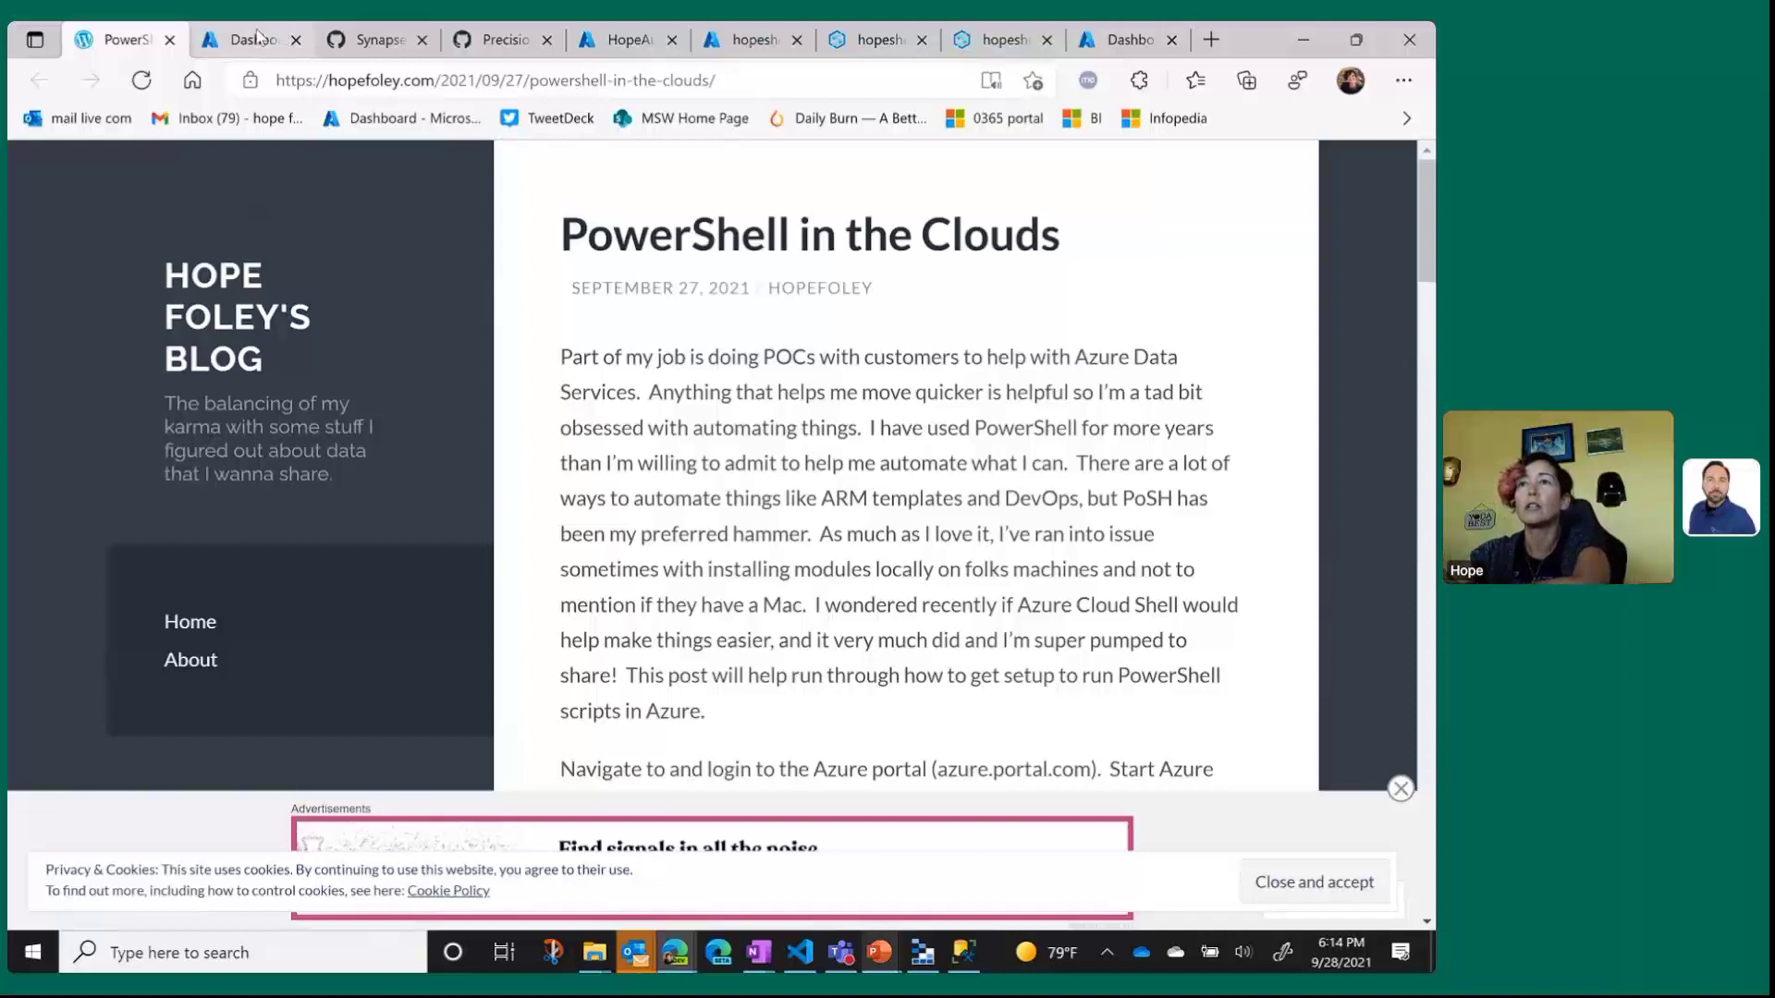
Switch to the Azure portal dashboard, start Cloud Shell and maximize its pane.
mouse_move(258, 37)
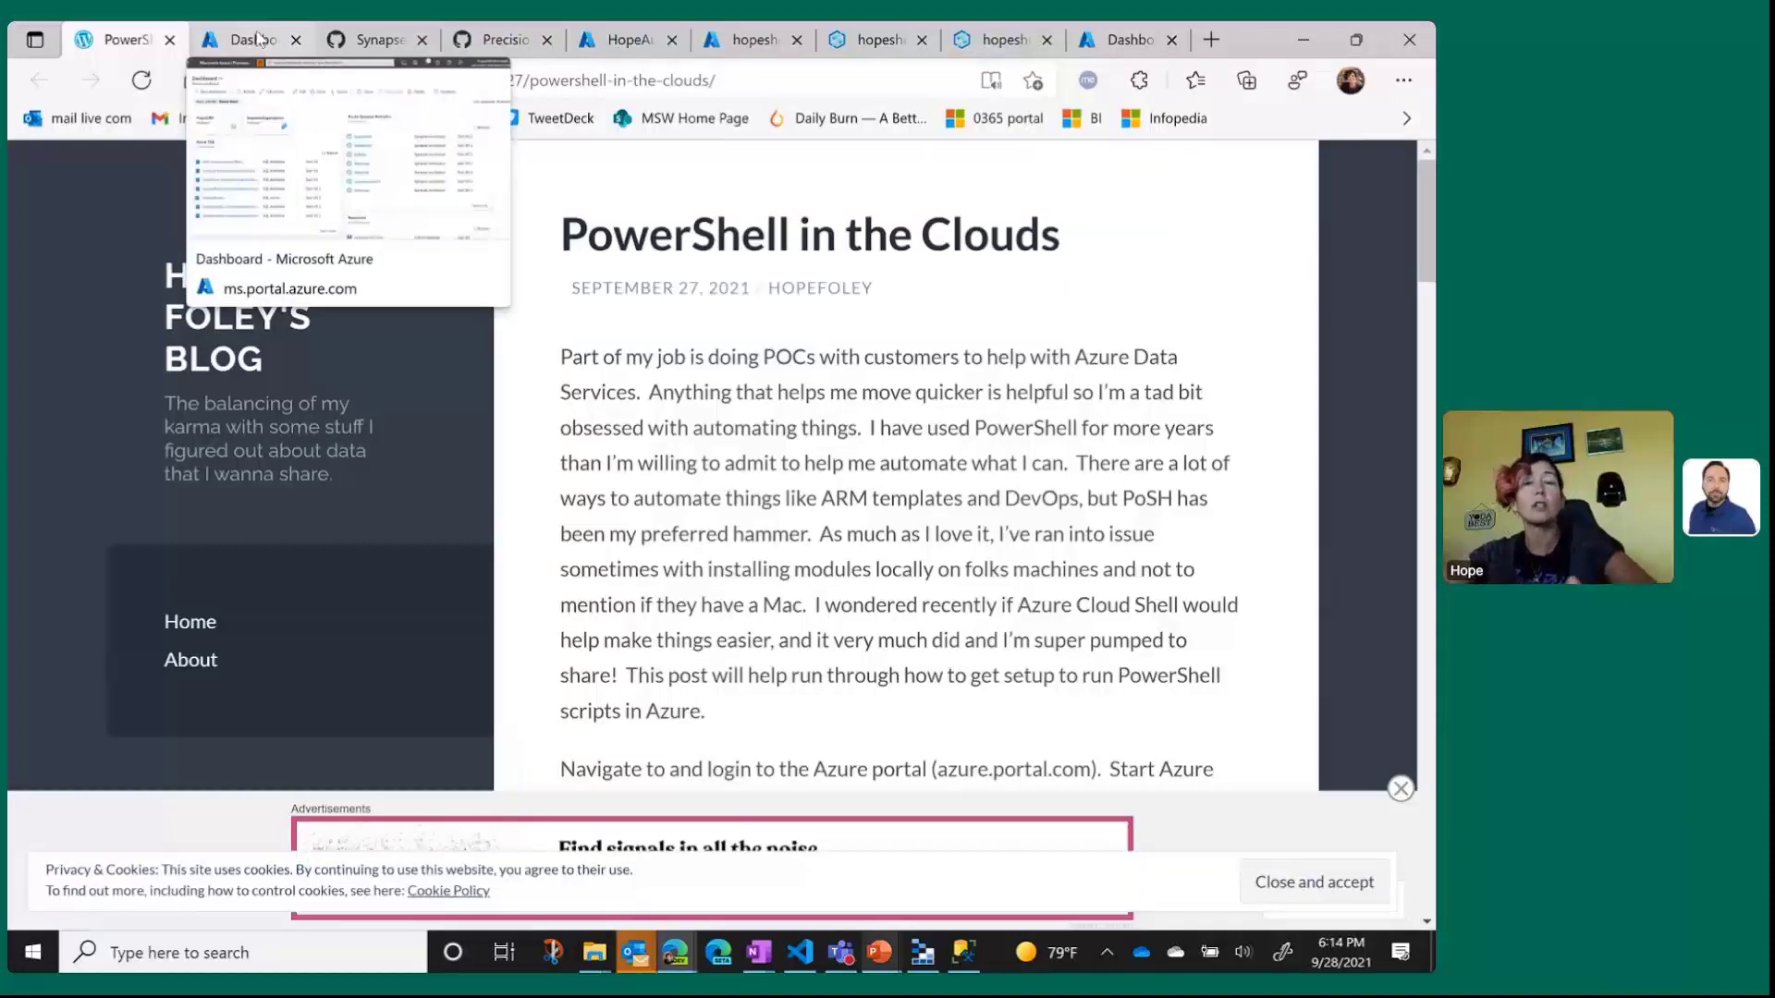
left_click(259, 37)
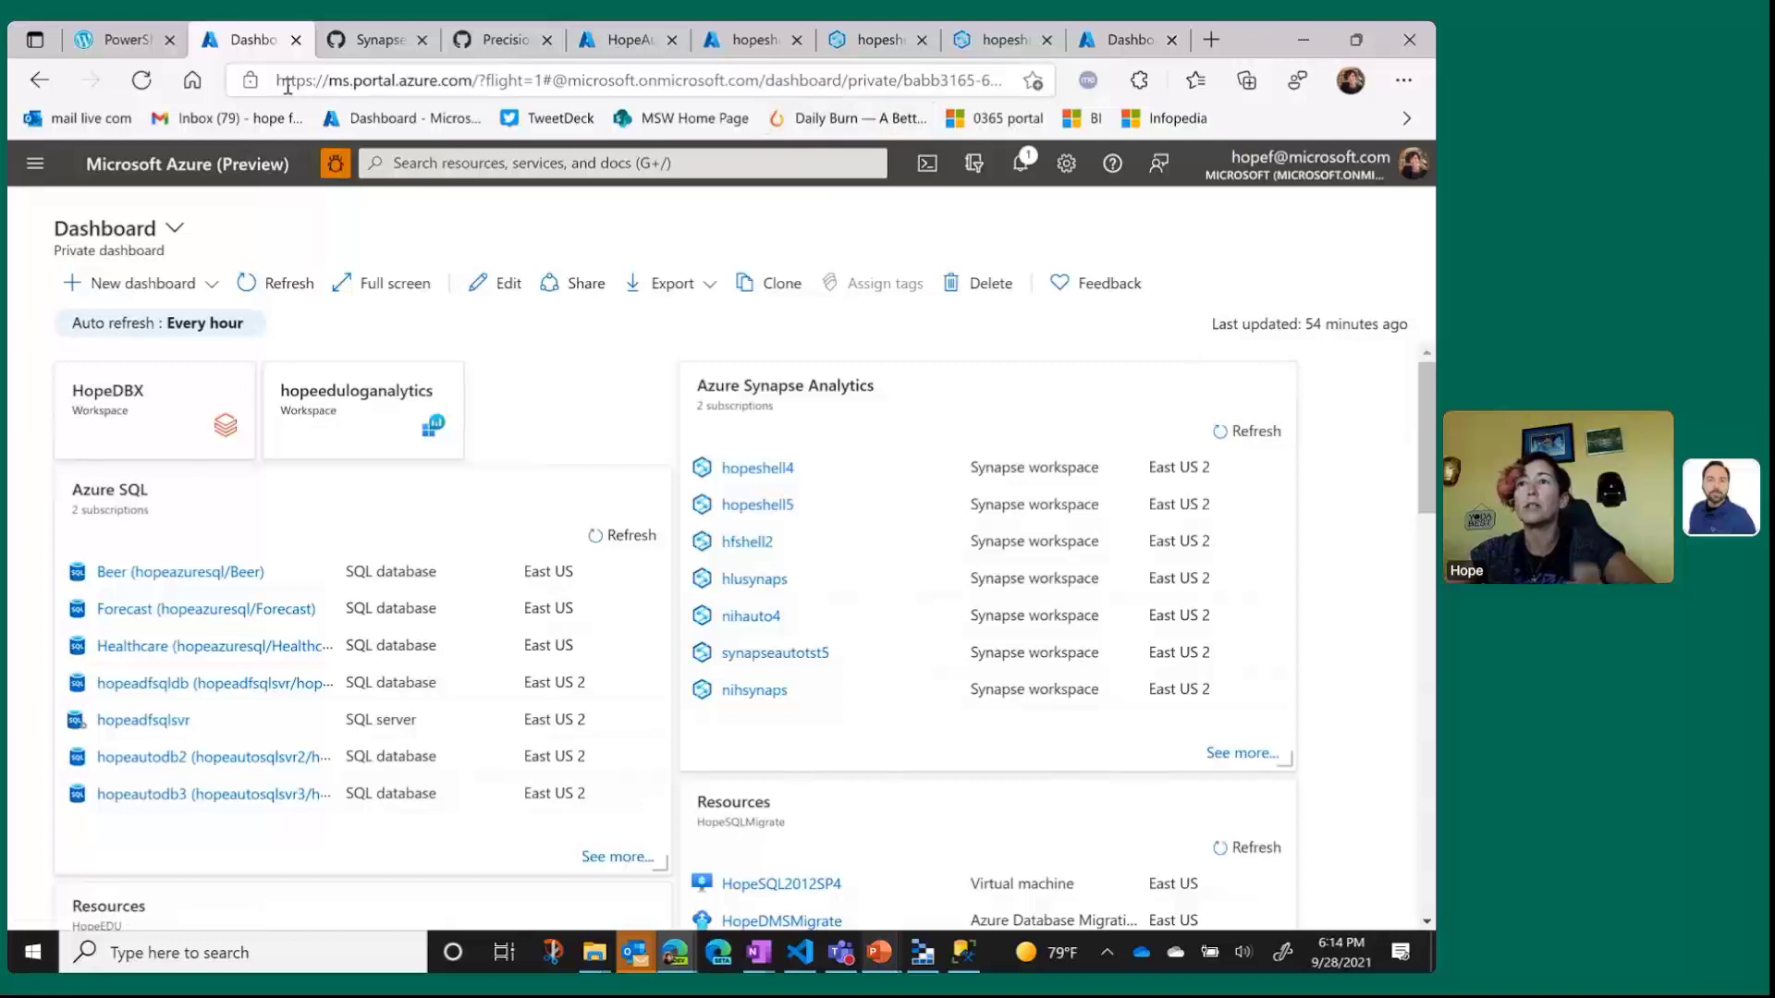
left_click(927, 167)
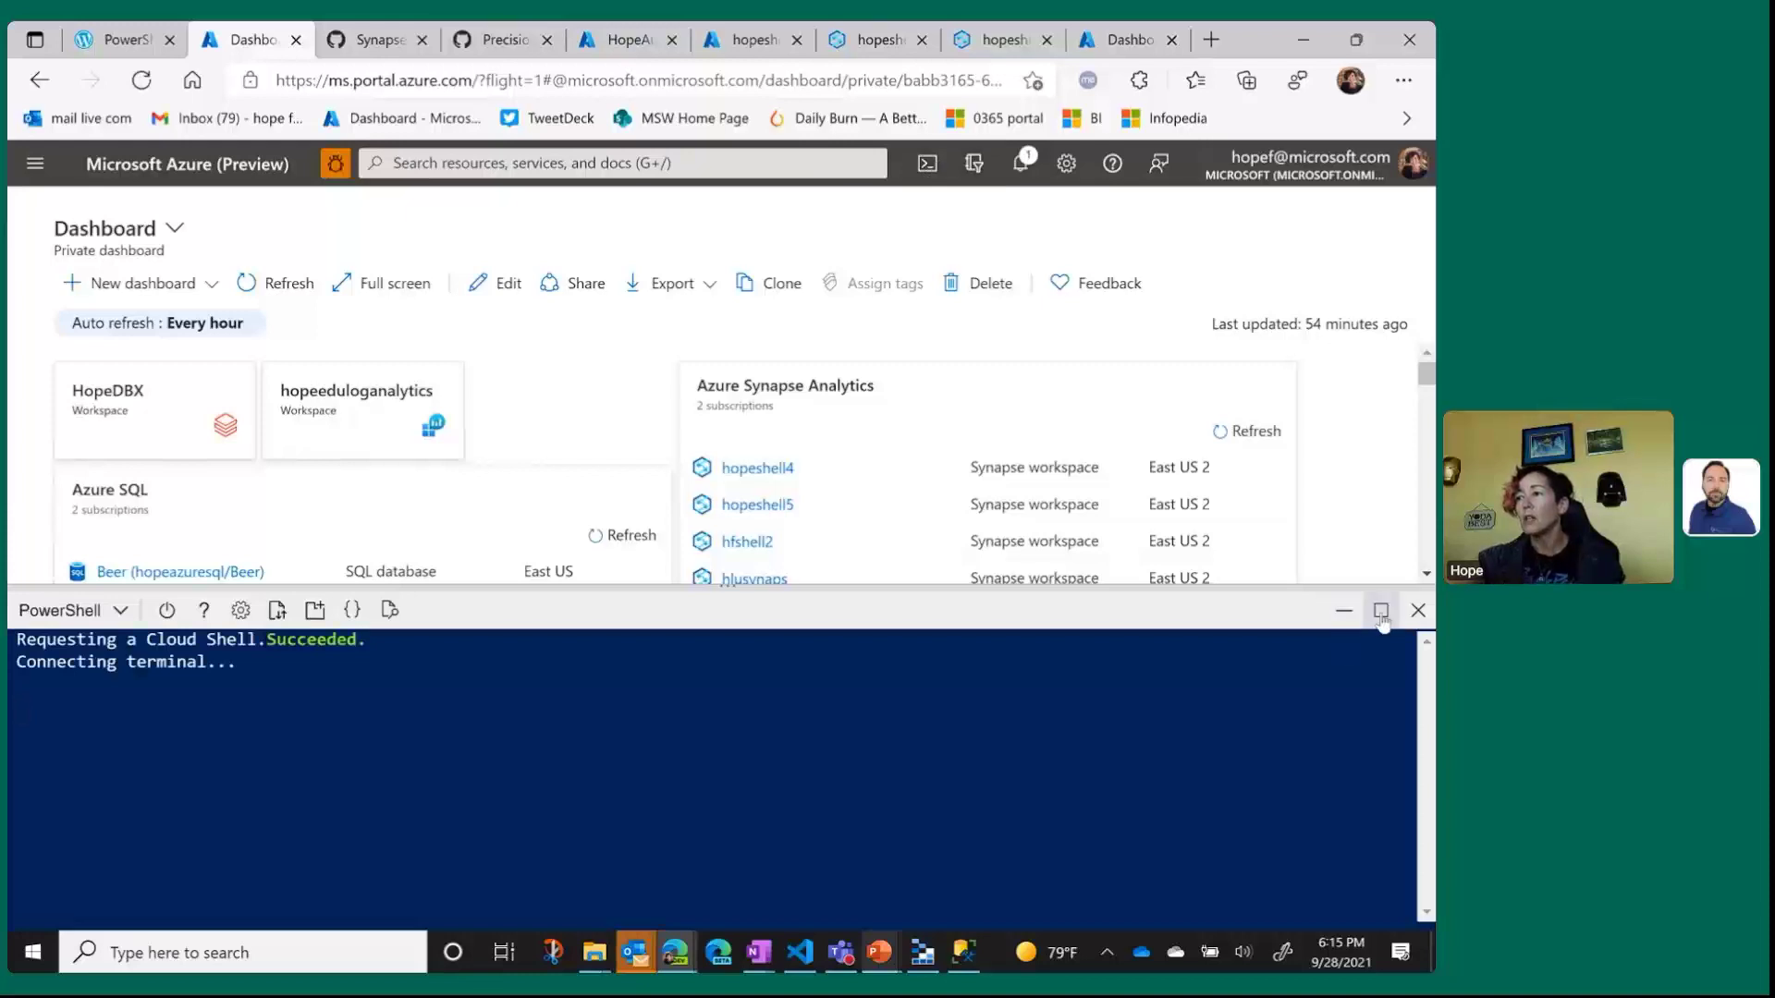
left_click(1381, 612)
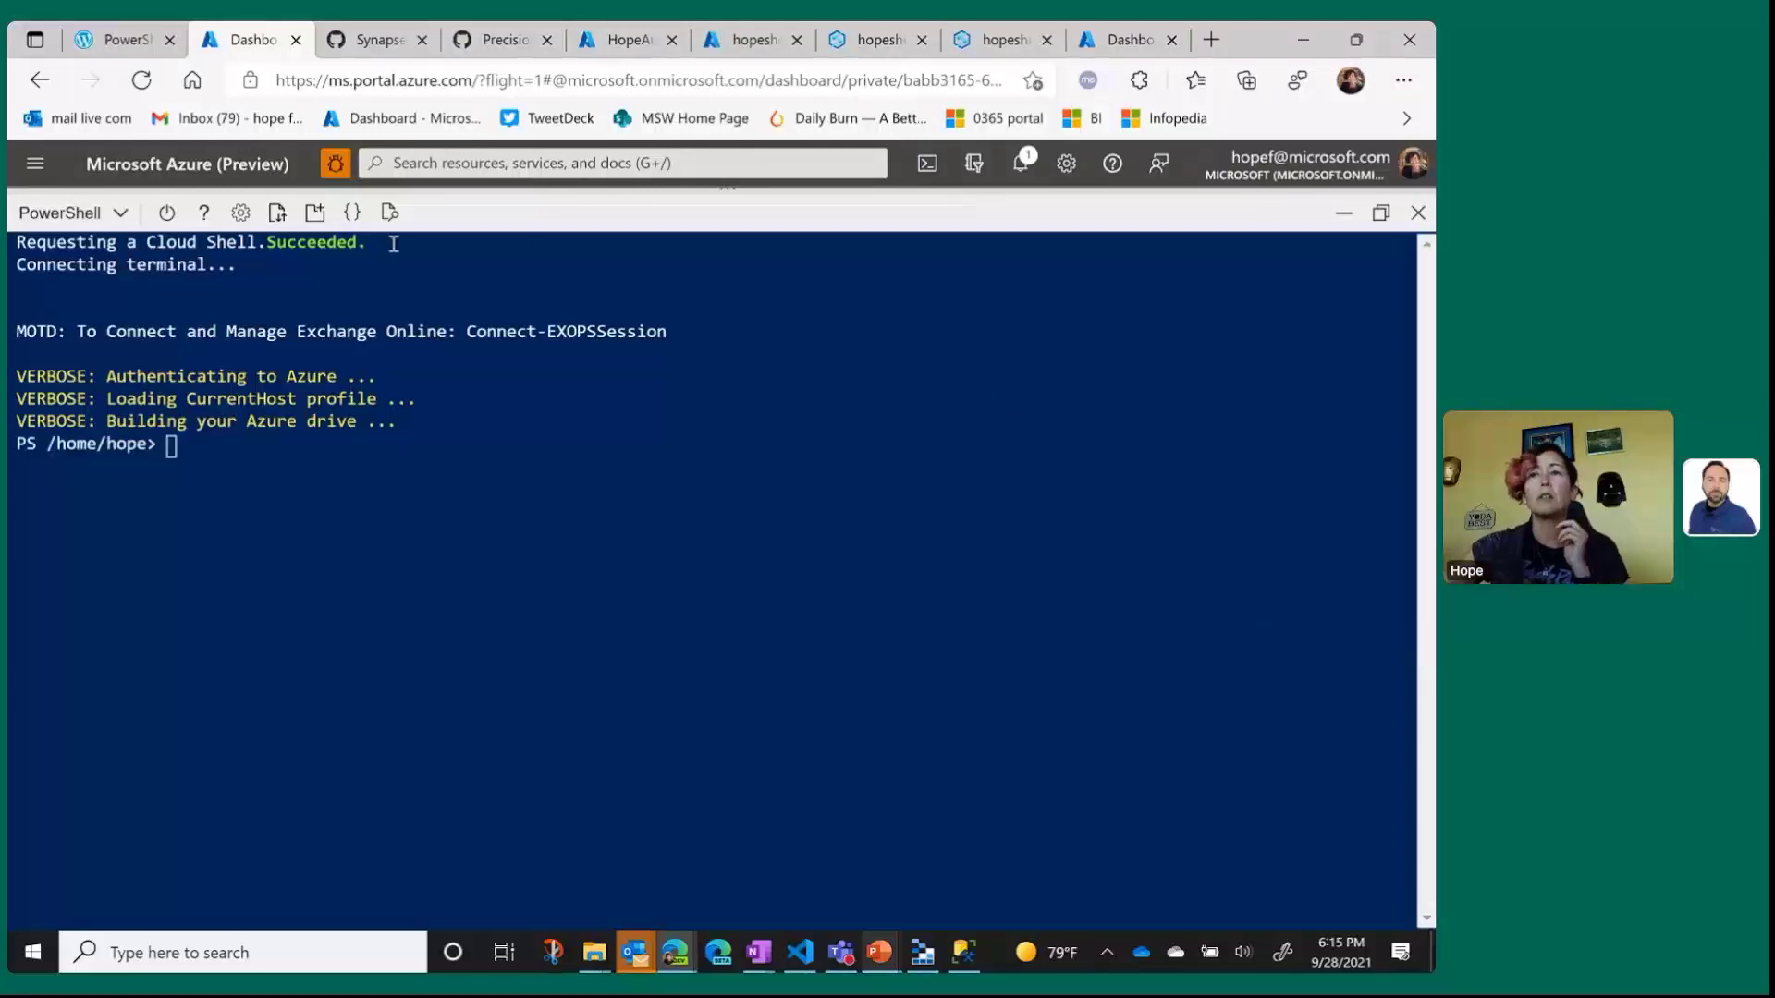
Check the available shell types, keep PowerShell, and list the home directory with dir.
left_click(121, 216)
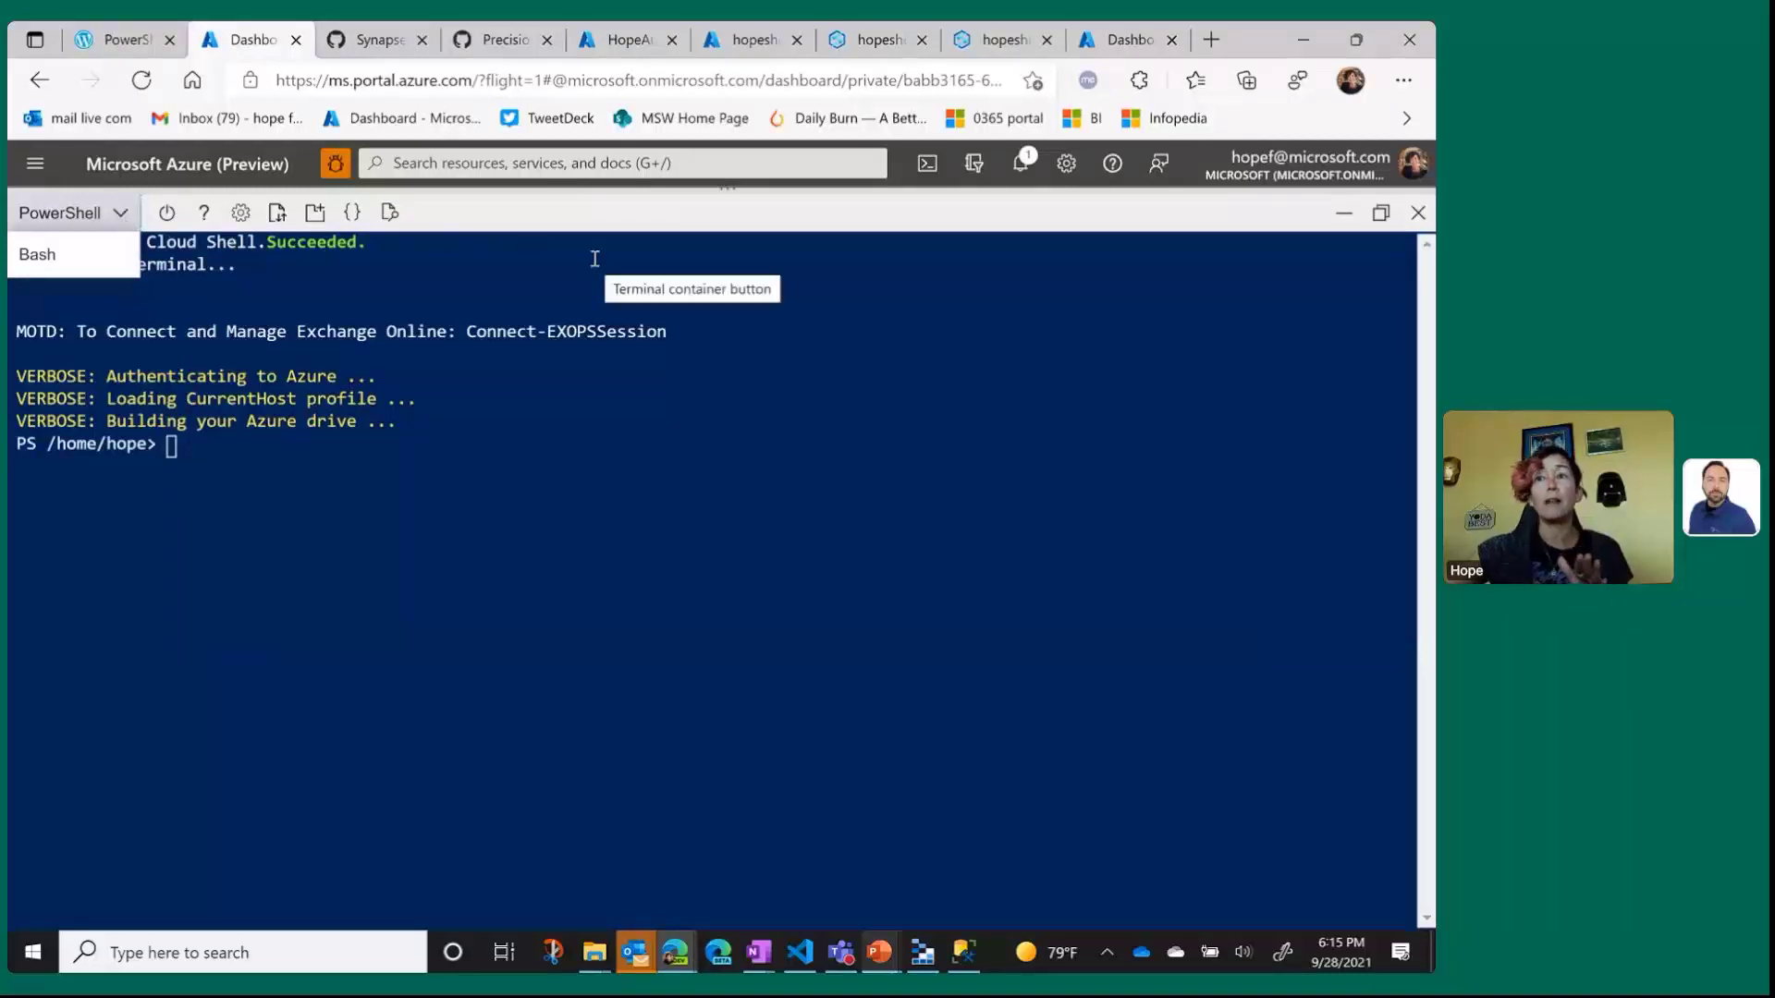
left_click(343, 465)
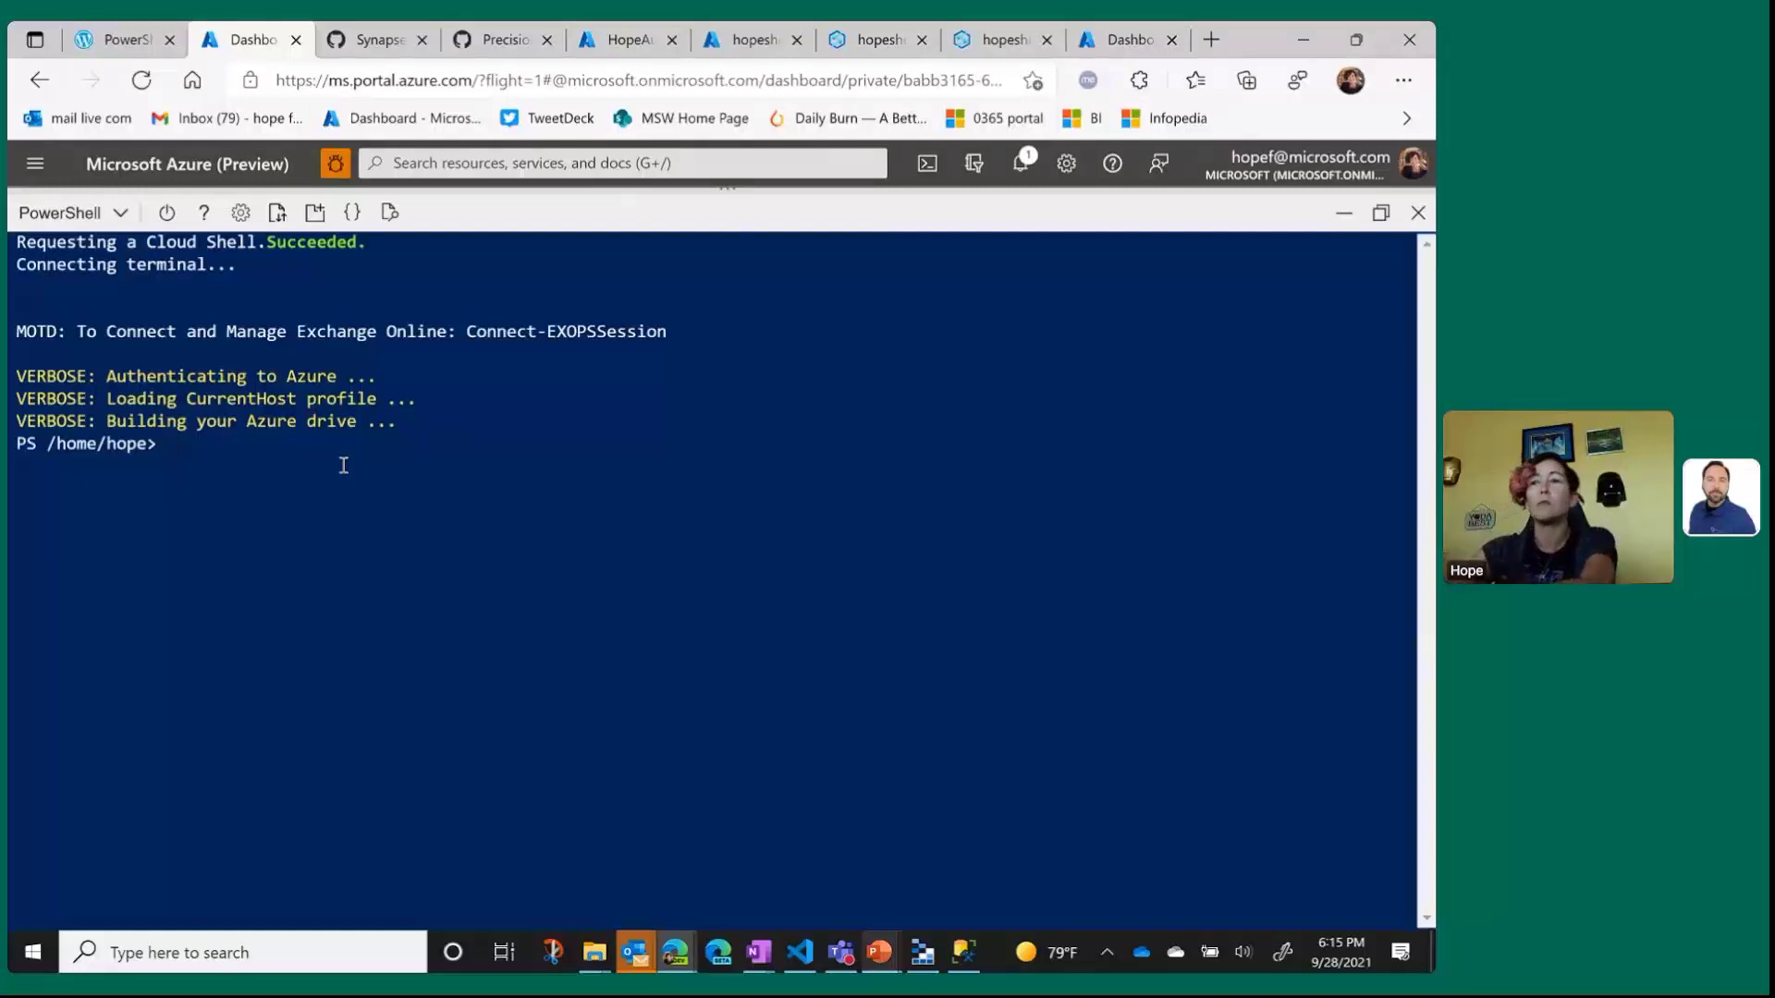
type("dir")
key("Return")
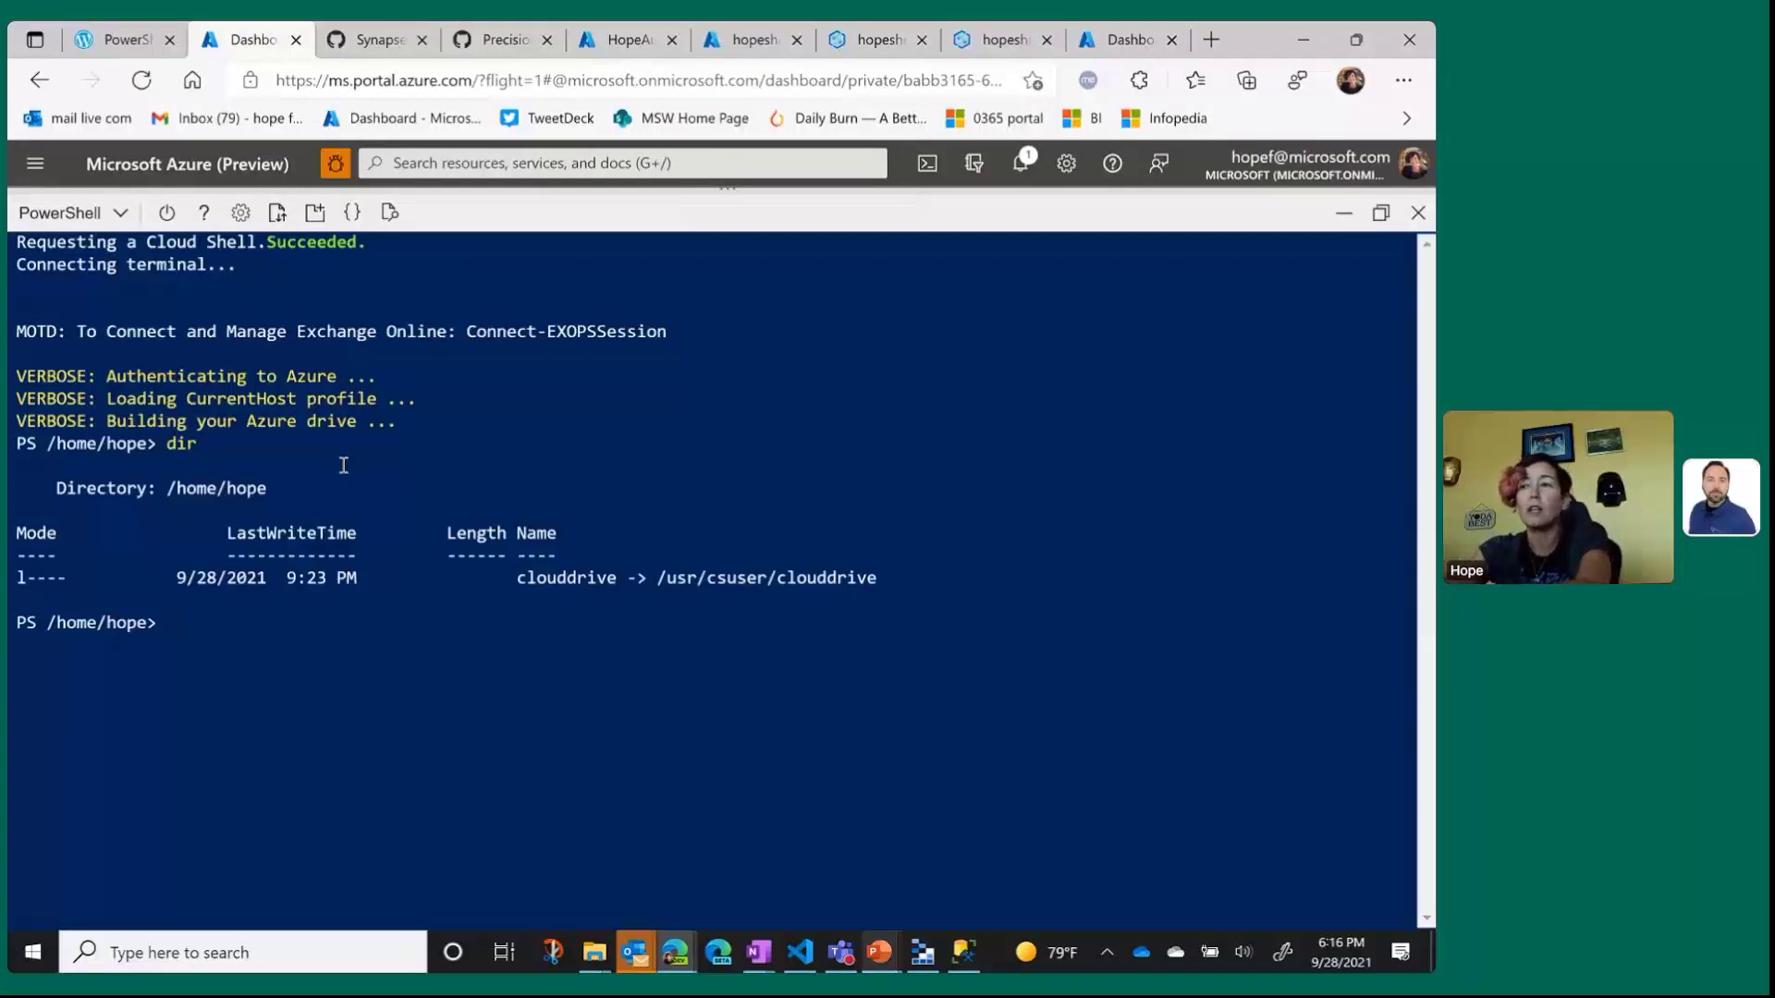
Change to the clouddrive directory and list its contents with dir.
type("dir")
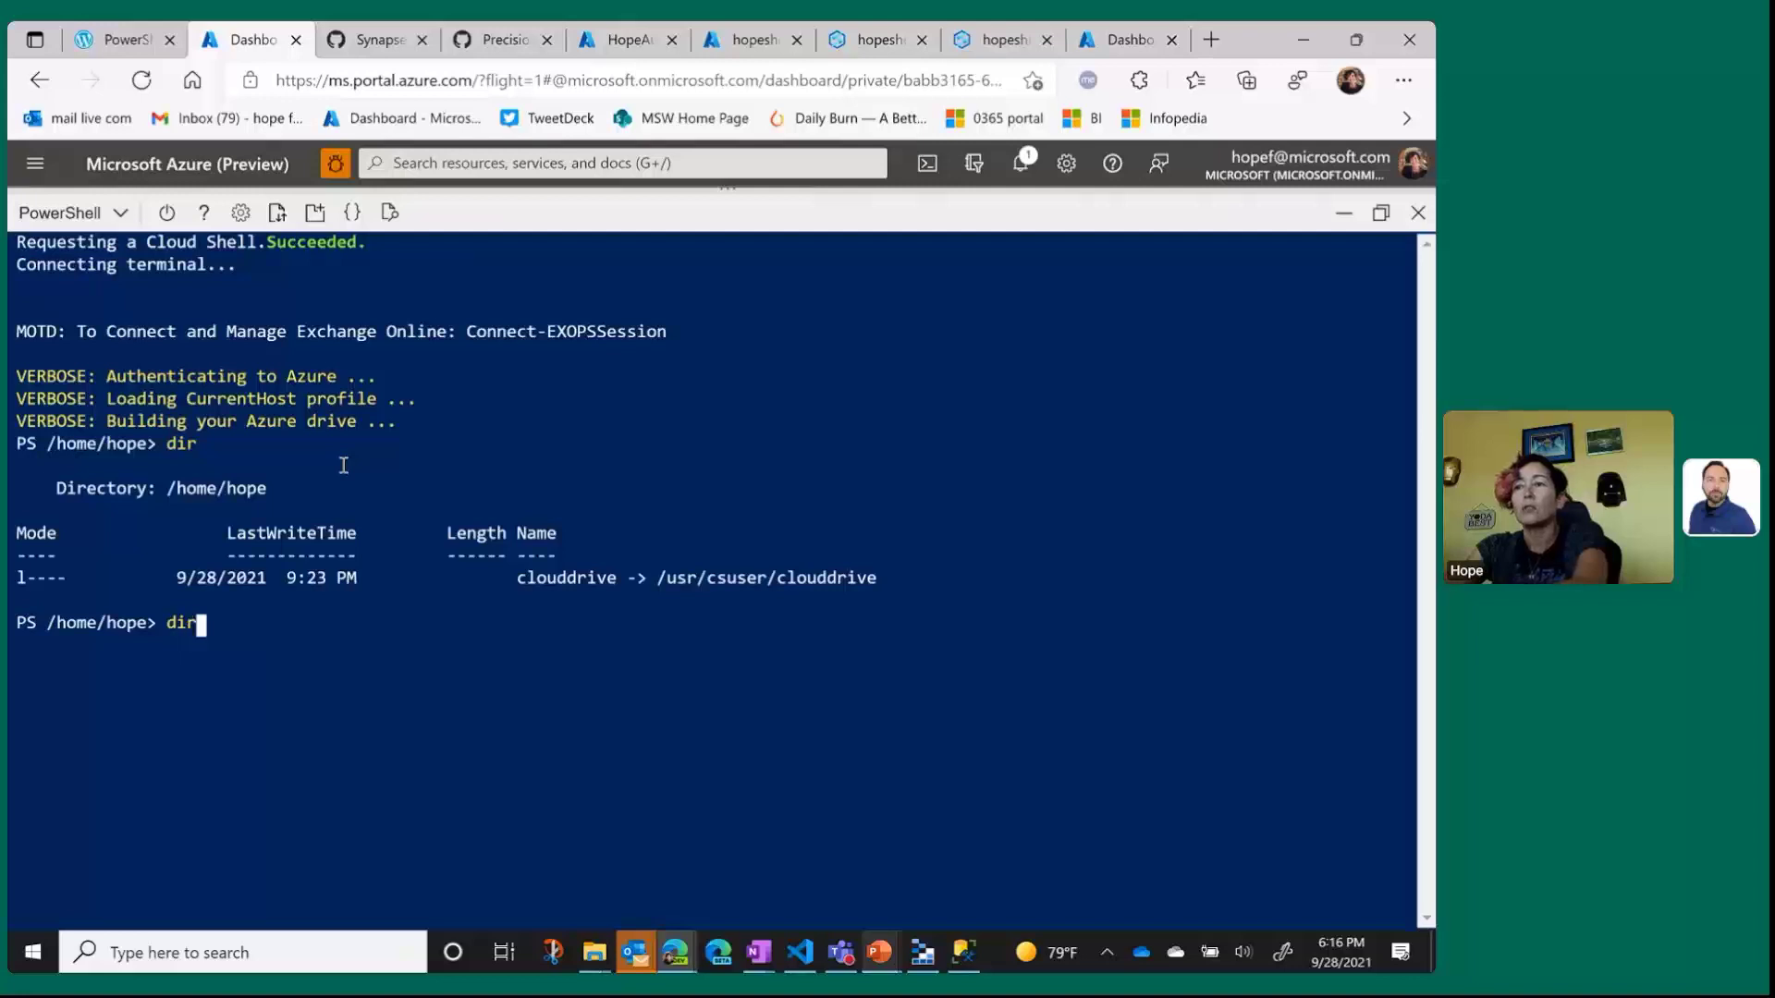
key("BackSpace")
key("BackSpace")
key("BackSpace")
type("cd ")
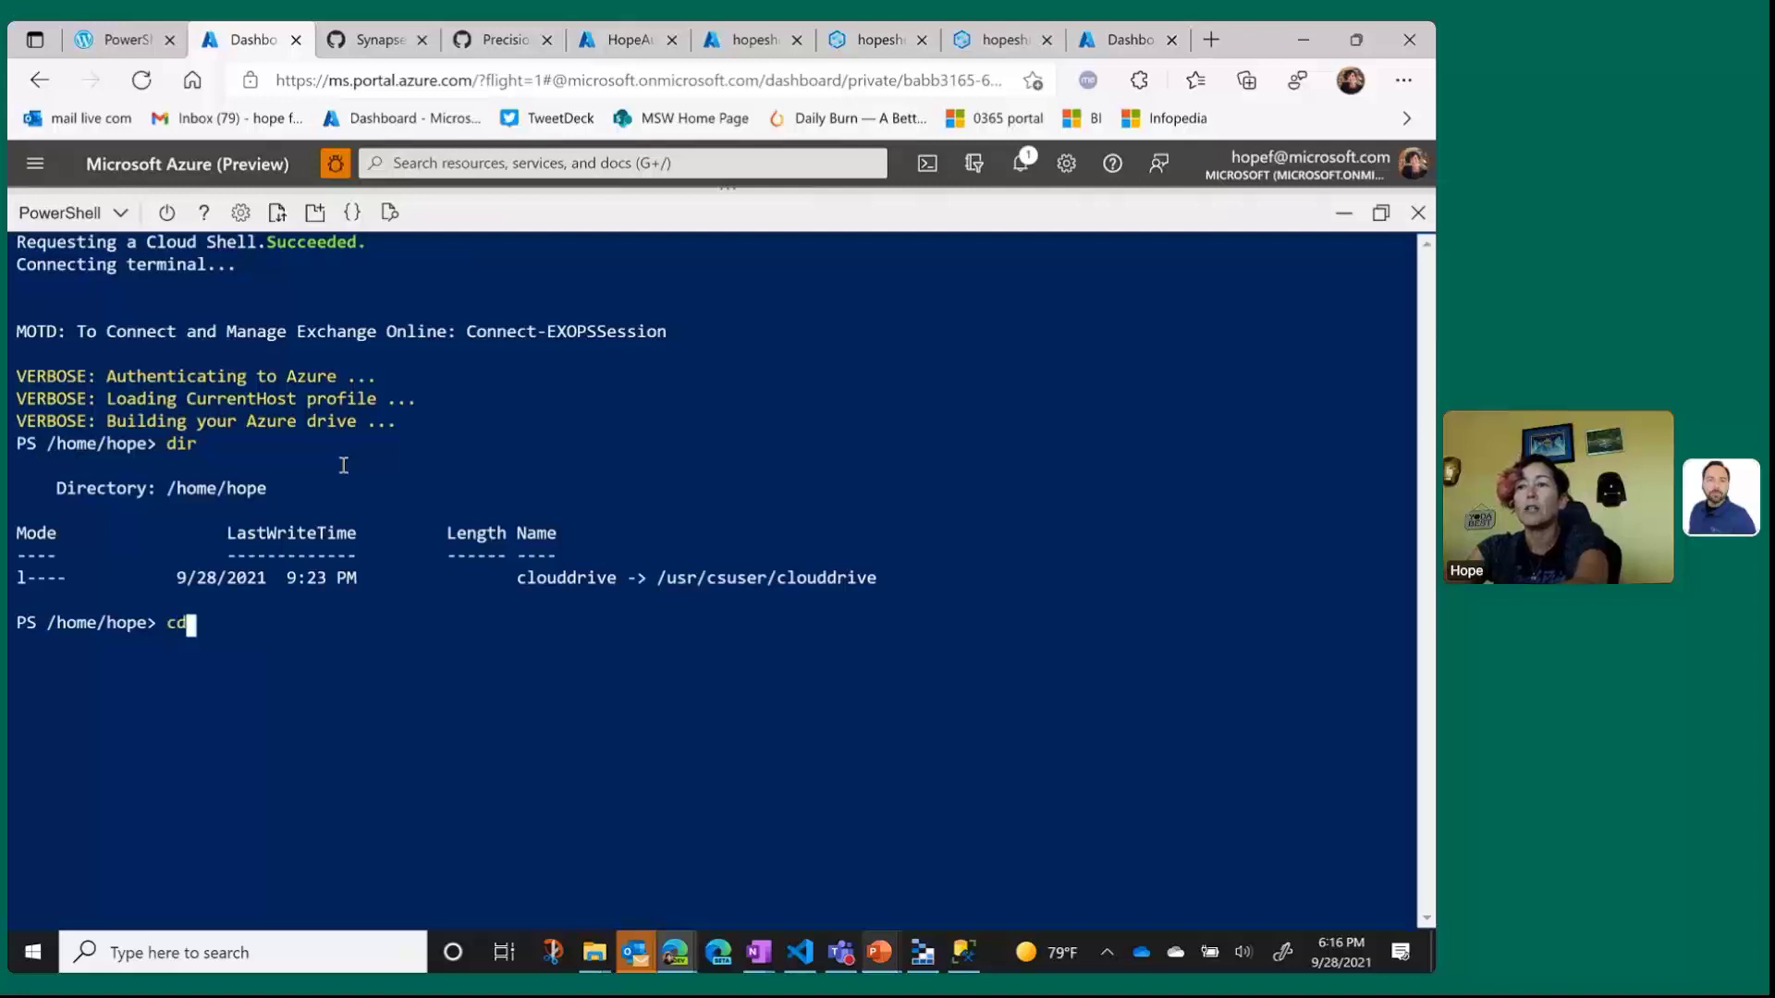
type("c")
type("lo")
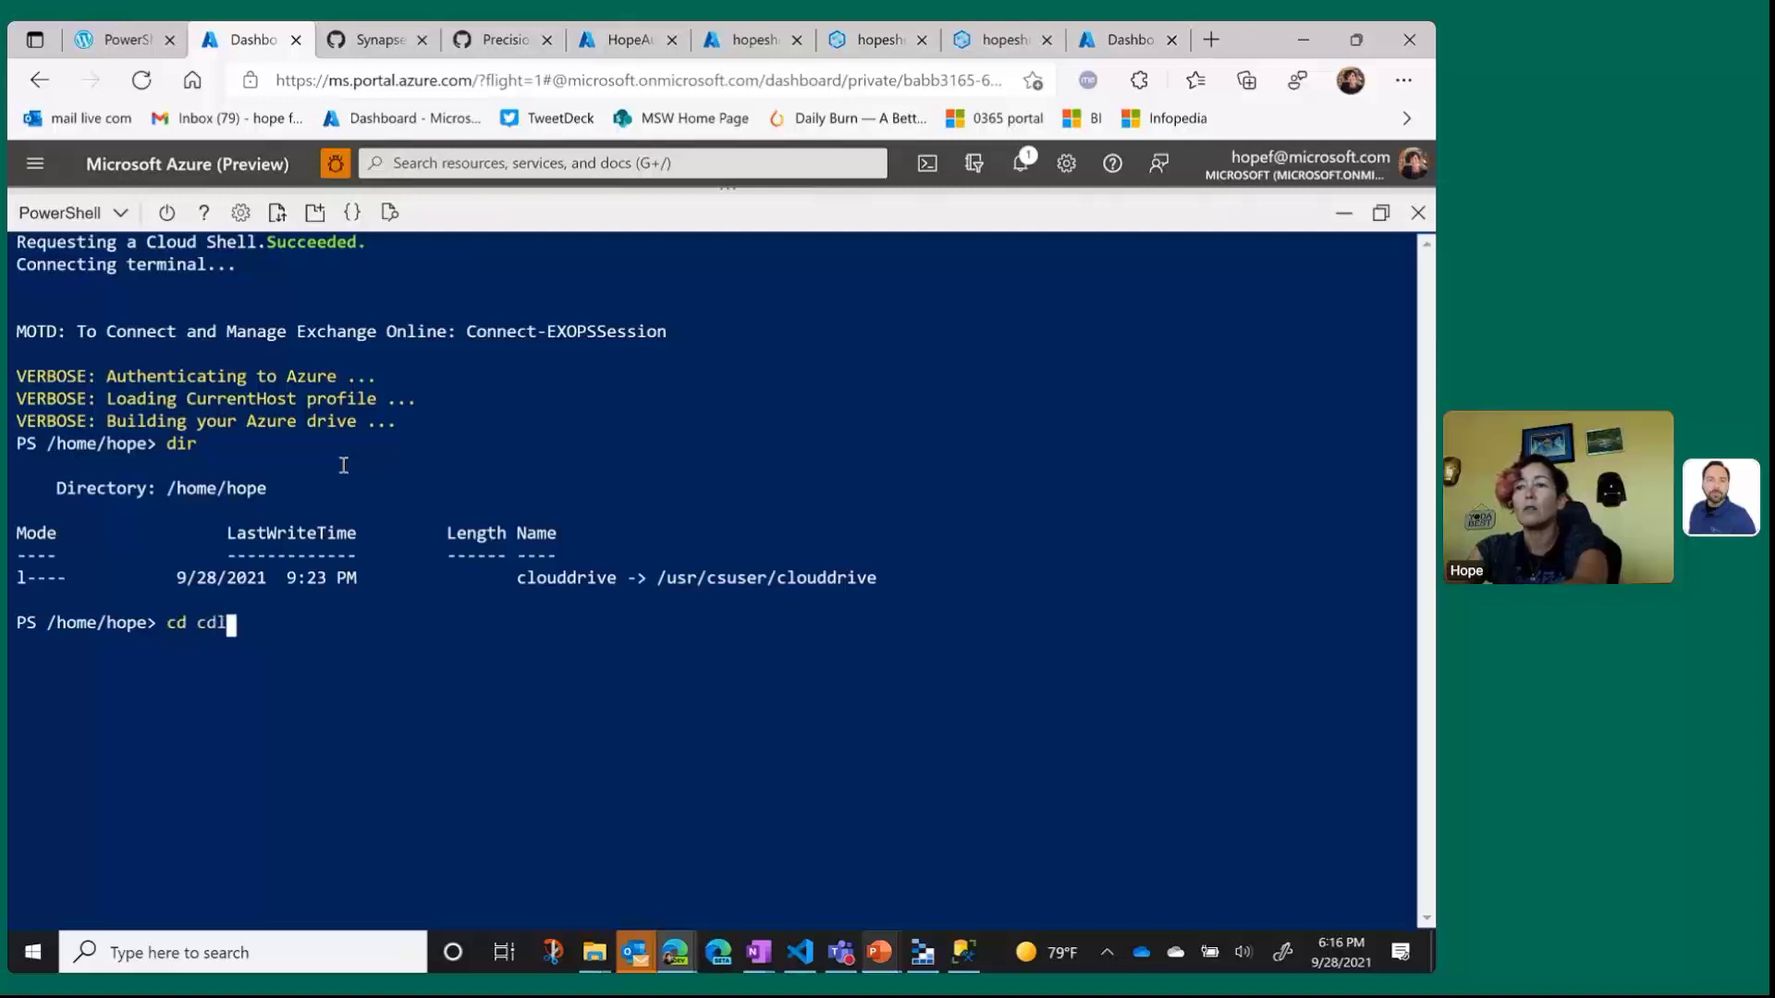
key("BackSpace")
key("BackSpace")
type("loudd")
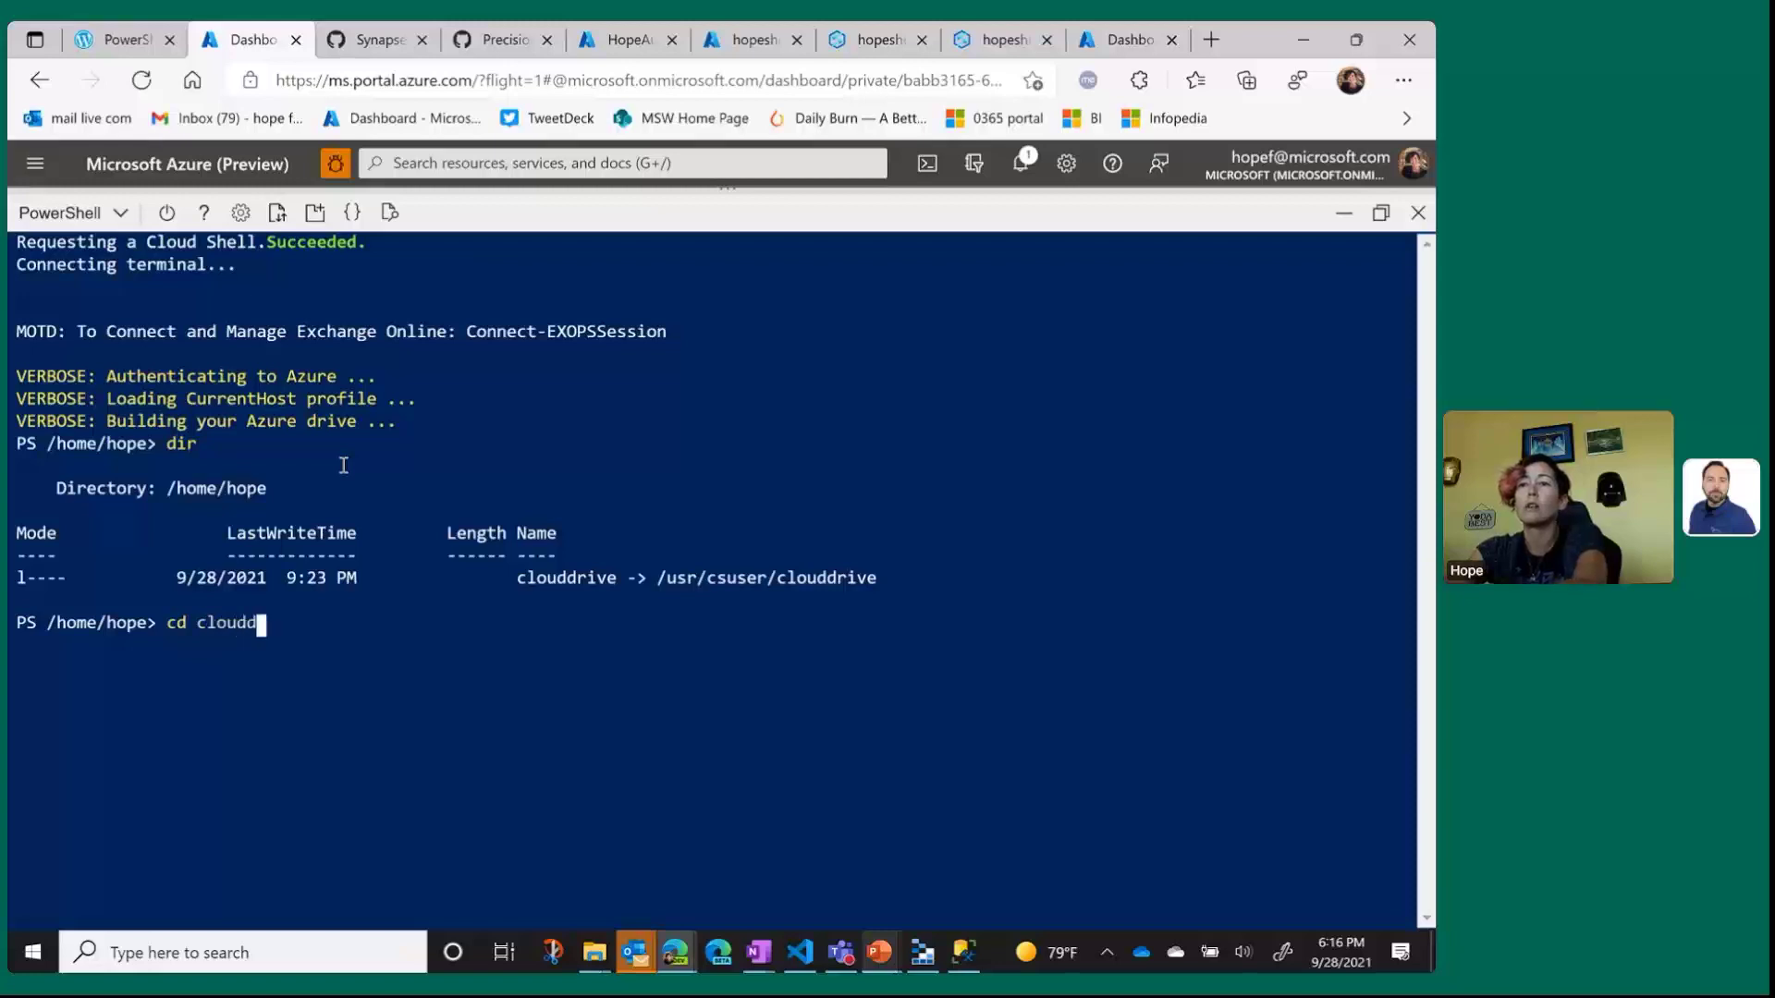
type("rive")
key("Return")
type("dir")
key("Return")
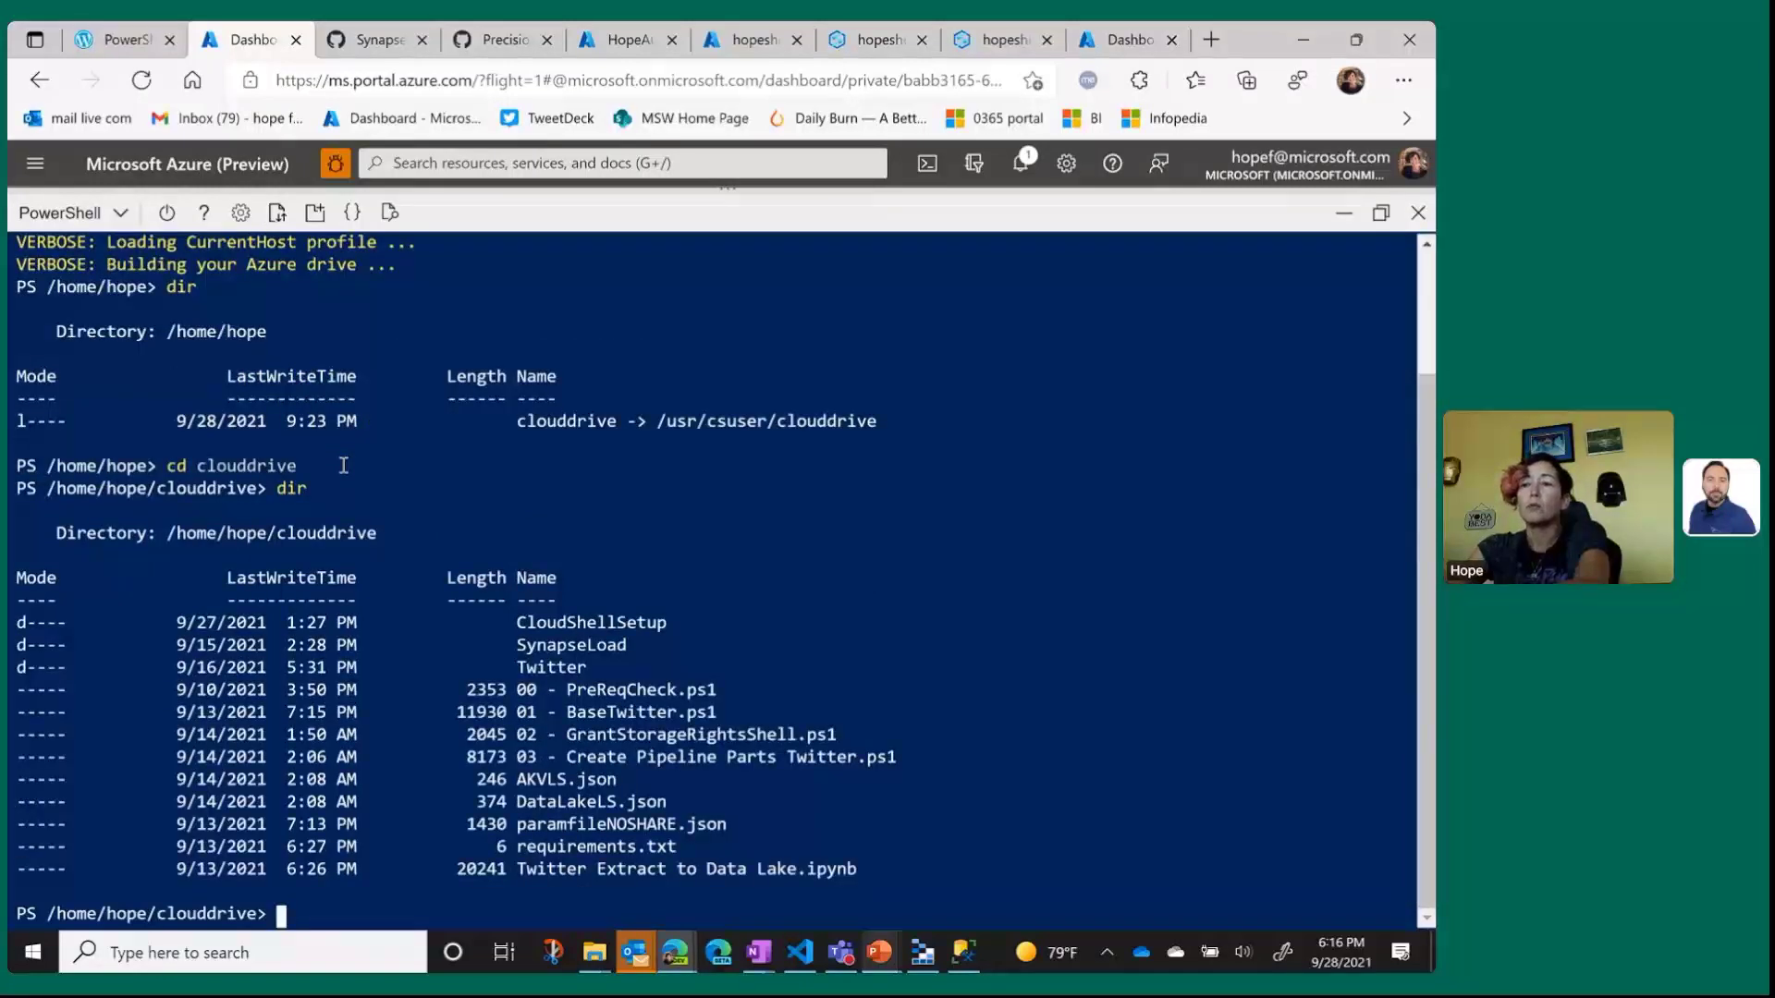
Change to the synapseload directory inside clouddrive and list its files with dir.
type("di")
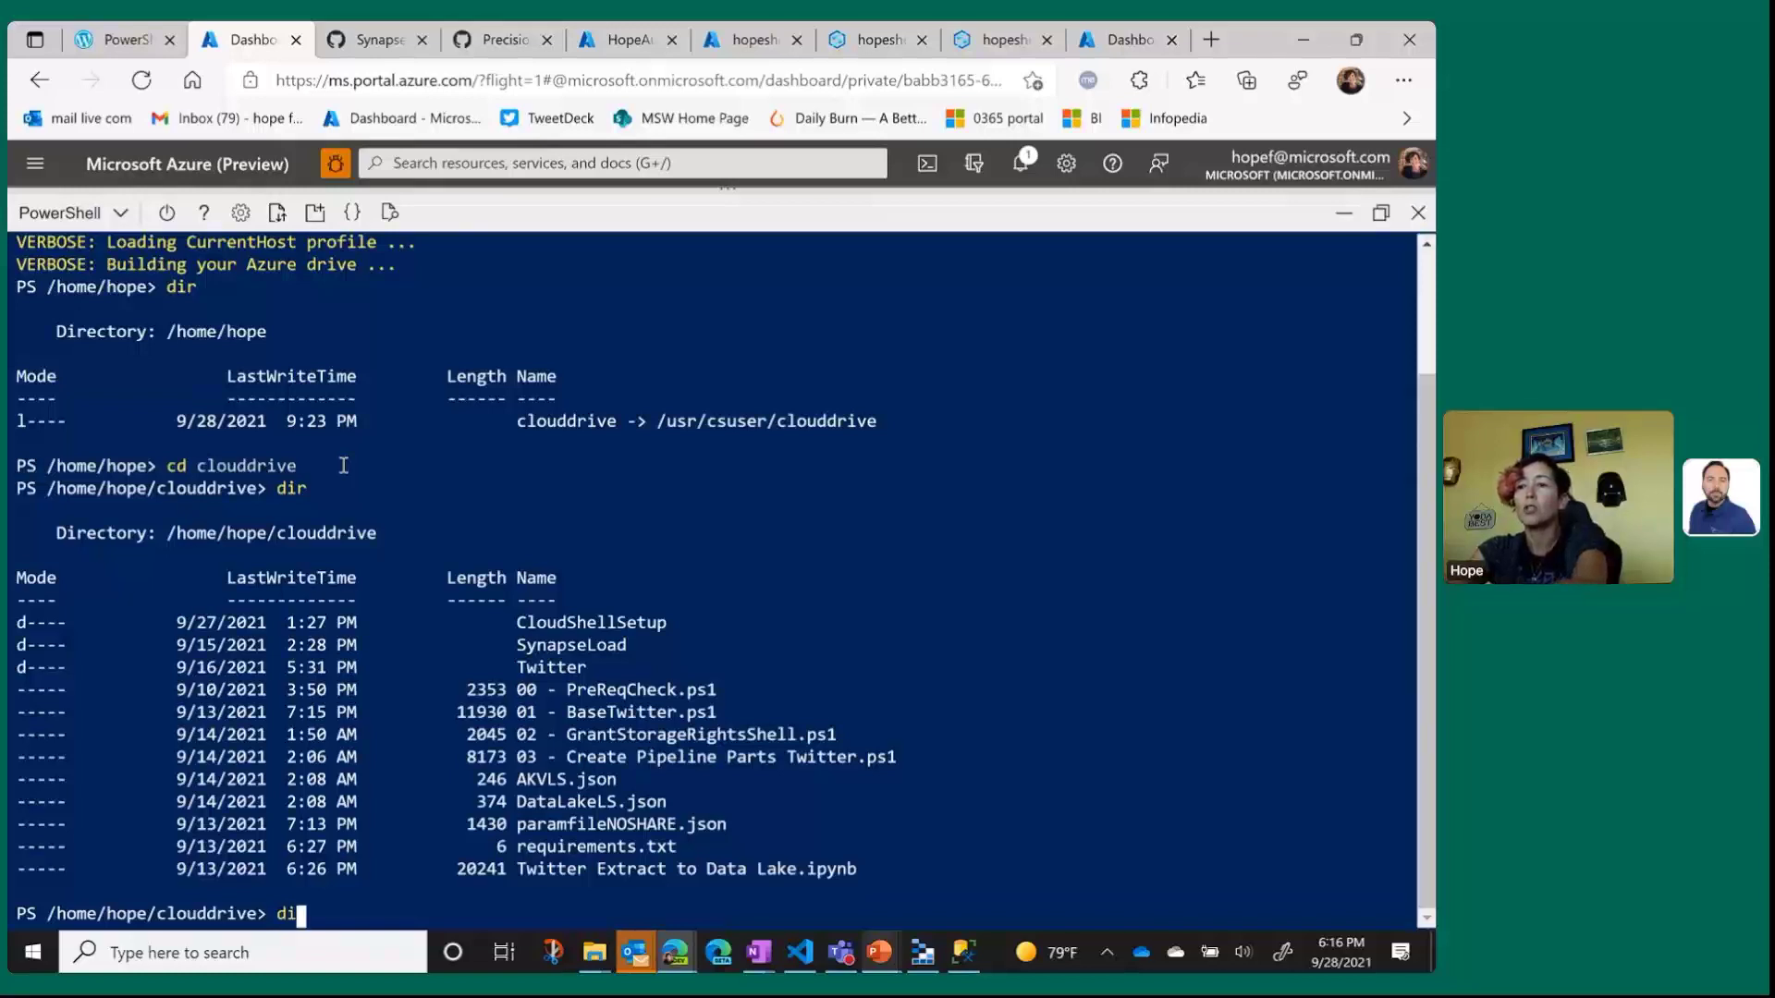
type("r")
key("BackSpace")
key("BackSpace")
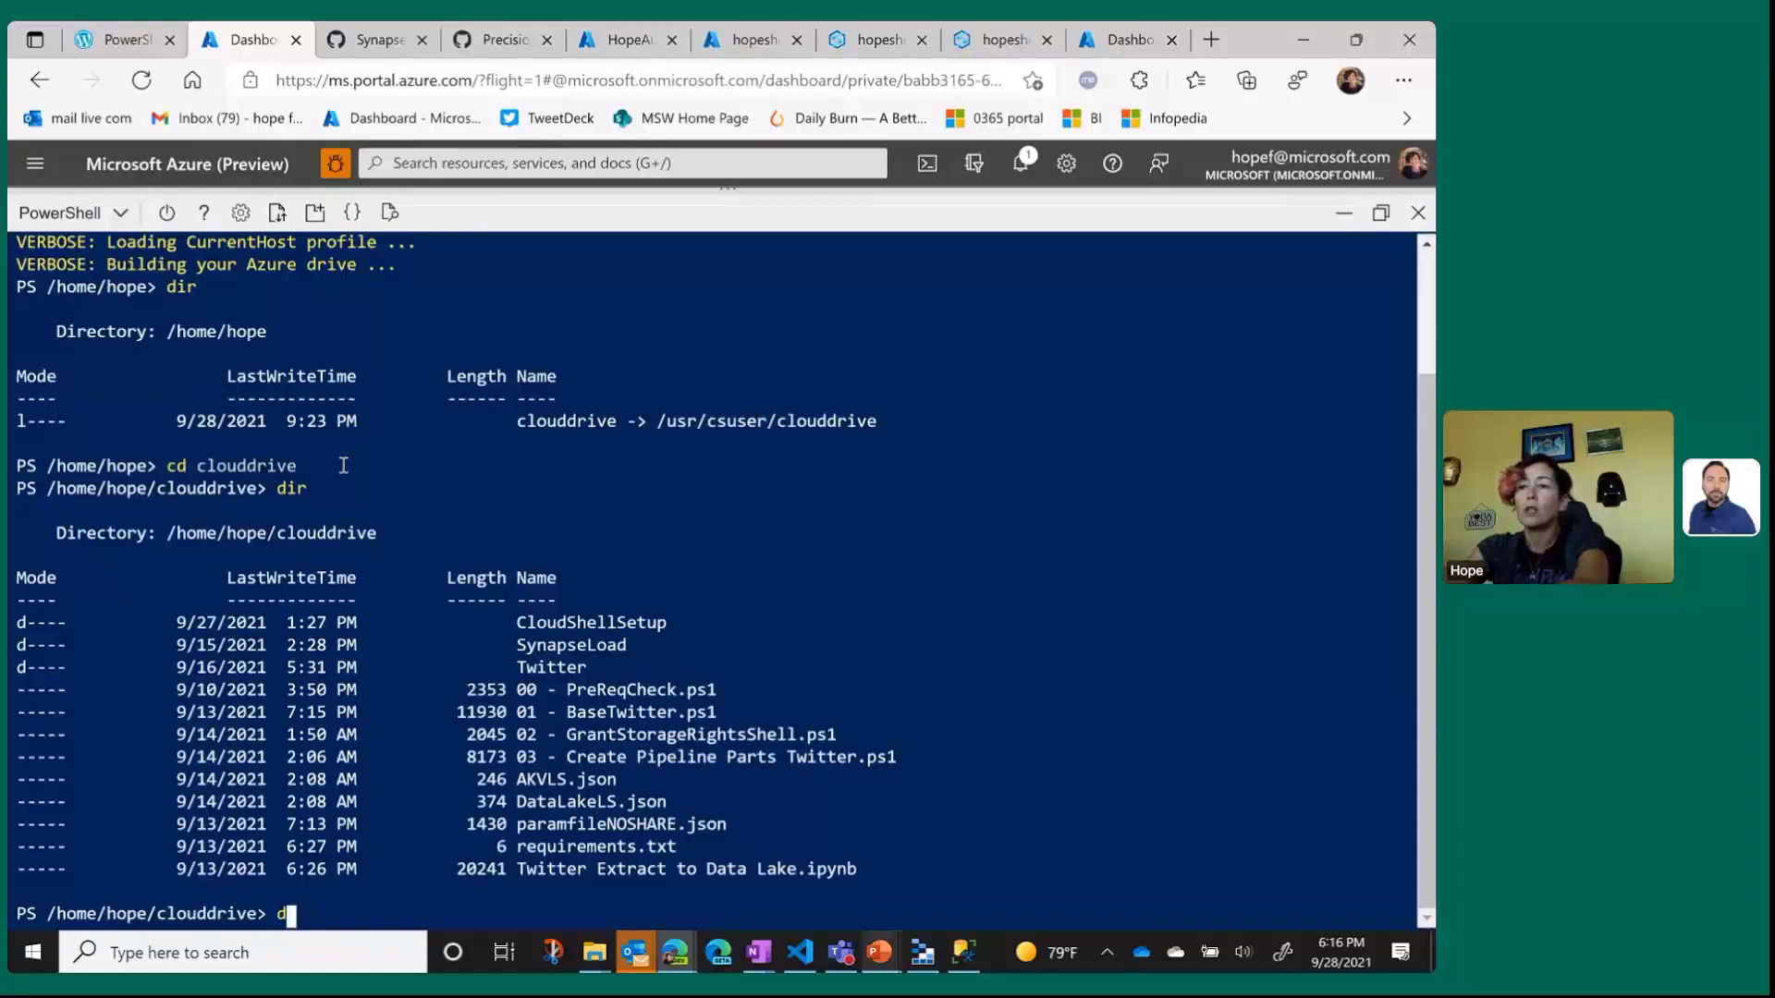
key("BackSpace")
type("cd synapse")
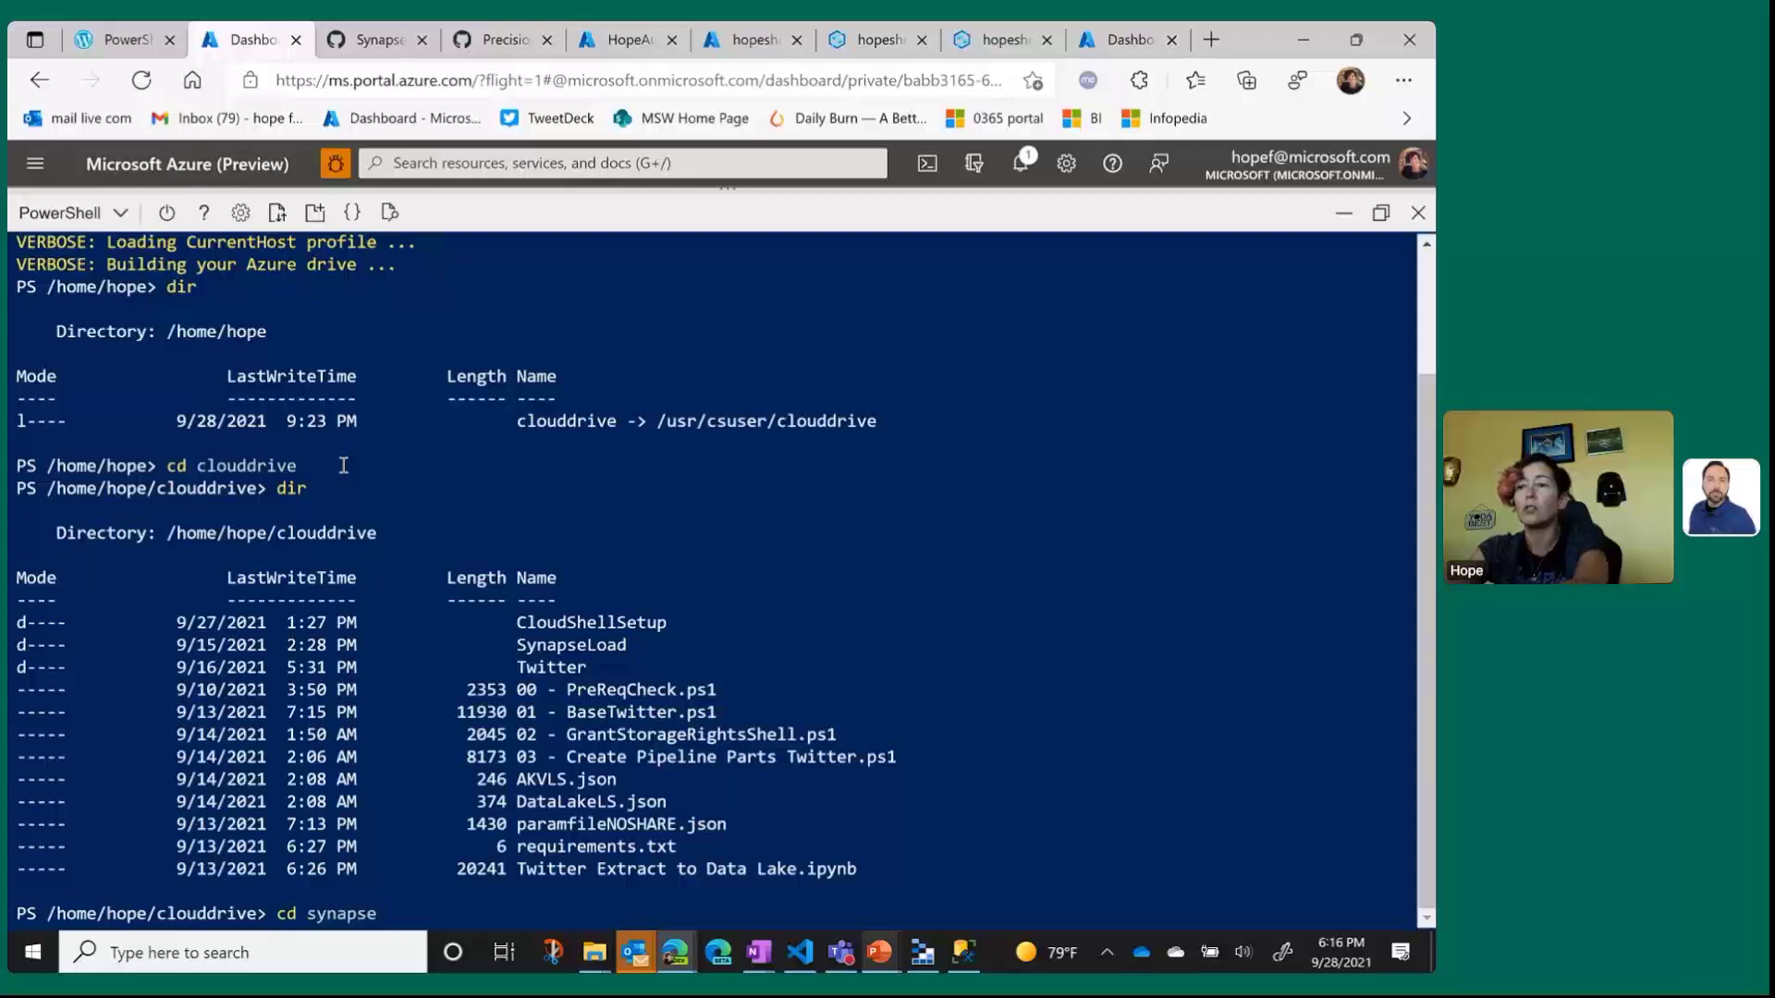
type("load")
key("Return")
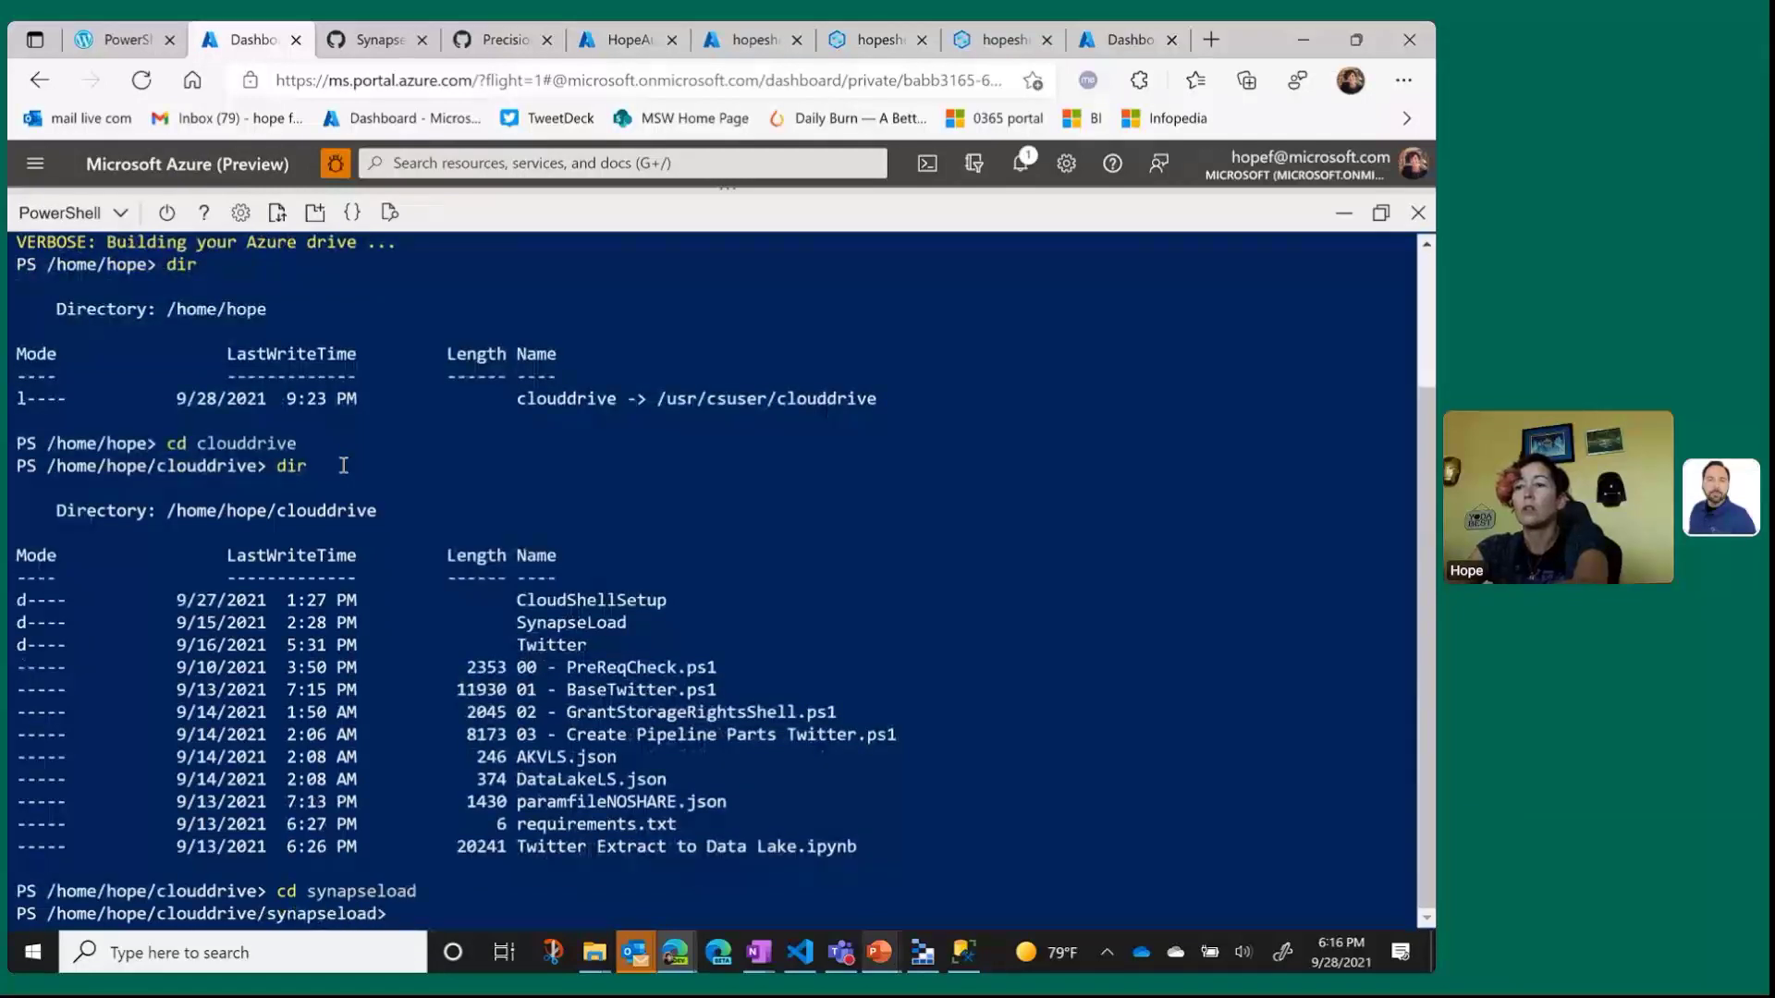
type("dir")
key("Return")
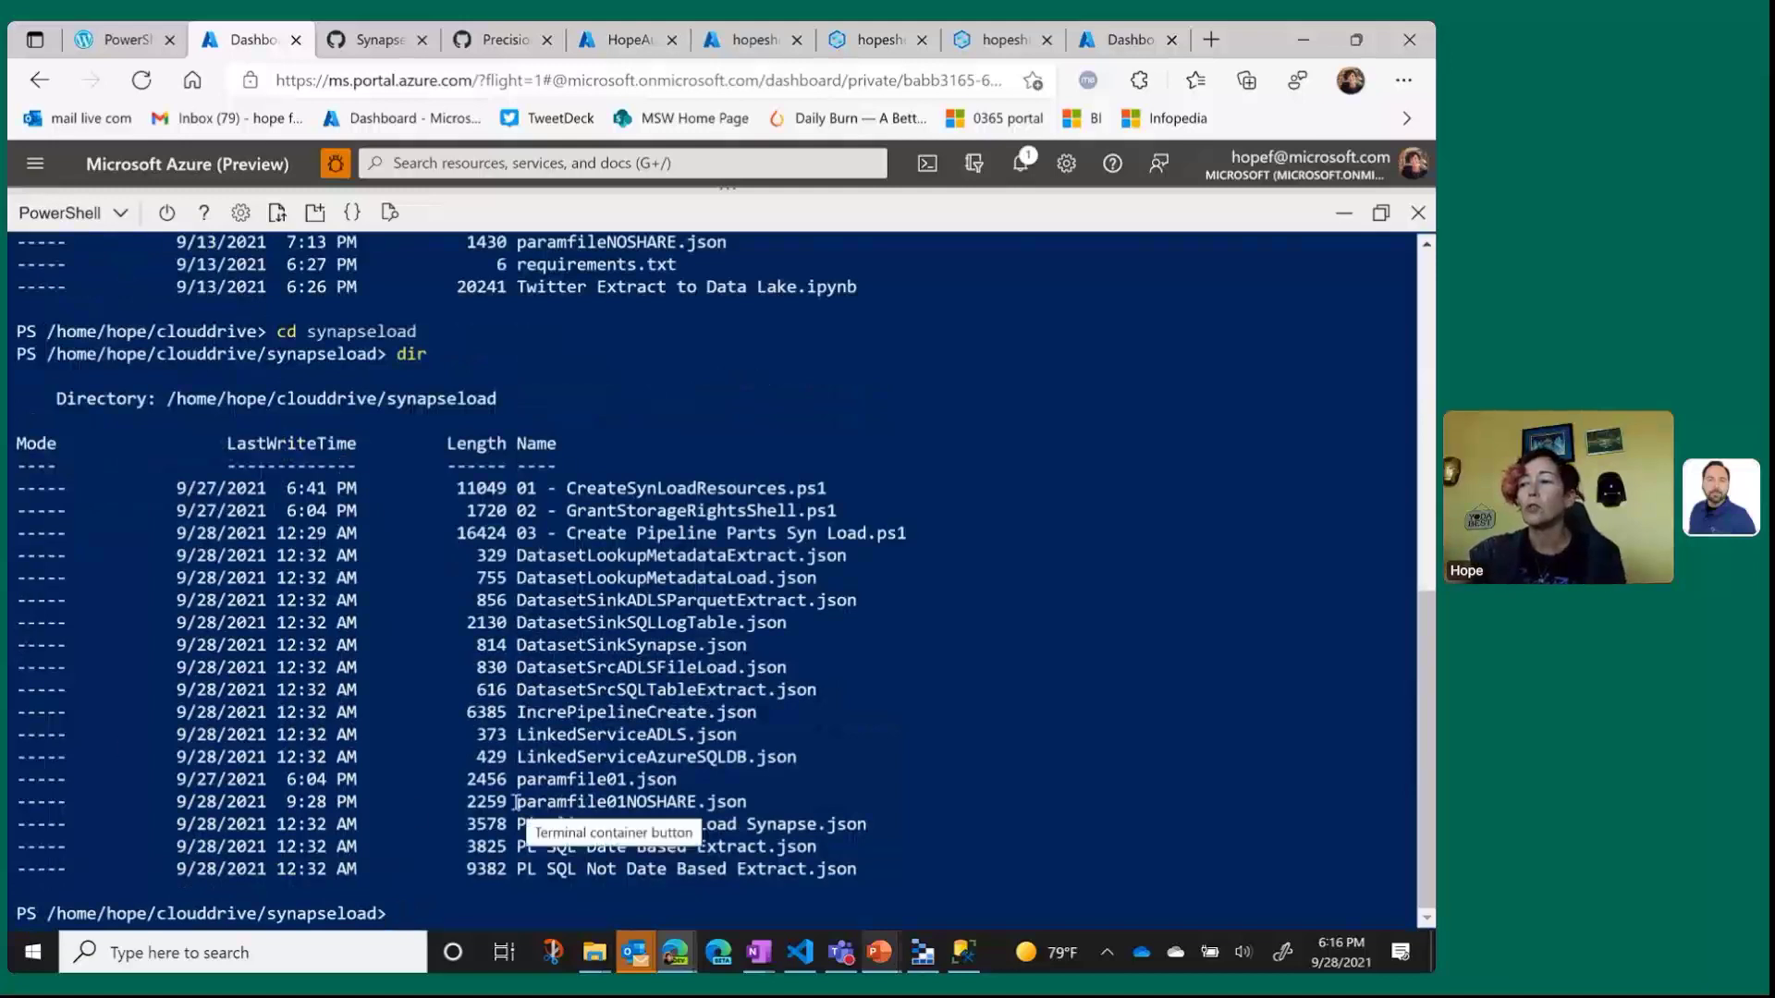
Switch to Azure Storage Explorer, maximize it, and open the hopeshell file share under the azureshellhope storage account.
mouse_move(923, 952)
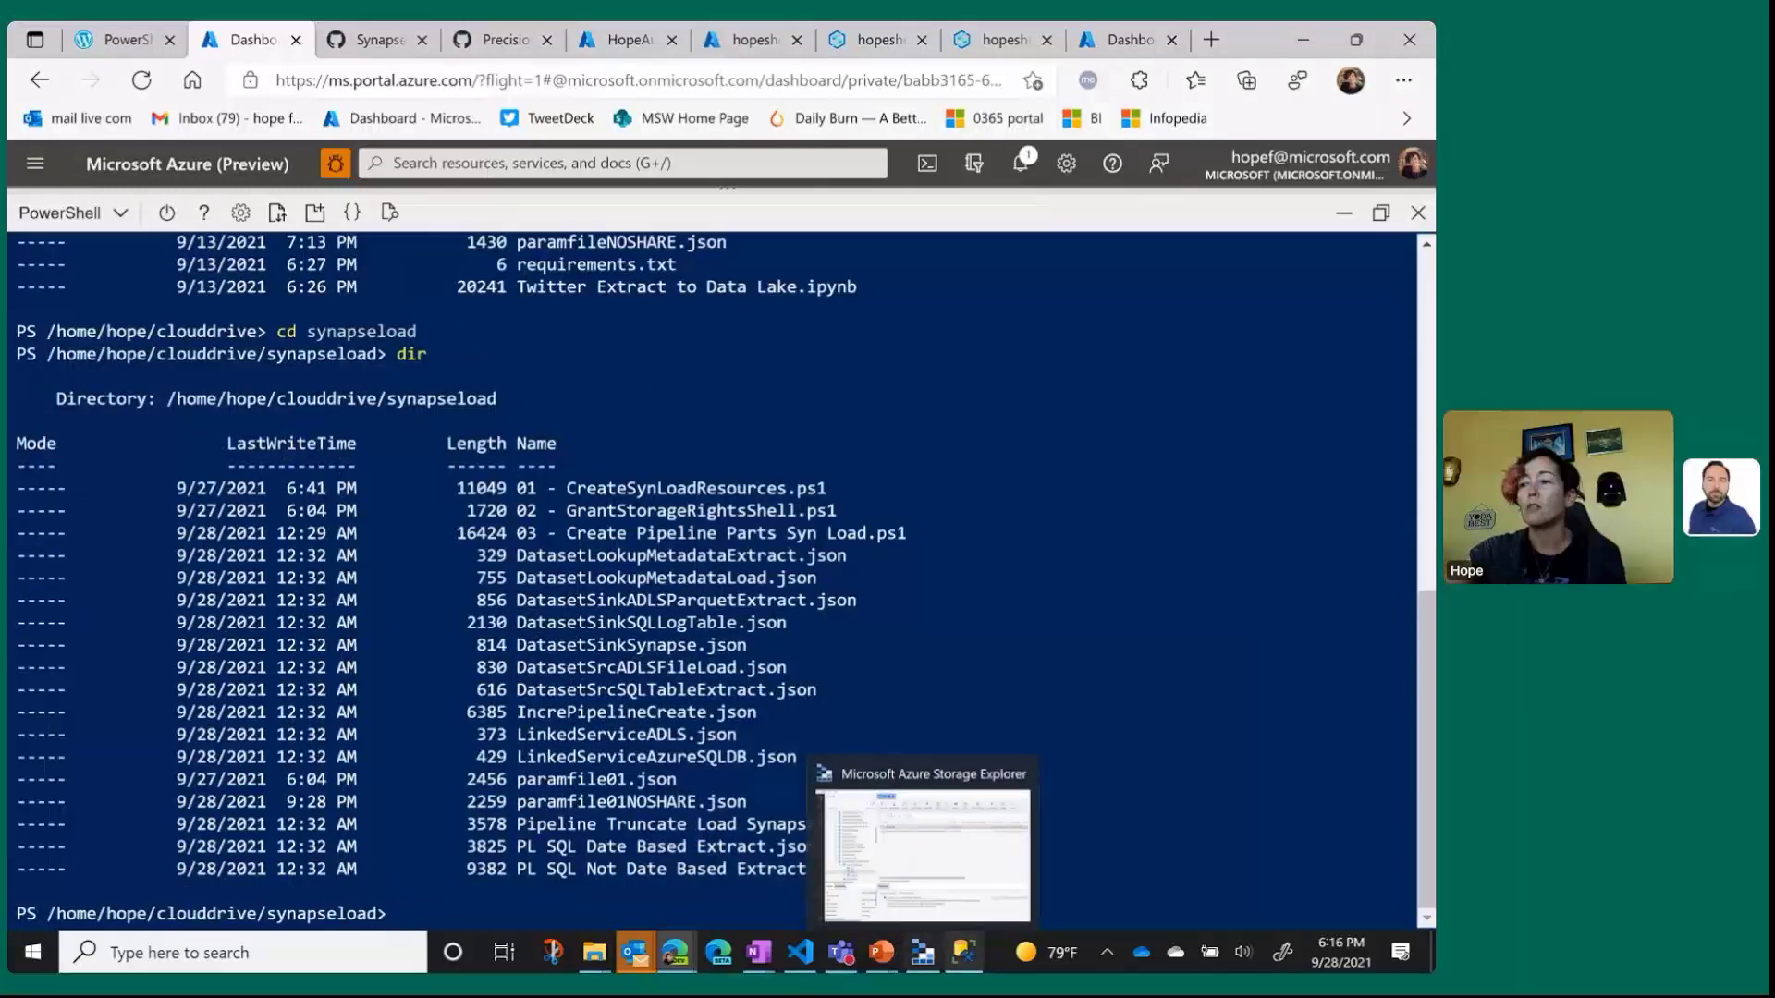
left_click(929, 873)
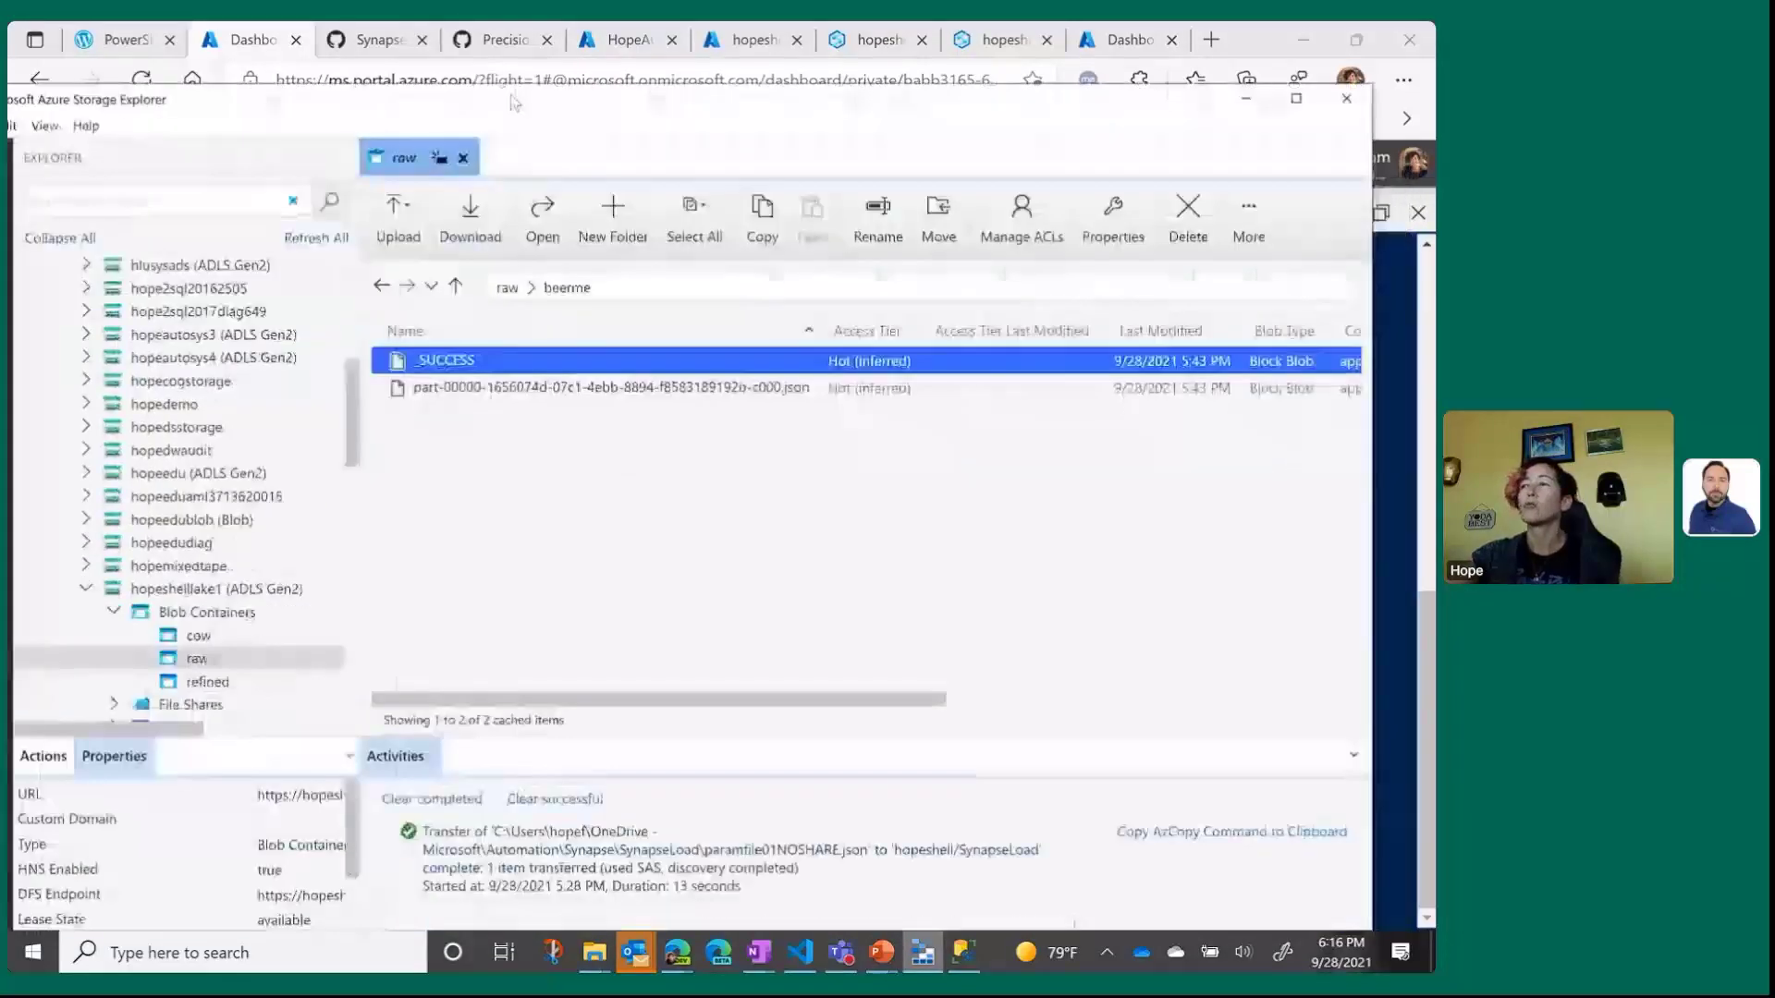
left_click(1317, 98)
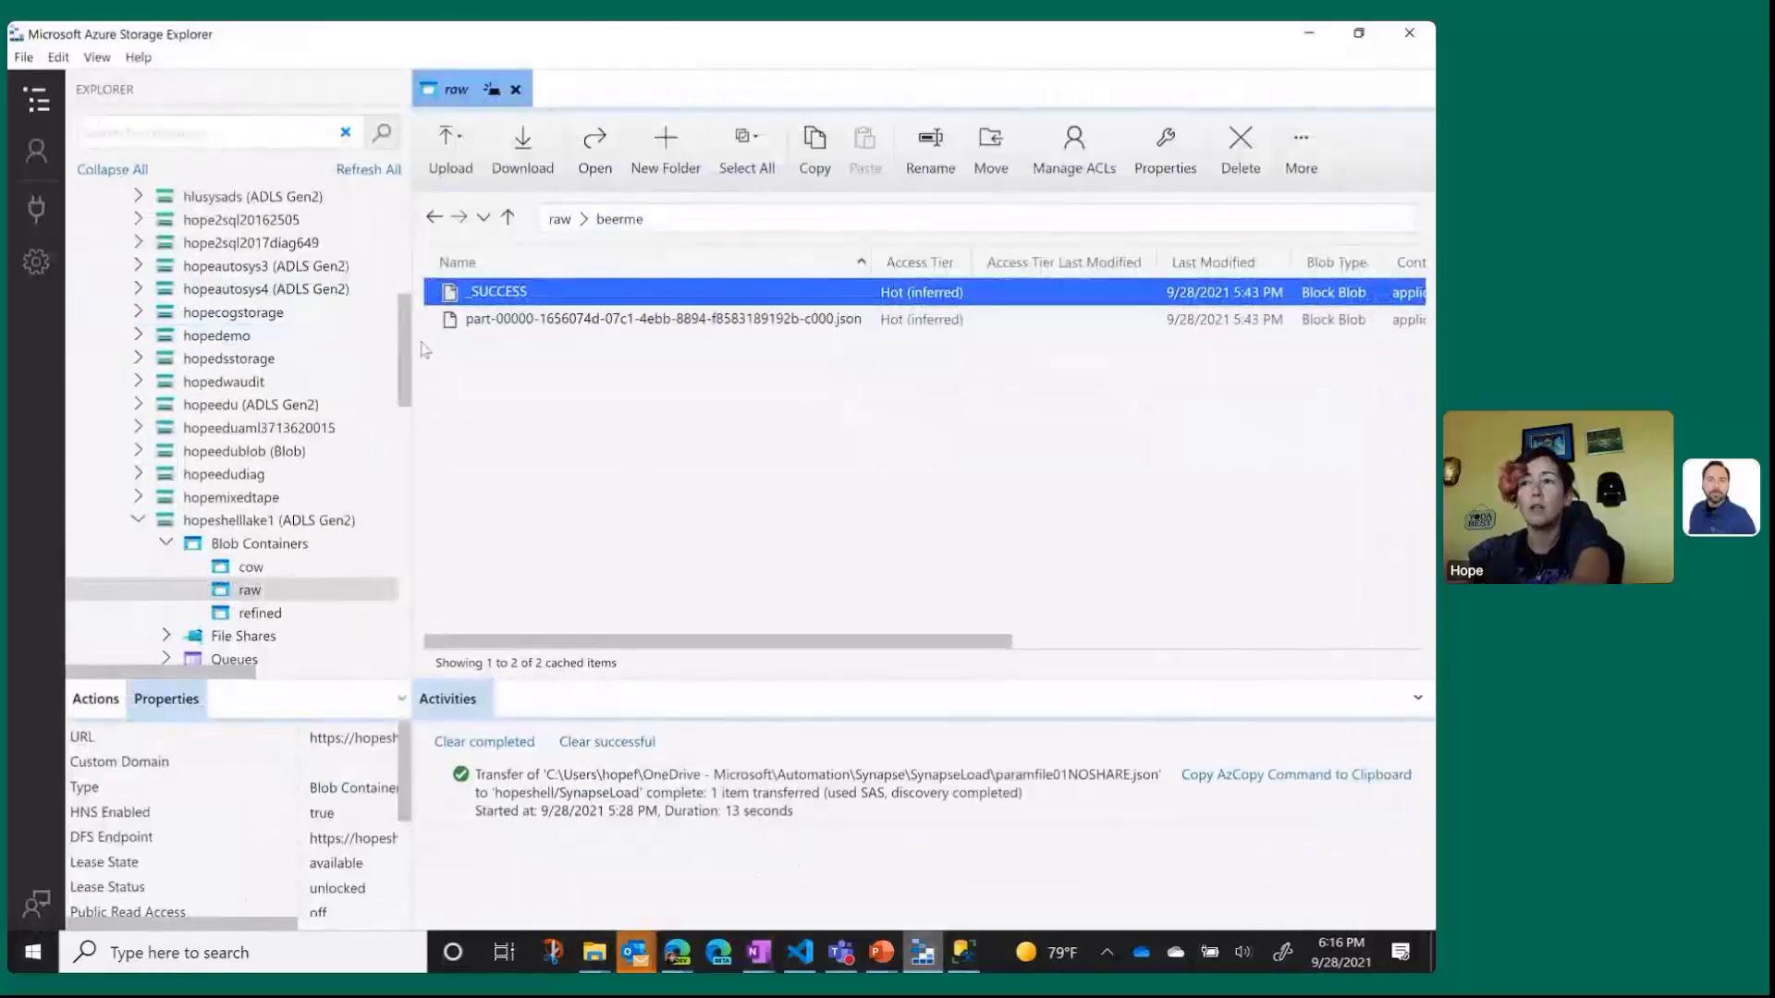
left_click_drag(405, 359, 428, 250)
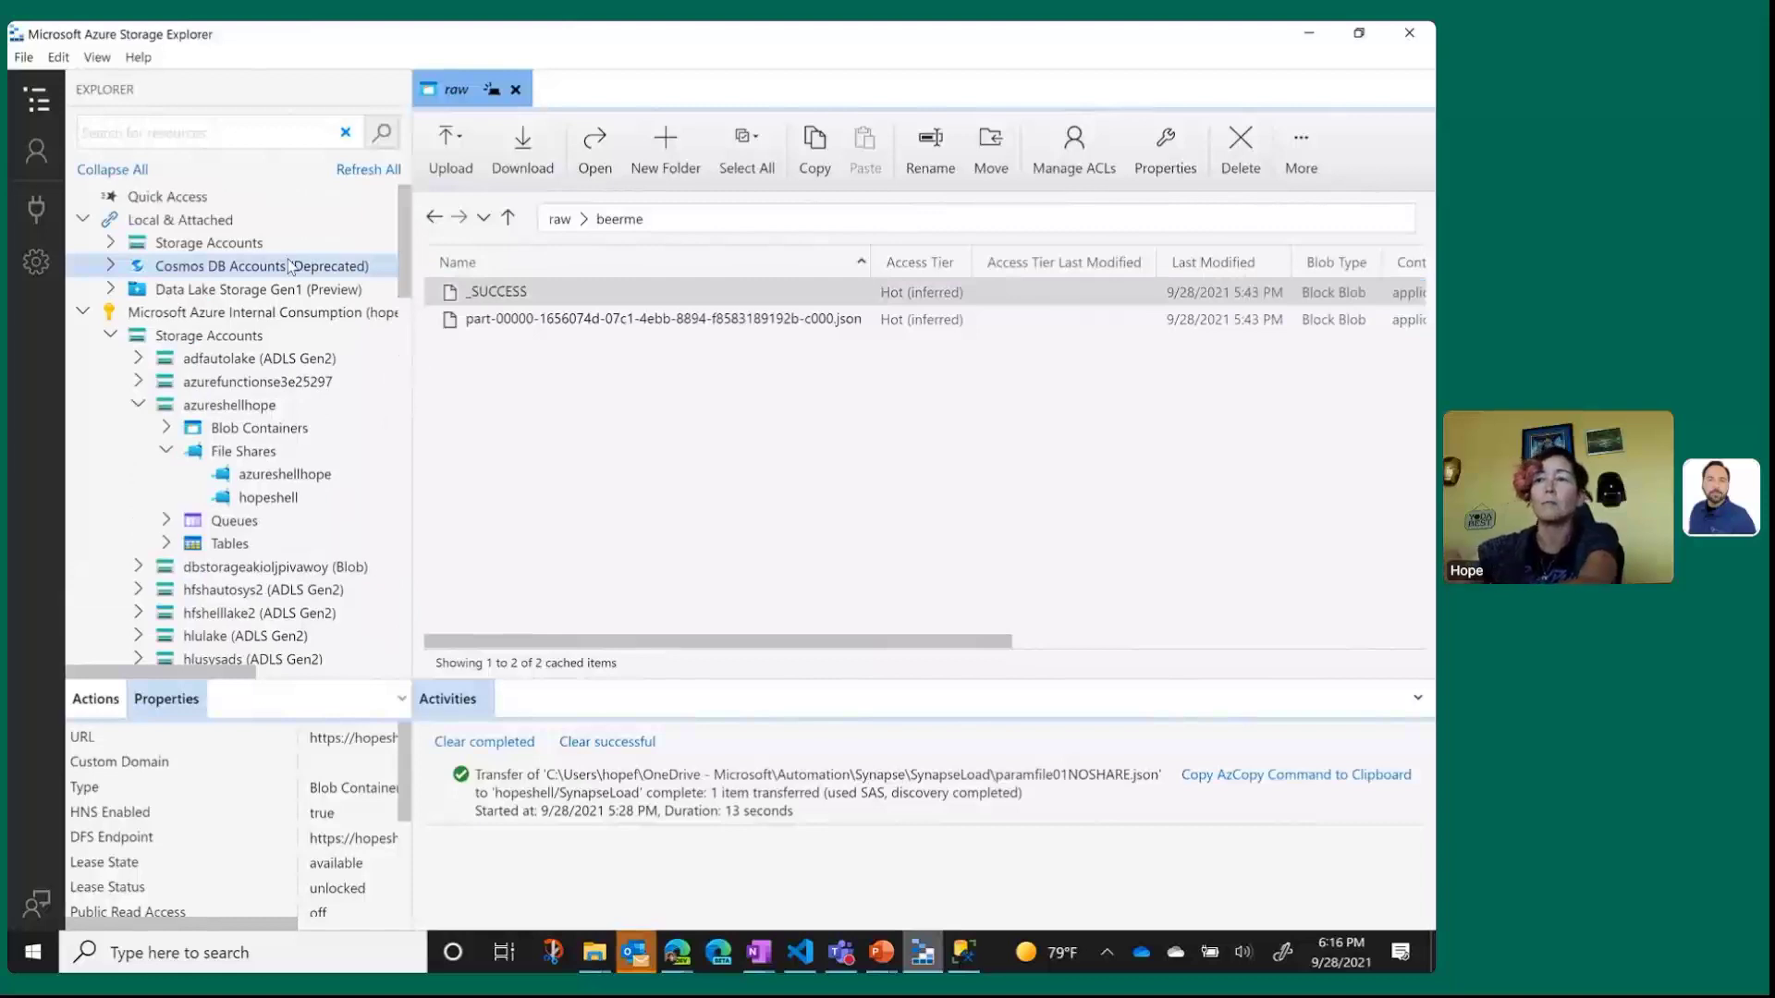
left_click(339, 503)
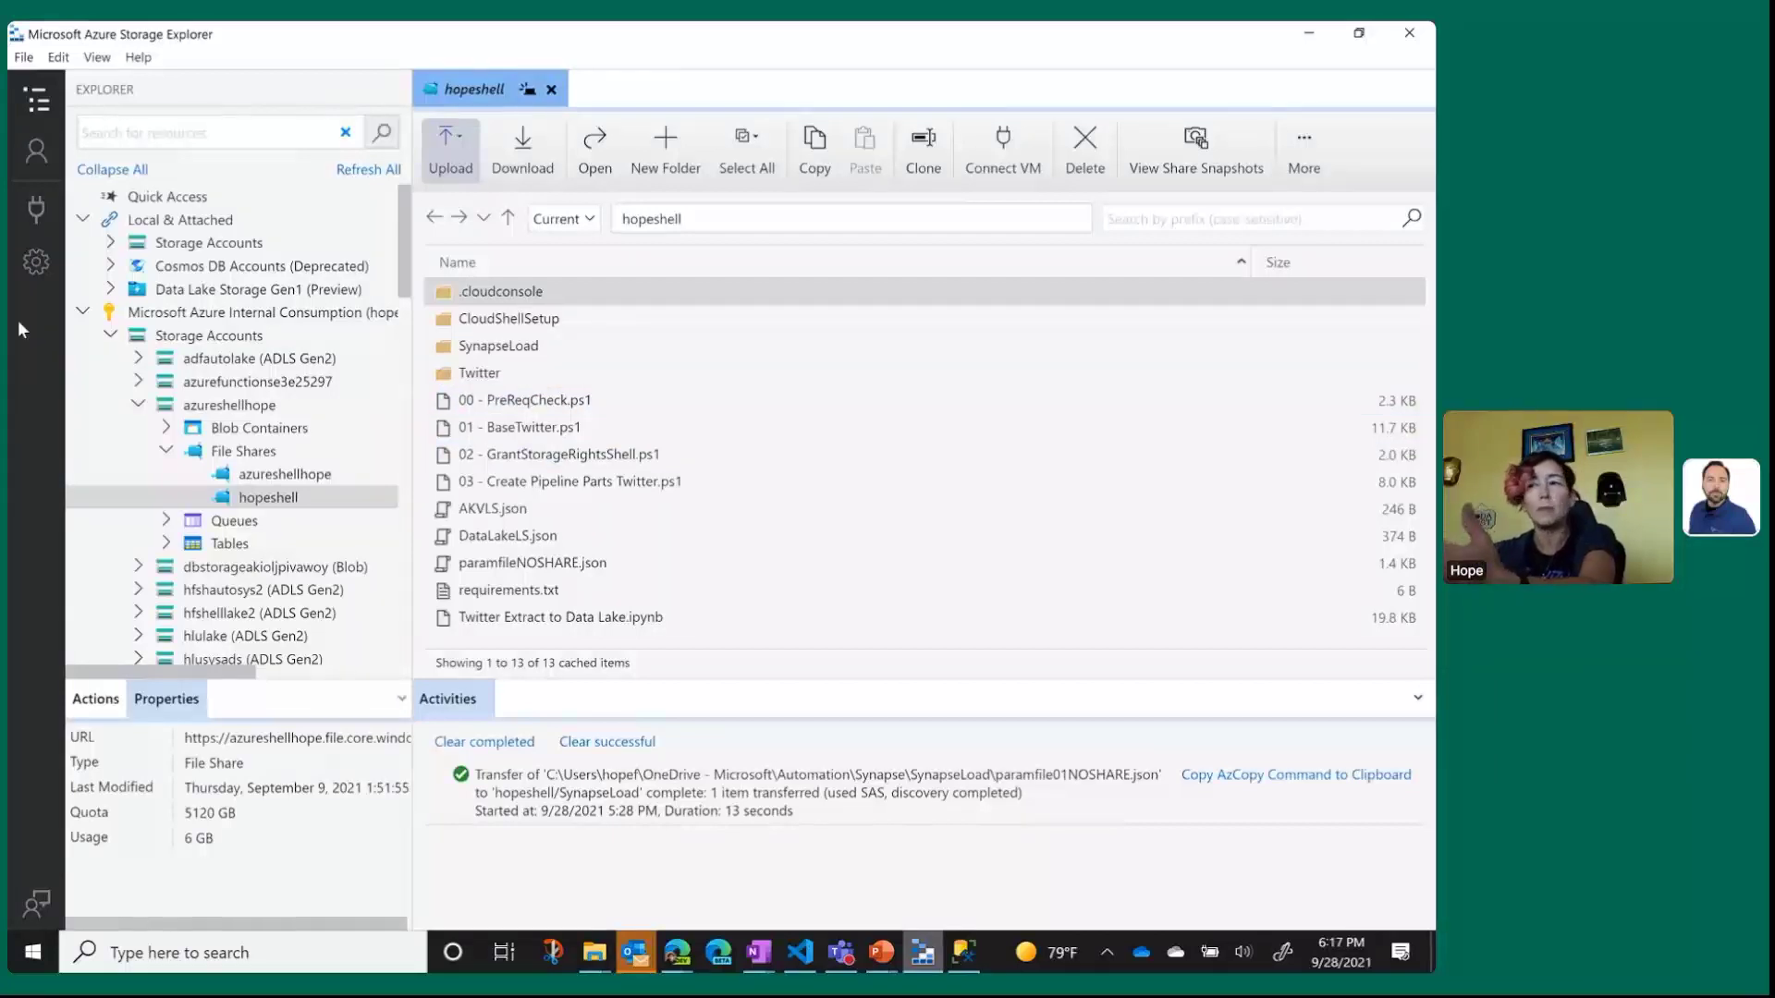
Open the SynapseLoad folder in the file share, look through its scripts and JSON files, and return to Cloud Shell.
double_click(681, 349)
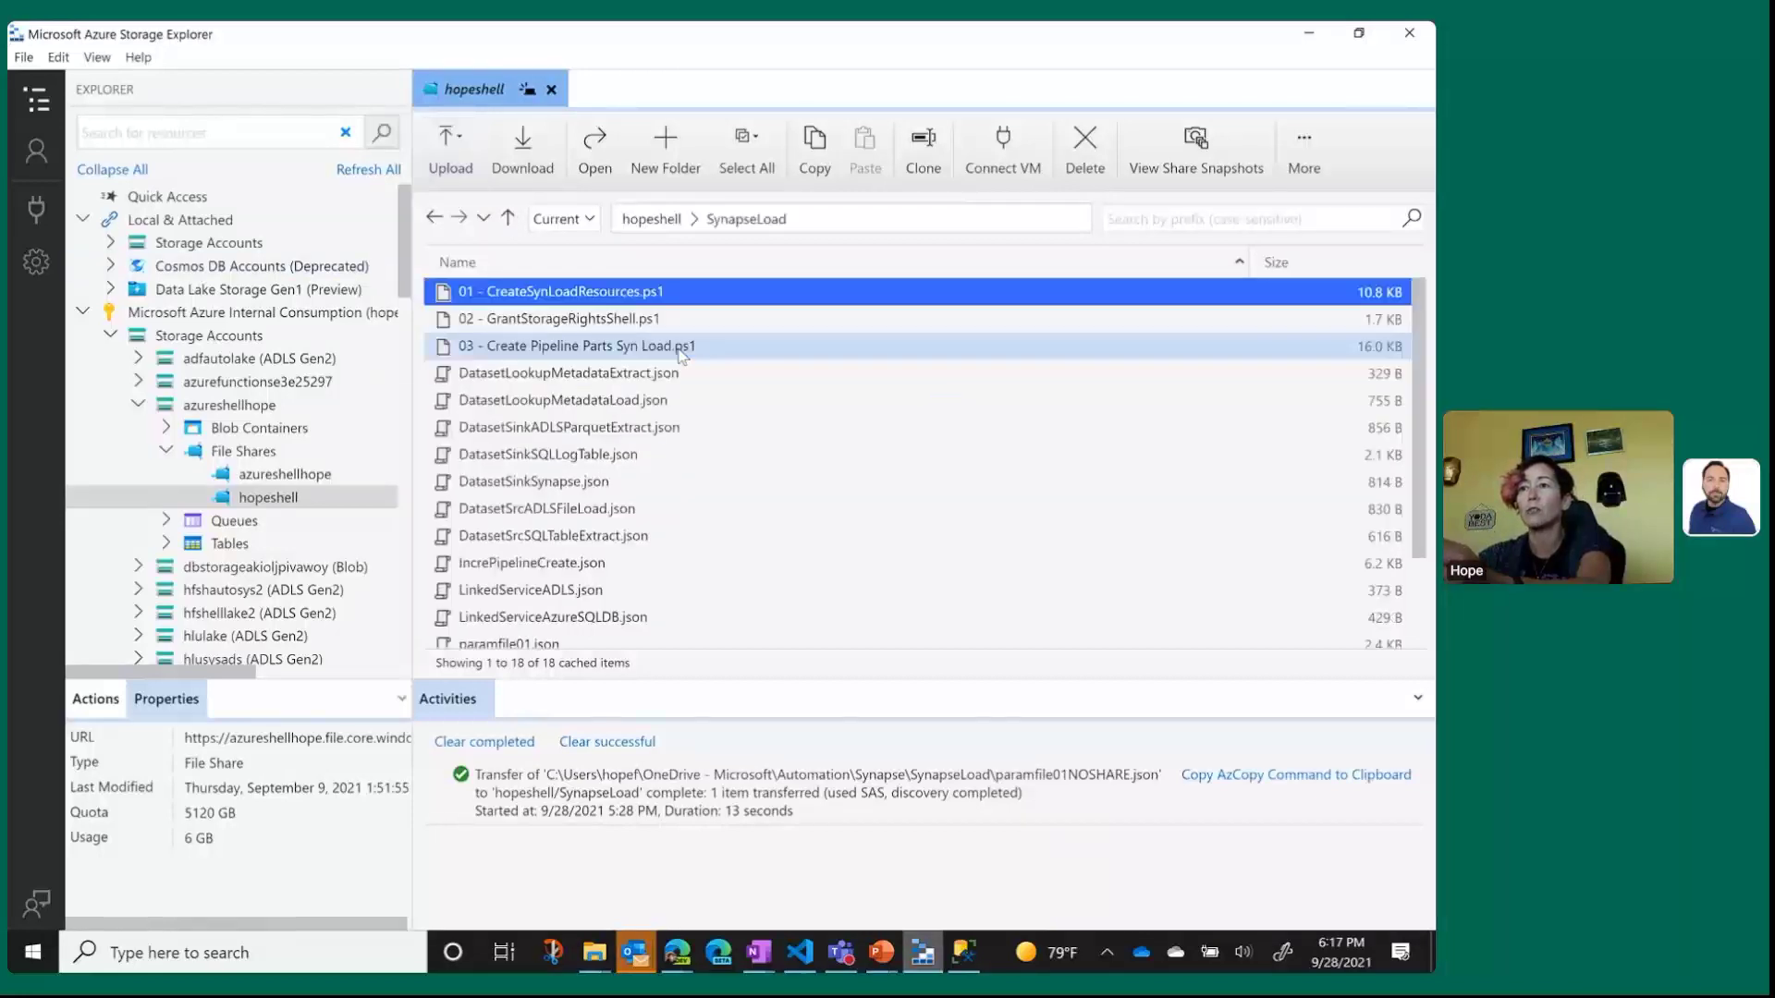
scroll(852, 505, "down", 3)
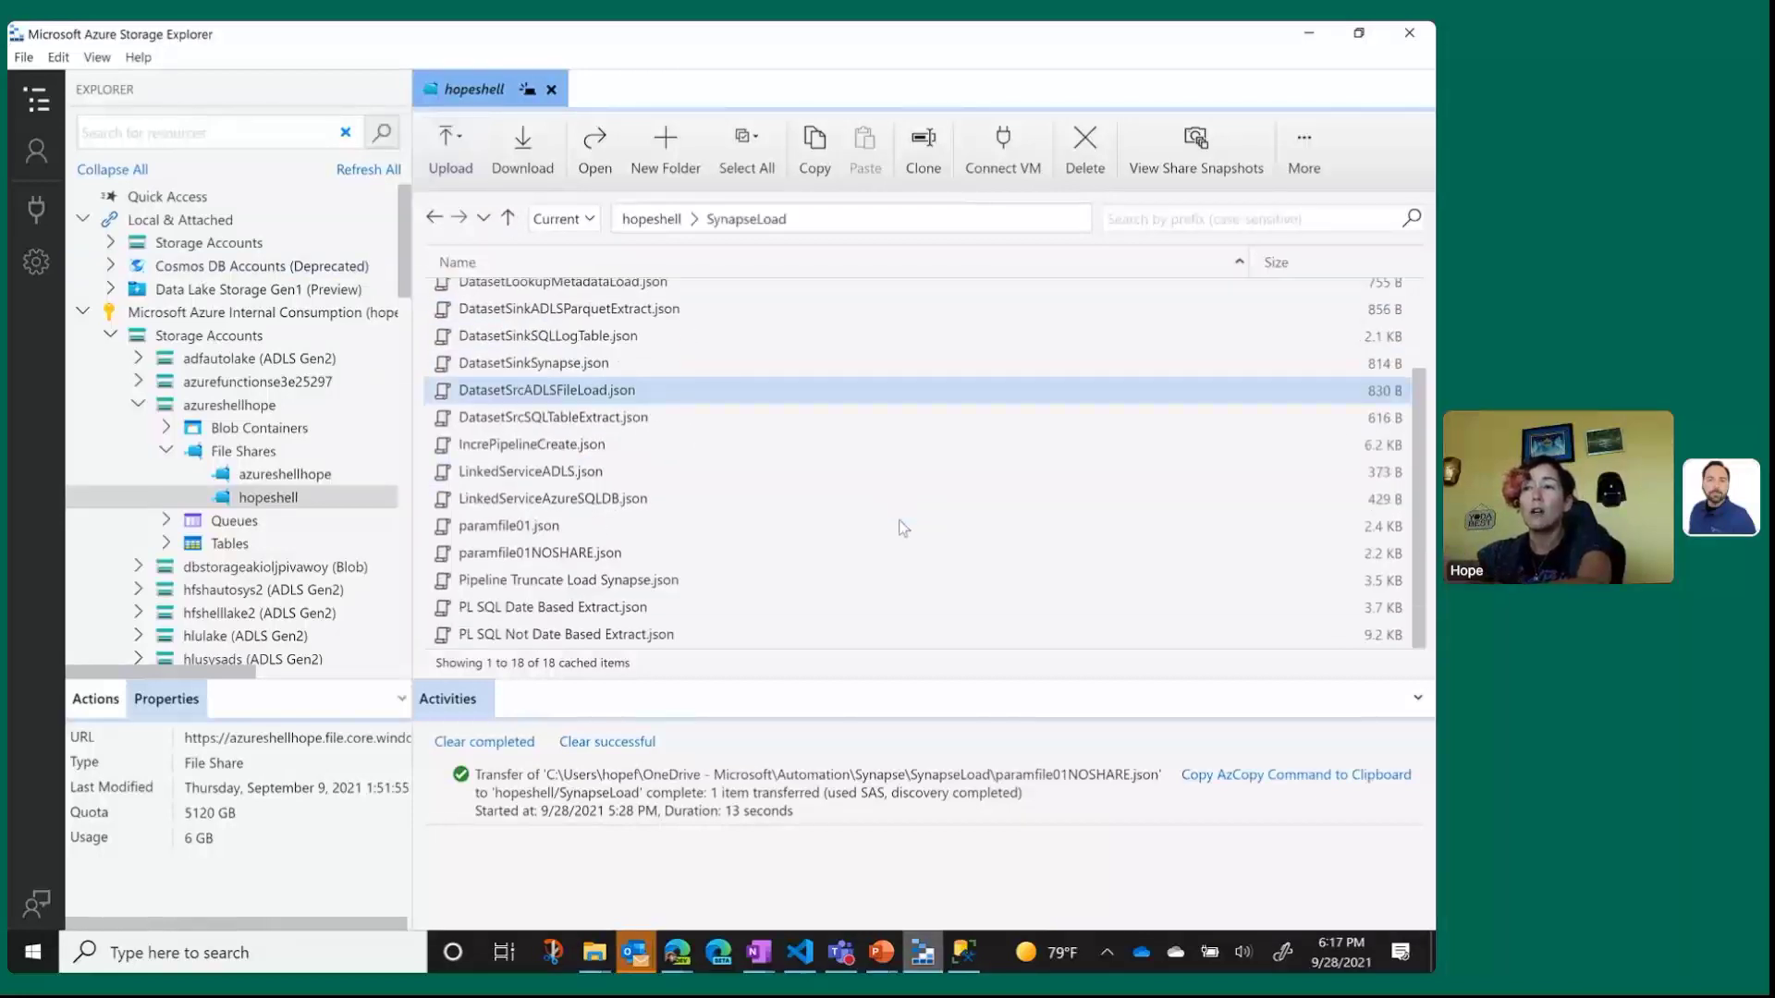
scroll(903, 528, "up", 3)
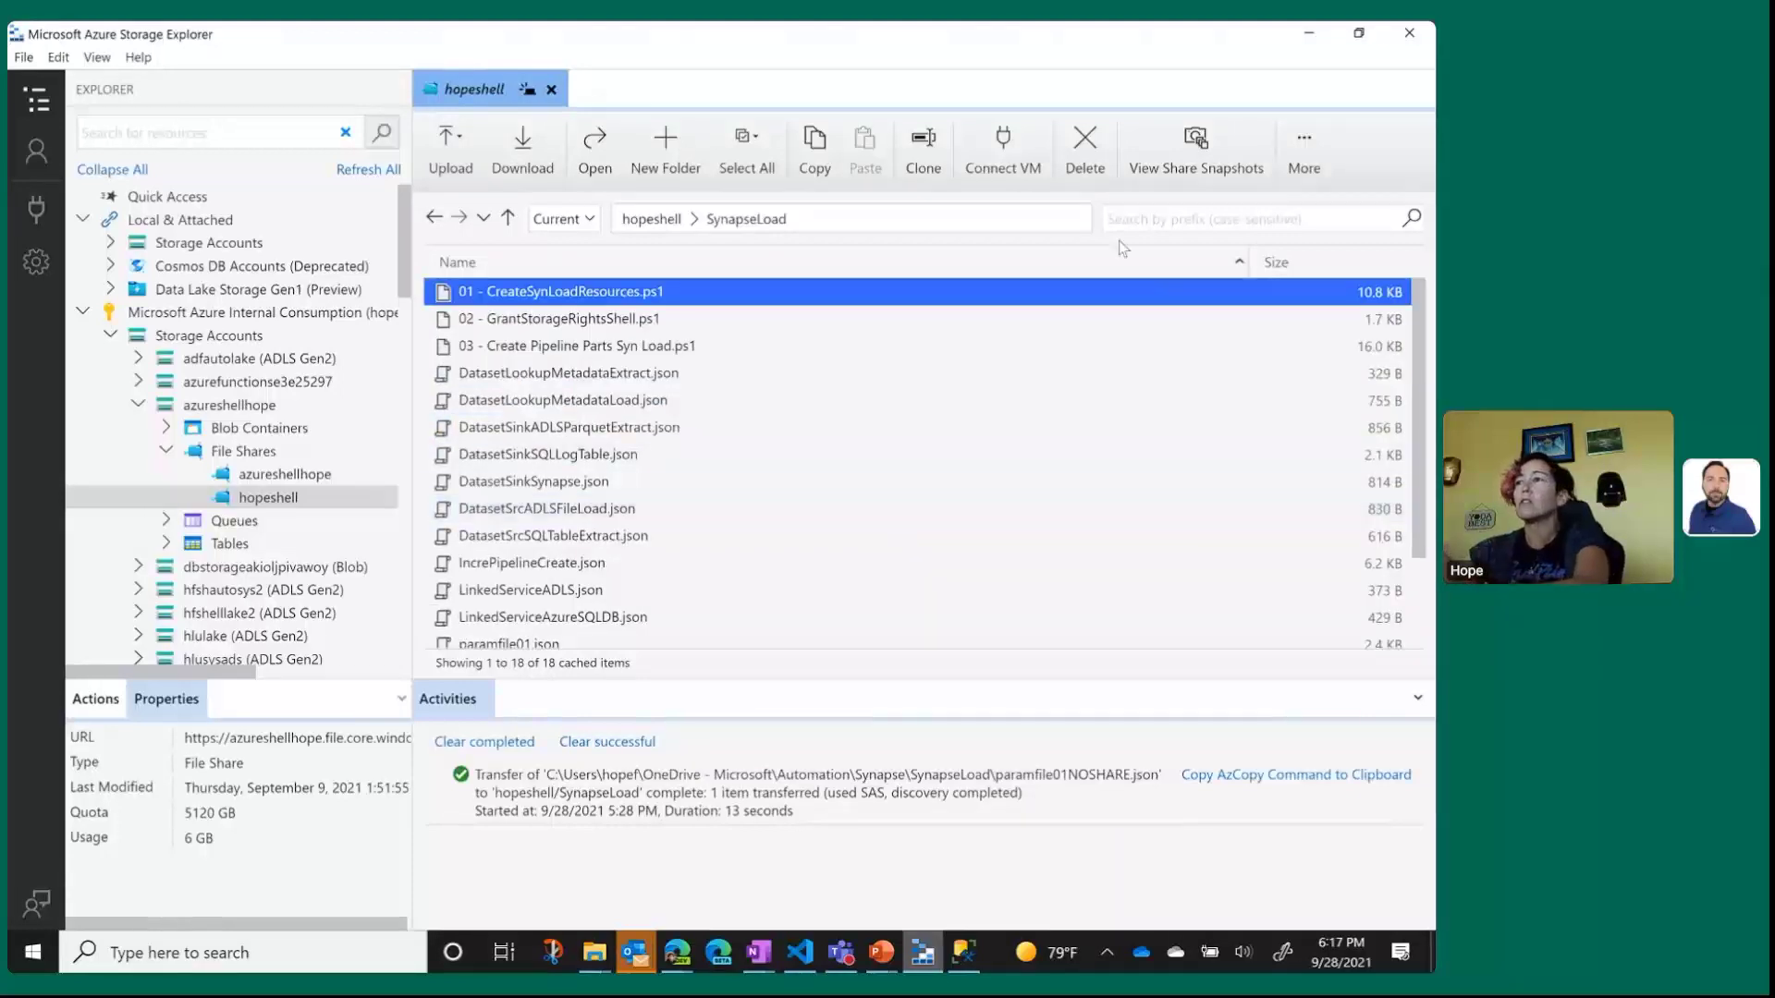
left_click(1309, 37)
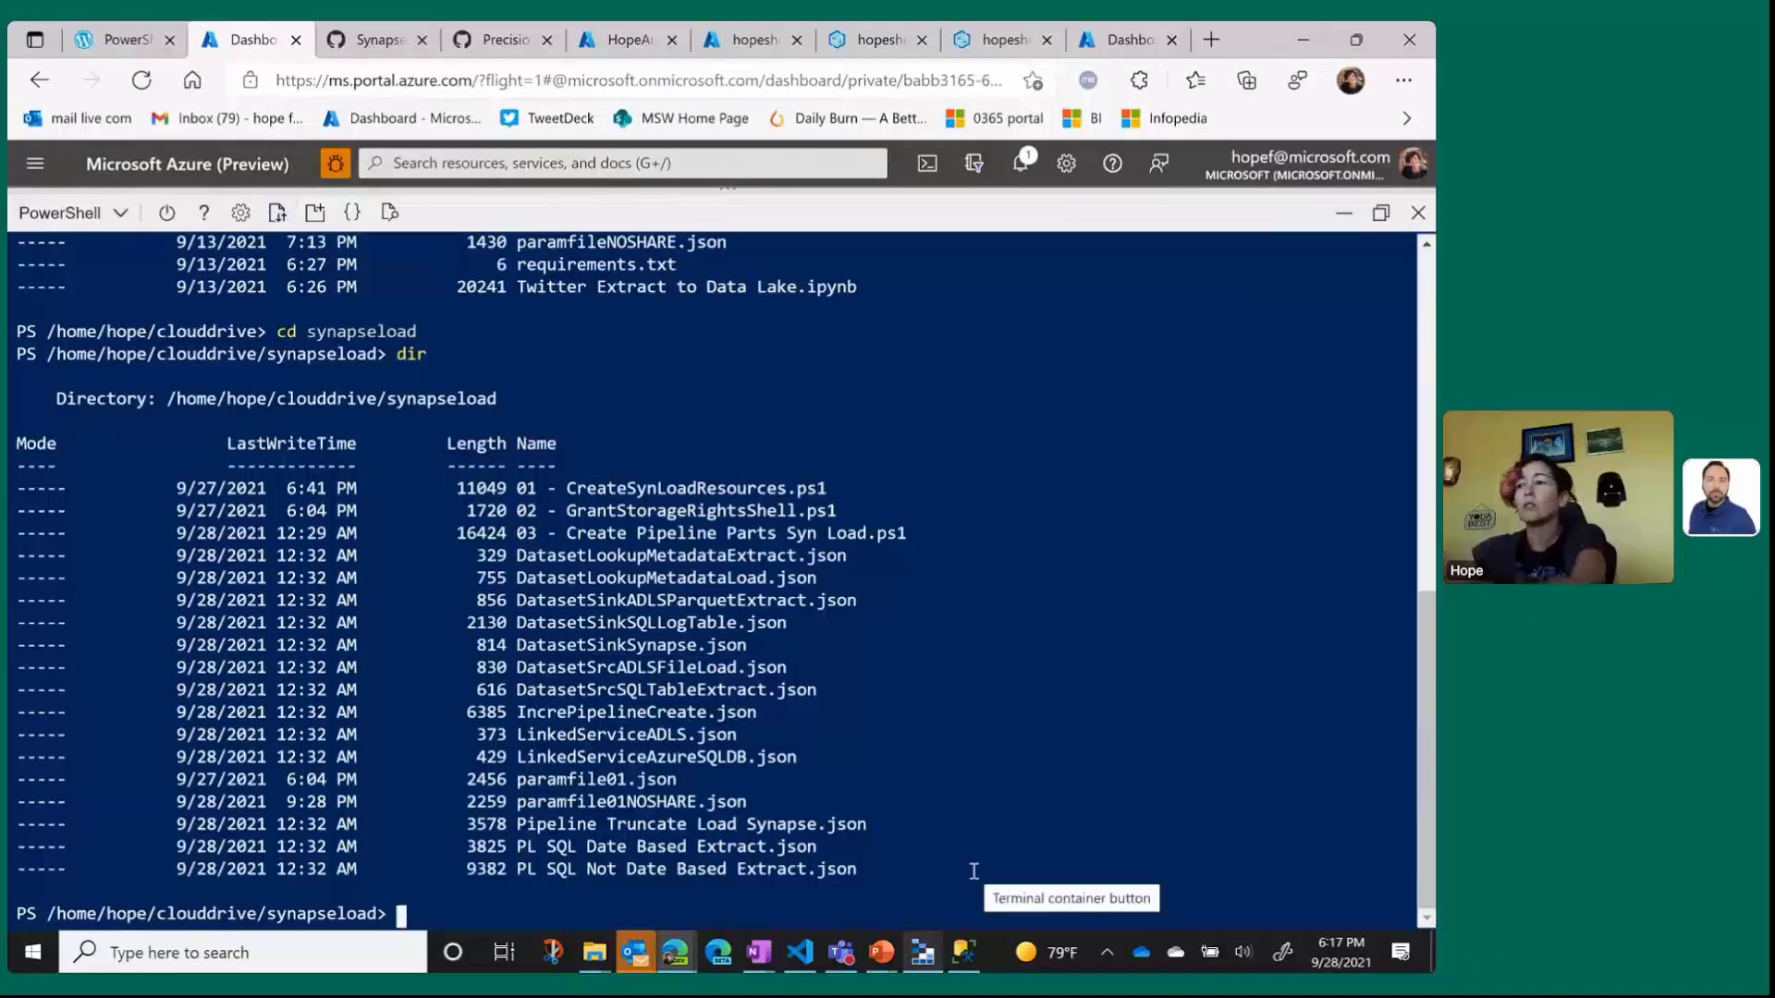
Review the SynapseLoad folder in Azure Storage Explorer once more, then minimize it to return to Cloud Shell.
mouse_move(922, 953)
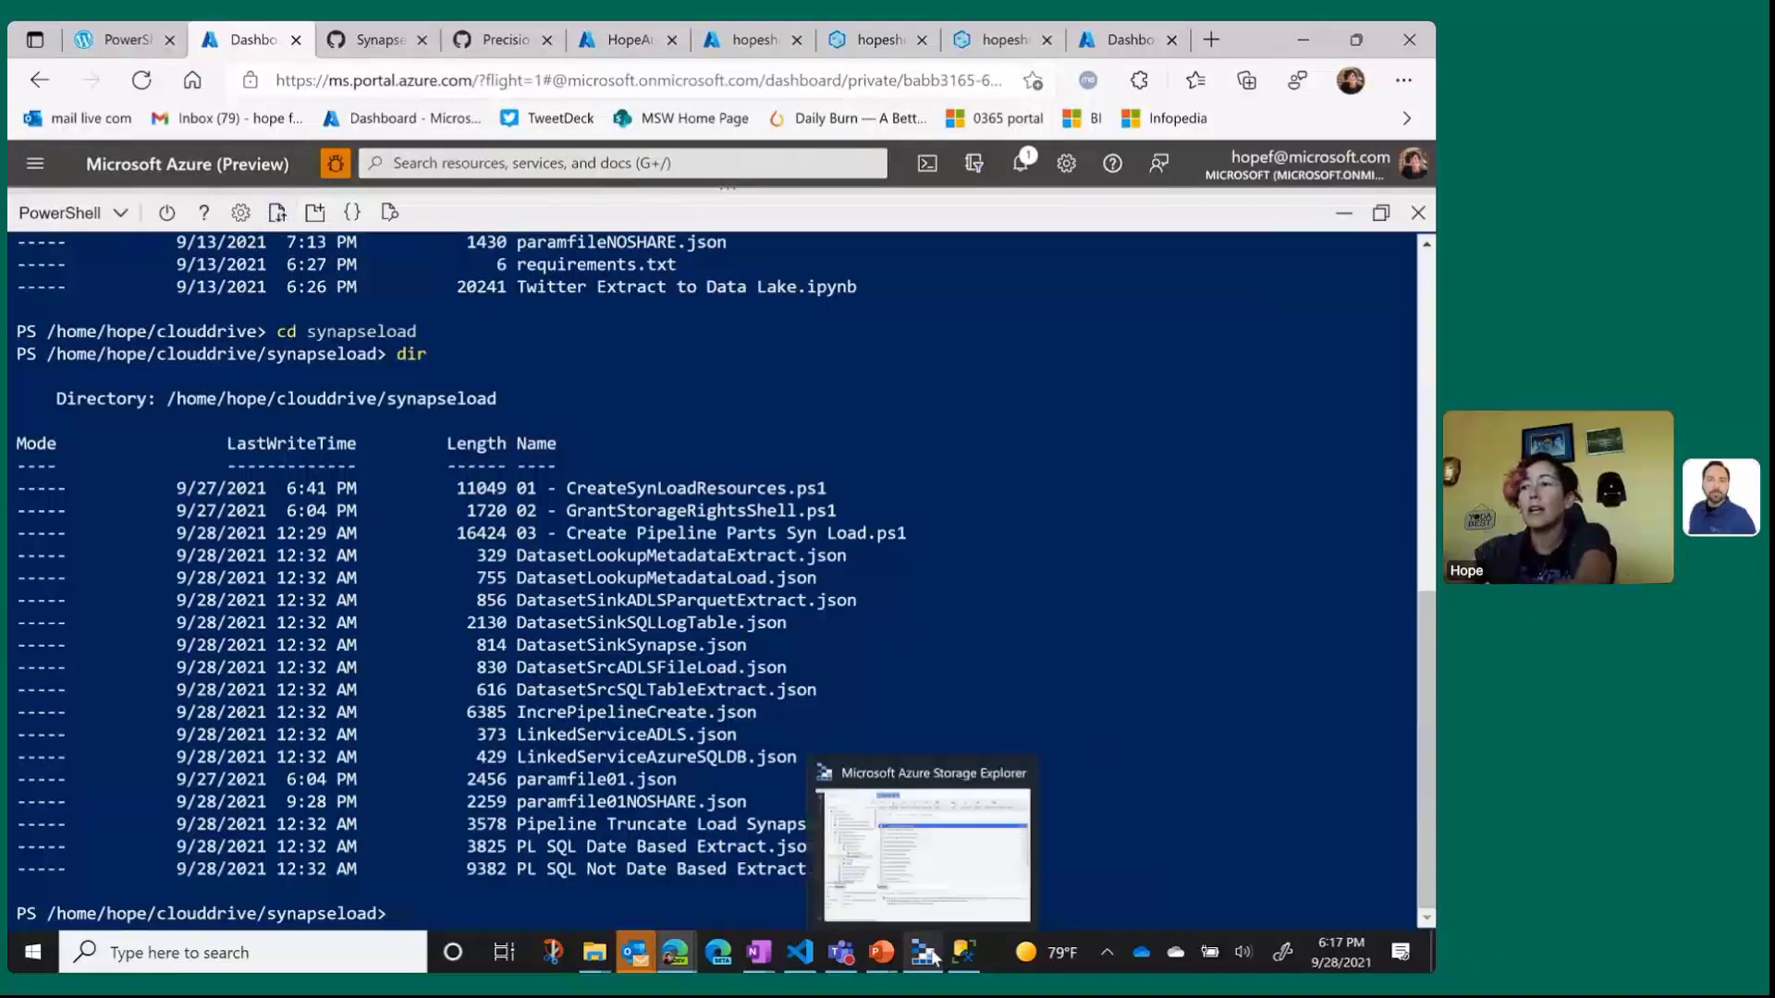
left_click(949, 867)
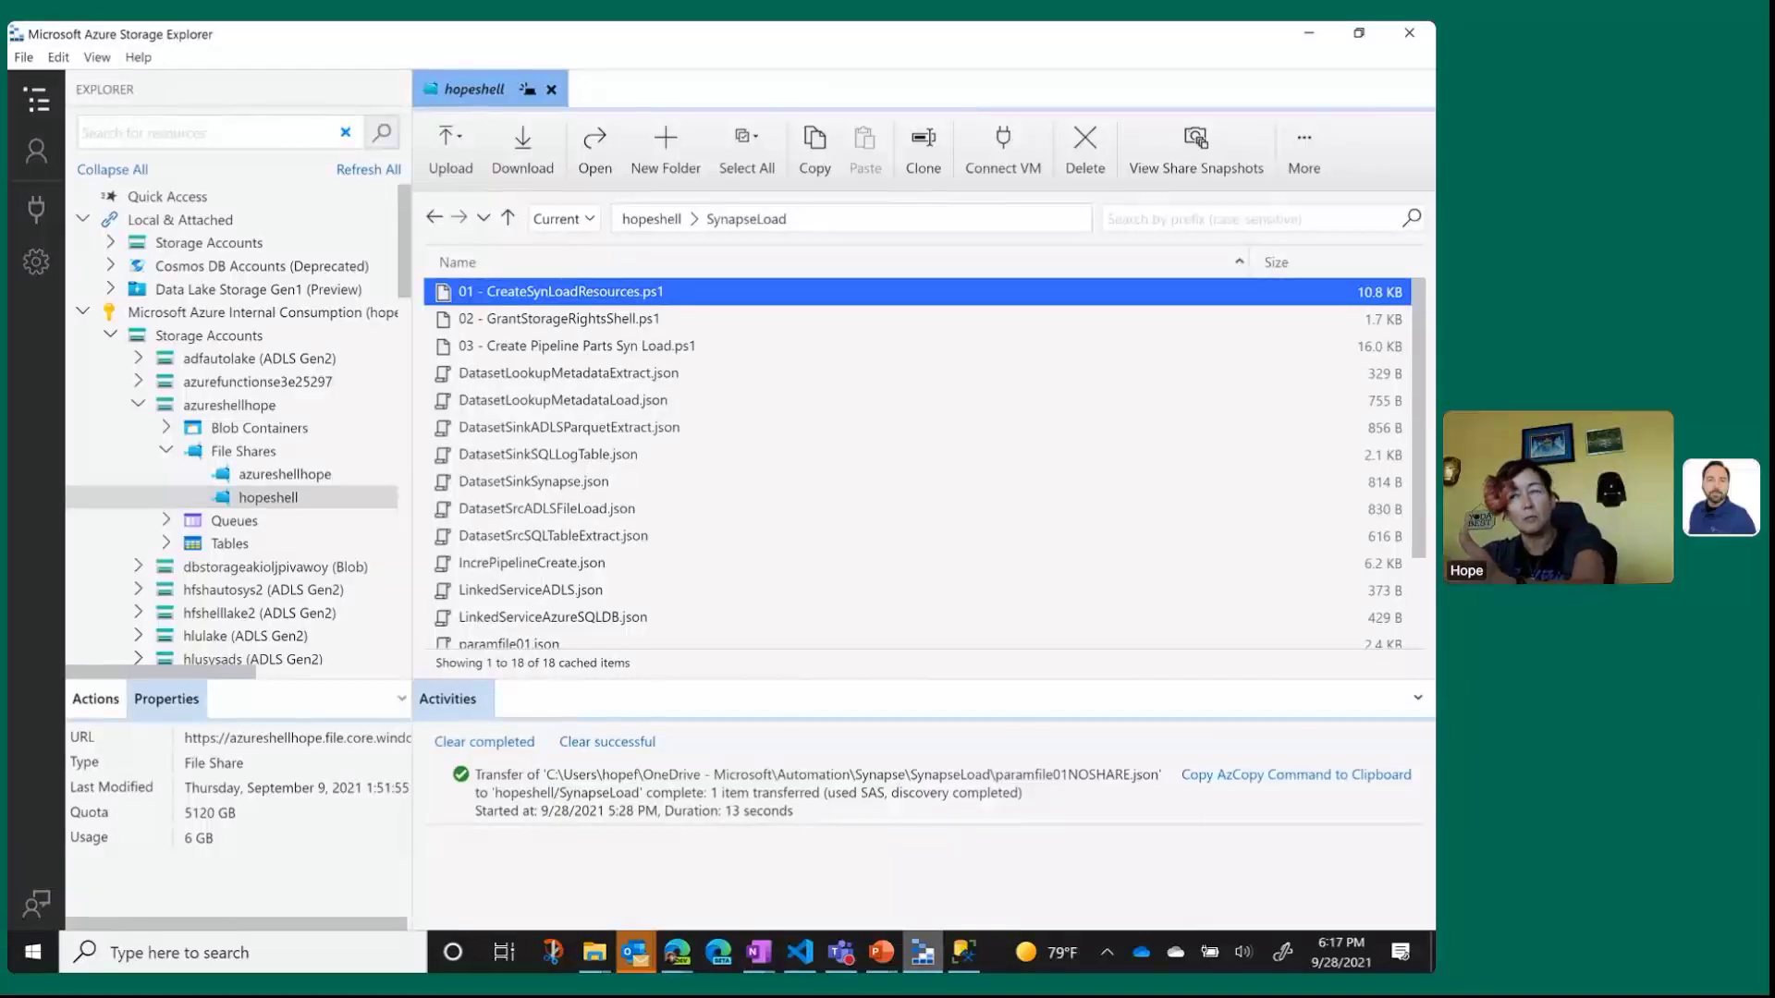
left_click(1311, 34)
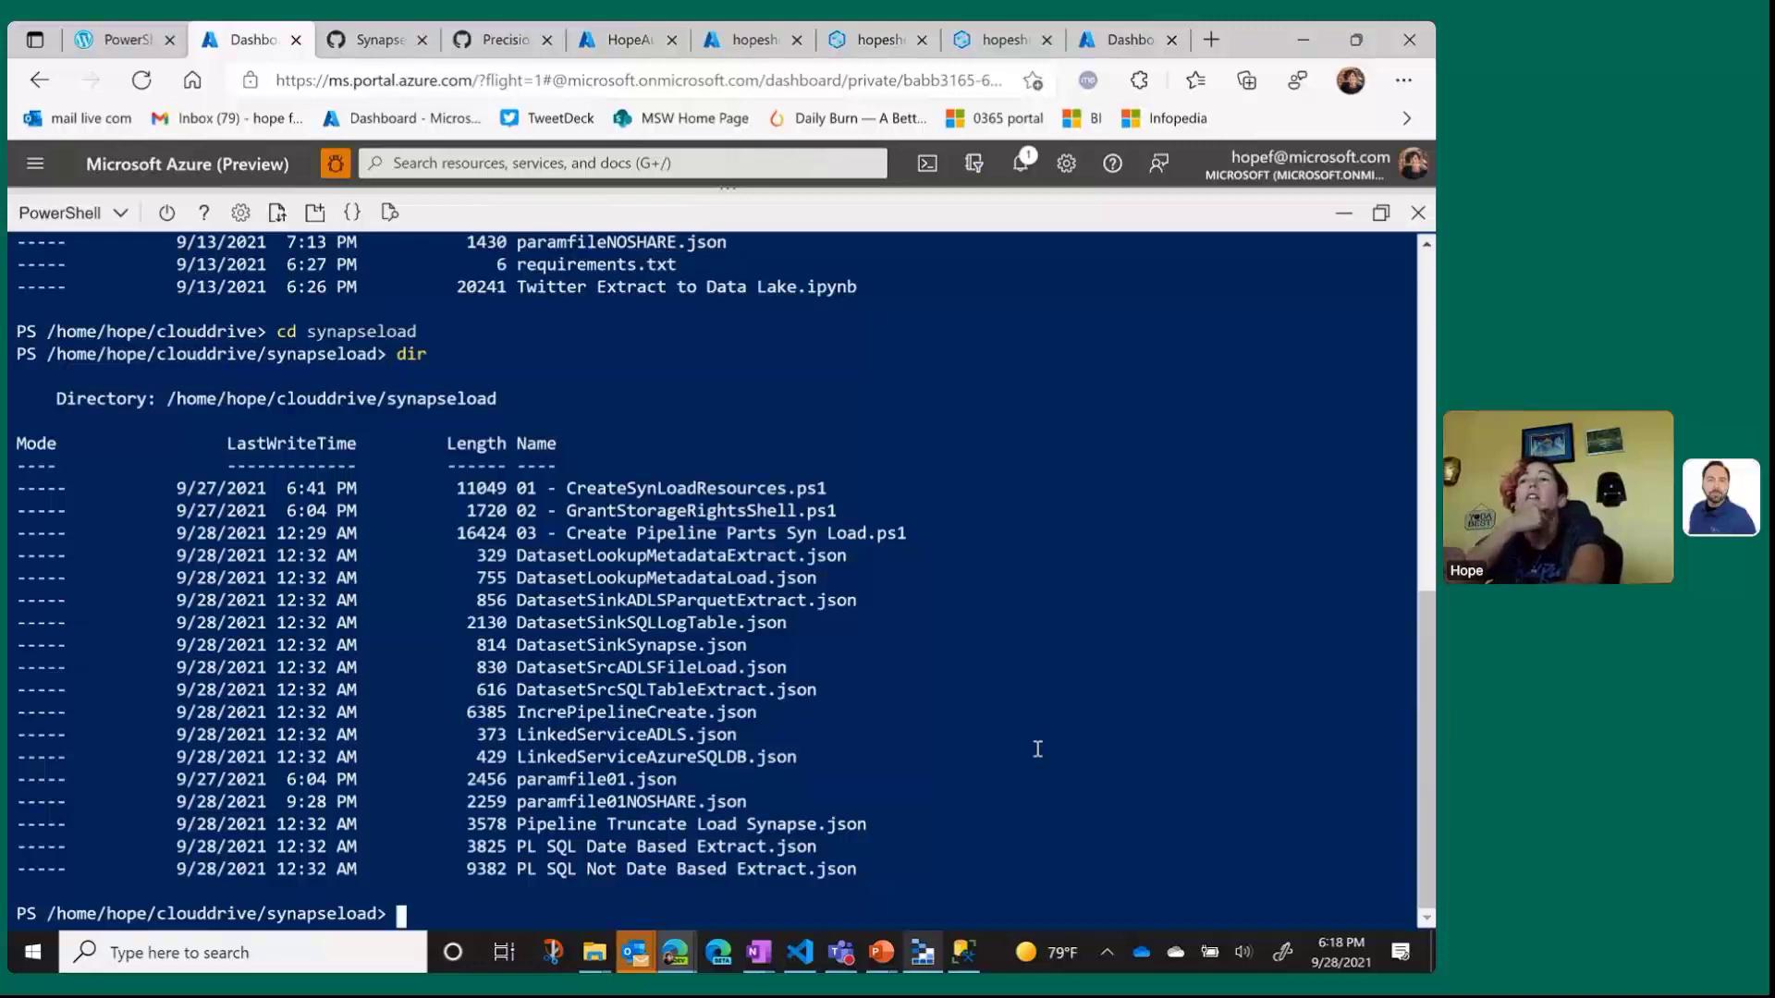
Run get-clouddrive to show which file share and storage account back the cloud drive.
type("get0")
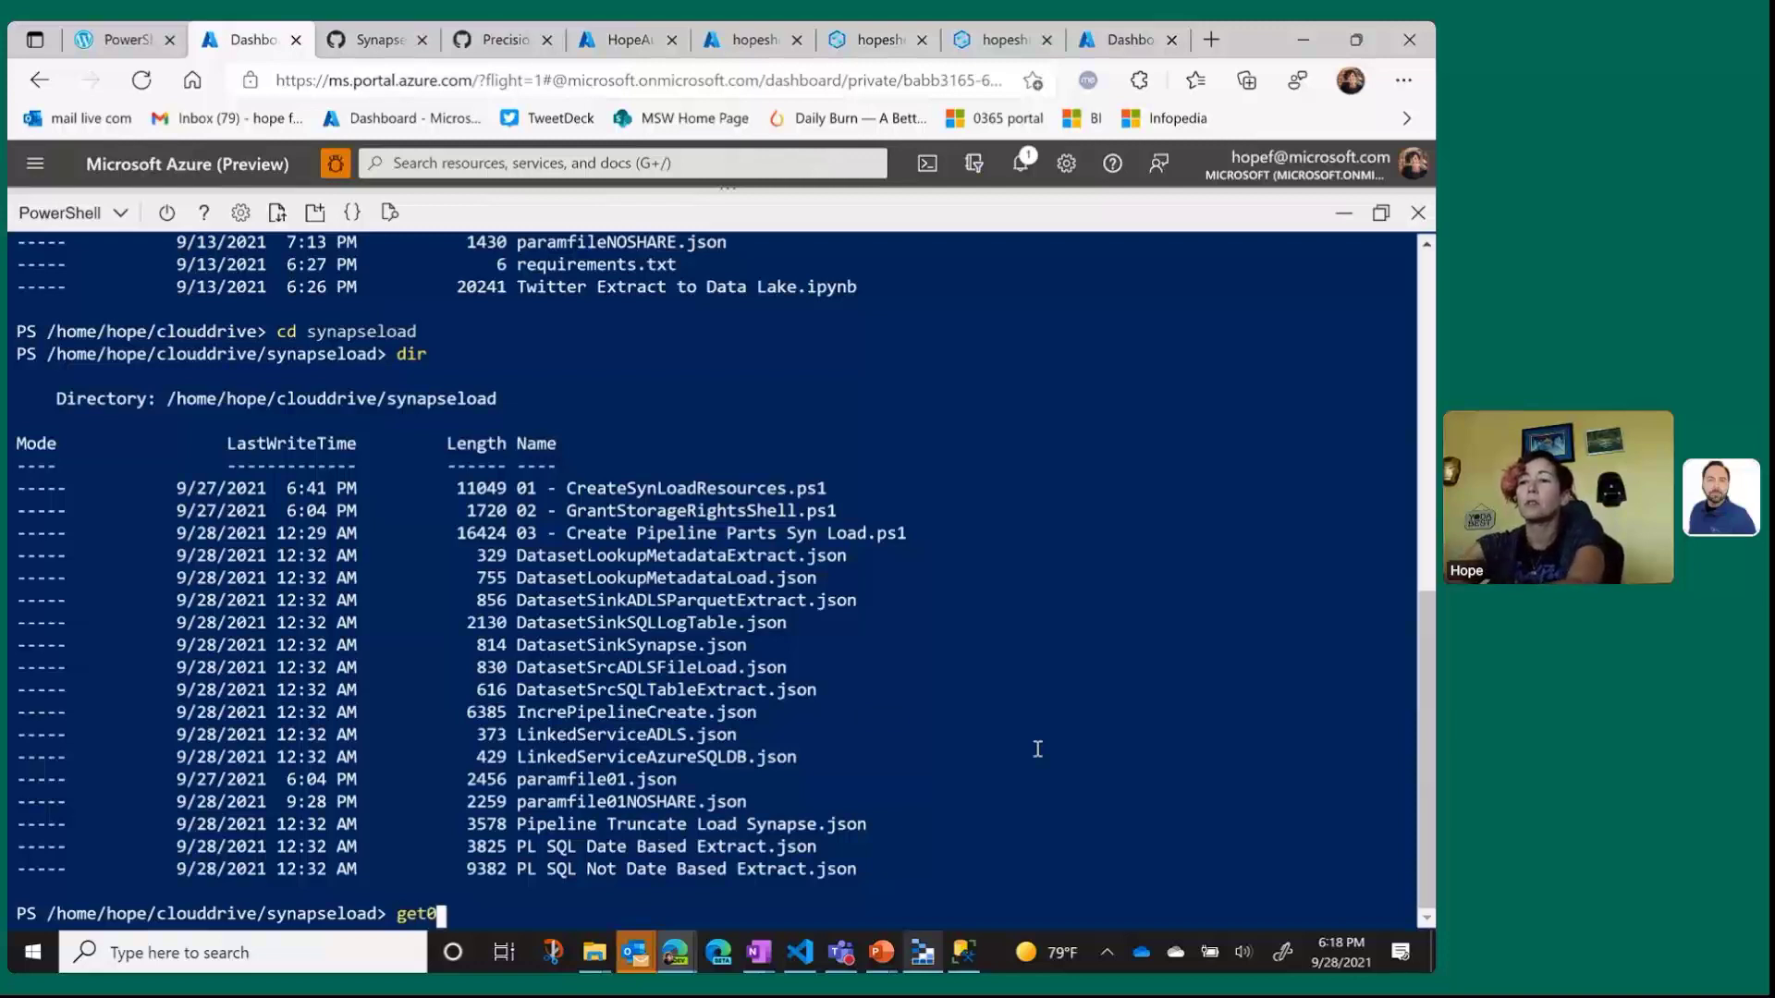
key("BackSpace")
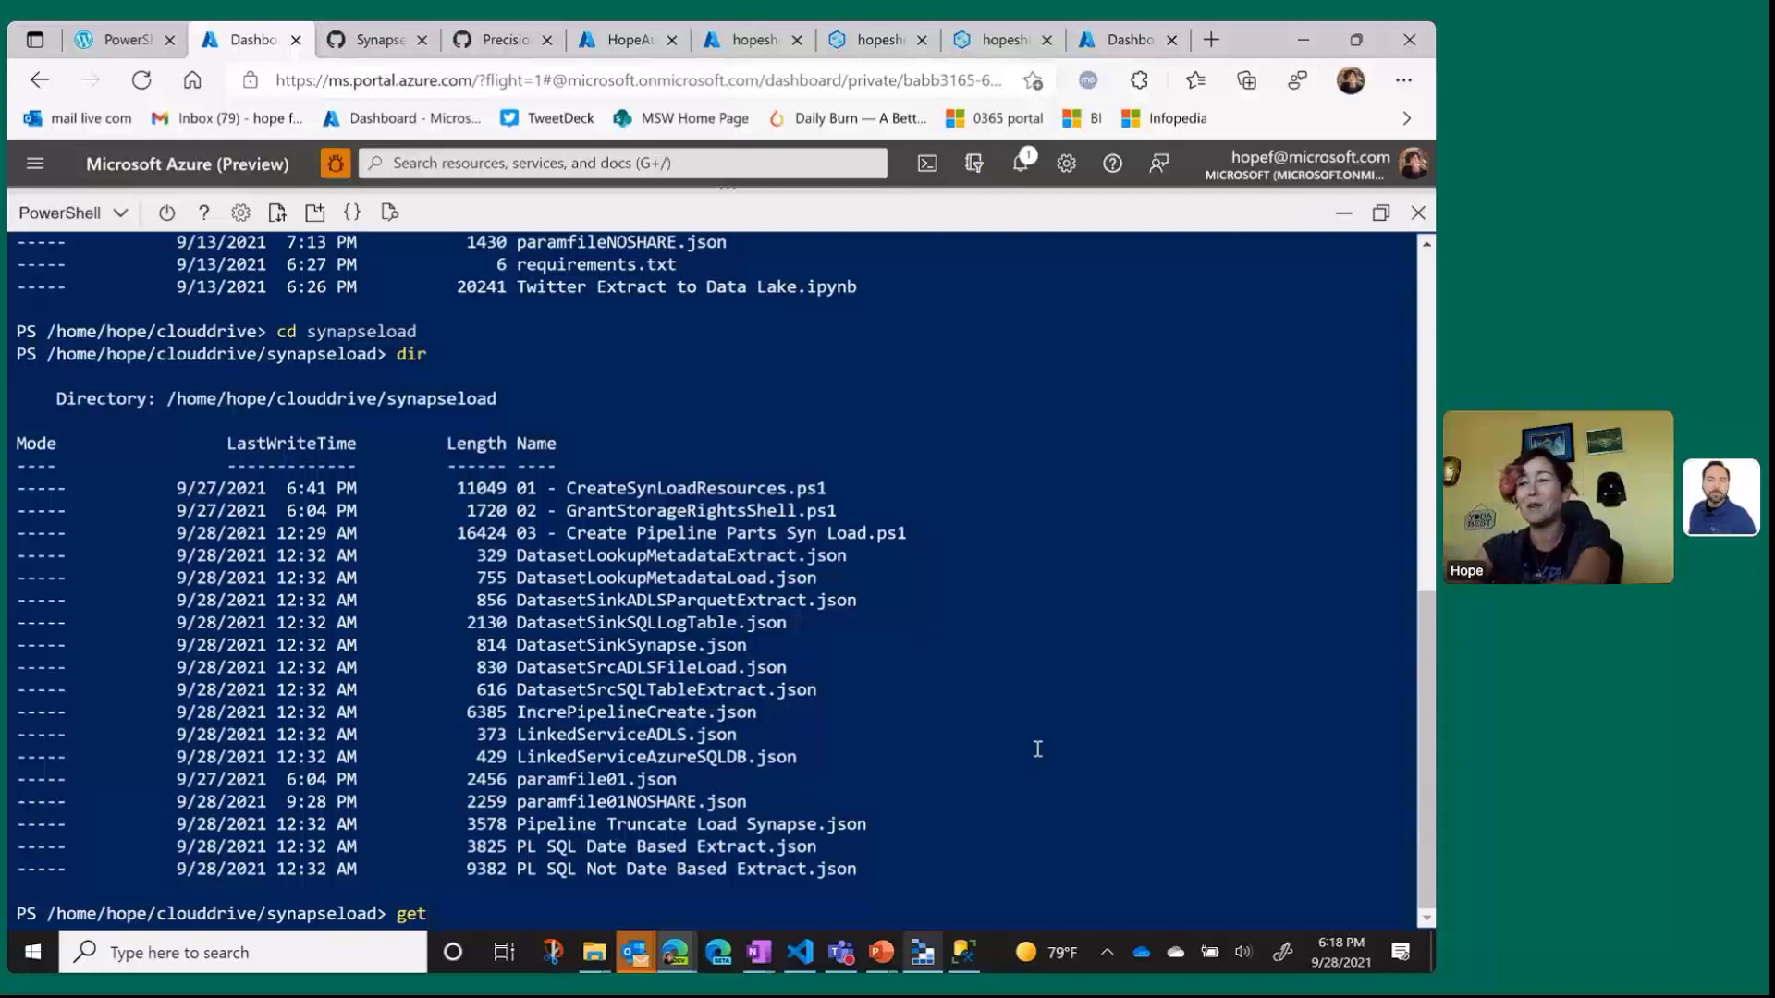
type("-clouddrive")
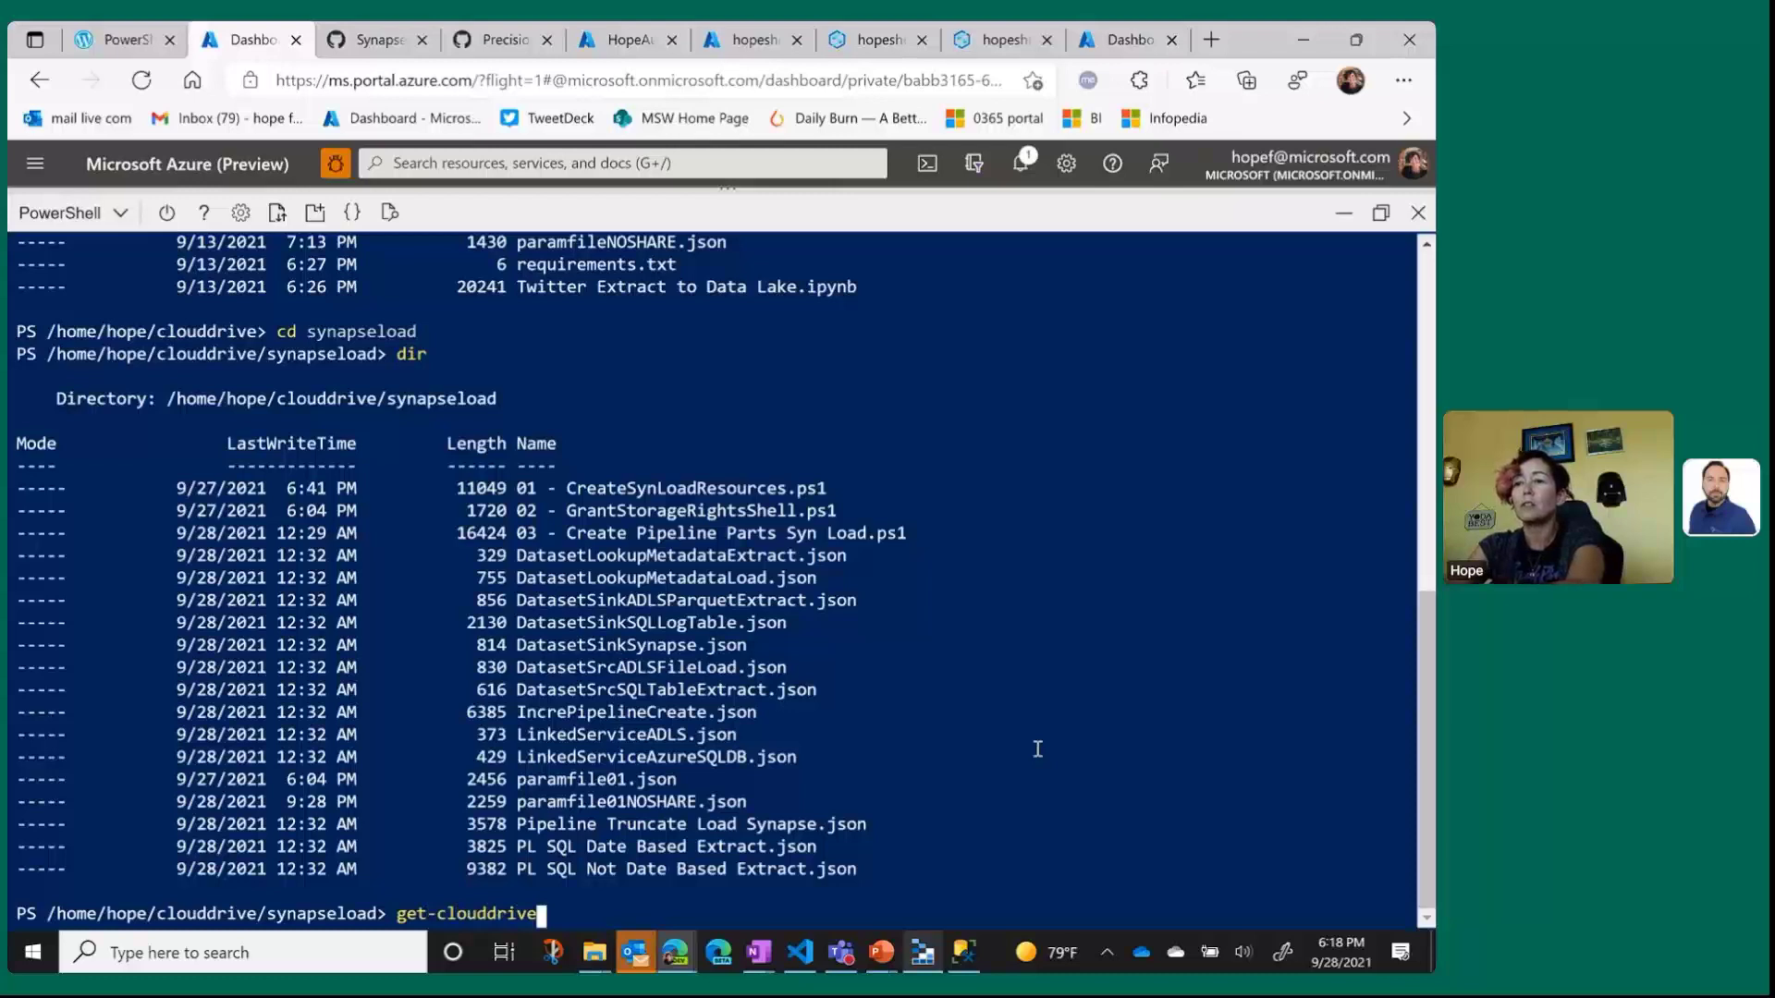
key("Return")
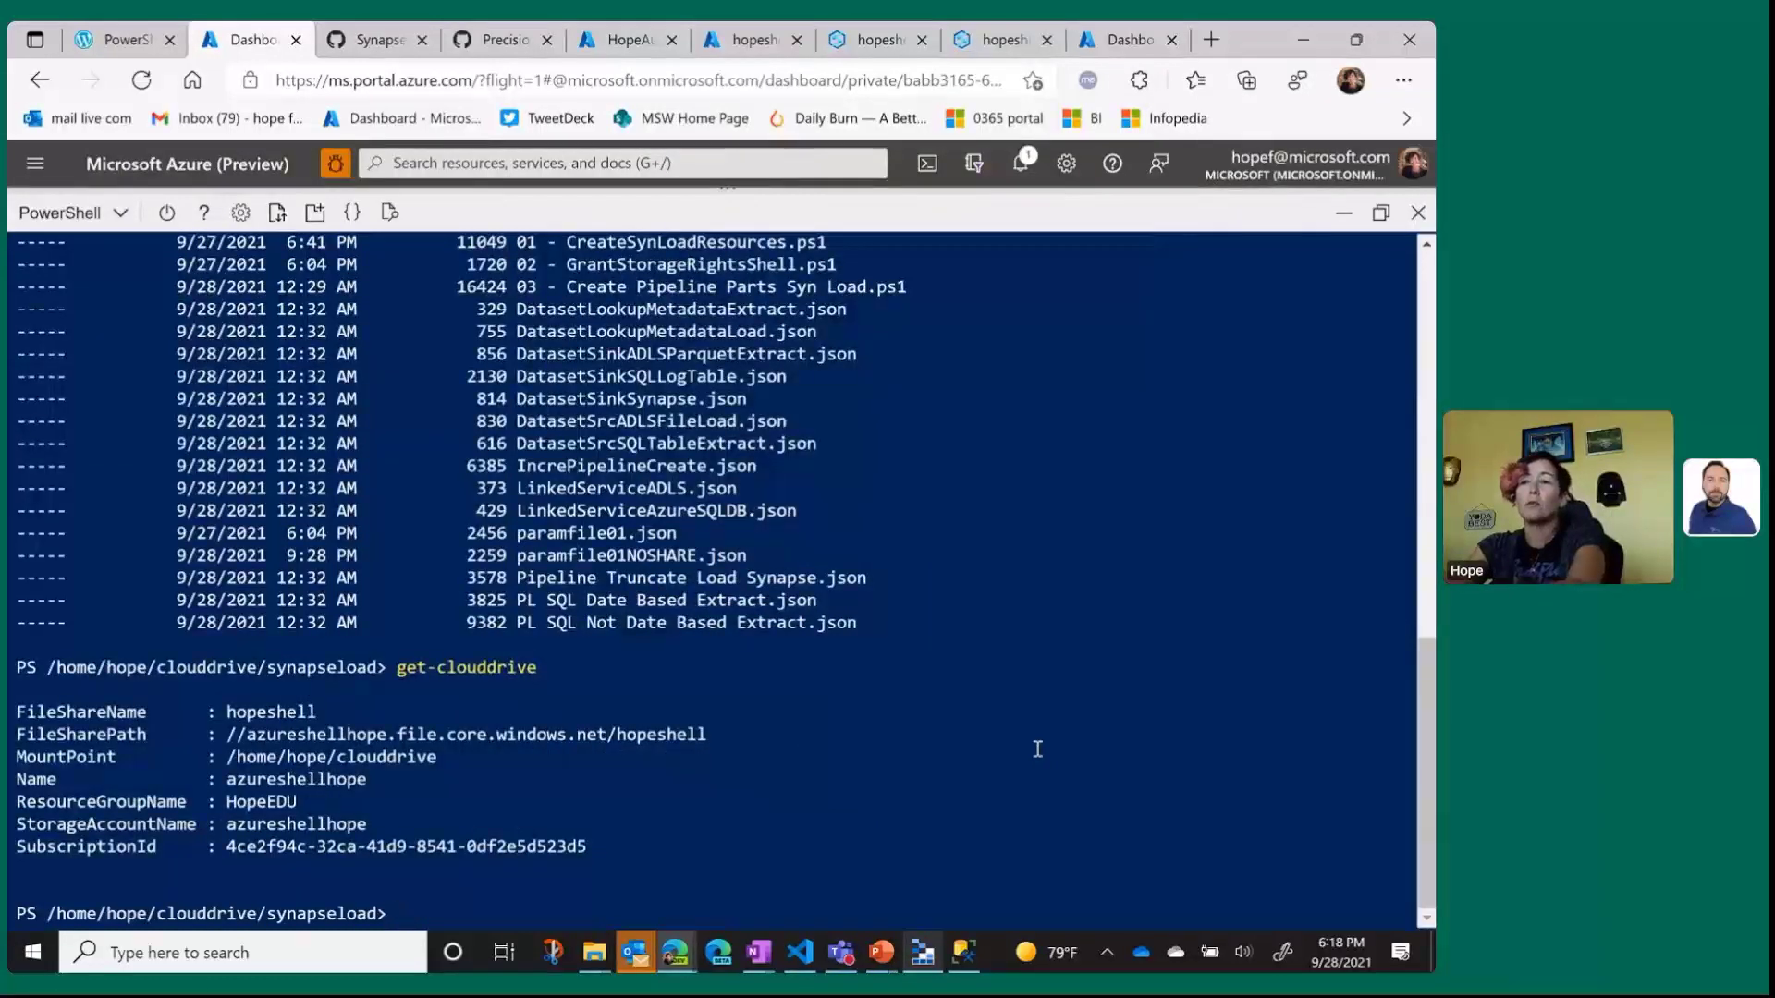
Clear the Cloud Shell terminal with cls.
type("cl")
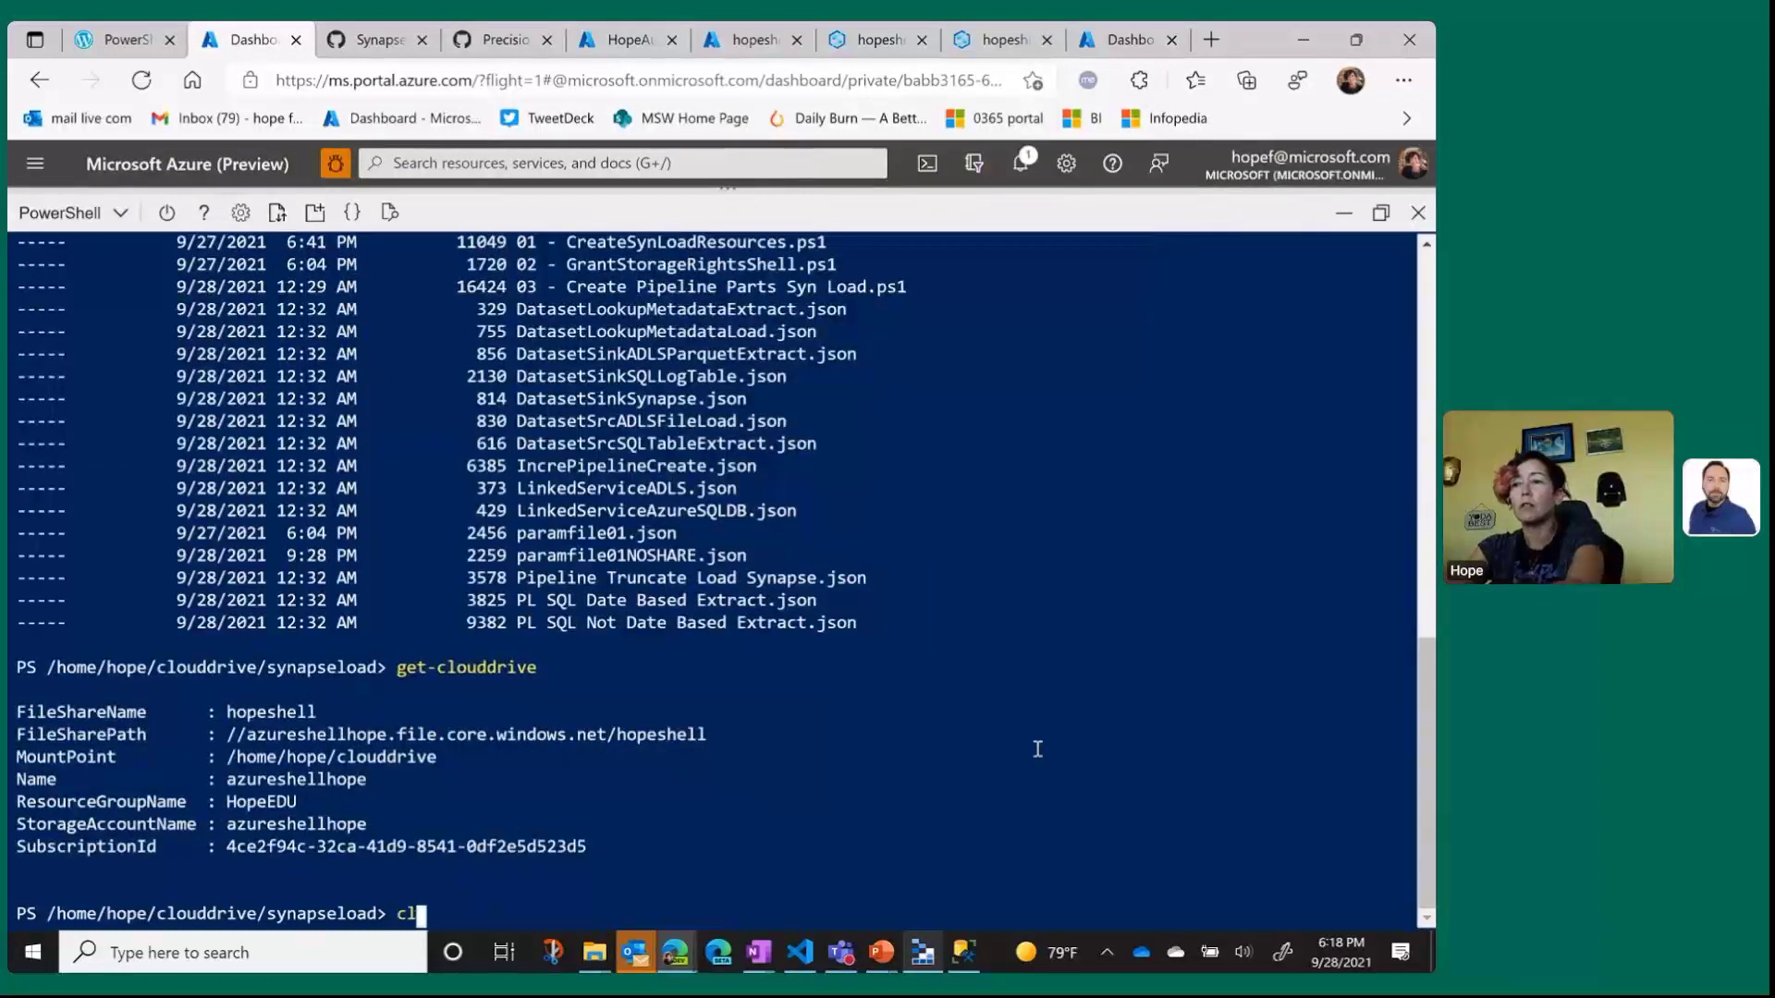
type("s")
key("Return")
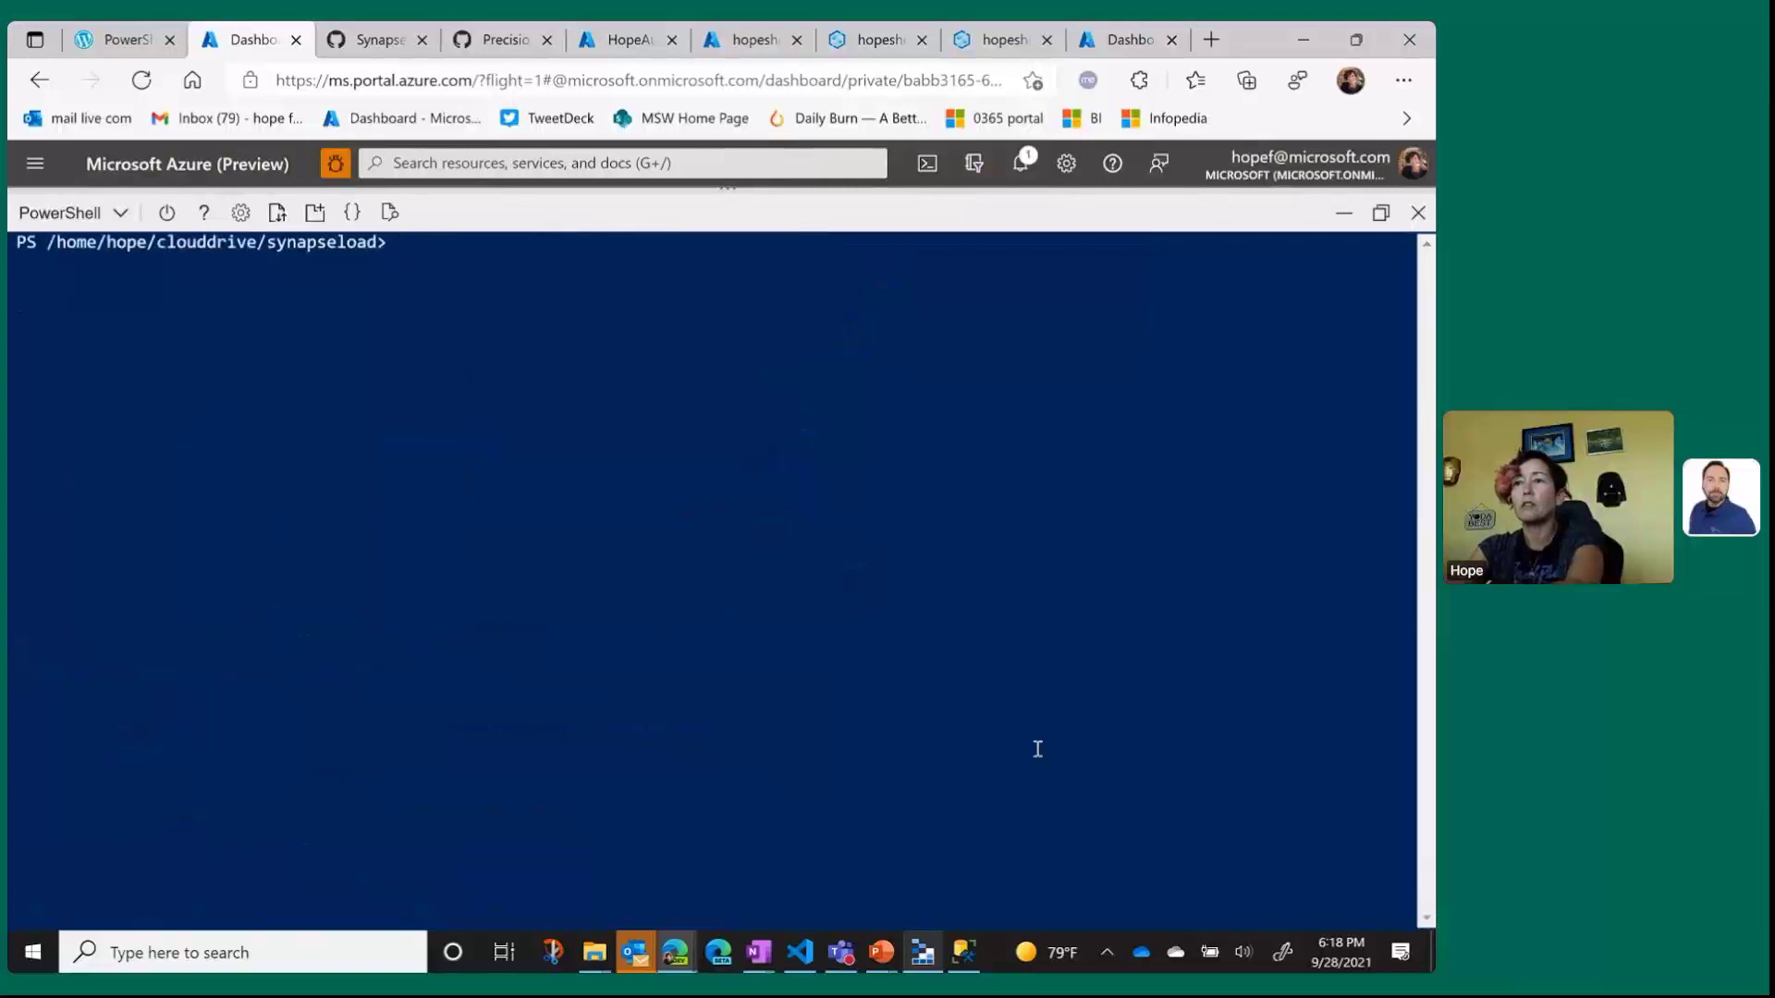
List the files in the synapseload folder with dir.
type("dir")
key("Return")
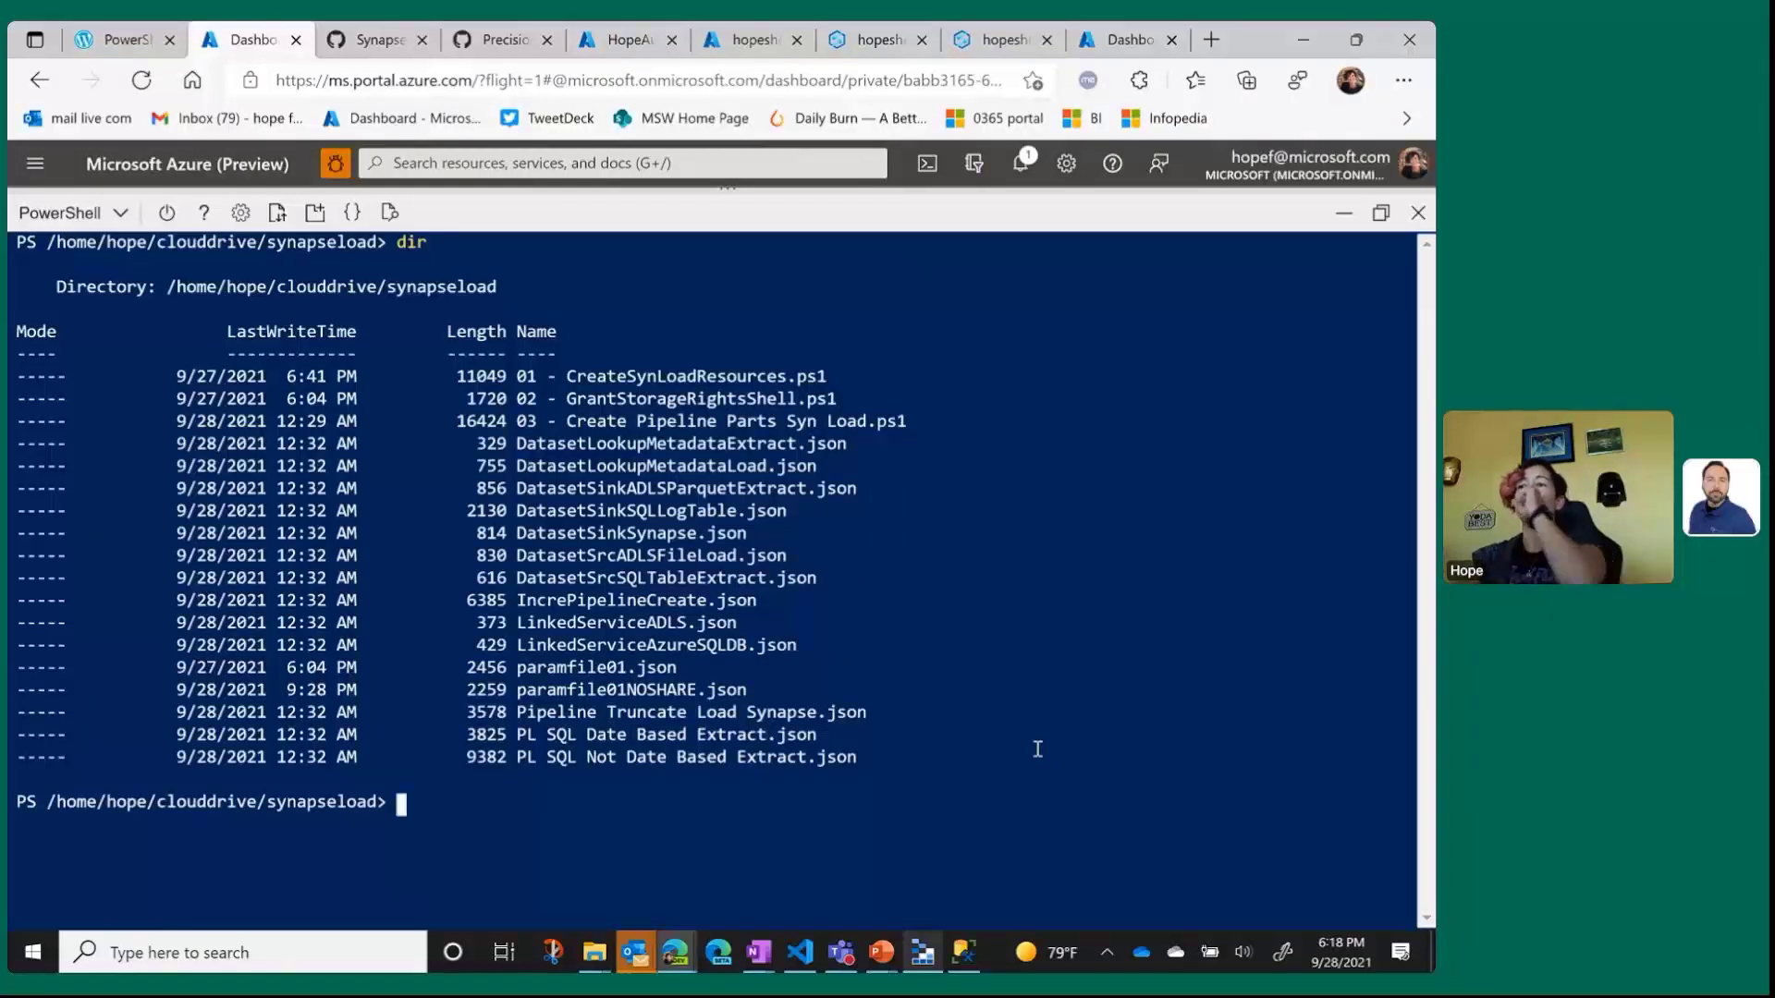
Open the root of the SynapseLoadV2 GitHub repository, review the README's architecture diagram and asset list, and return to Cloud Shell.
mouse_move(365, 49)
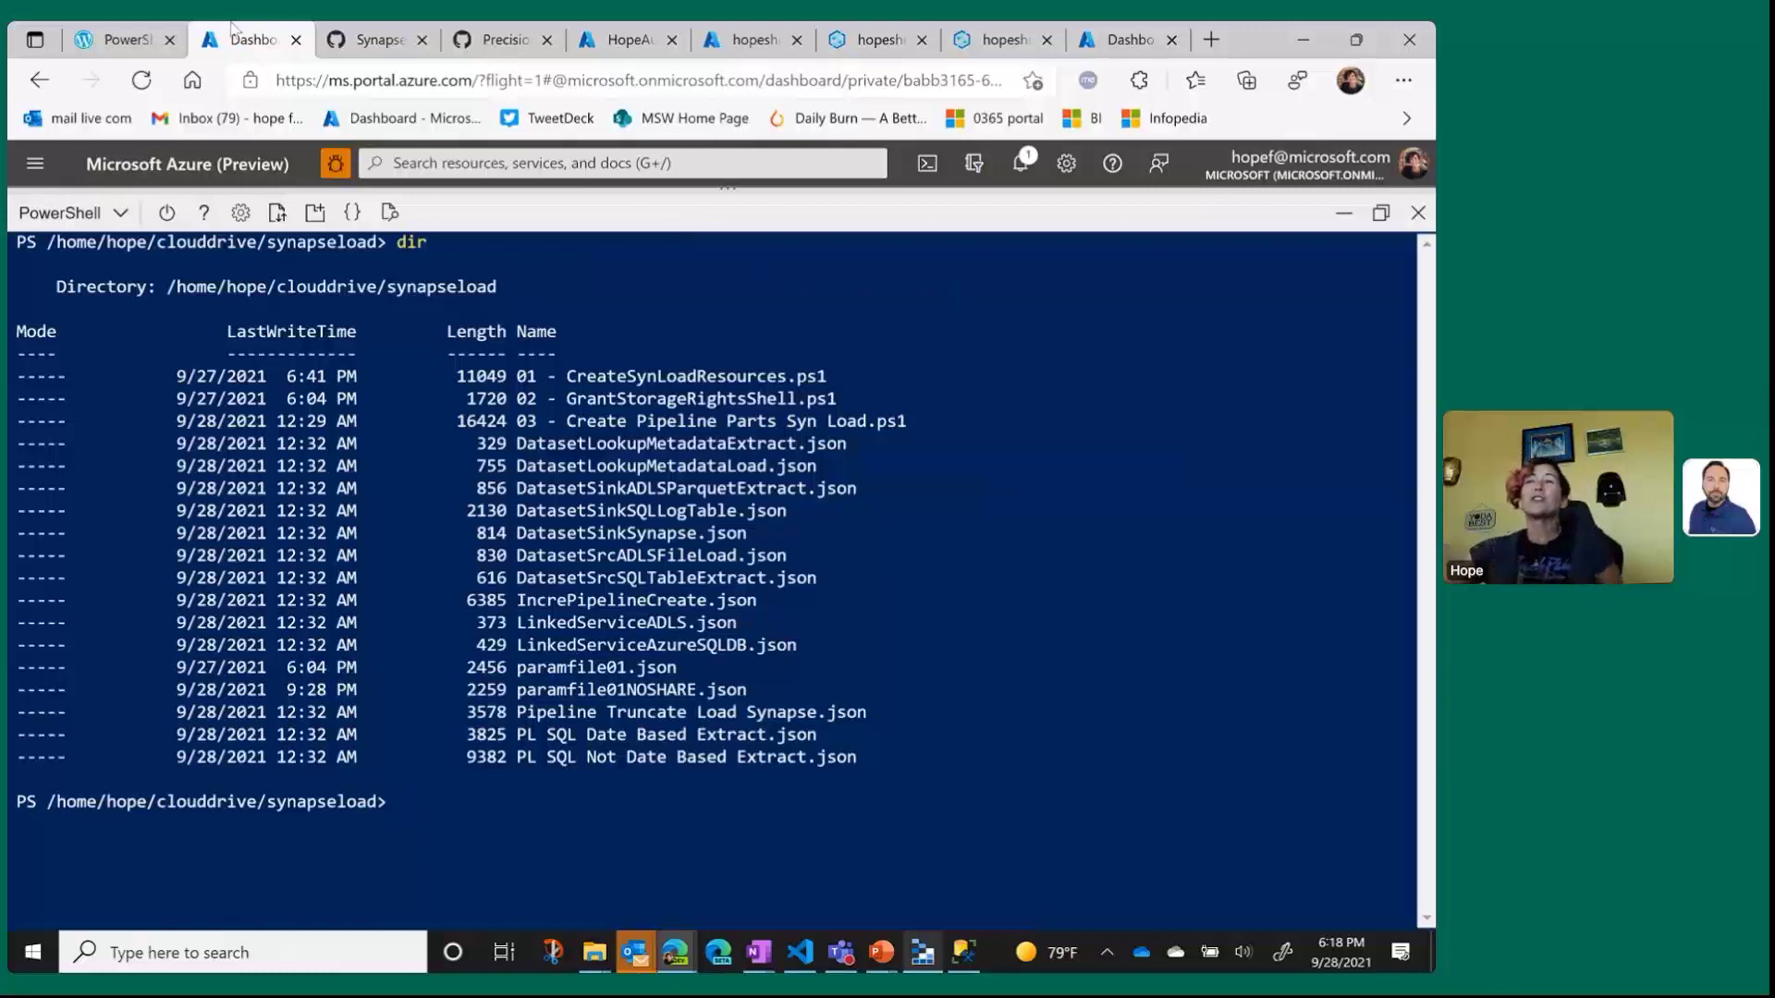
left_click(368, 43)
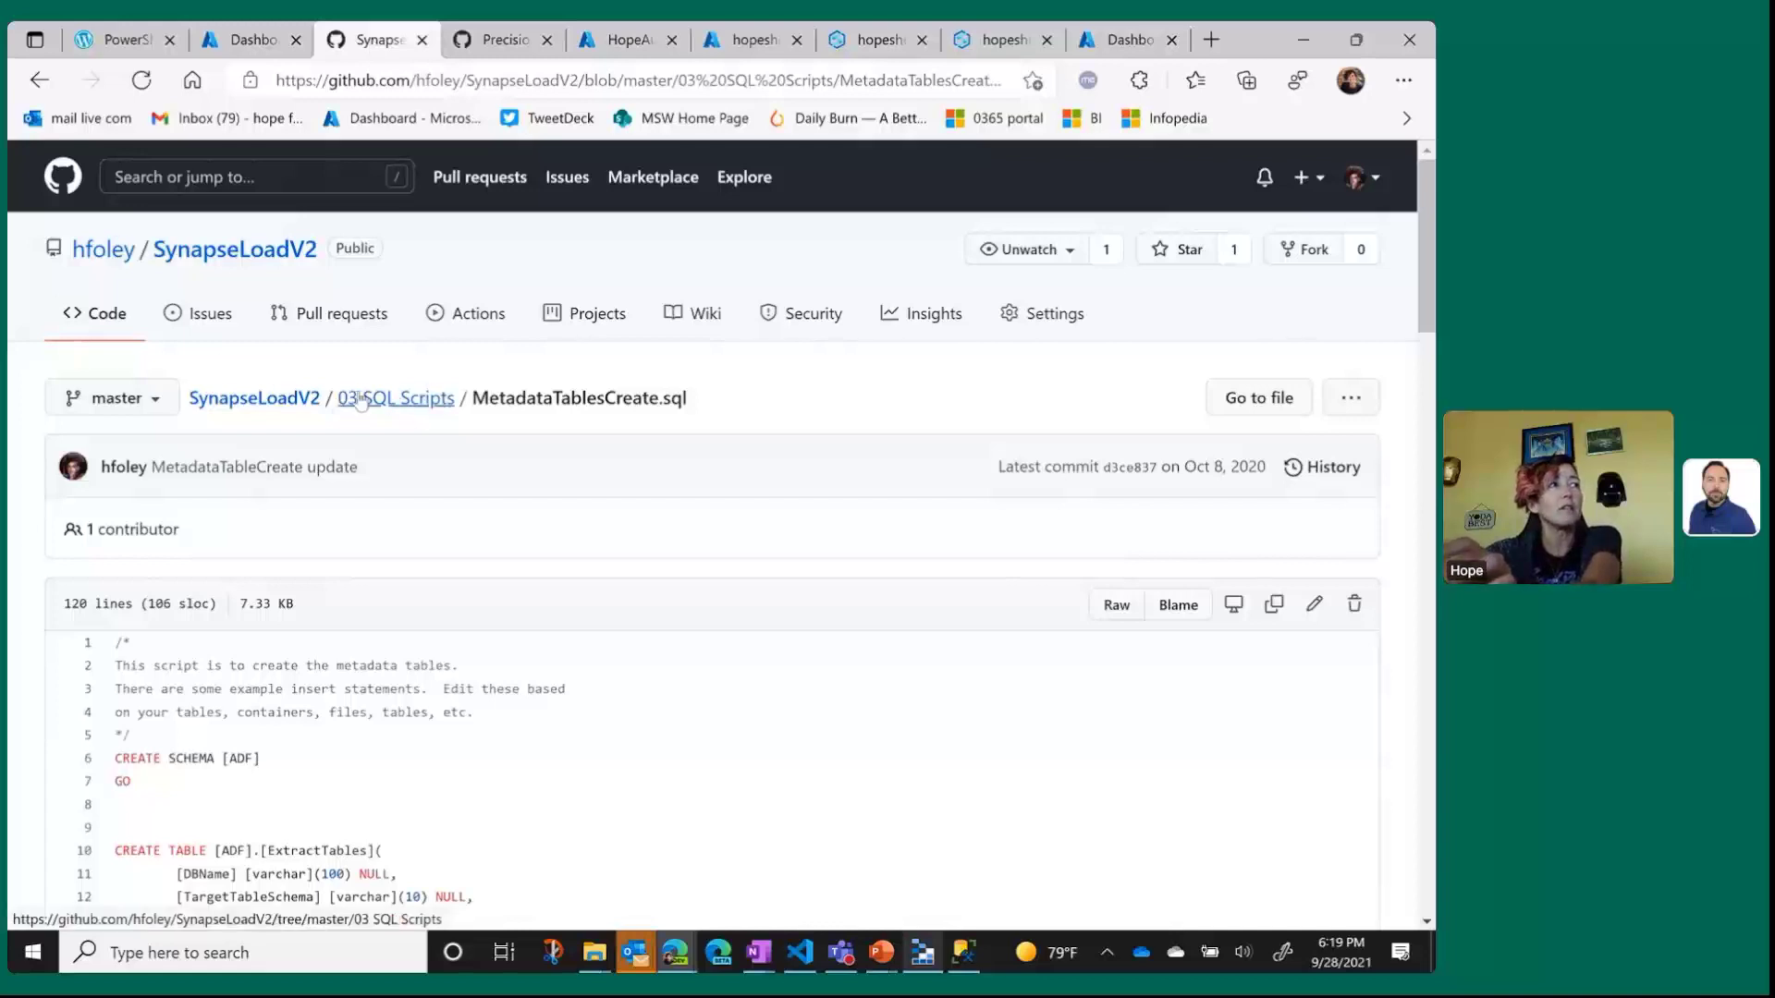
left_click(250, 405)
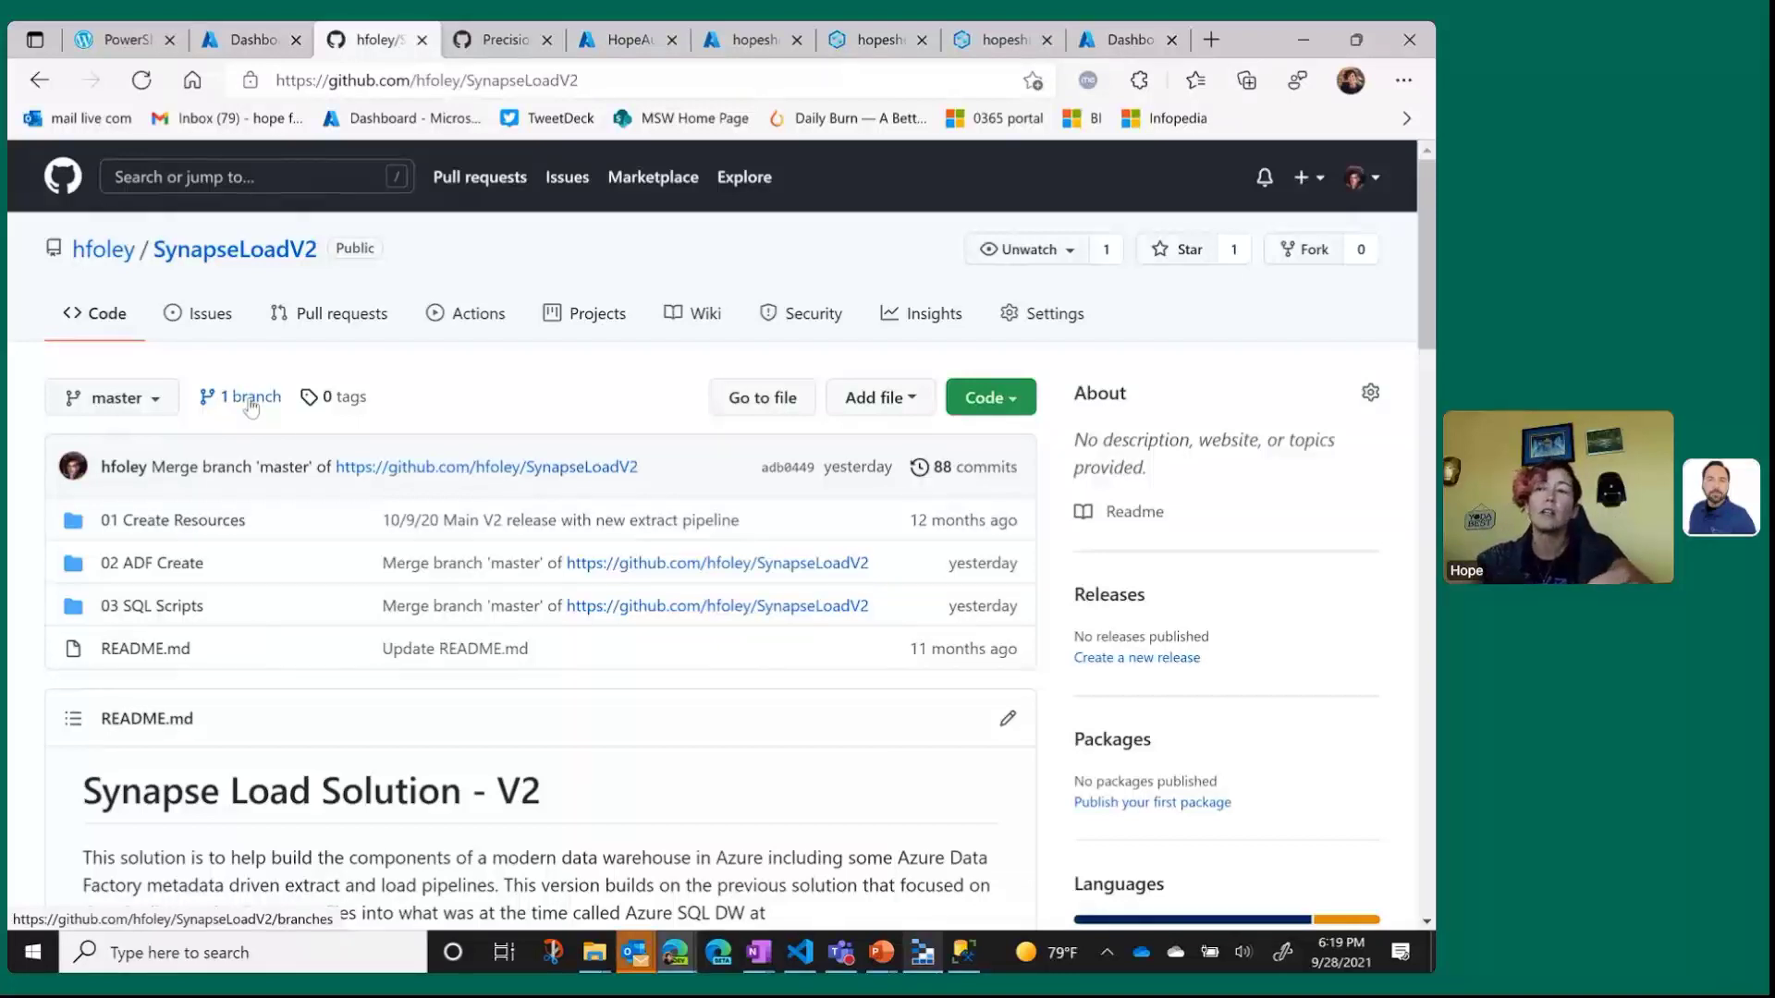
scroll(492, 577, "down", 8)
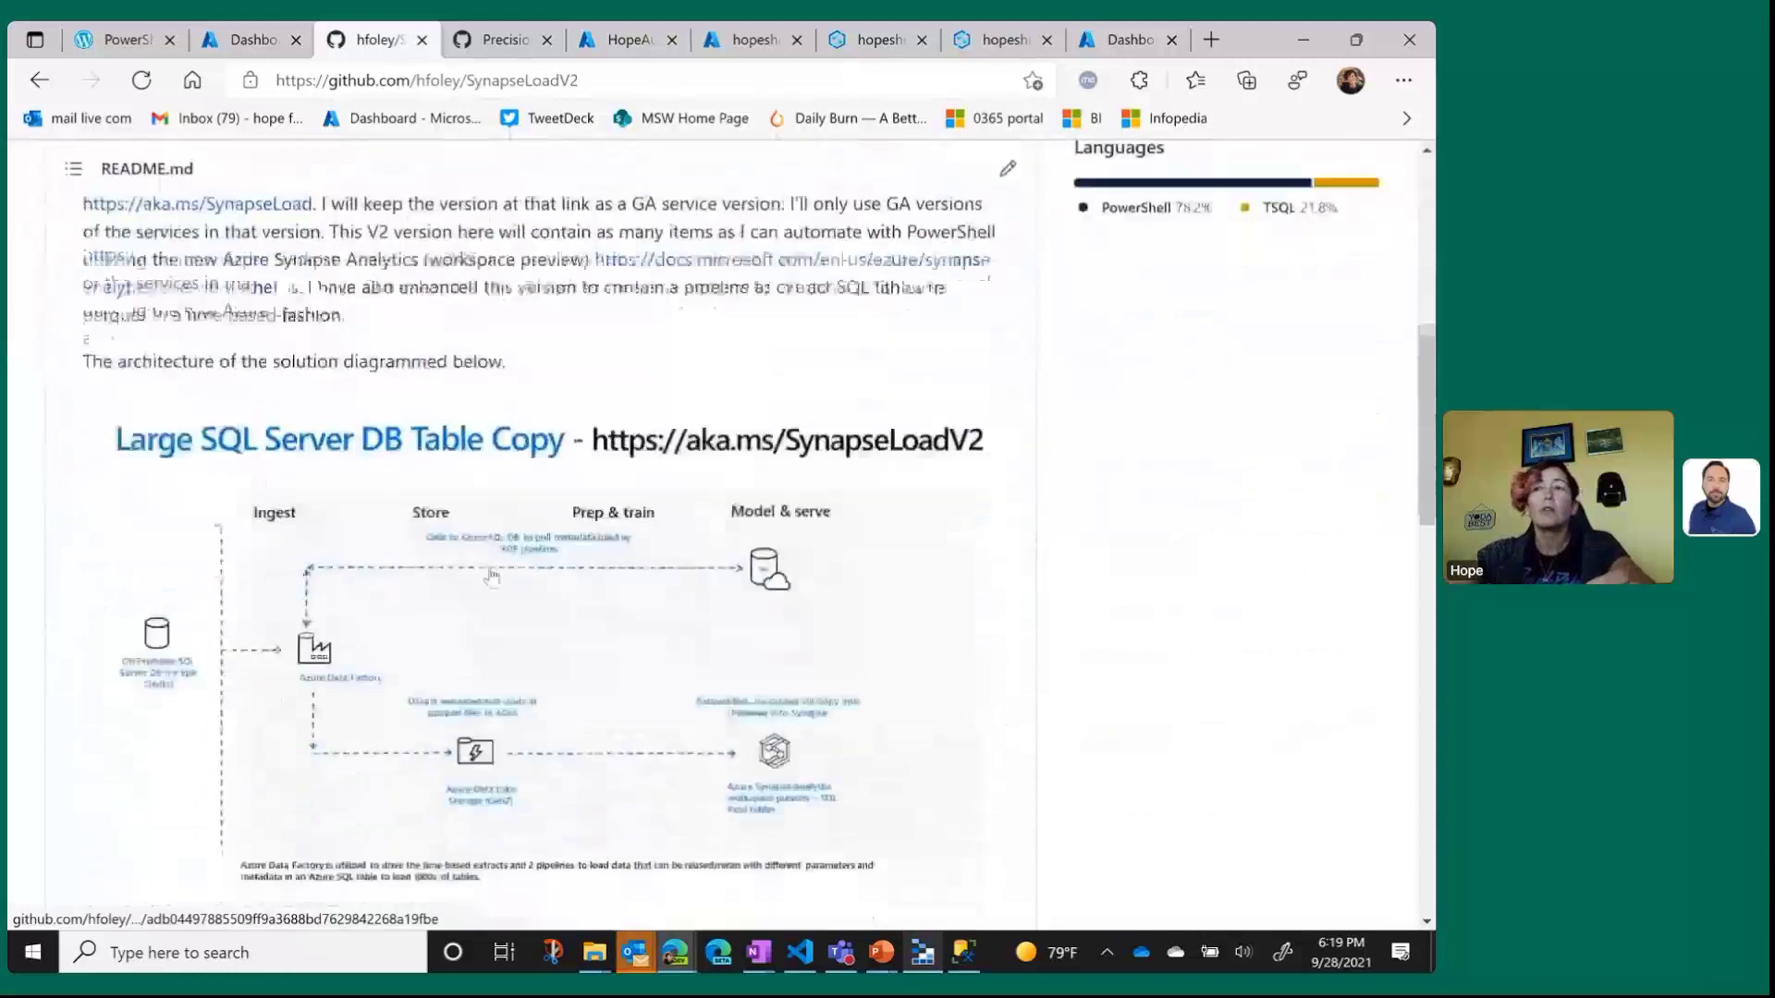
scroll(751, 587, "down", 1)
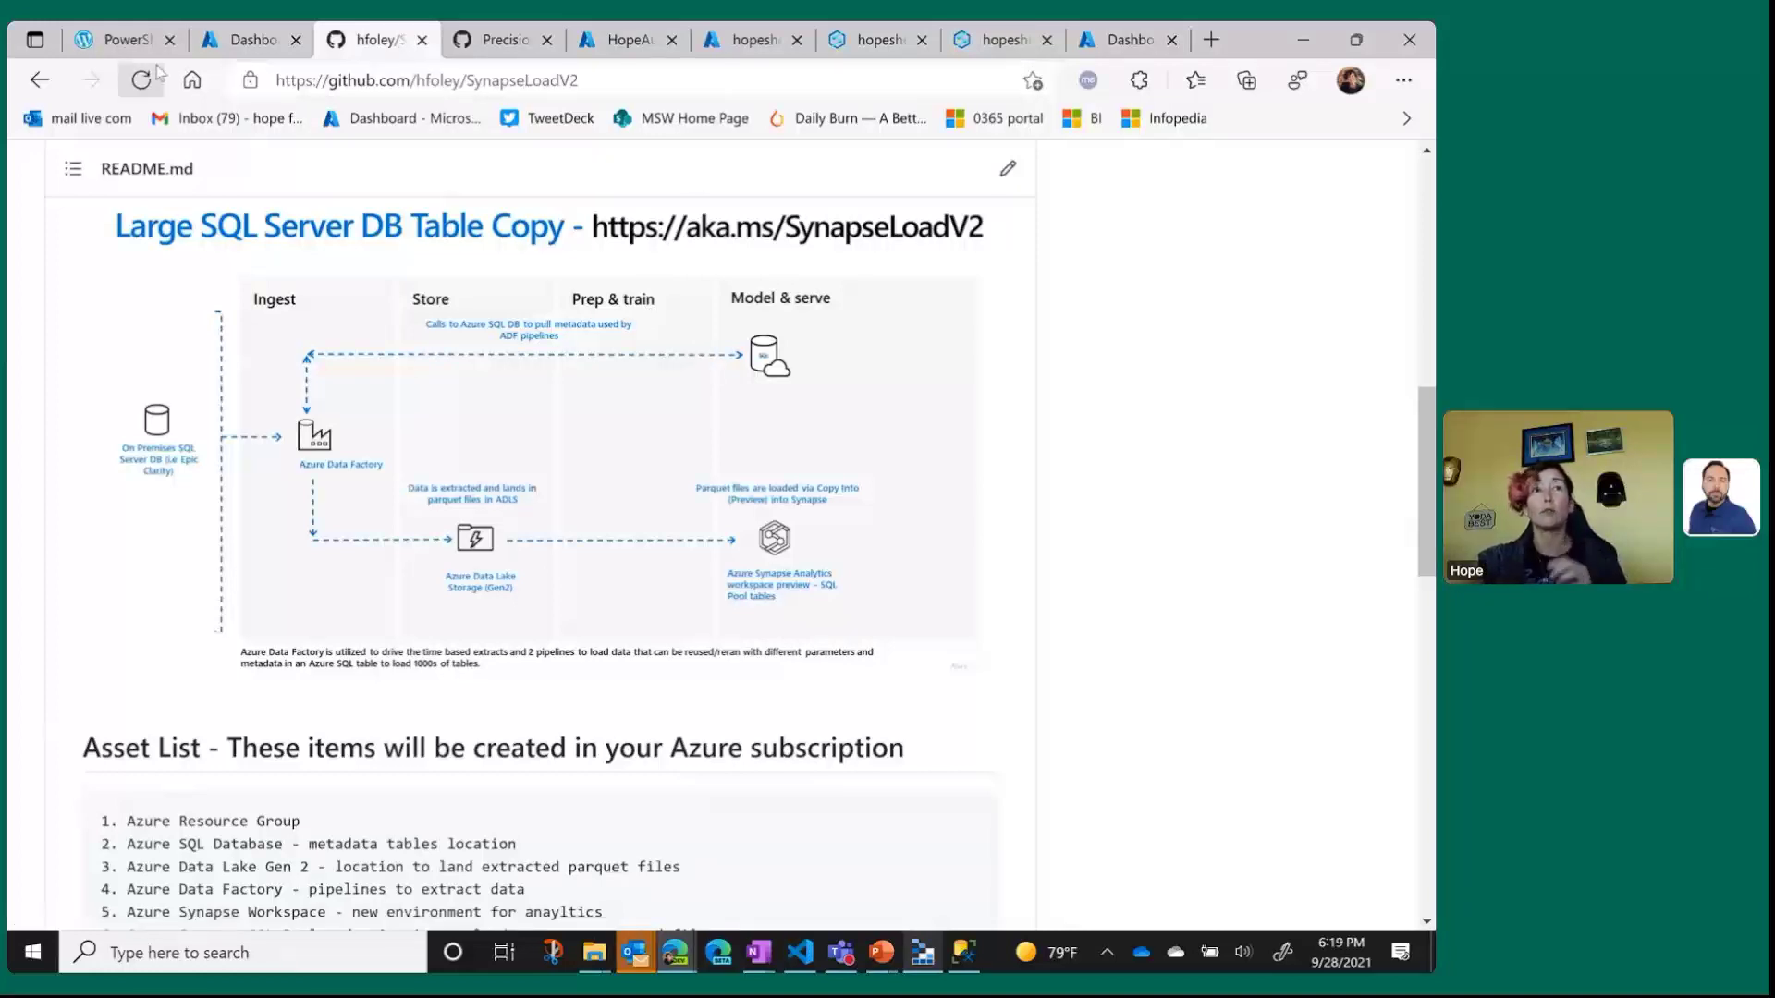
mouse_move(126, 51)
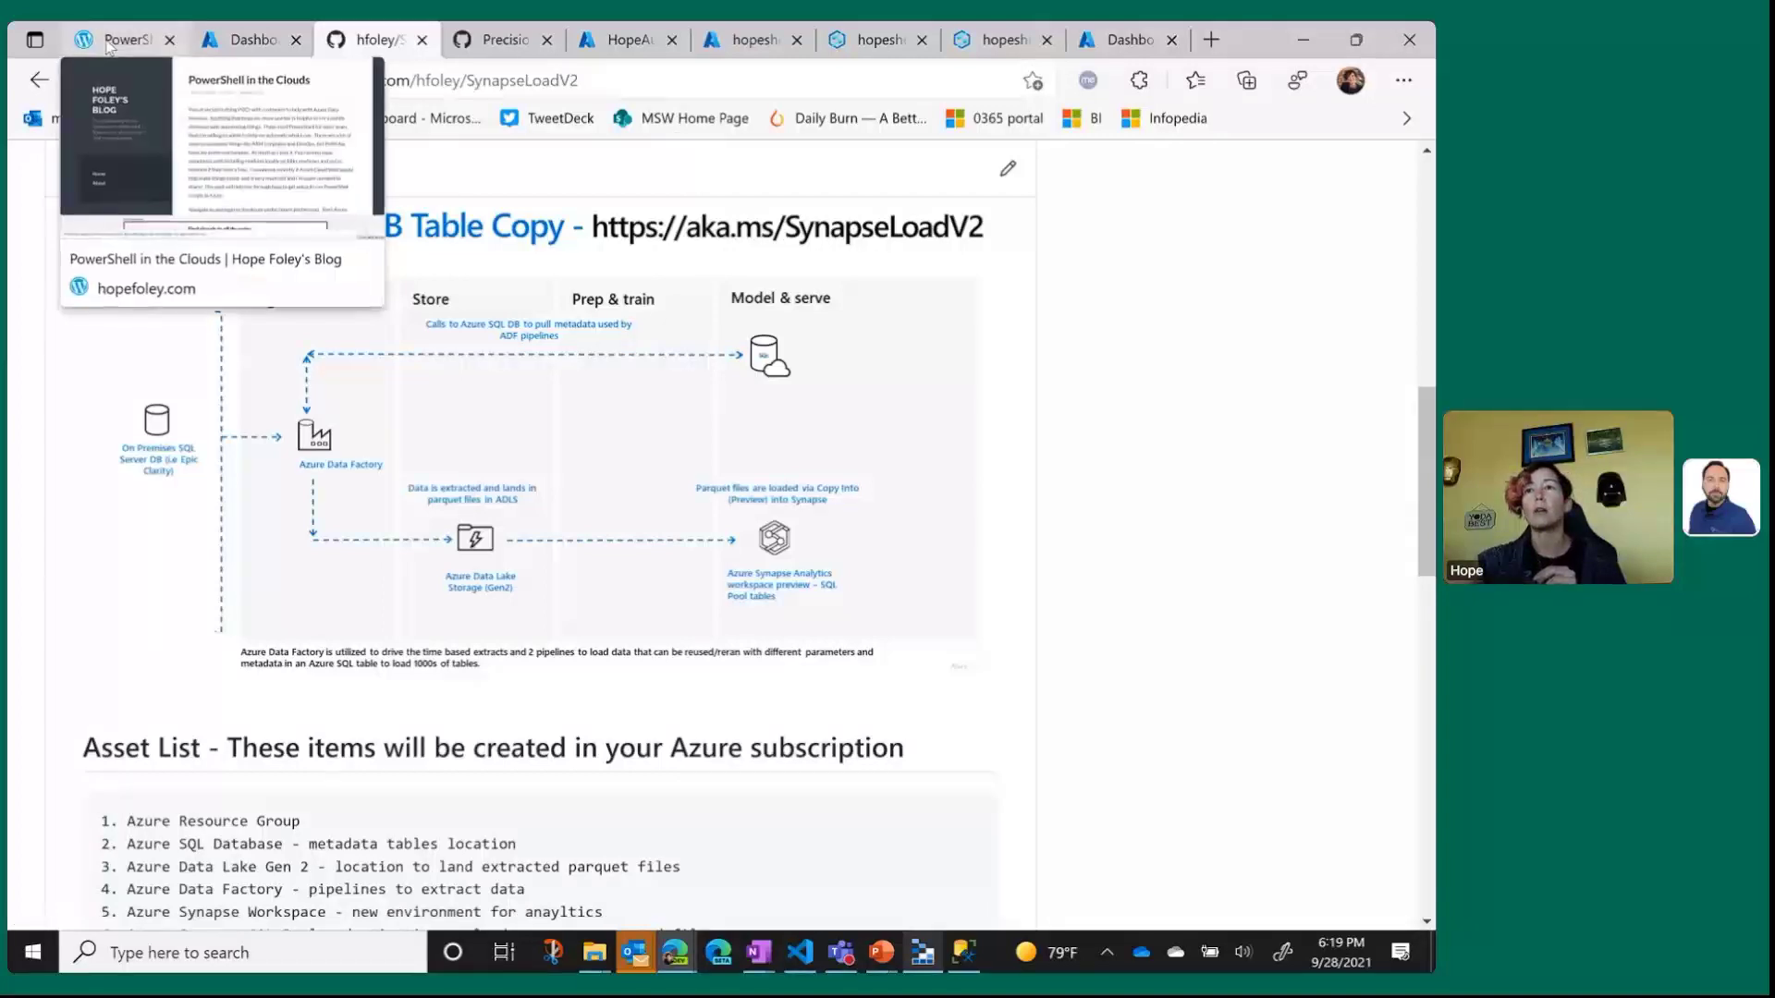
left_click(245, 40)
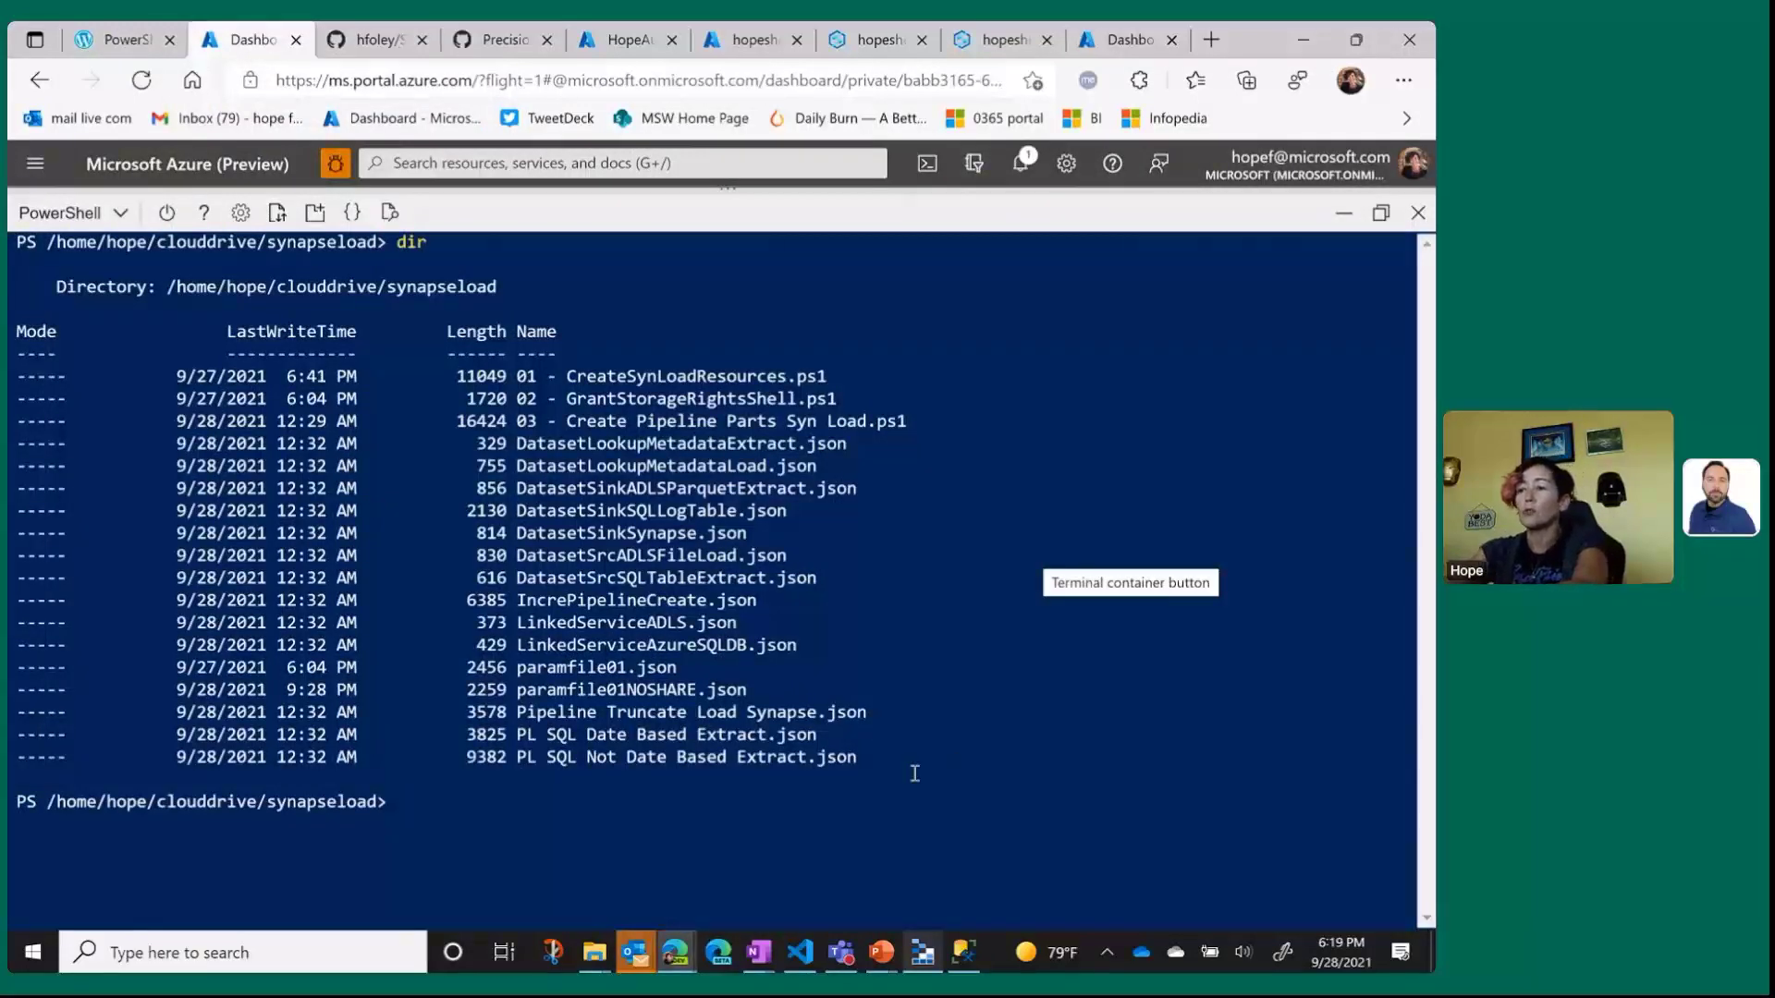
Print the contents of paramfile01.json in the terminal with get-content.
type("get")
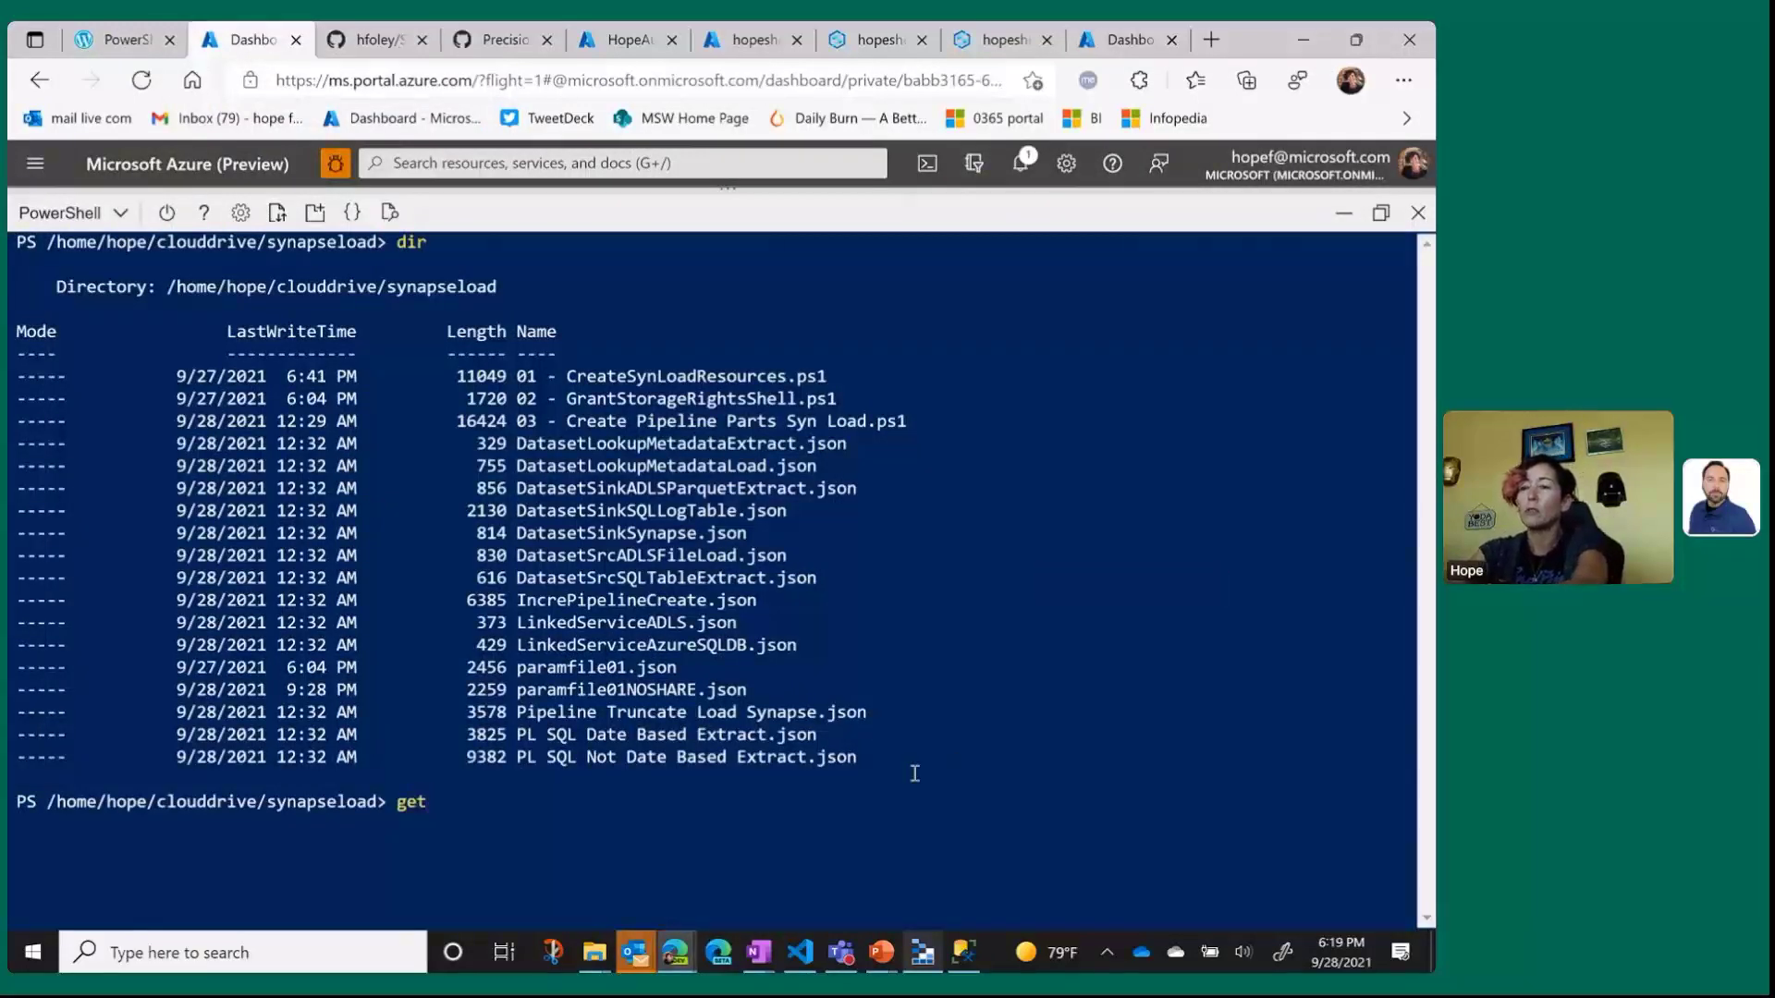
type("-content")
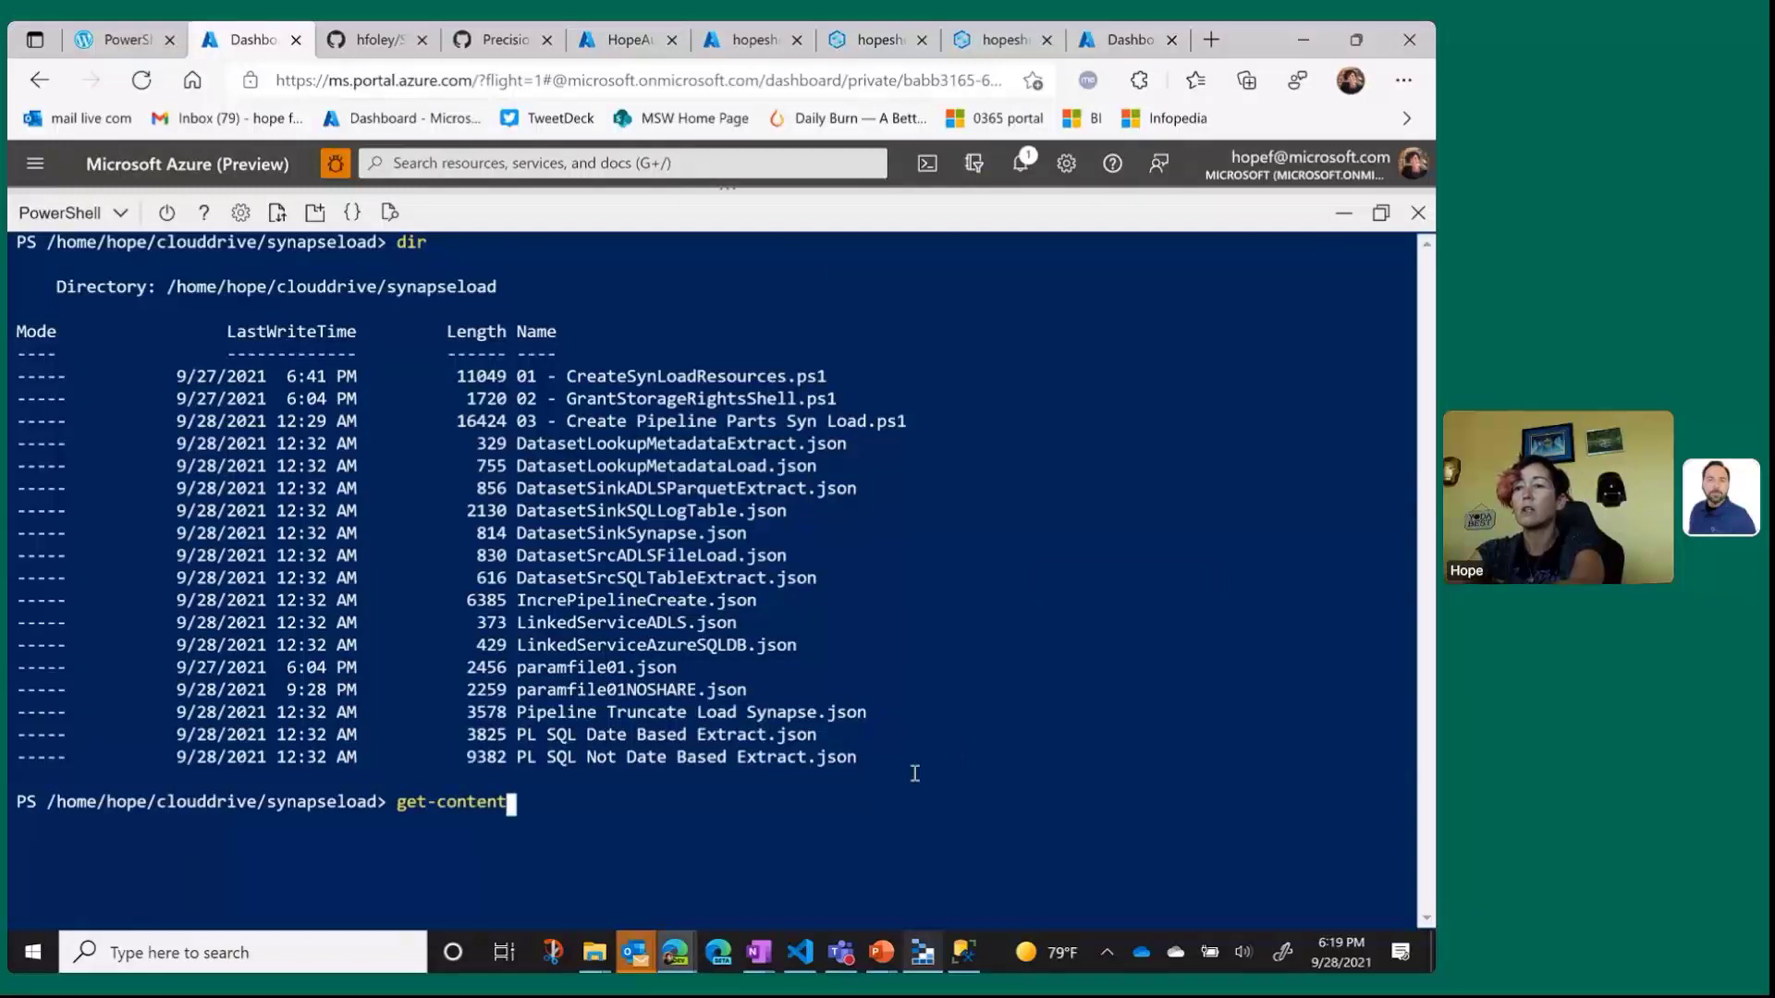
type(" ./")
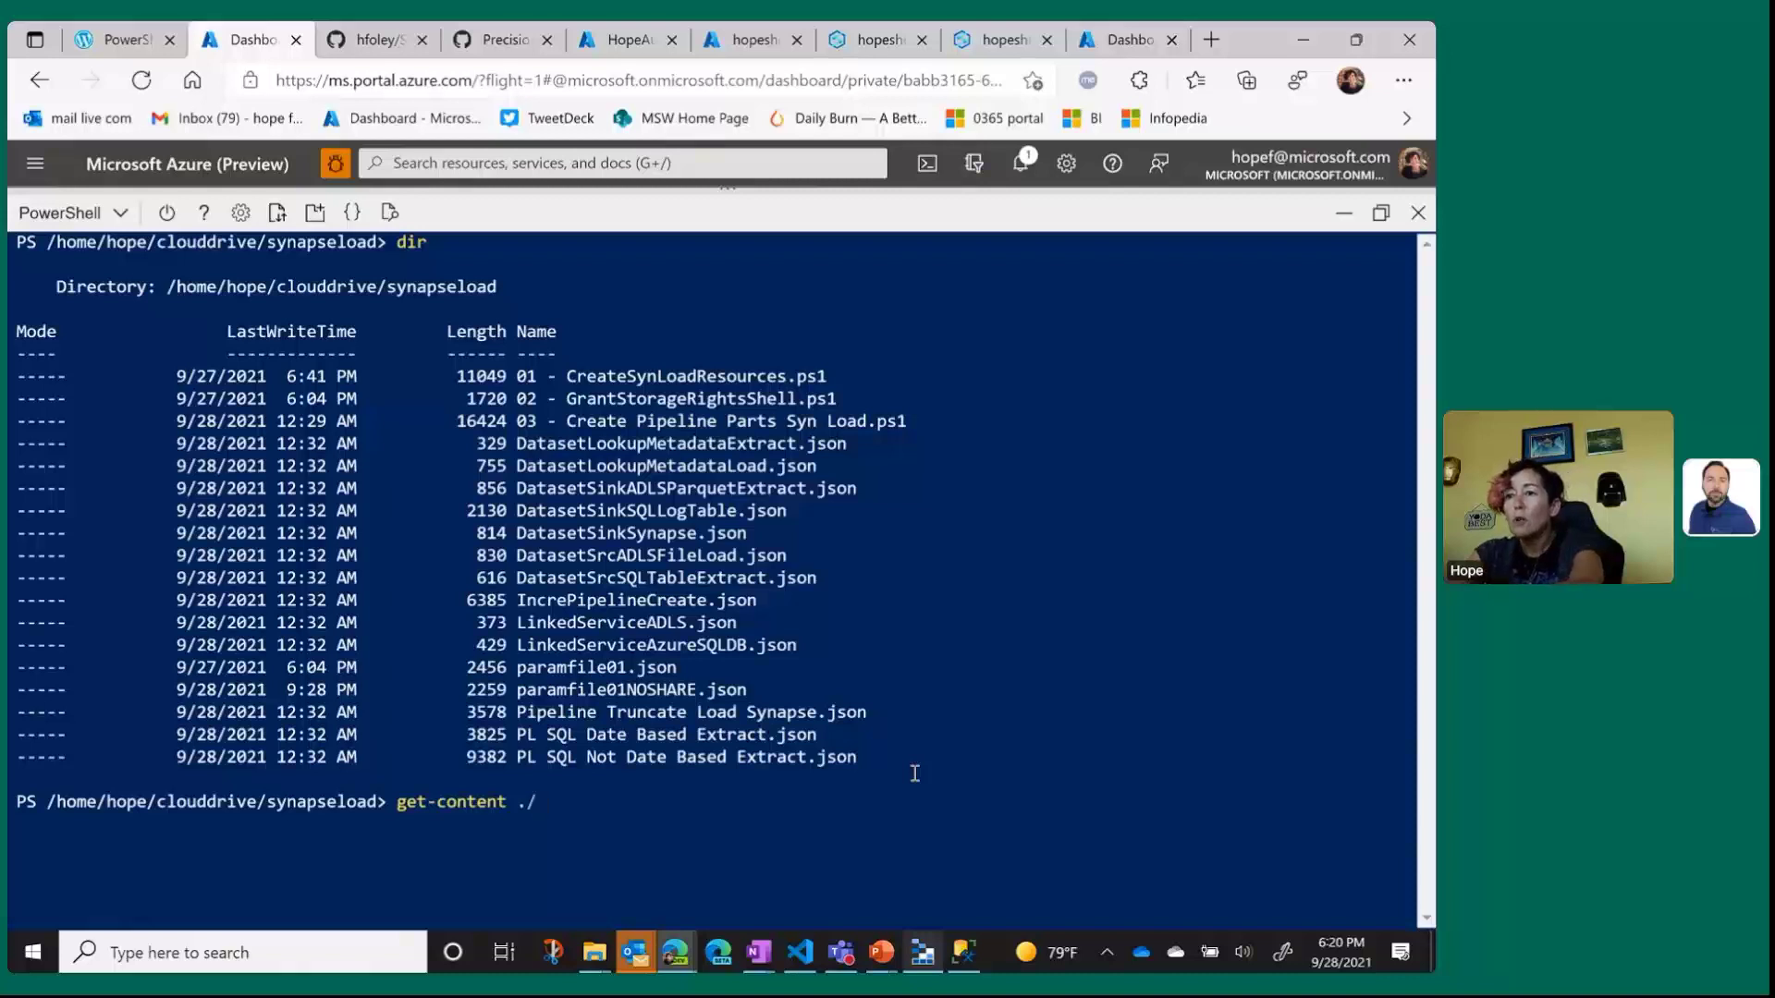
type("p")
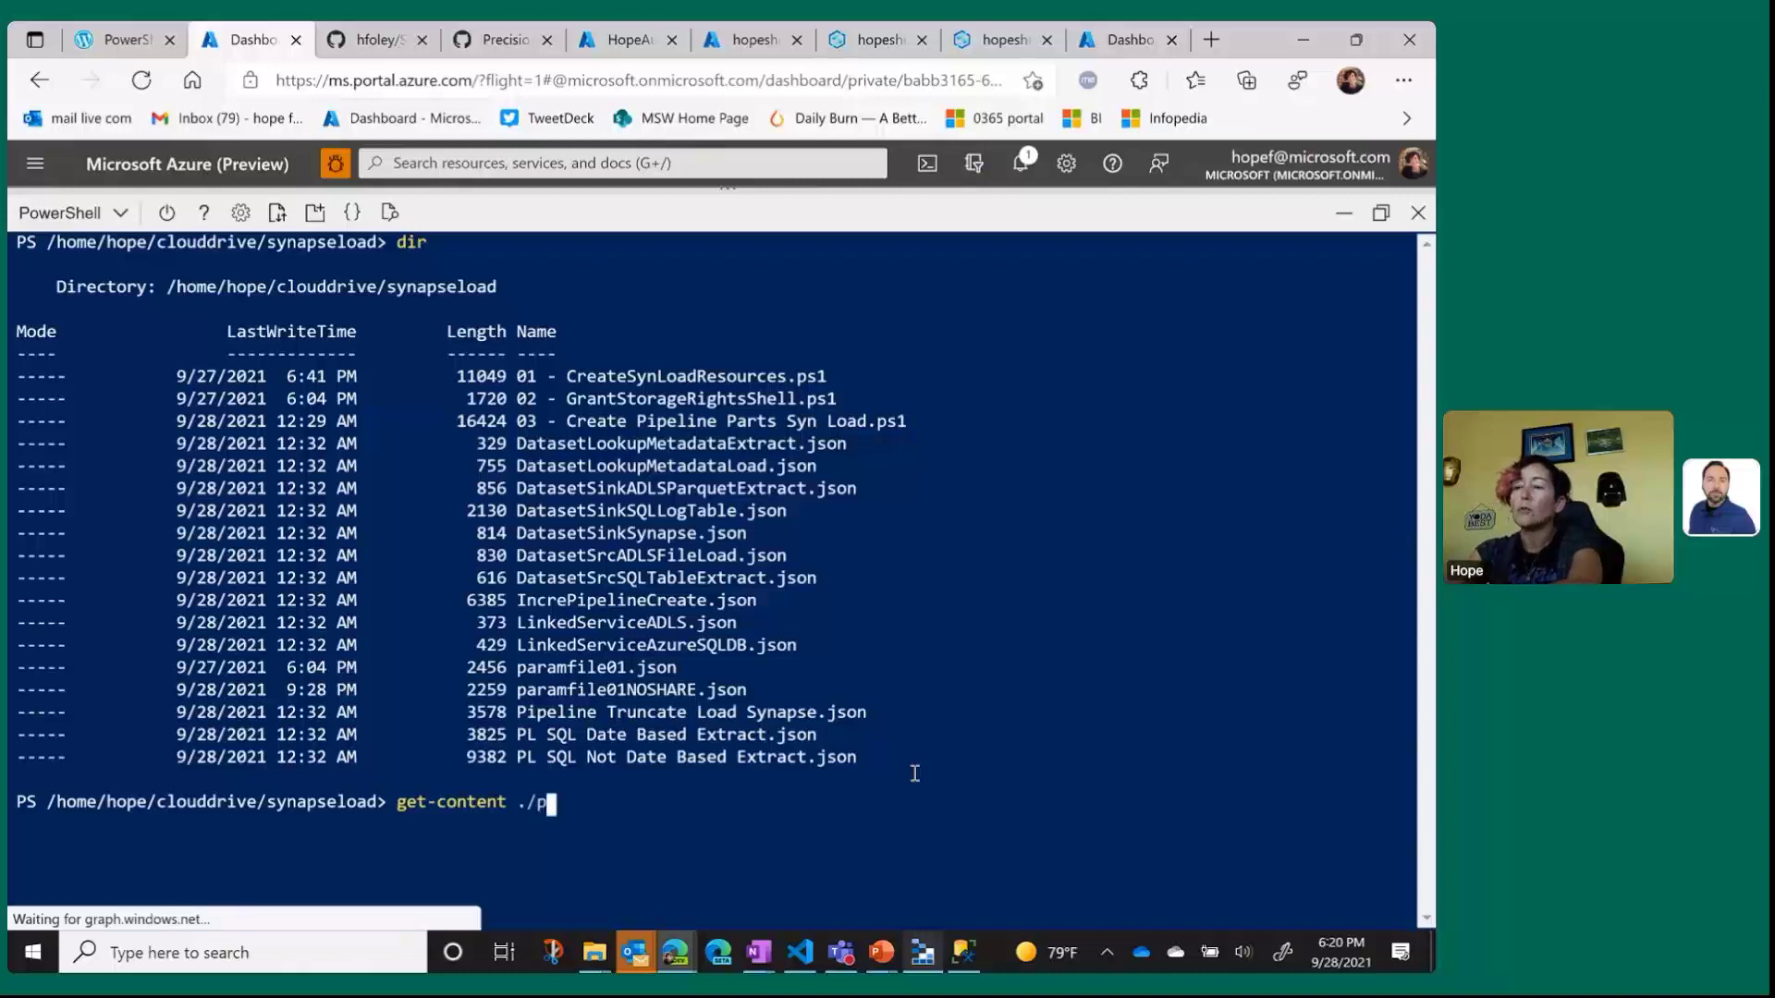
type("ar")
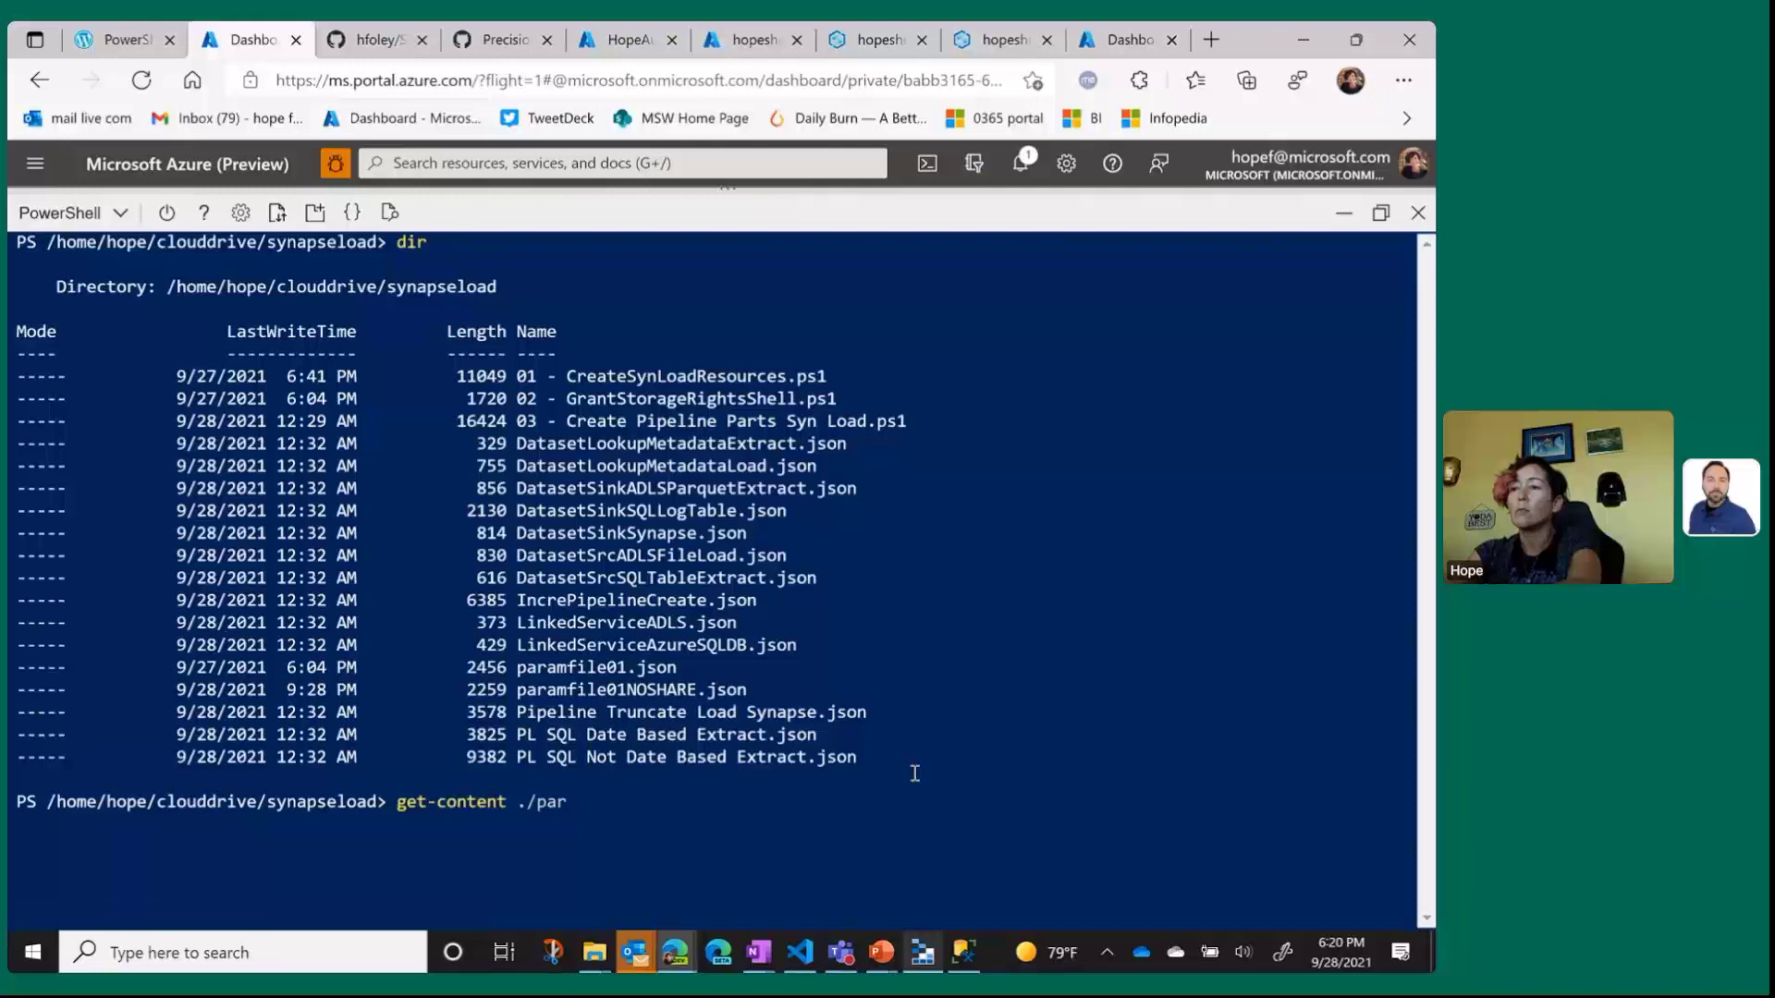
type("amfil")
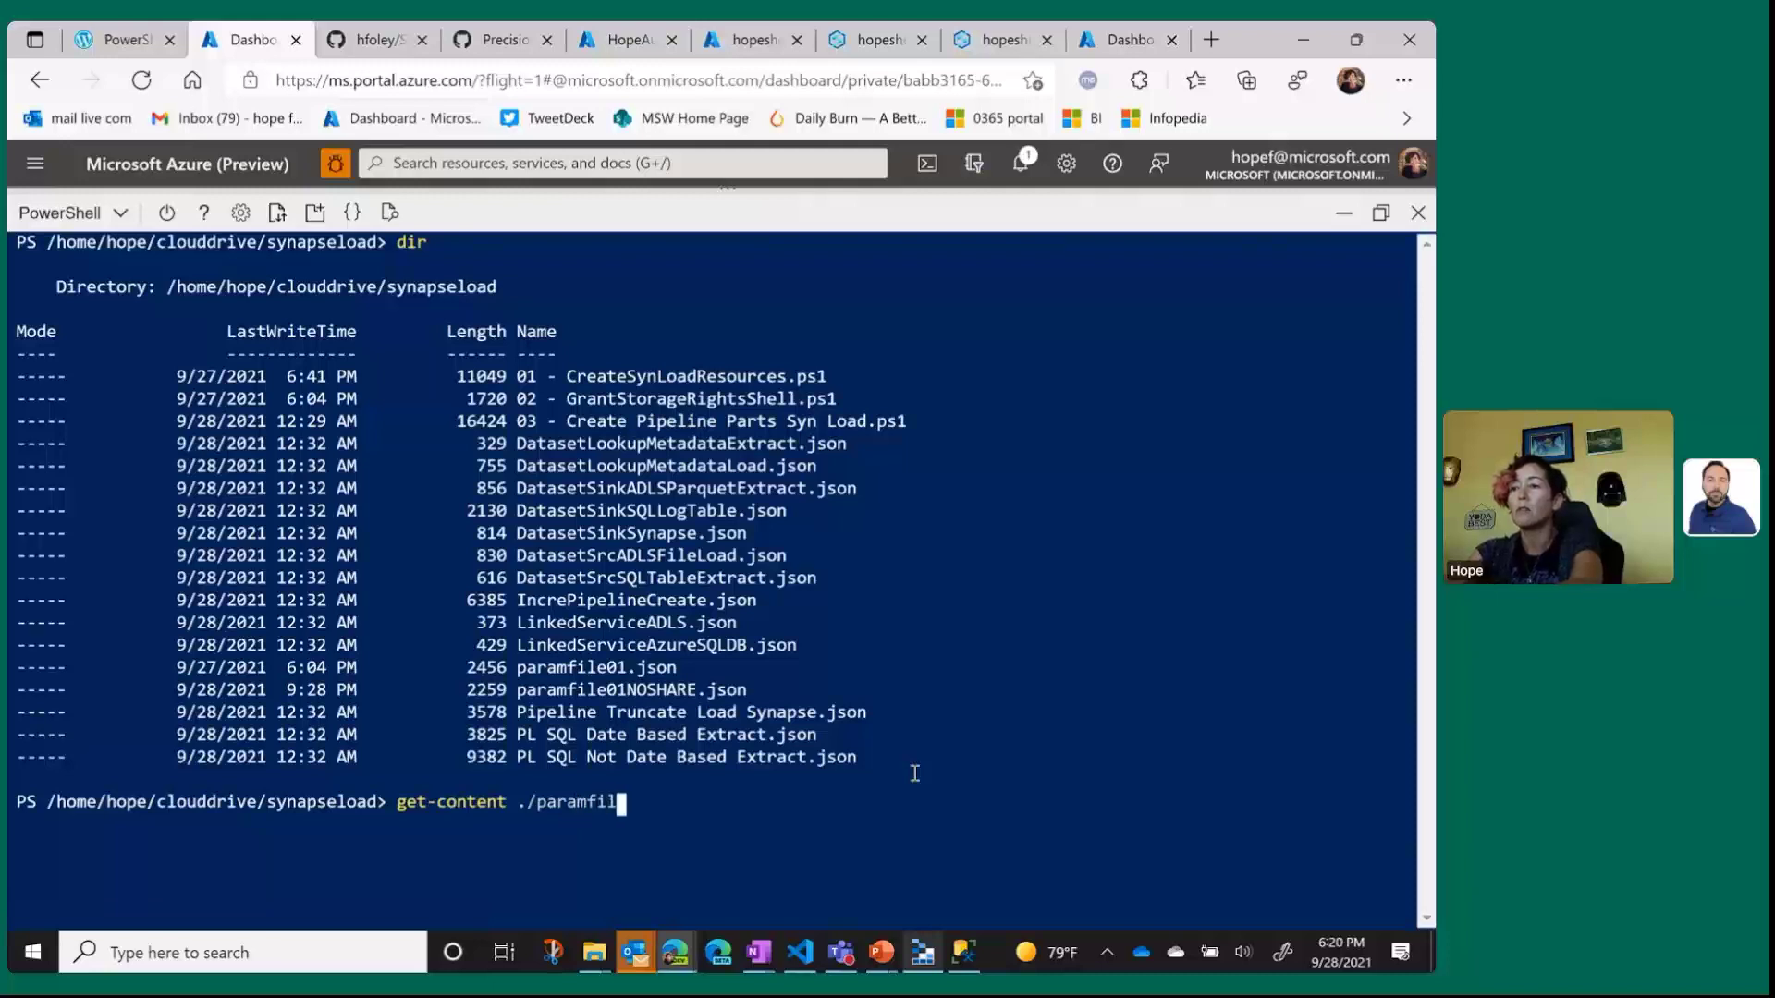
type("e01.")
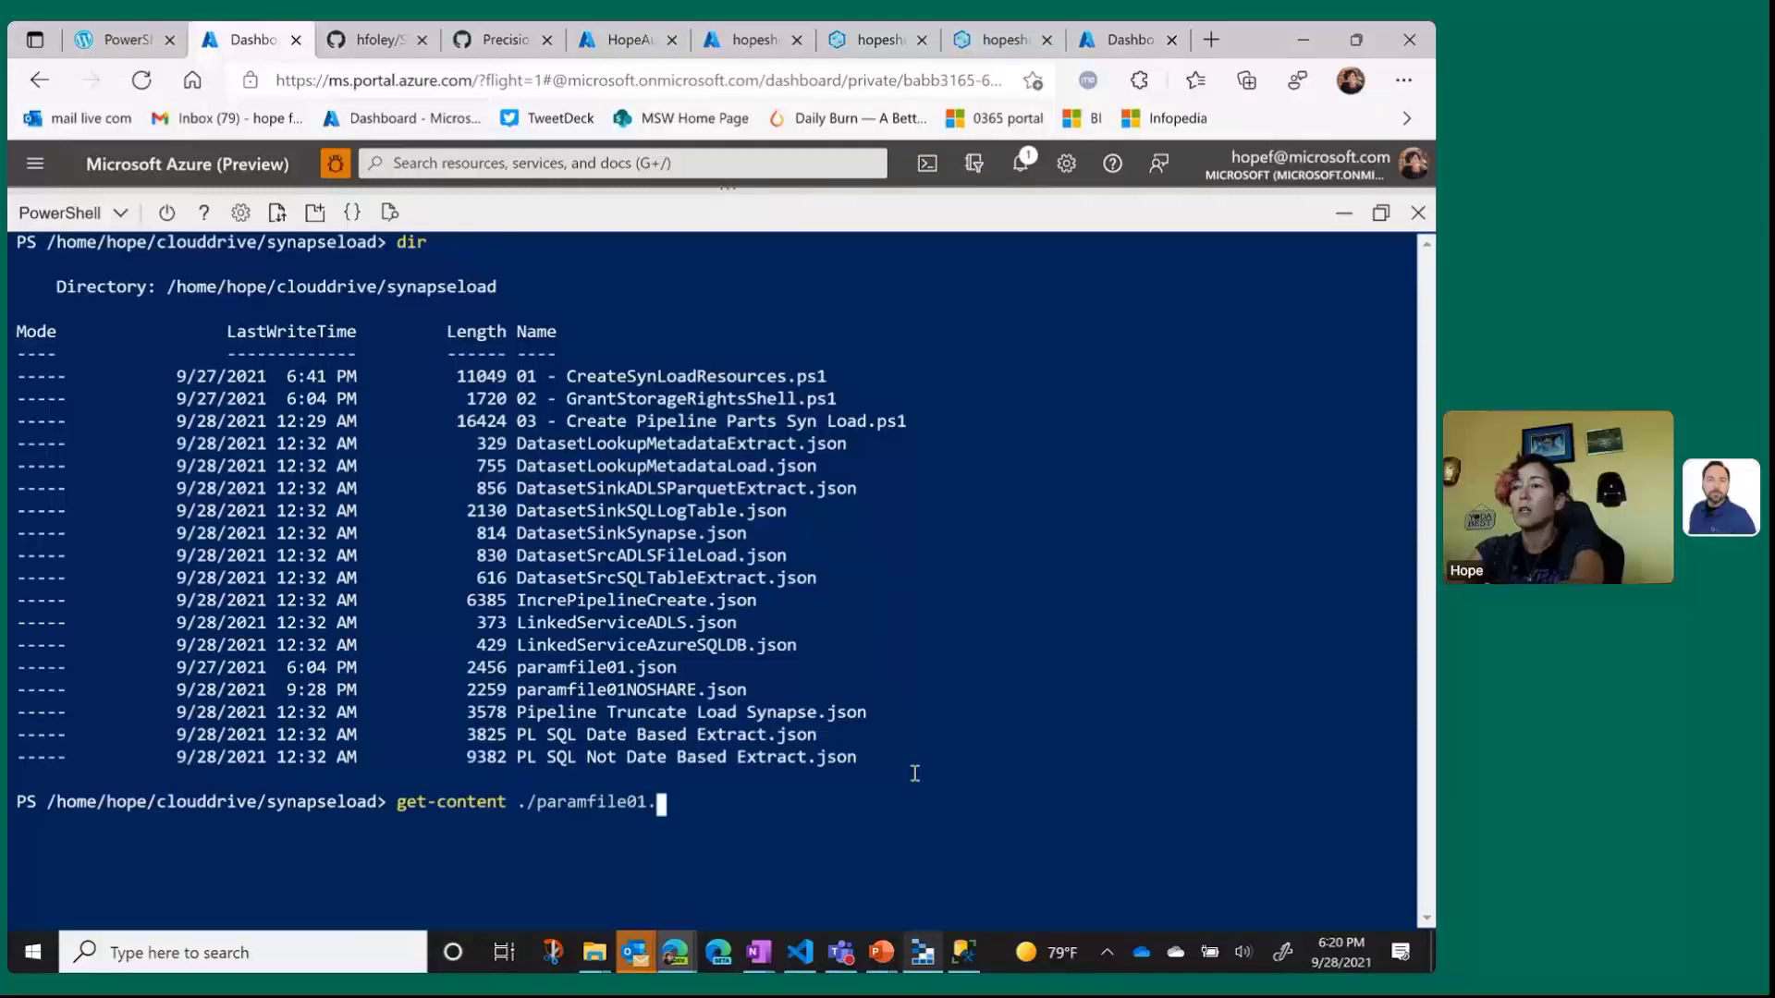
type("json")
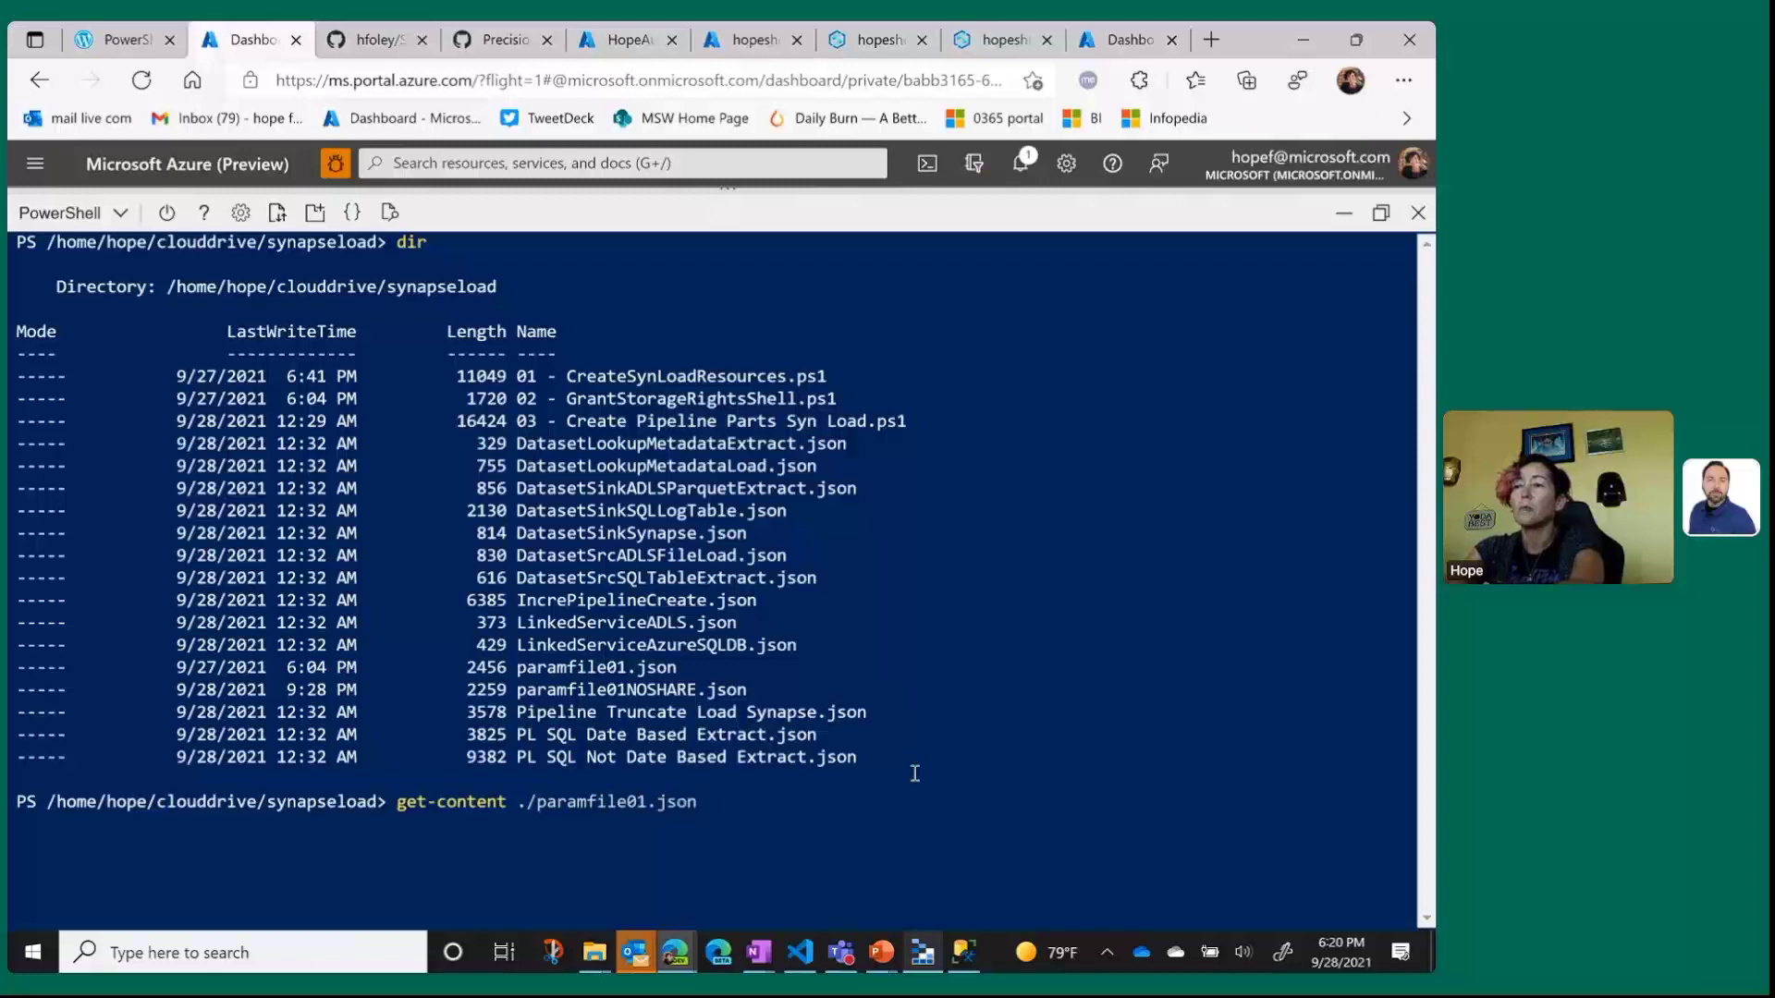
key("Return")
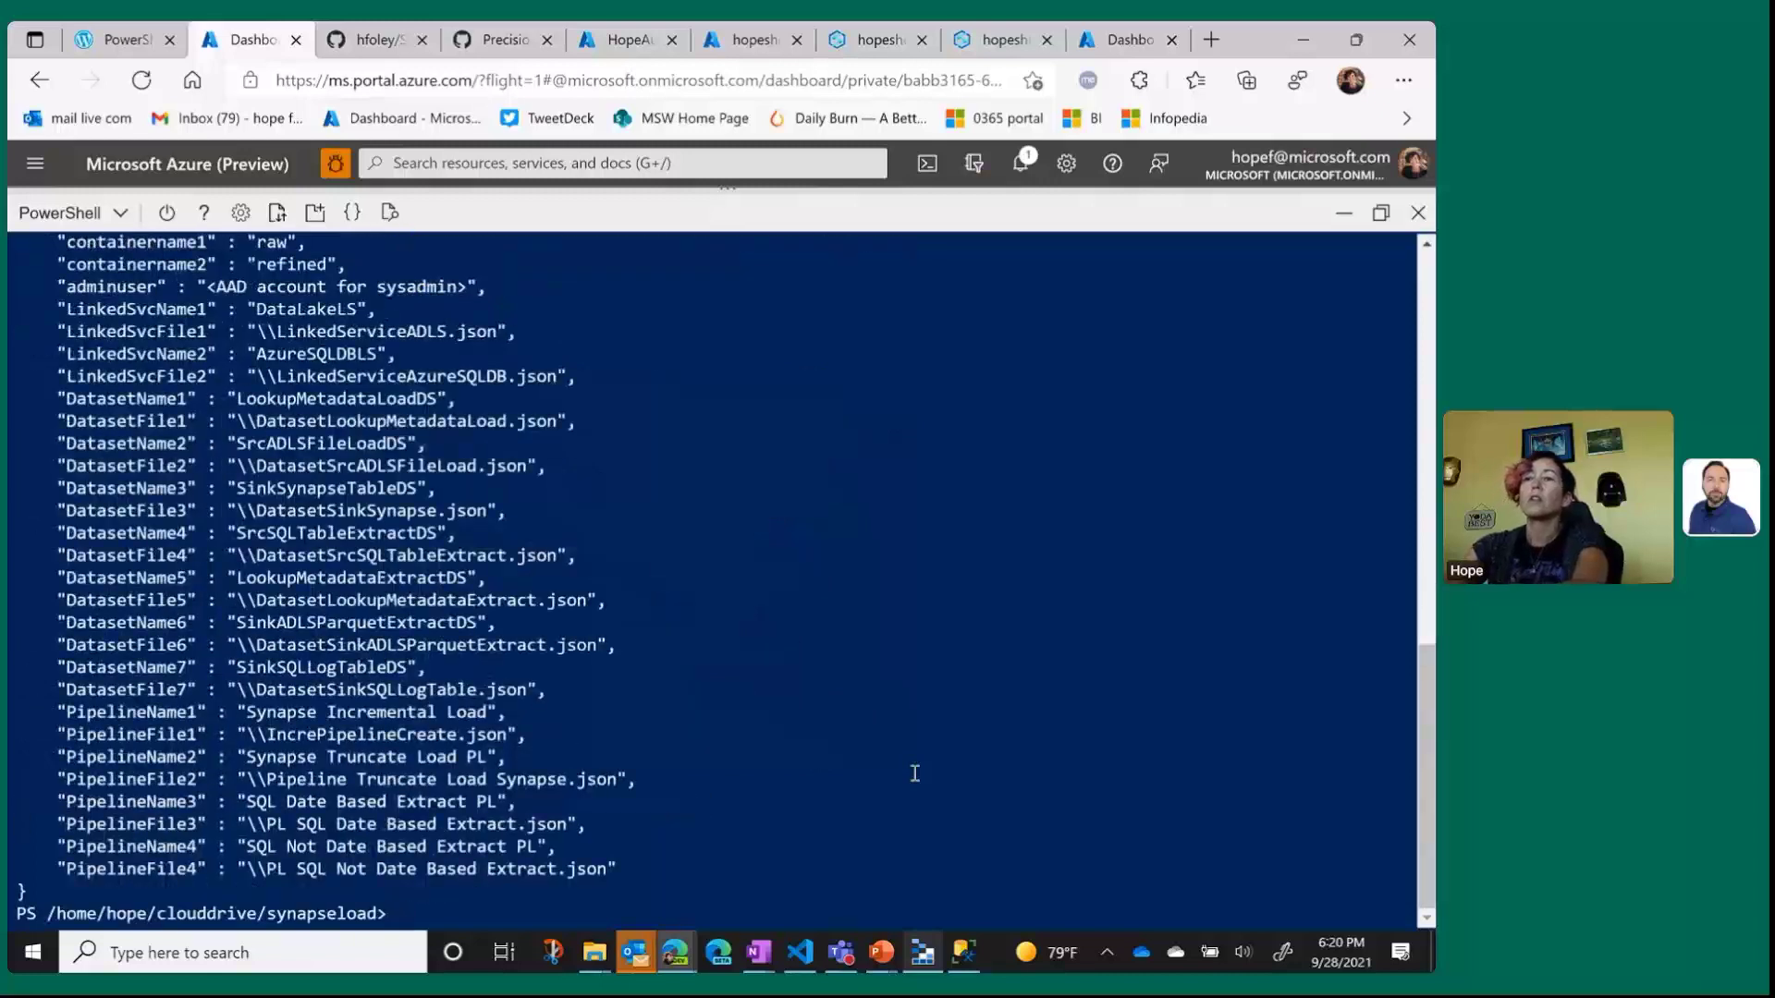
Examine the parameter placeholders in the paramfile01.json output, highlighting the subscription ID value, and compare them with the folder's file listing.
scroll(914, 772, "up", 5)
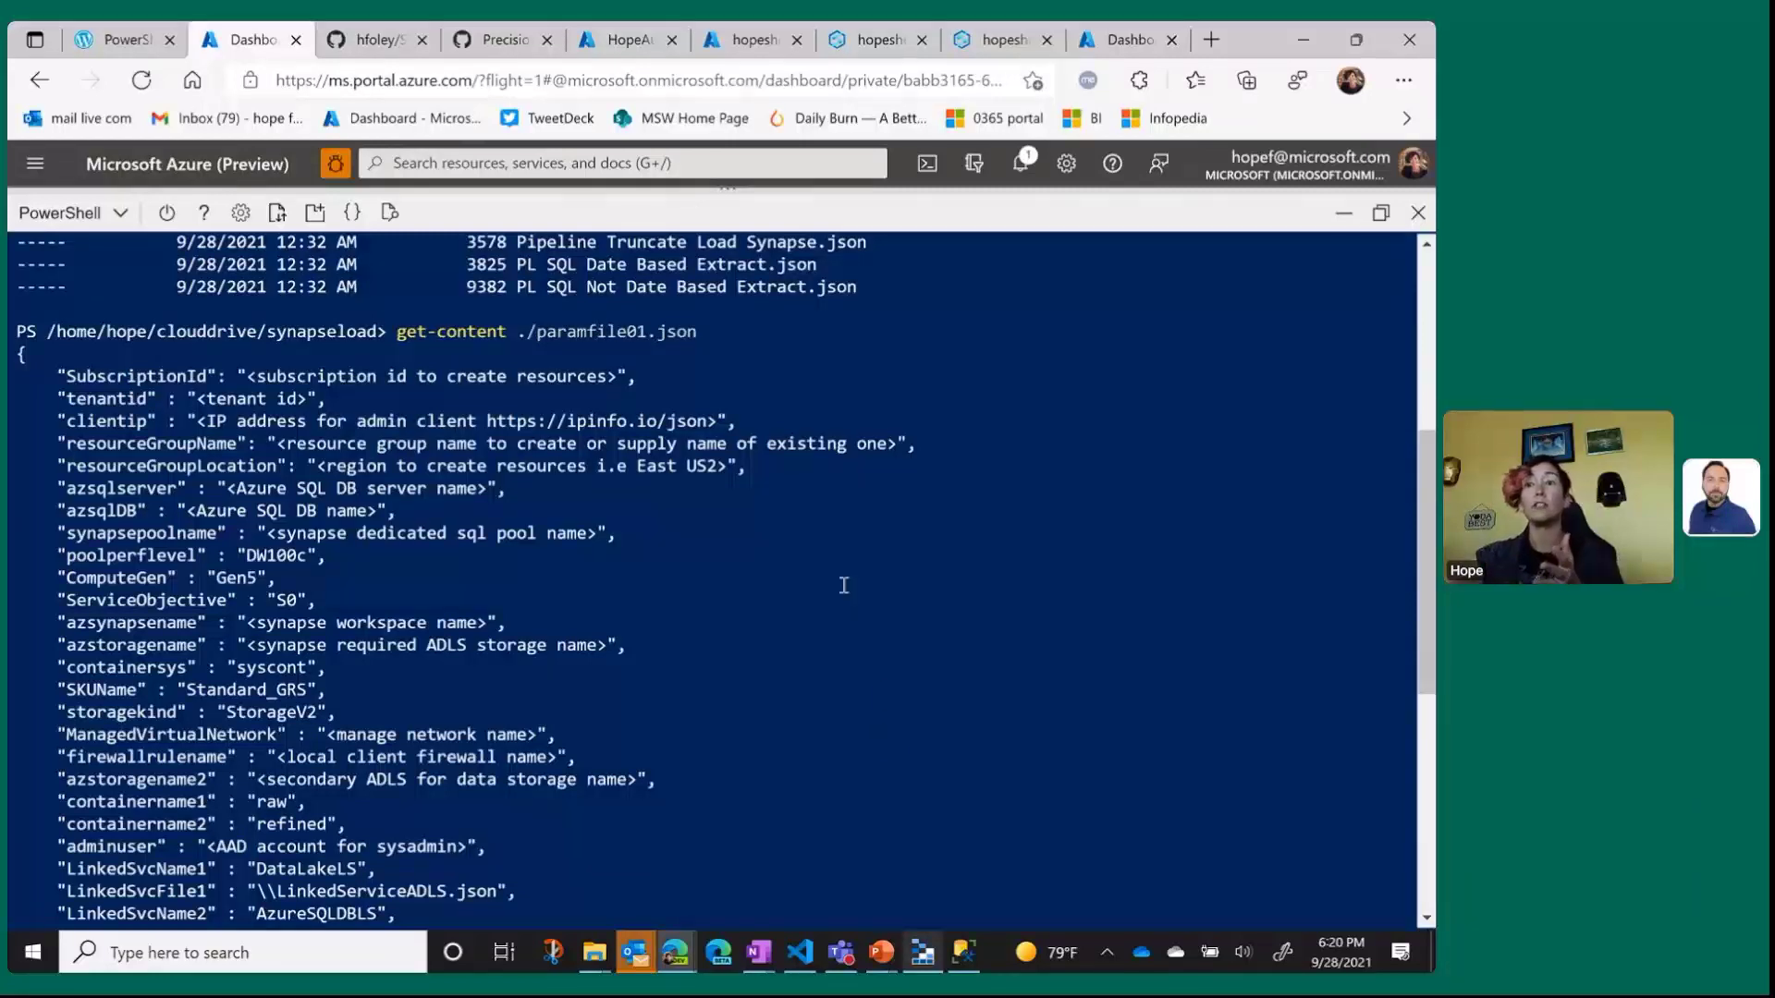
scroll(834, 566, "down", 4)
scroll(835, 567, "up", 4)
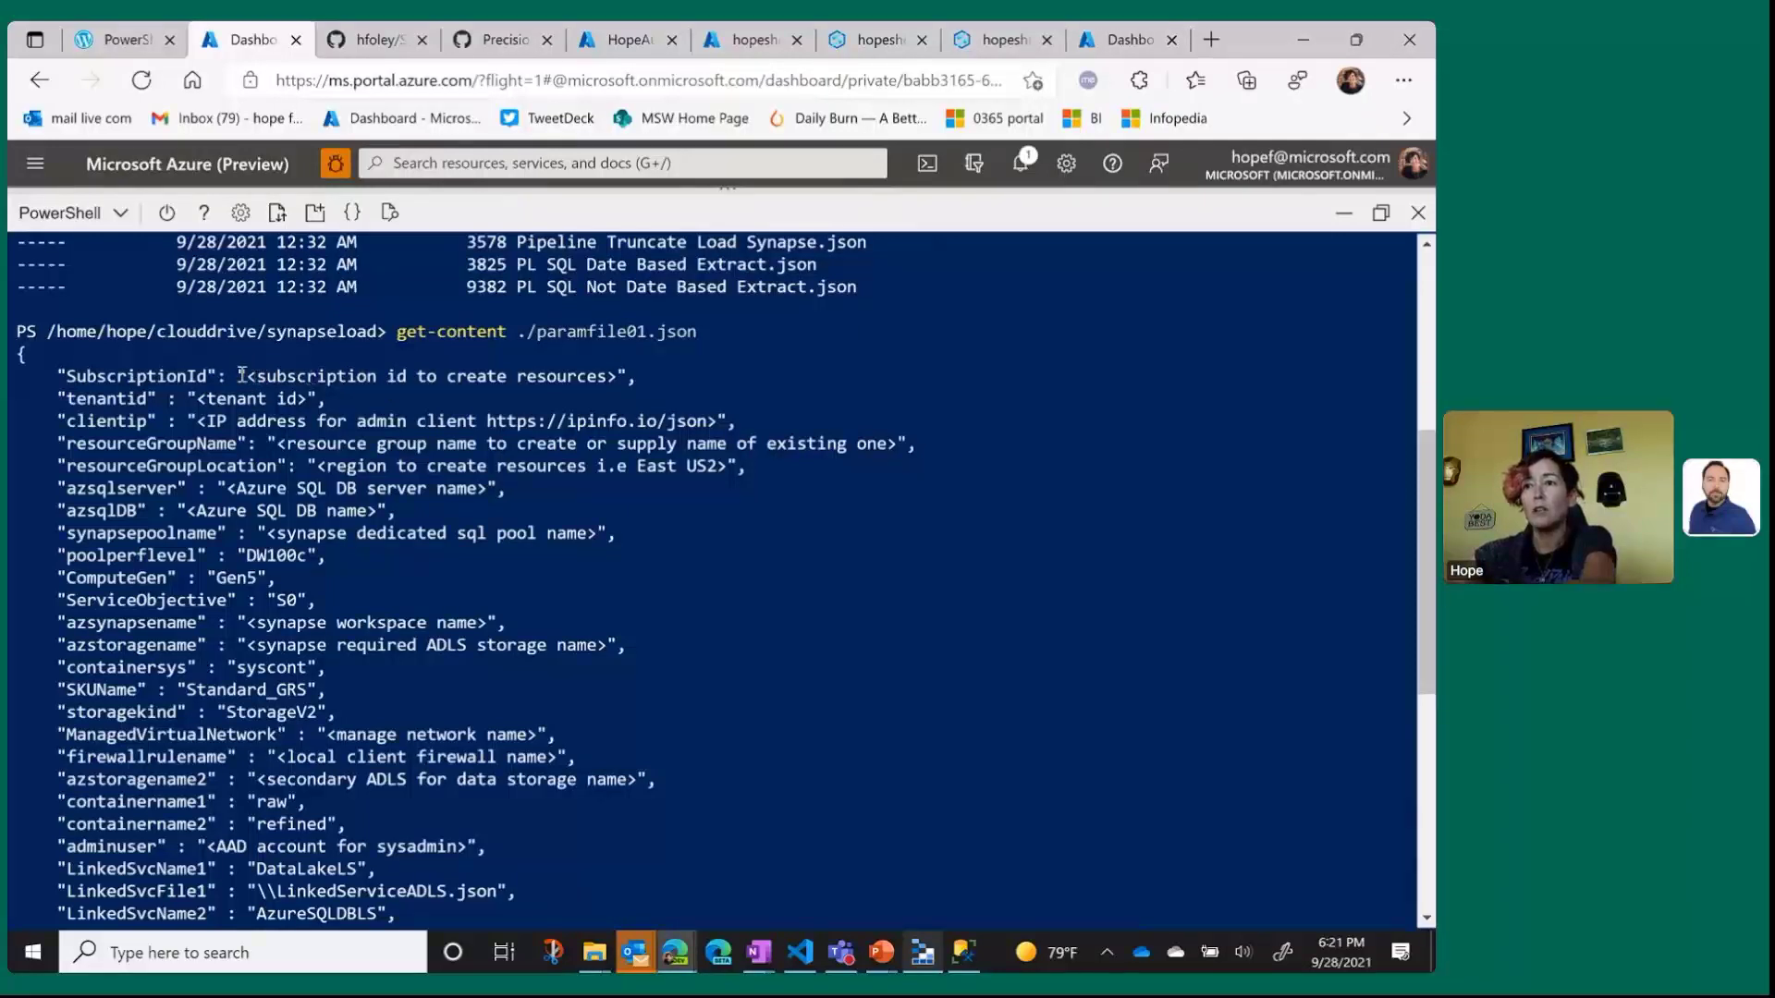
left_click_drag(248, 376, 610, 379)
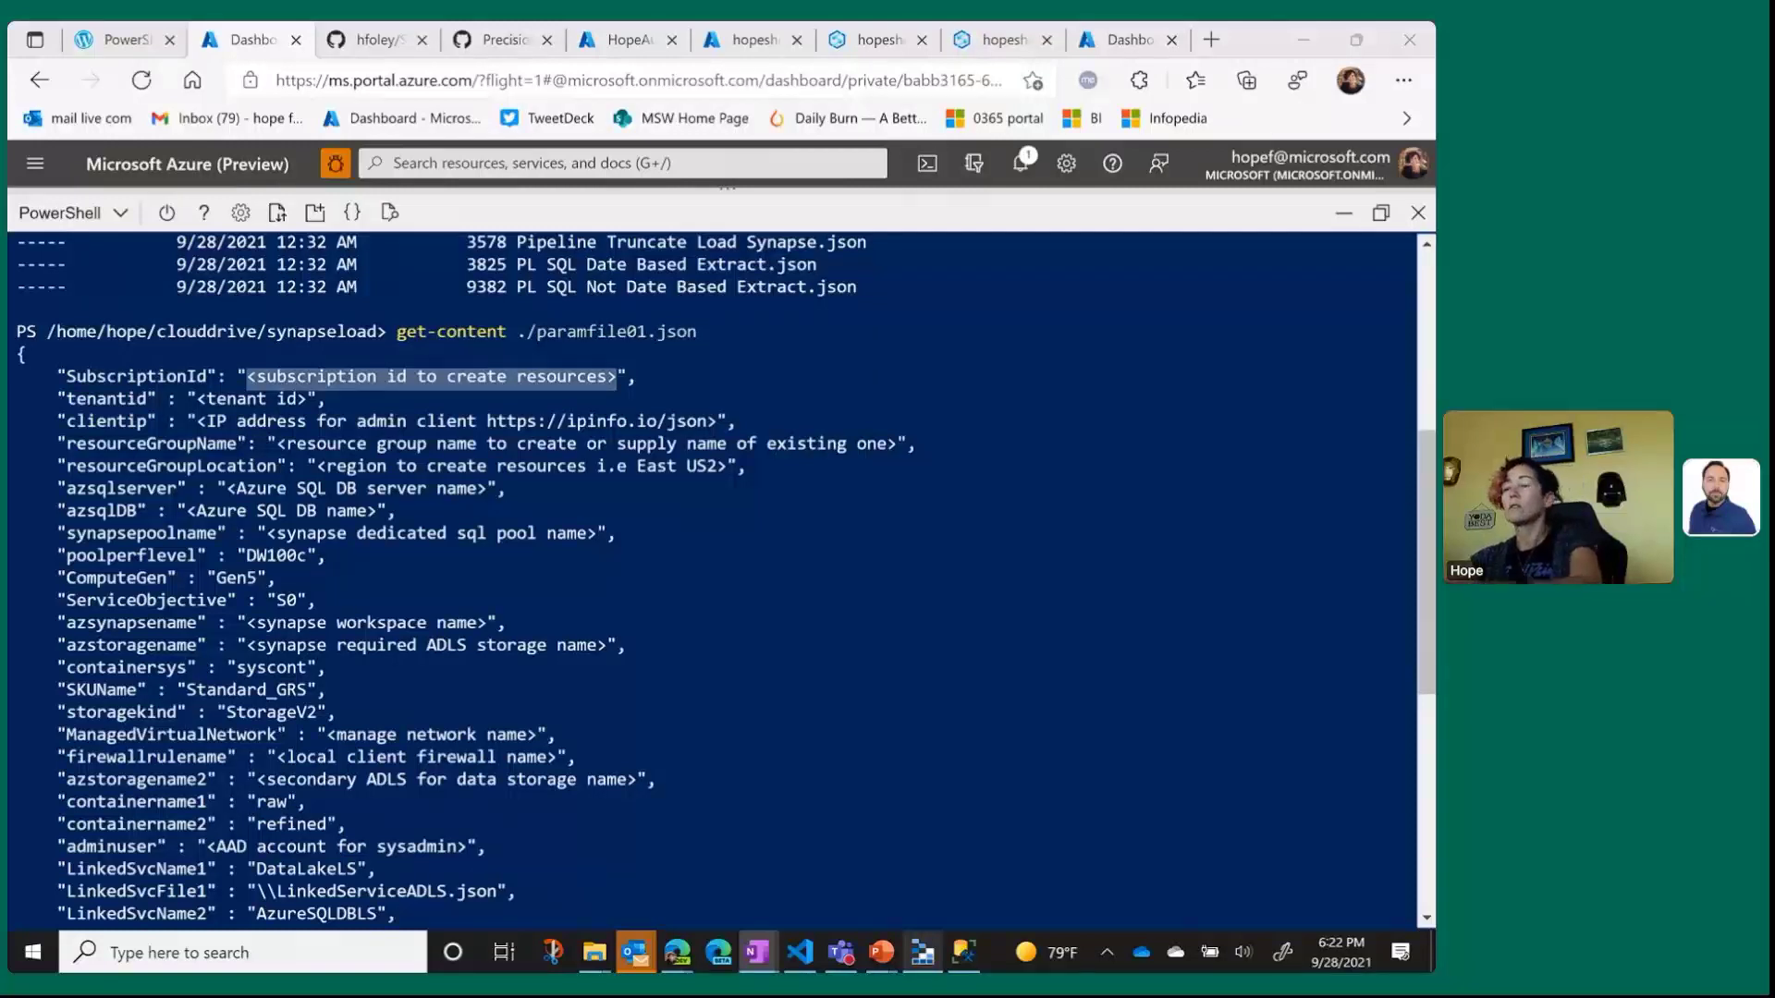
scroll(811, 614, "up", 5)
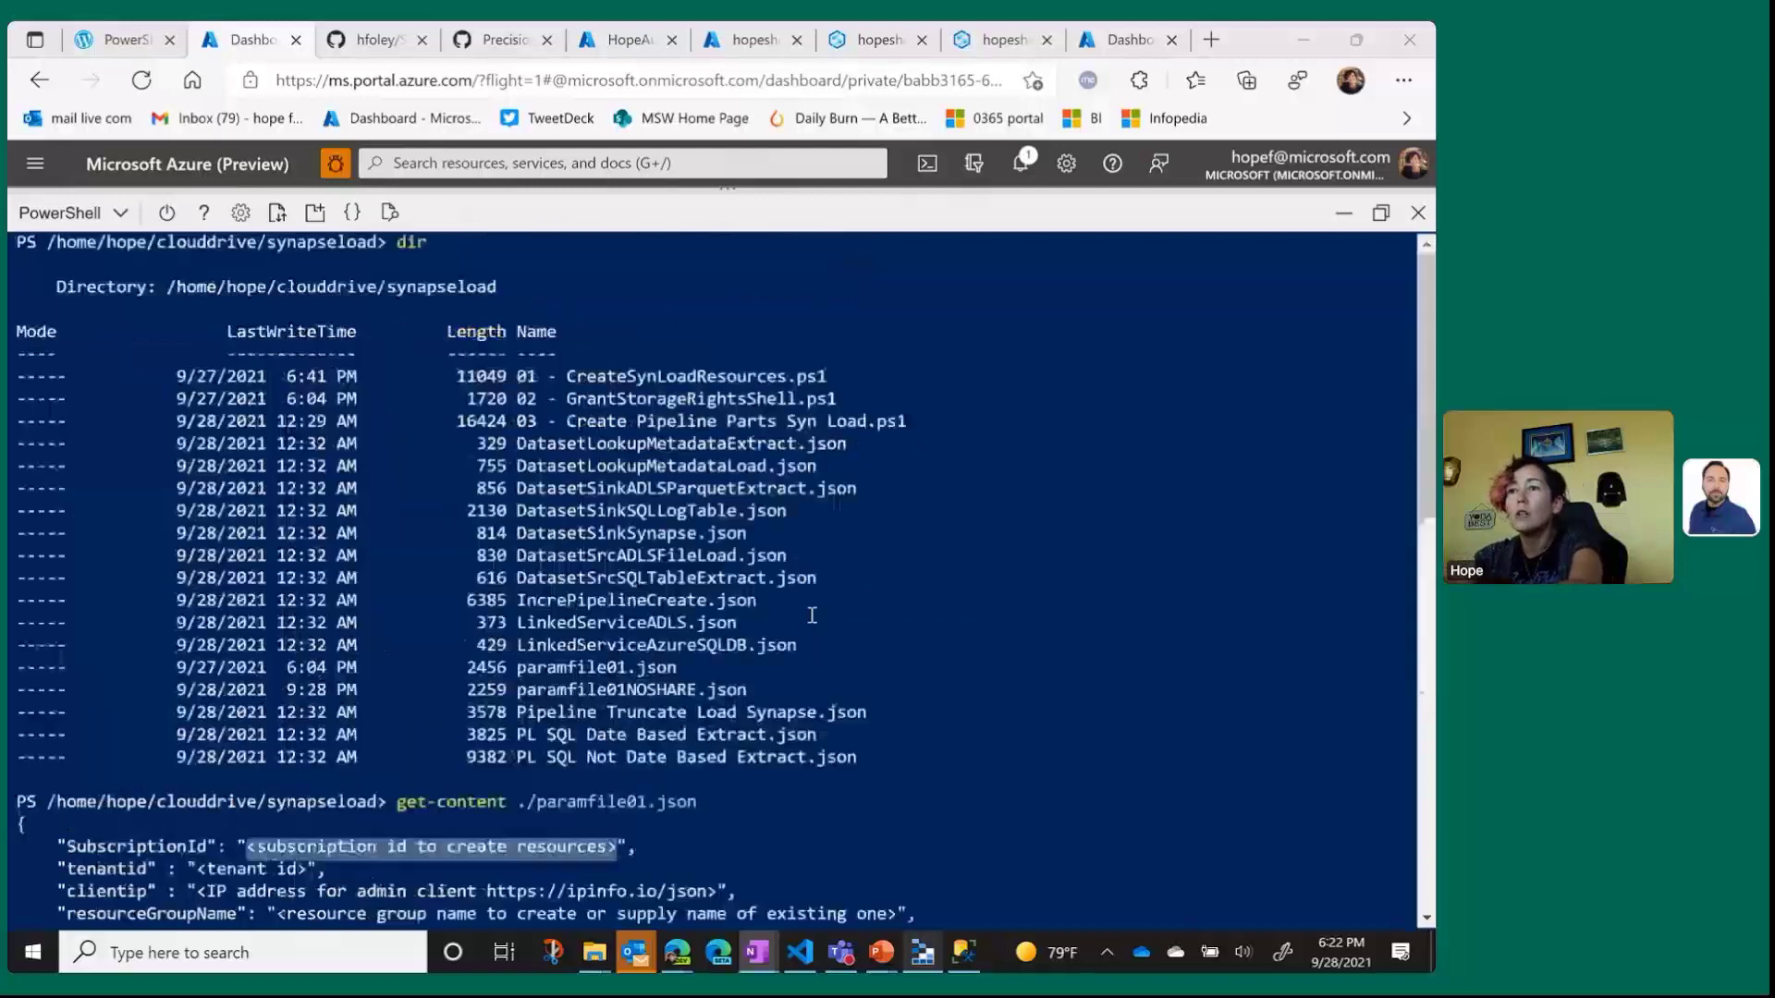
scroll(812, 615, "down", 5)
scroll(843, 552, "up", 5)
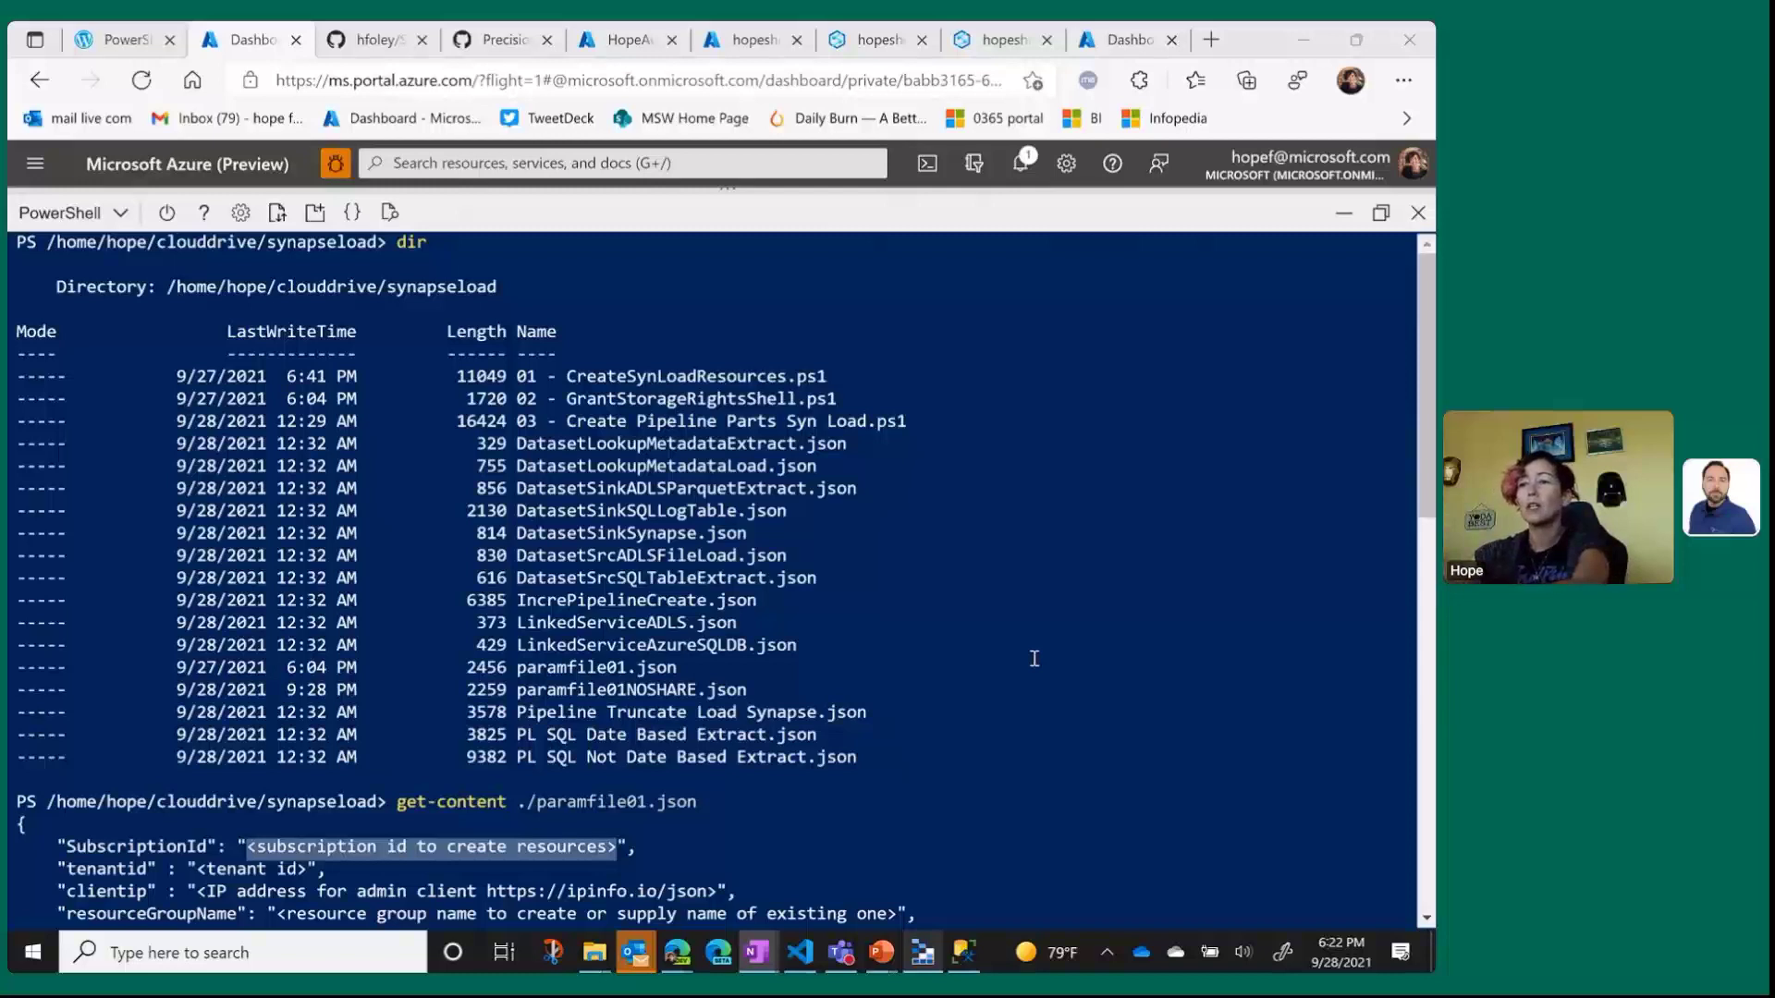
scroll(1035, 658, "down", 5)
scroll(1034, 658, "up", 5)
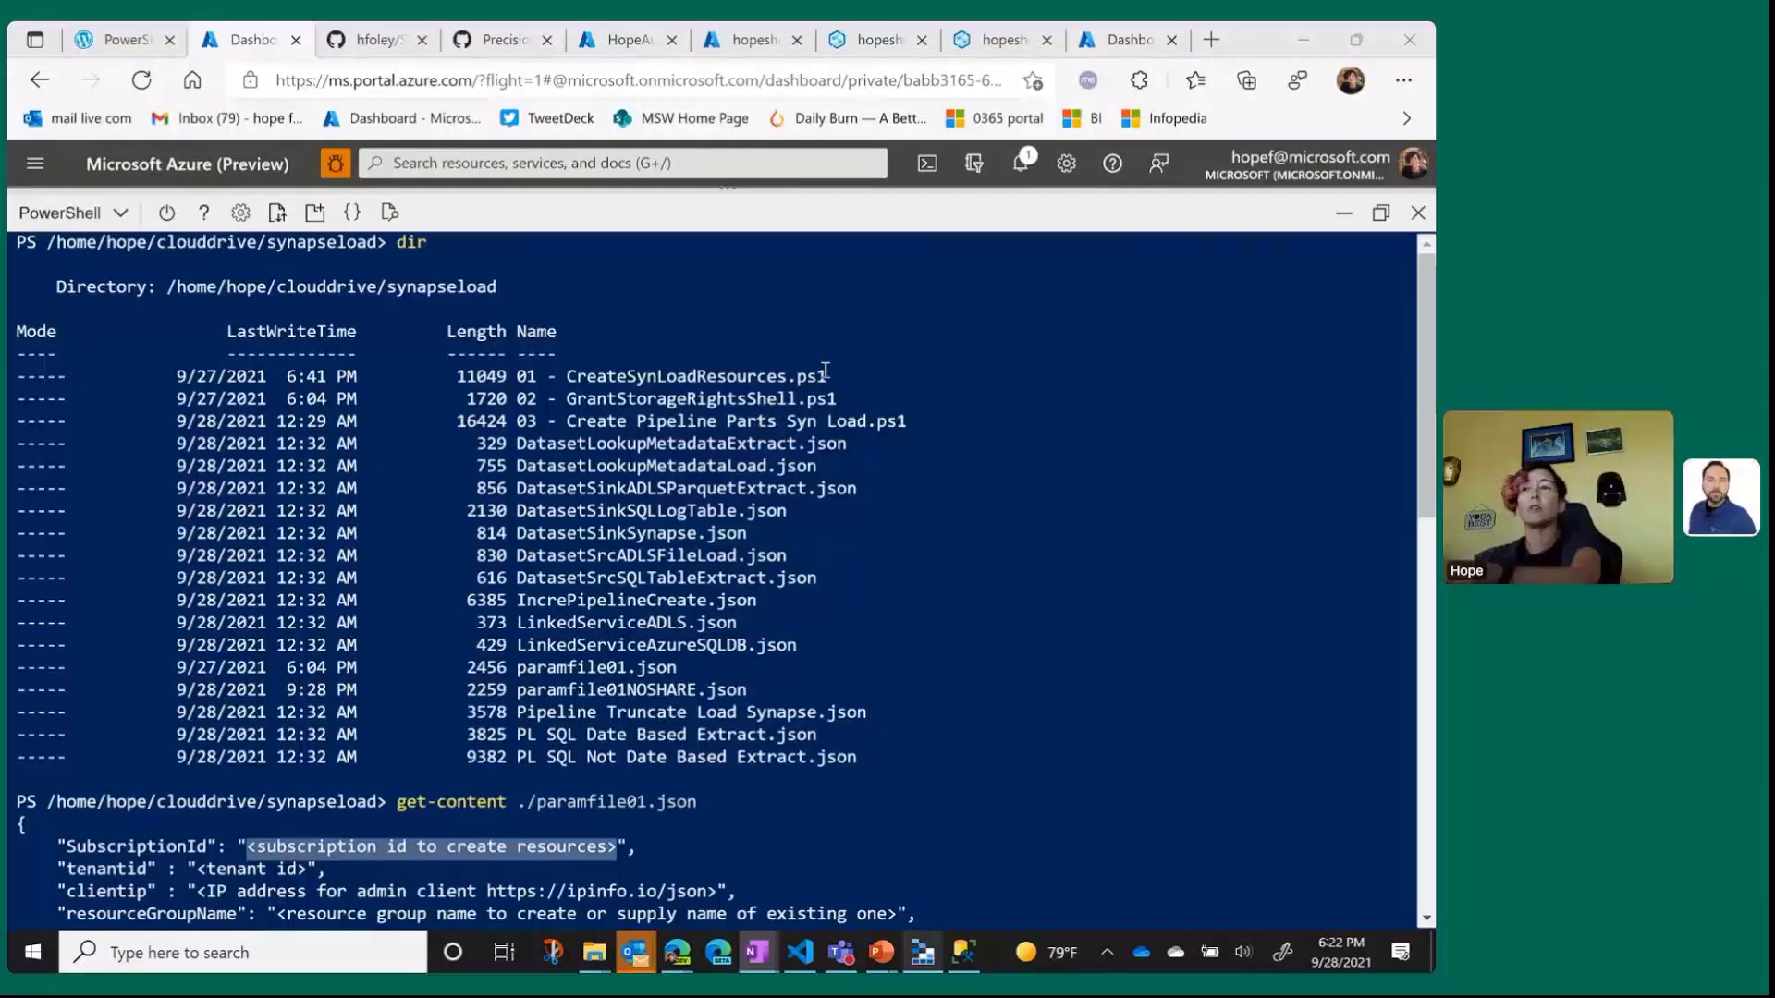
scroll(870, 382, "down", 12)
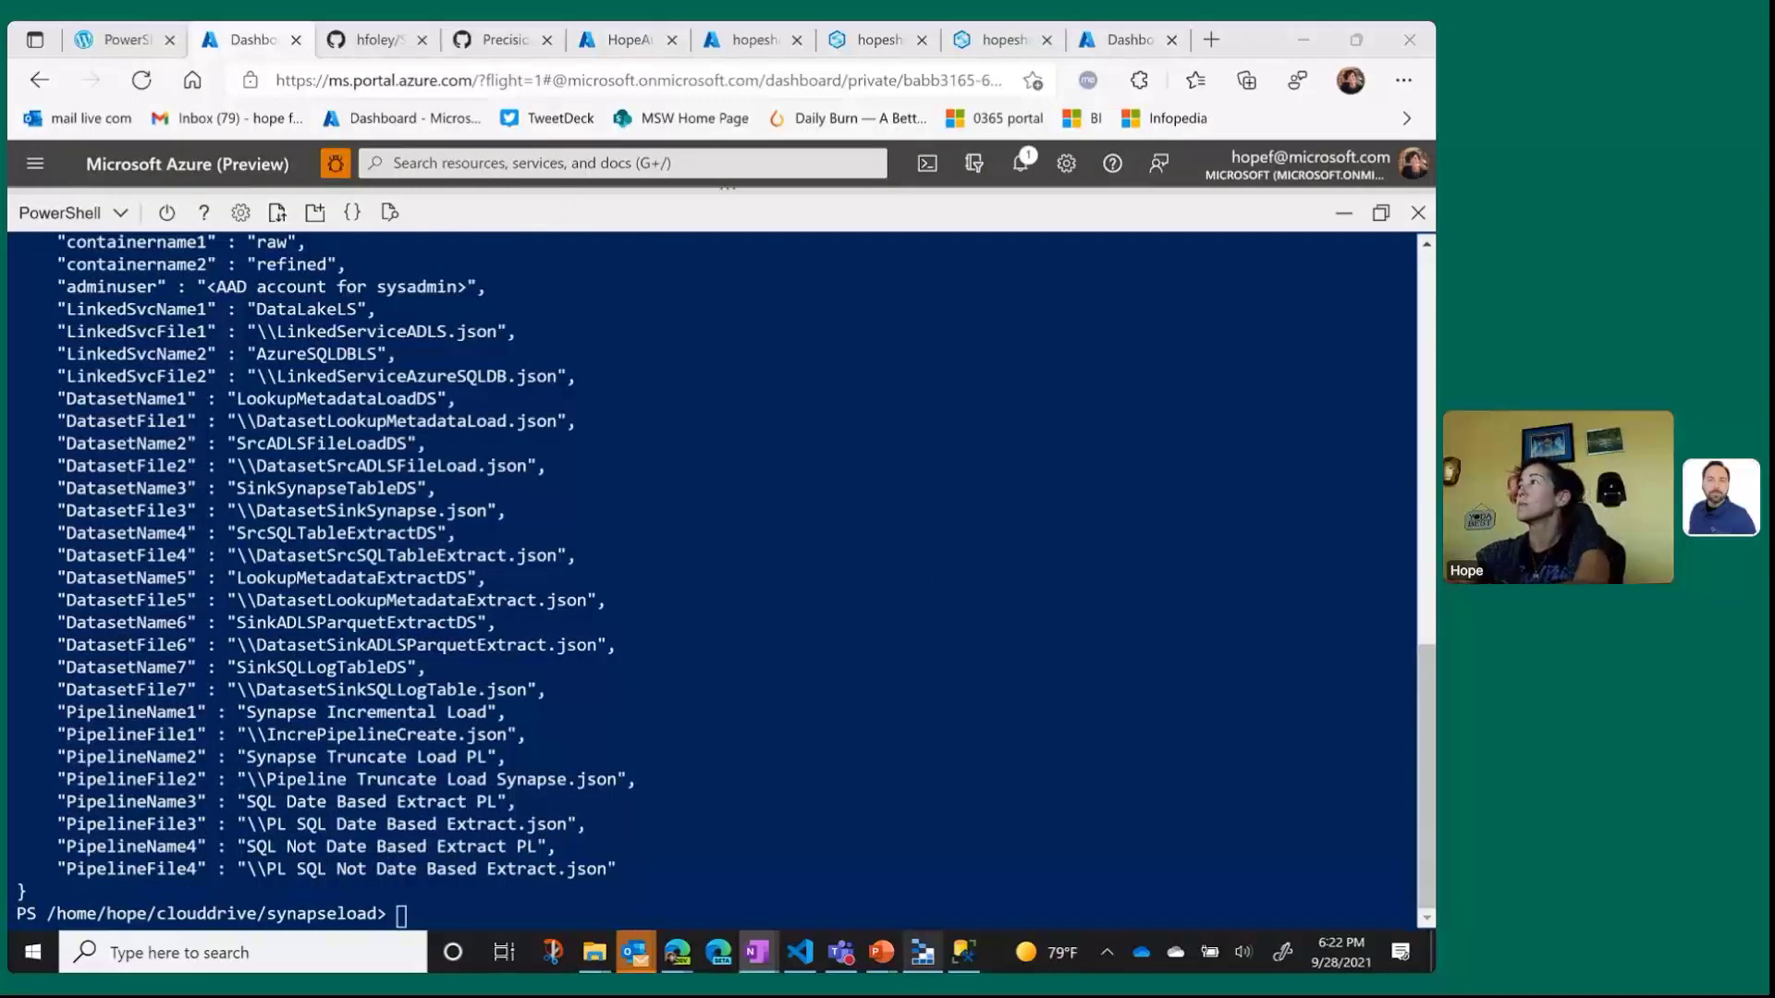
scroll(971, 621, "up", 12)
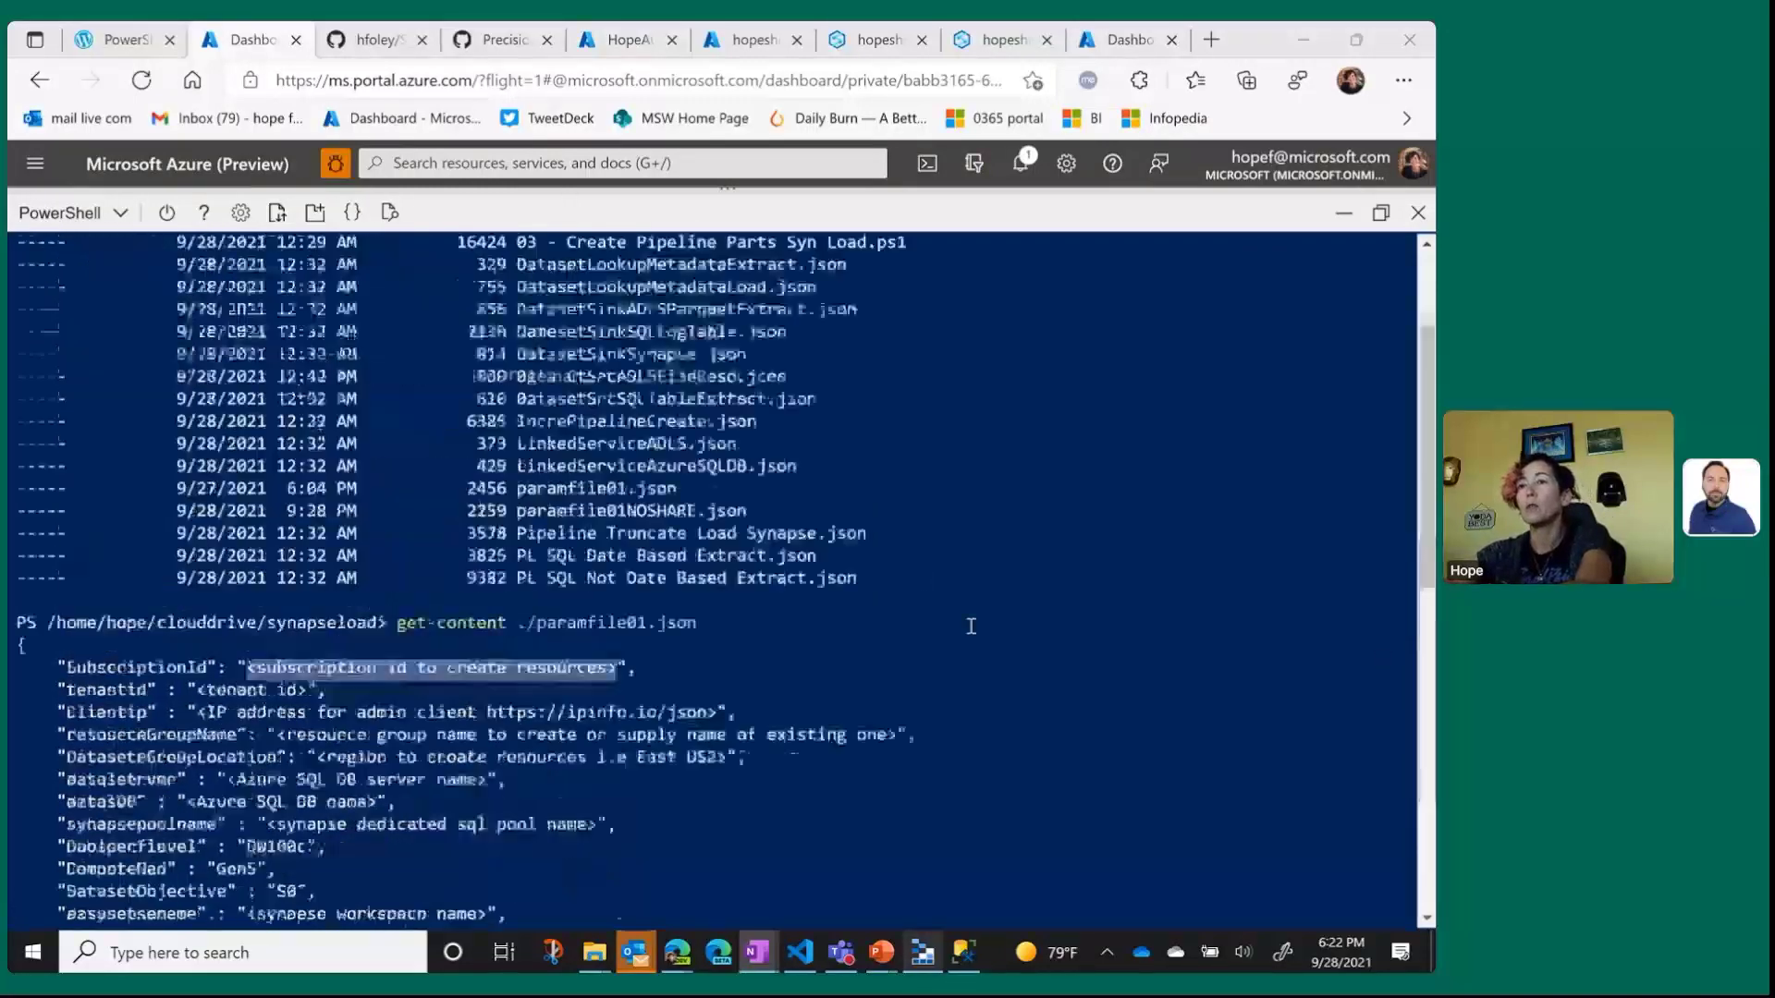
scroll(970, 626, "down", 4)
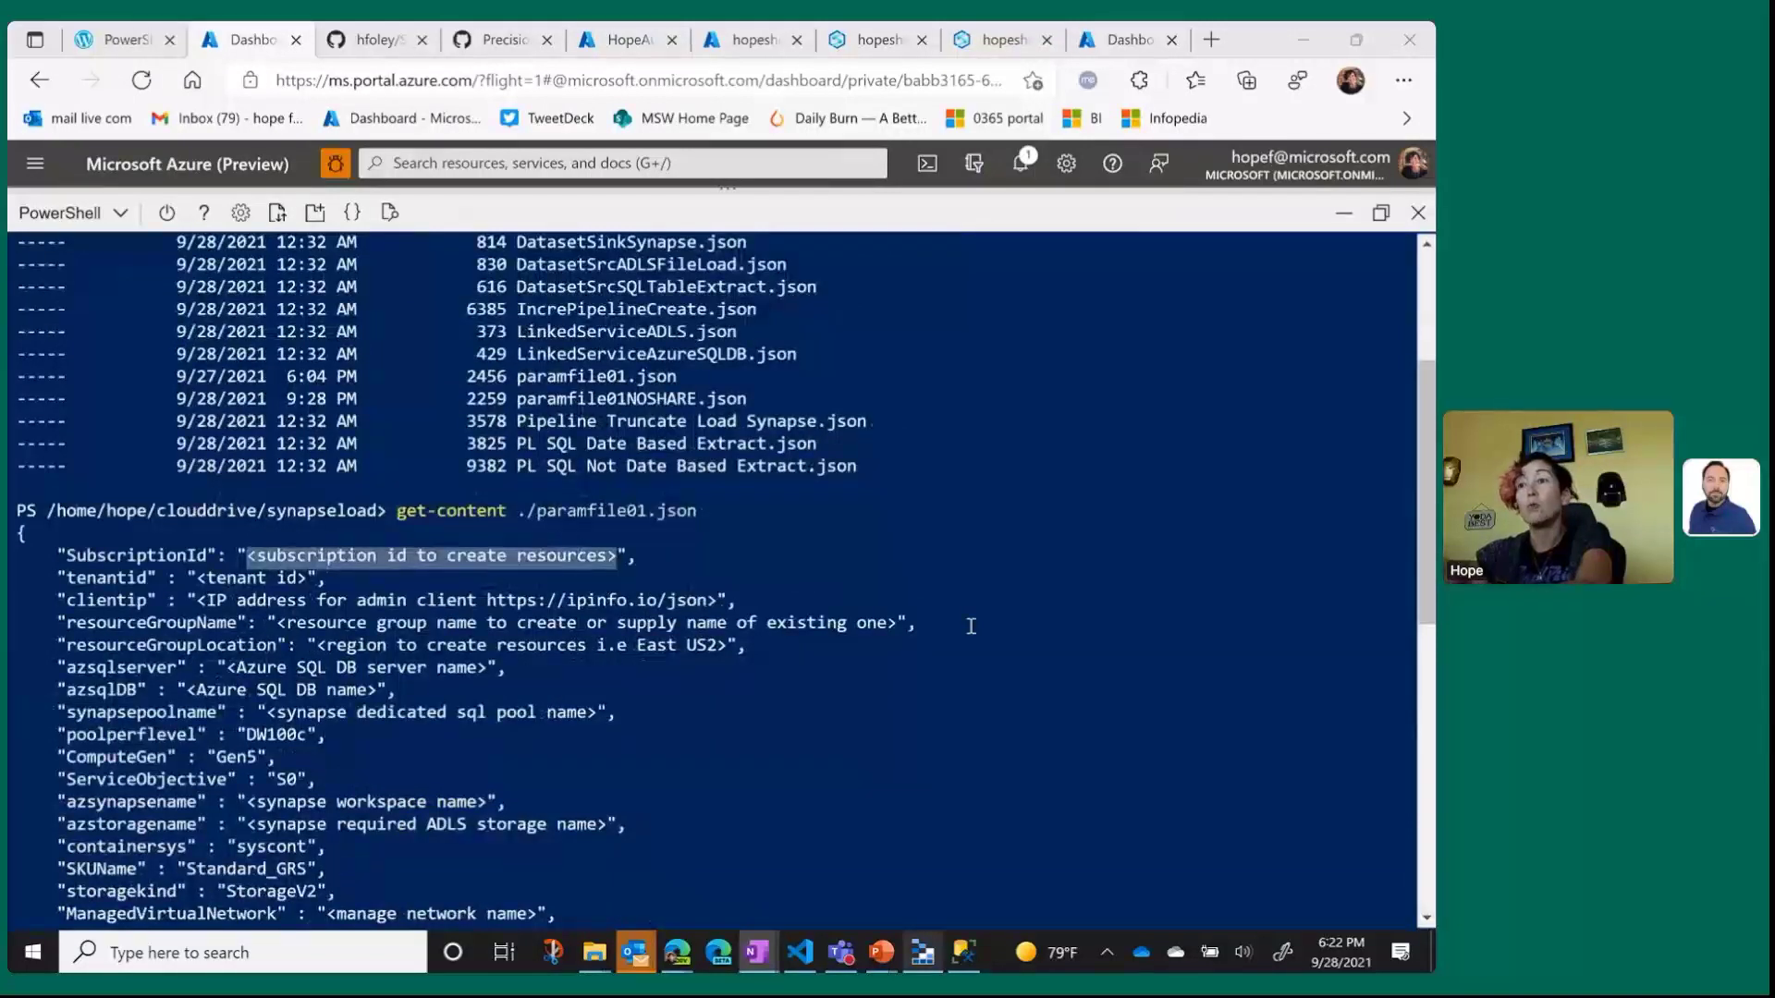
scroll(970, 626, "up", 4)
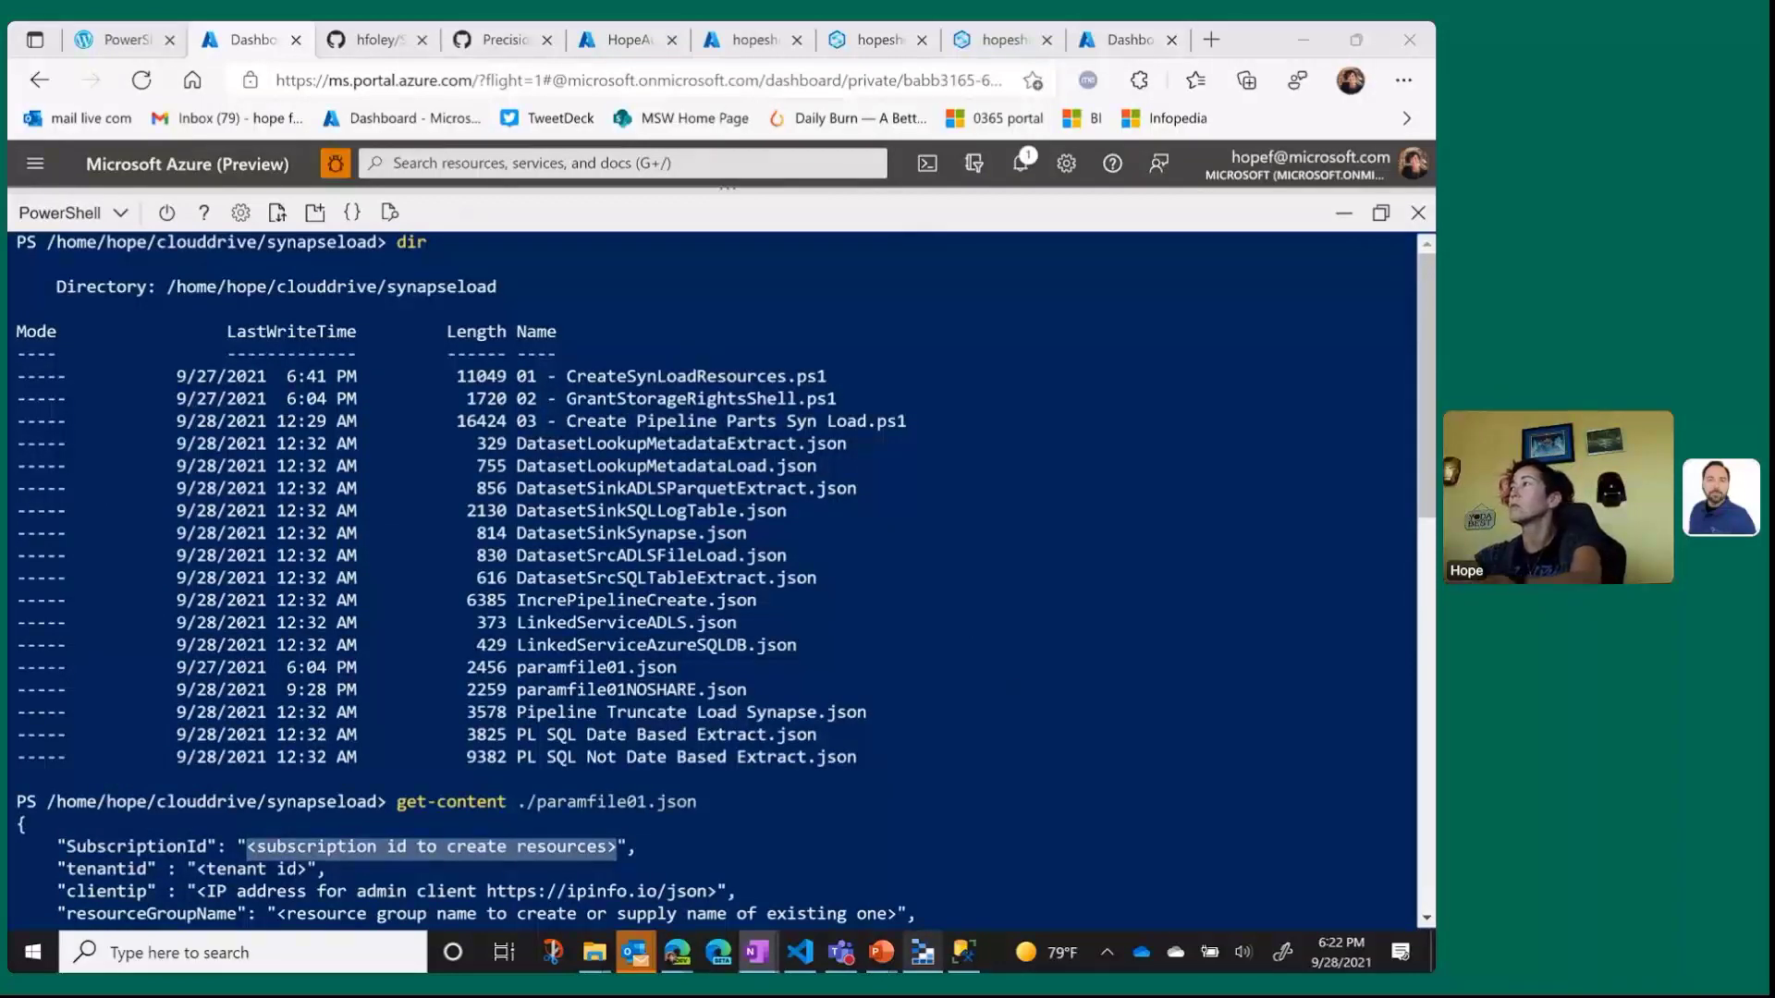
Paste and run the command ./"01 - CreateSynLoadResources.ps1" -filepath ./paramfile01NOSHARE.json at the synapseload prompt.
left_click(673, 841)
scroll(673, 841, "down", 10)
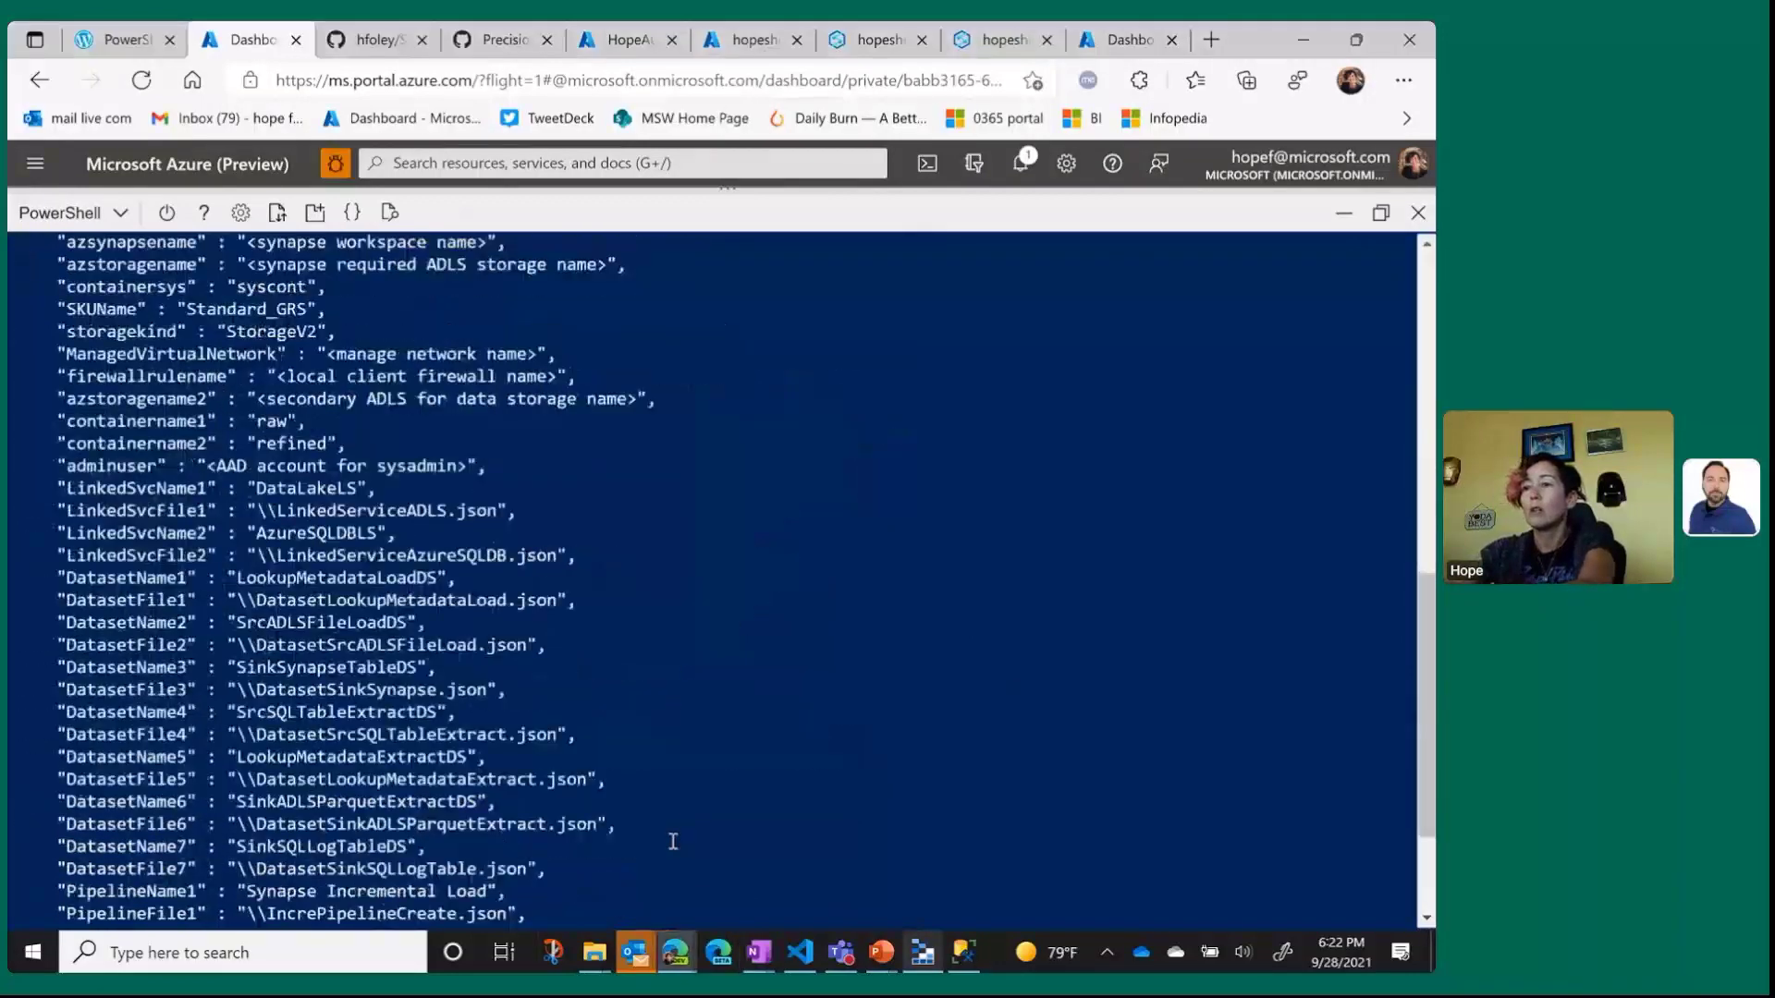
scroll(673, 842, "down", 3)
right_click(523, 909)
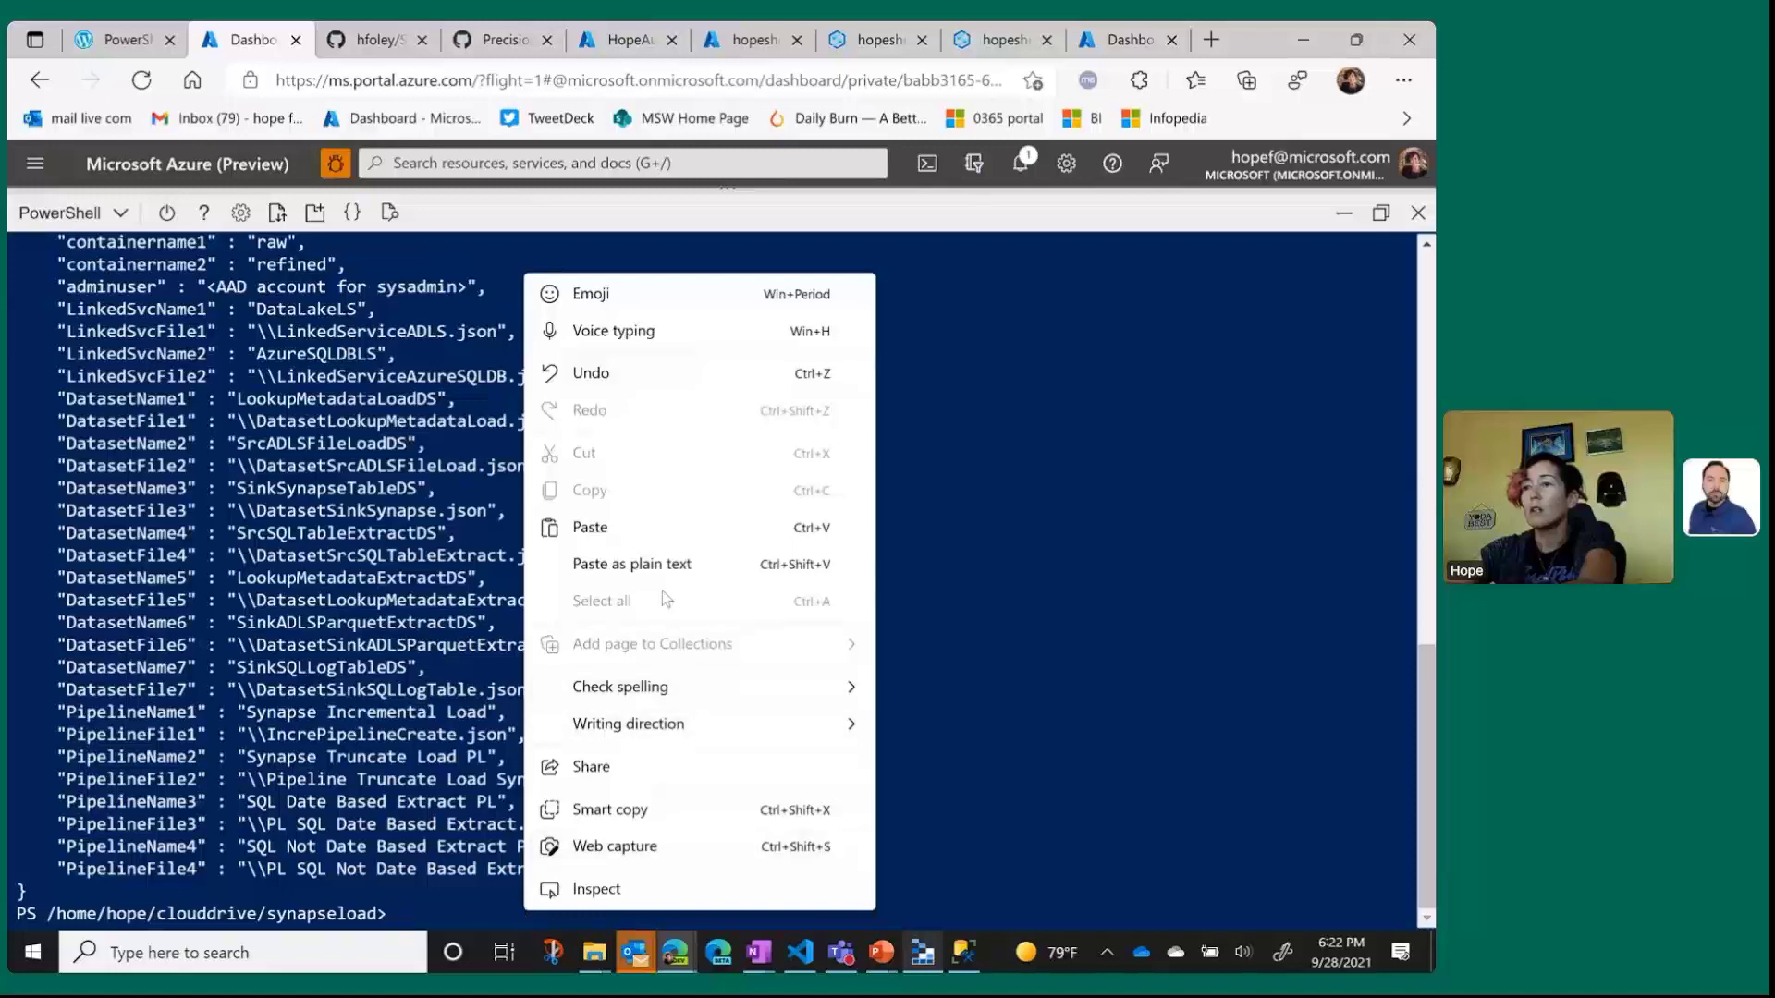
left_click(664, 563)
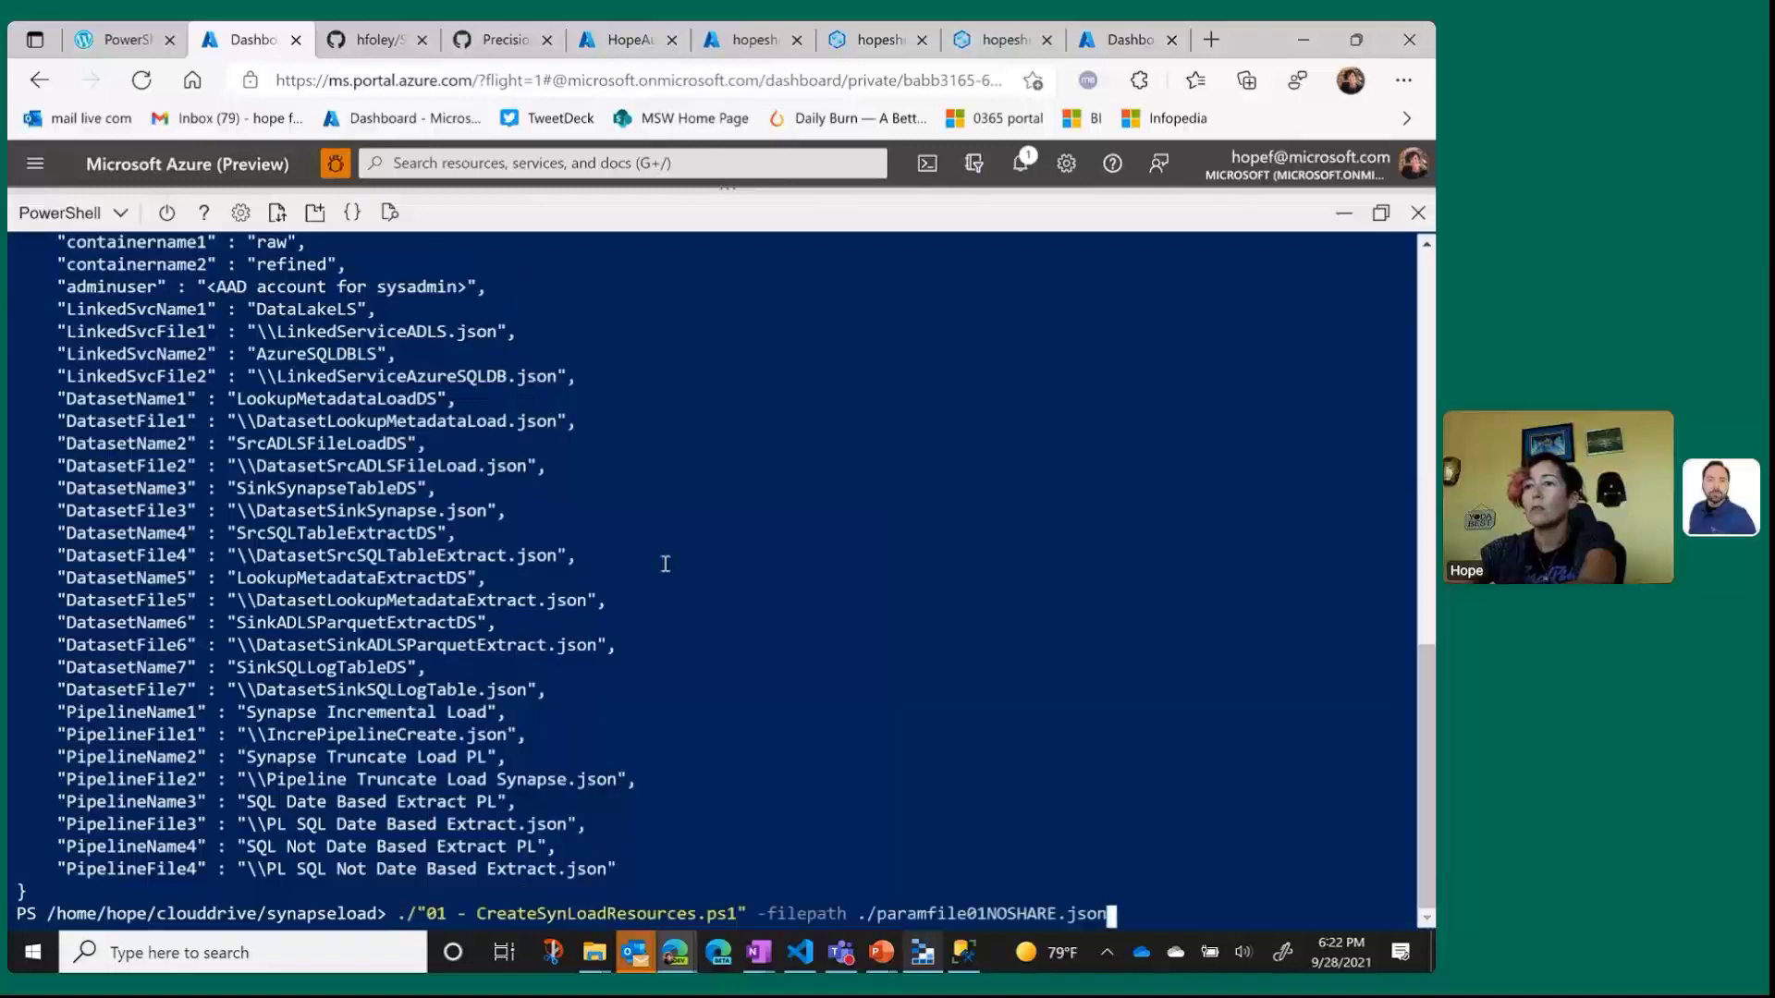
scroll(665, 564, "up", 13)
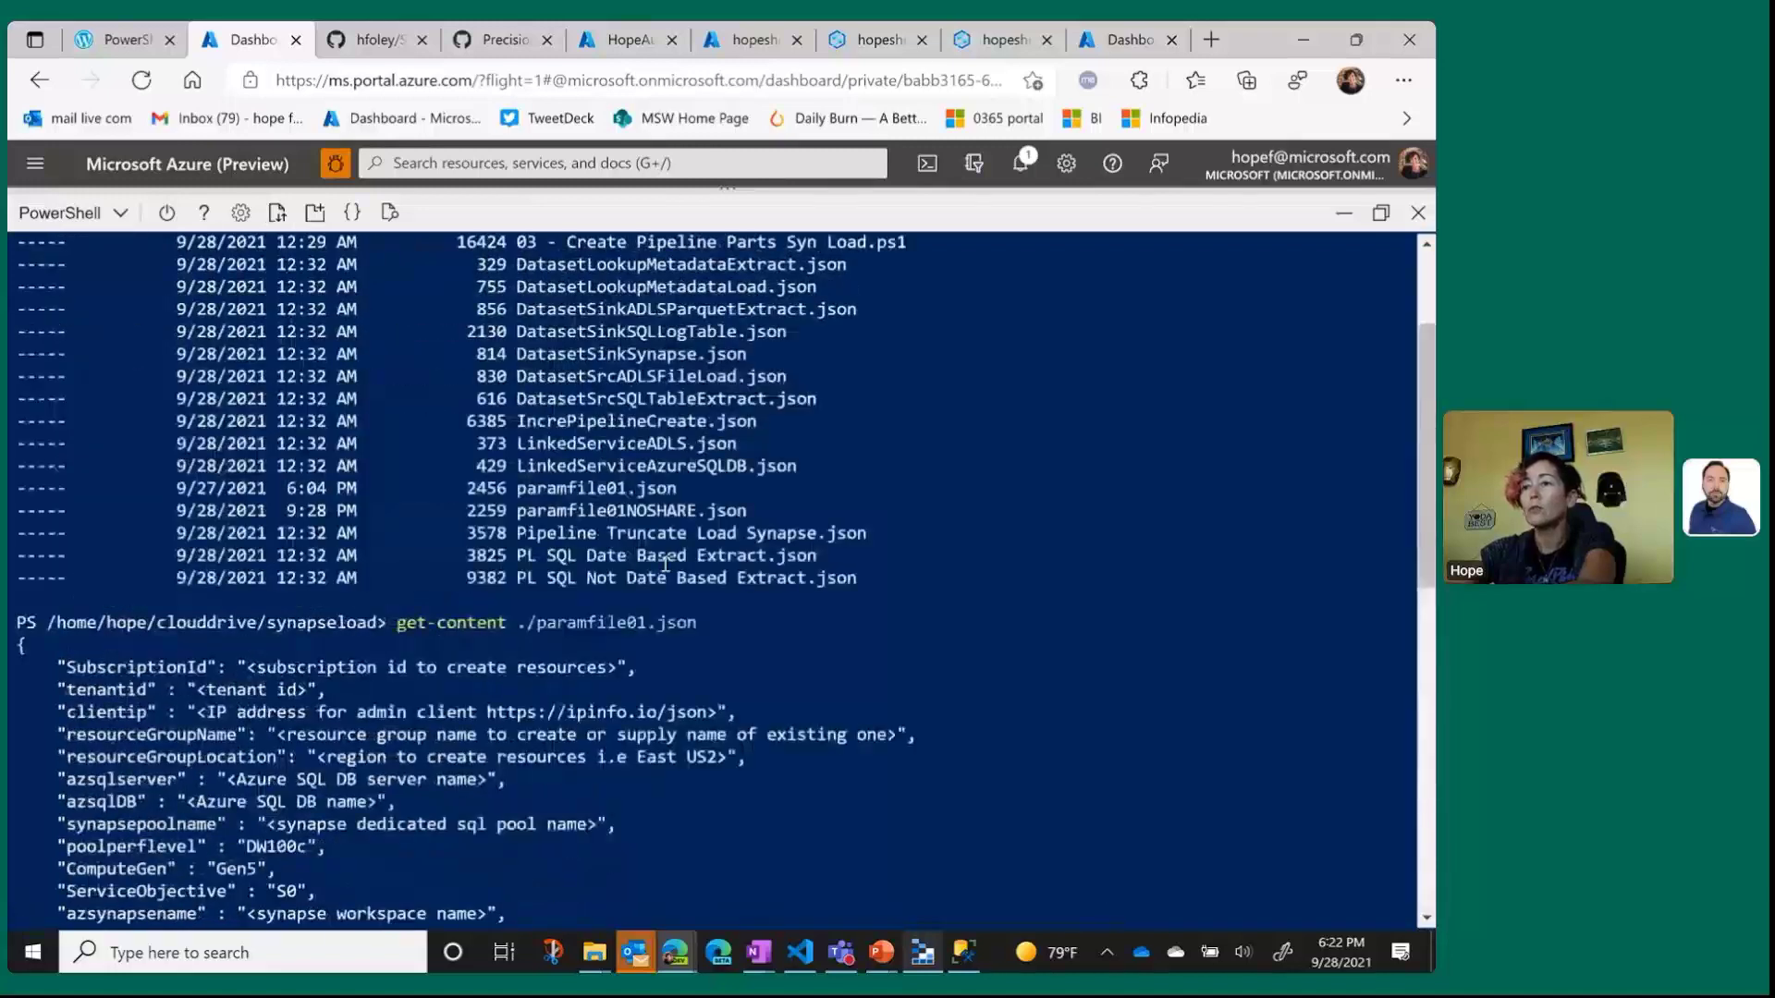
scroll(665, 564, "down", 13)
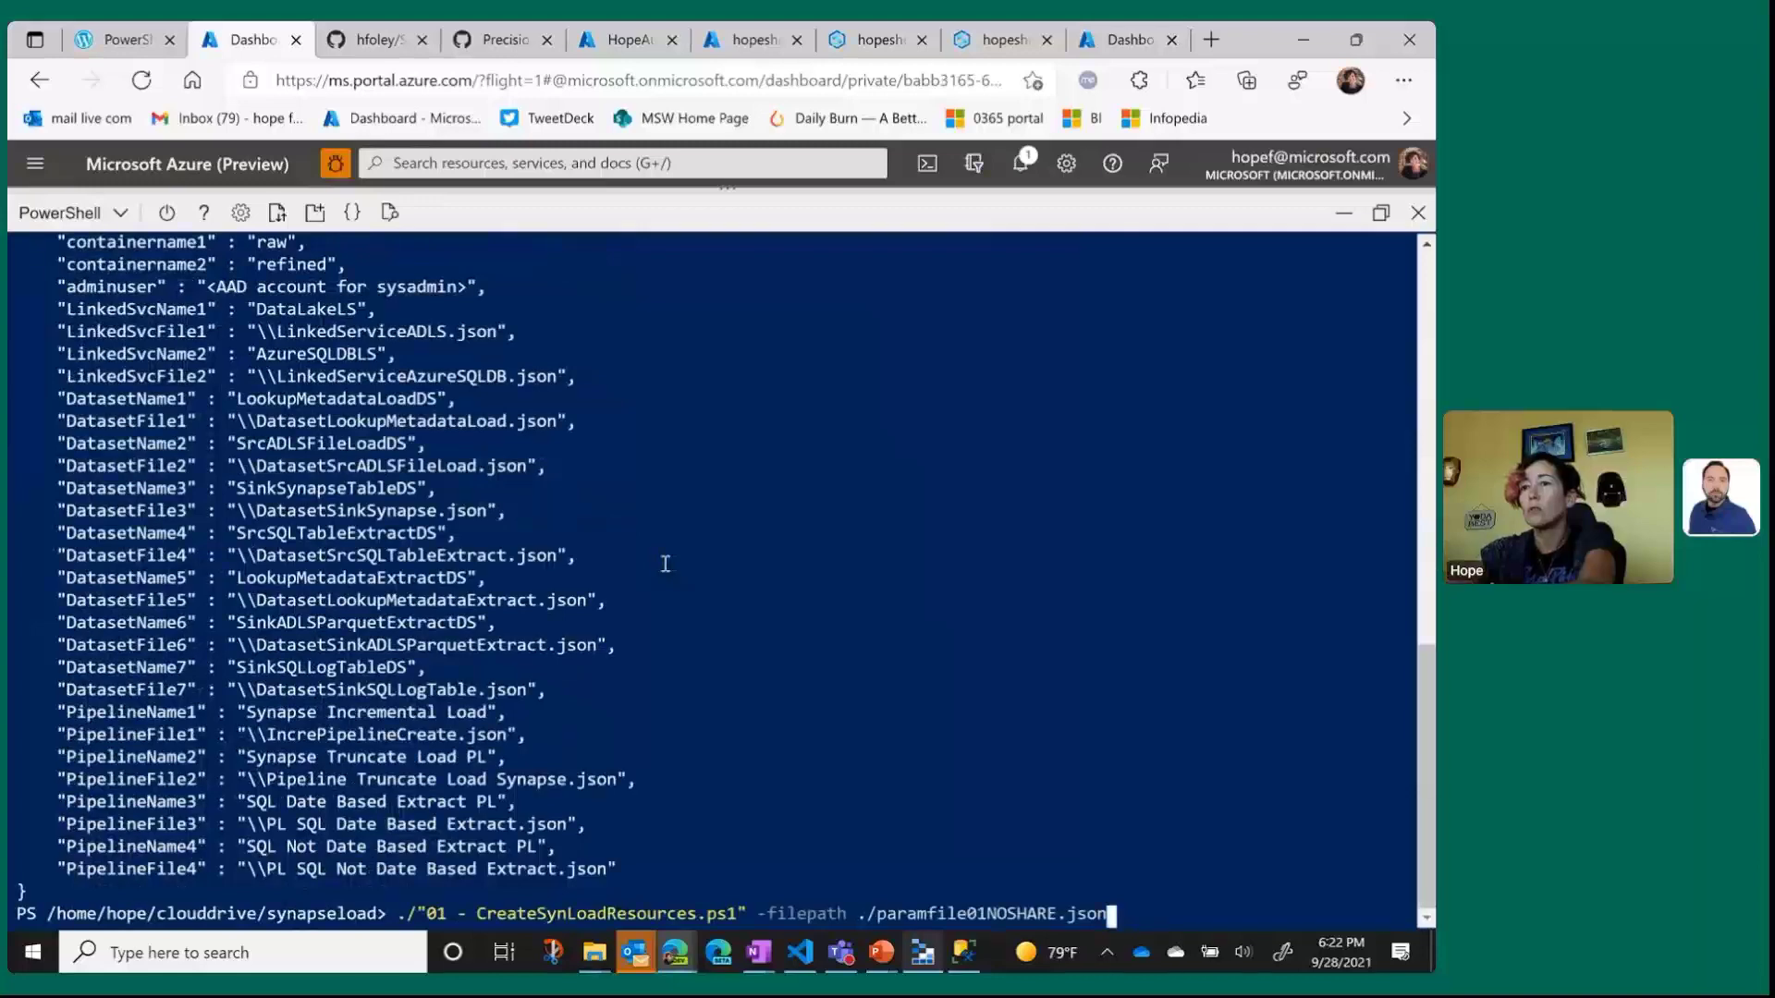
scroll(665, 564, "up", 13)
scroll(666, 567, "down", 13)
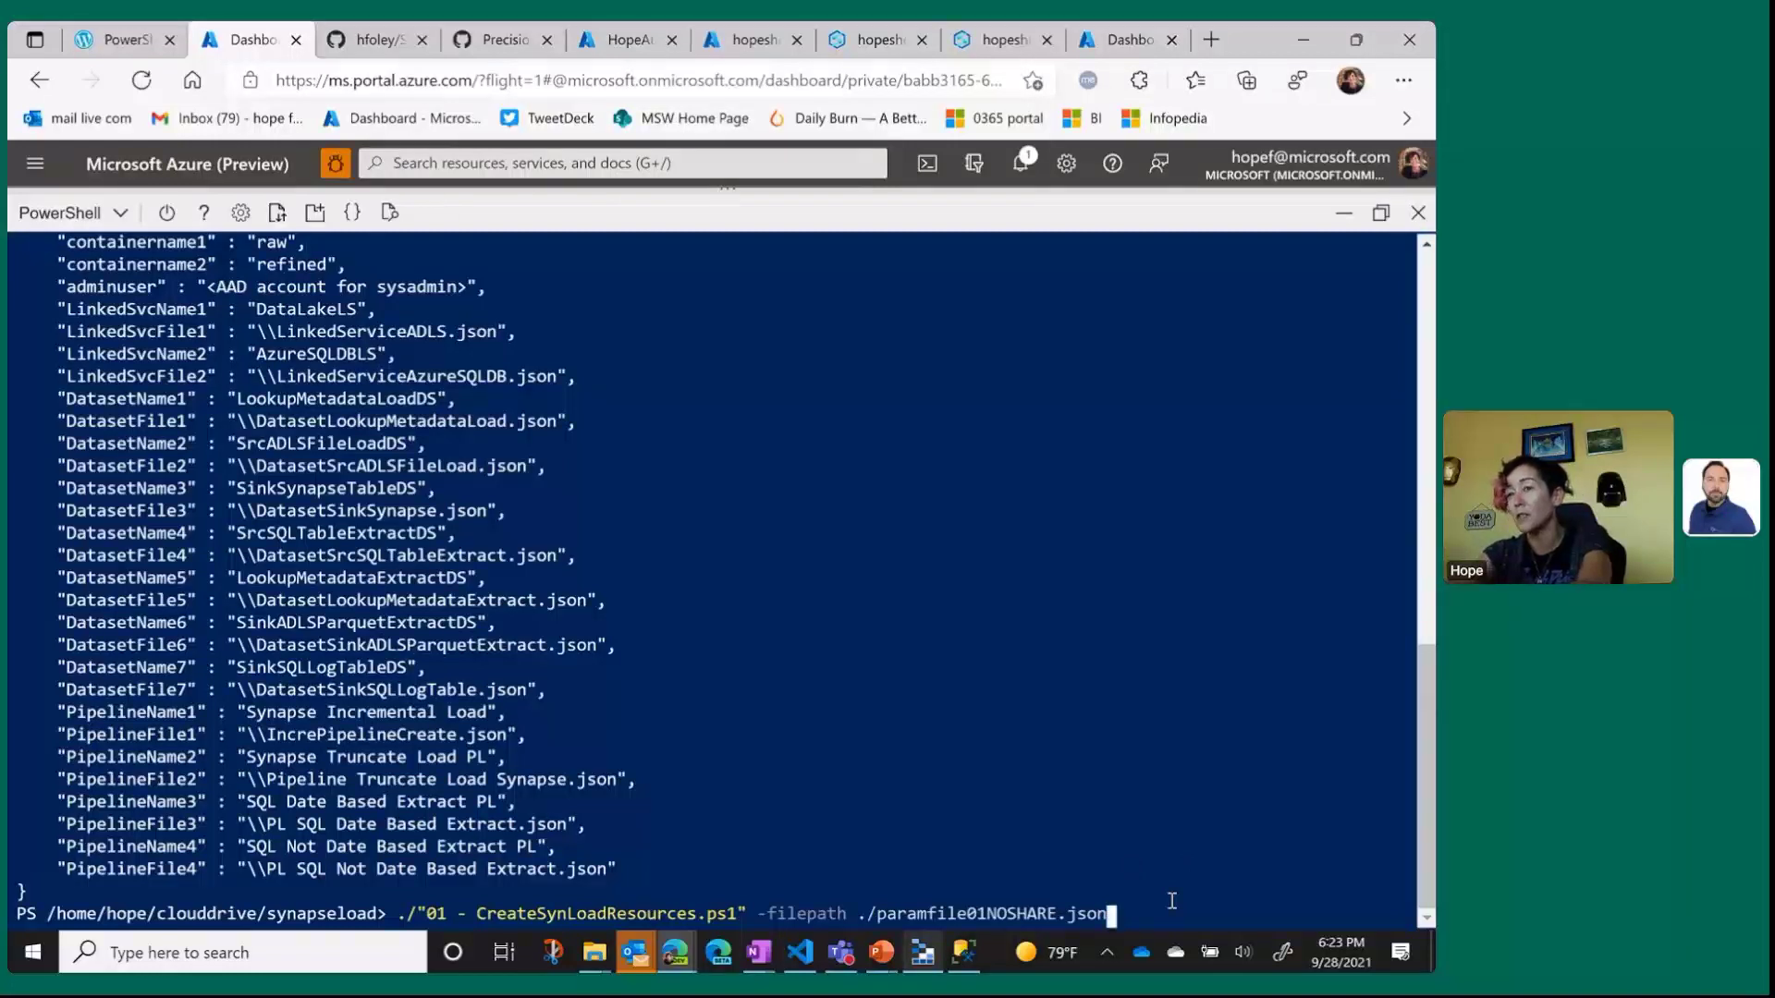
key("Return")
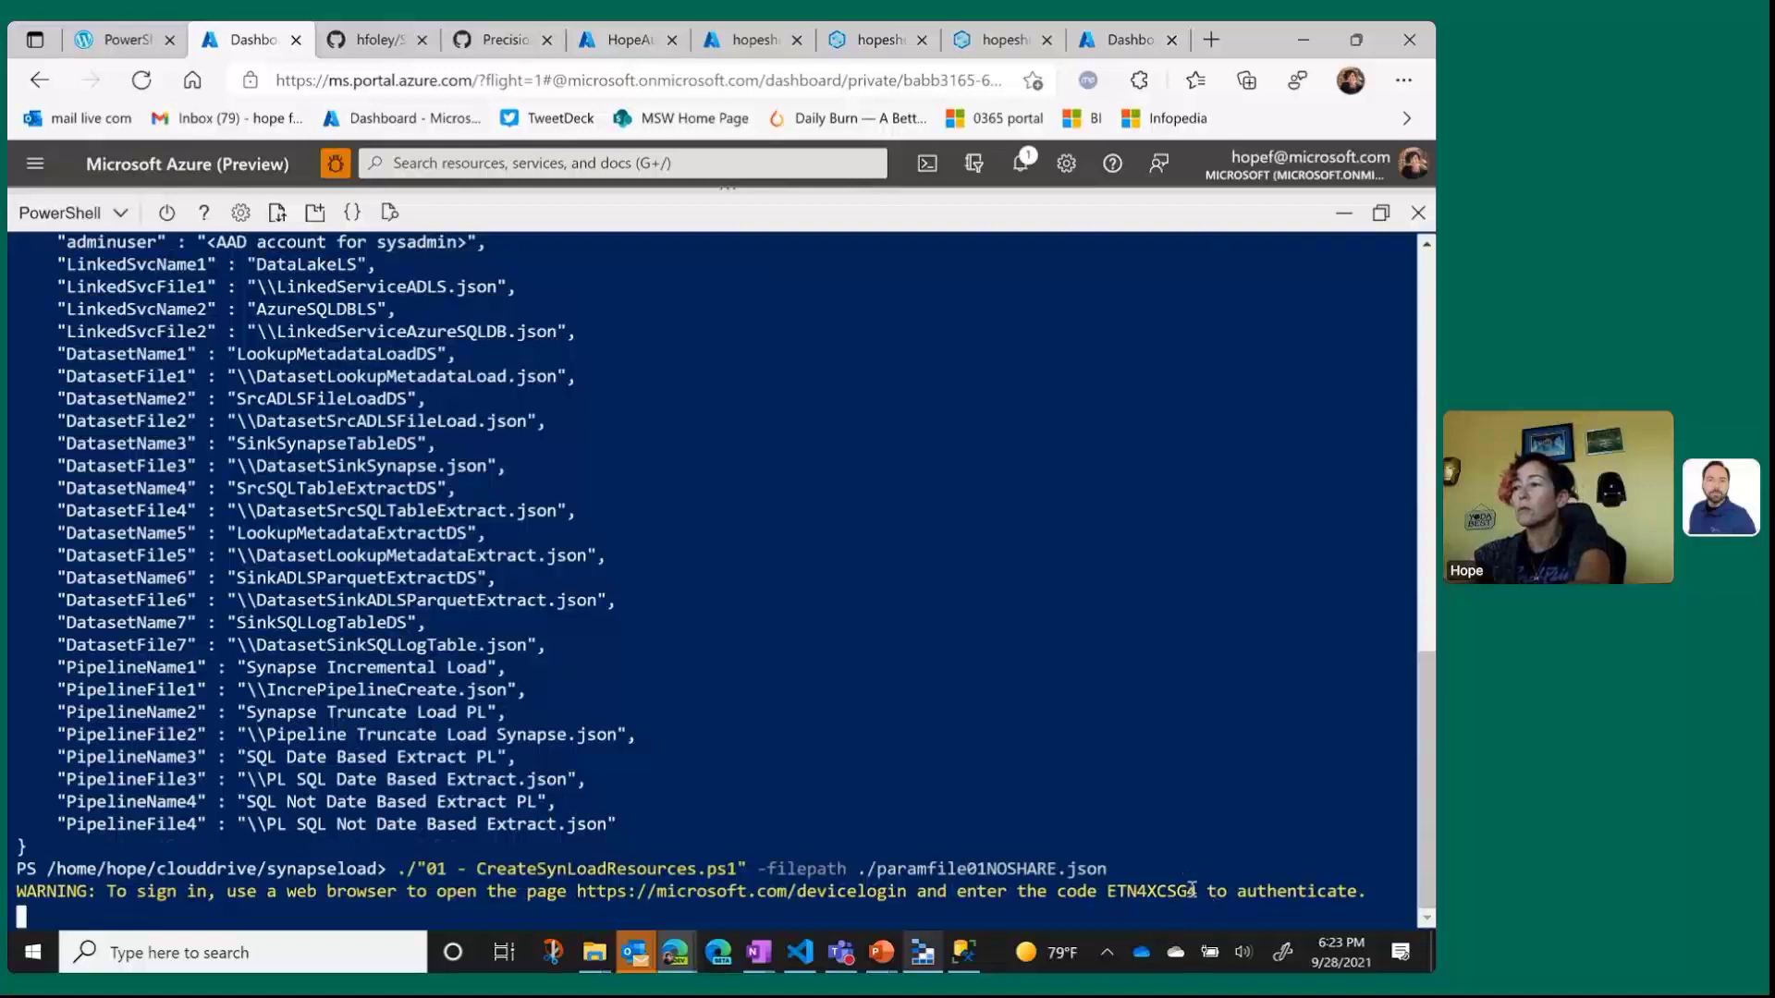
Open the microsoft.com/devicelogin page and submit the verification code copied from the terminal's sign-in warning.
left_click_drag(1206, 891, 1107, 892)
left_click(1102, 891)
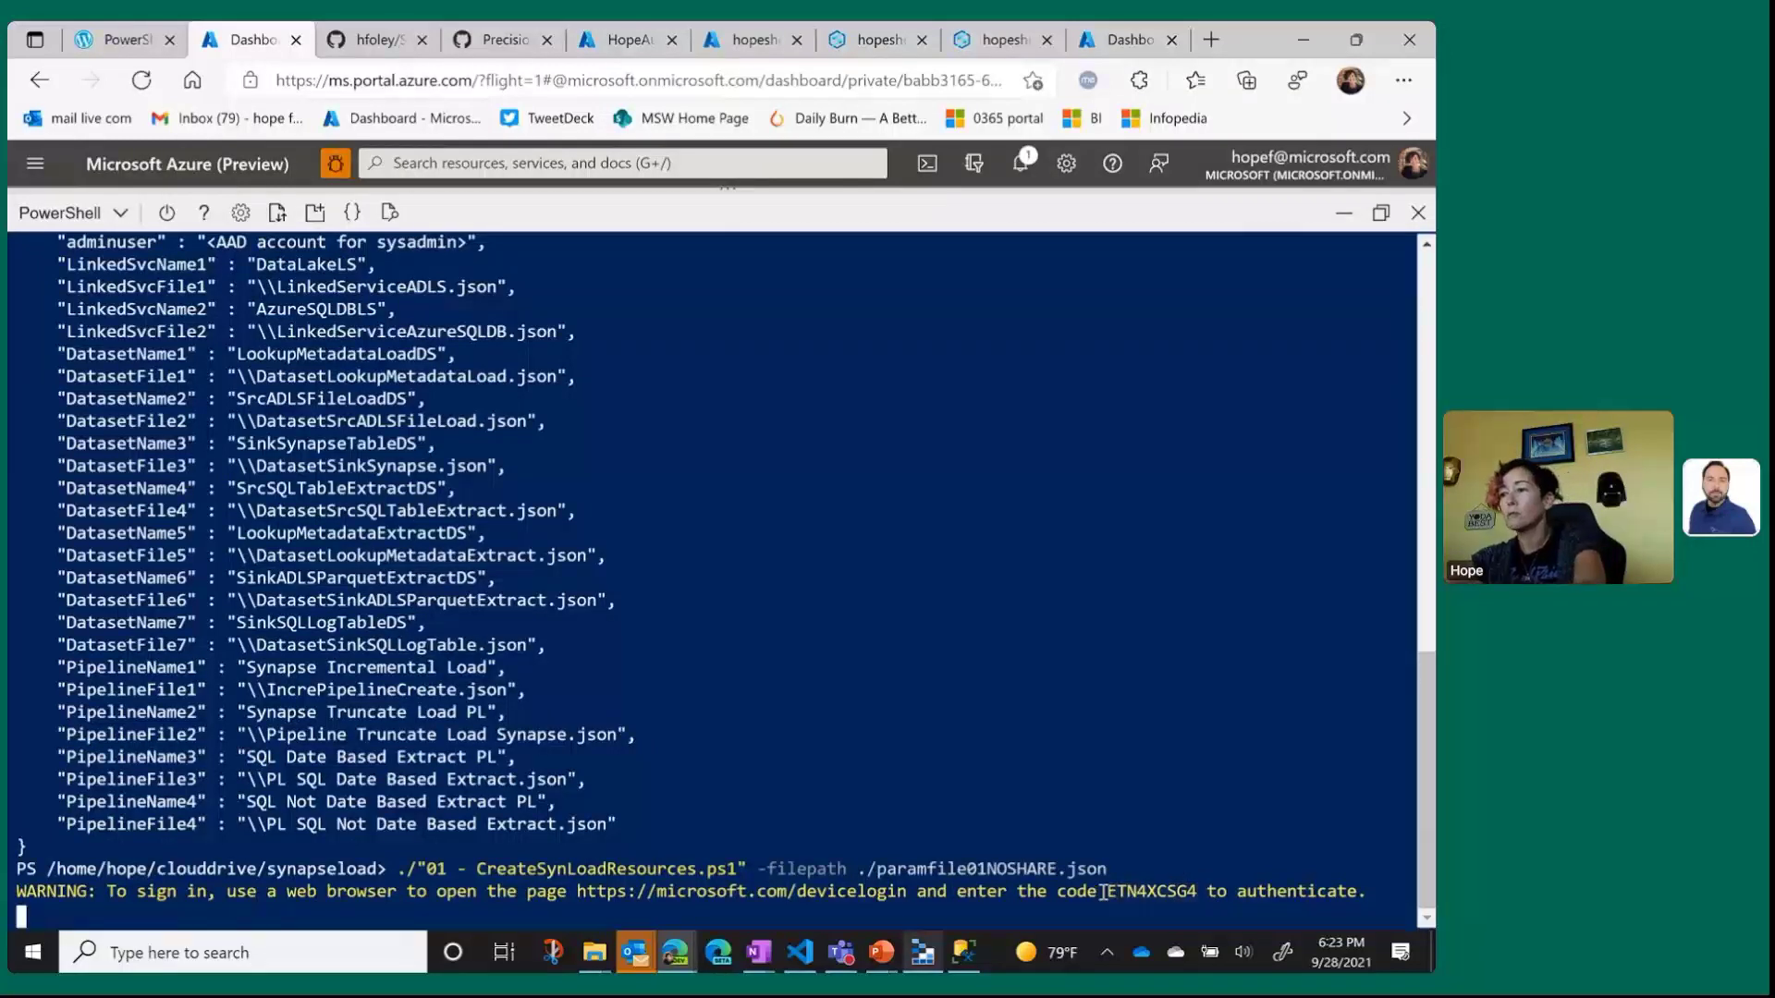
left_click_drag(1102, 891, 1202, 889)
key("ctrl+c")
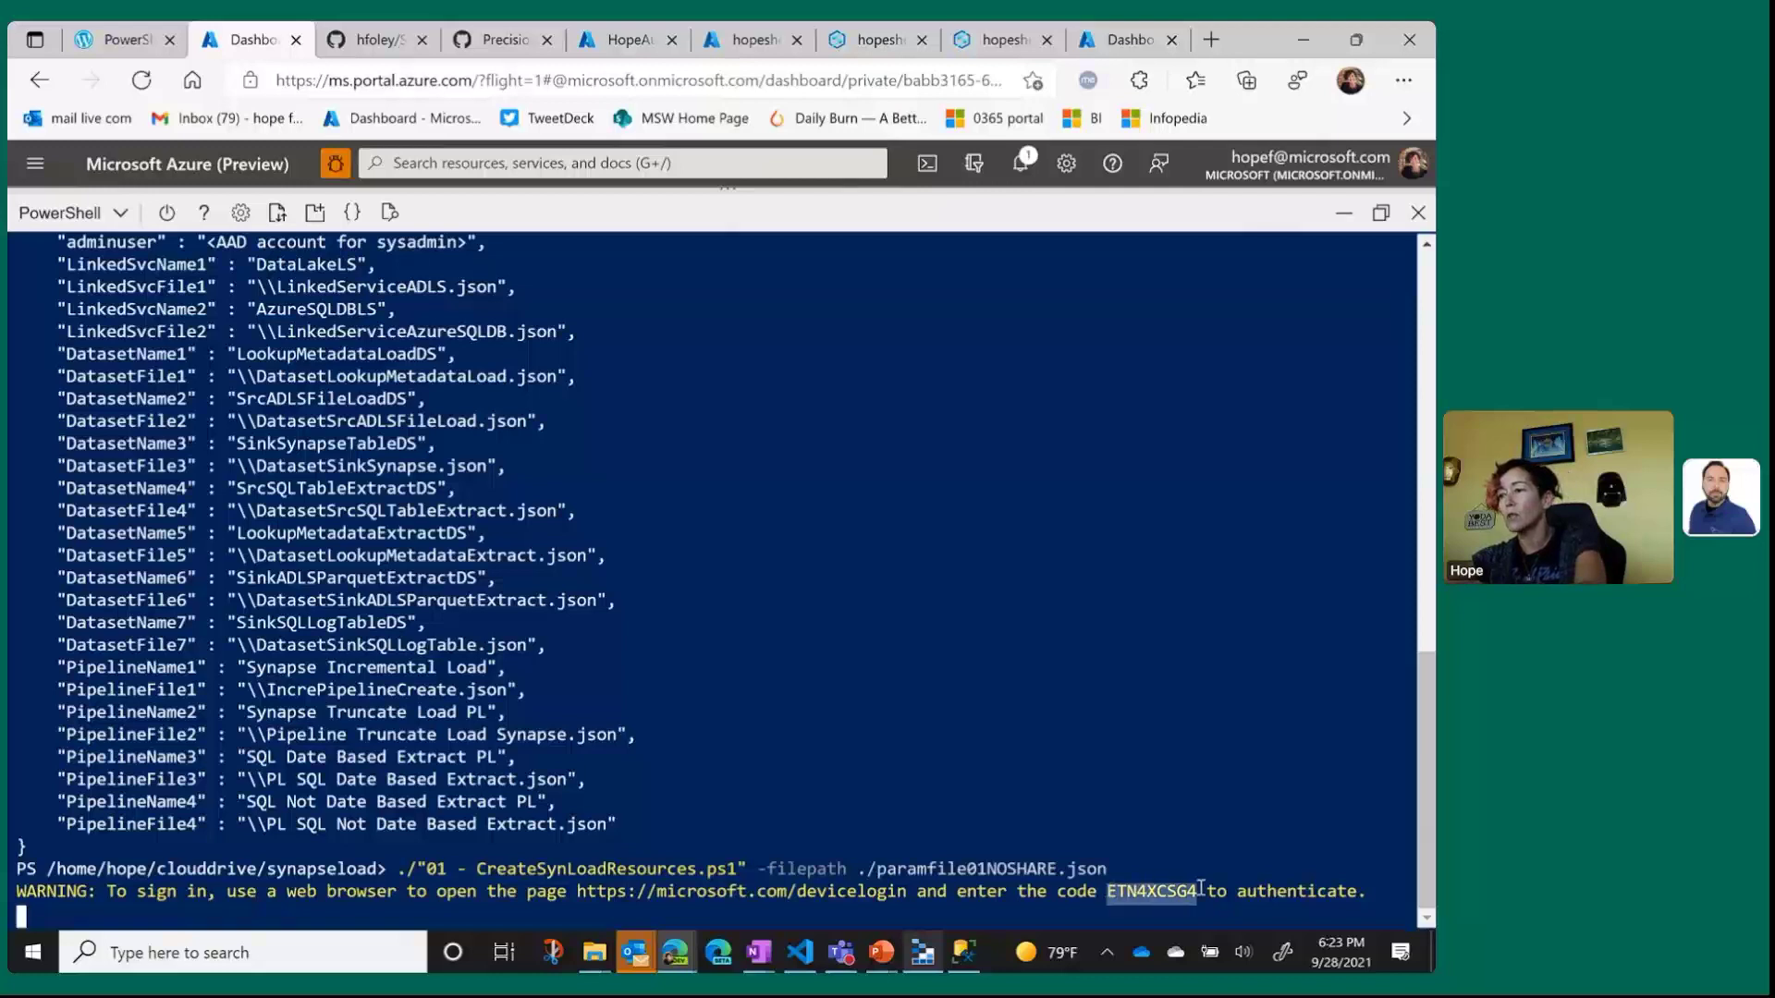
left_click(1201, 887)
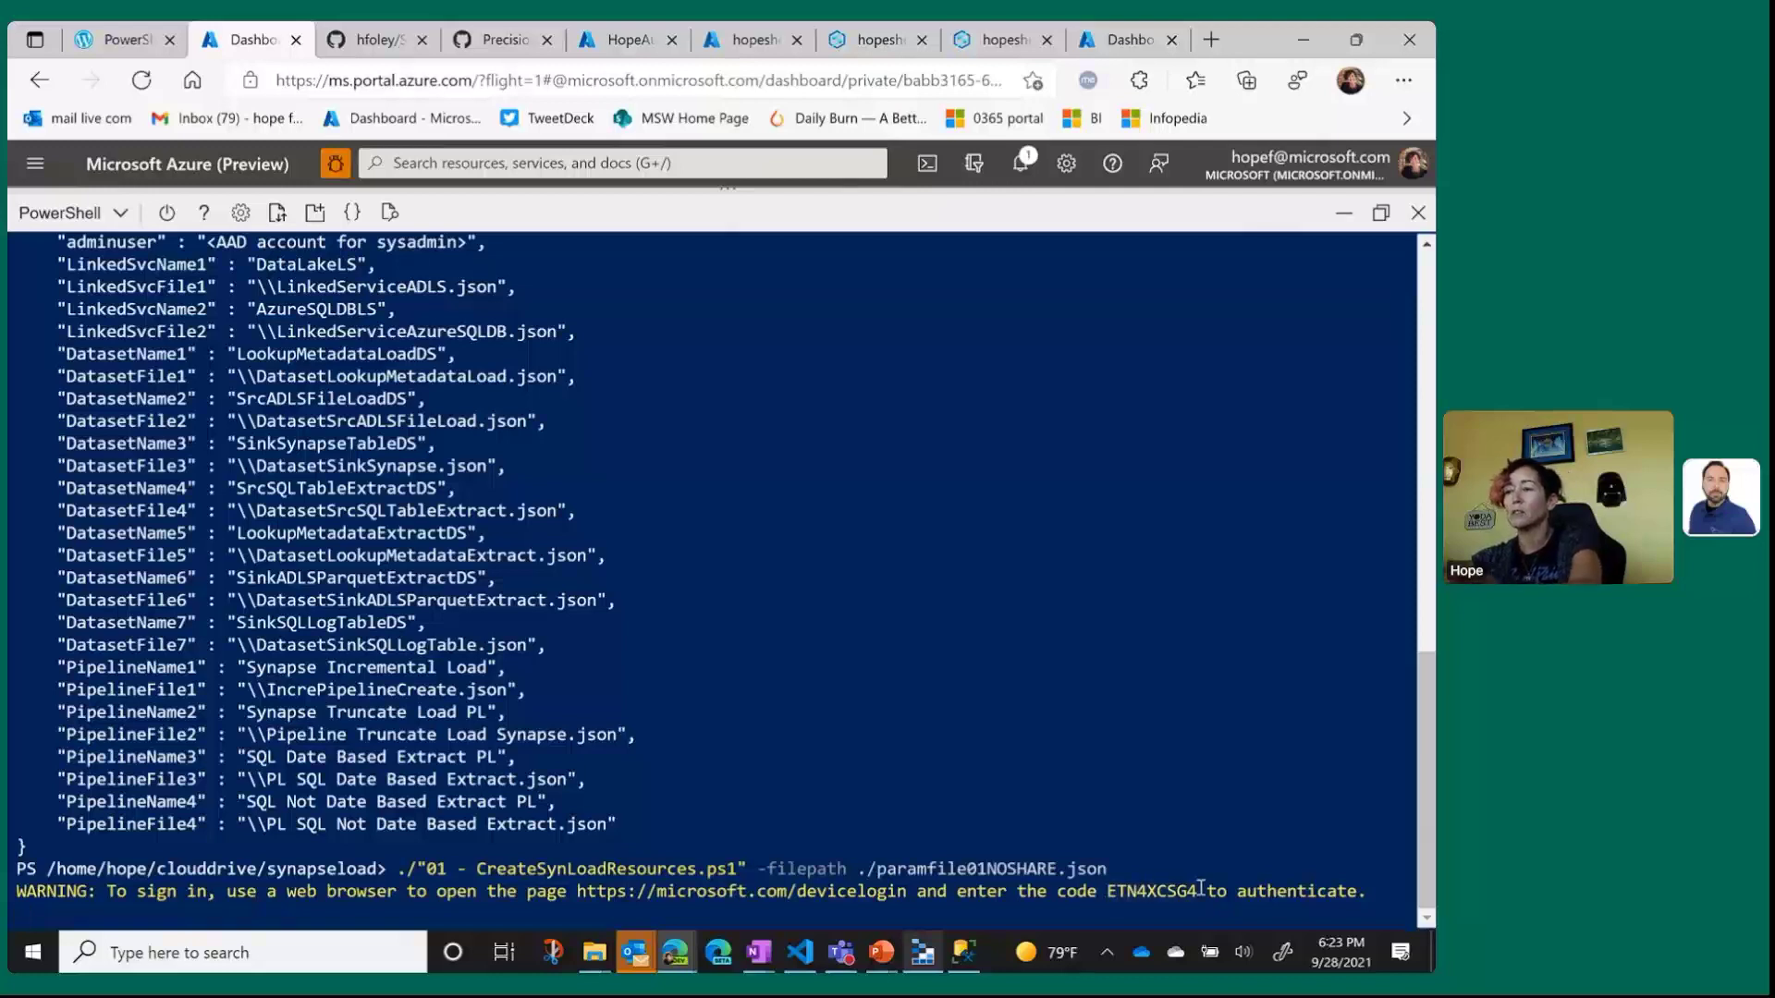
left_click(855, 893)
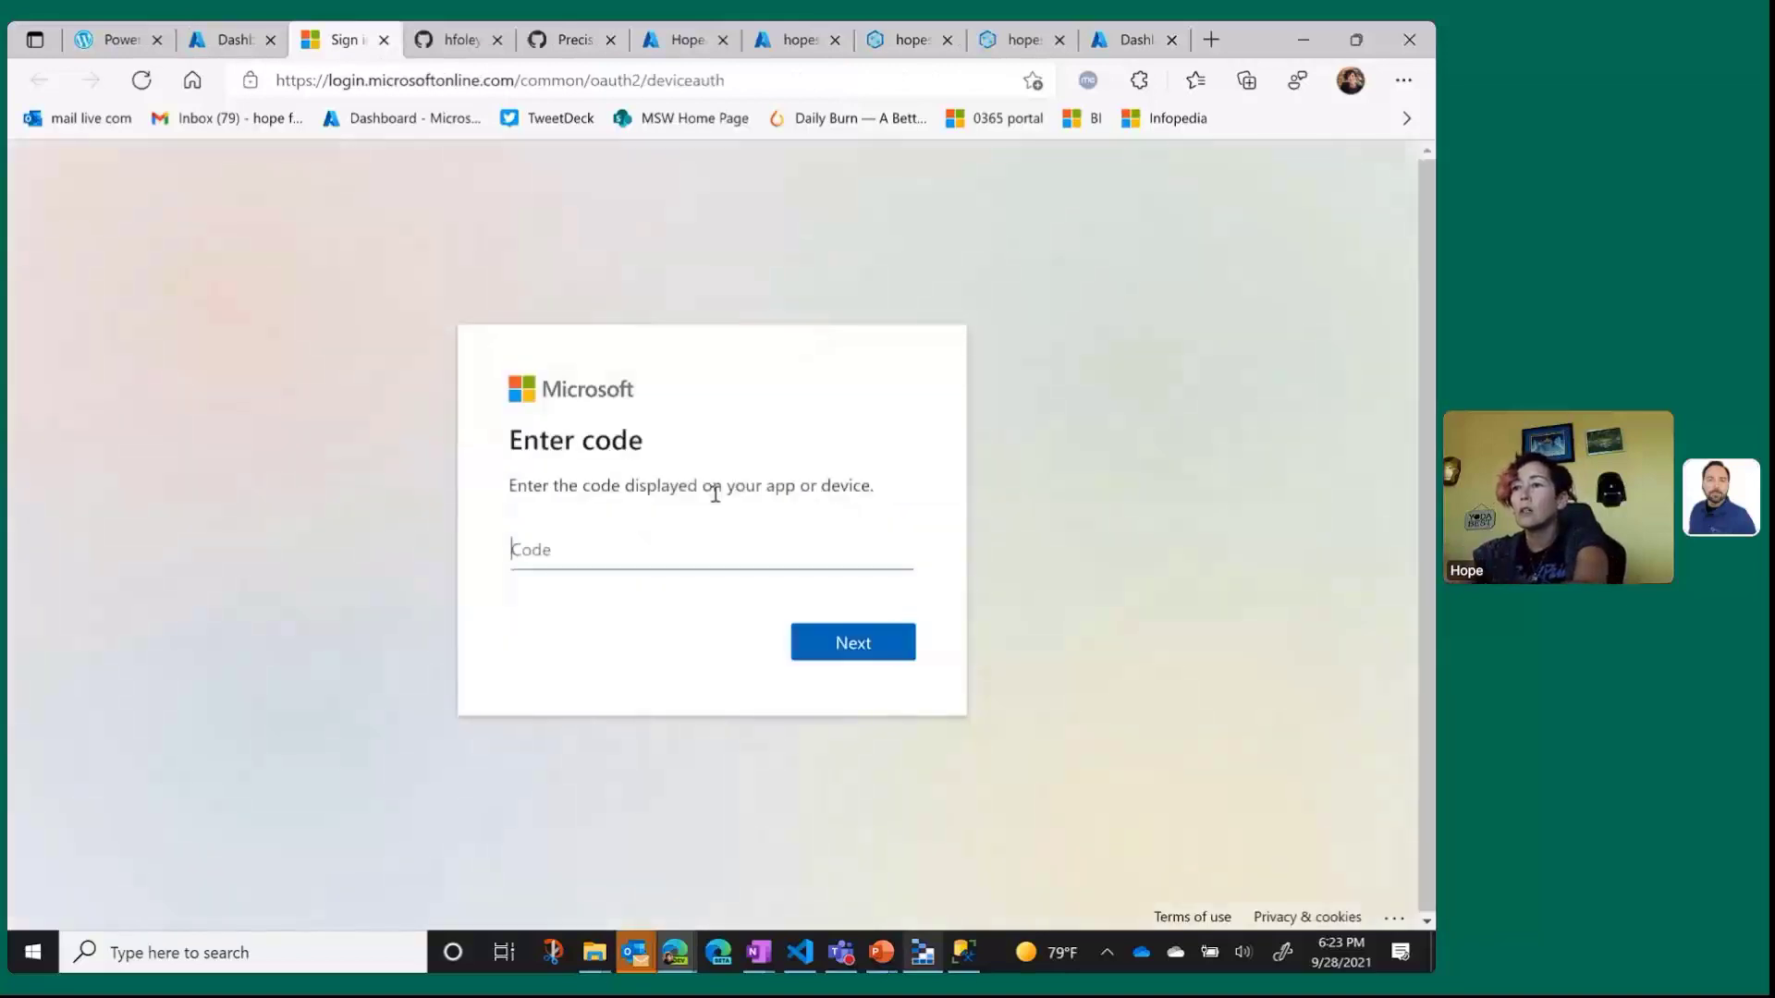
key("ctrl+v")
left_click(864, 641)
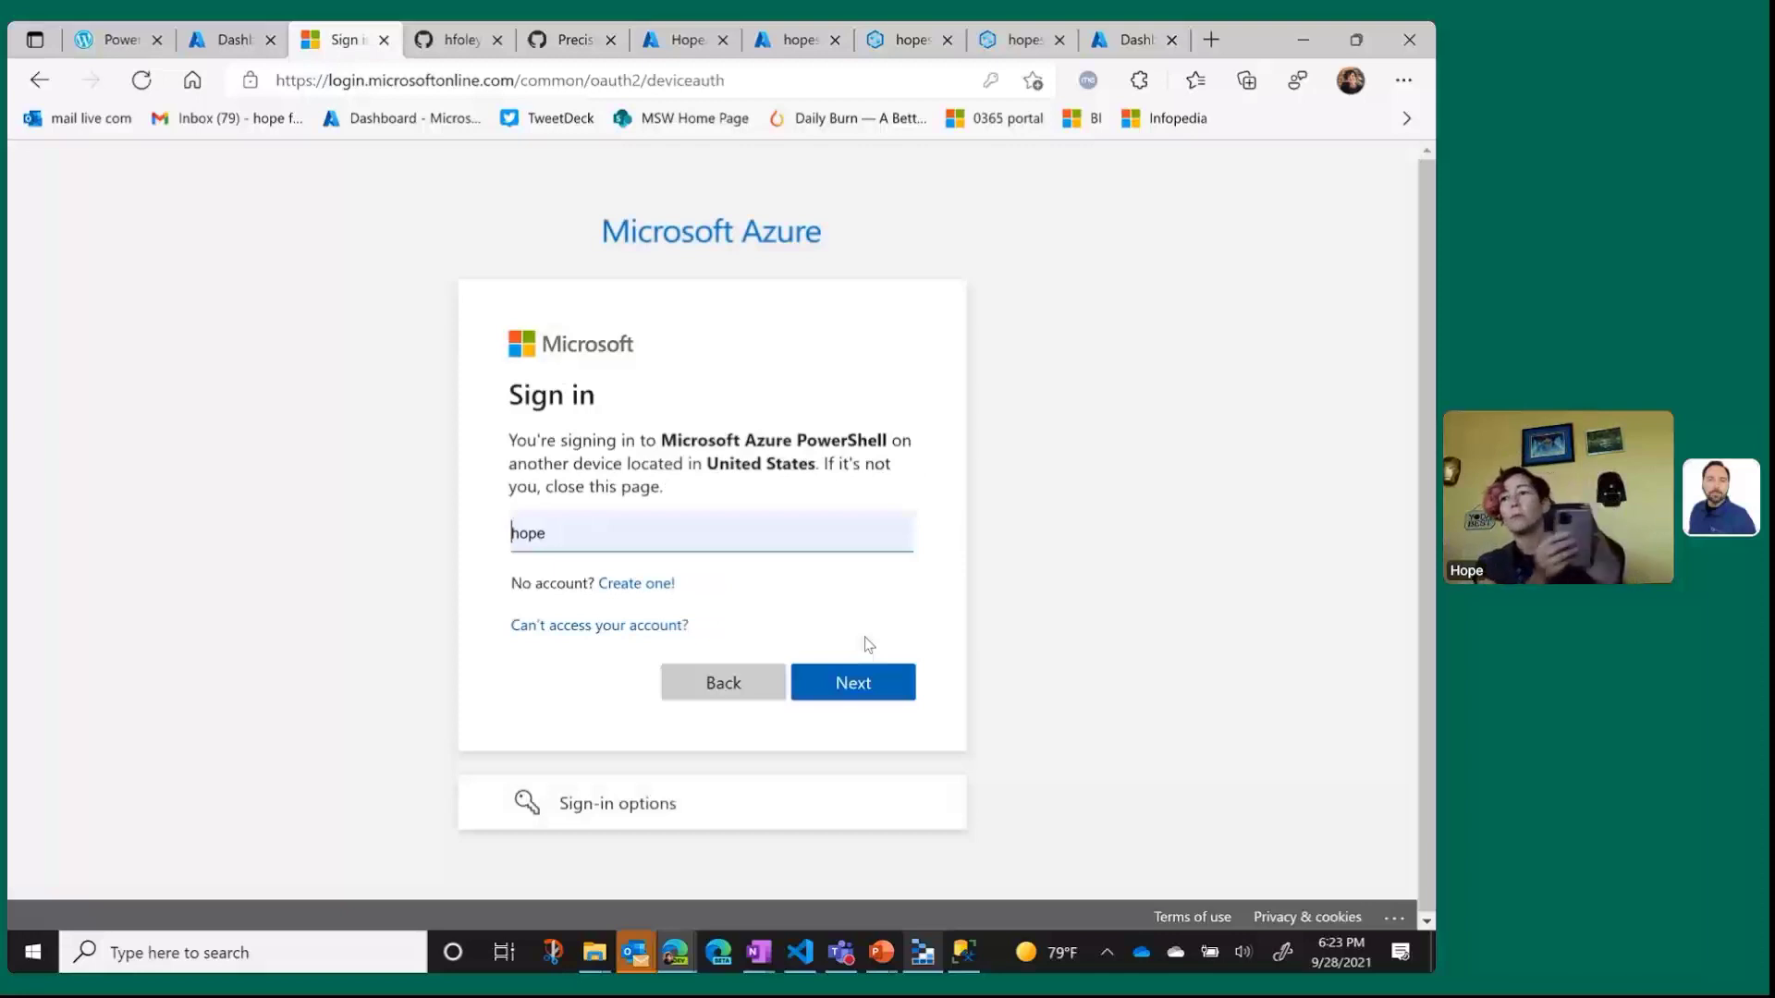
Sign in to Microsoft Azure PowerShell with the account's e-mail address, confirm the sign-in, and close the sign-in page.
left_click(813, 527)
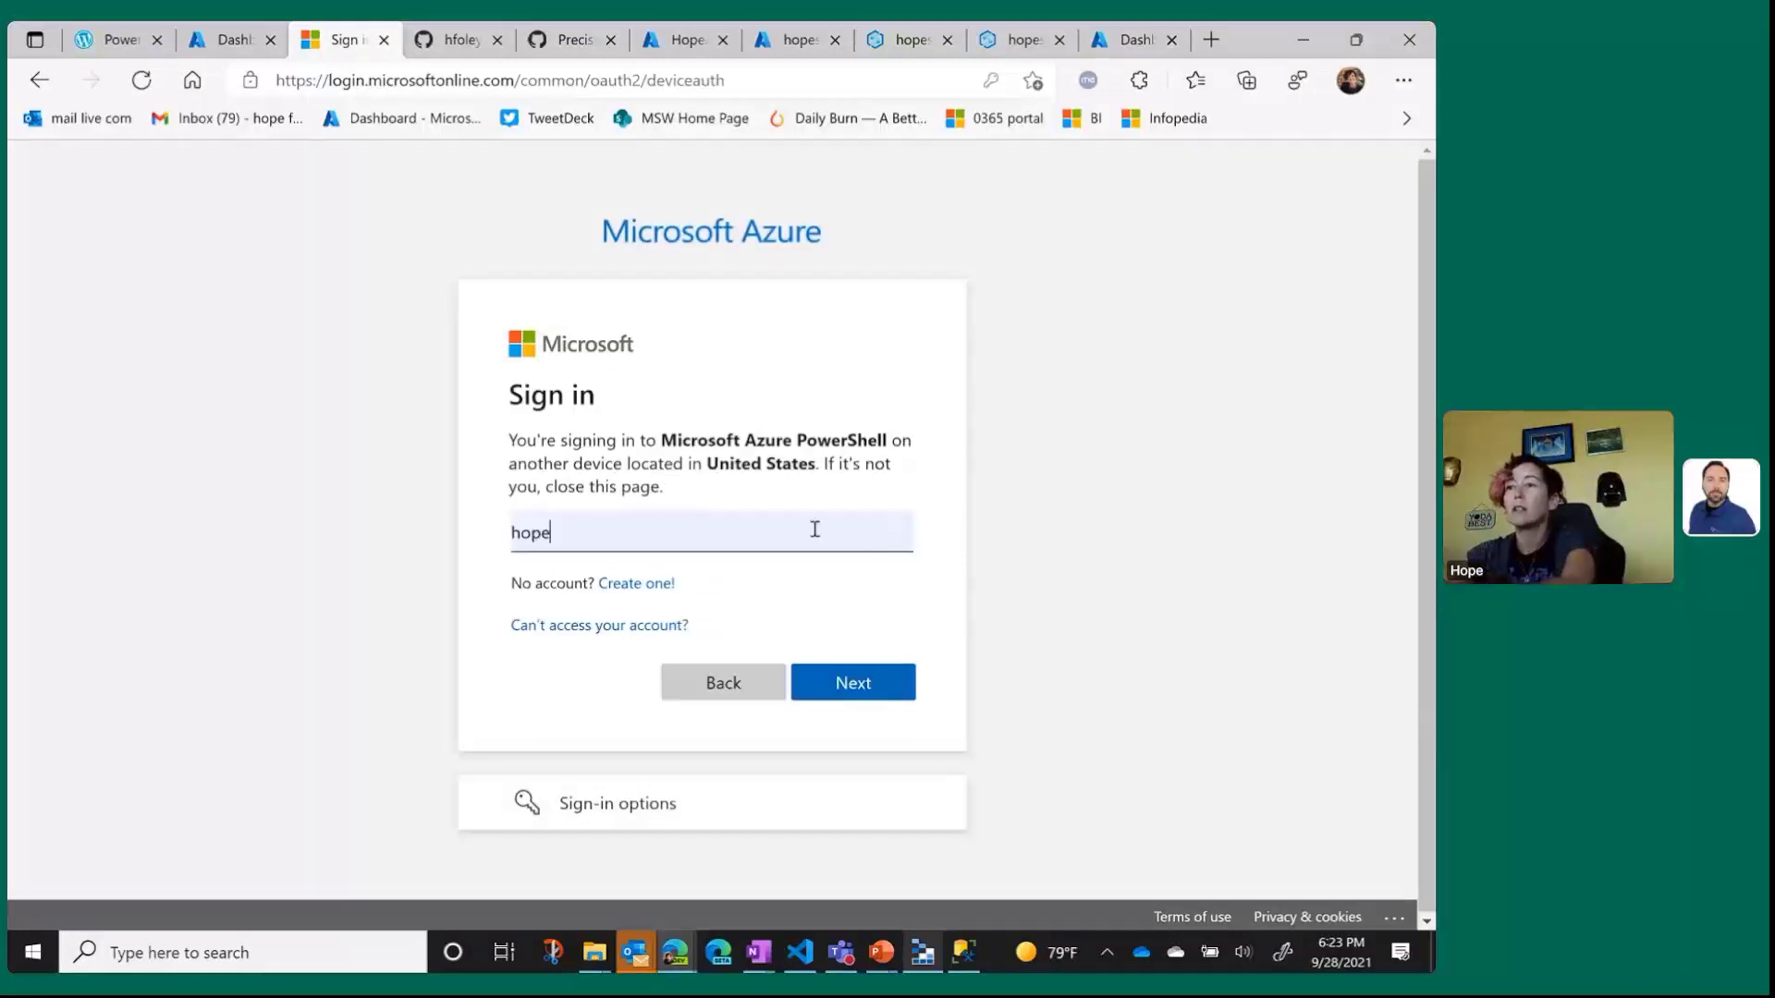
type("f")
left_click(753, 618)
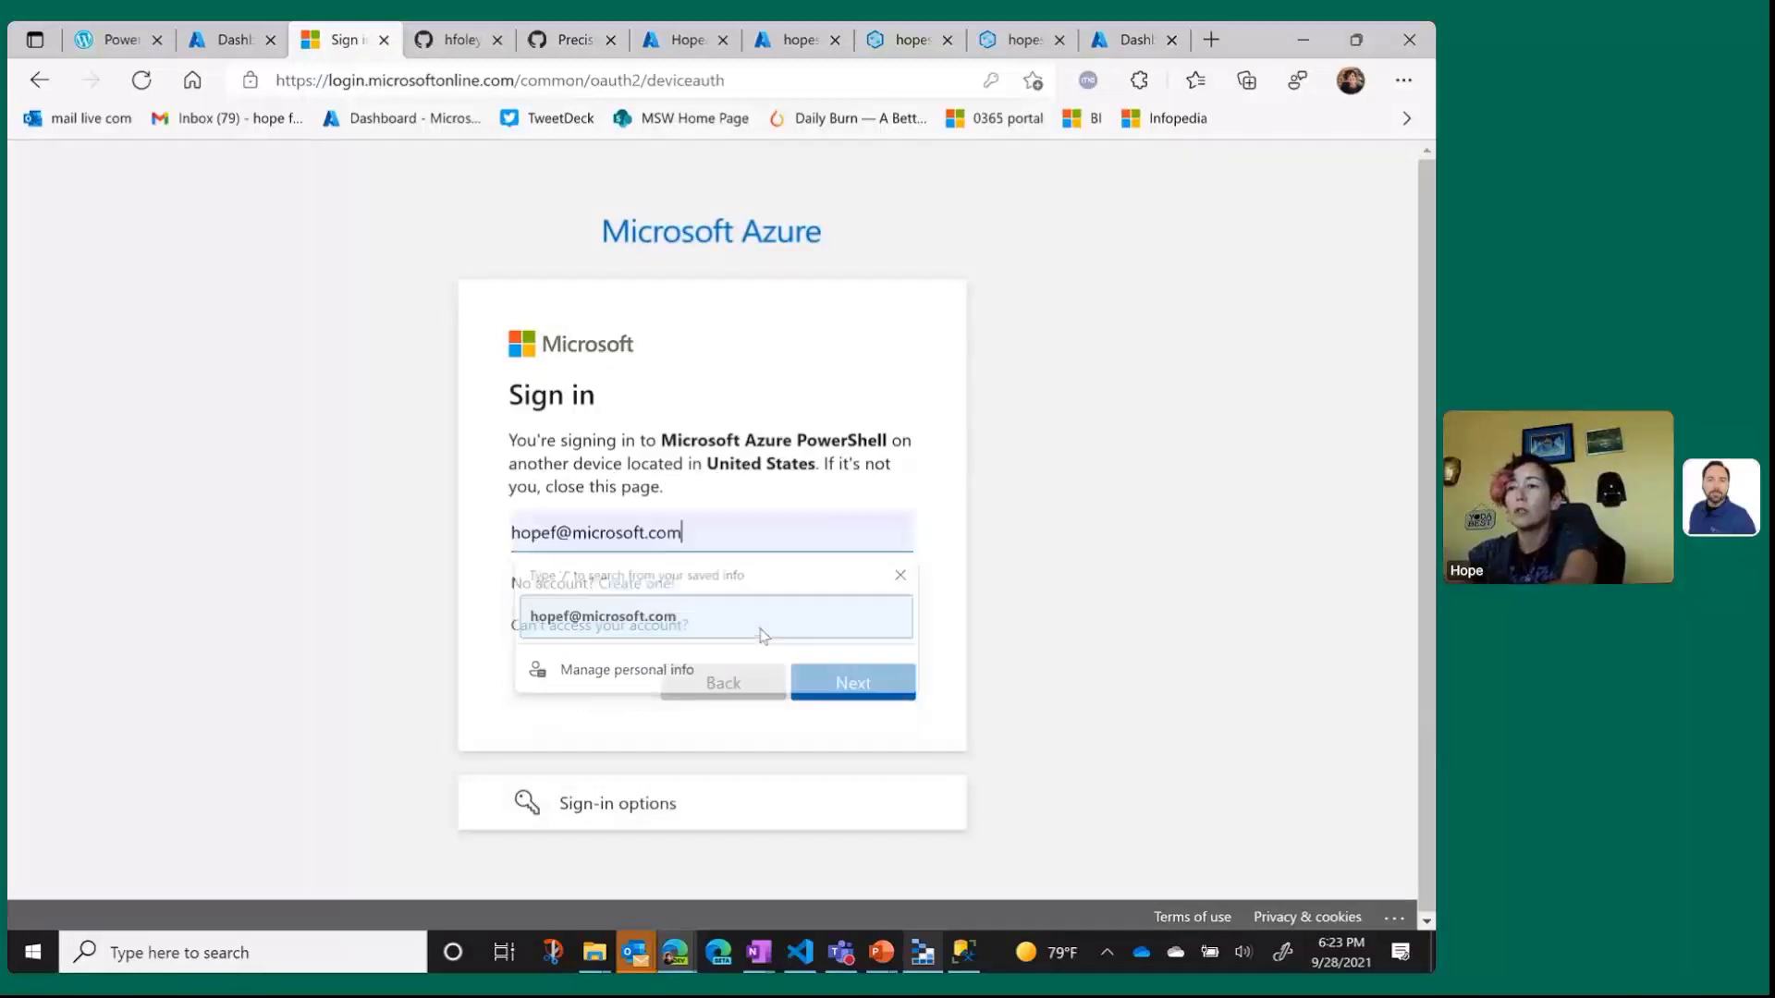
left_click(851, 684)
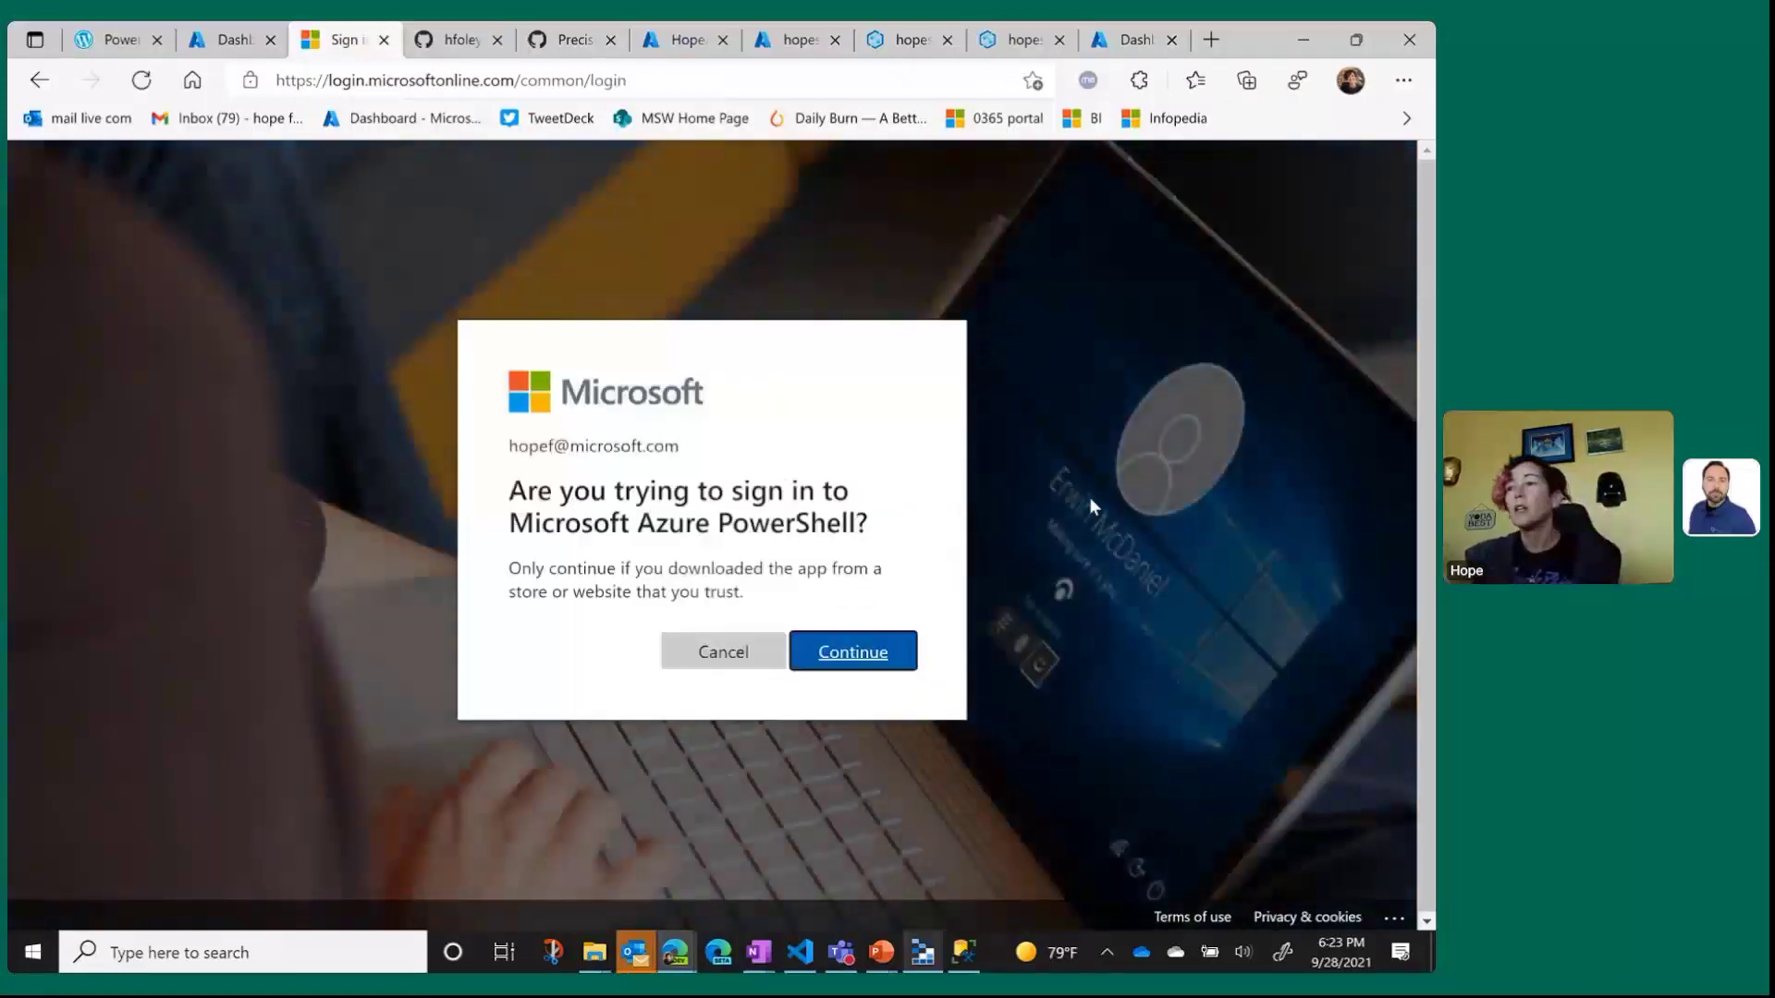
left_click(883, 659)
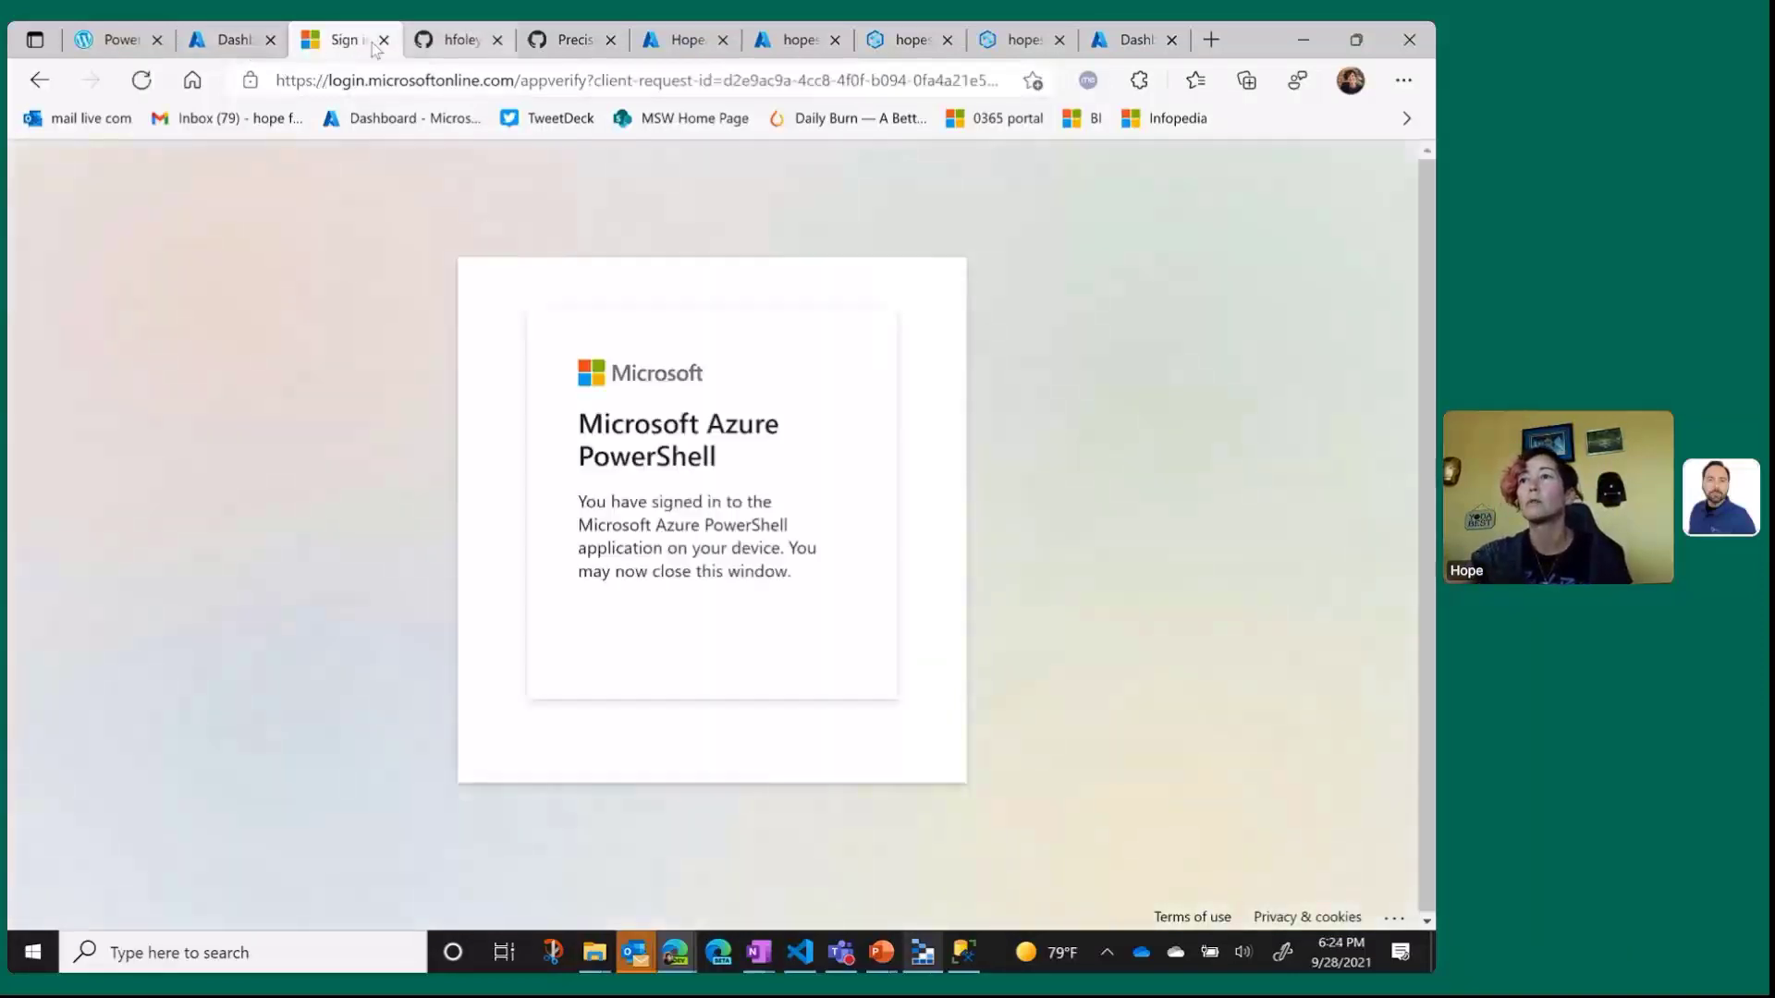
left_click(384, 39)
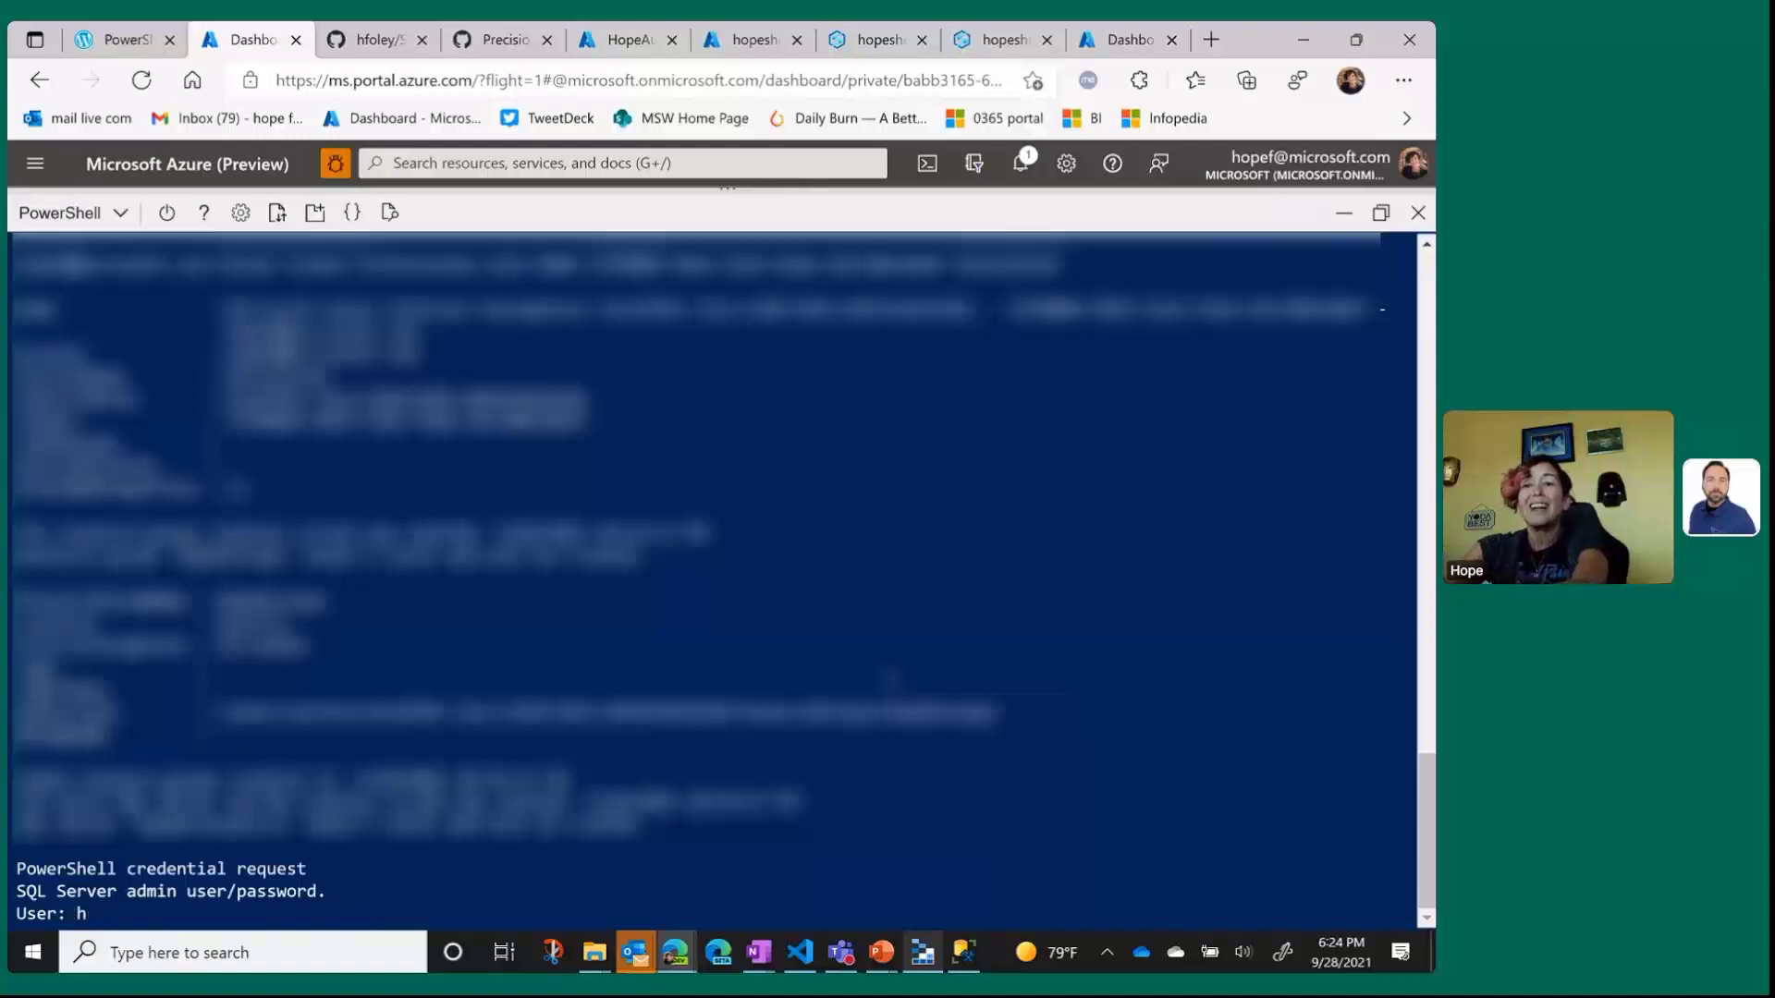
Supply the SQL Server admin user name and password at the script's PowerShell credential request.
type("opef")
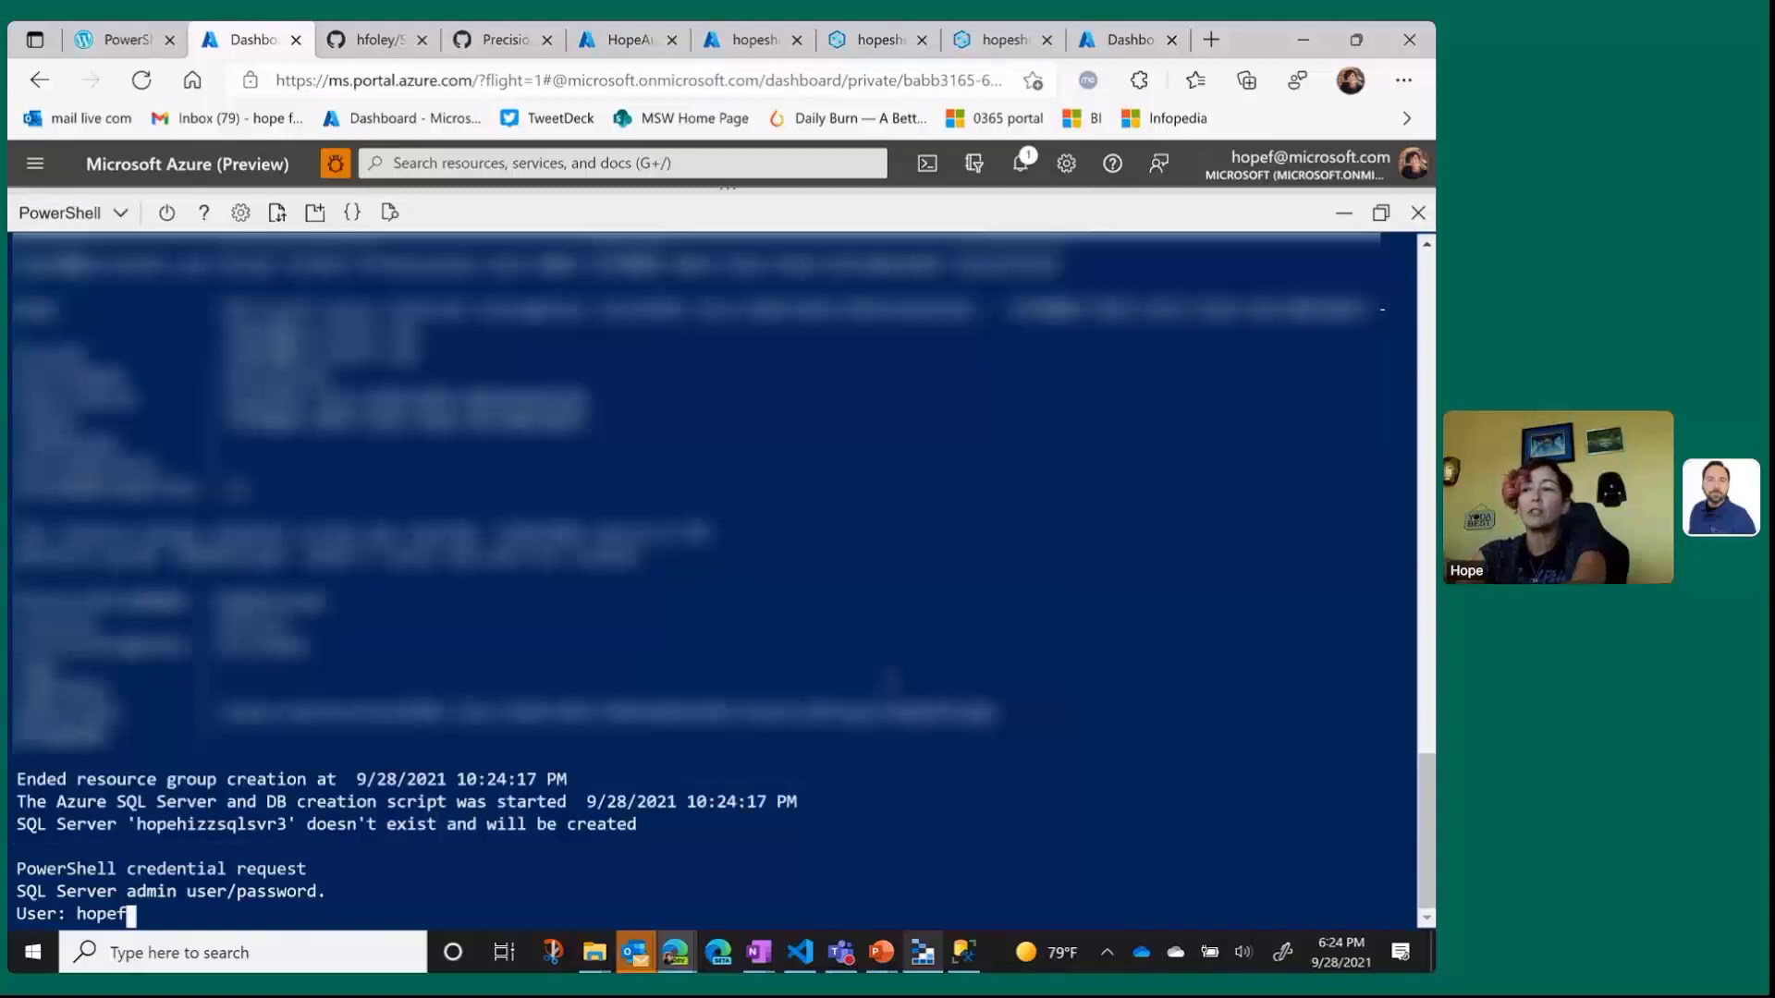
key("Return")
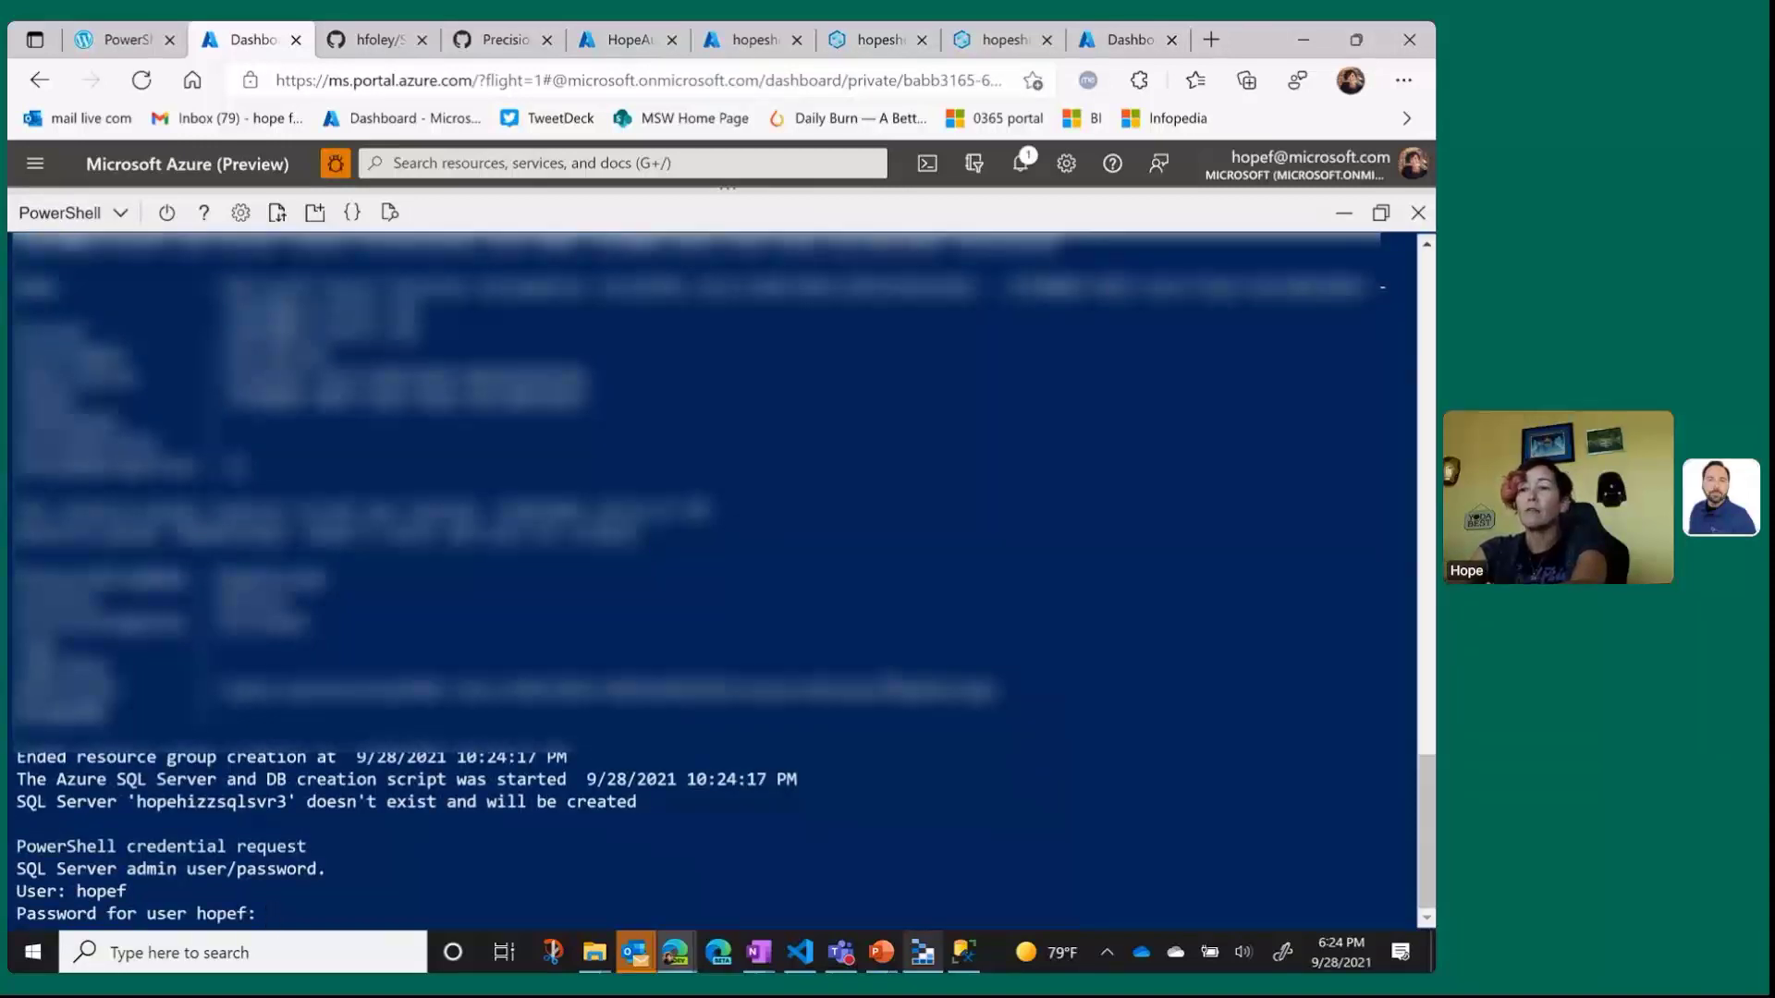
type("*******")
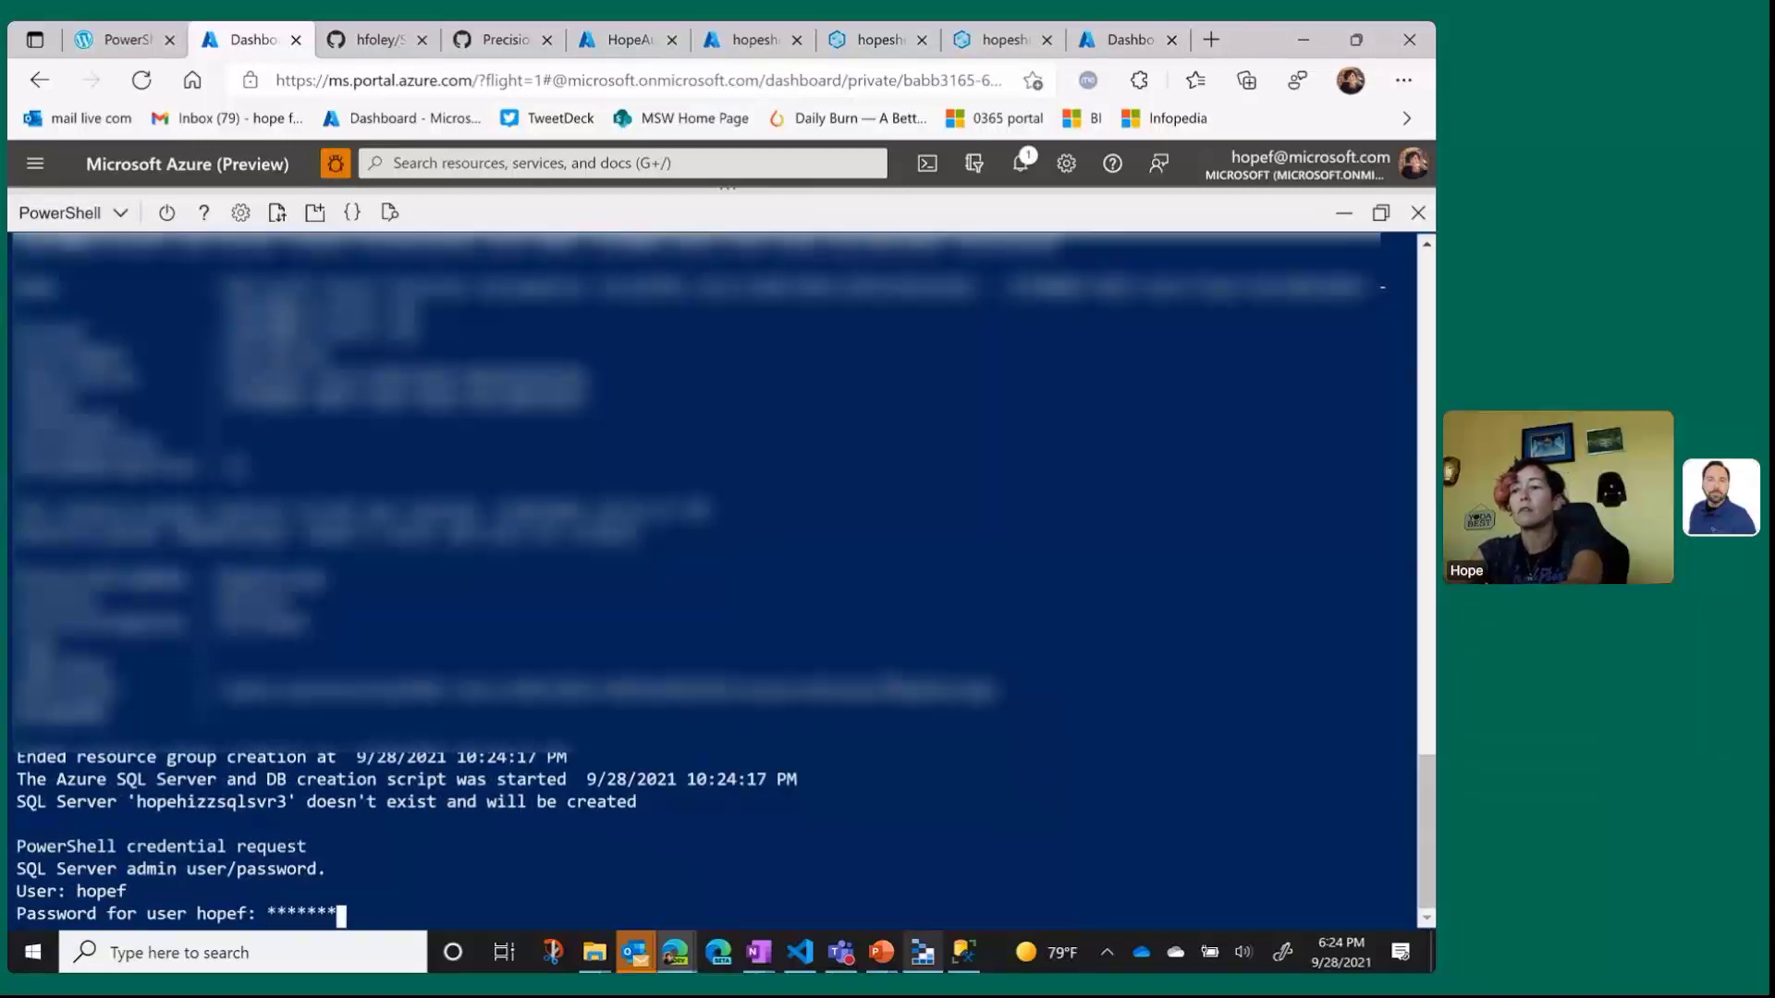
type("*******")
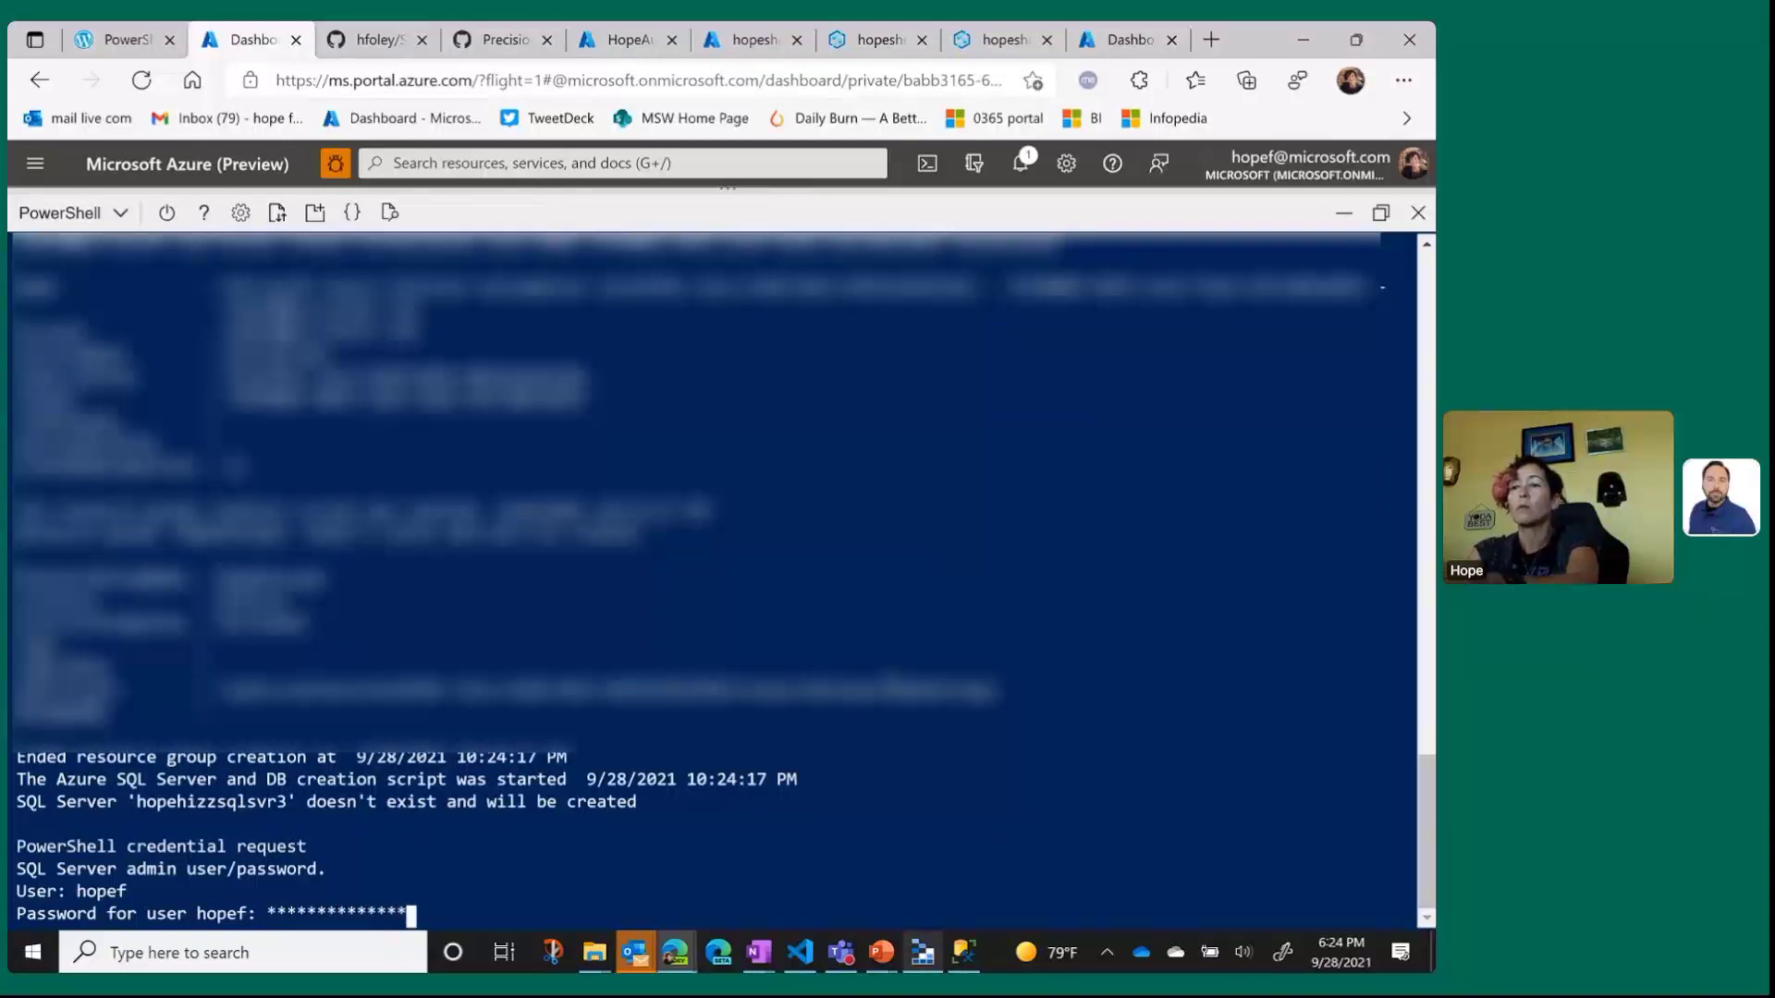
key("Return")
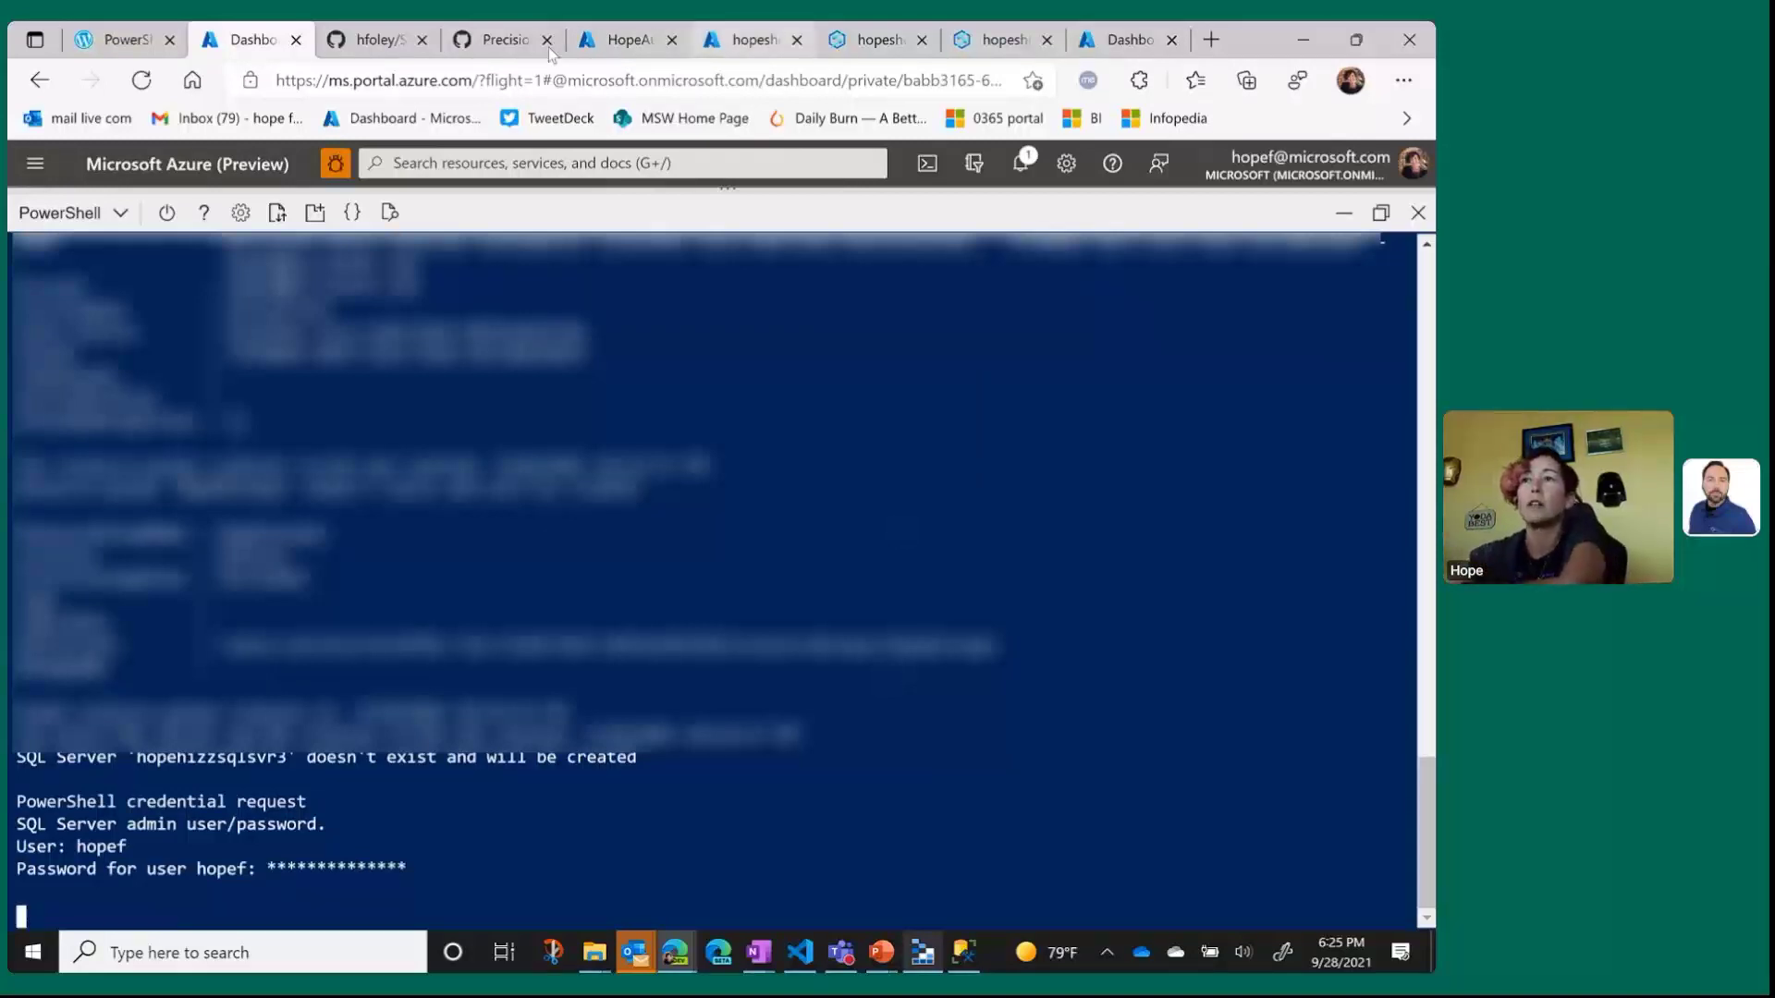
Review the resources listed in the HopeAutoShell3 resource group and check the running script's output in Cloud Shell.
mouse_move(602, 42)
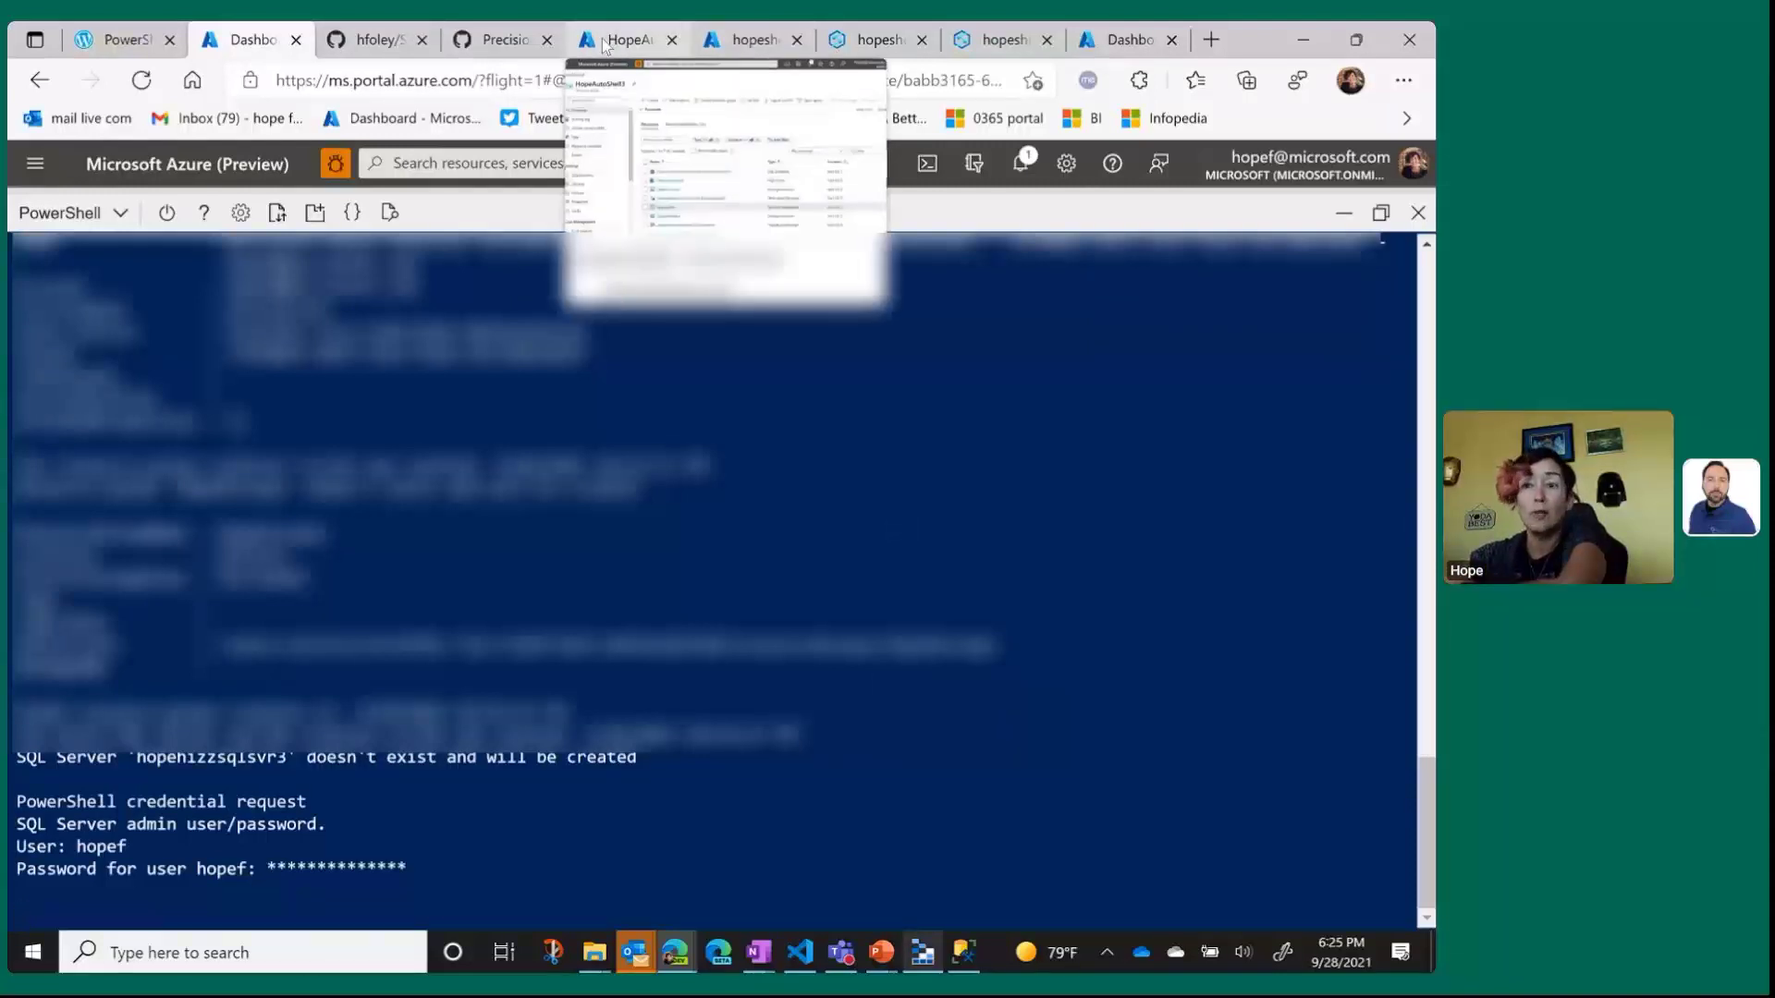
left_click(602, 39)
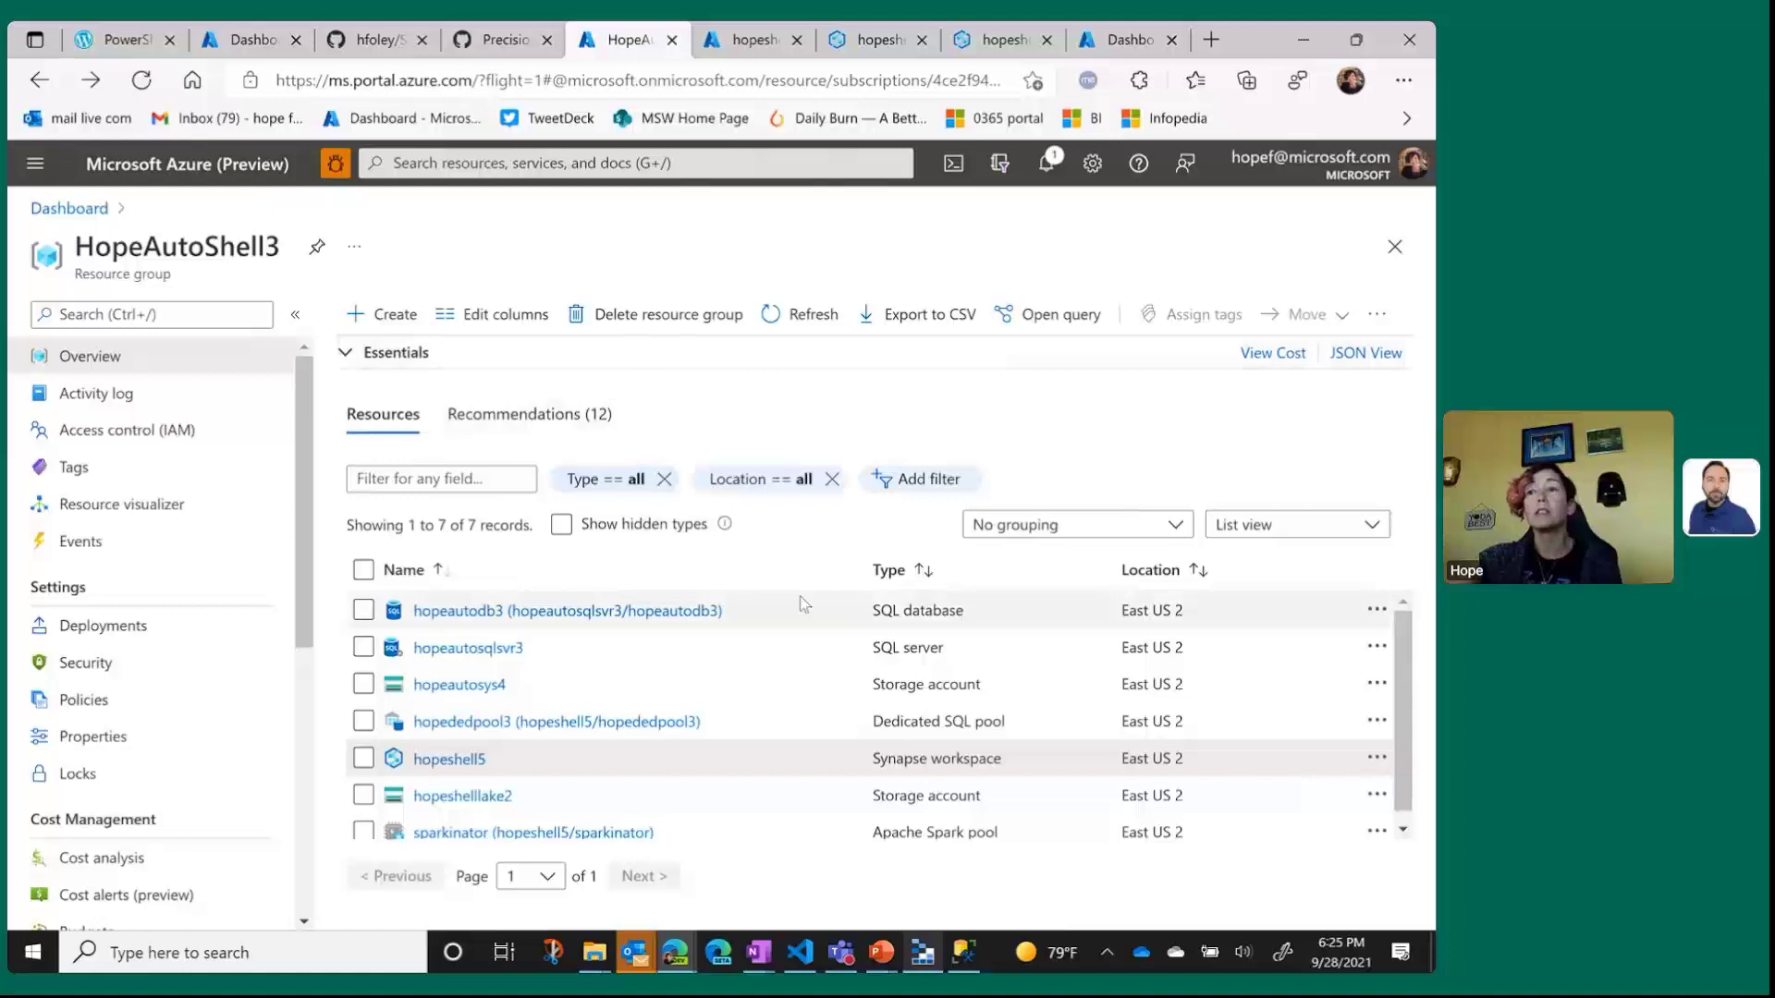
scroll(813, 720, "down", 1)
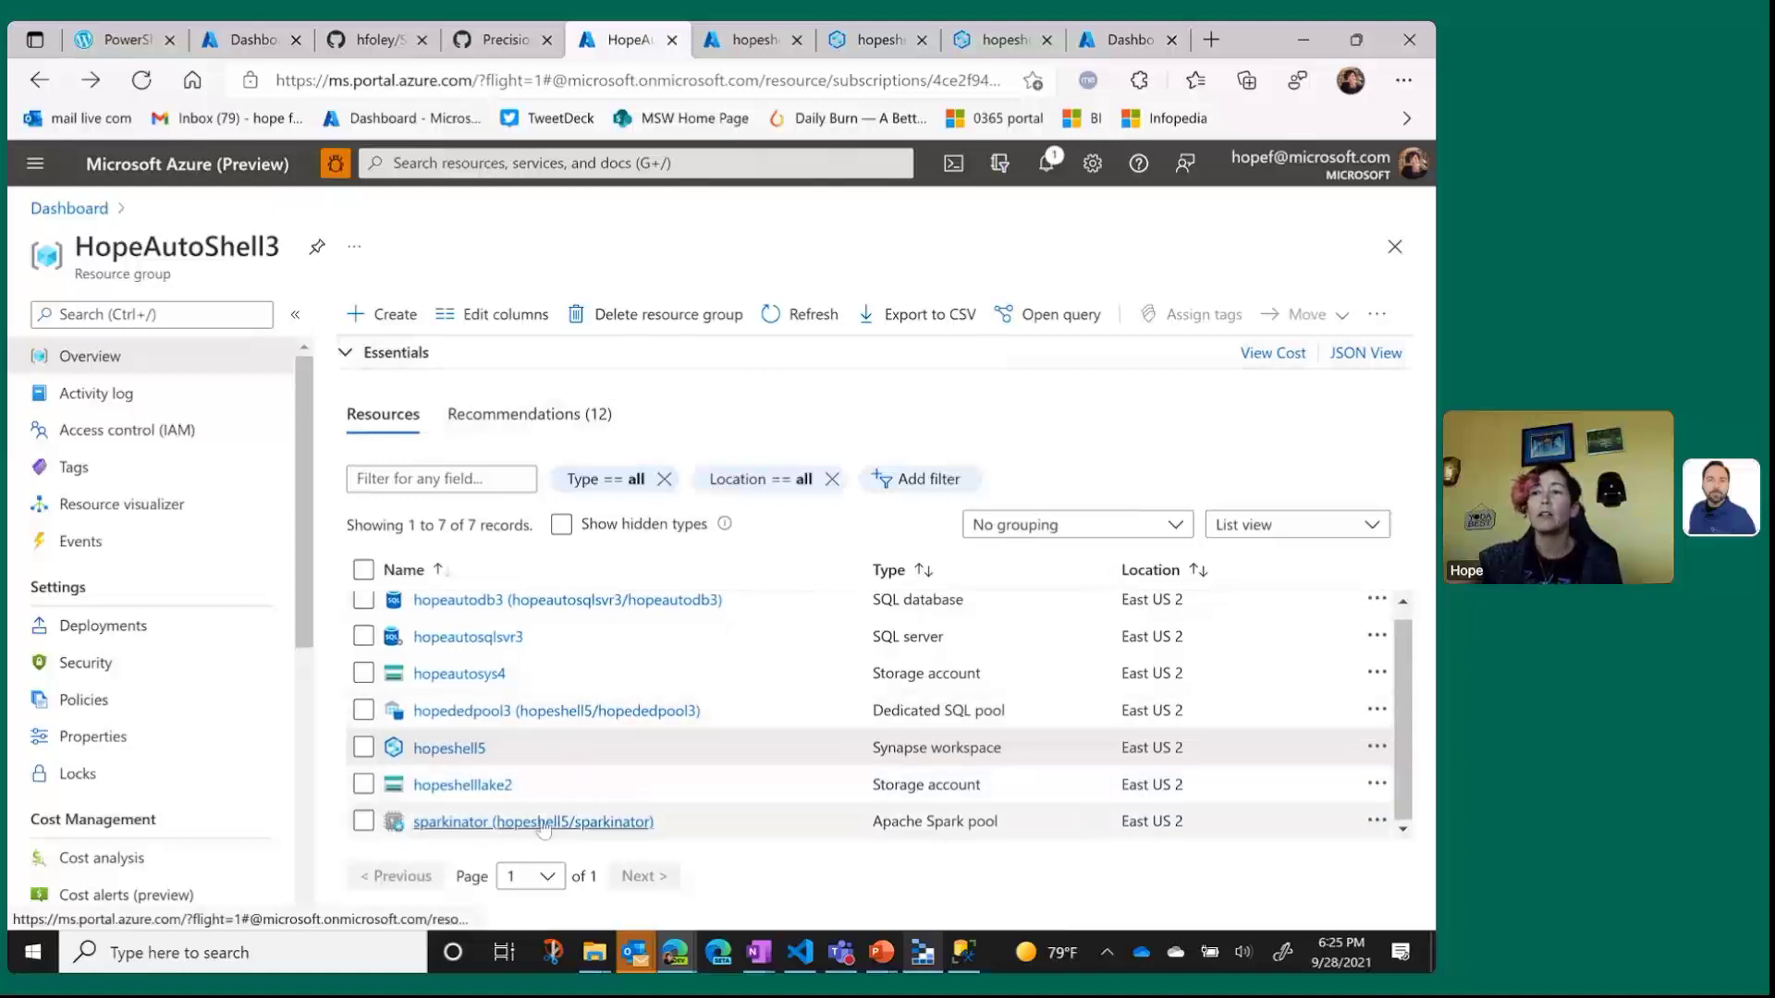
mouse_move(485, 826)
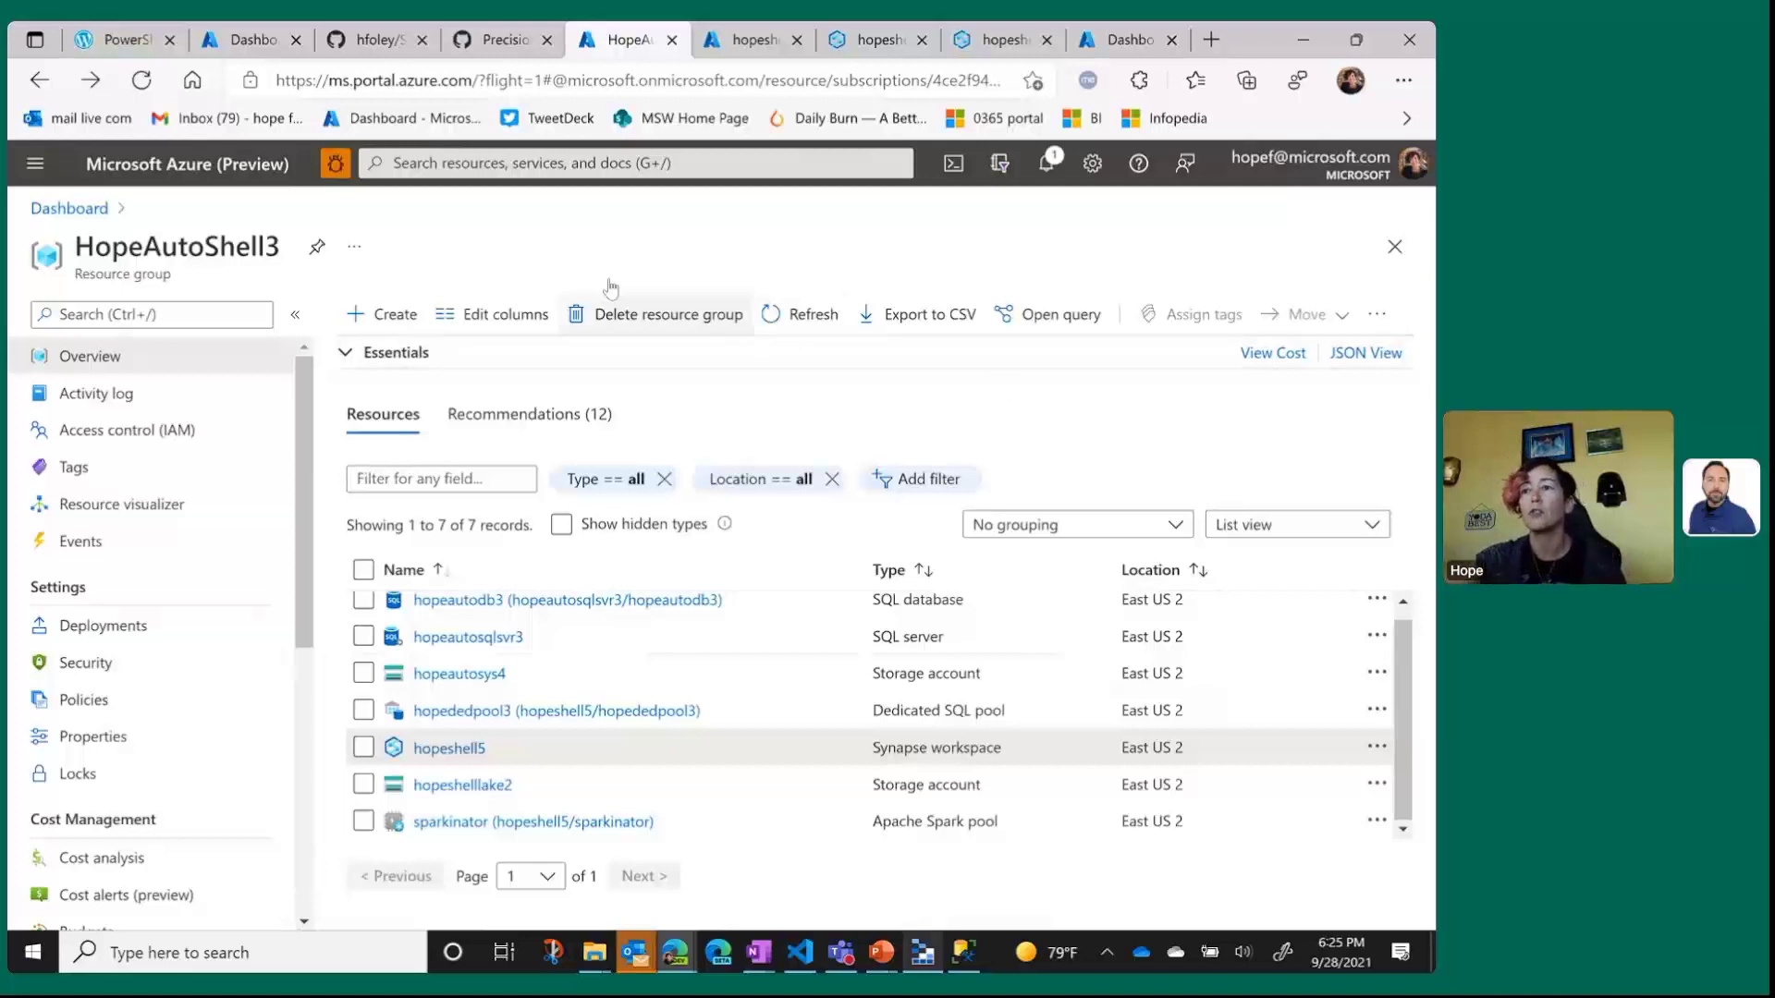
scroll(724, 758, "up", 1)
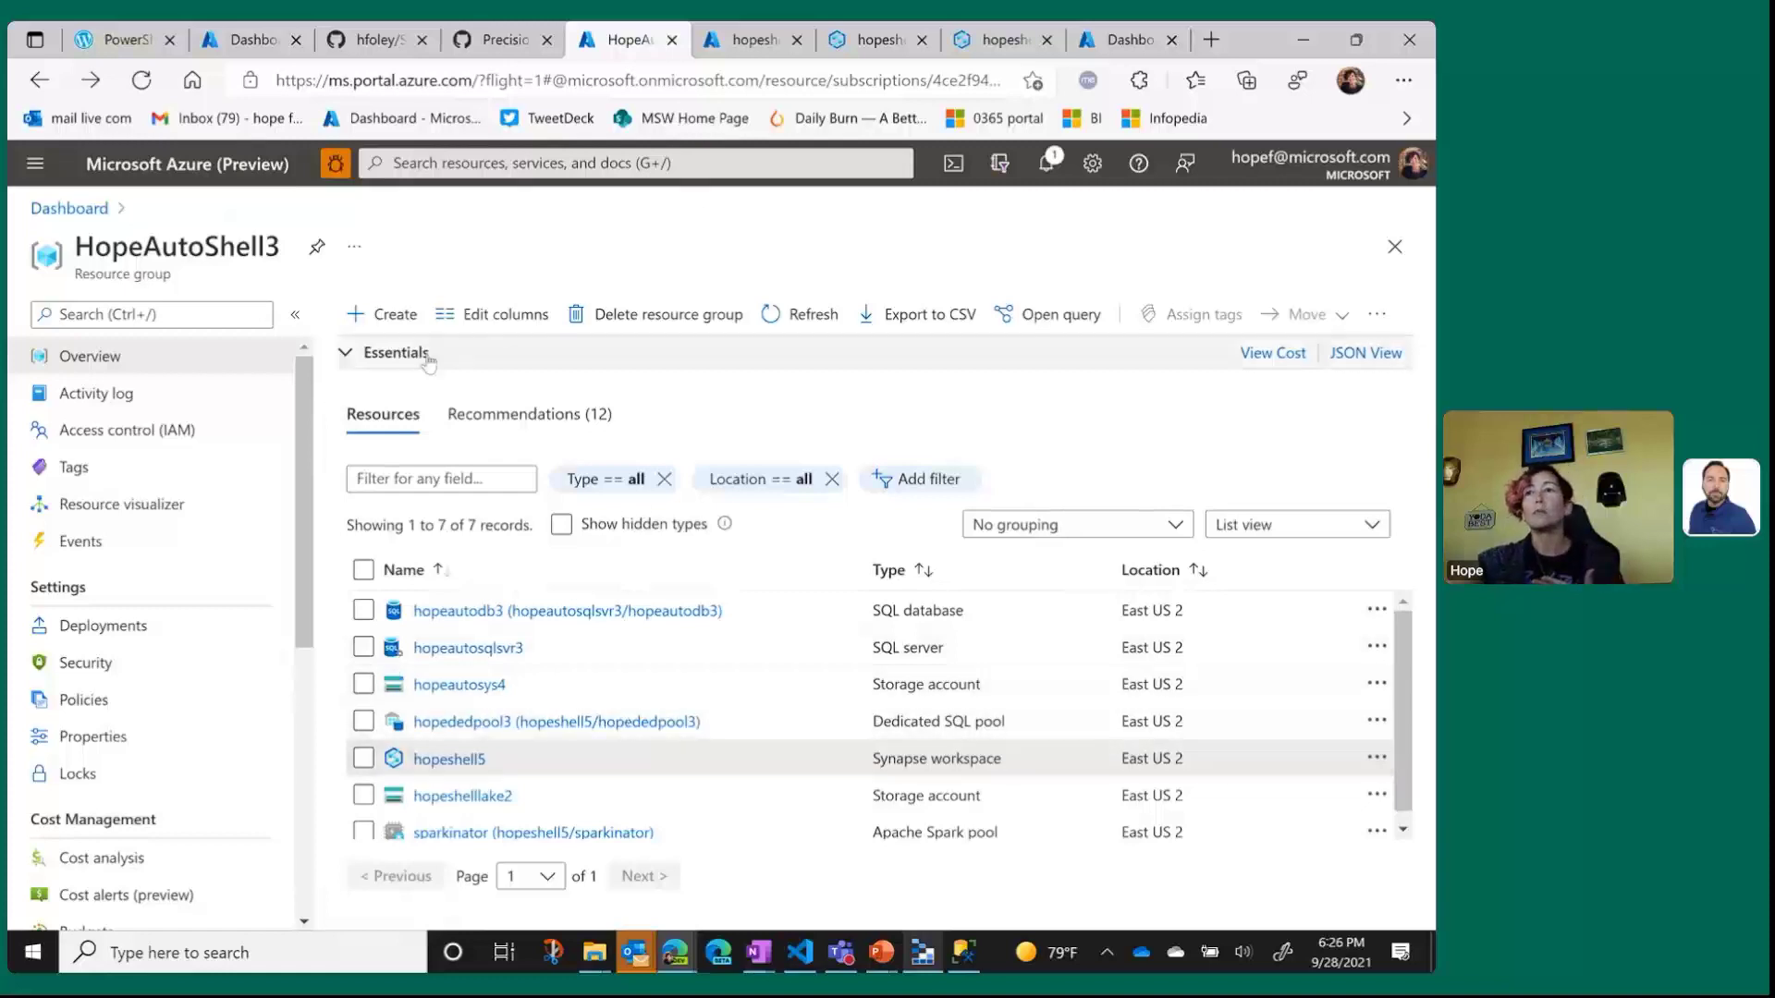
left_click(249, 40)
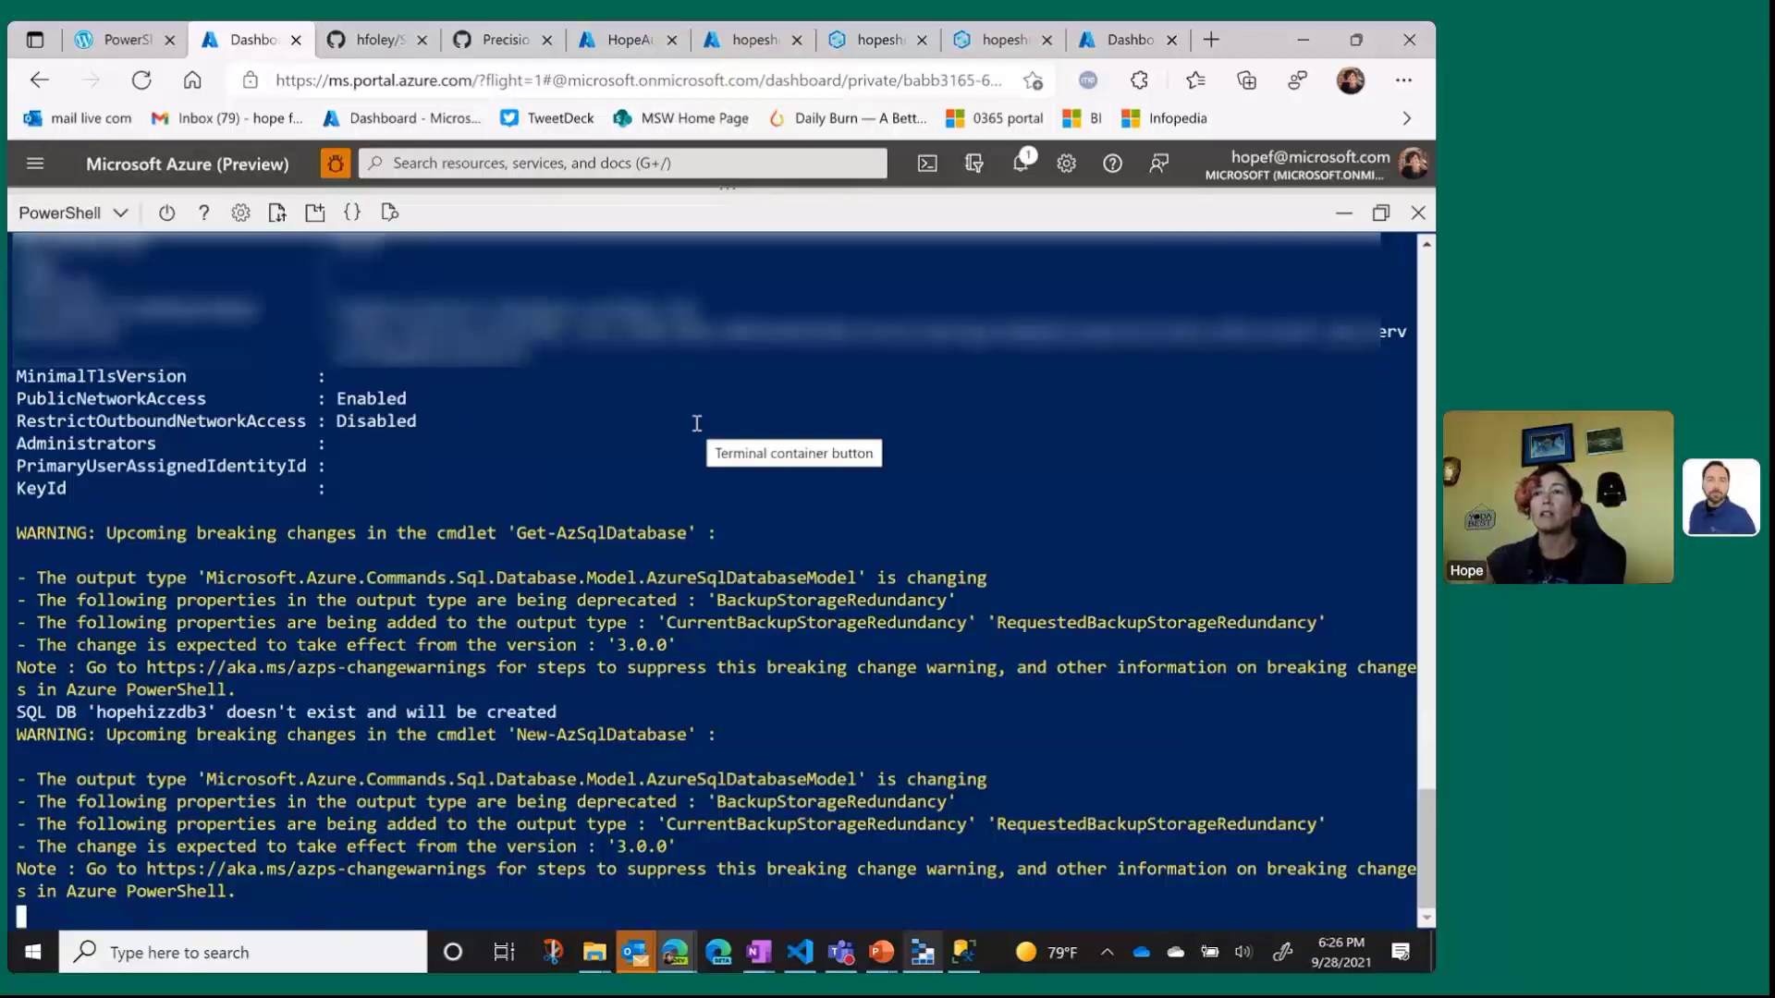
scroll(711, 574, "up", 5)
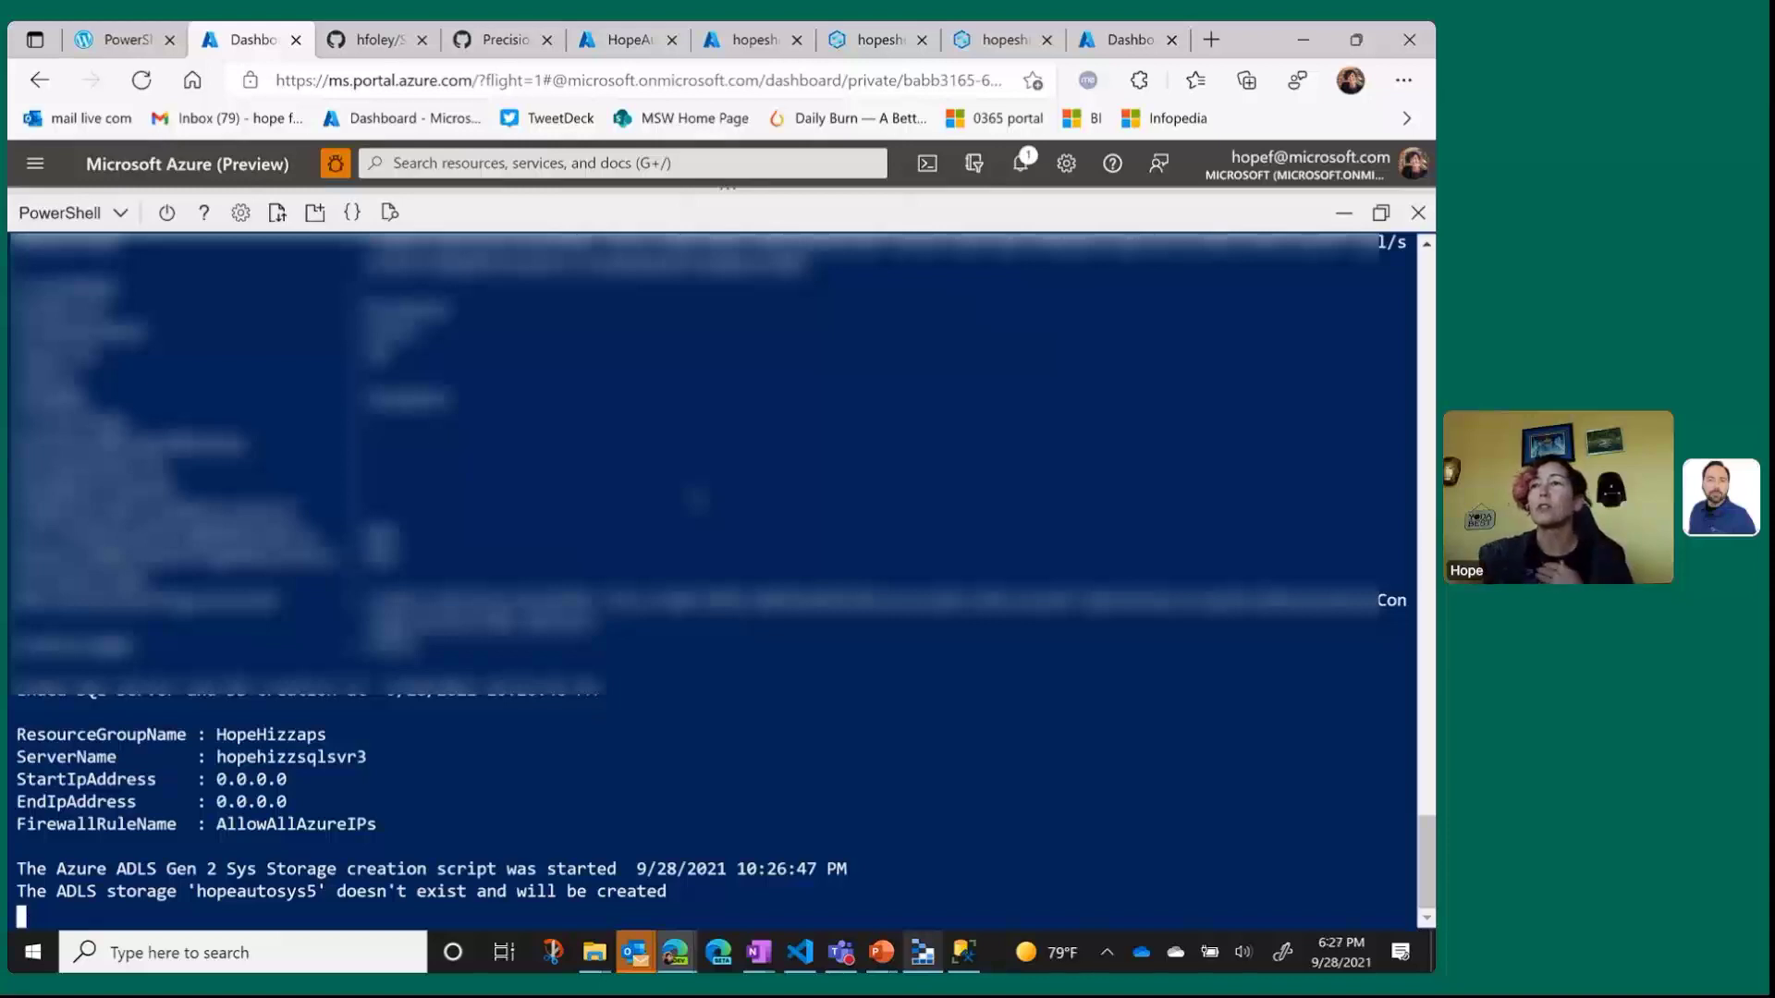
Examine the hopeshell5 Synapse workspace, from its resource group entry and overview of analytics pools to its Synapse Studio home page.
left_click(614, 54)
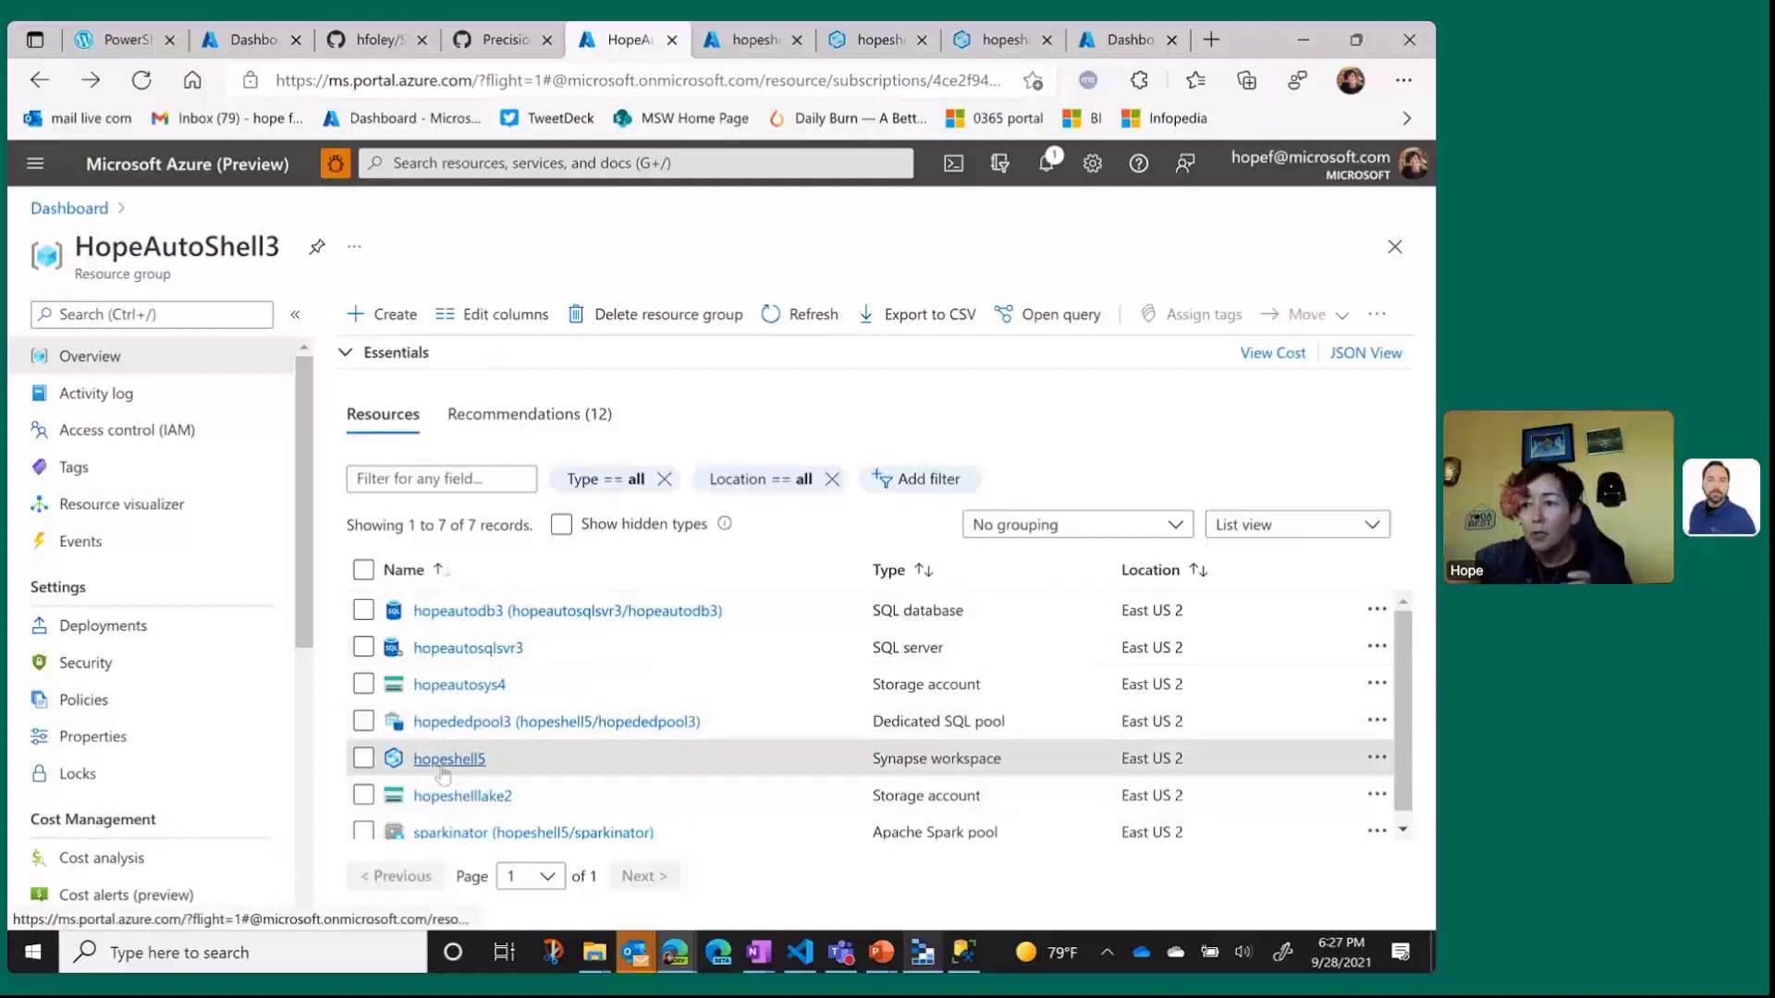
mouse_move(445, 774)
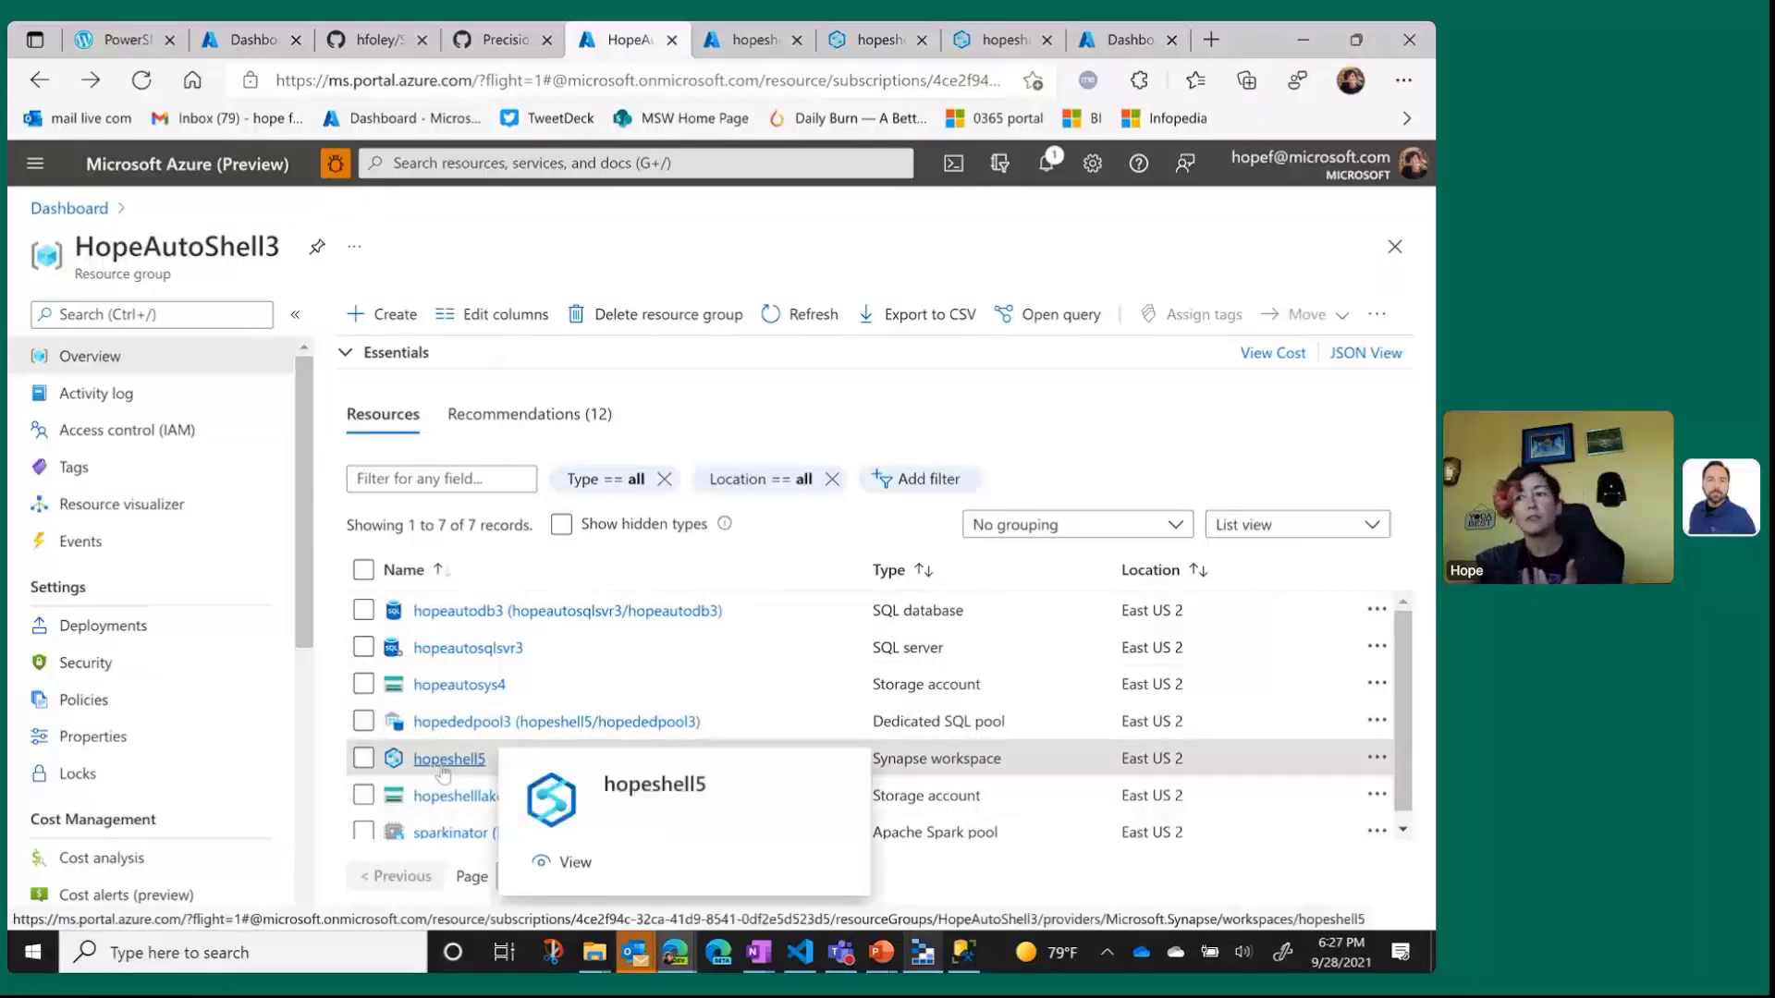
left_click(739, 46)
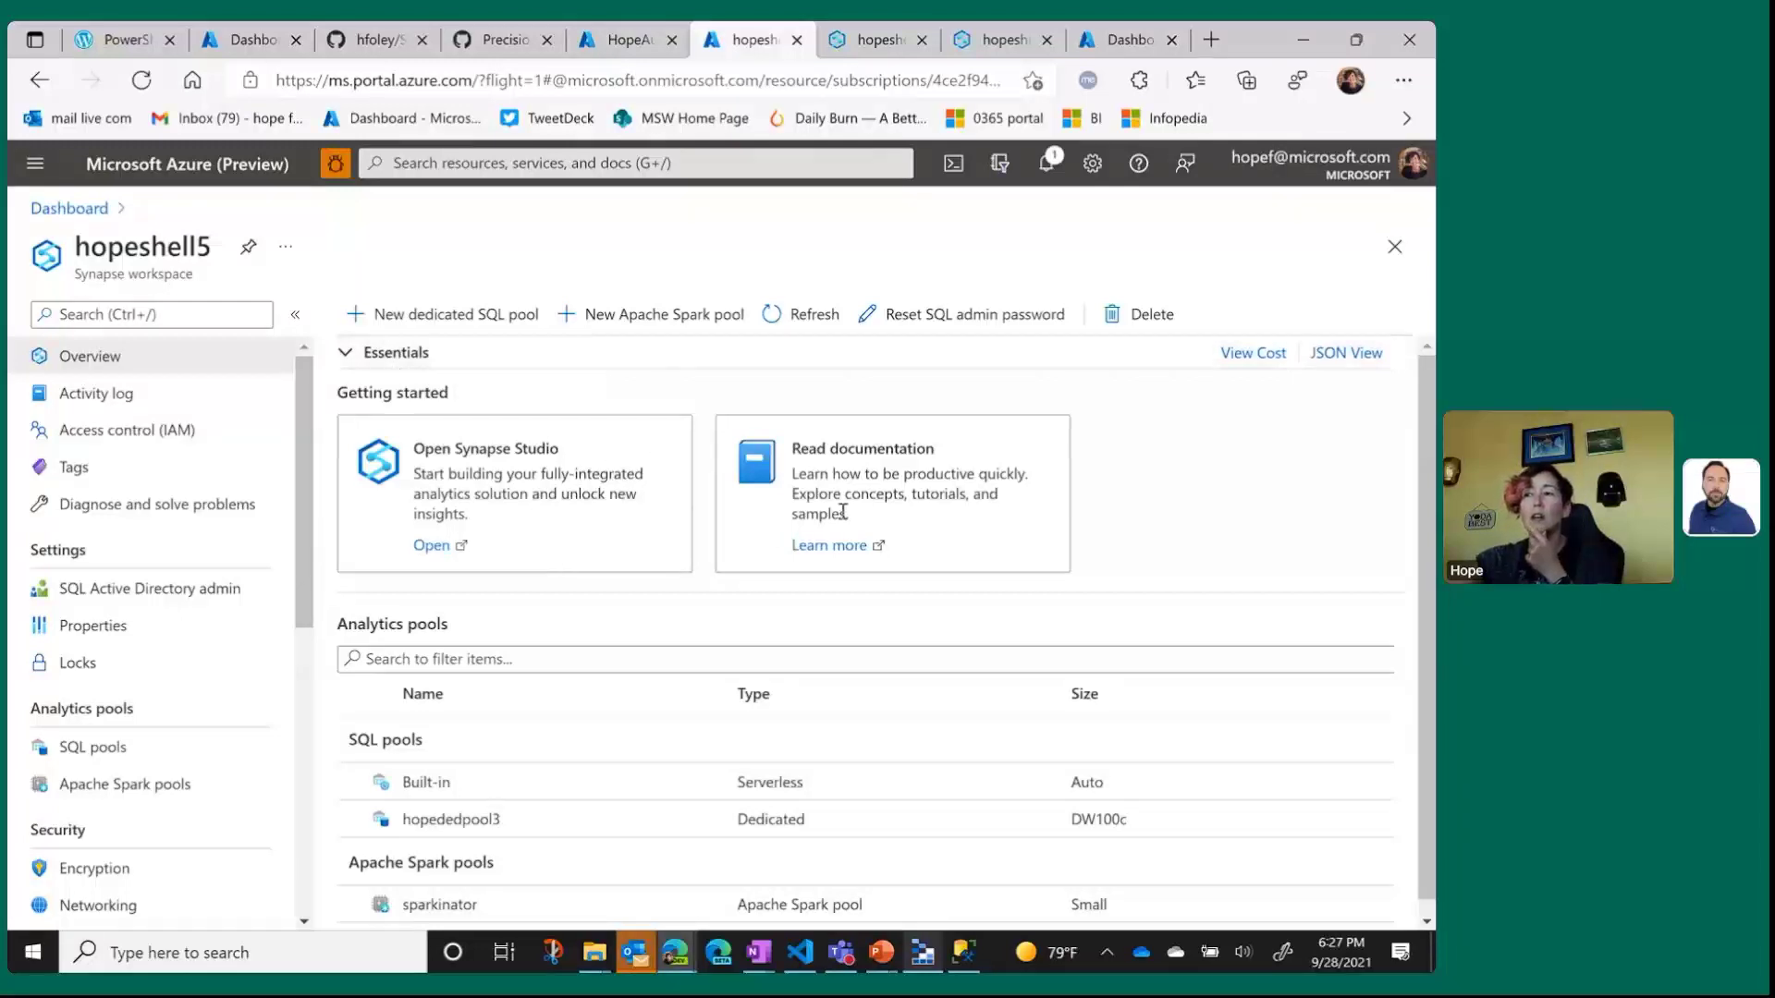
scroll(1102, 603, "down", 1)
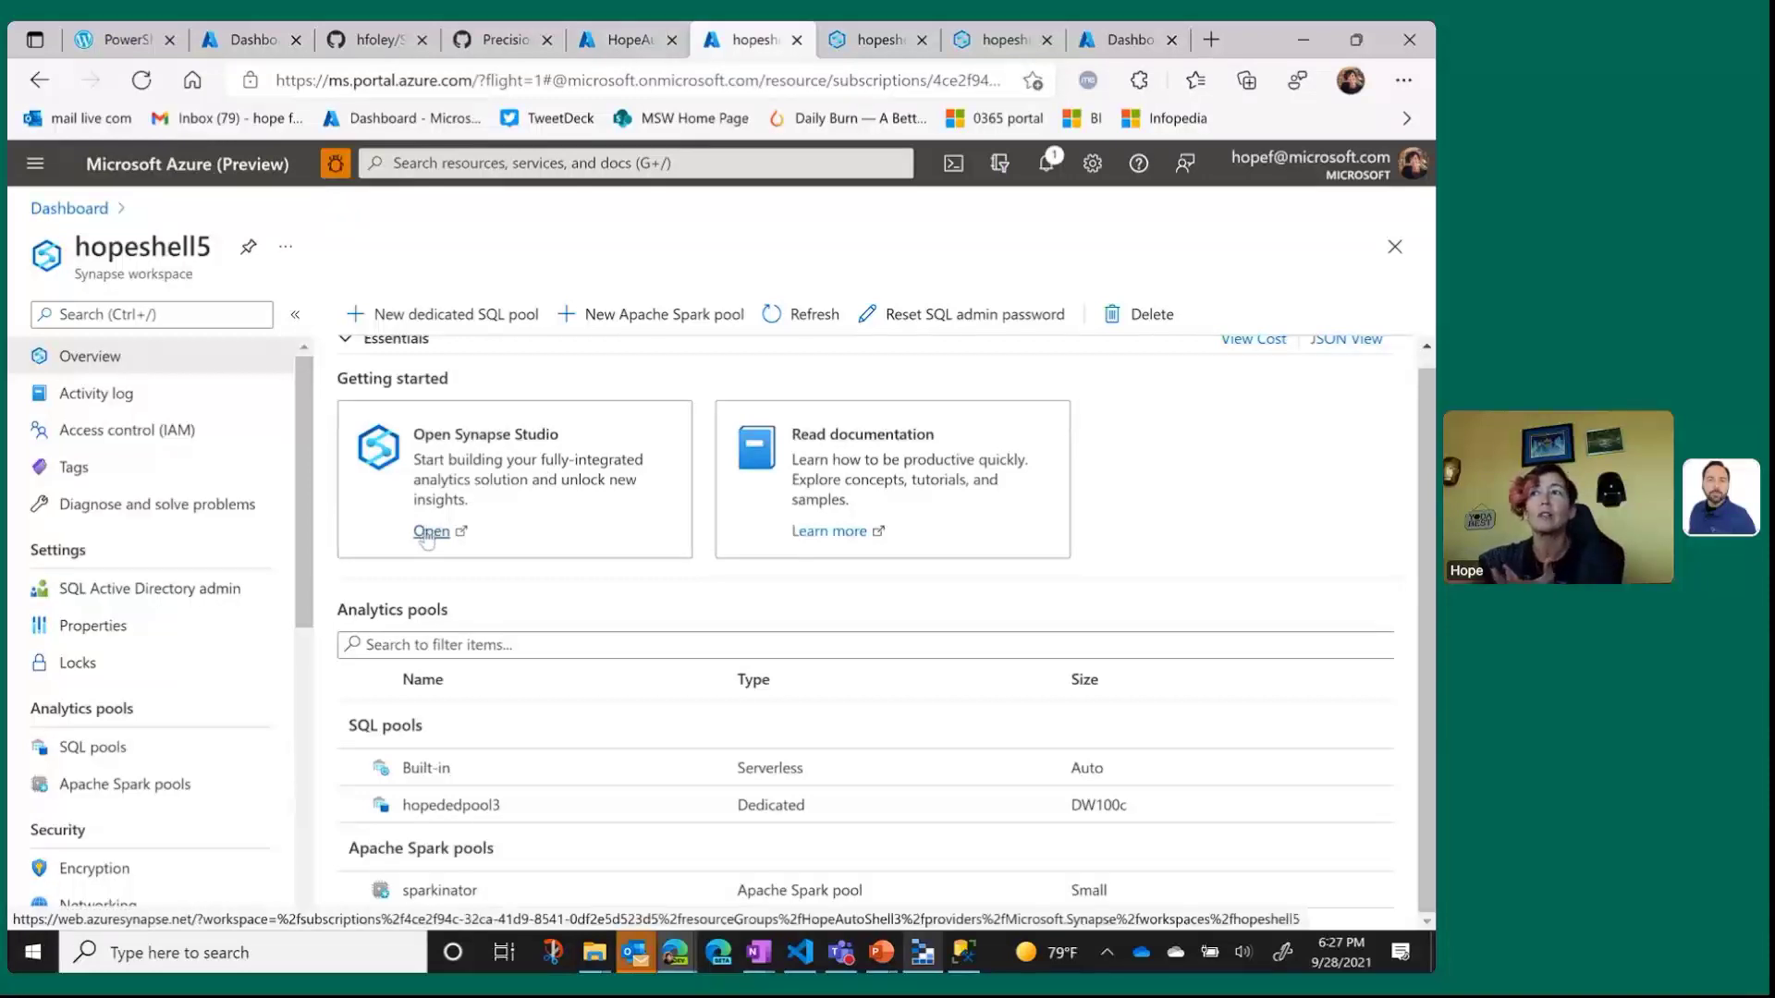
left_click(880, 50)
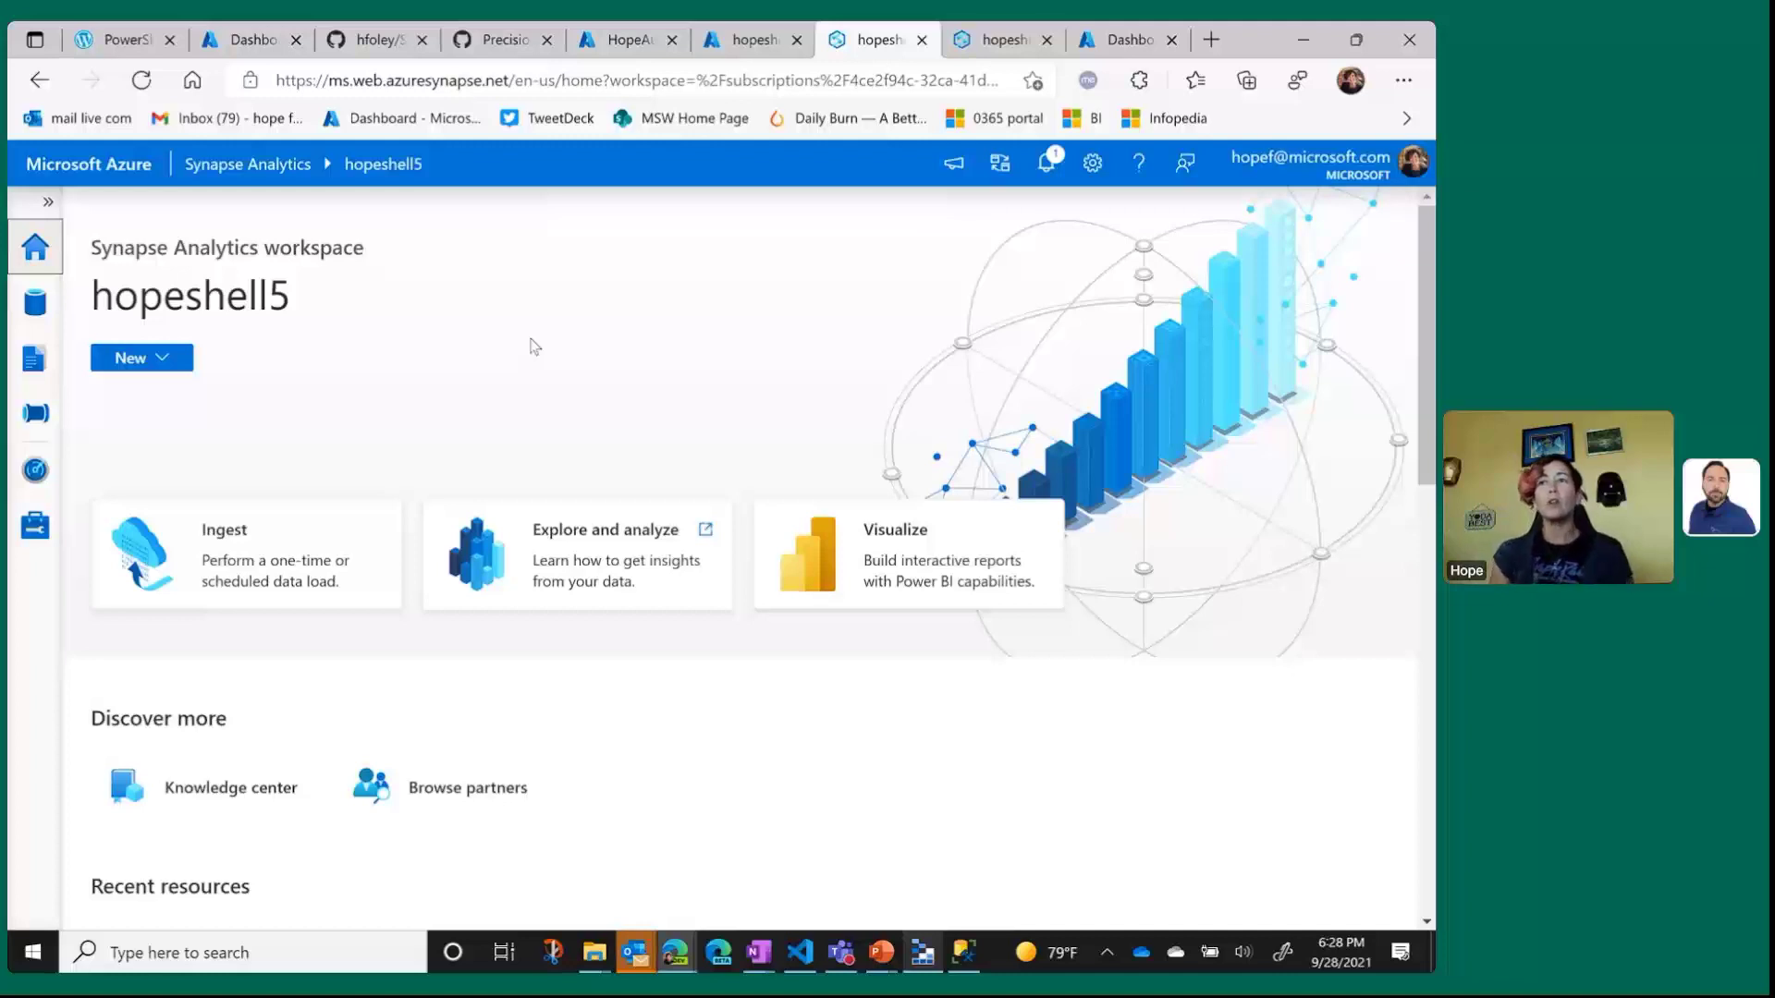
Return to Cloud Shell and submit the Synapse SQL admin user name at the credential request.
left_click(220, 39)
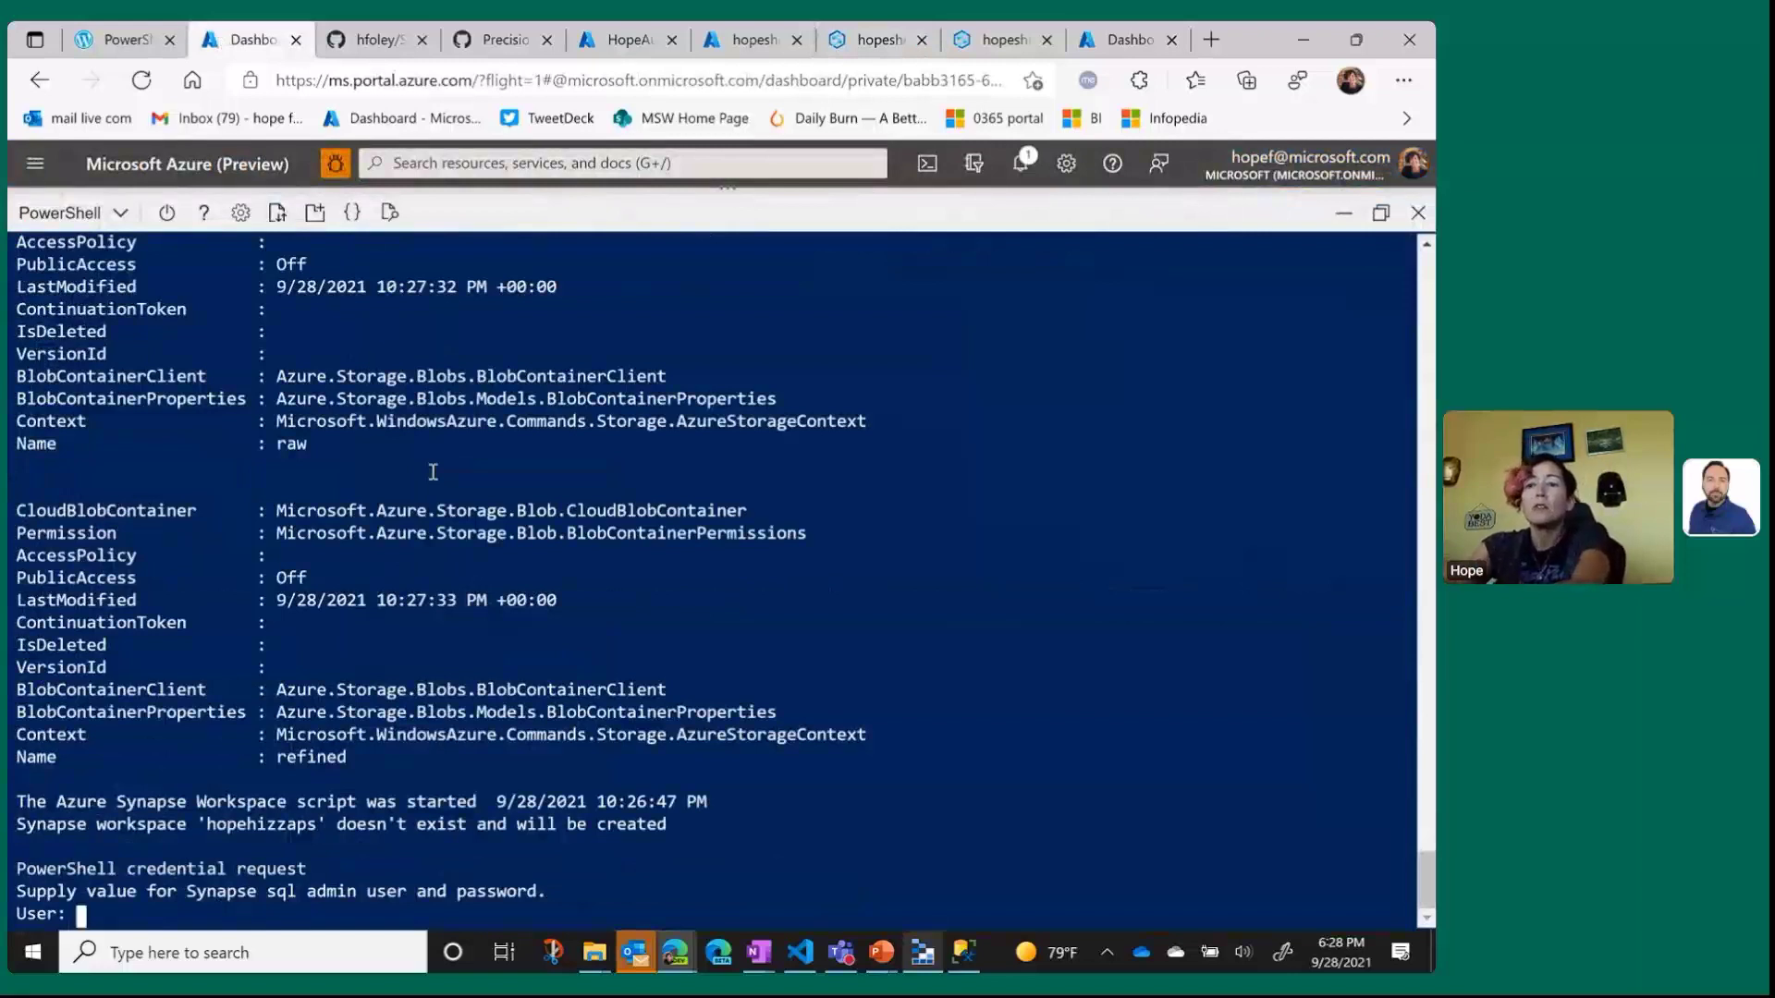
type("hopef")
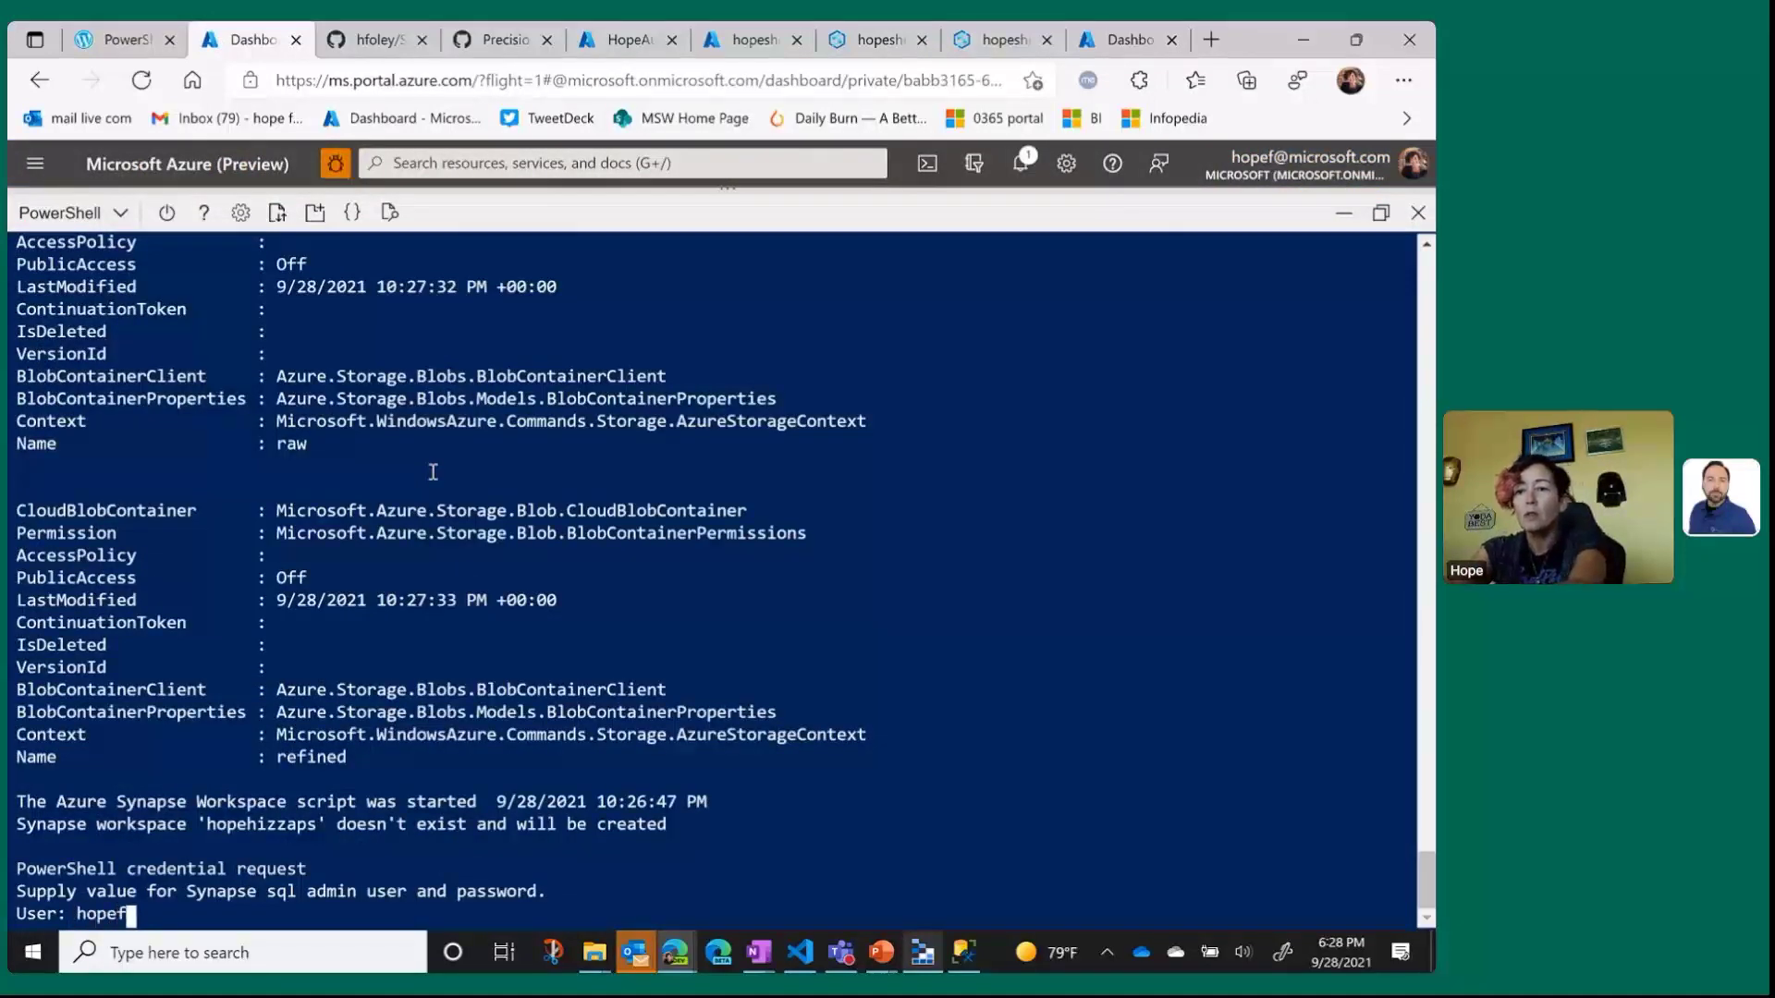
key("Return")
type("**")
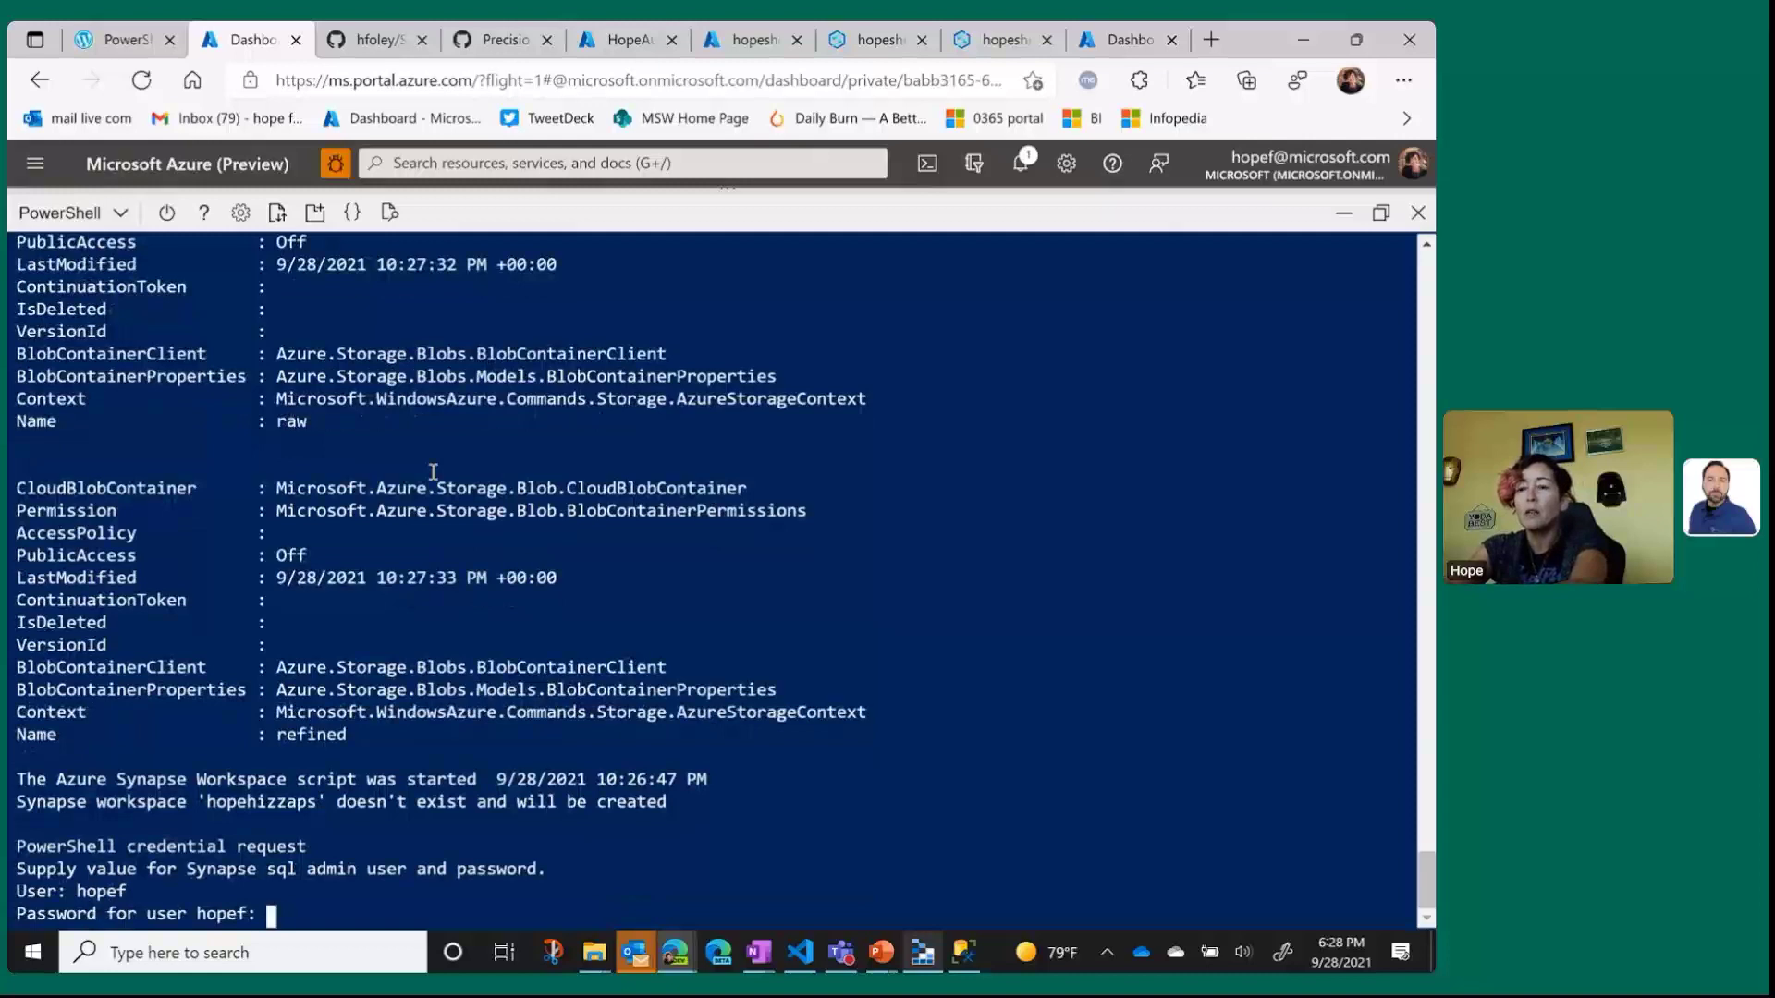
type("*****")
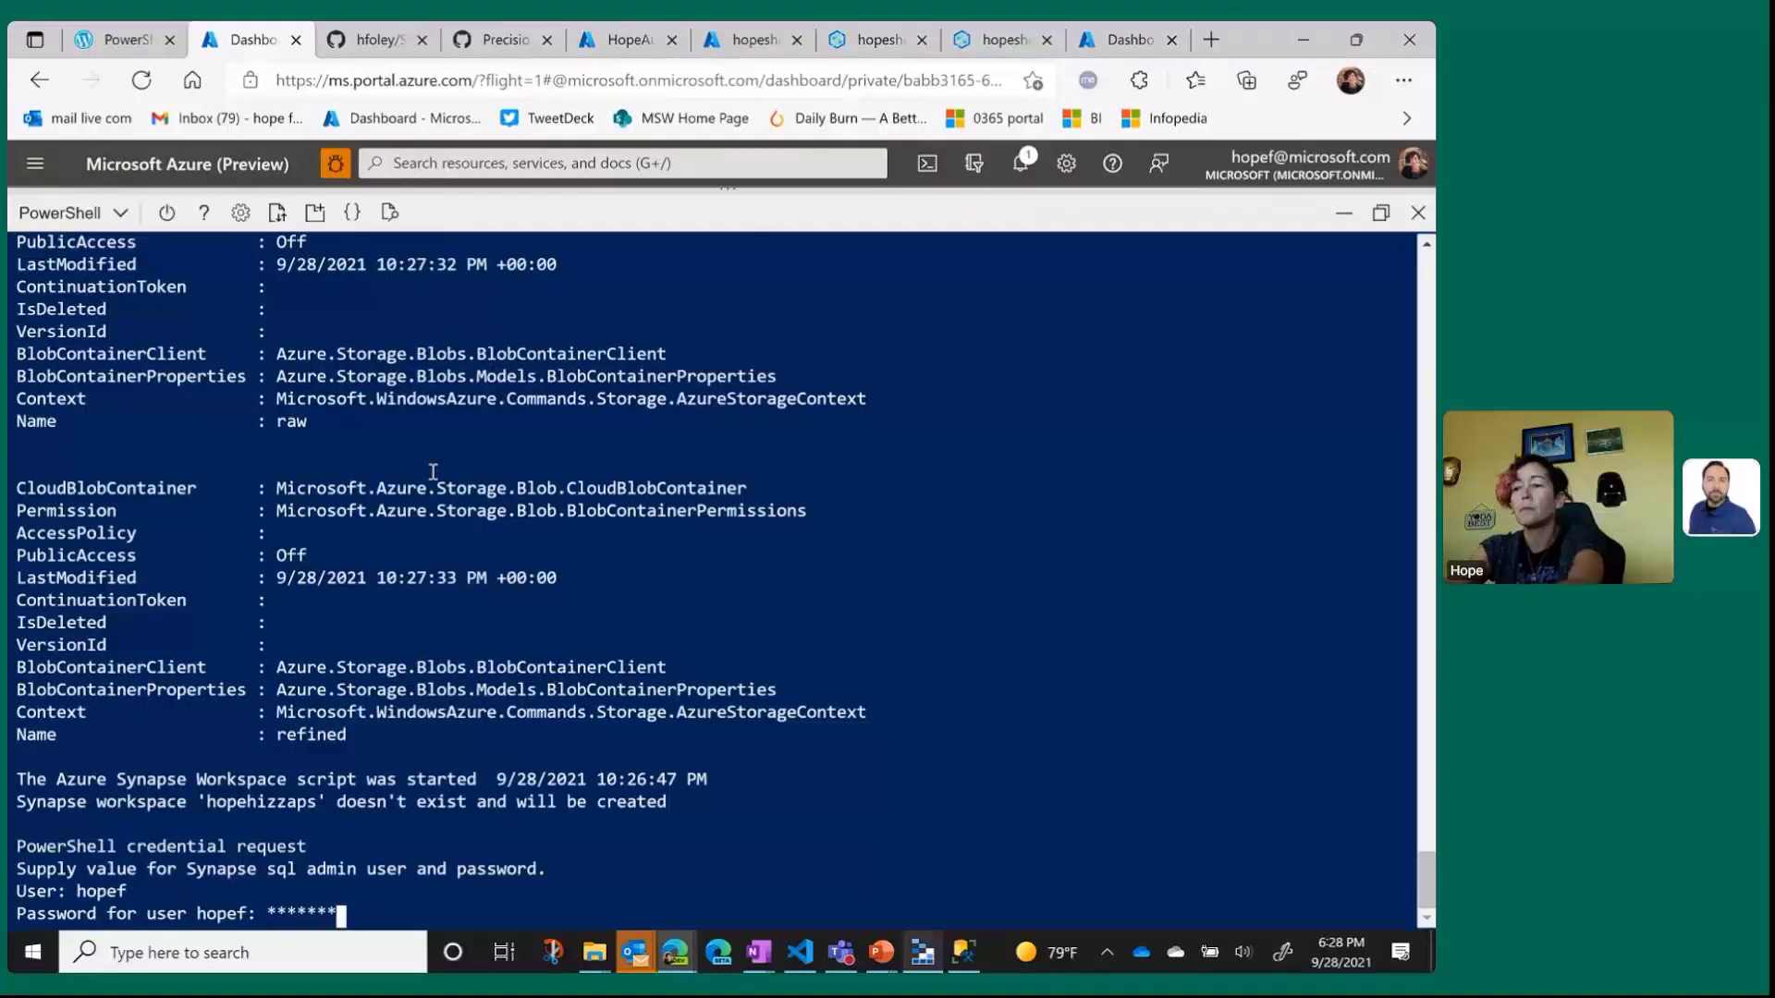
key("BackSpace")
key("BackSpace")
key("BackSpace")
key("BackSpace")
key("BackSpace")
key("BackSpace")
key("BackSpace")
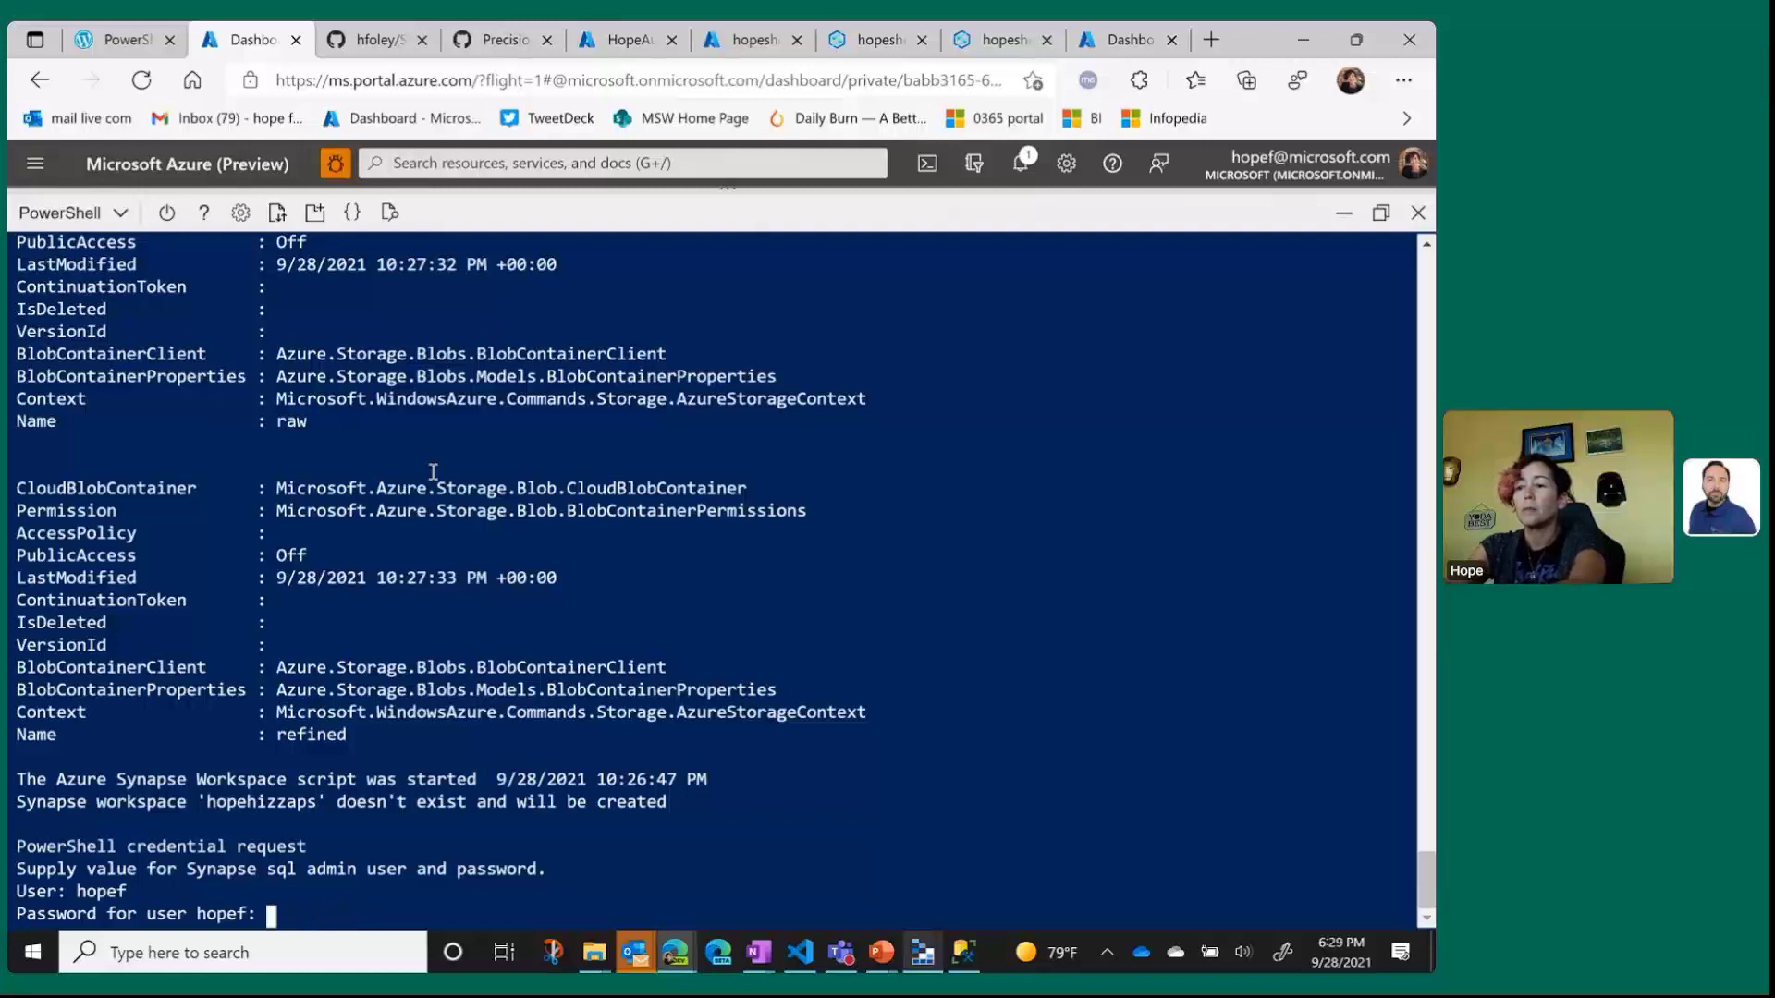
Enter and submit the Synapse SQL admin password at the password prompt.
type("***********")
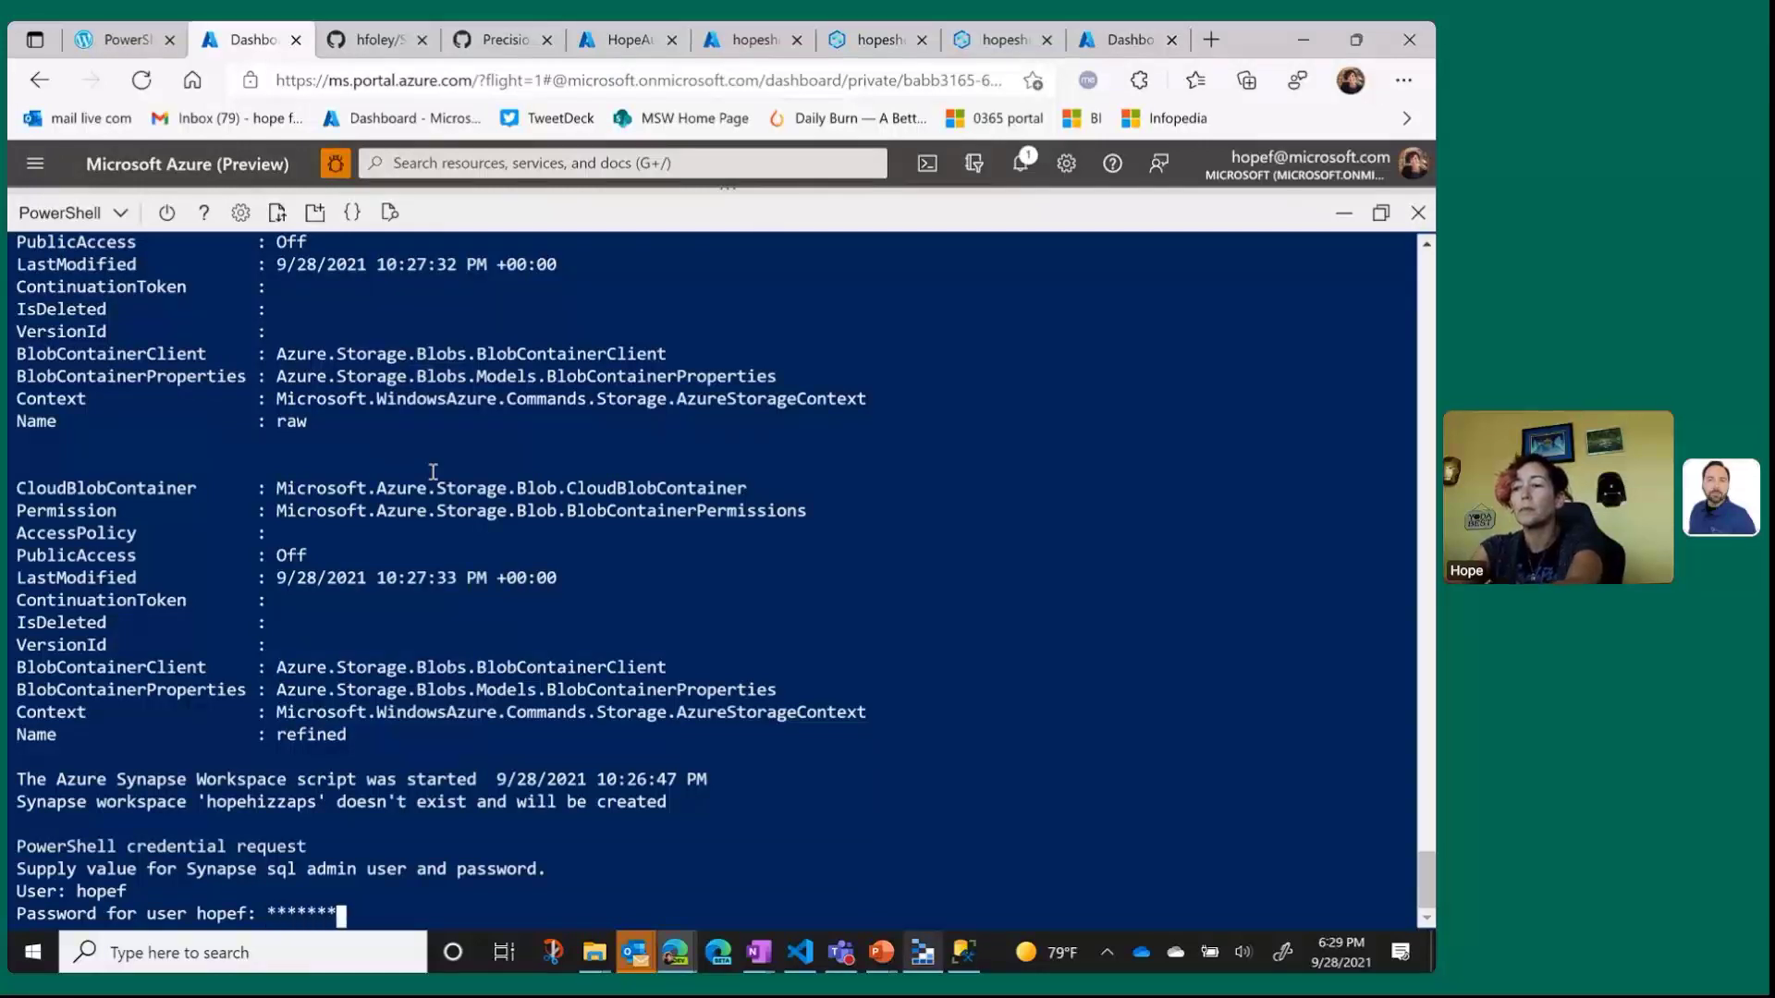
type("***")
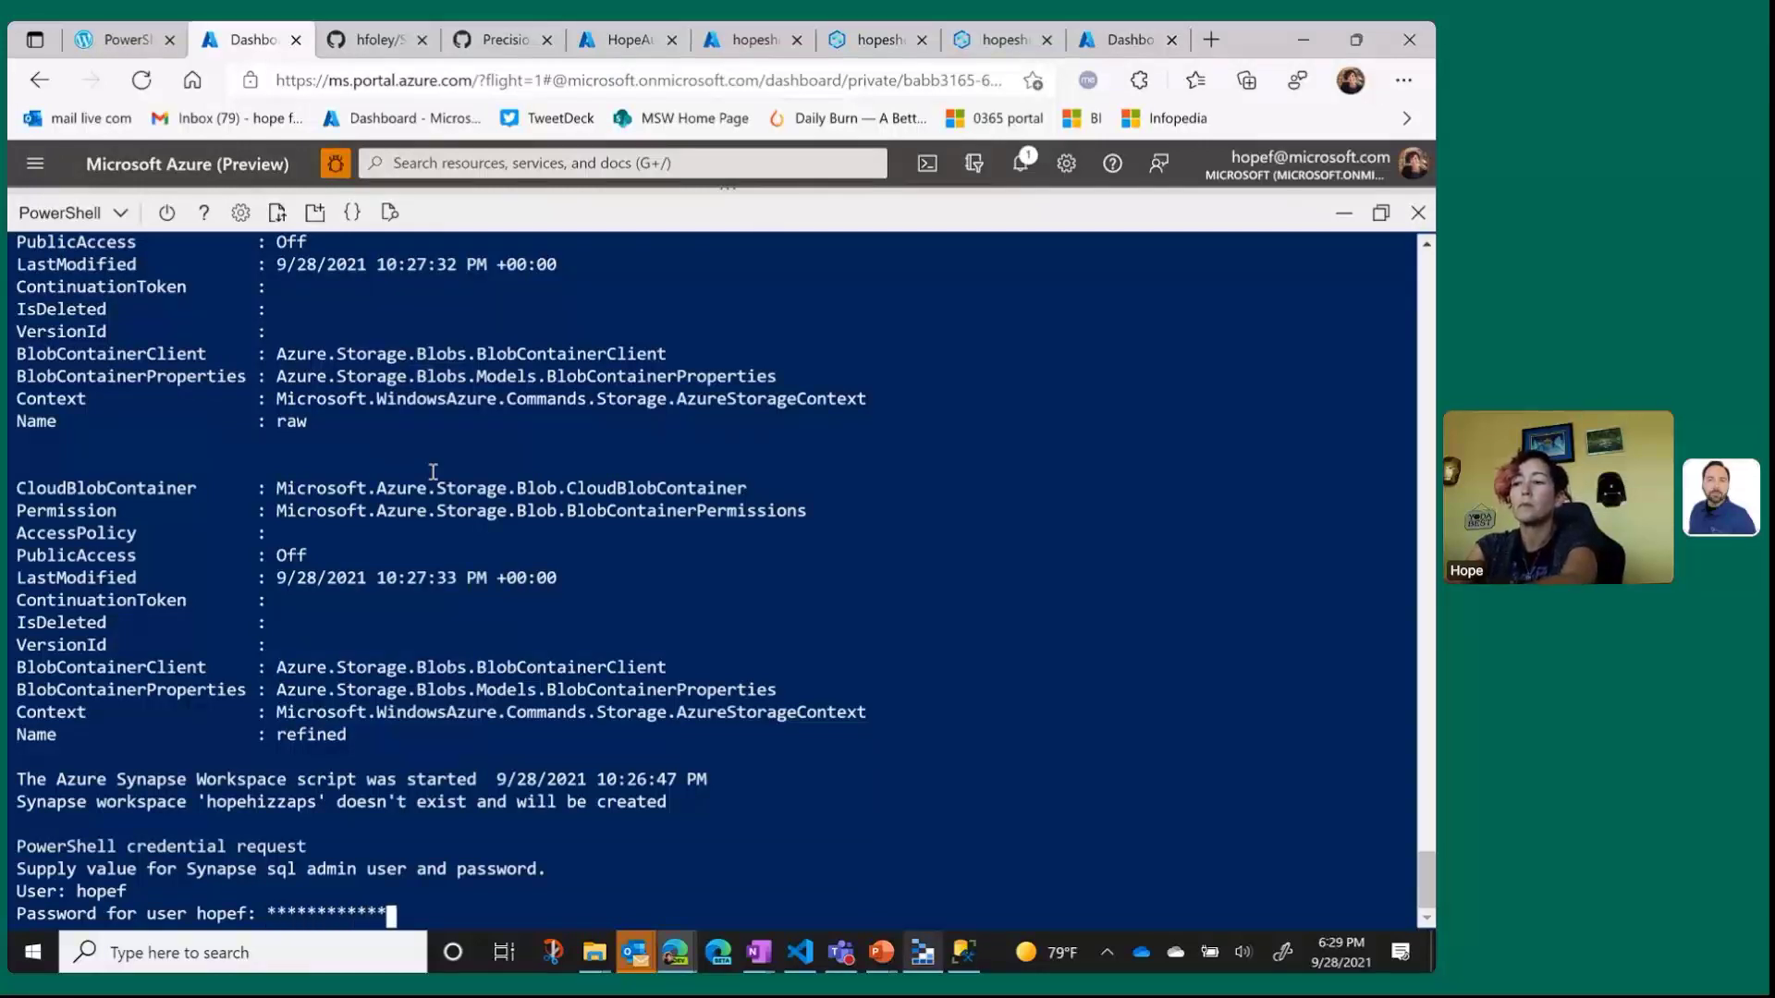
key("Return")
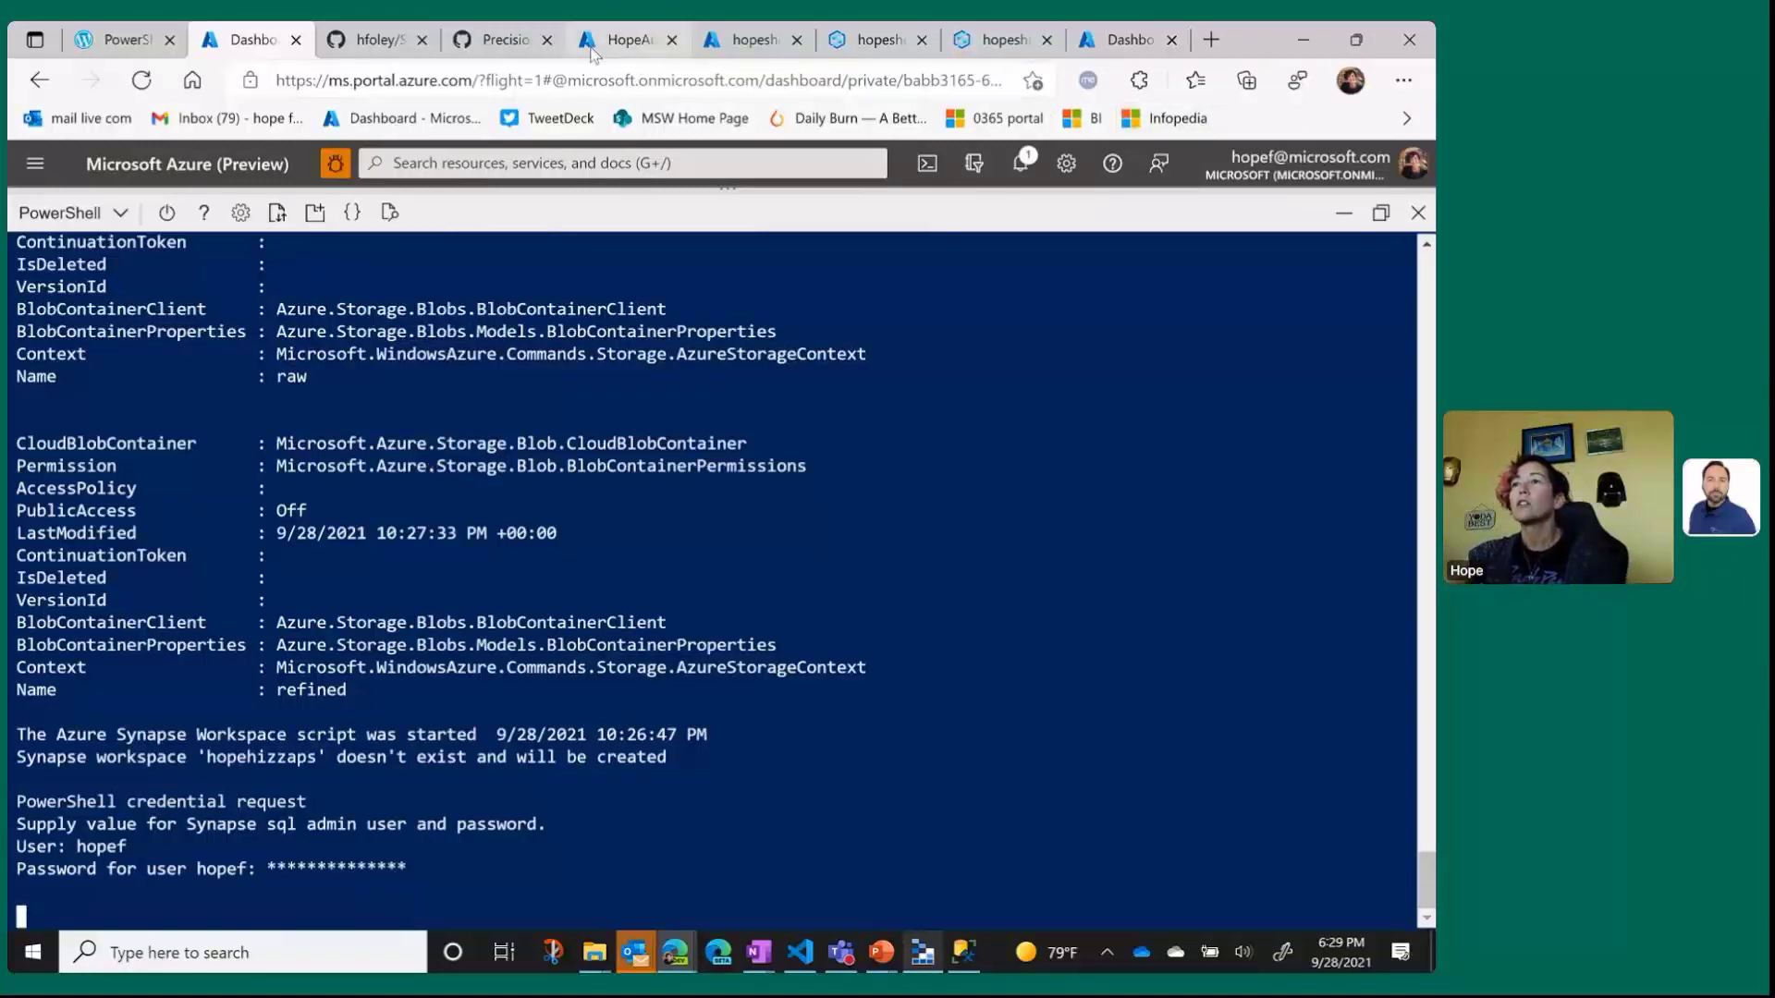
Open the HopeHizzaps resource group and collapse its Essentials section to review the full list of created resources.
mouse_move(599, 44)
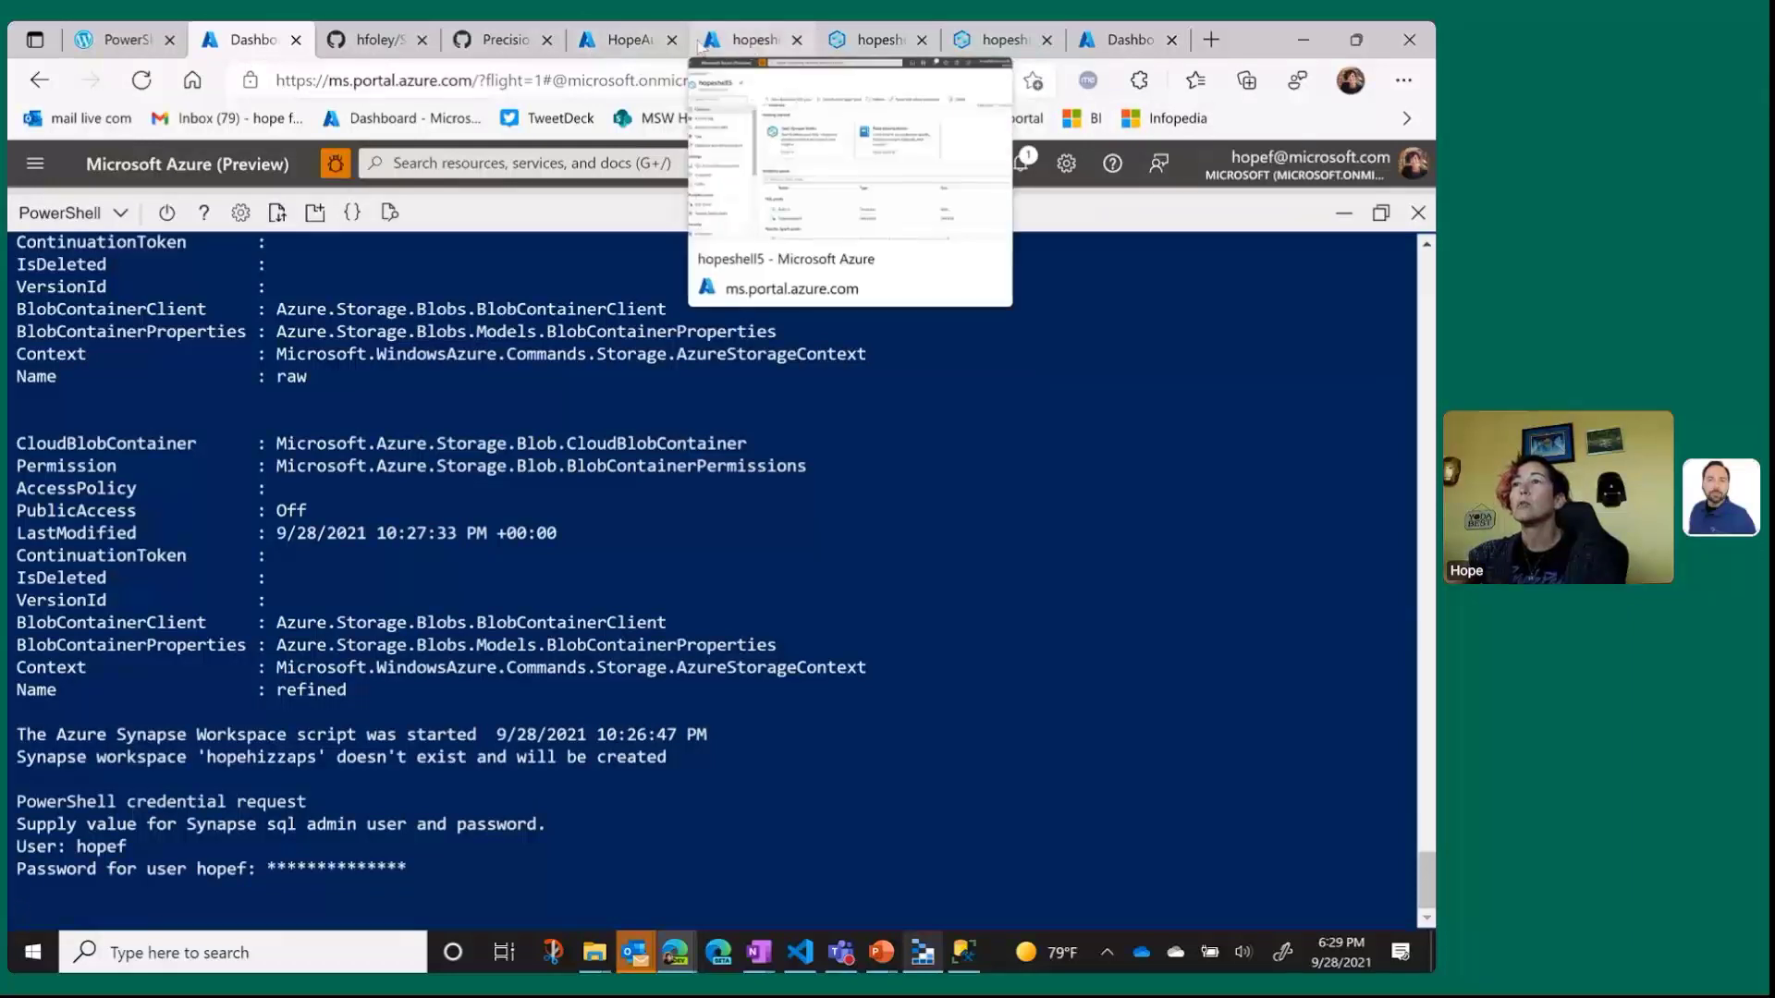
left_click(627, 42)
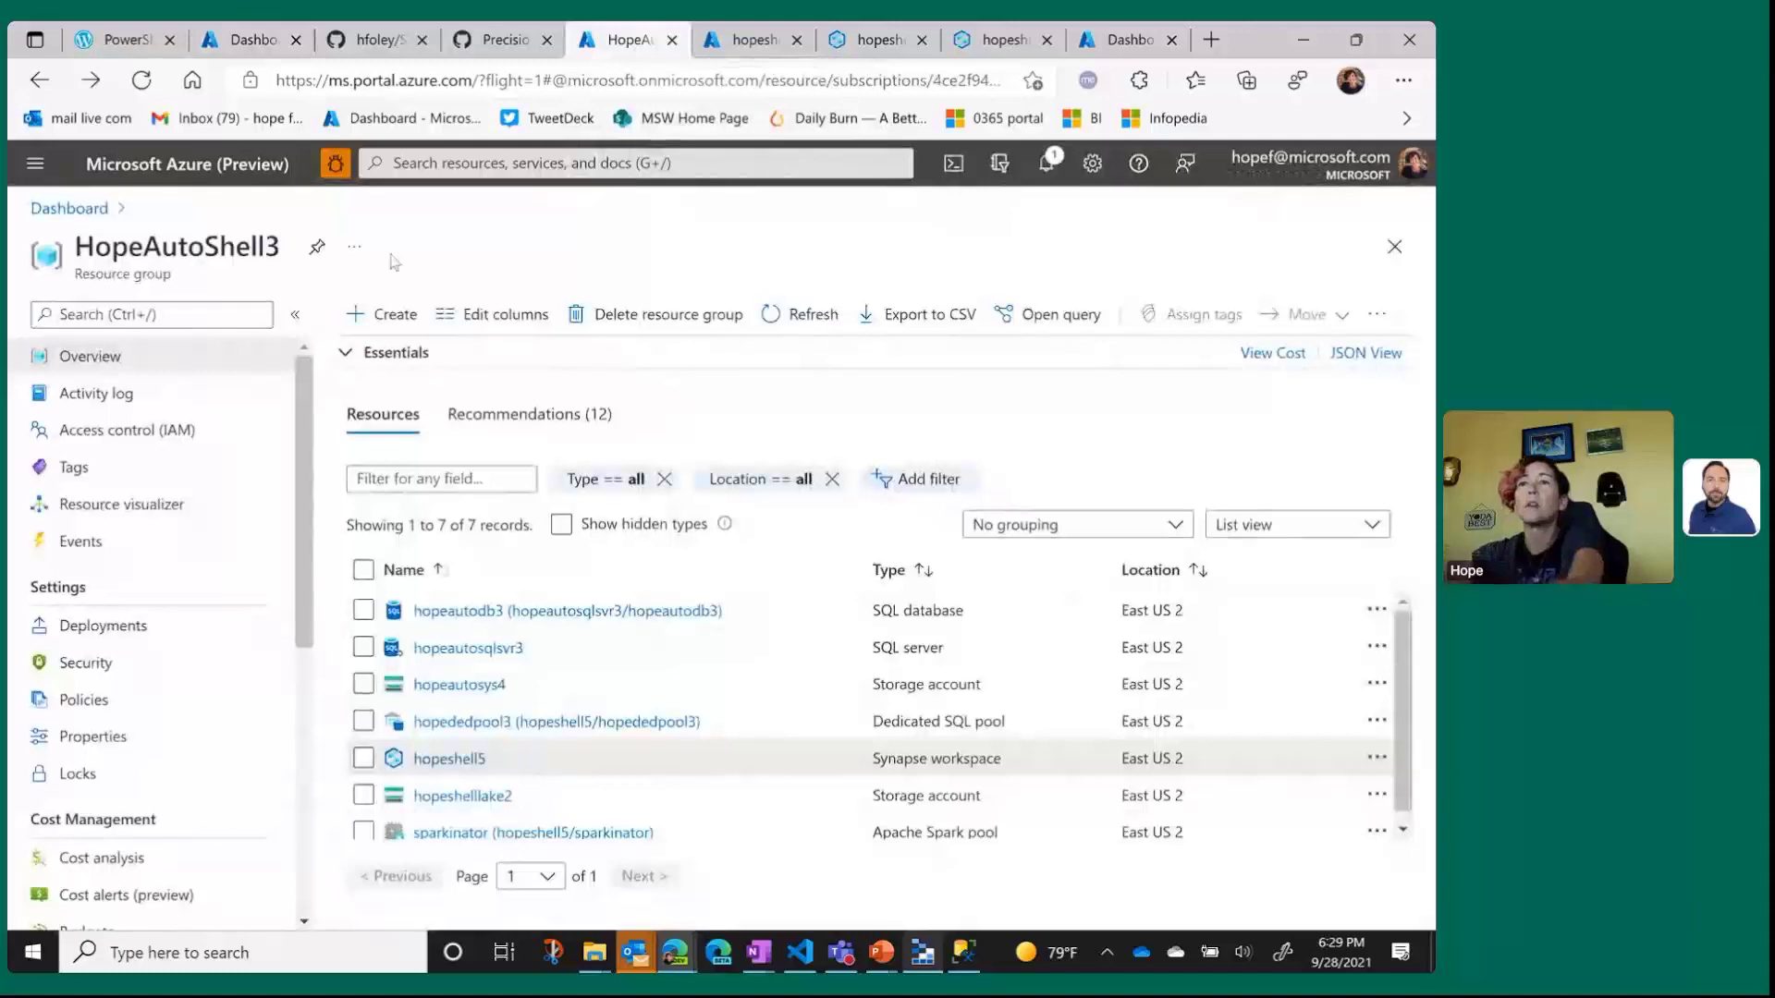
left_click(37, 166)
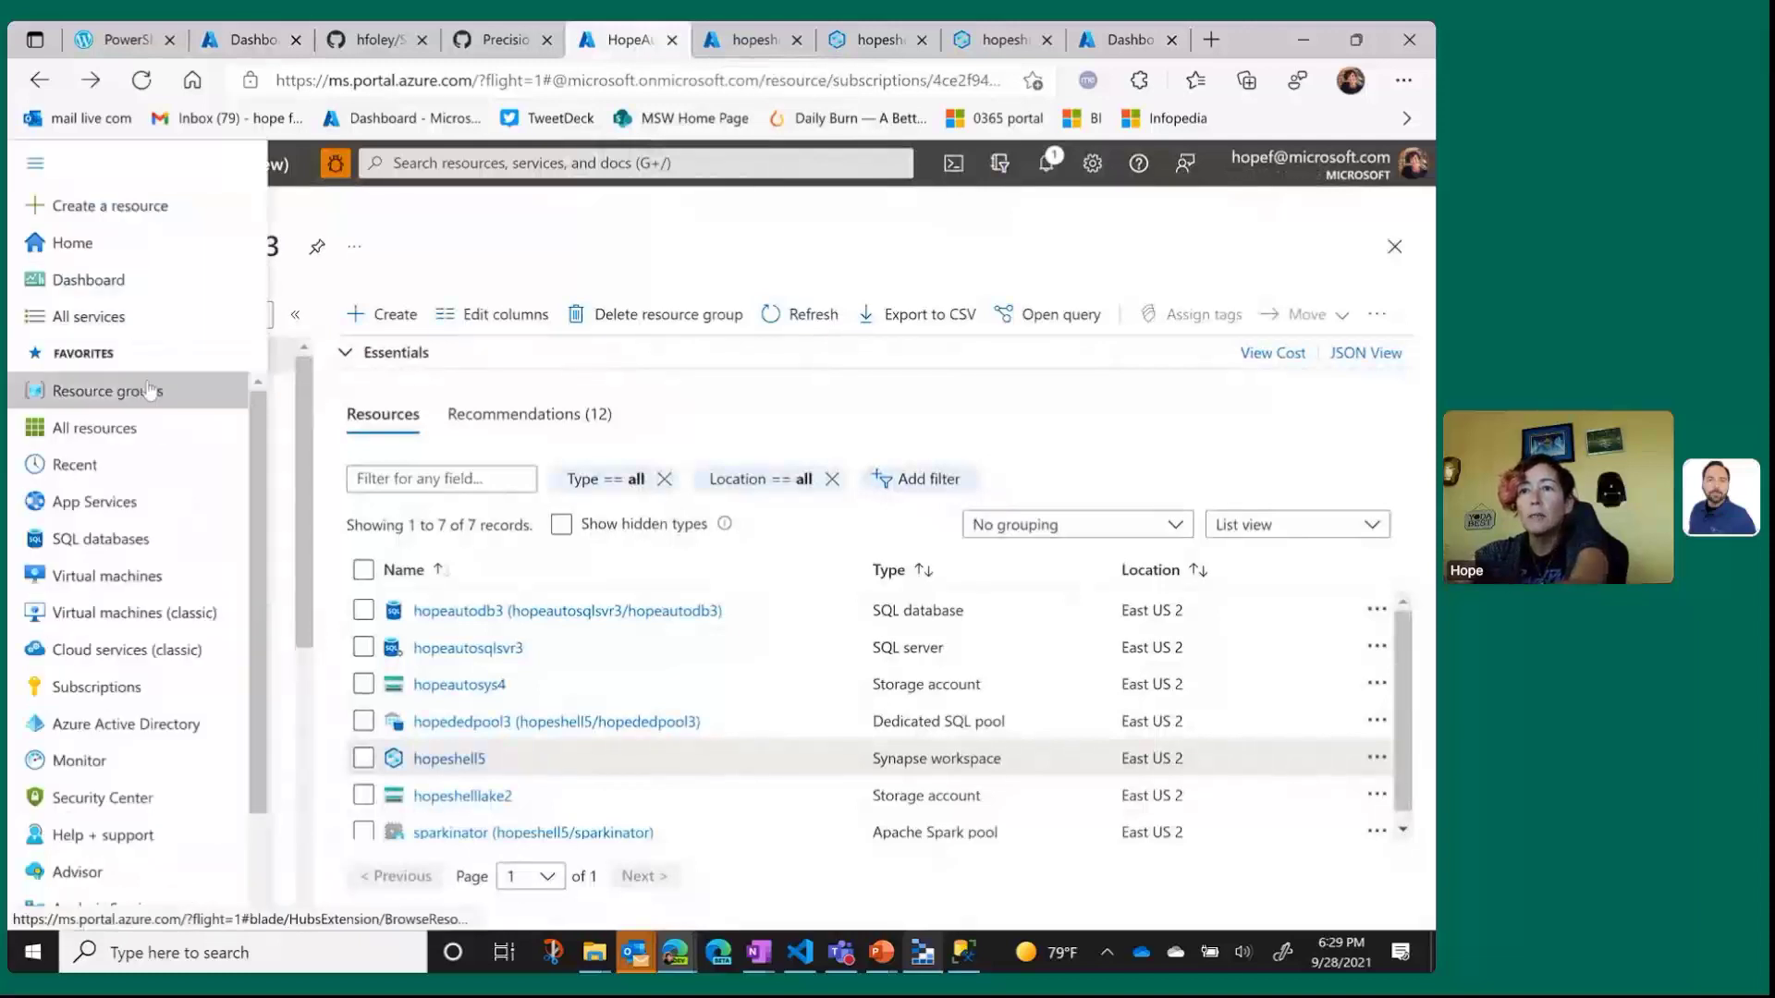
left_click(148, 391)
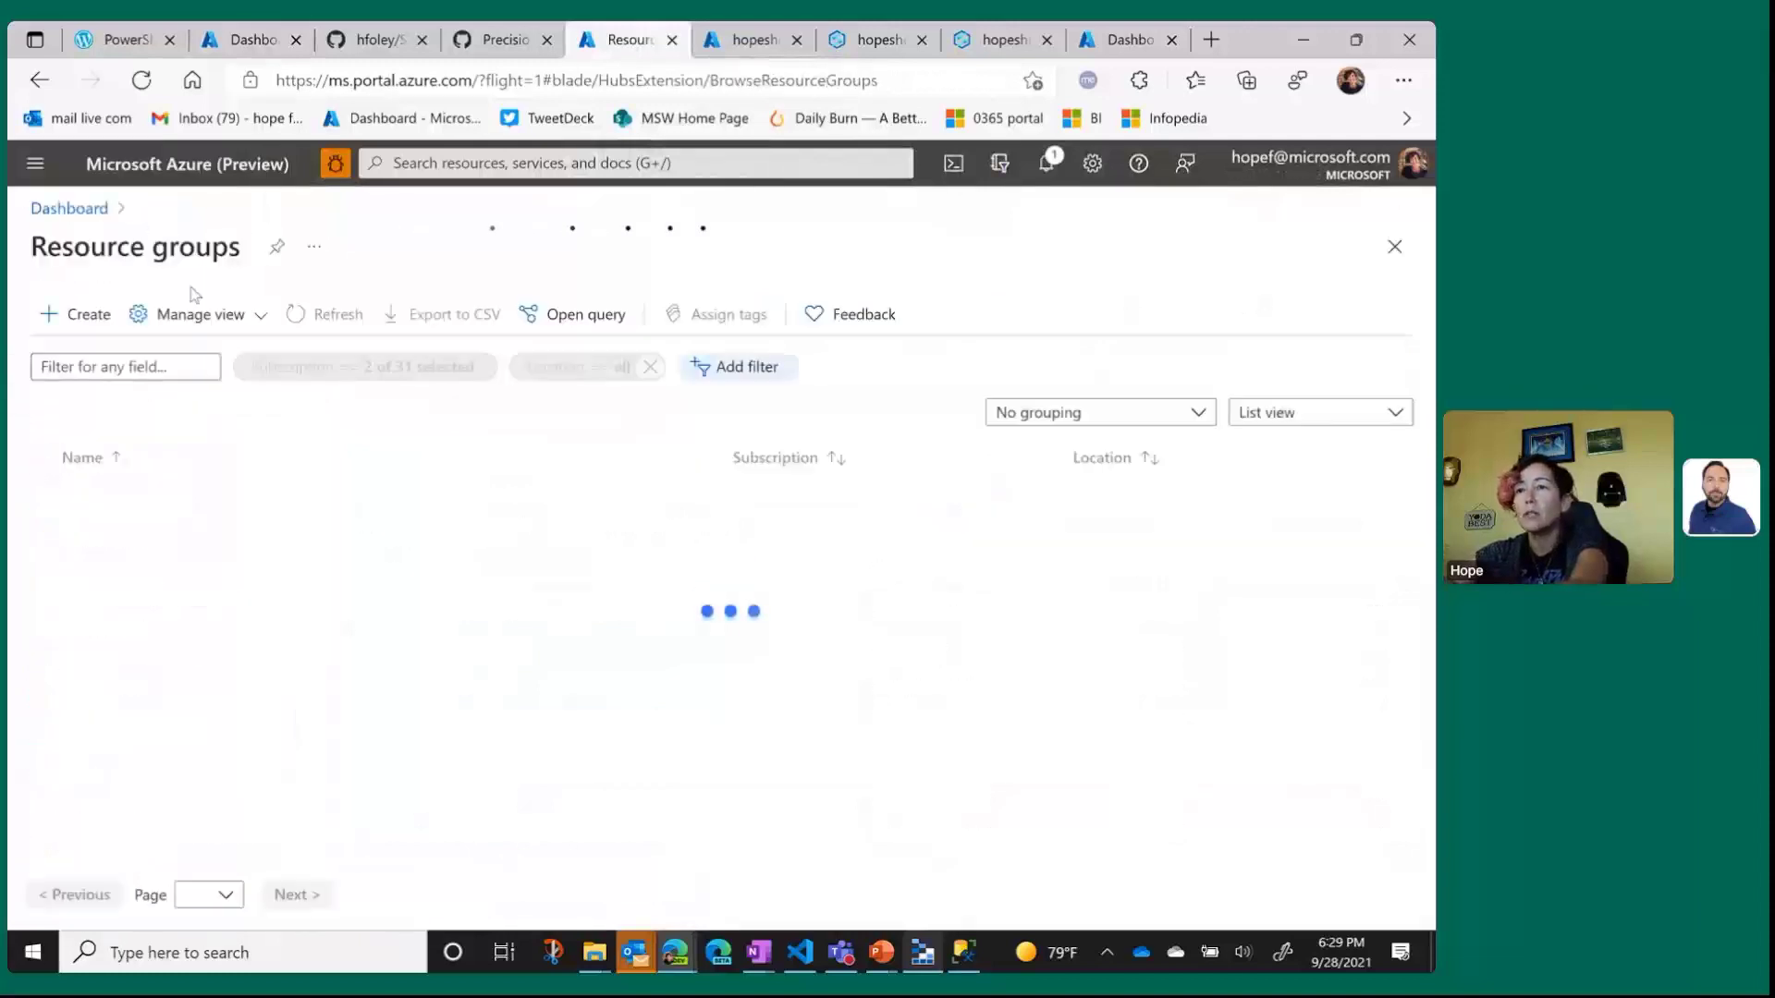
scroll(515, 626, "down", 2)
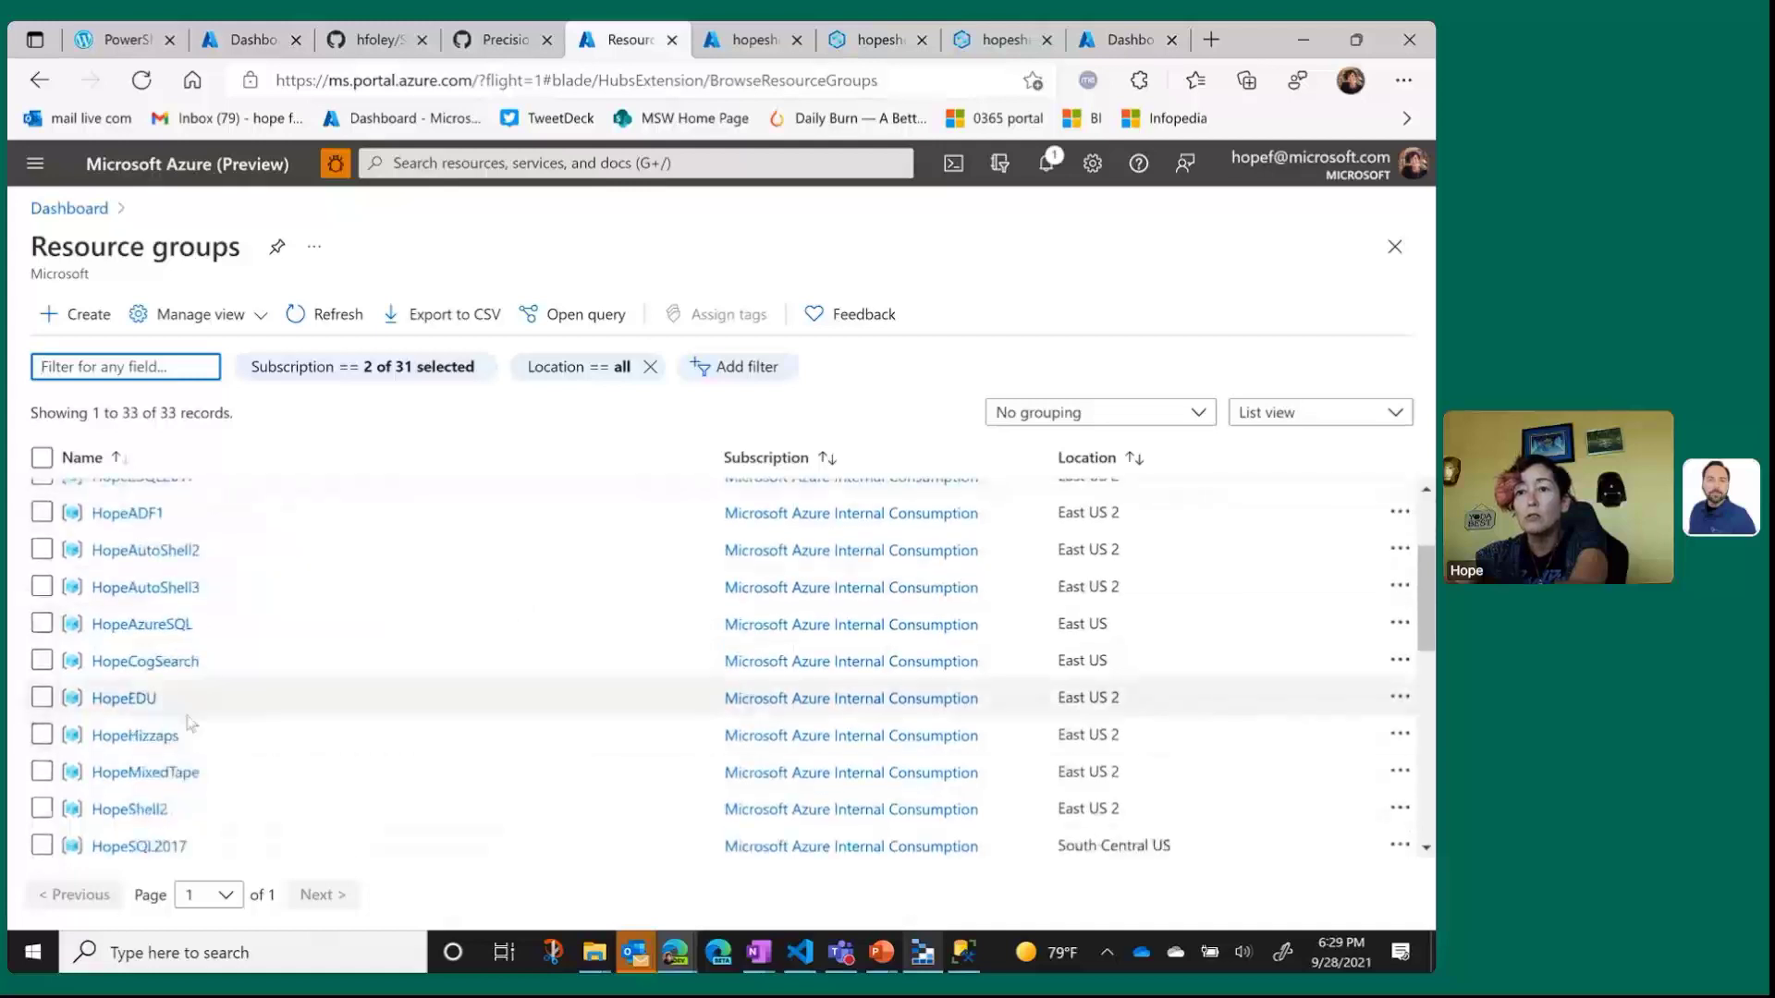
left_click(164, 737)
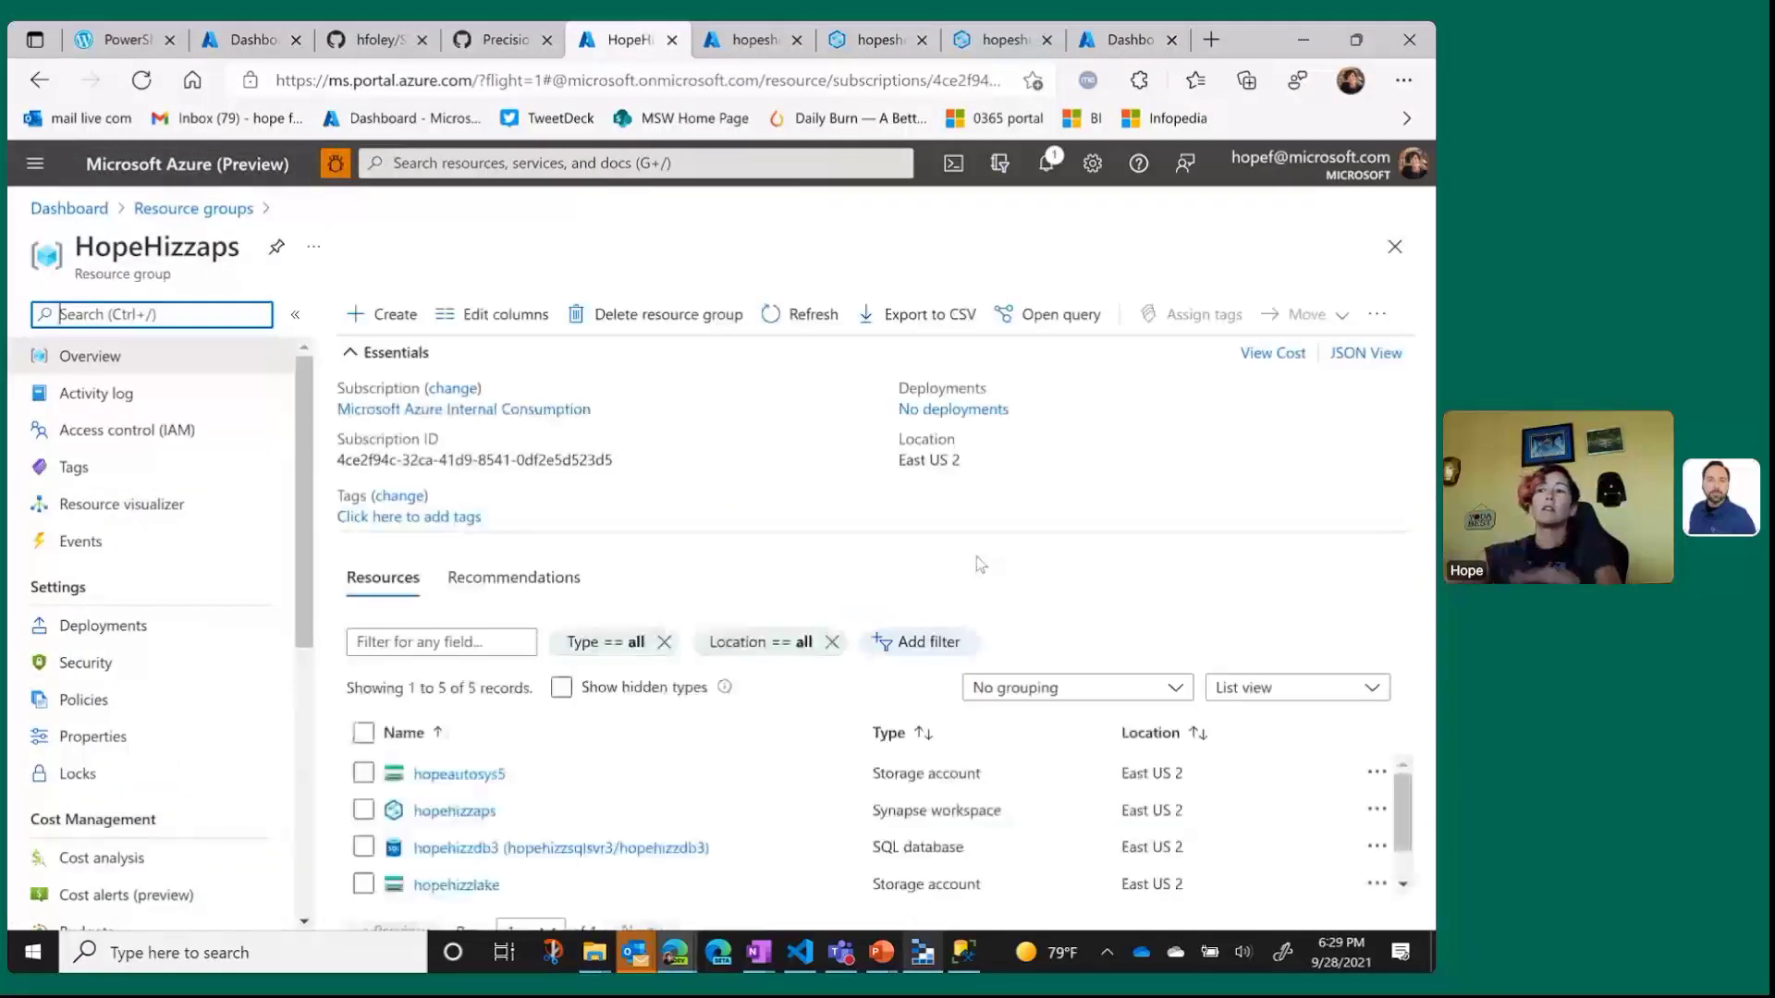
left_click(504, 352)
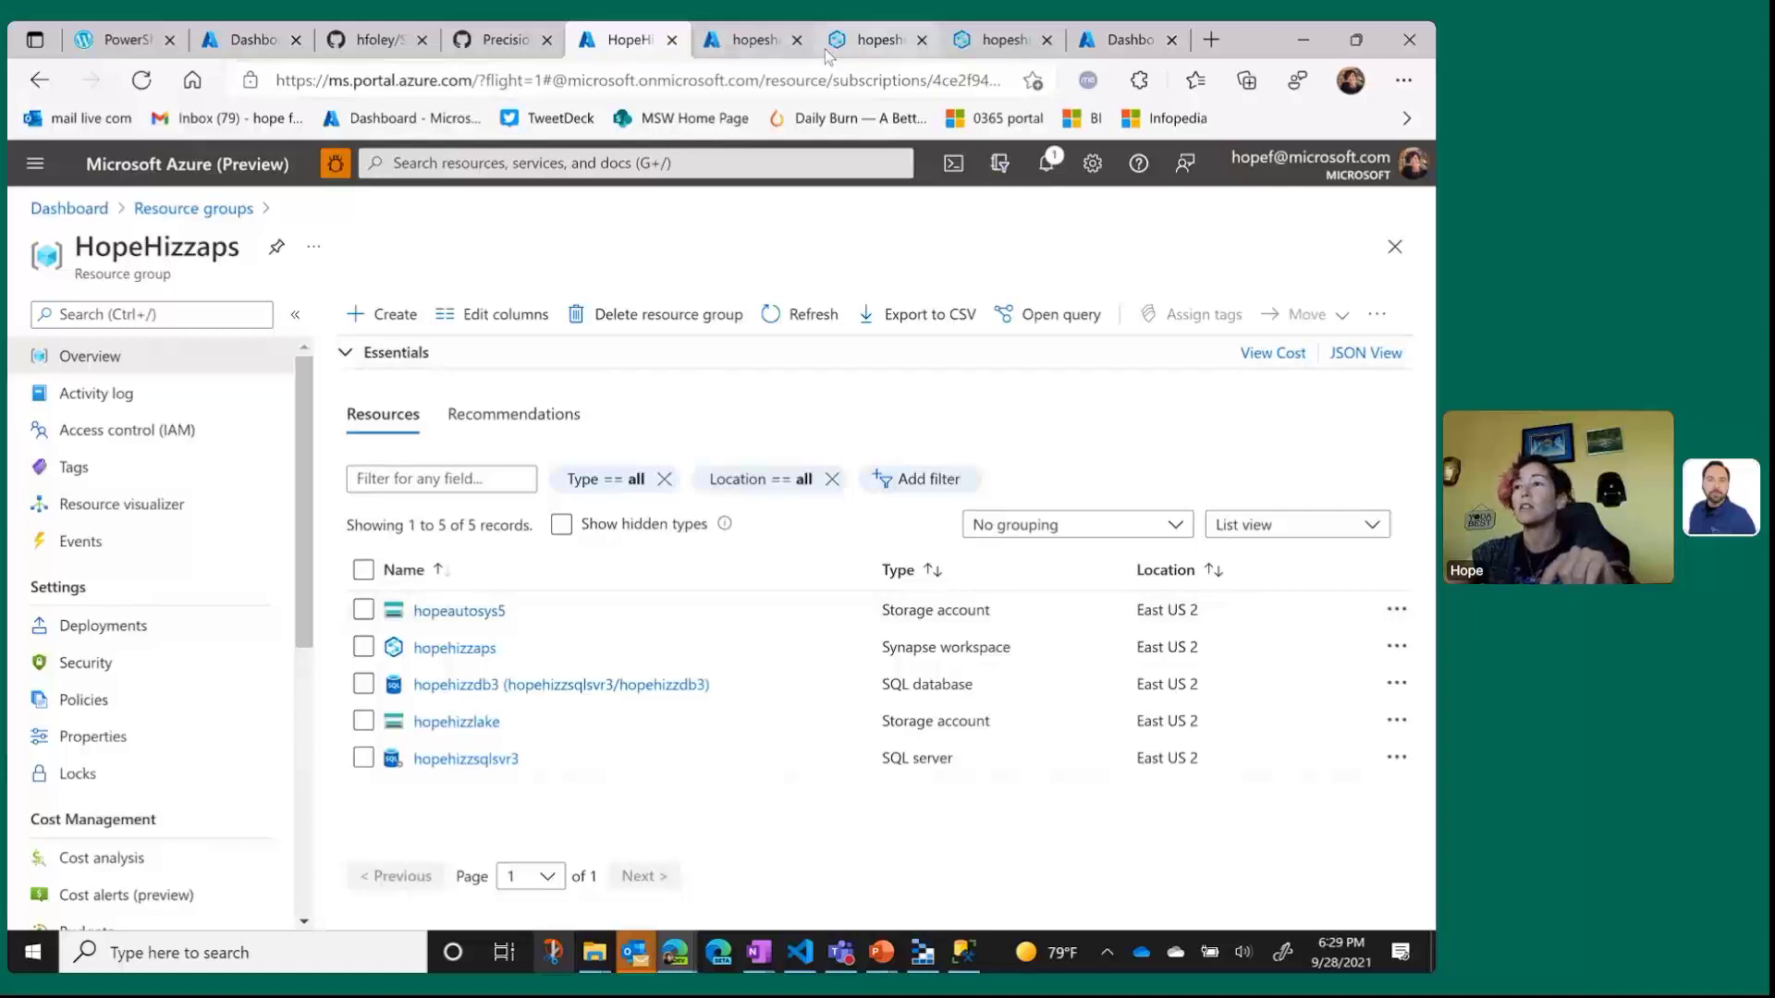
Switch to Synapse Studio for the hopeshell5 workspace and view its SQL pools in the management area.
mouse_move(885, 41)
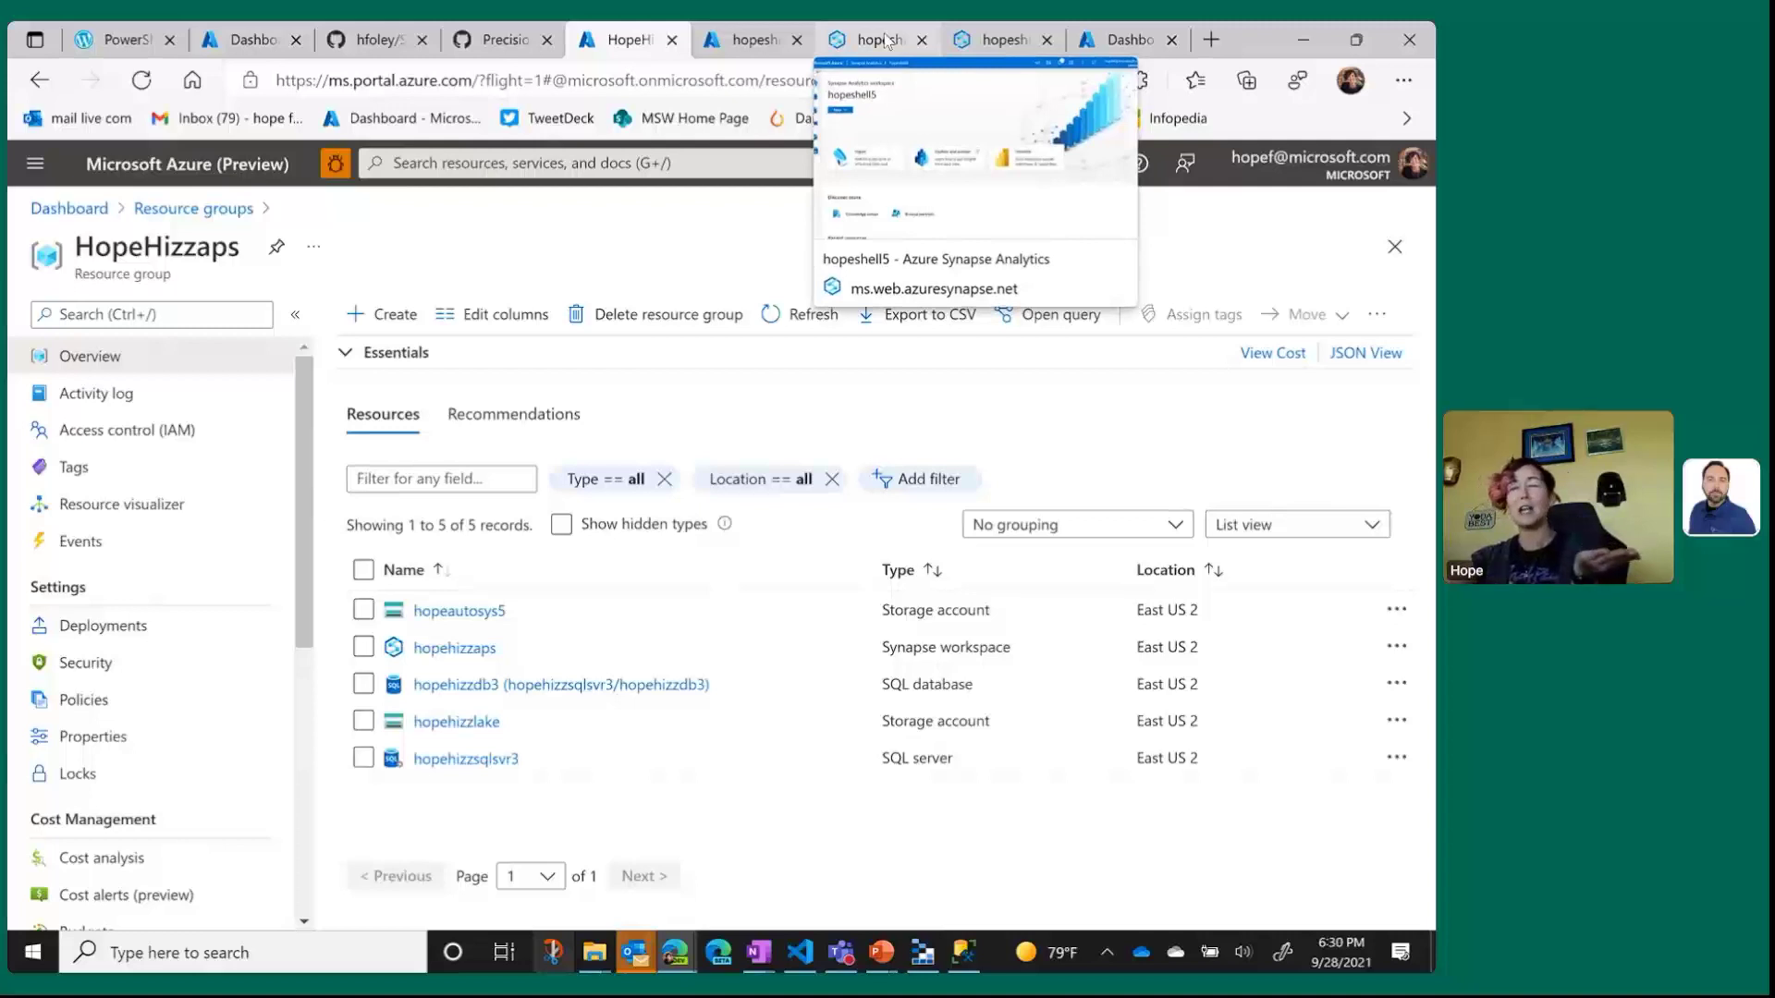
left_click(886, 40)
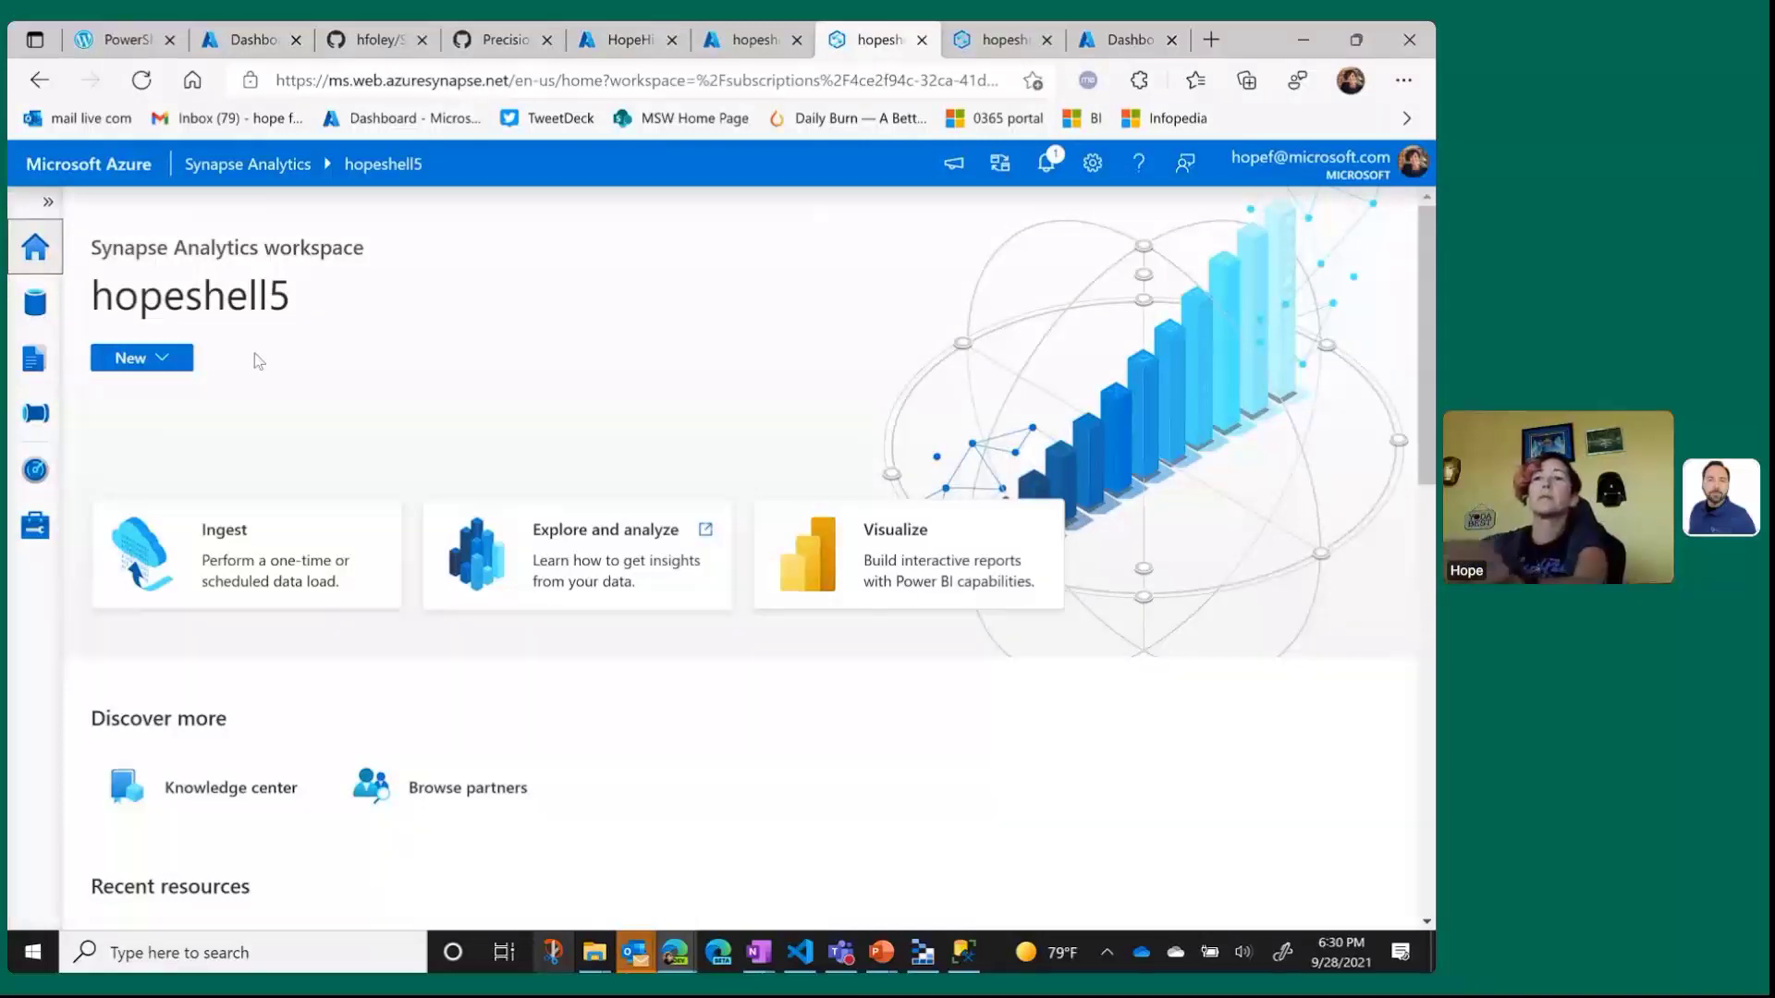
left_click(28, 526)
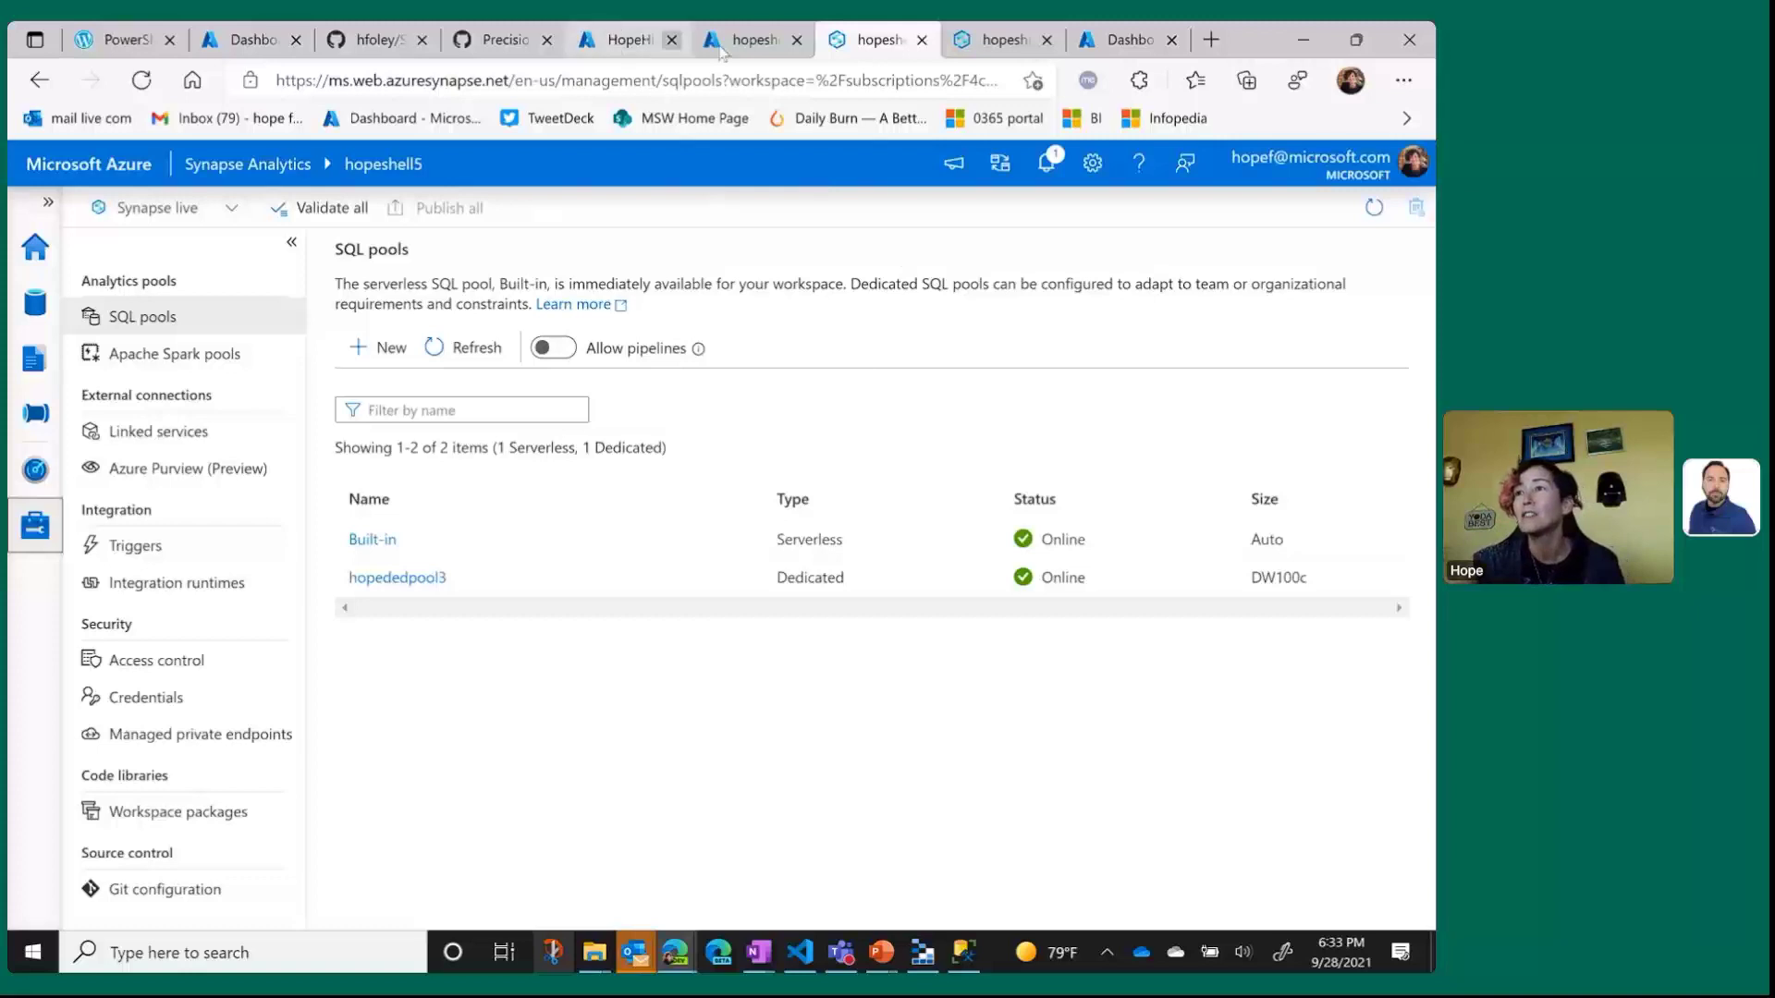
Refresh the HopeHizzaps resource list and check the running script's output in Cloud Shell.
left_click(626, 40)
left_click(777, 319)
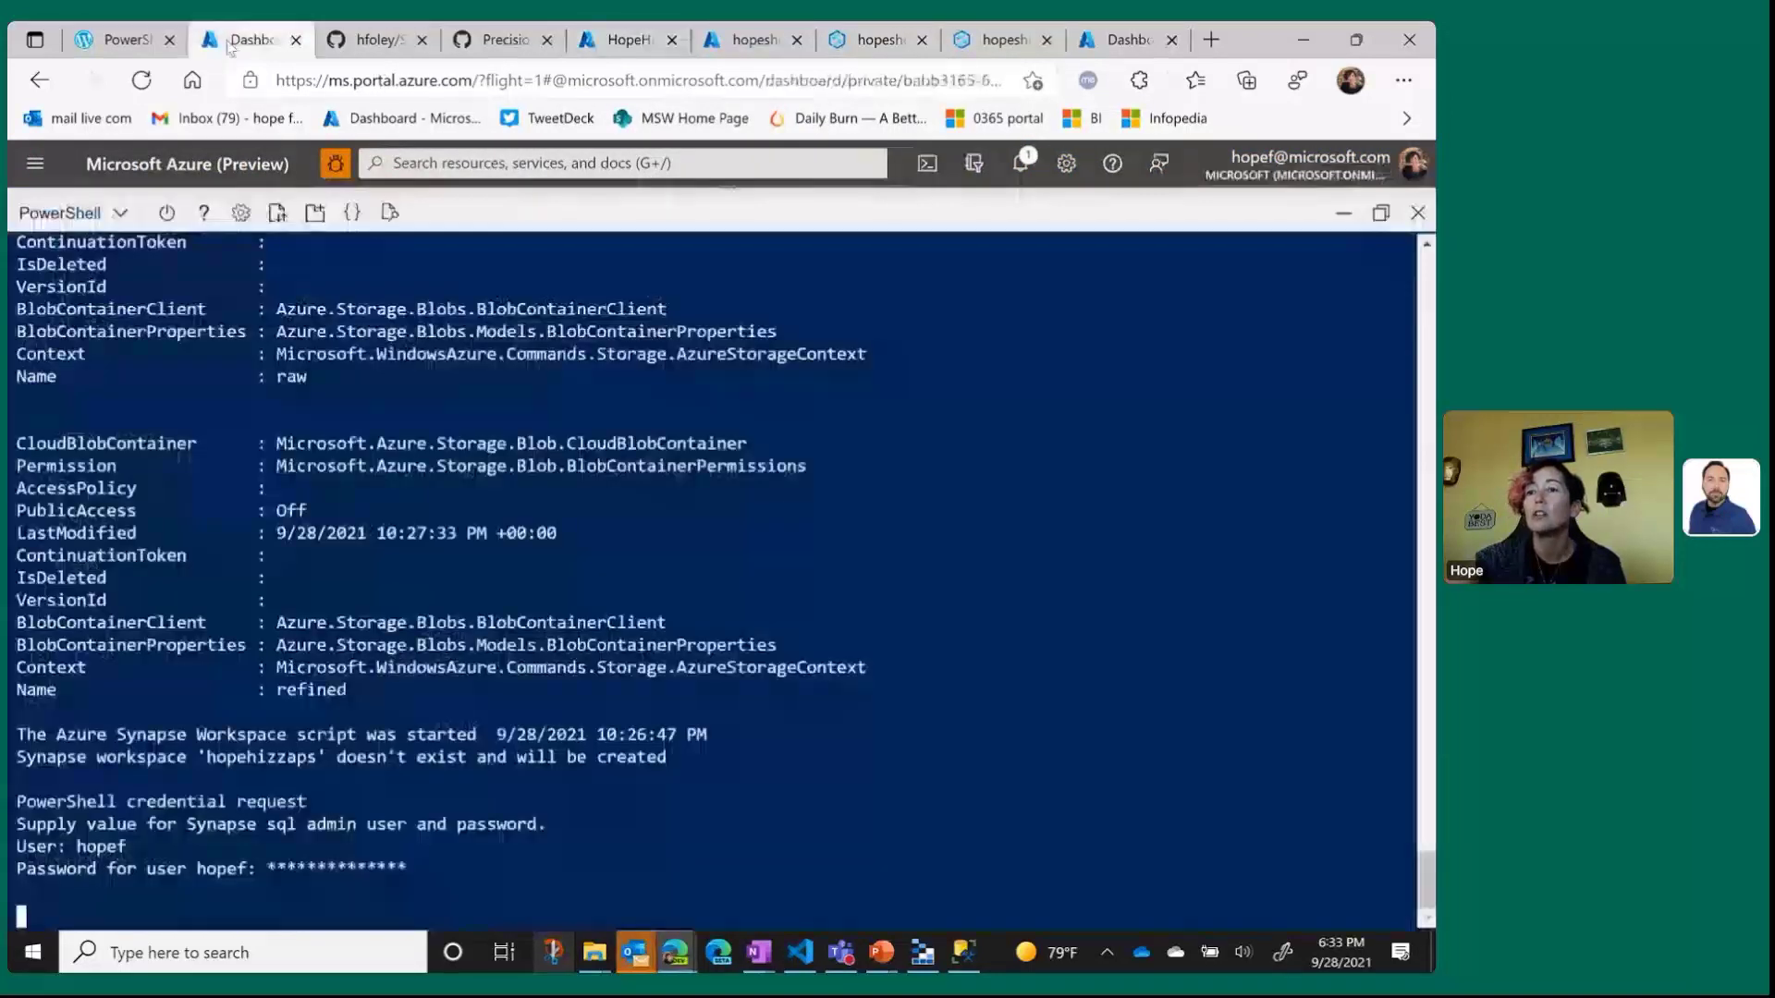
left_click(242, 40)
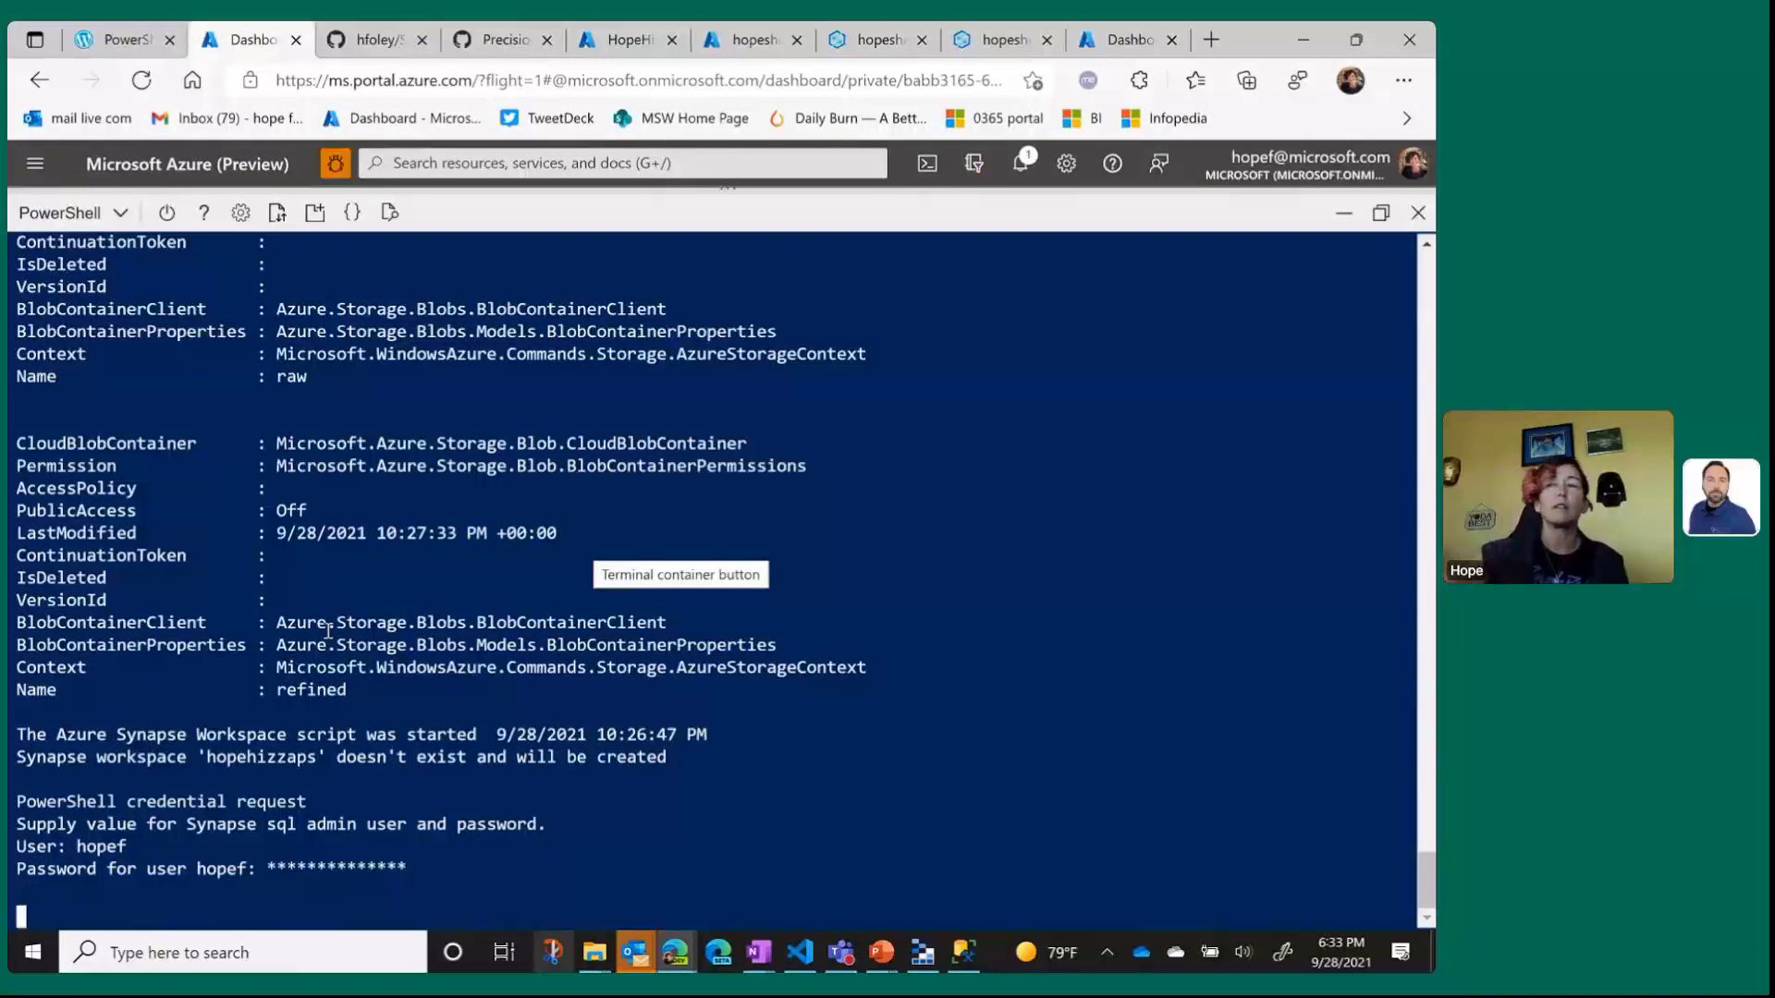
In the hopeshell5 workspace, open the SQL Date Based Extract PL pipeline and examine the full query of its Get Tables To Extract lookup.
mouse_move(637, 47)
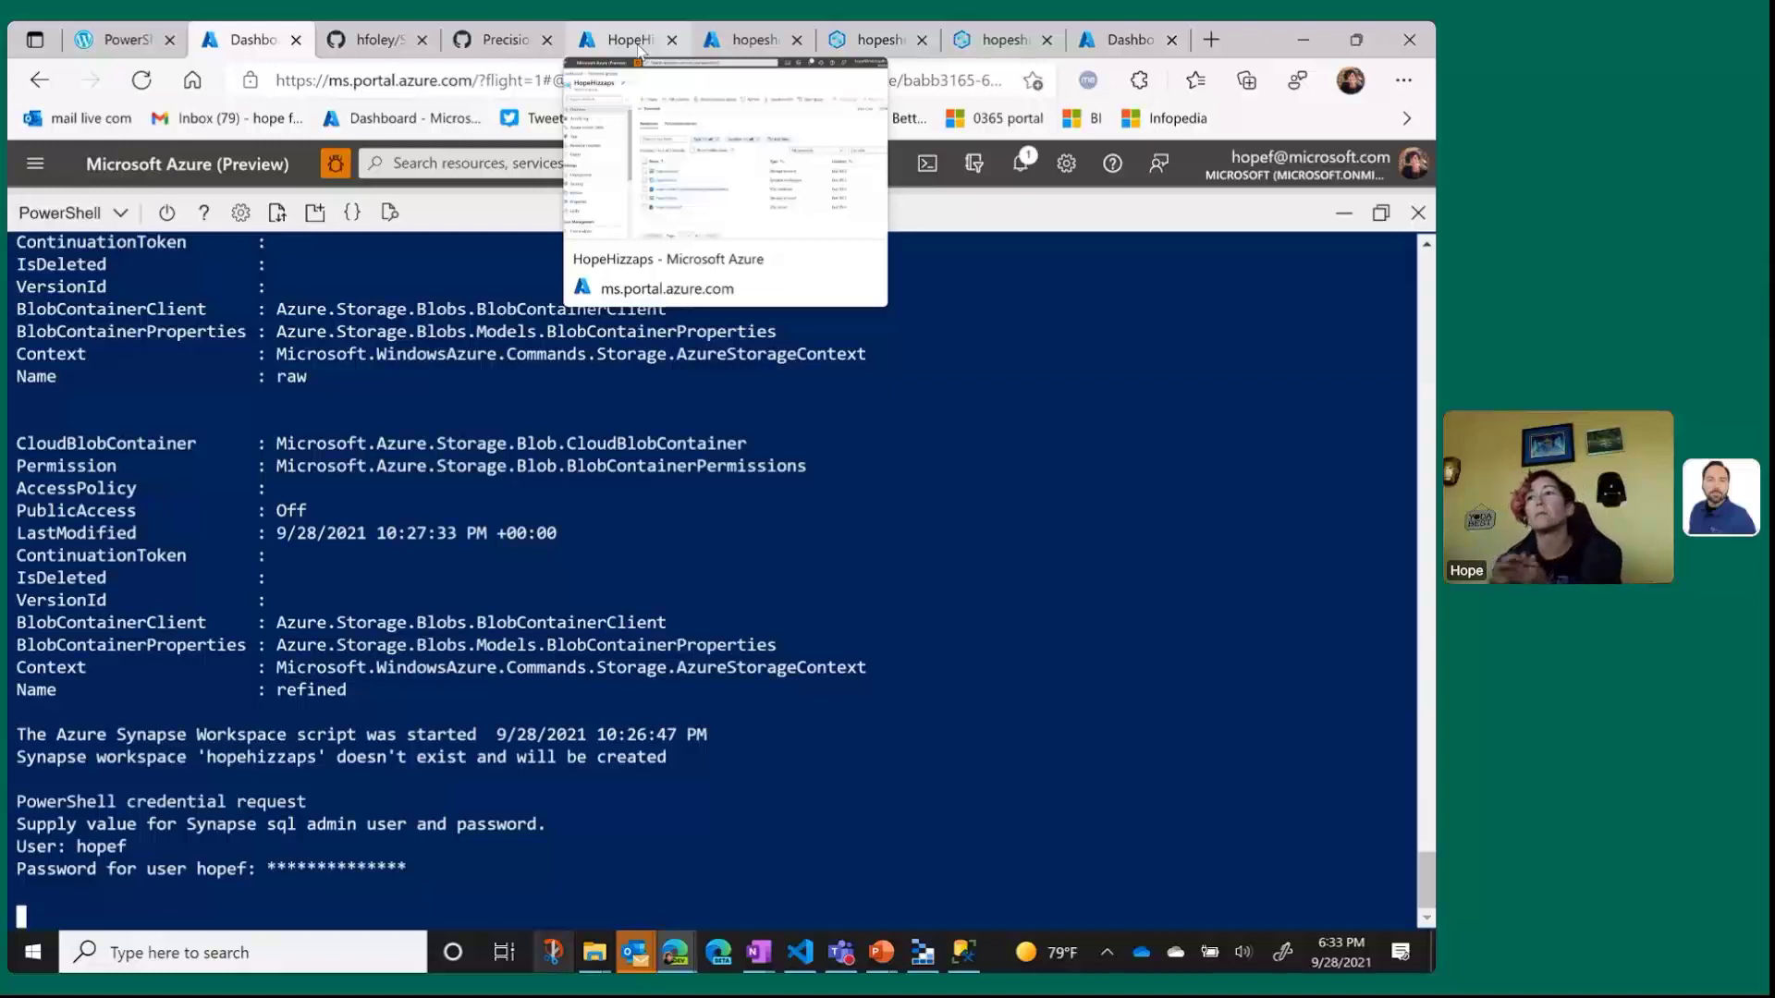
left_click(880, 40)
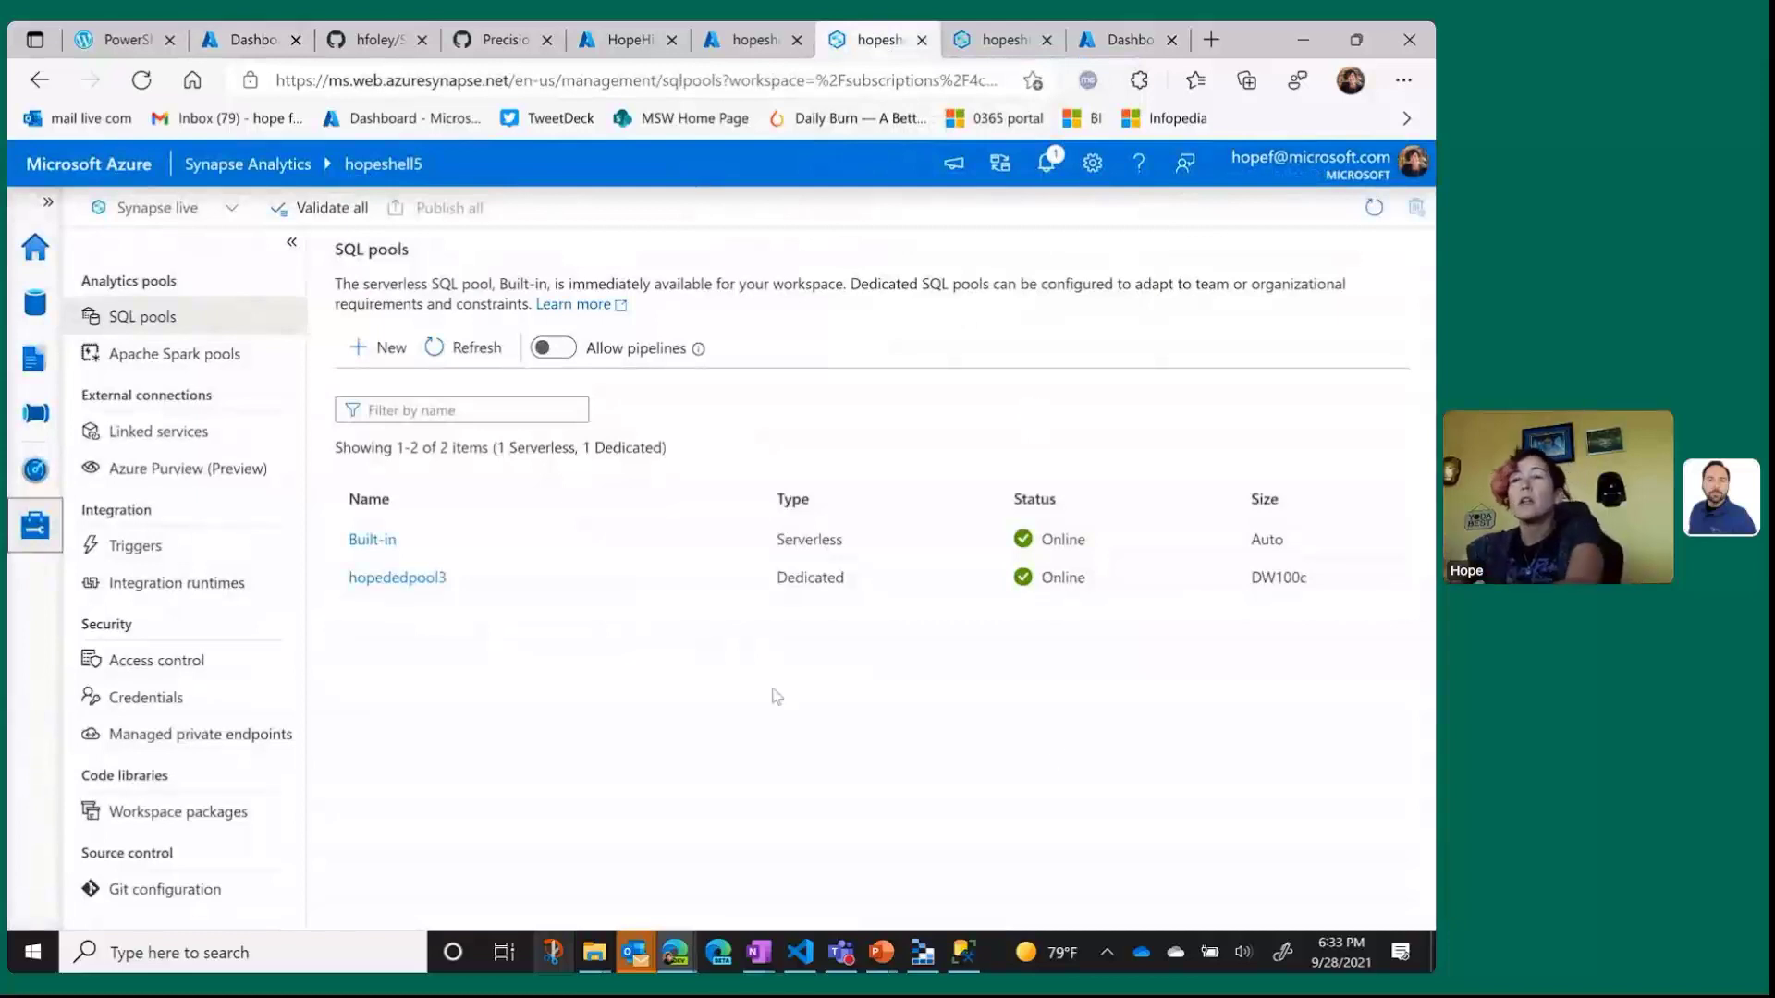
left_click(36, 416)
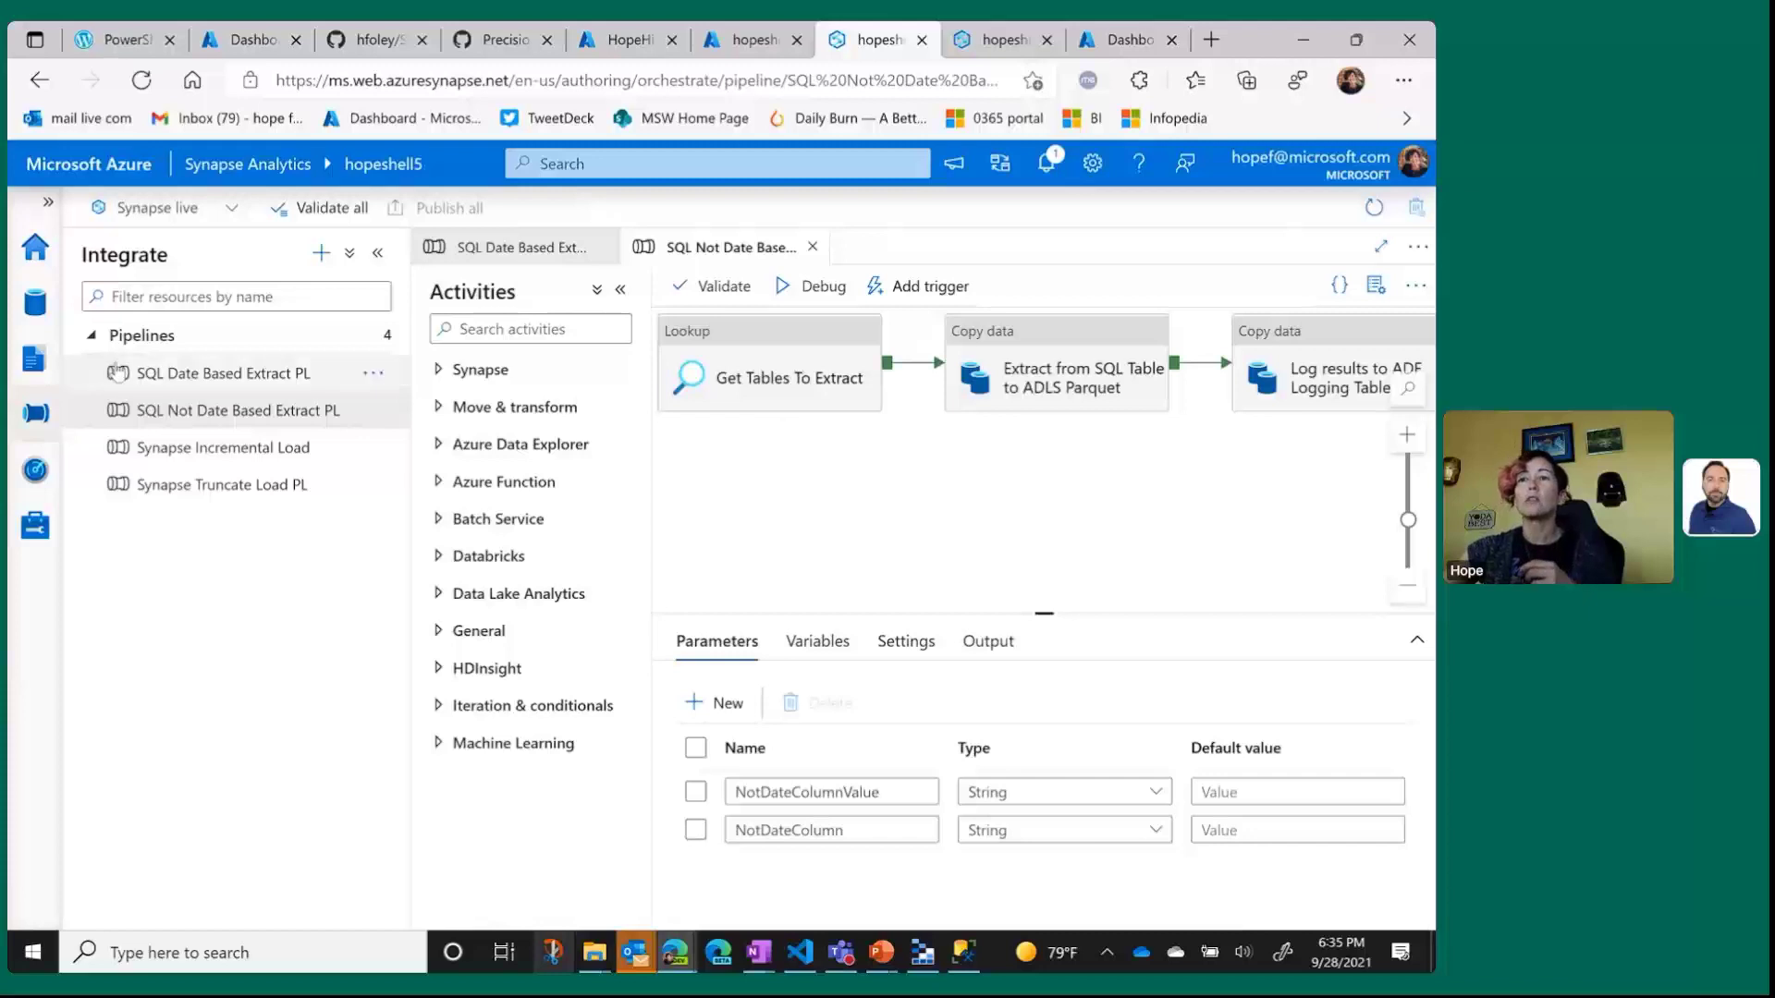
left_click(261, 374)
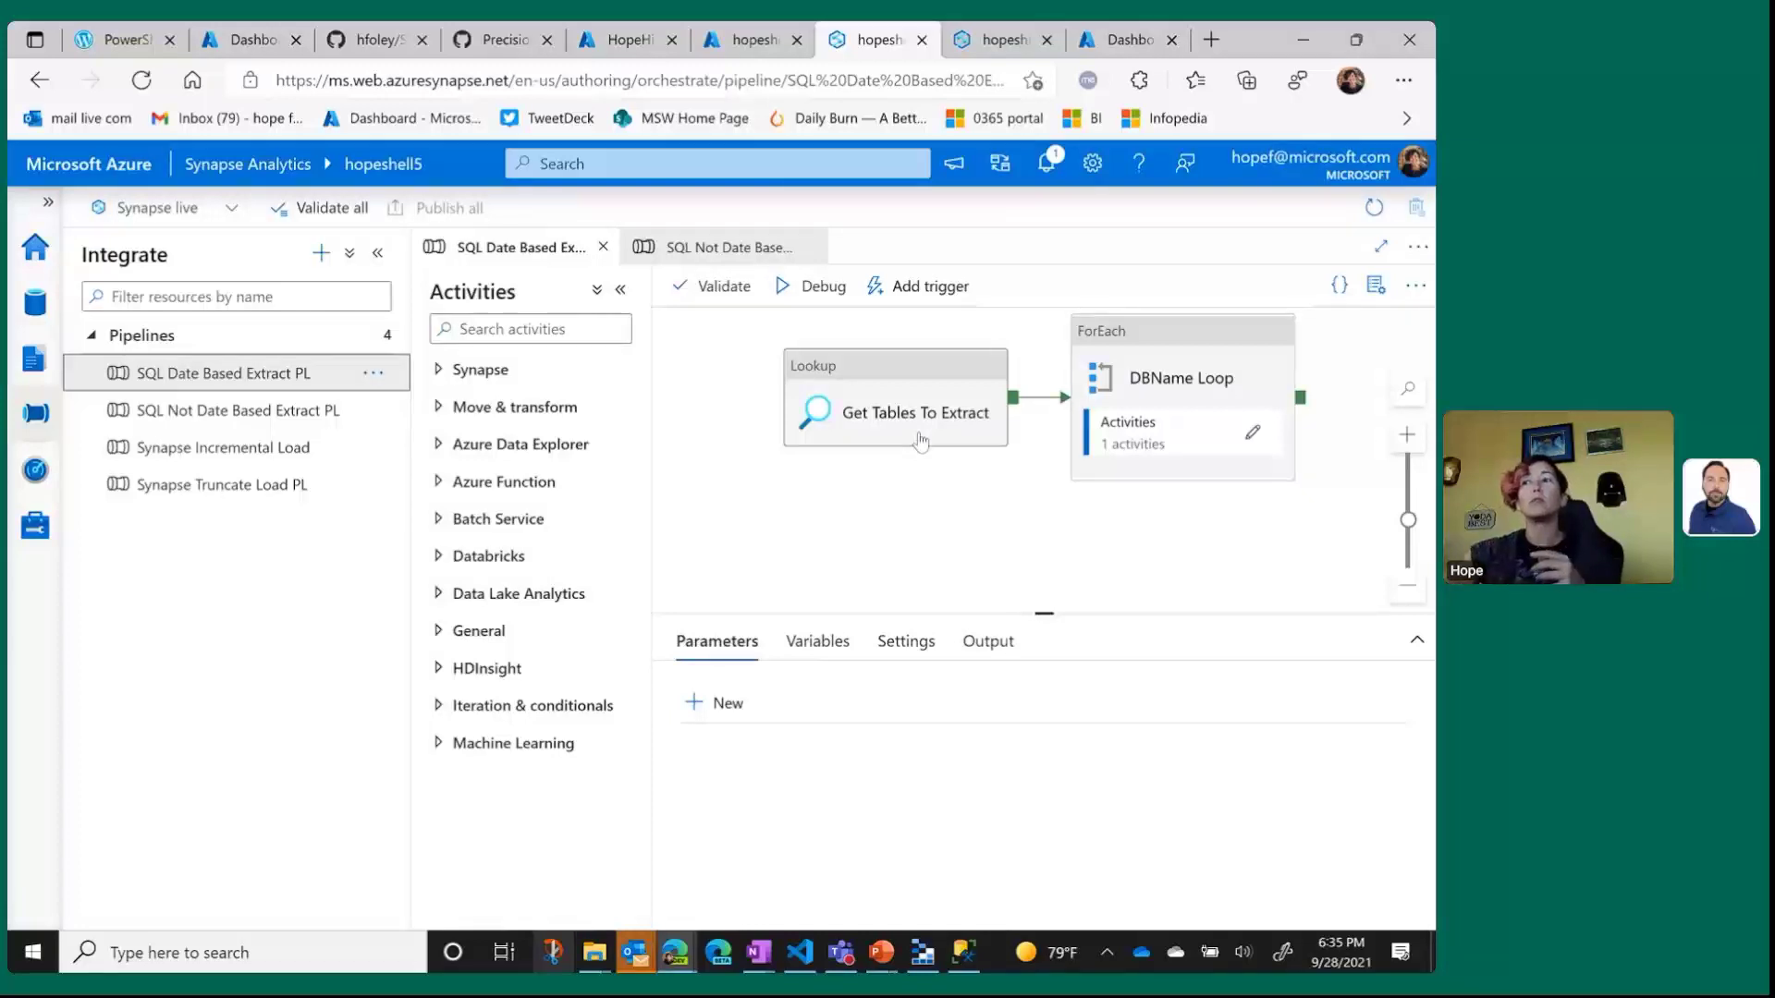
left_click(862, 371)
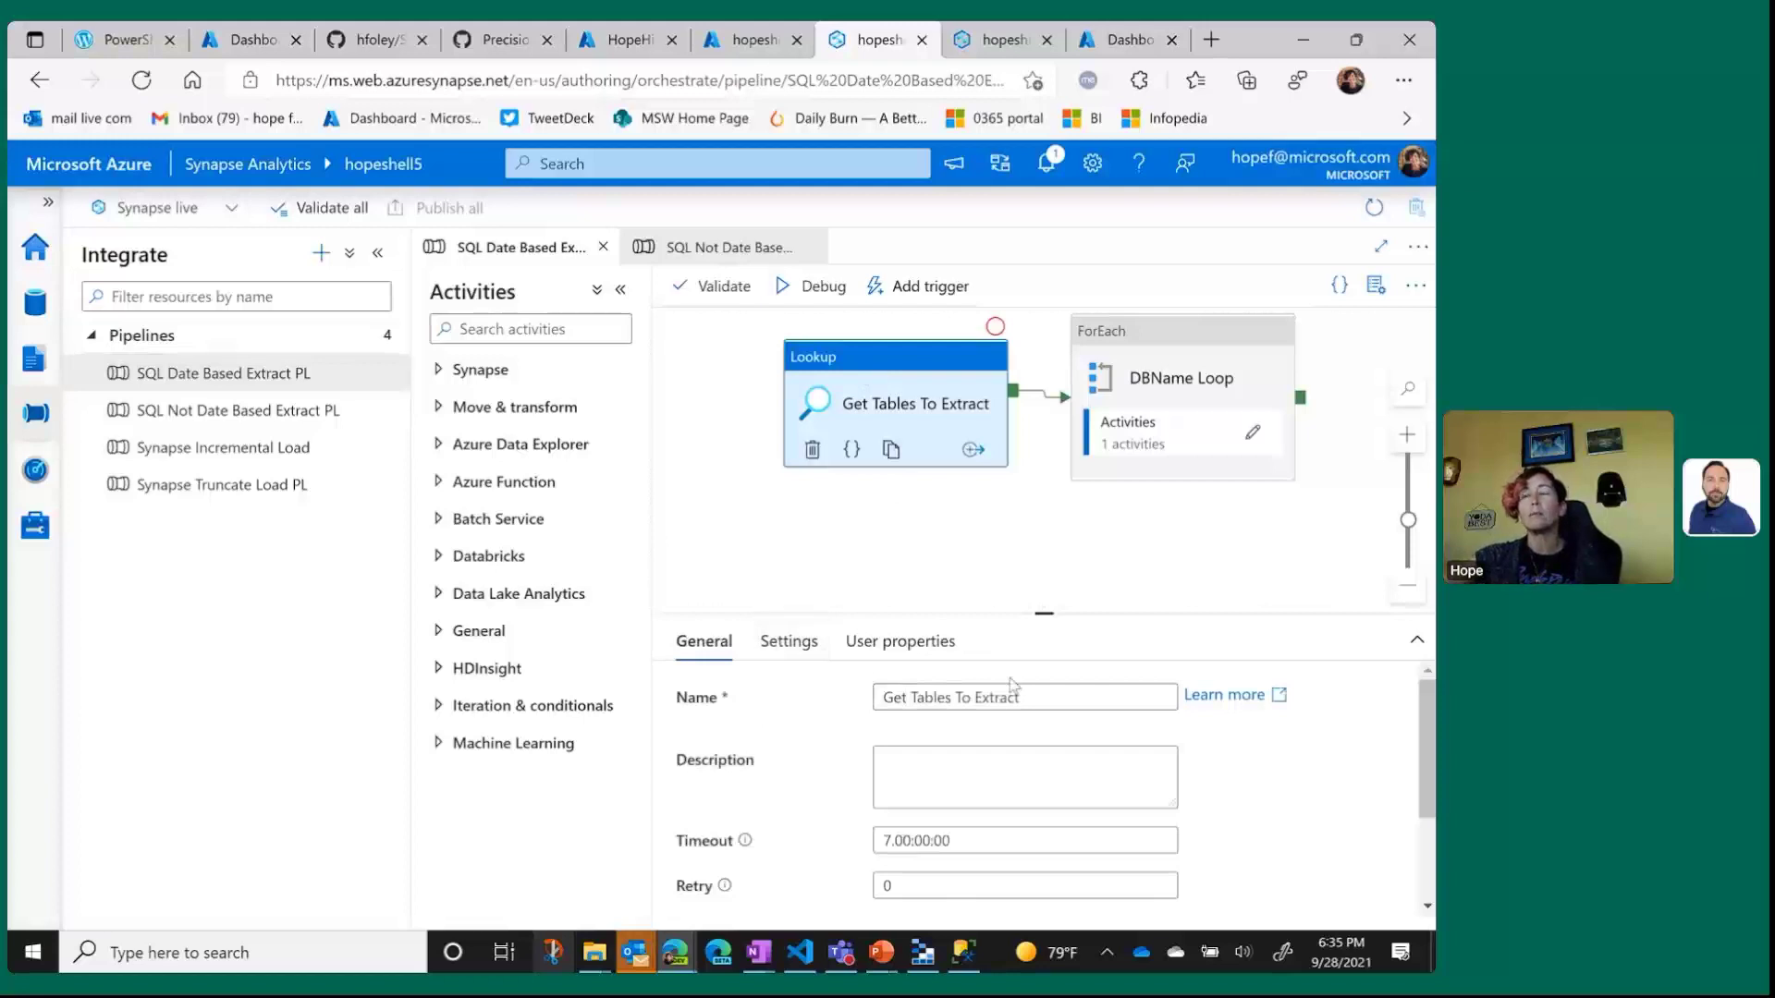
left_click(787, 641)
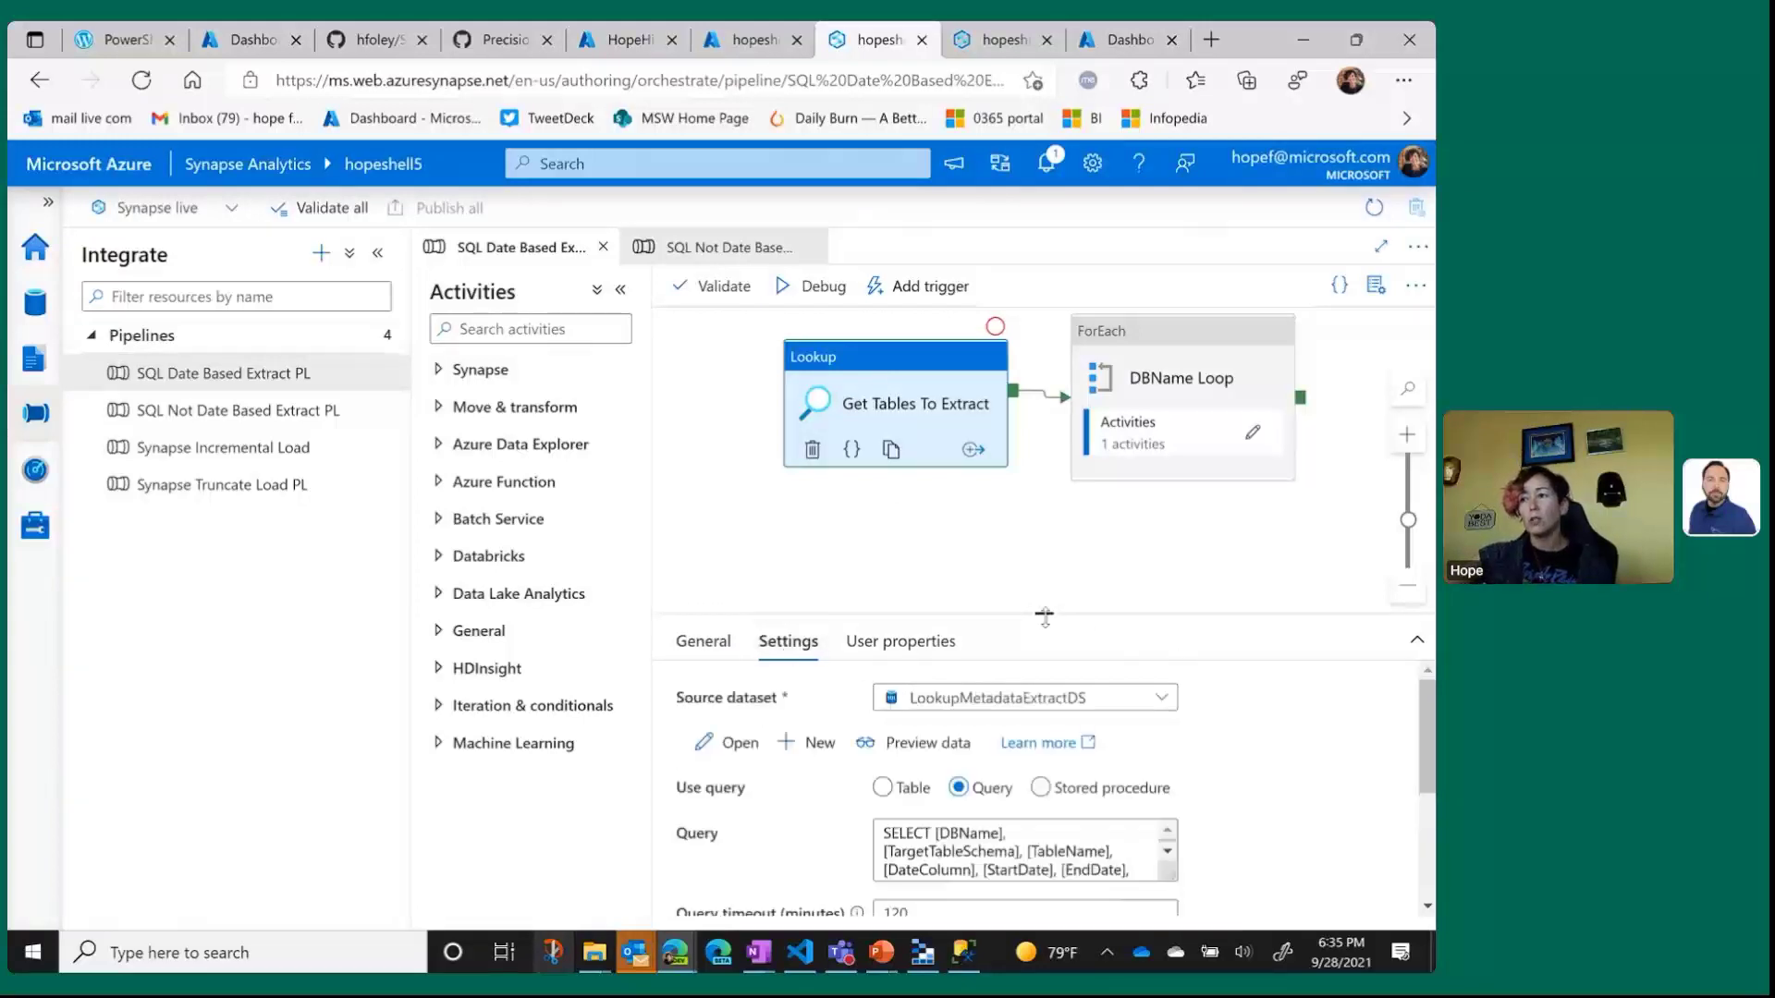
left_click_drag(1045, 613, 1047, 522)
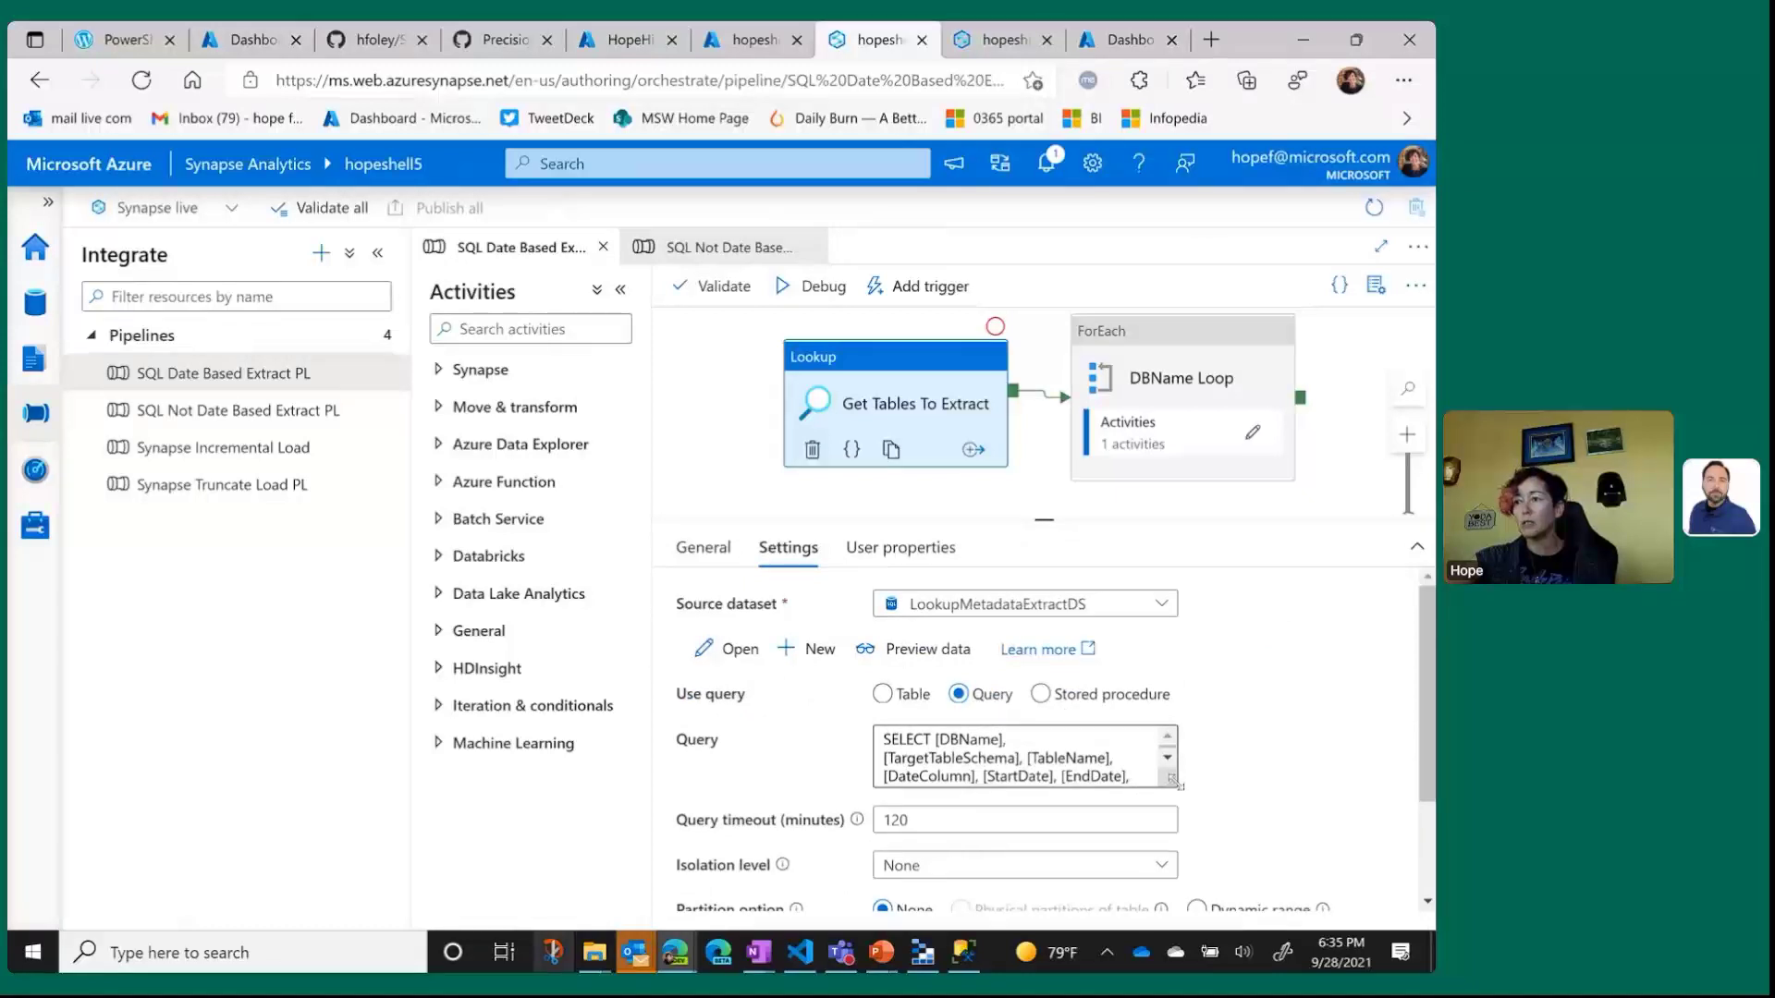
left_click_drag(1177, 782, 1204, 880)
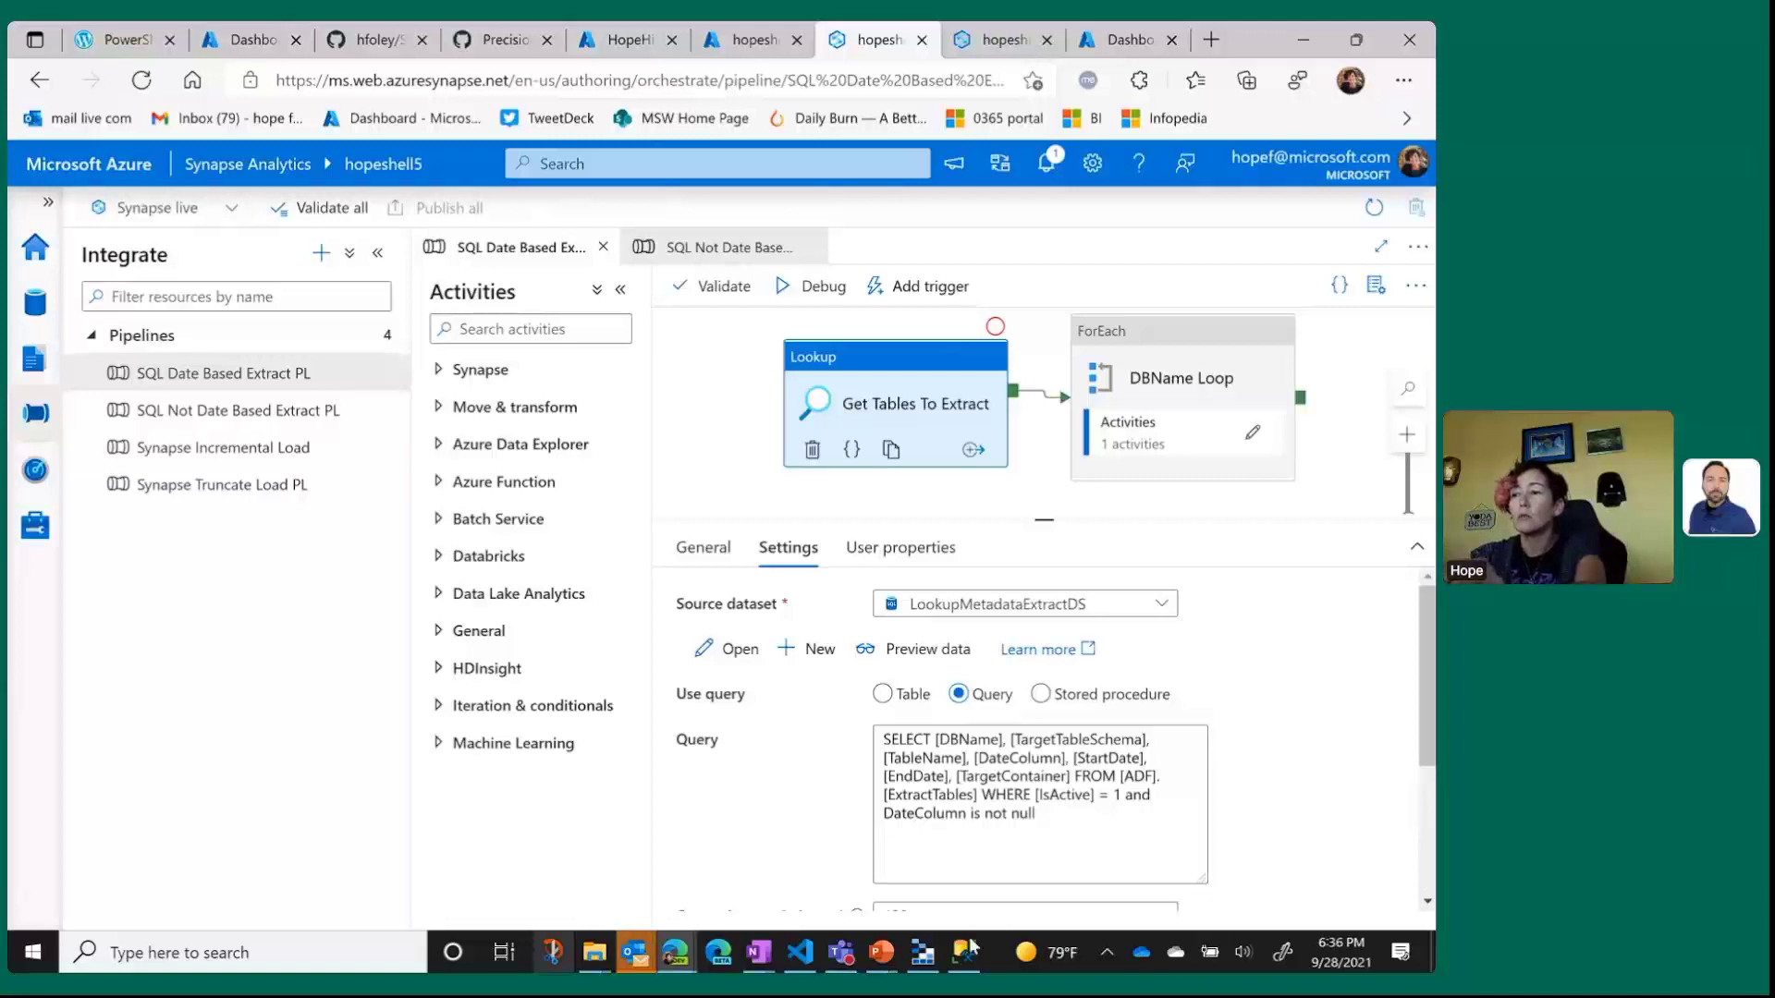
Switch to SQL Server Management Studio and examine the ADF schema and ExtractTables definitions in the SampleMetadataCreate.sql script.
mouse_move(966, 947)
left_click(981, 811)
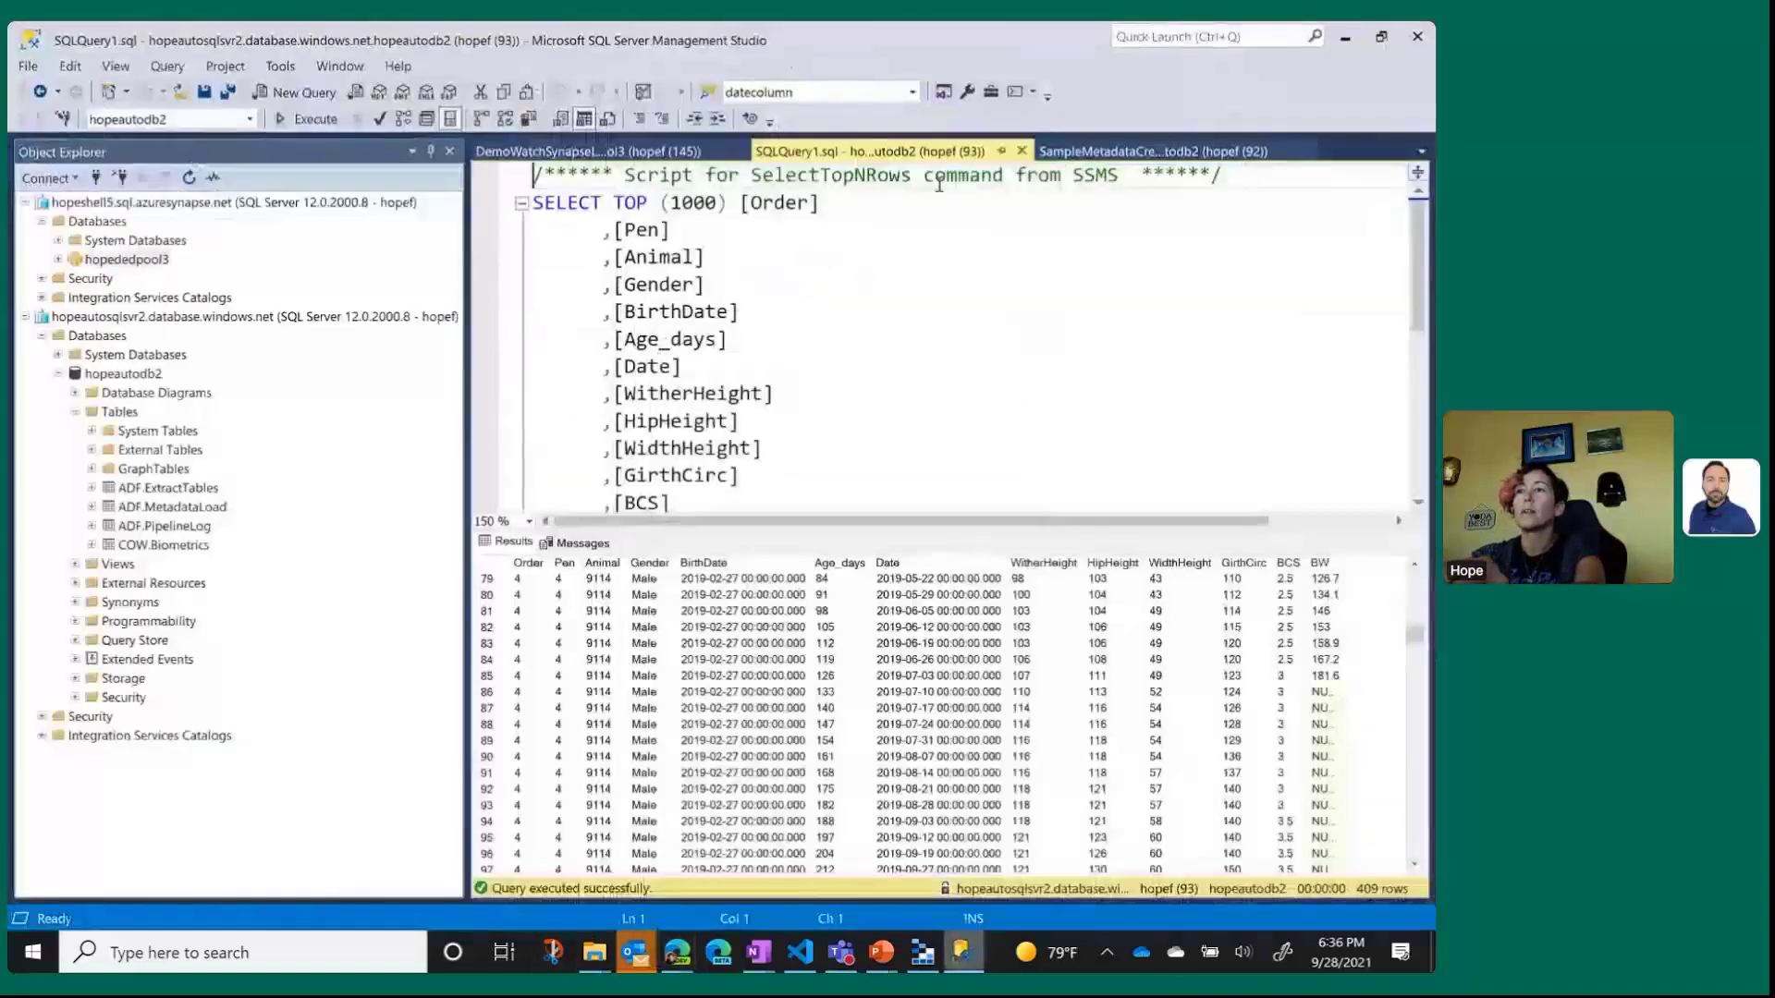
left_click(1105, 154)
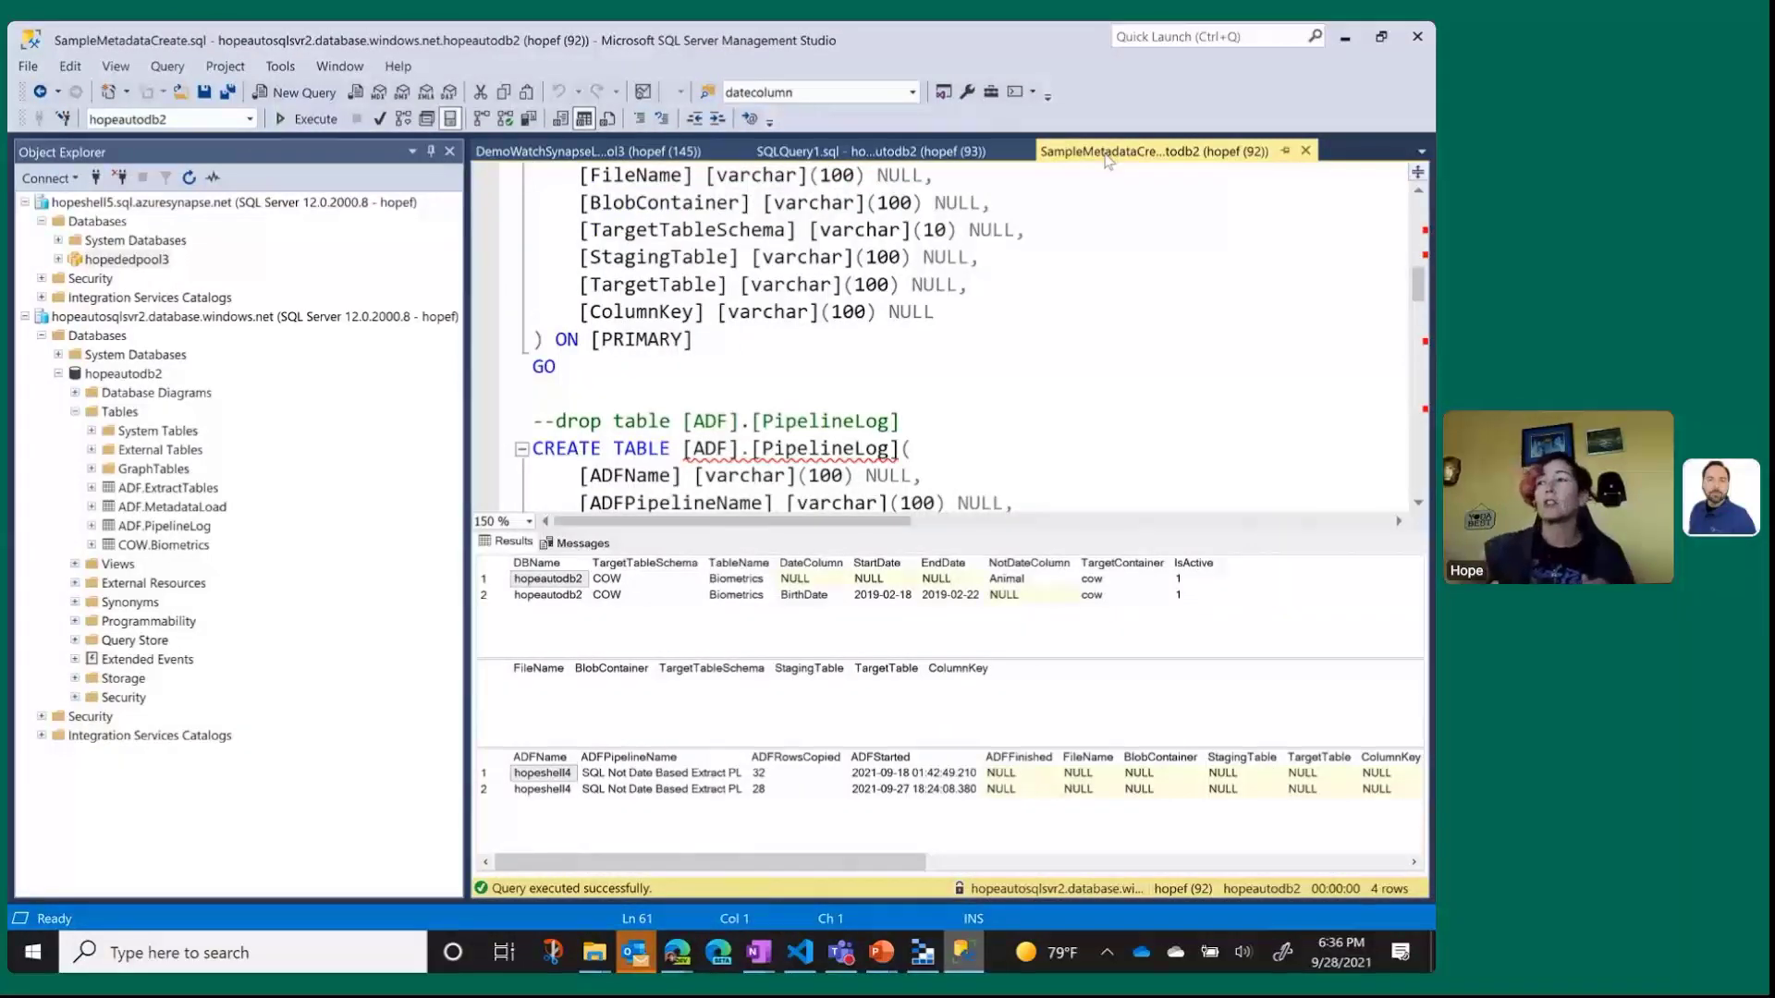
scroll(1133, 311, "up", 6)
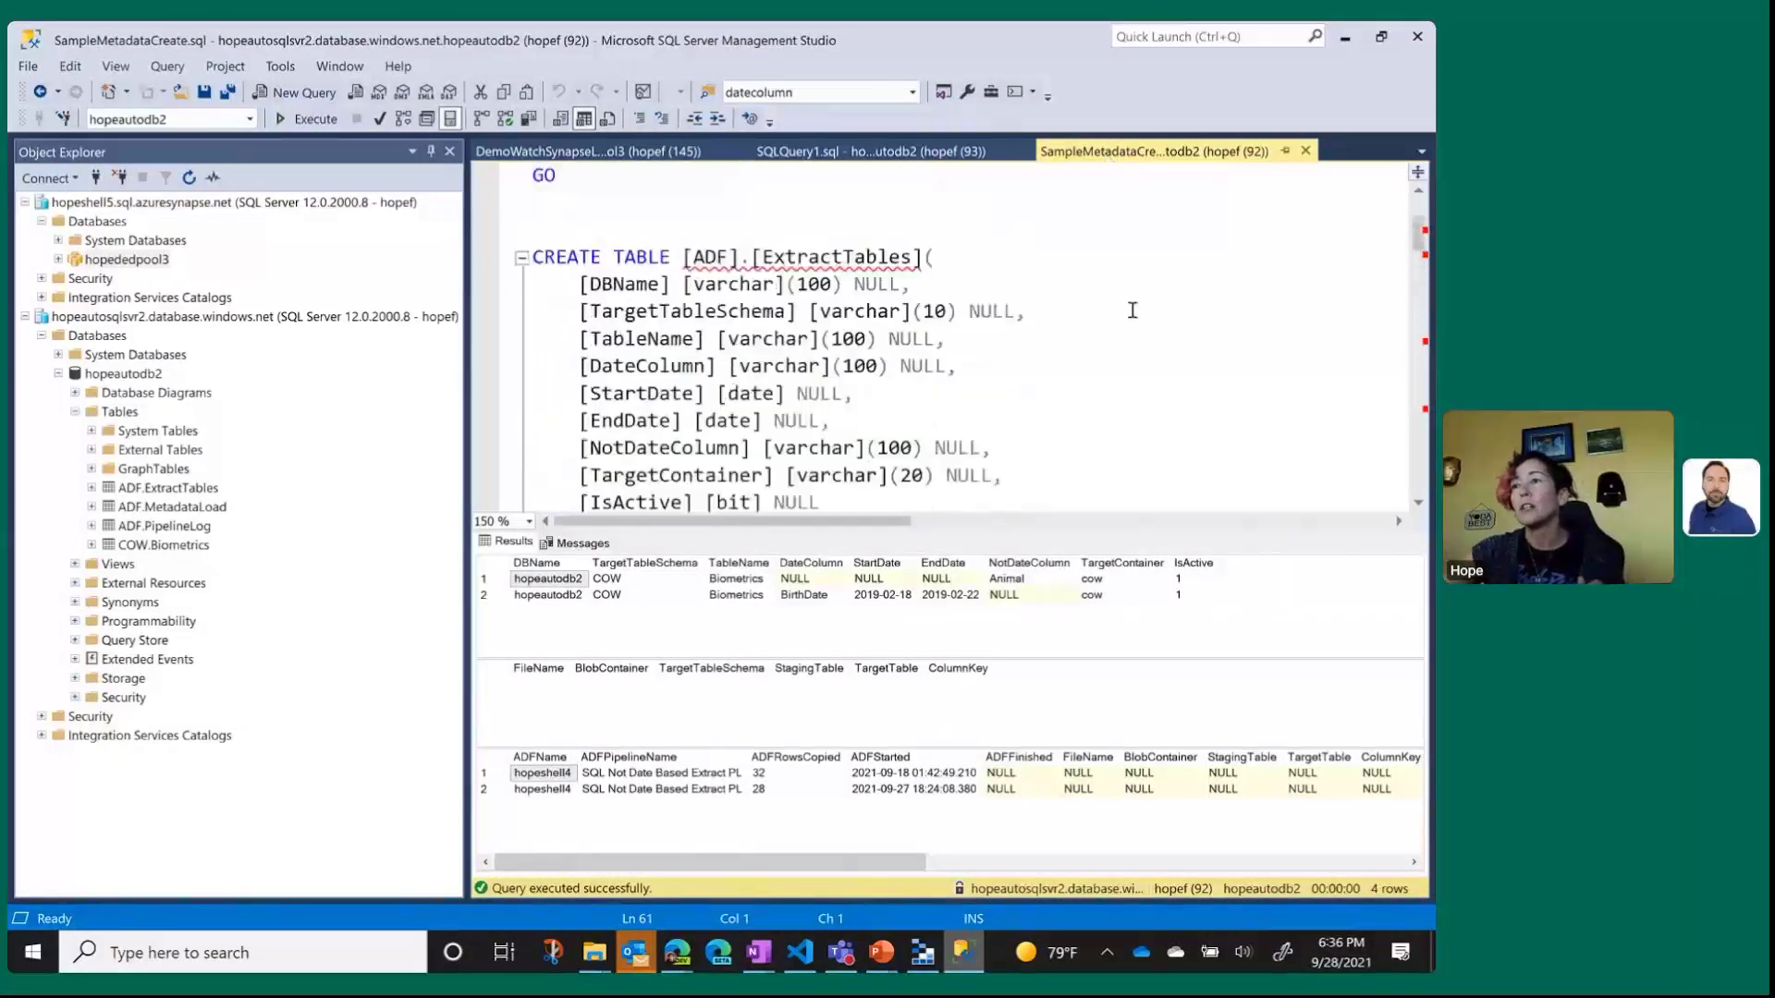
scroll(1132, 311, "up", 2)
left_click(1039, 311)
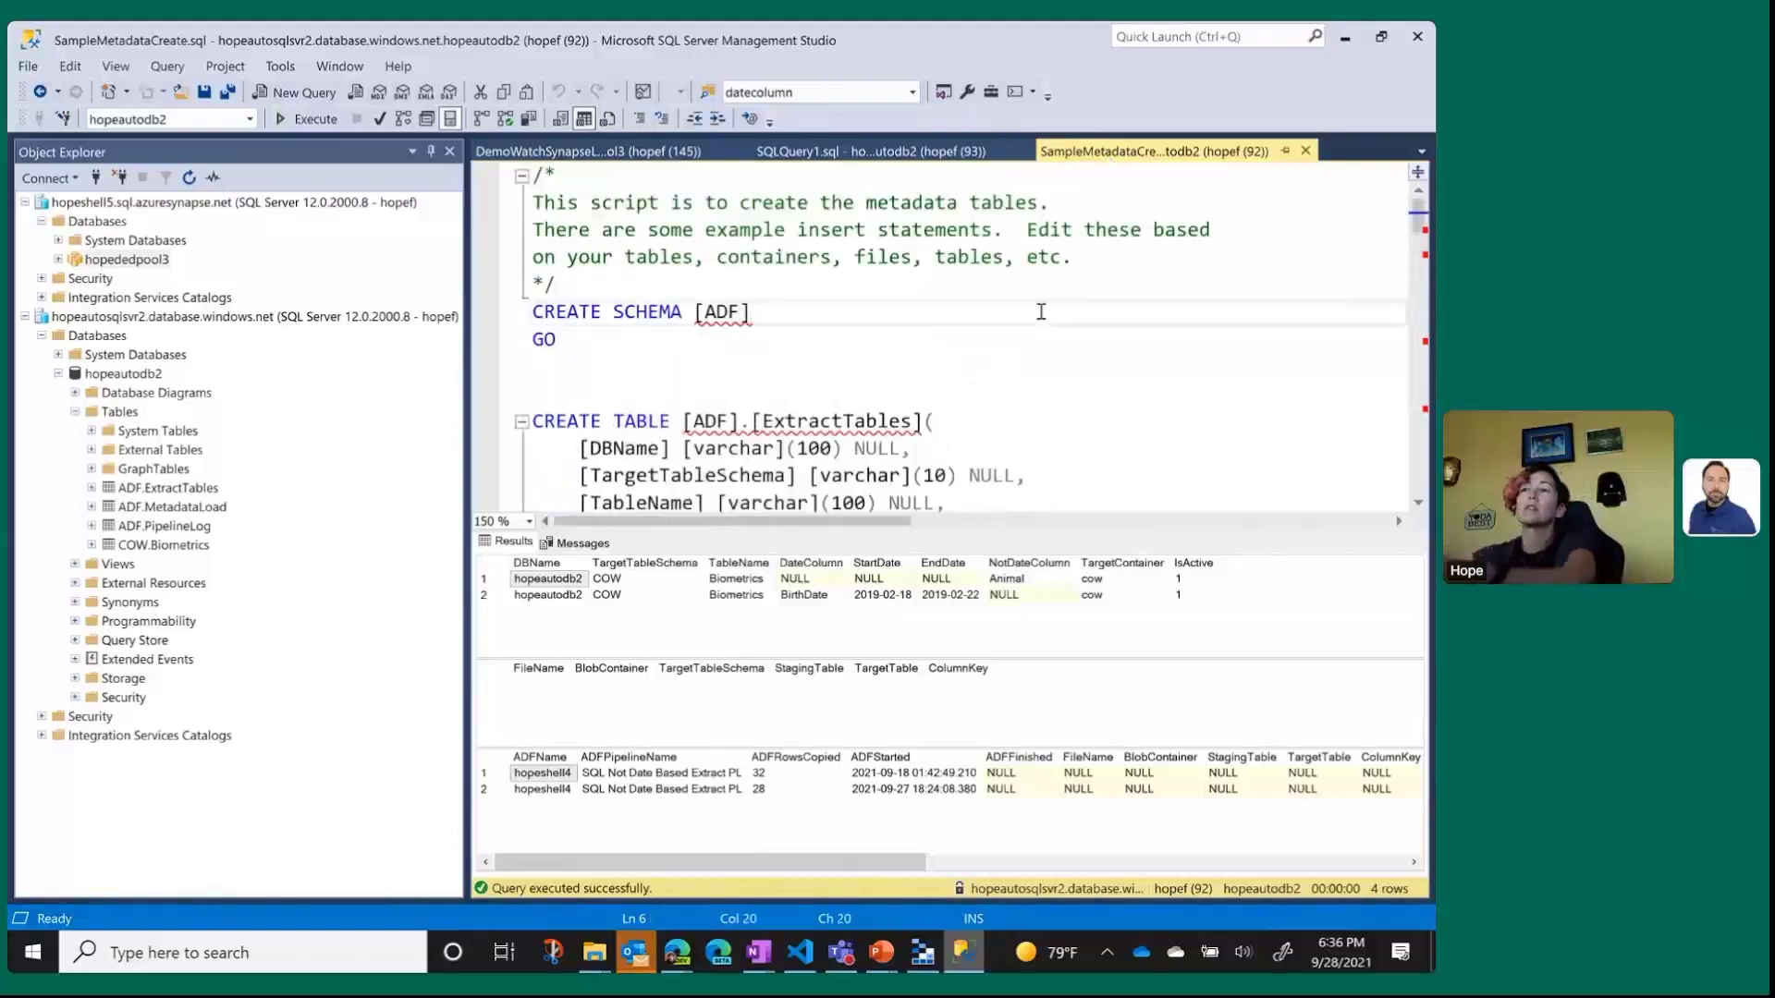
scroll(1040, 311, "down", 2)
scroll(1041, 311, "down", 2)
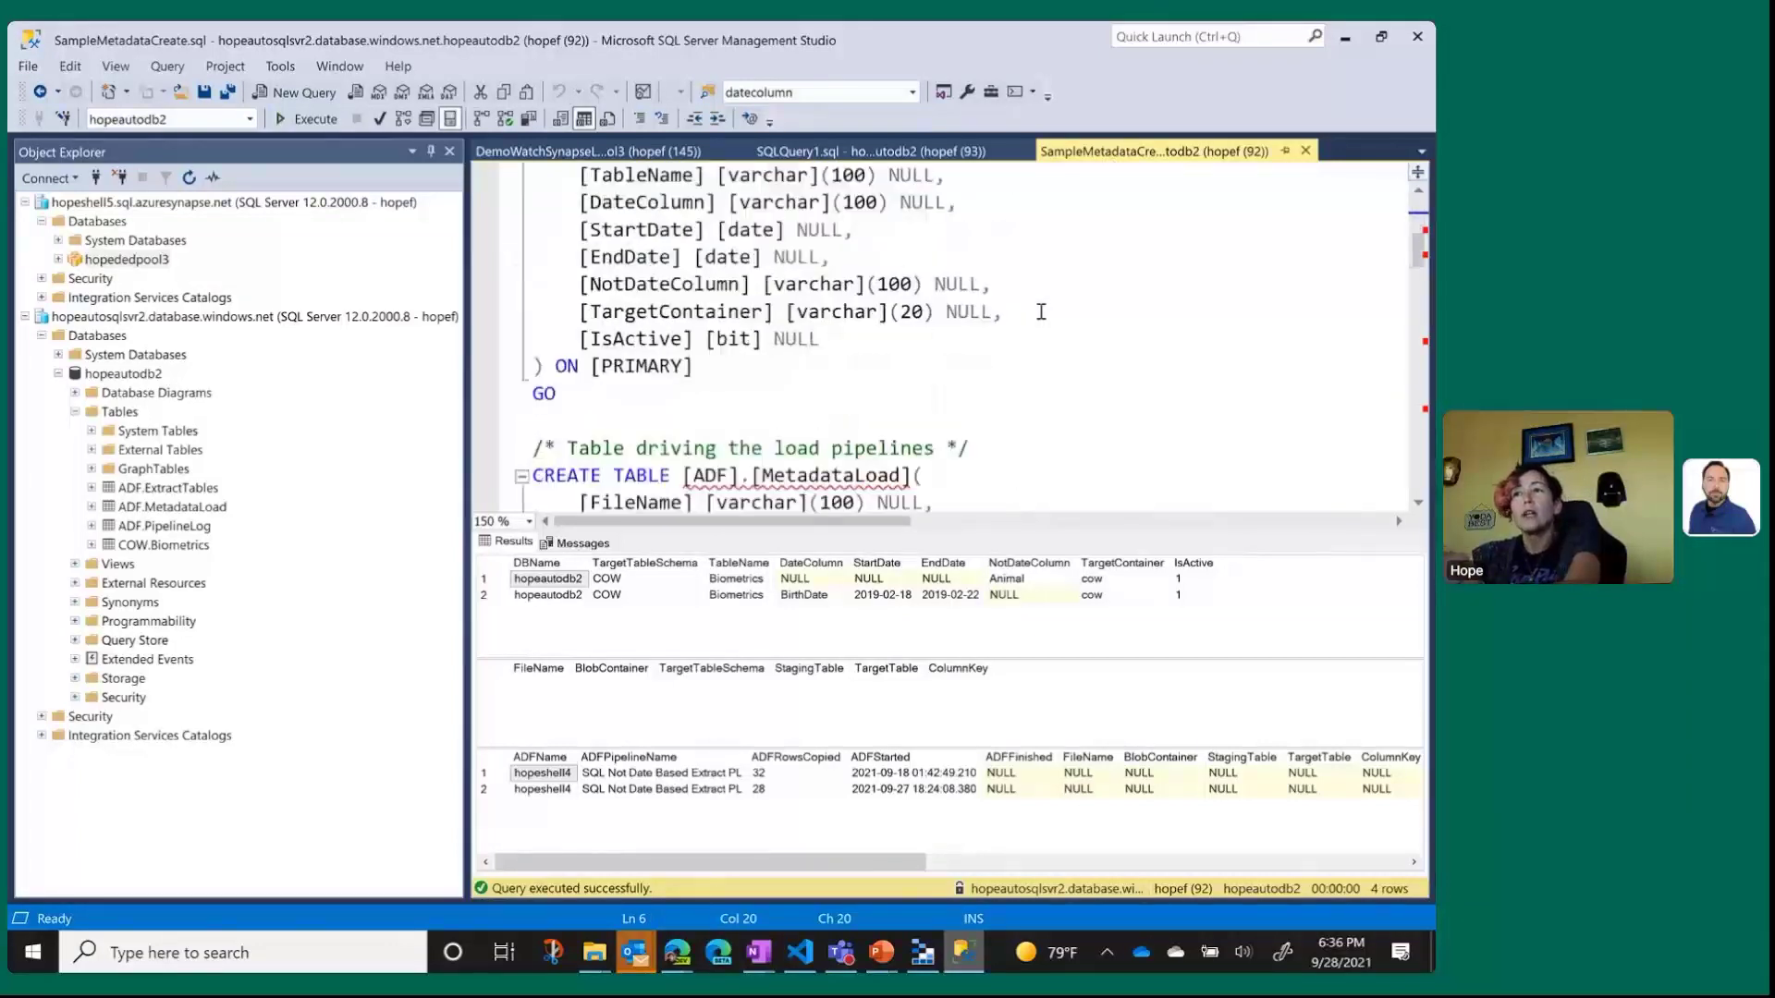
scroll(1041, 311, "up", 1)
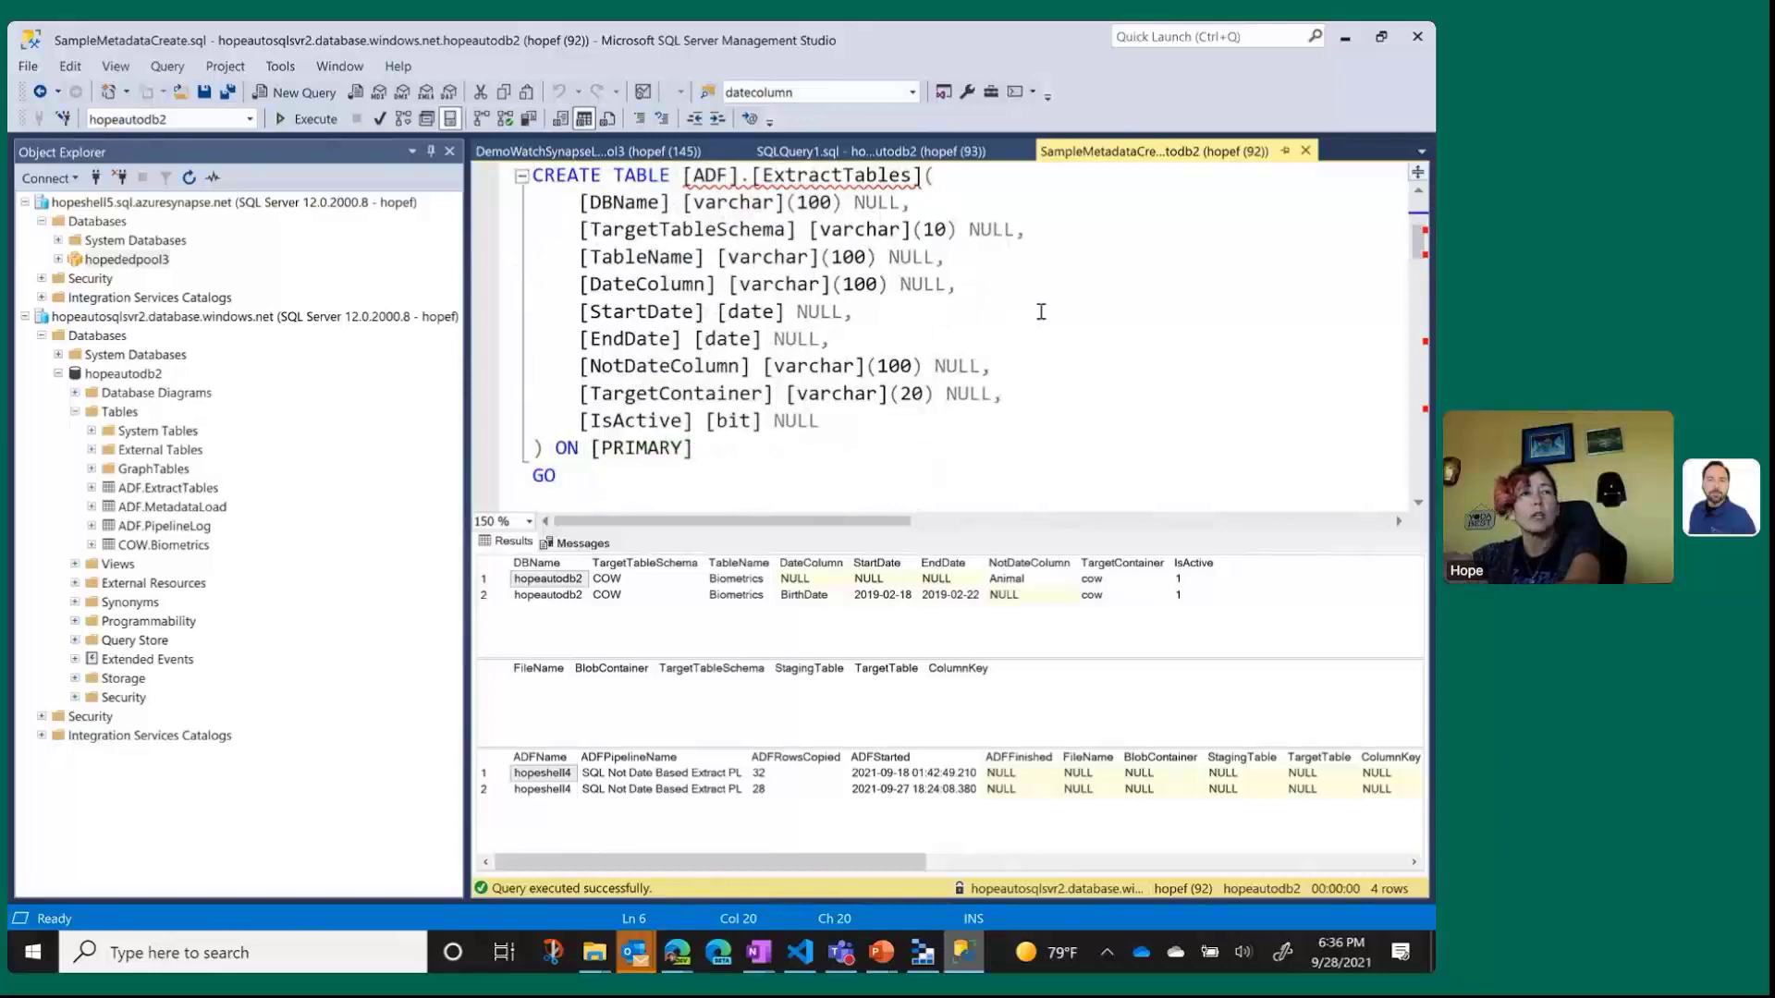
Examine the MetadataLoad and PipelineLog table definitions in the SampleMetadataCreate.sql script.
scroll(1041, 311, "down", 3)
scroll(1040, 311, "down", 2)
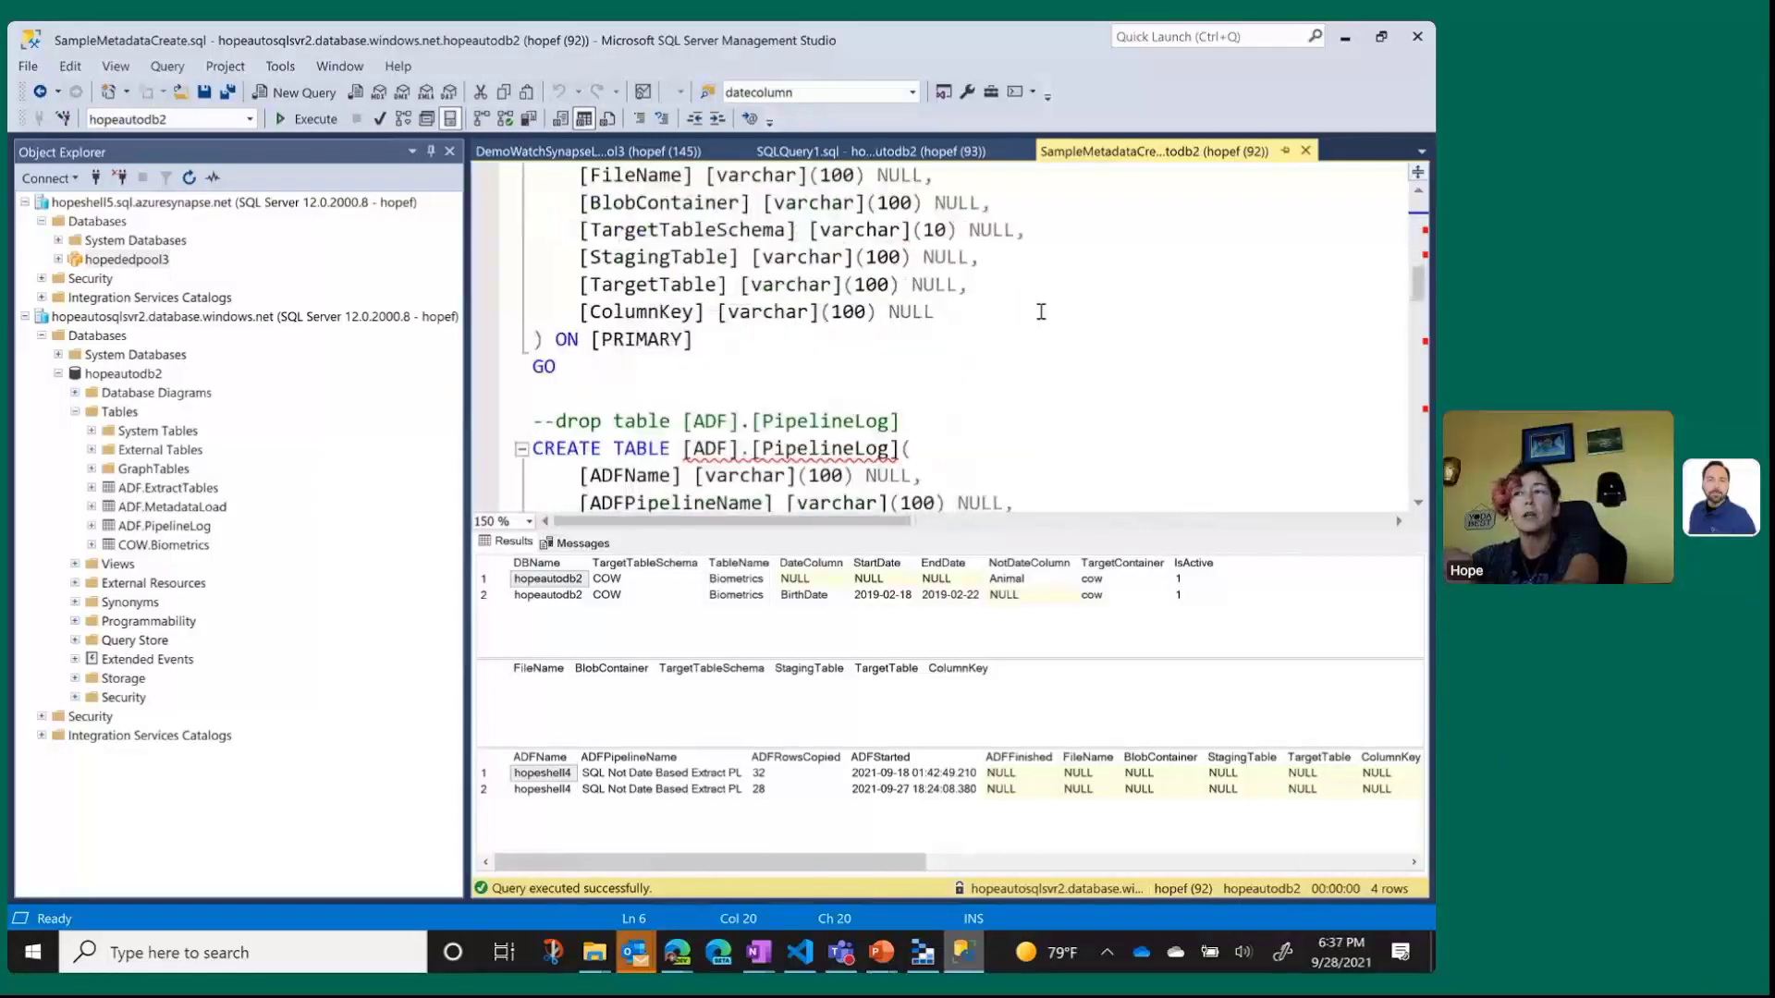
scroll(1041, 311, "up", 1)
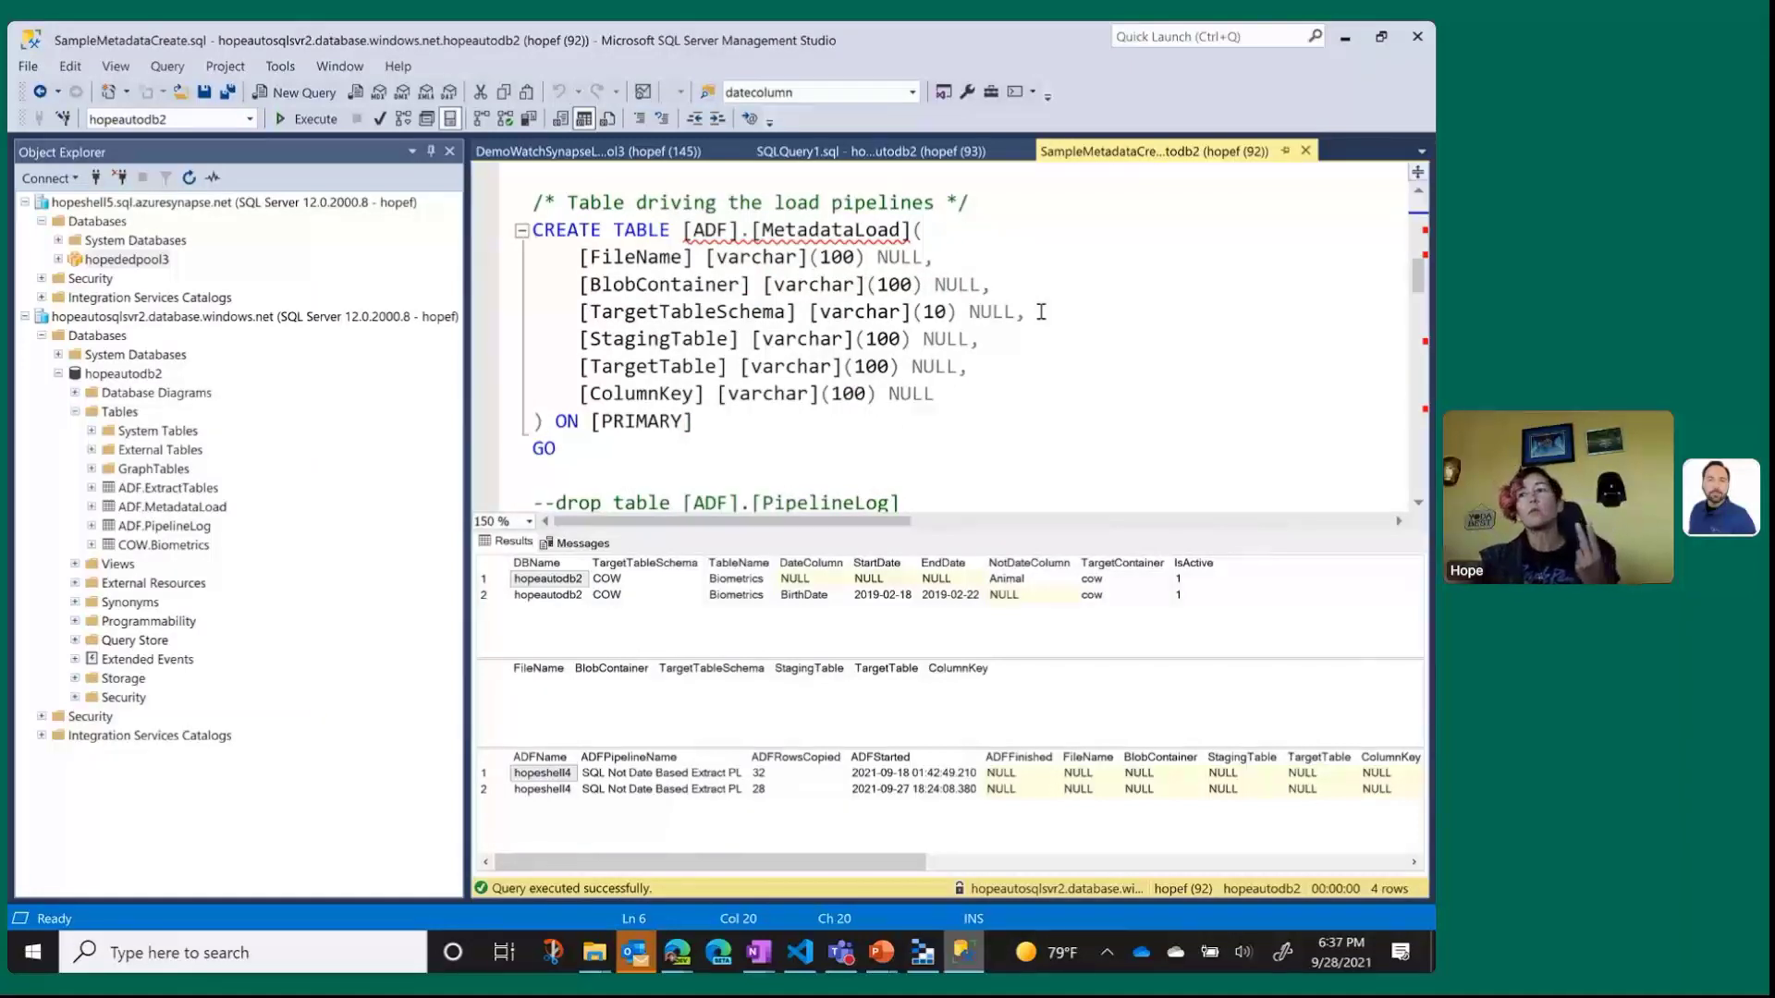
scroll(1041, 312, "up", 1)
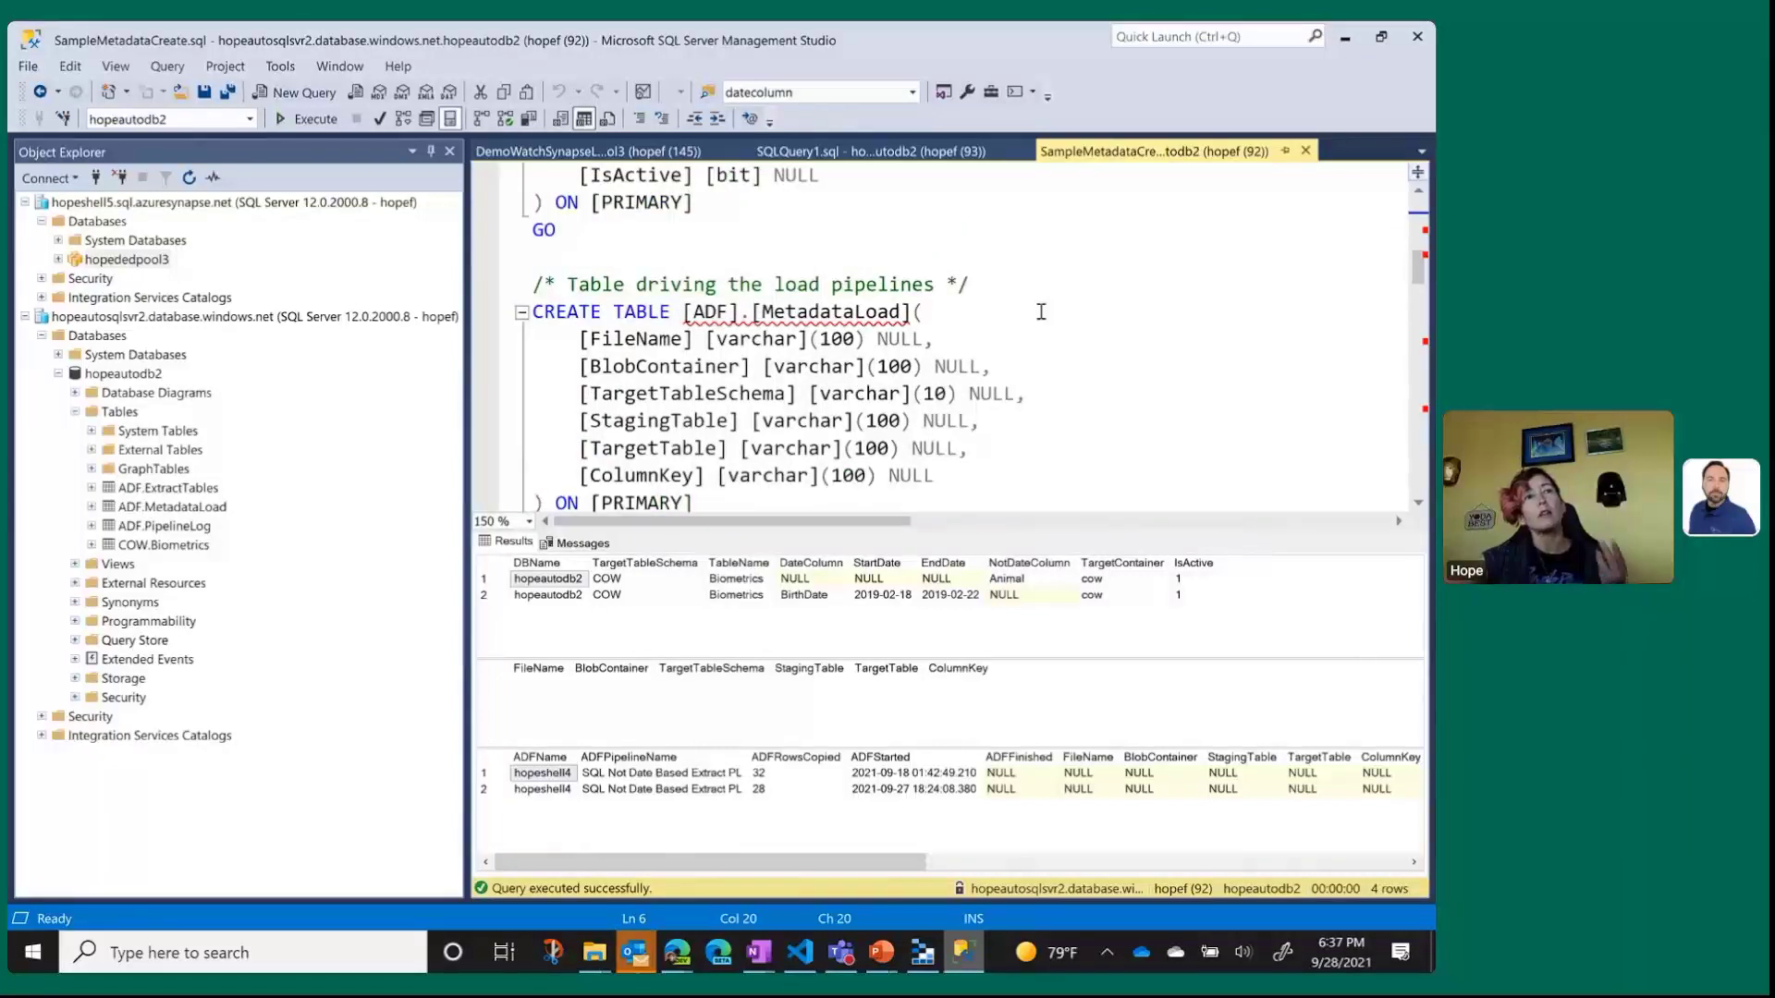
scroll(1041, 312, "down", 3)
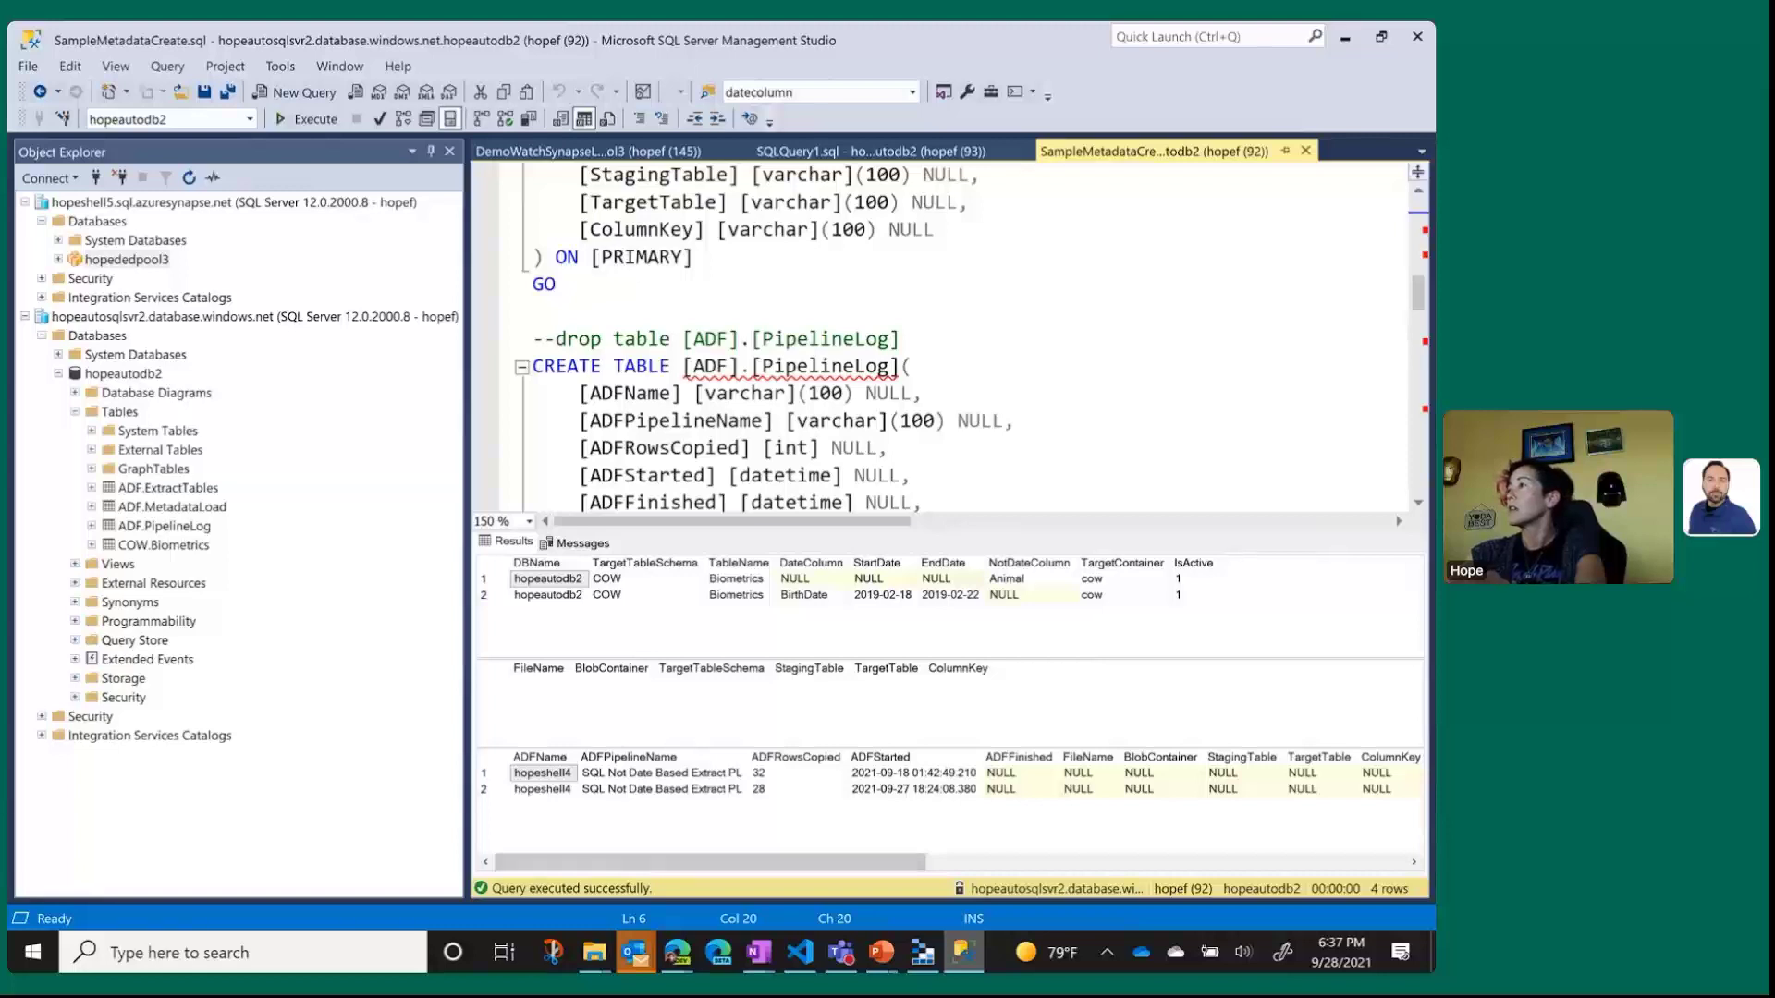
Return to the SQL Date Based Extract PL pipeline in Synapse Studio and deselect the Get Tables To Extract lookup.
key("alt+Tab")
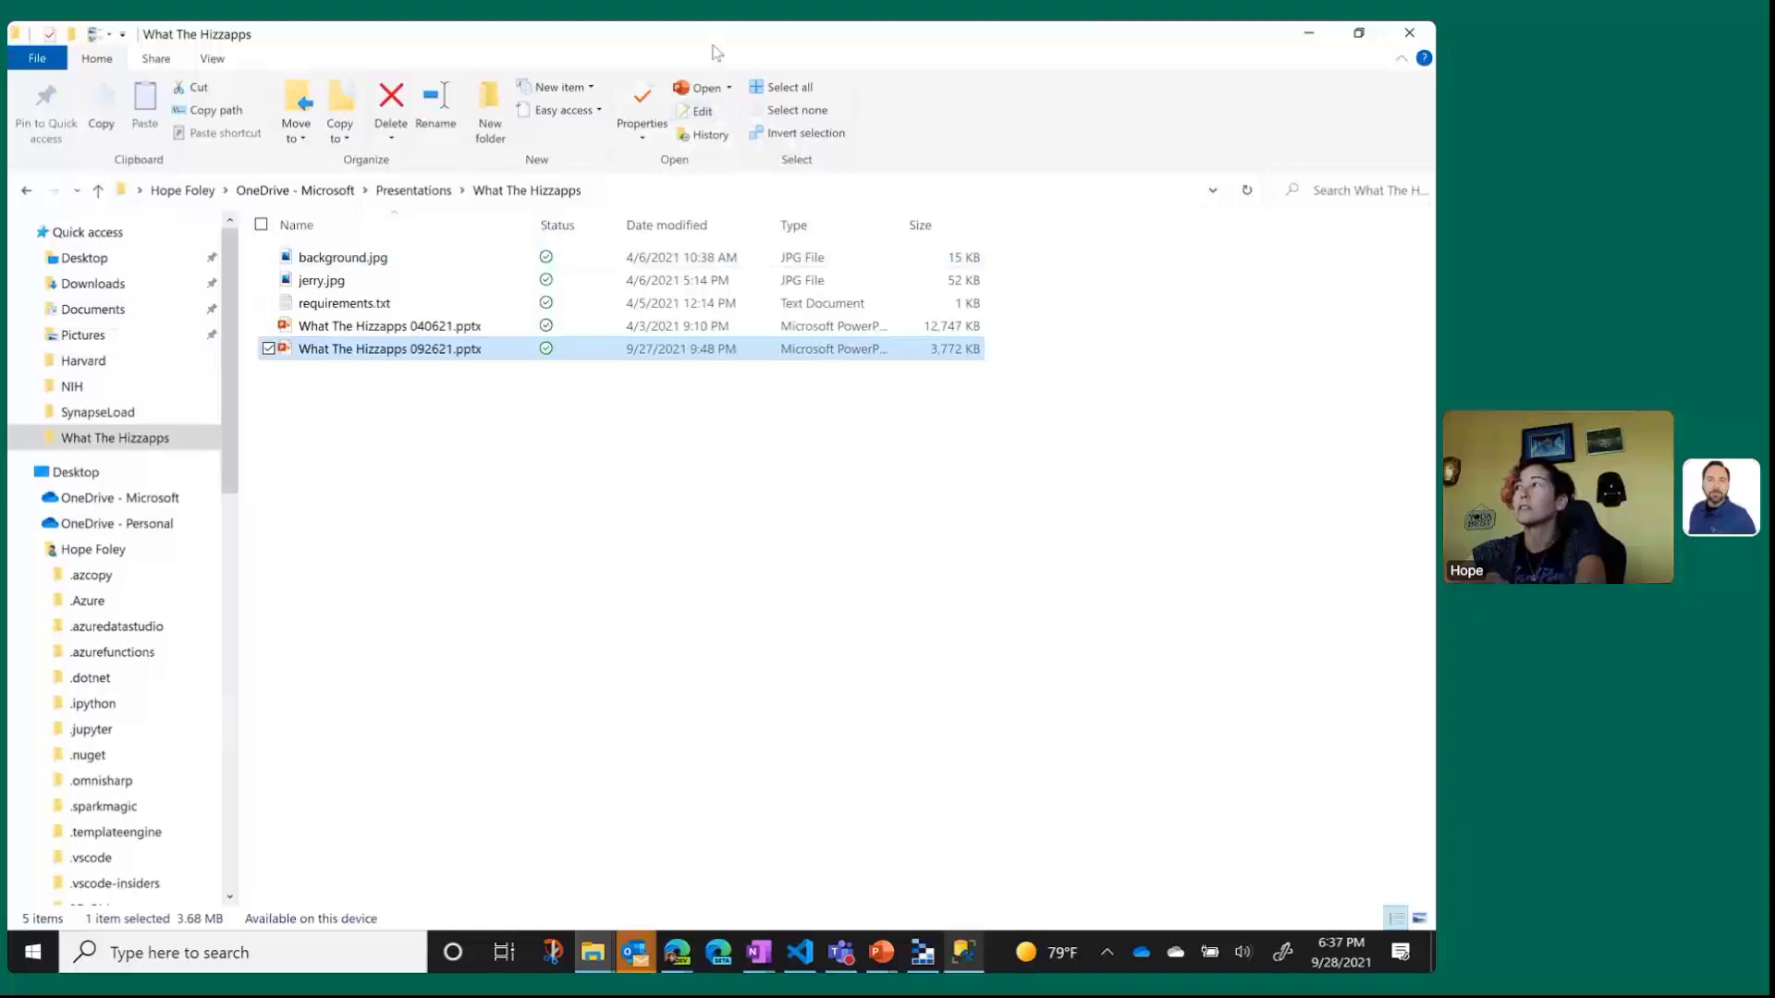
key("alt+Tab")
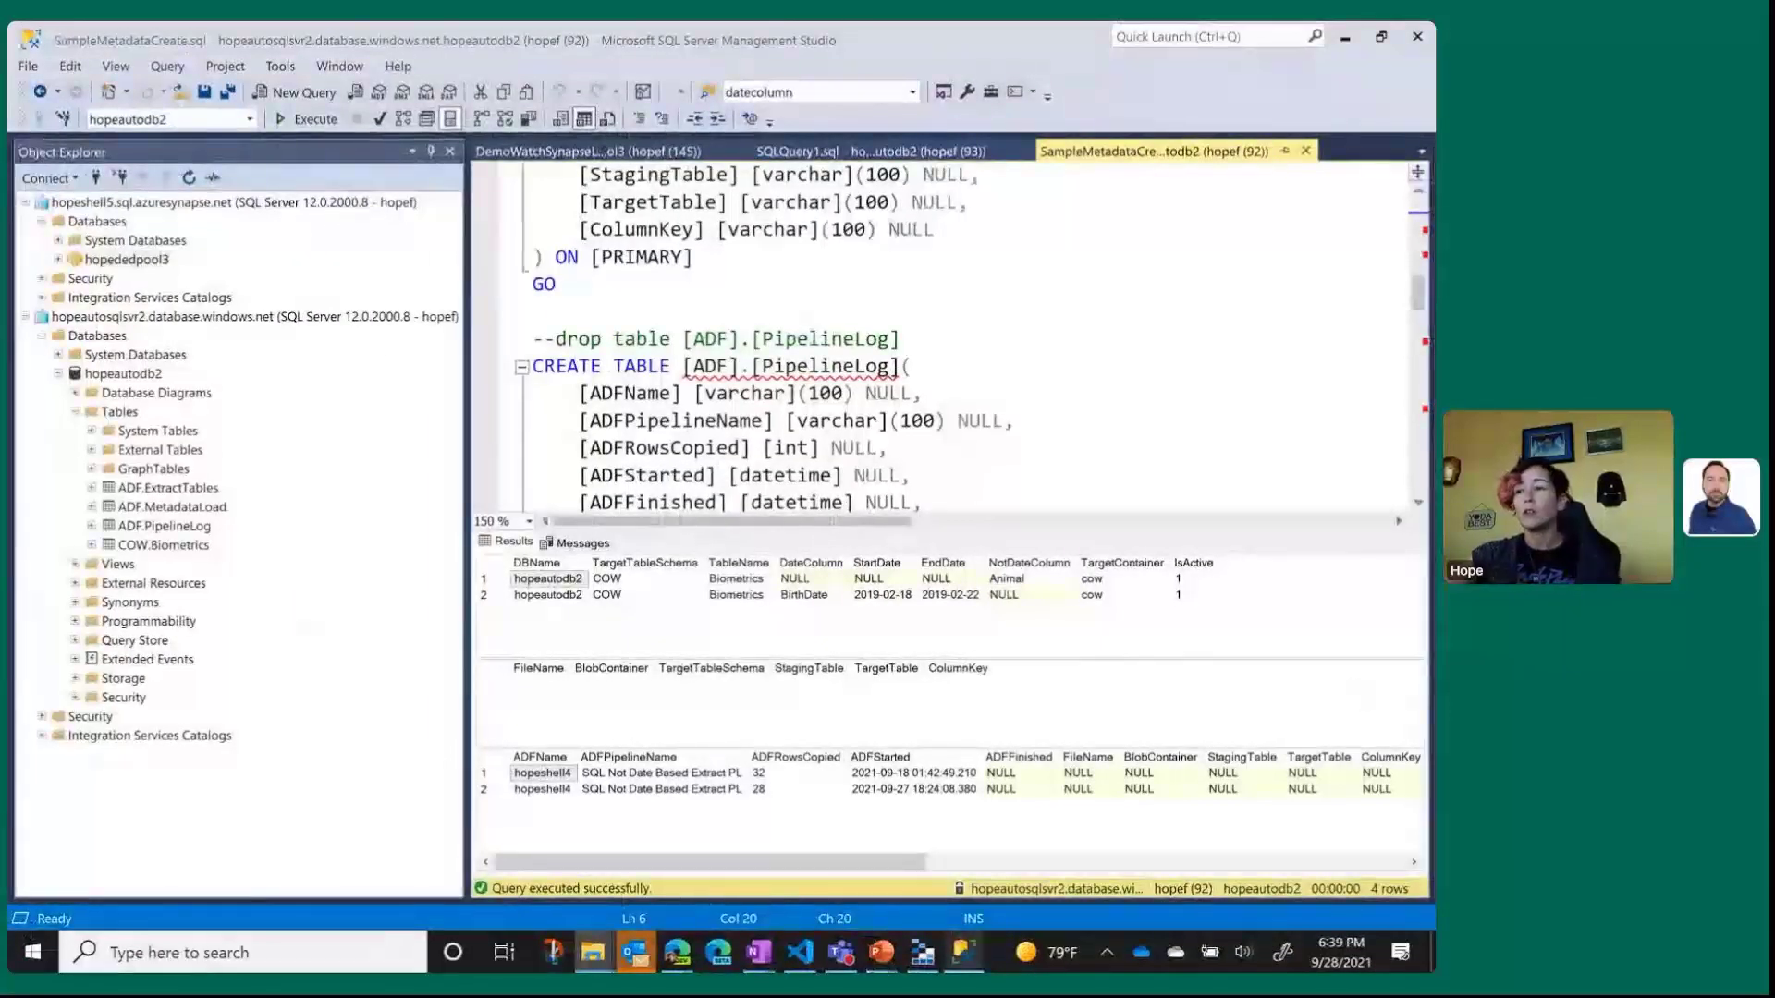
mouse_move(675, 952)
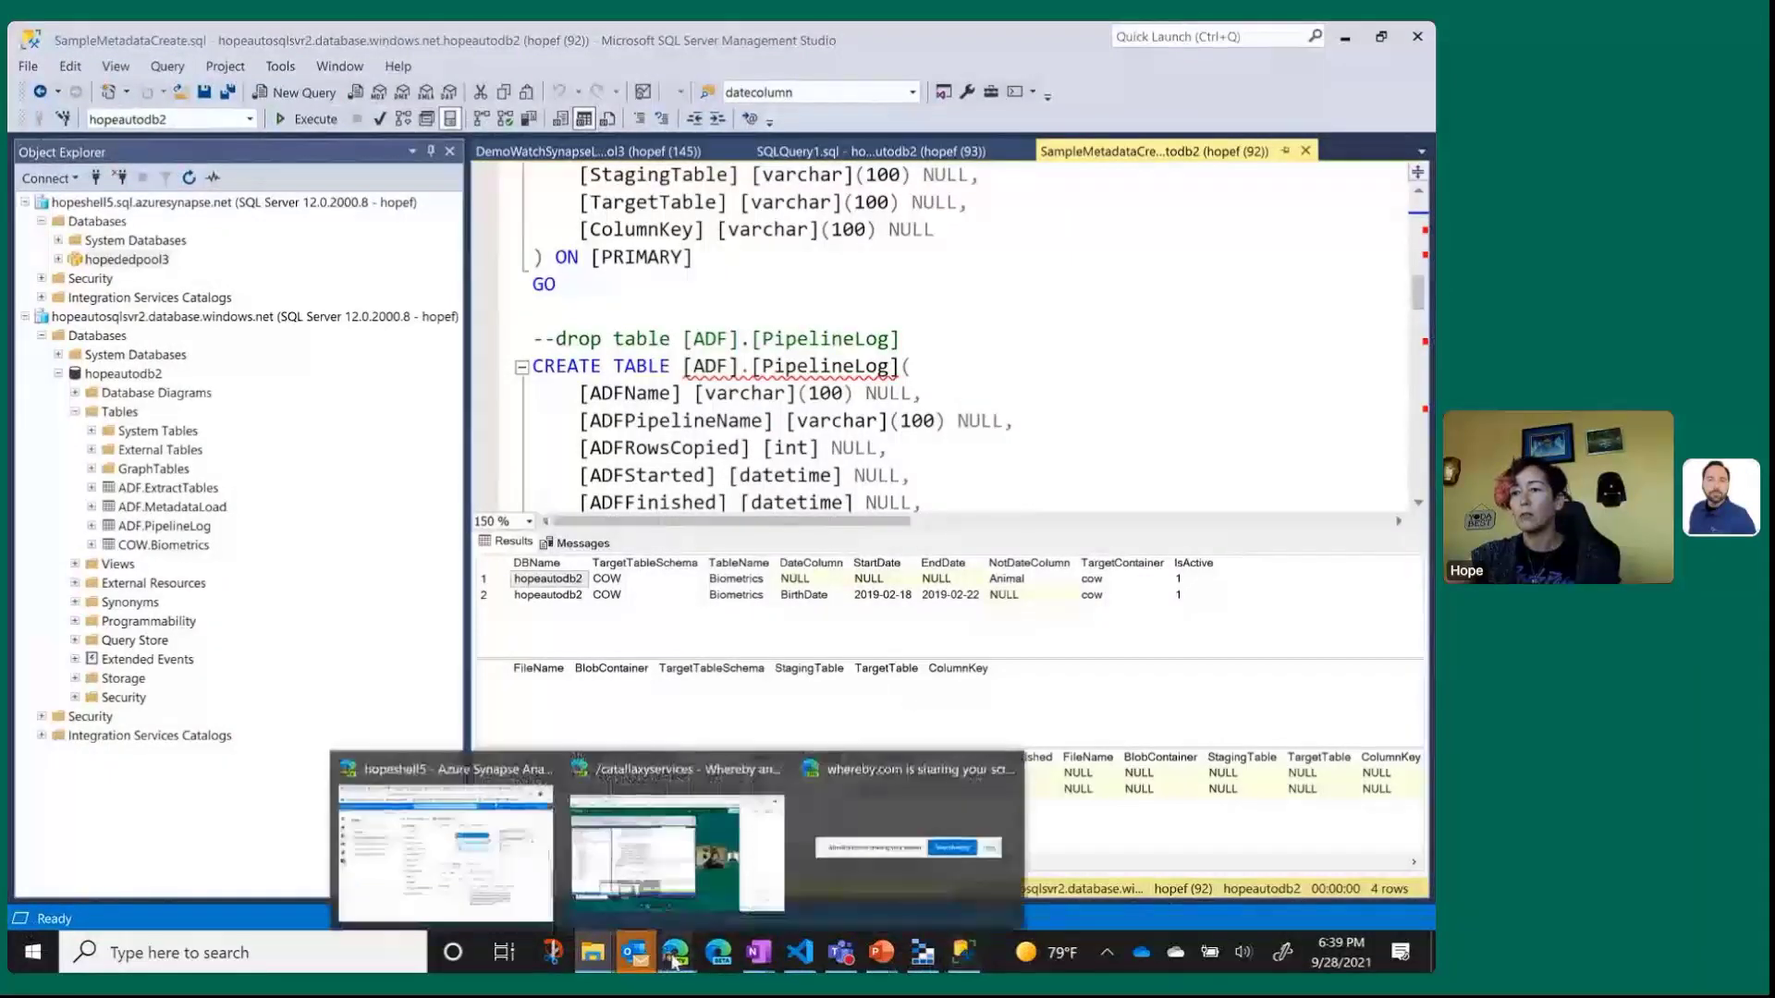
left_click(445, 841)
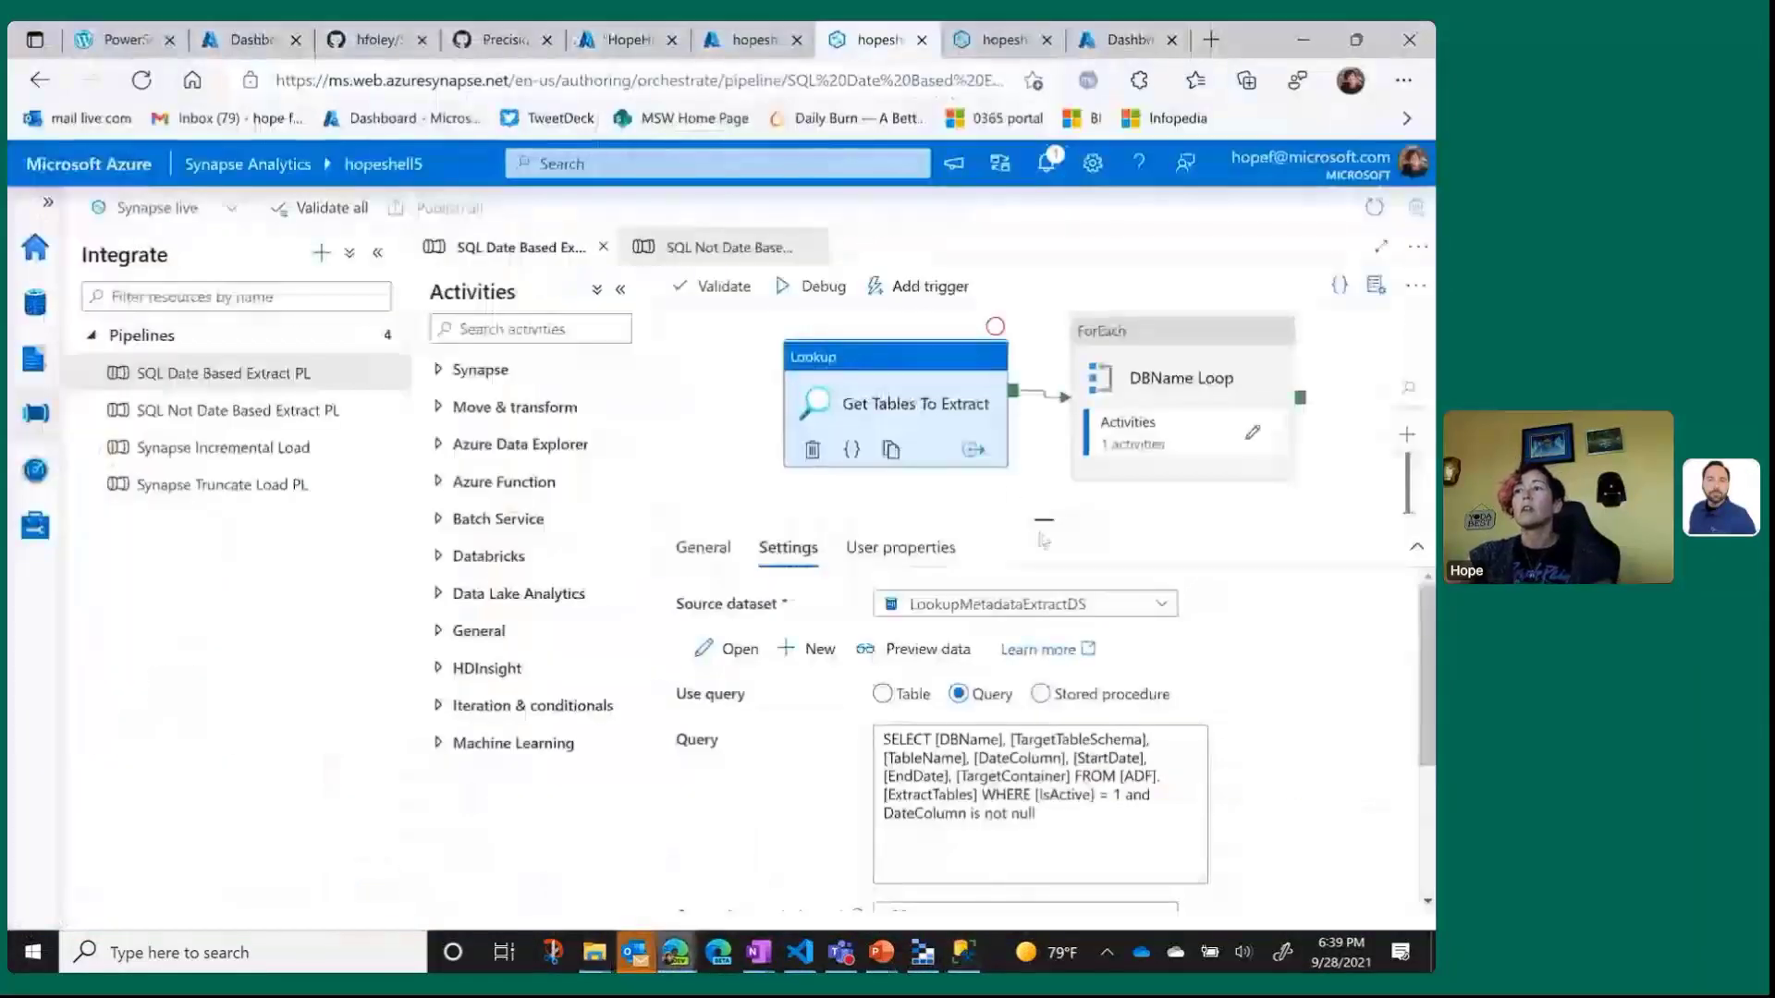
left_click(1042, 499)
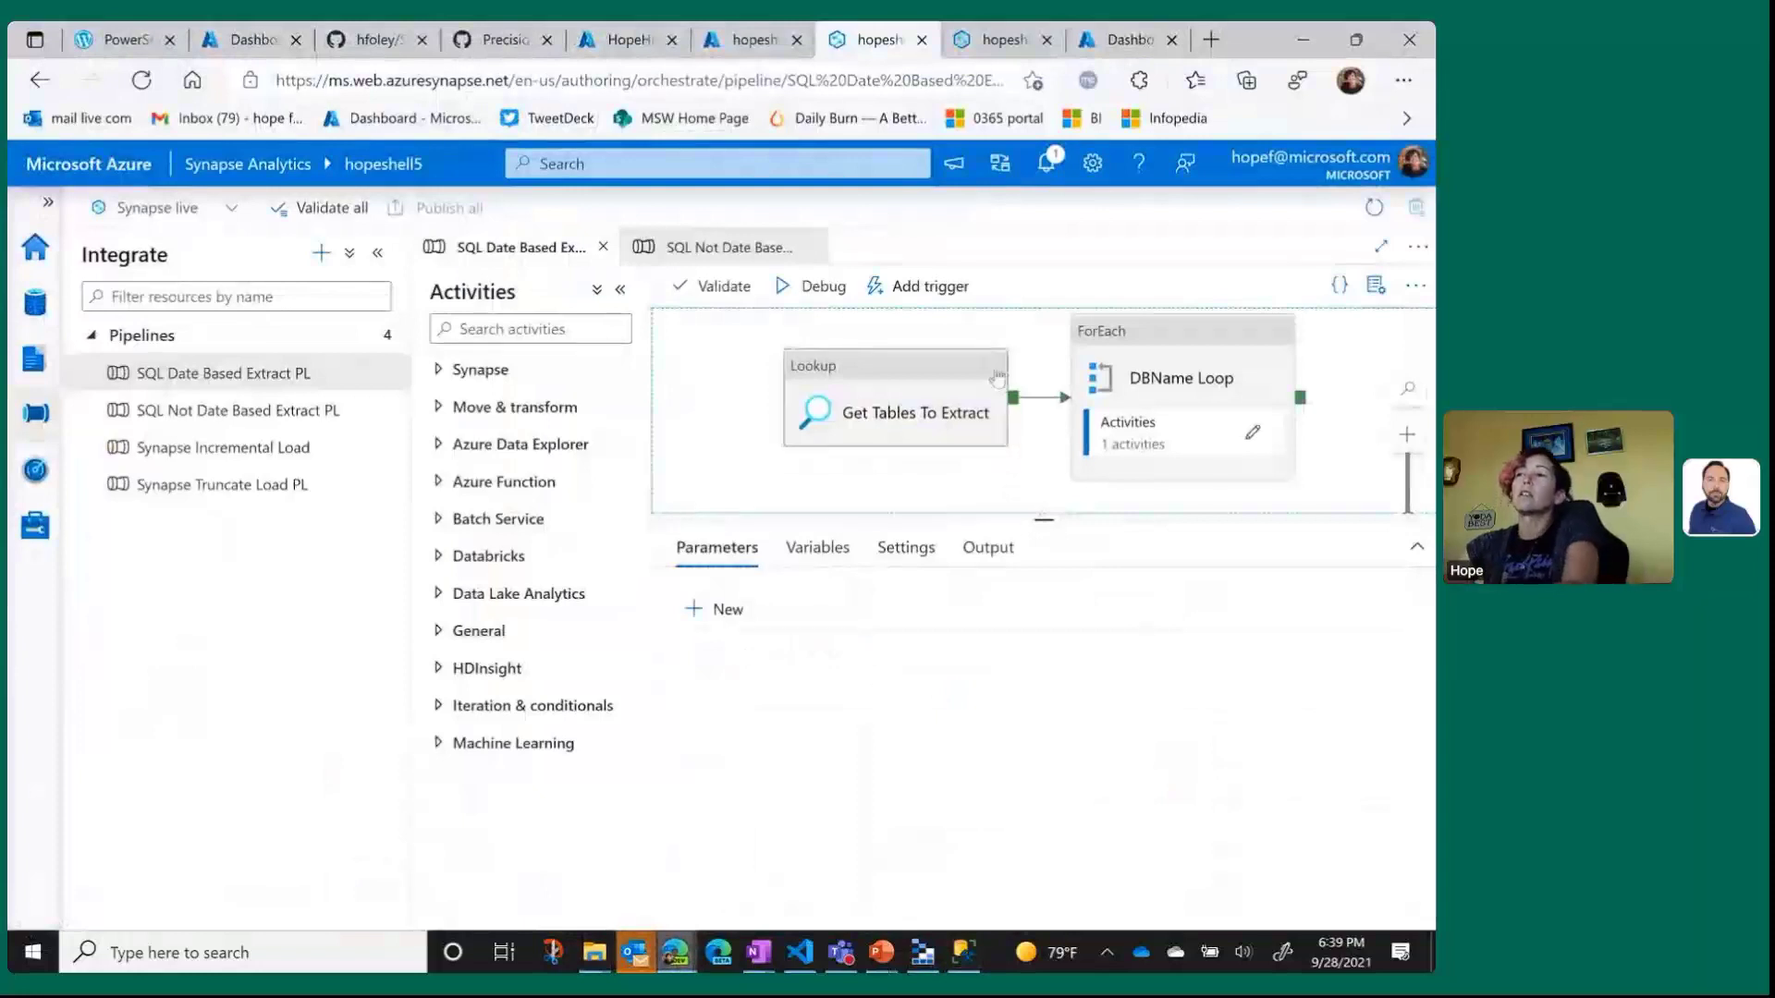
Open the SQL Not Date Based Extract PL pipeline, and view the Biometrics query results of SQLQuery1.sql in SQL Server Management Studio.
left_click(201, 416)
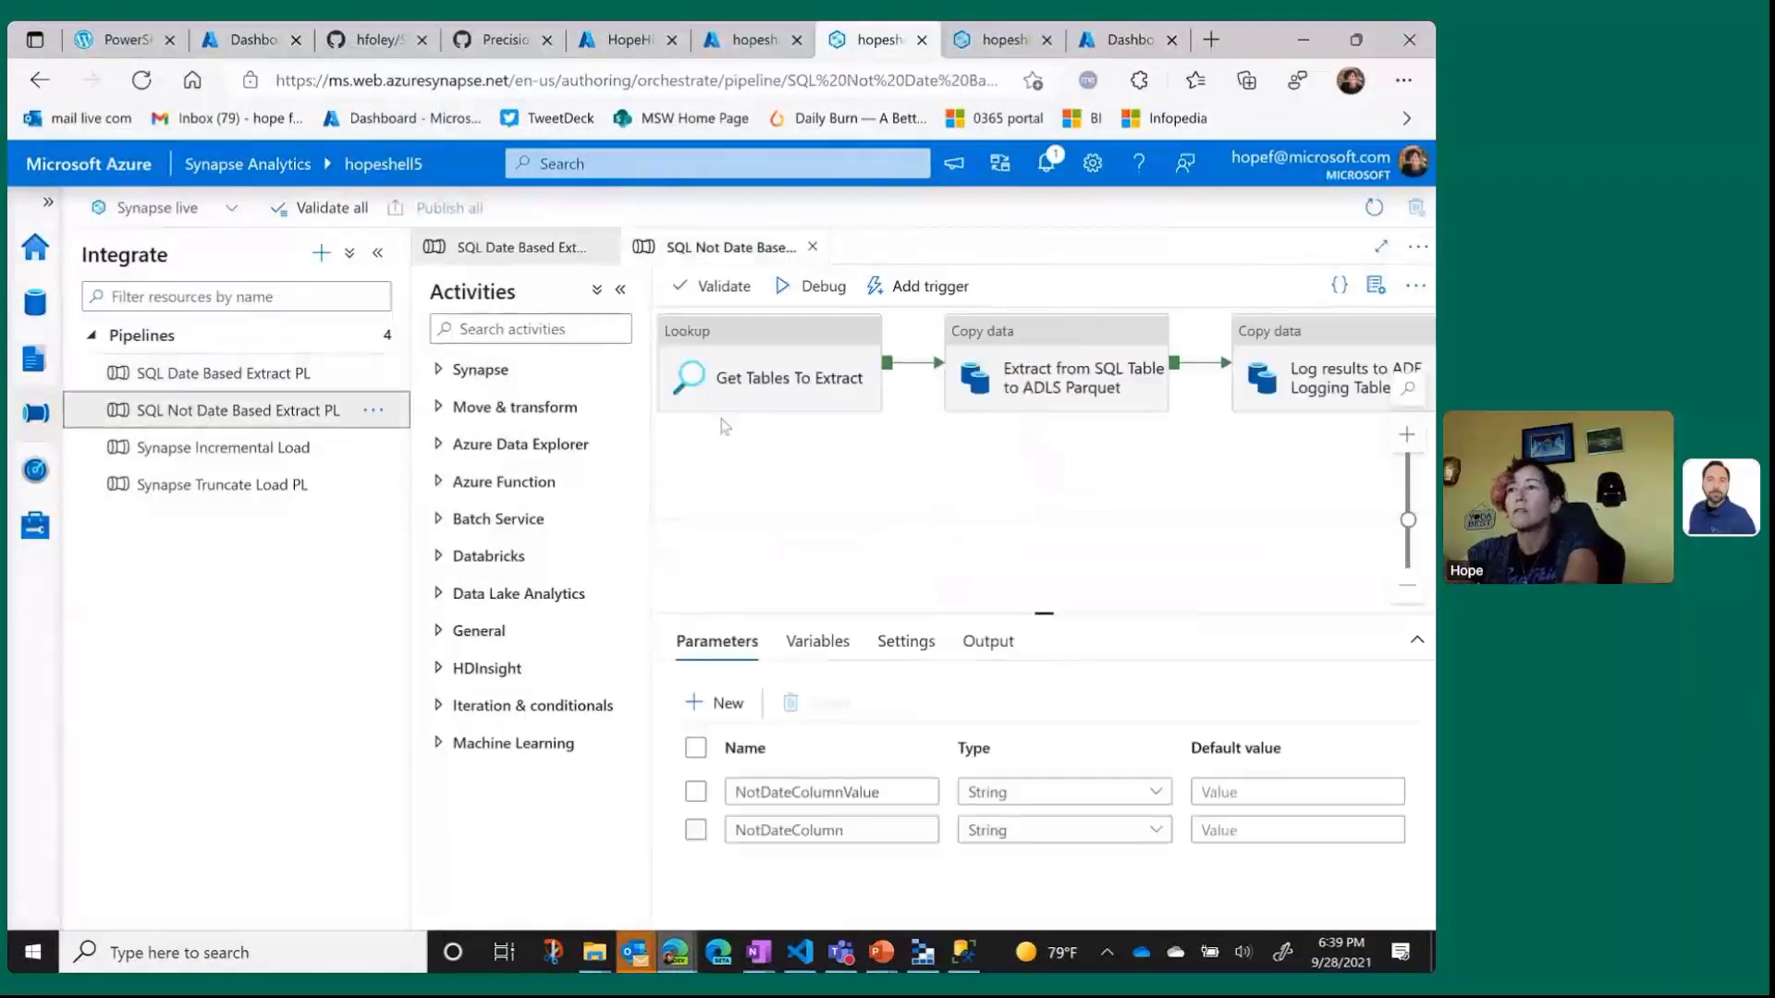
mouse_move(966, 957)
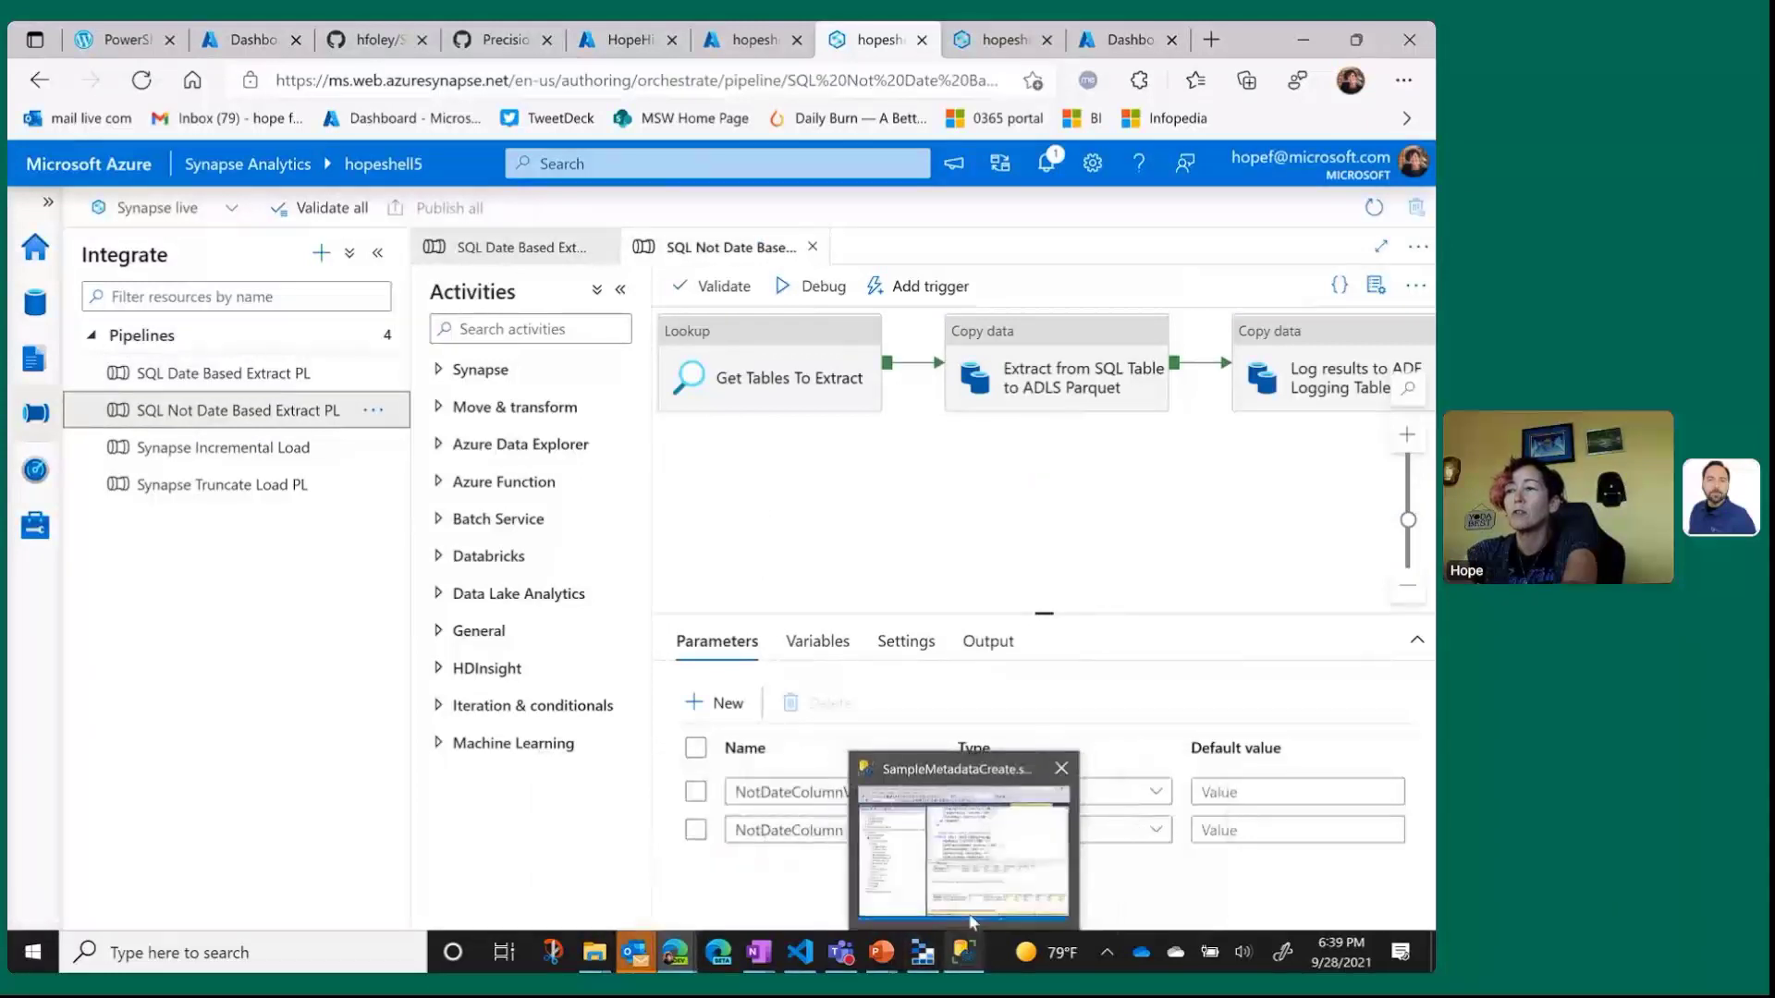
left_click(971, 860)
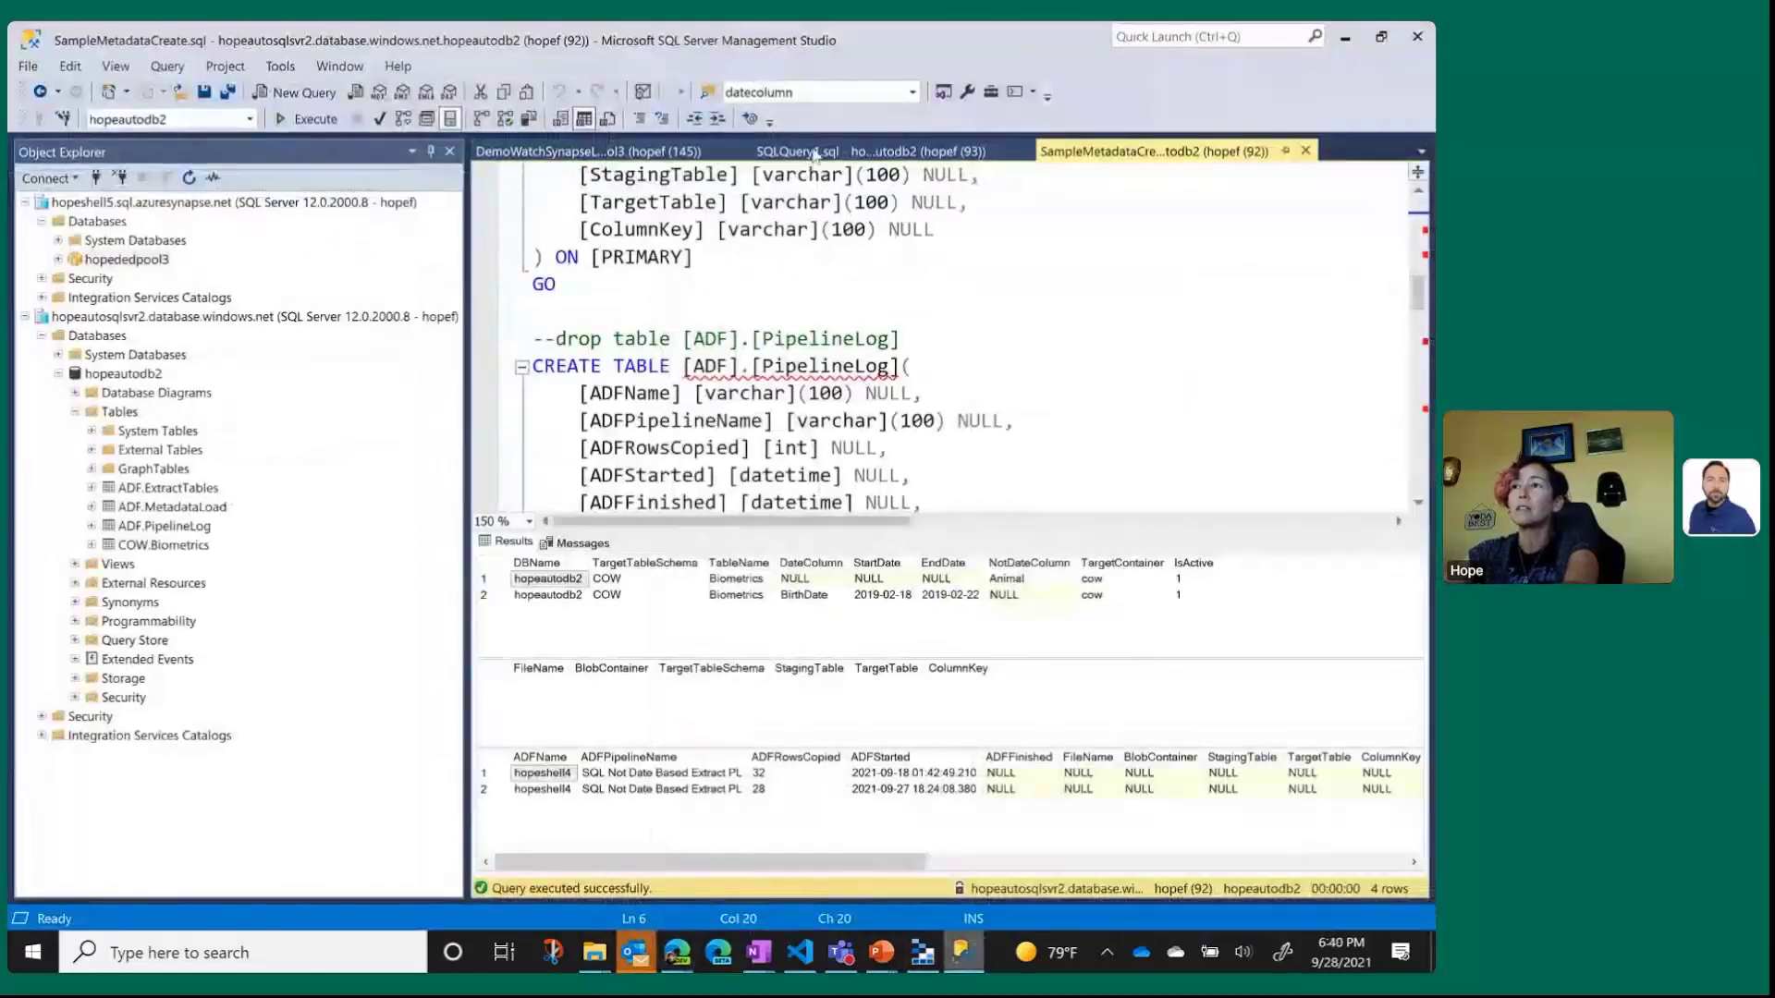
left_click(814, 152)
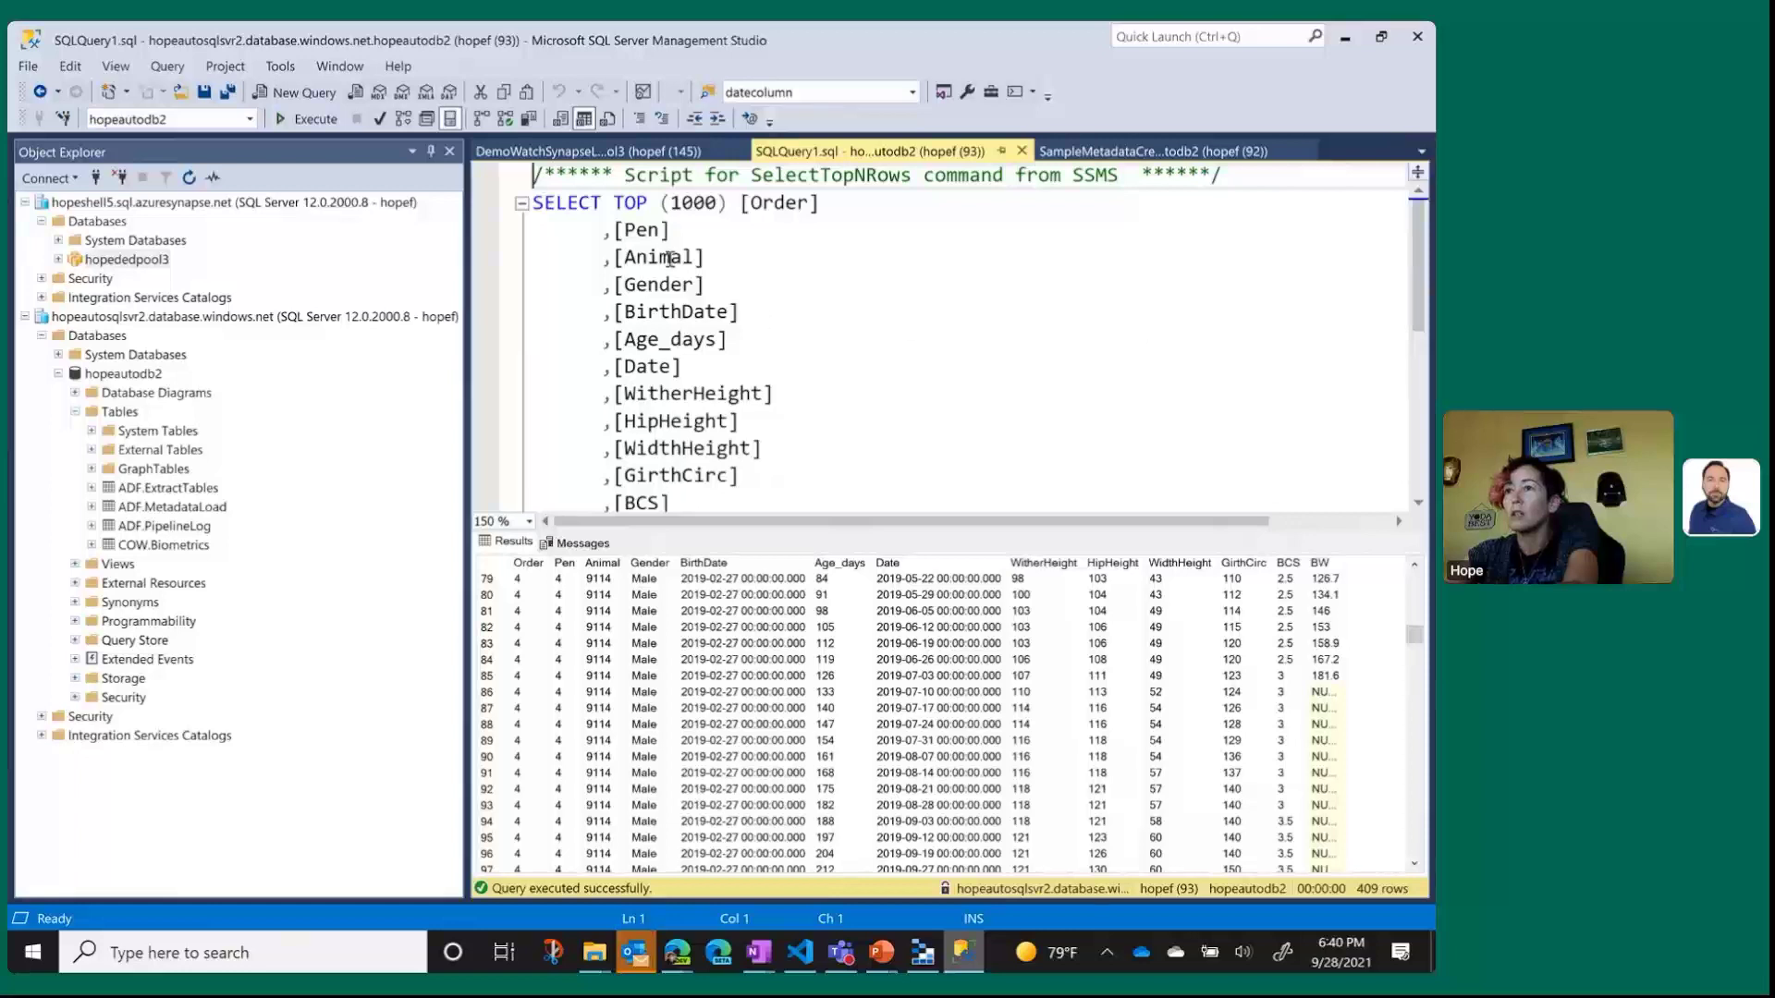
Run the distinct Animal query on ADF.Biometrics in the DemoWatchSynapseLoadTables2.sql script.
left_click(662, 147)
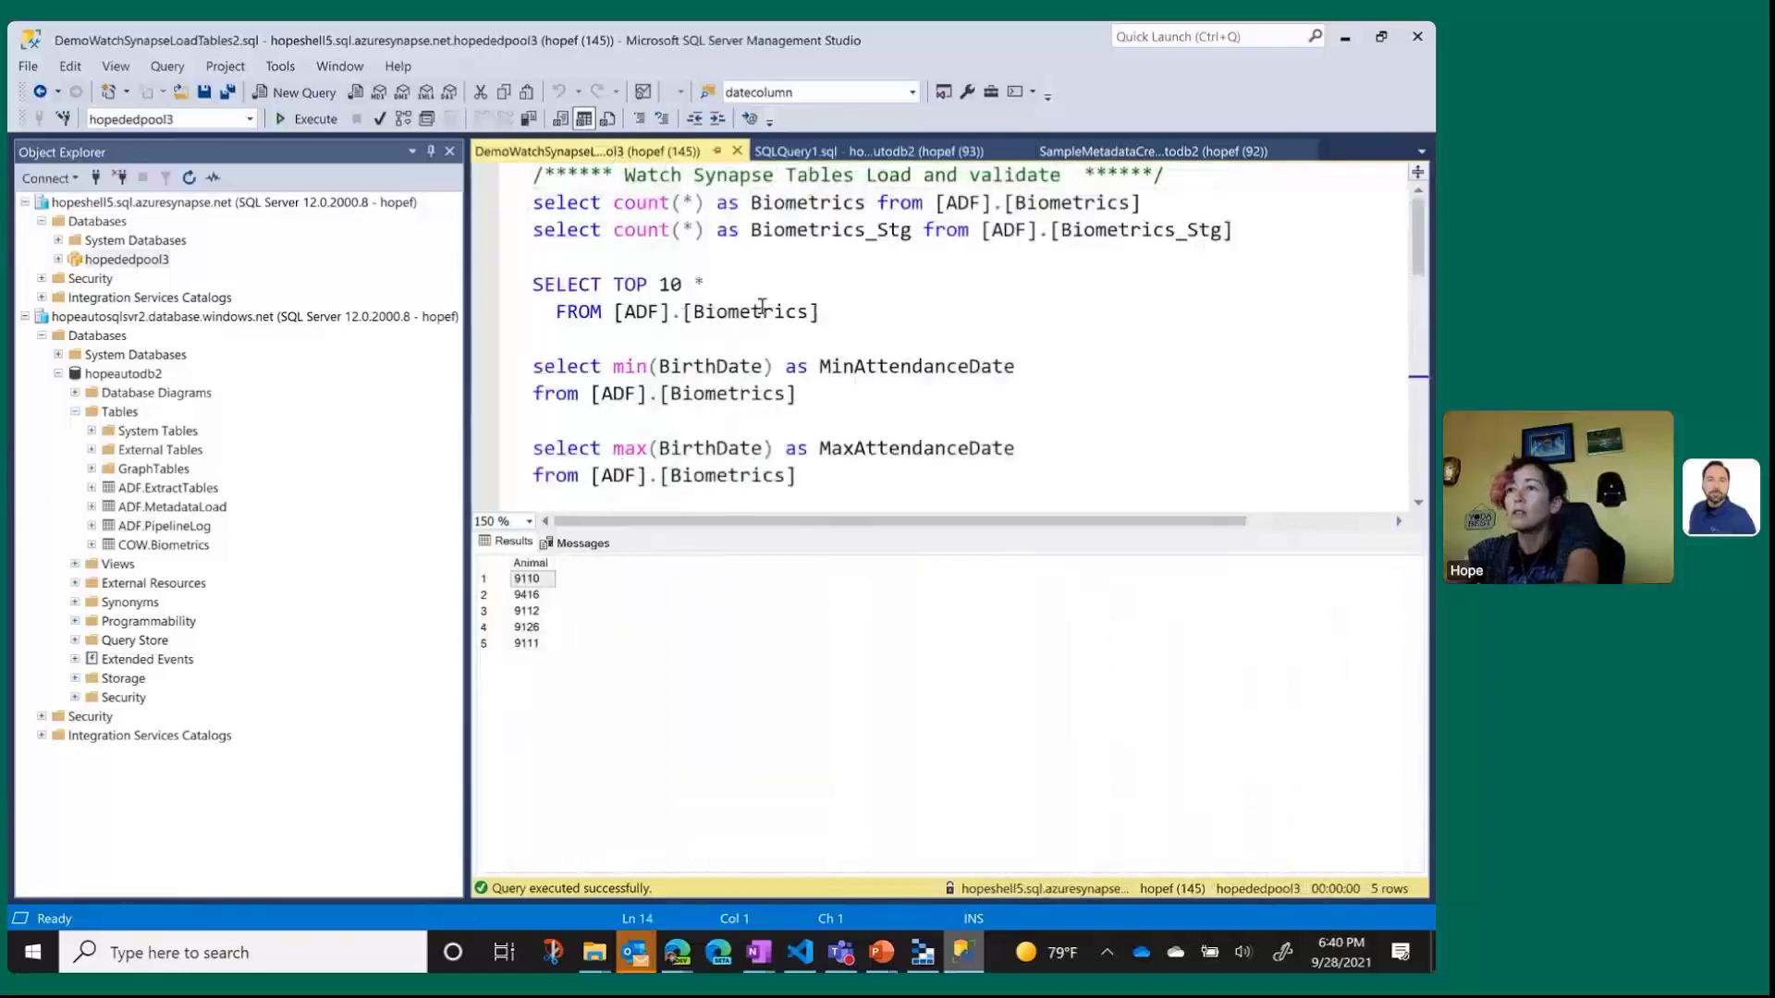
scroll(894, 363, "down", 2)
left_click(876, 398)
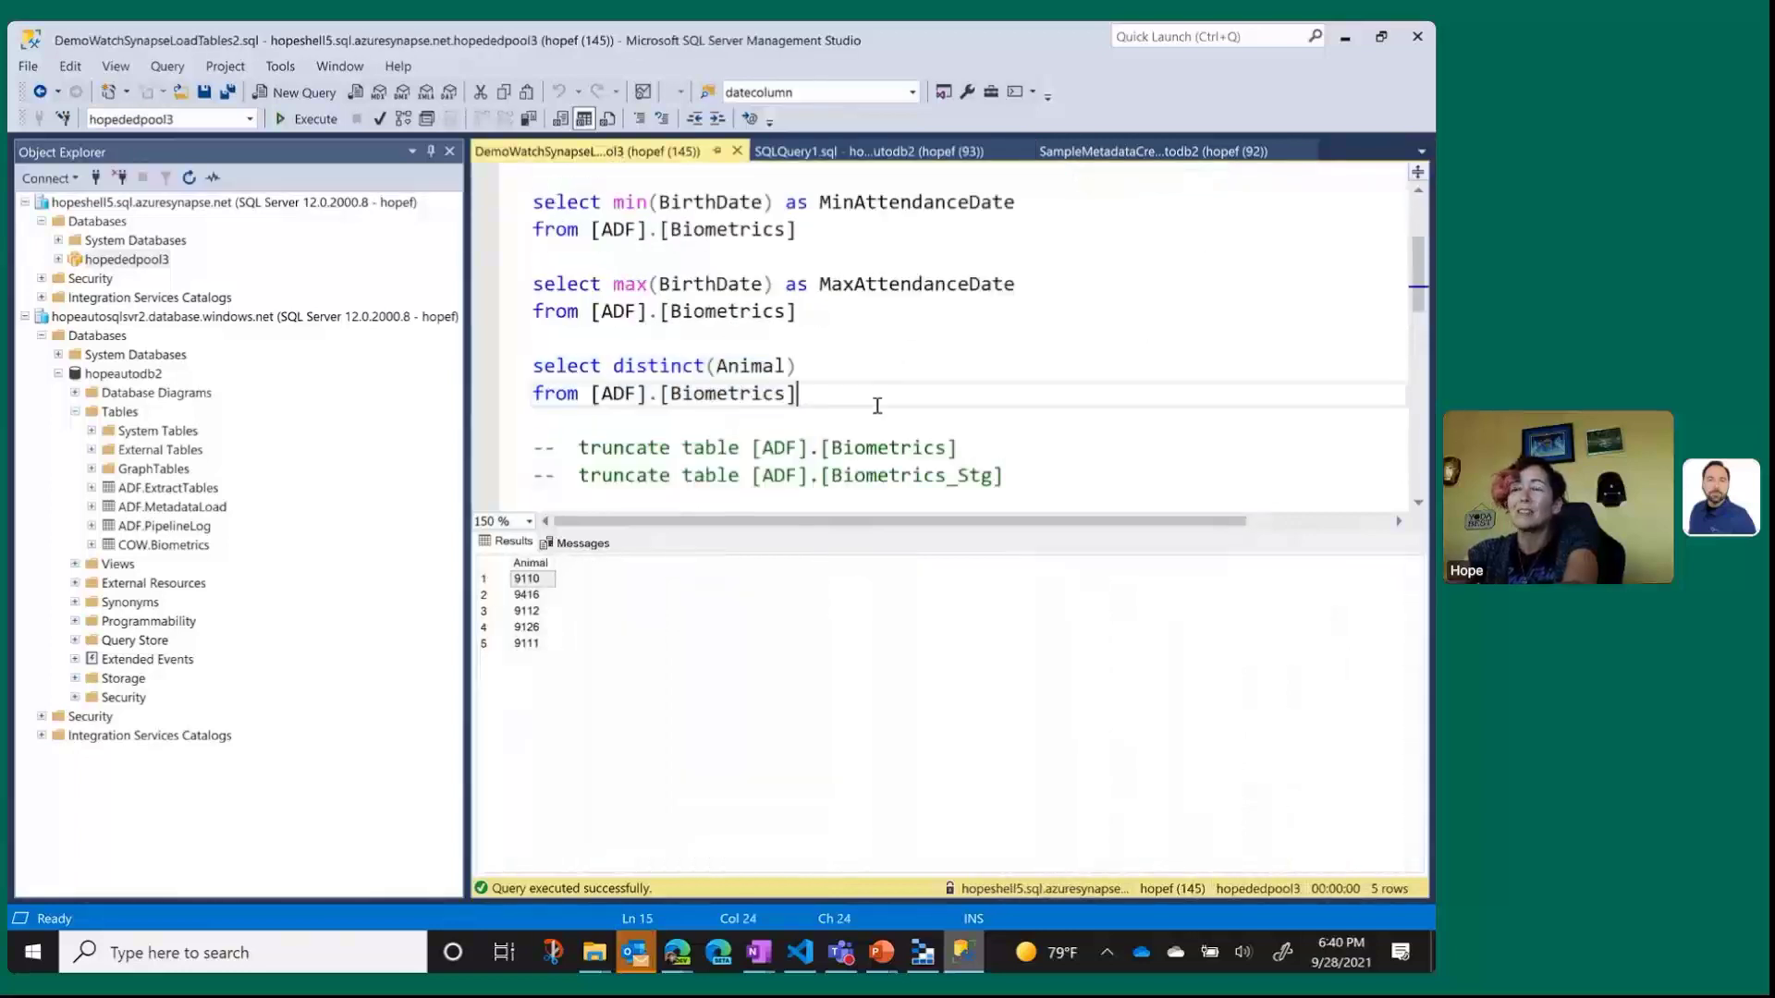
left_click_drag(876, 399, 533, 368)
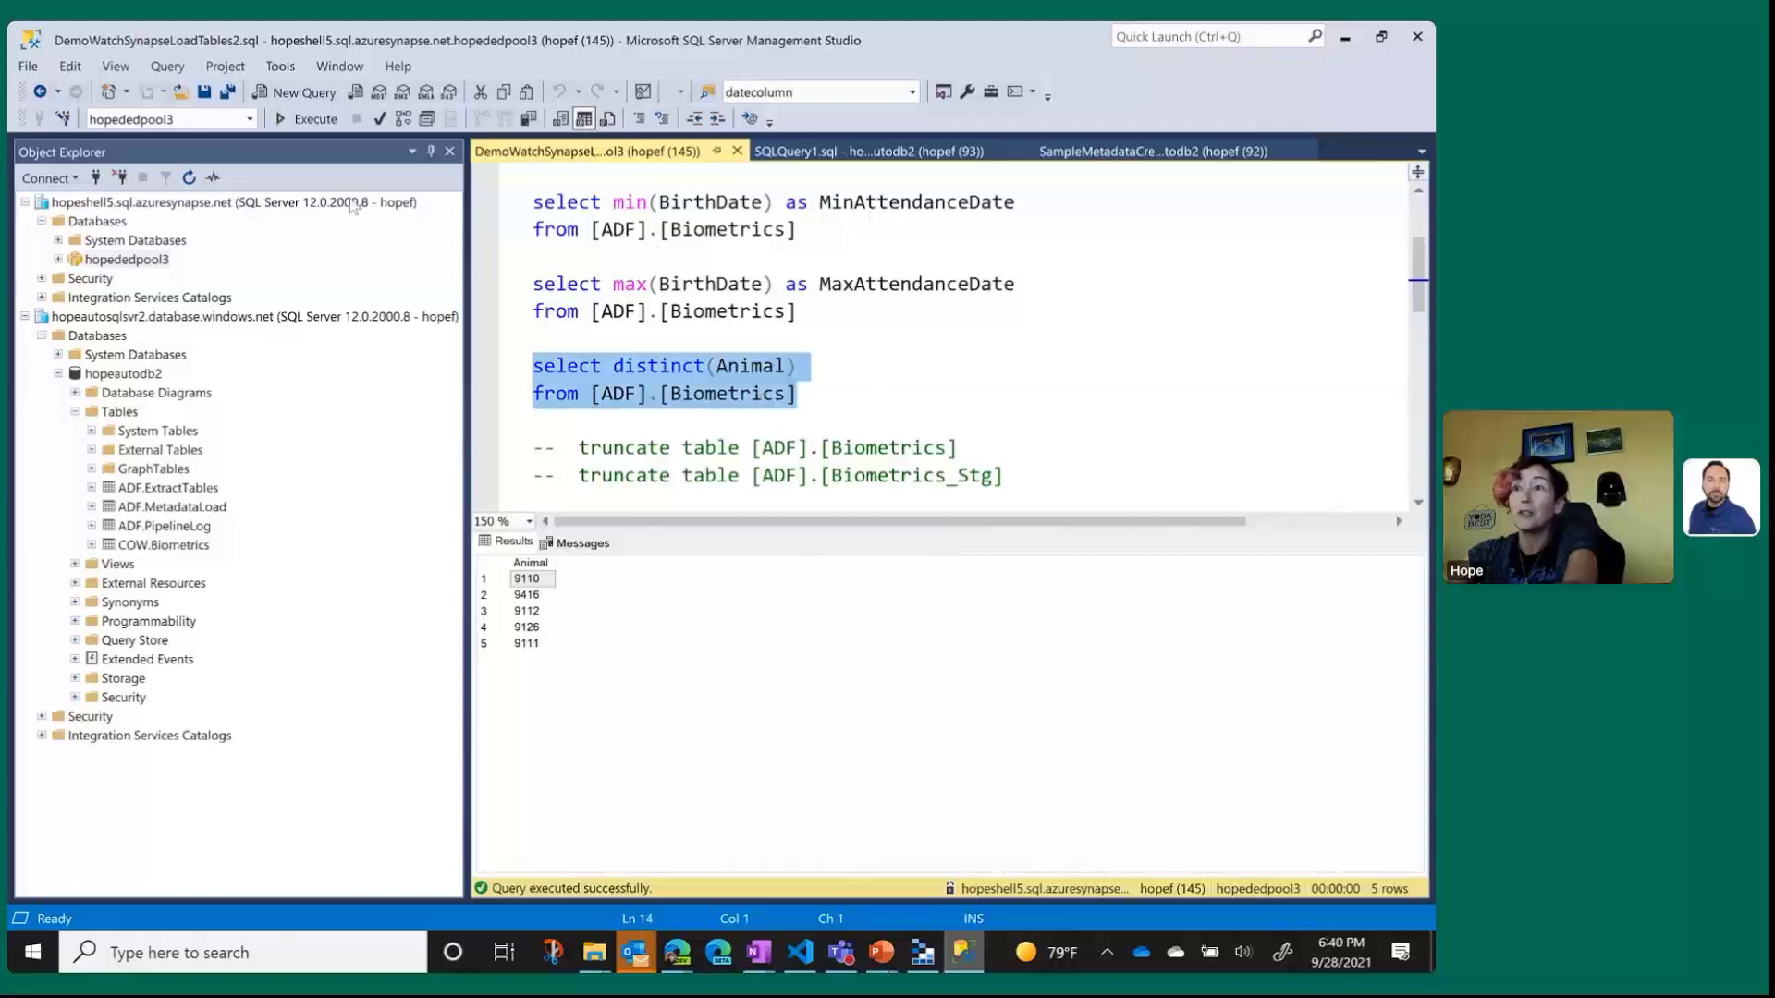
left_click(309, 120)
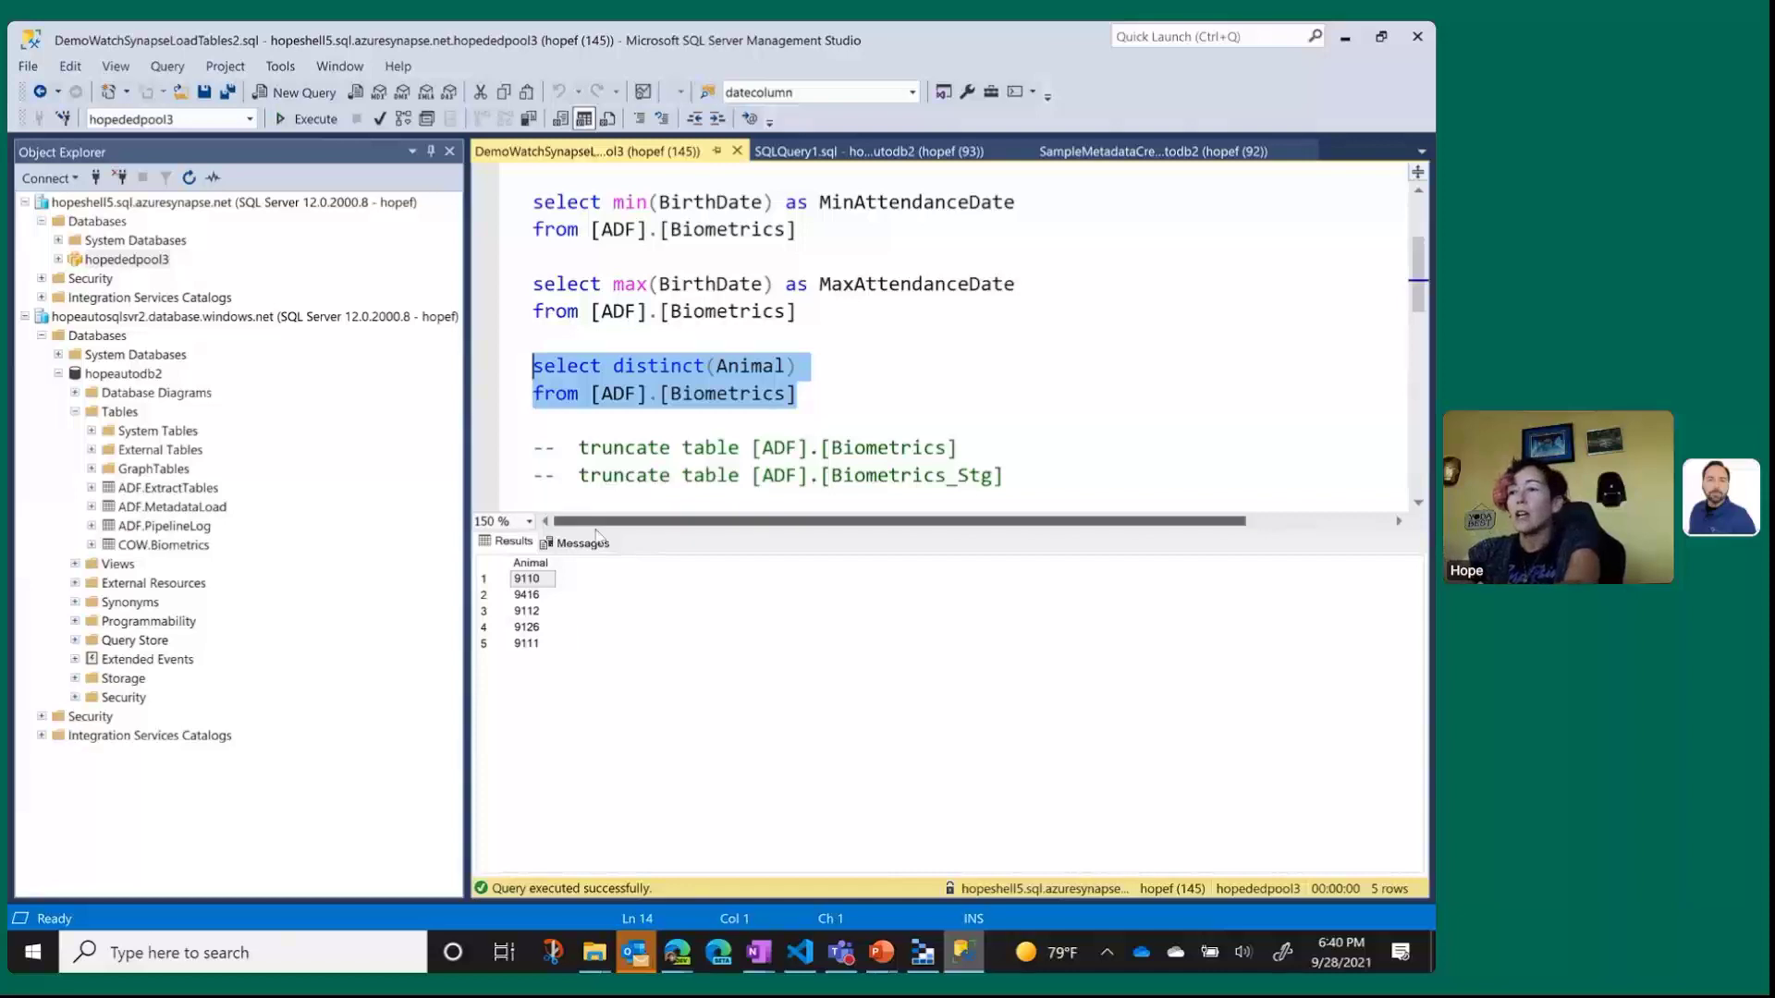
mouse_move(688, 958)
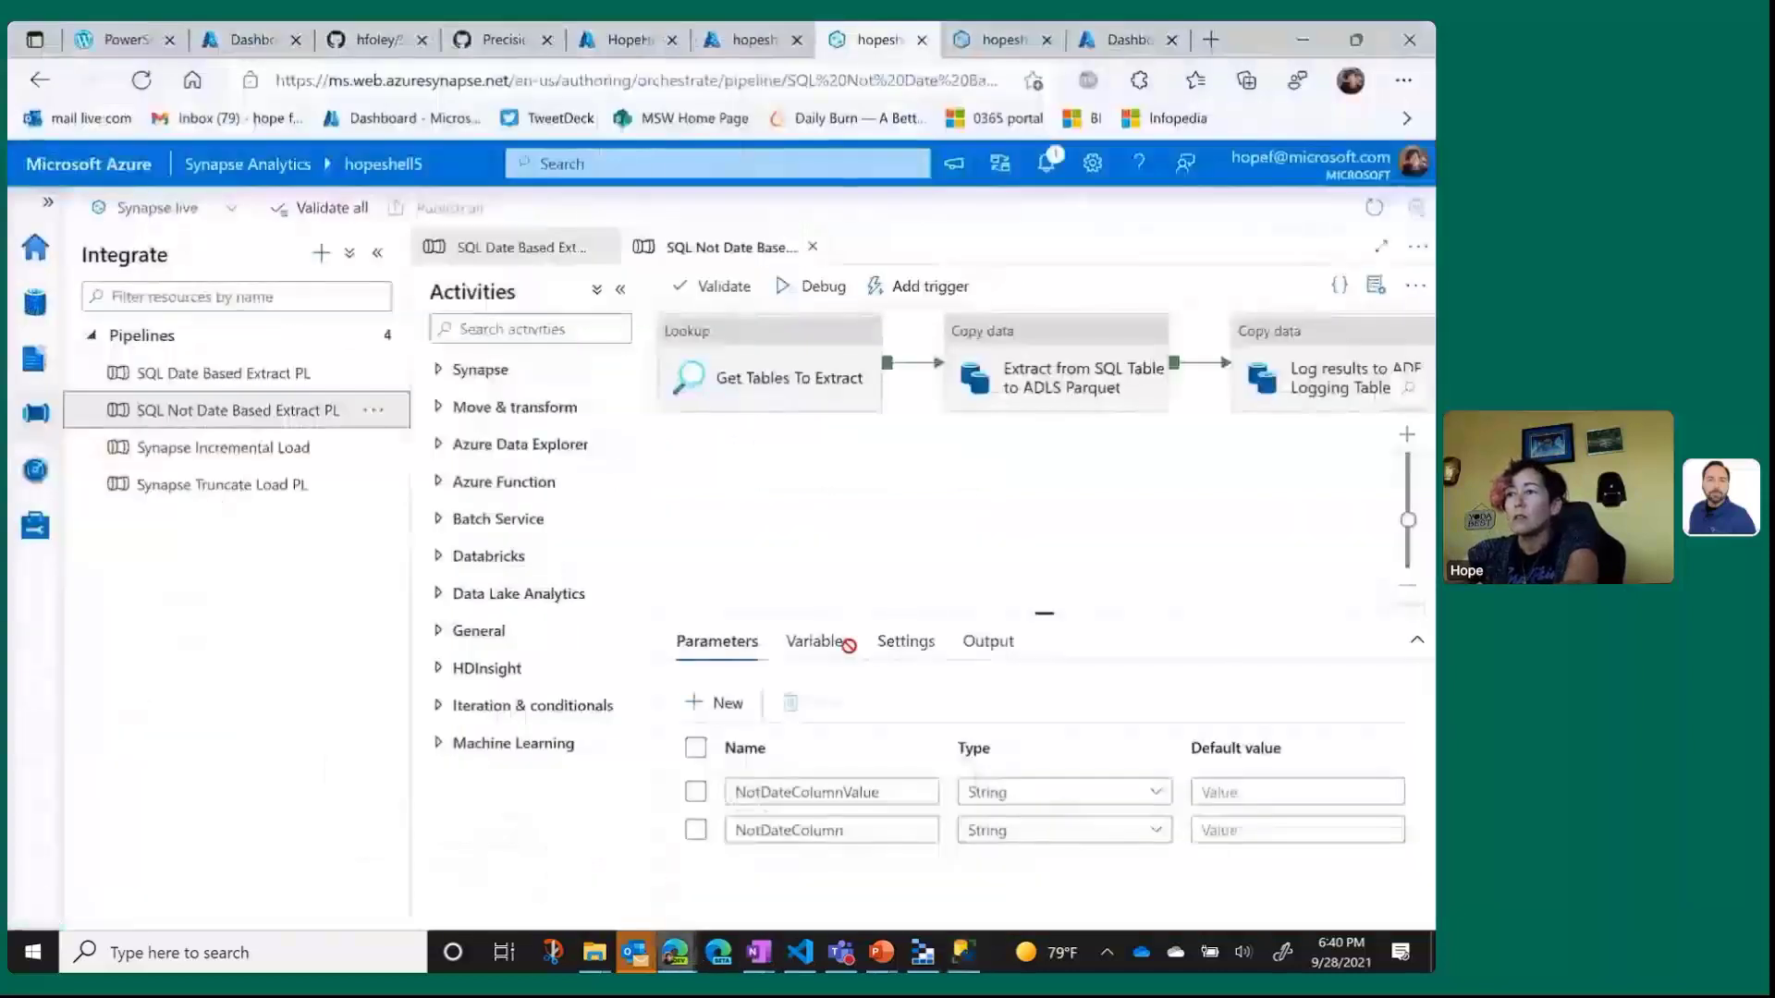
left_click(446, 842)
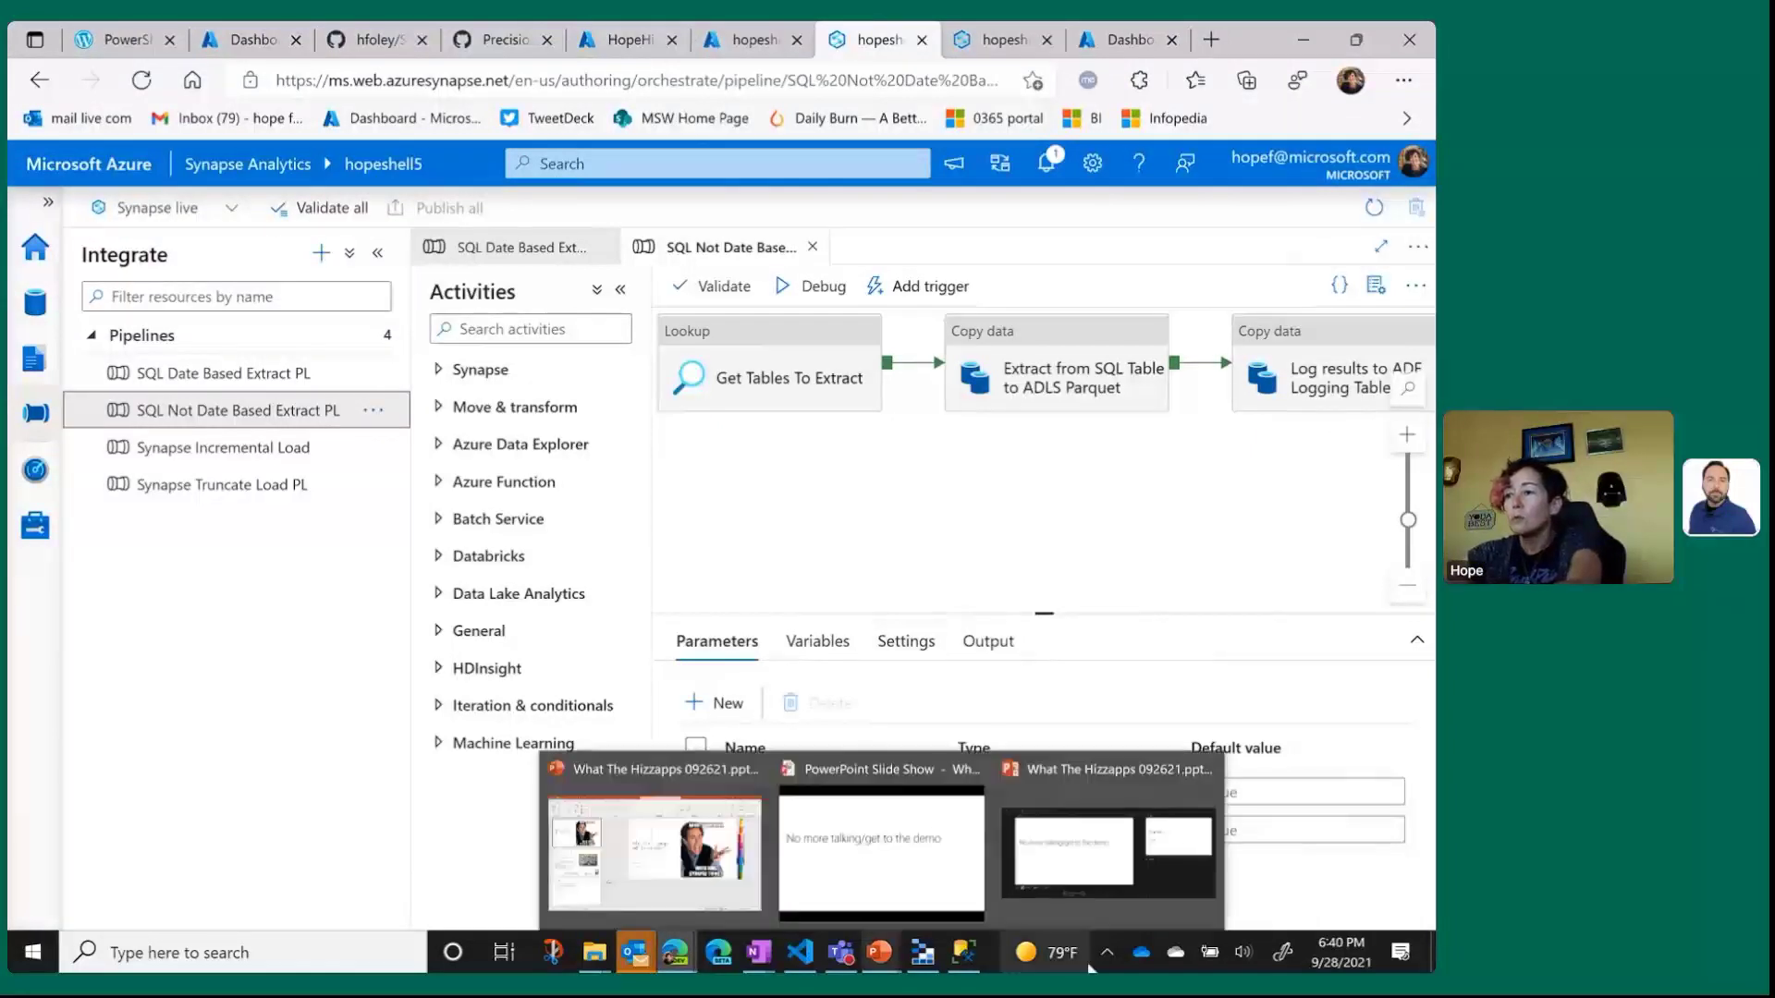
left_click(961, 952)
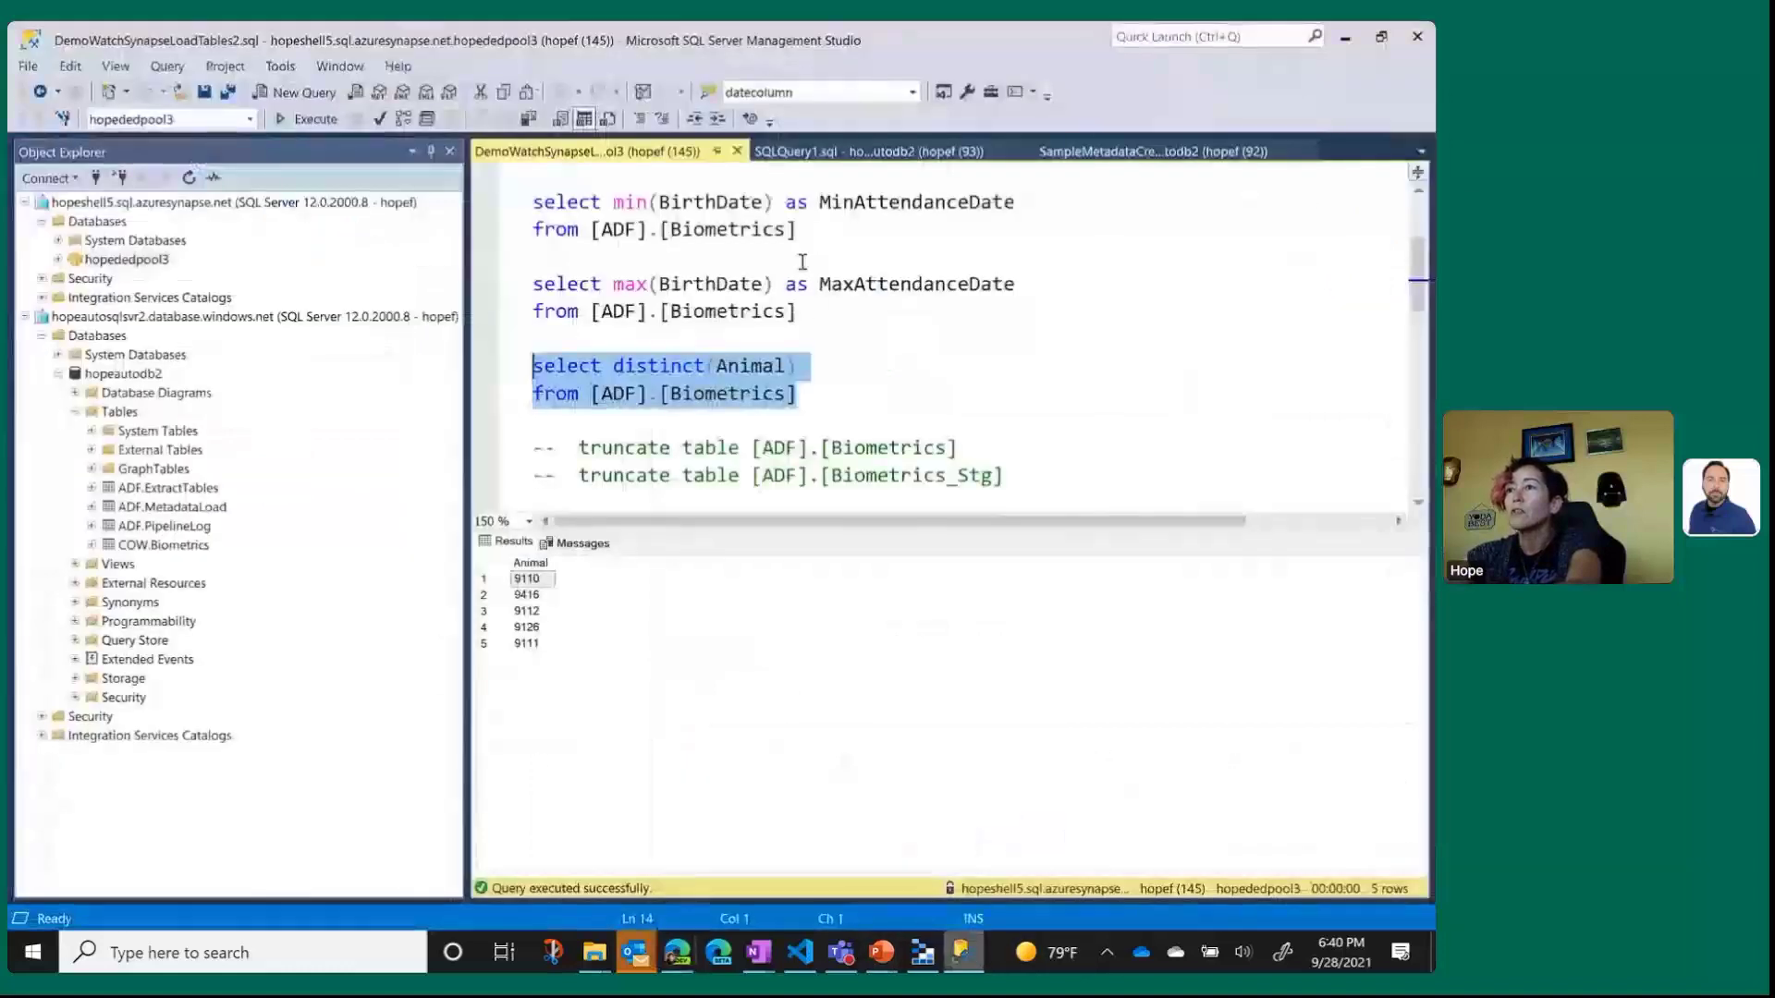
Copy the Animal value 9123 from the SQLQuery1.sql results and check it against the distinct animals in the DemoWatchSynapseLoadTables2.sql results.
left_click(851, 153)
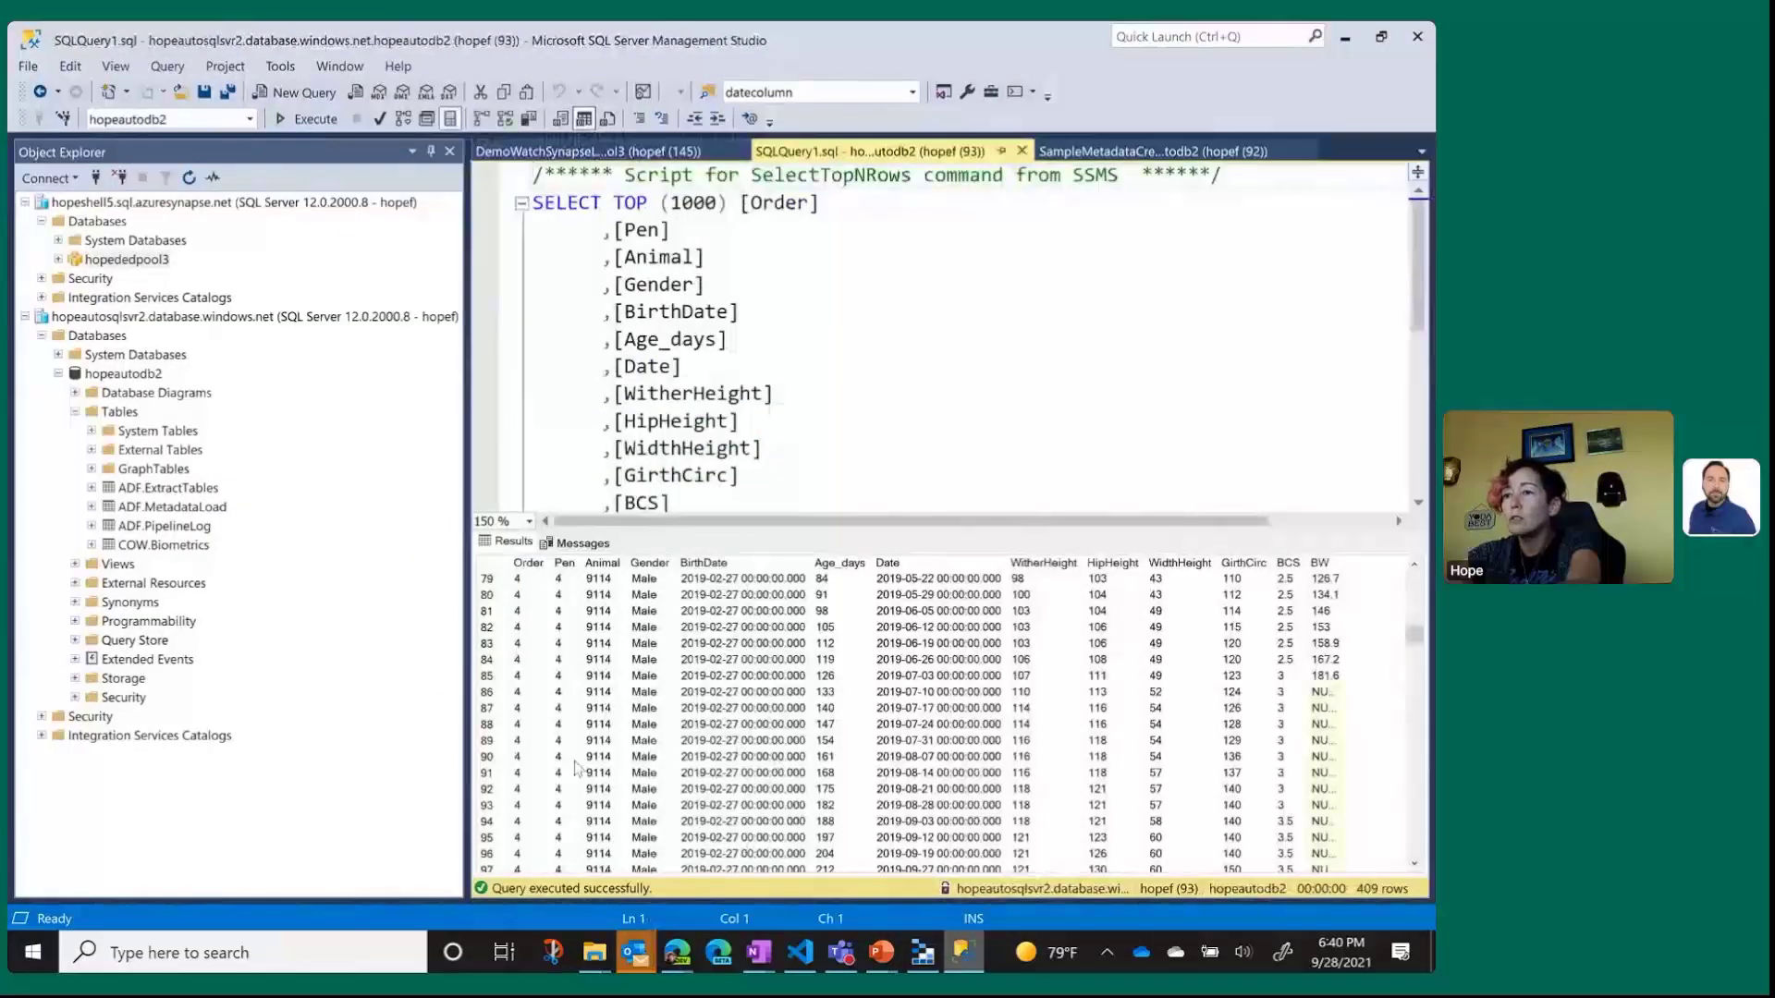
left_click_drag(1415, 636, 1414, 760)
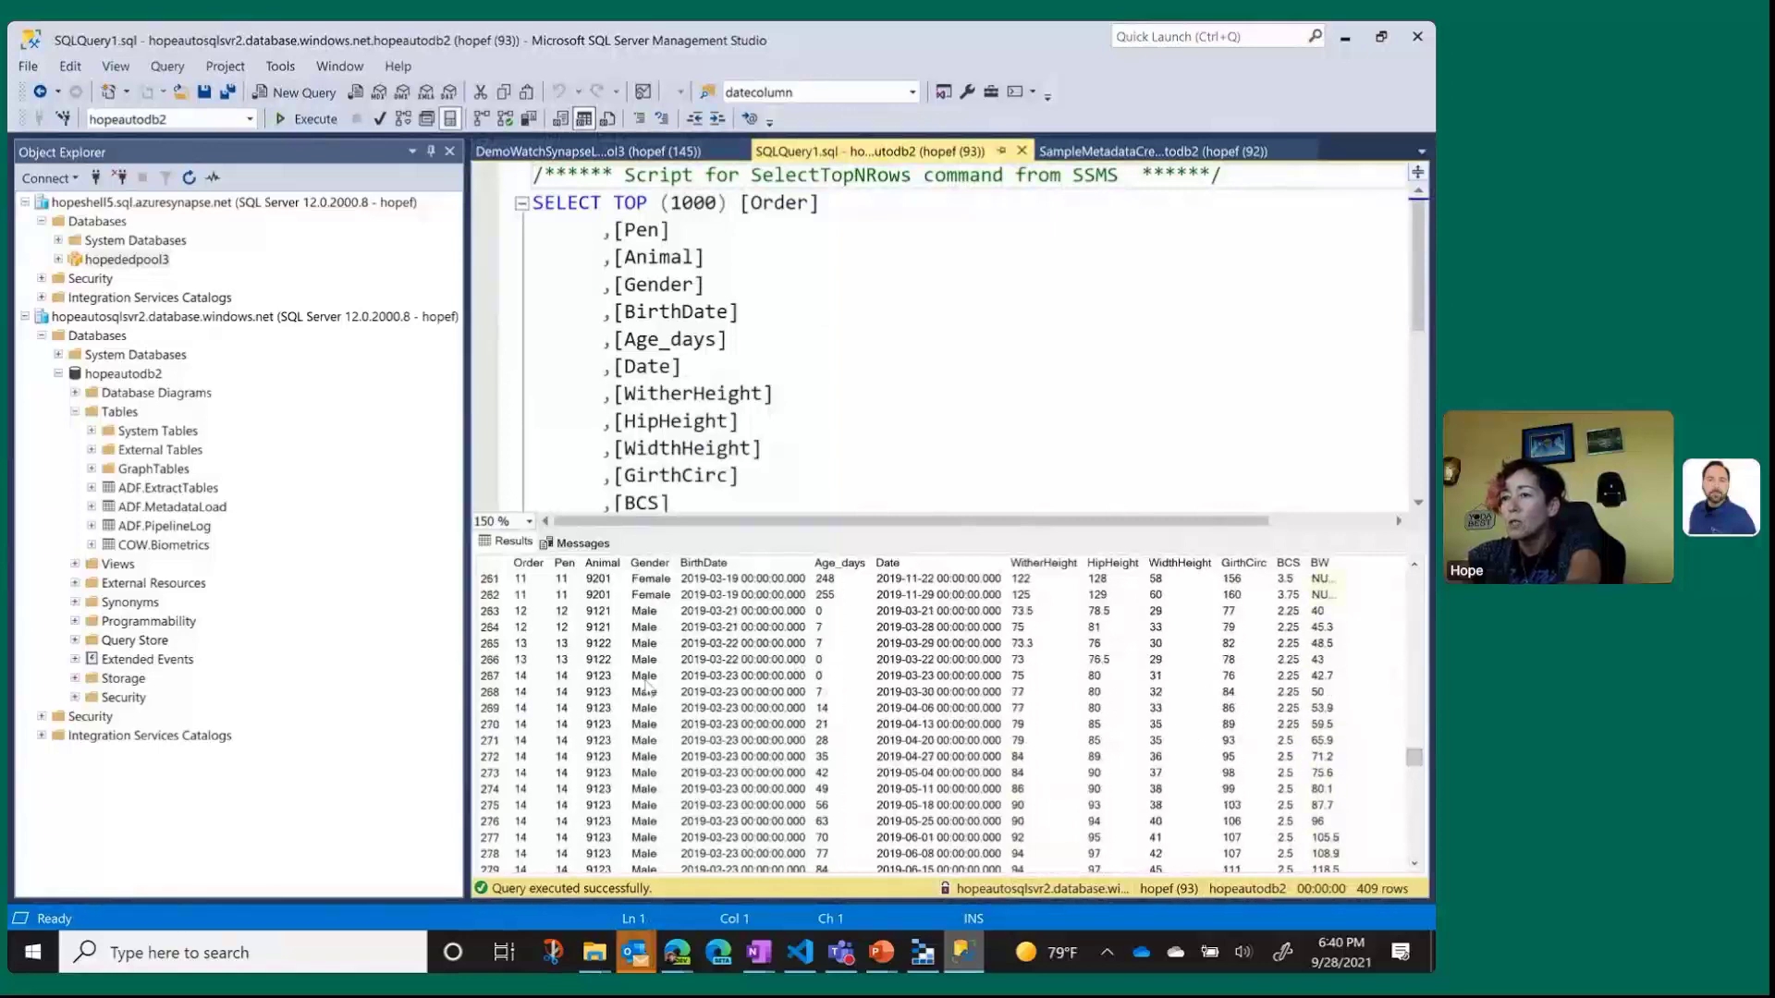
left_click(605, 725)
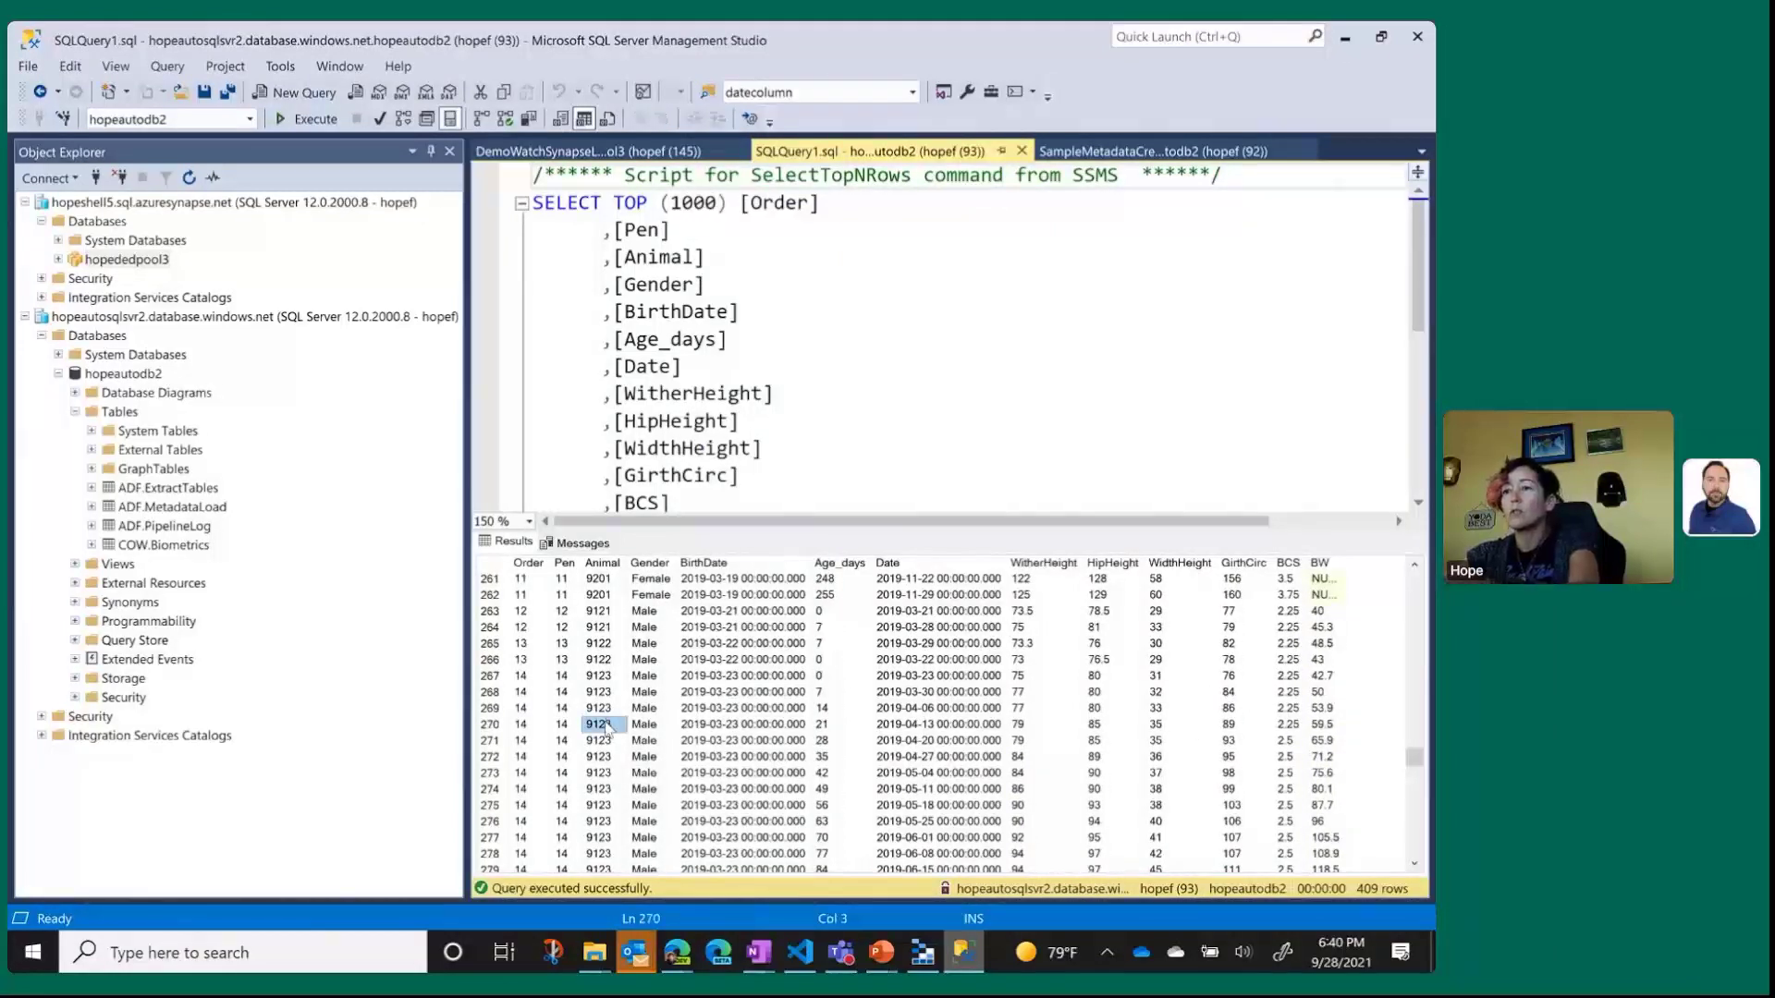
right_click(607, 727)
left_click(647, 735)
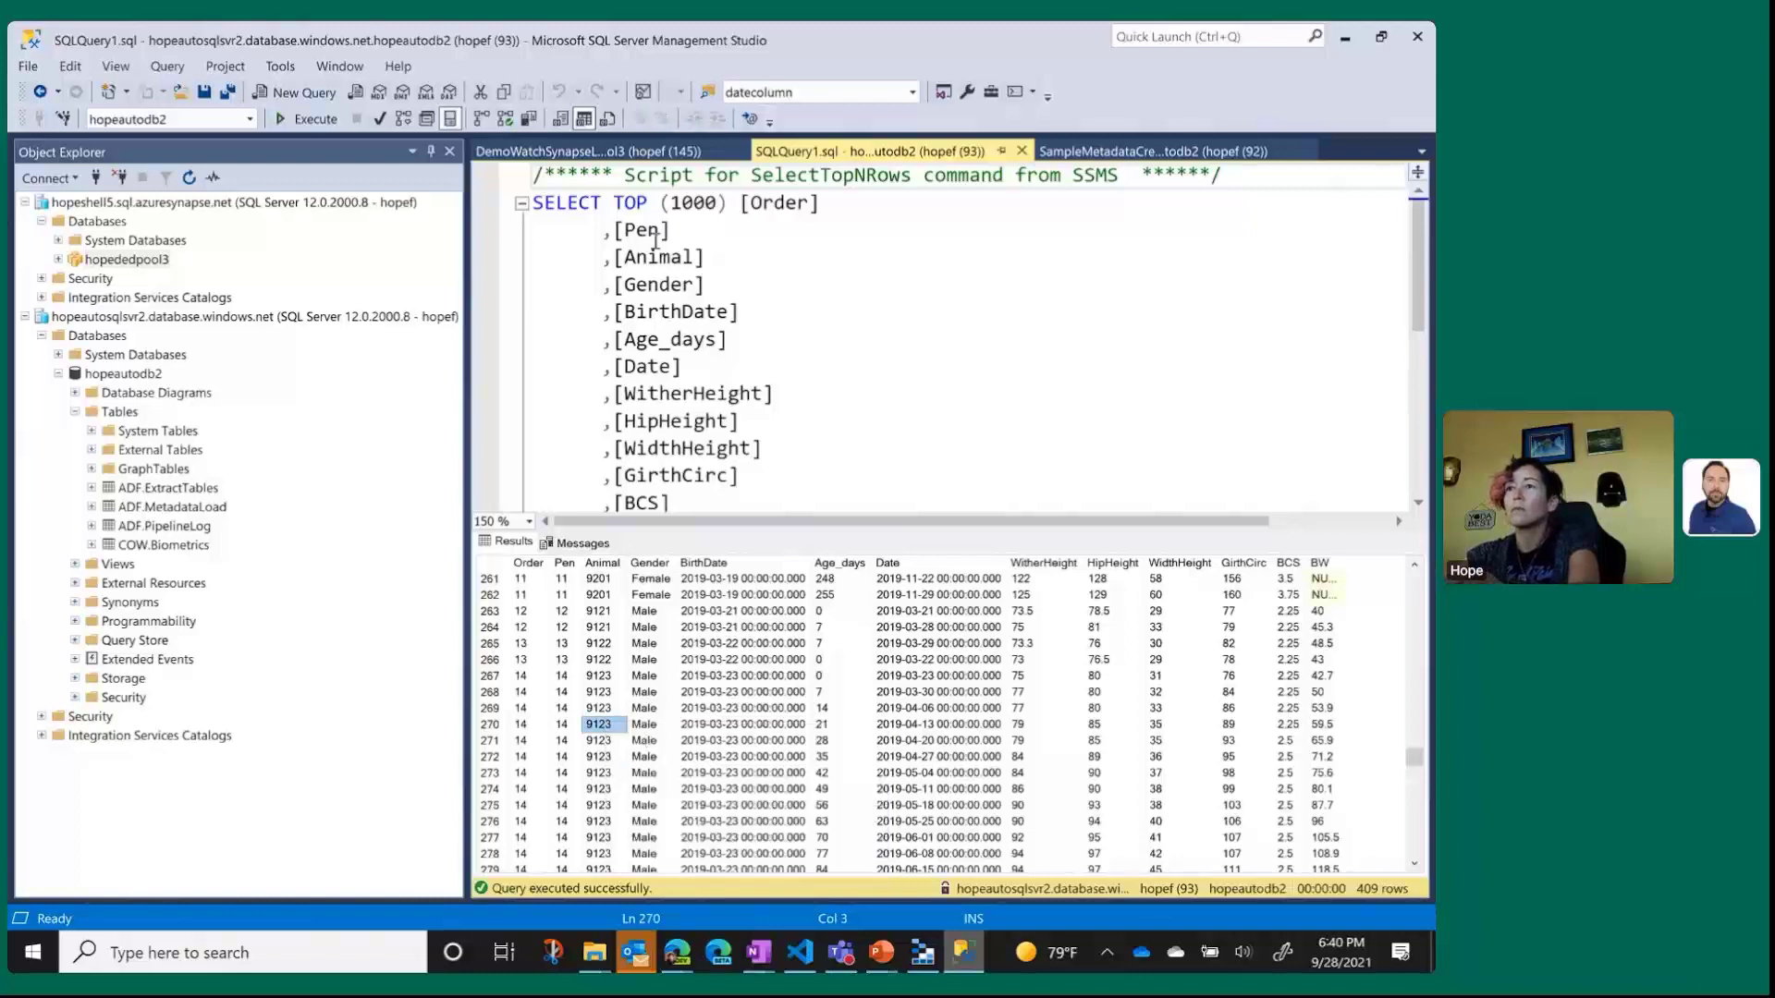
left_click(610, 153)
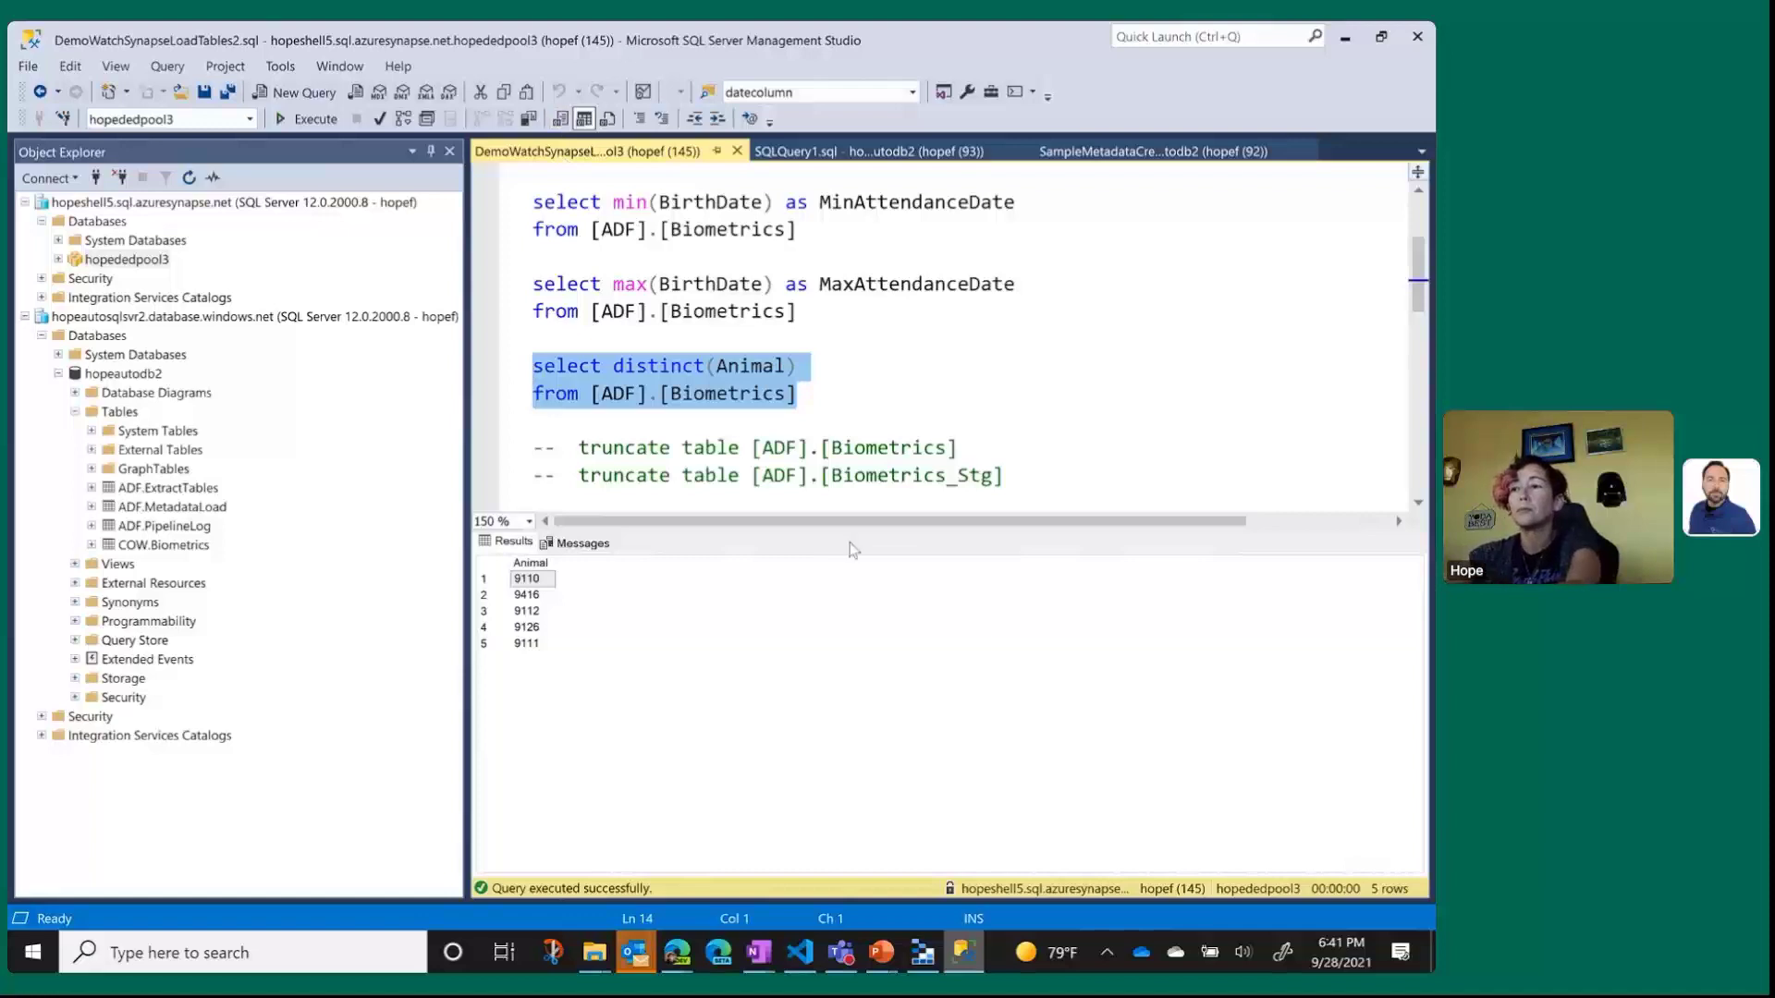
Return to Synapse Studio and debug the SQL Not Date Based Extract PL pipeline with NotDateColumnValue 9123 and NotDateColumn Animal.
left_click(880, 952)
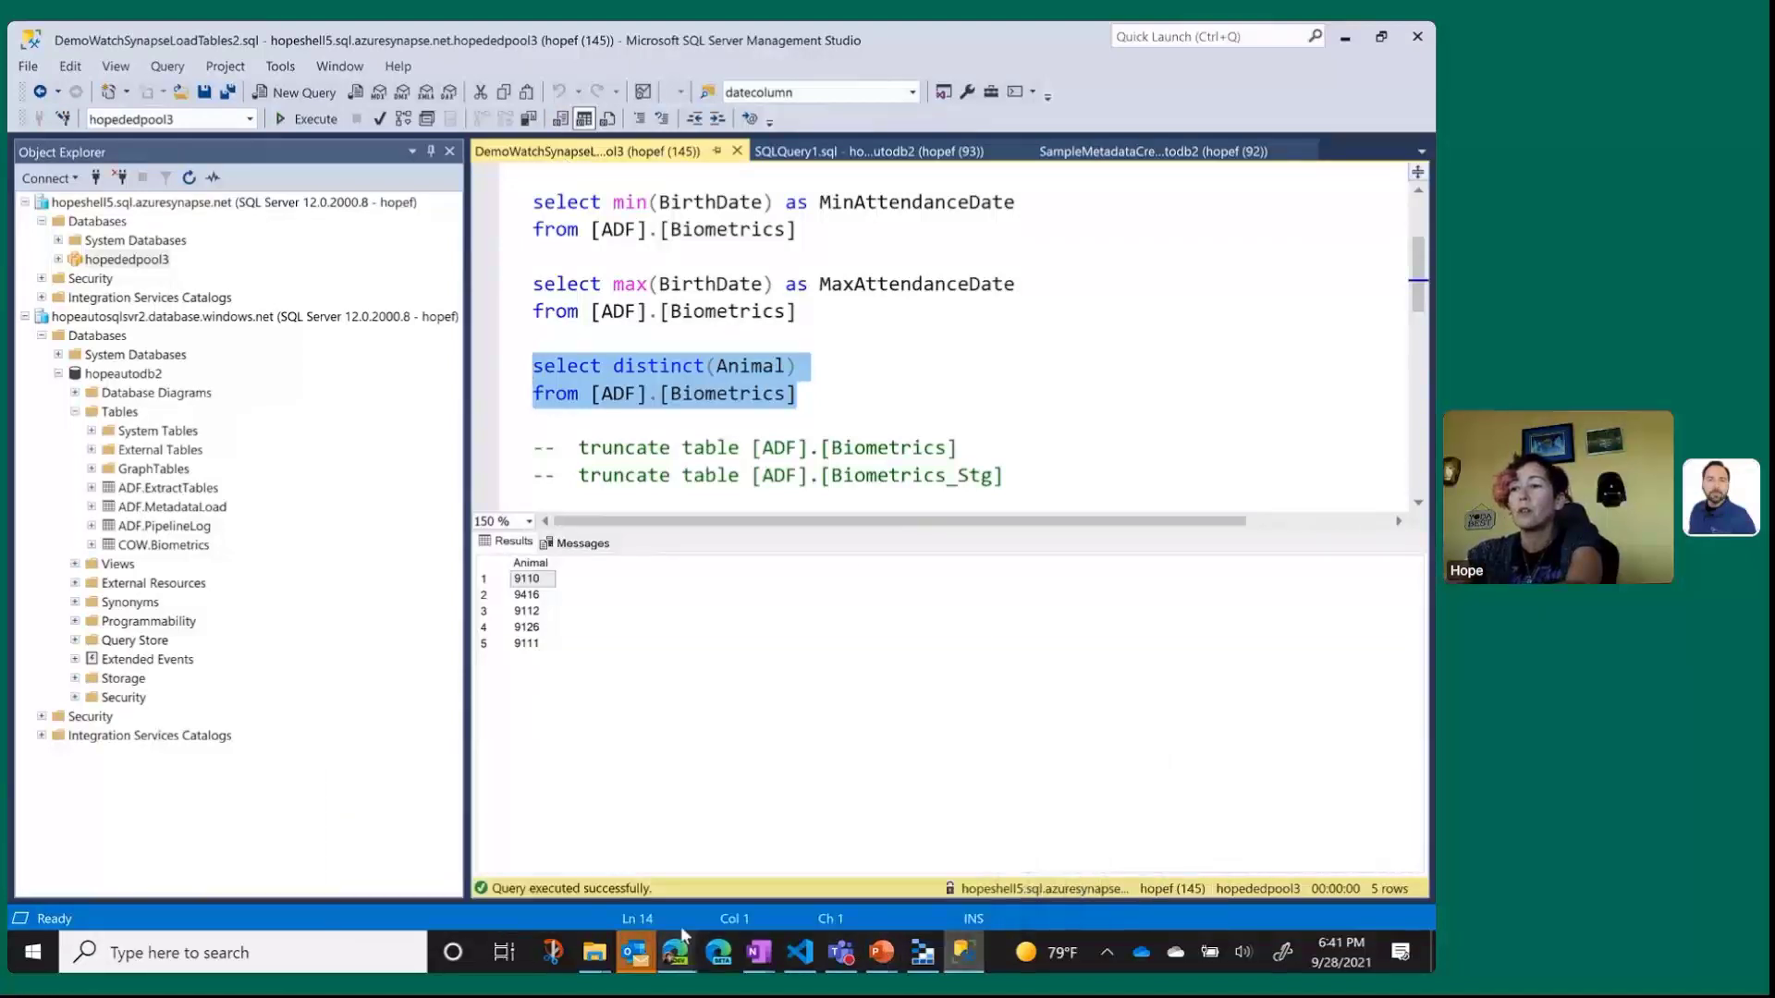
mouse_move(678, 947)
left_click(444, 826)
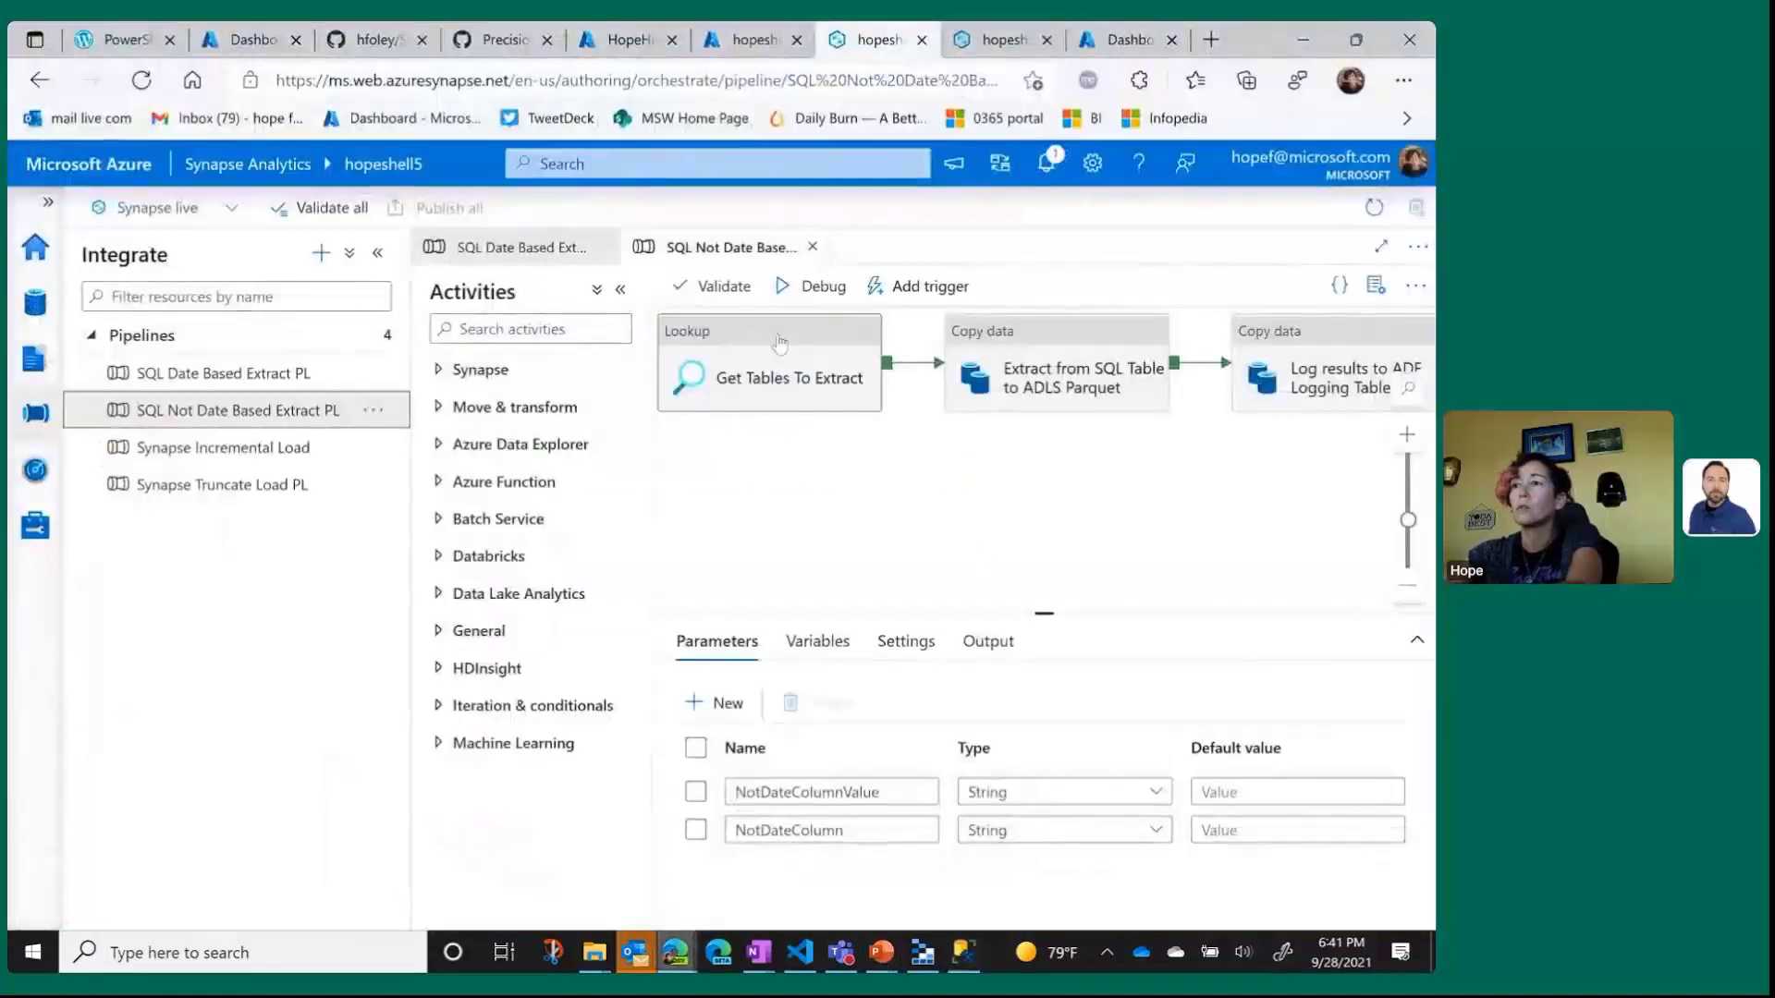
left_click(797, 288)
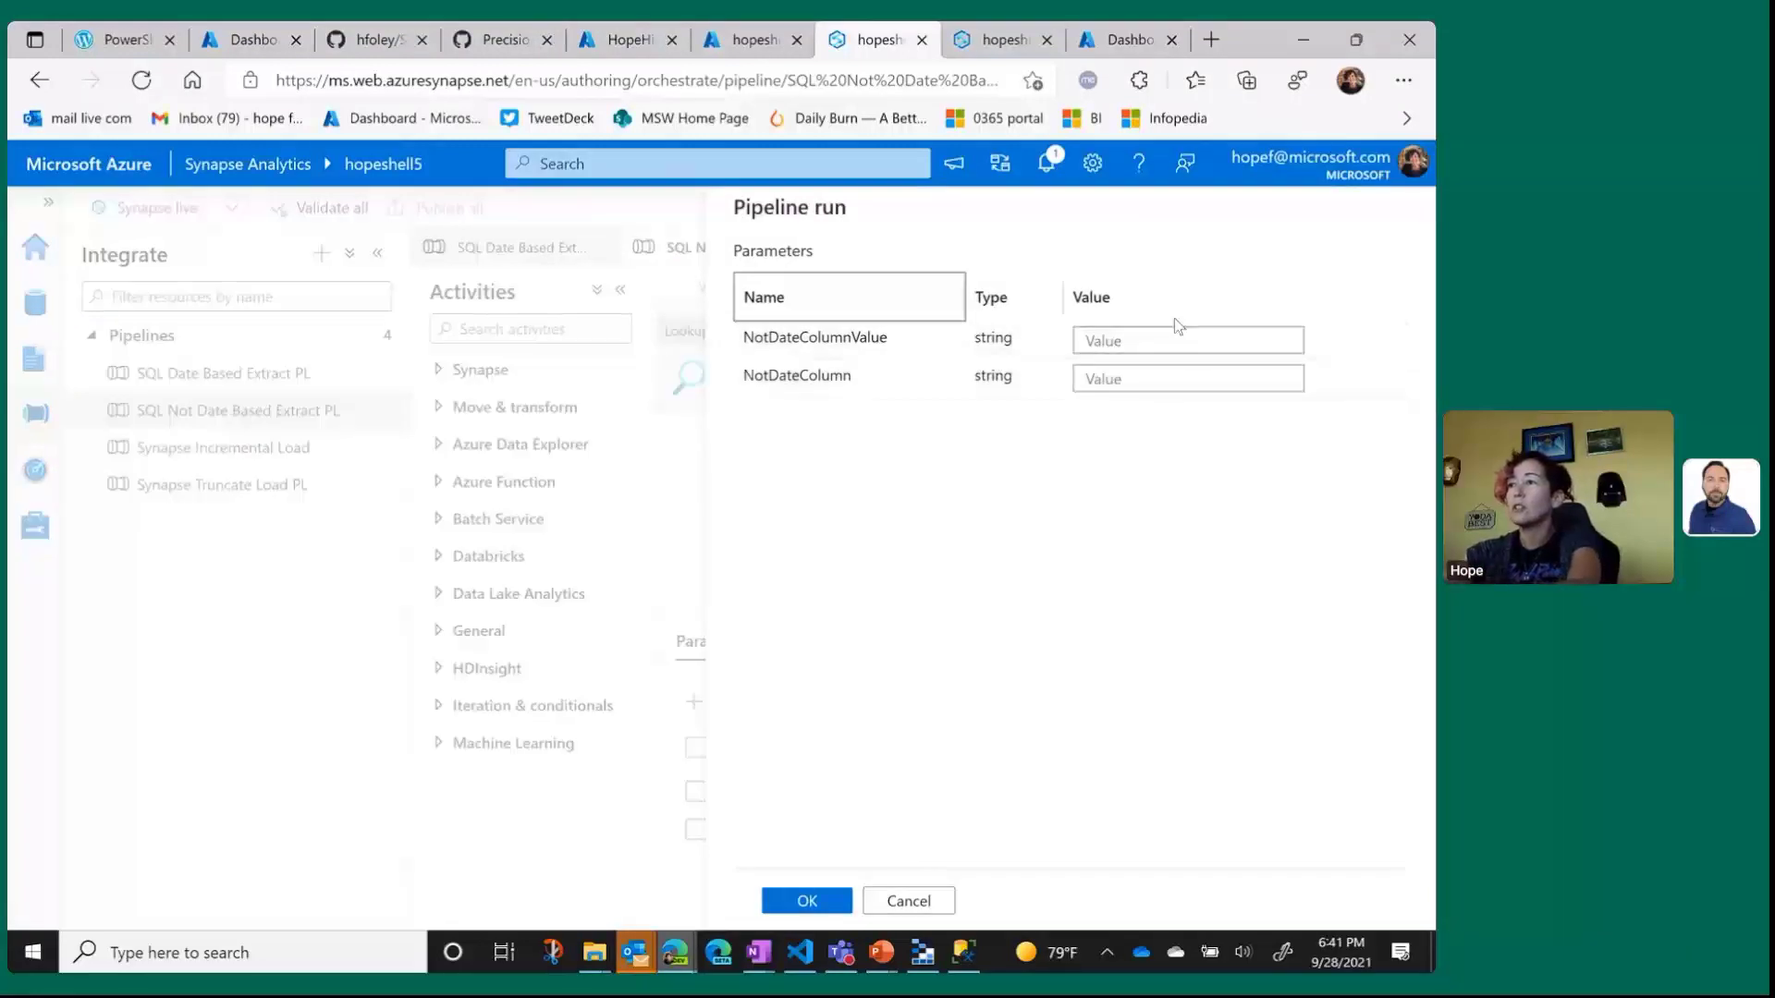
left_click(1189, 338)
type("9123")
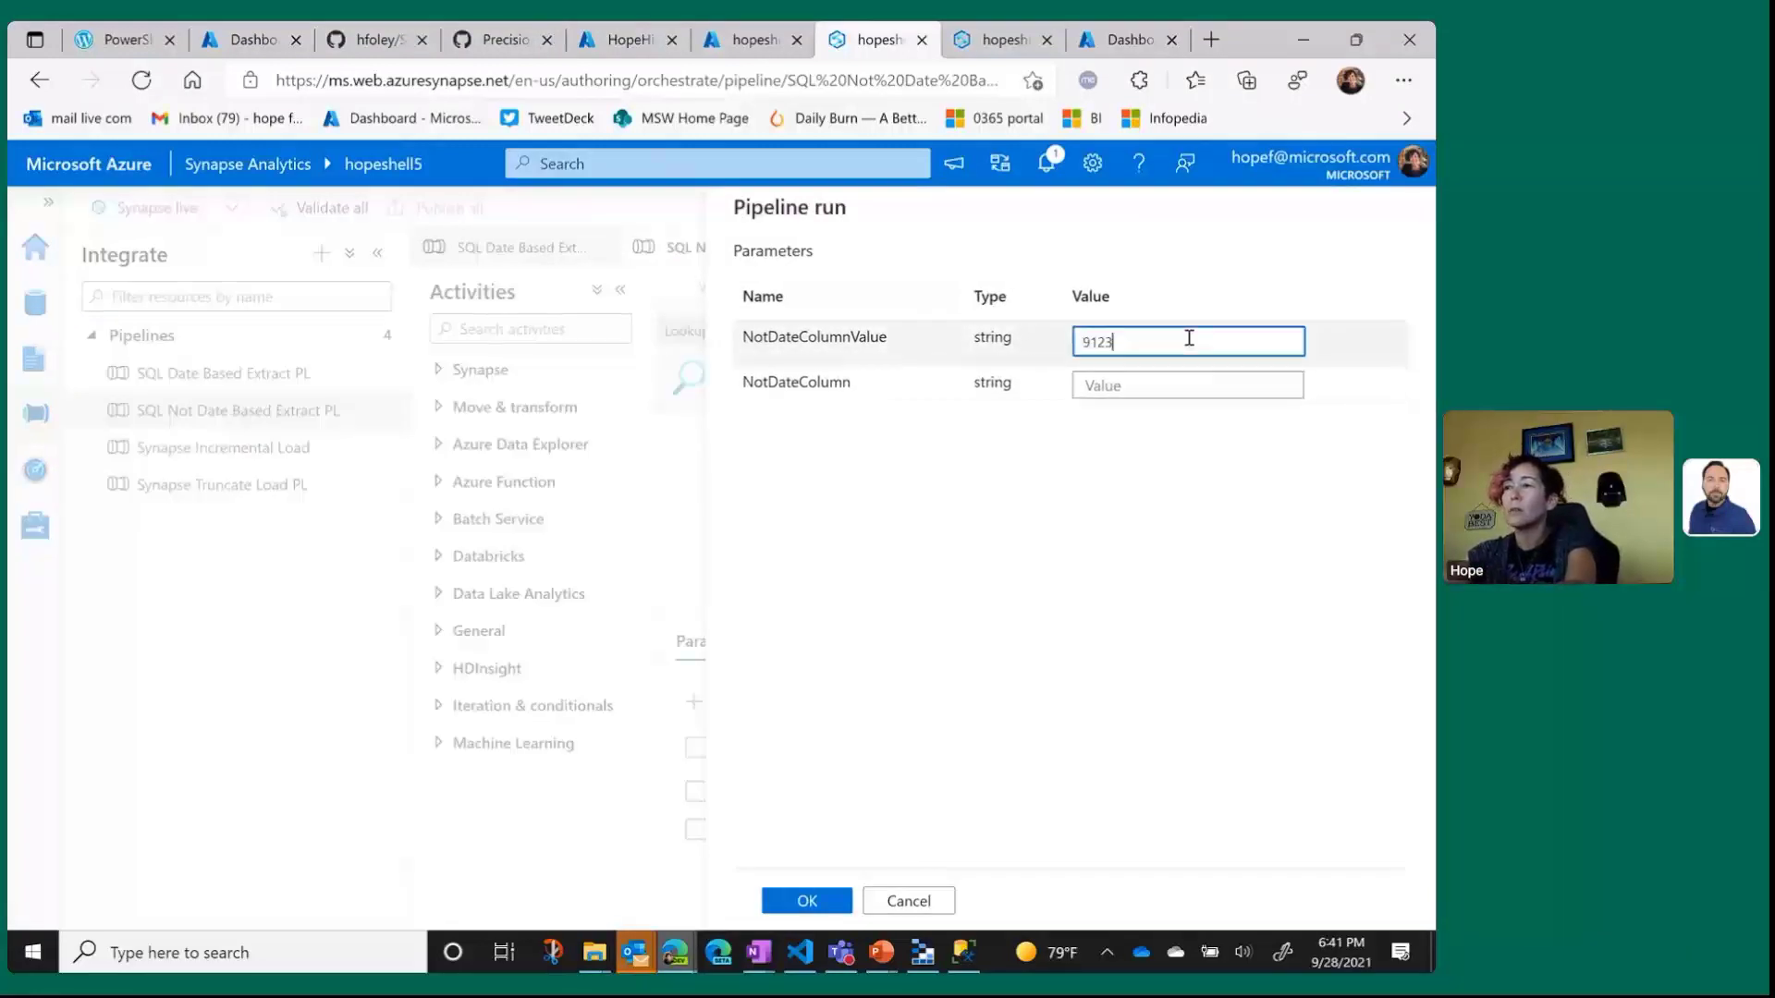
left_click(1217, 387)
type("Animal")
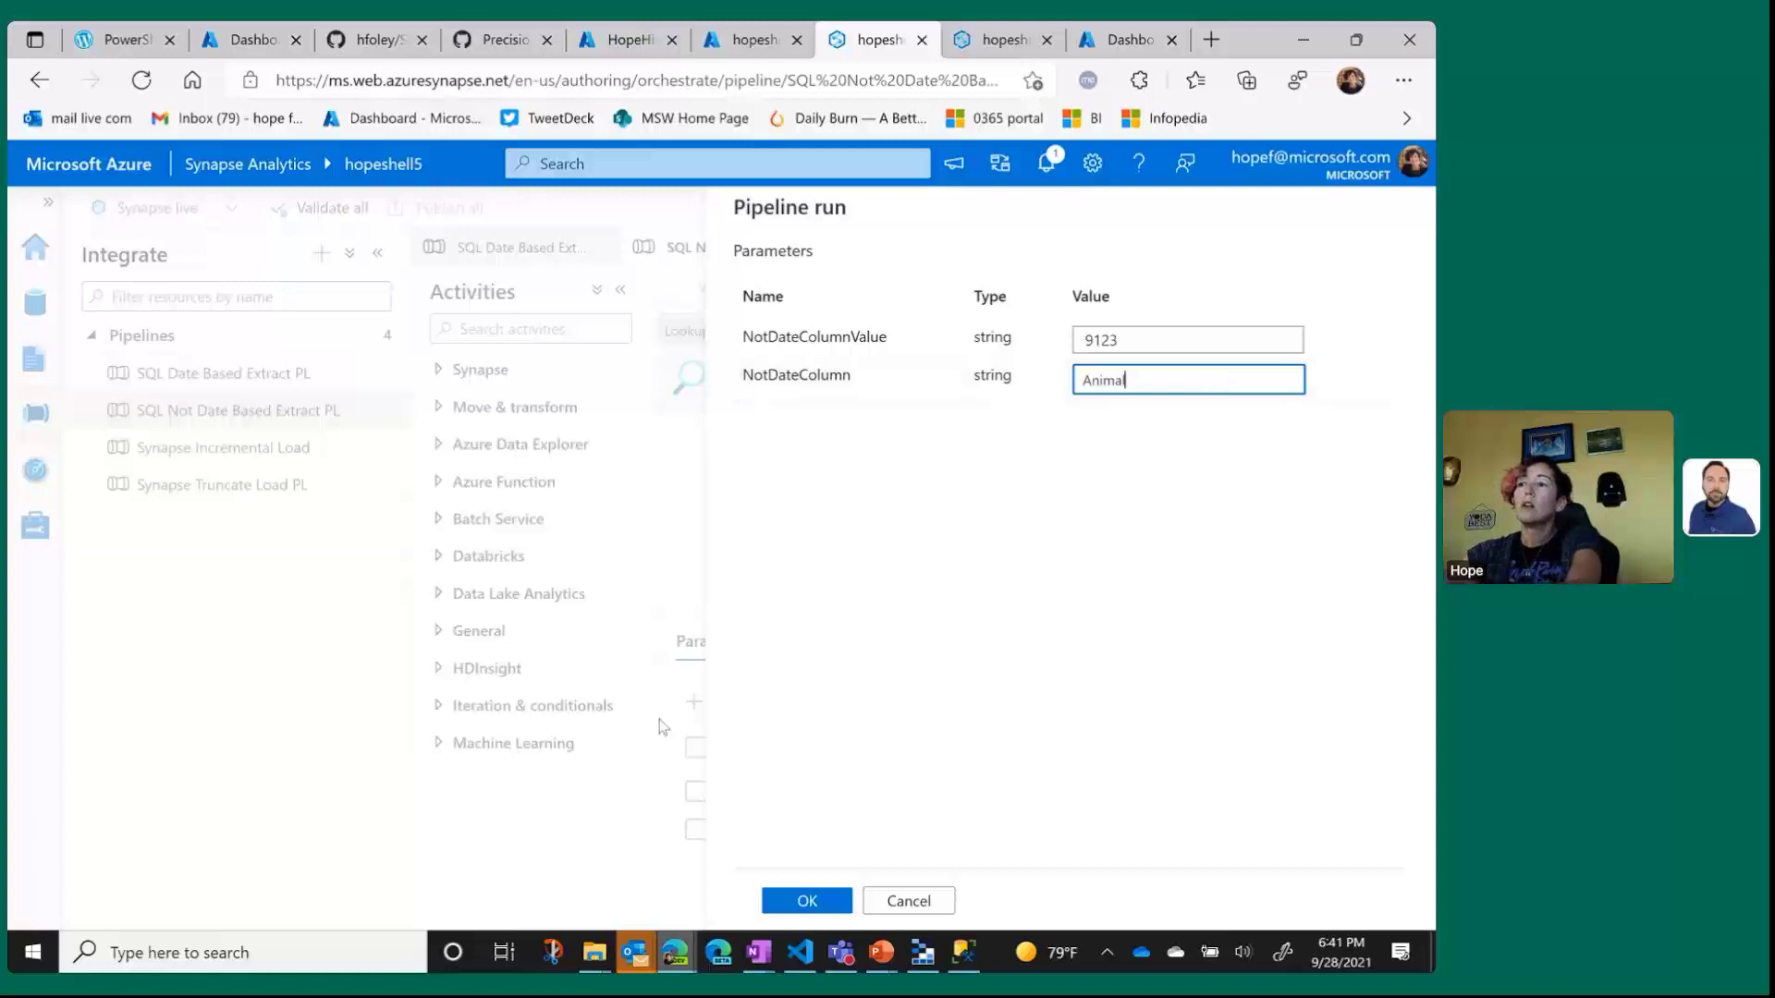
left_click(807, 900)
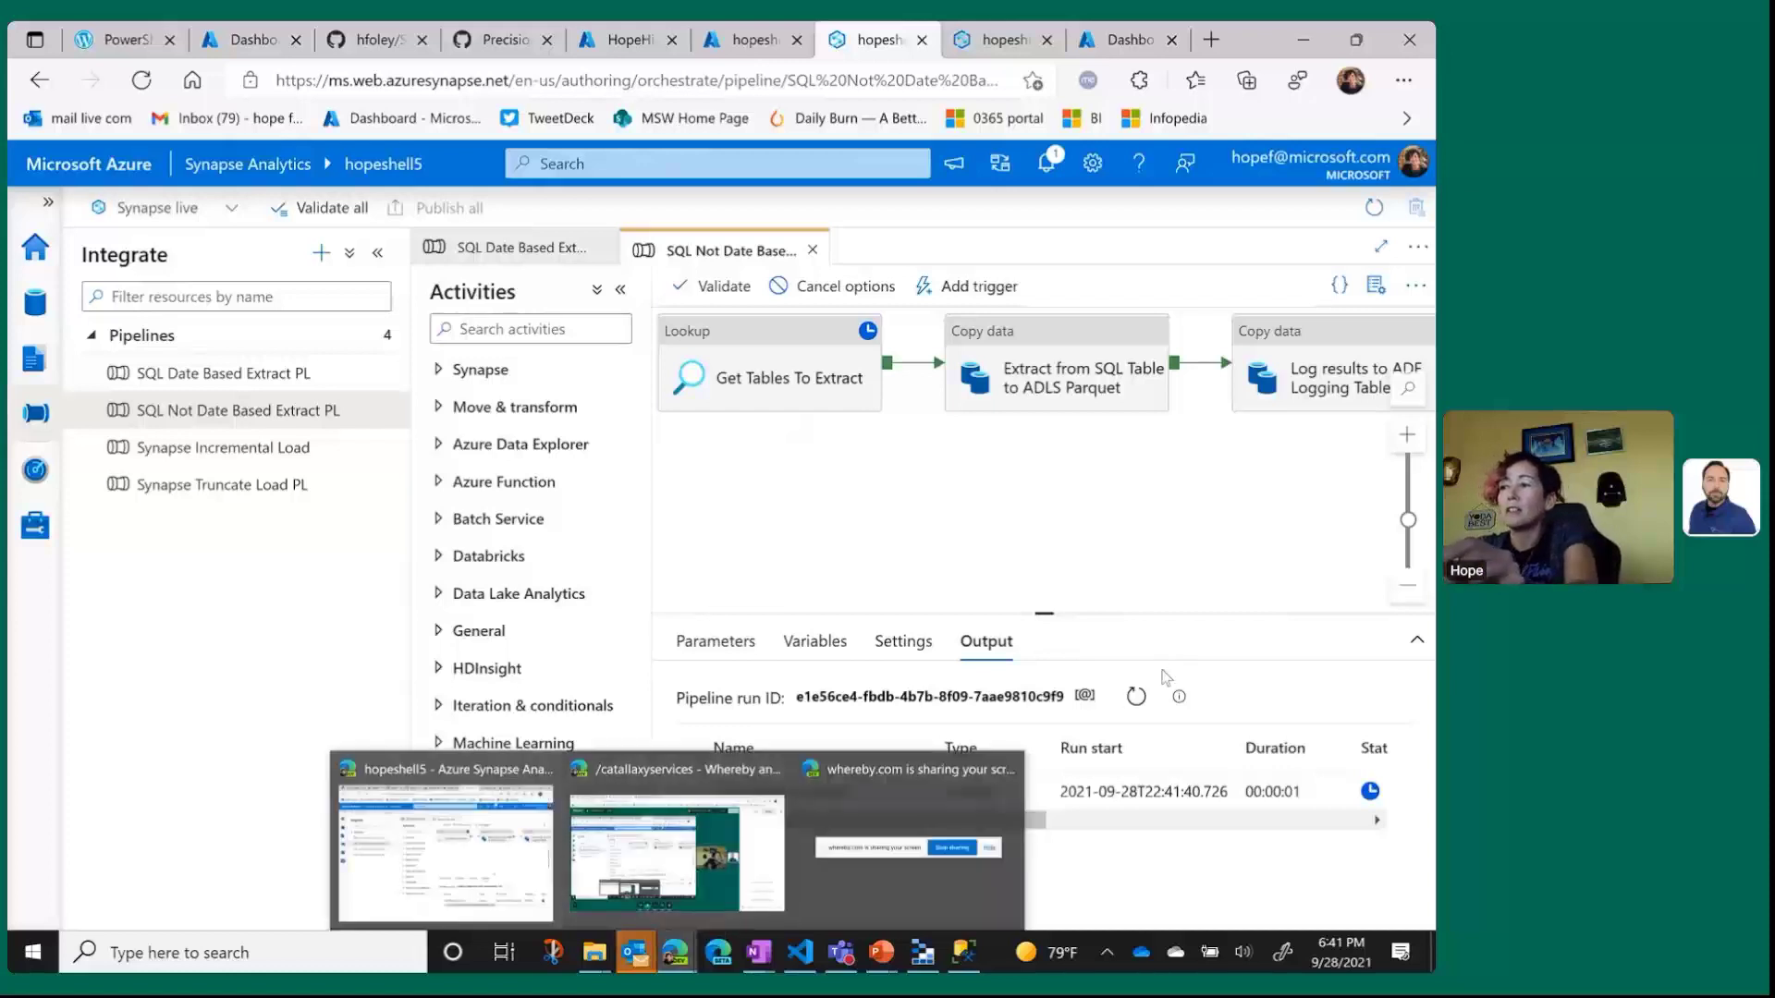
Refresh the pipeline run output repeatedly to check the progress of the extract activities.
left_click(1153, 696)
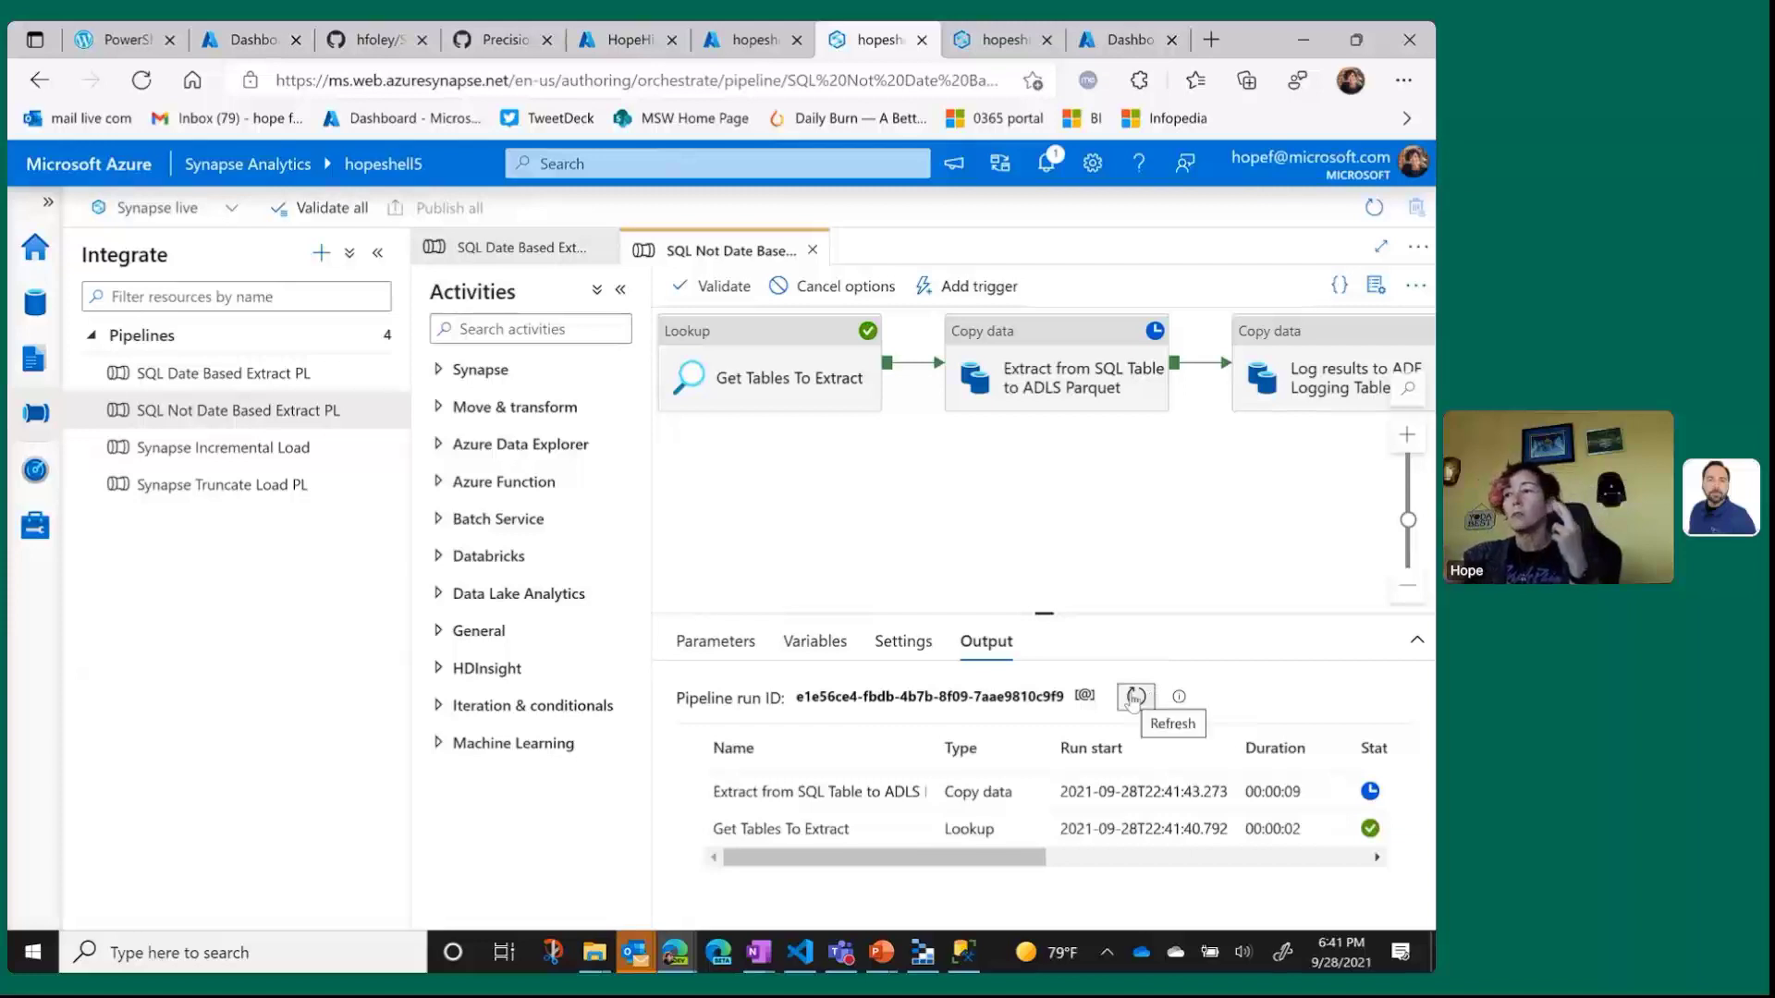
left_click(1133, 699)
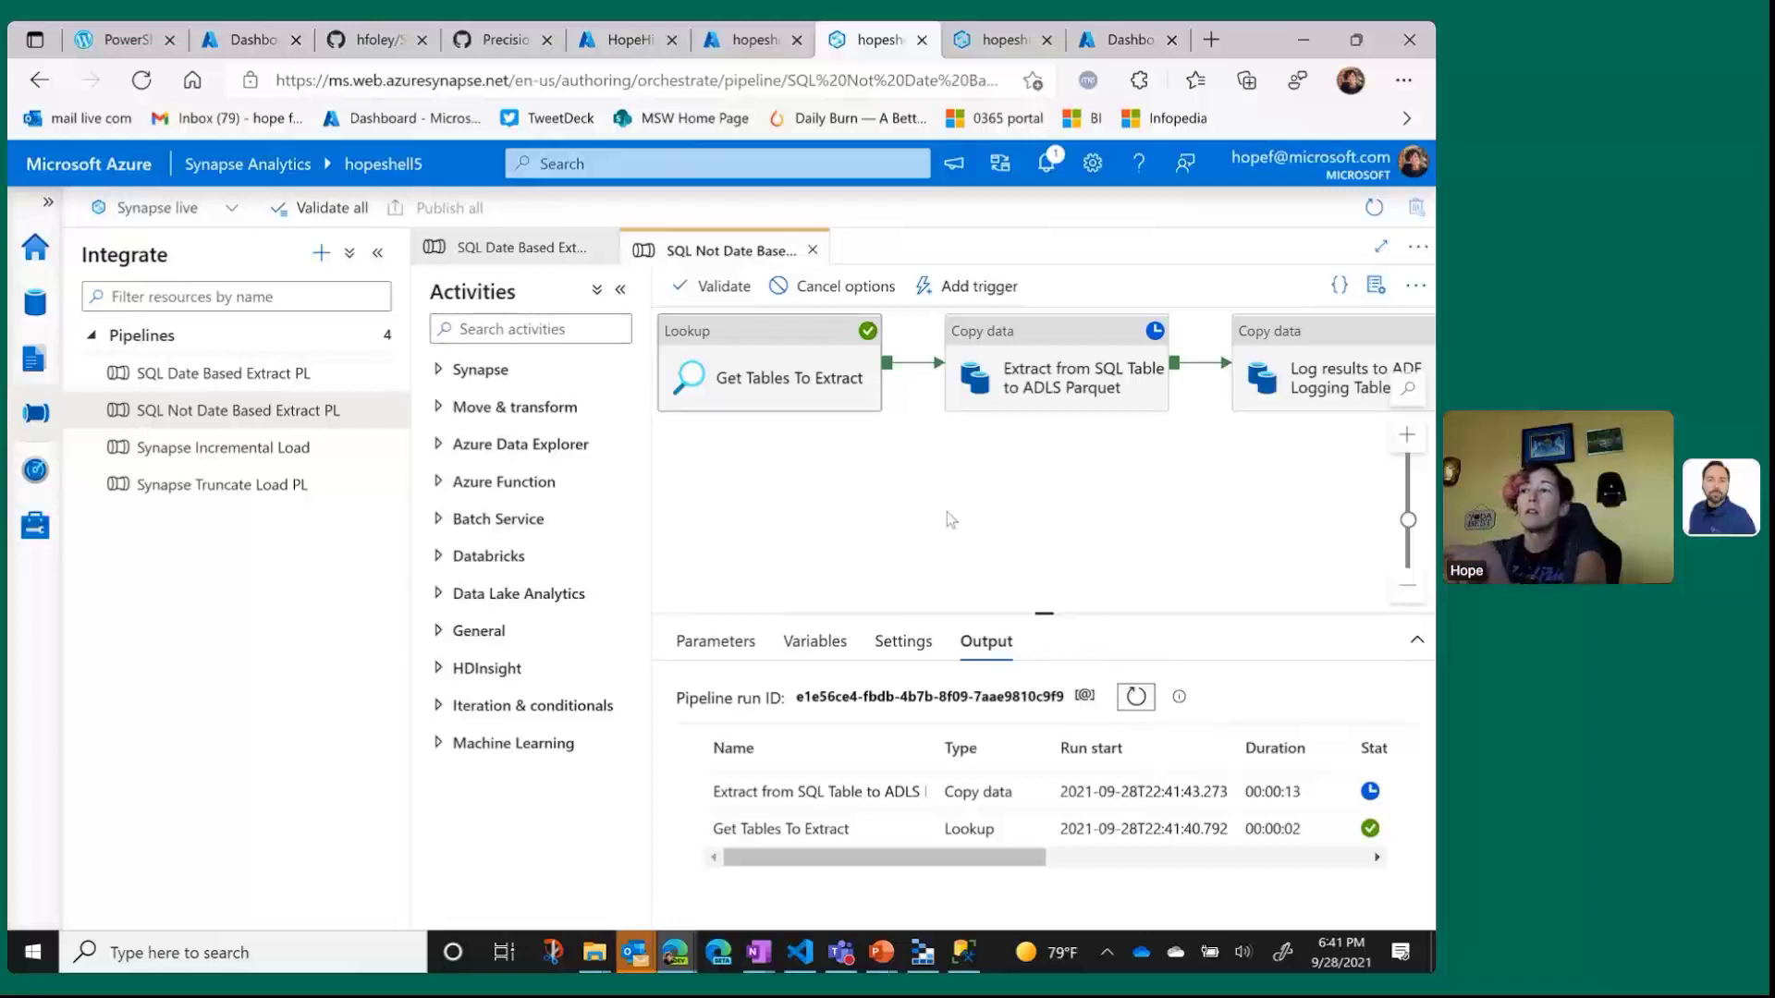
left_click(1134, 699)
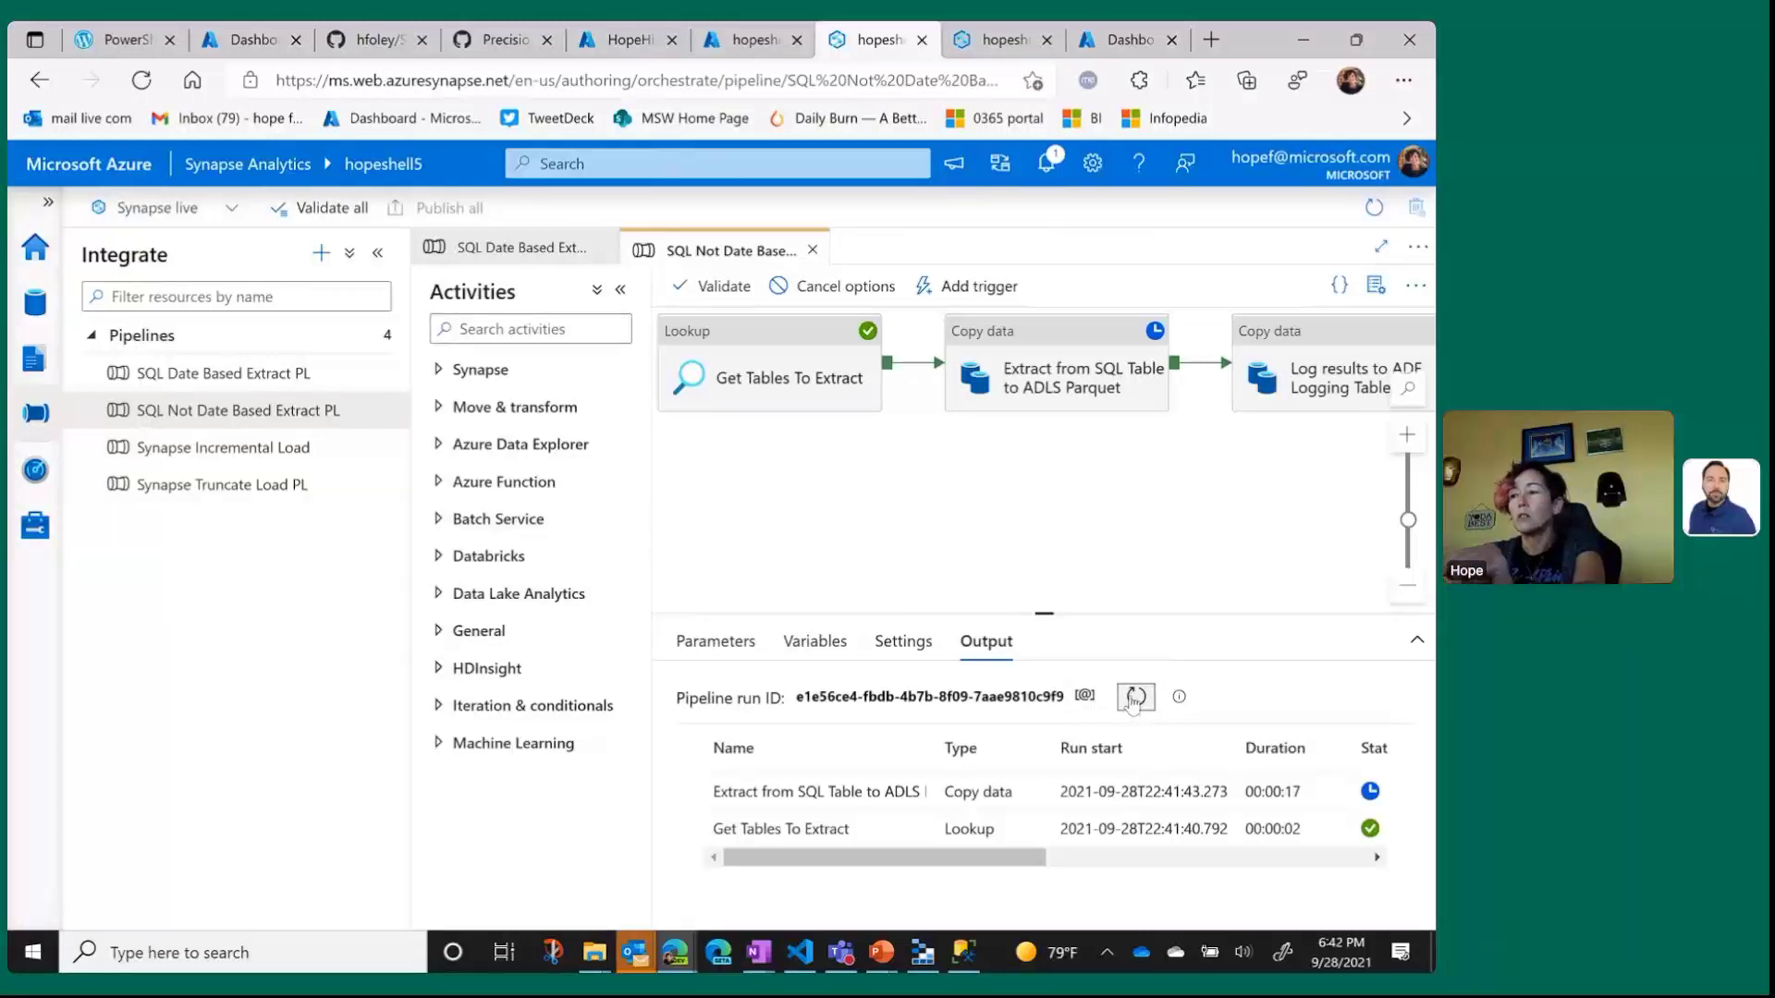
Switch to Azure Storage Explorer, open the cow blob container of hopeshelllake1 and refresh its file list.
left_click(940, 961)
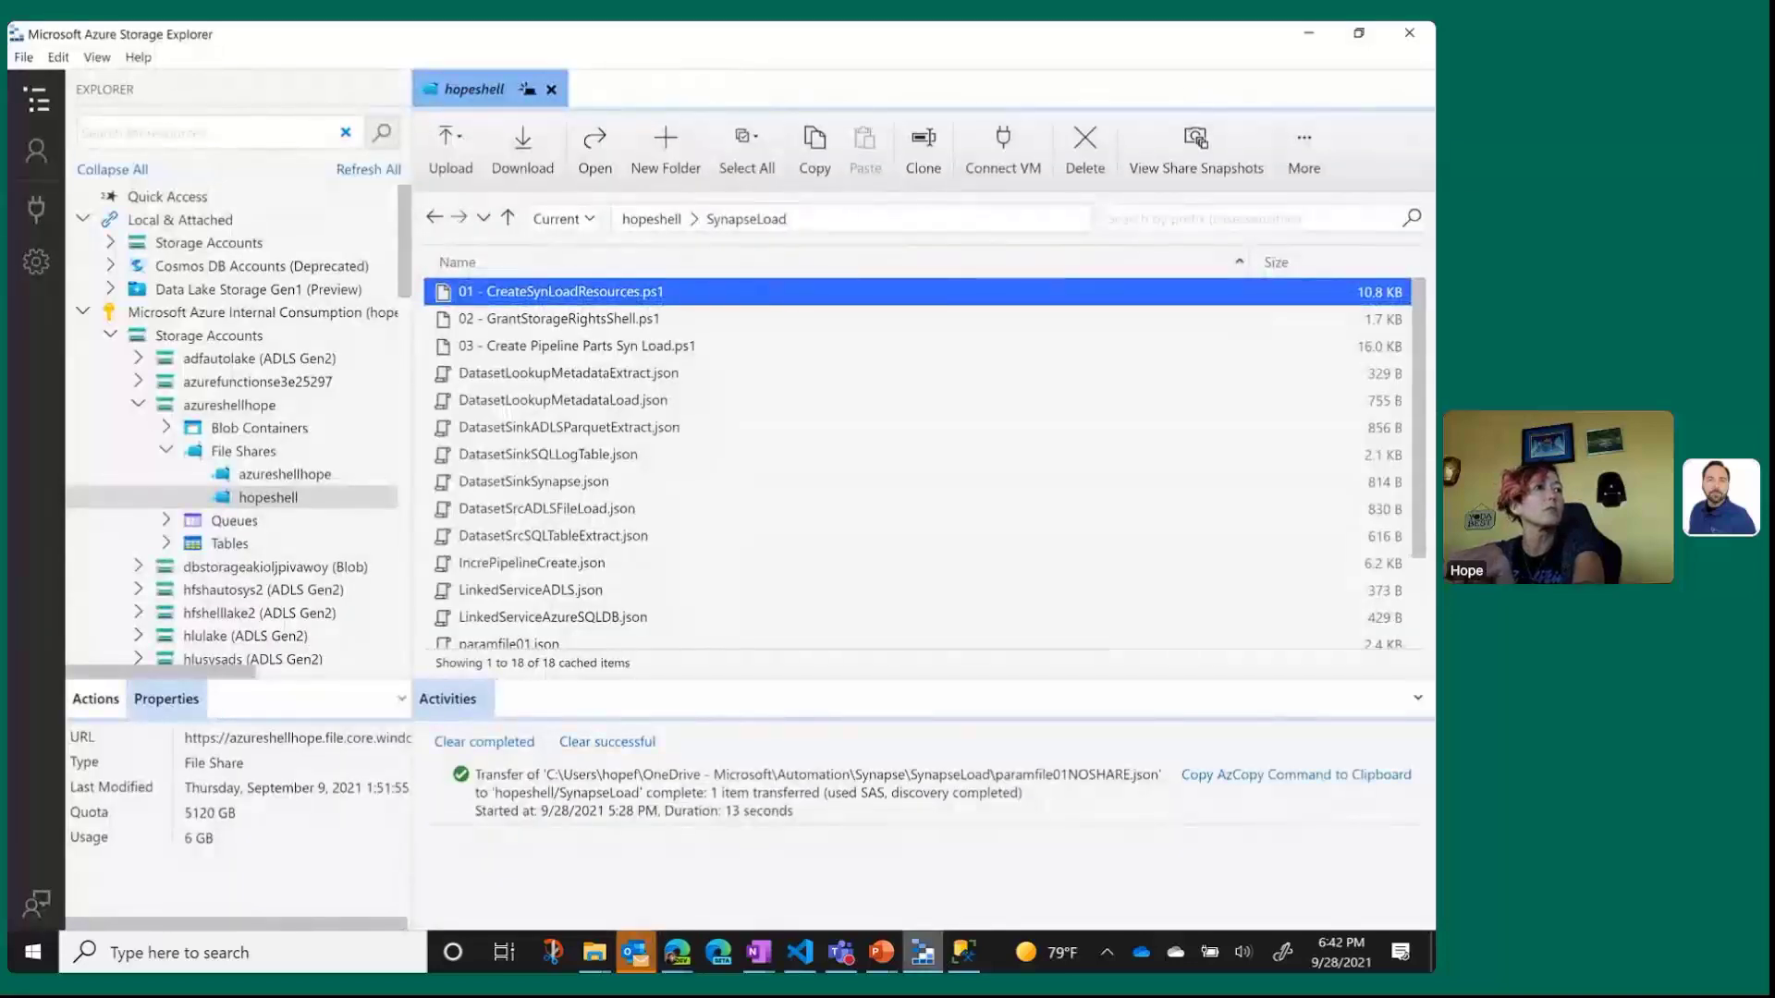
key("alt+Tab")
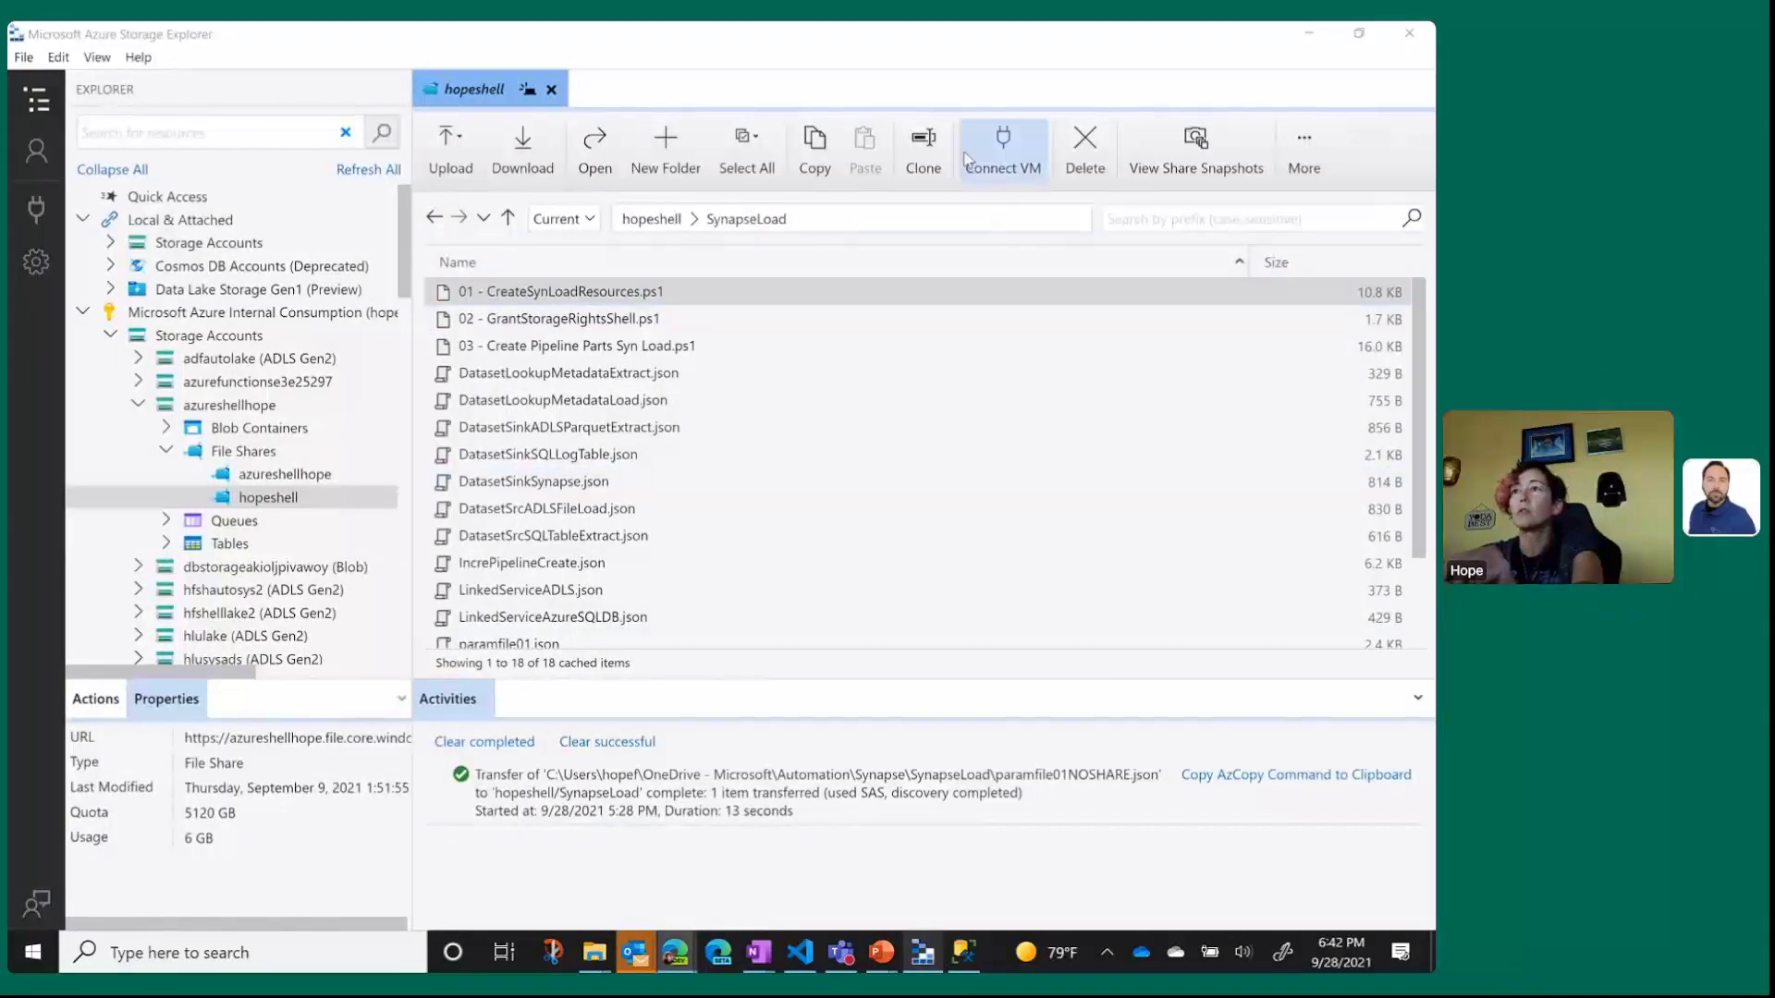
left_click(959, 54)
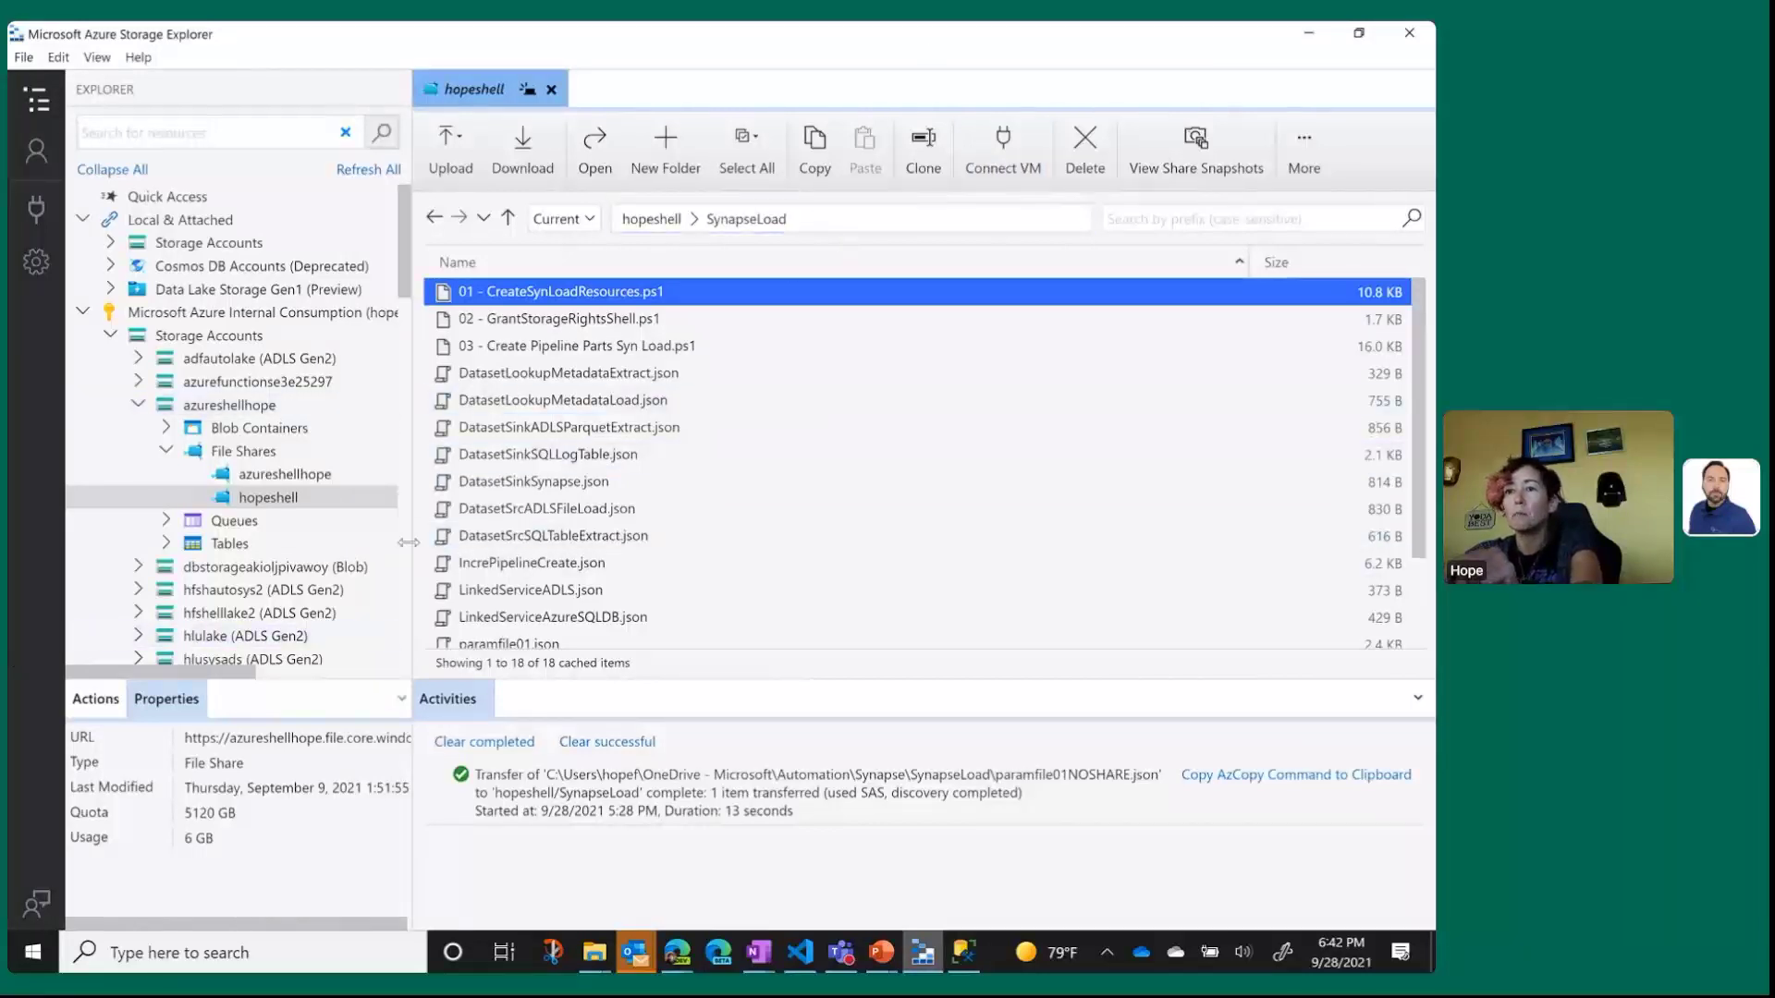
scroll(291, 388, "down", 8)
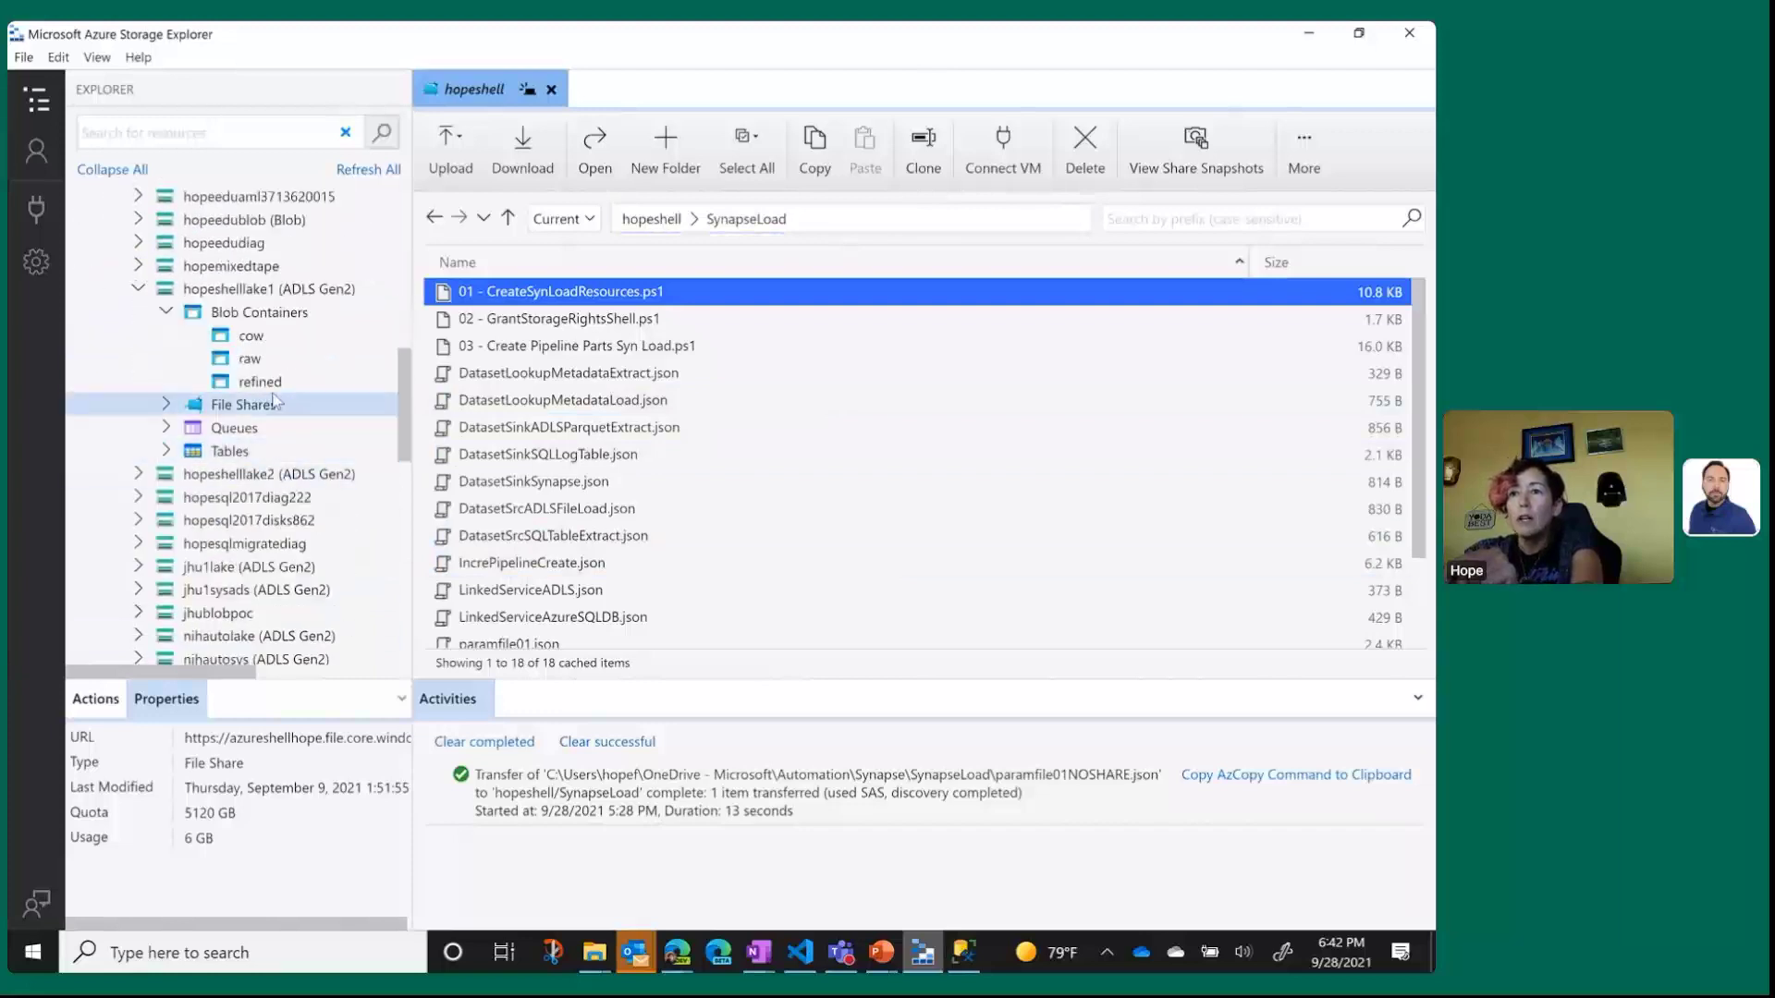
left_click(278, 344)
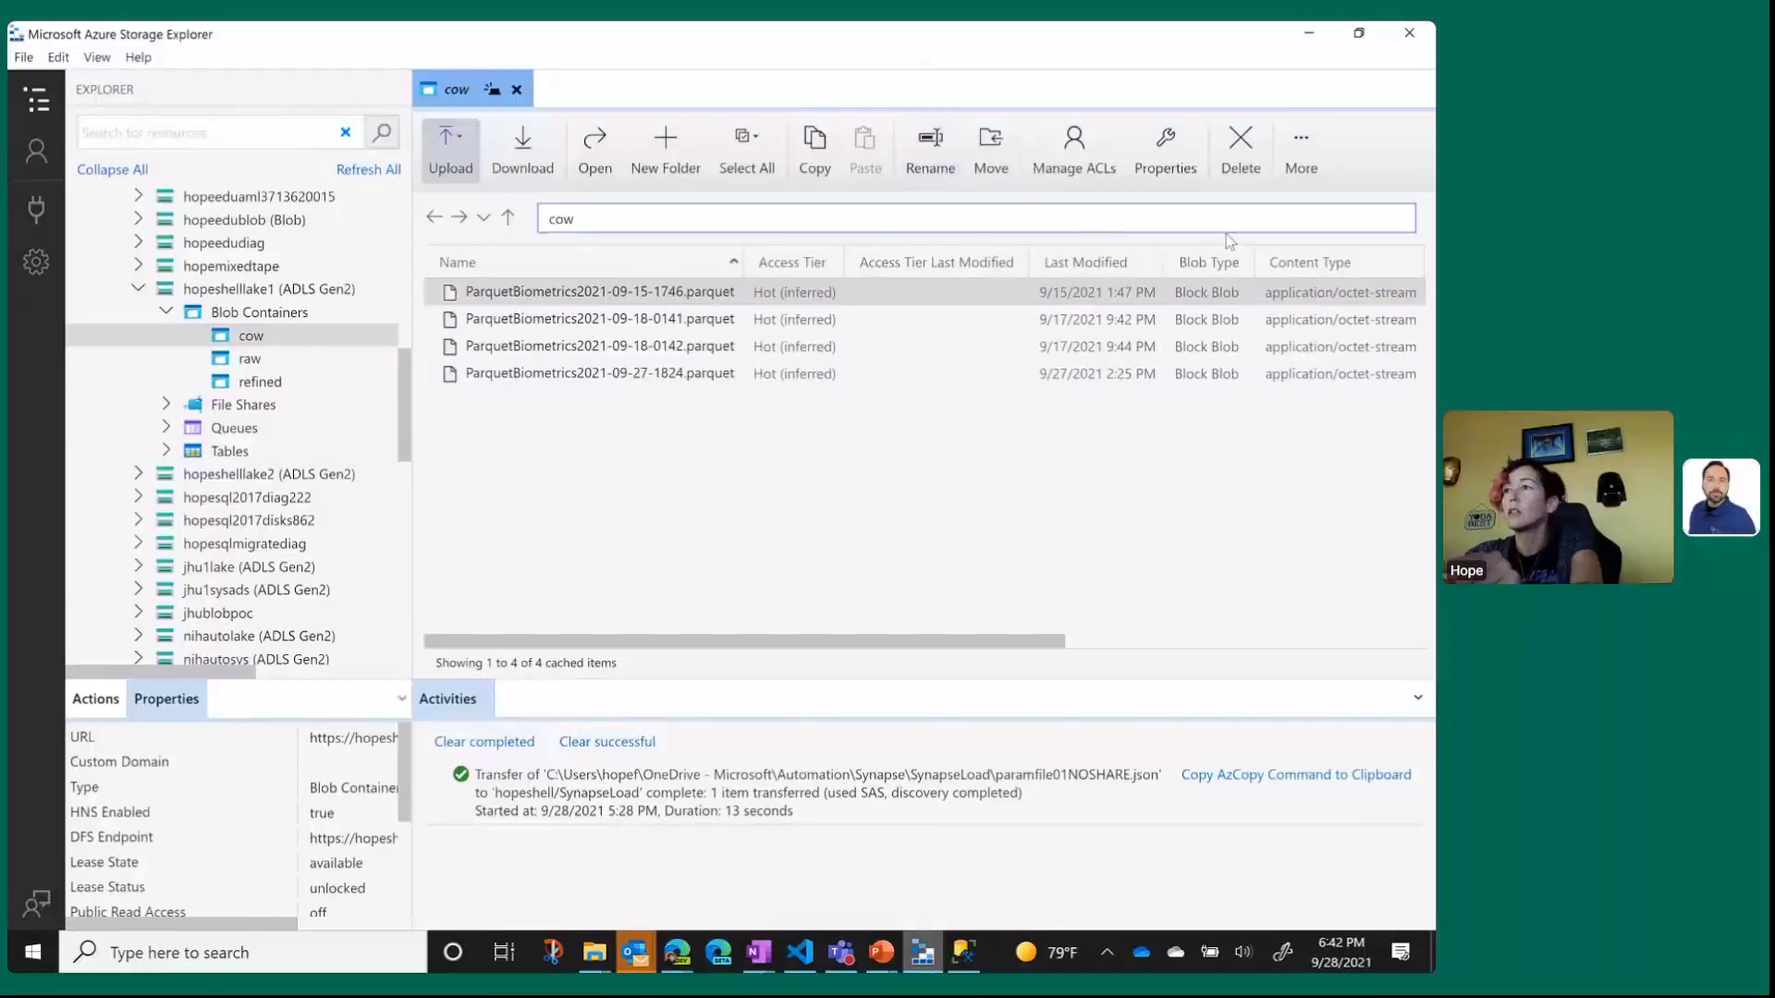
left_click(1301, 147)
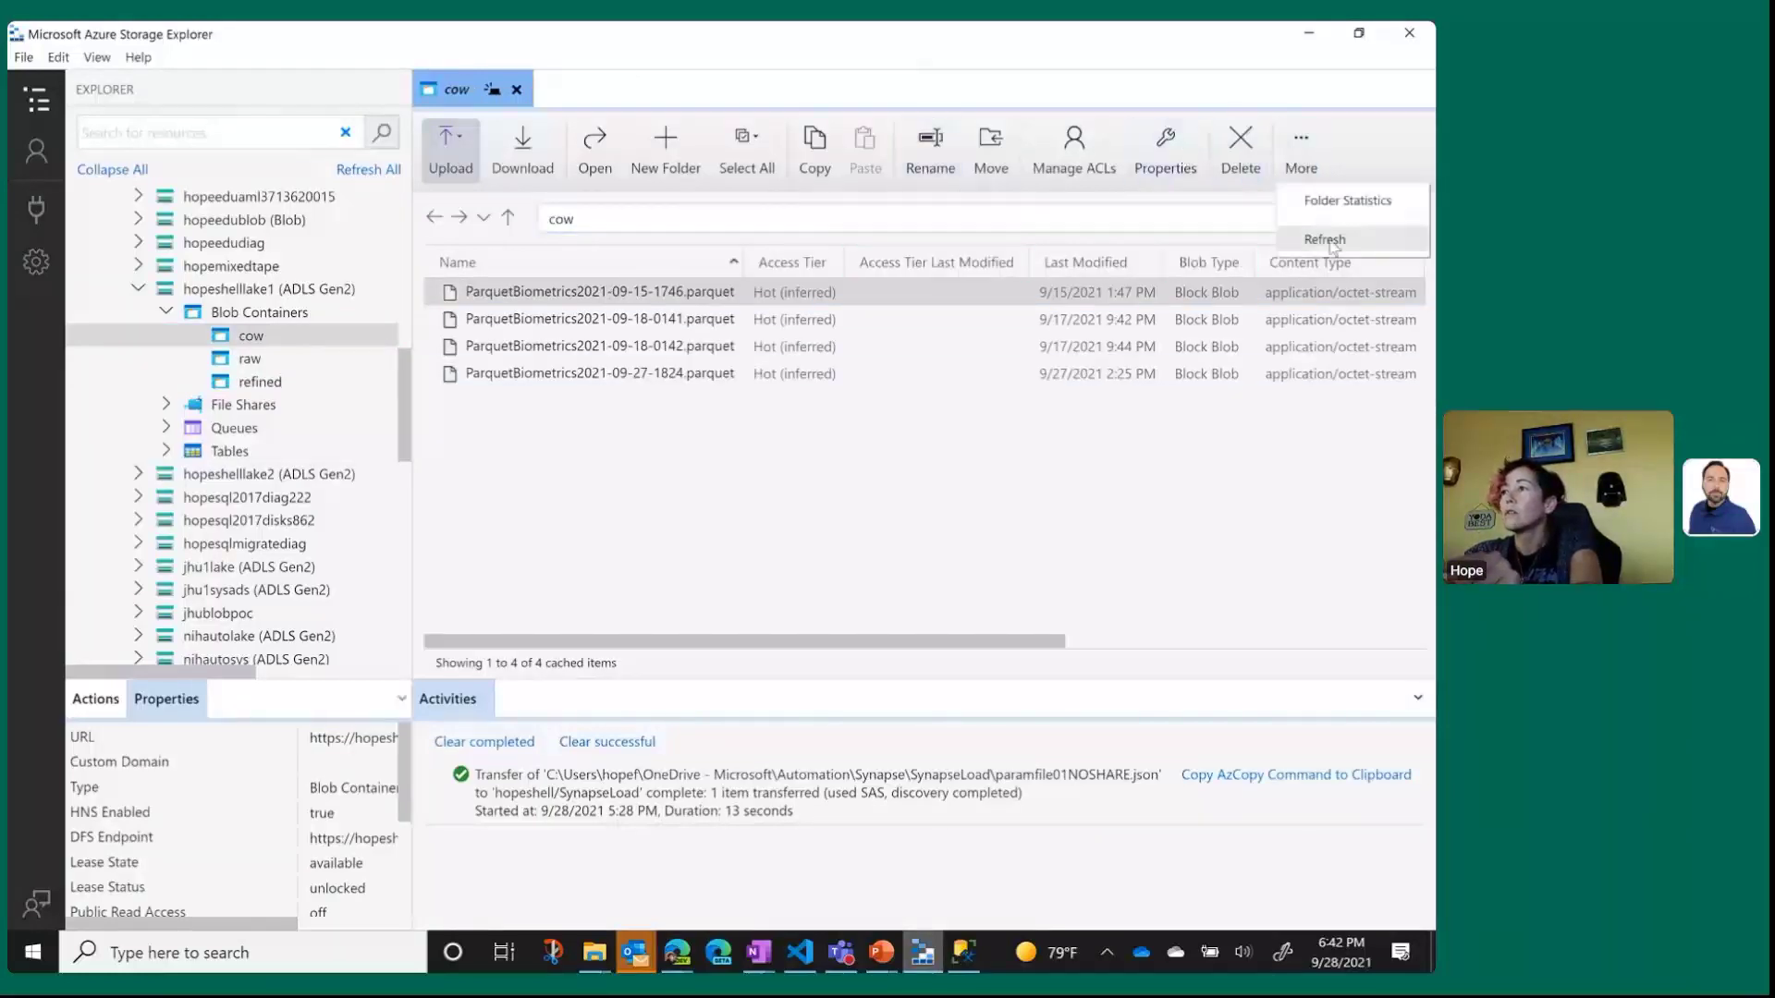
left_click(1334, 247)
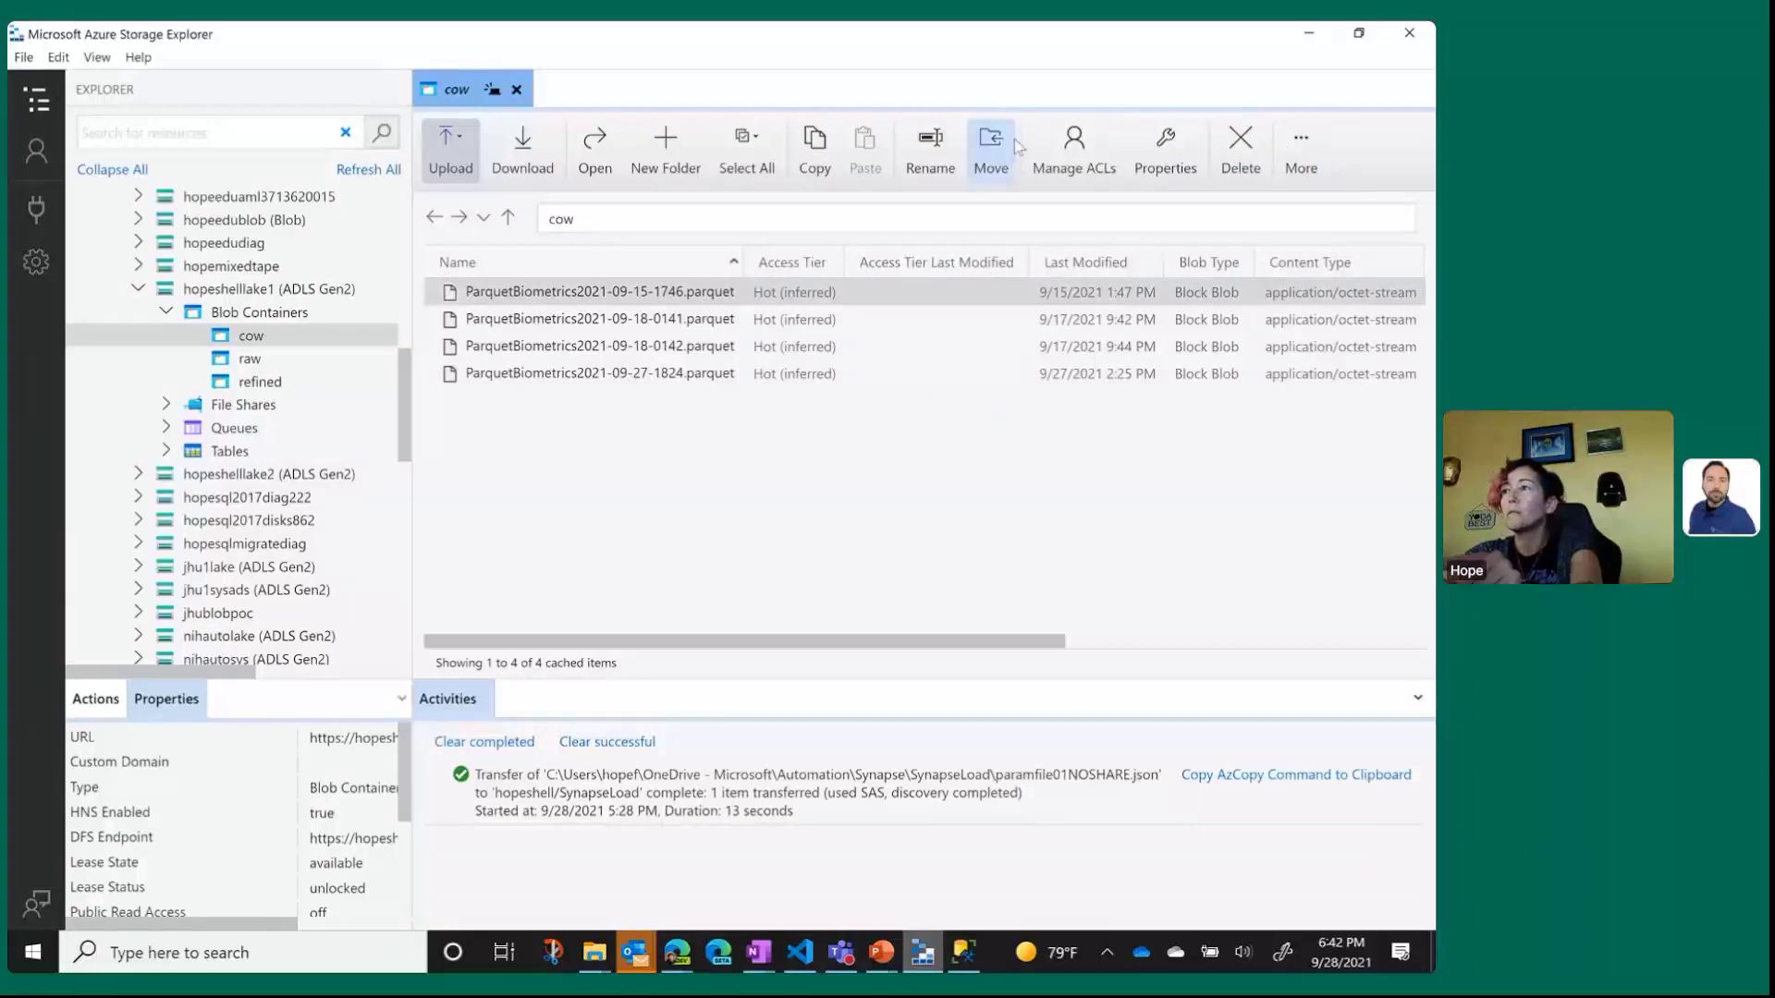
Return to the SQL Not Date Based Extract PL pipeline in Synapse Studio and refresh its run status.
left_click(1309, 41)
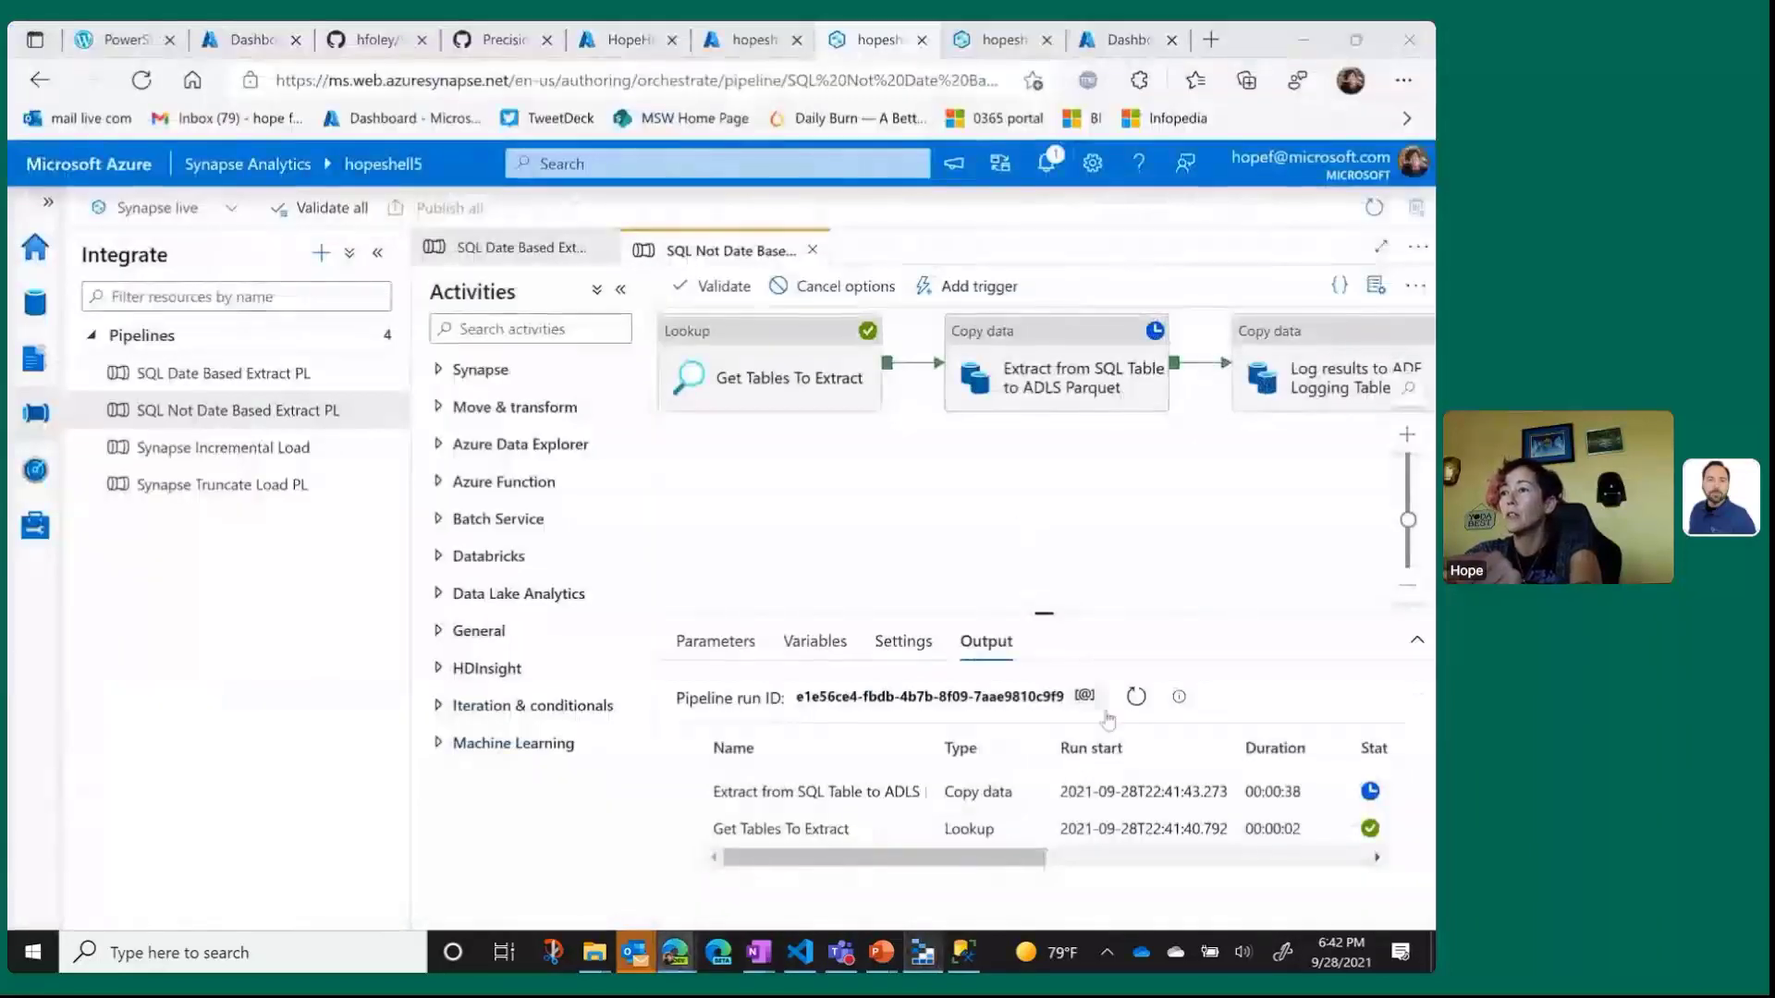
left_click(1137, 700)
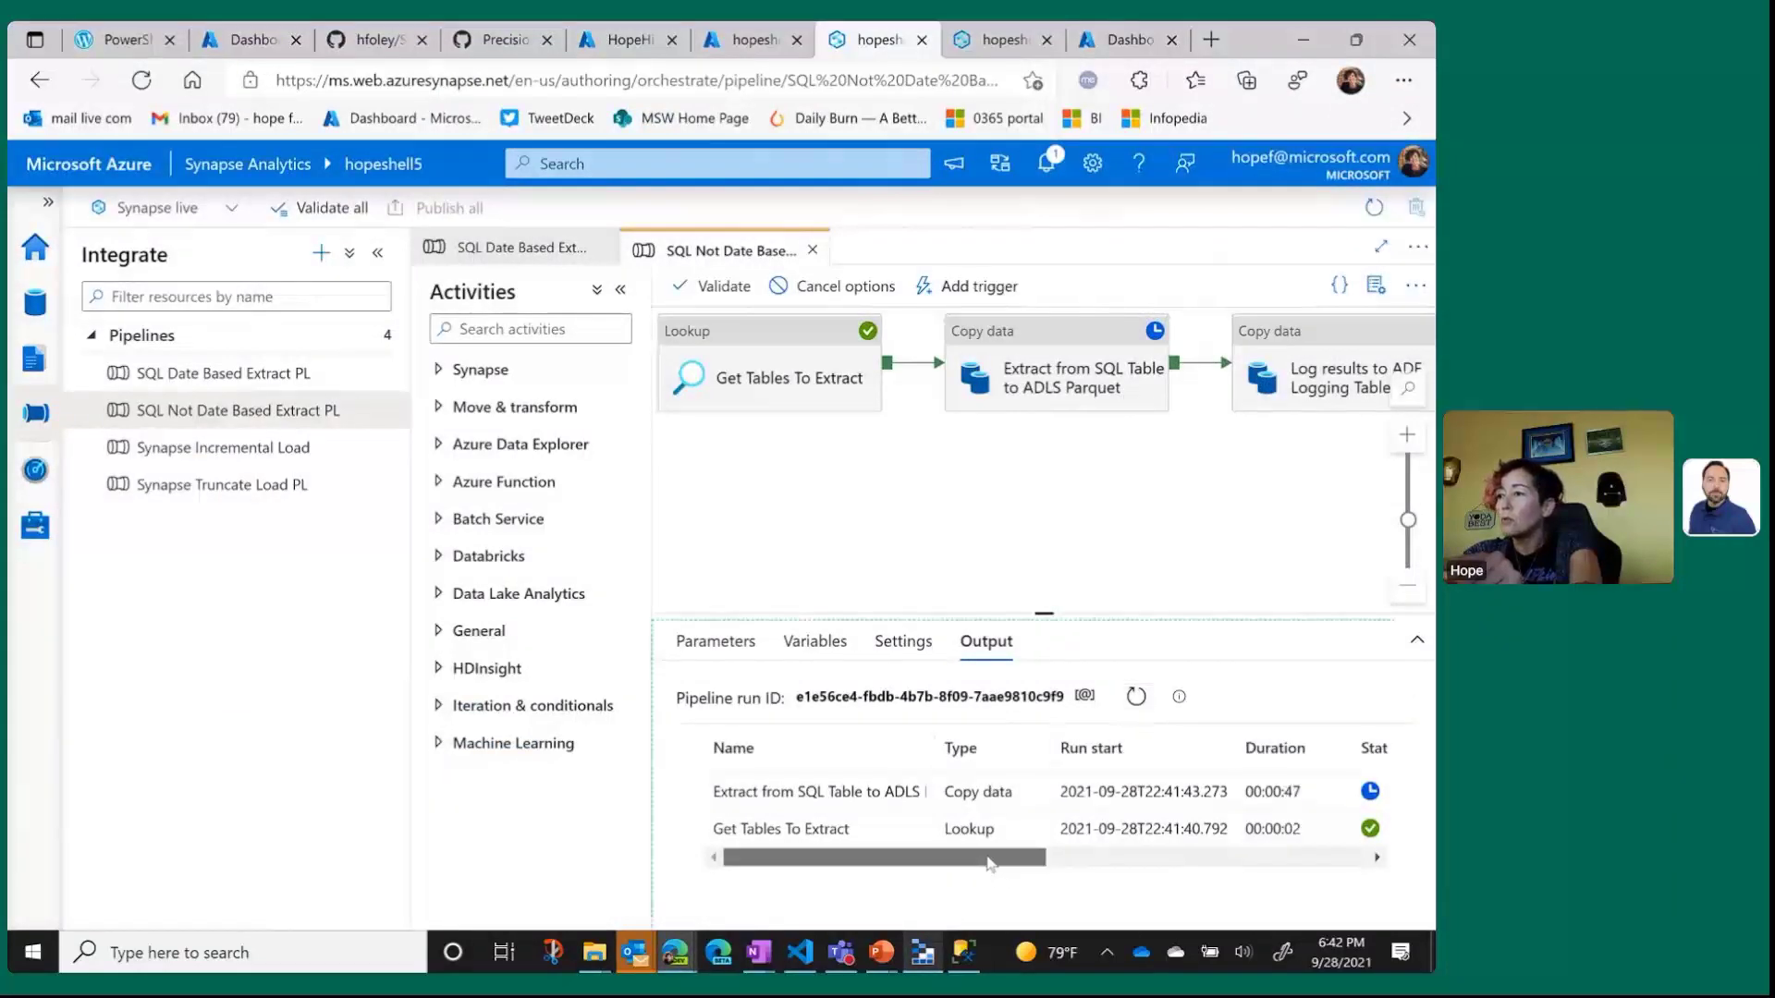
left_click_drag(989, 859, 901, 858)
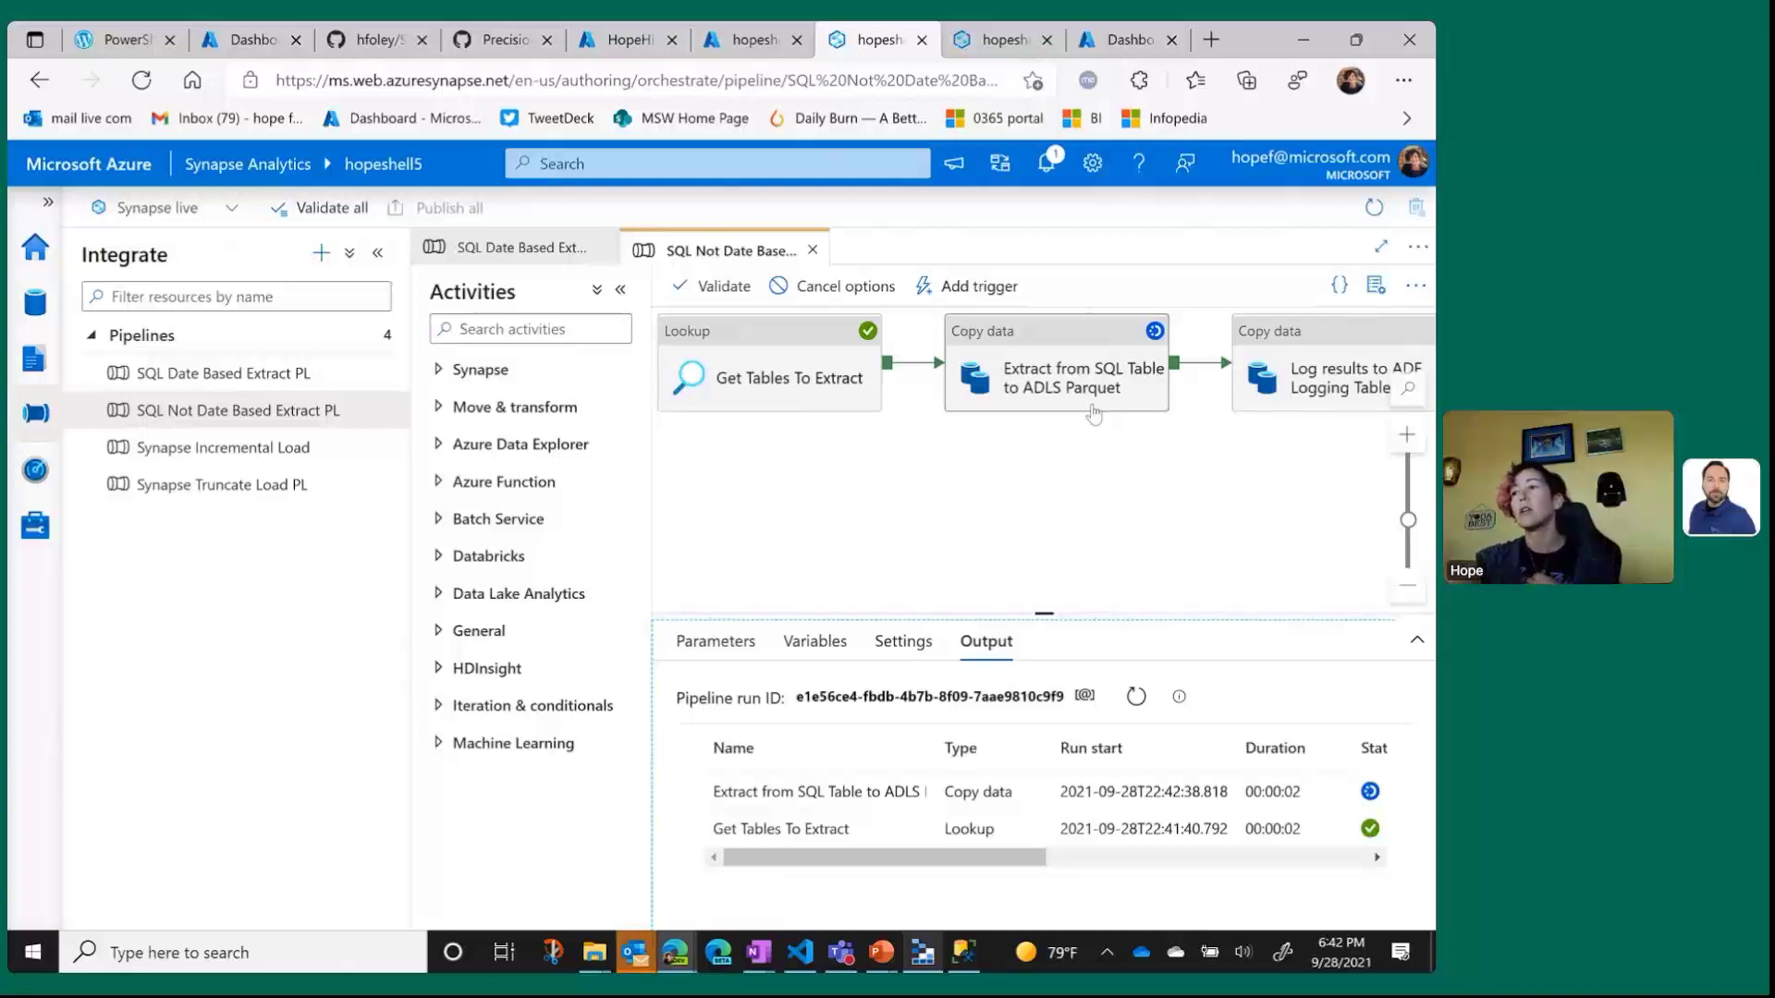
Refresh the pipeline run status, and switch to Azure Storage Explorer to refresh the cow container's file list.
left_click(1136, 697)
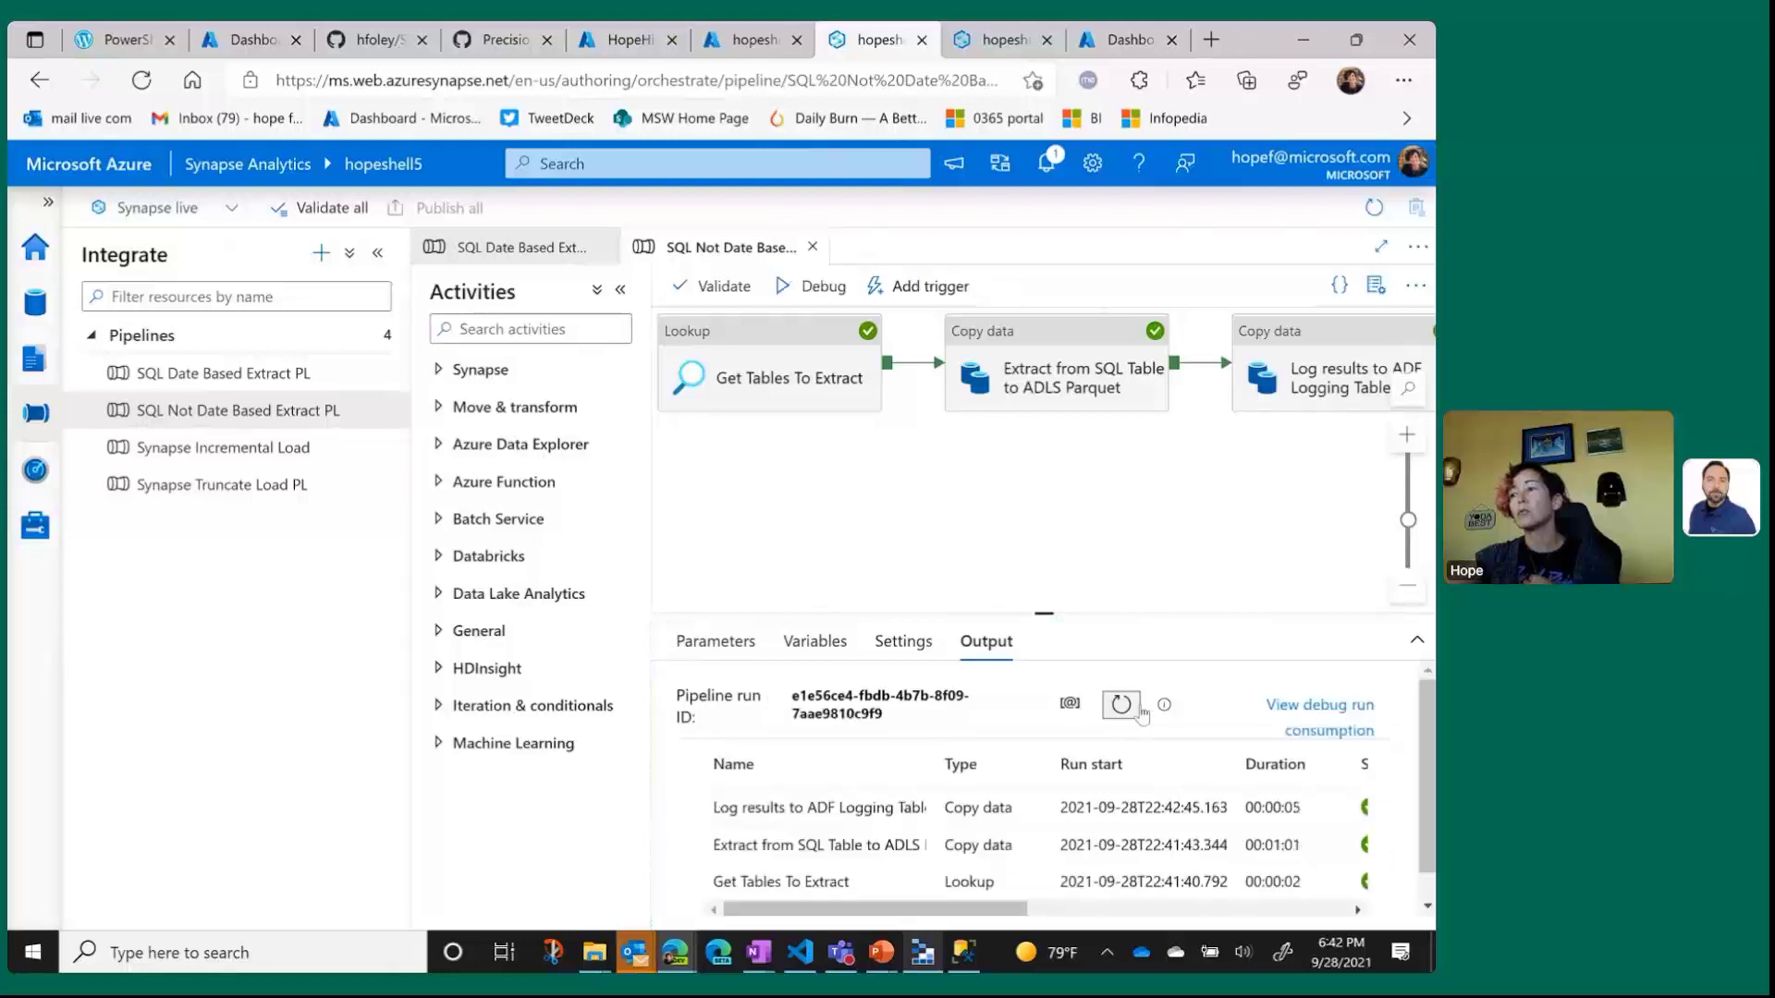
left_click(925, 953)
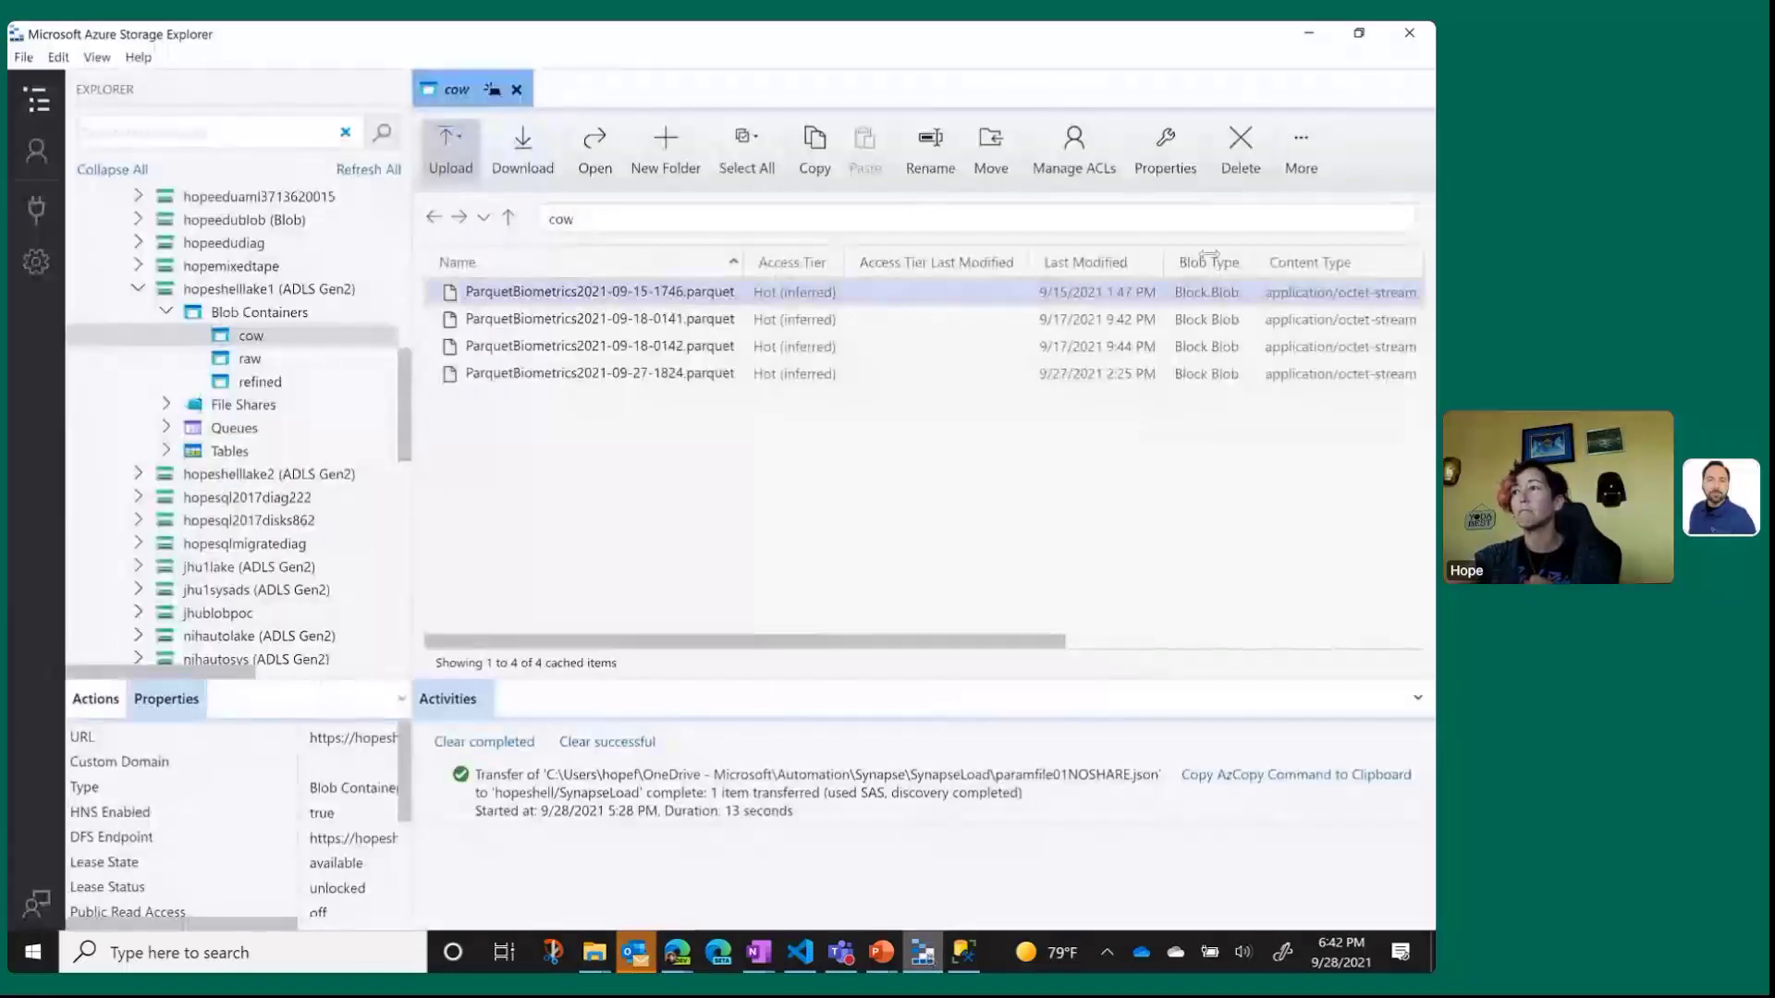
left_click(1322, 135)
left_click(1347, 260)
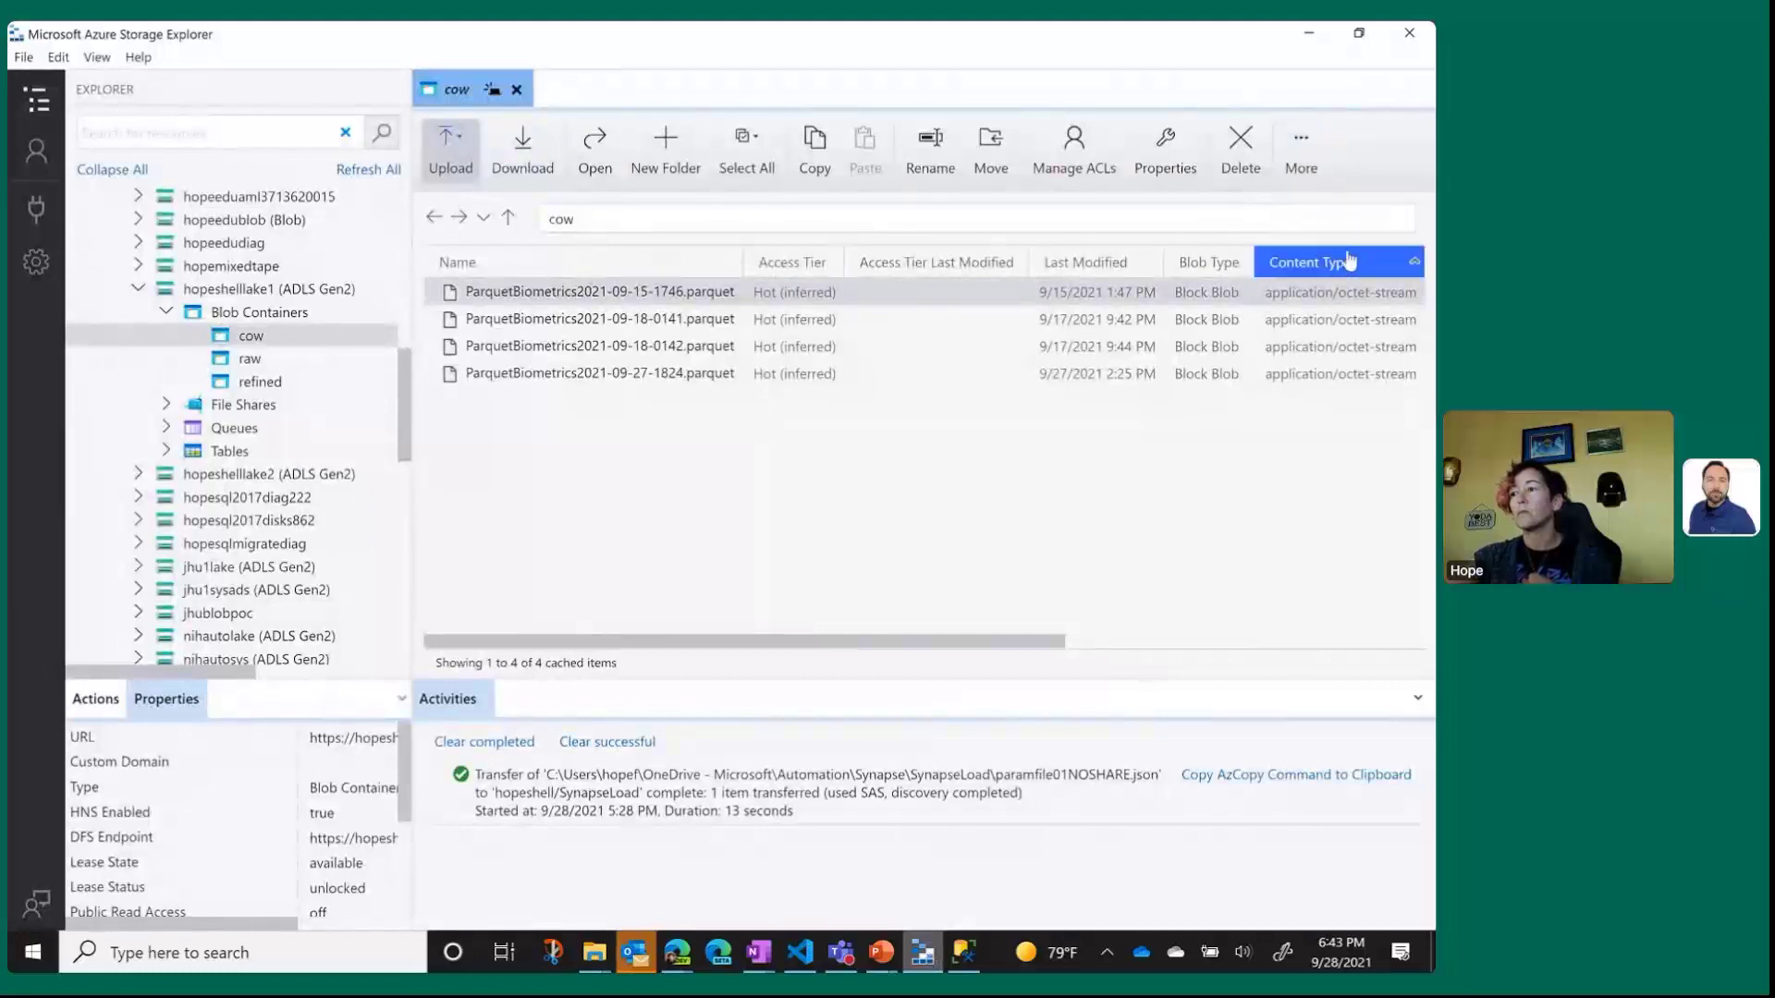
left_click(1300, 147)
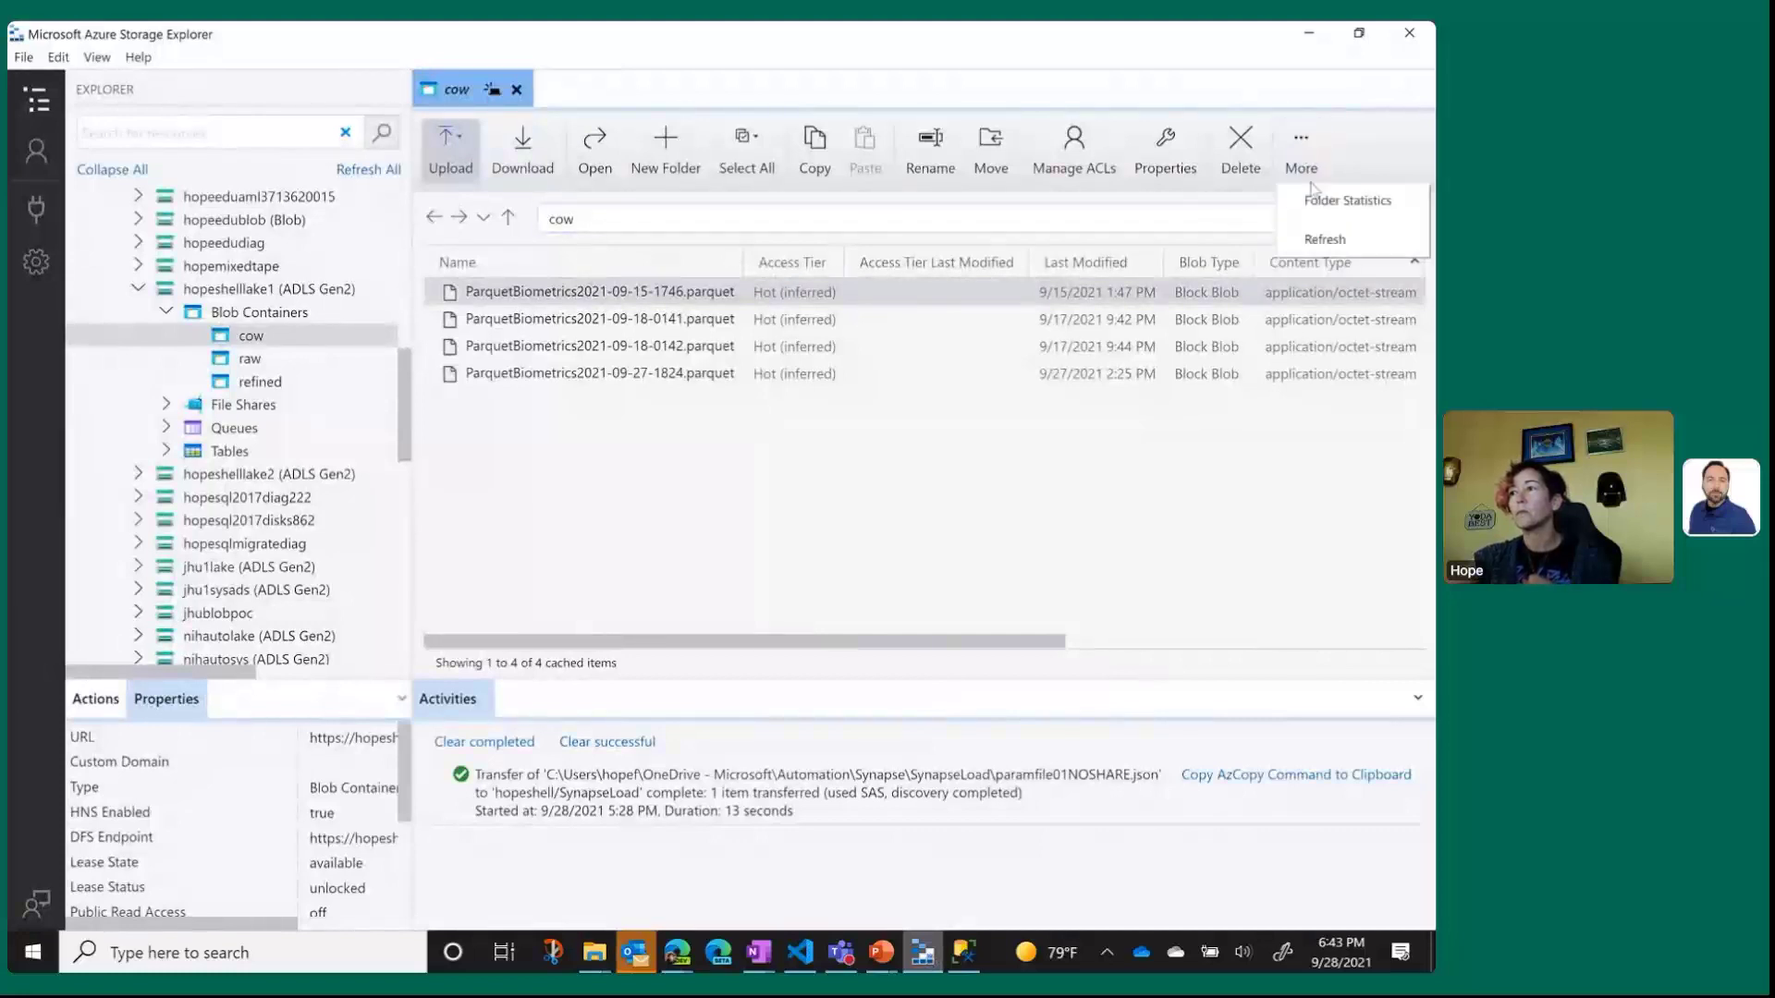
left_click(1325, 239)
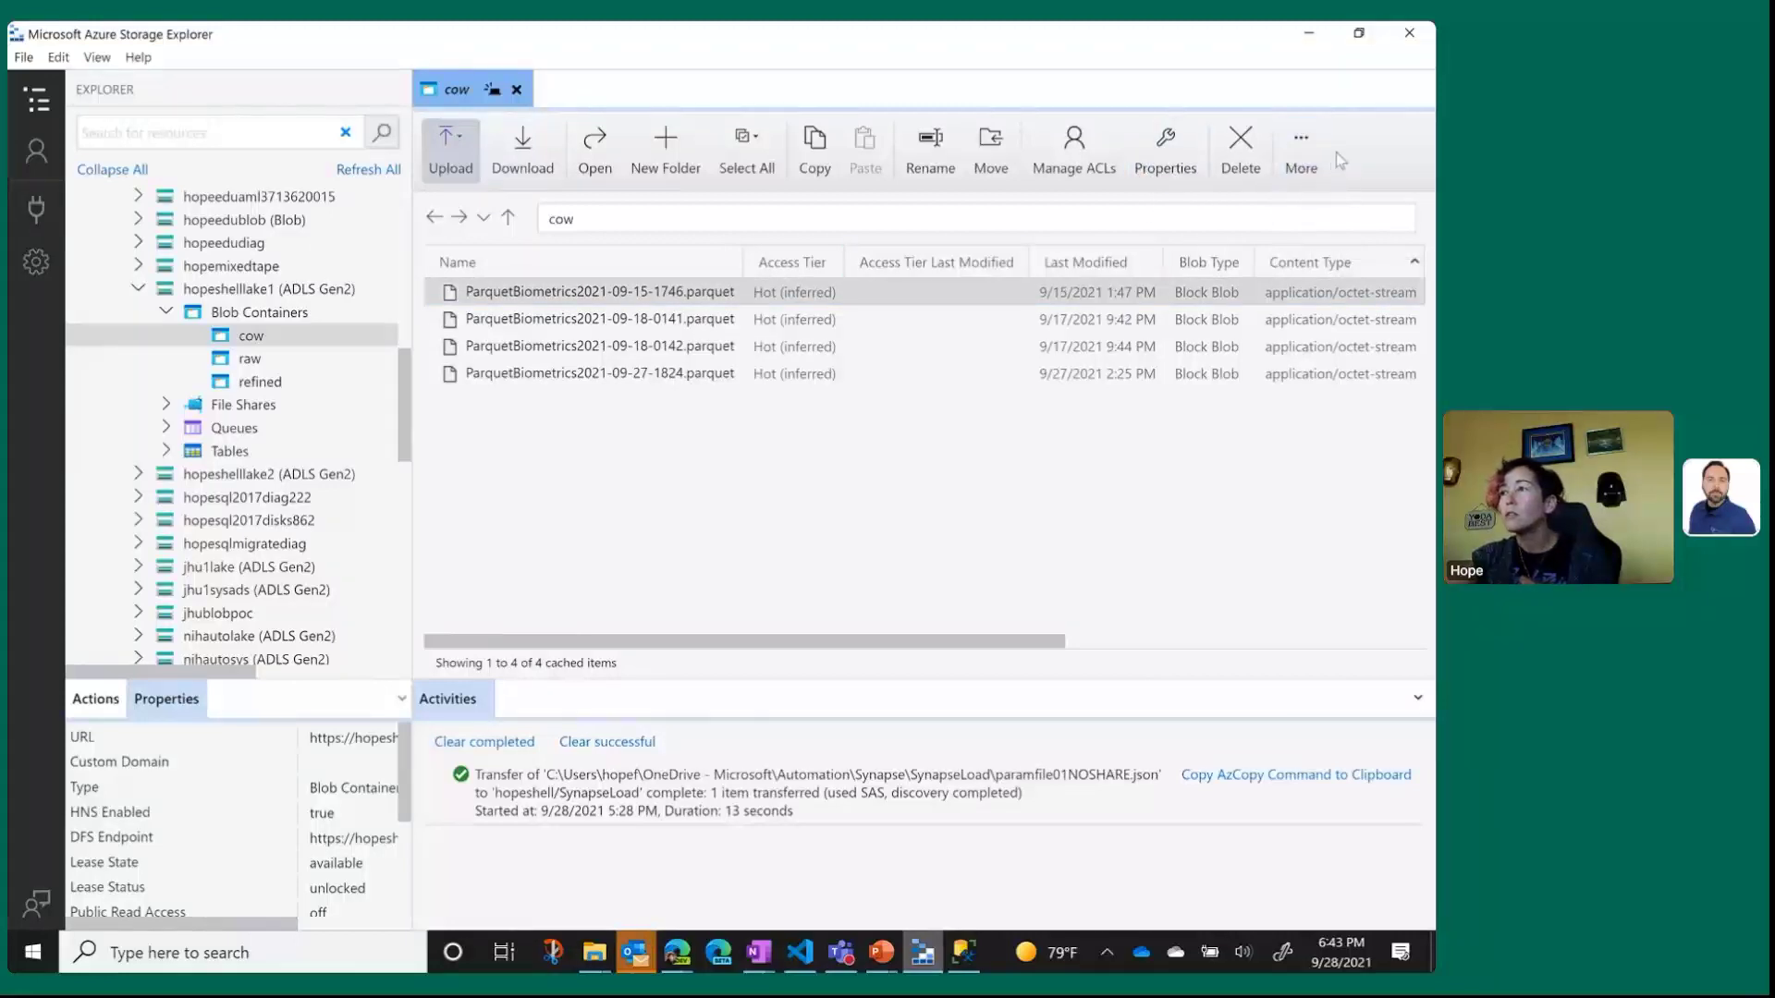
left_click(1303, 148)
left_click(1334, 239)
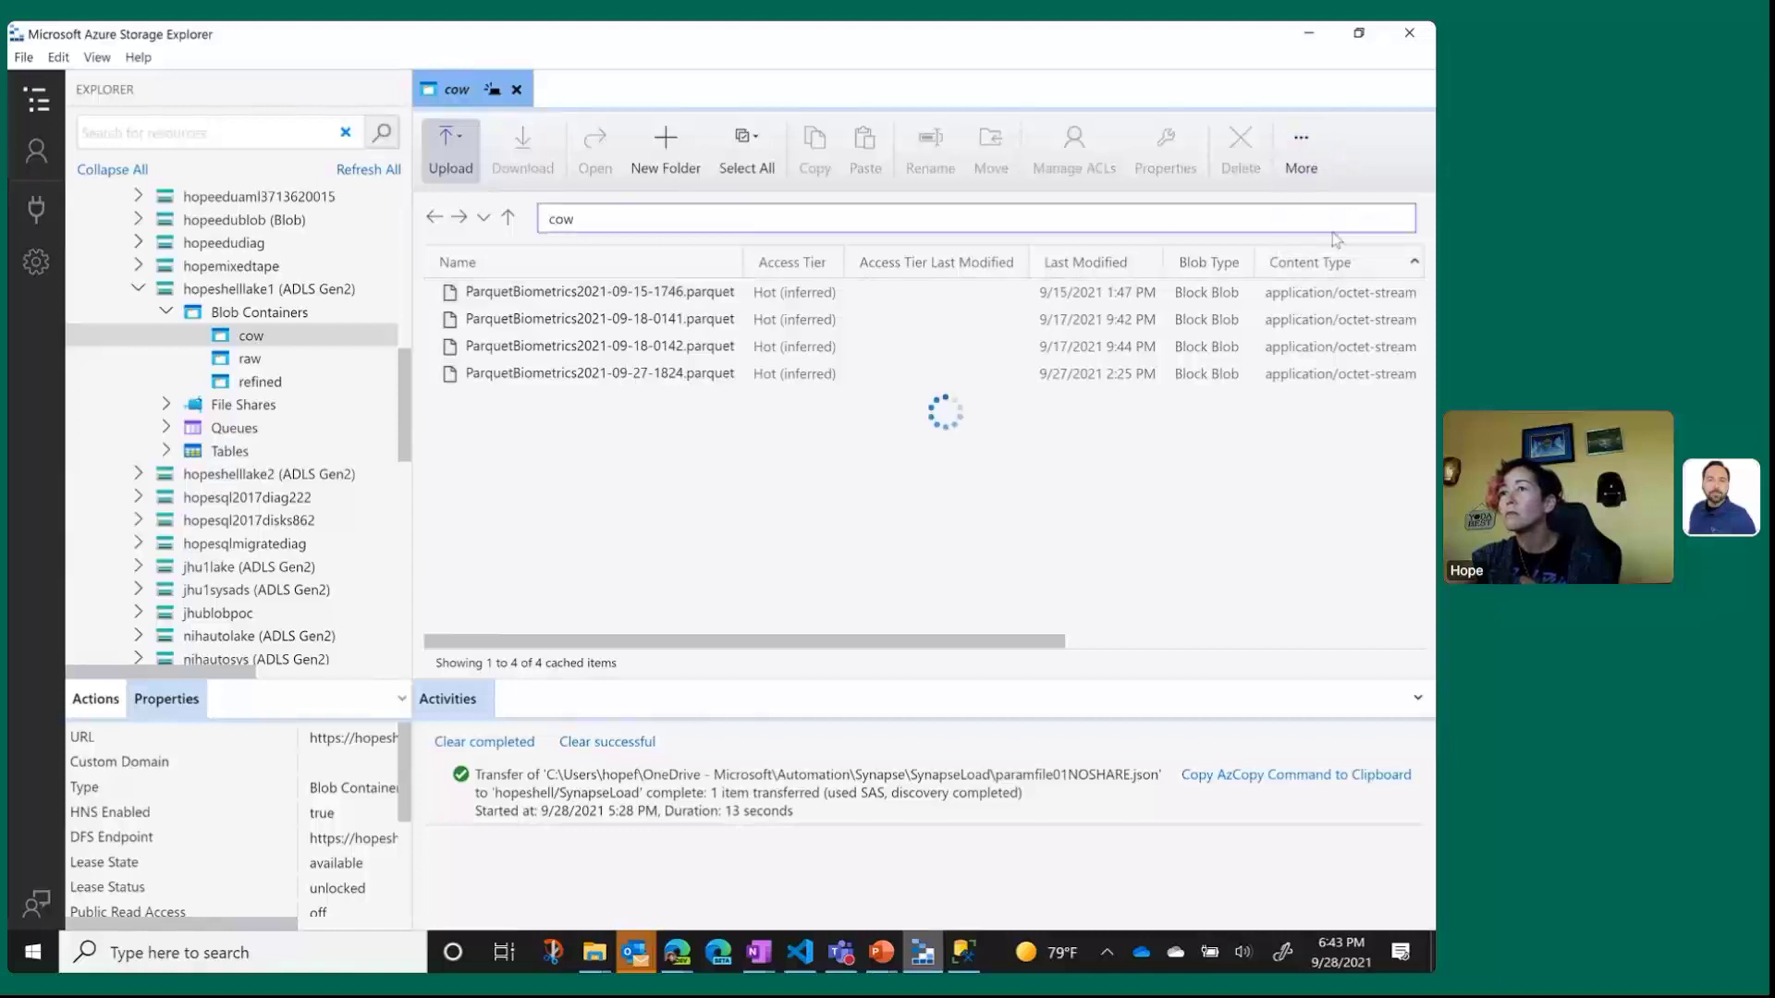
Return to Synapse Studio and expand the hopeshelllake1LS account among the linked Azure Data Lake Storage Gen2 sources.
key("alt+Tab")
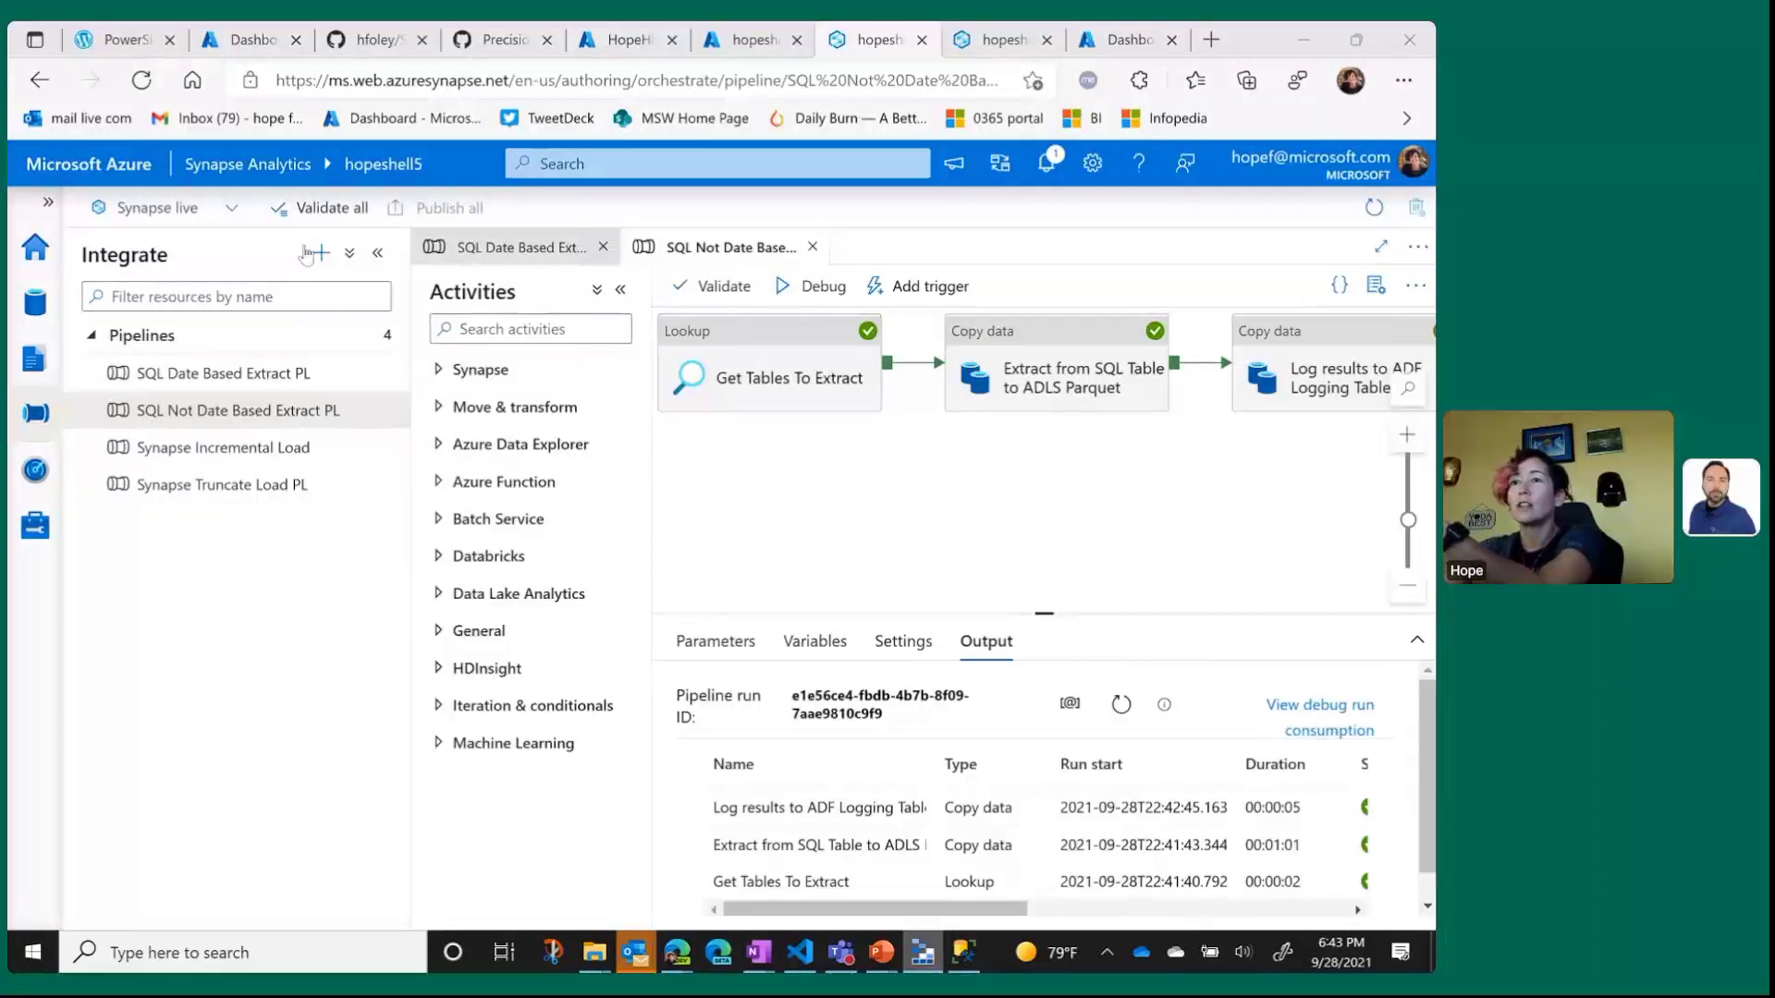
left_click(34, 302)
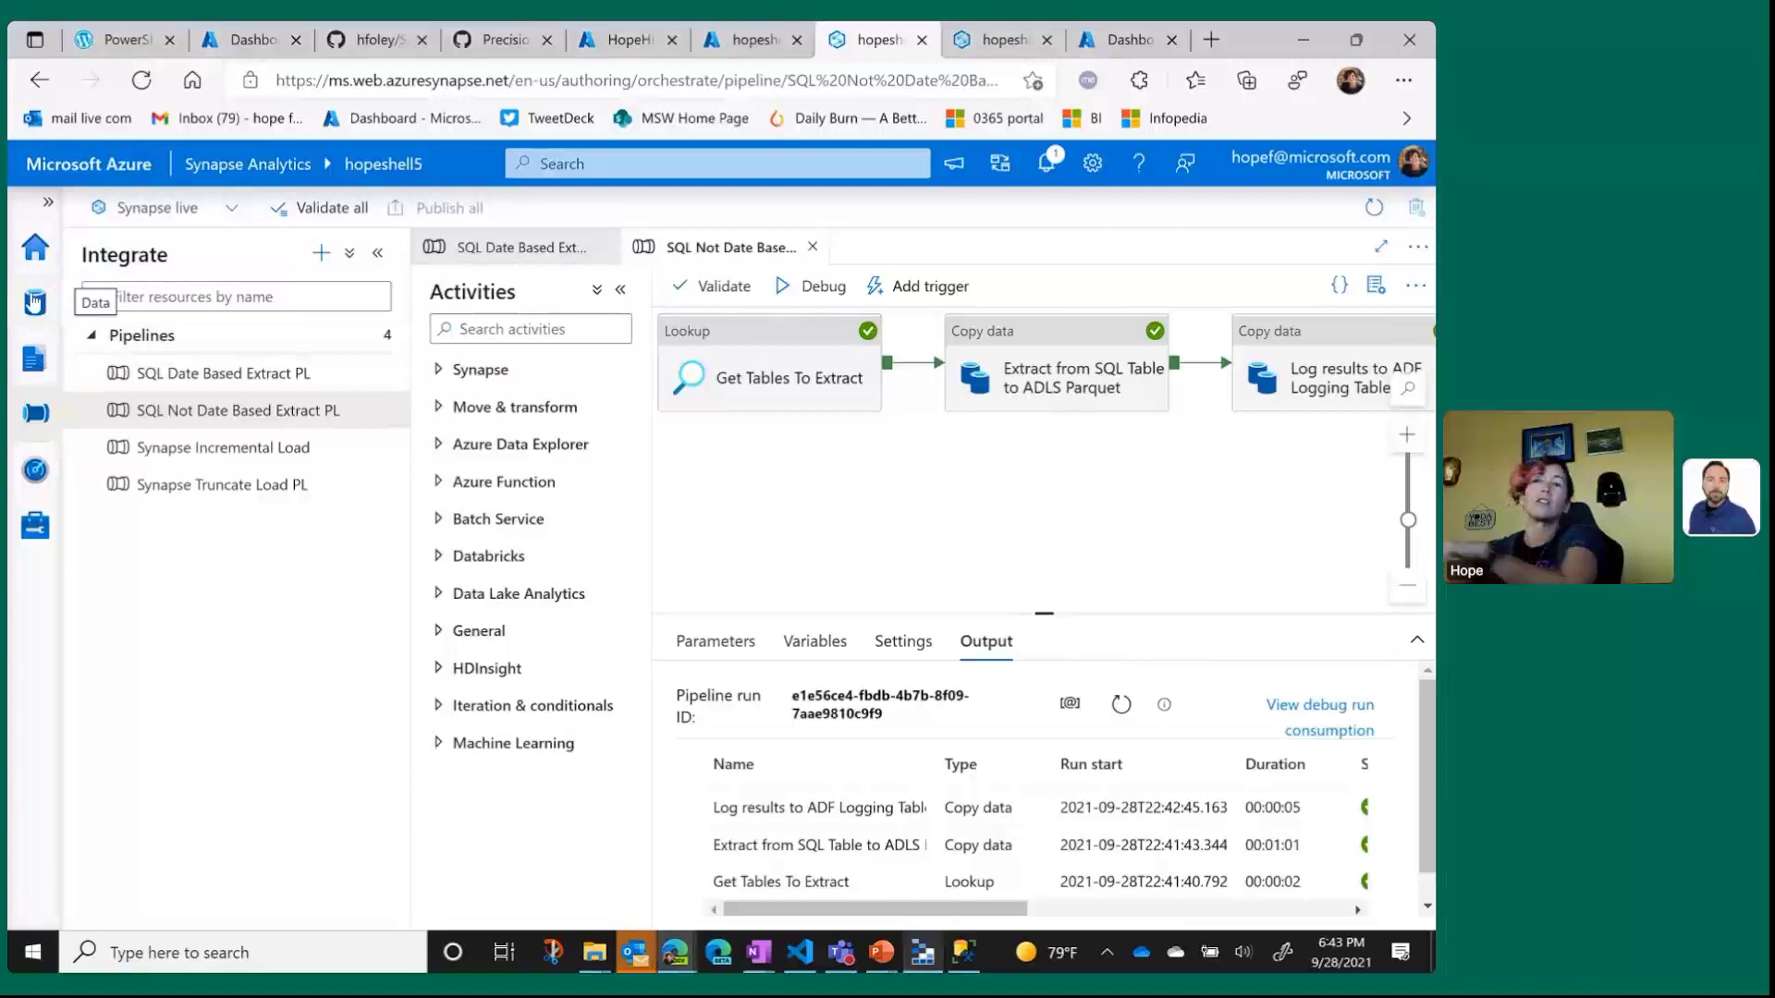
left_click(34, 302)
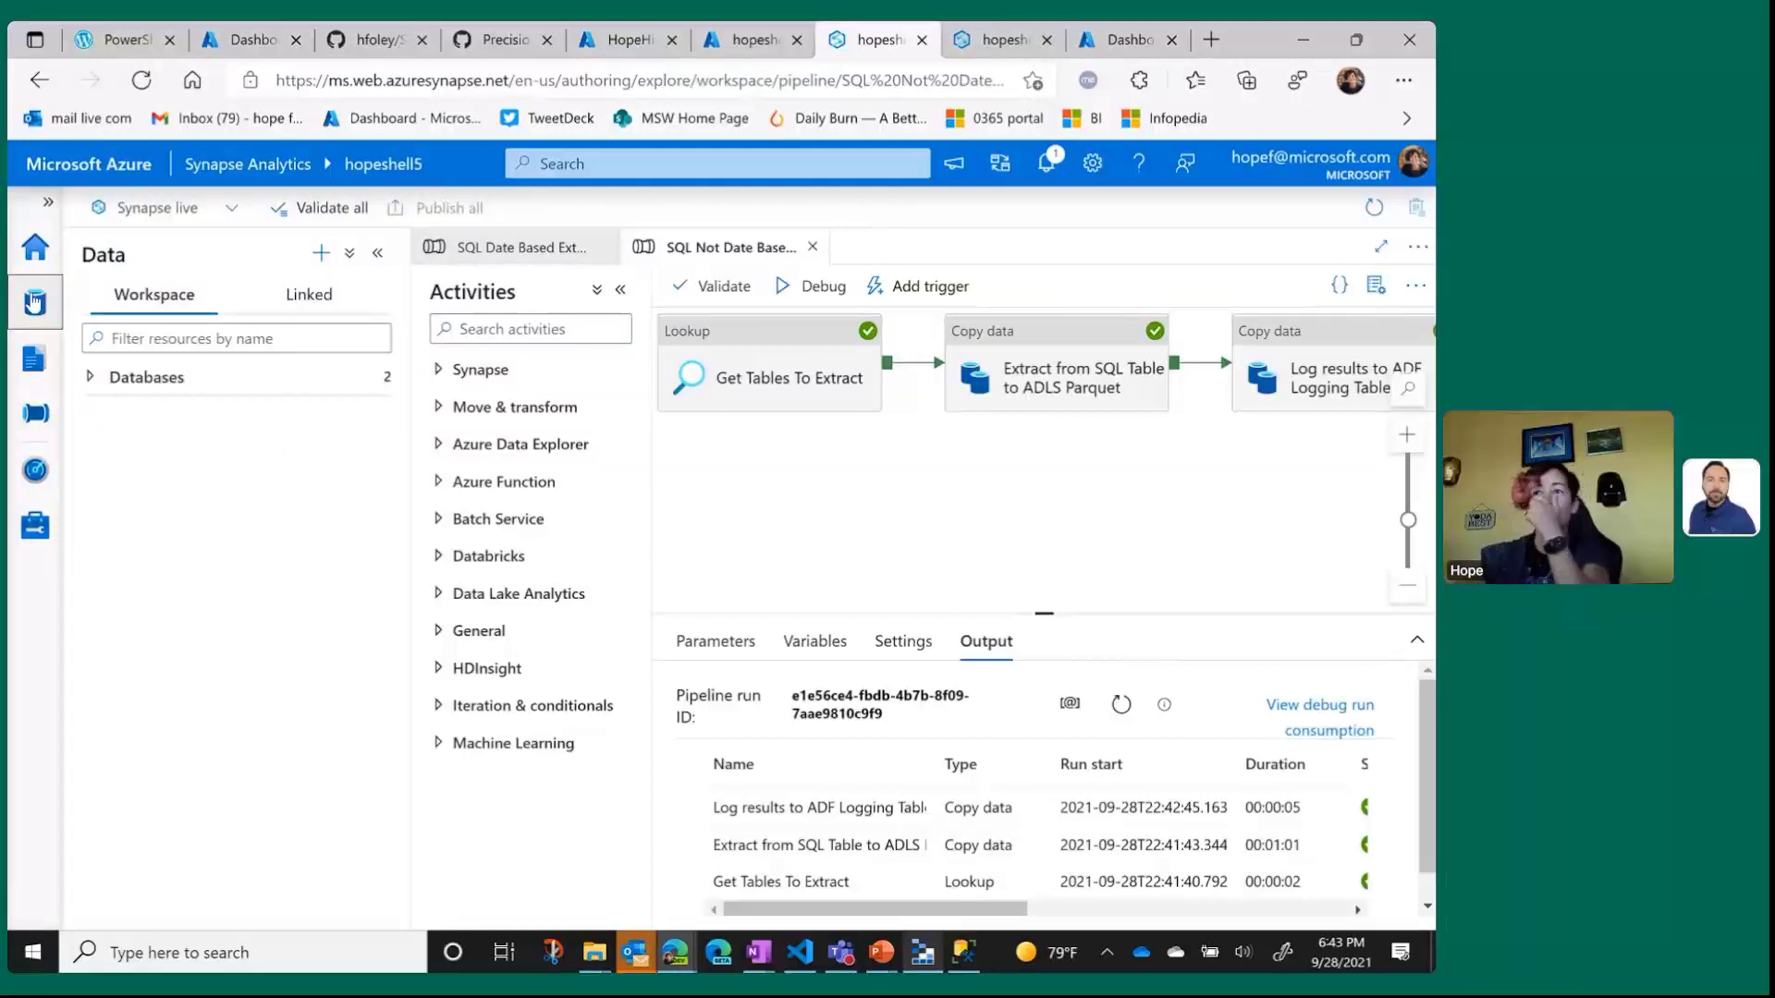
left_click(310, 296)
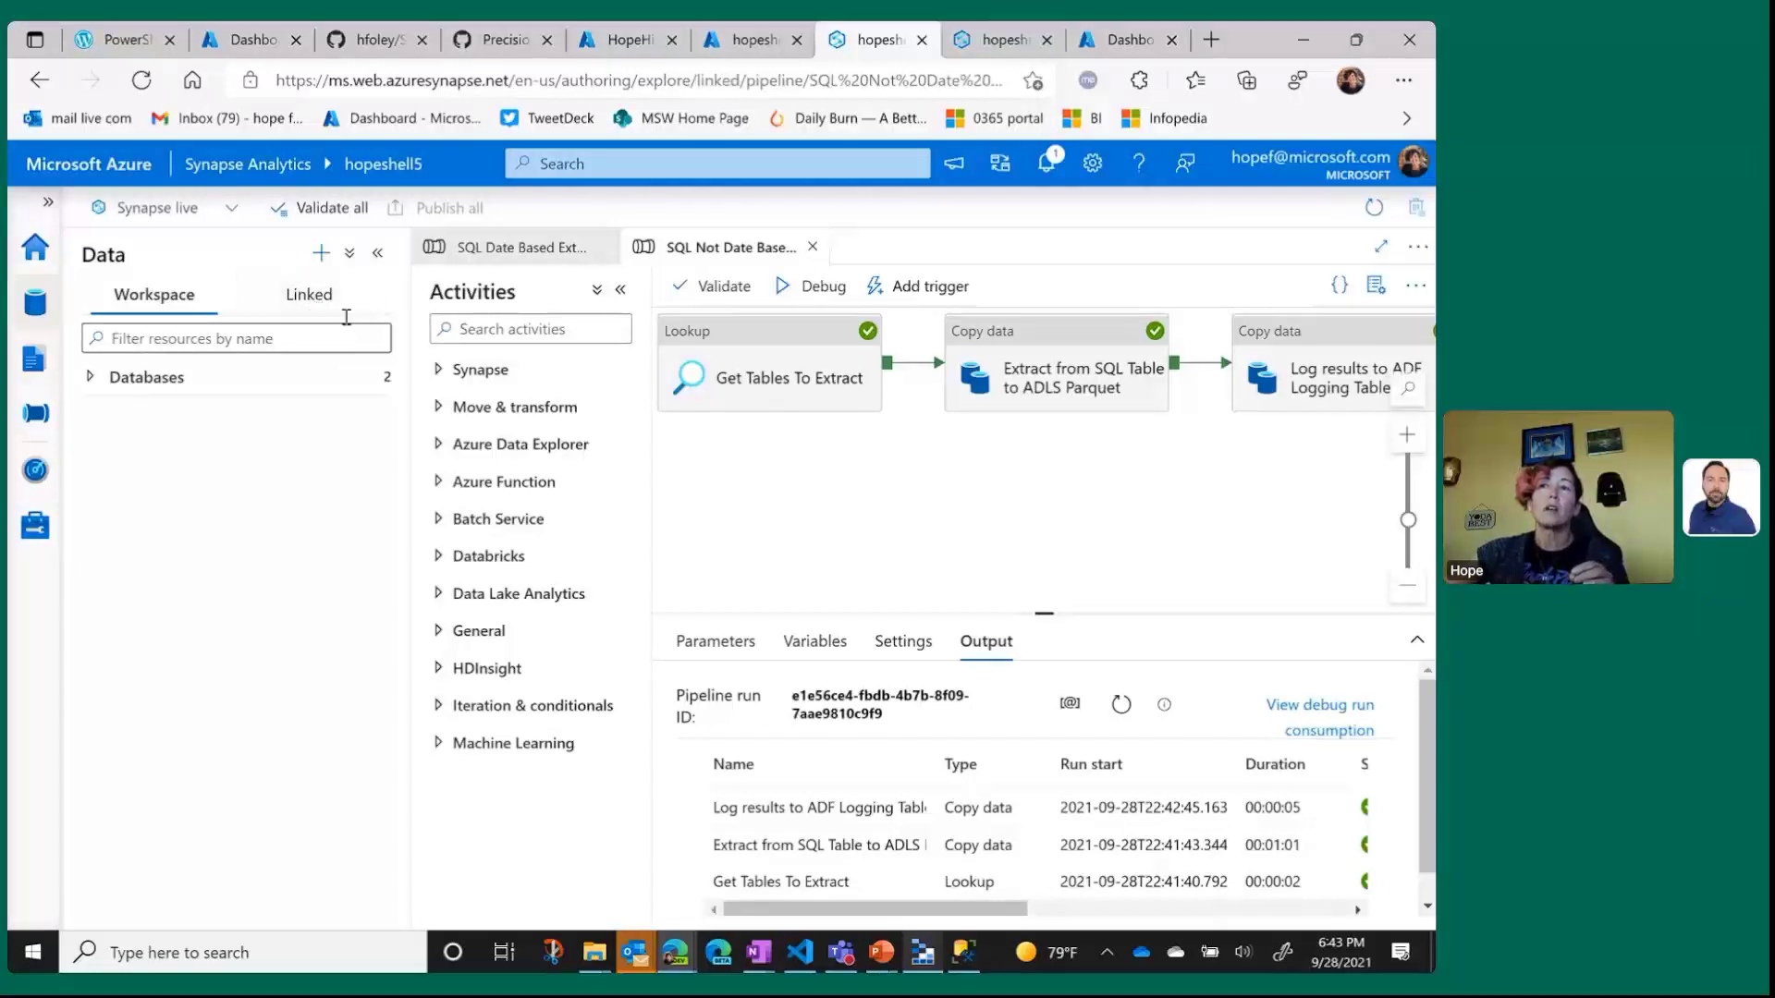
left_click(213, 377)
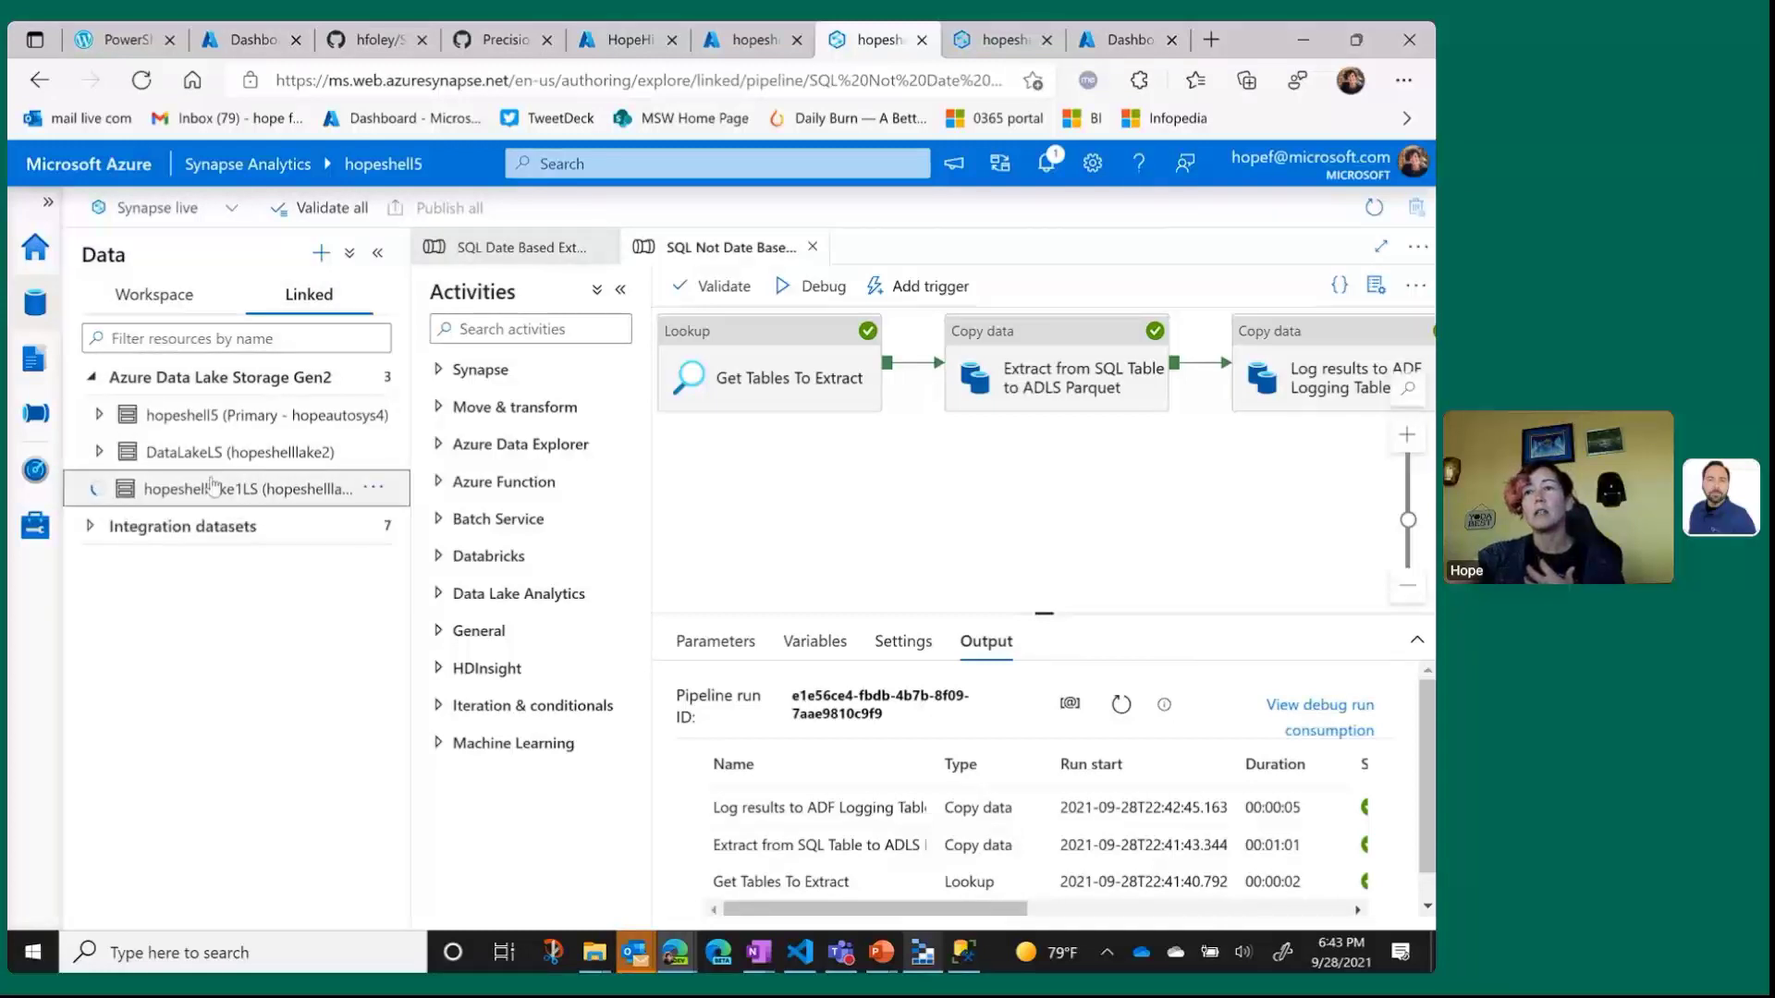
left_click(98, 488)
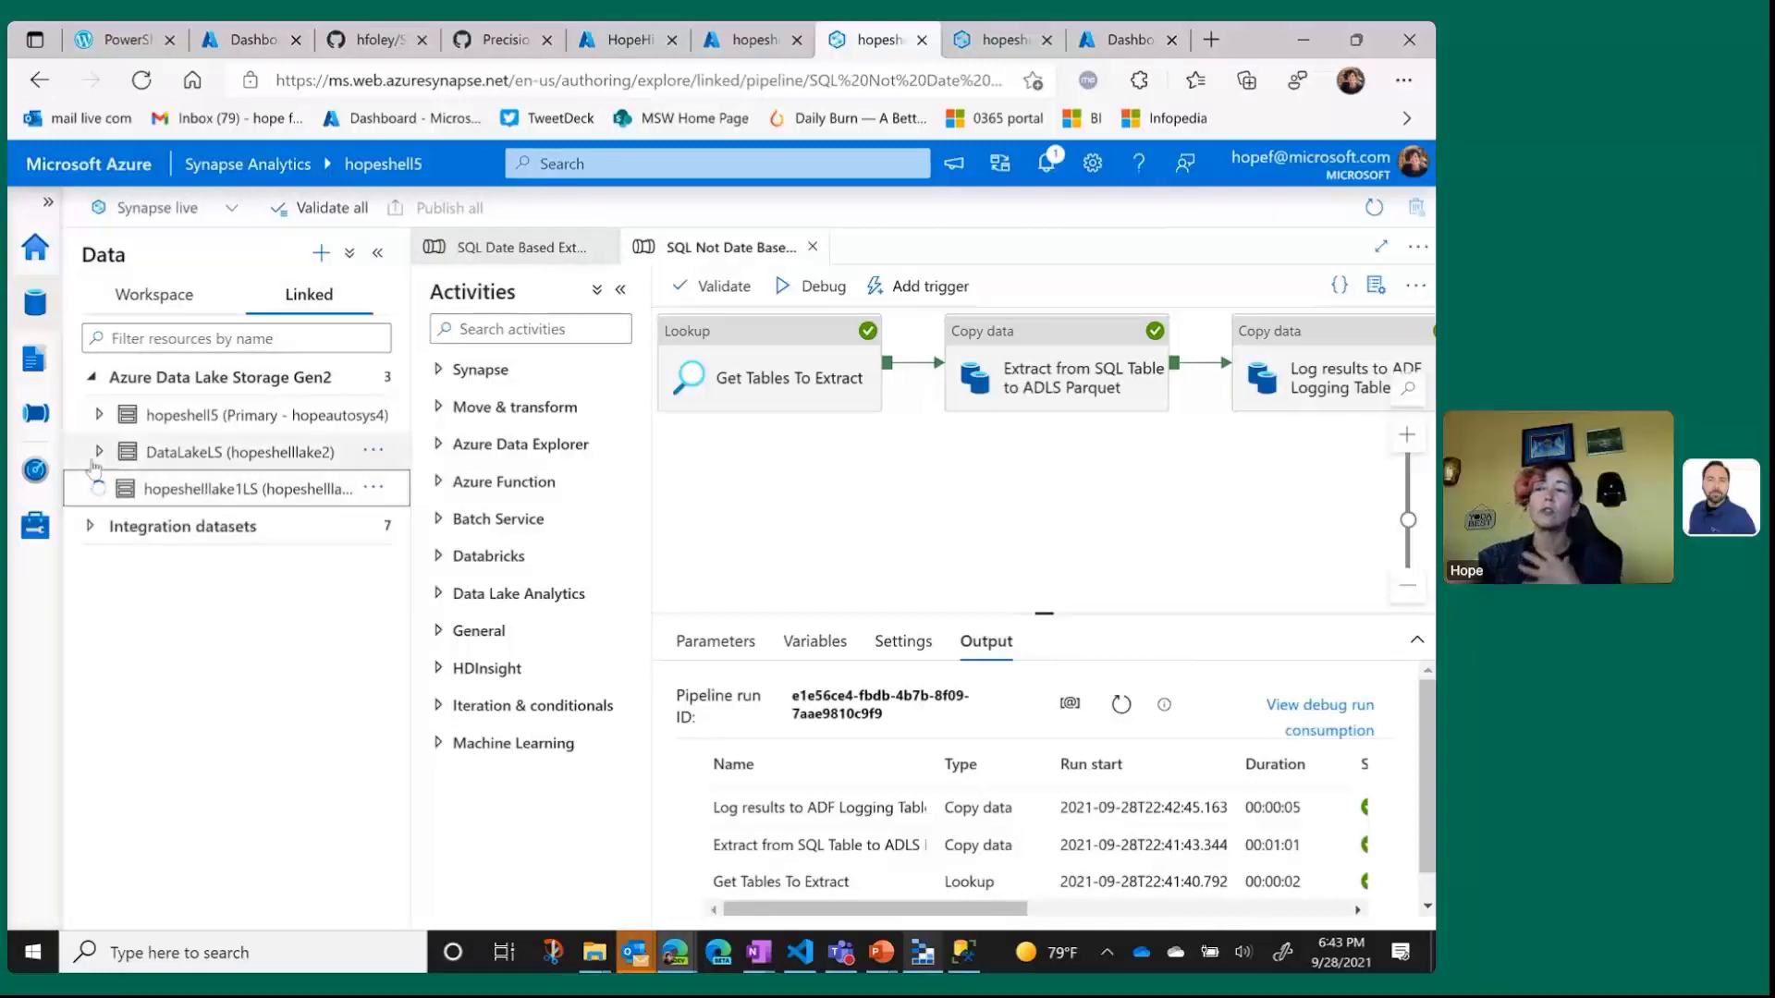
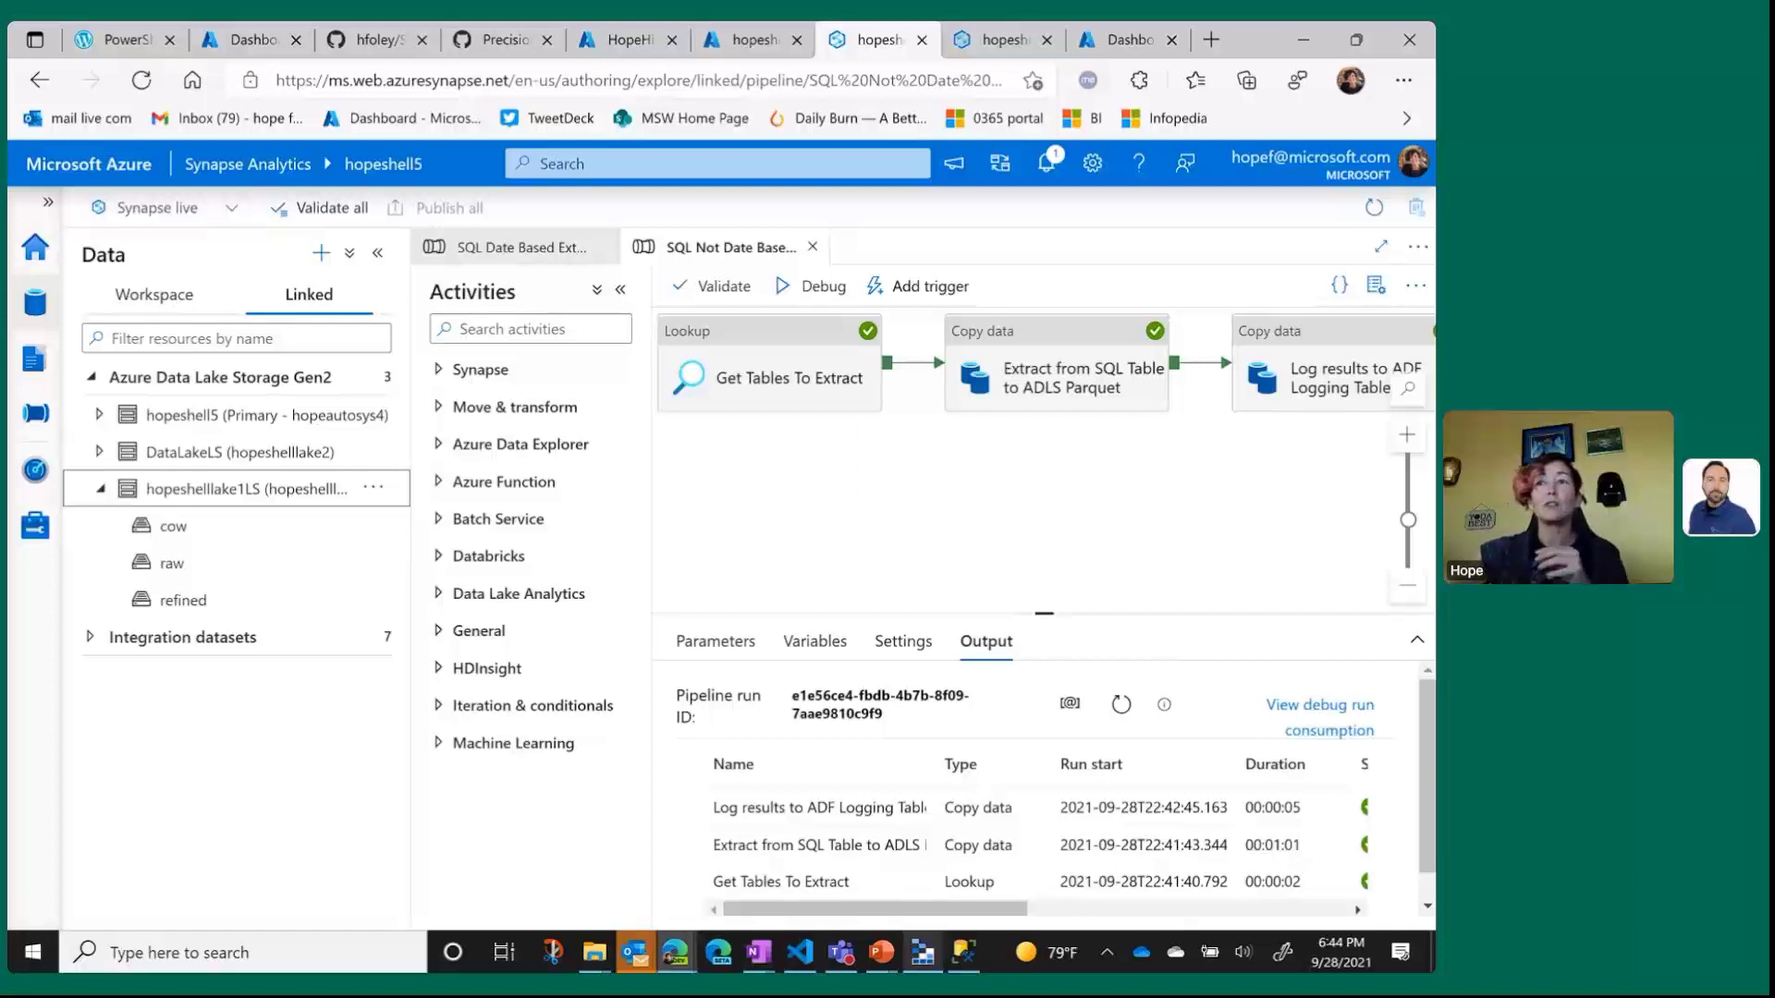
Look into the primary hopeshell5 storage account, and open the cow container of hopeshelllake1LS.
left_click(219, 418)
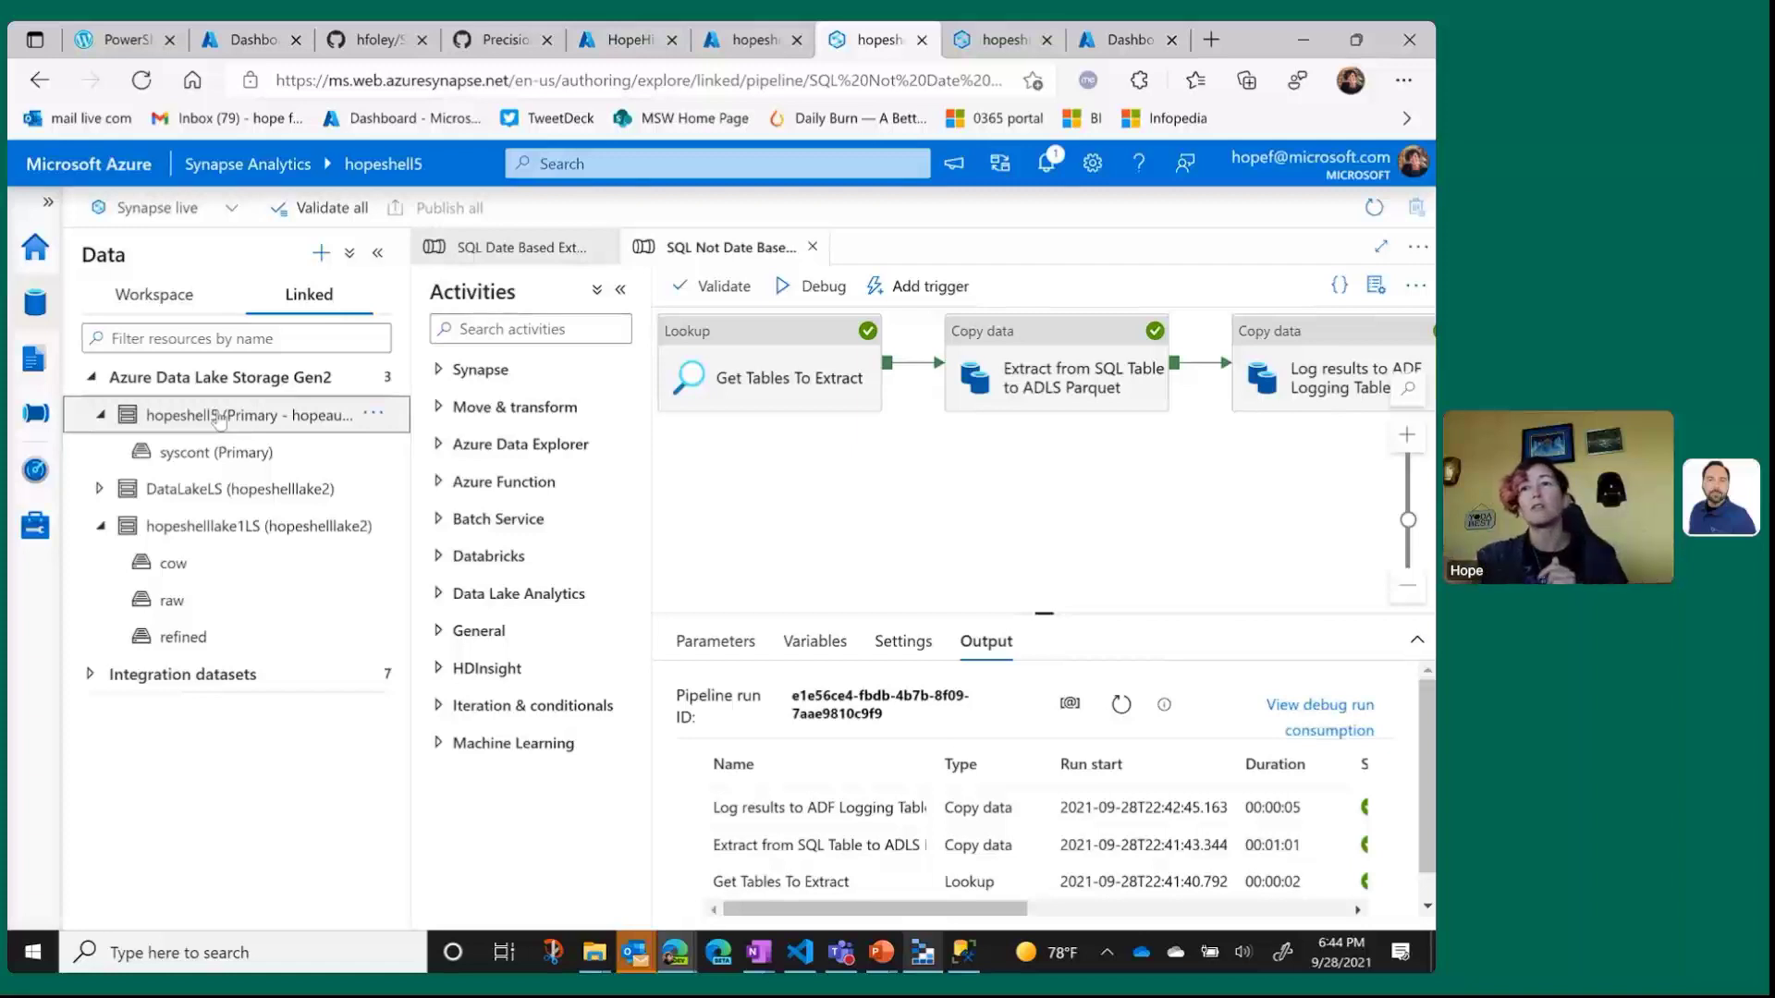
left_click(99, 415)
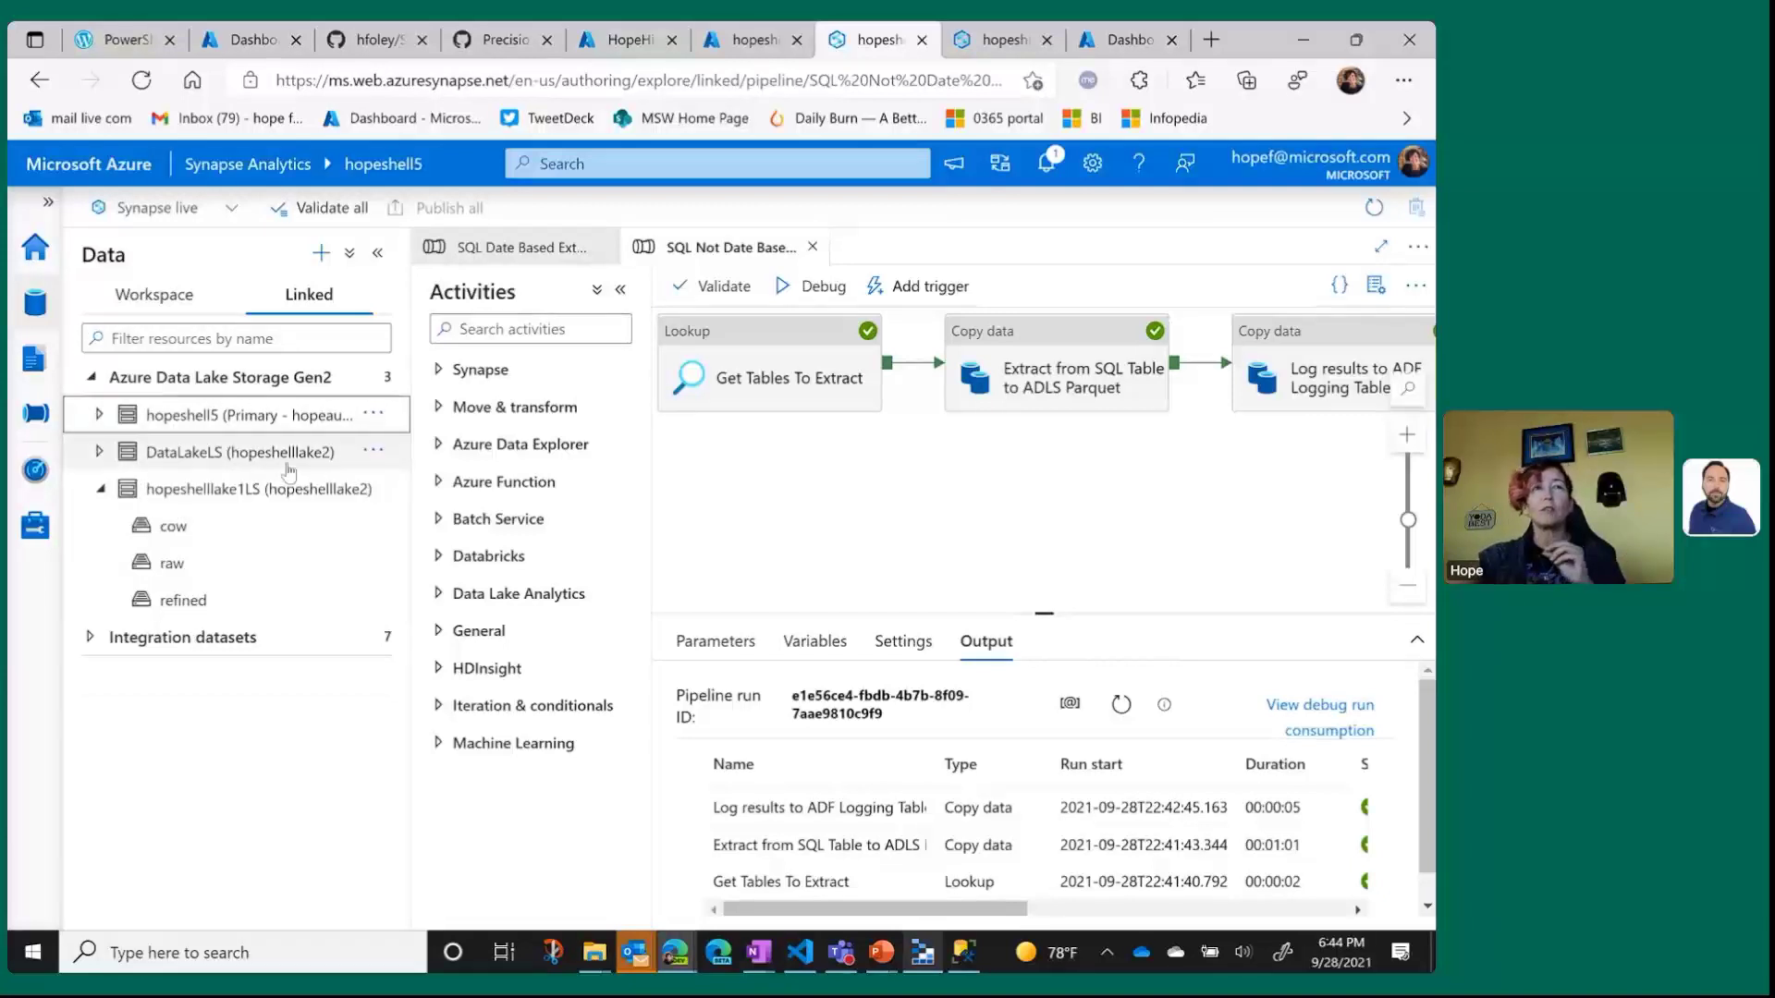
left_click(251, 525)
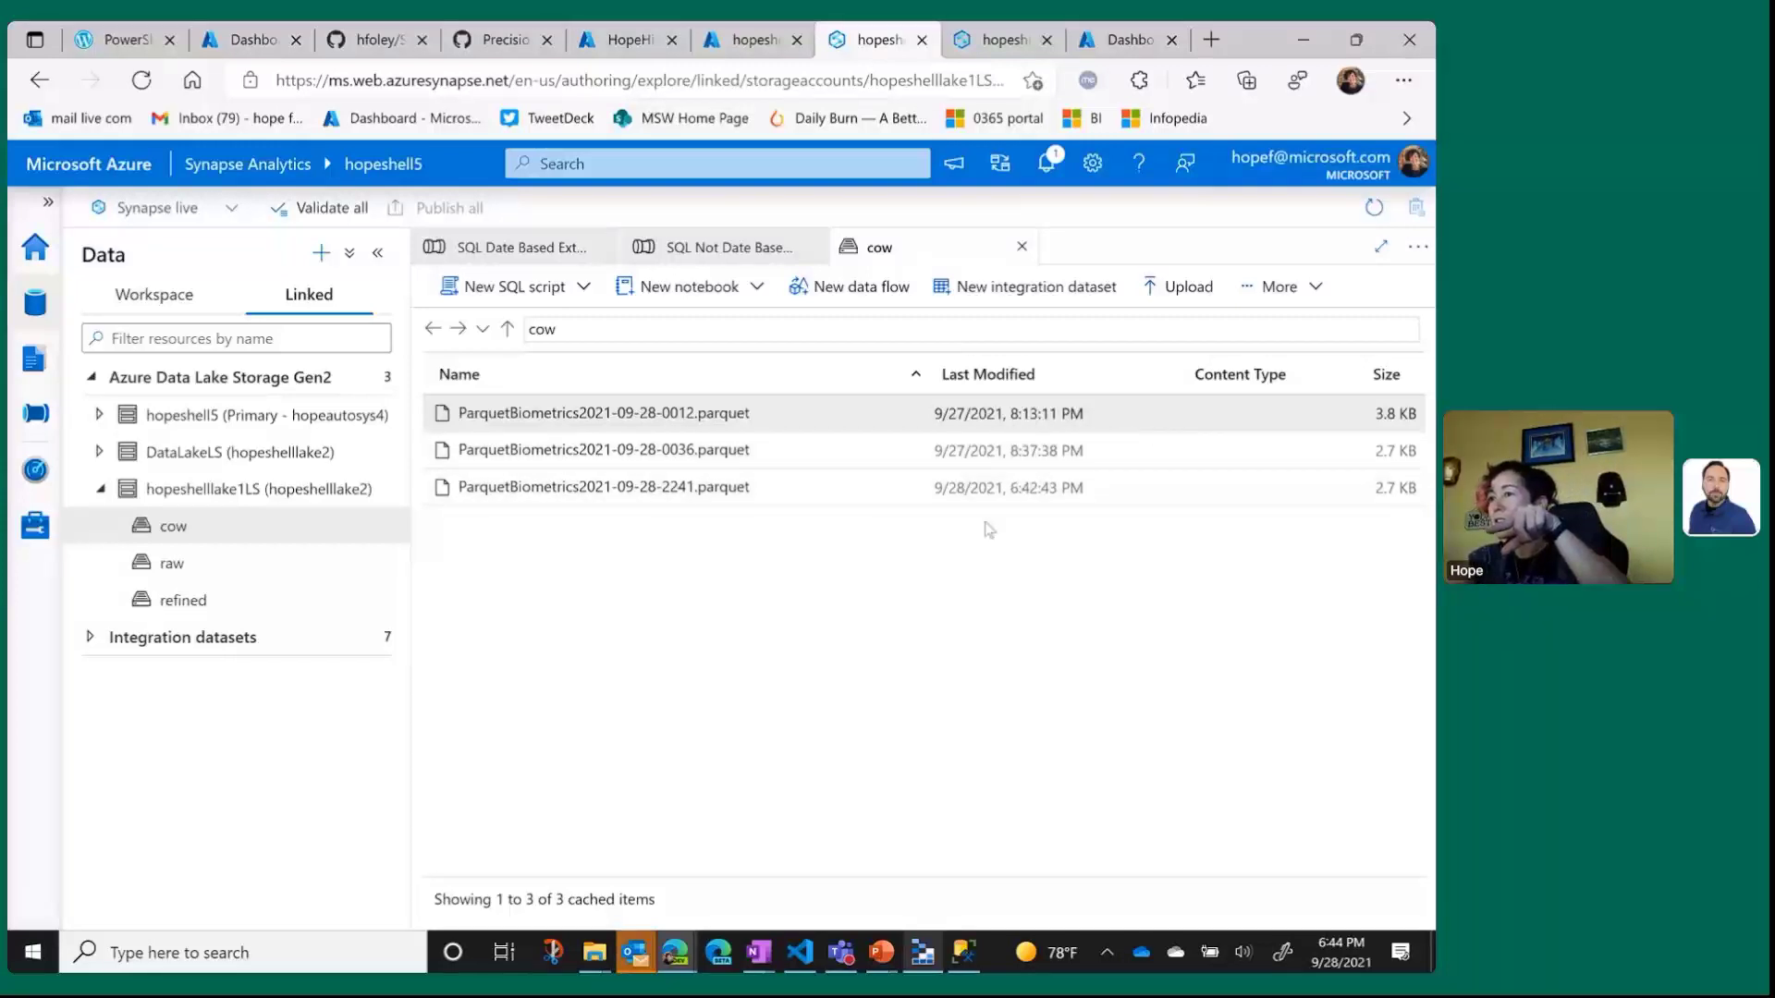
Generate and run a SQL script selecting the top 100 rows of ParquetBiometrics2021-09-28-2241.parquet on the Built-in pool.
left_click(672, 496)
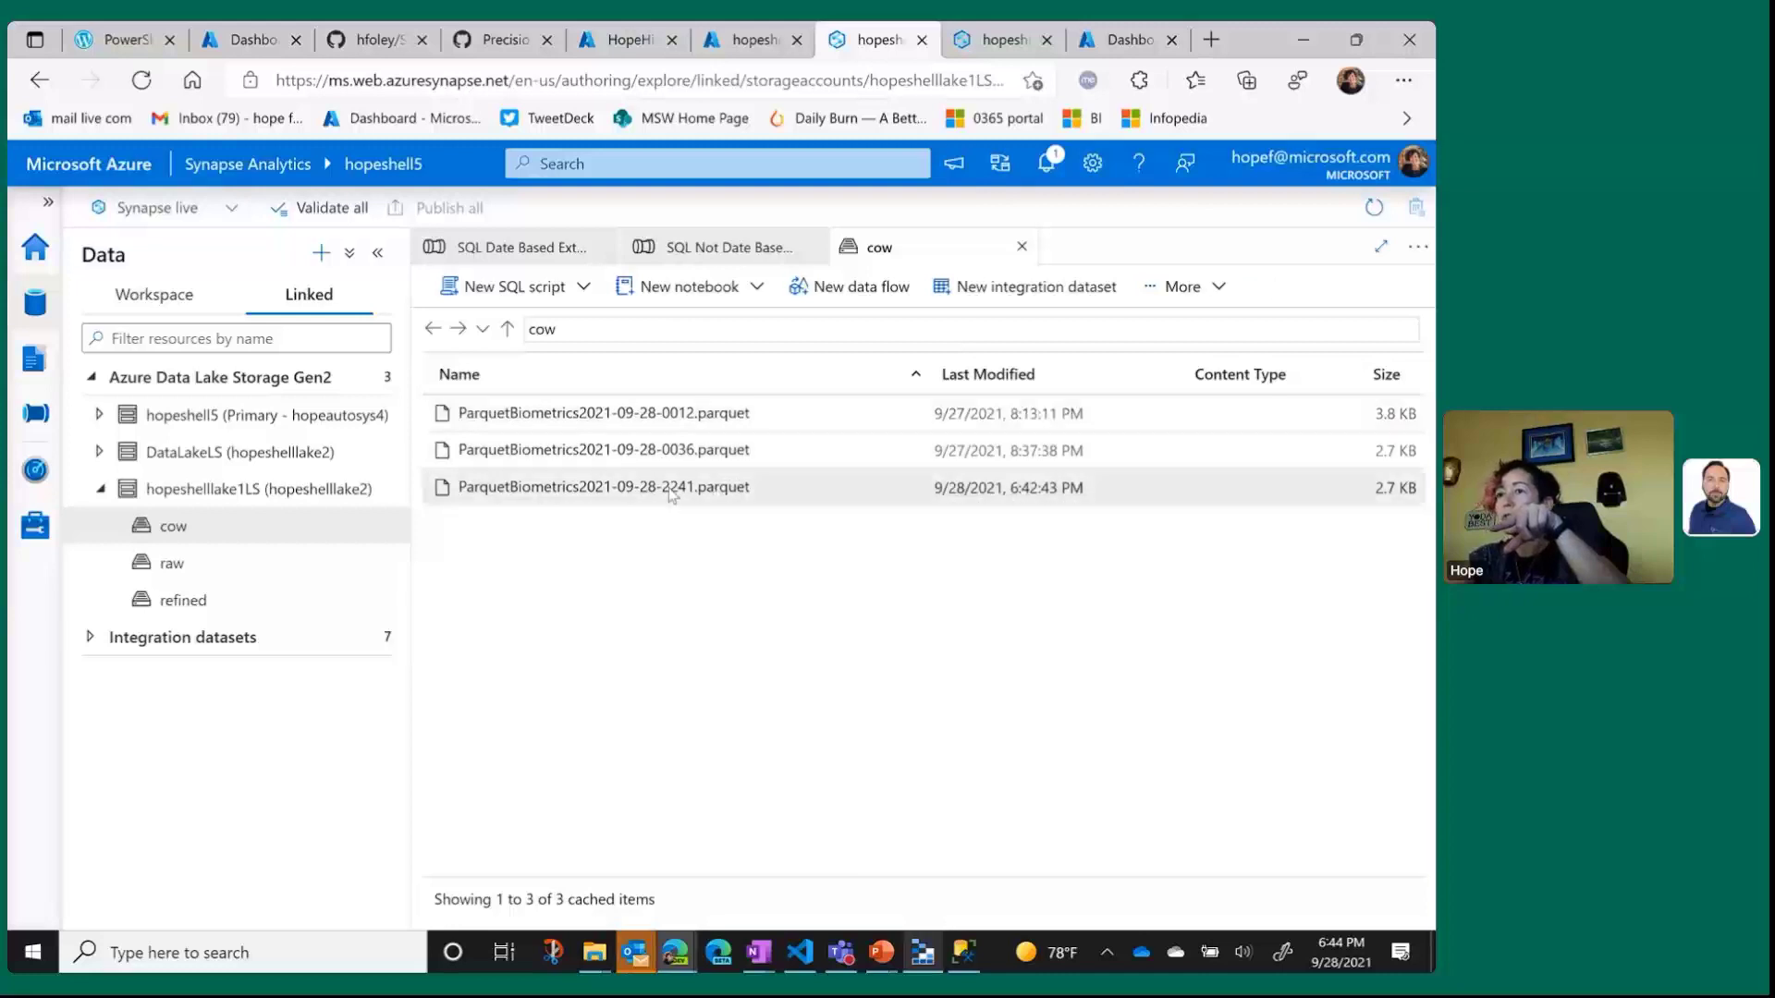
right_click(670, 493)
mouse_move(767, 511)
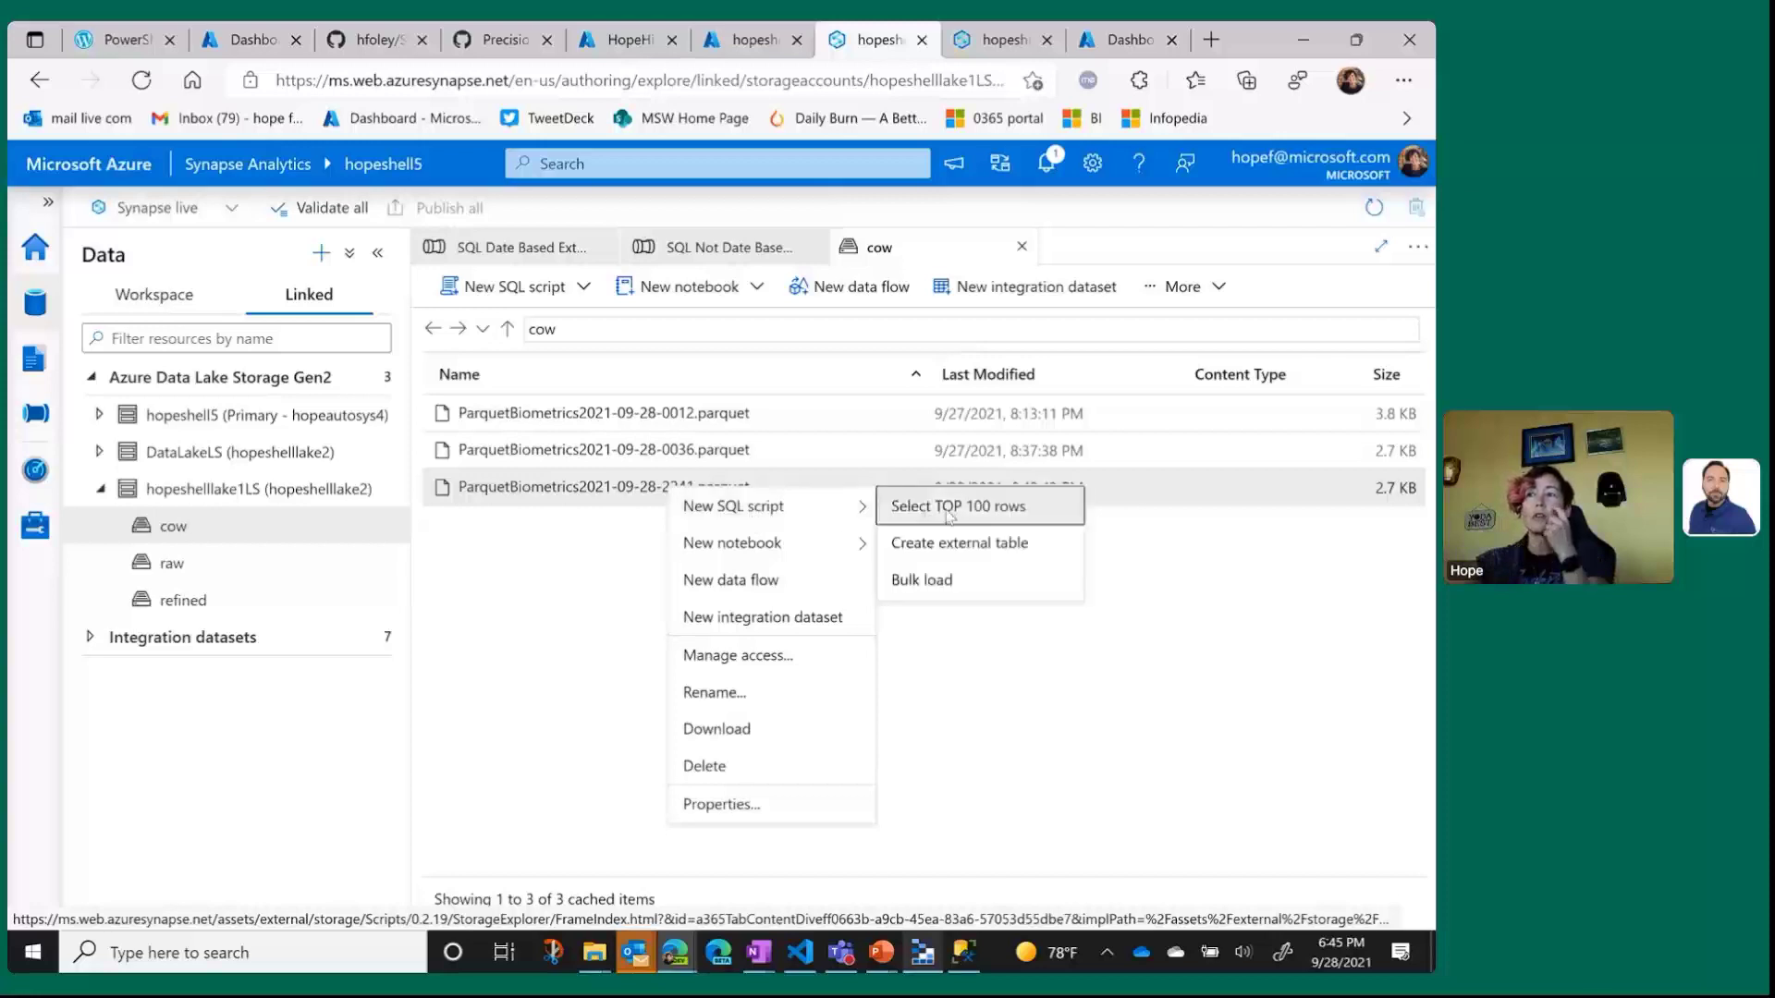
left_click(948, 514)
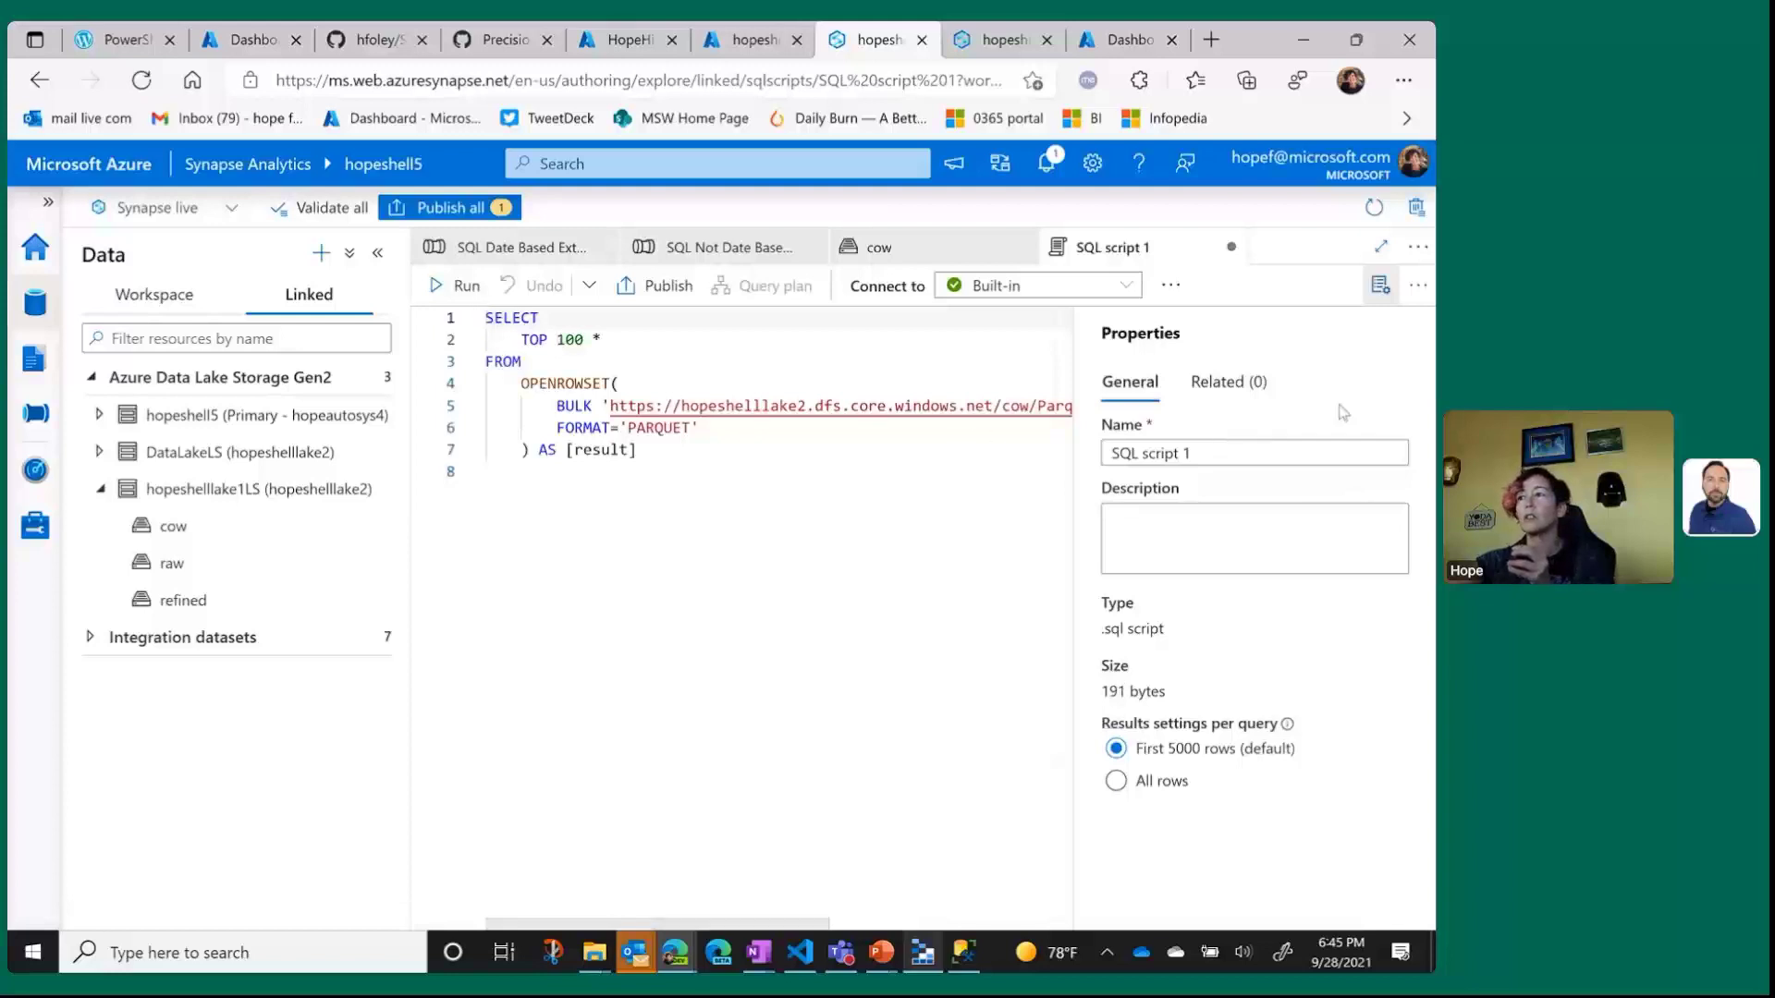
left_click(817, 474)
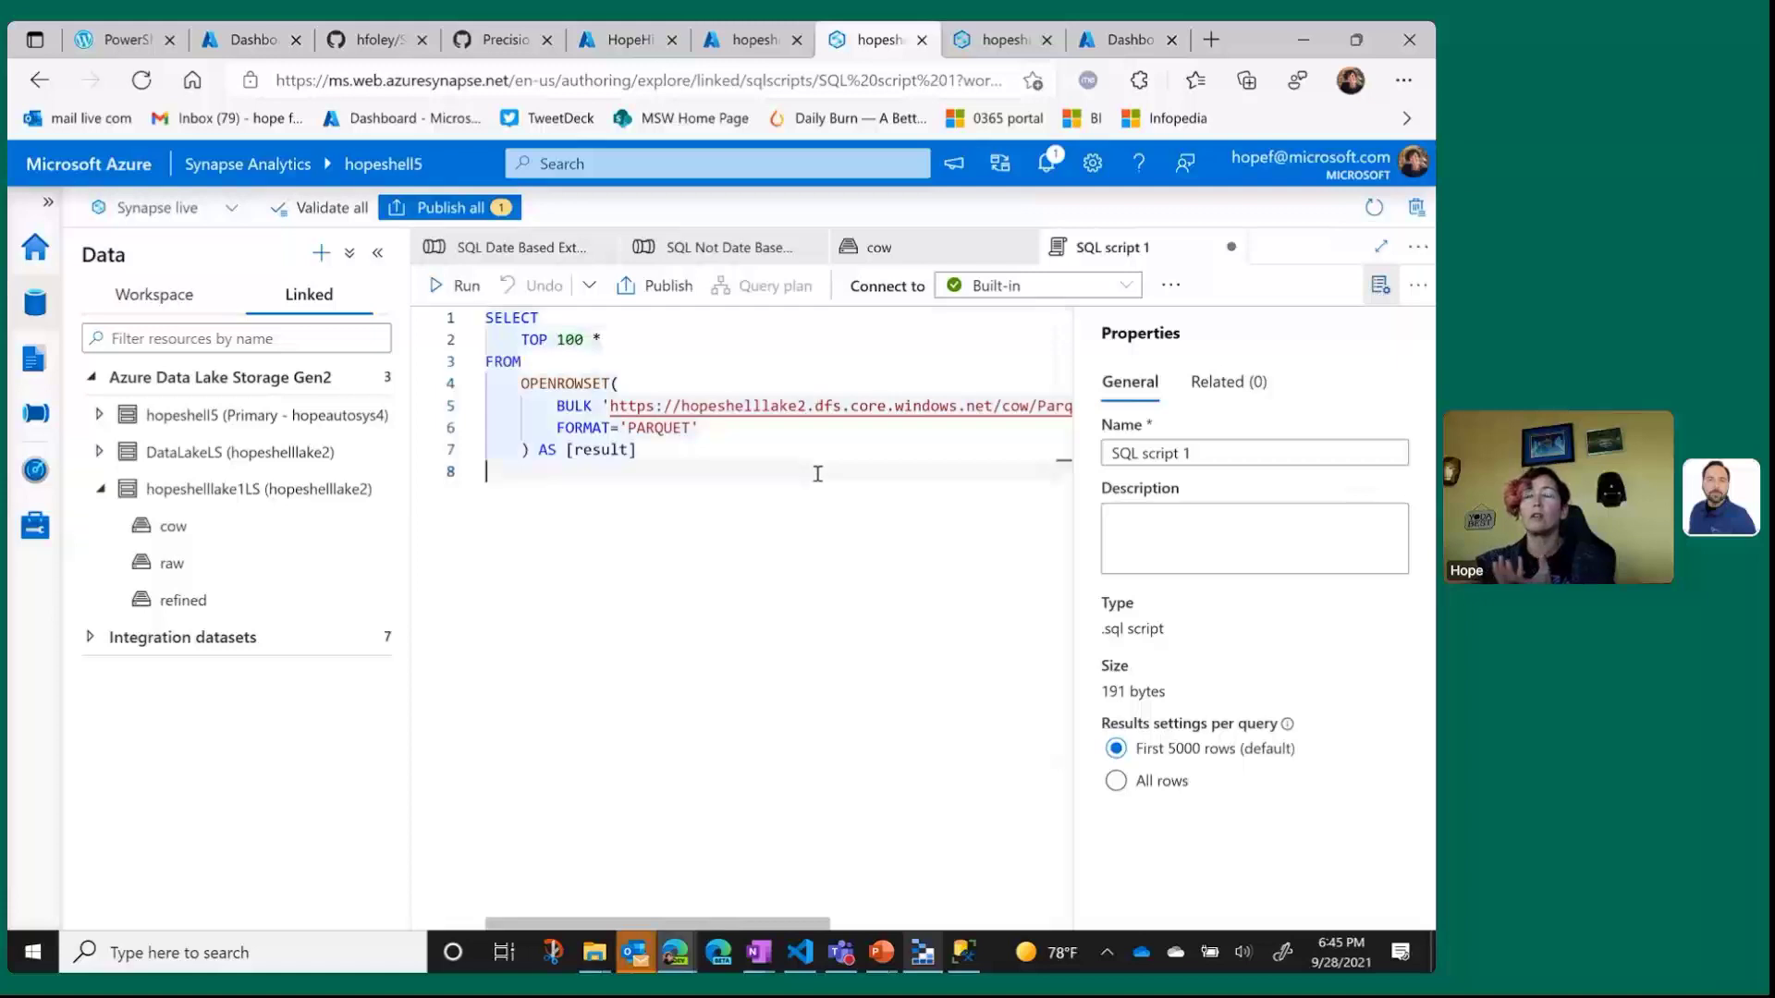
left_click(1381, 288)
left_click(450, 287)
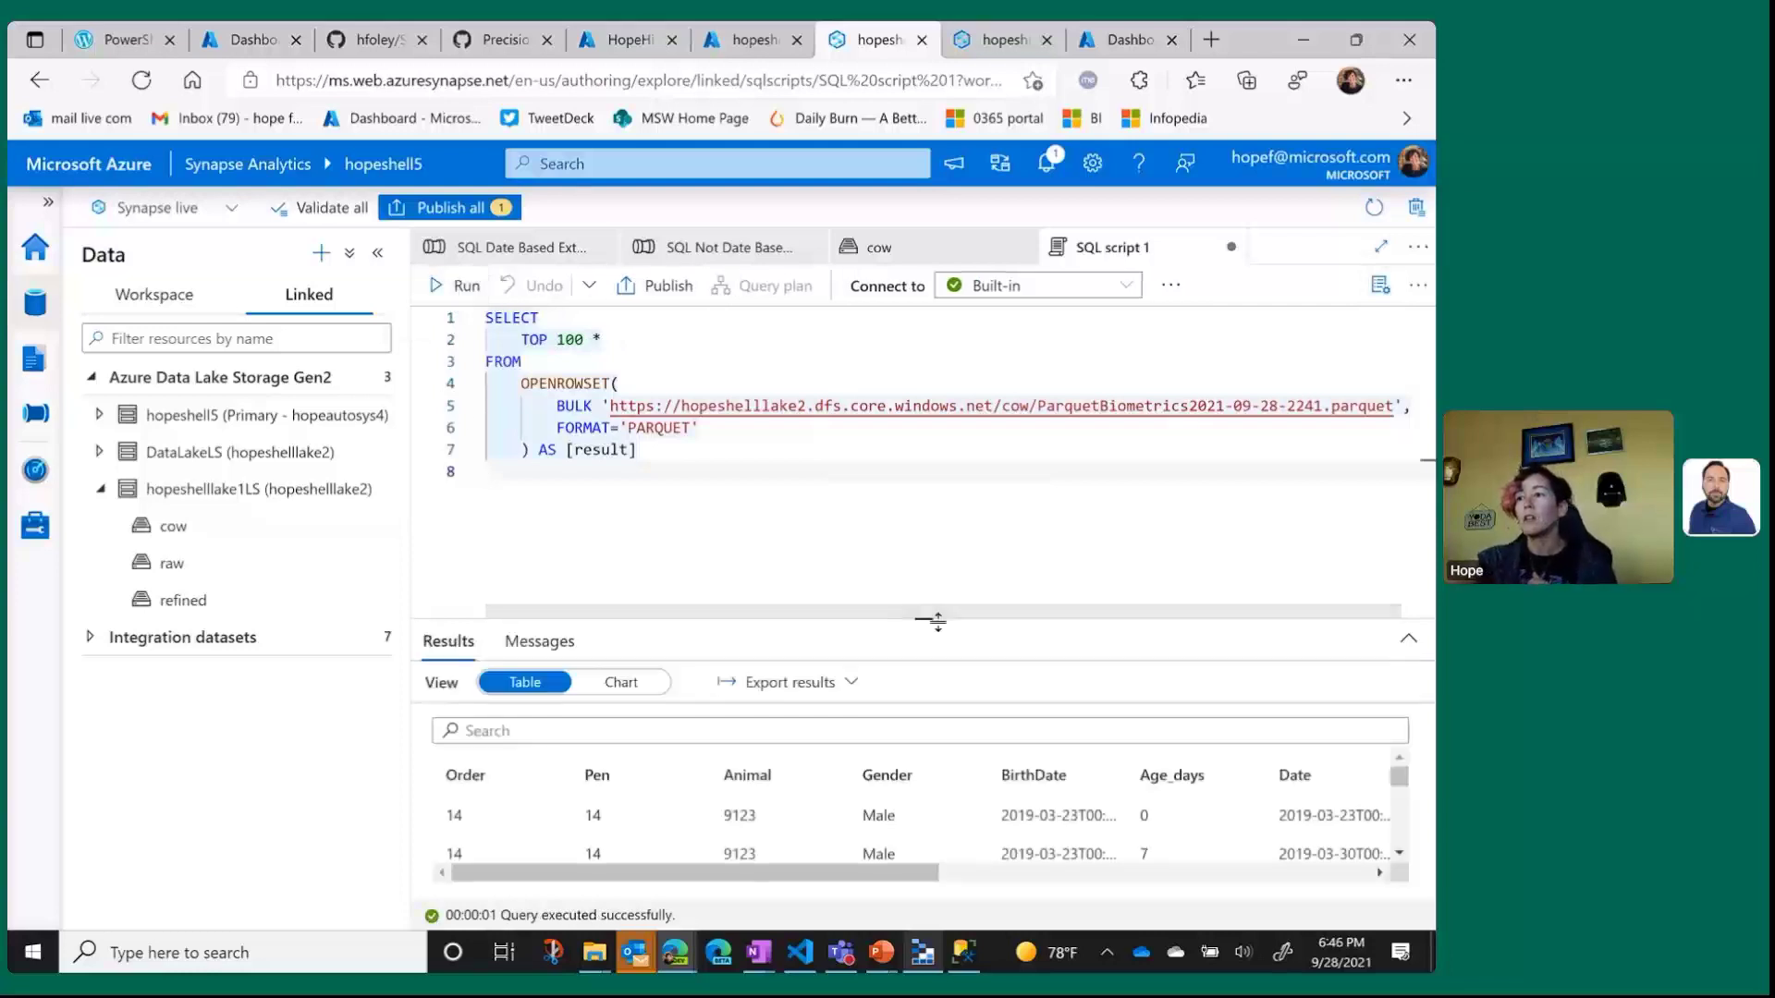
Enlarge the query results to review the extracted rows, and close SQL script 1 discarding its changes.
left_click_drag(935, 622, 950, 459)
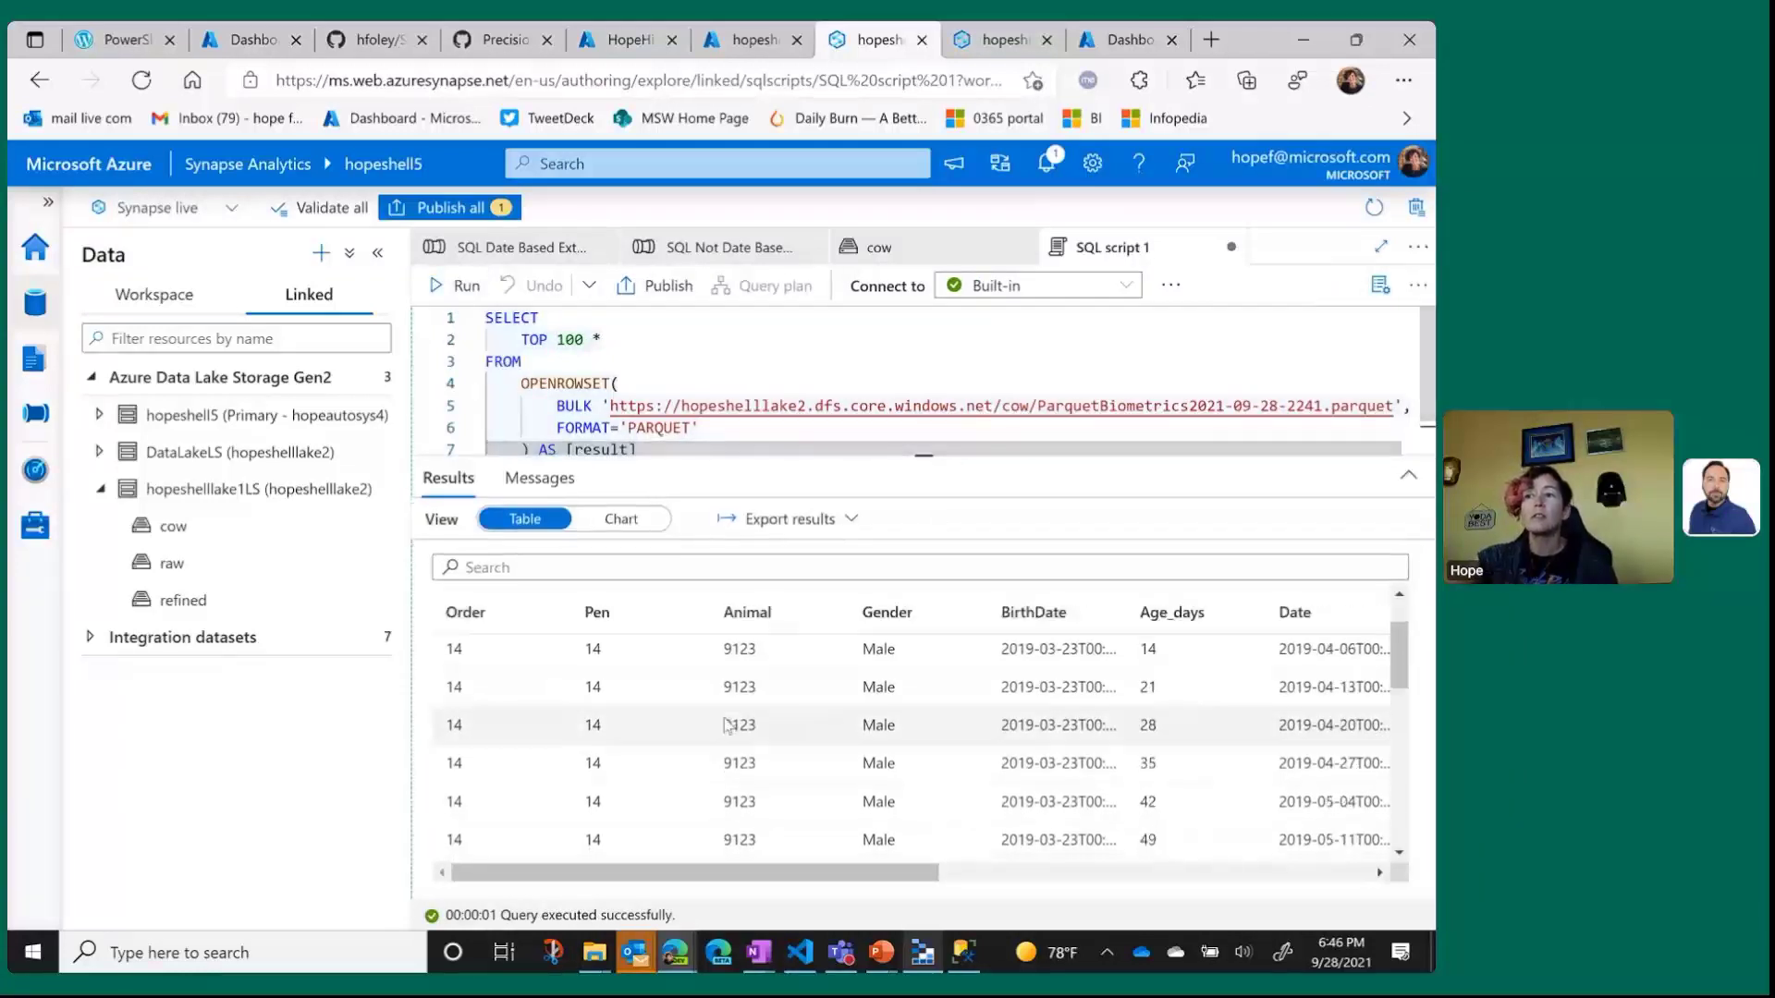
scroll(727, 726, "down", 3)
scroll(727, 726, "down", 1)
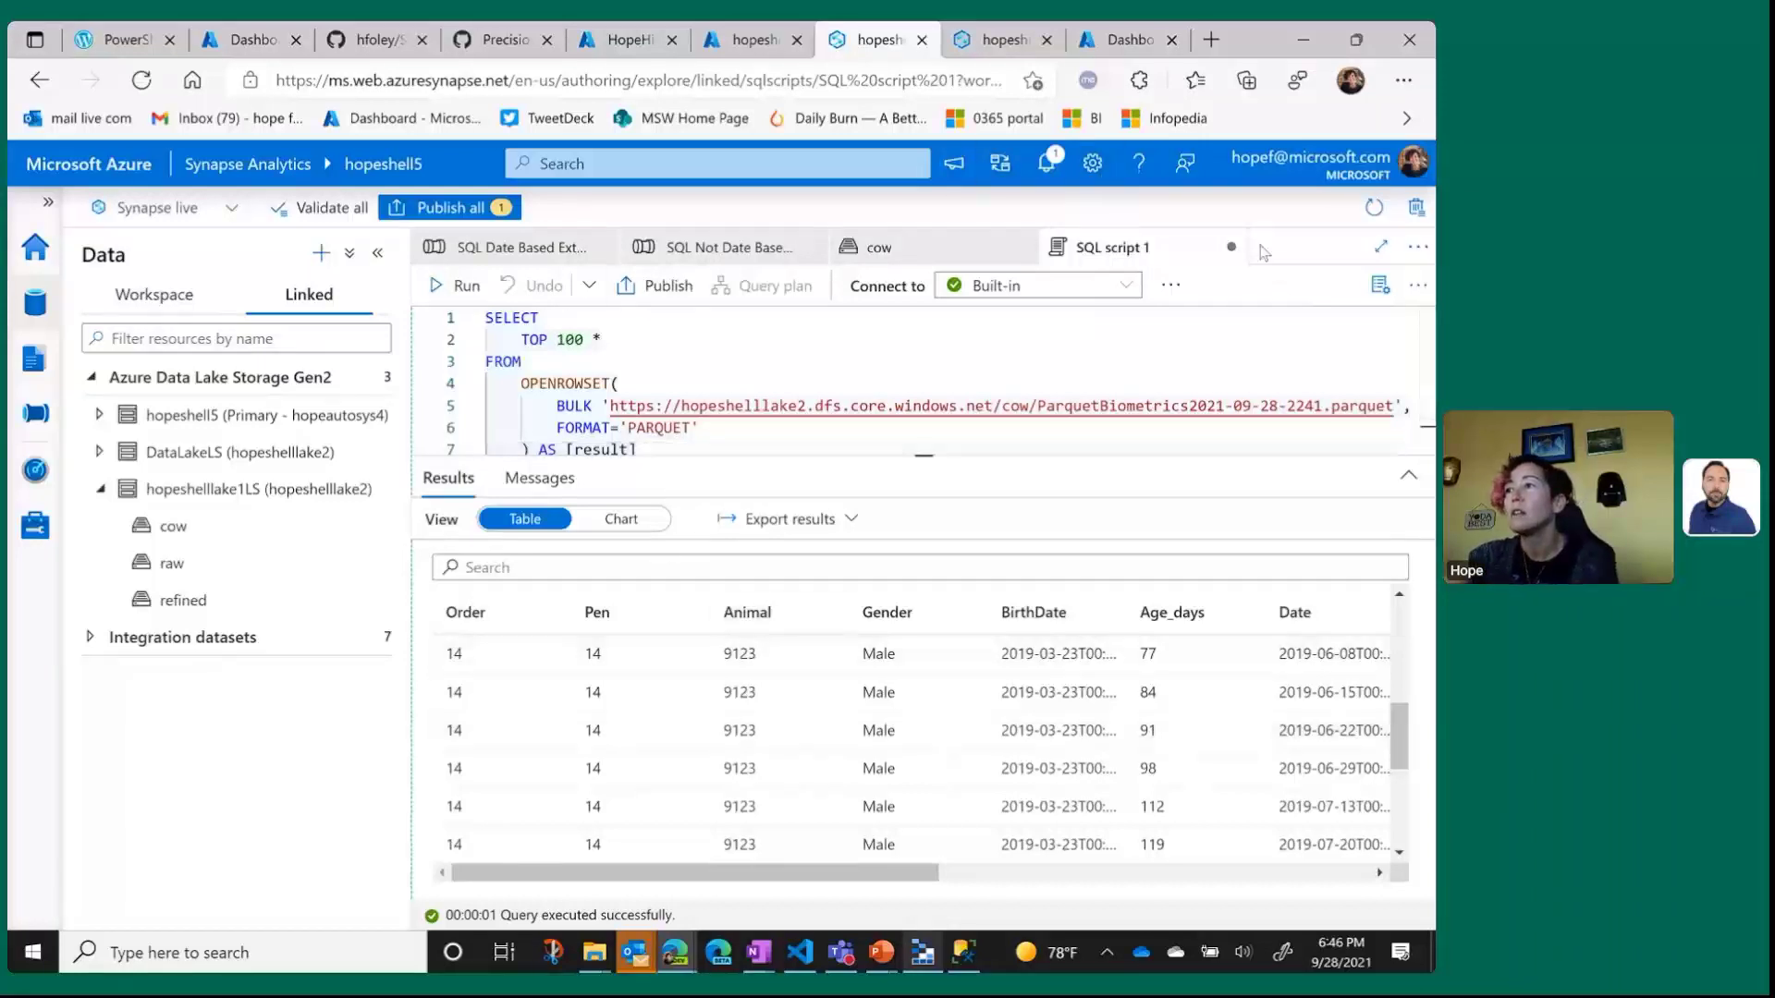
left_click(1232, 247)
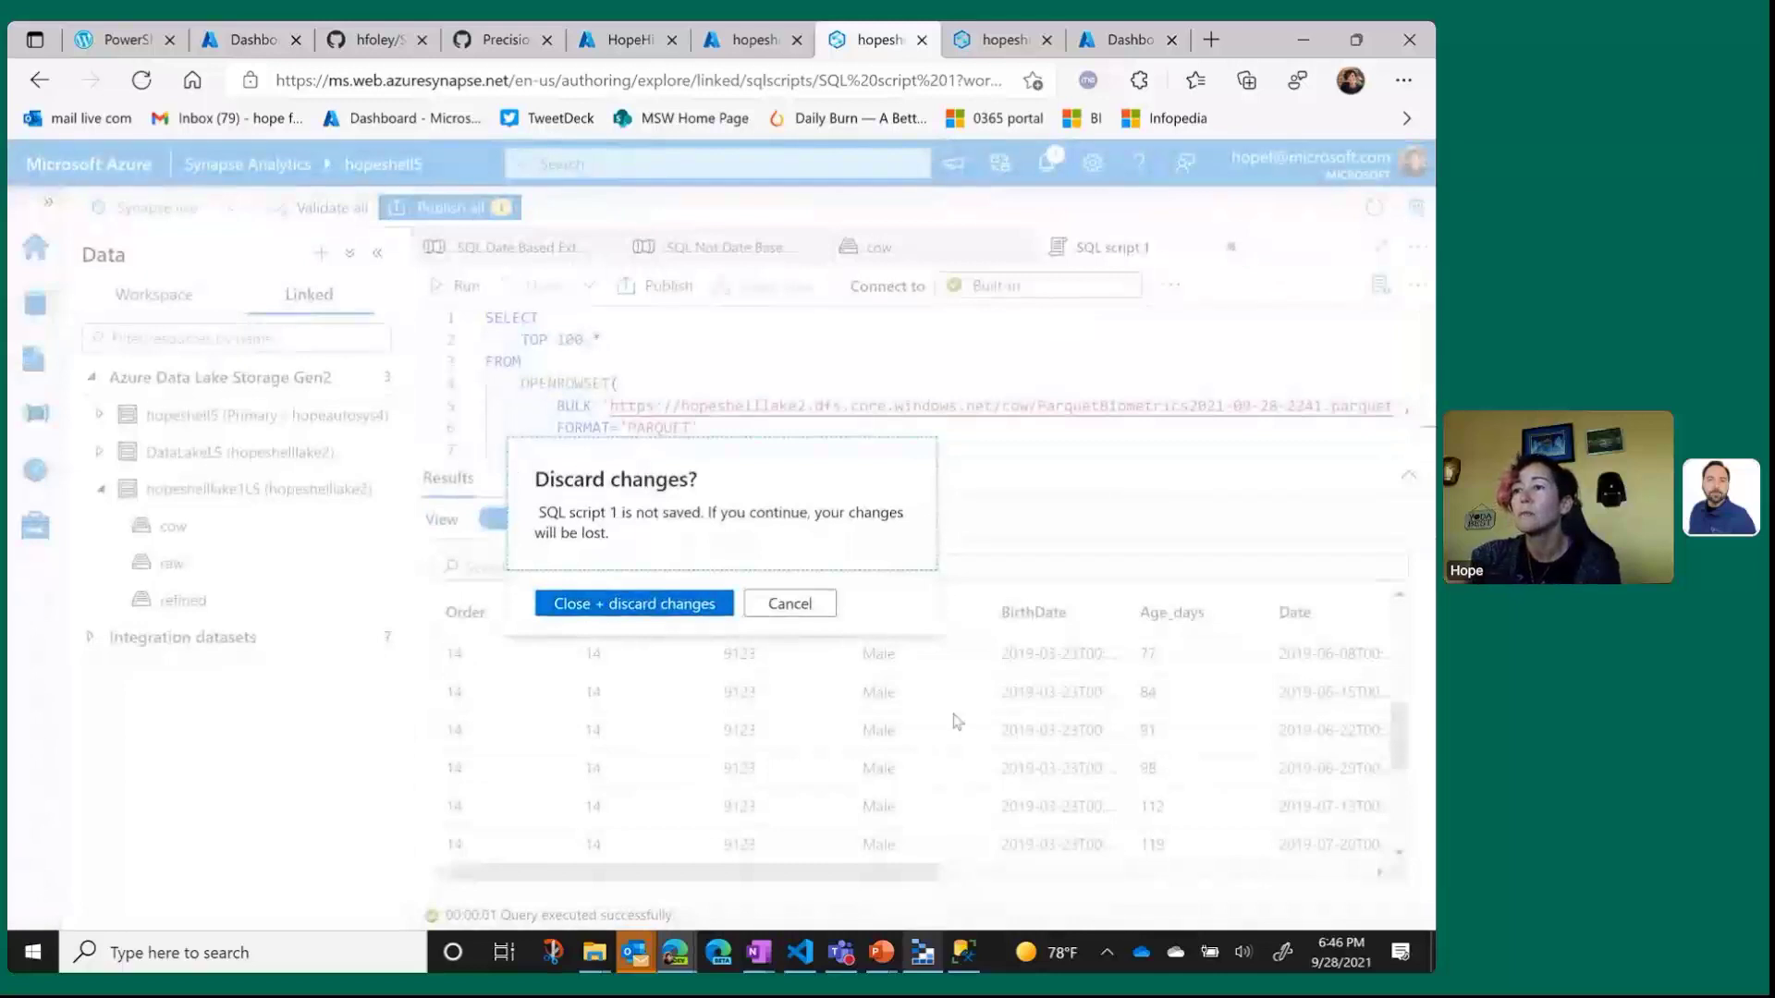
left_click(685, 603)
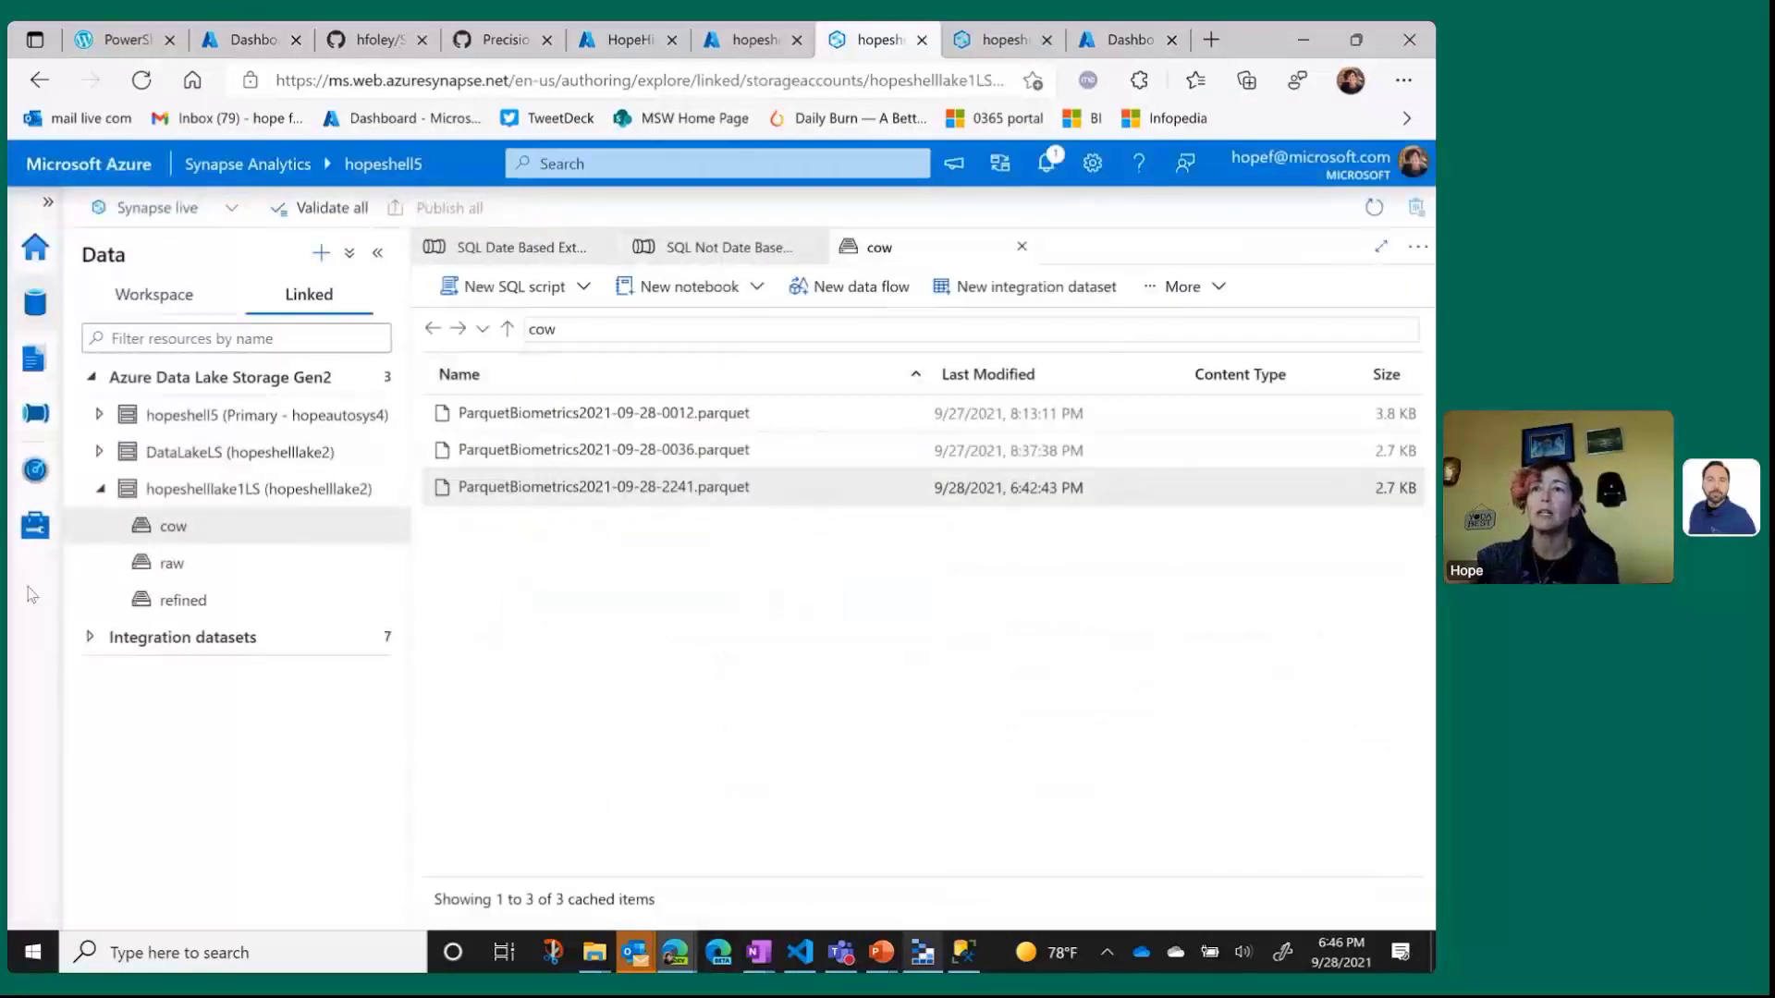
Generate a SQL script for an external table named live in the hizapps database from ParquetBiometrics2021-09-28-2241.parquet, using the Built-in pool.
left_click(31, 366)
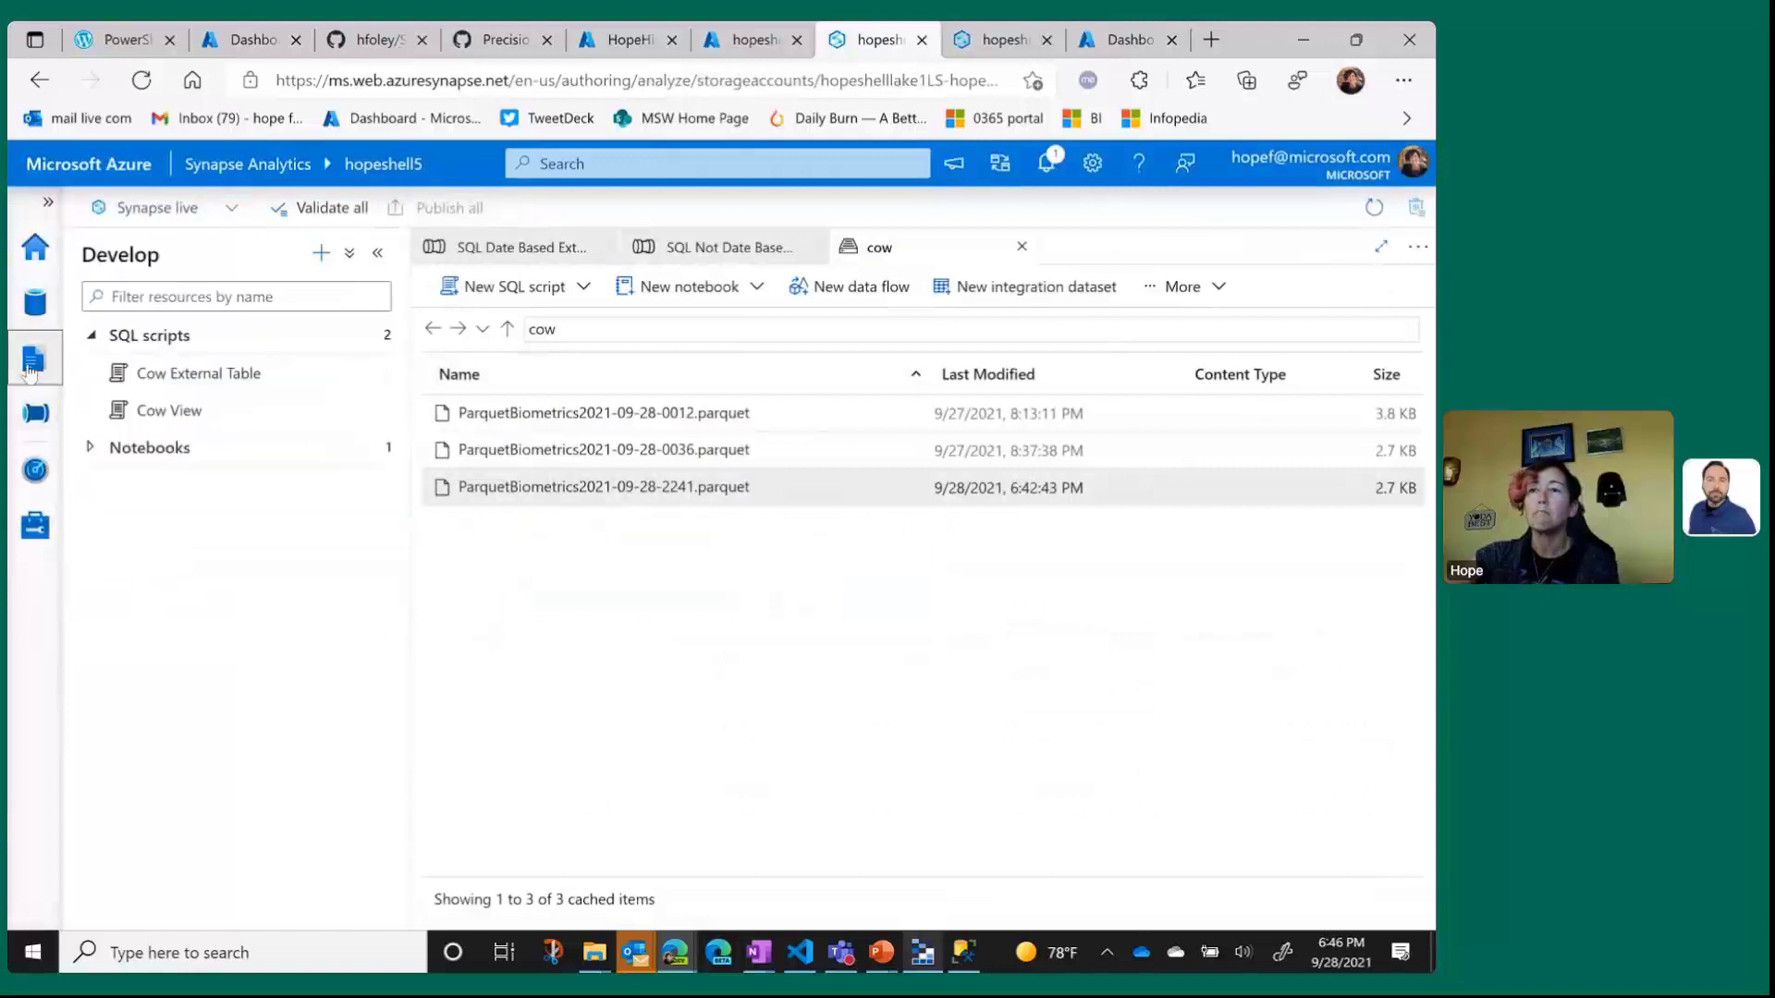
right_click(660, 490)
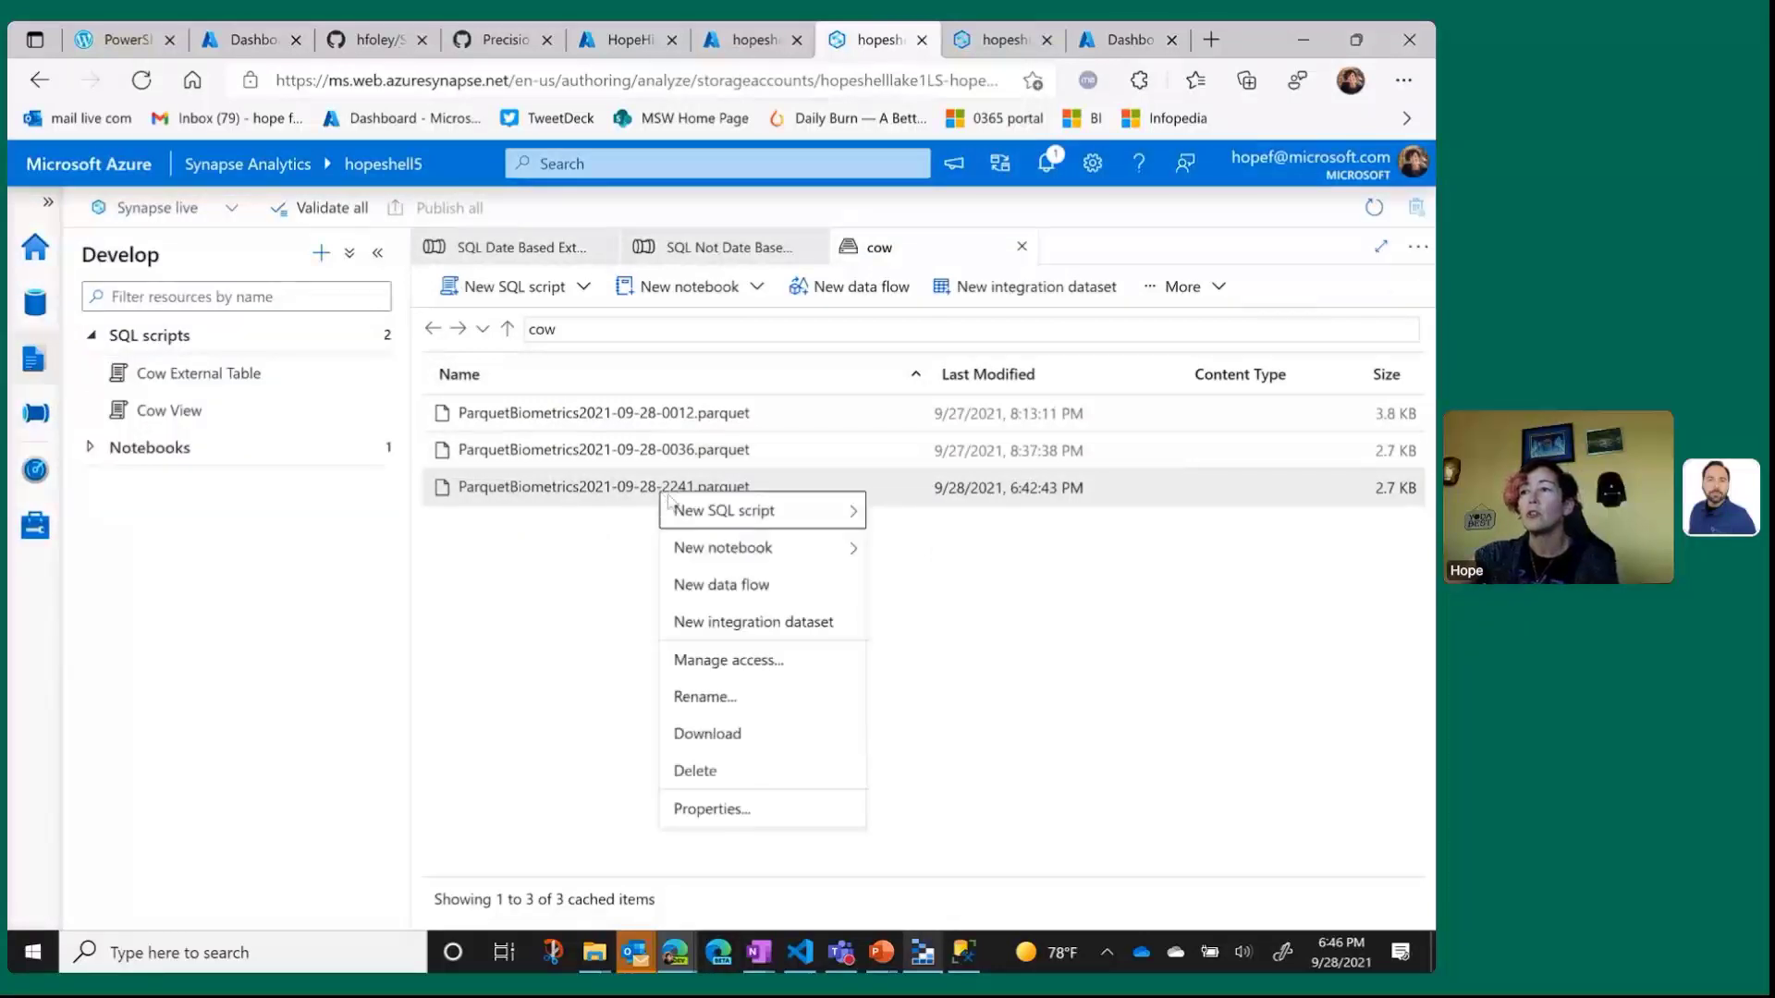
mouse_move(752, 520)
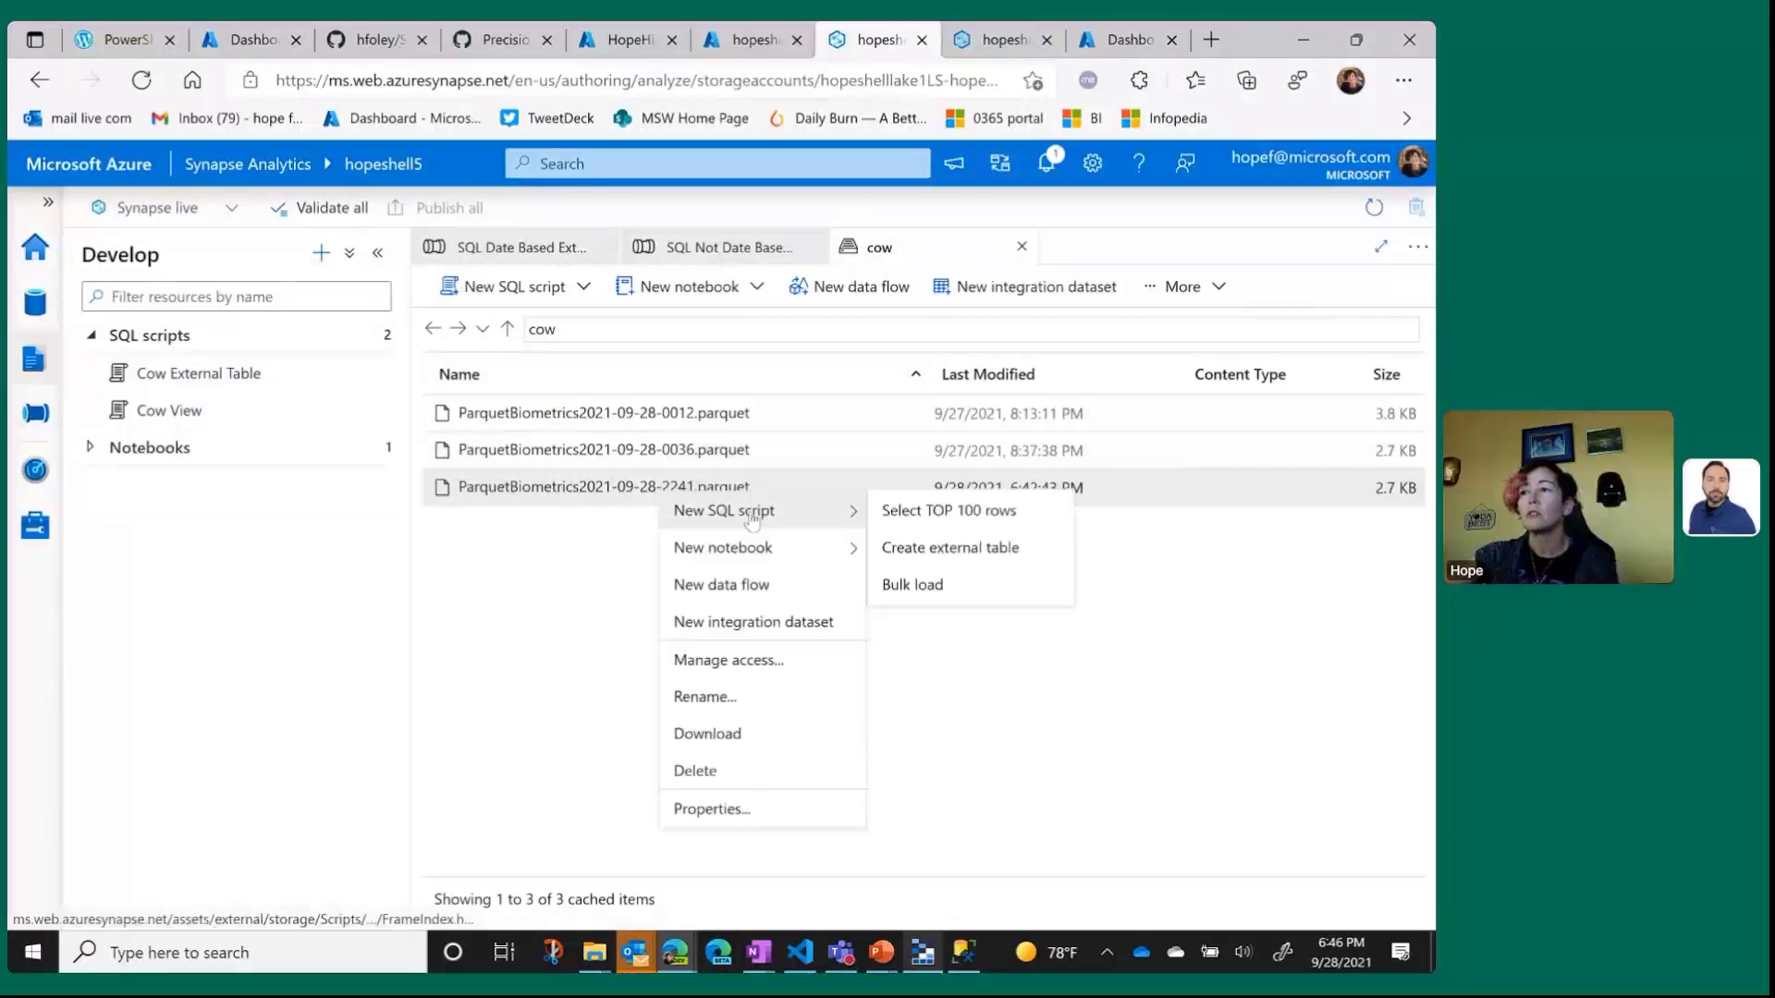
left_click(968, 555)
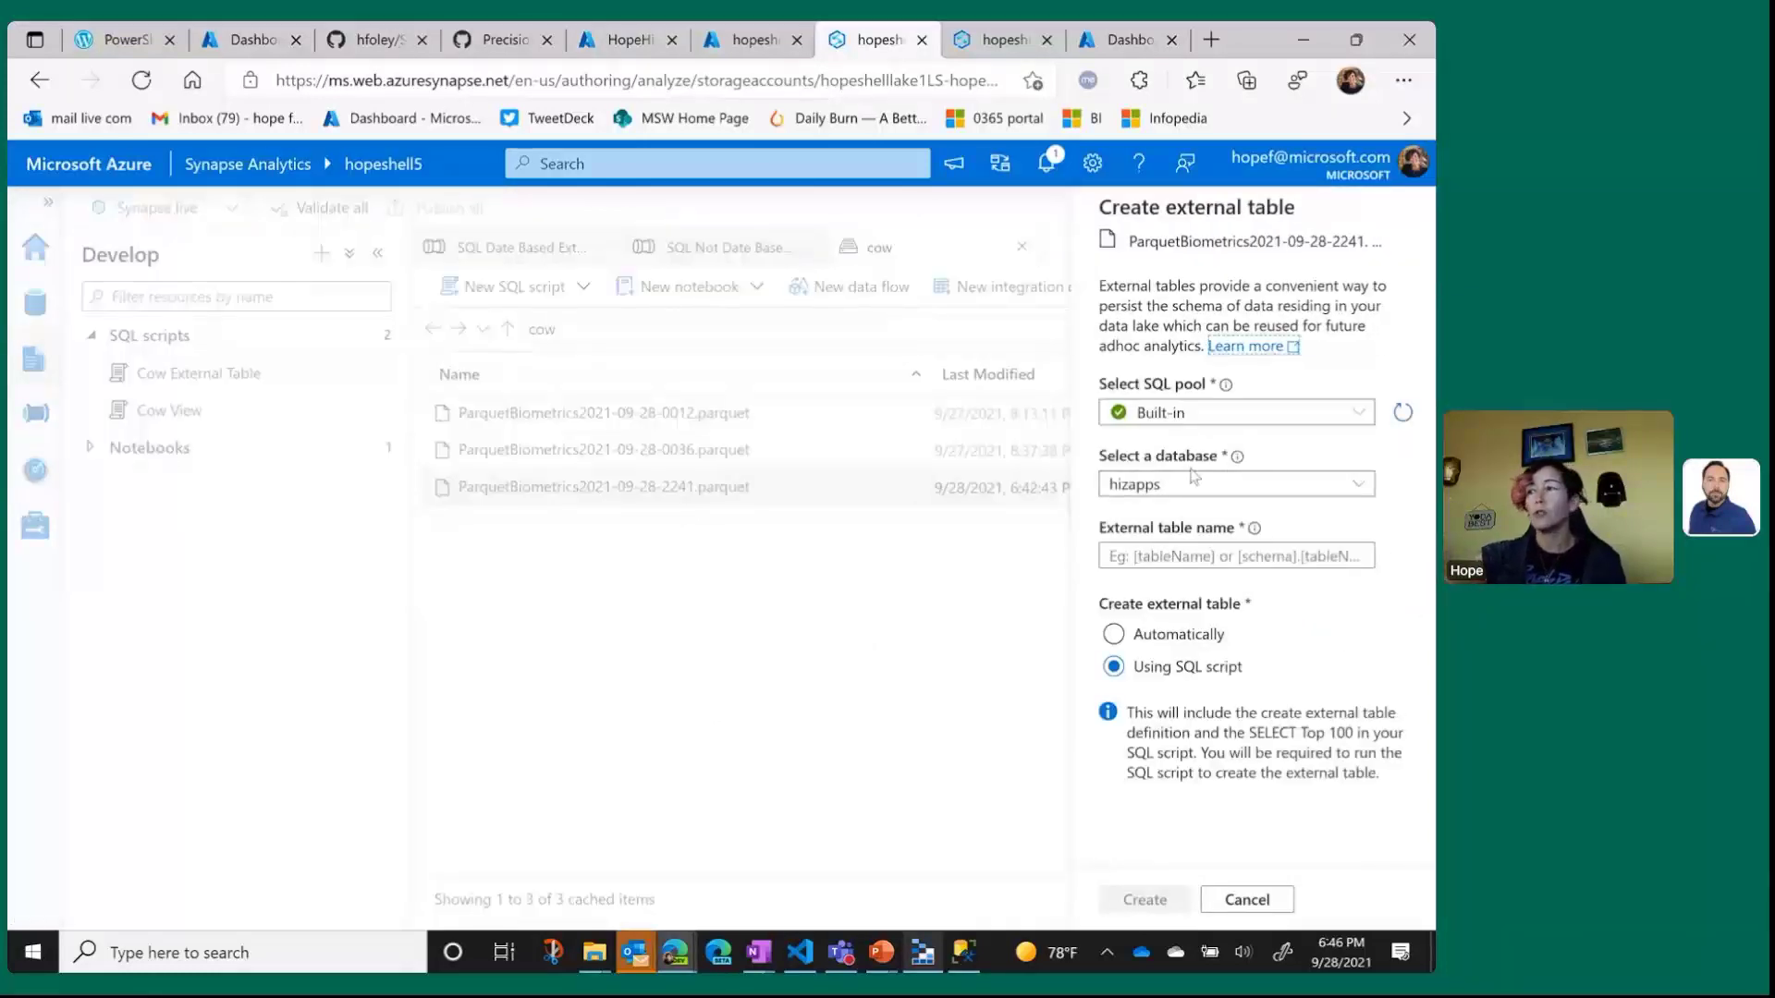
left_click(1235, 556)
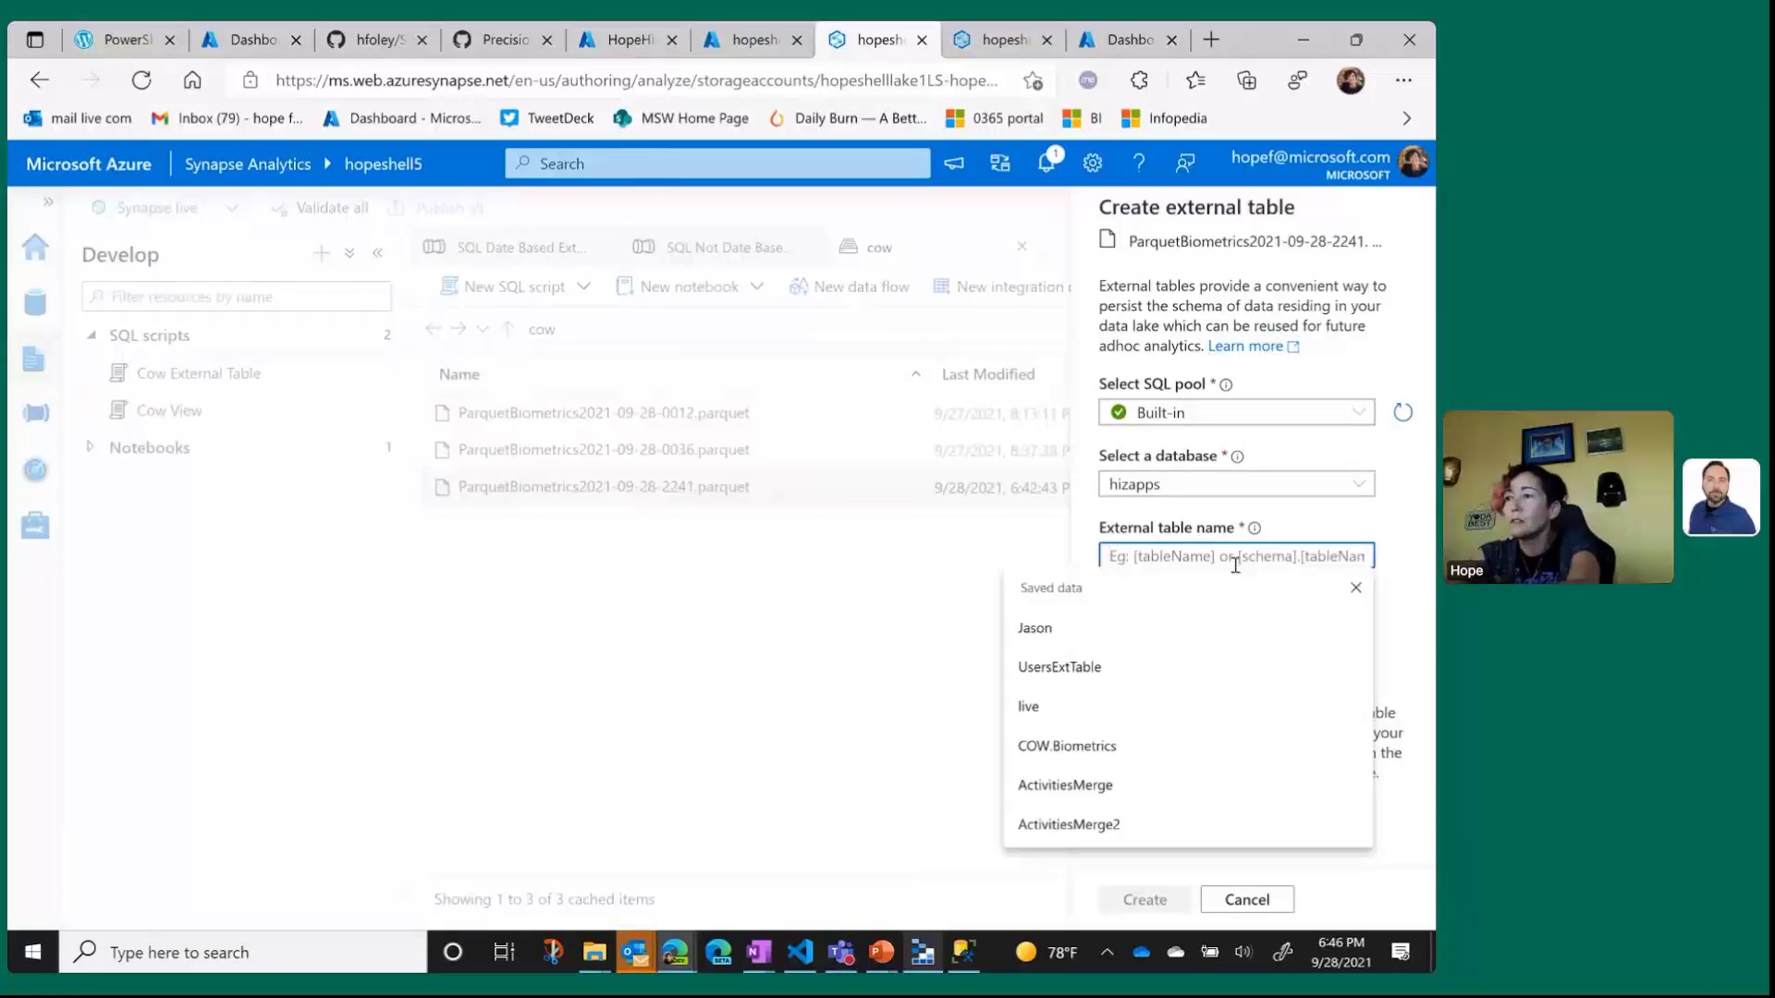
type("live")
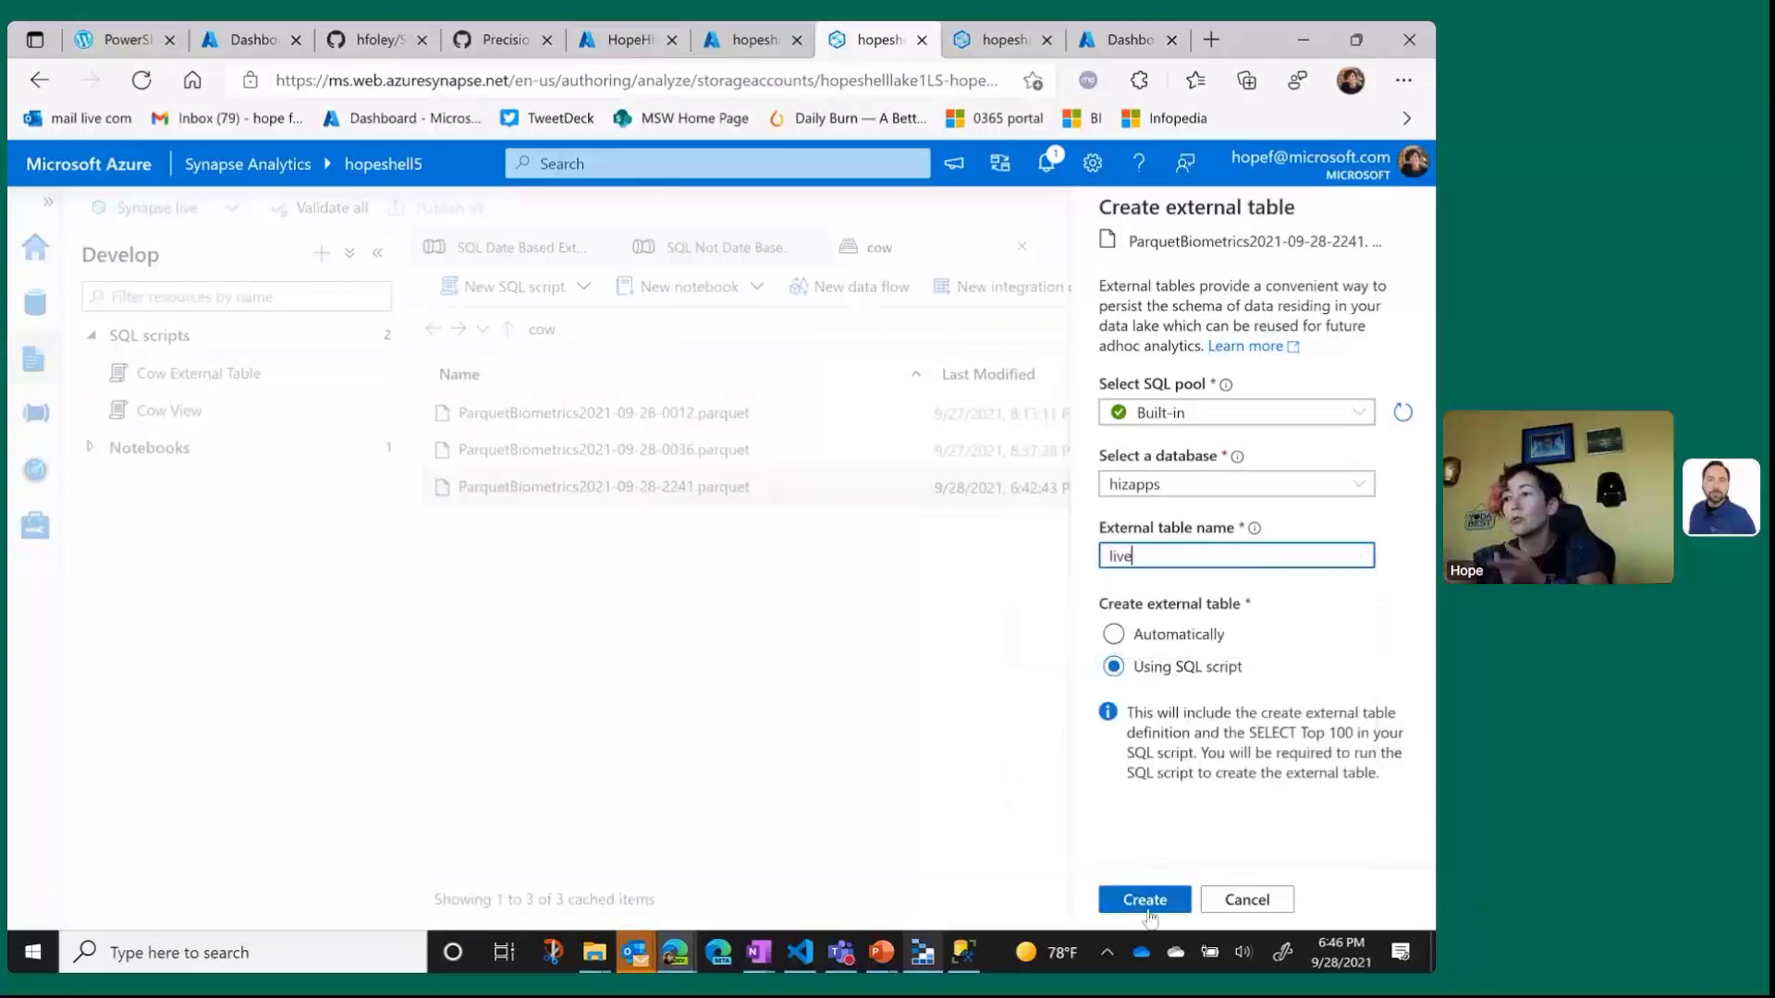
left_click(1144, 899)
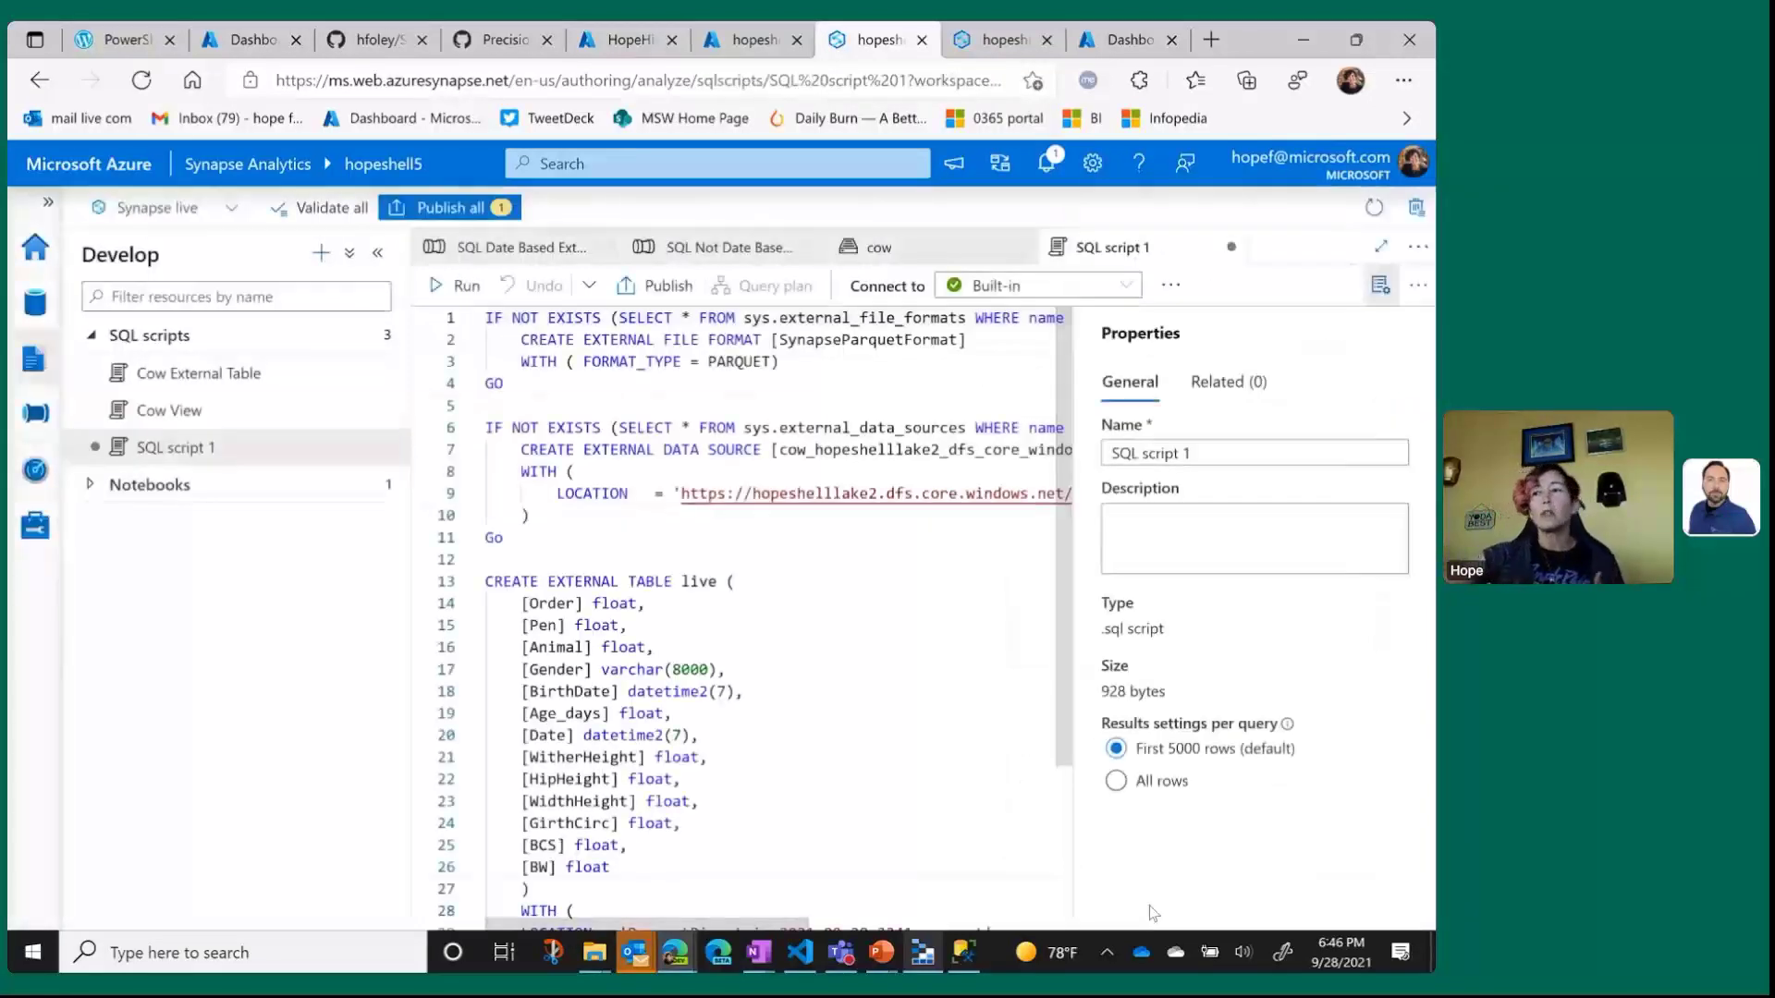
left_click(1380, 289)
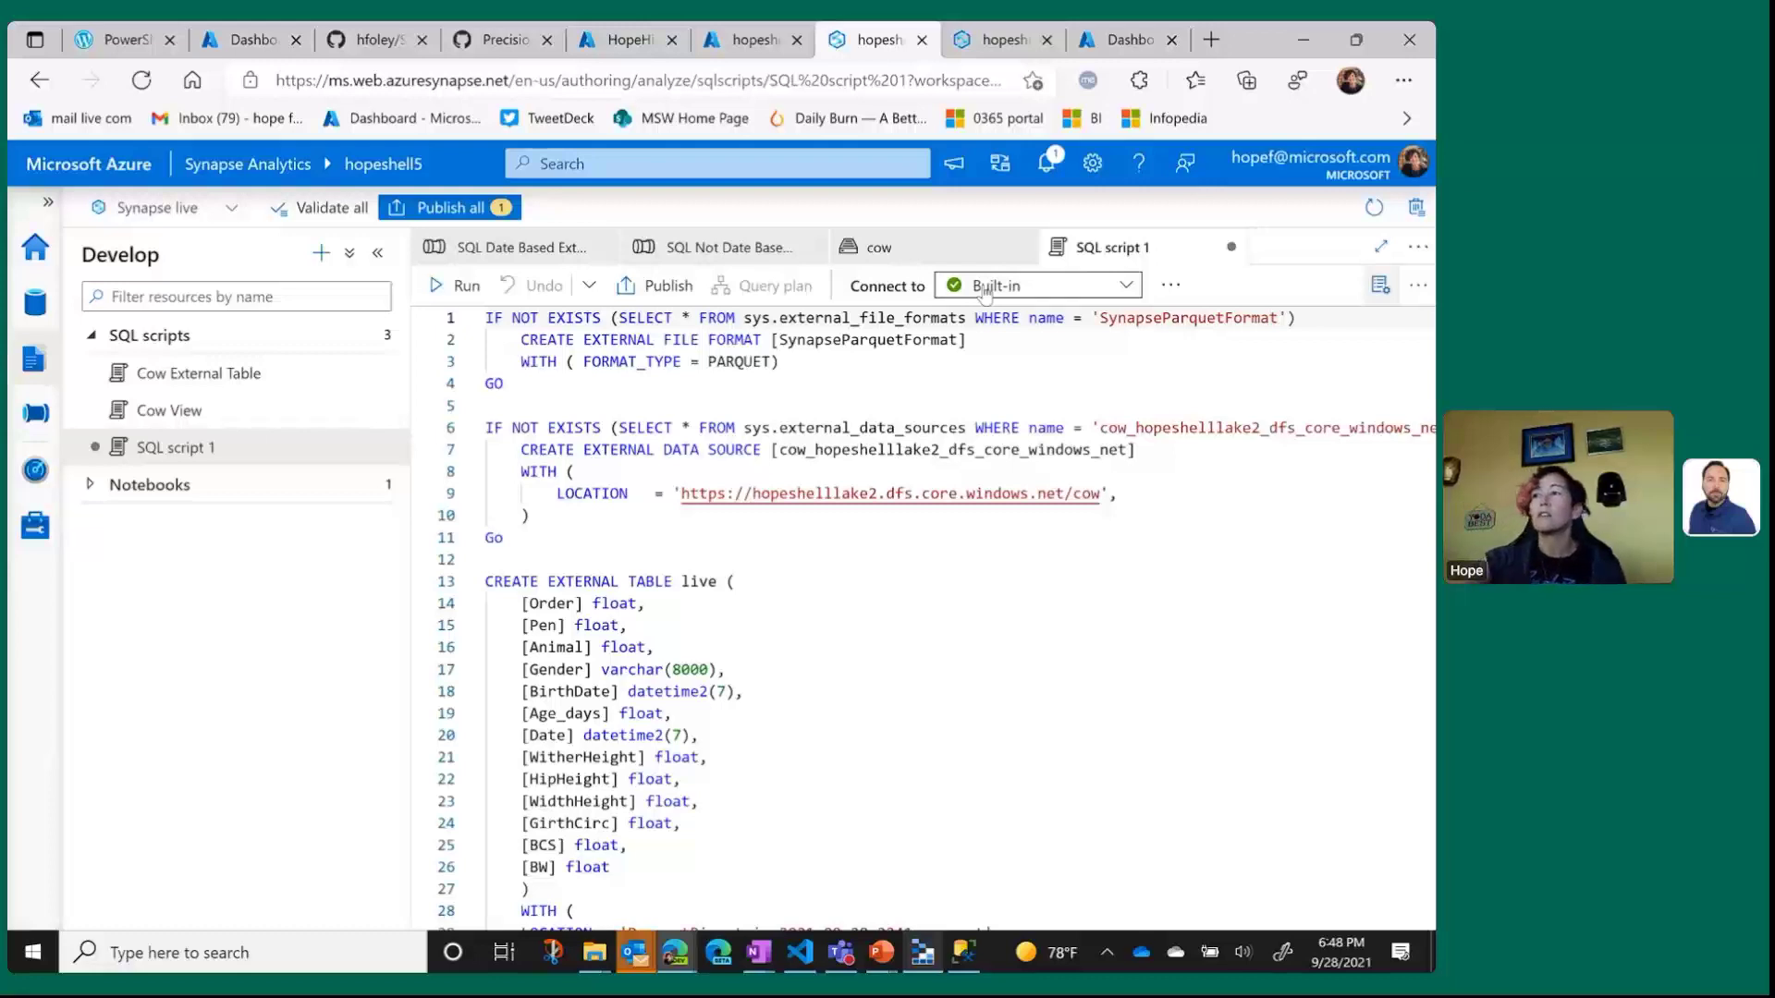
Close the generated external table script discarding its changes, and open the saved Cow External Table script.
left_click(1230, 246)
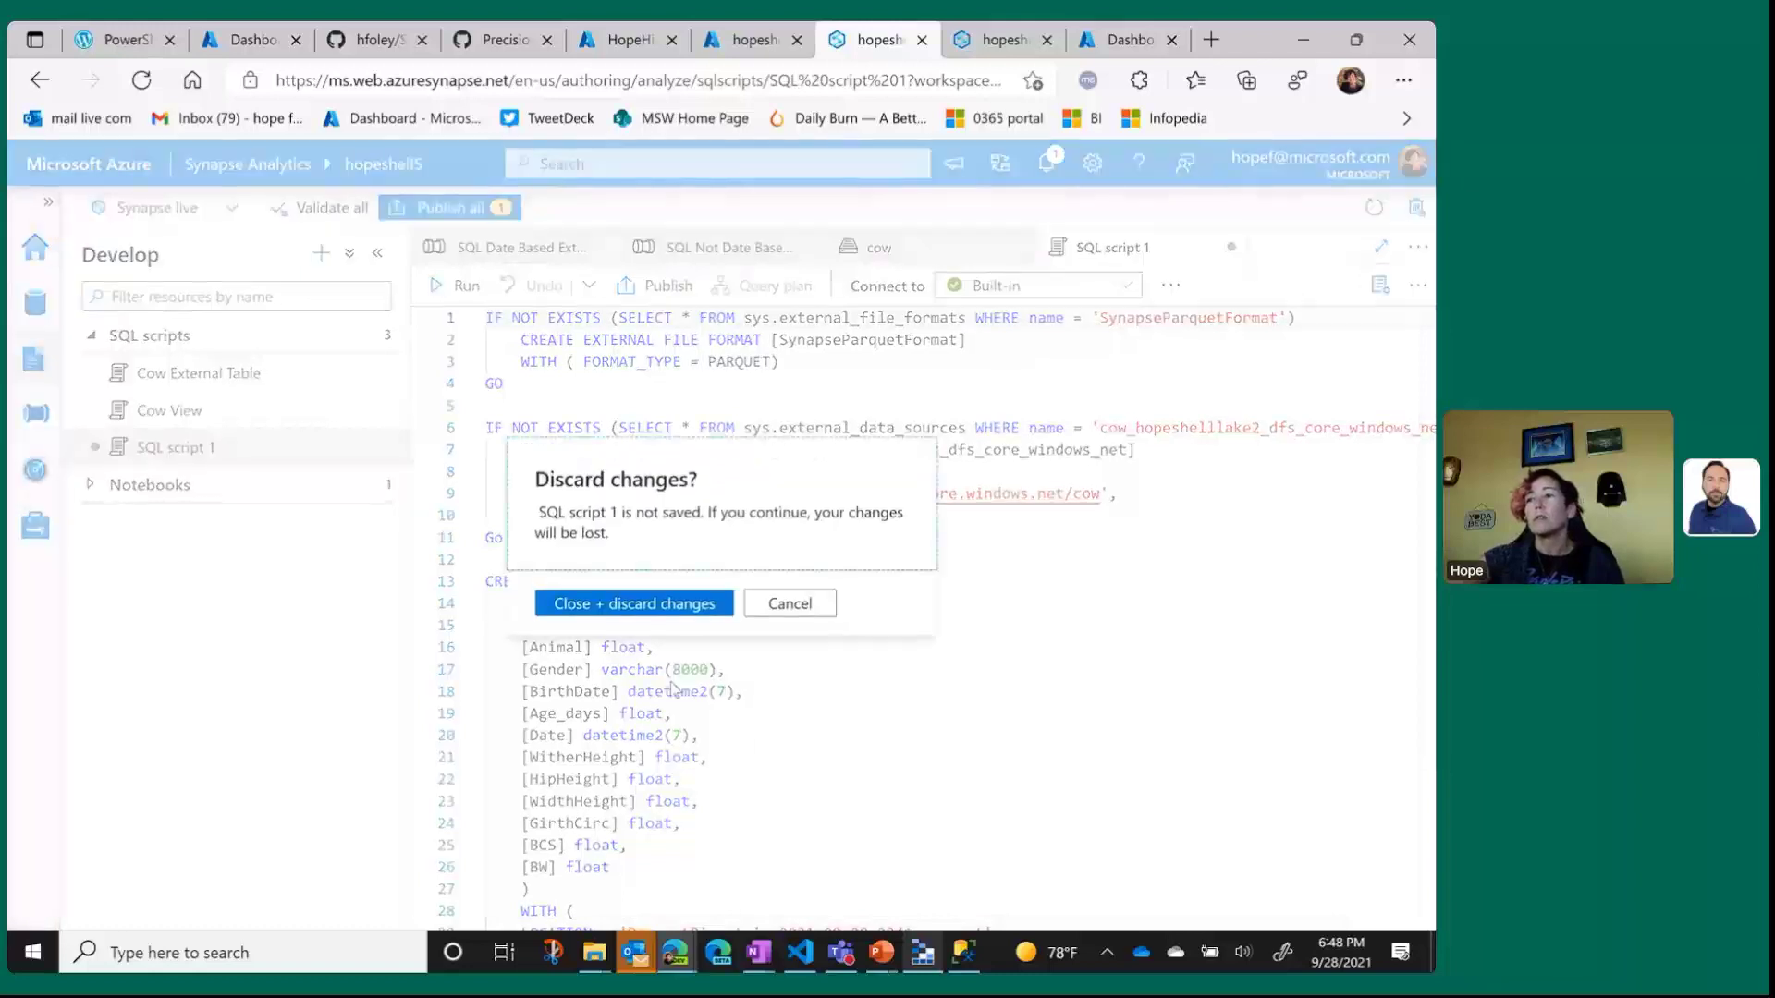
left_click(657, 606)
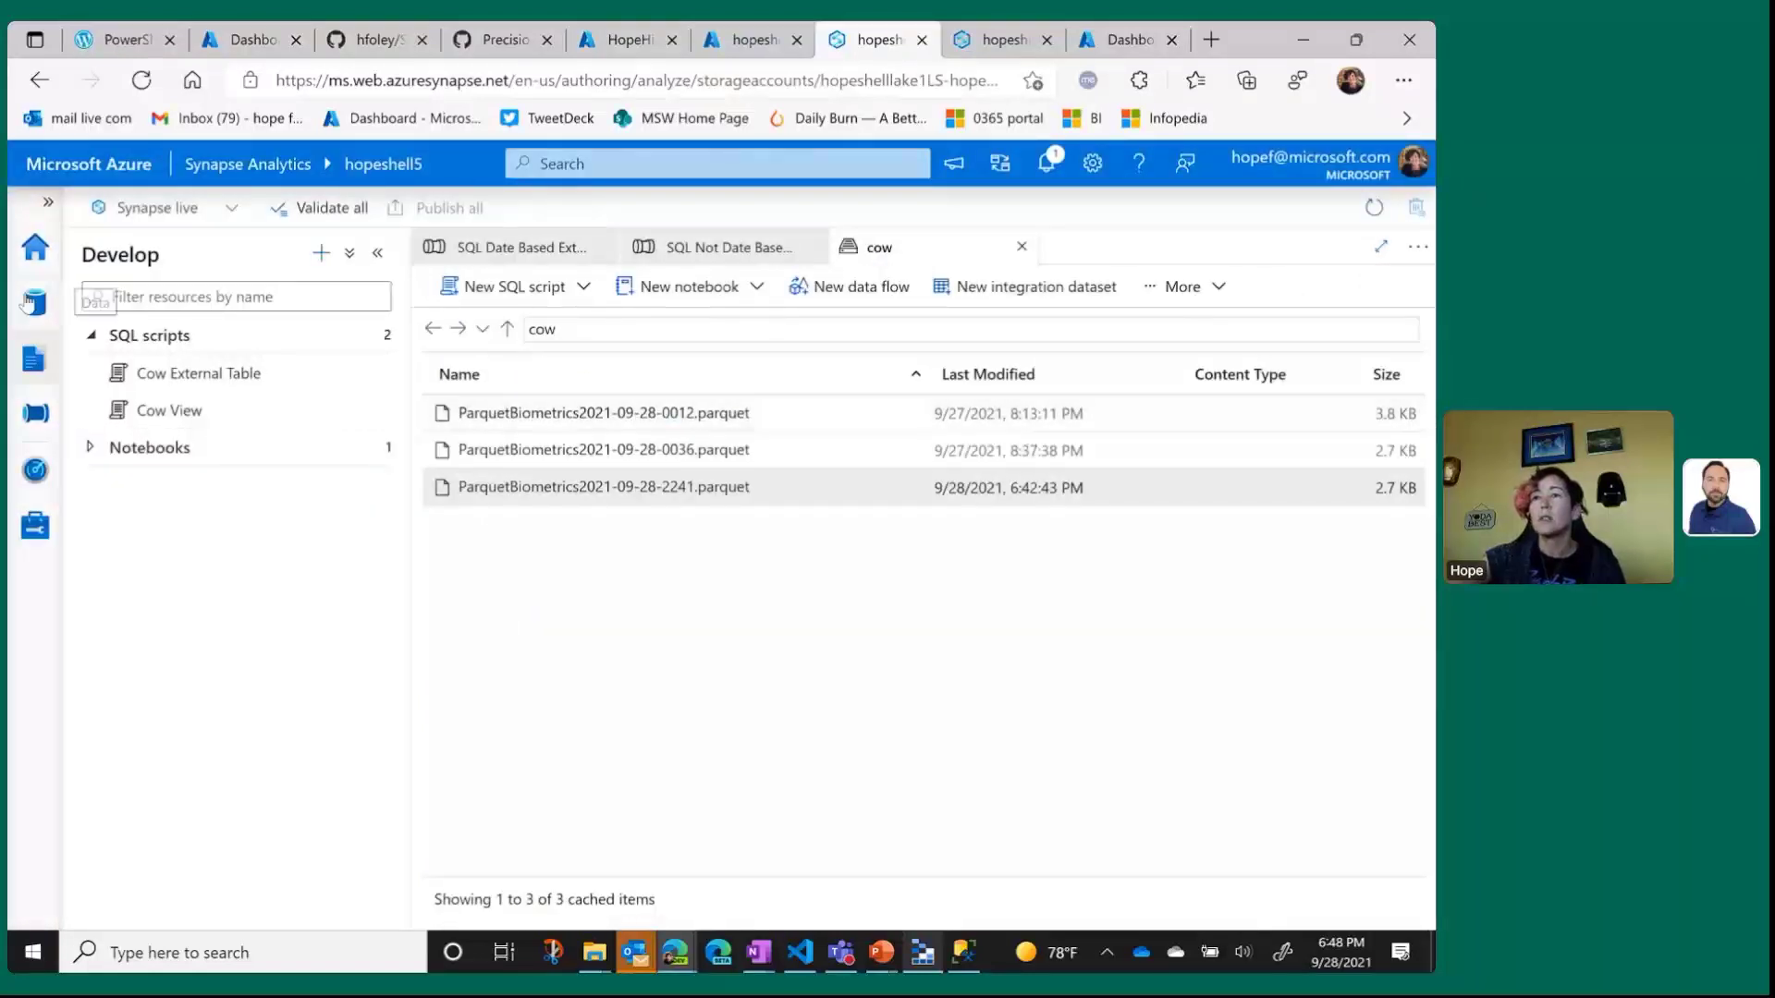
left_click(236, 374)
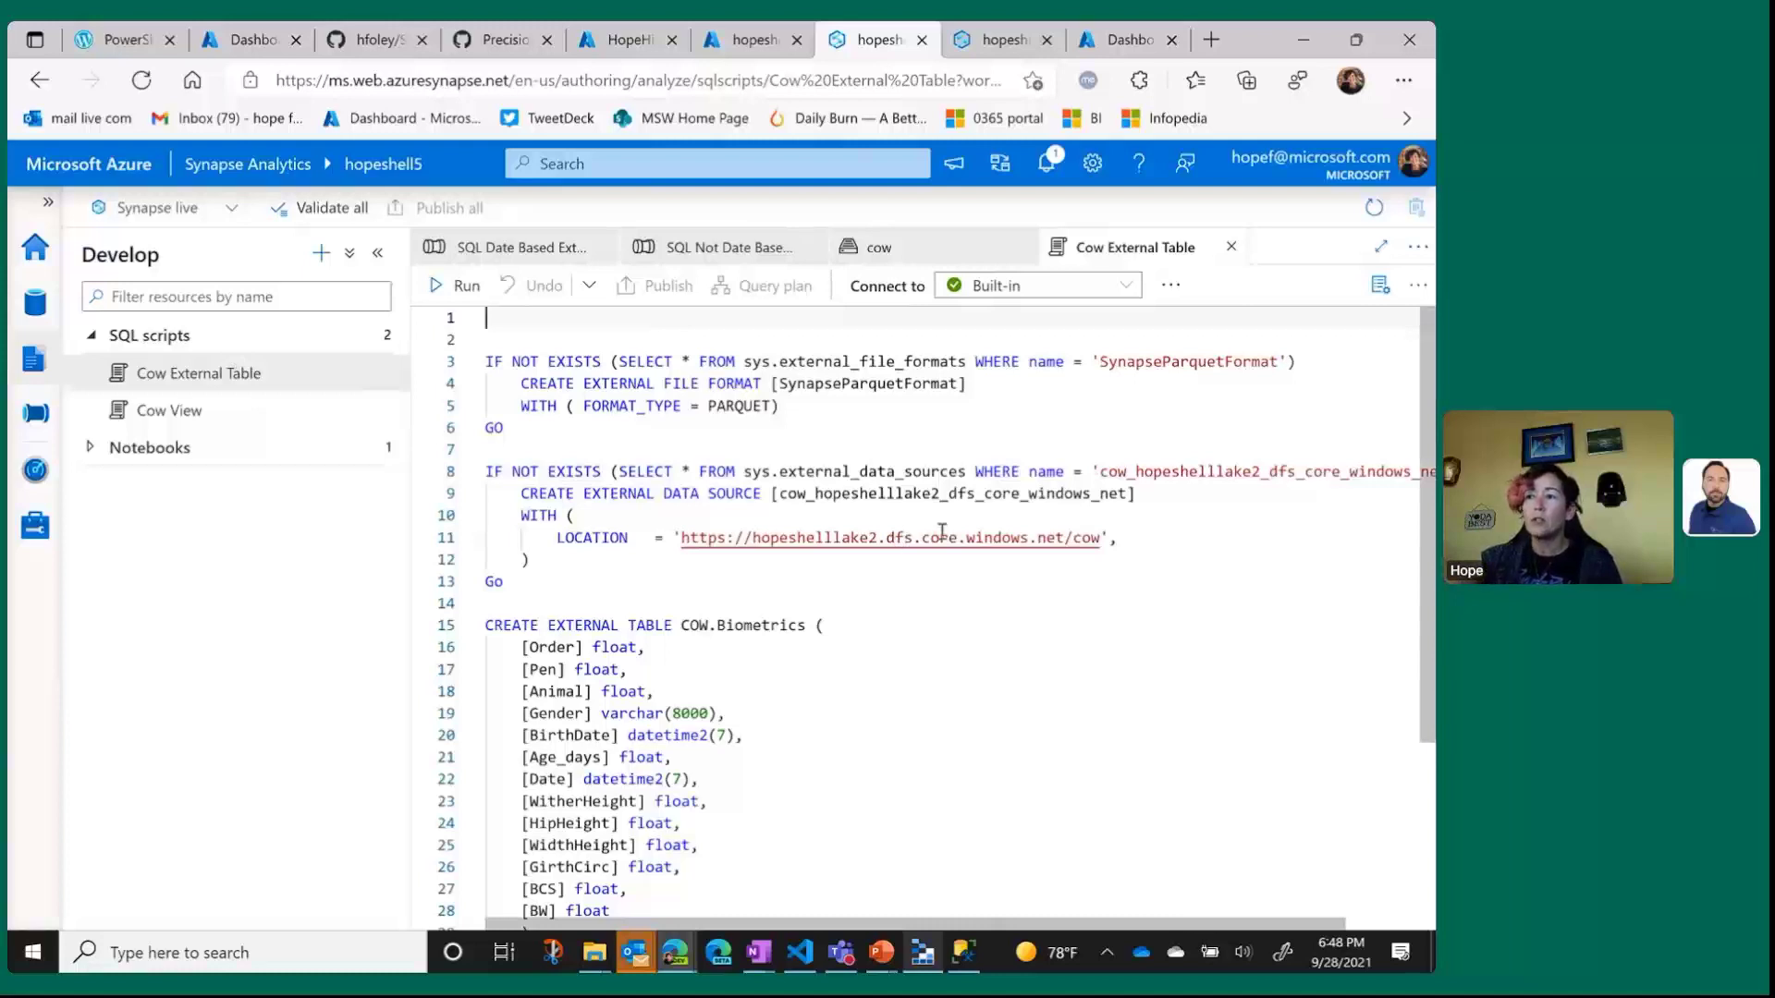
Review the Cow External Table script through to its final query and highlight the '*.parquet' location value.
scroll(939, 529, "down", 2)
scroll(939, 527, "up", 2)
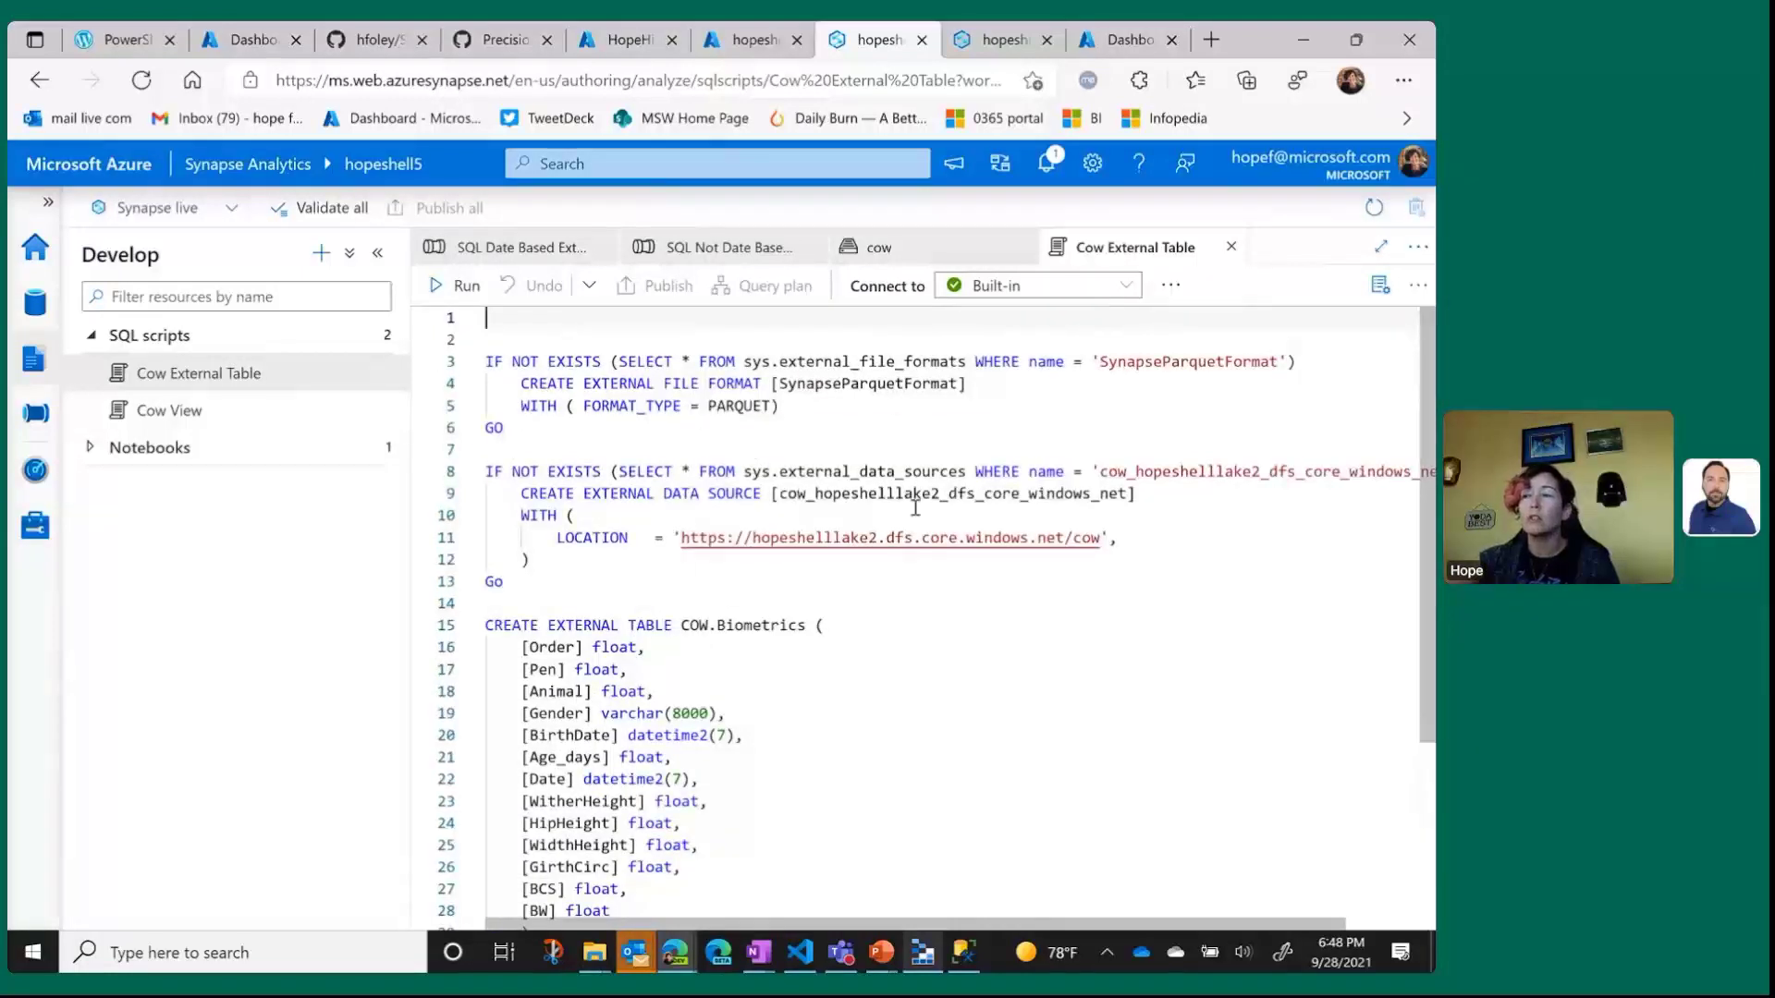
scroll(929, 499, "down", 2)
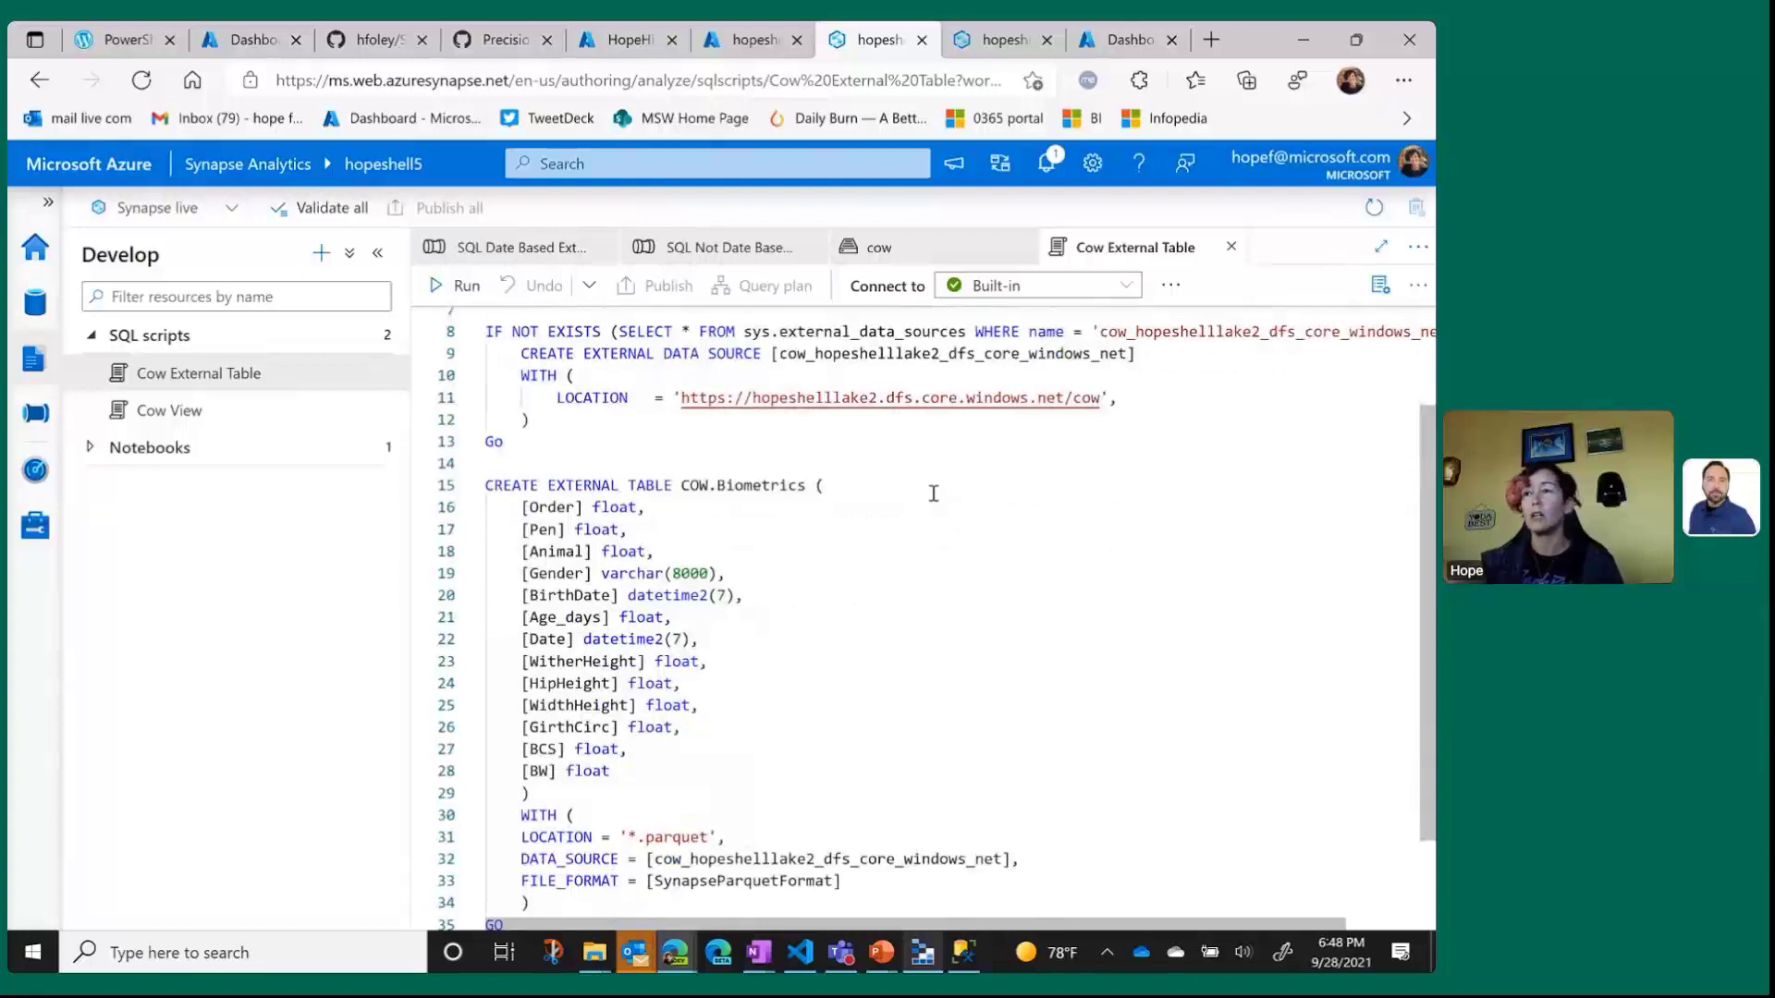
scroll(934, 494, "down", 2)
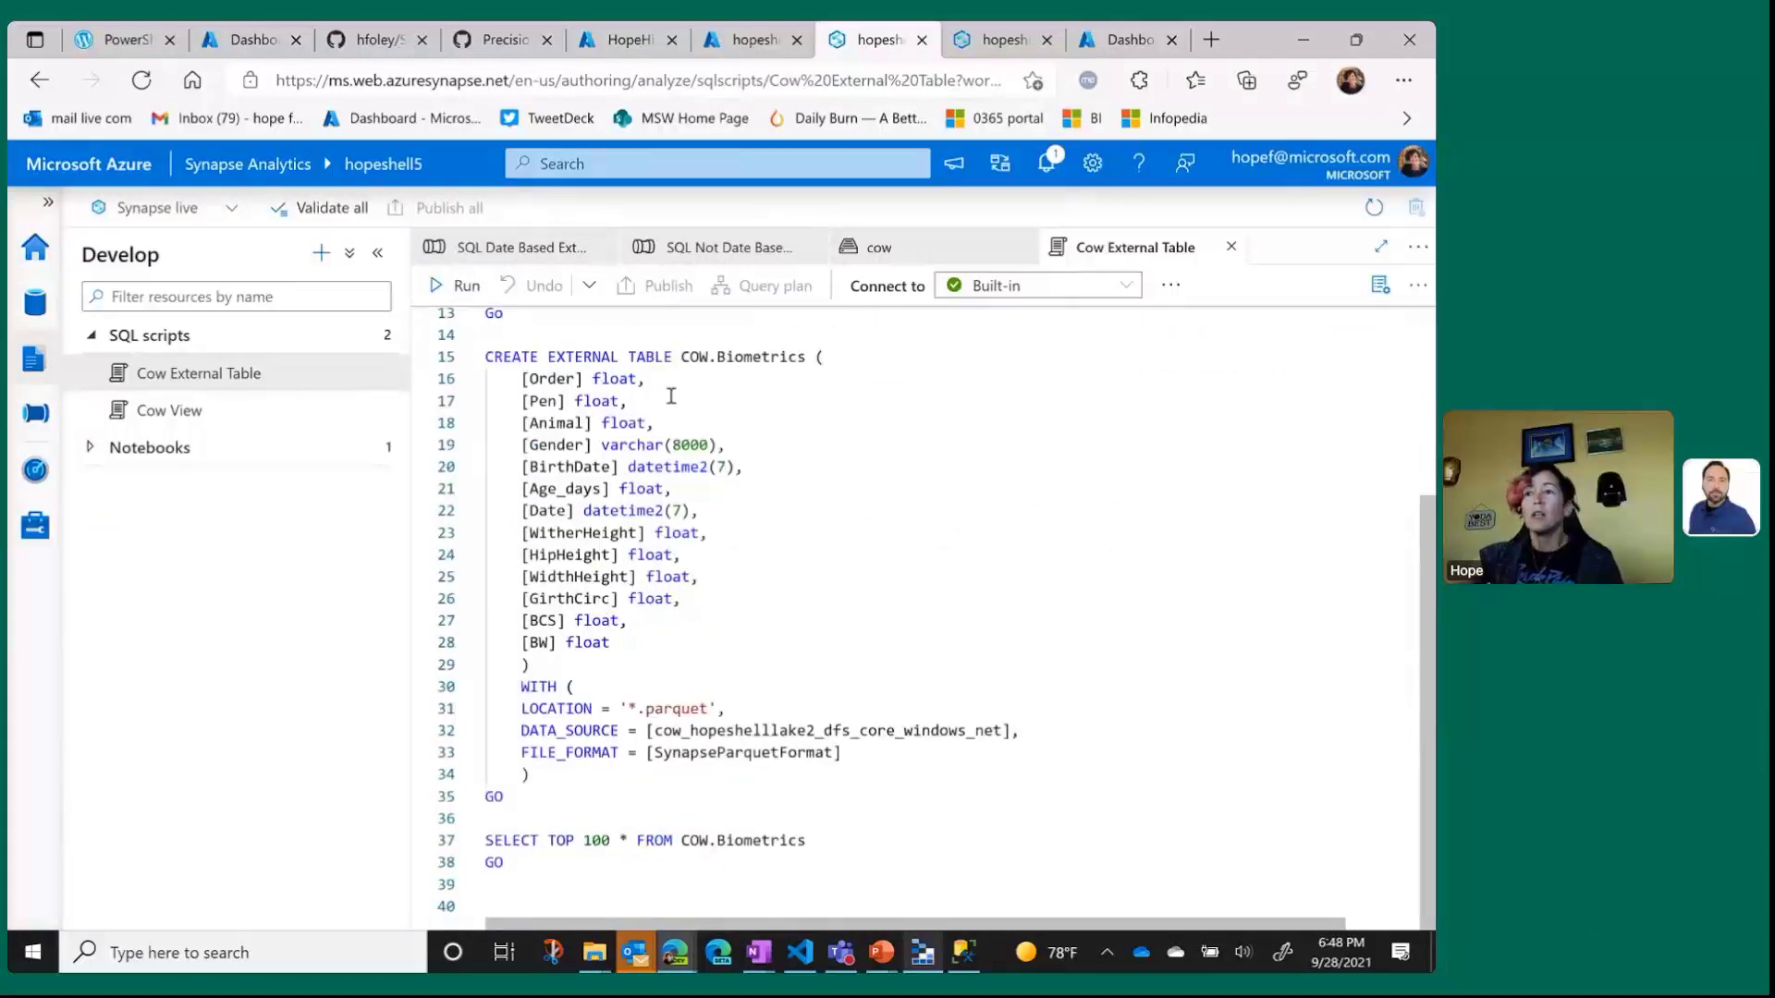
left_click(708, 708)
left_click_drag(708, 708, 628, 708)
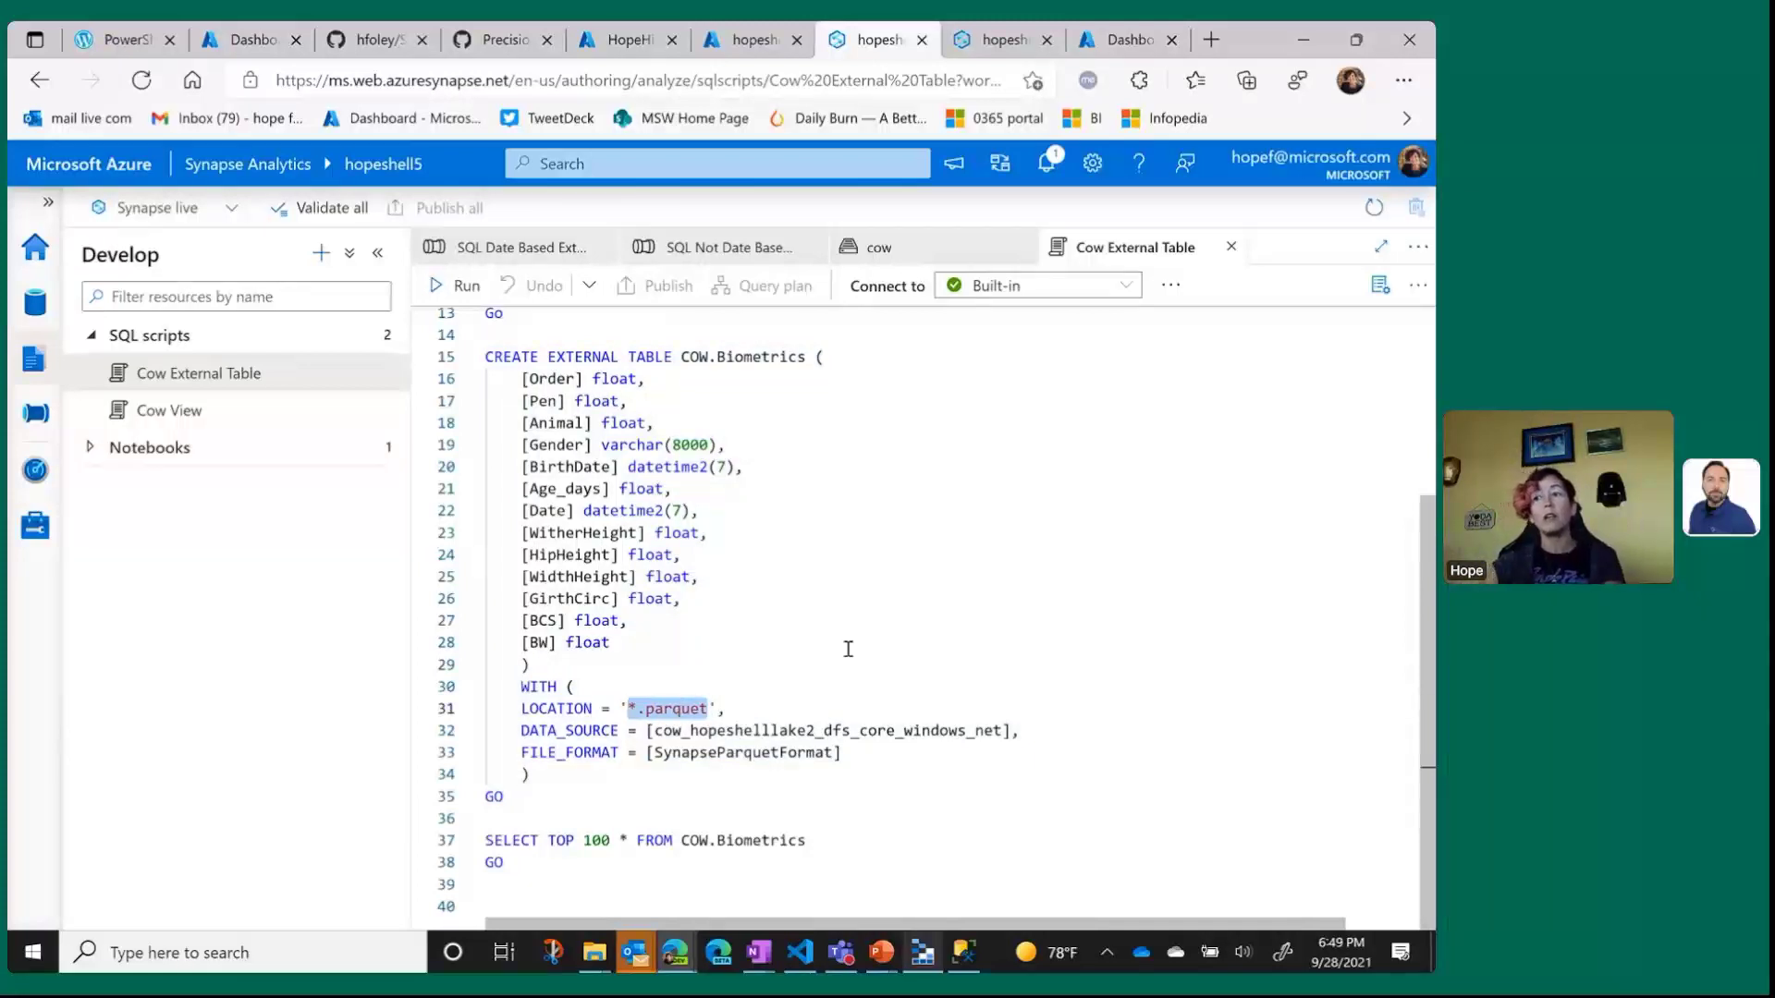
Run only the SELECT TOP 100 query on COW.Biometrics, enlarge the results area and browse the returned rows.
left_click(938, 849)
left_click_drag(885, 849, 486, 819)
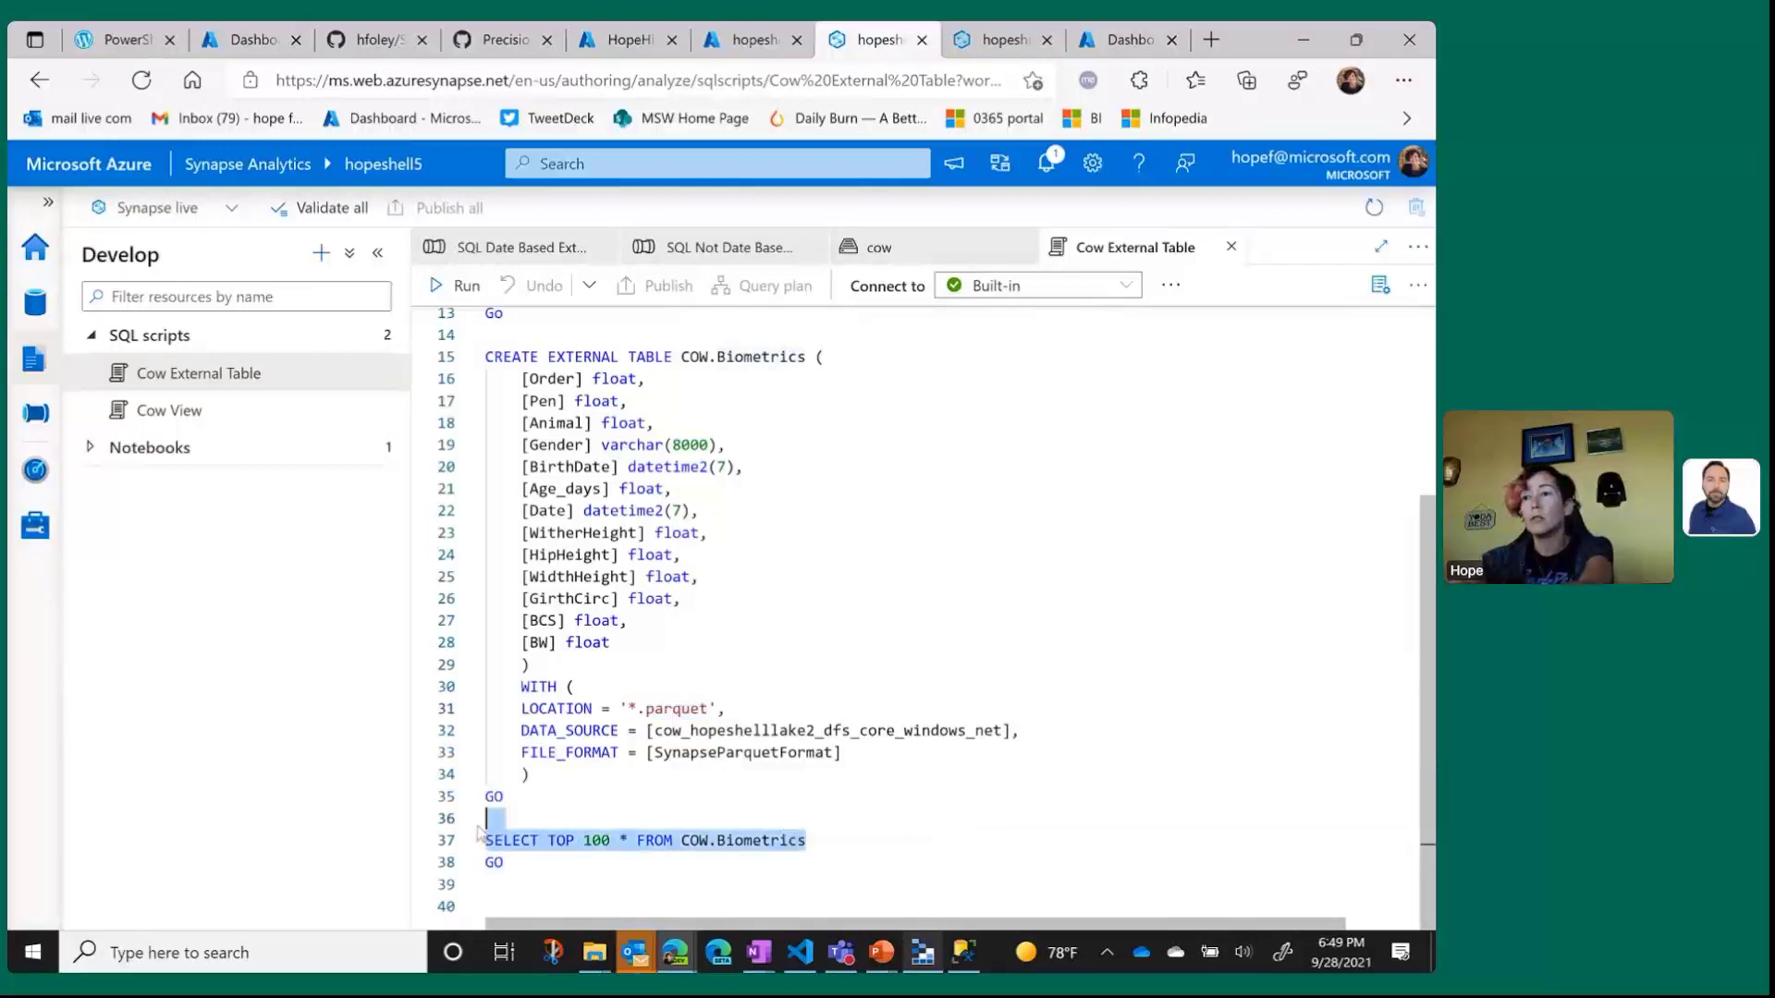
left_click(460, 286)
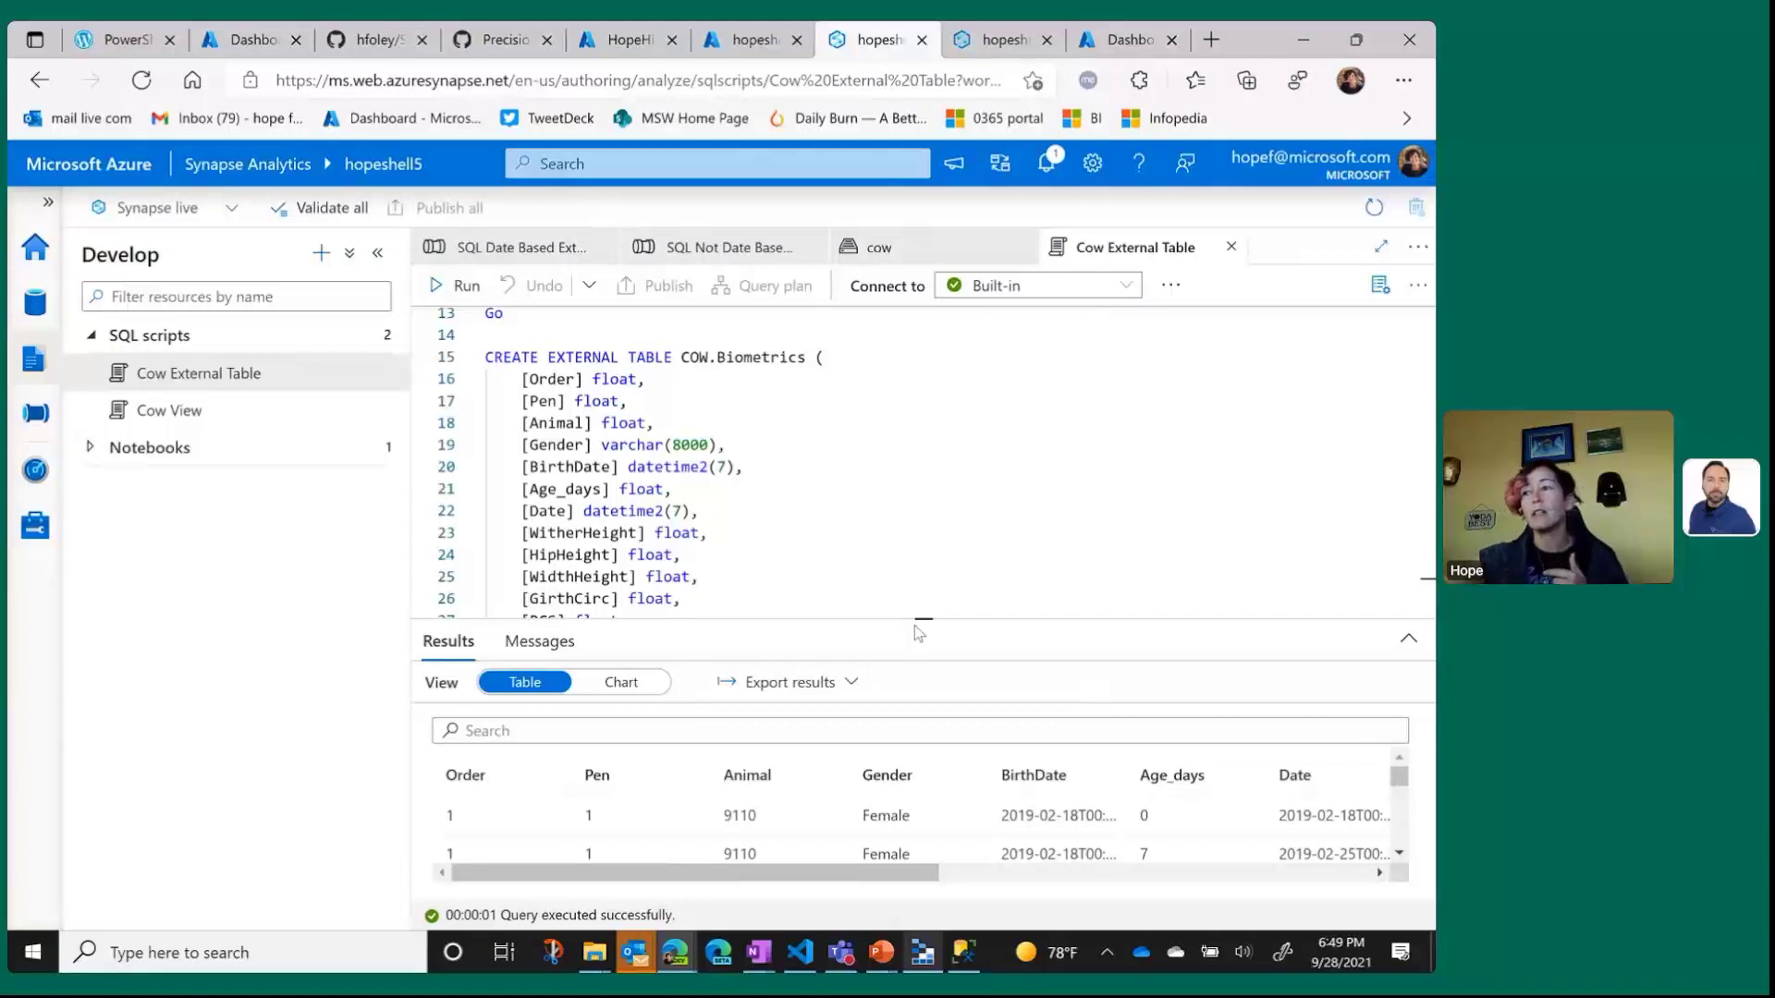
left_click_drag(927, 622, 934, 483)
scroll(842, 713, "down", 3)
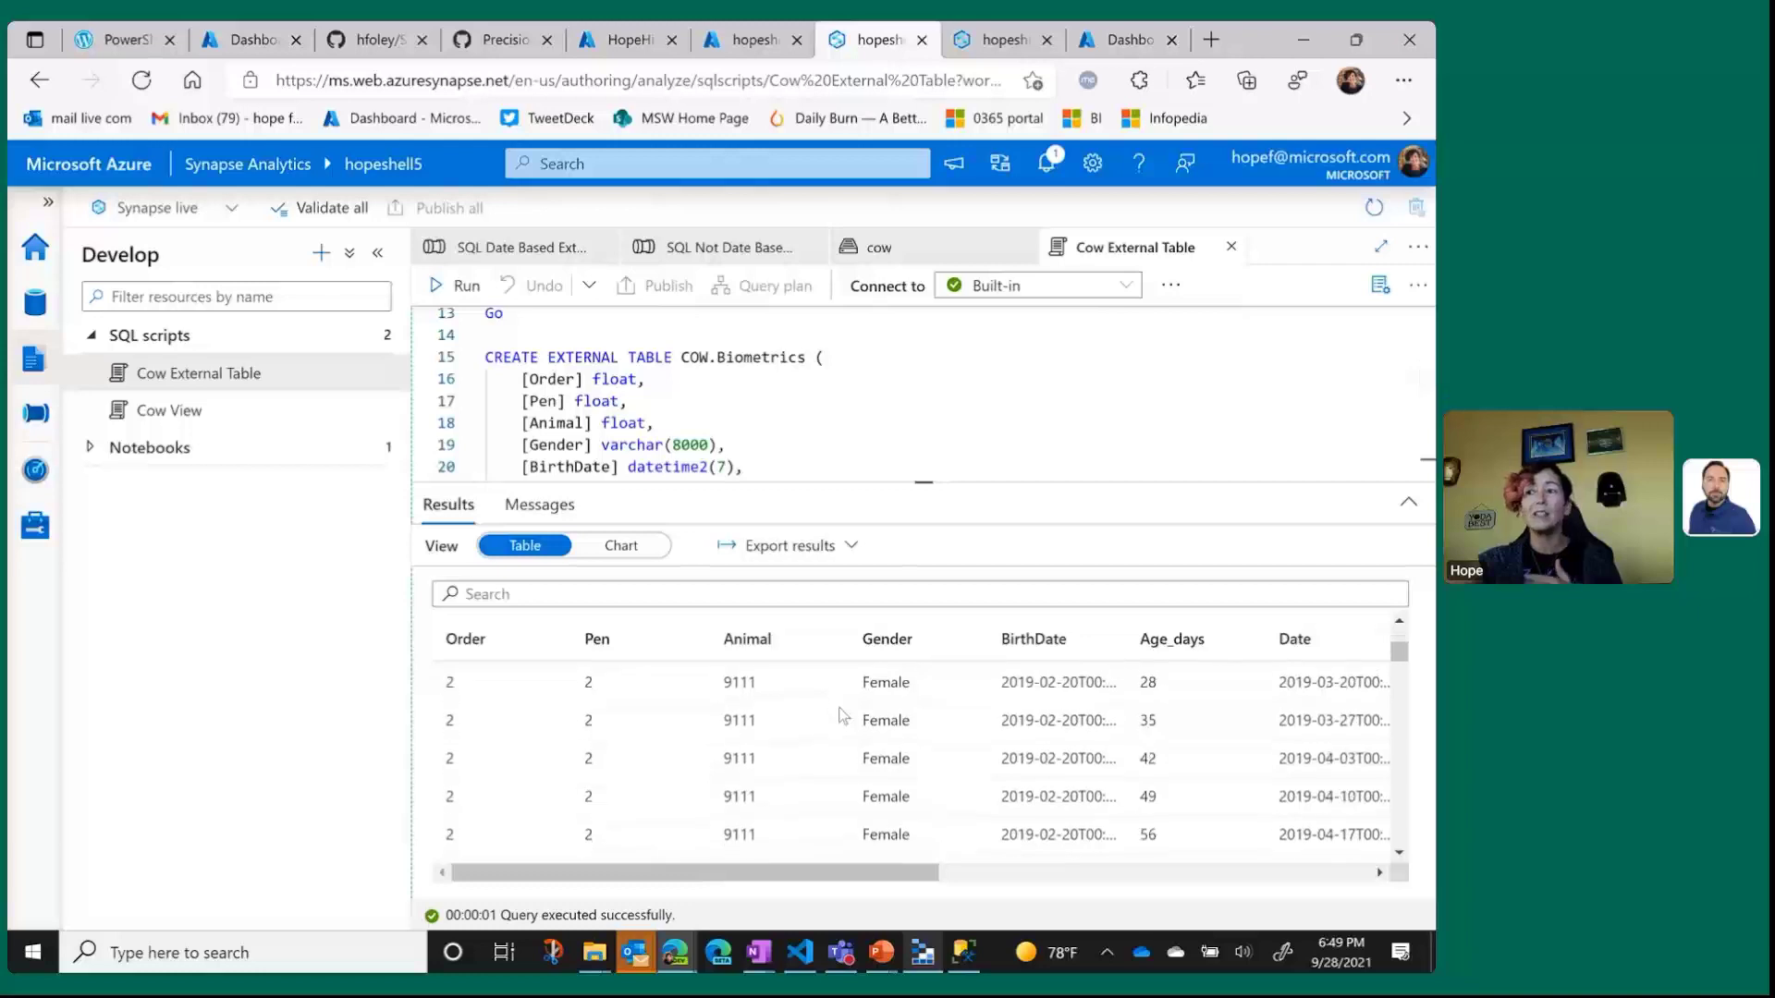
scroll(836, 713, "down", 3)
left_click_drag(1400, 665, 1408, 621)
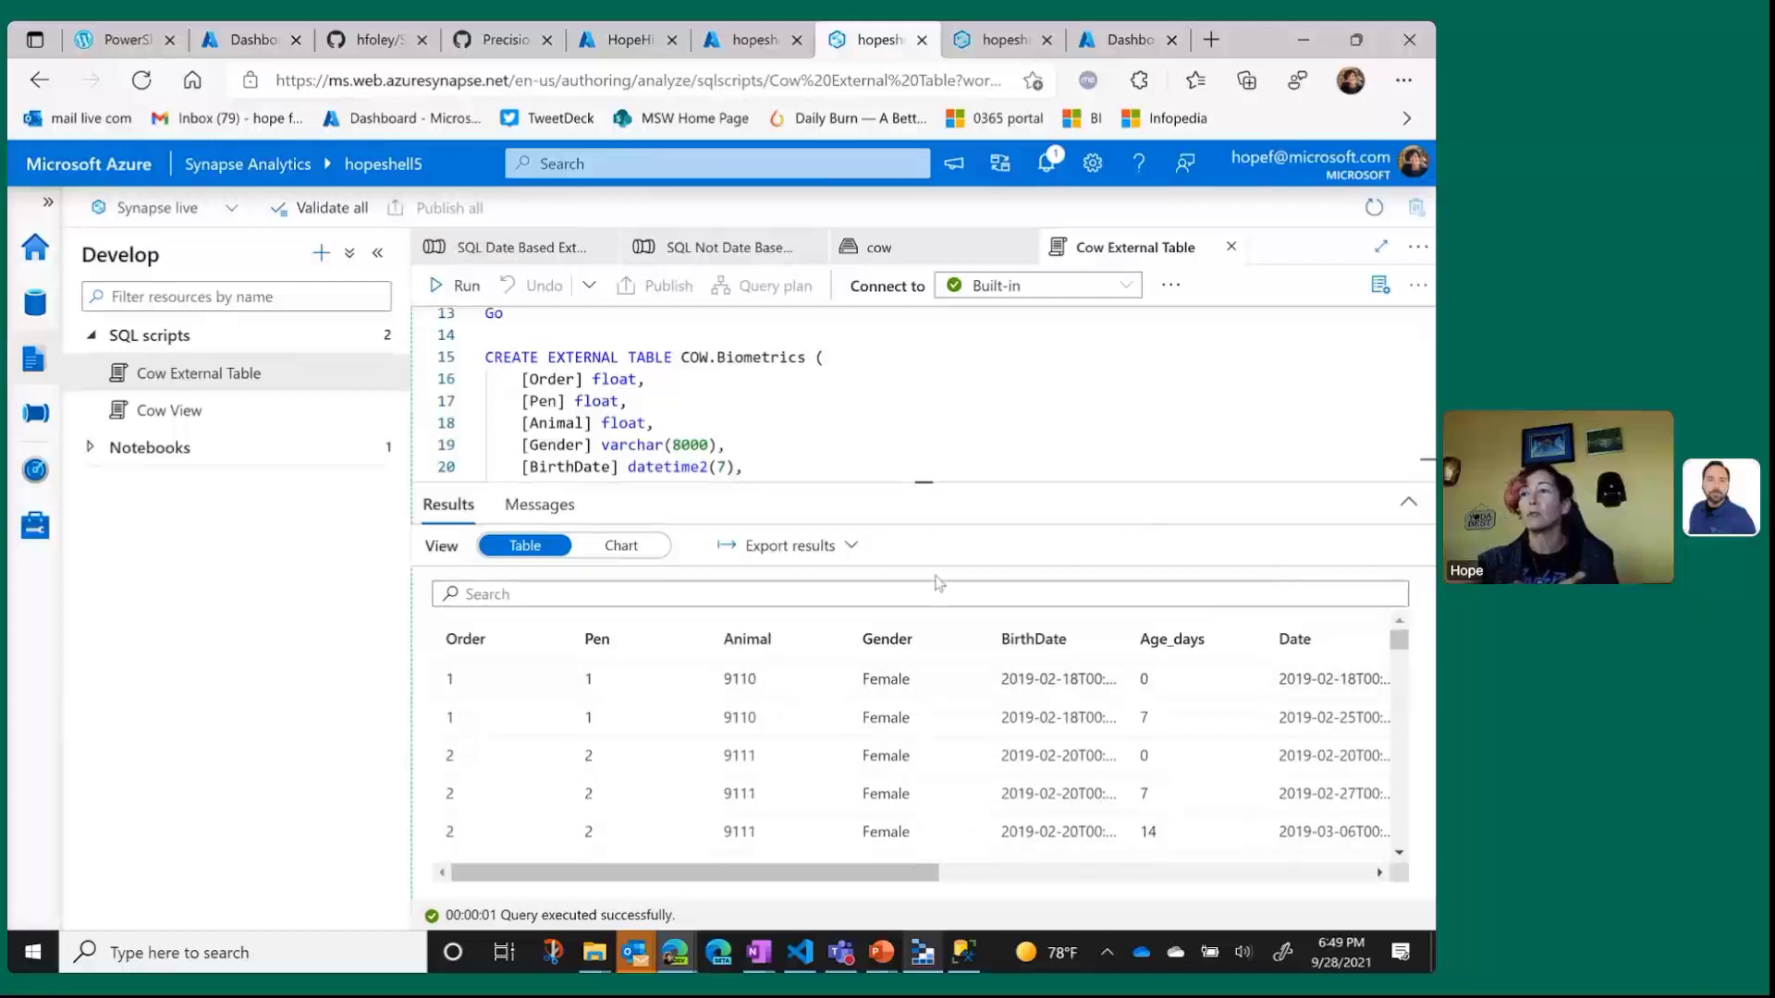
Shrink the results area and highlight the LOCATION value in the external table's WITH clause.
left_click_drag(929, 482, 930, 667)
scroll(938, 499, "down", 4)
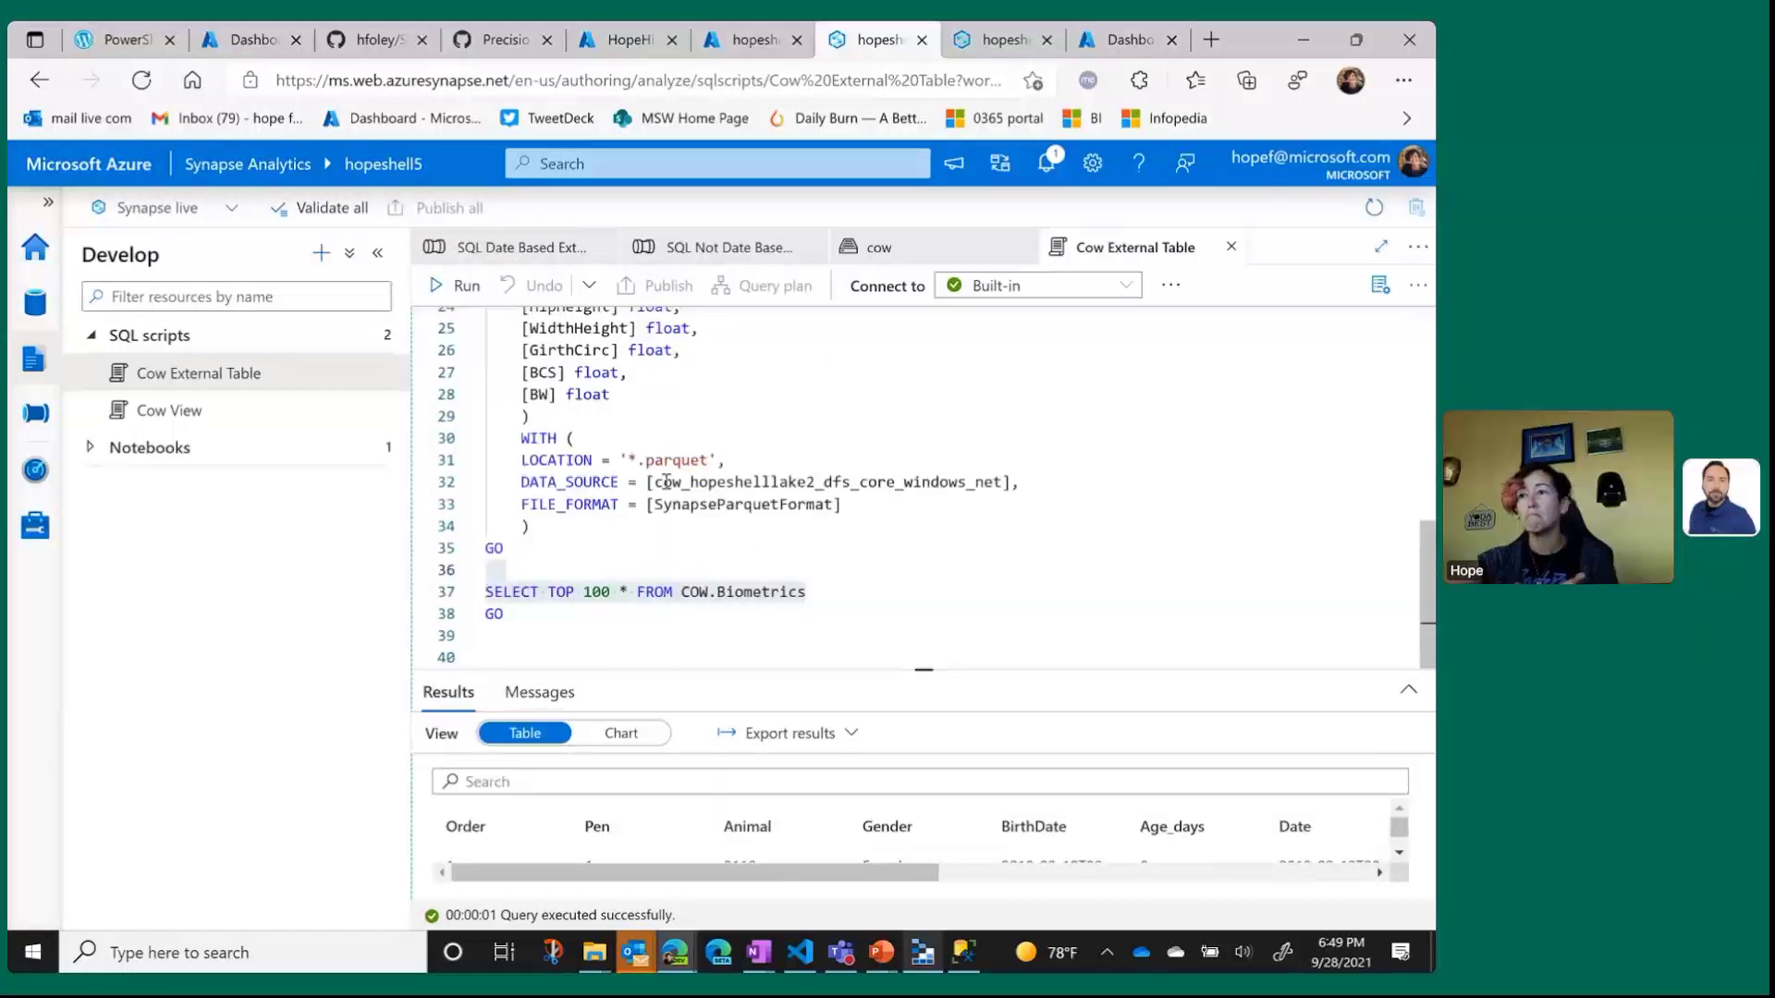
left_click_drag(727, 460, 623, 468)
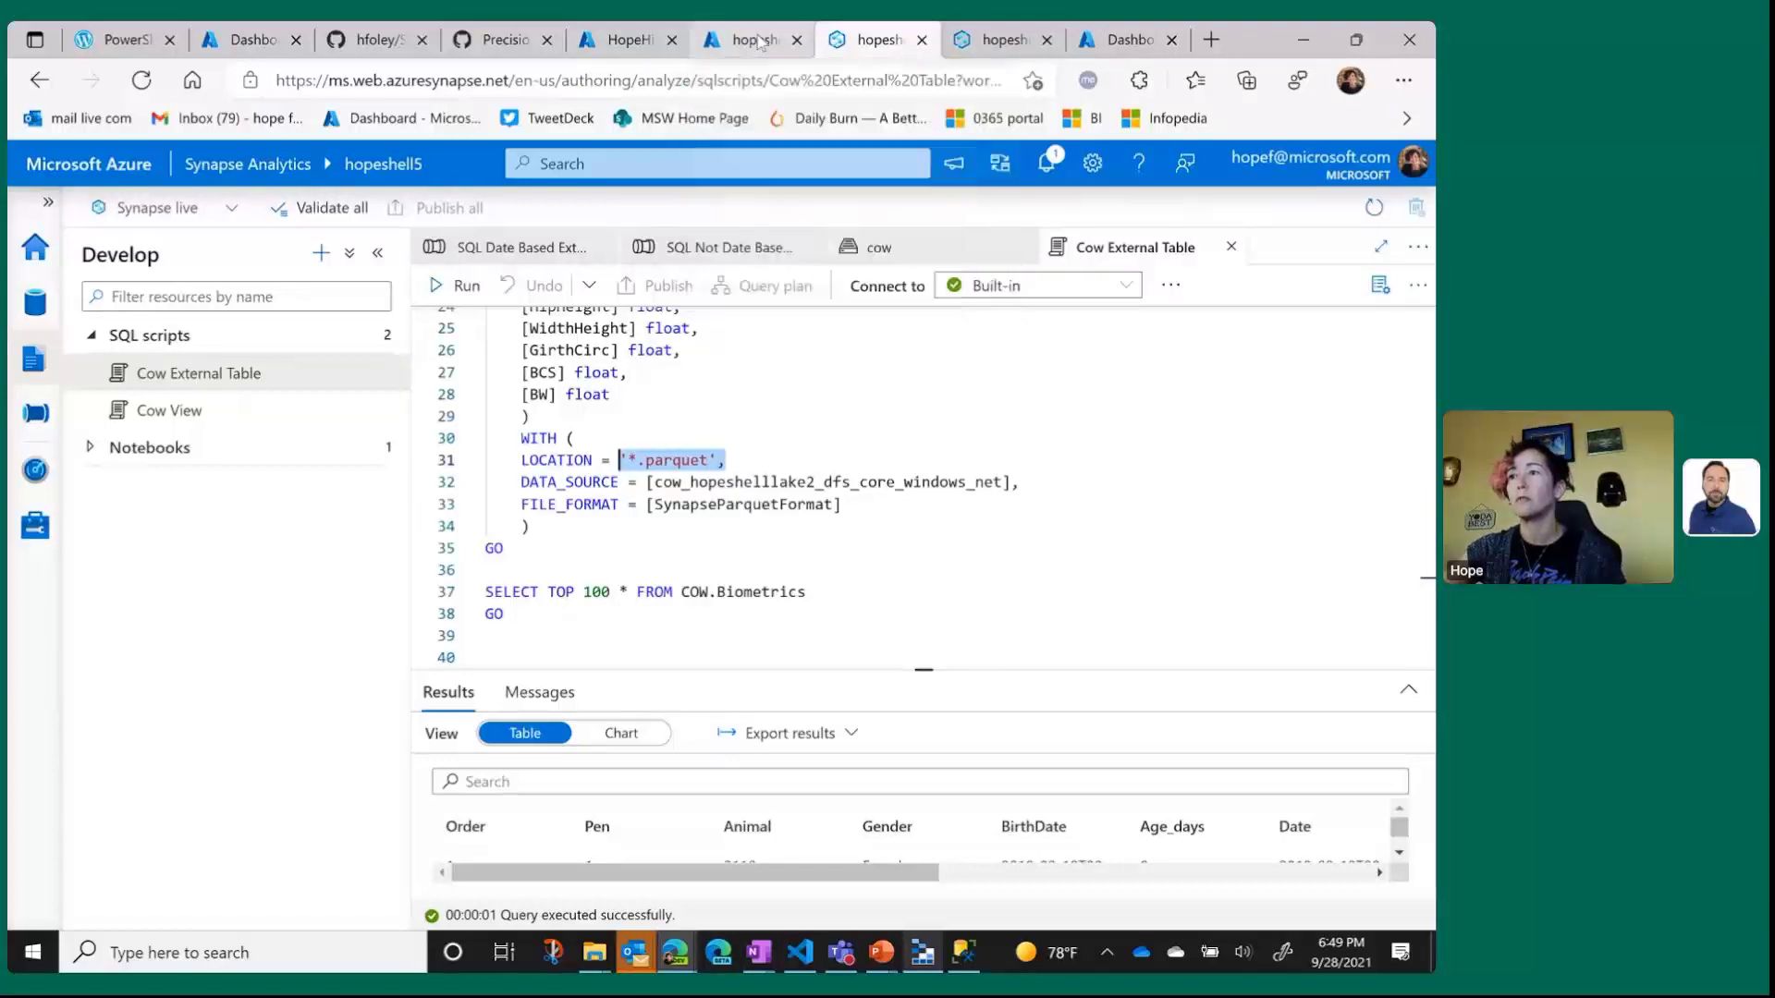
Switch to the Azure portal's hopeshell5 workspace overview and expand the Essentials details to view the dedicated and serverless SQL endpoints.
left_click(756, 40)
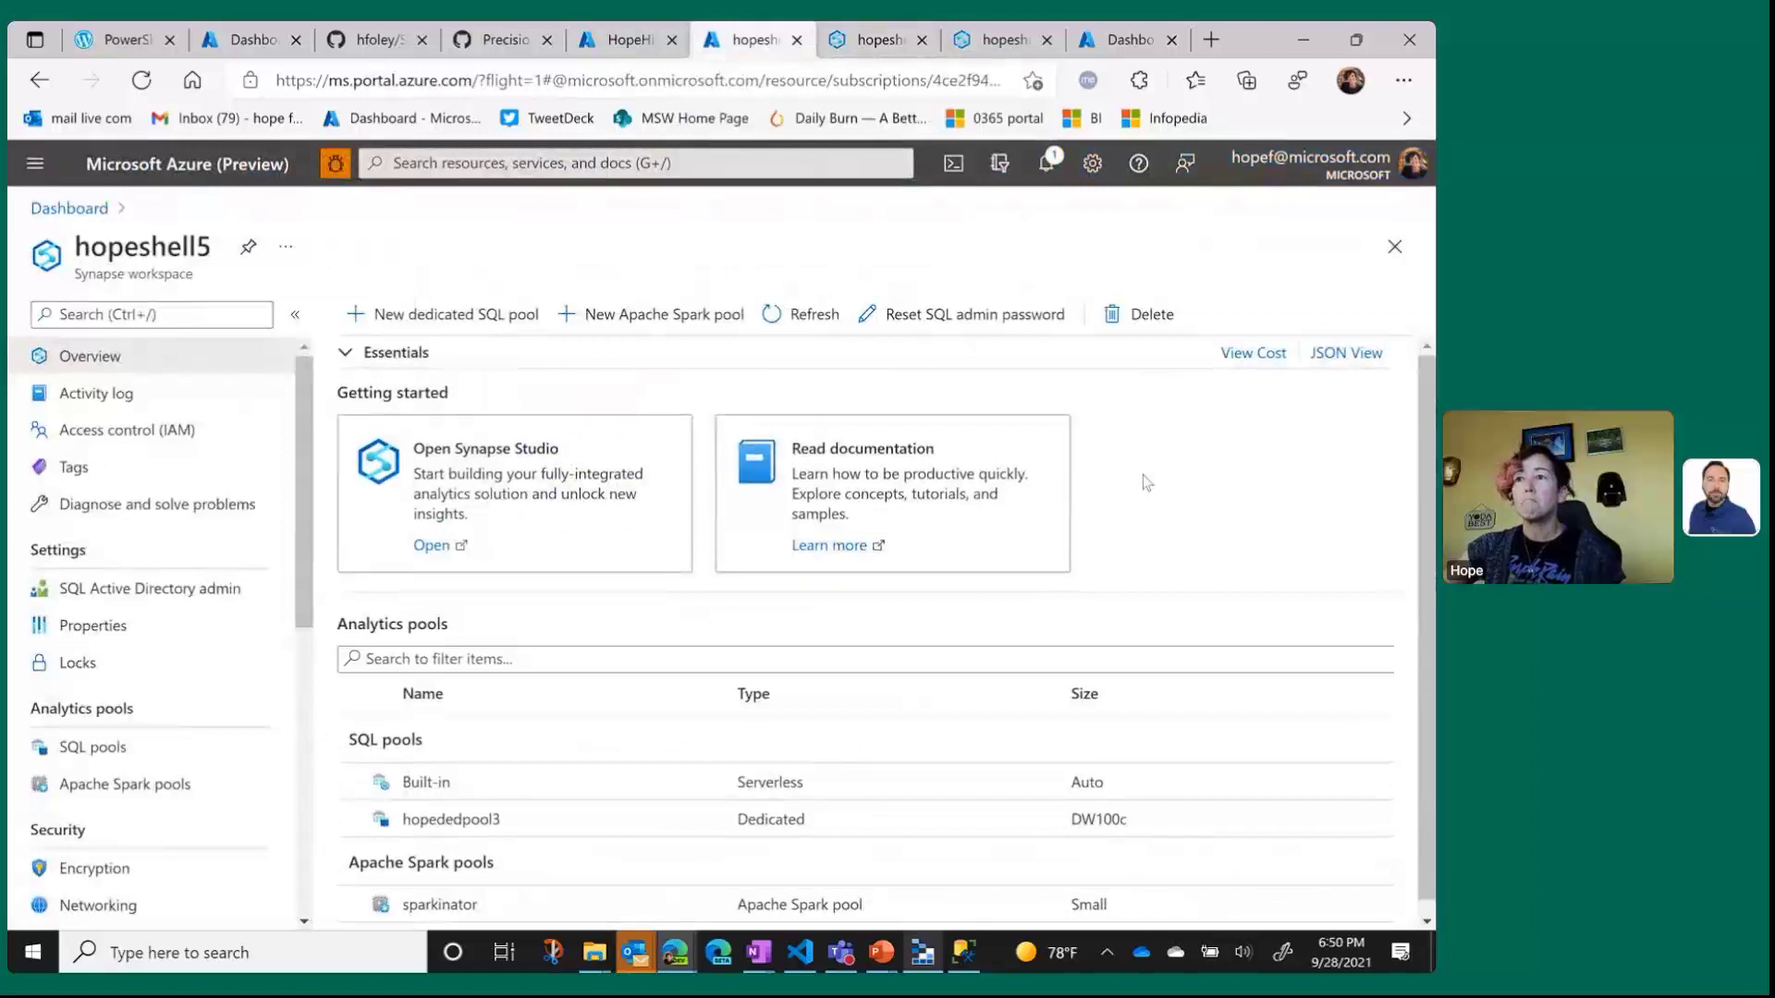
left_click(435, 363)
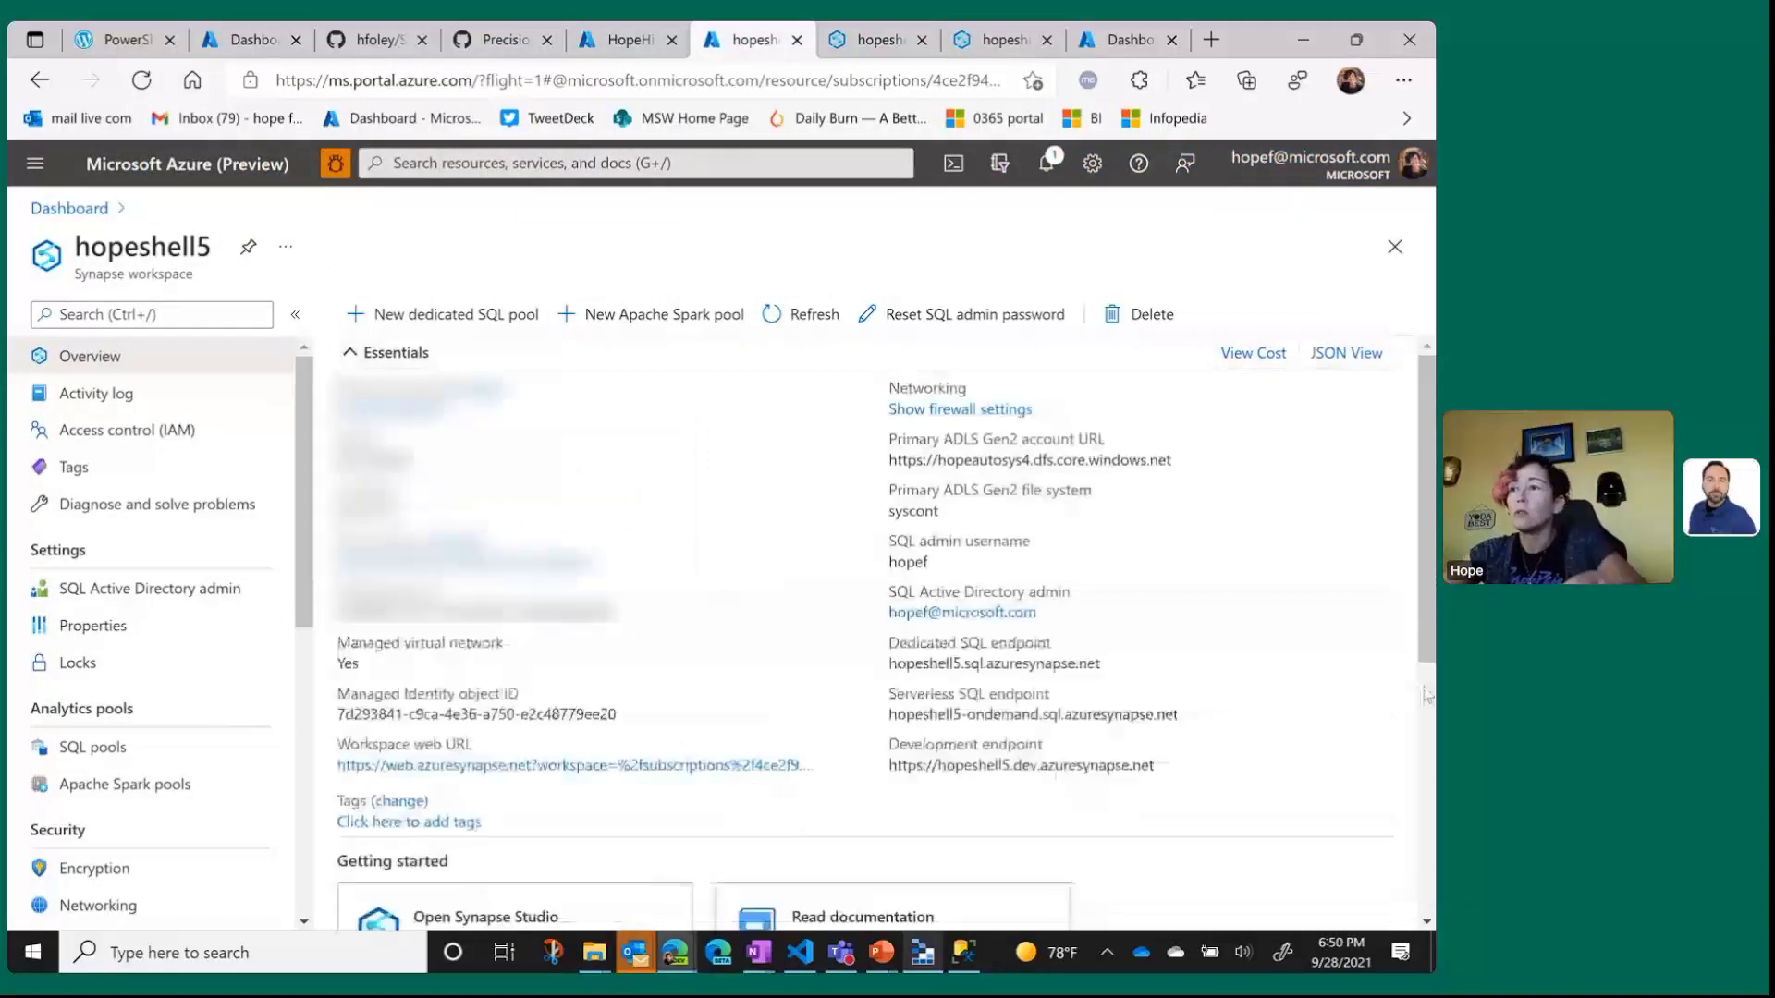
scroll(1426, 635, "down", 1)
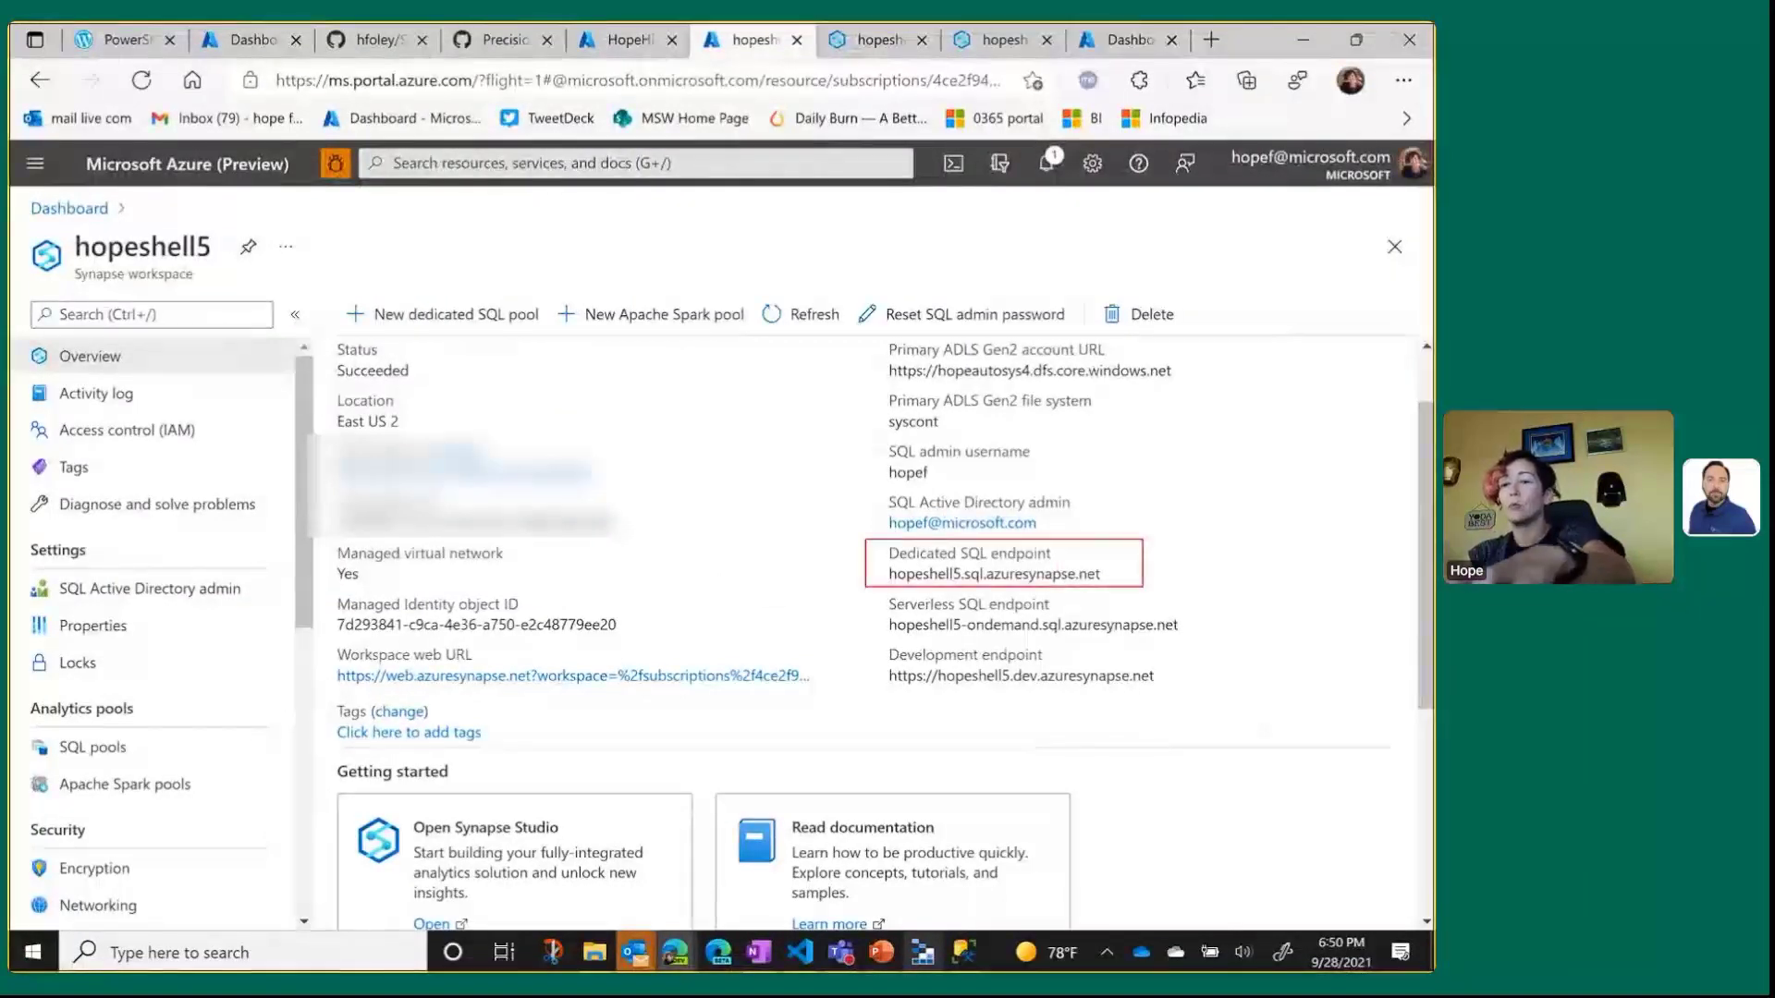
mouse_move(1051, 623)
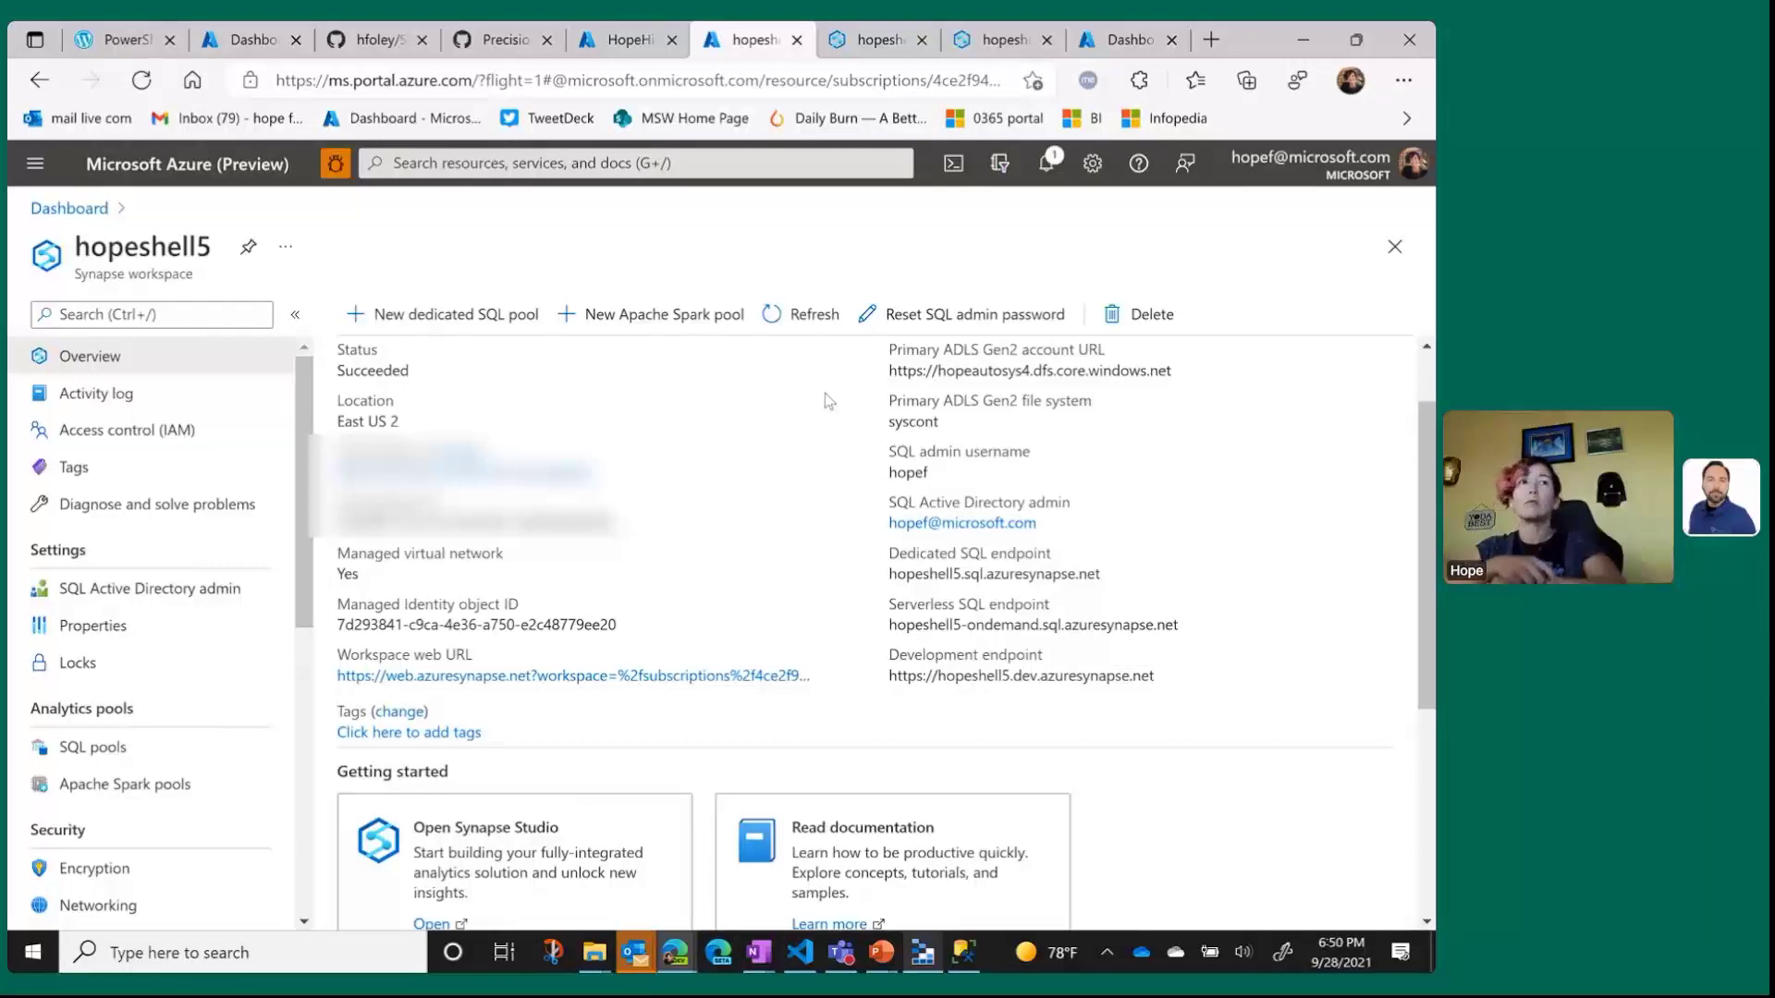
Return to Synapse Studio and open the Cow View SQL script.
left_click(851, 43)
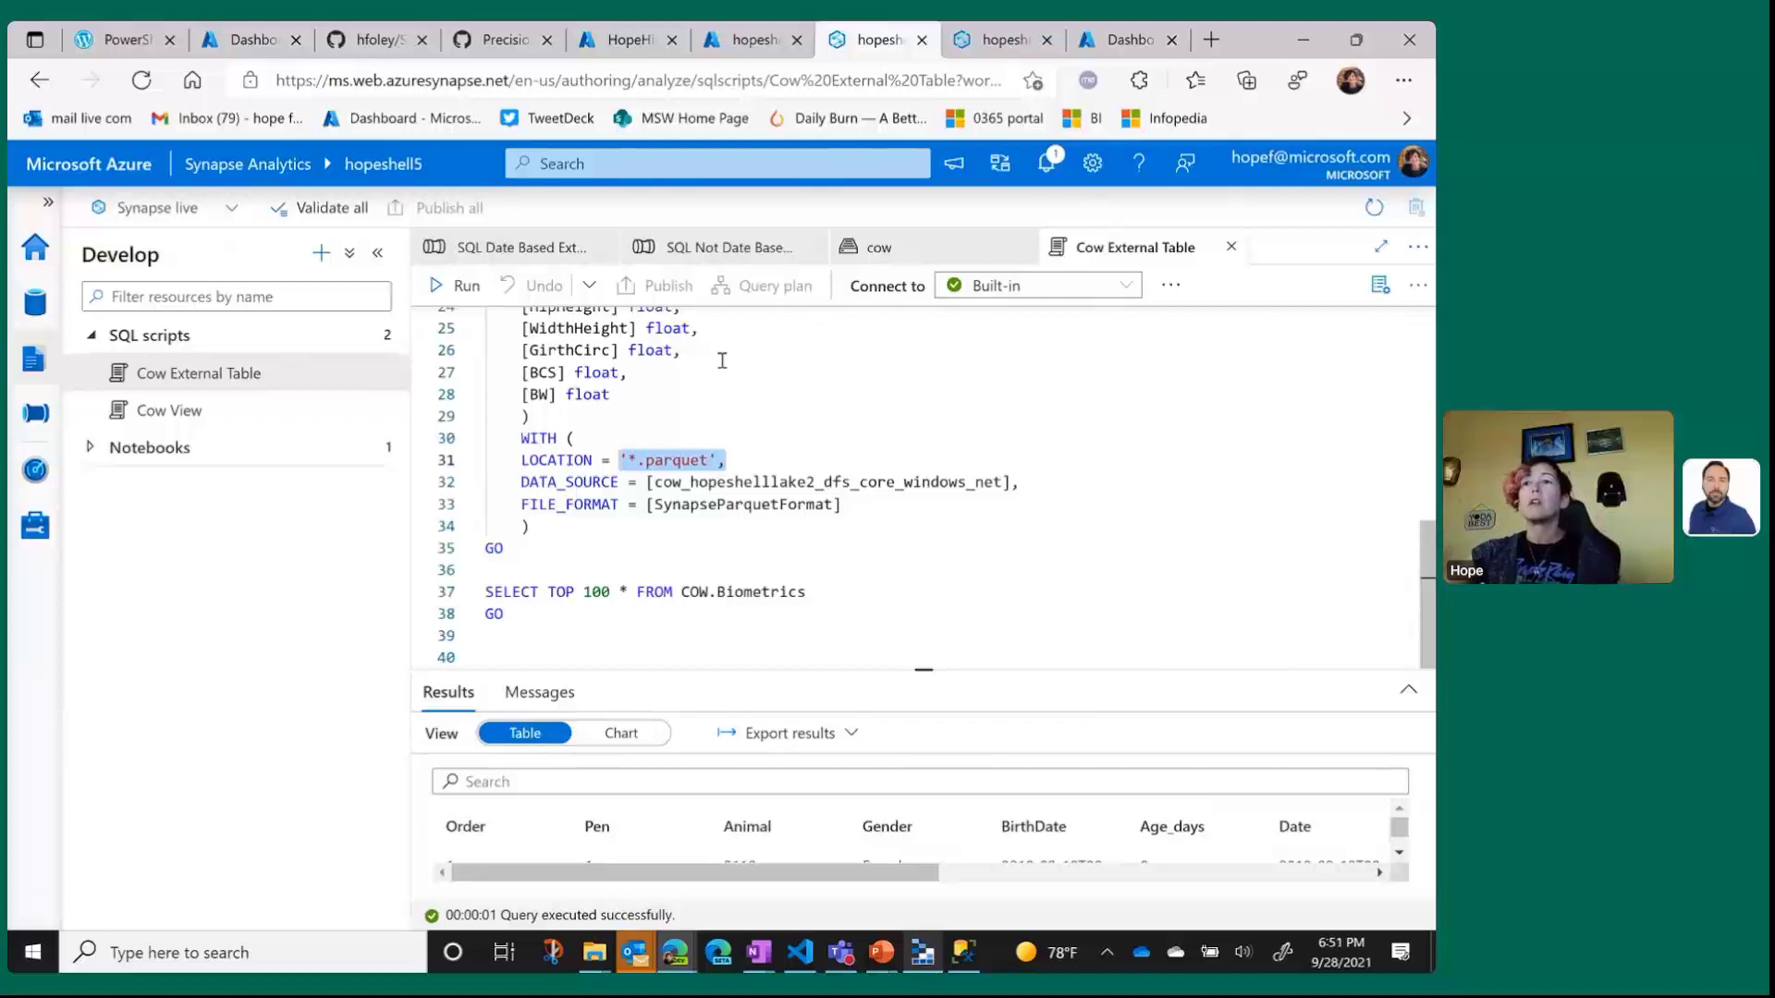
left_click(252, 428)
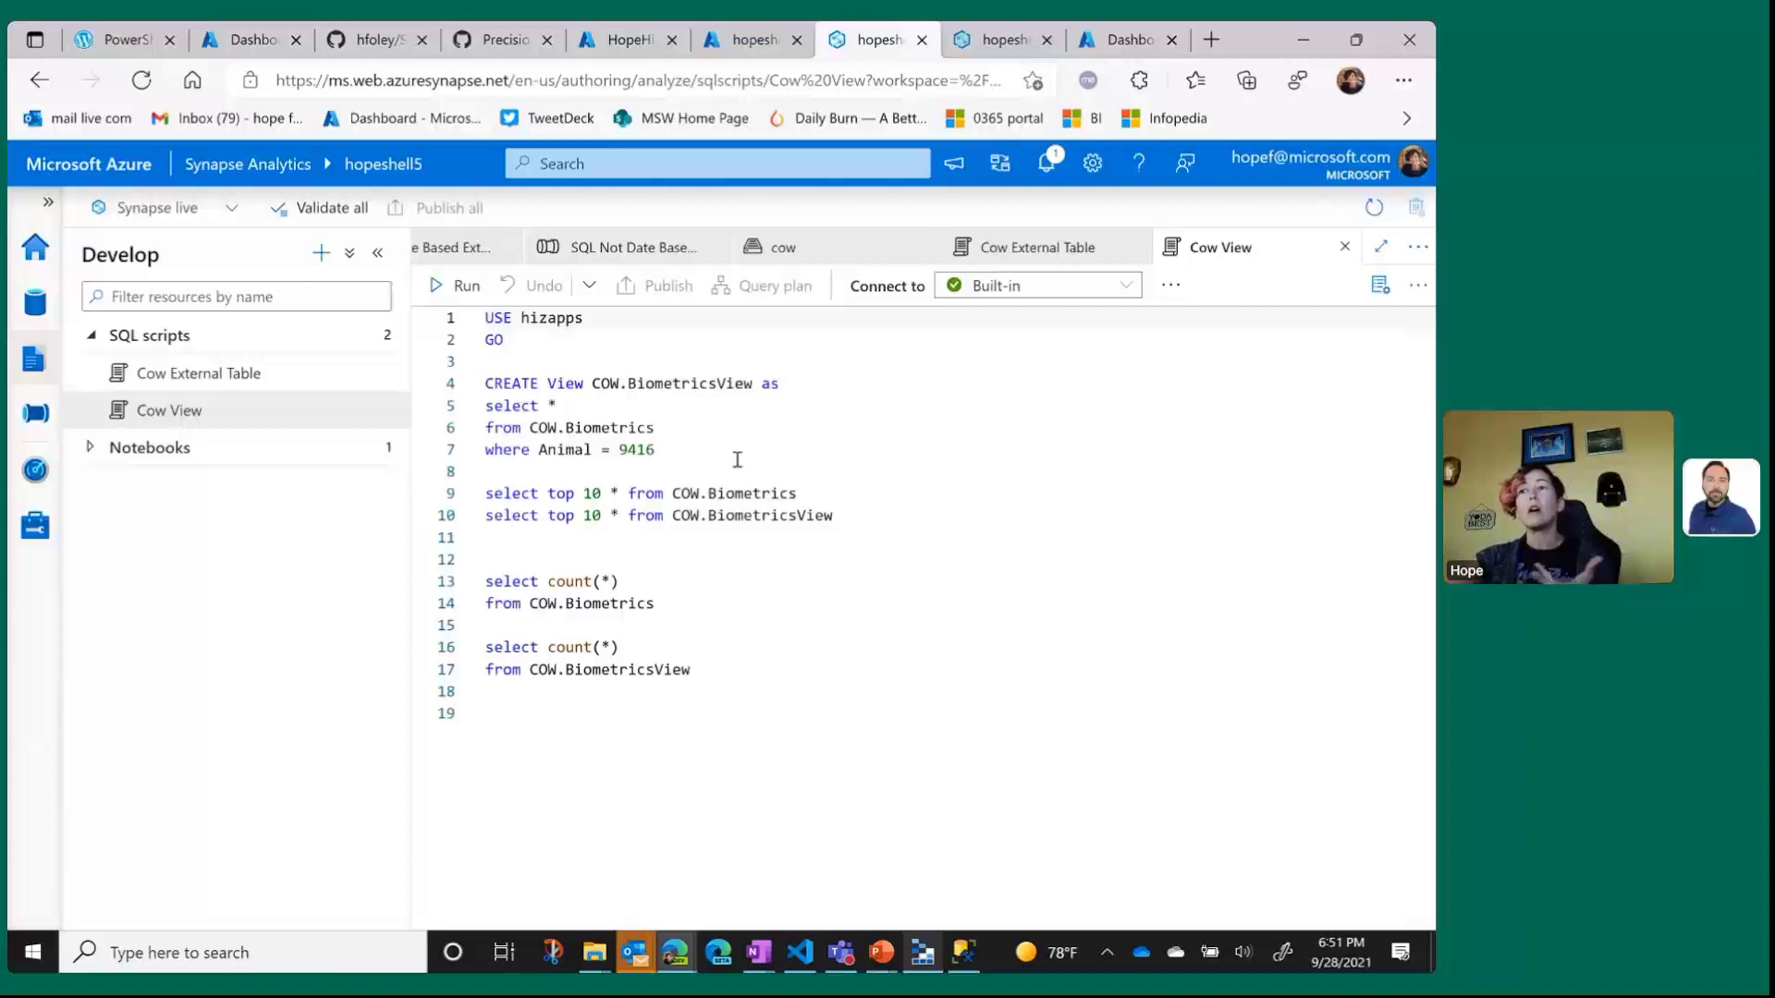
Switch to GitHub and look through 01 - VitalSource External Table.sql in the PrecisionLearning repository.
left_click(505, 44)
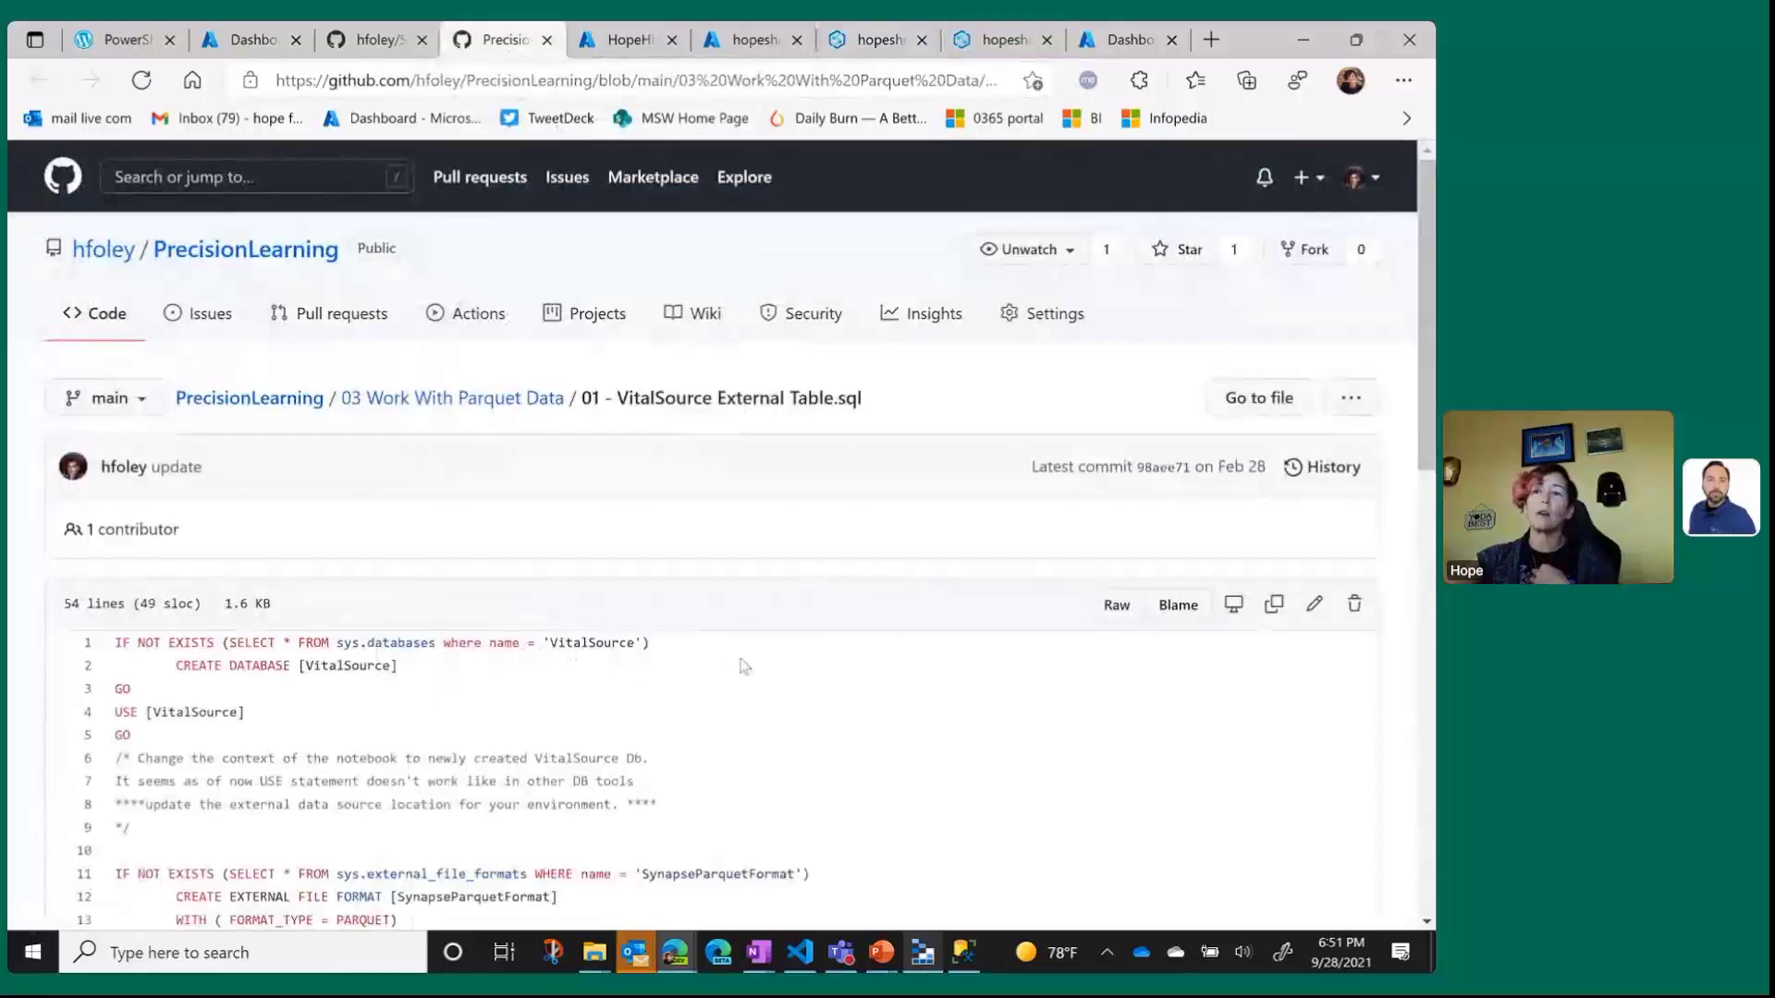
scroll(815, 762, "down", 5)
scroll(817, 764, "down", 7)
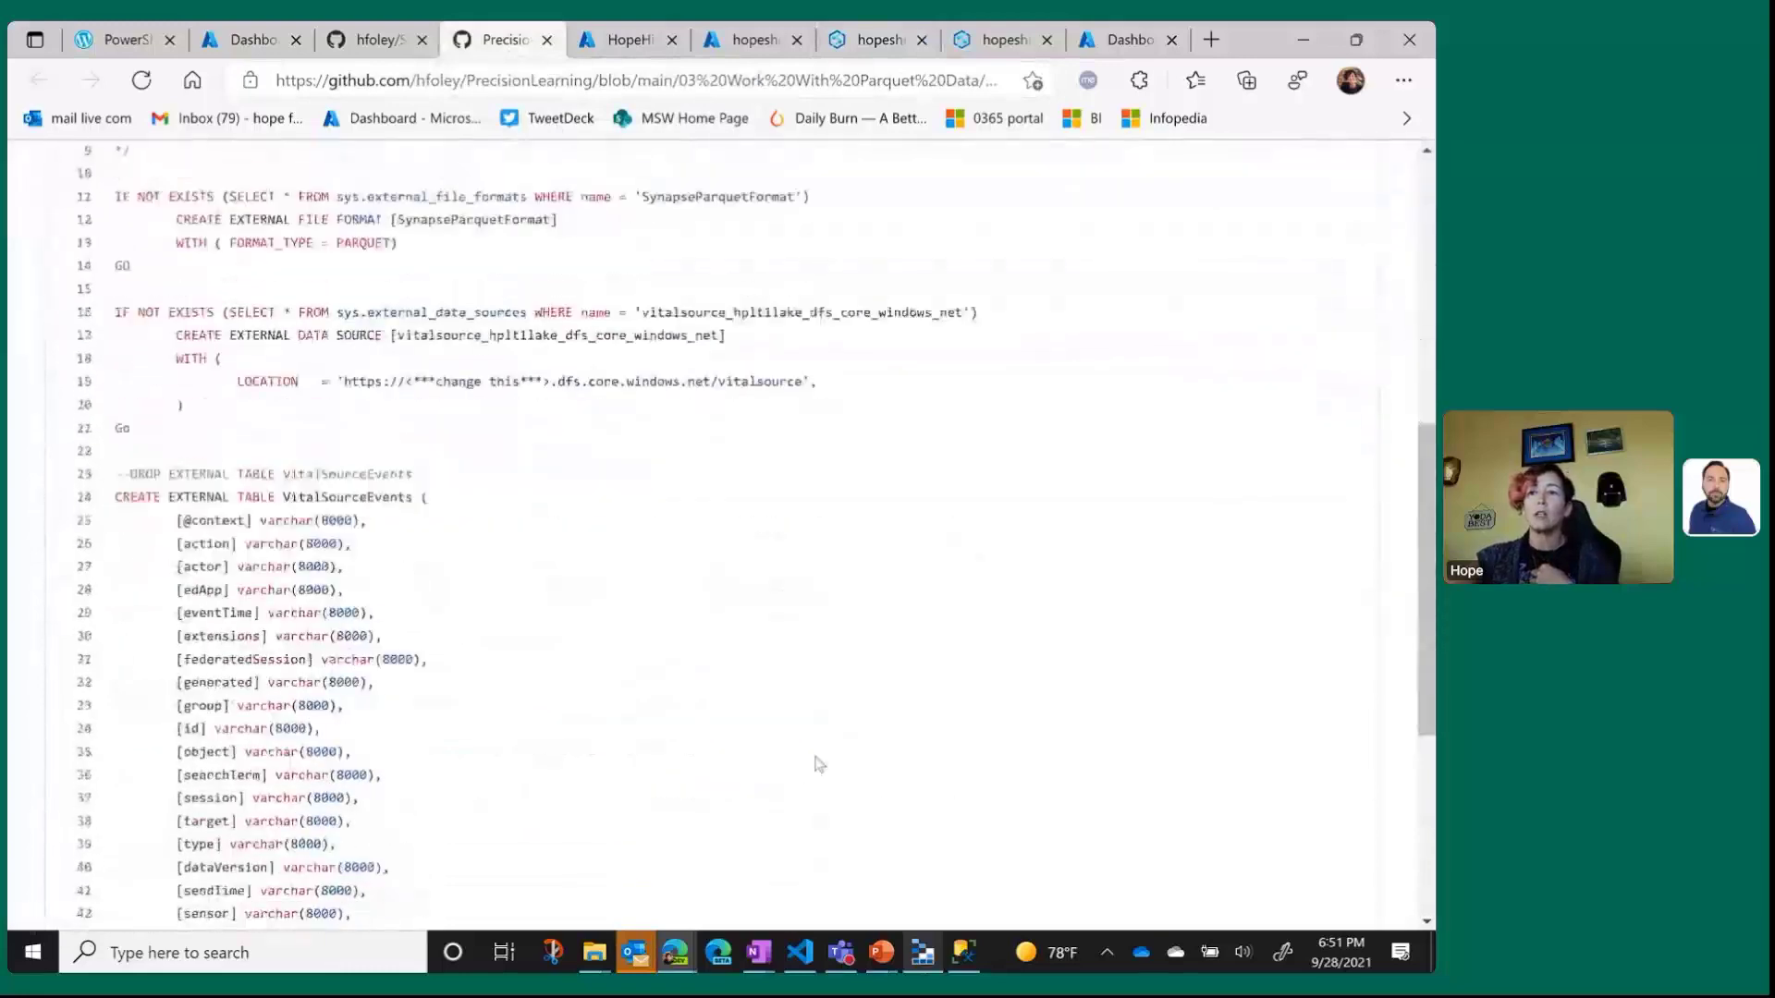
scroll(816, 764, "up", 9)
scroll(815, 673, "up", 3)
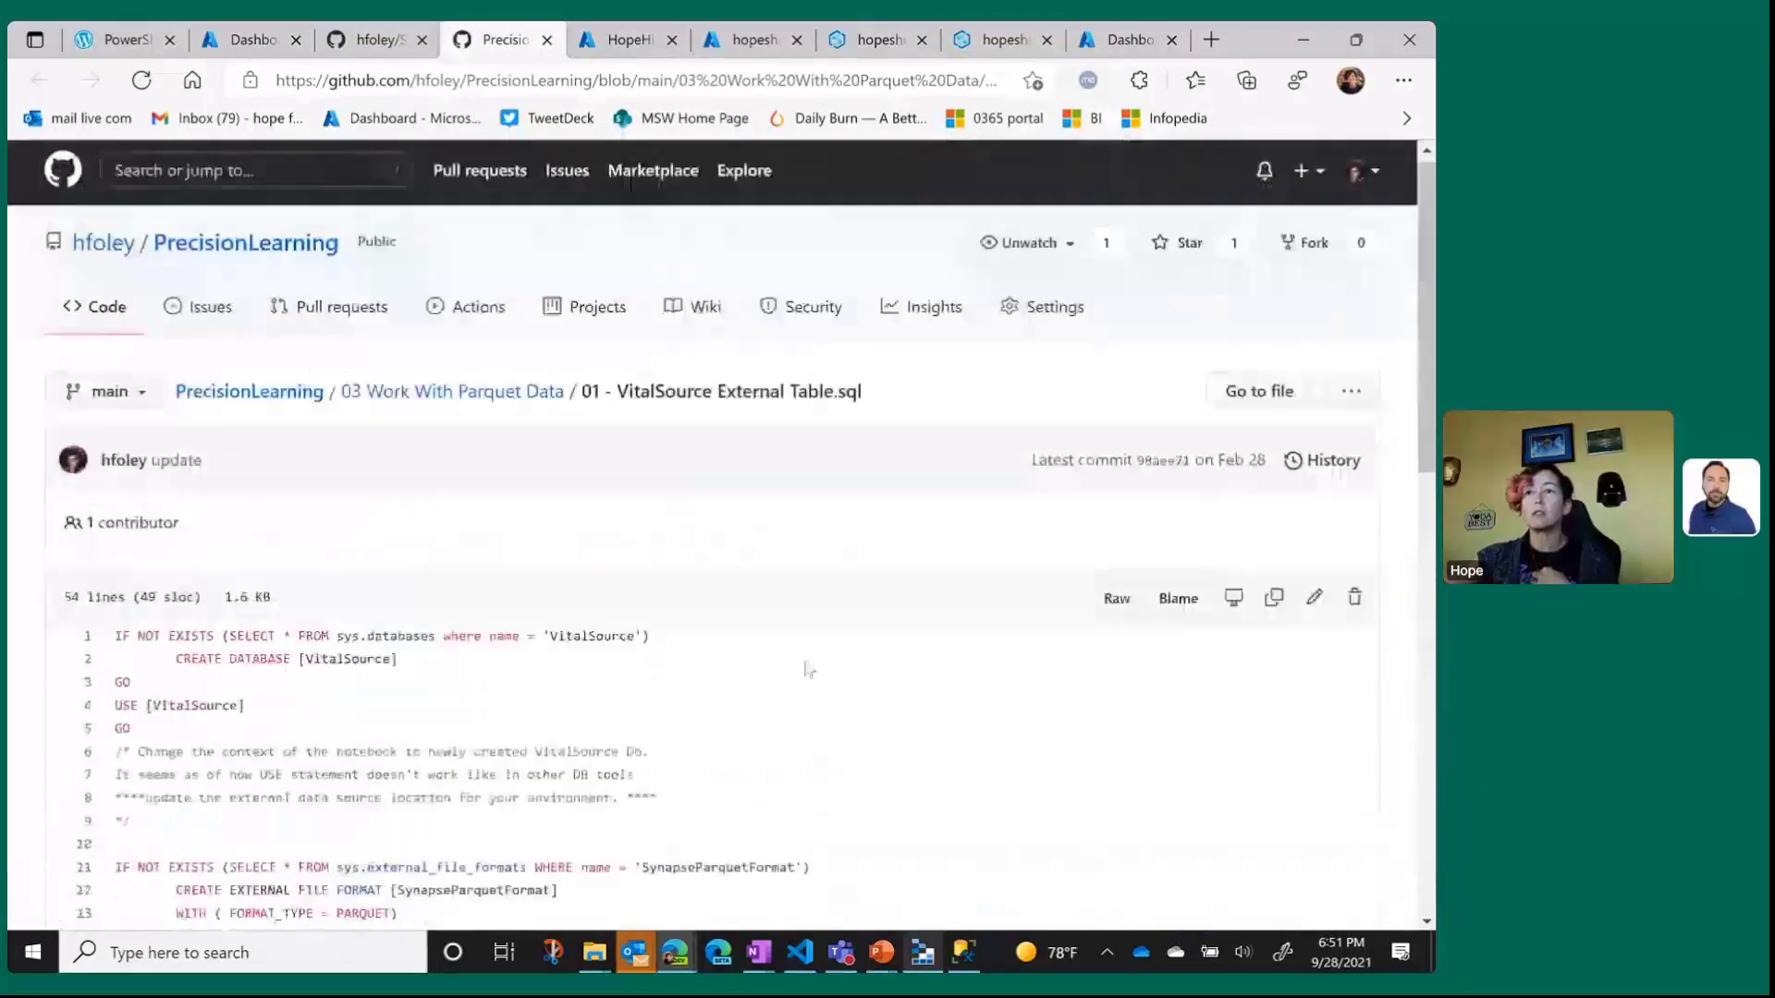
Open 02 - VitalSource View.sql from the 03 Work With Parquet Data folder and highlight the JSON_VALUE expression for BookID.
left_click(434, 403)
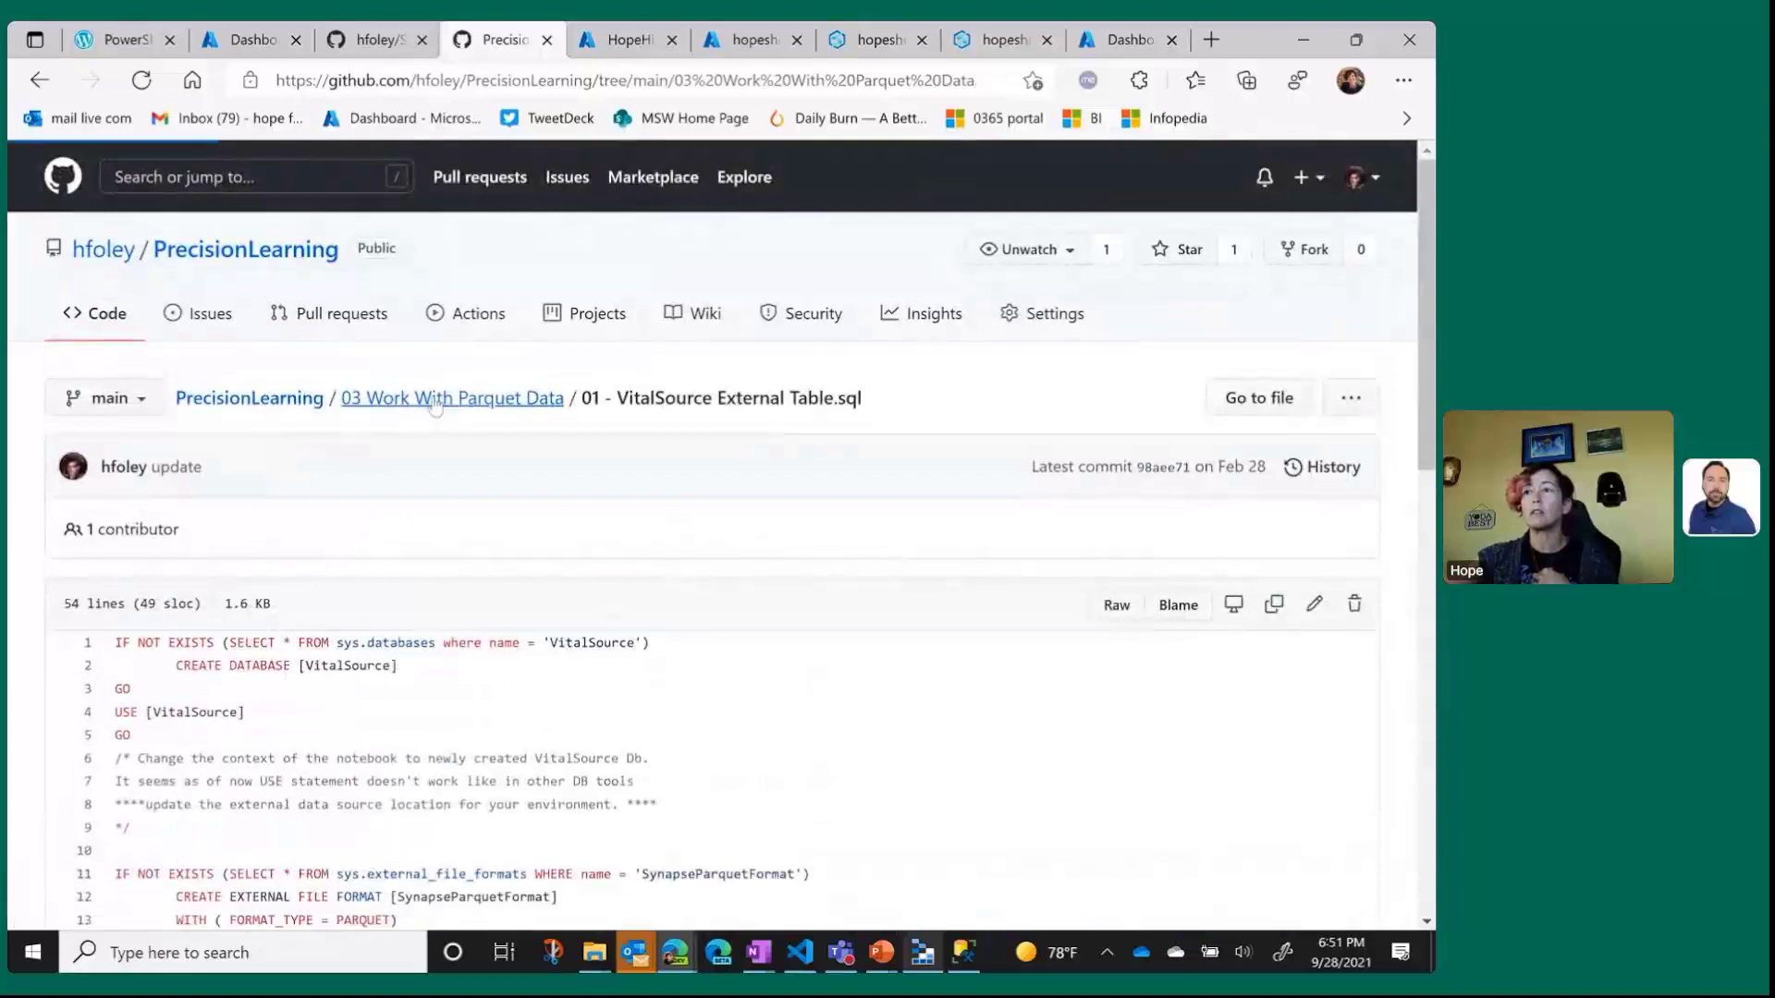
left_click(153, 606)
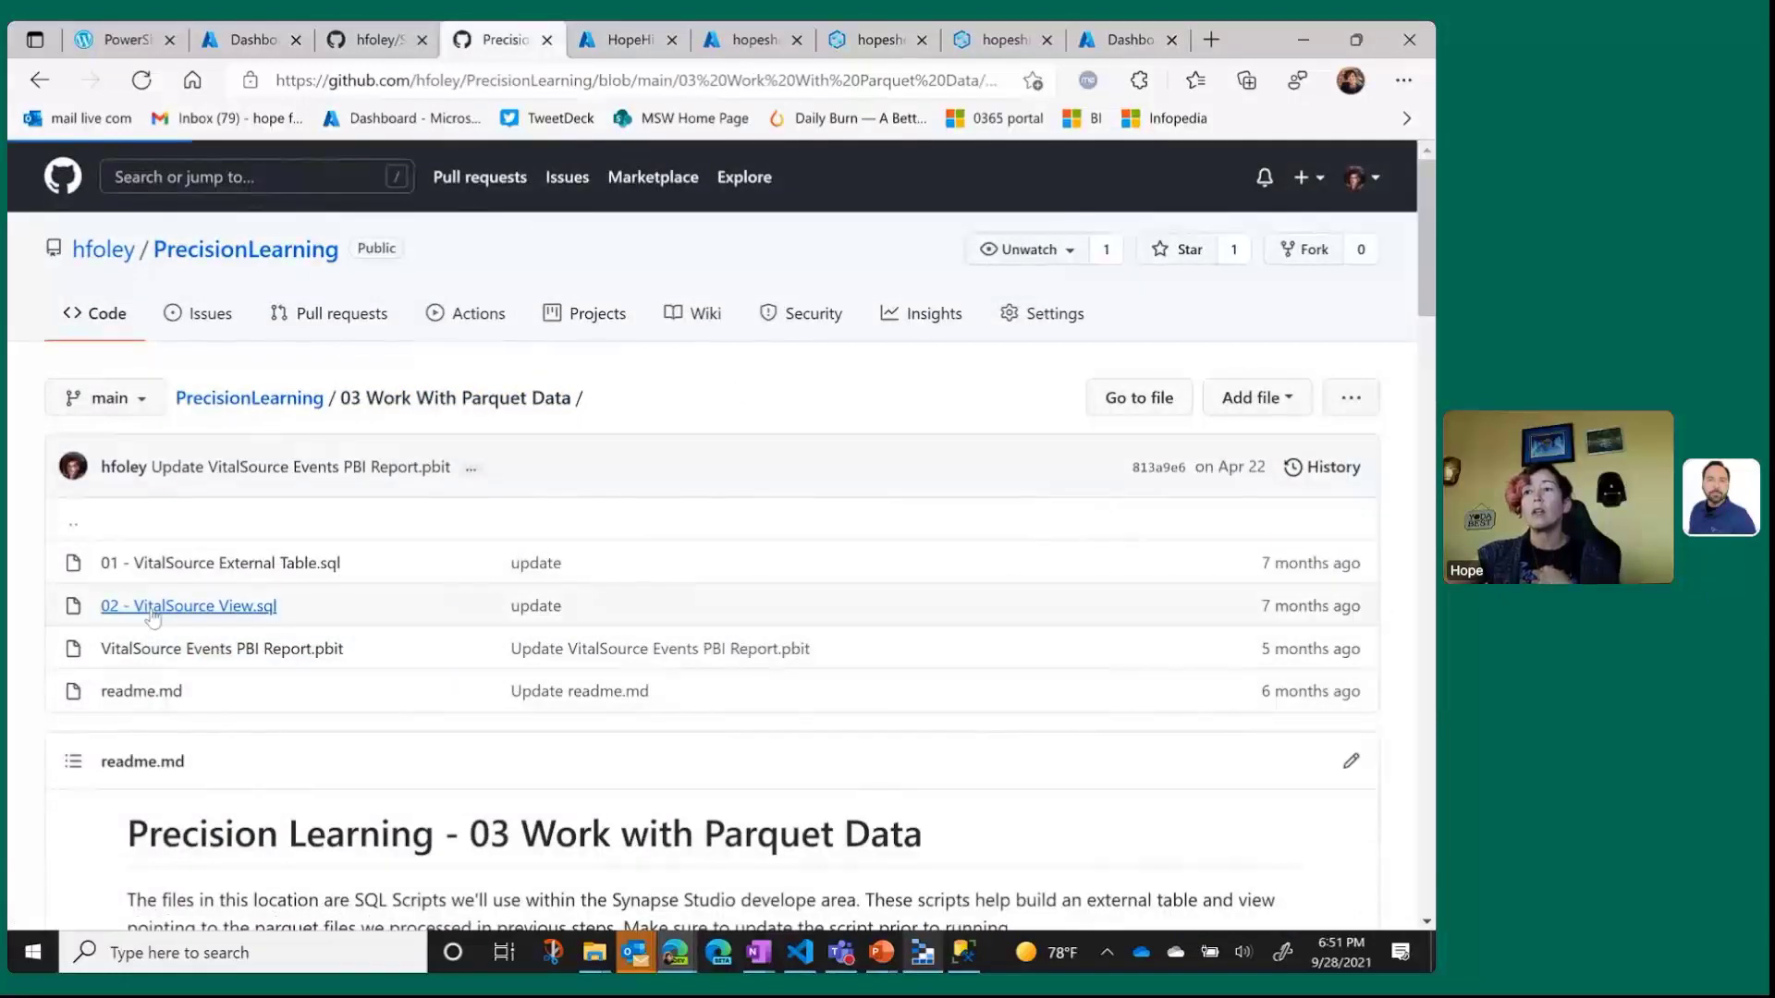
scroll(804, 715, "down", 5)
scroll(804, 715, "down", 3)
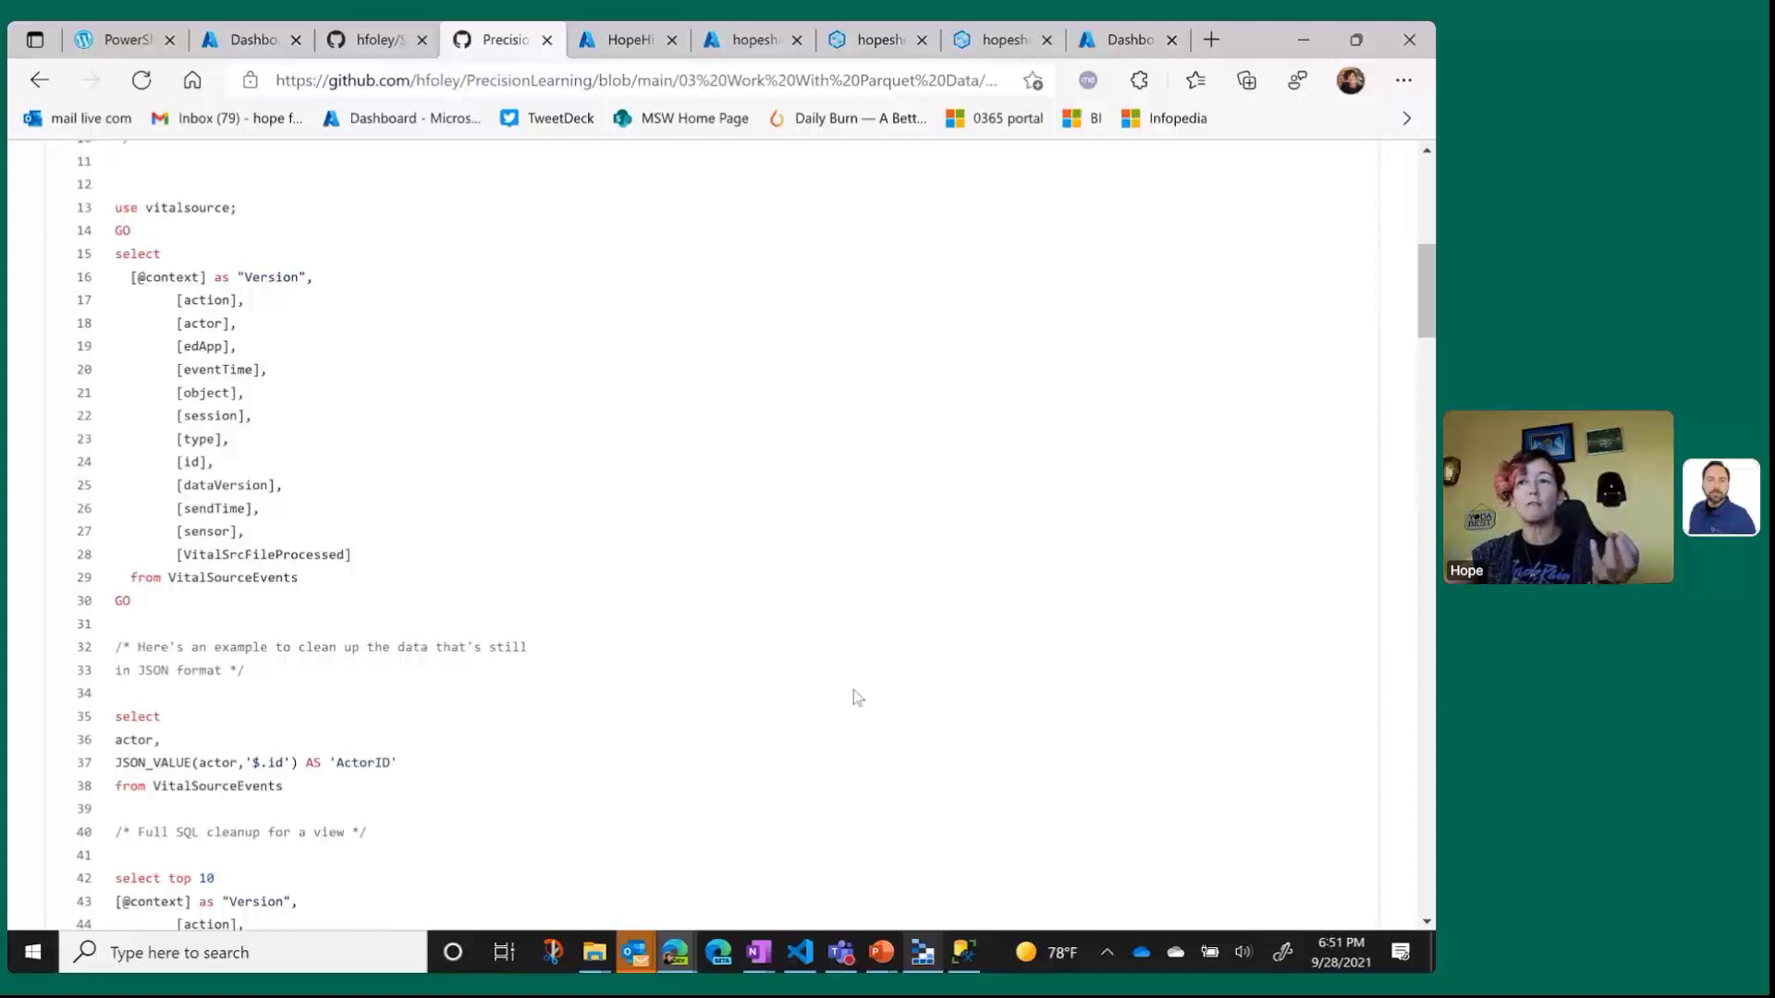
scroll(854, 688, "down", 8)
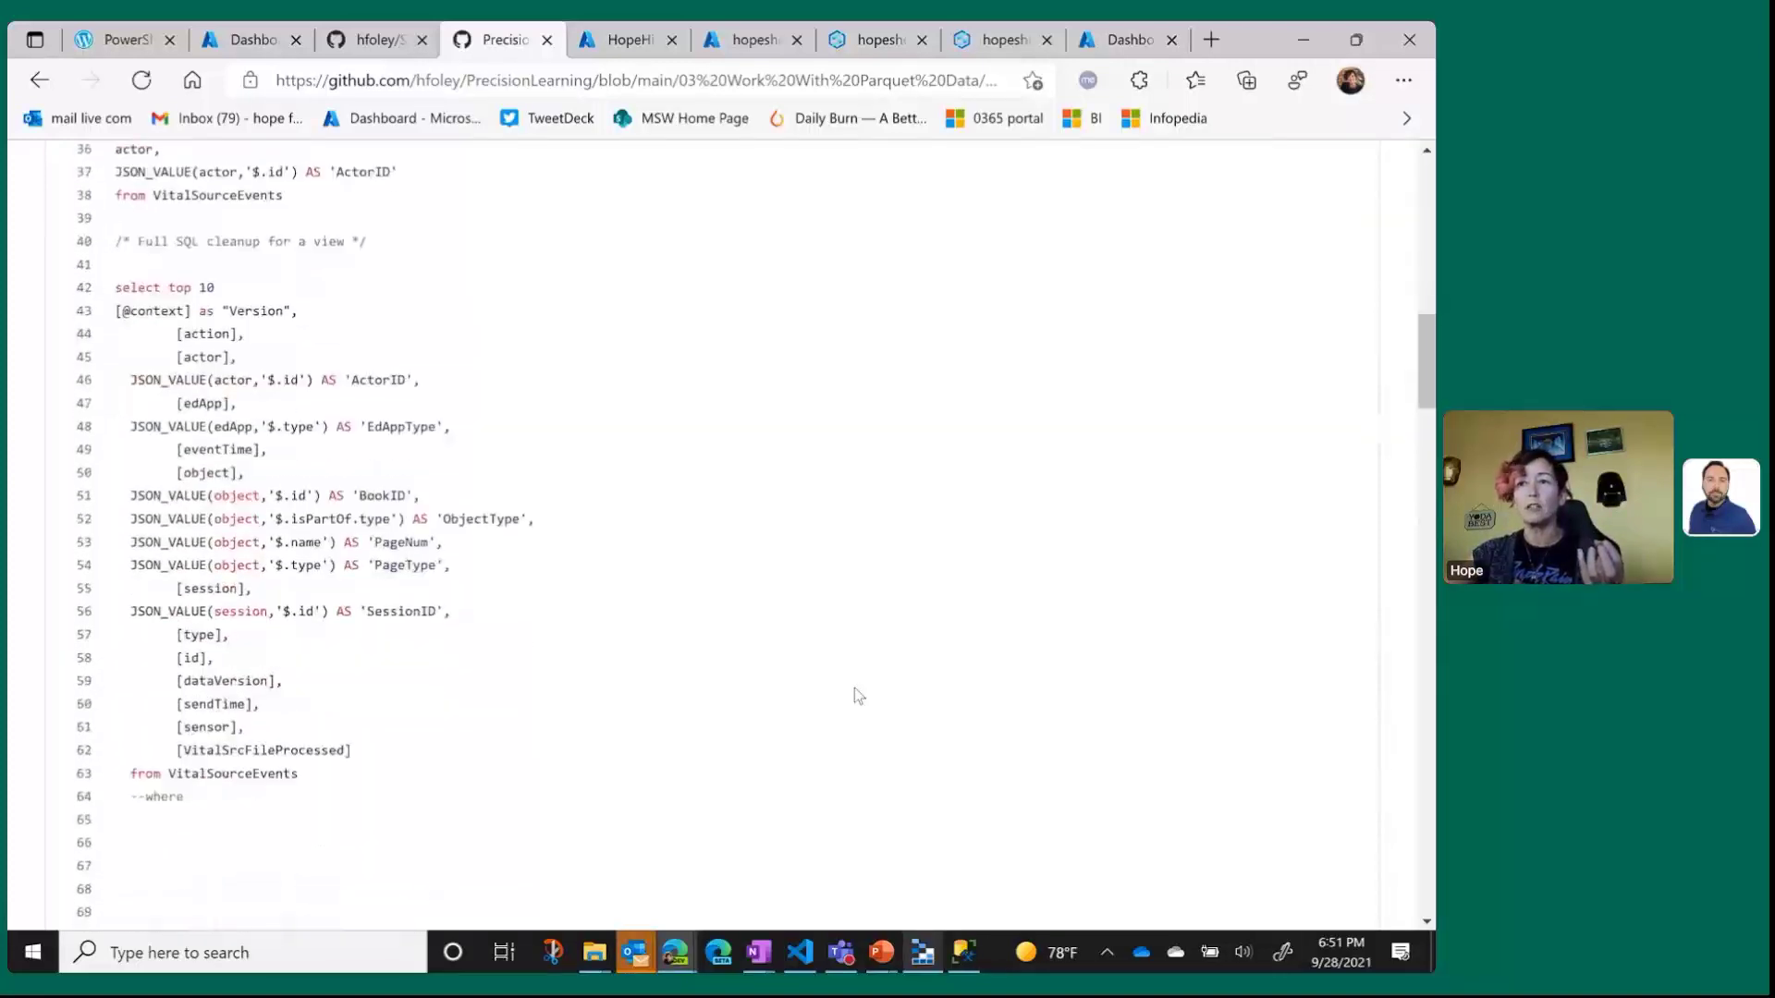
left_click_drag(131, 490, 415, 491)
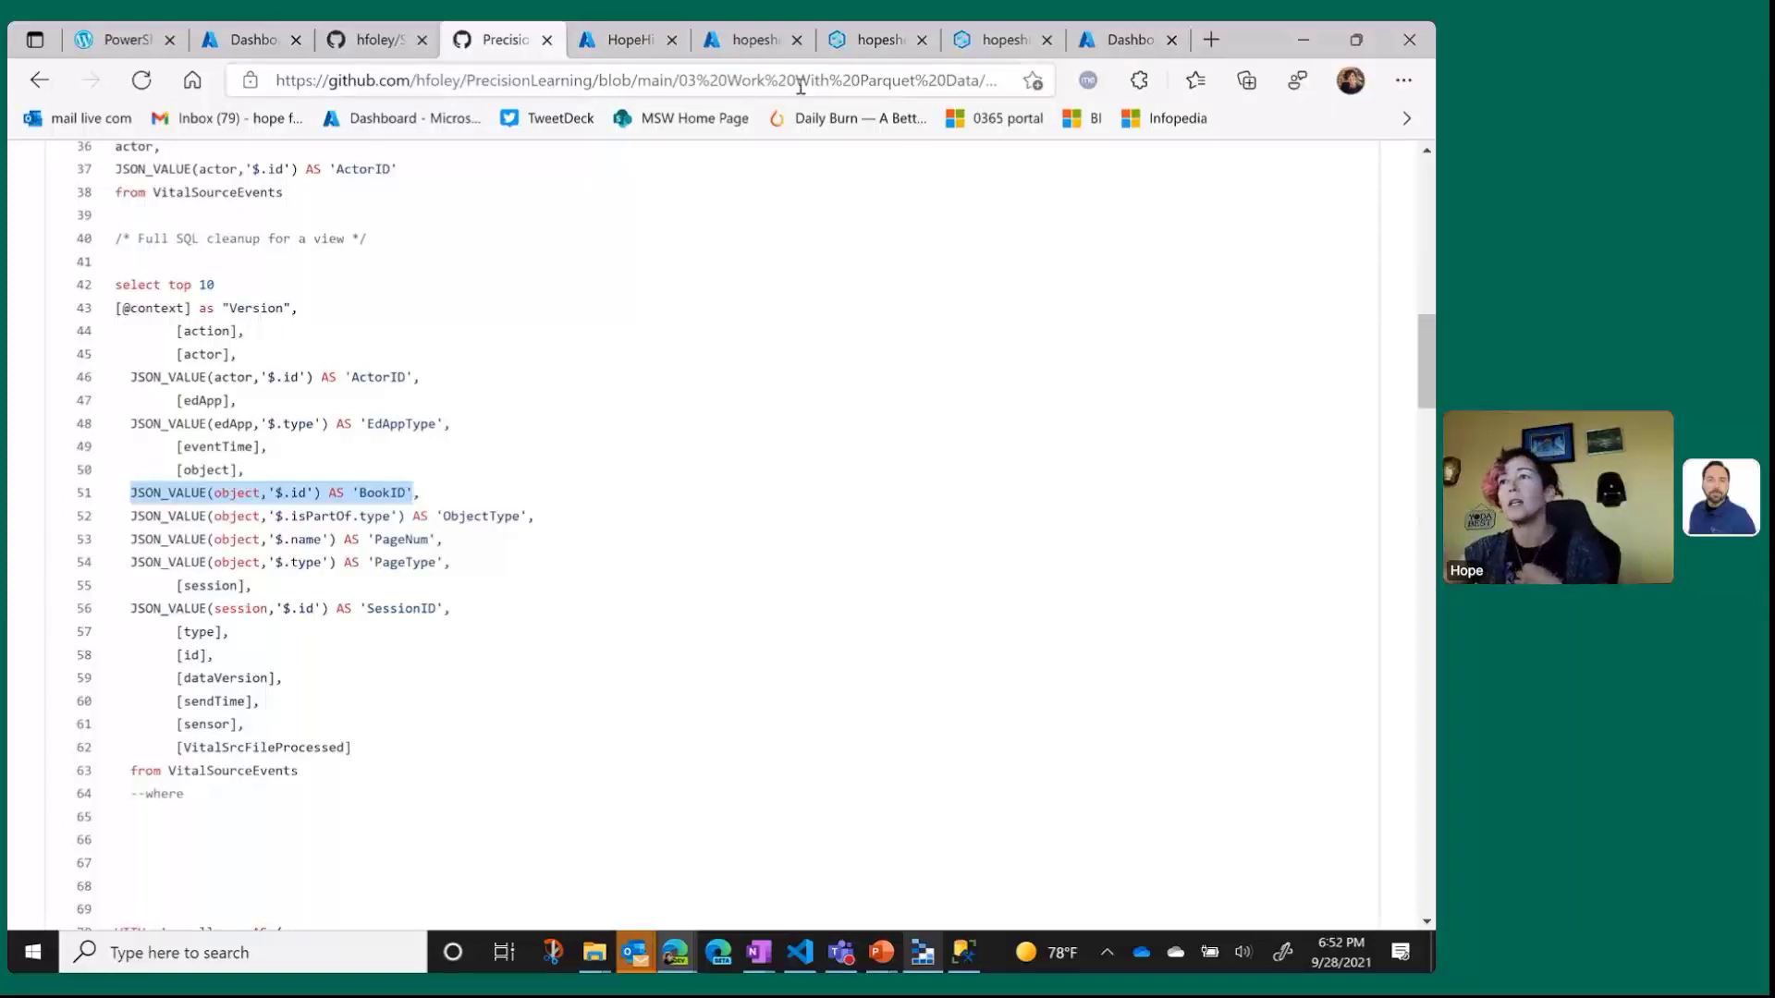
Return to Synapse Studio and list the workspace databases in the Data hub.
left_click(866, 42)
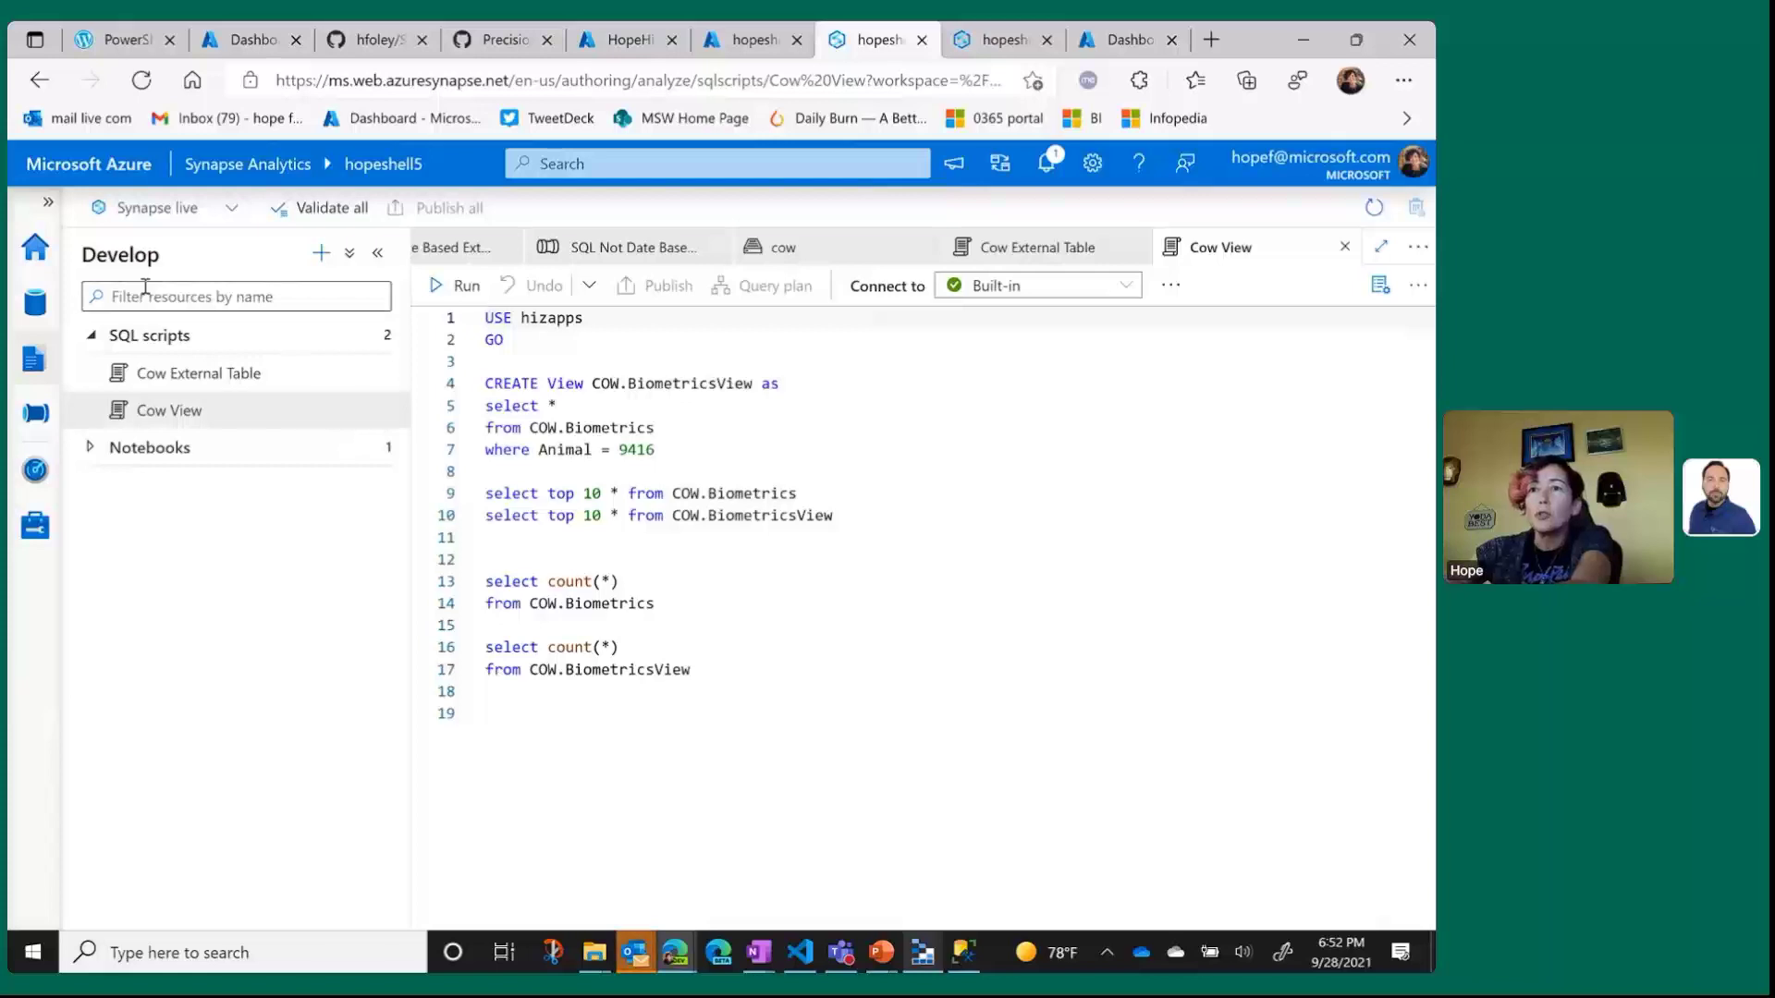
left_click(37, 303)
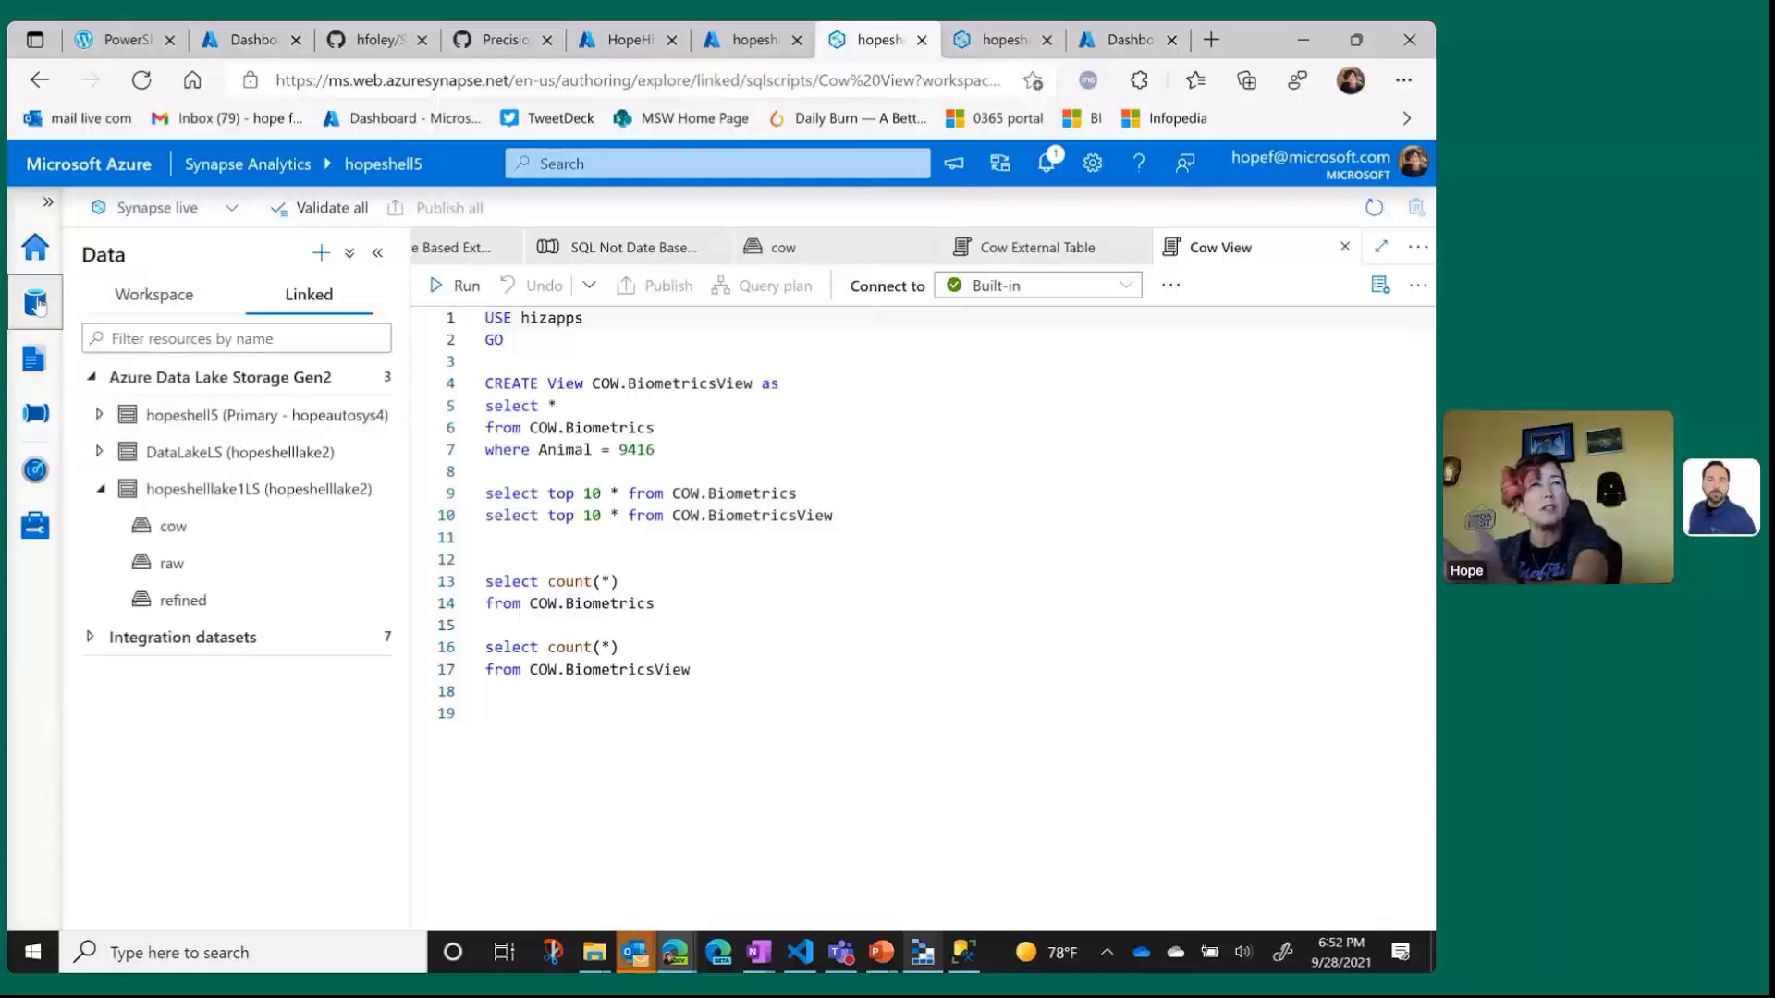
left_click(173, 303)
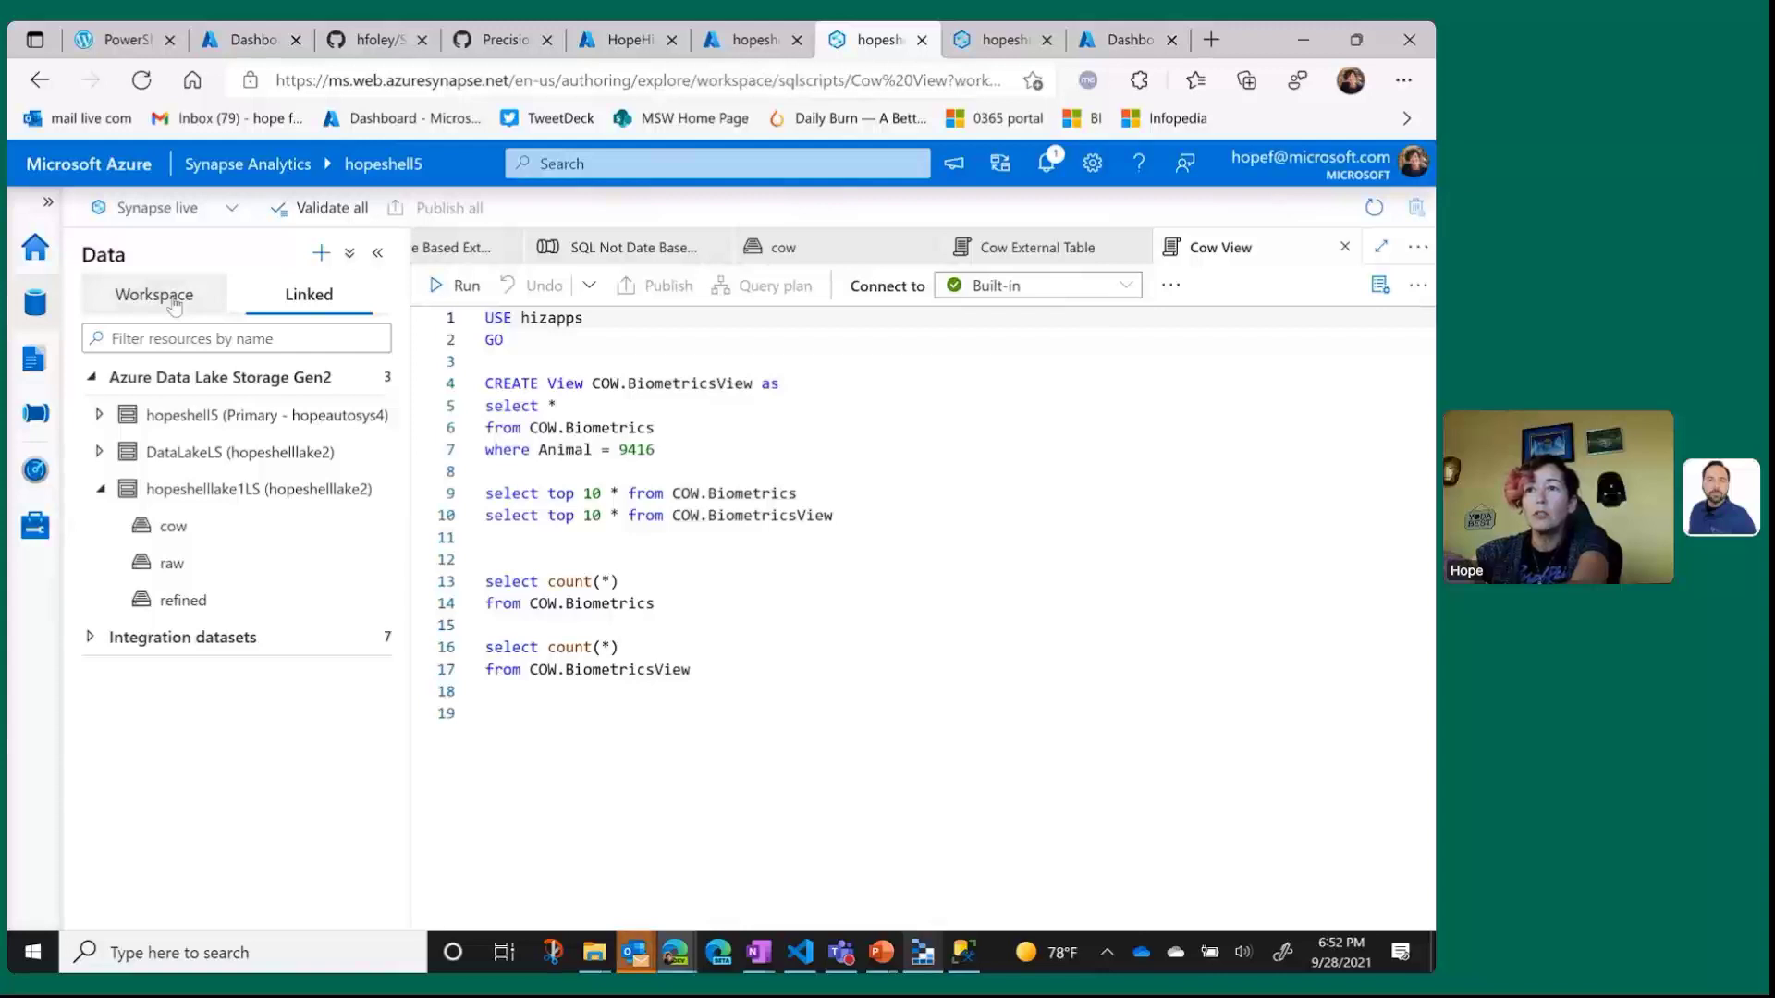
left_click(155, 295)
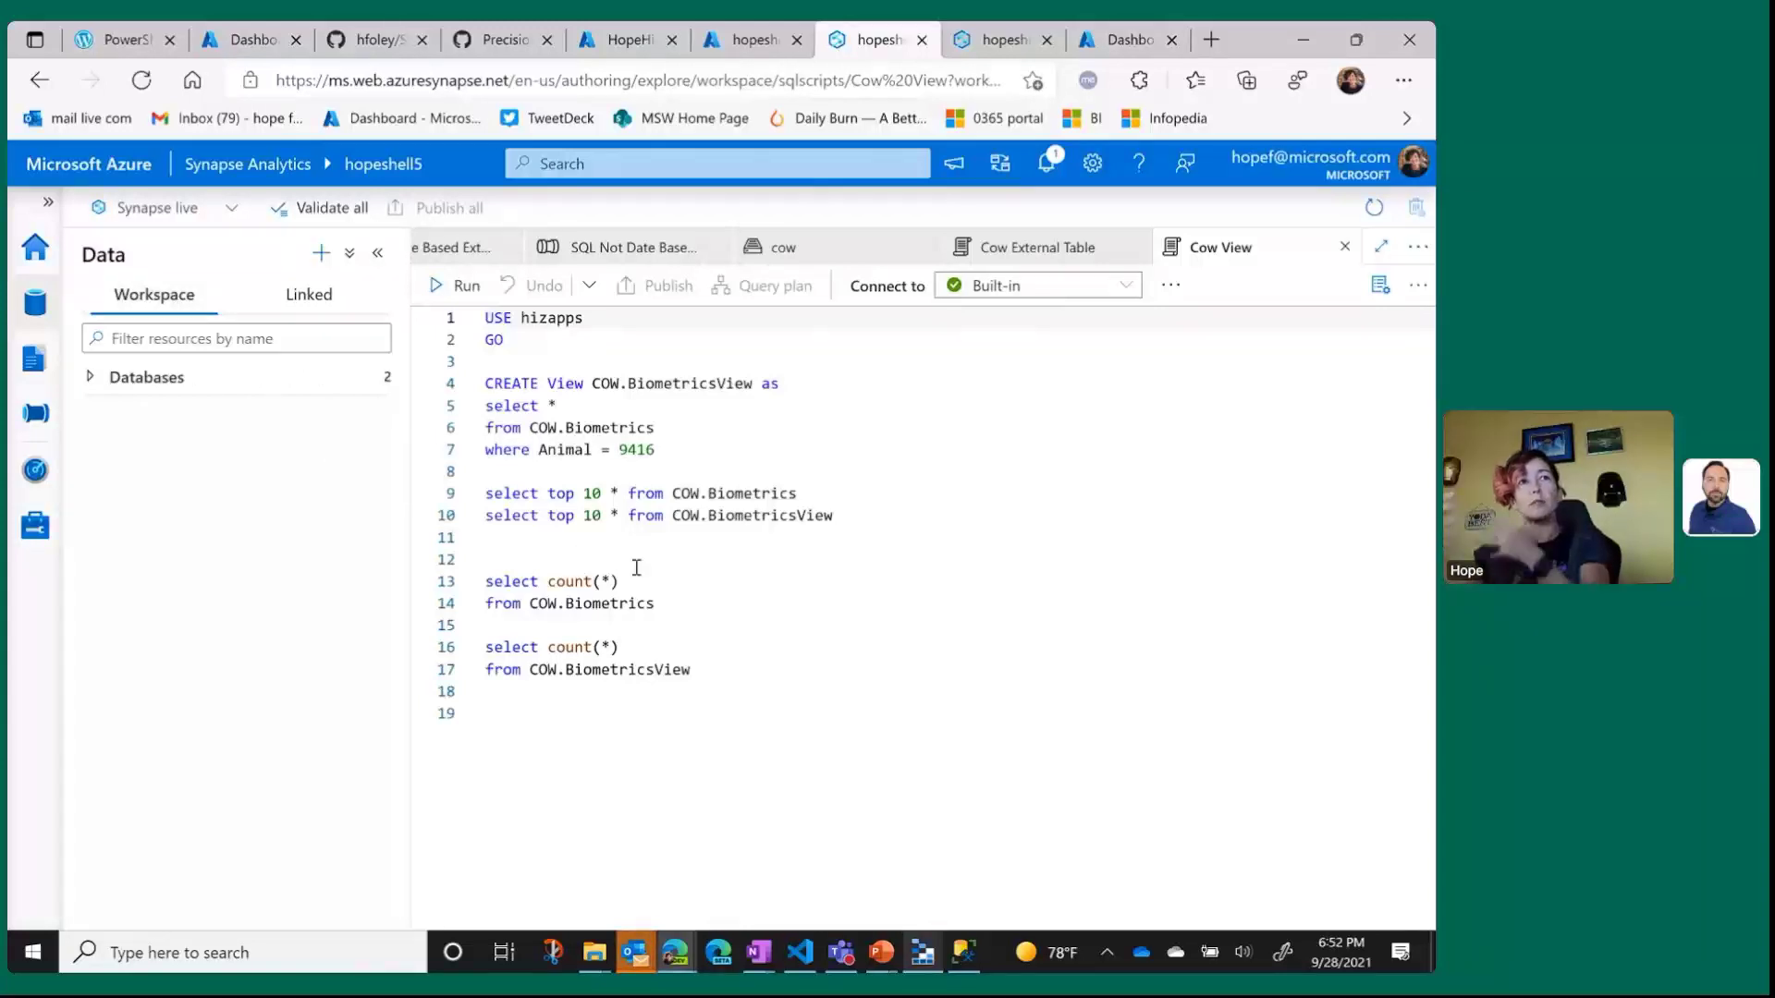
left_click(171, 379)
mouse_move(150, 424)
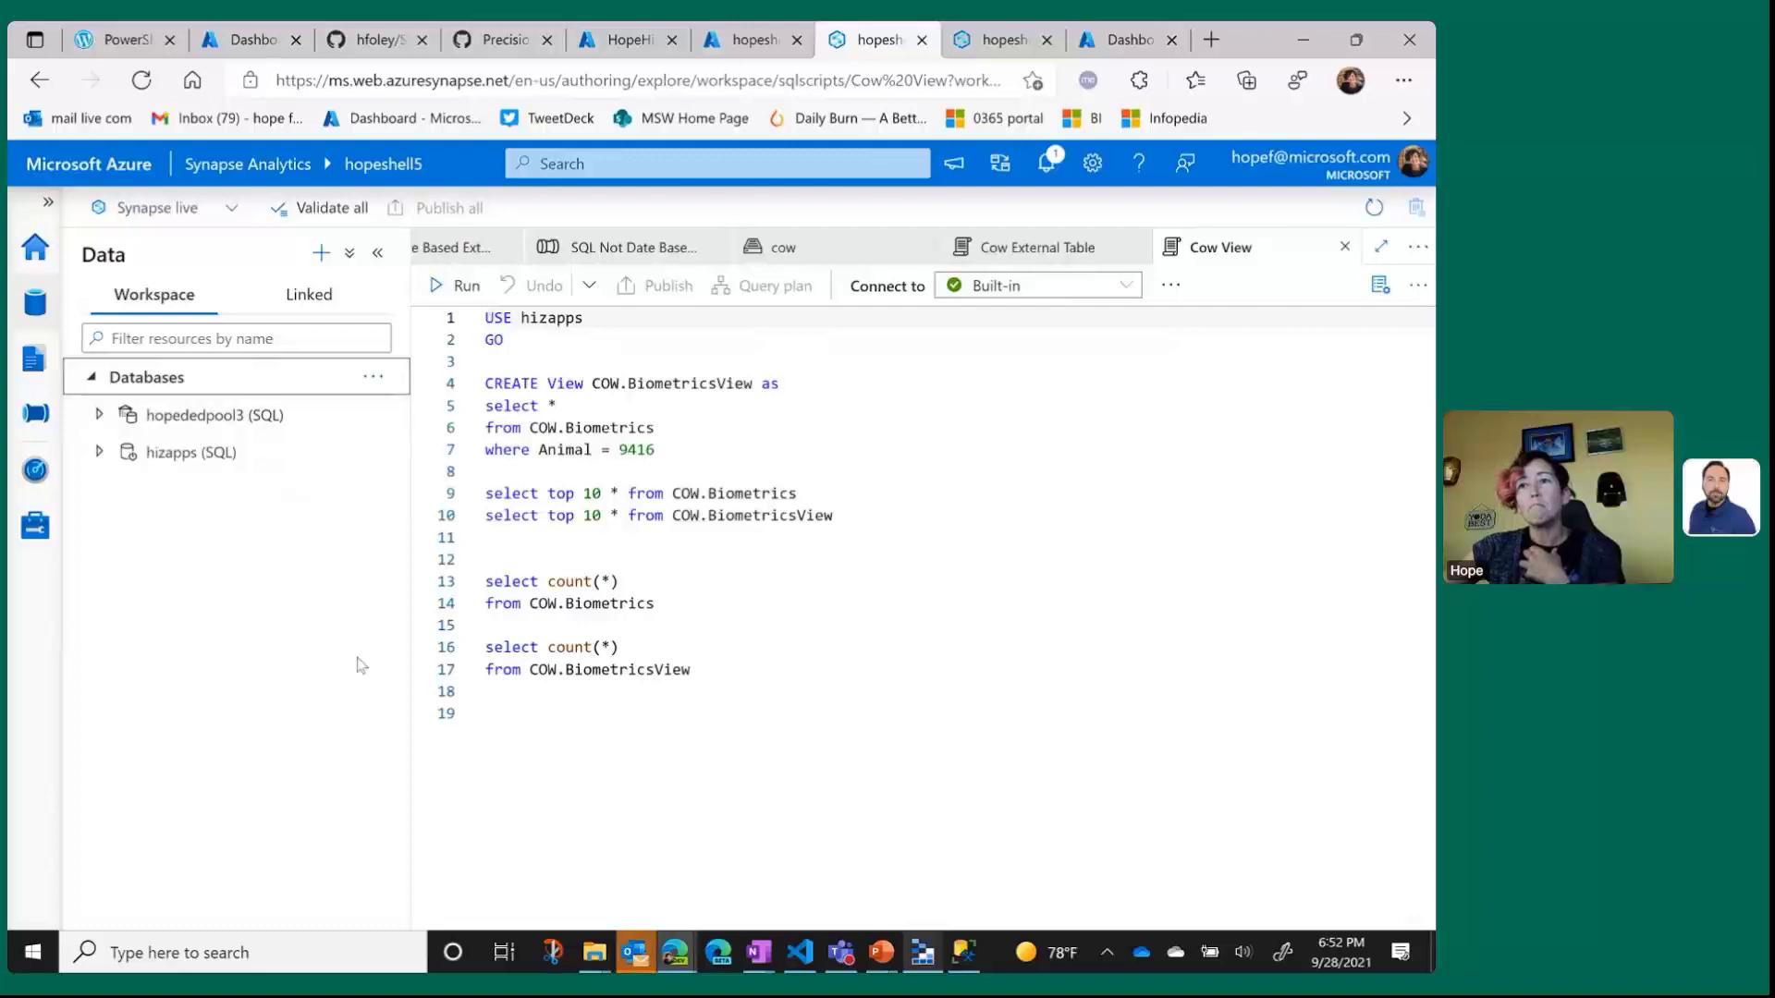
Expand the hizapps database to show its external tables, external resources and views.
left_click(100, 453)
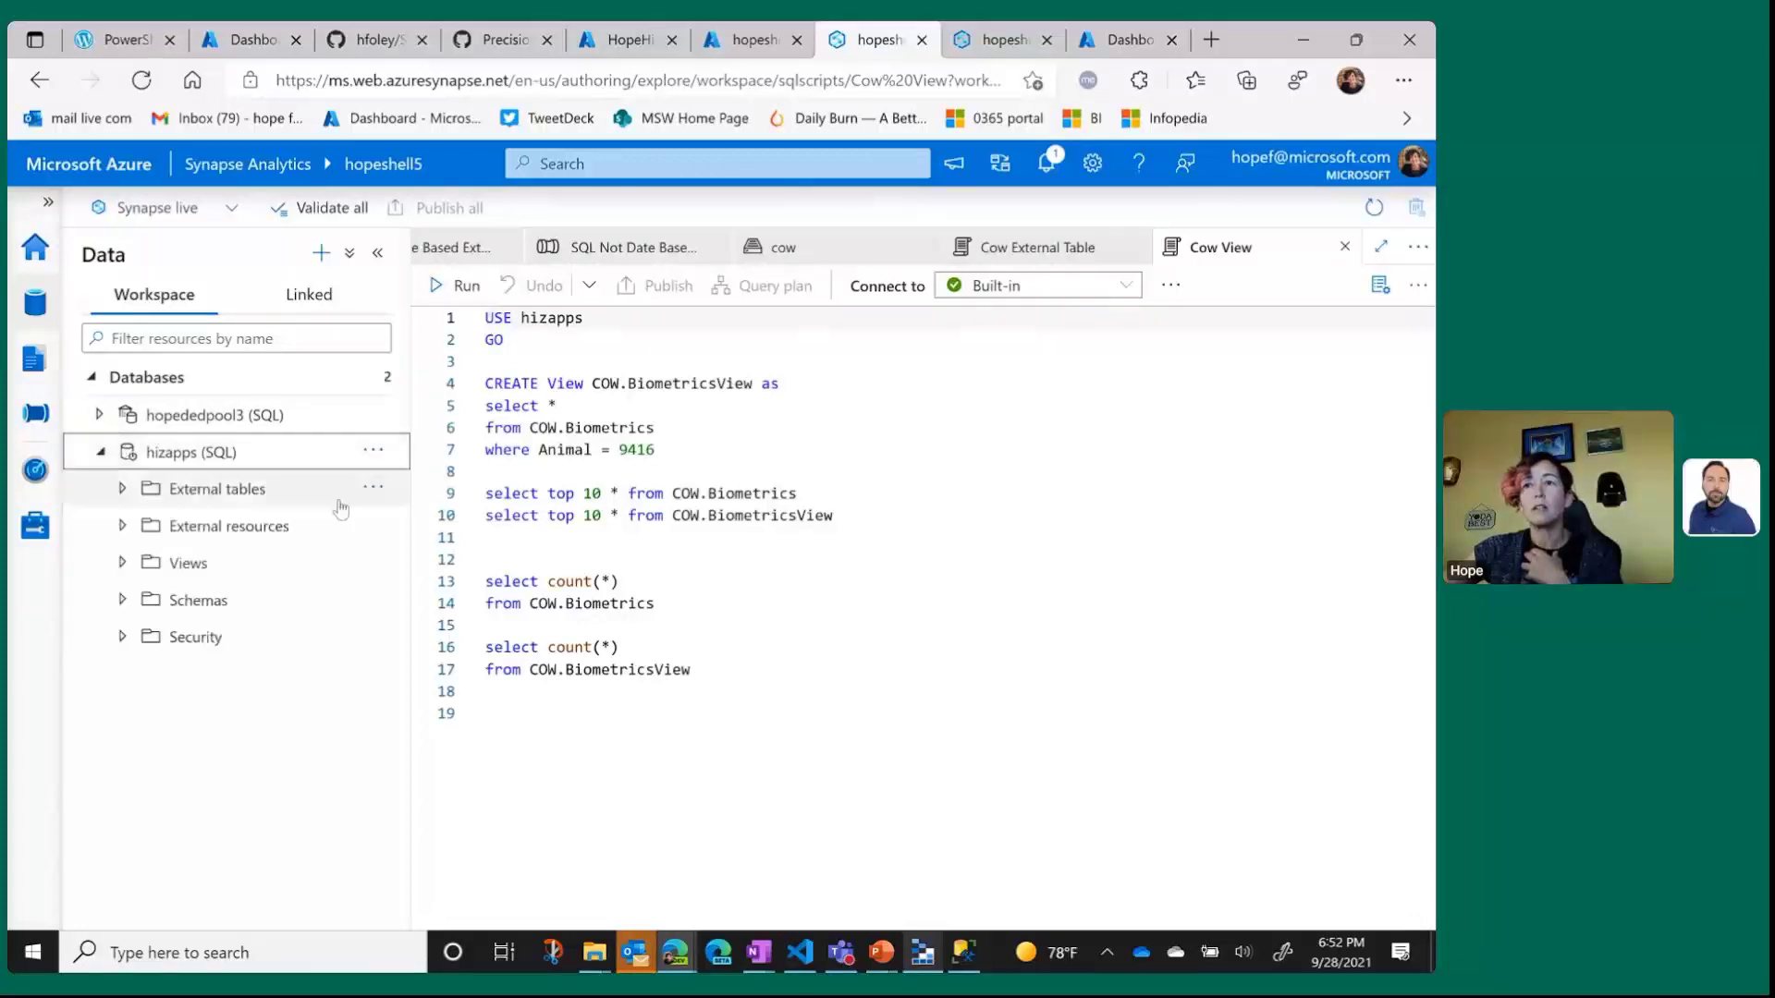
left_click(122, 494)
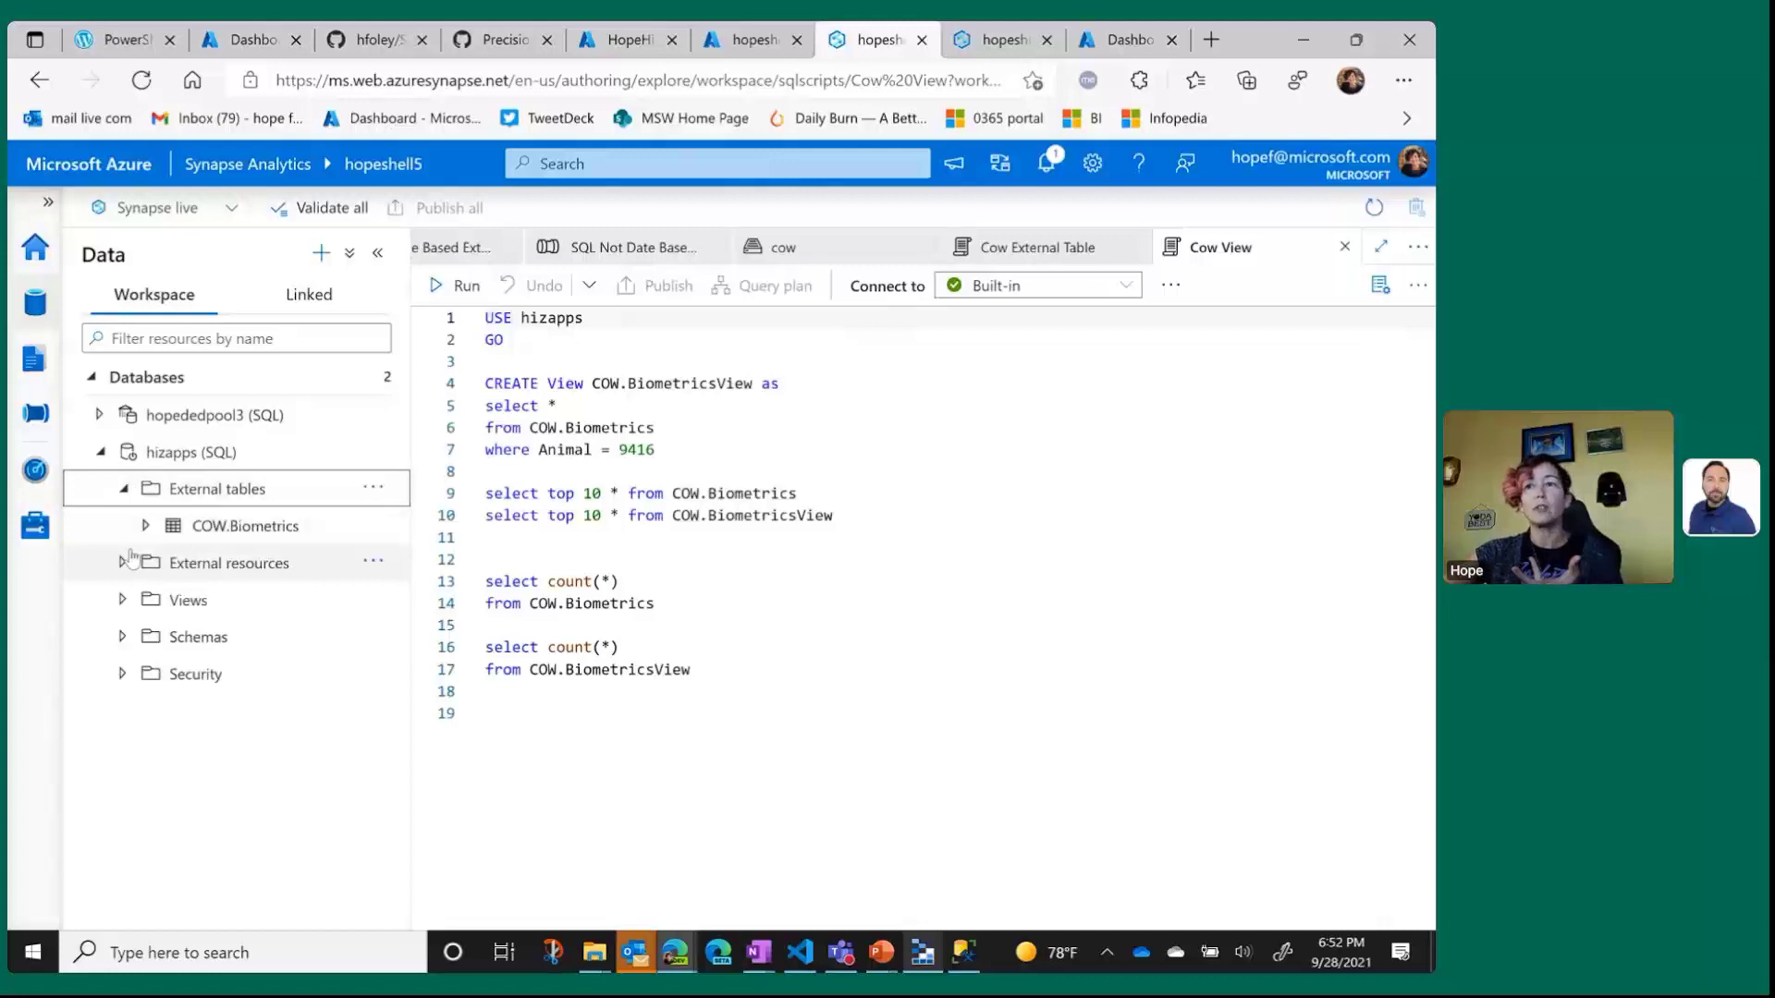
left_click(123, 565)
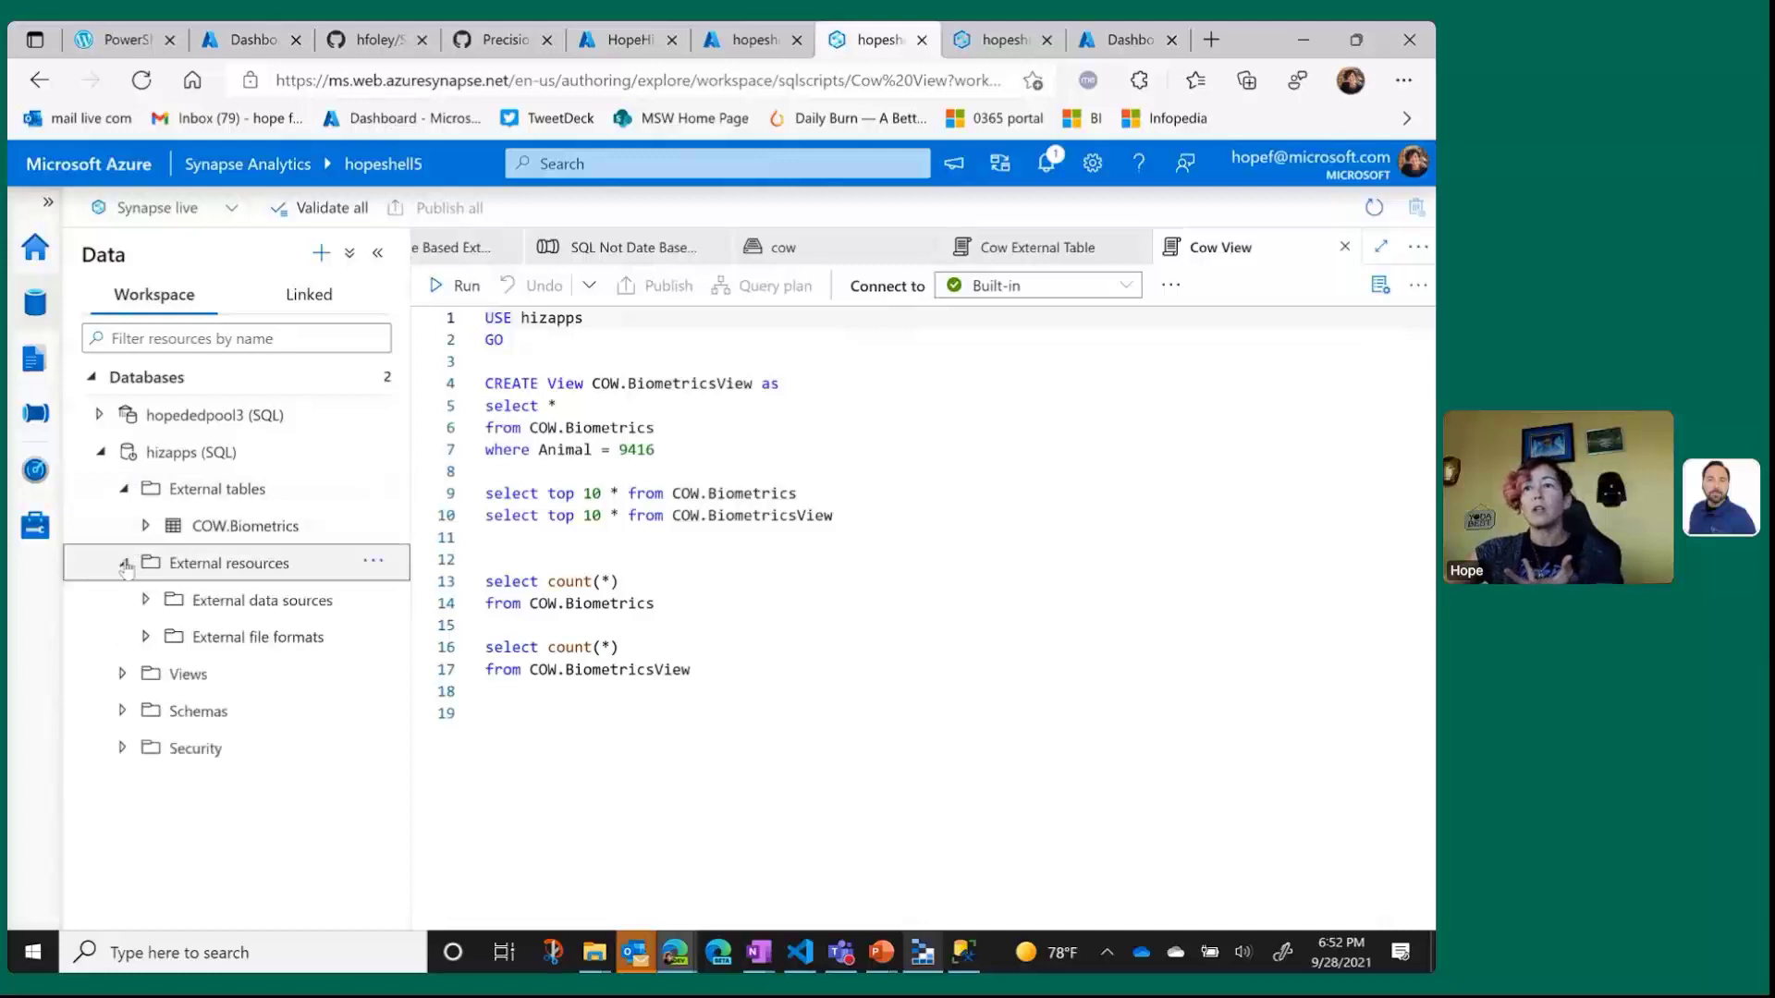
left_click(122, 674)
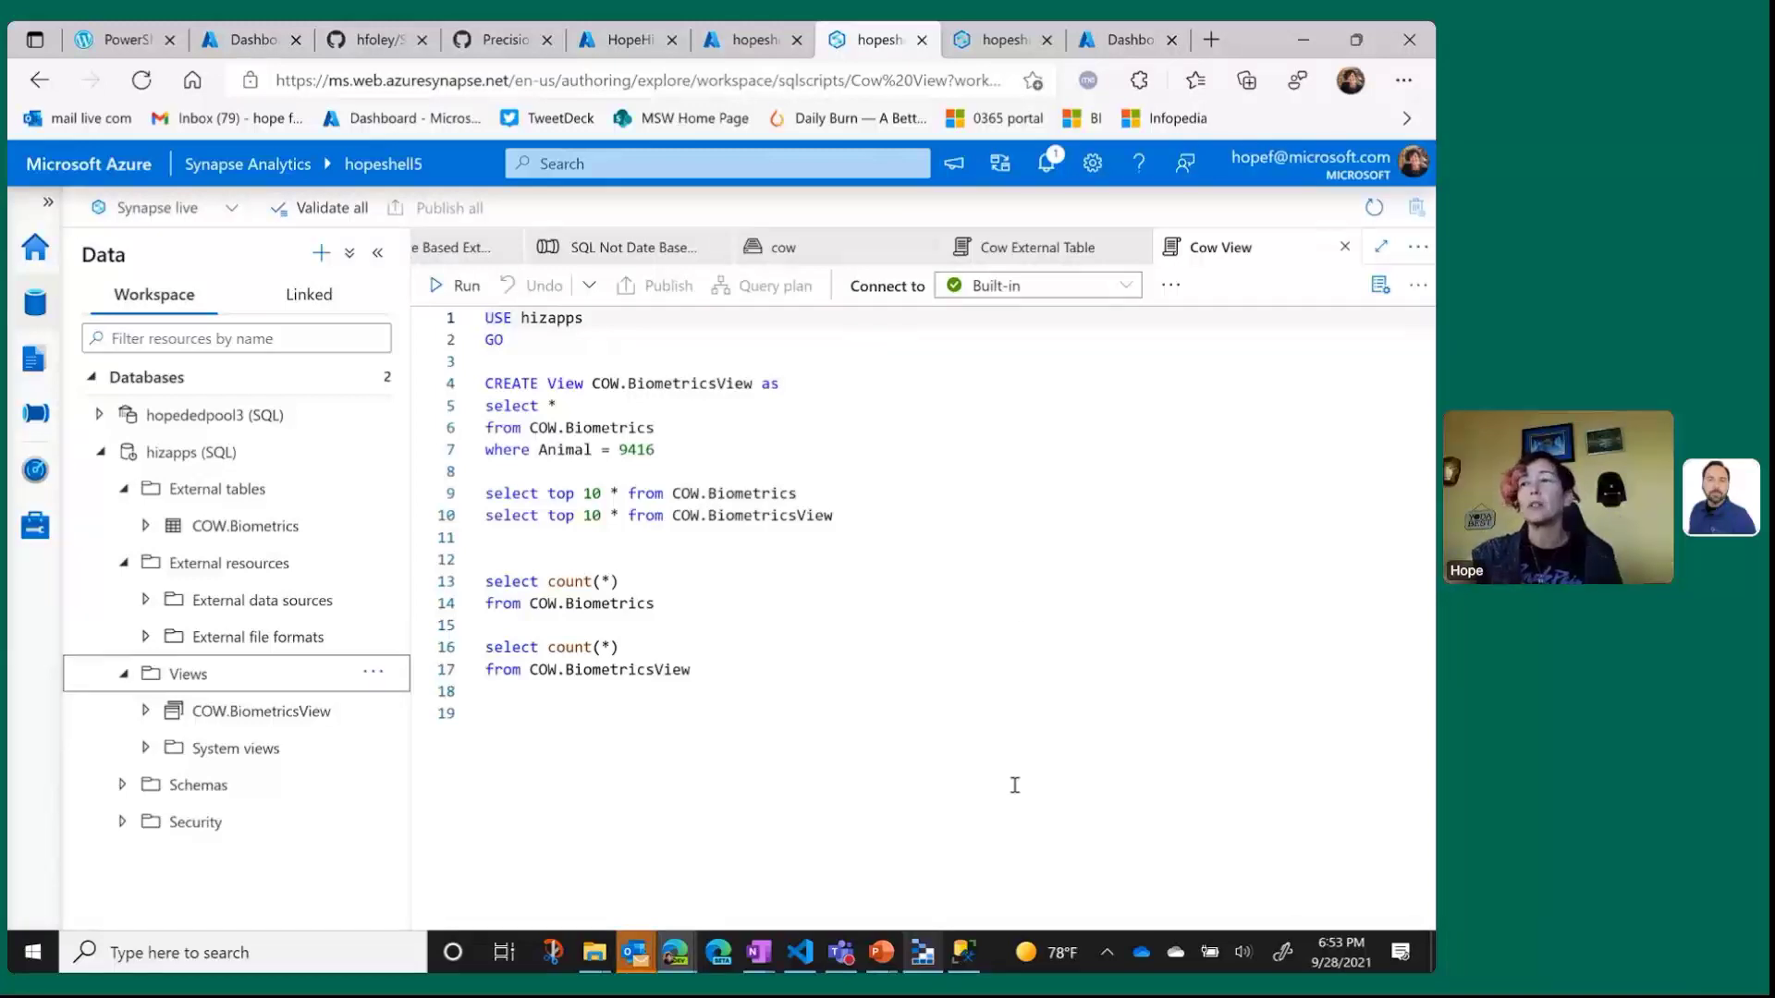
Switch to the Azure Cloud Shell session and list the files in the synapseload folder.
left_click(254, 45)
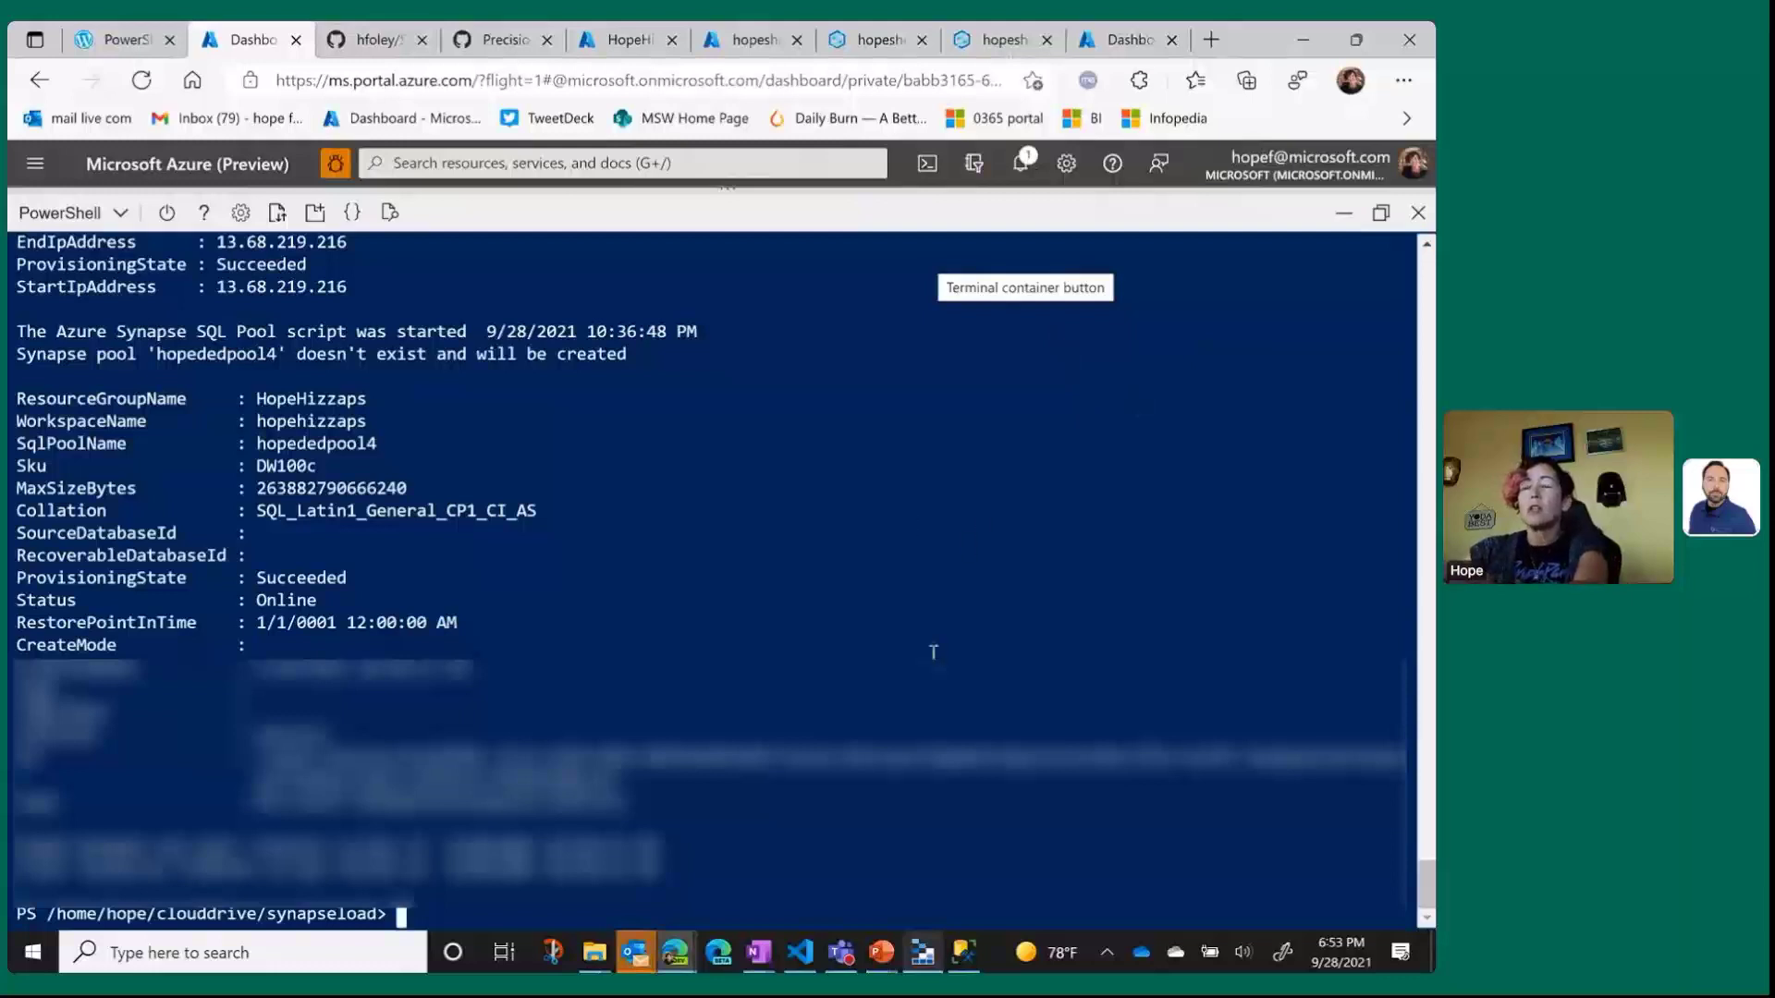
type("d")
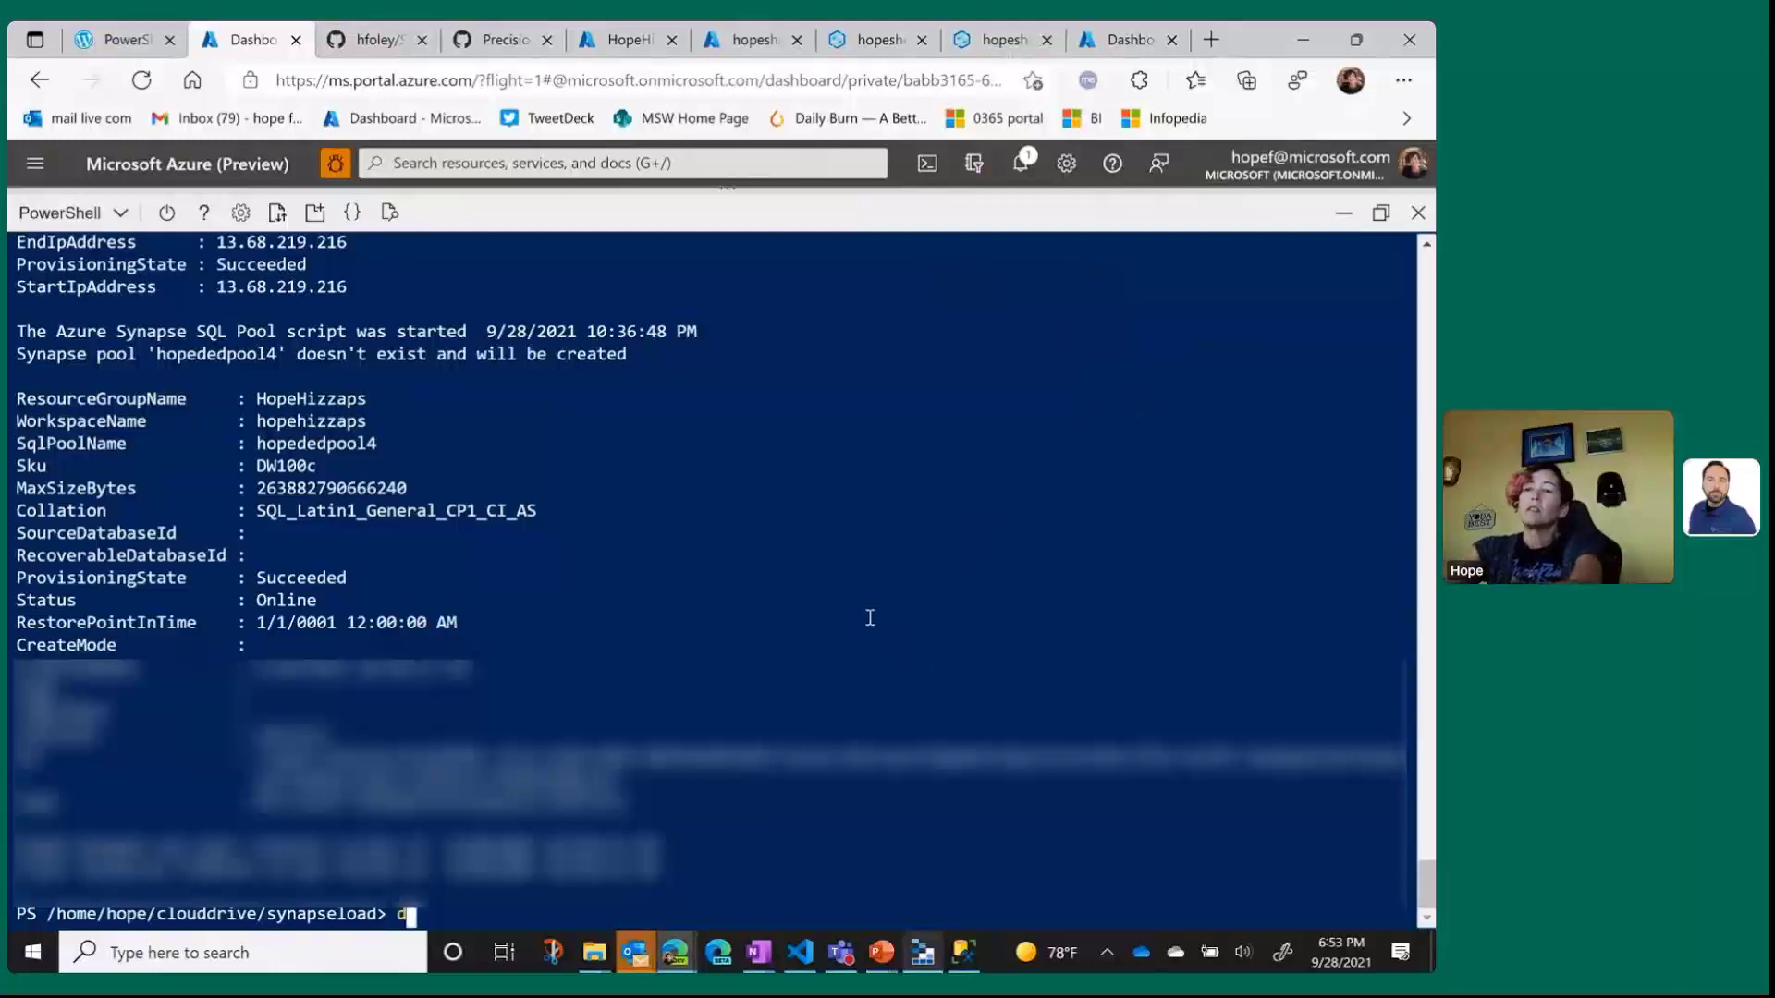
type("ir")
key("Return")
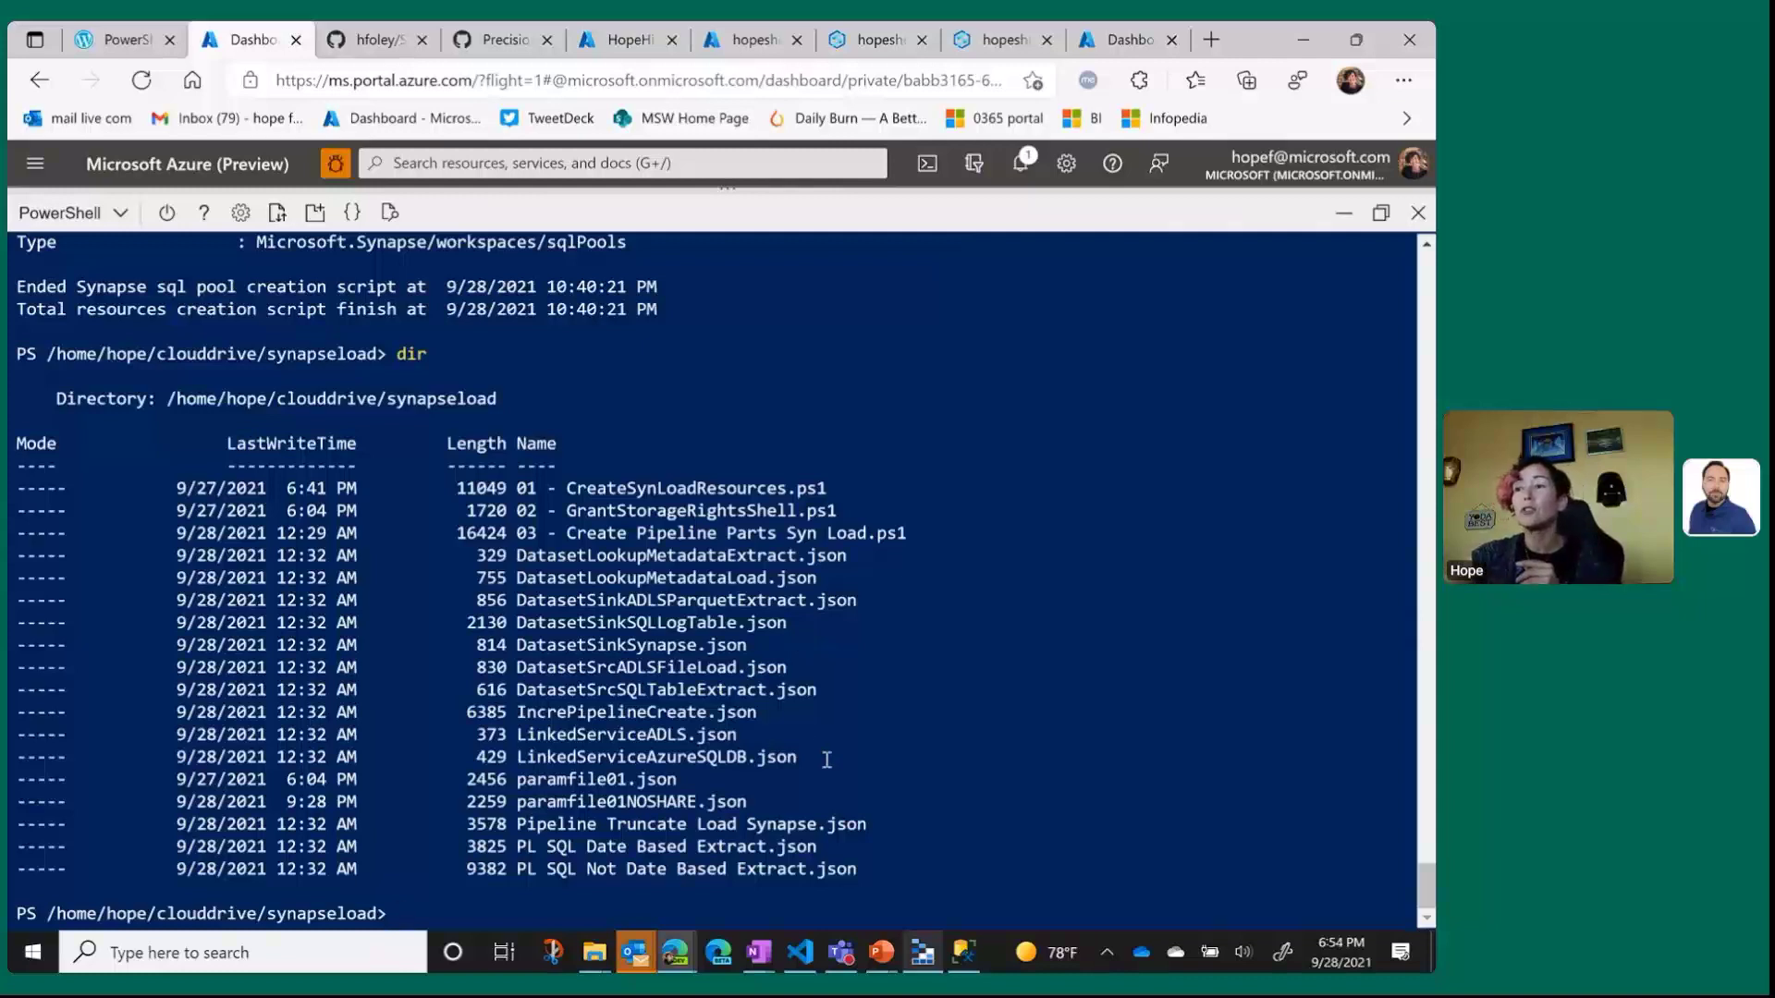
Highlight the linked service JSON files and the 03 - Create Pipeline Parts Syn Load.ps1 script in the directory listing.
left_click_drag(829, 757, 17, 734)
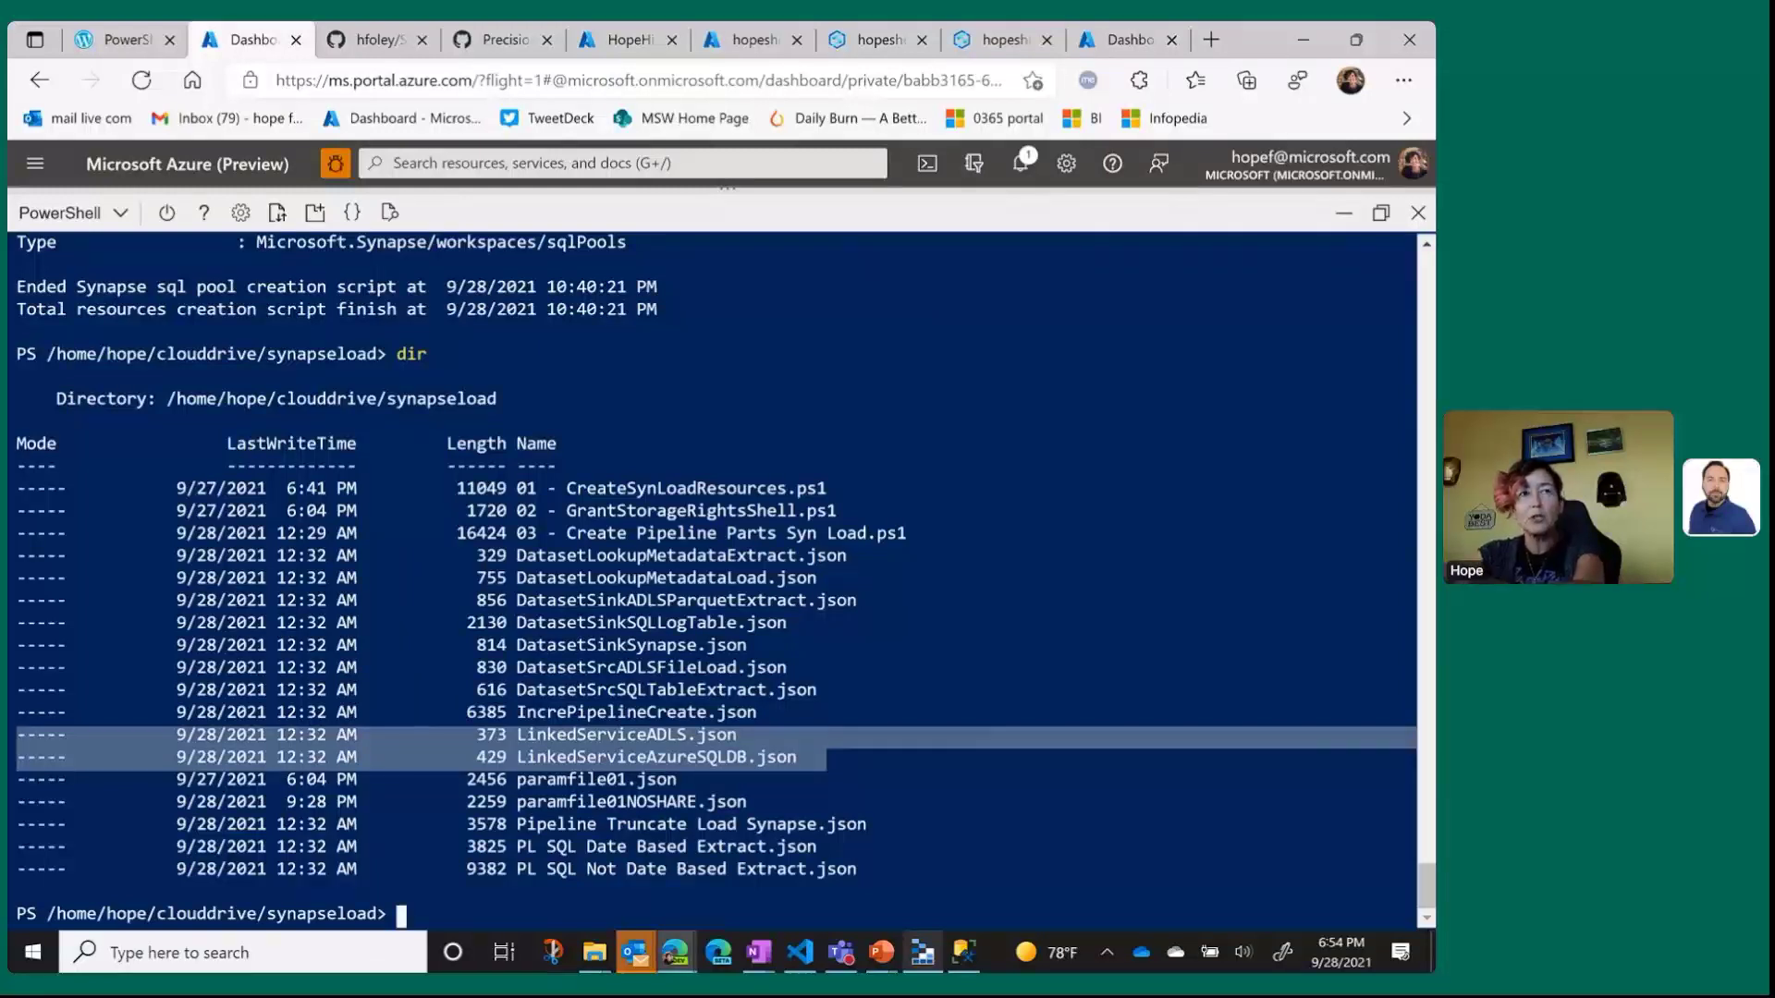
left_click_drag(825, 757, 15, 533)
left_click(879, 528)
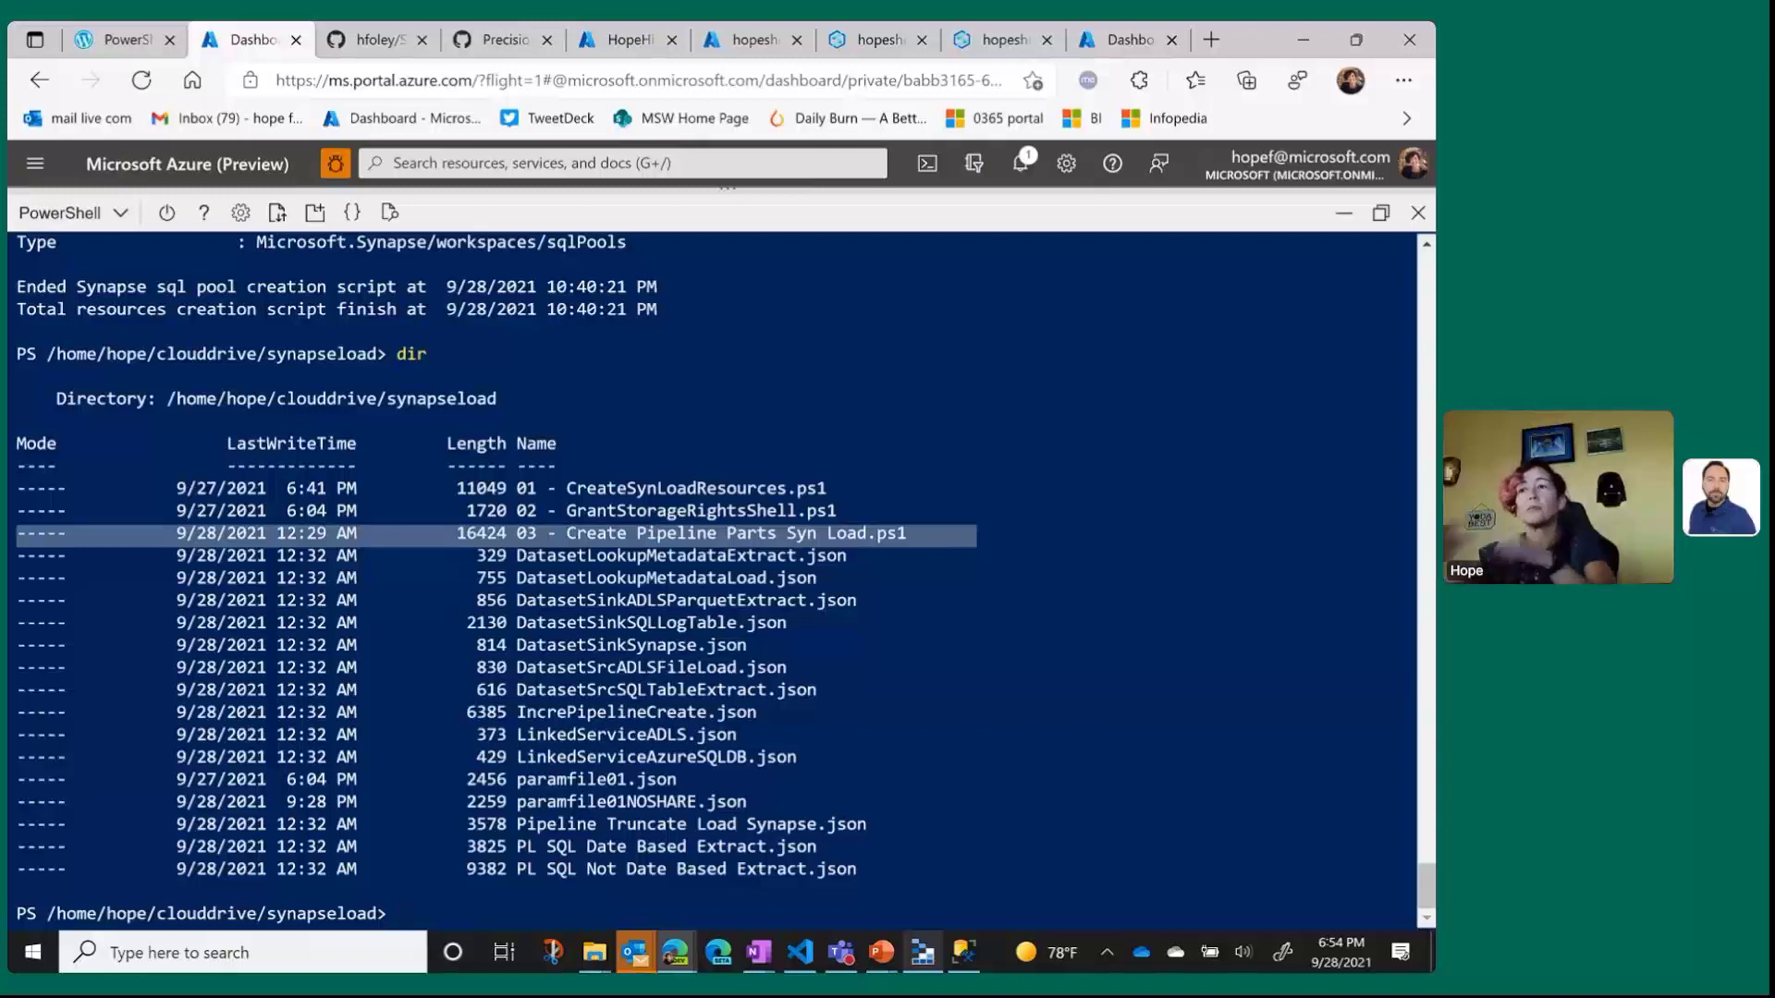
left_click_drag(977, 533, 18, 453)
key("ctrl+c")
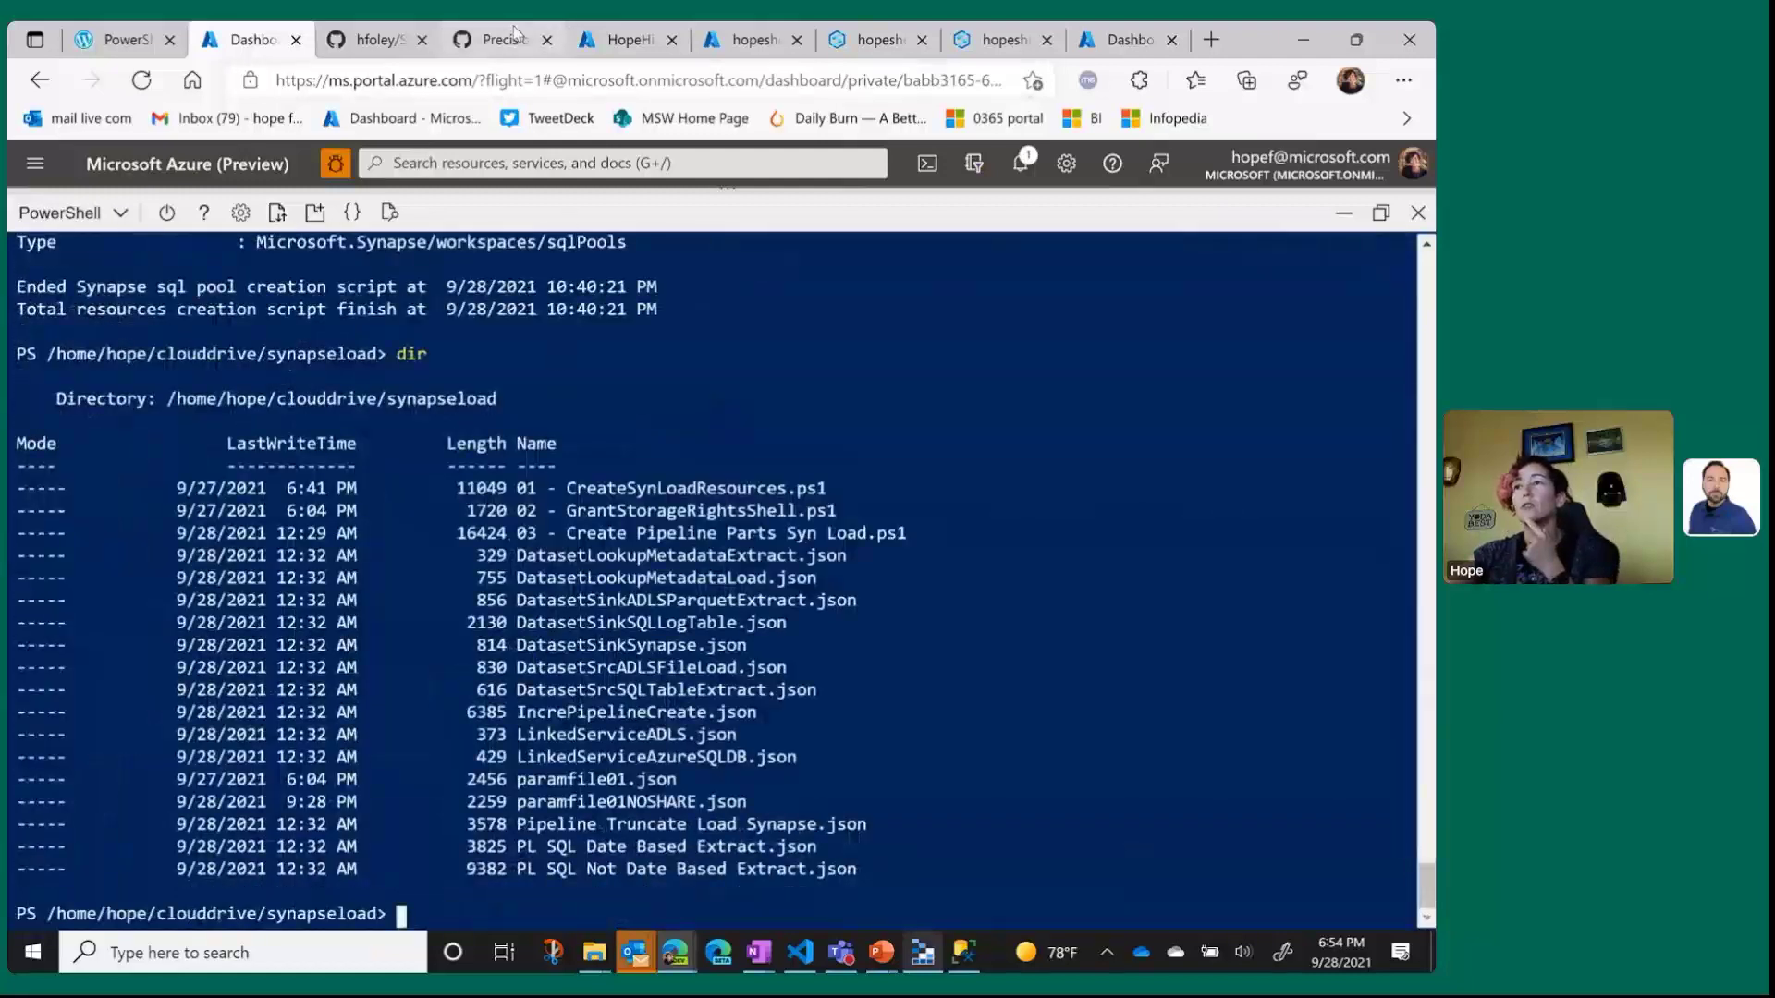
Go to the hopeshell4 workspace in Synapse Studio and view the resource types that can be added in the Develop hub.
left_click(859, 44)
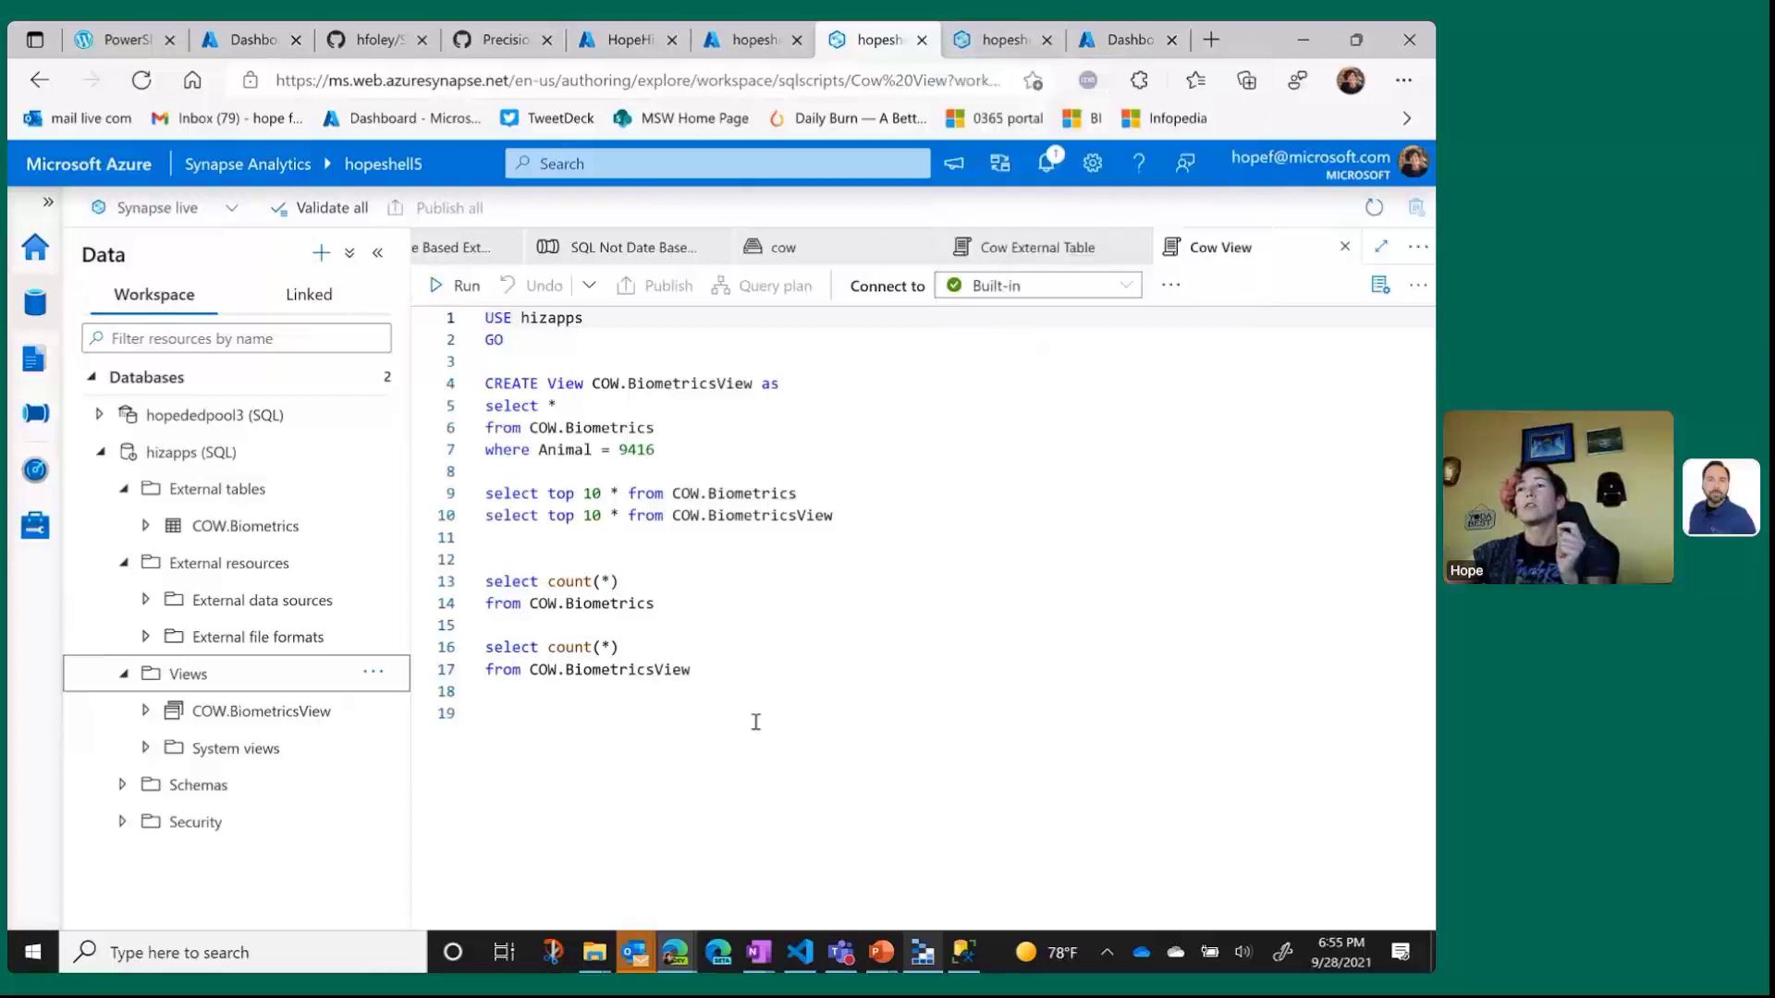
left_click(1004, 45)
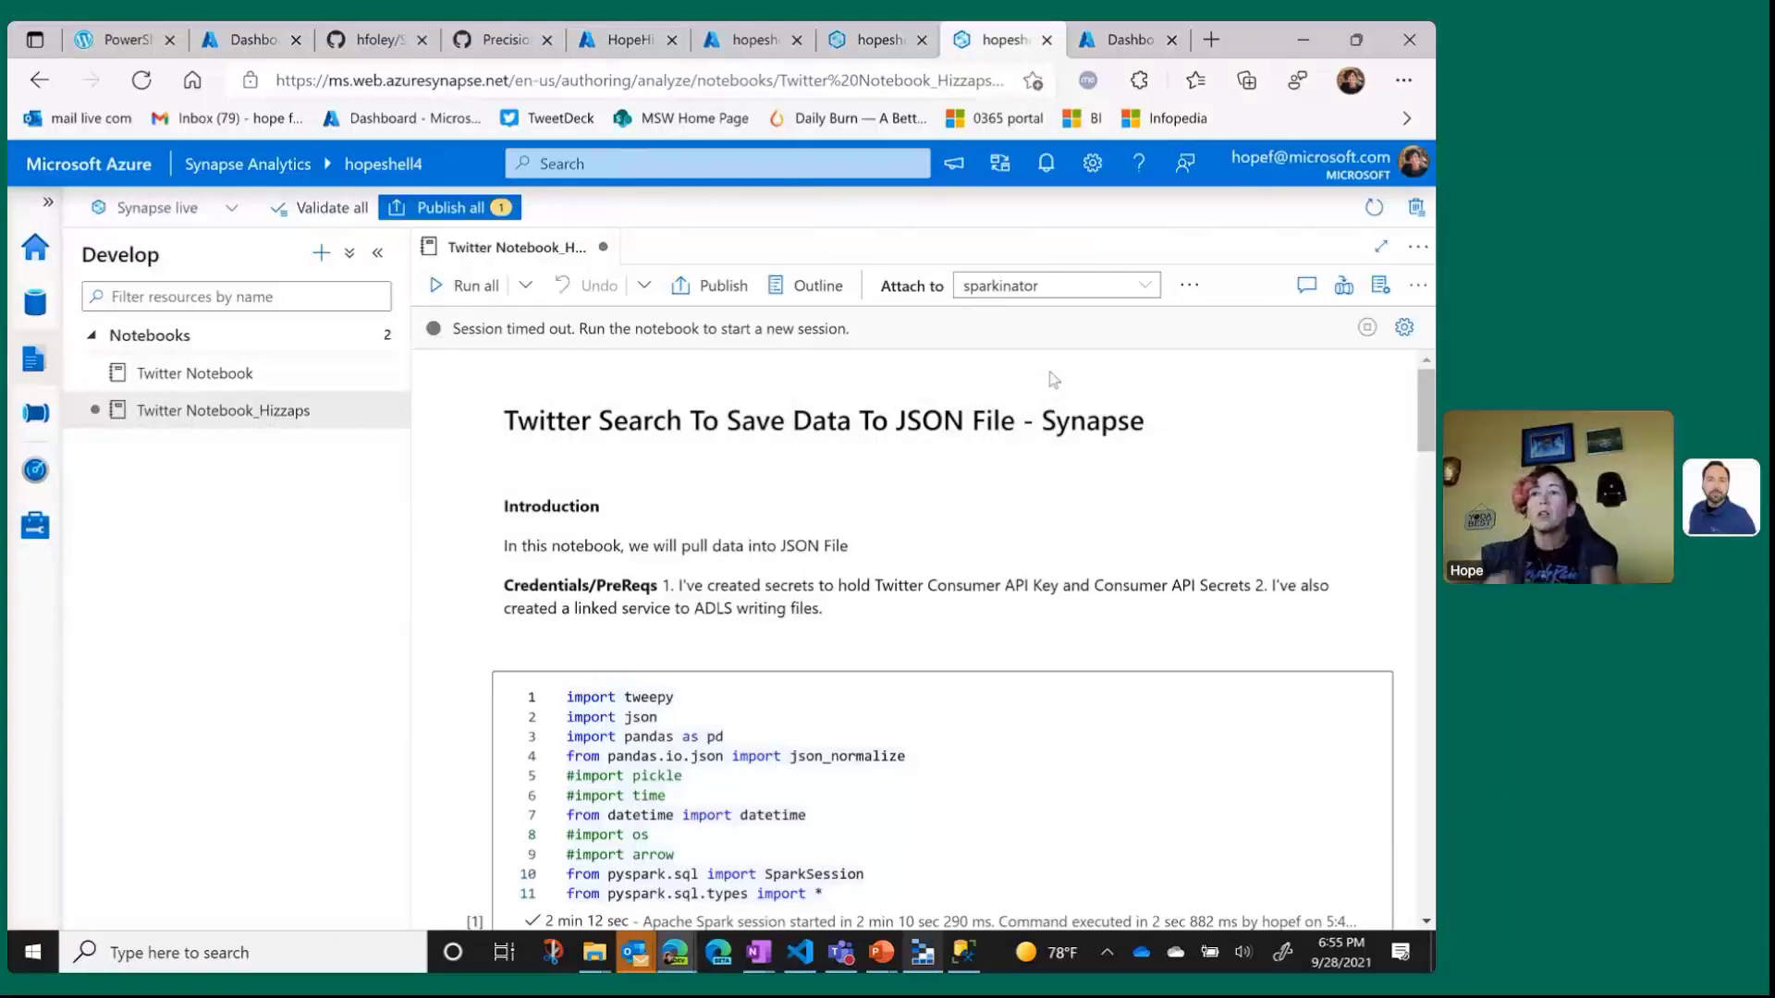
left_click(35, 362)
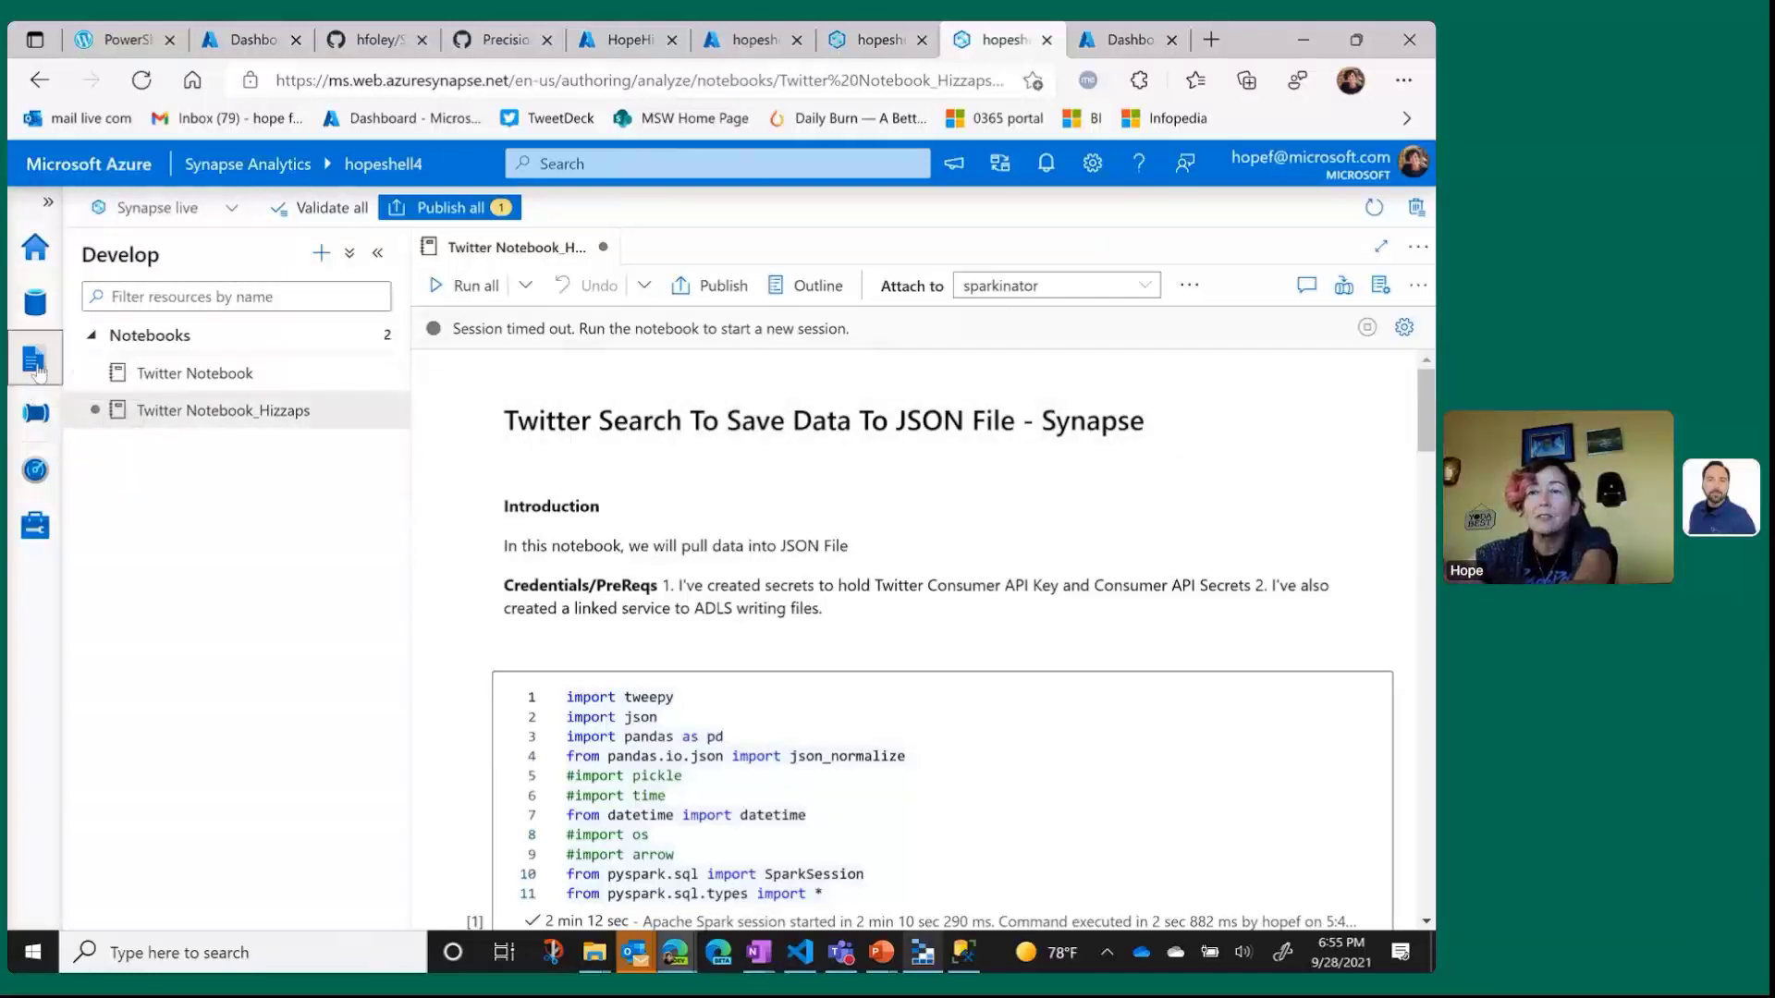
left_click(333, 263)
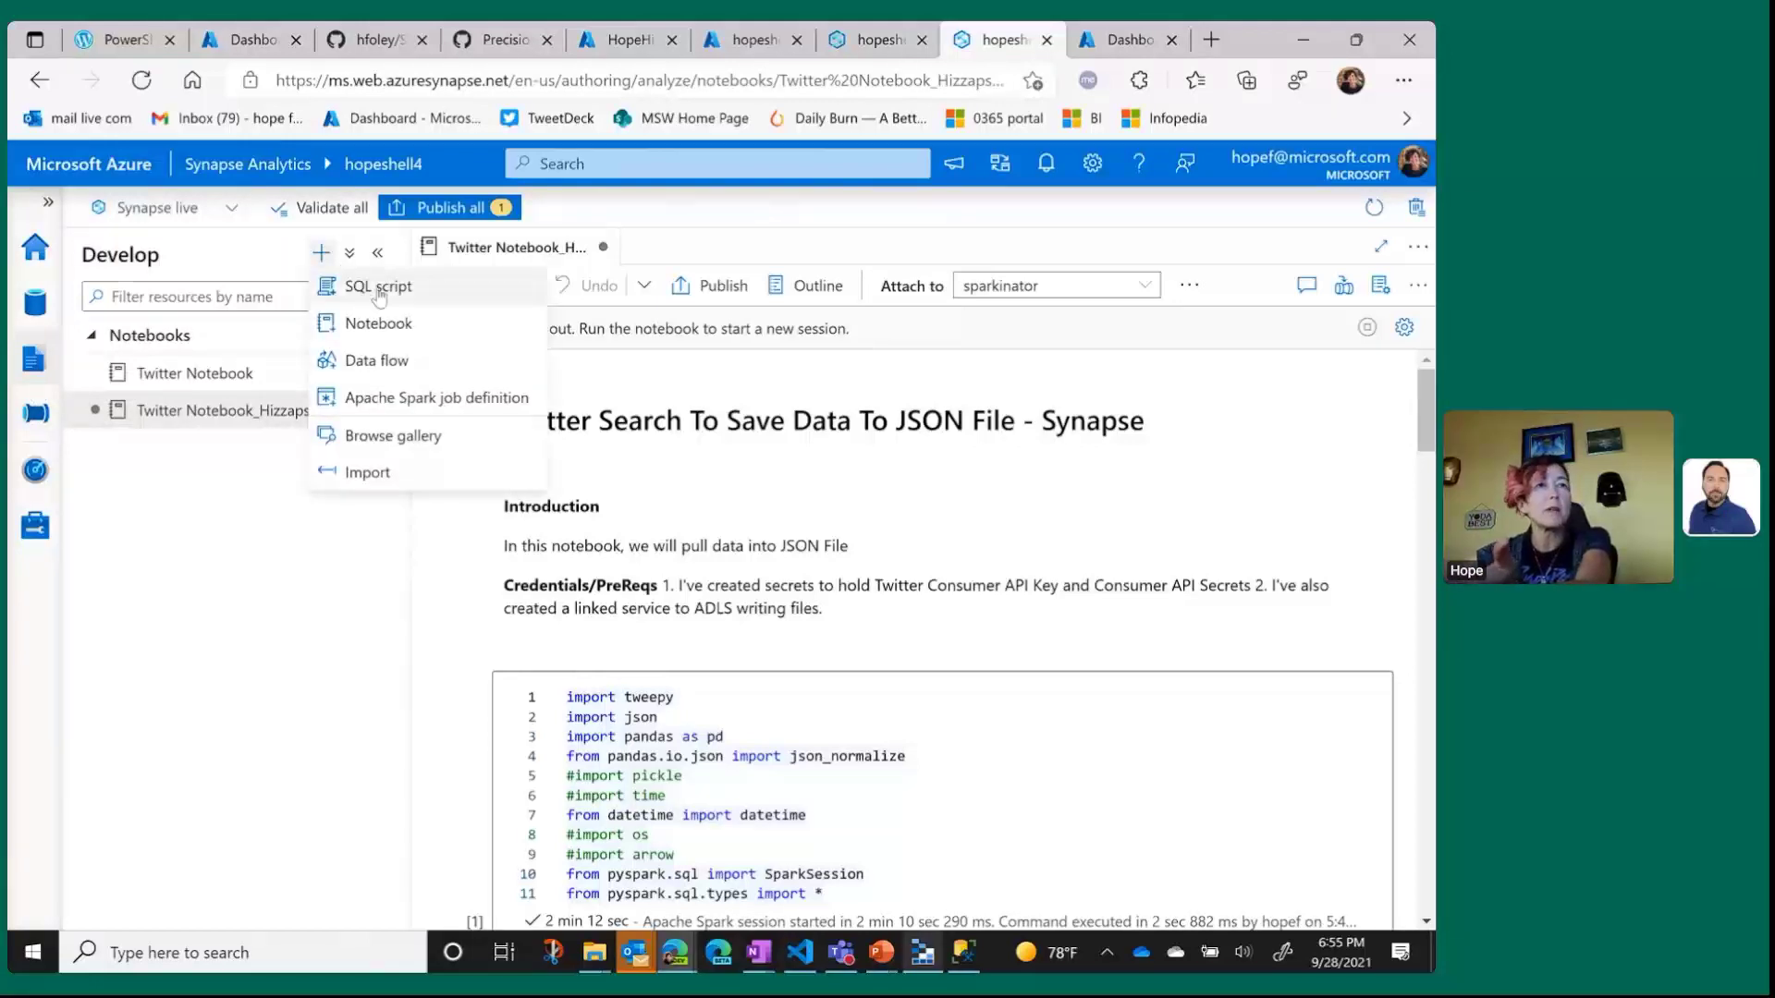
left_click(320, 252)
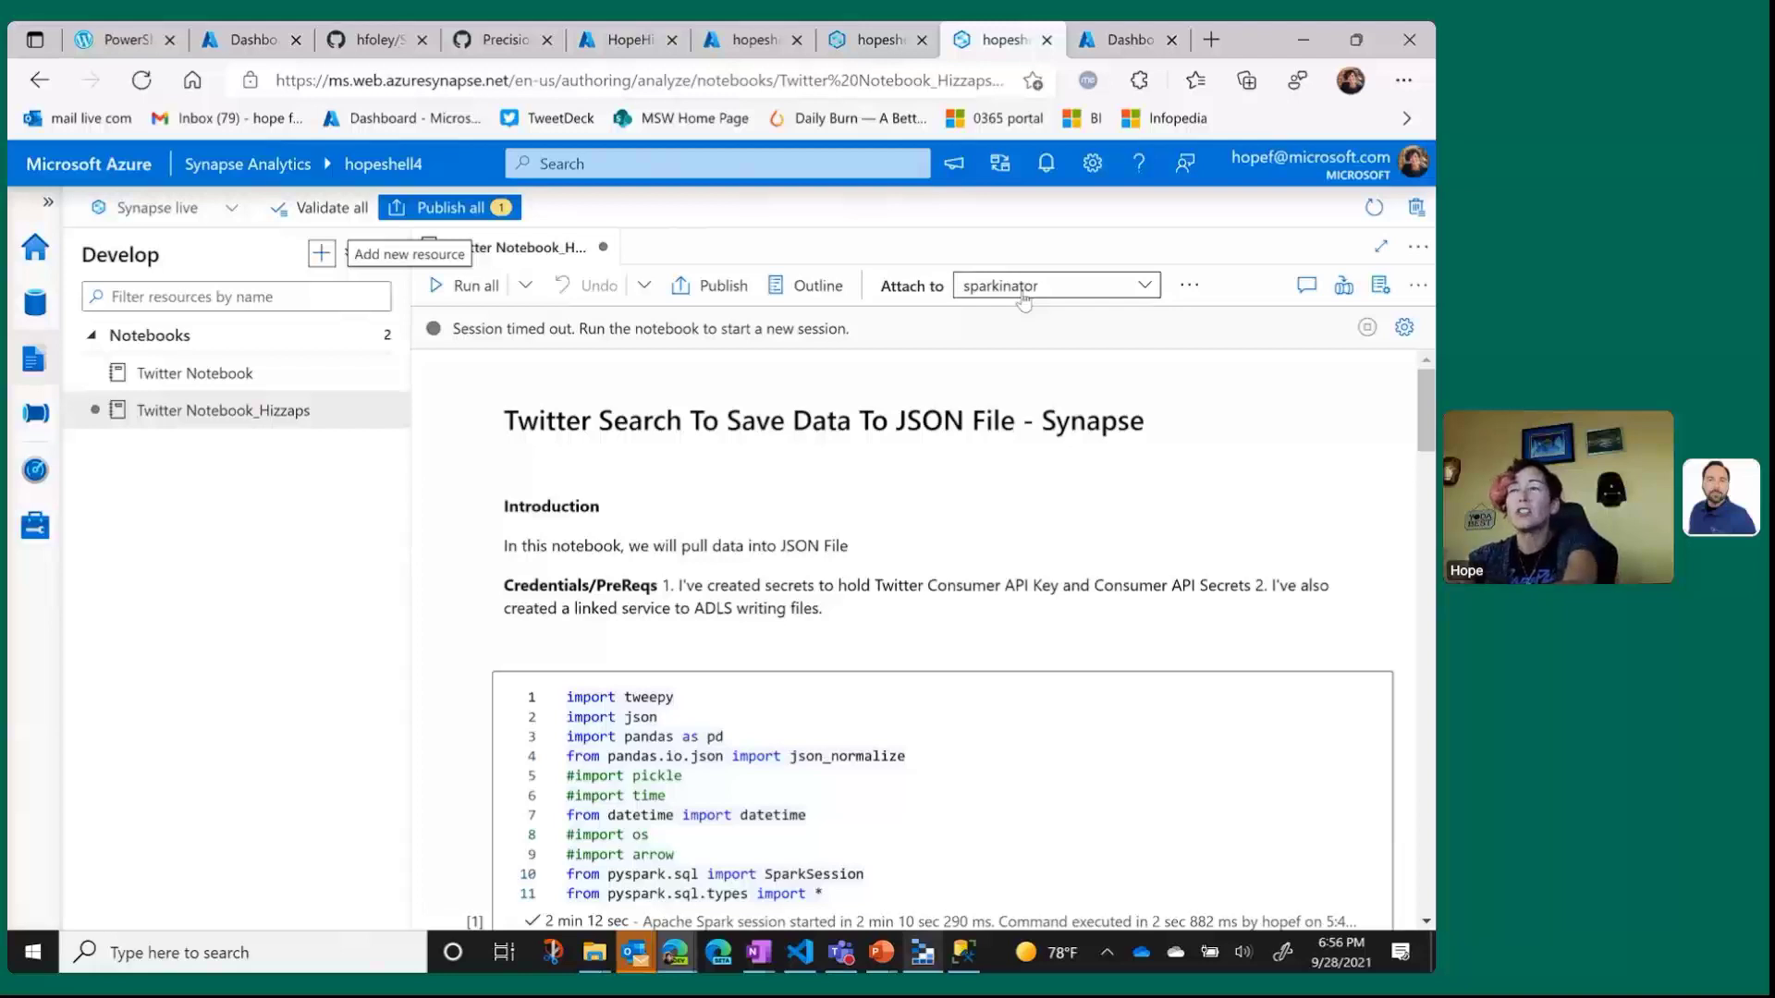
Look through the opening cells of the Twitter Notebook_Hizzaps notebook and highlight the tweepy import.
scroll(959, 600, "down", 1)
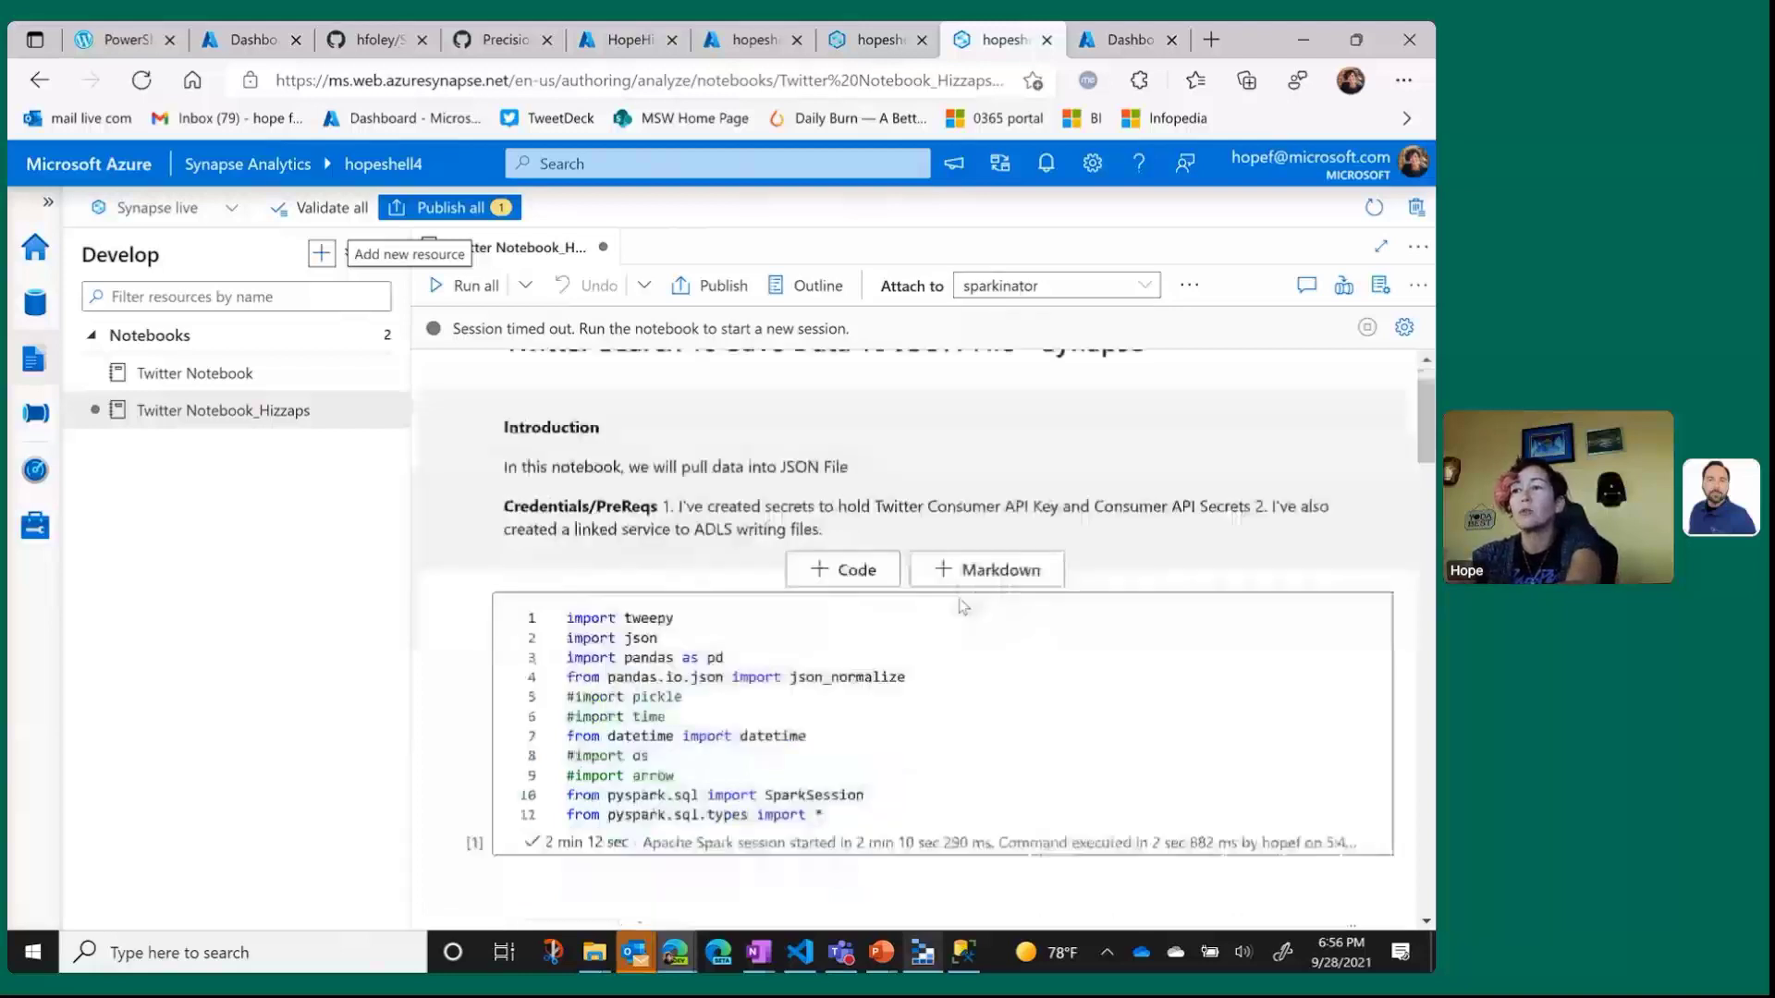
scroll(961, 603, "down", 2)
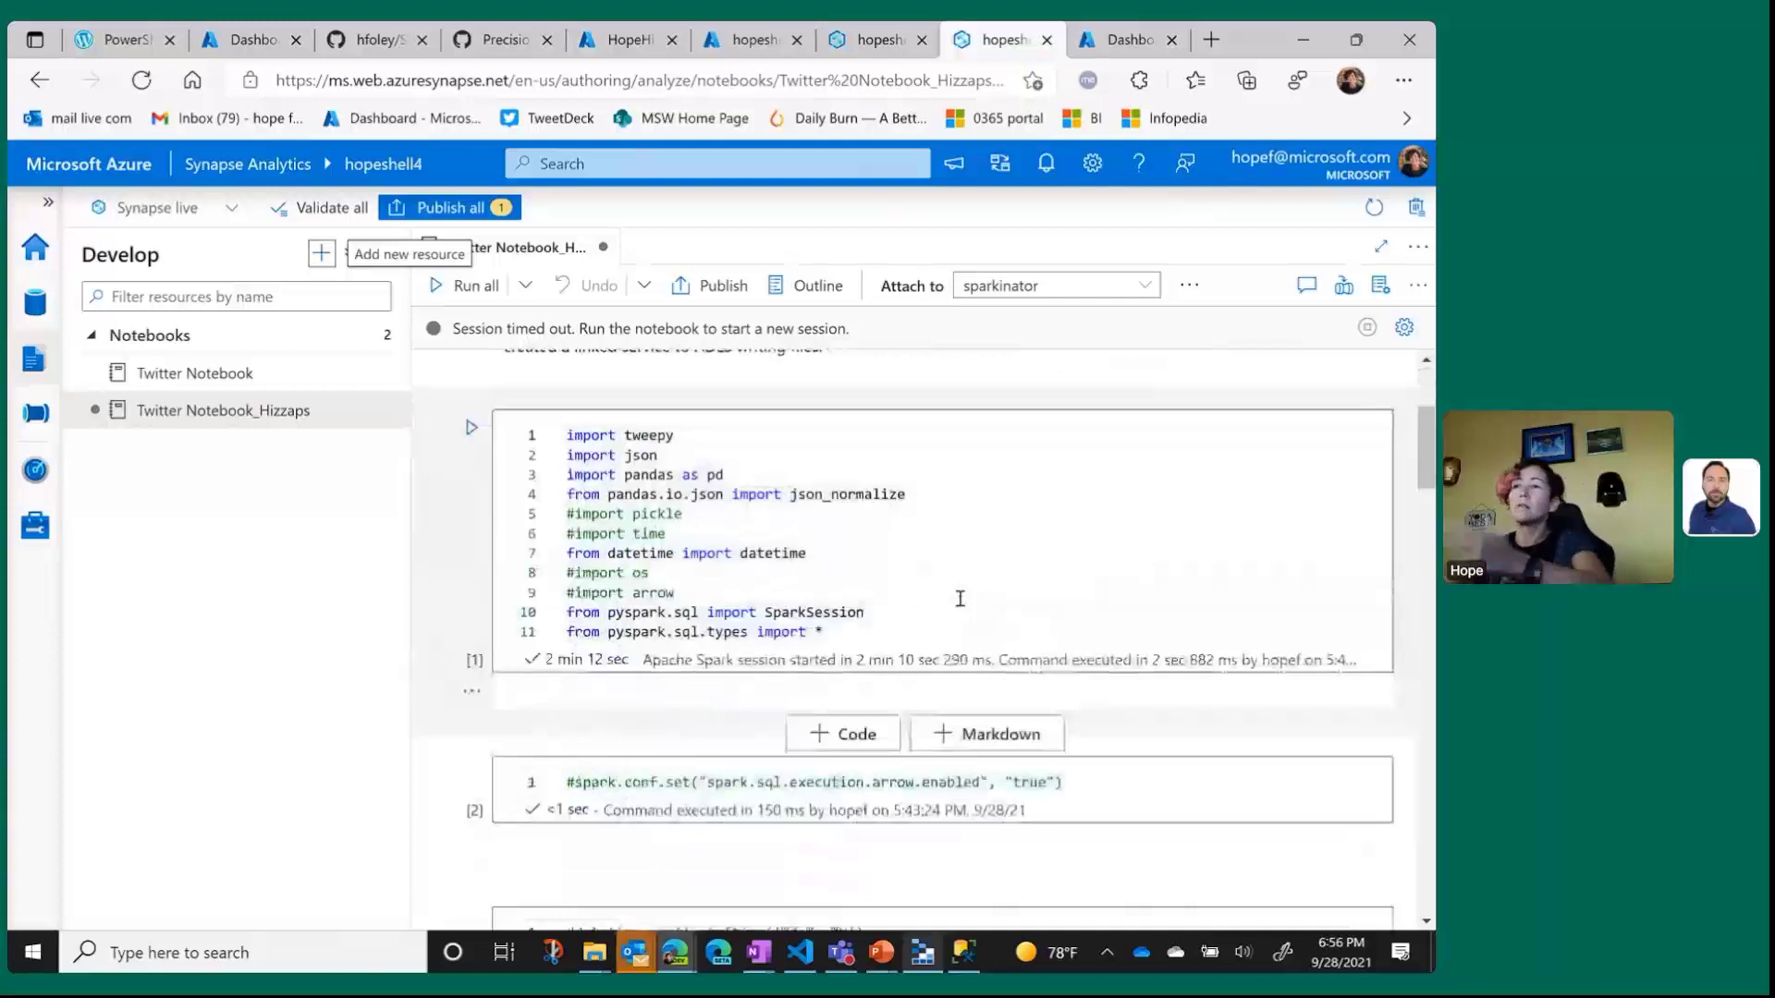
scroll(960, 599, "down", 1)
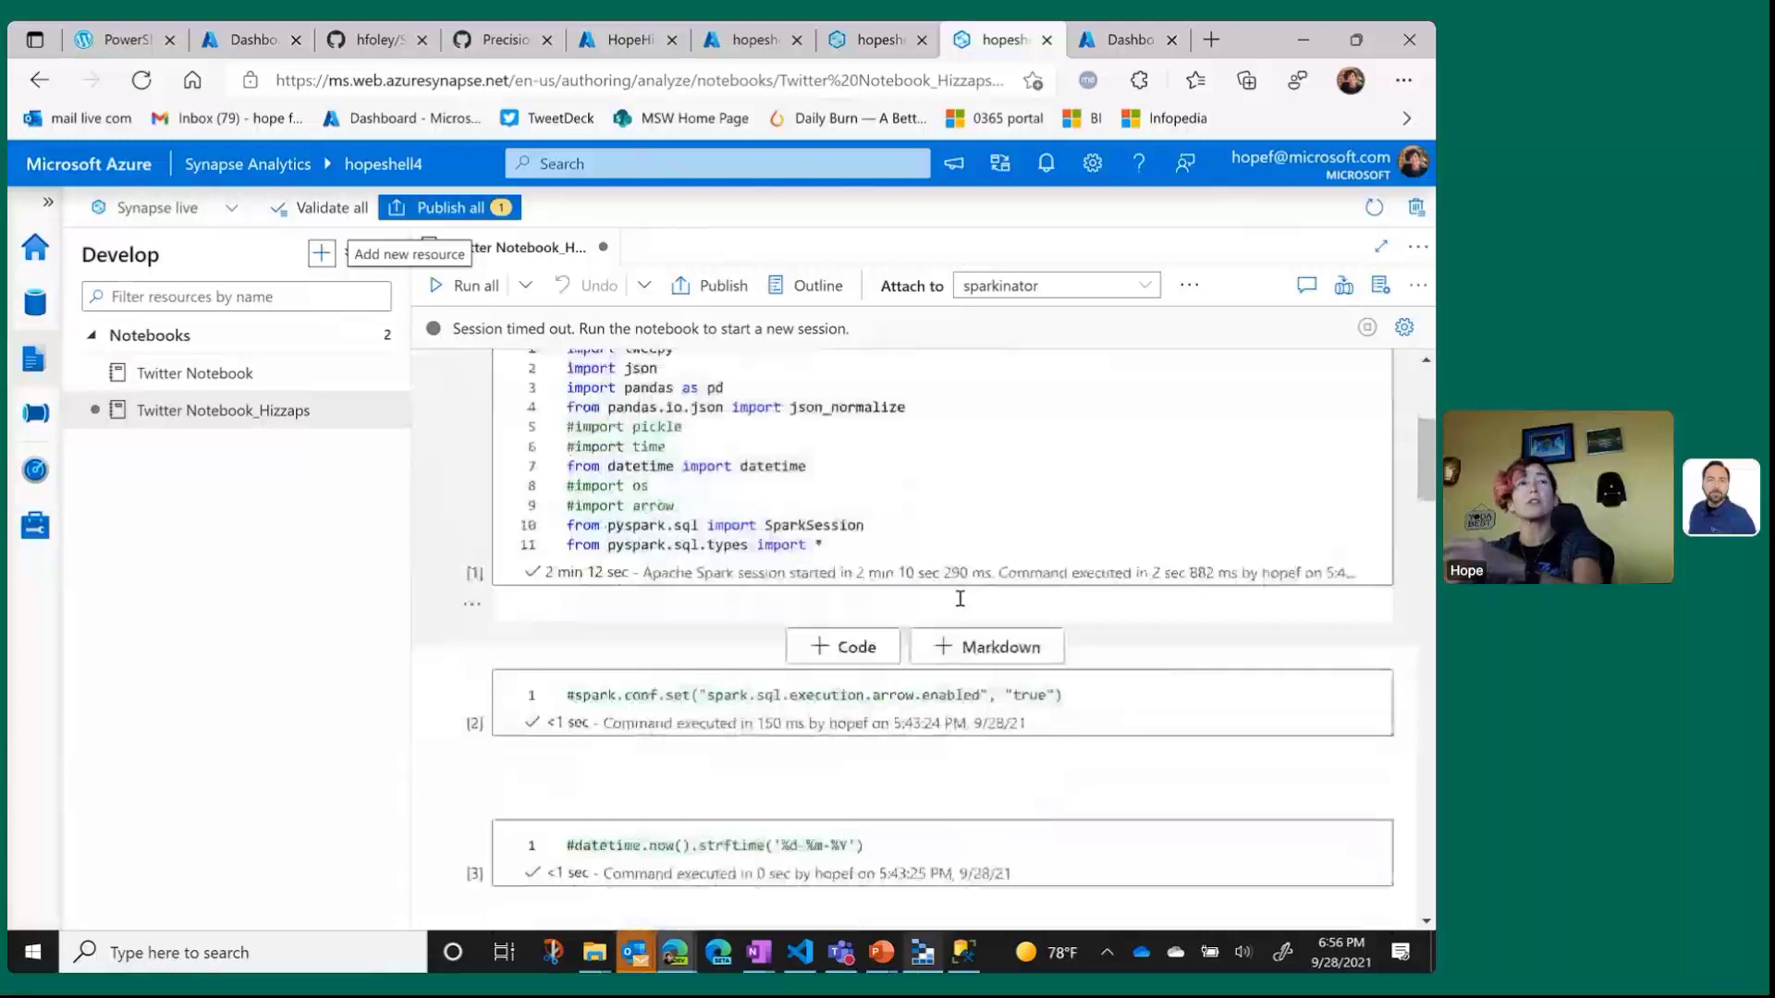
scroll(959, 599, "up", 4)
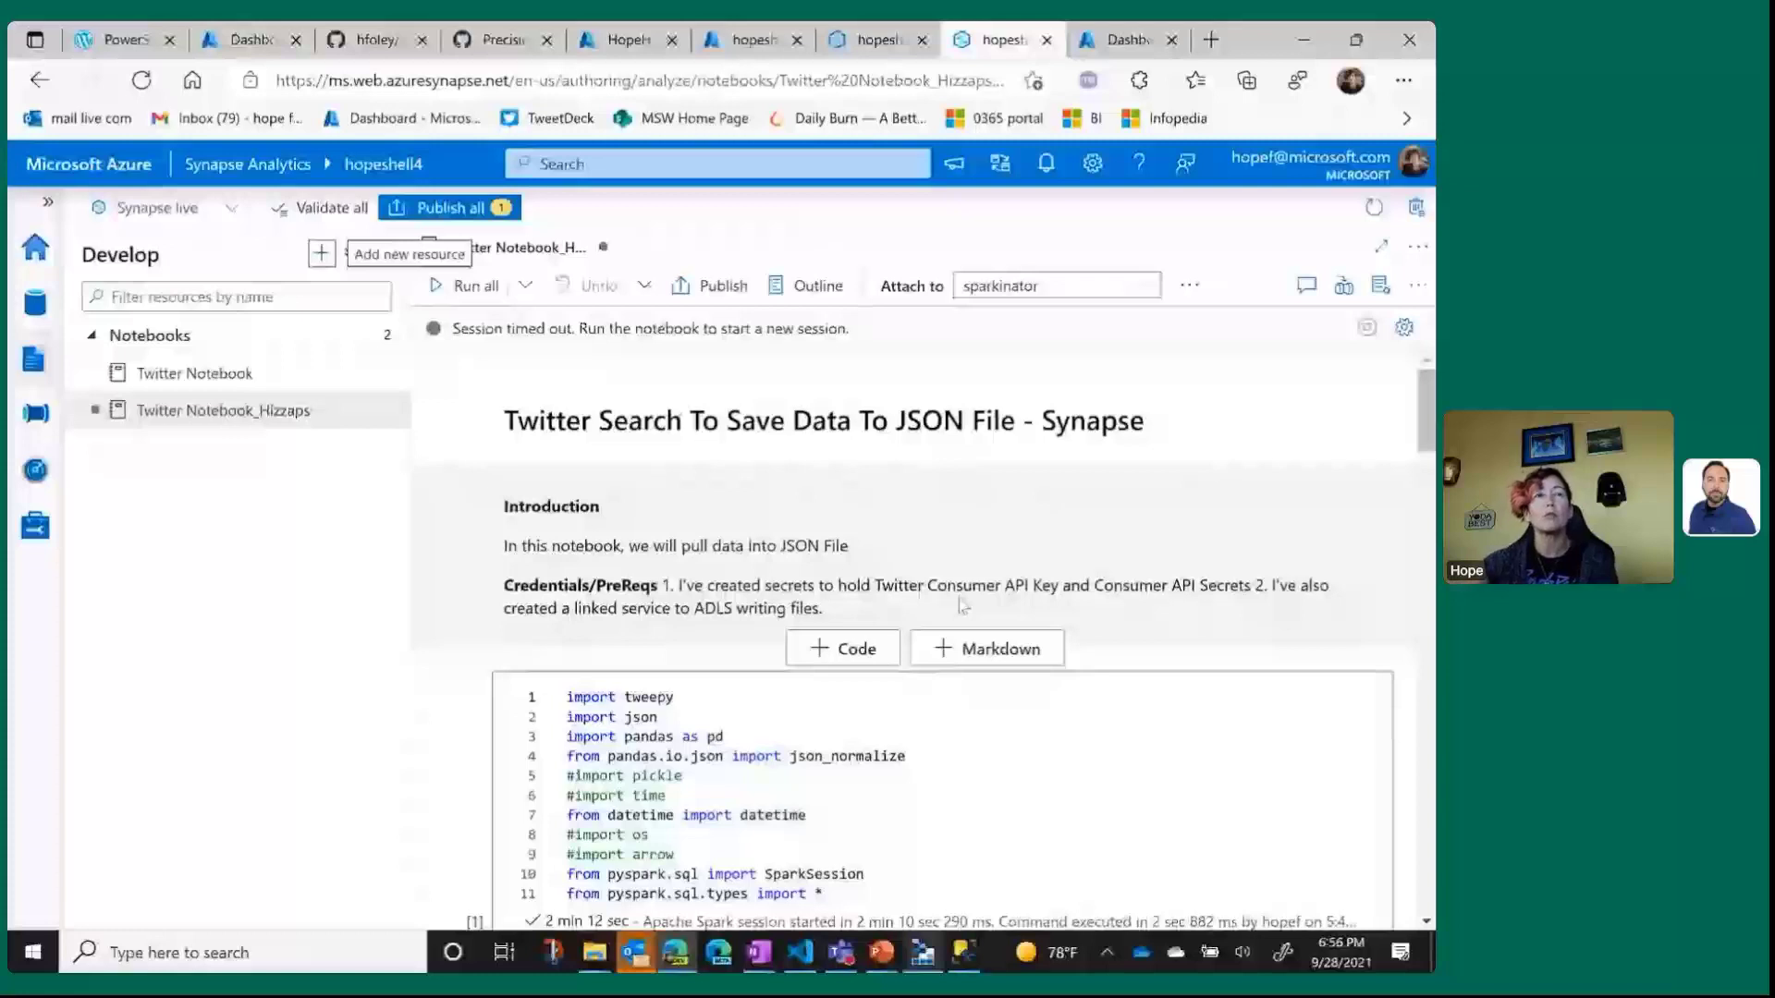
left_click_drag(675, 697, 607, 695)
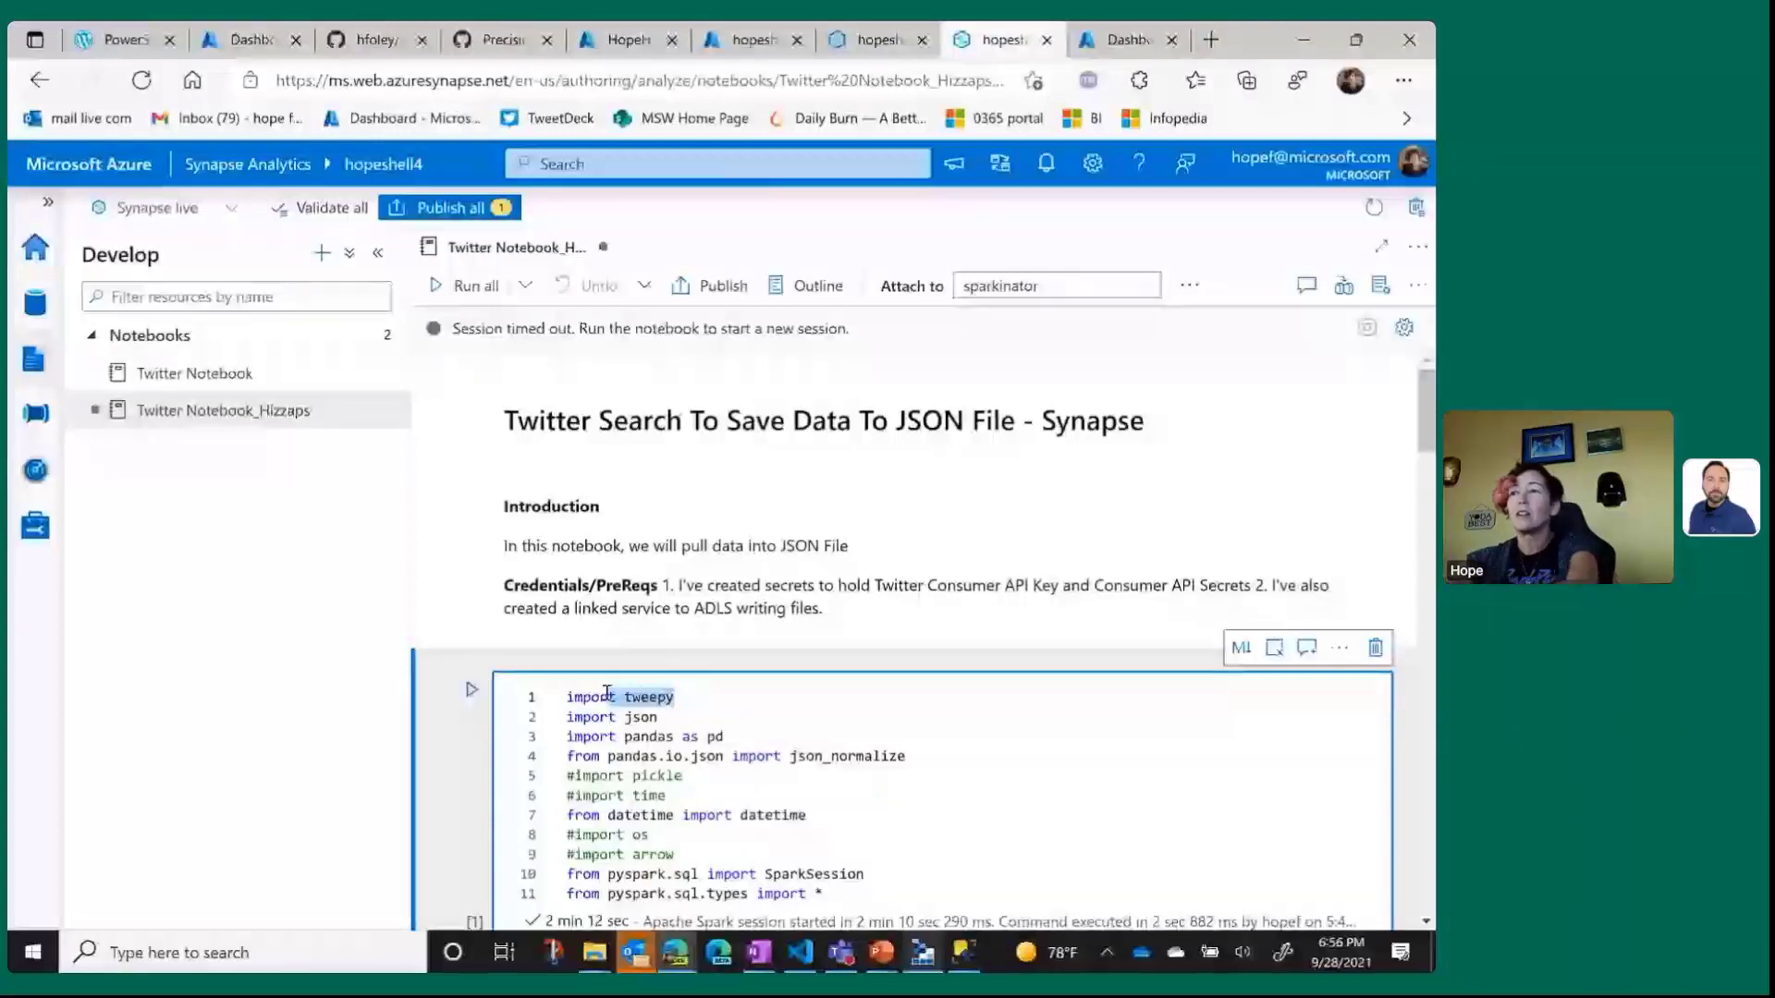
Set search_terms in the notebook's Get Search Results cell to the presenter's Twitter handle and run all cells.
scroll(964, 577, "down", 3)
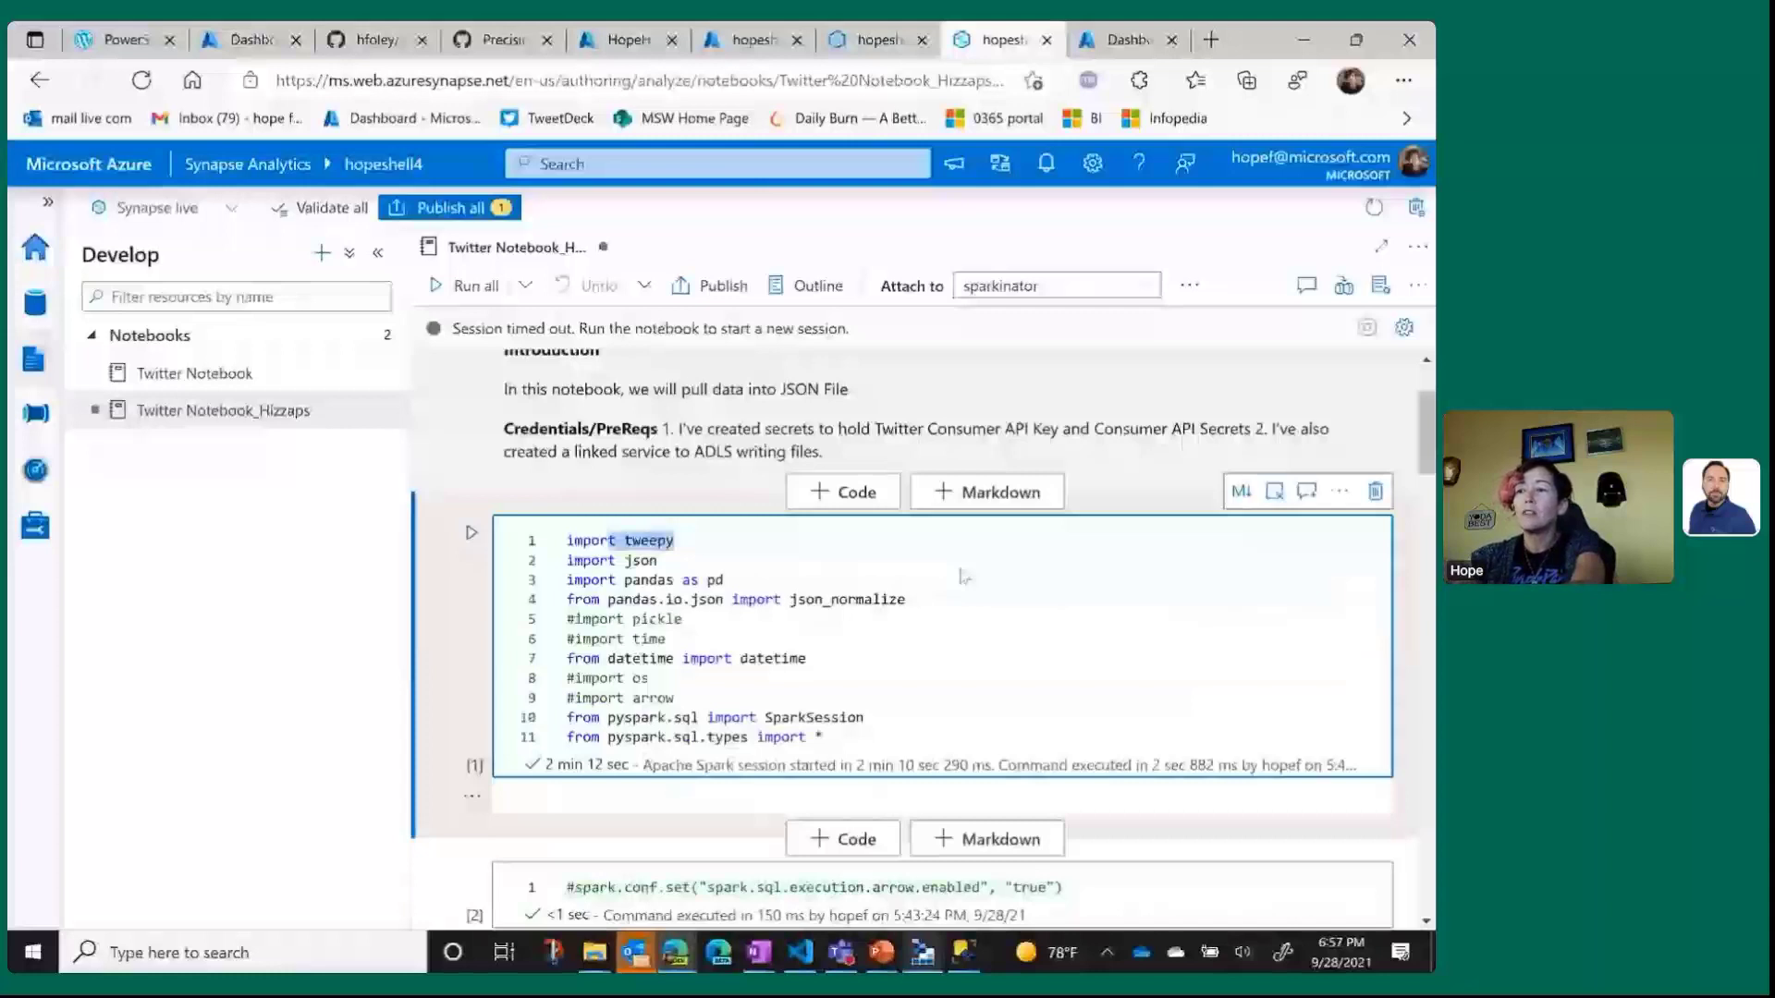
scroll(965, 577, "down", 10)
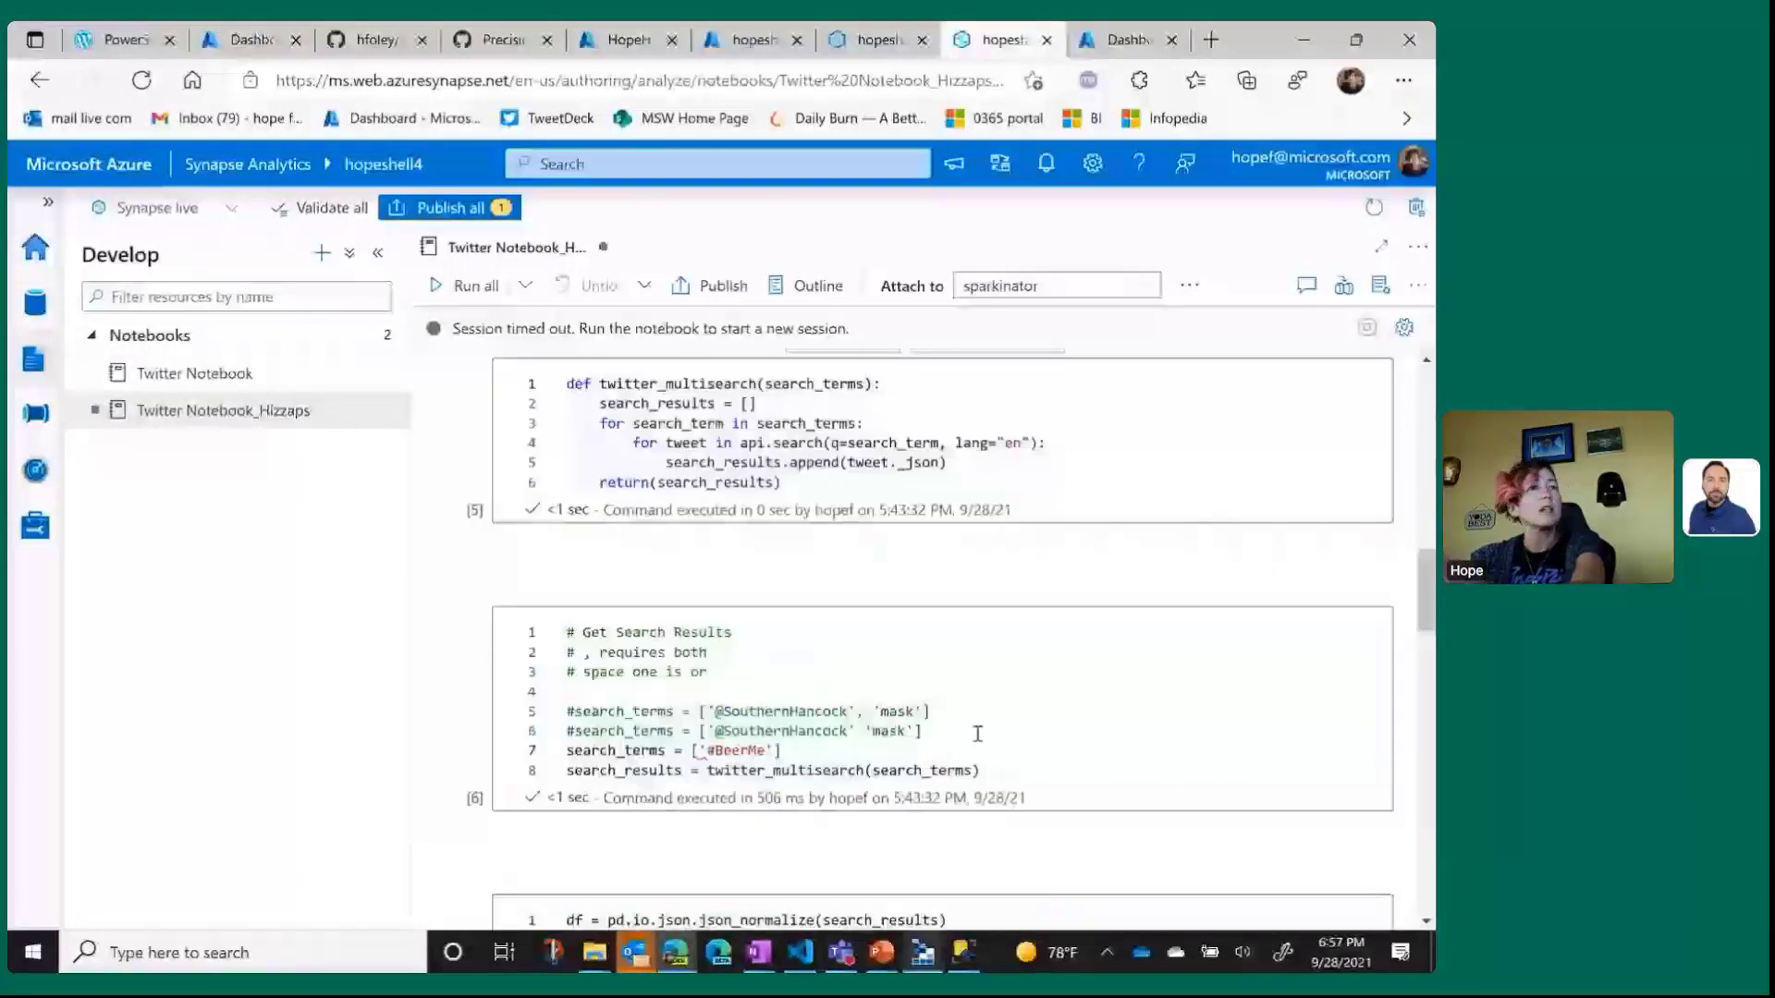
scroll(977, 733, "down", 2)
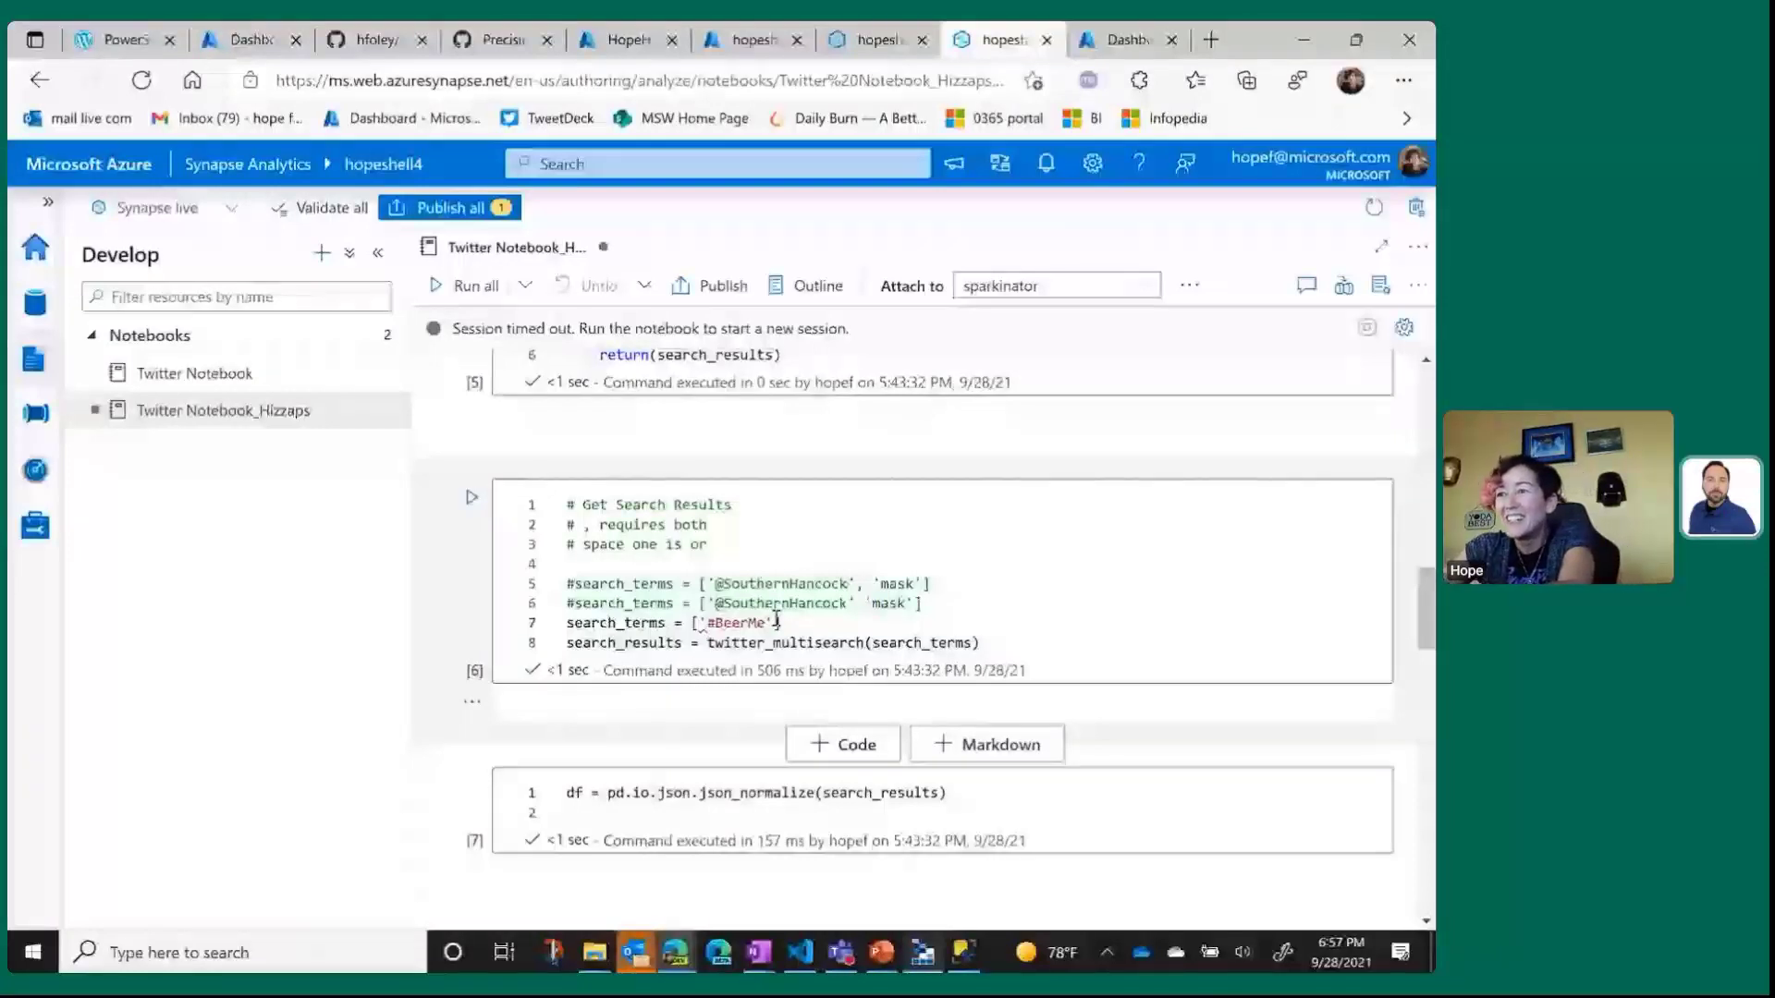
left_click_drag(767, 623, 733, 622)
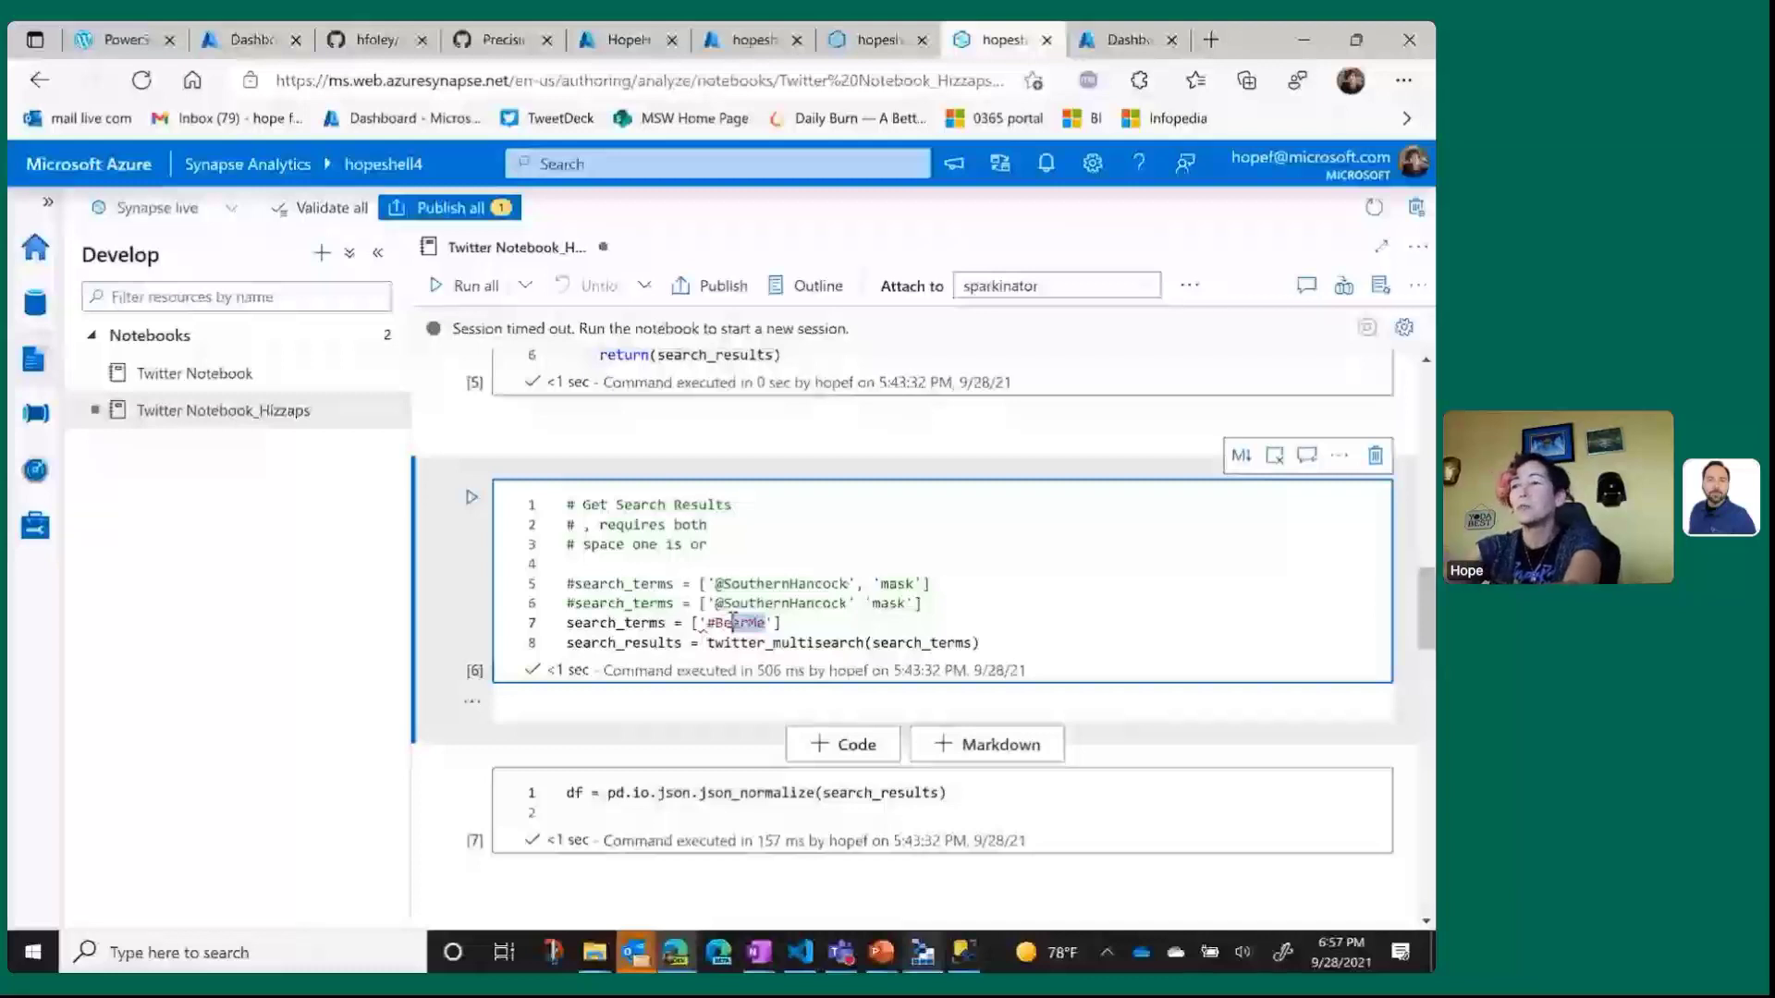
left_click_drag(733, 622, 707, 622)
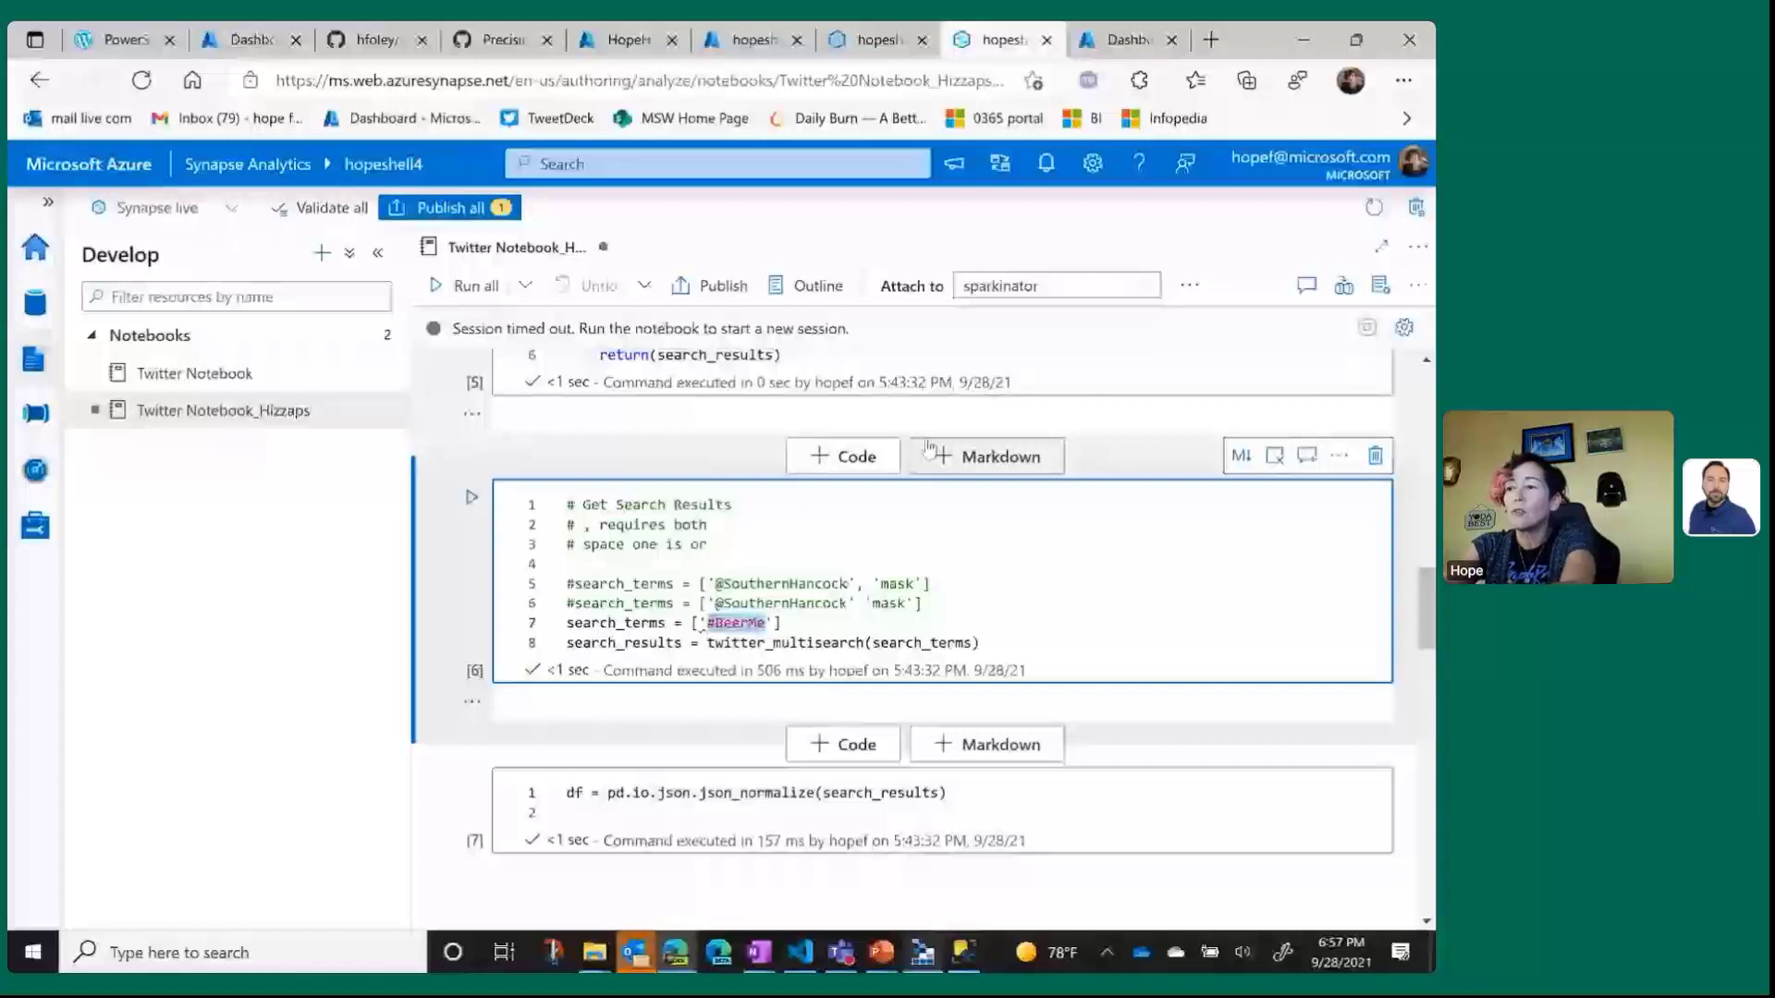
type("@hope")
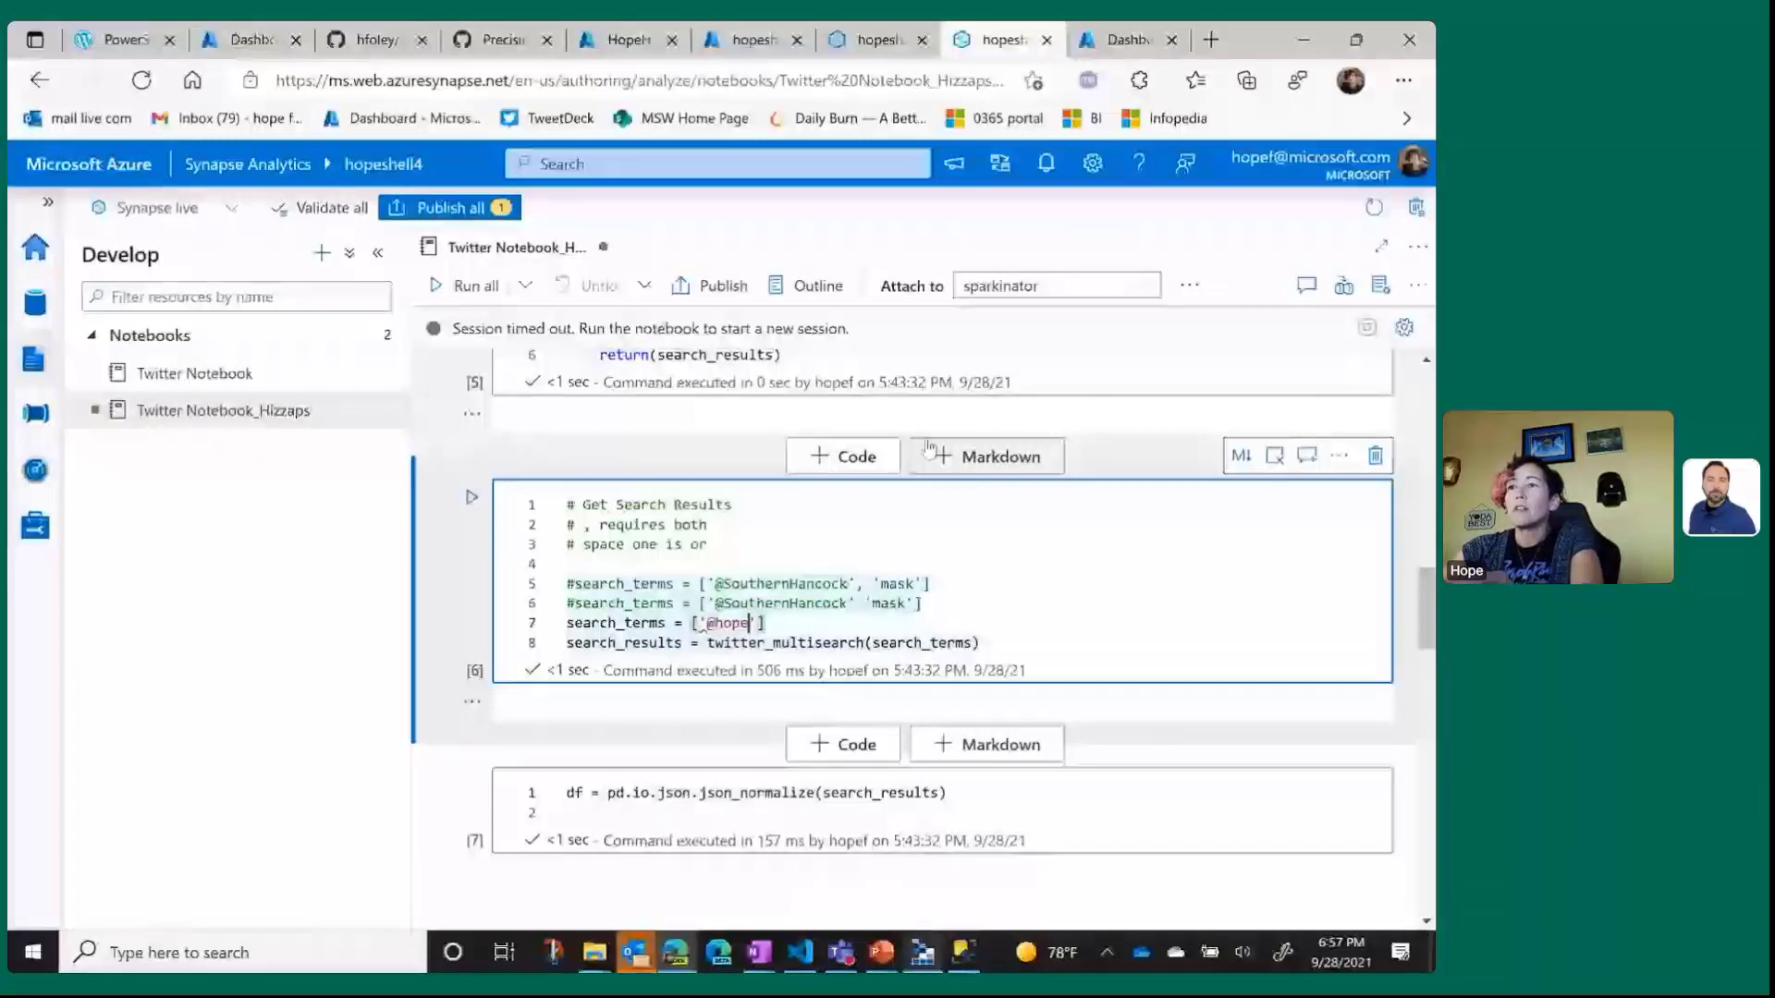
scroll(1093, 496, "up", 15)
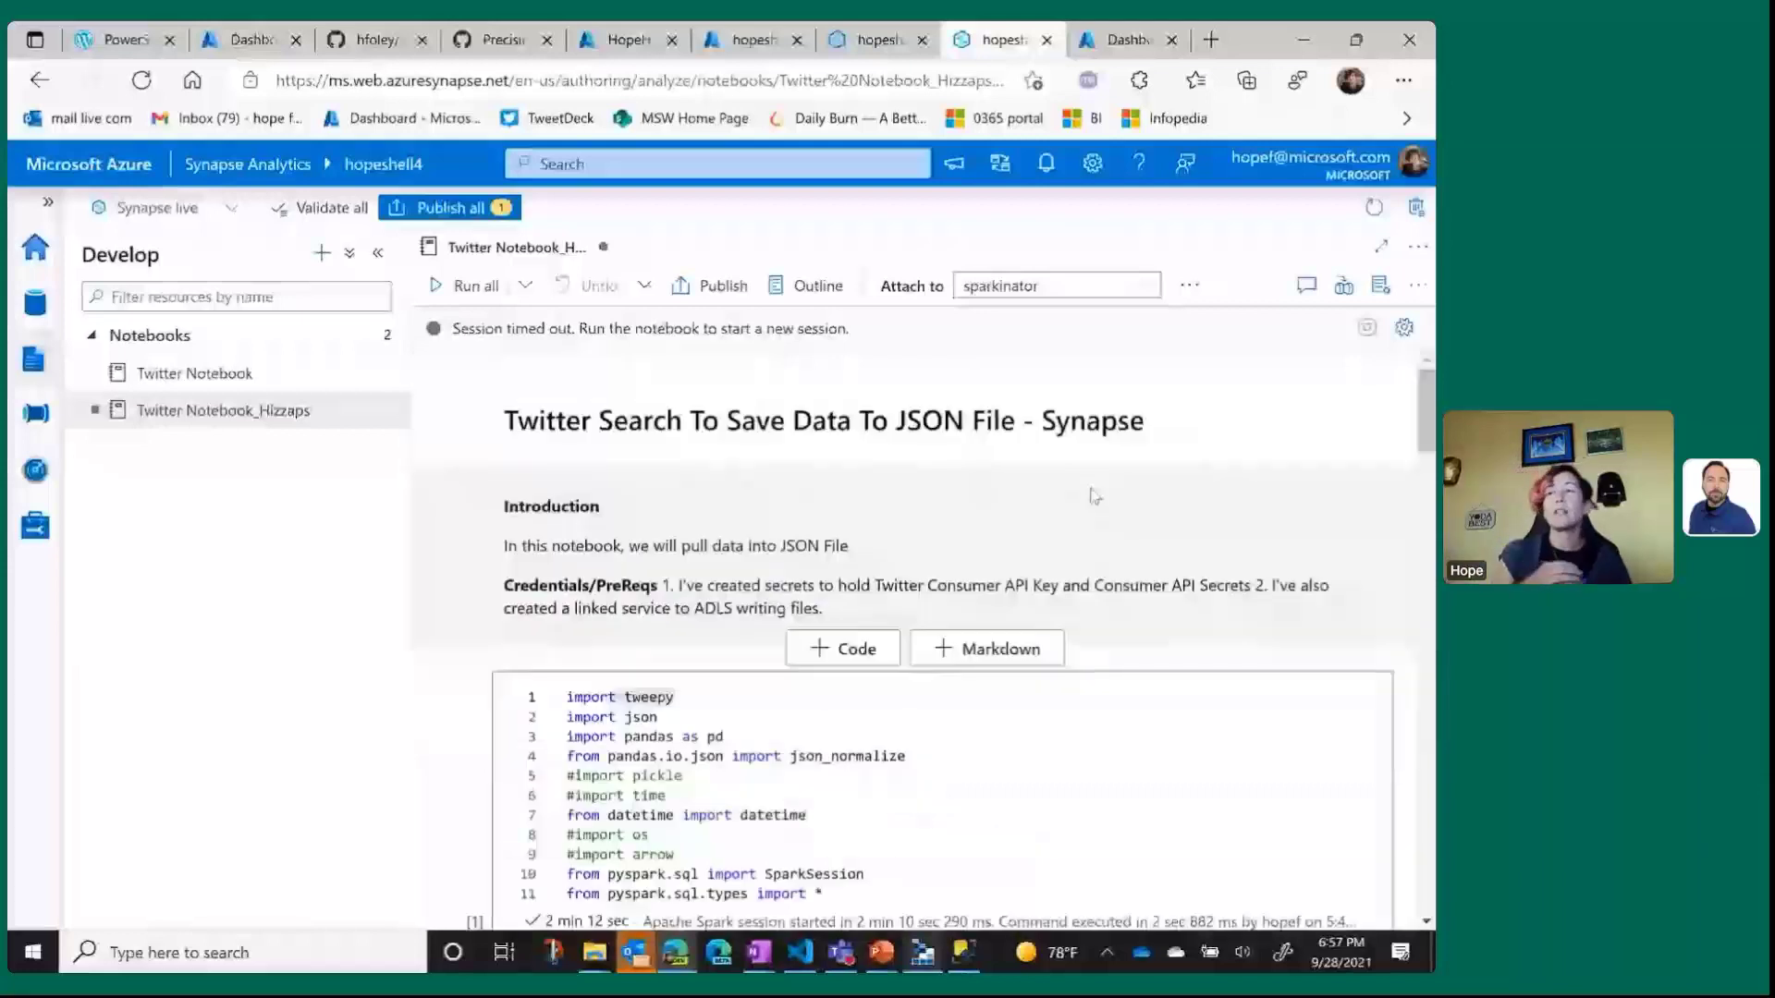
left_click(480, 282)
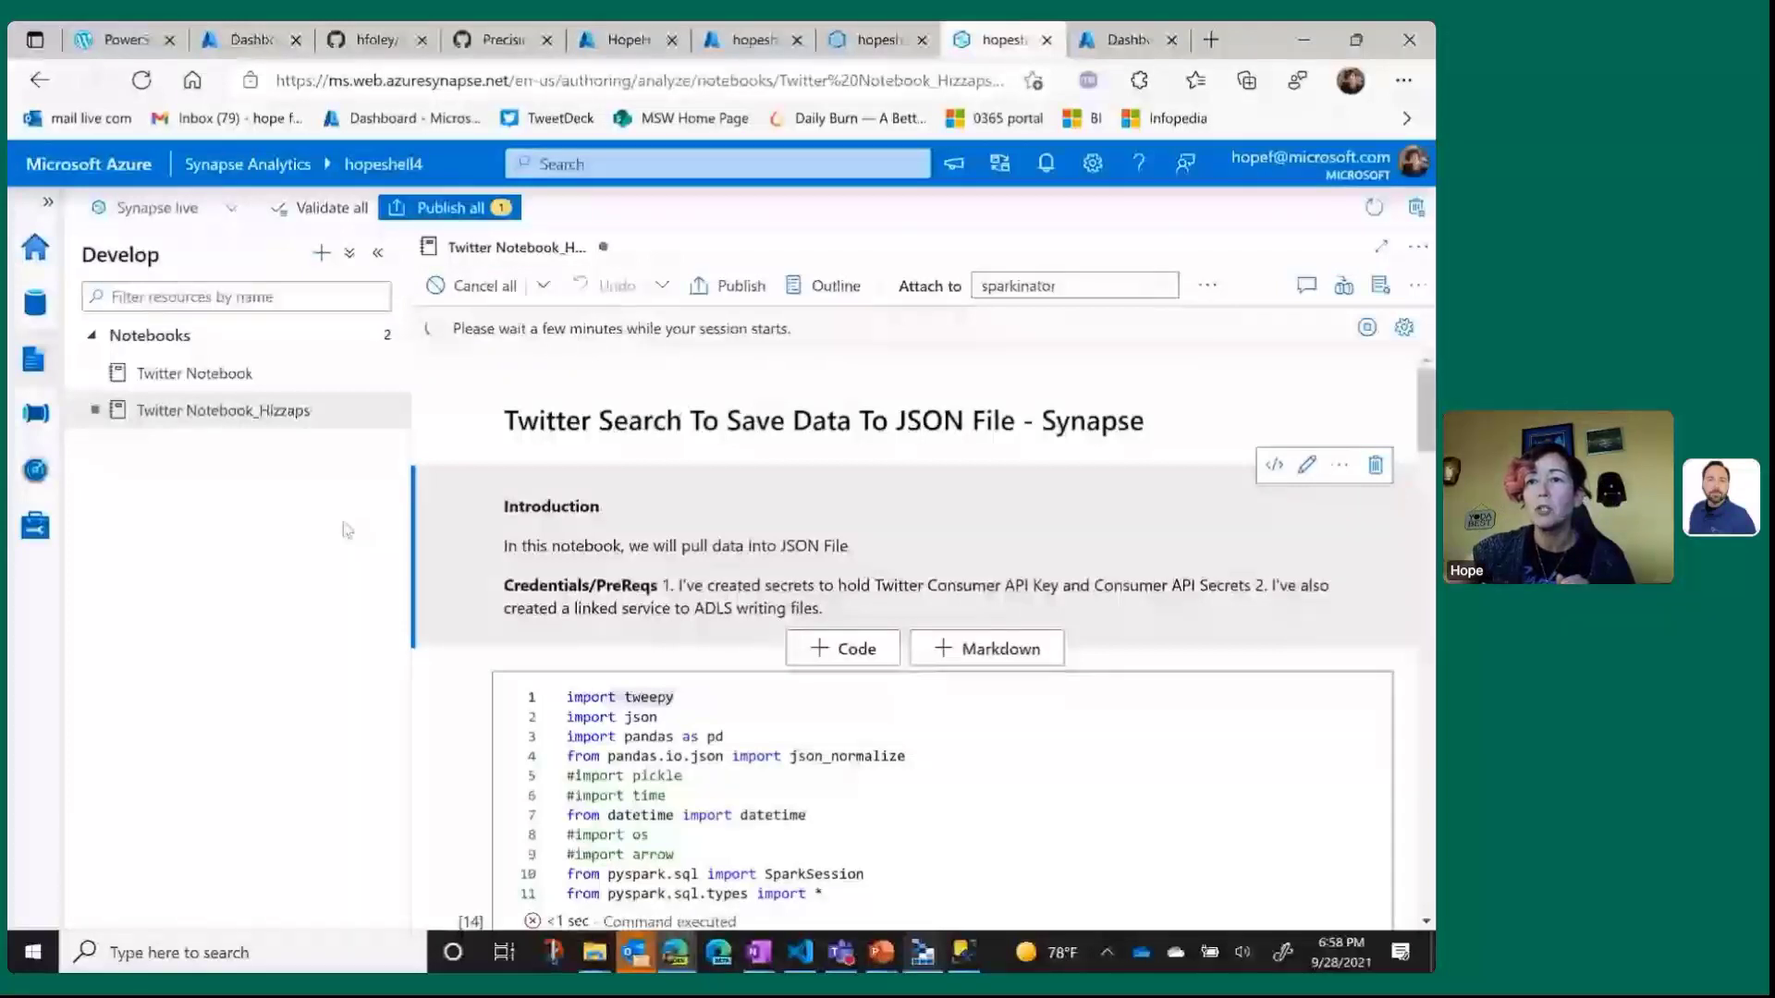
Open the workspace's Apache Spark pools in the Manage hub and start creating a new pool.
left_click(34, 527)
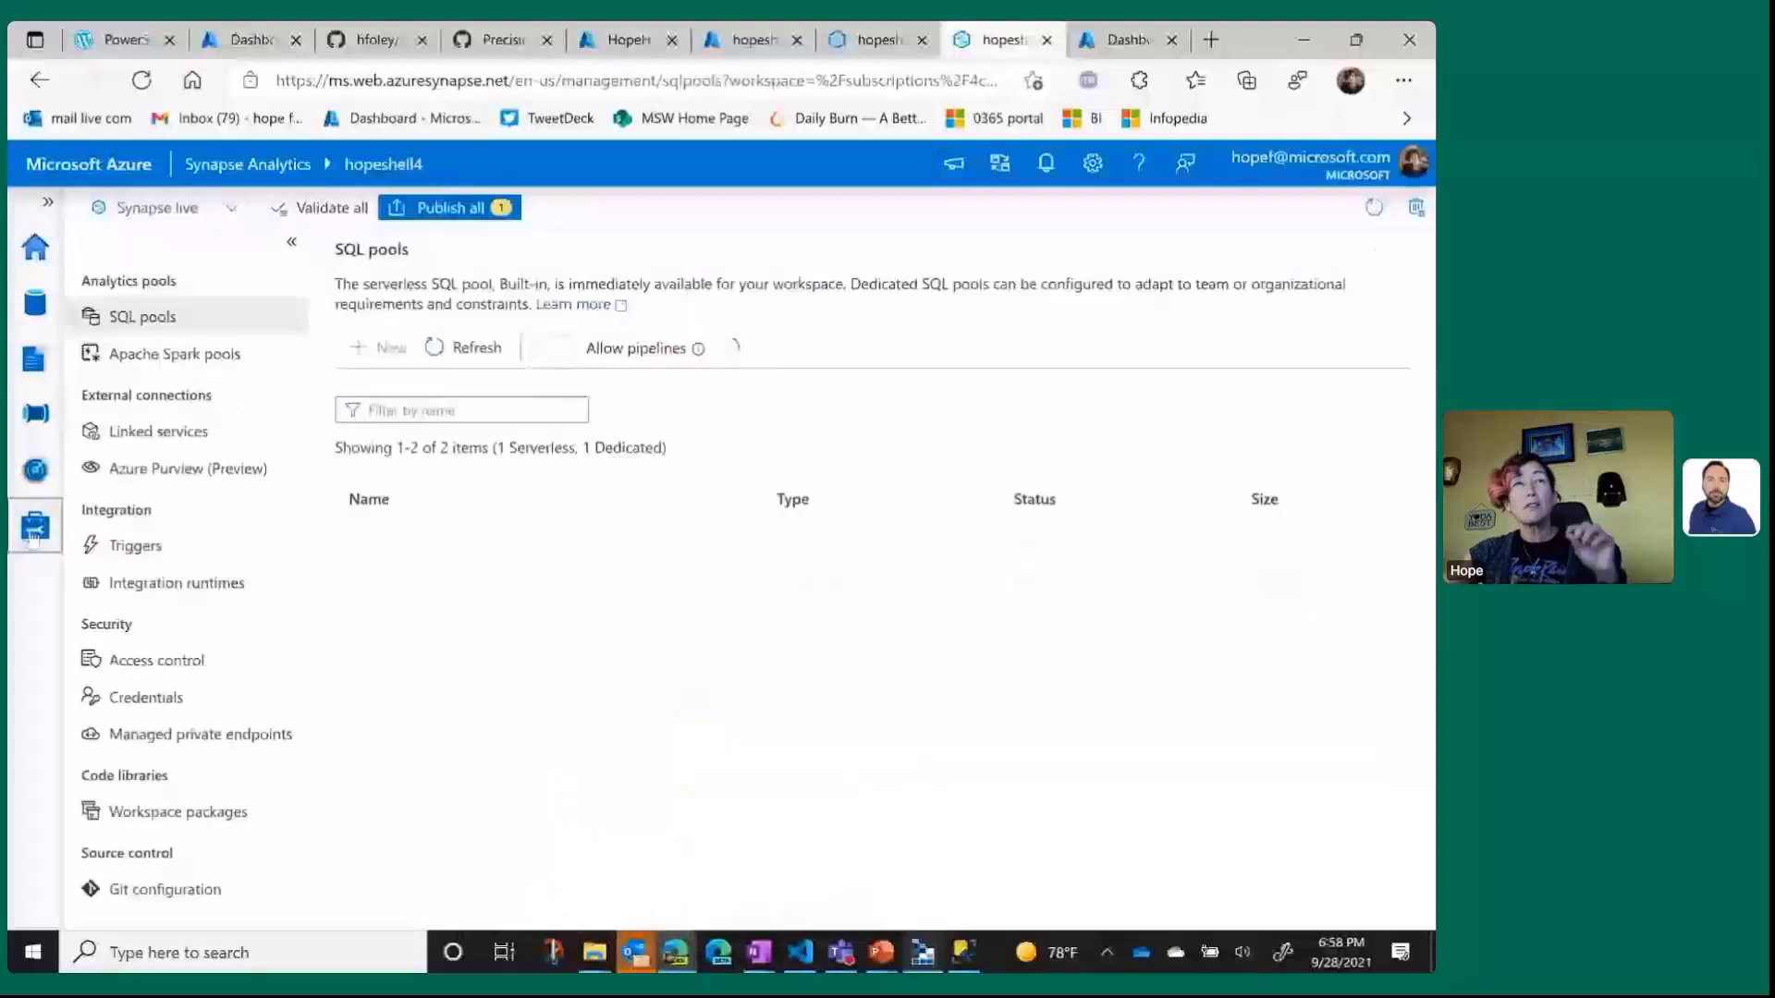
left_click(242, 371)
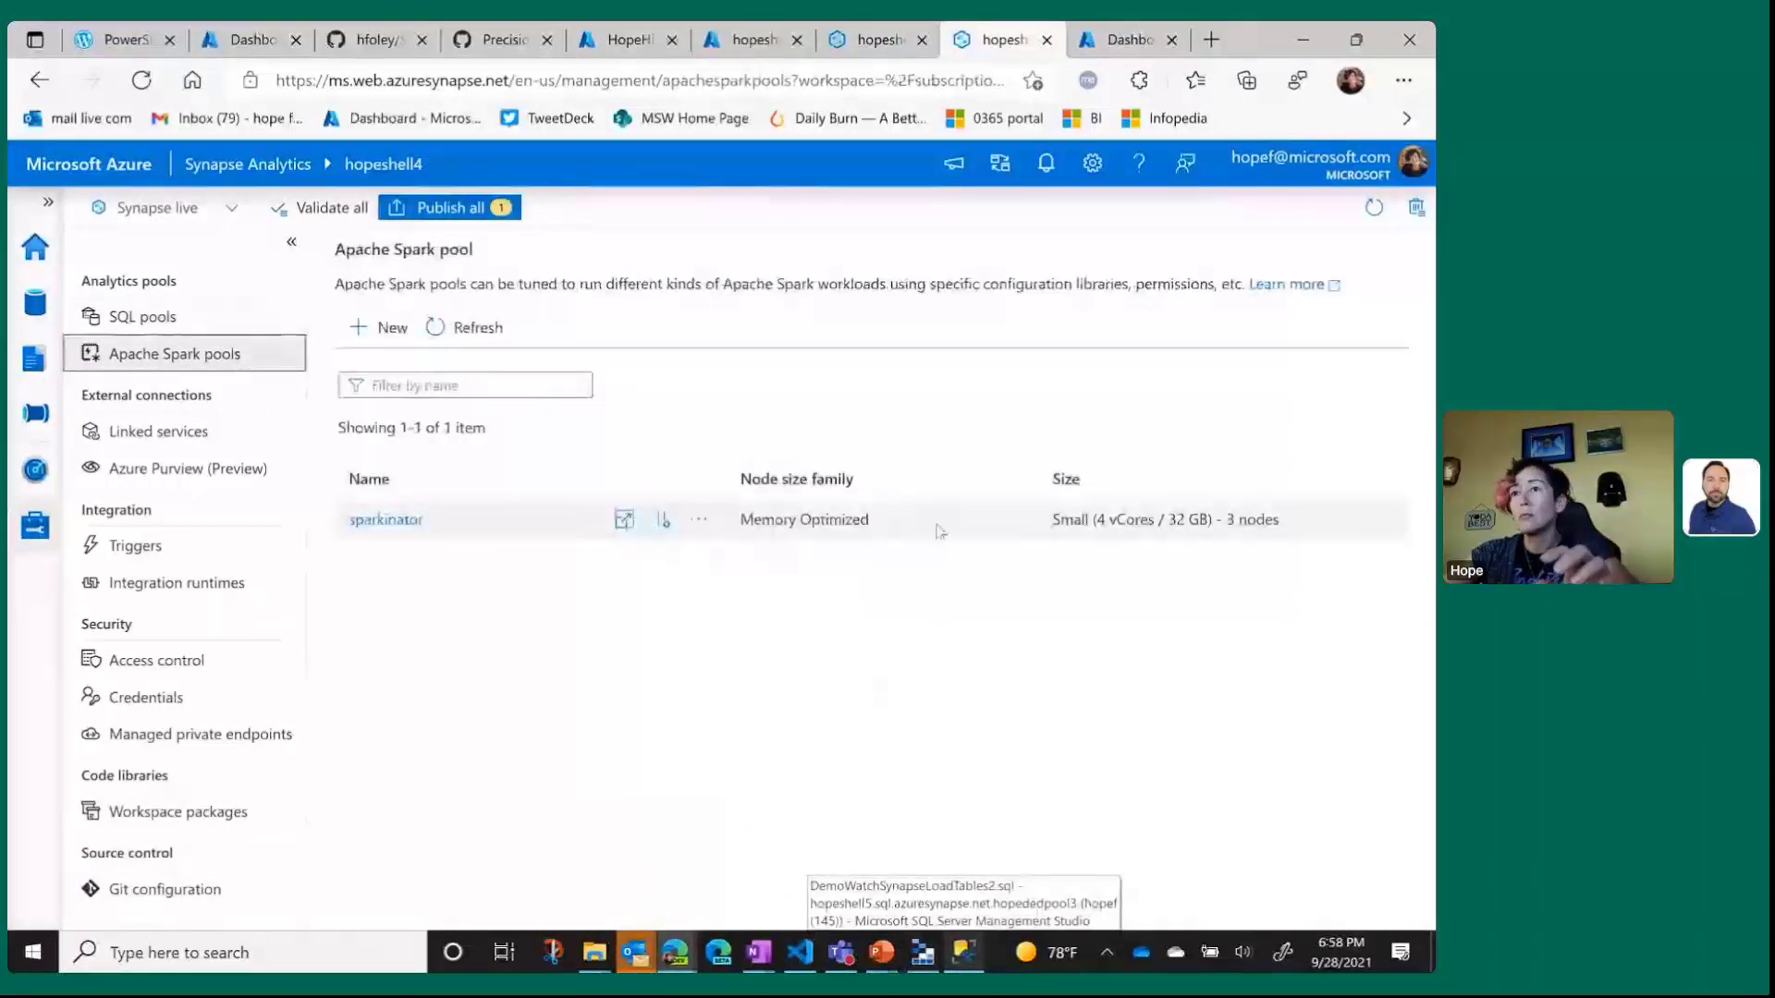
left_click(361, 329)
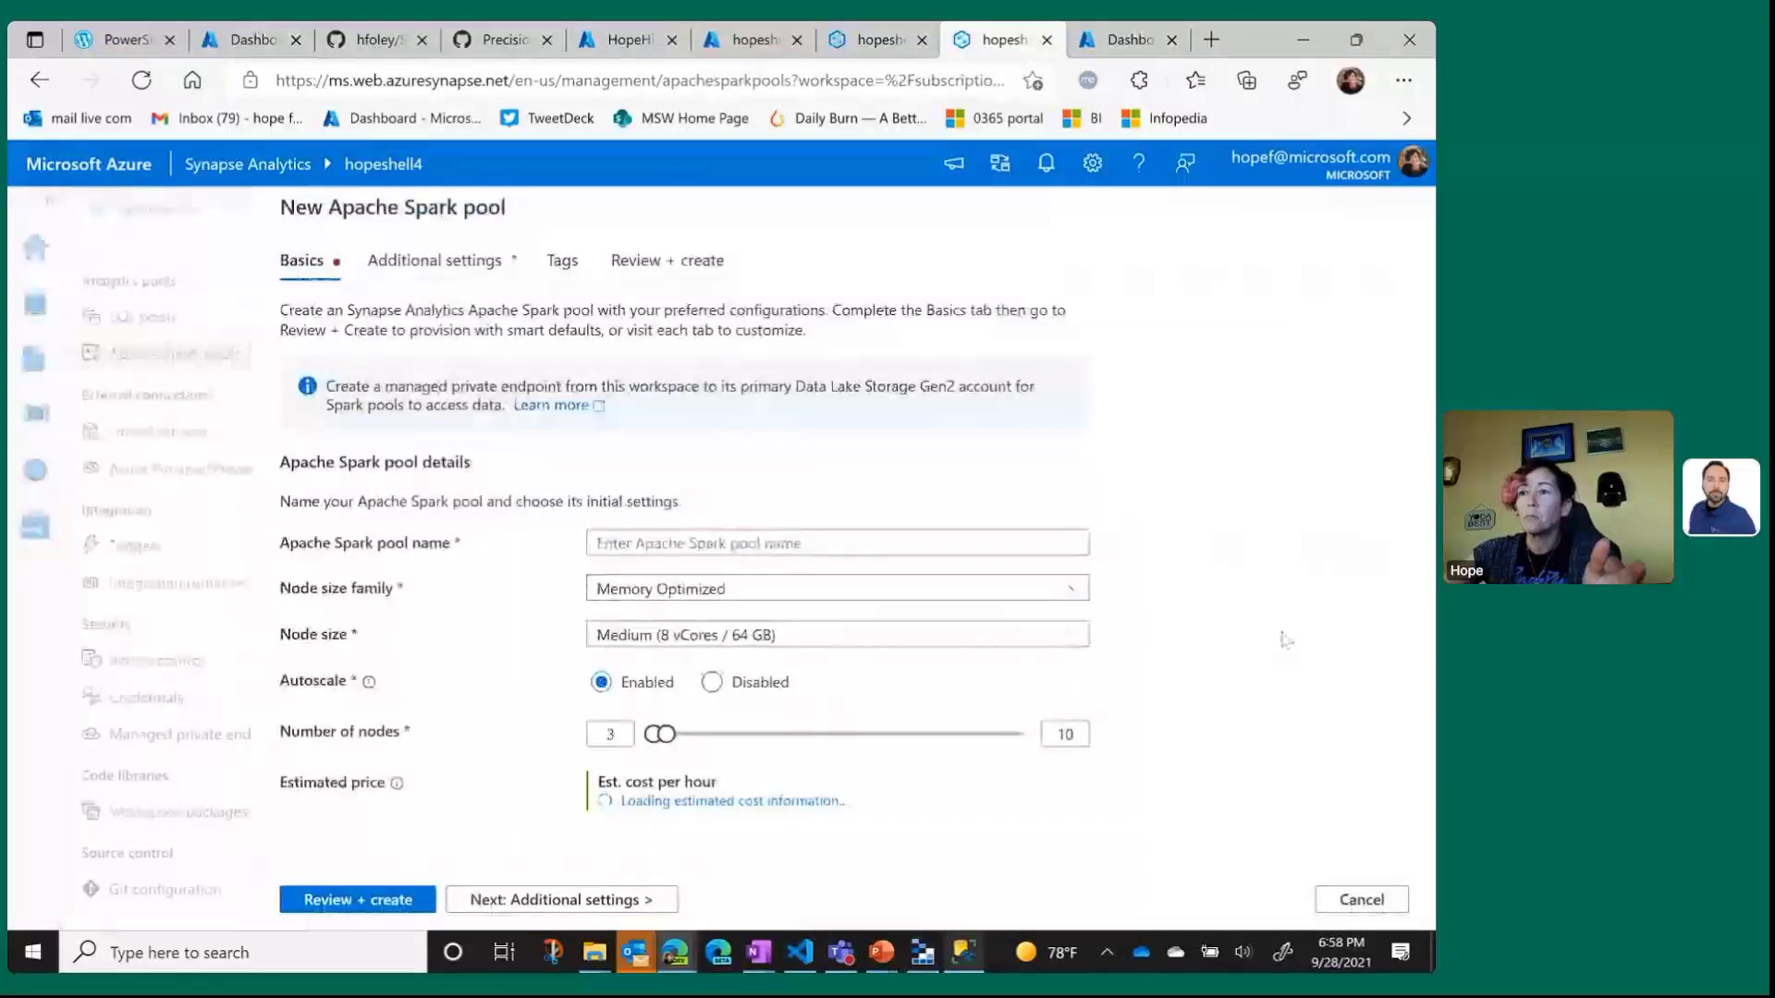
View the node size family options, raise the autoscale maximum to 200 nodes, and reduce it to 14.
left_click(845, 587)
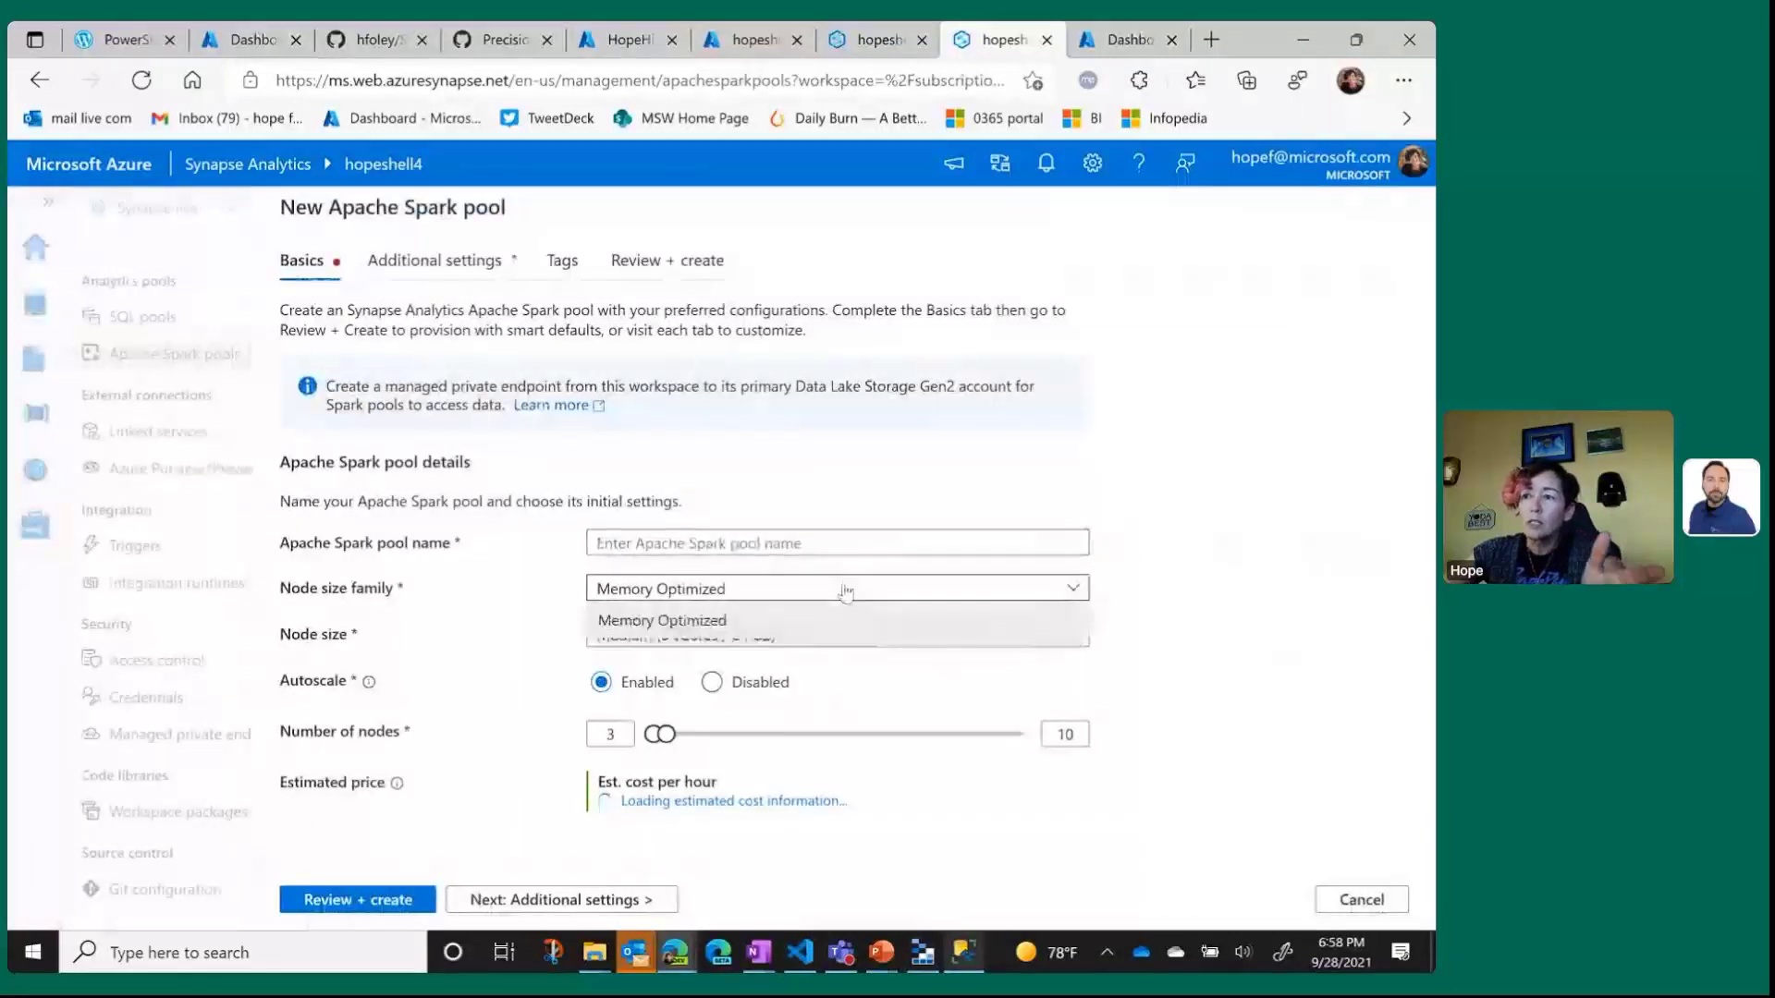
left_click(846, 592)
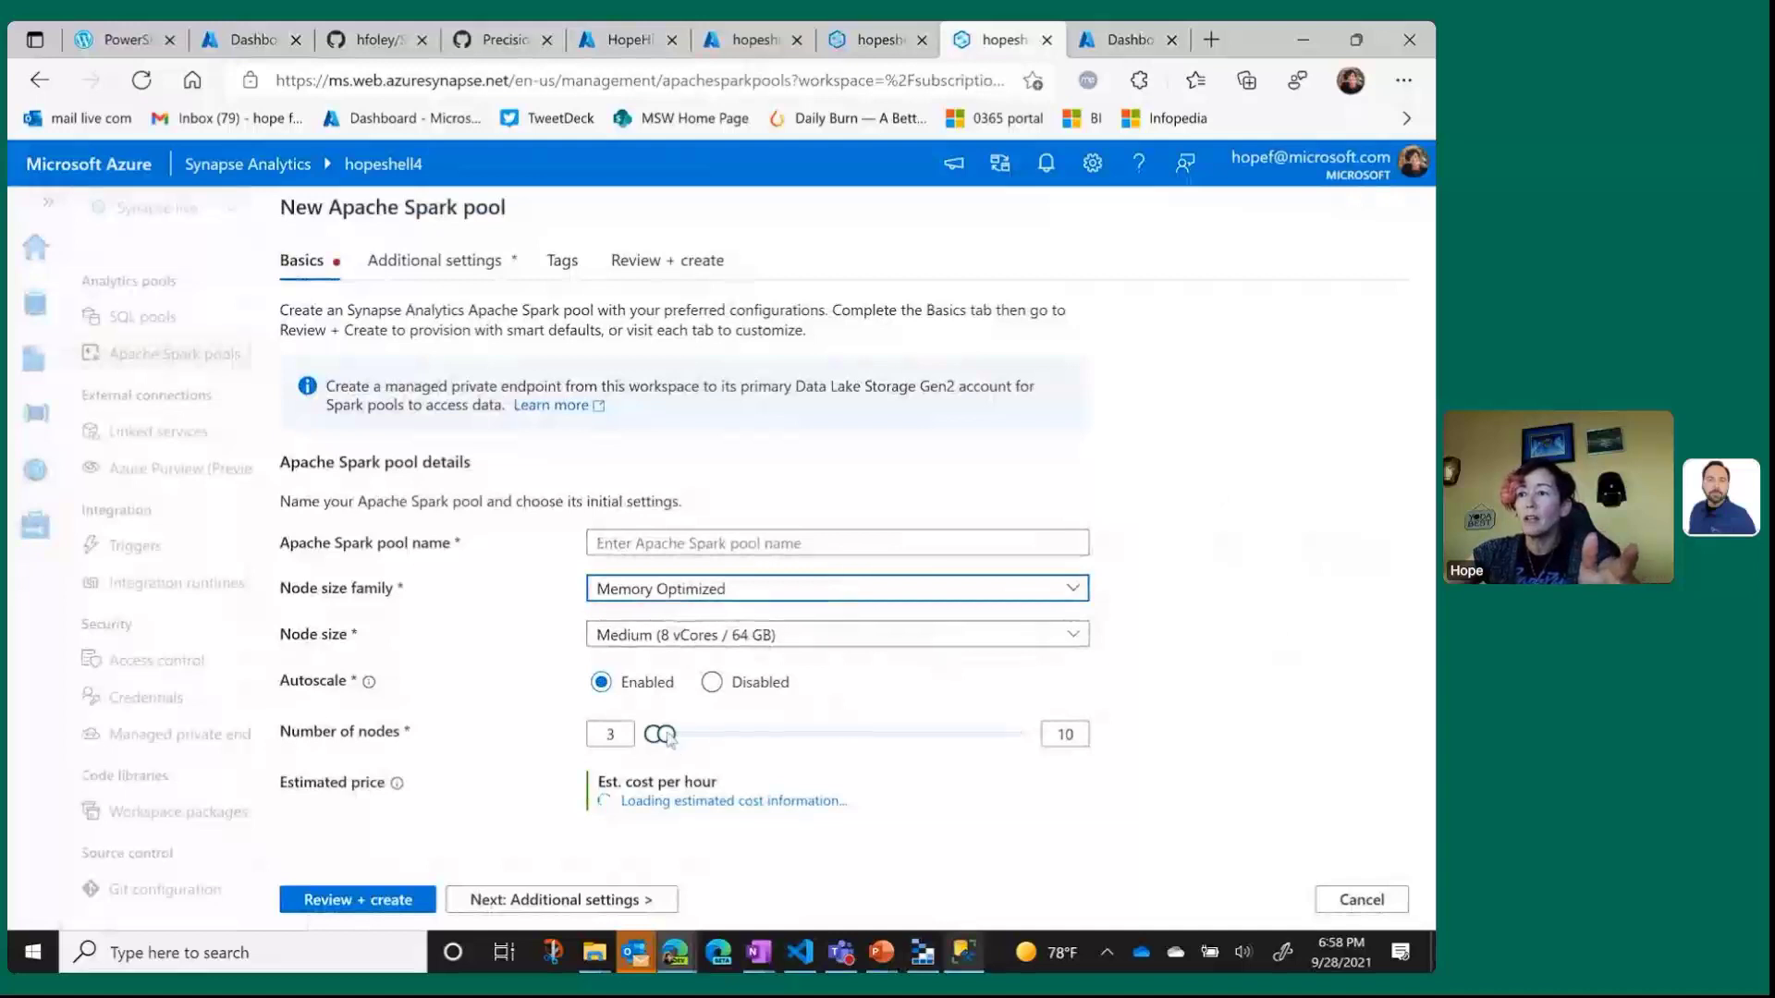
left_click_drag(664, 733, 1032, 748)
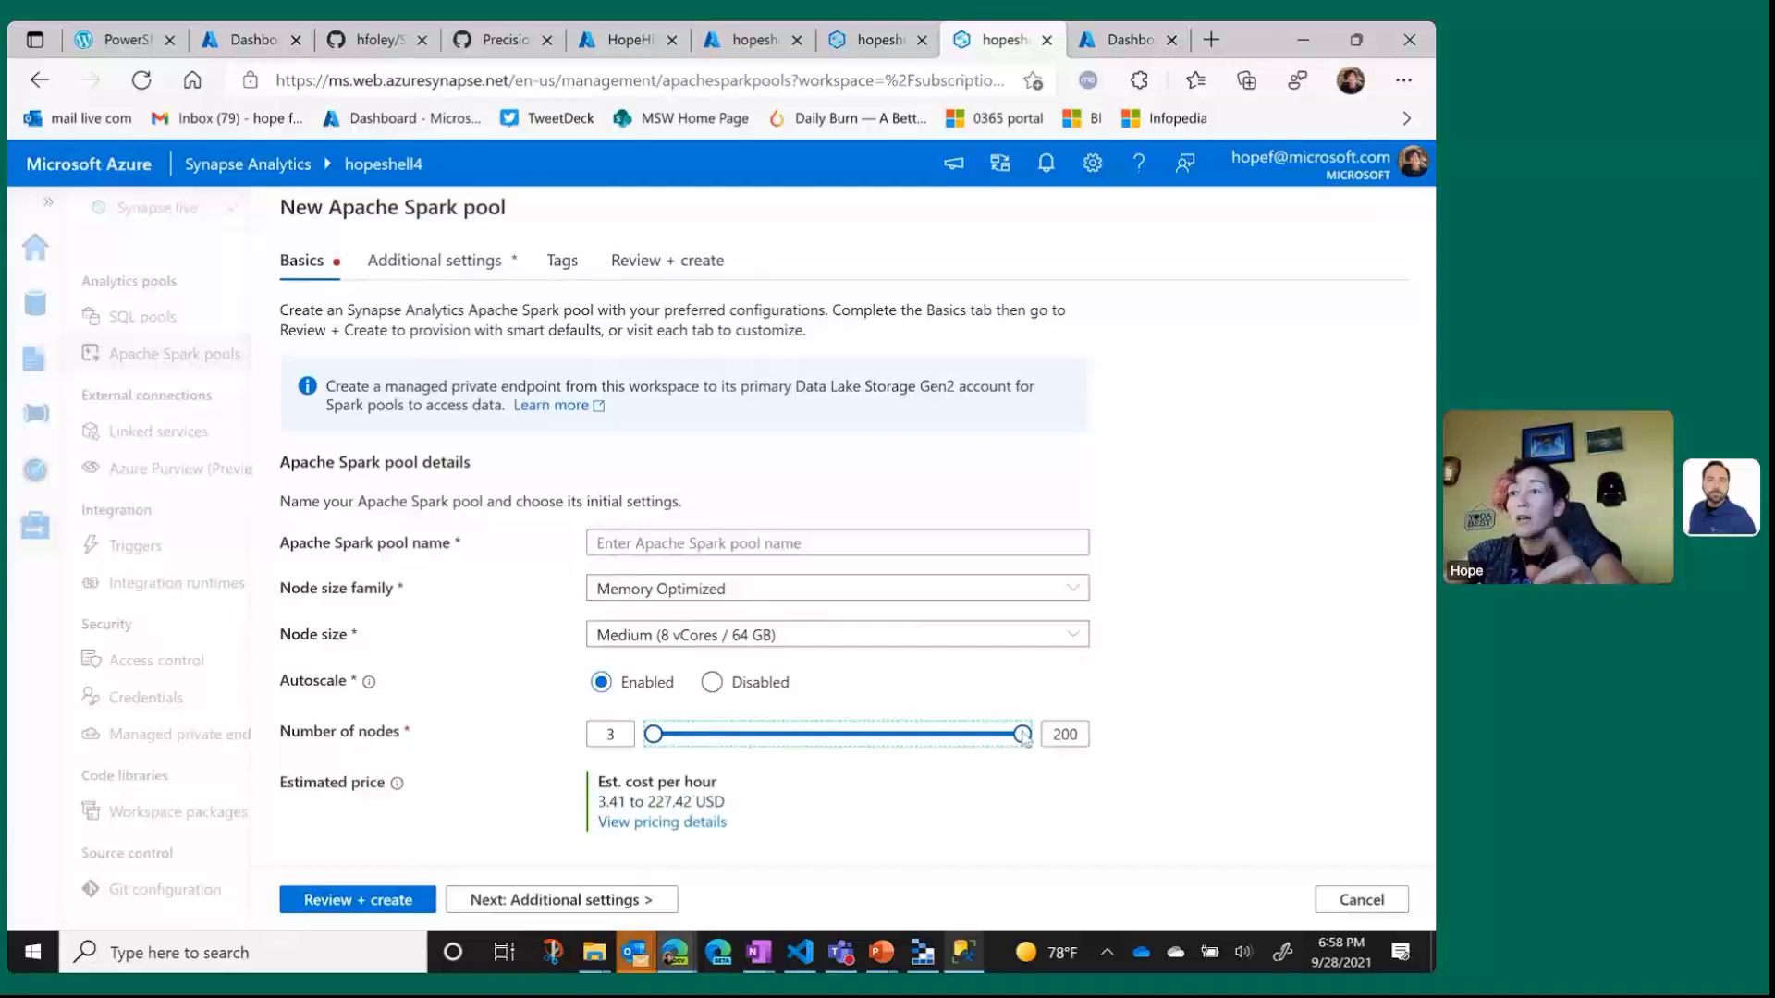
left_click_drag(1023, 734, 678, 742)
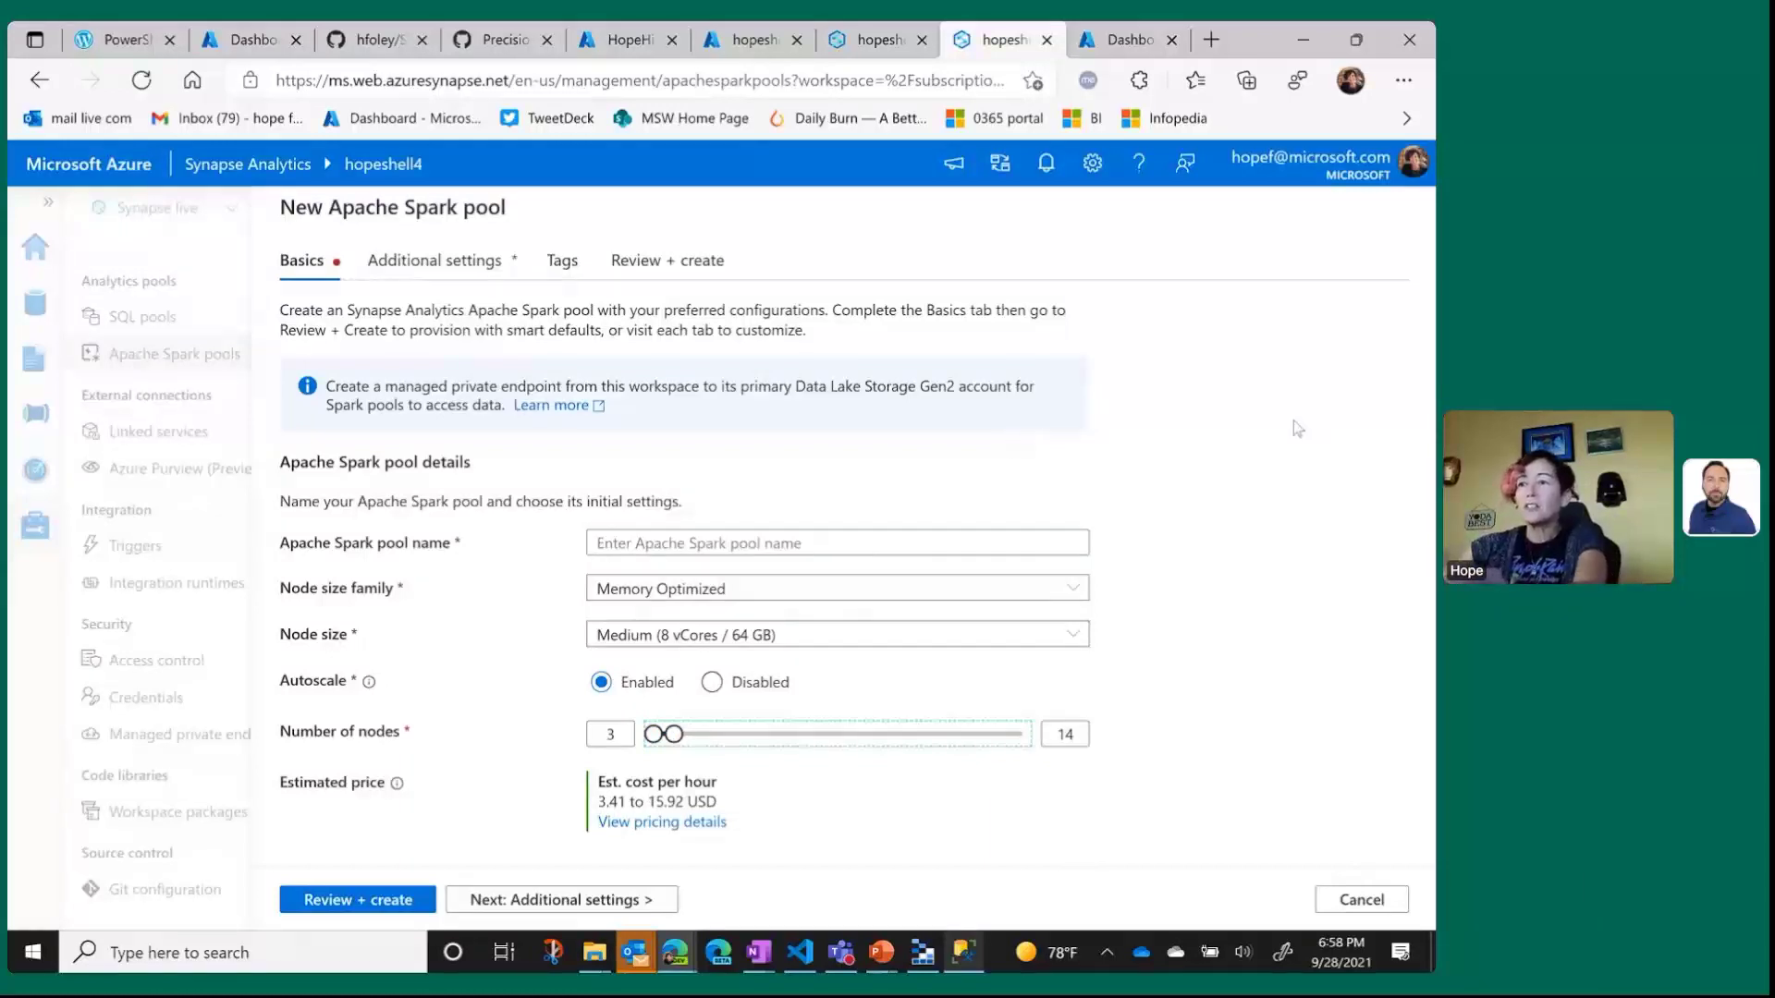
Review the new Spark pool's additional settings for component versions and automatic pausing, and select the Number of minutes idle value.
left_click(647, 901)
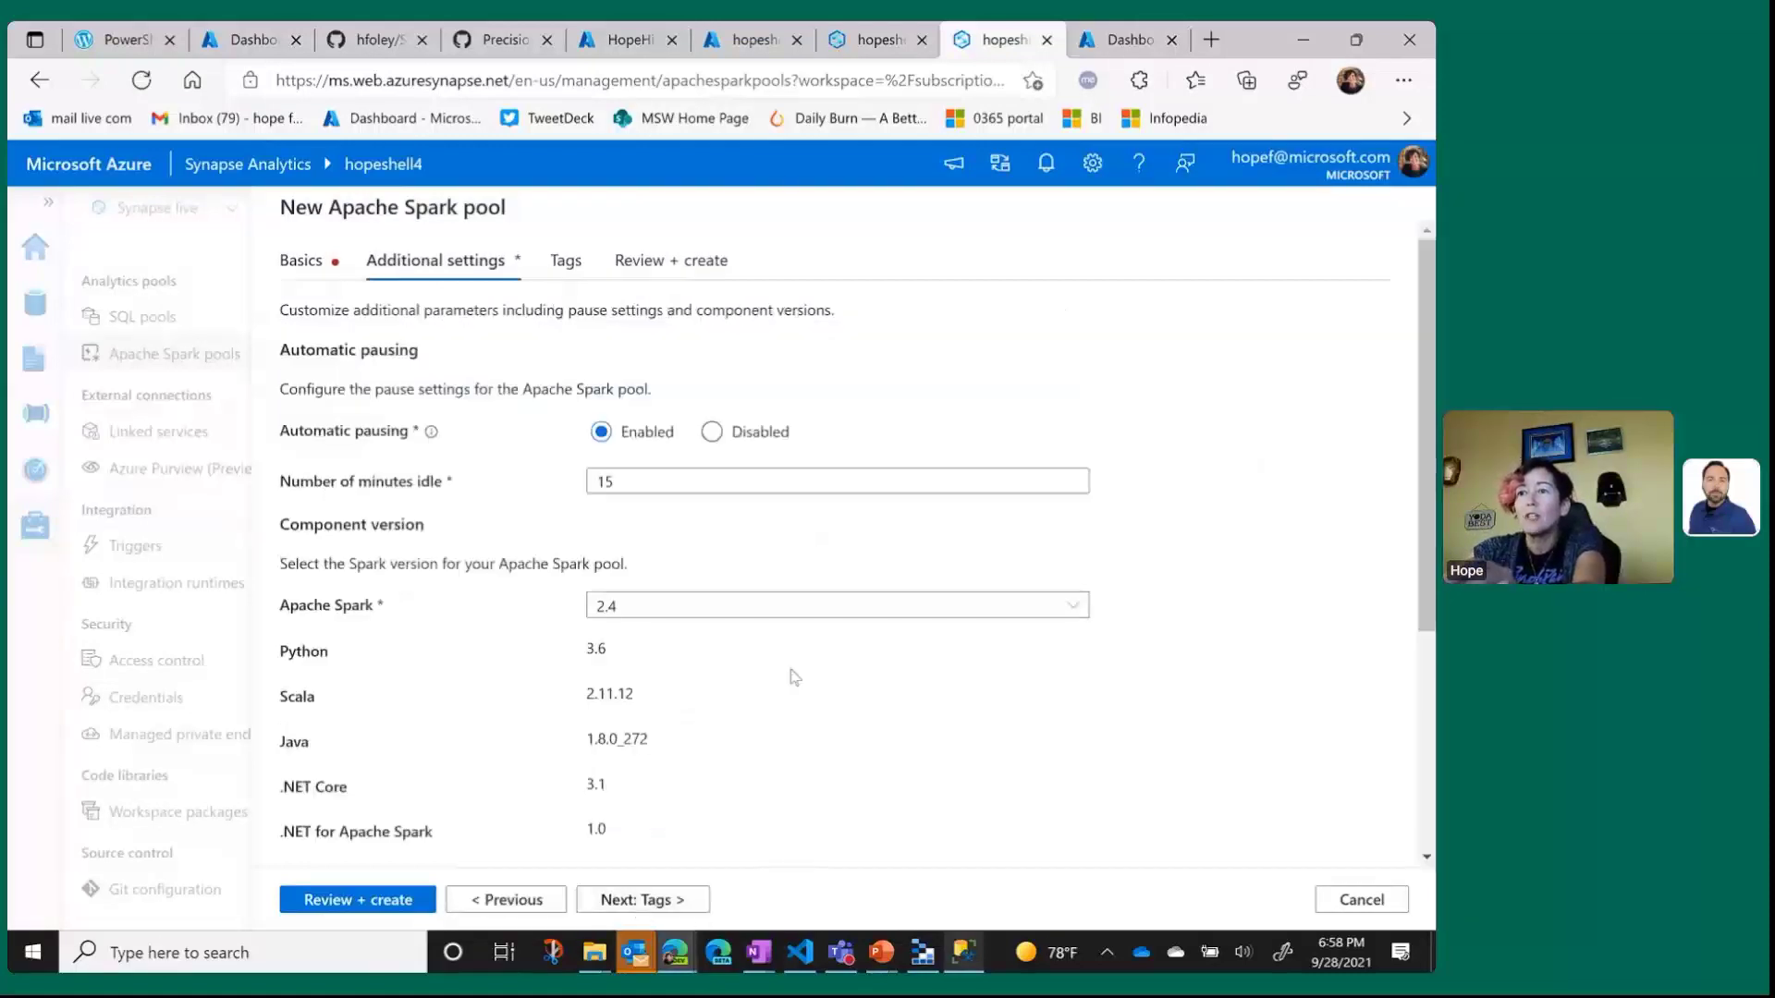
scroll(794, 678, "down", 1)
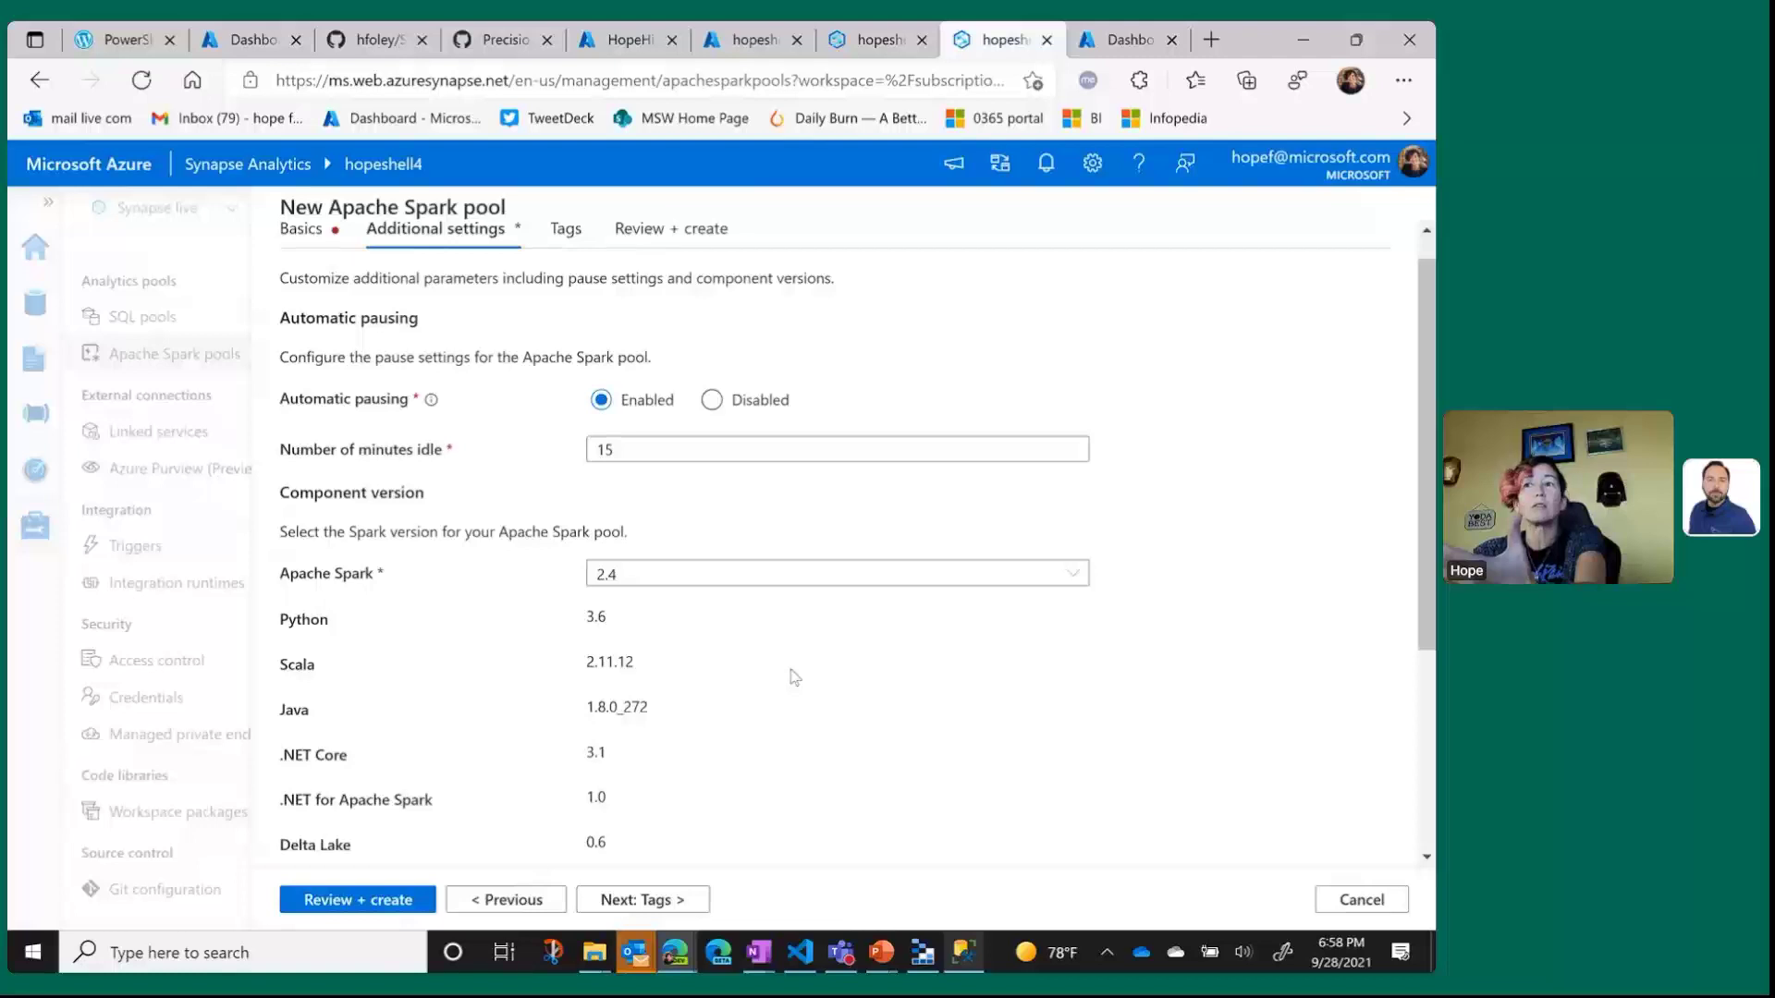
scroll(794, 678, "down", 2)
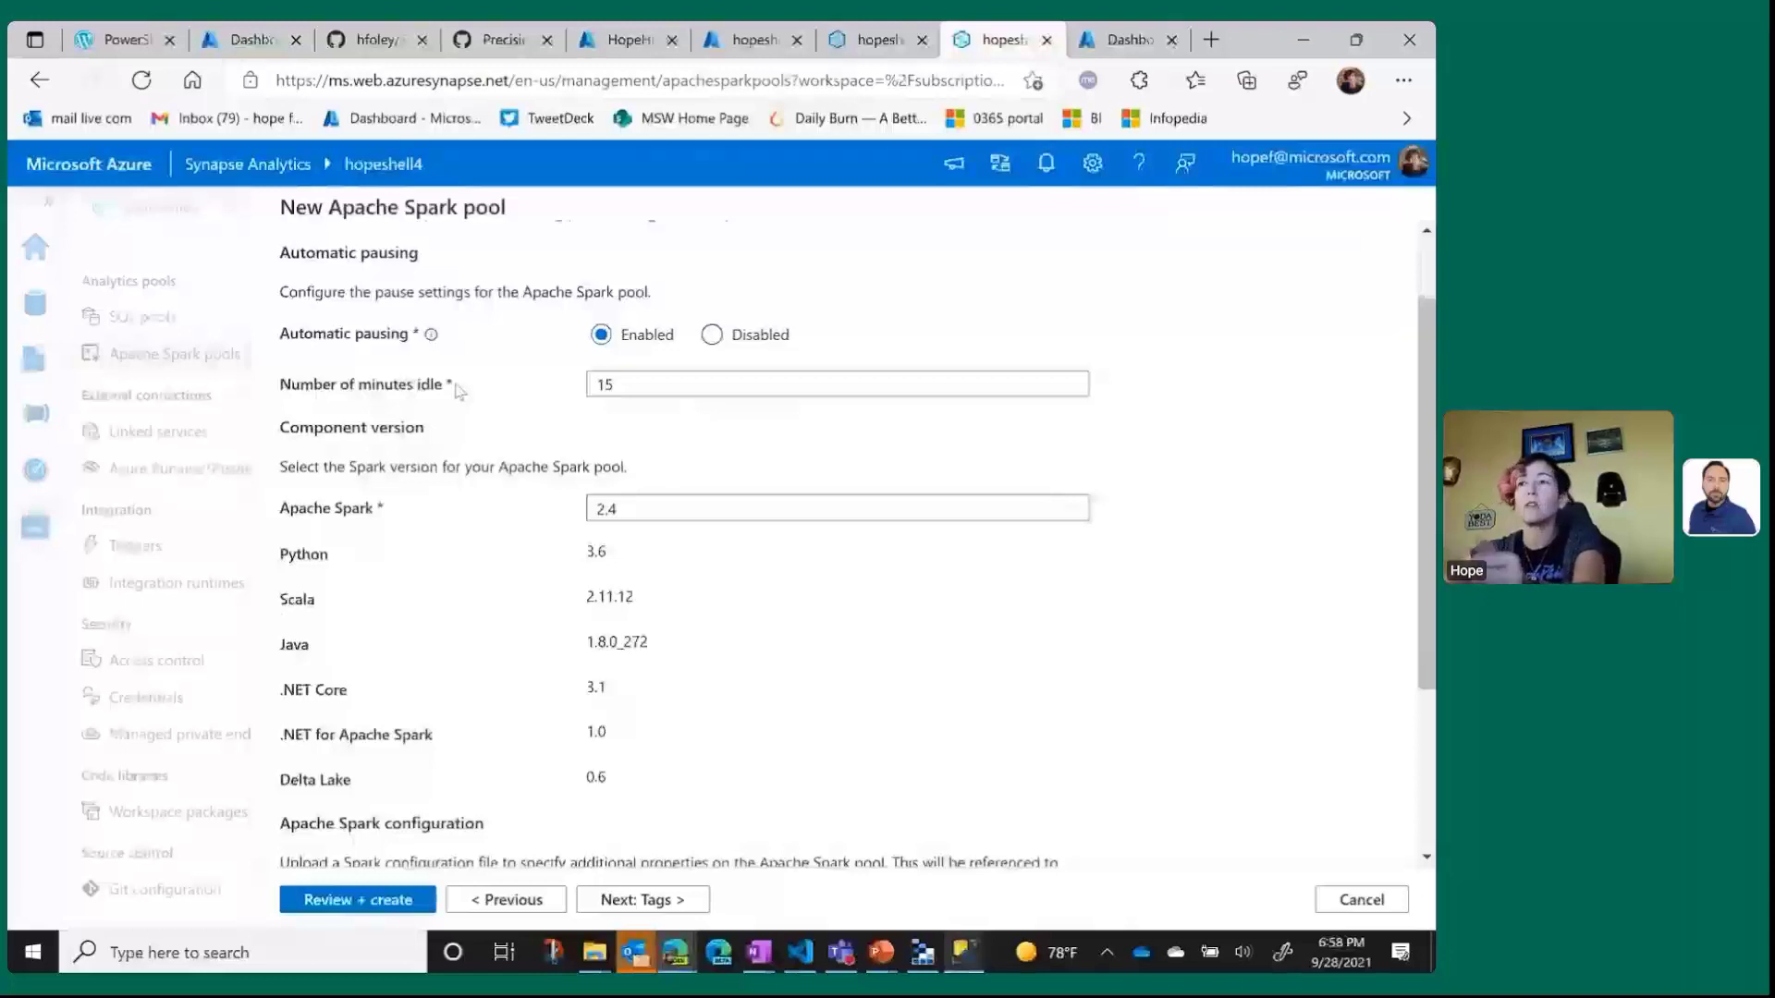
key("Tab")
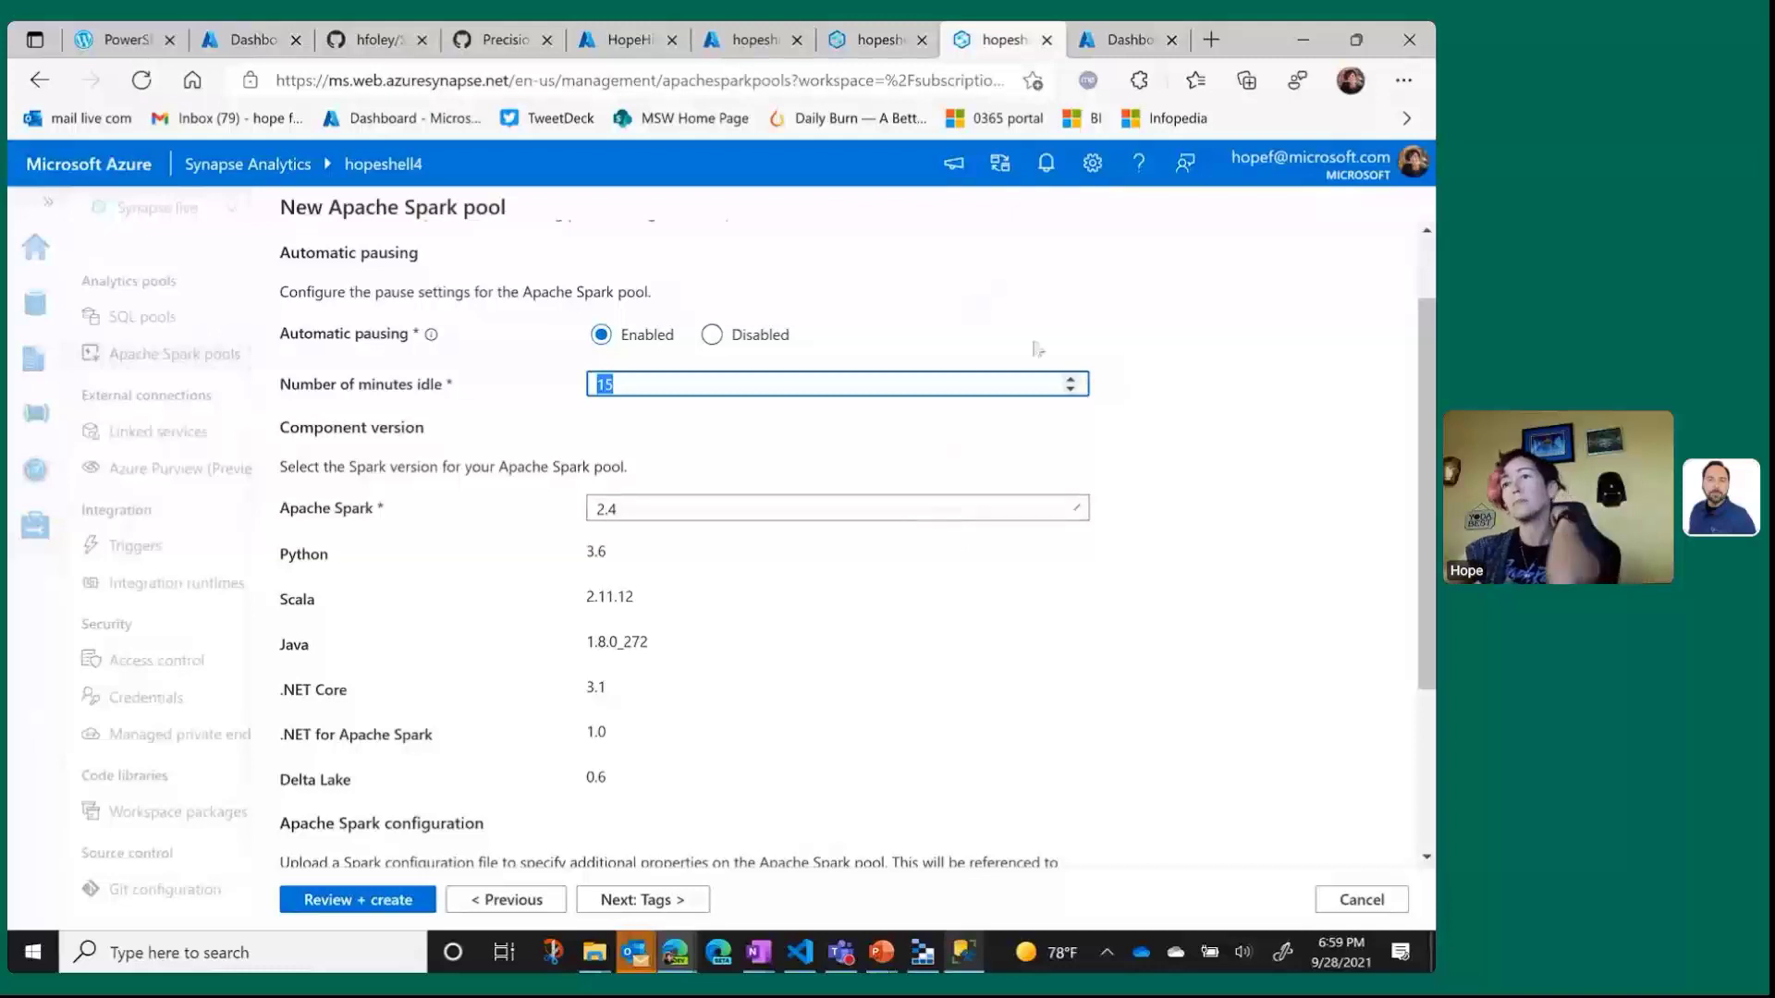
Cancel the creation of the new Apache Spark pool and discard its unsaved changes.
left_click(1360, 900)
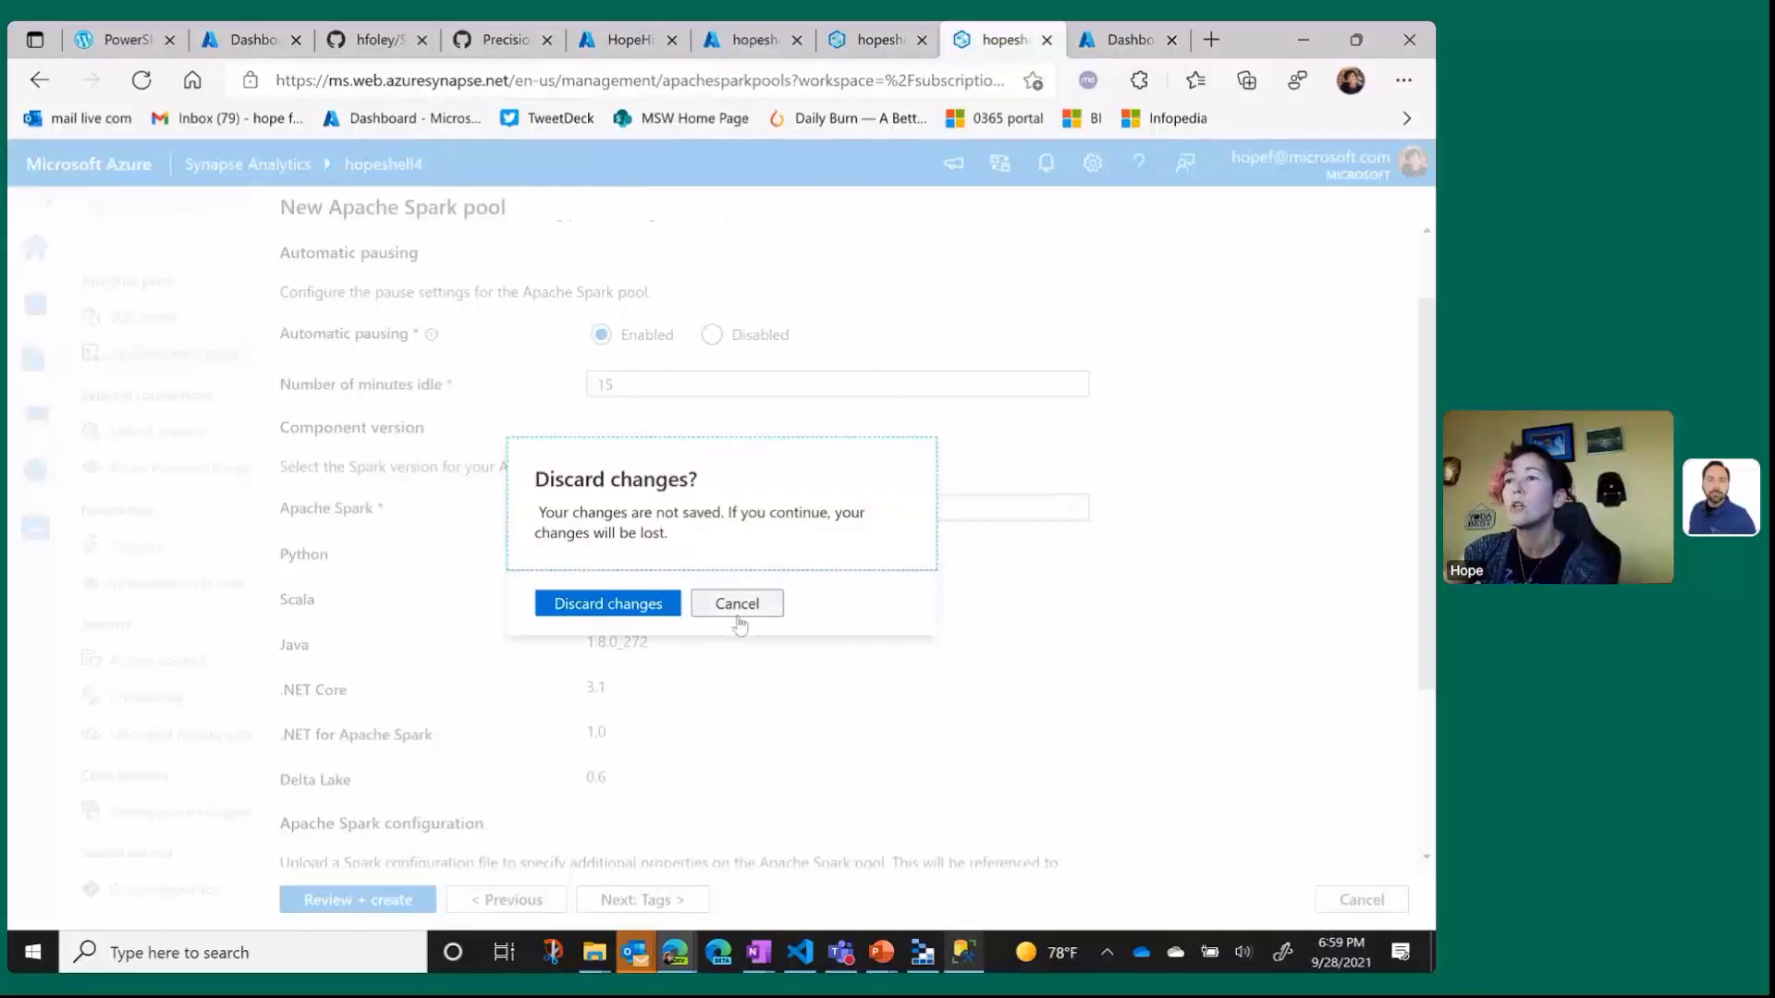
left_click(737, 603)
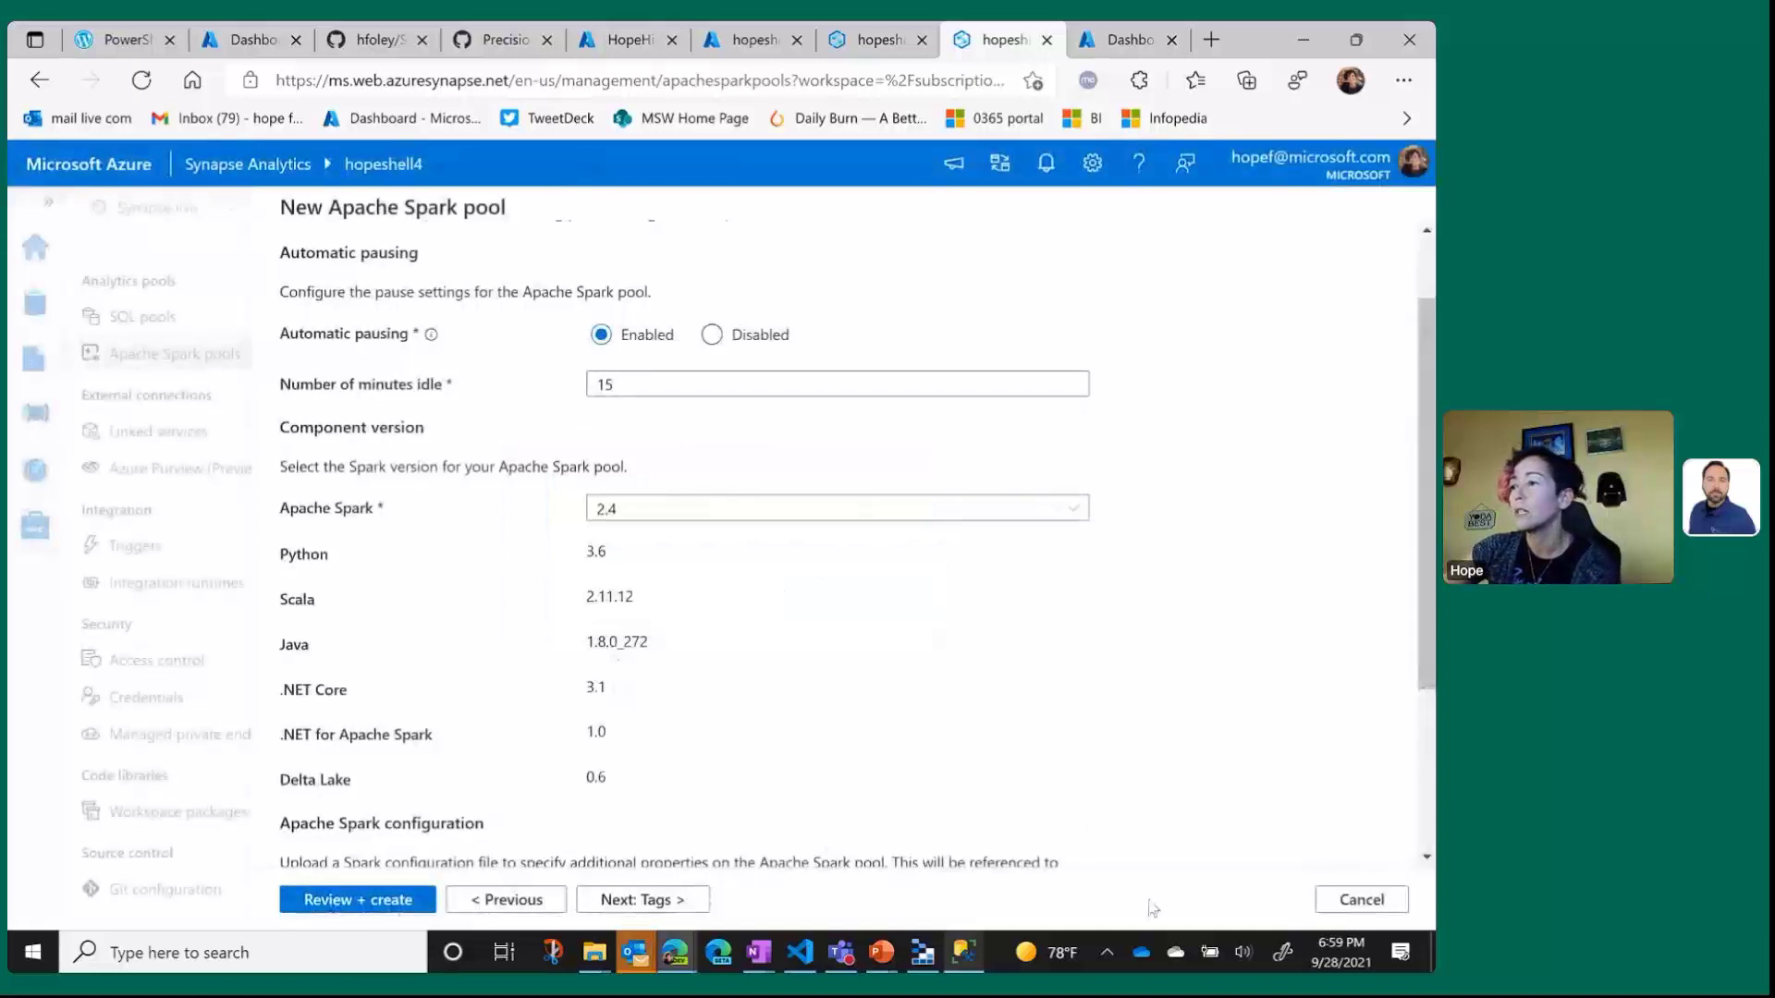
left_click(1386, 901)
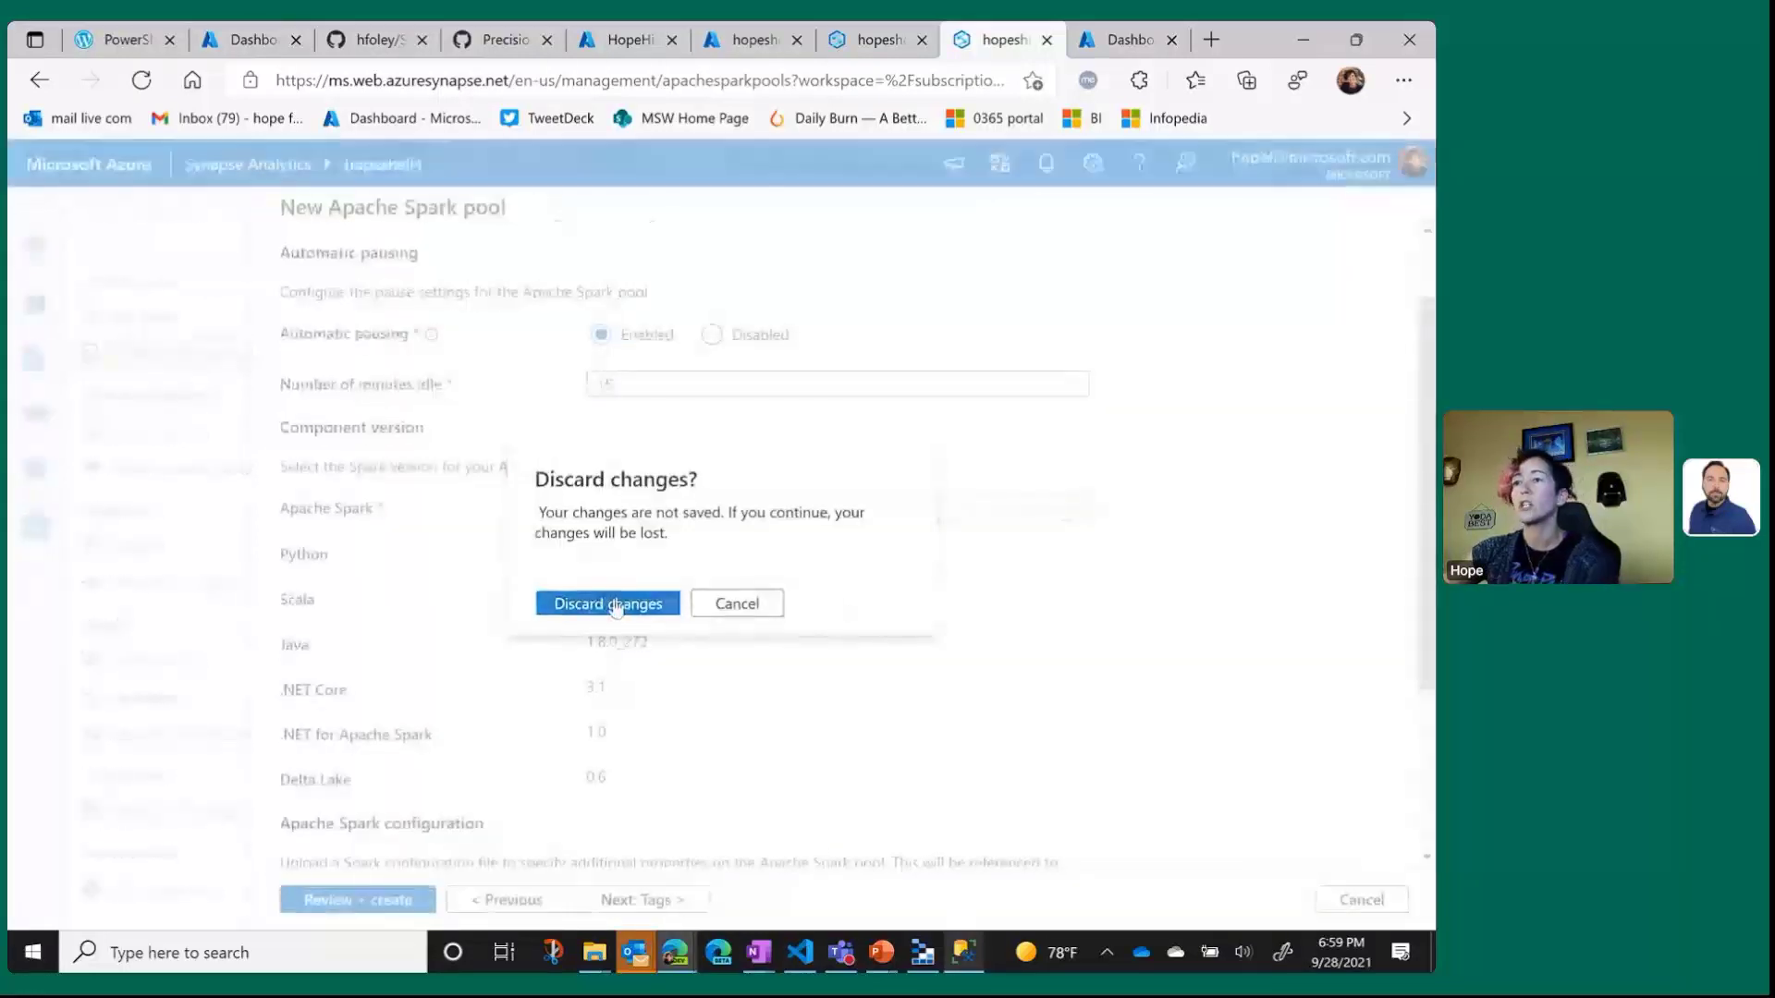
left_click(599, 604)
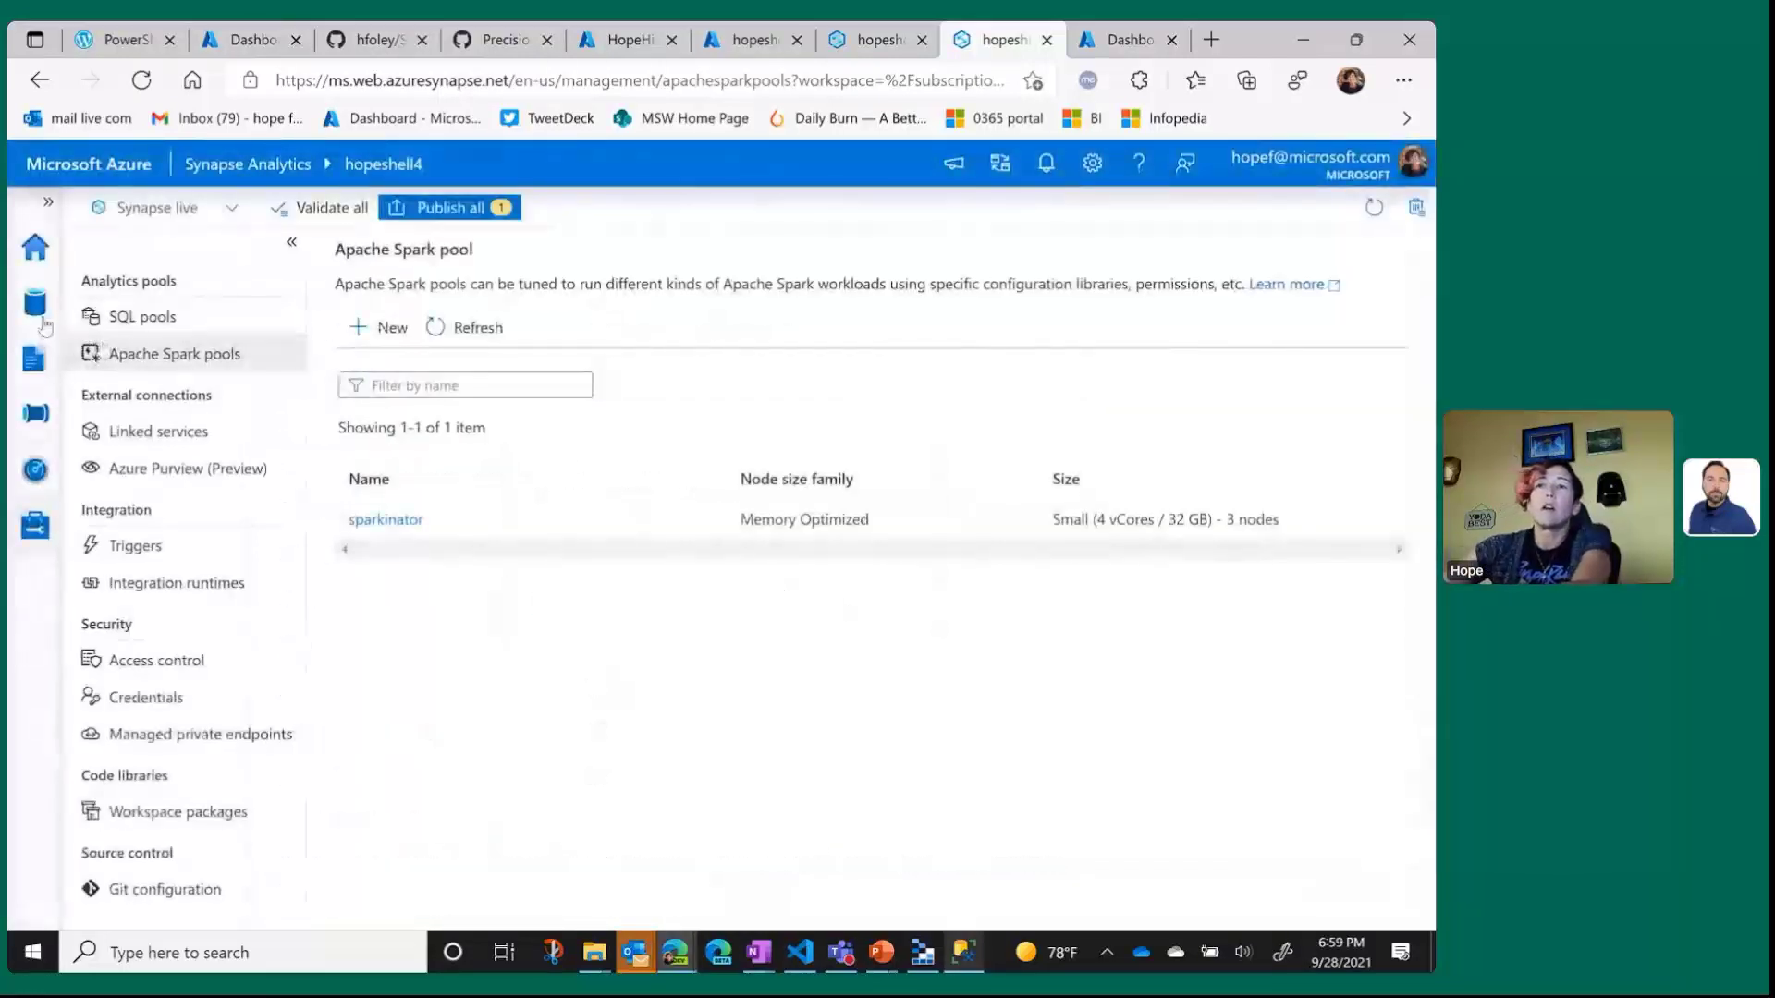
Show the hopeshell5 workspace, switch to SQL Server Management Studio, and view the SampleMetadataCreate.sql script.
left_click(884, 46)
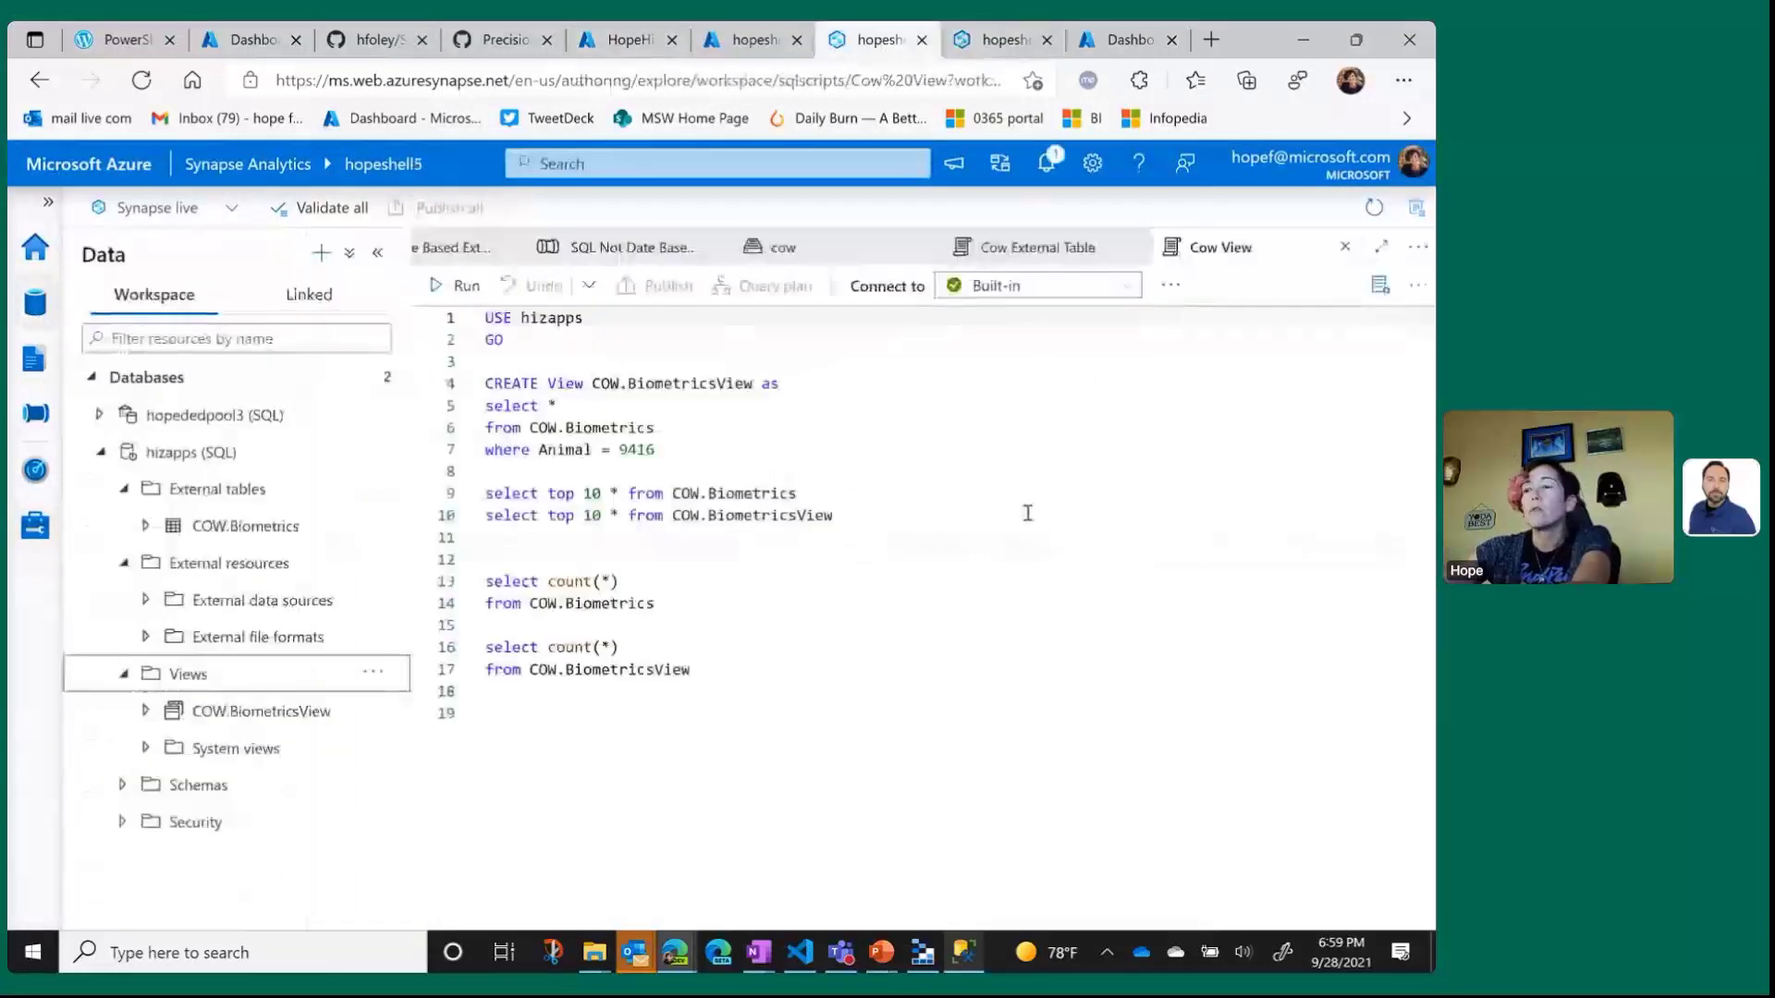
left_click(966, 954)
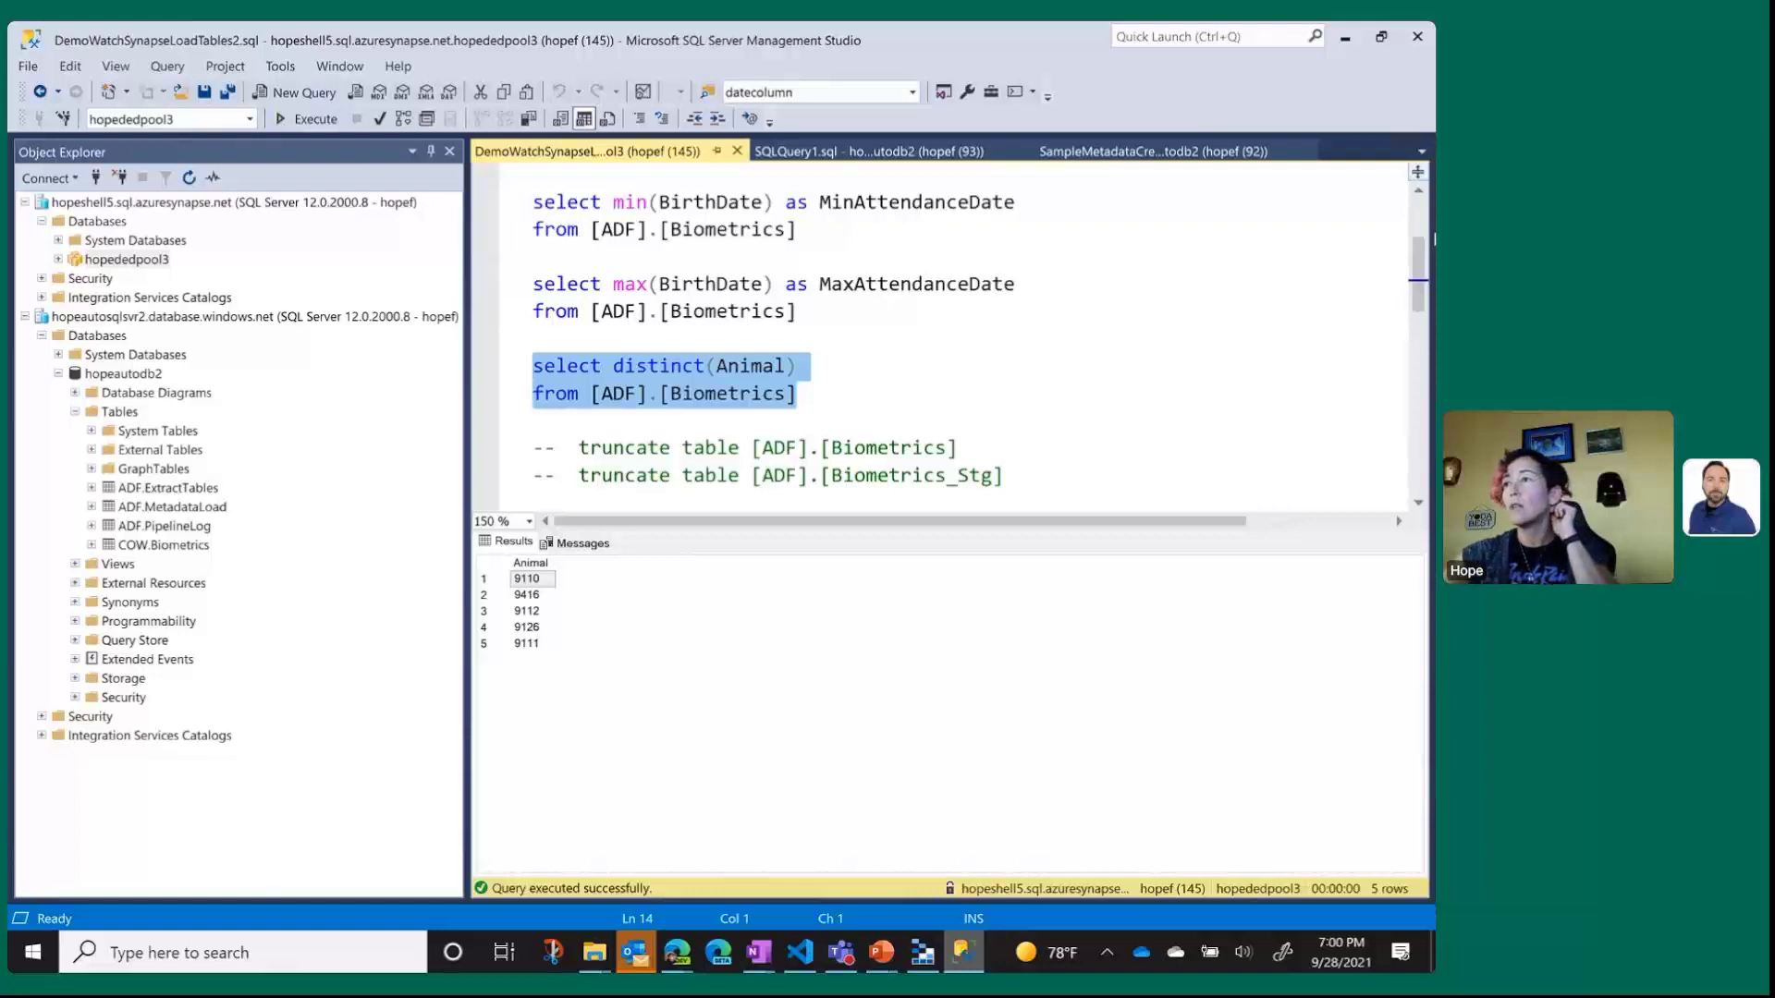
left_click(1155, 152)
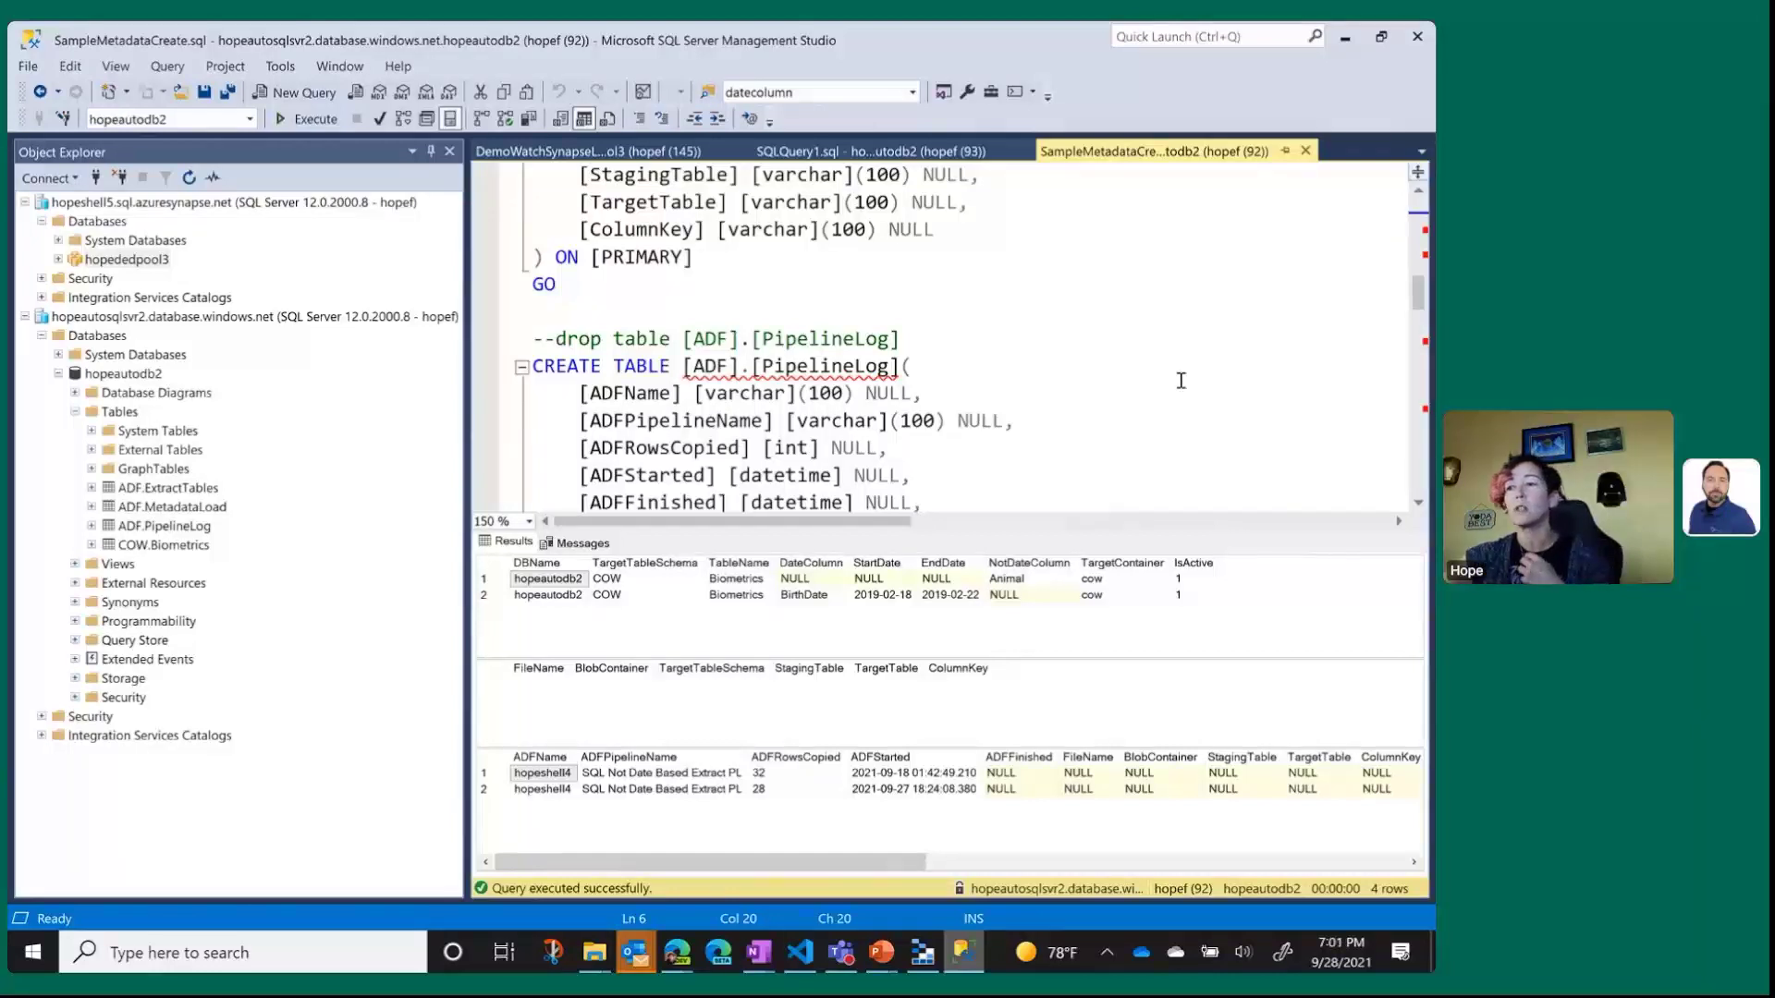
Switch back to the hopeshell5 workspace in Azure Synapse and view its pipelines in the Integrate hub with their creation options.
left_click(680, 963)
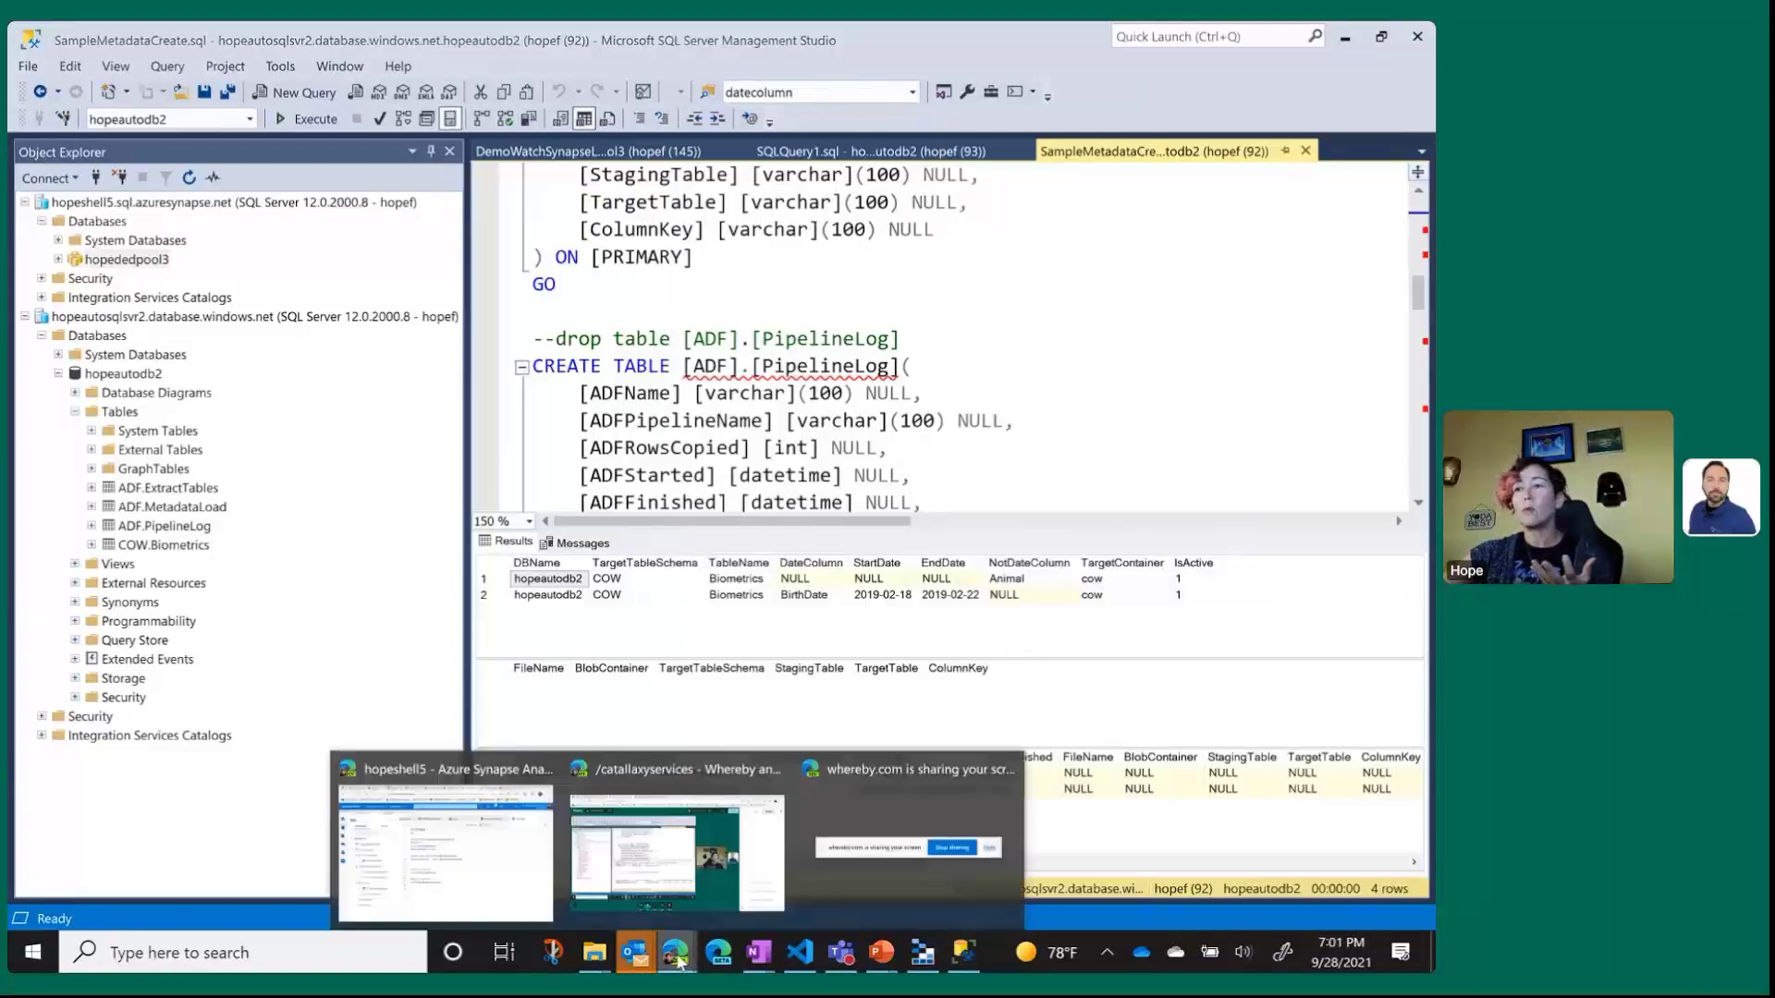
left_click(496, 809)
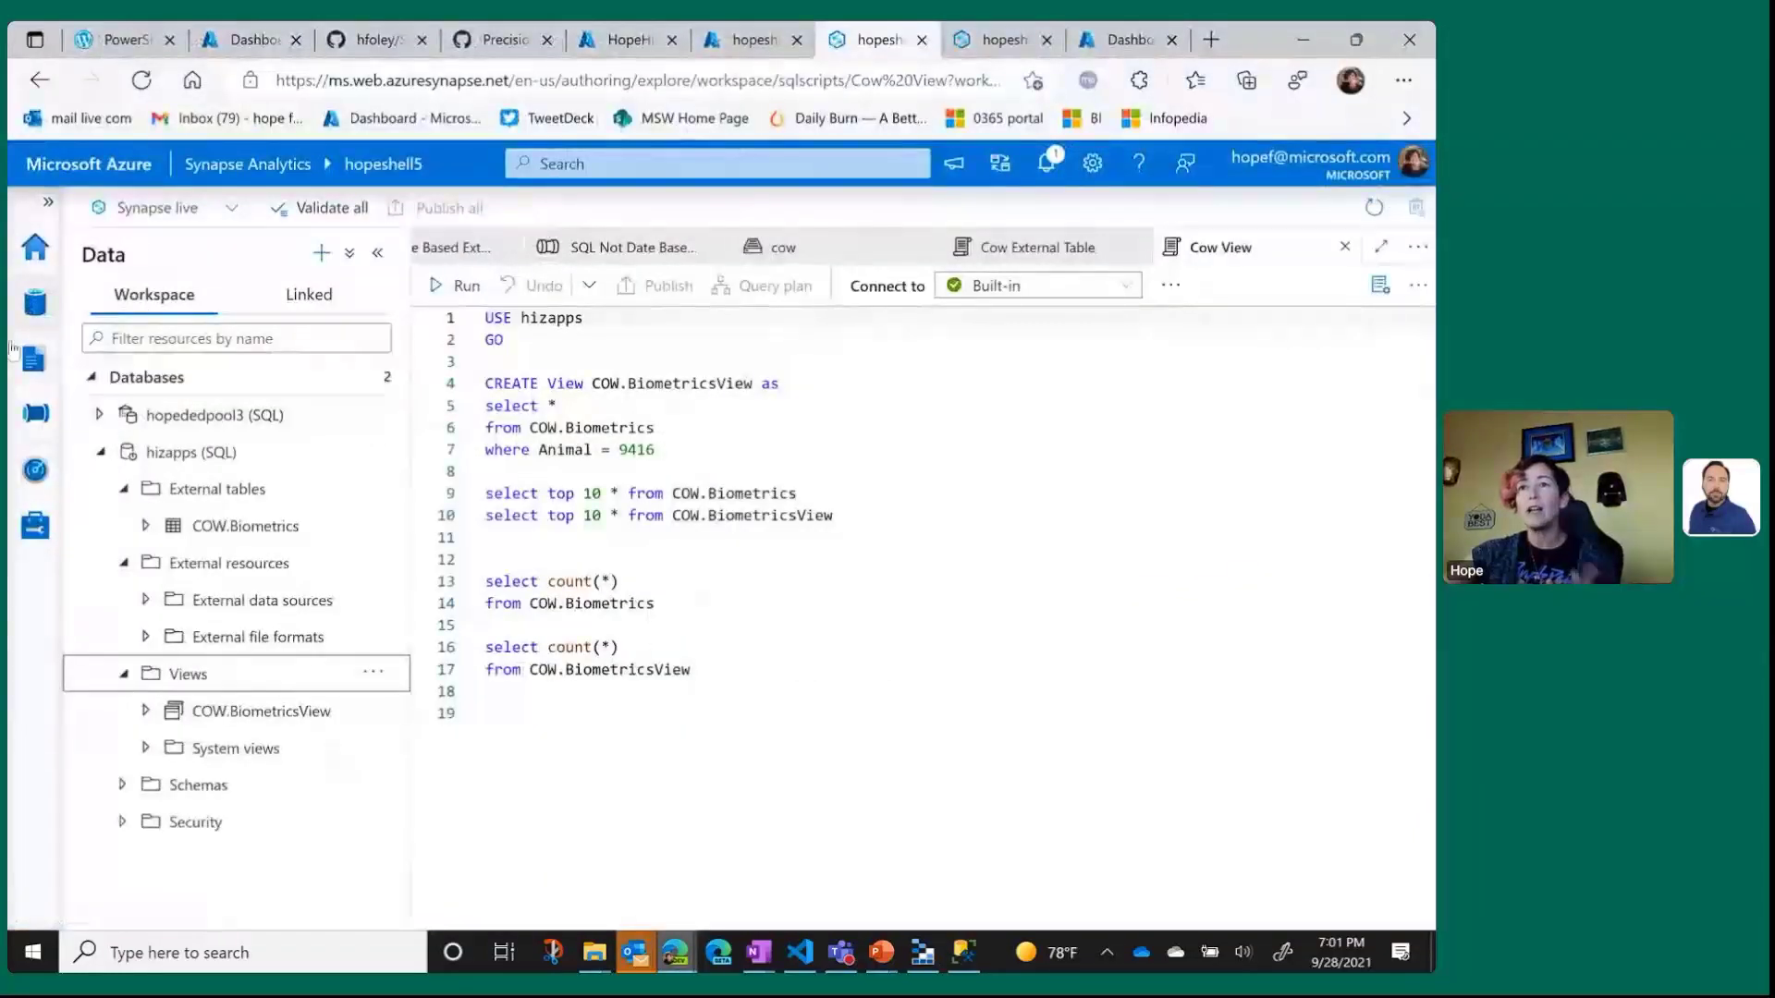
left_click(39, 418)
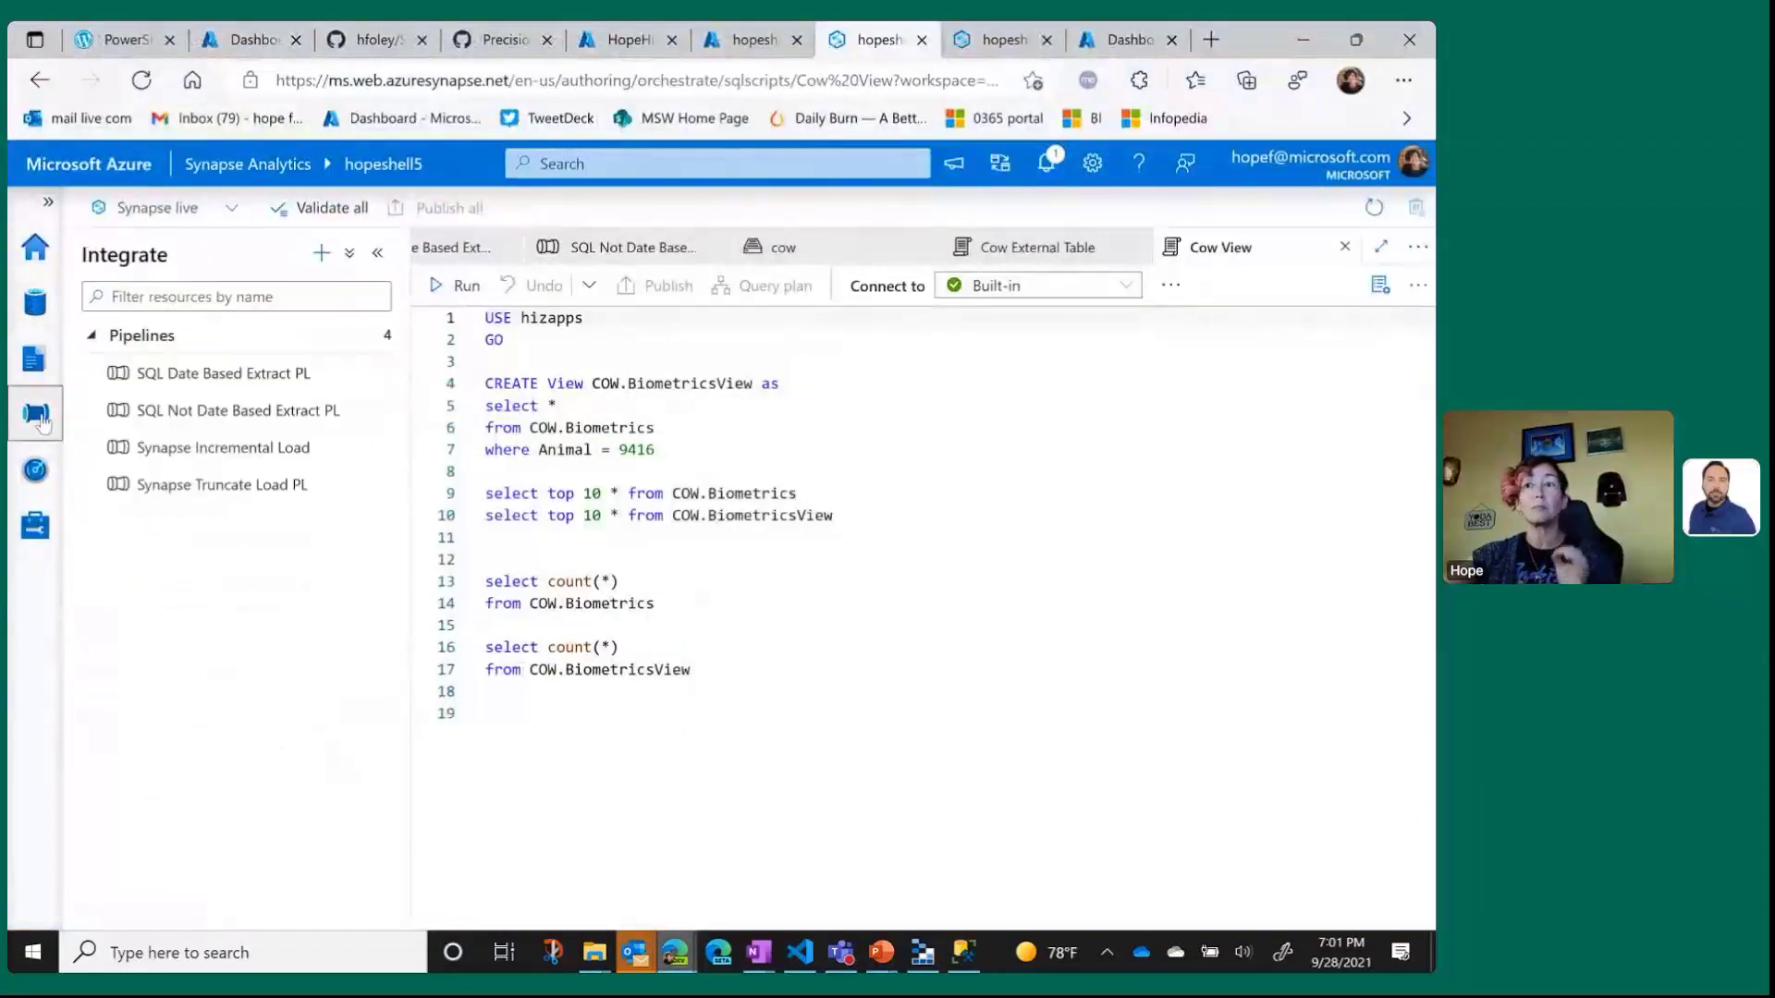
left_click(372, 342)
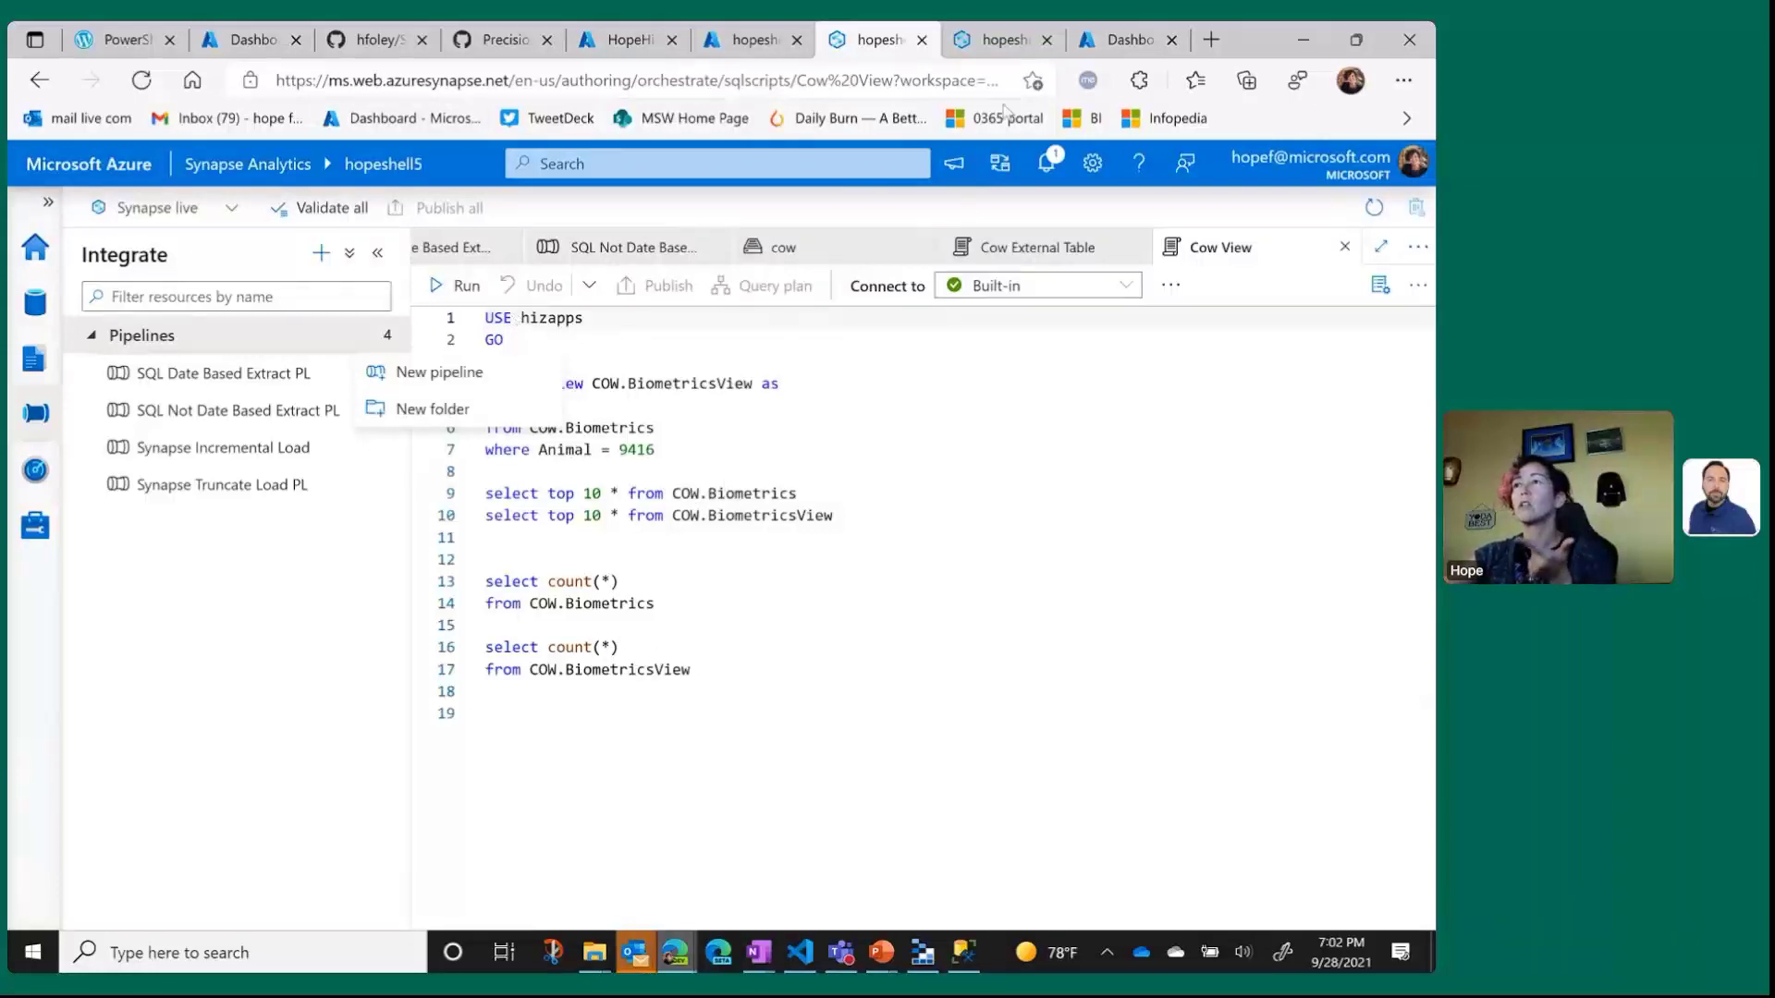
Open Twitter Notebook_Hizzaps in the hopeshell4 workspace's Develop hub and examine its code cells and the import cell's error output.
left_click(1017, 43)
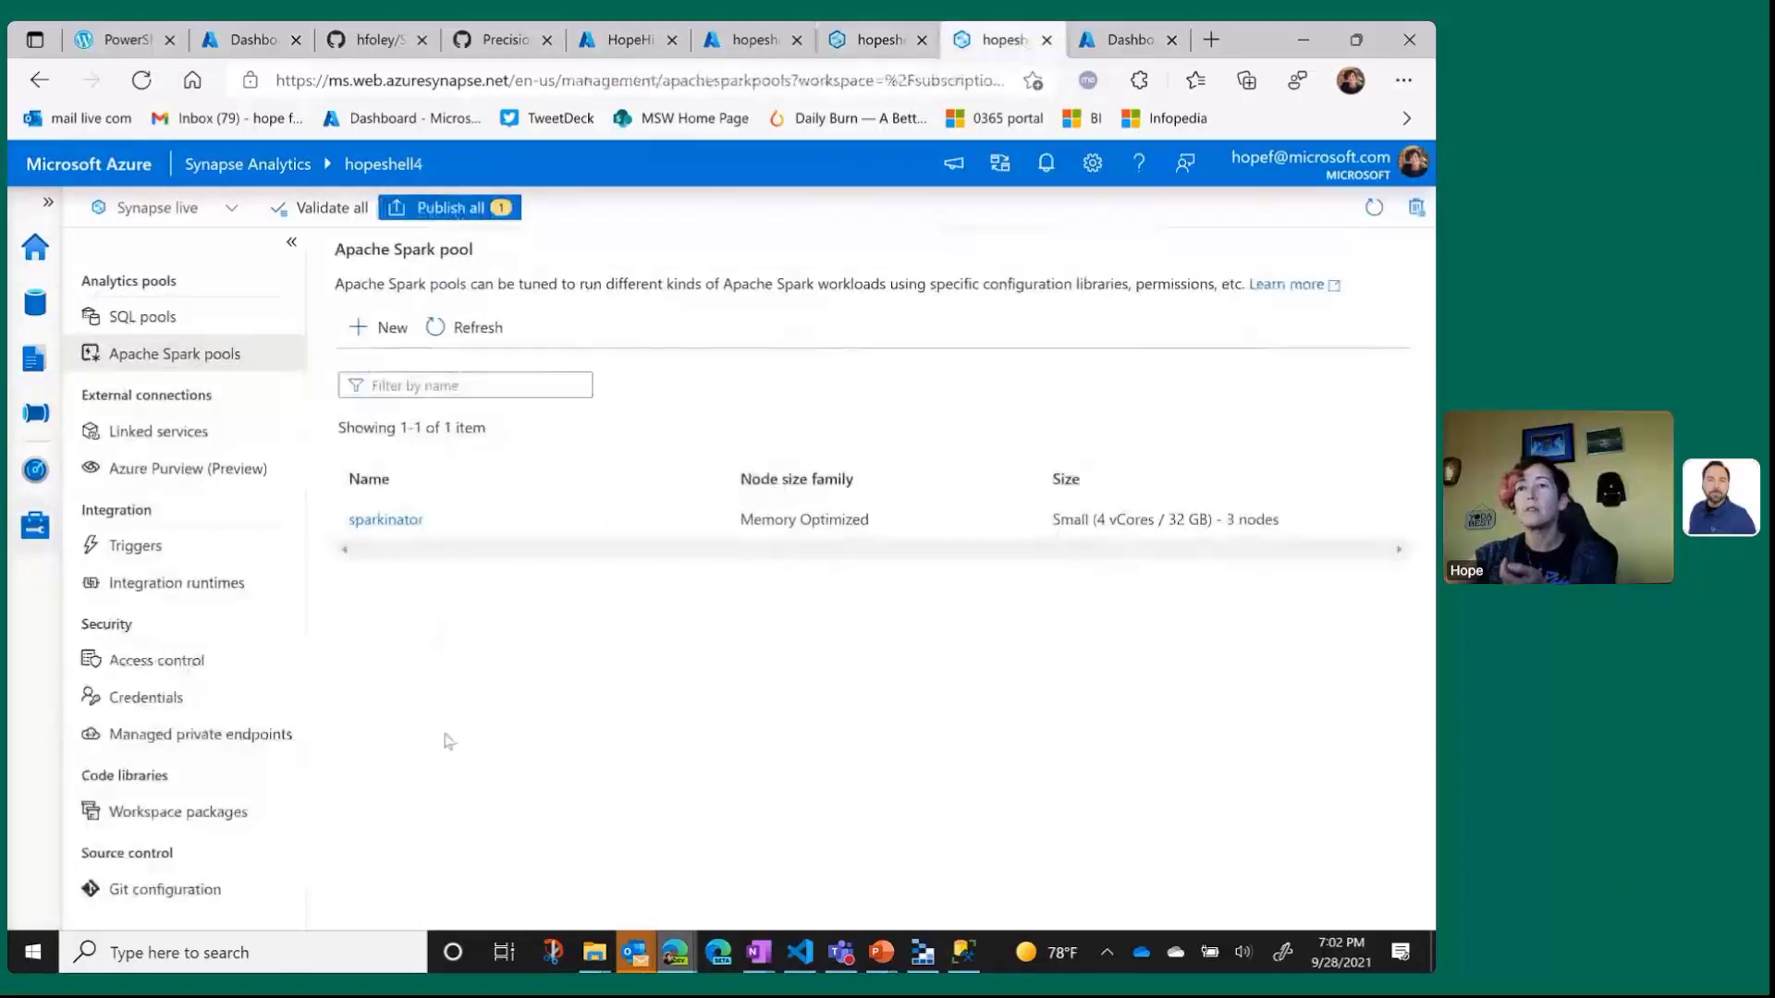
left_click(35, 360)
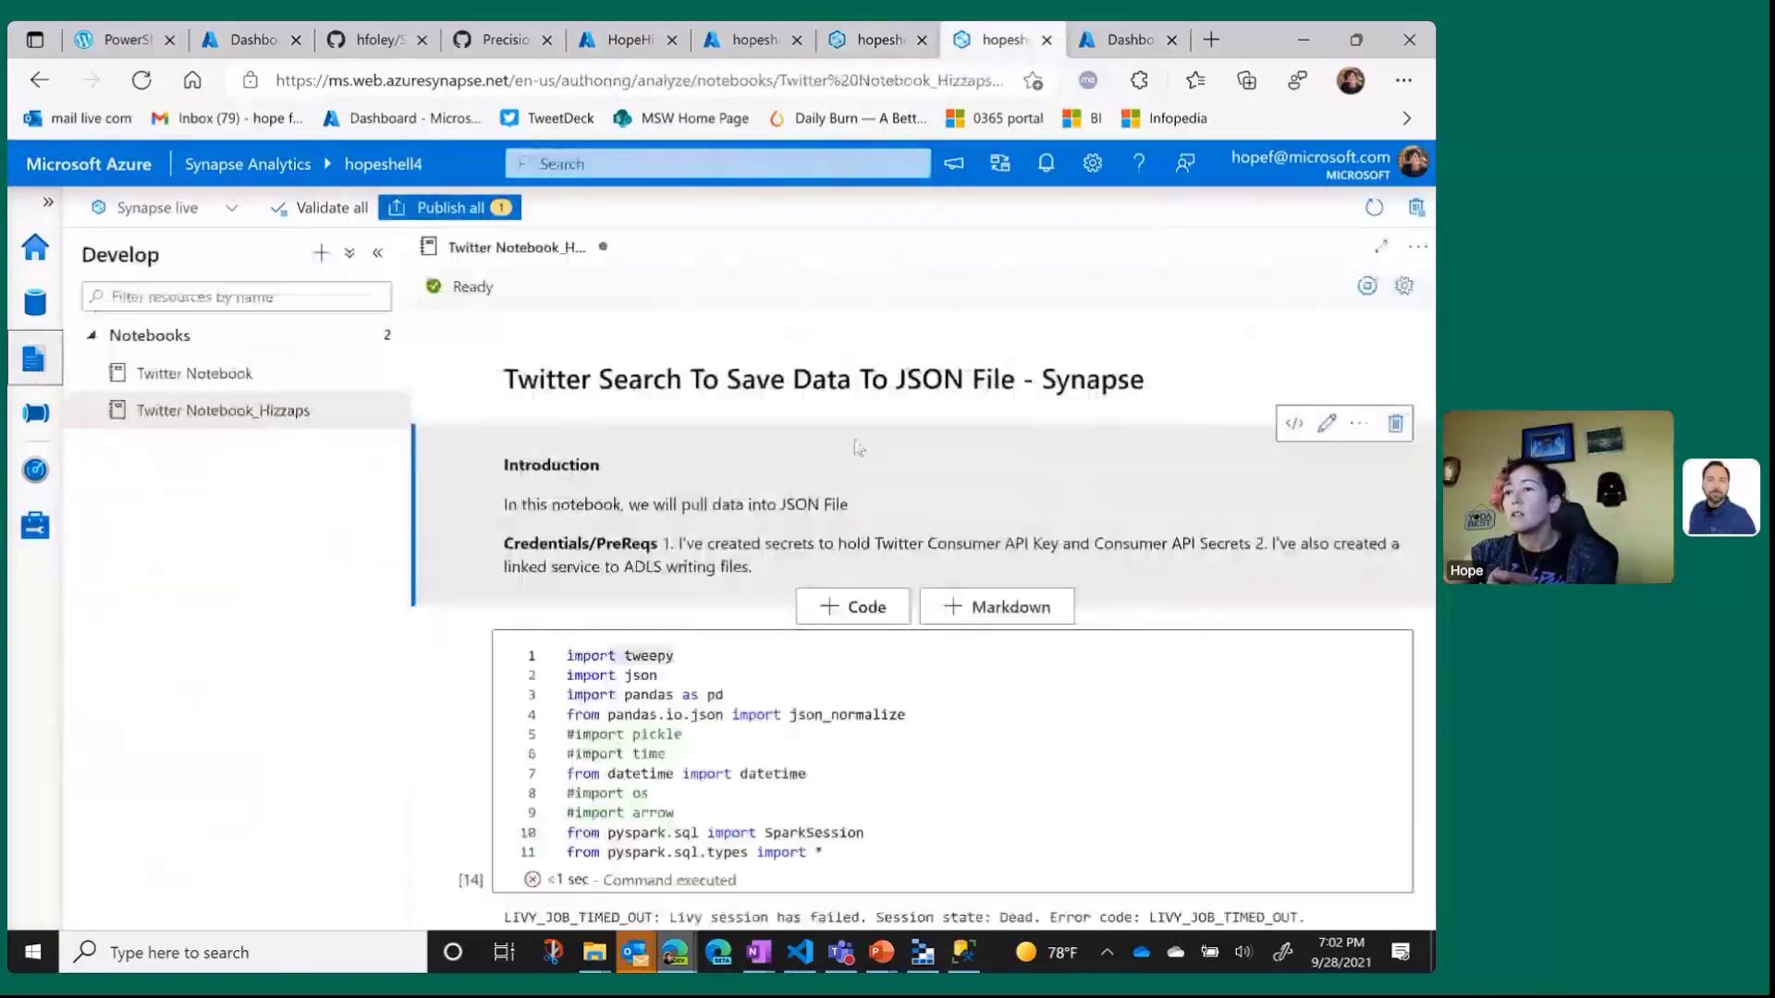
scroll(1039, 547, "down", 5)
scroll(1039, 547, "down", 2)
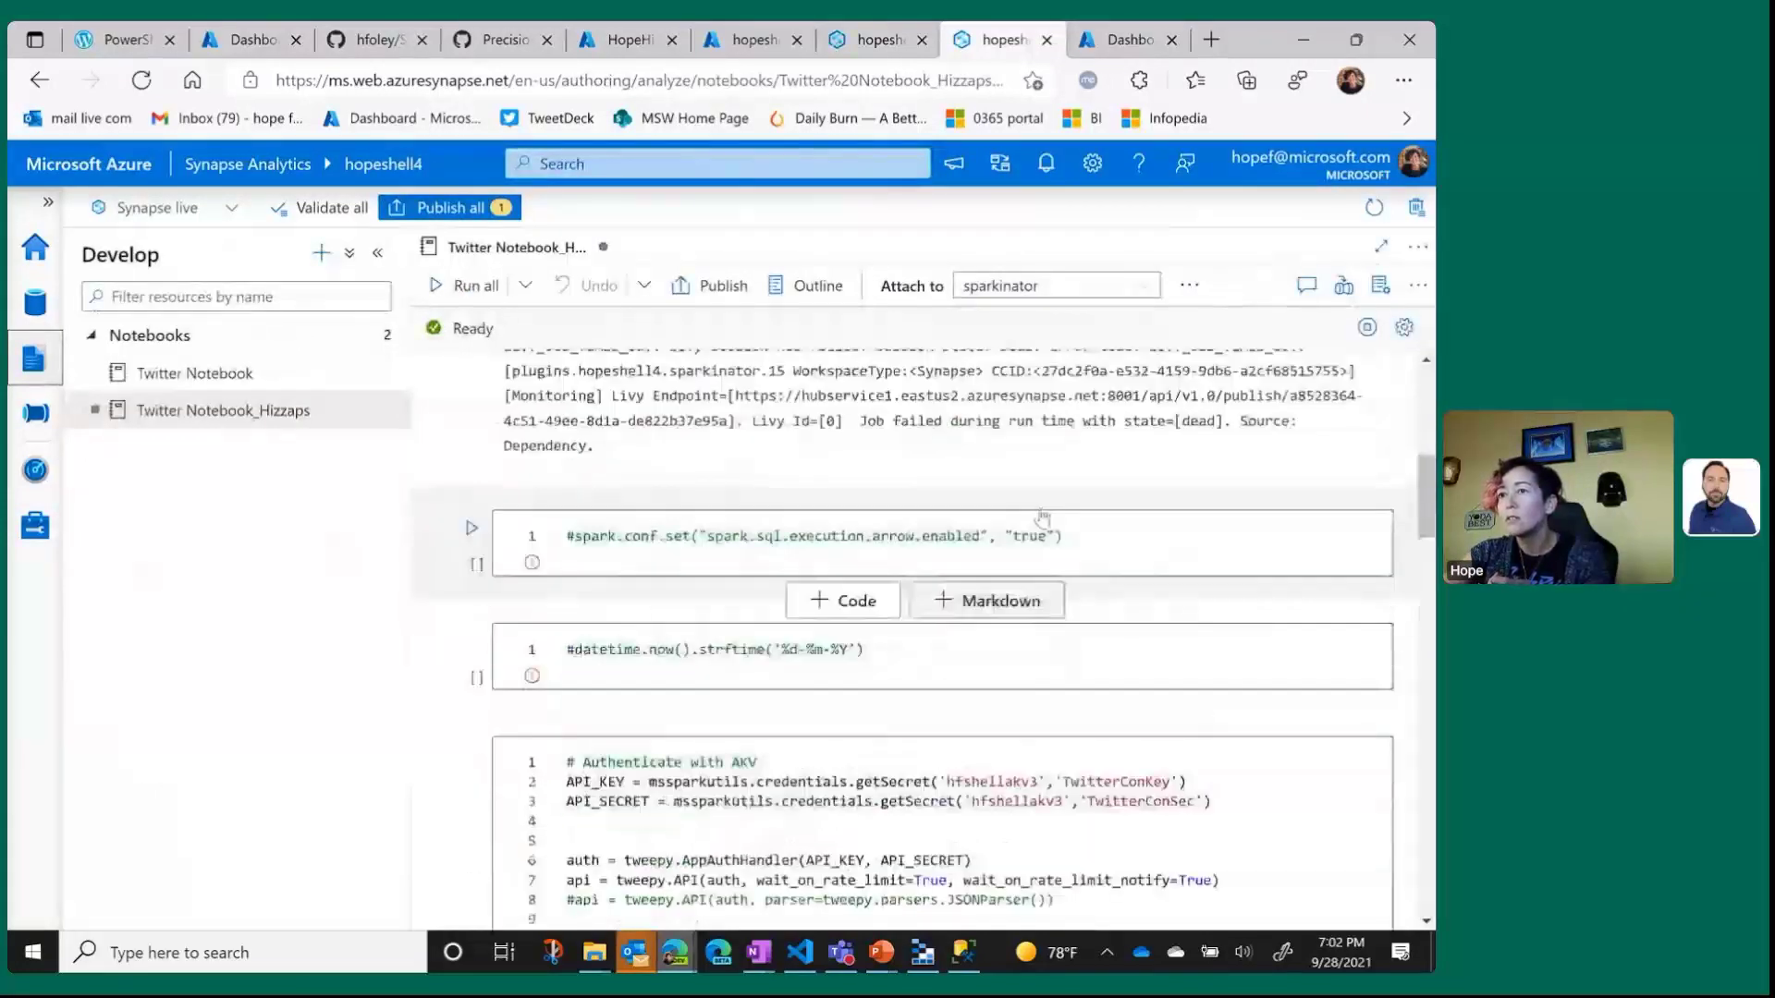
scroll(1041, 515, "up", 7)
scroll(1026, 485, "up", 1)
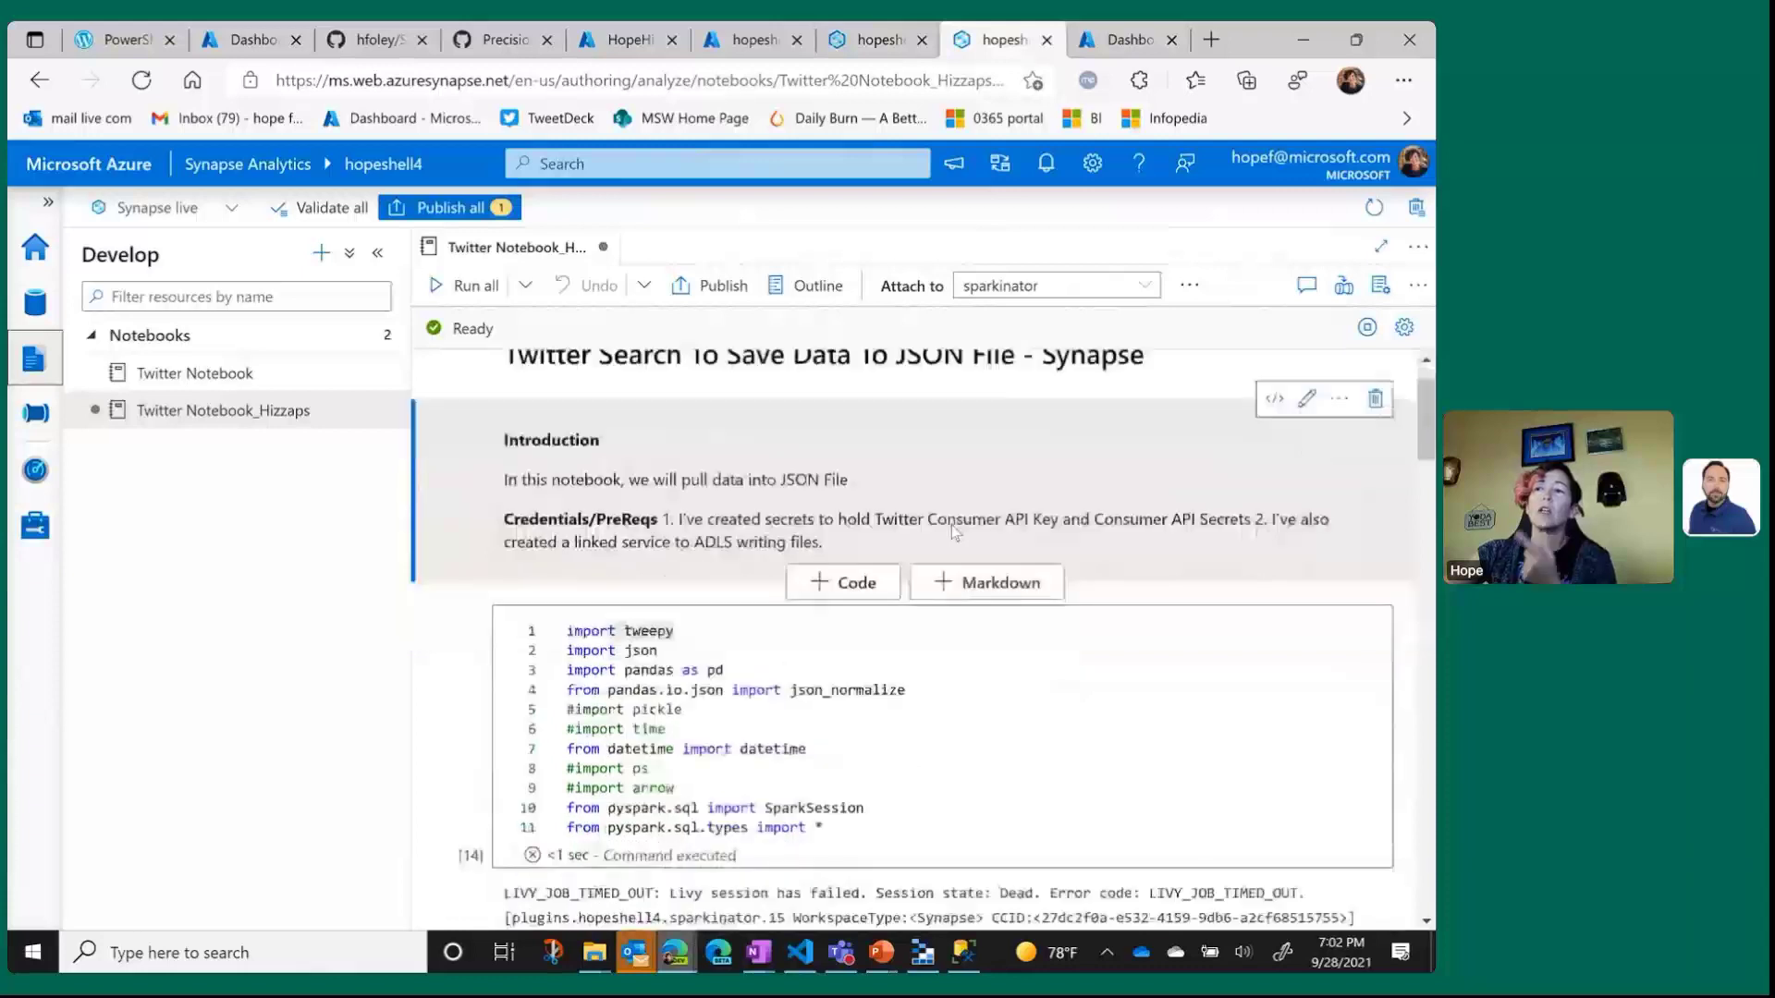
scroll(951, 525, "down", 3)
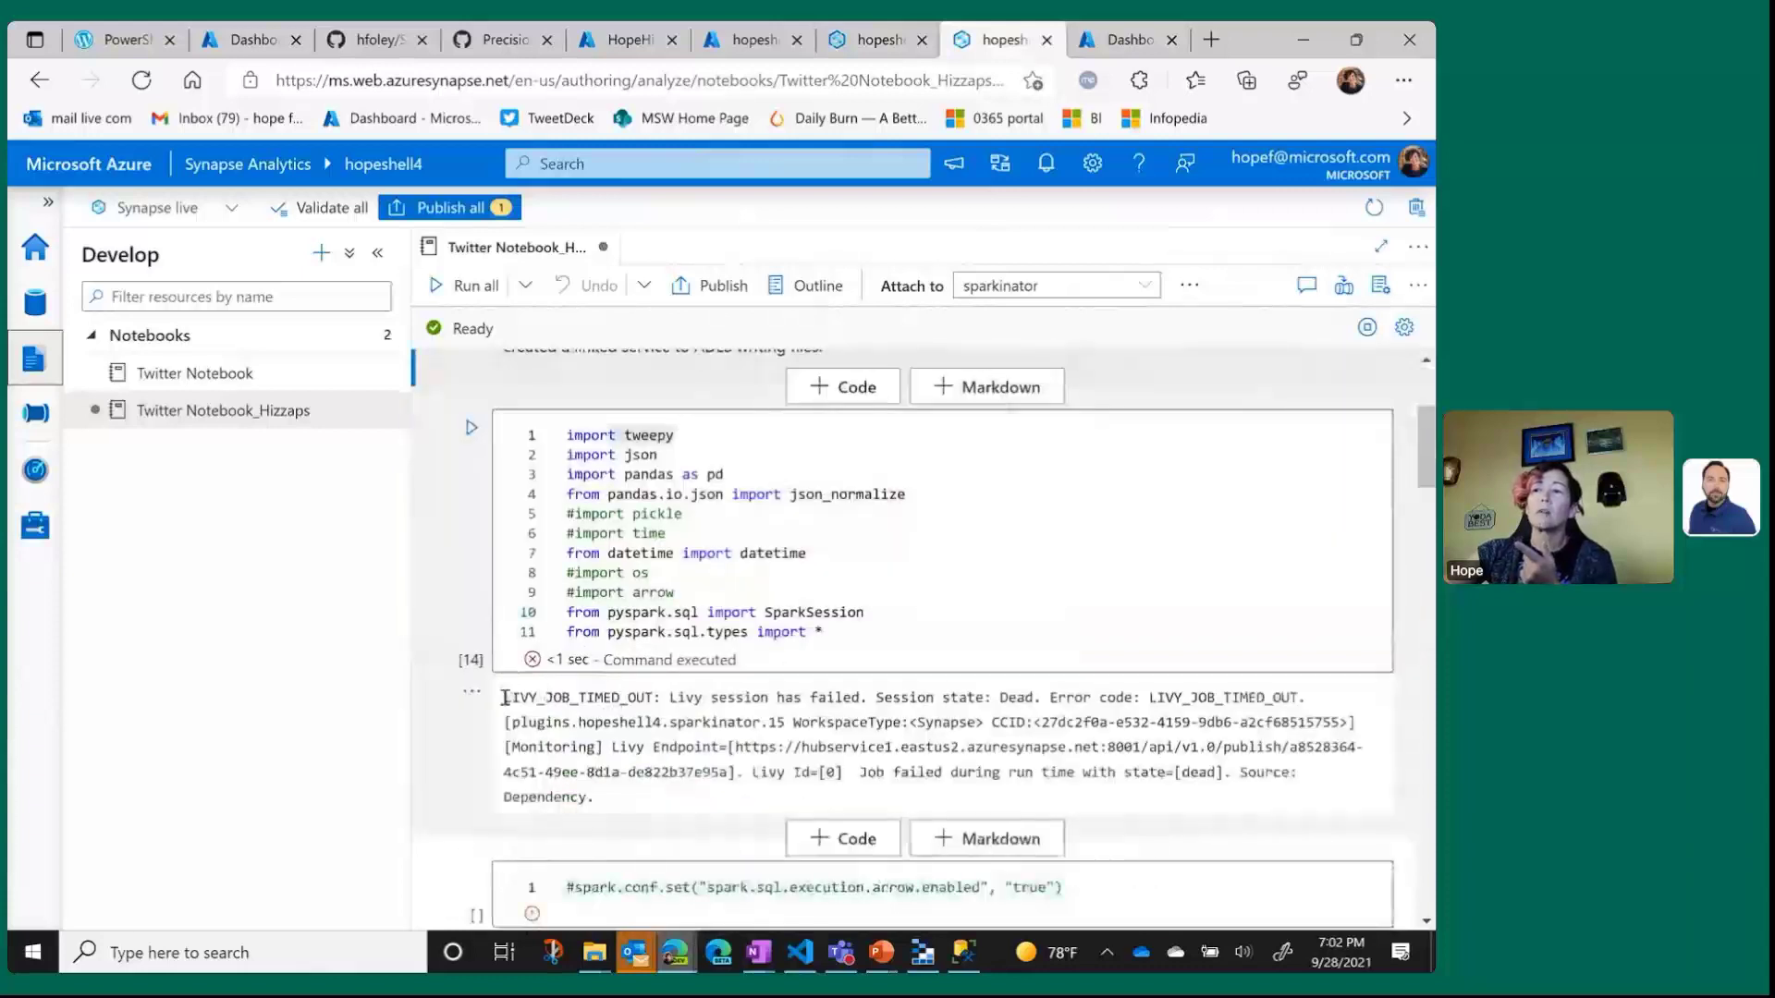
left_click_drag(505, 698, 1036, 722)
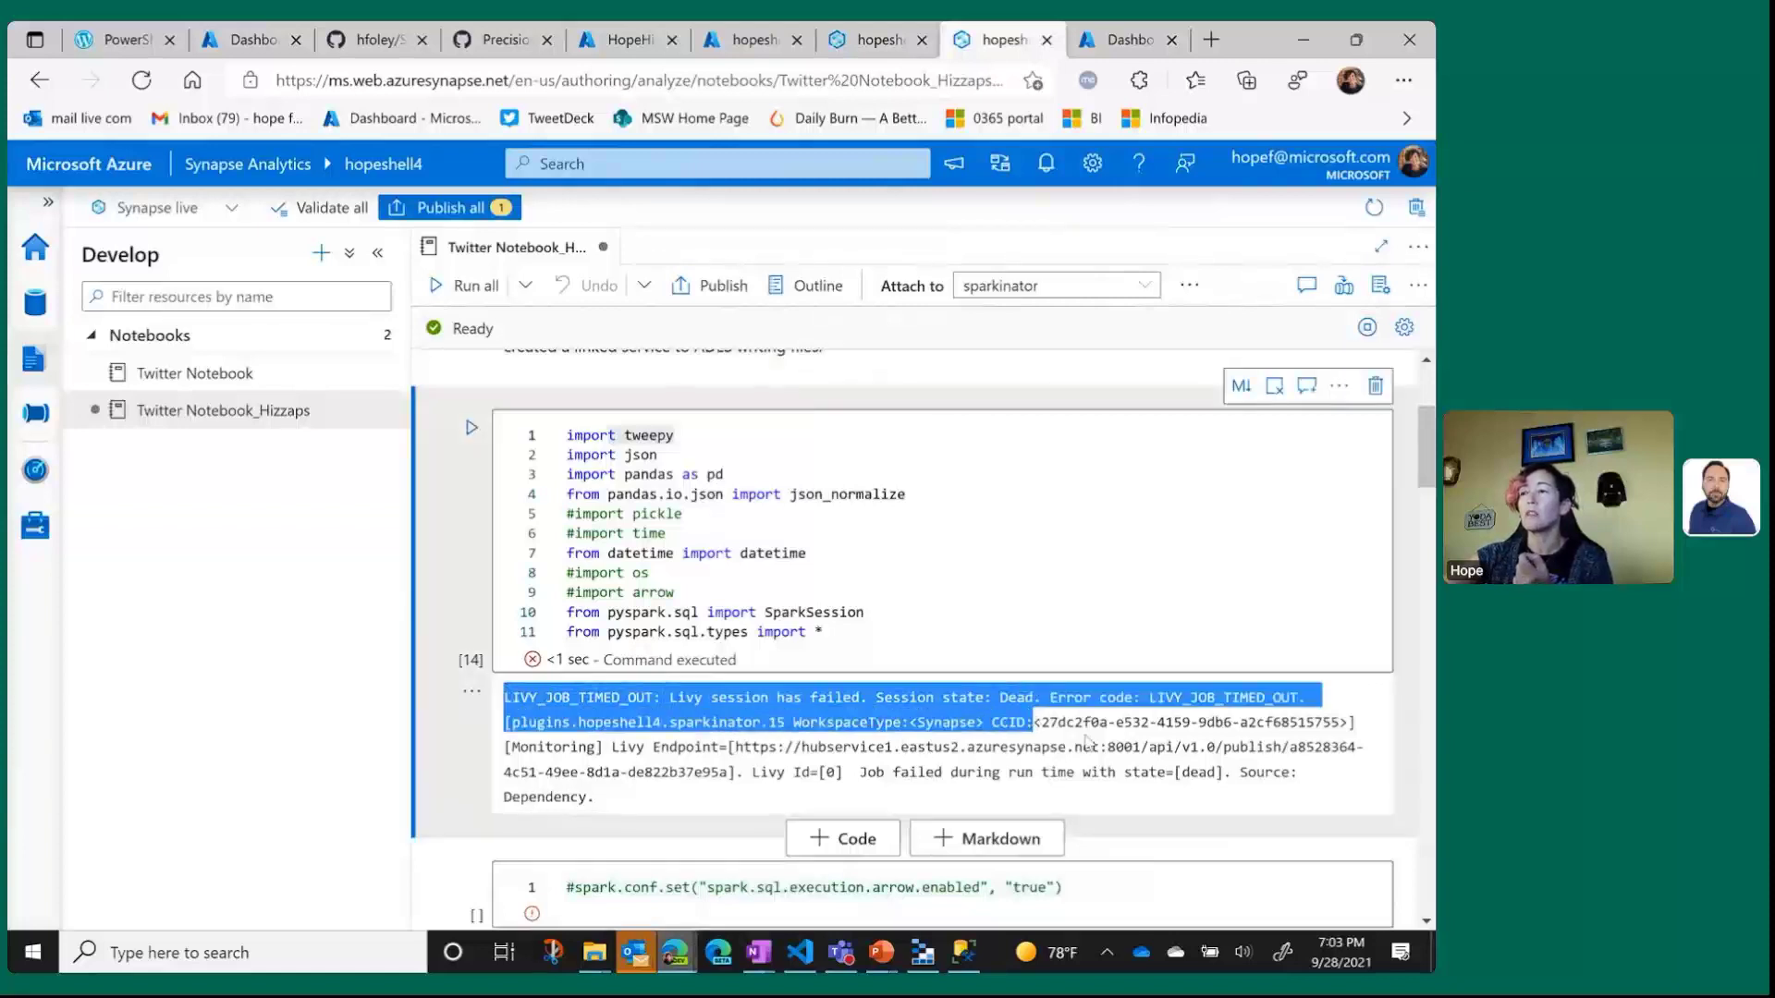
scroll(1087, 739, "up", 2)
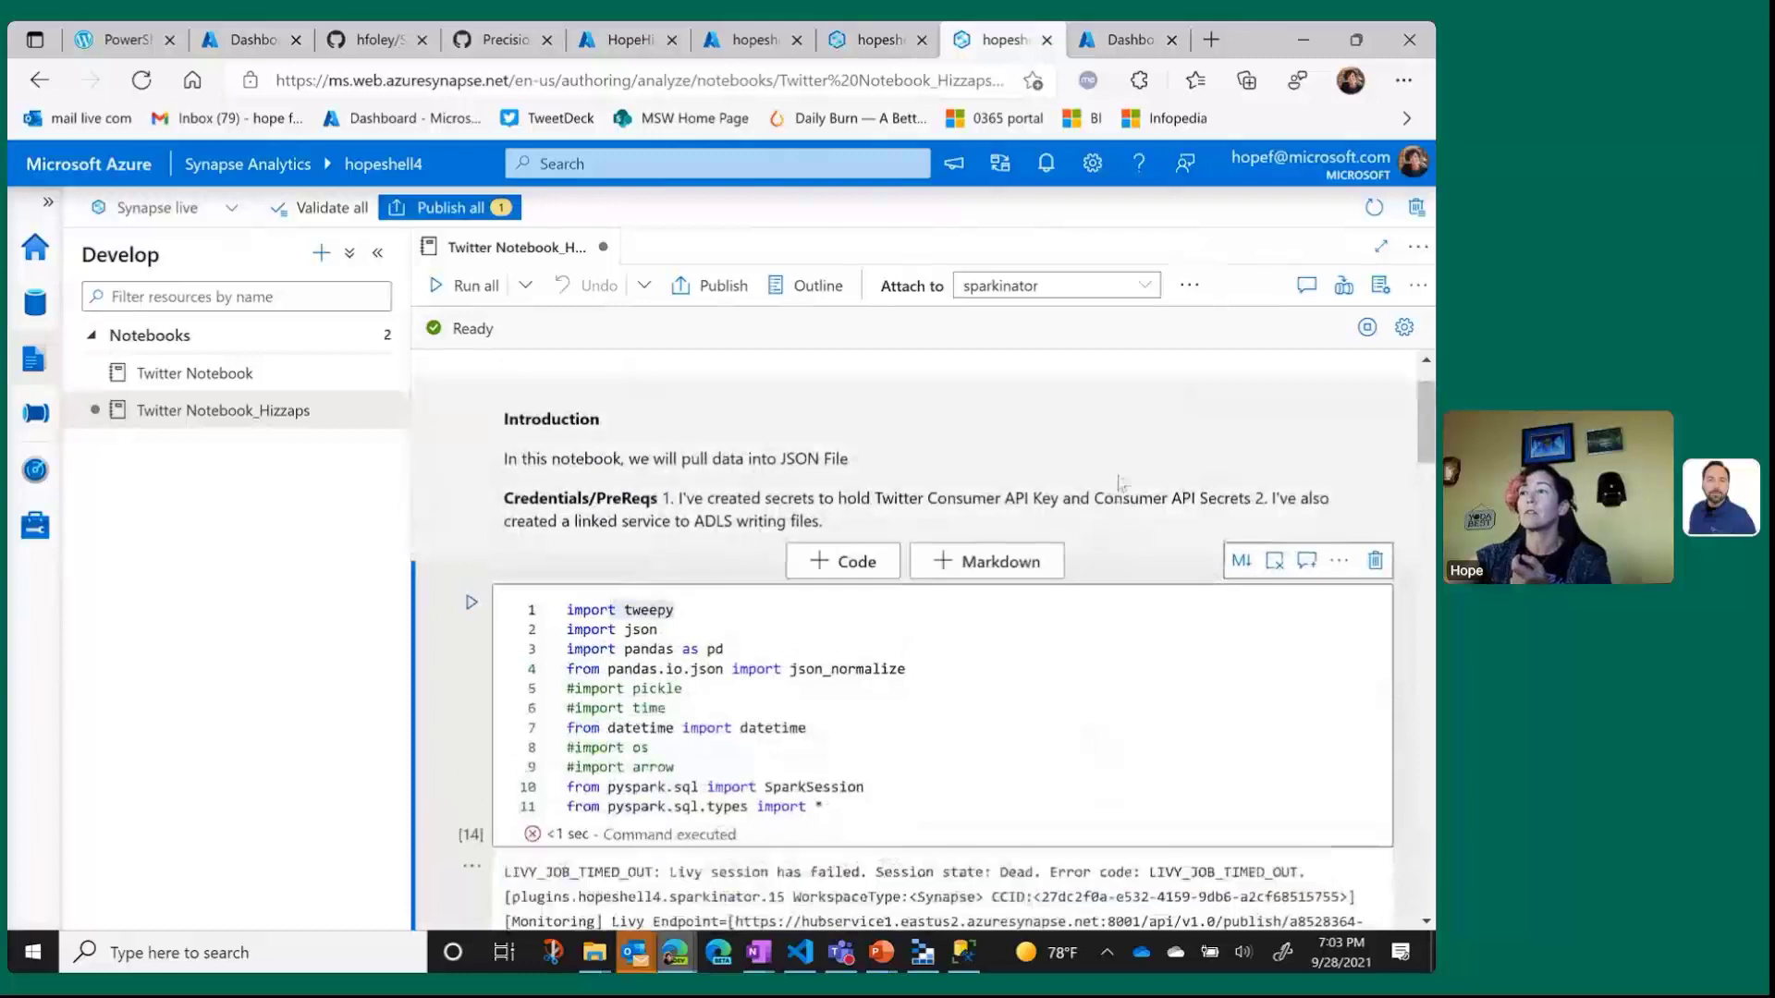
Run all cells of Twitter Notebook_Hizzaps and review their execution results down to the JSON write cell.
left_click(470, 287)
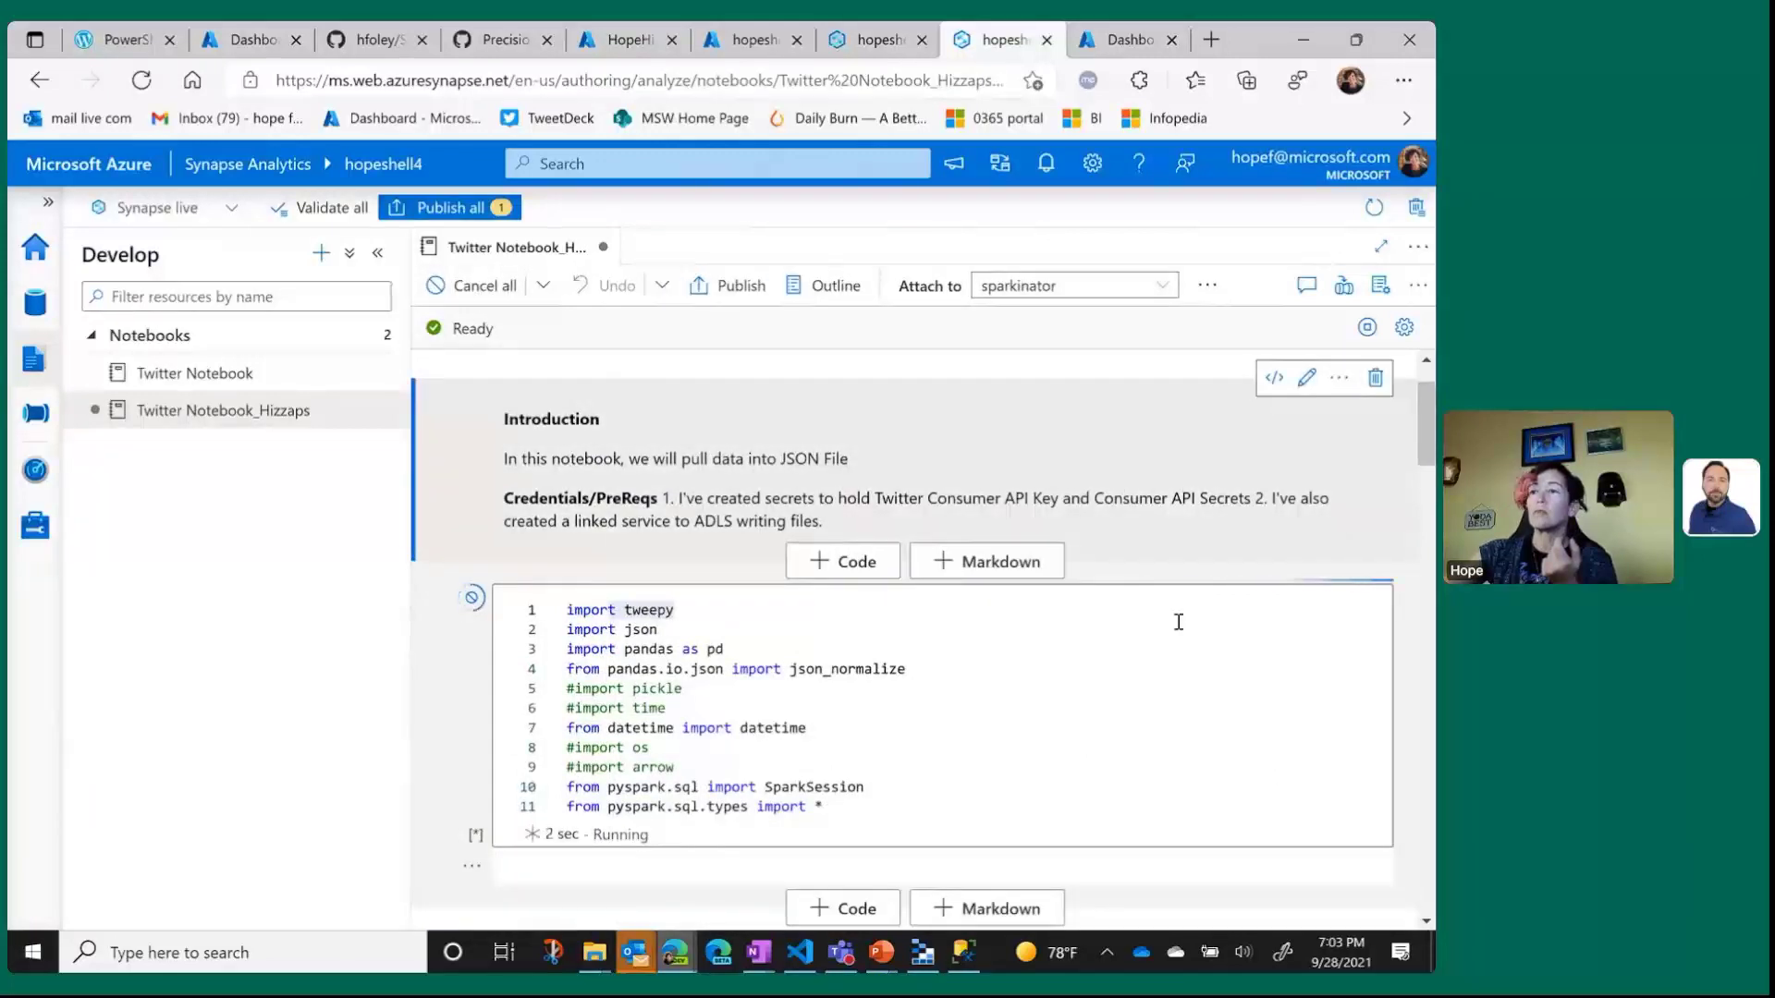
scroll(1179, 621, "down", 3)
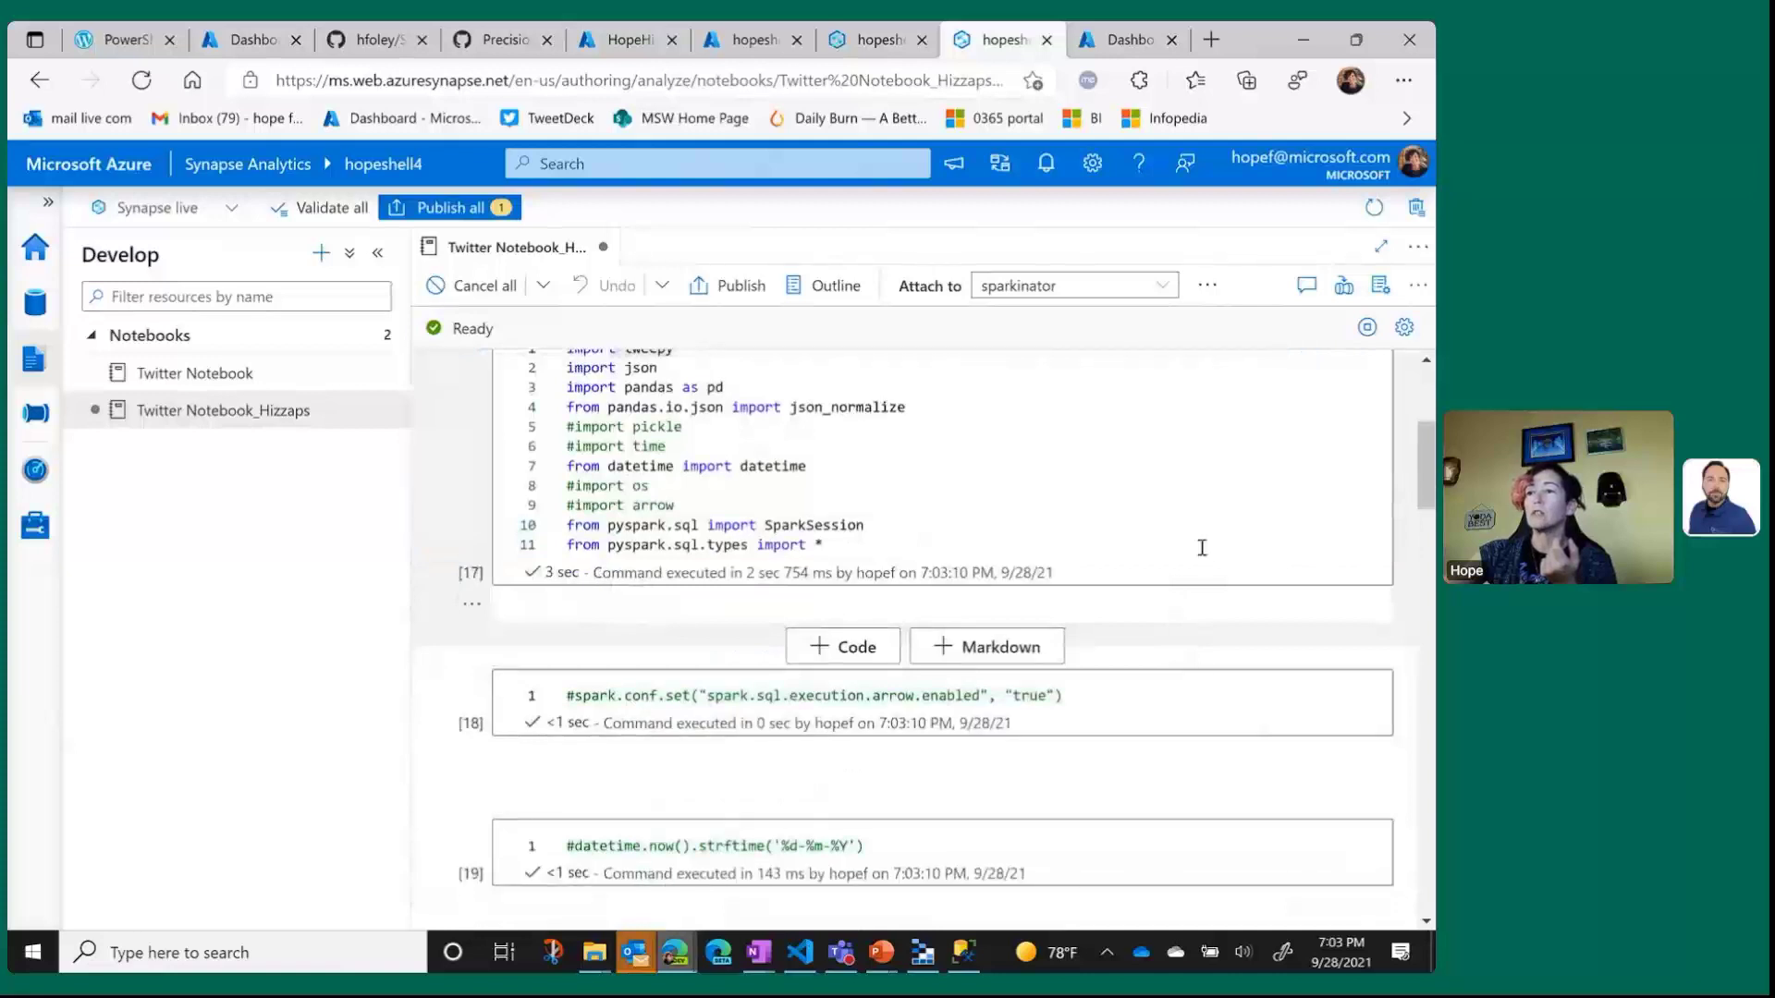
scroll(1202, 548, "down", 4)
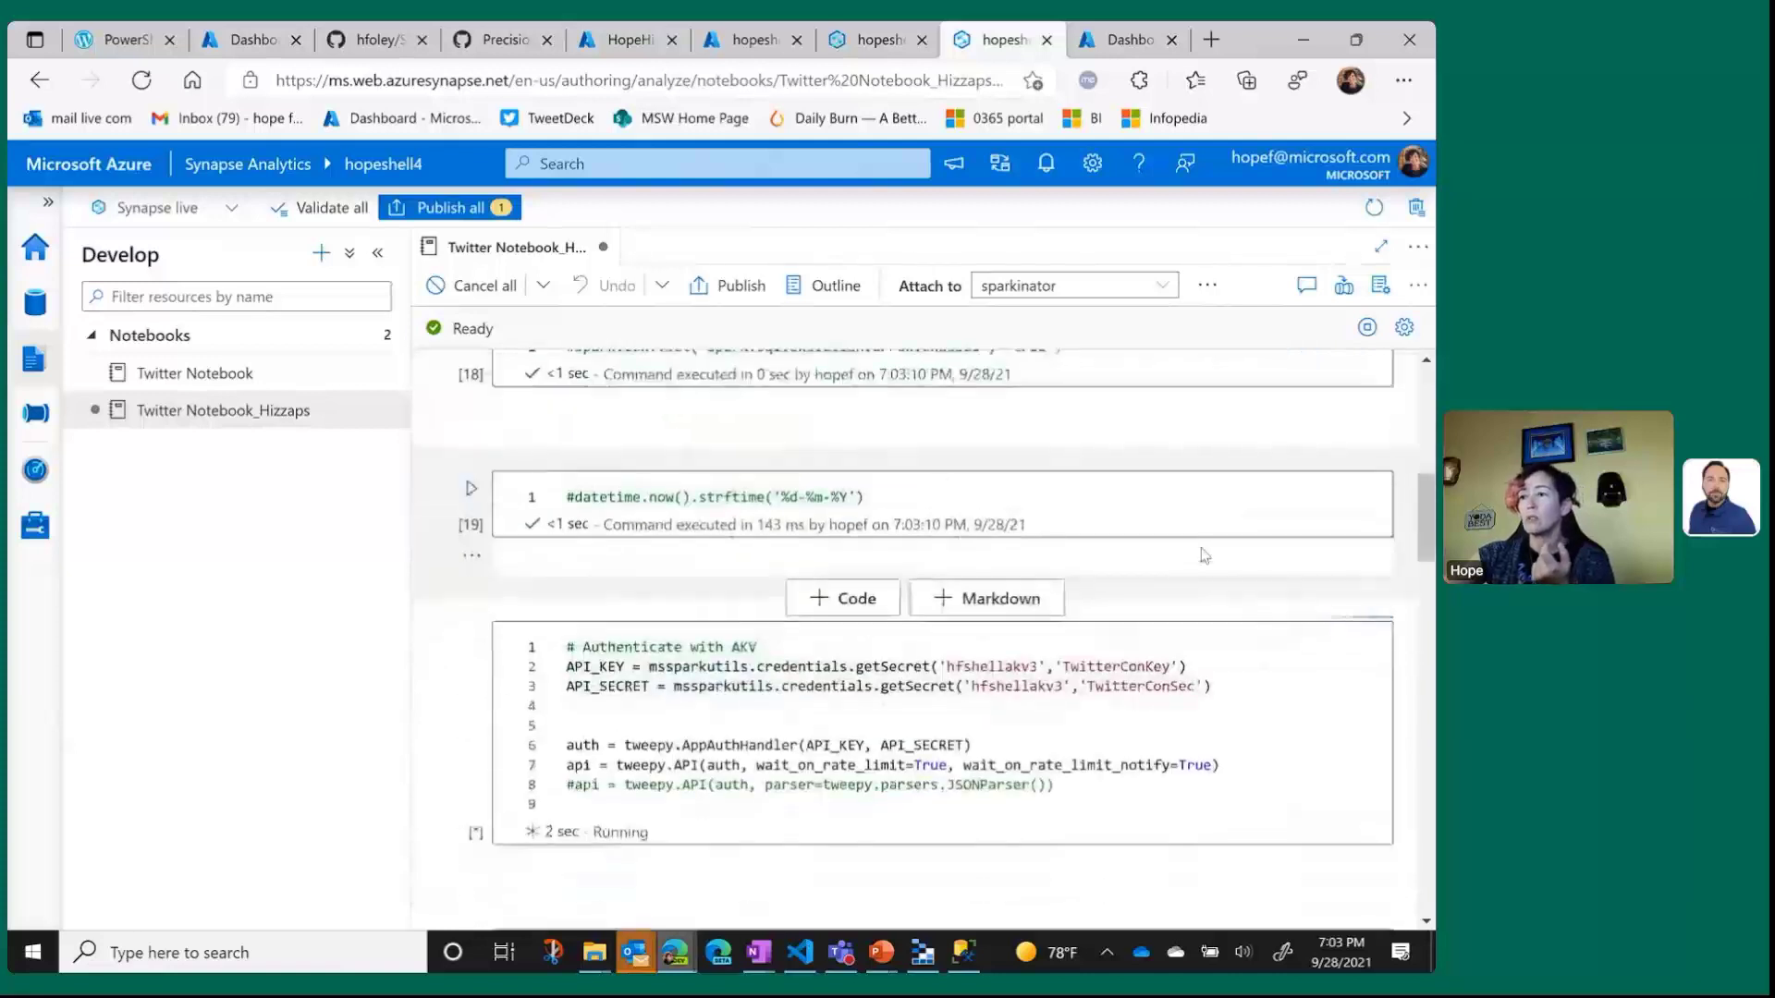
scroll(1205, 555, "down", 1)
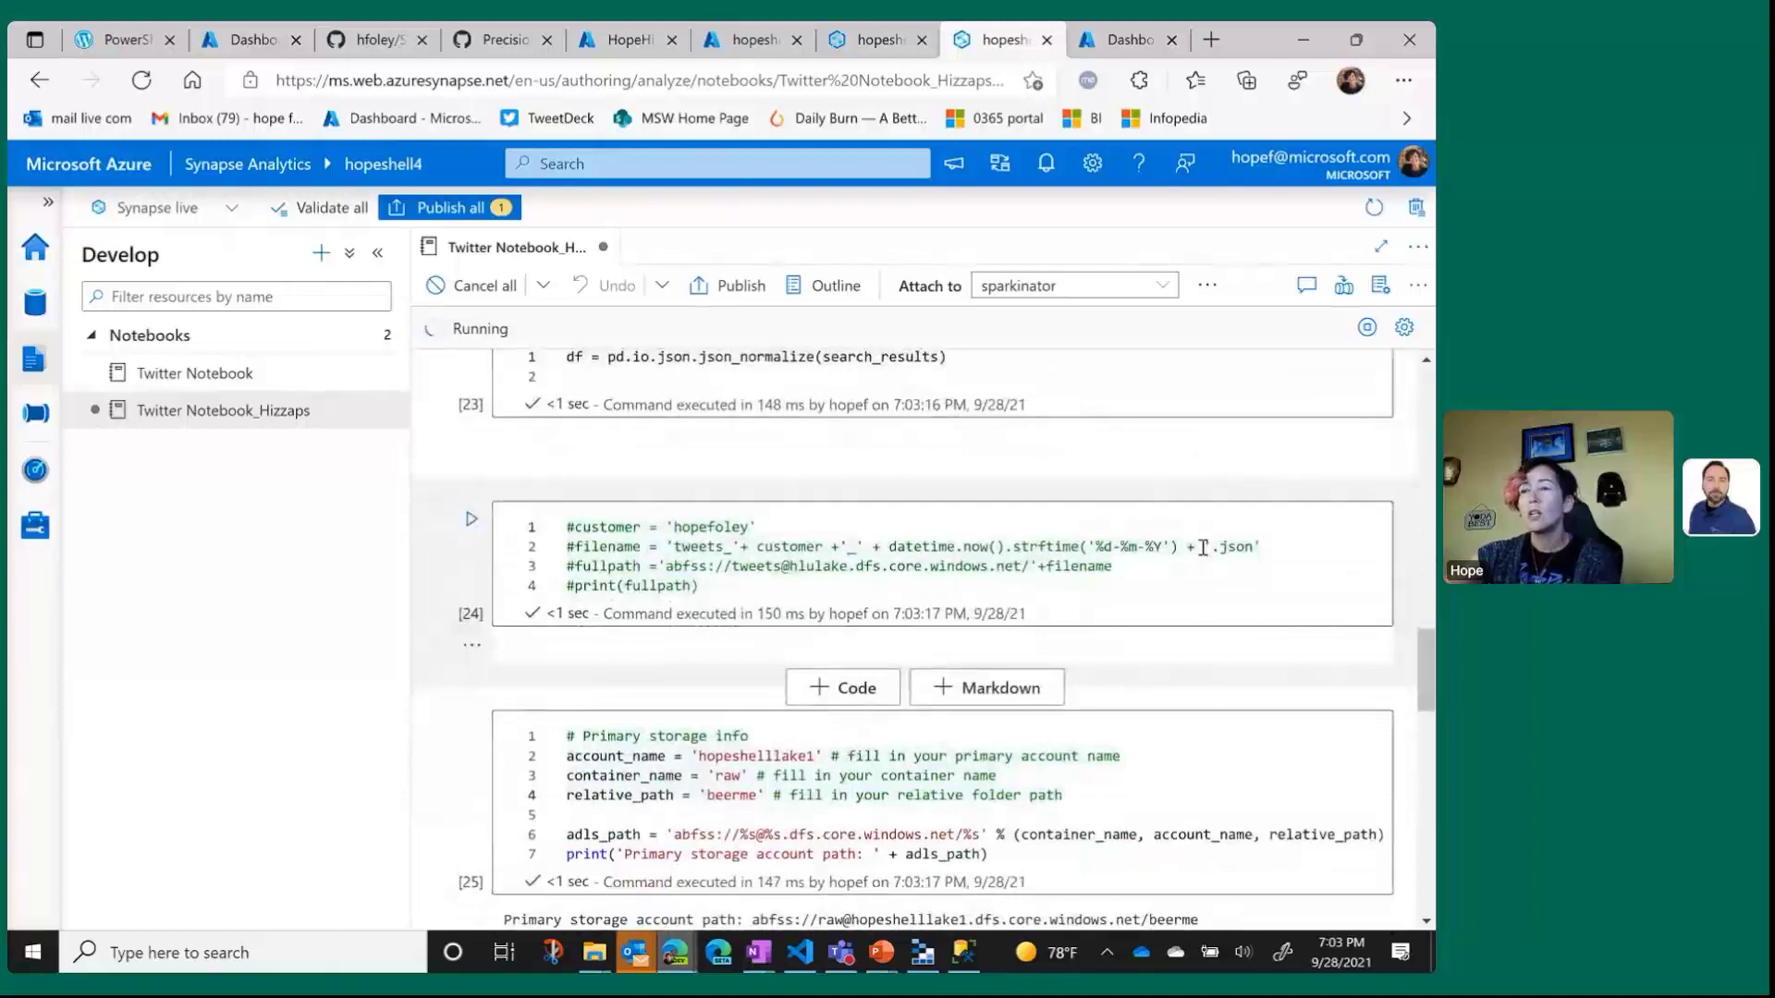
scroll(1170, 515, "up", 4)
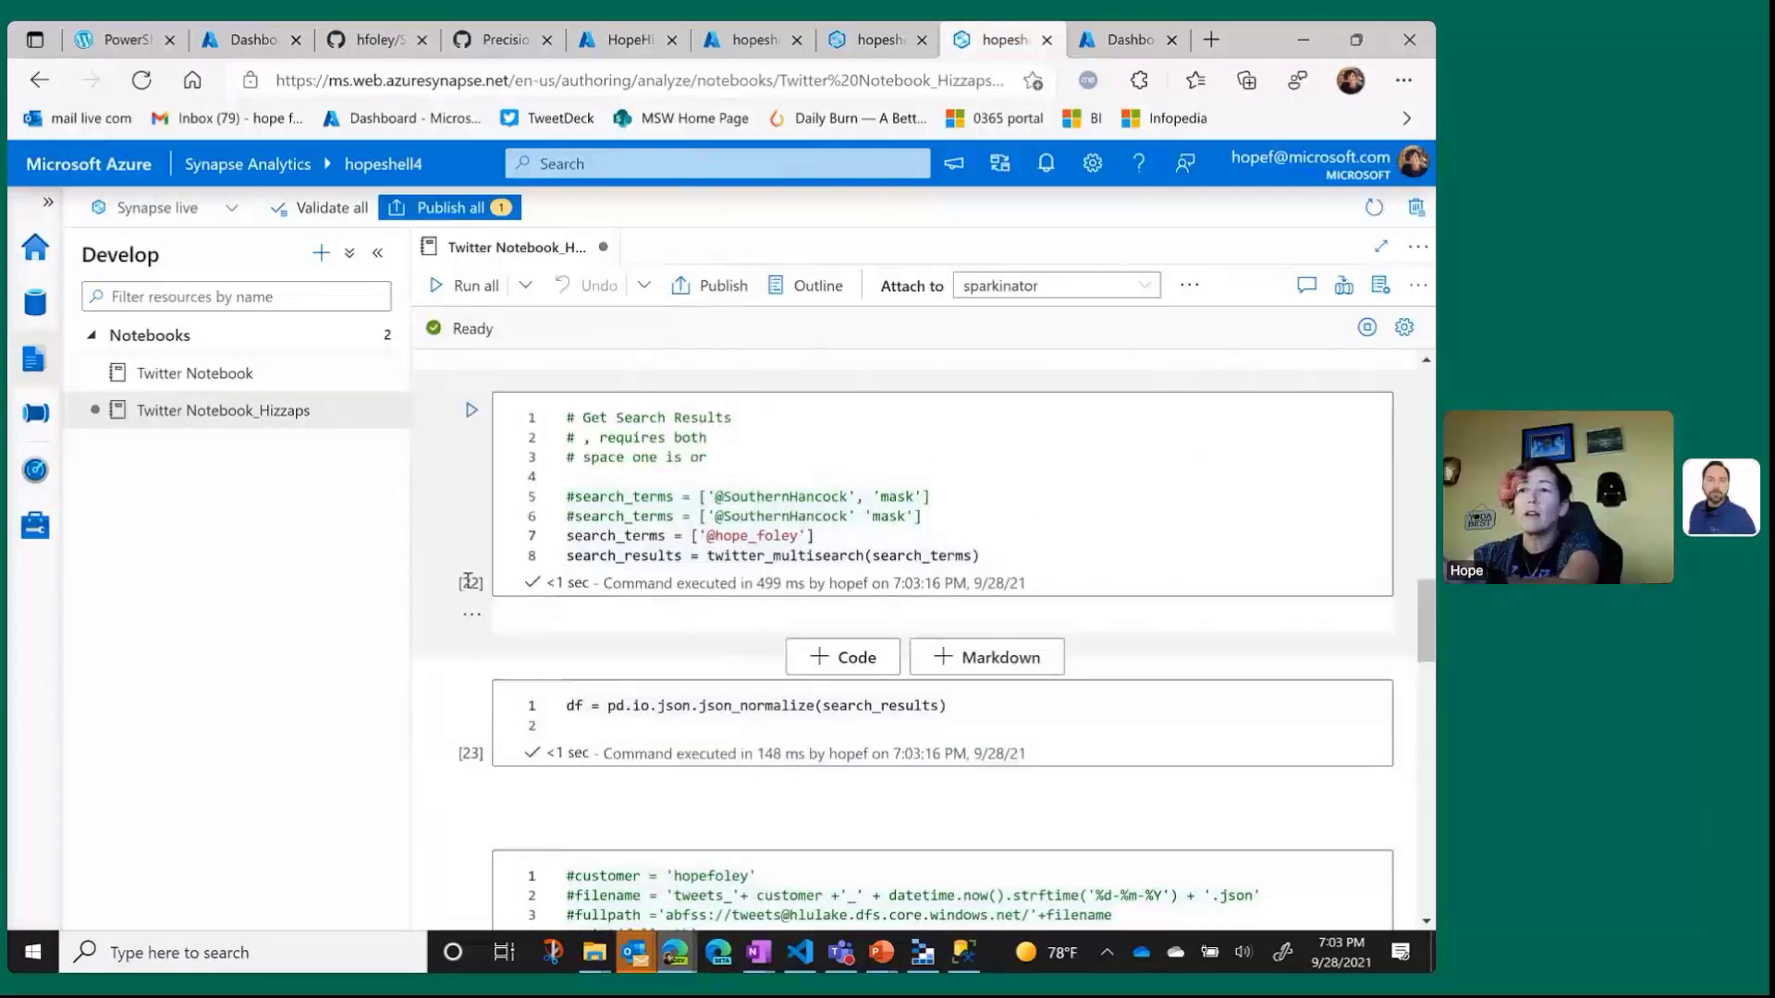
scroll(480, 546, "up", 3)
scroll(480, 546, "up", 8)
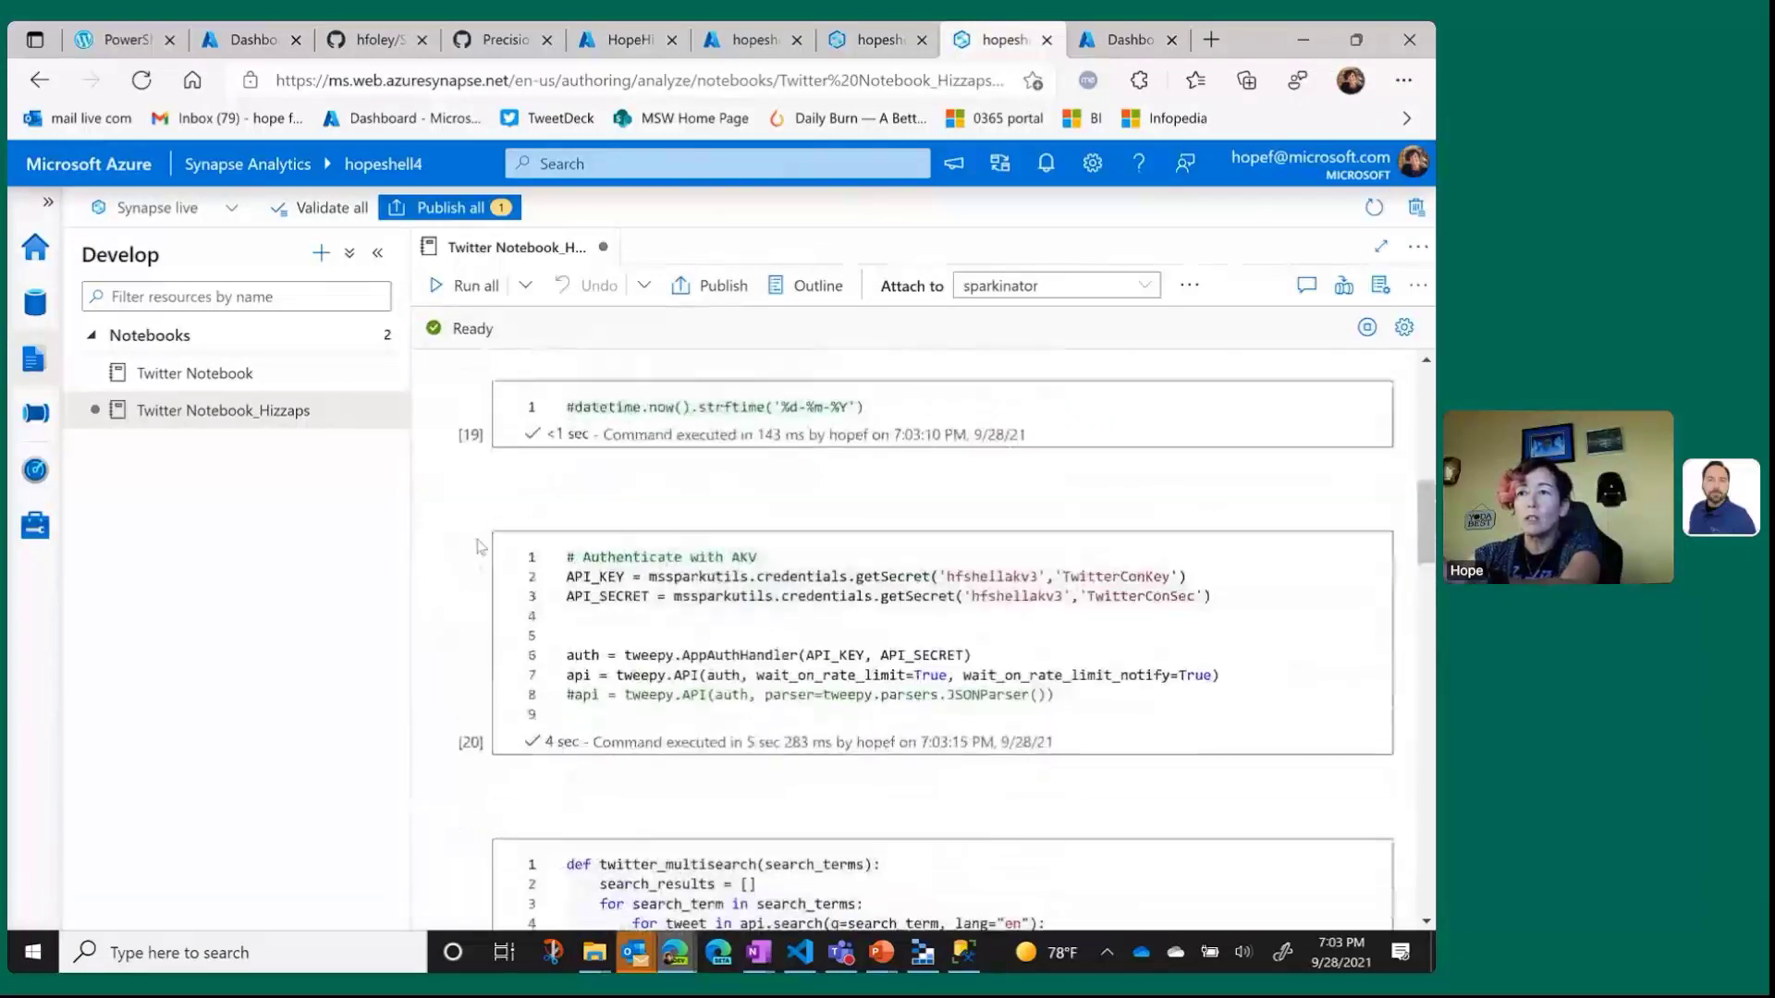
scroll(477, 539, "down", 4)
scroll(478, 539, "down", 14)
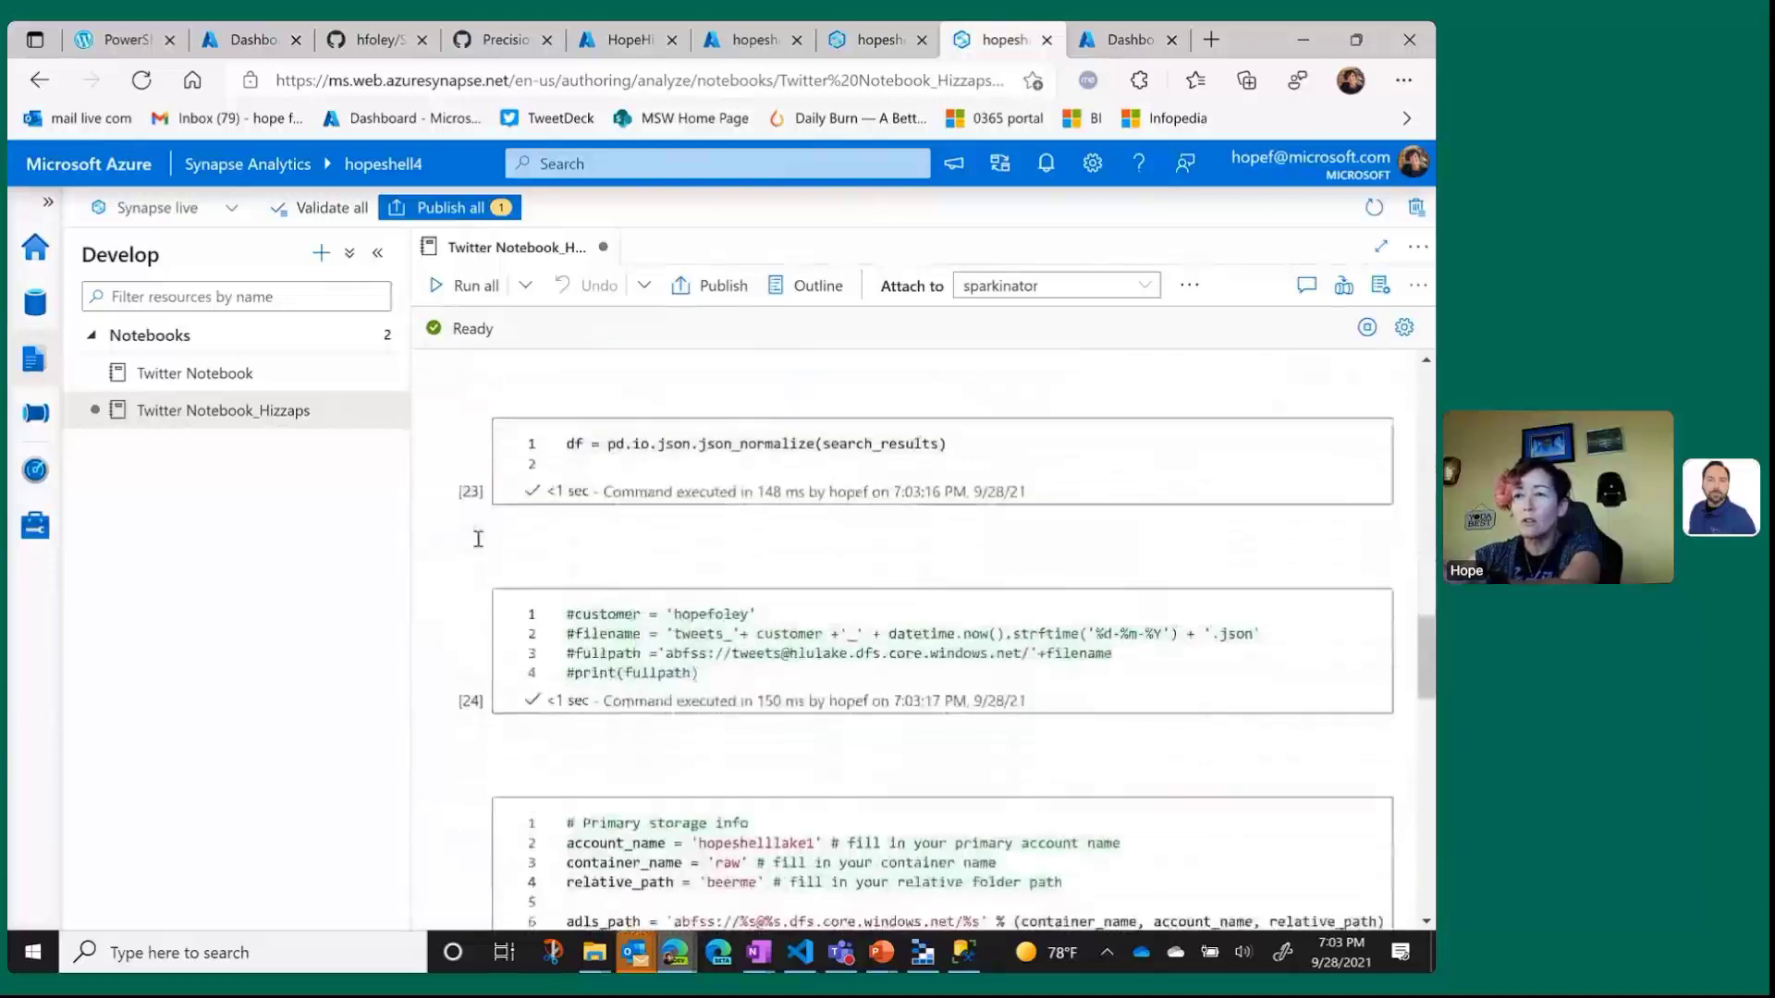
scroll(478, 545, "down", 3)
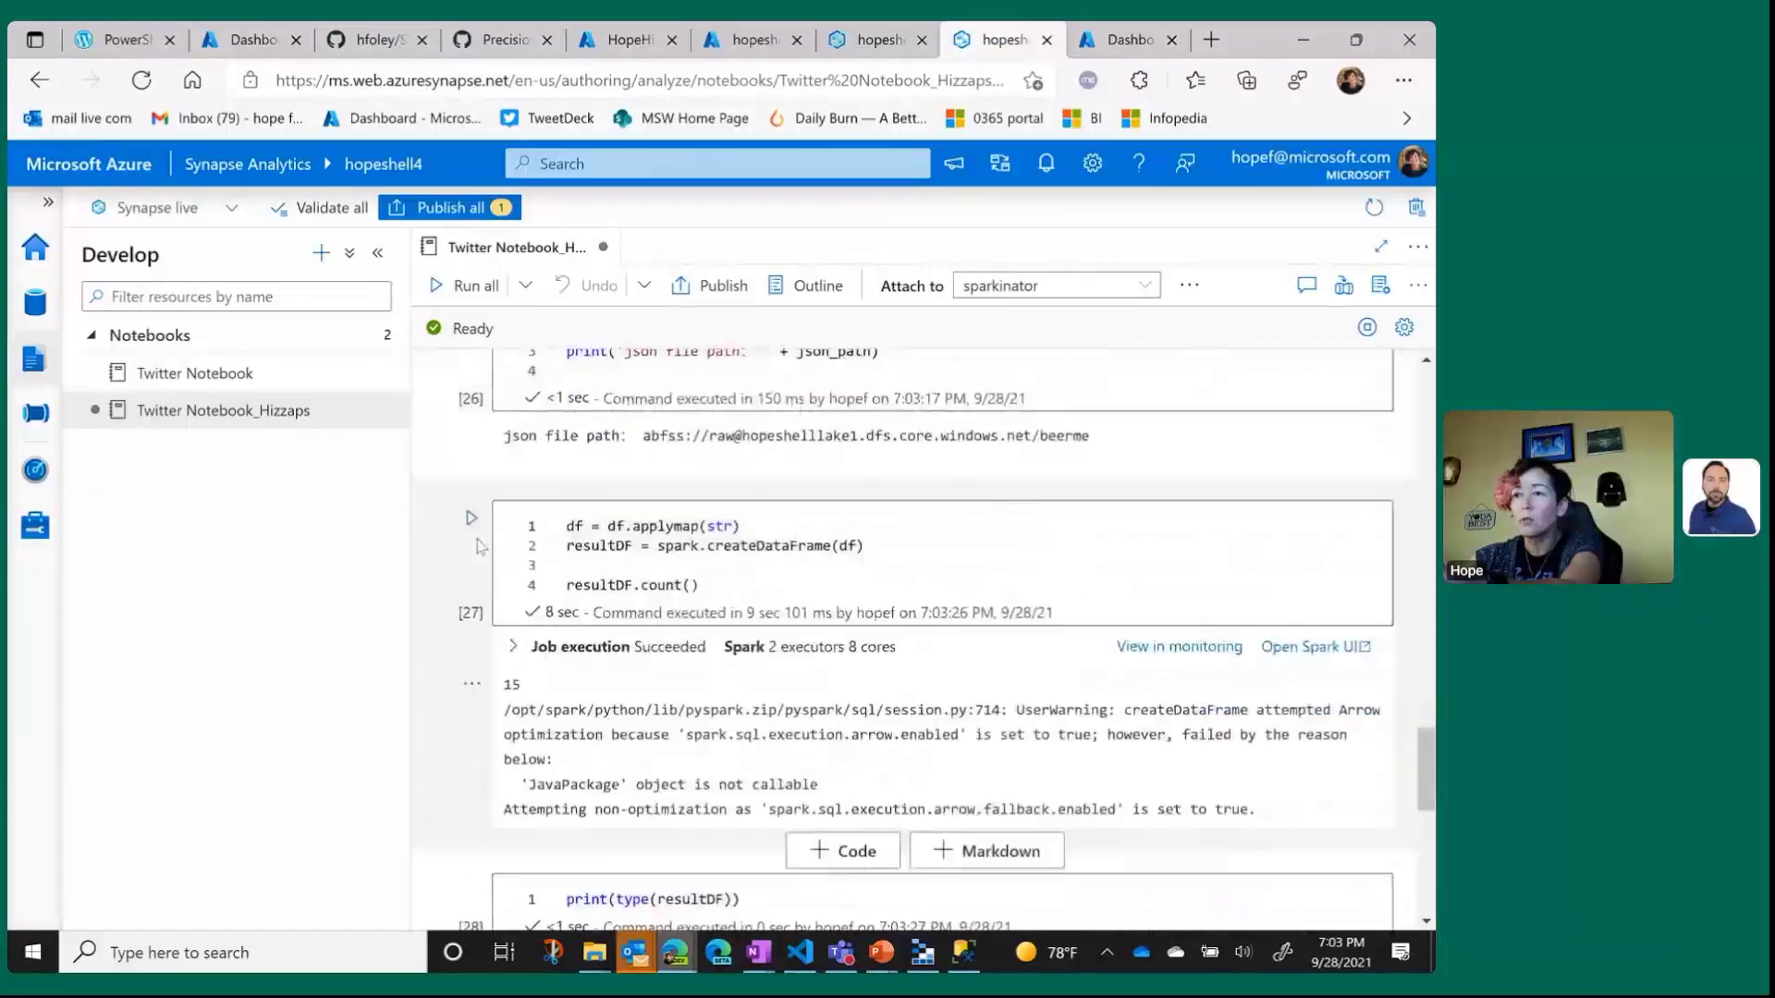
scroll(999, 708, "down", 5)
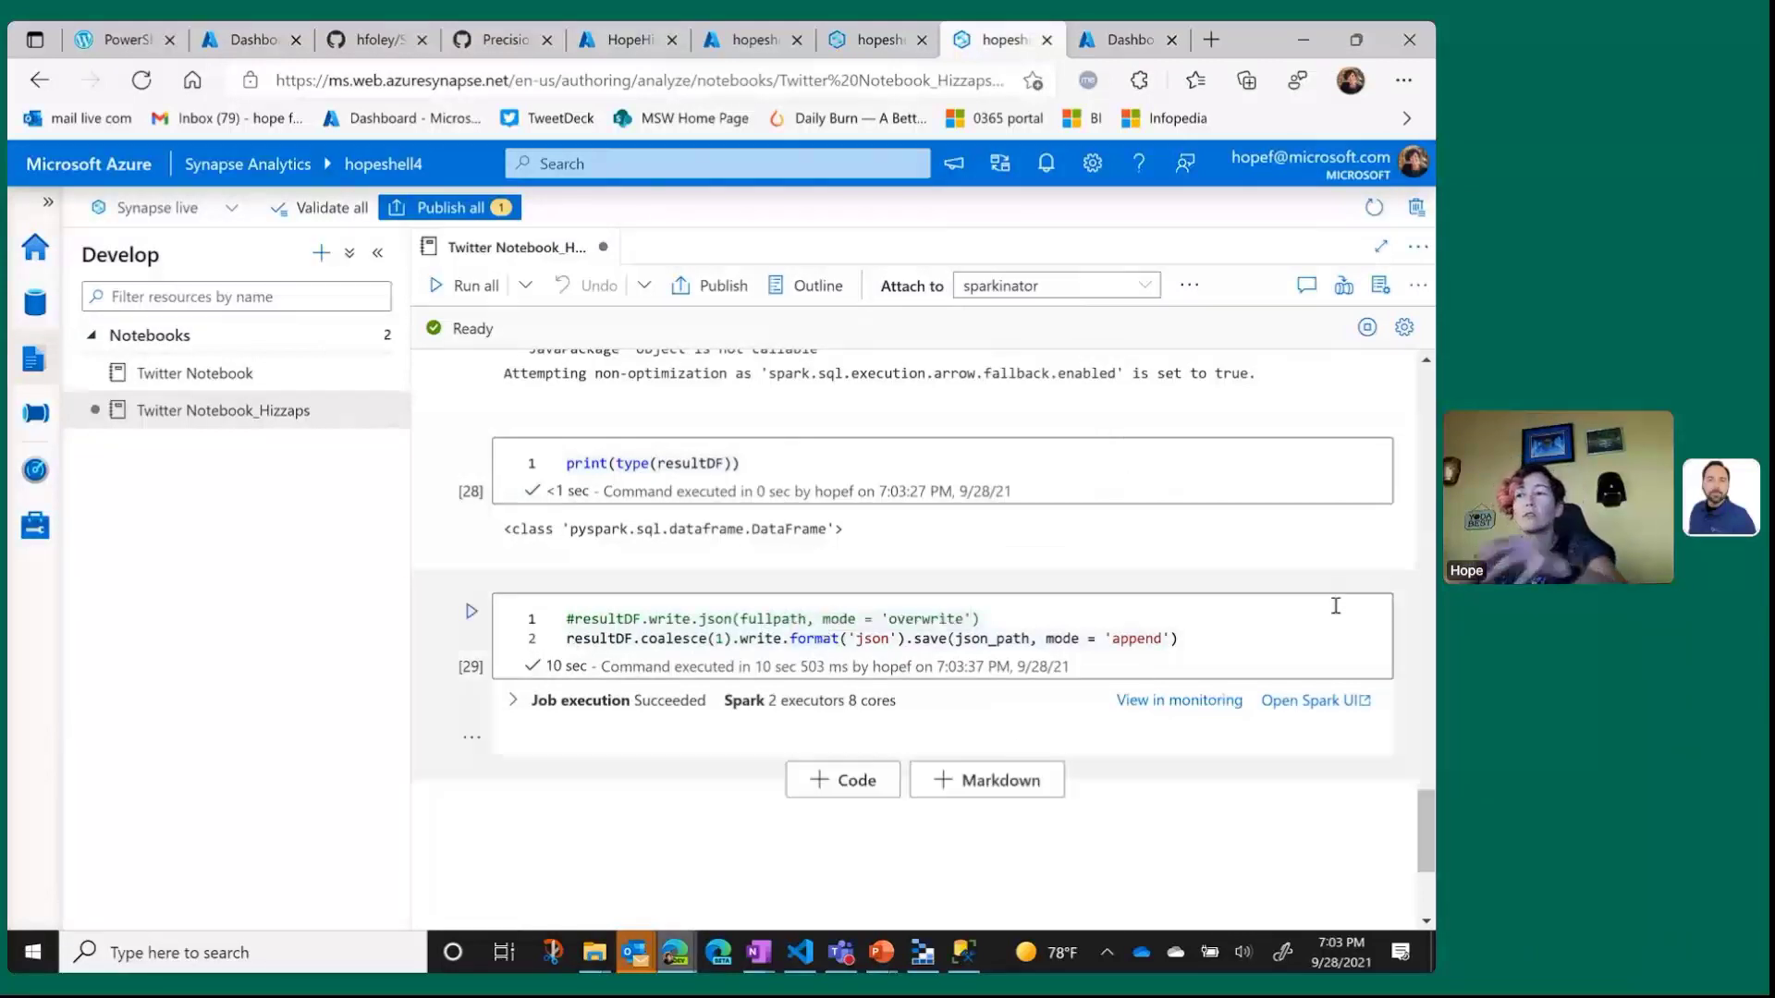
Add a code cell at the end of the notebook and enter %% to list the cell magic commands.
left_click(835, 797)
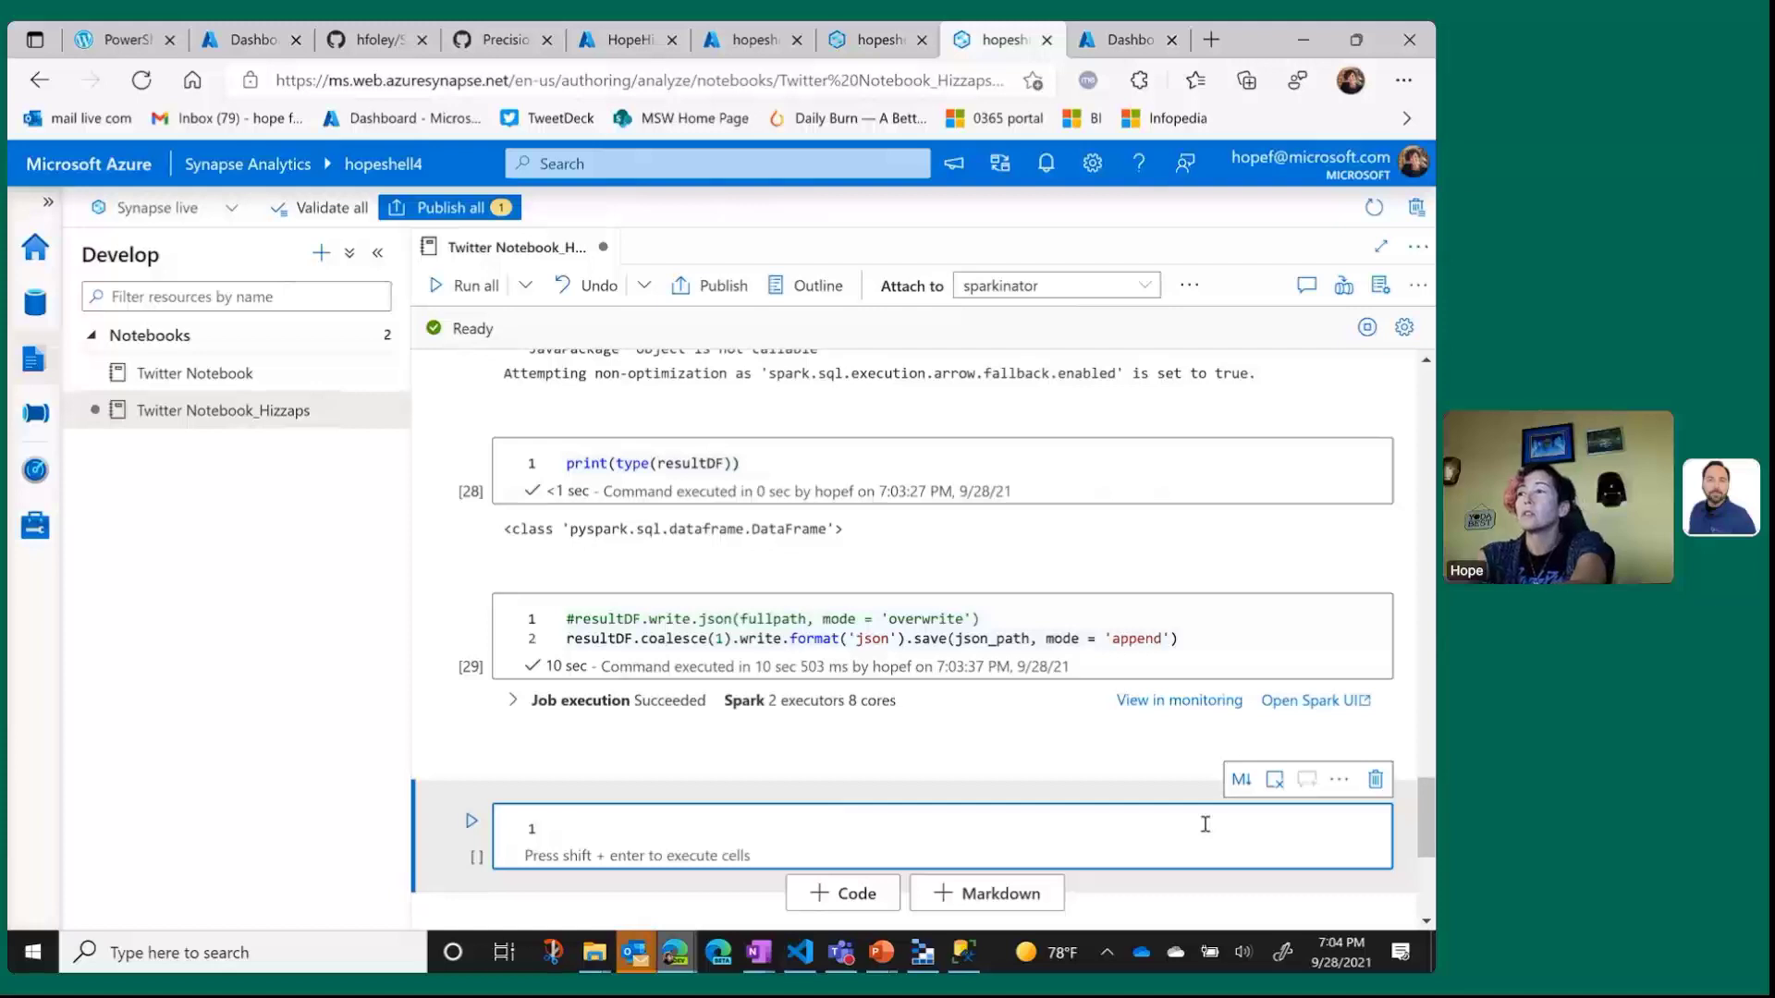
type("%%")
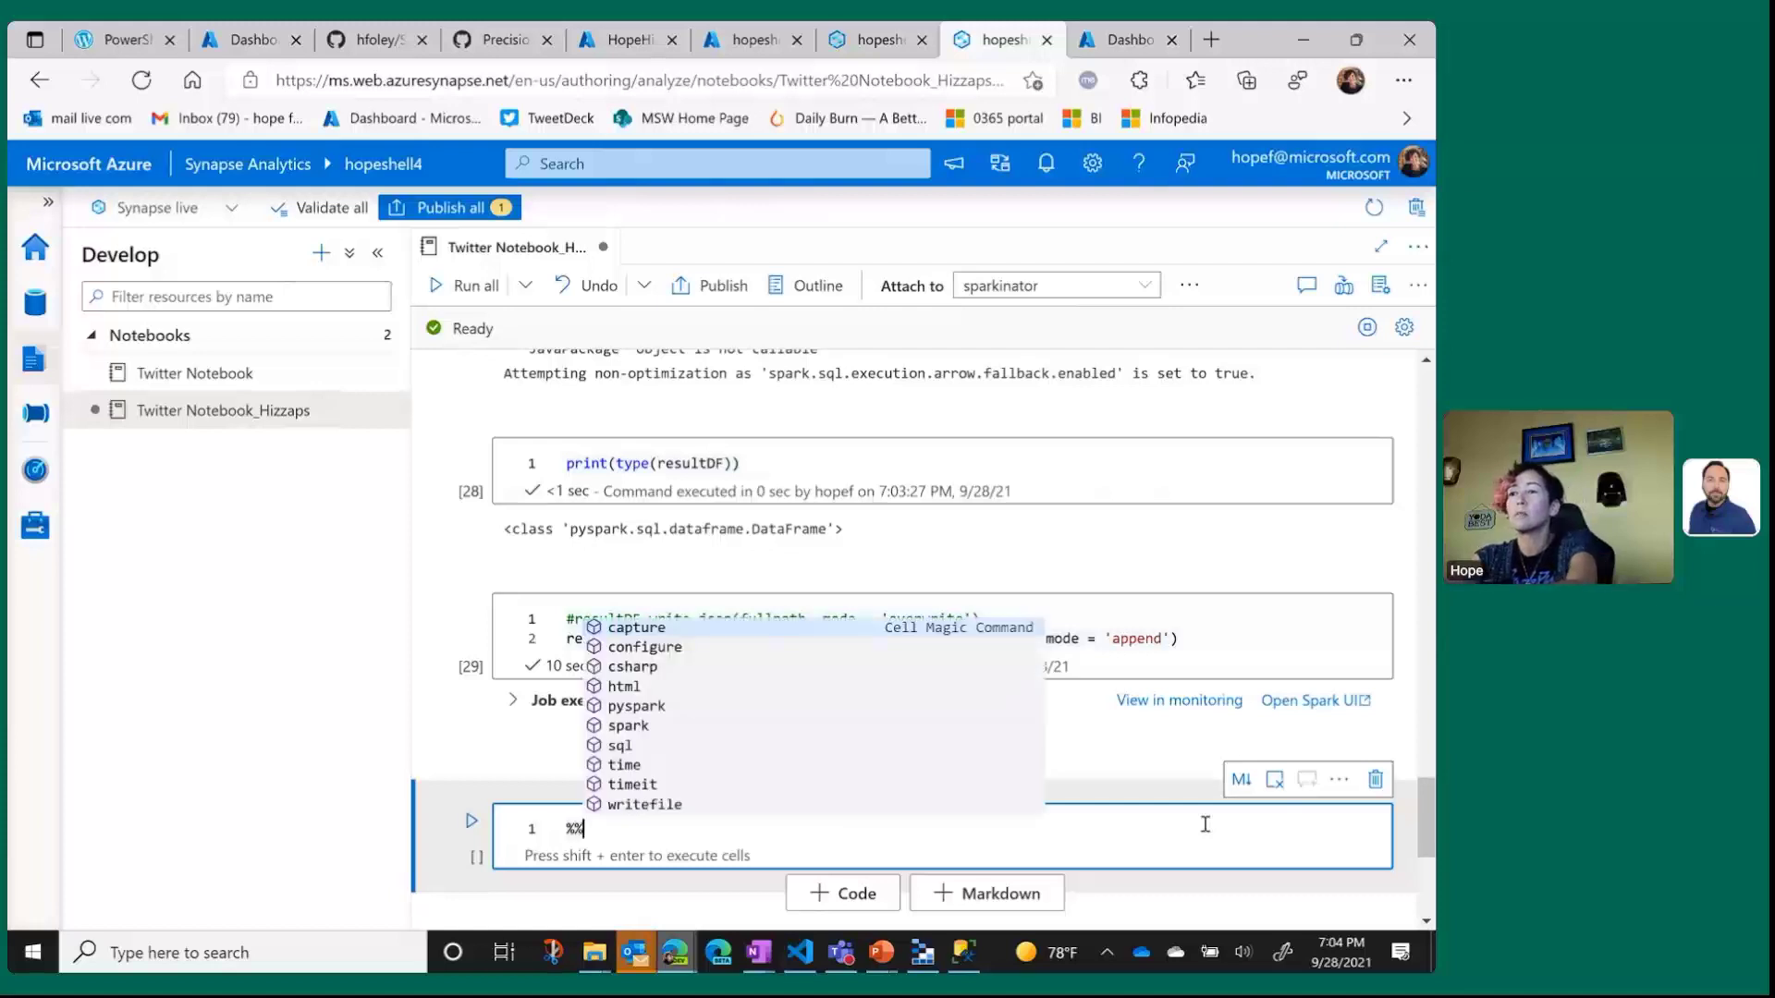
type("sql")
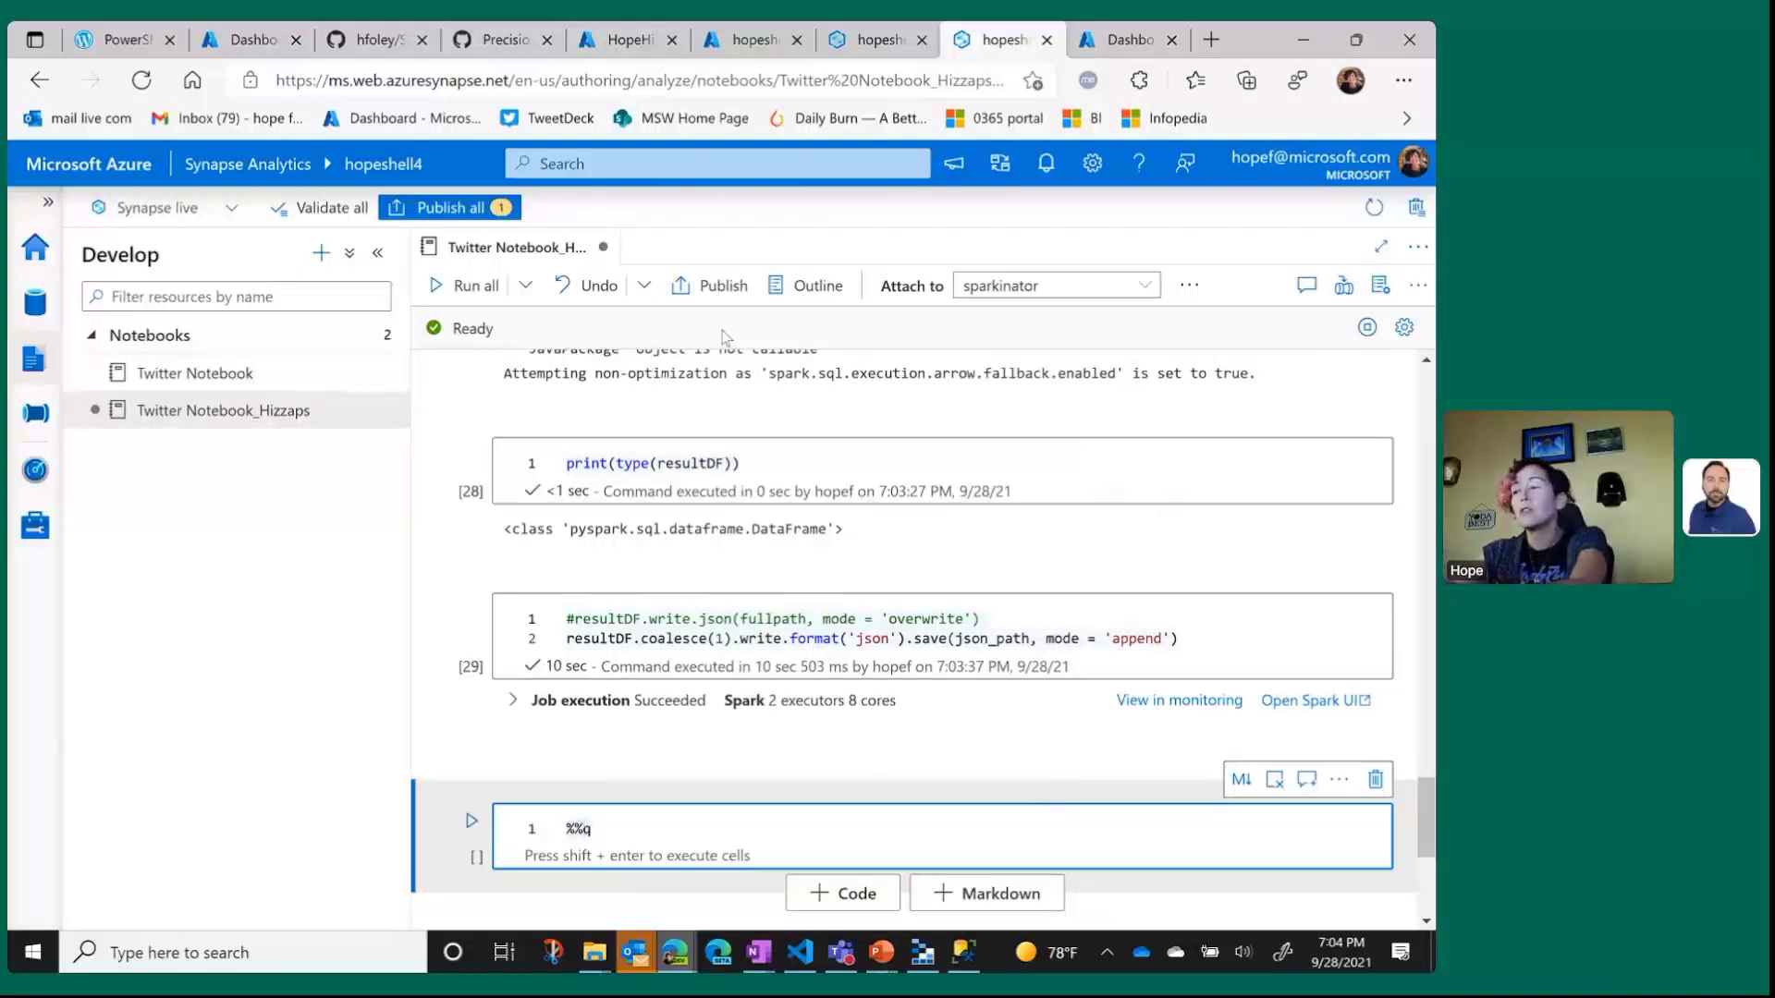
key("BackSpace")
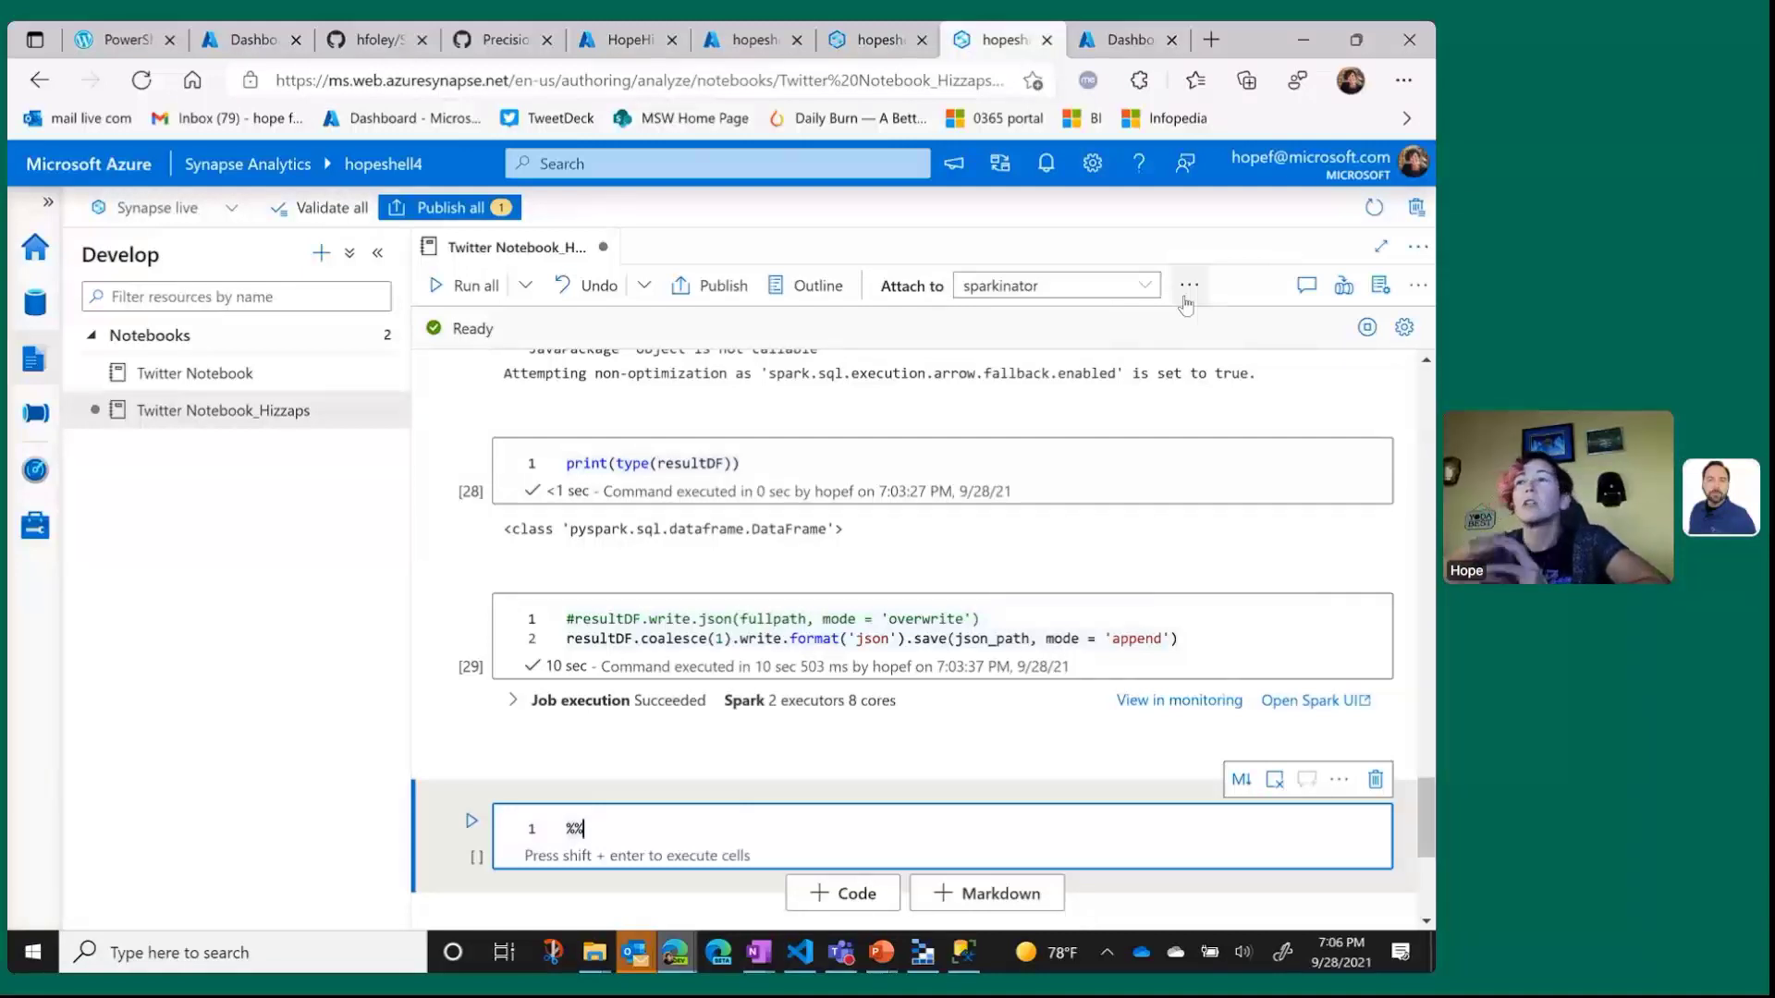
View the SQL Not Date Based Extract PL pipeline in hopeshell5 and the parquet files in the linked hopeshelllake1LS storage's cow container.
left_click(868, 39)
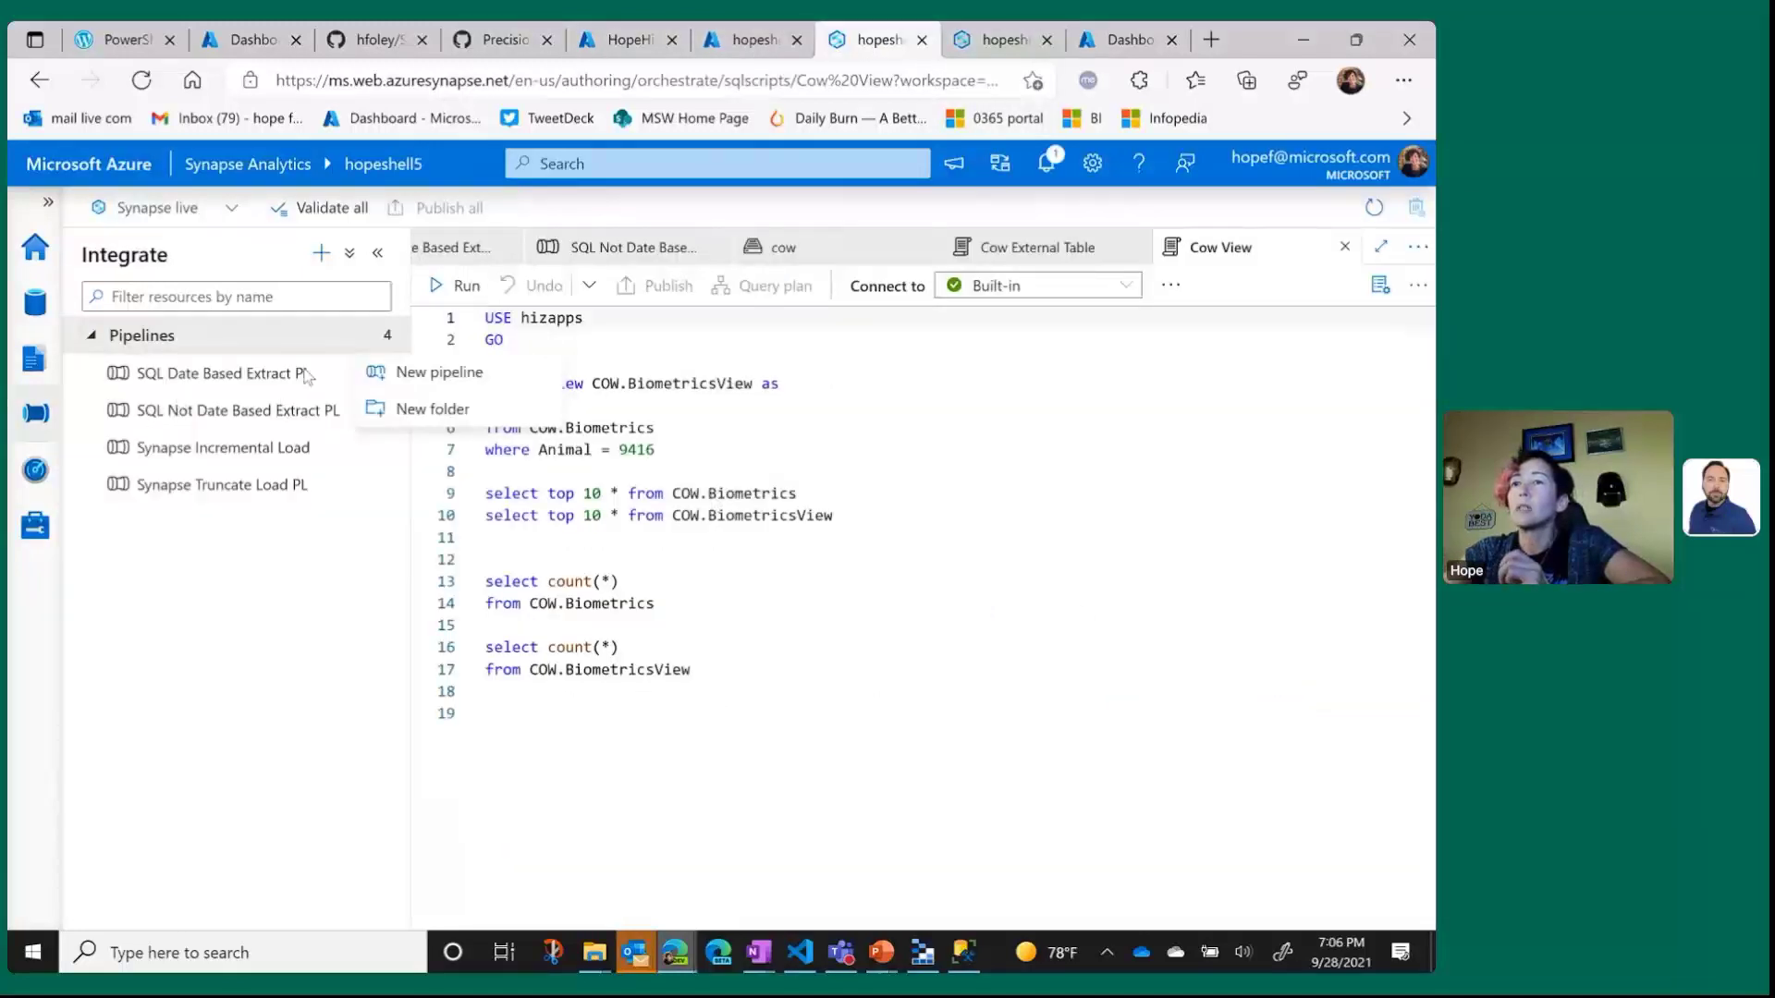
left_click(298, 413)
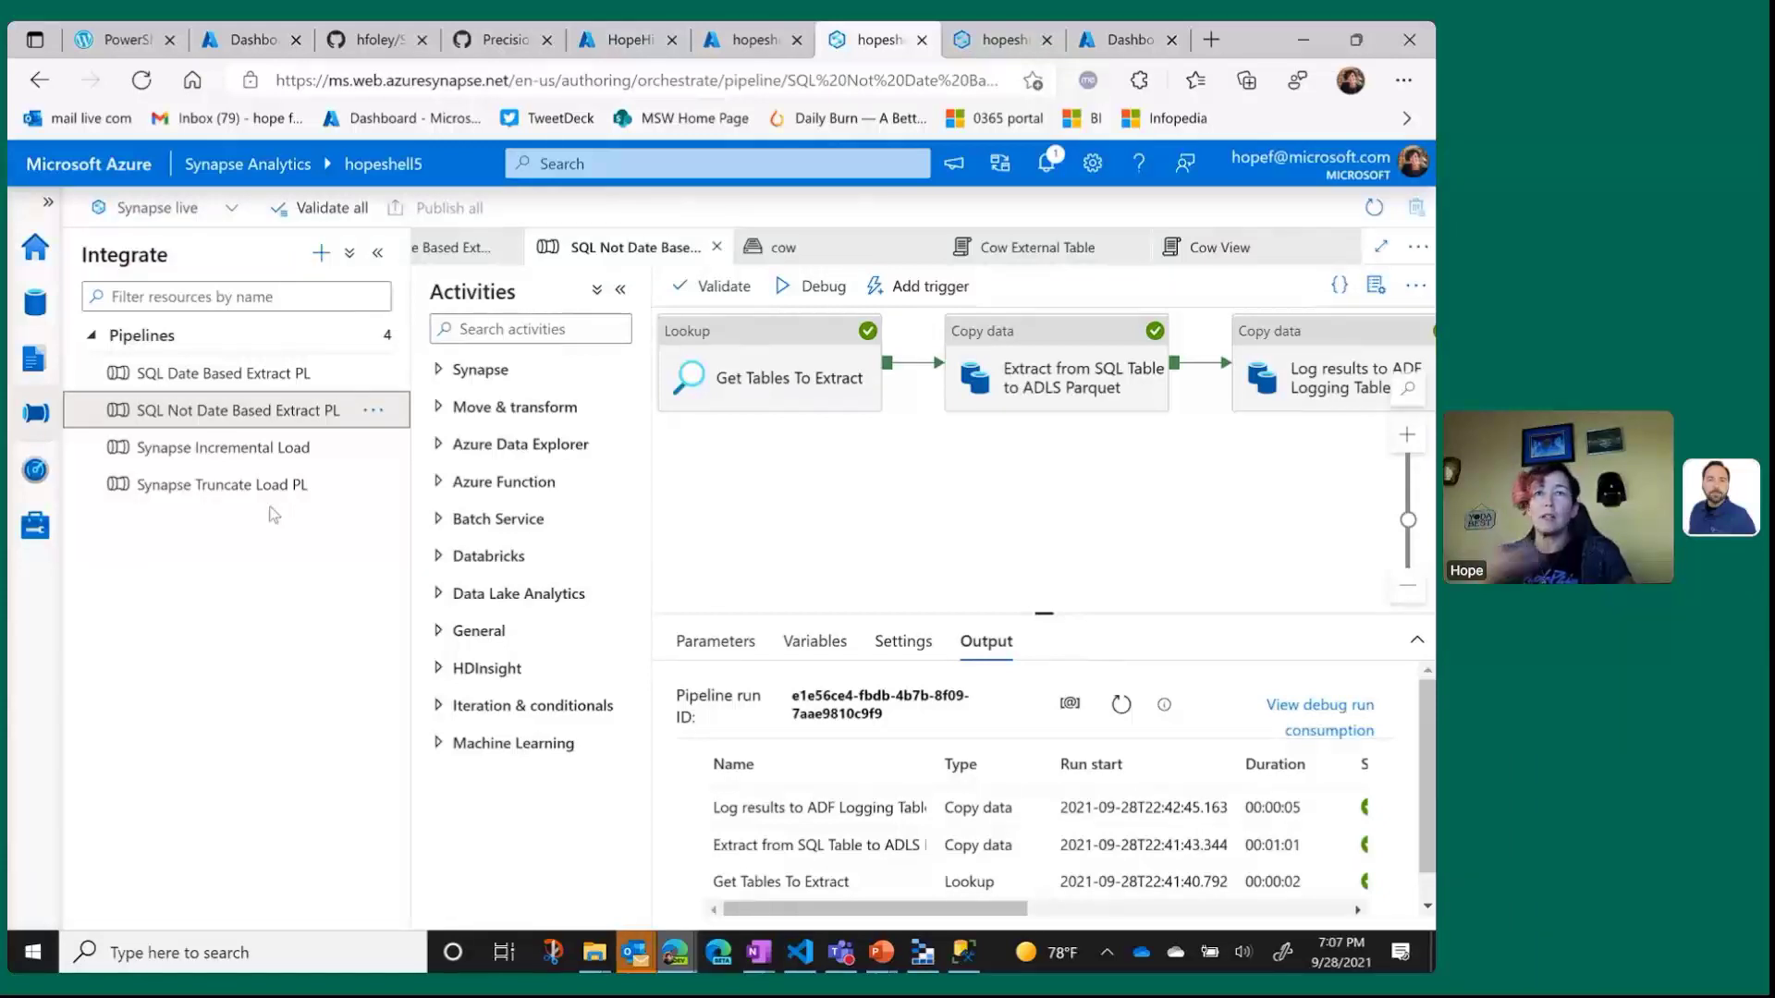
left_click(35, 302)
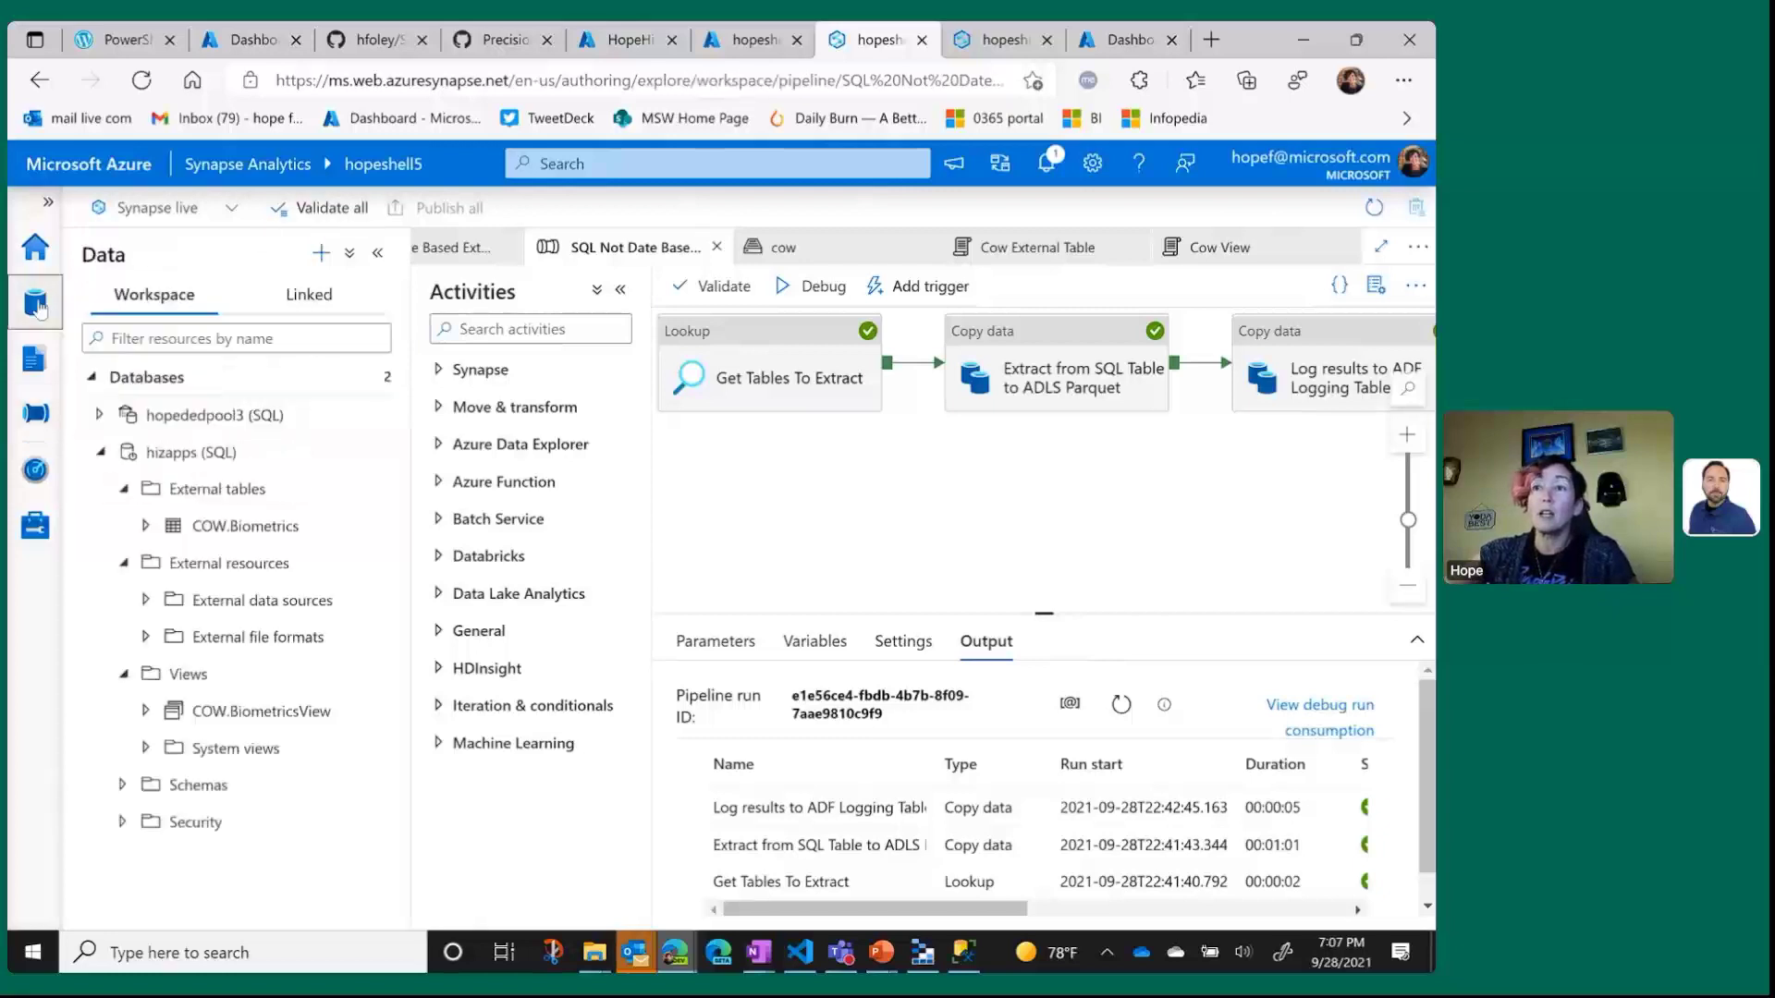
left_click(349, 293)
left_click(225, 528)
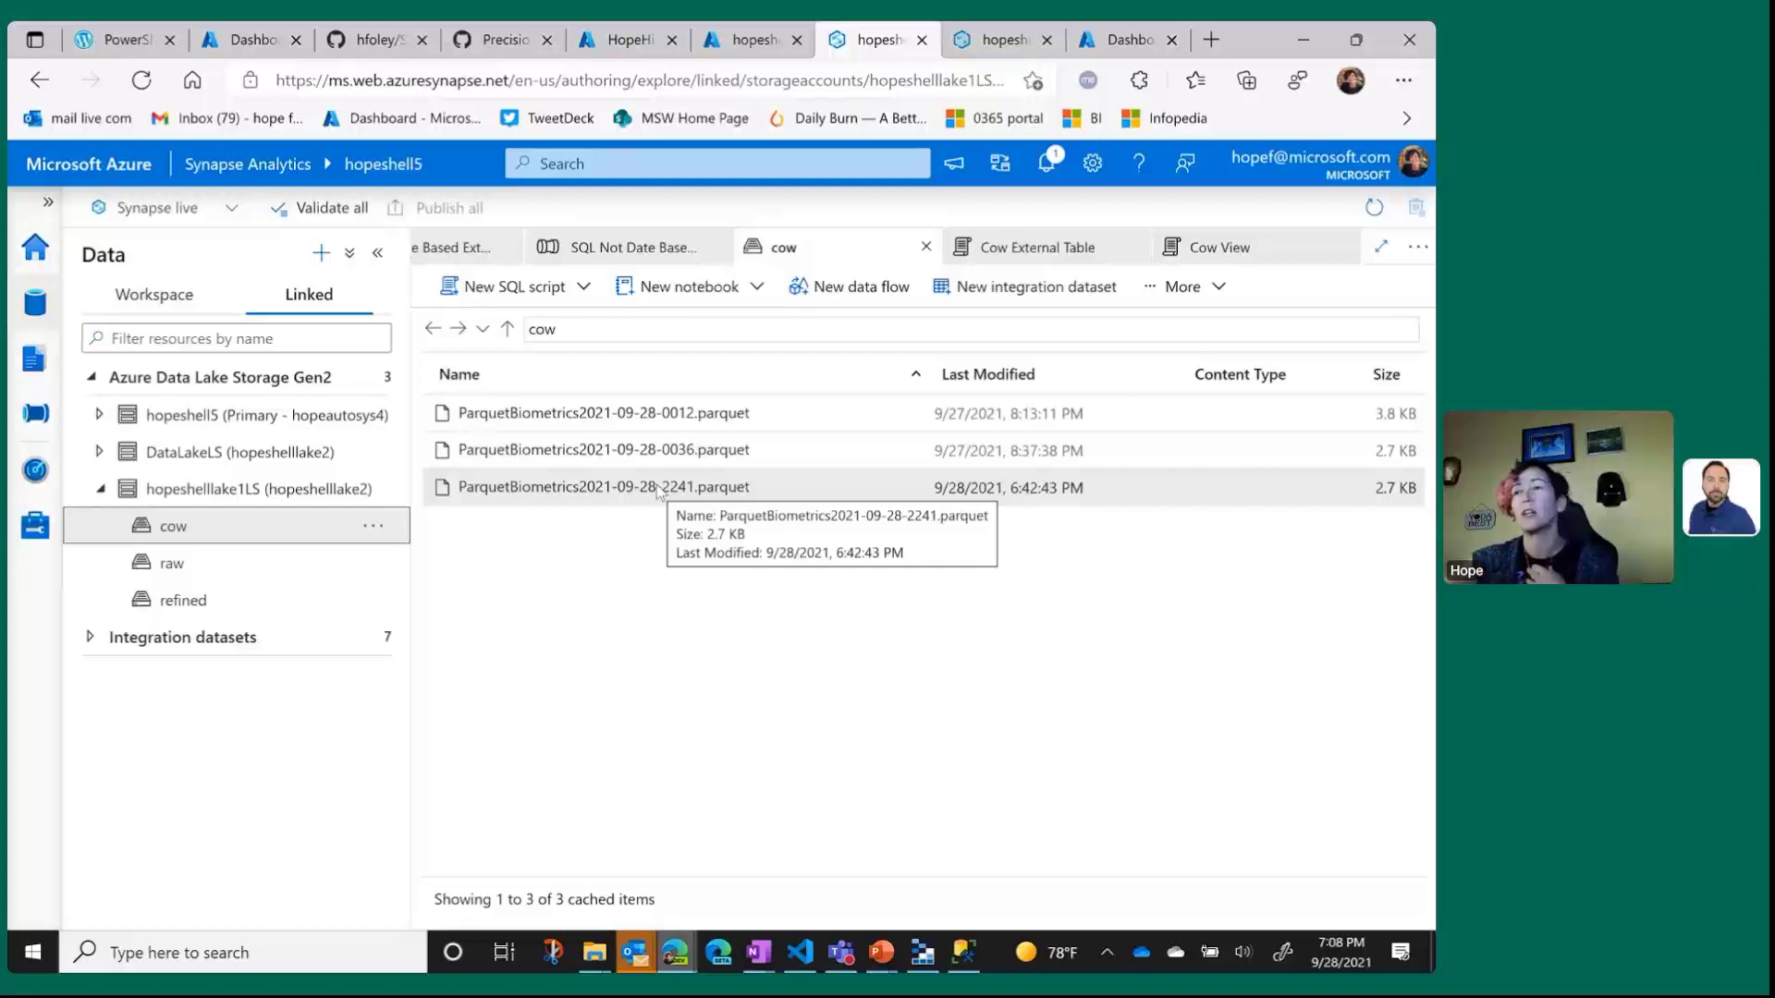
View the Synapse Incremental Load pipeline and its filename parameter in hopeshell5's Integrate hub.
right_click(655, 416)
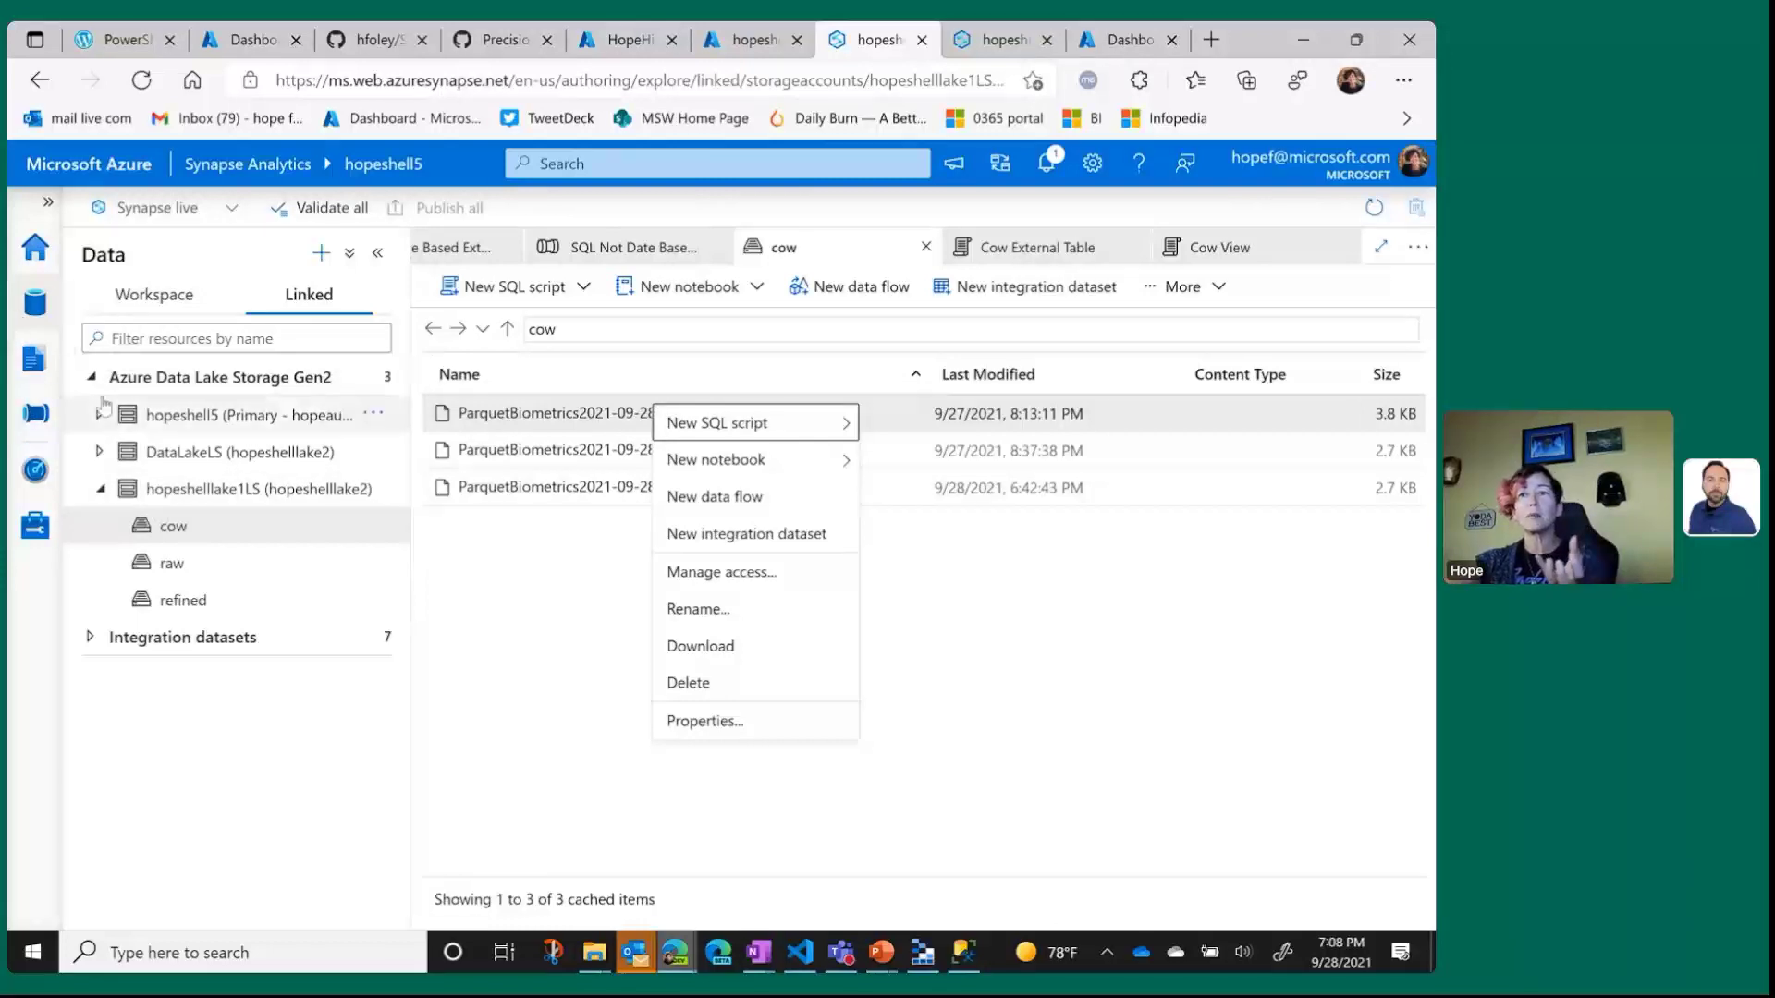
left_click(36, 413)
left_click(273, 462)
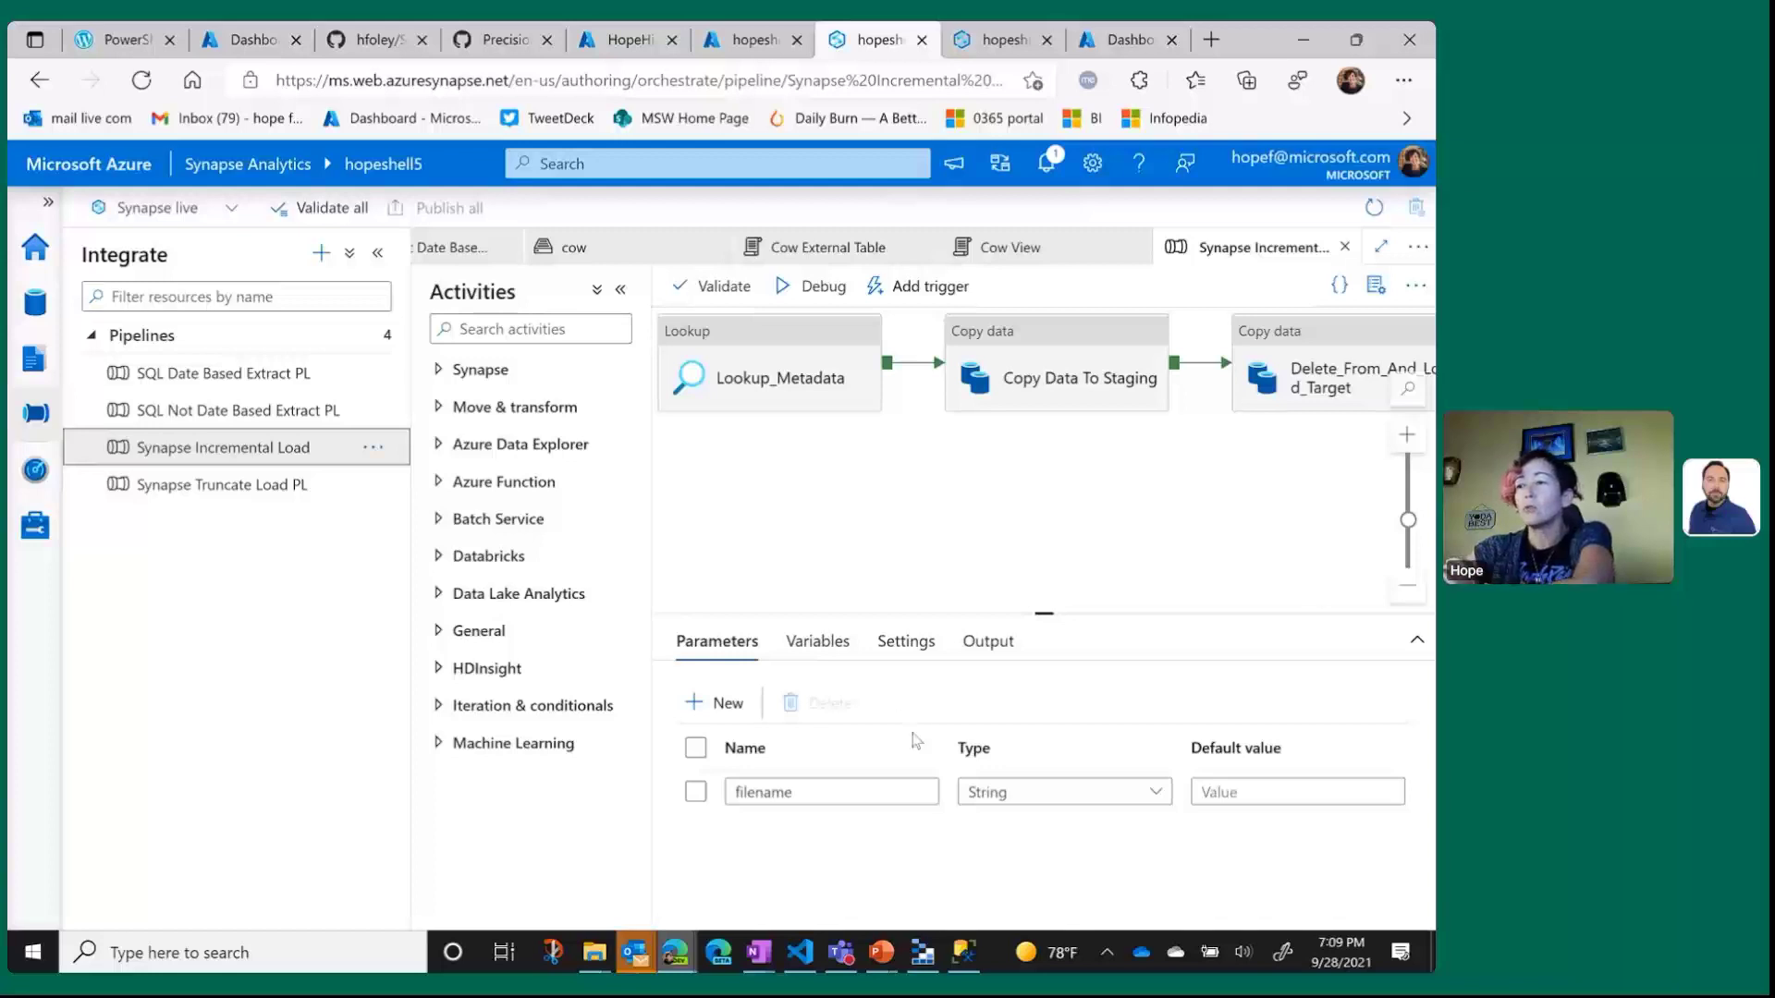
Switch to SQL Server Management Studio and examine SampleMetadataCreate.sql down to the Biometrics sample insert's values.
left_click(967, 954)
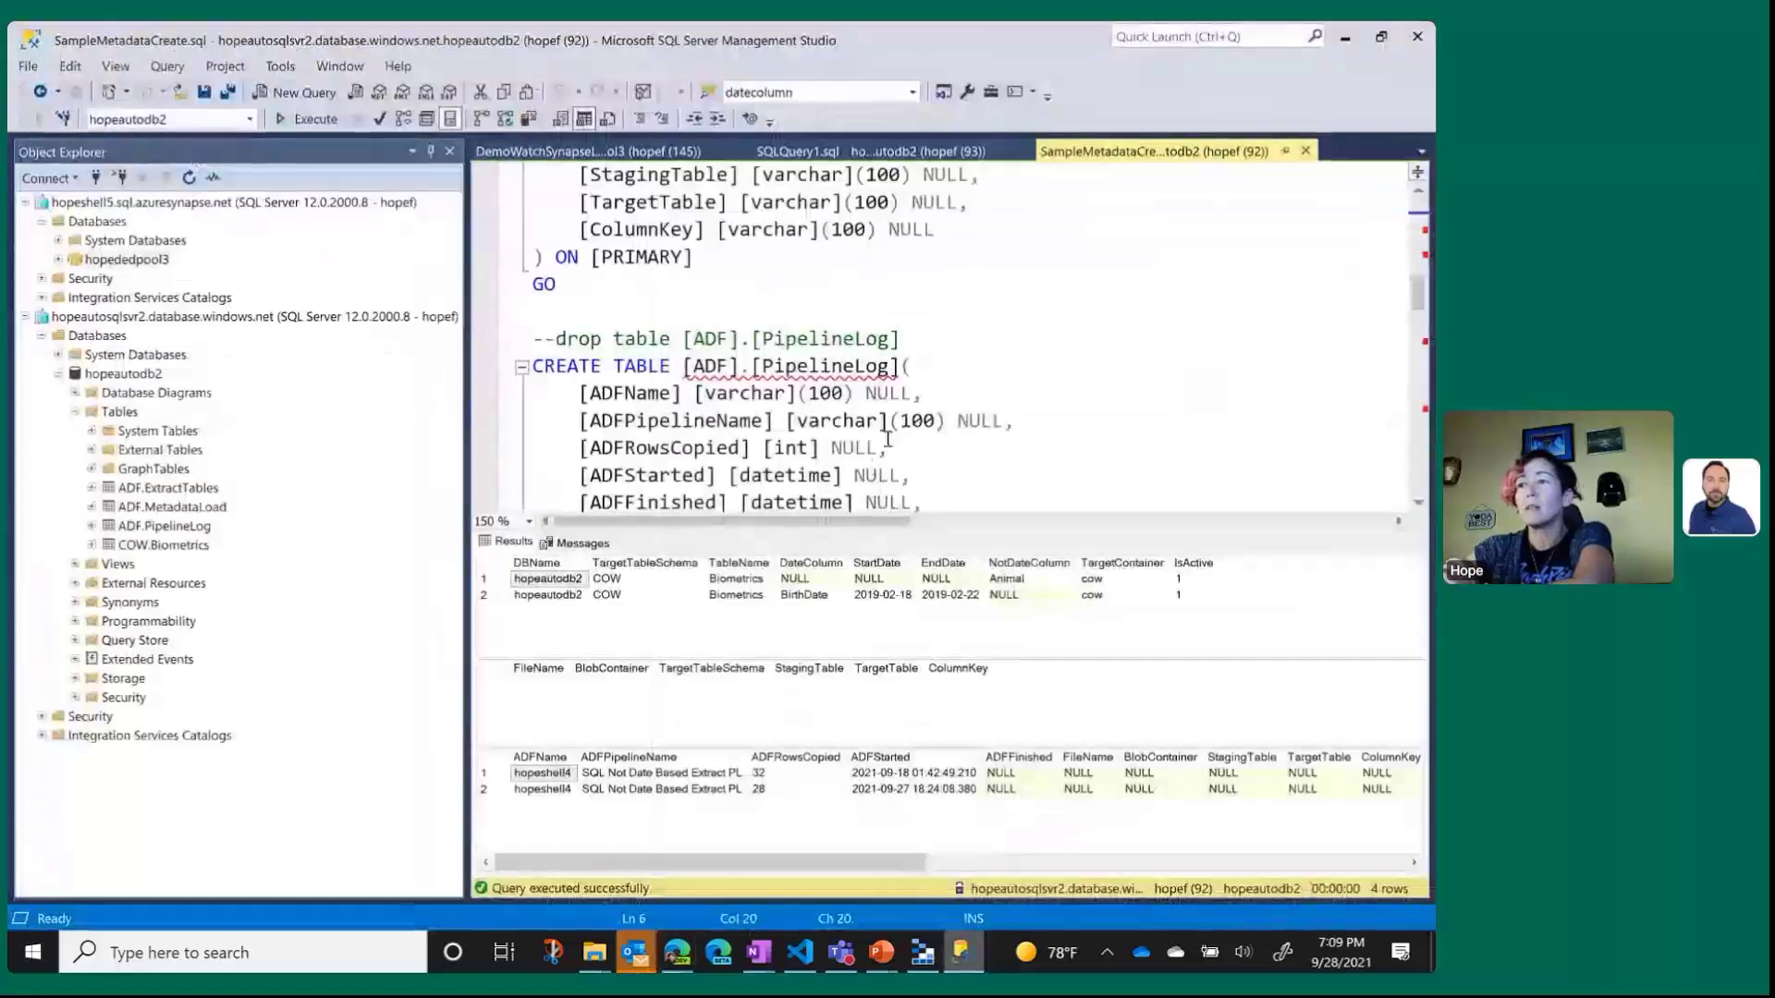
left_click(984, 360)
scroll(984, 361, "down", 8)
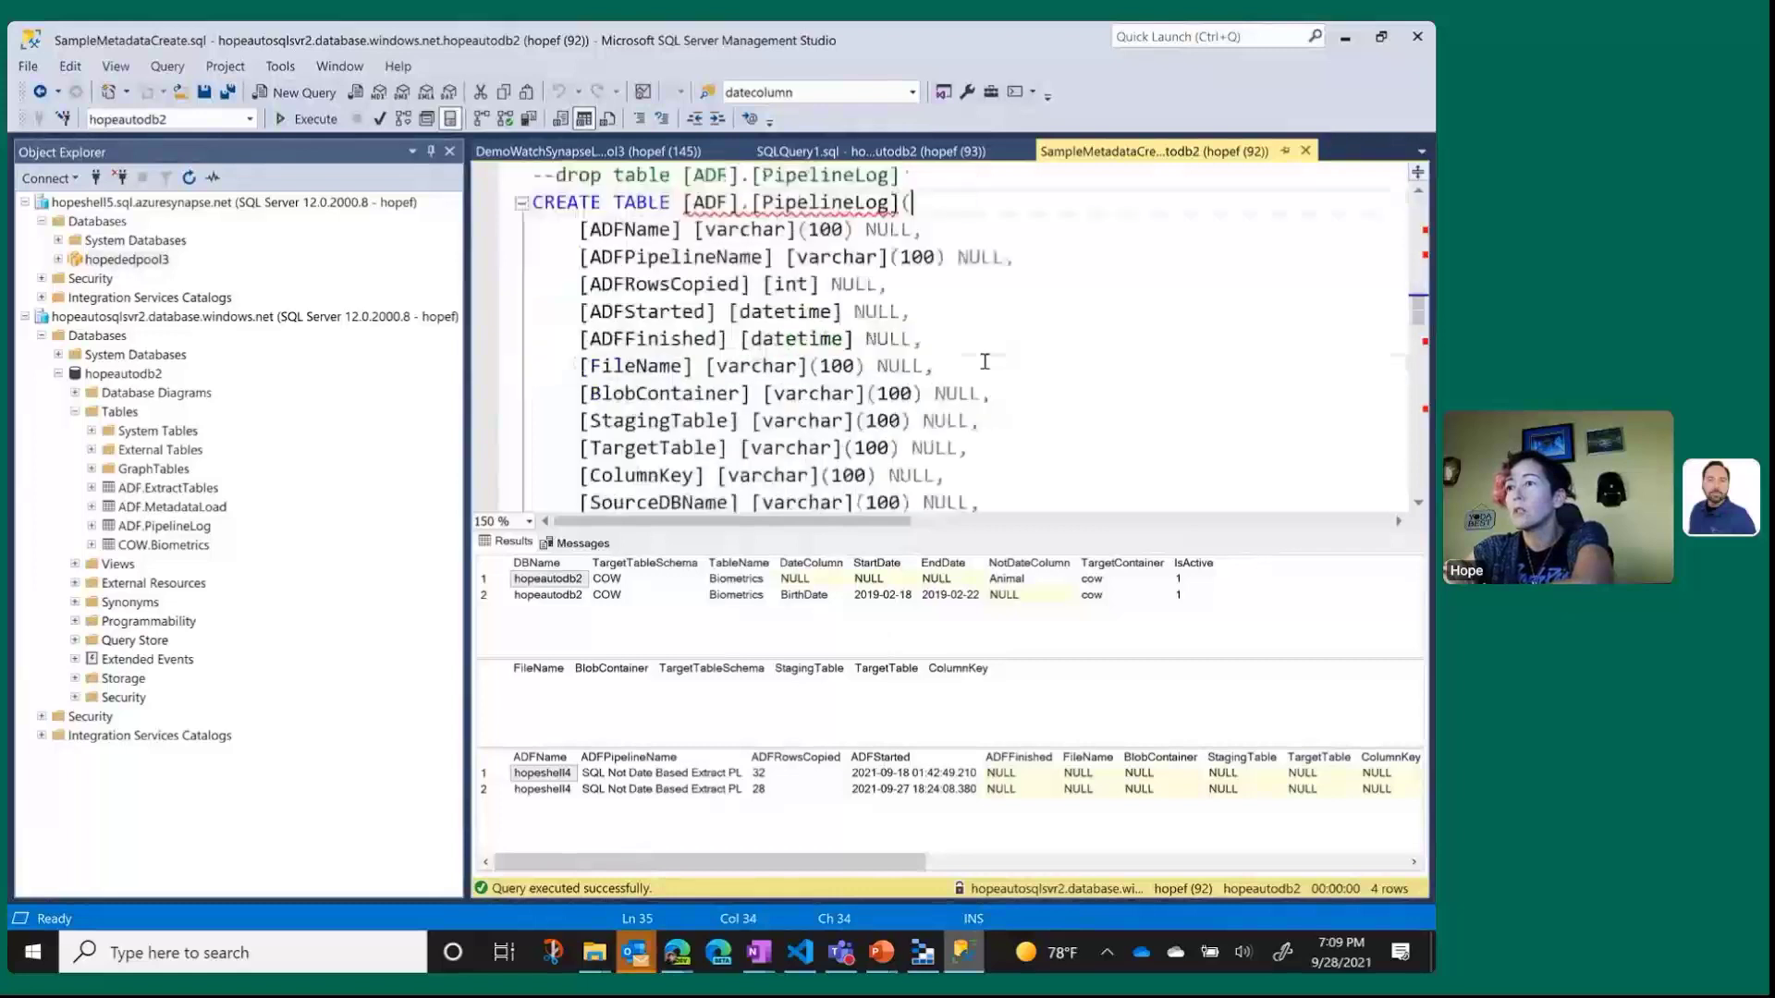
scroll(985, 362, "down", 4)
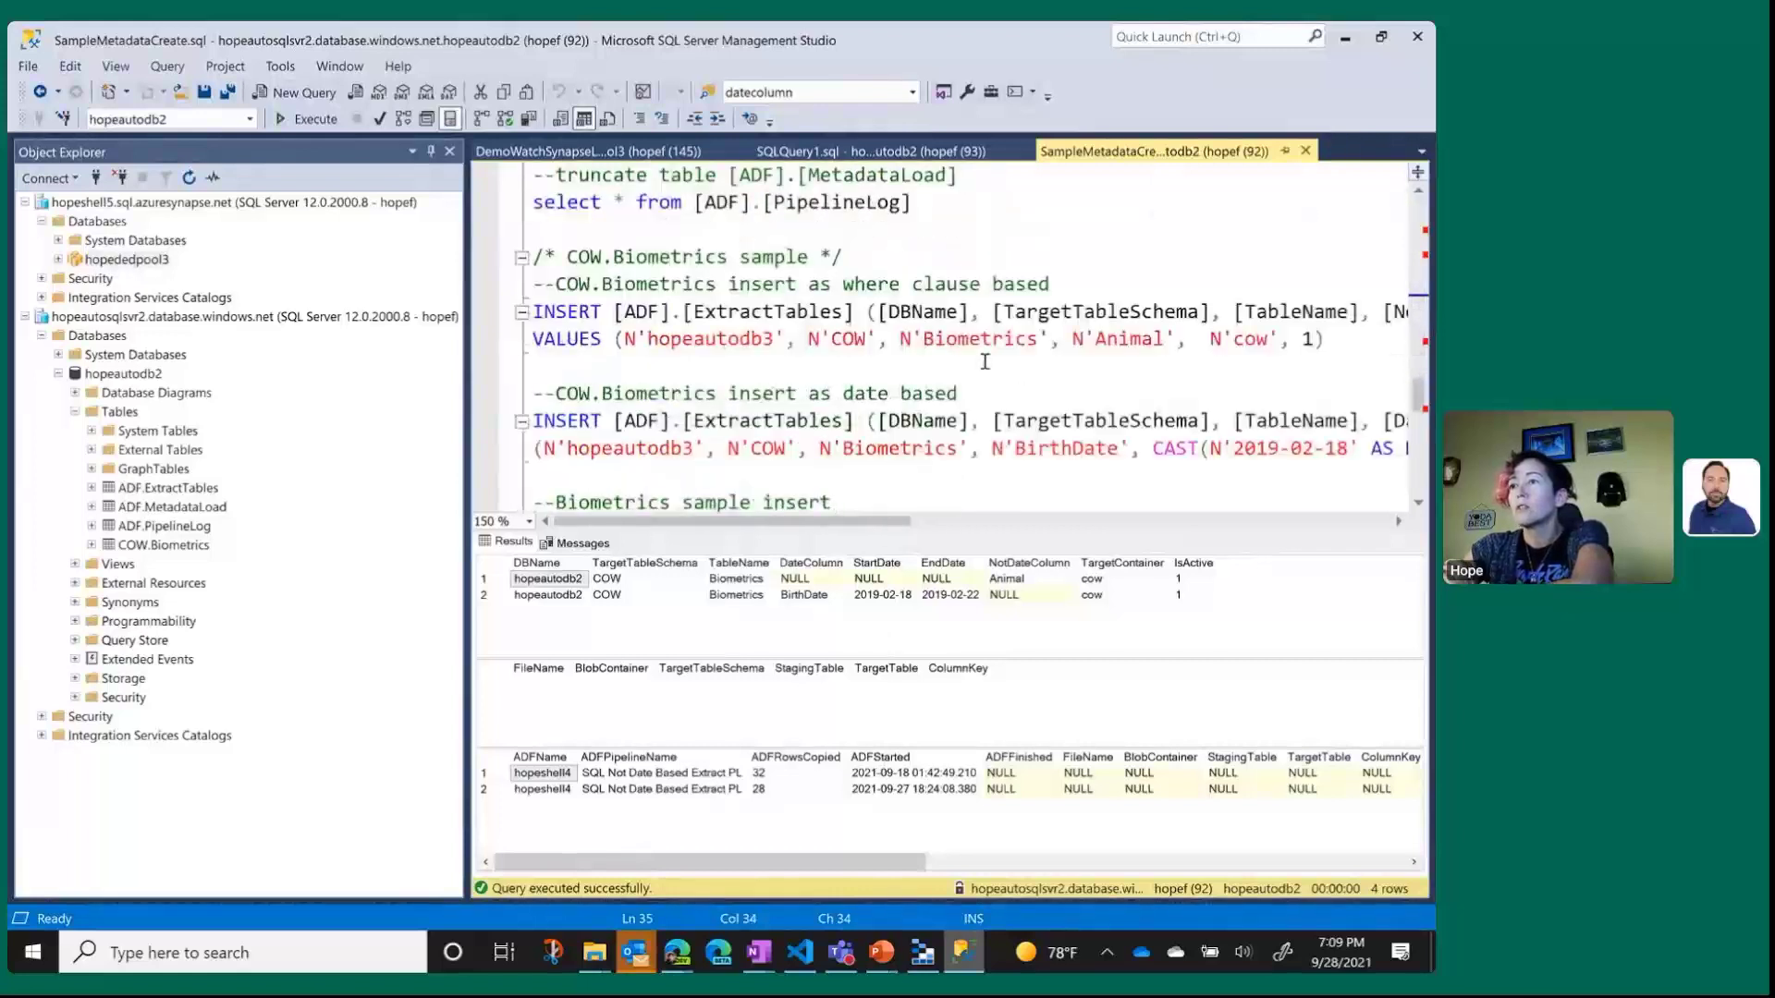
scroll(985, 362, "down", 5)
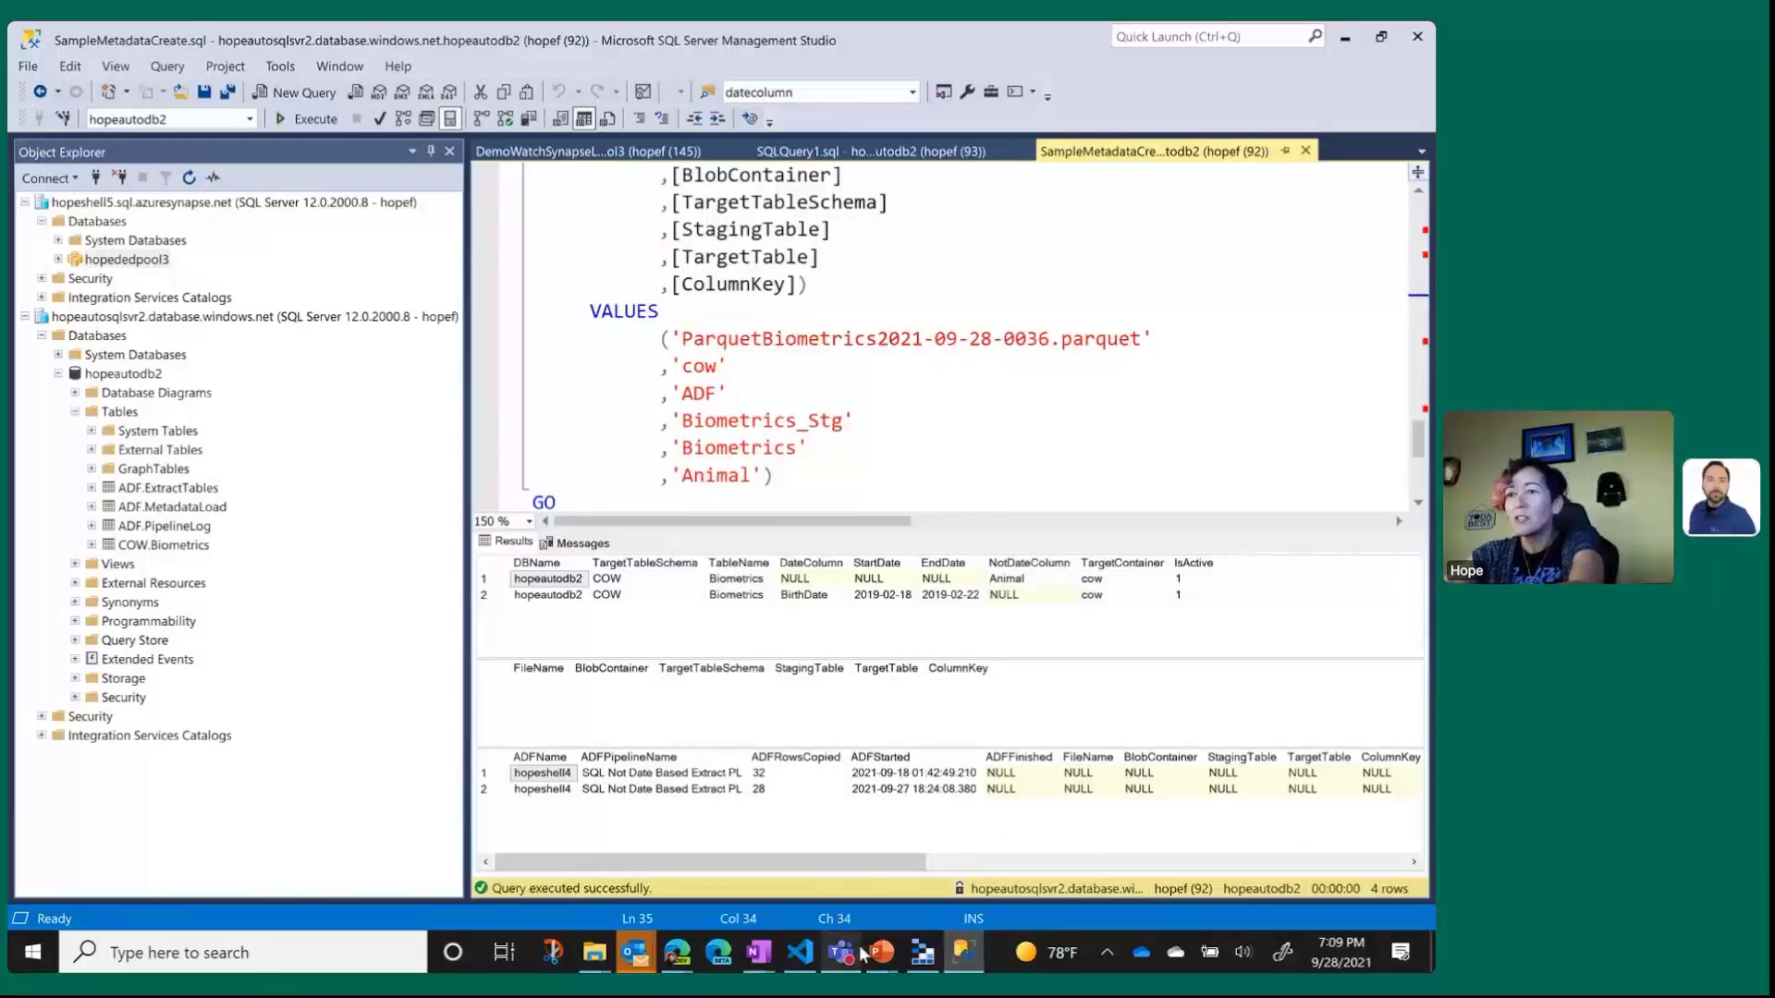
In the hopeshell5 workspace, copy the name of ParquetBiometrics2021-09-28-2241.parquet from its file properties in the cow container.
mouse_move(677, 953)
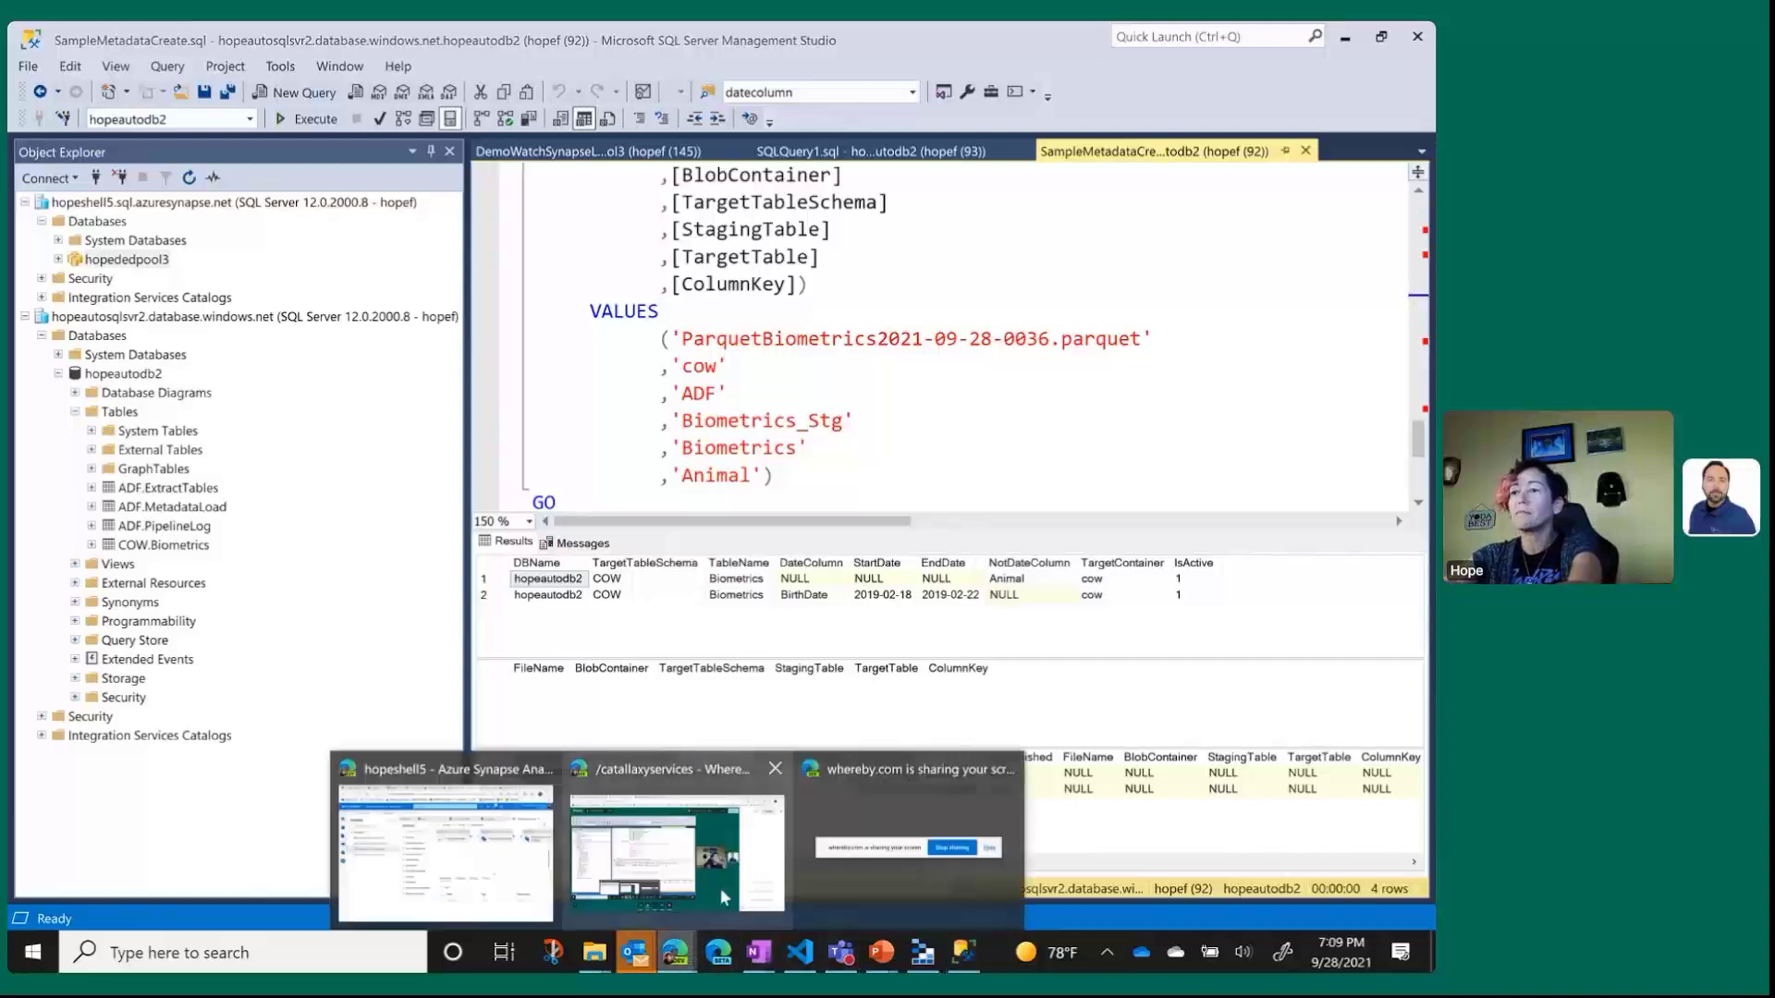
left_click(423, 795)
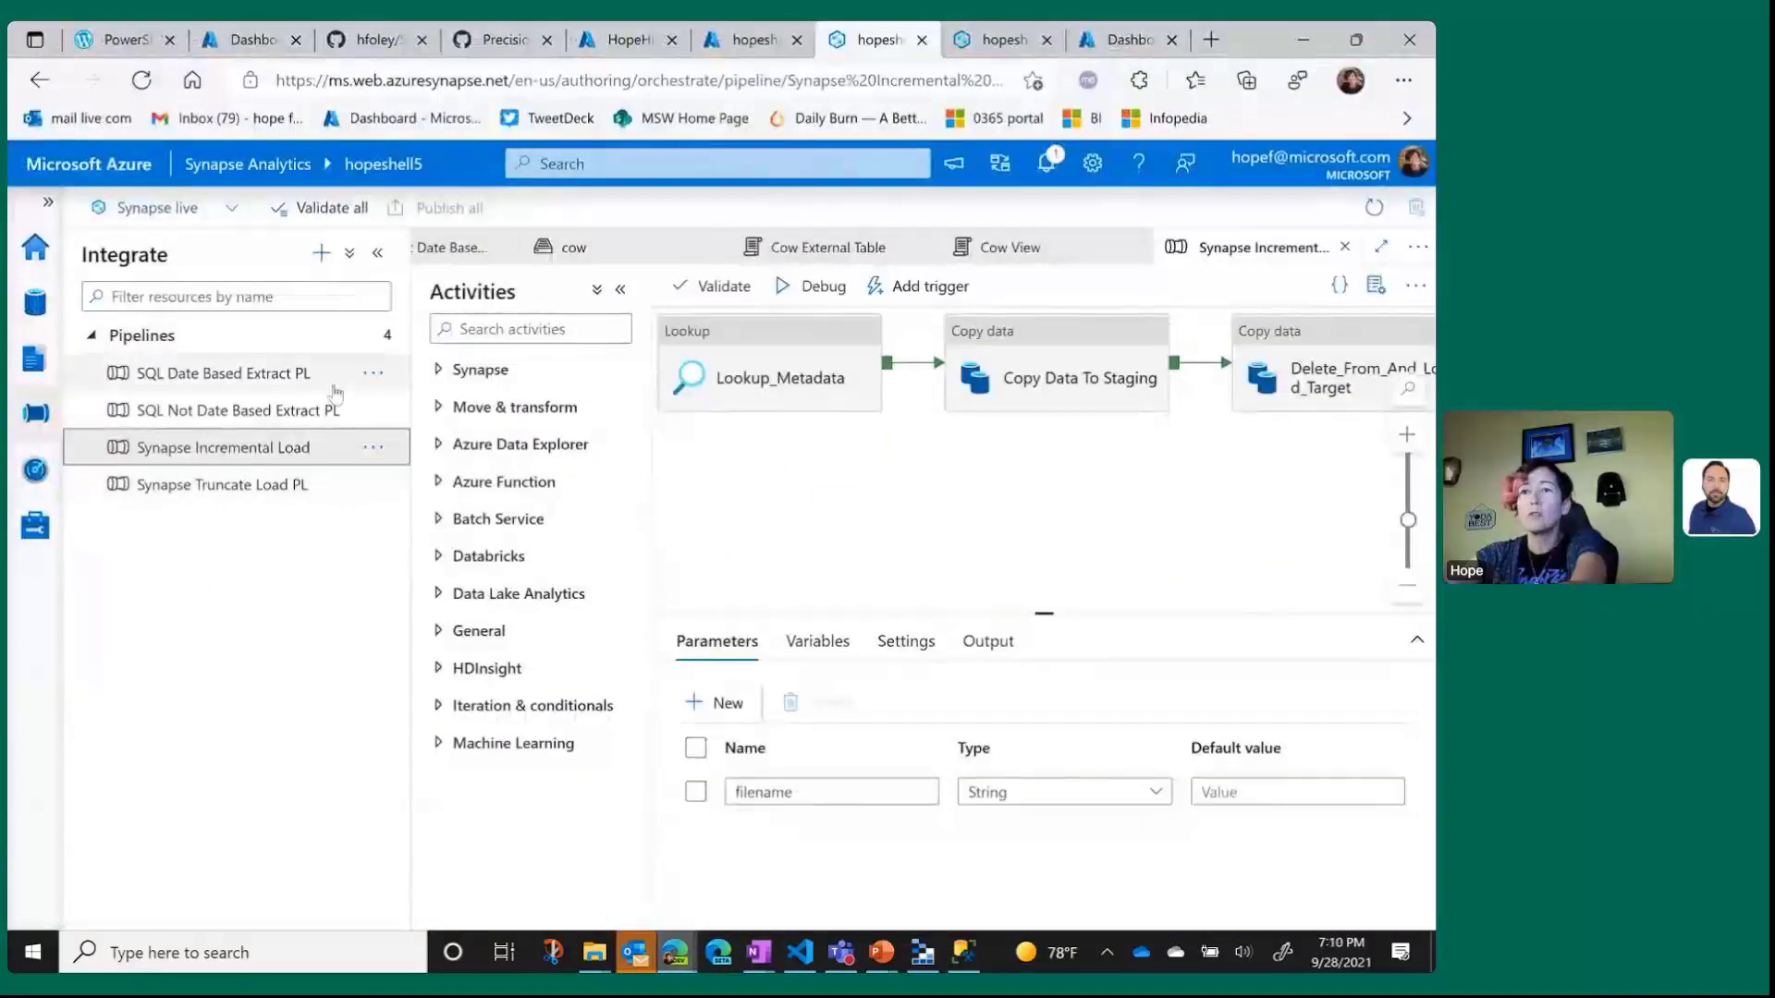
left_click(35, 302)
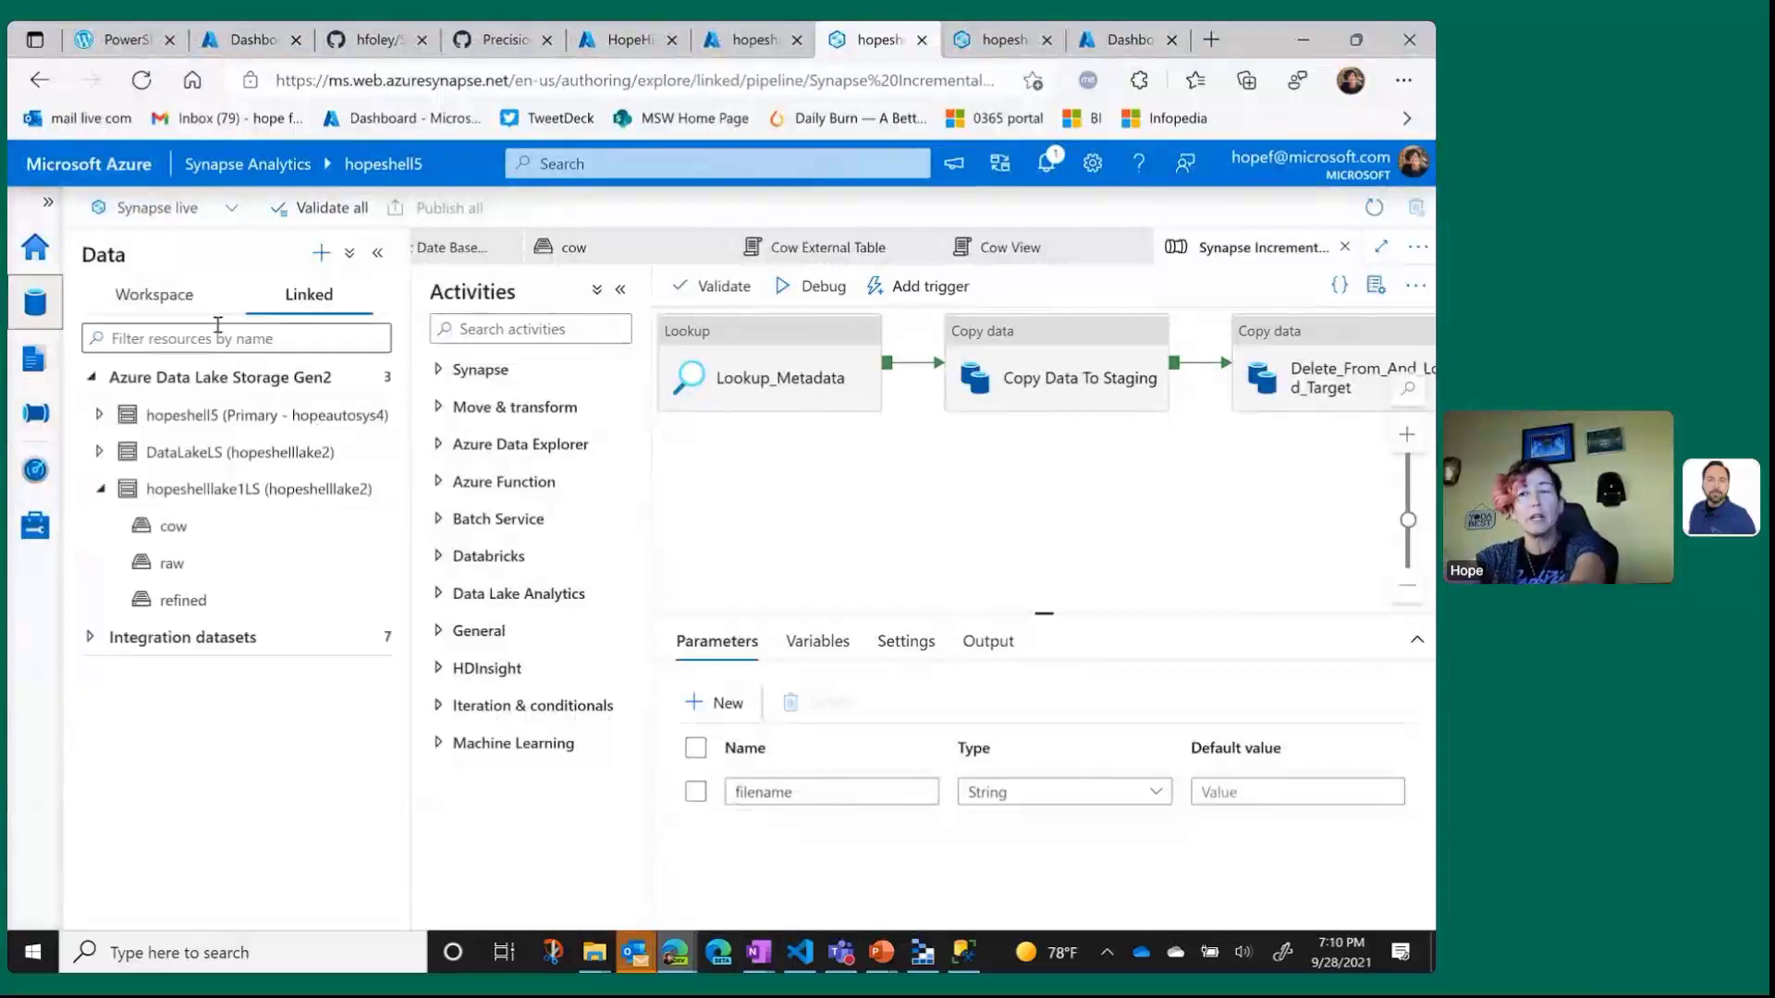
left_click(174, 526)
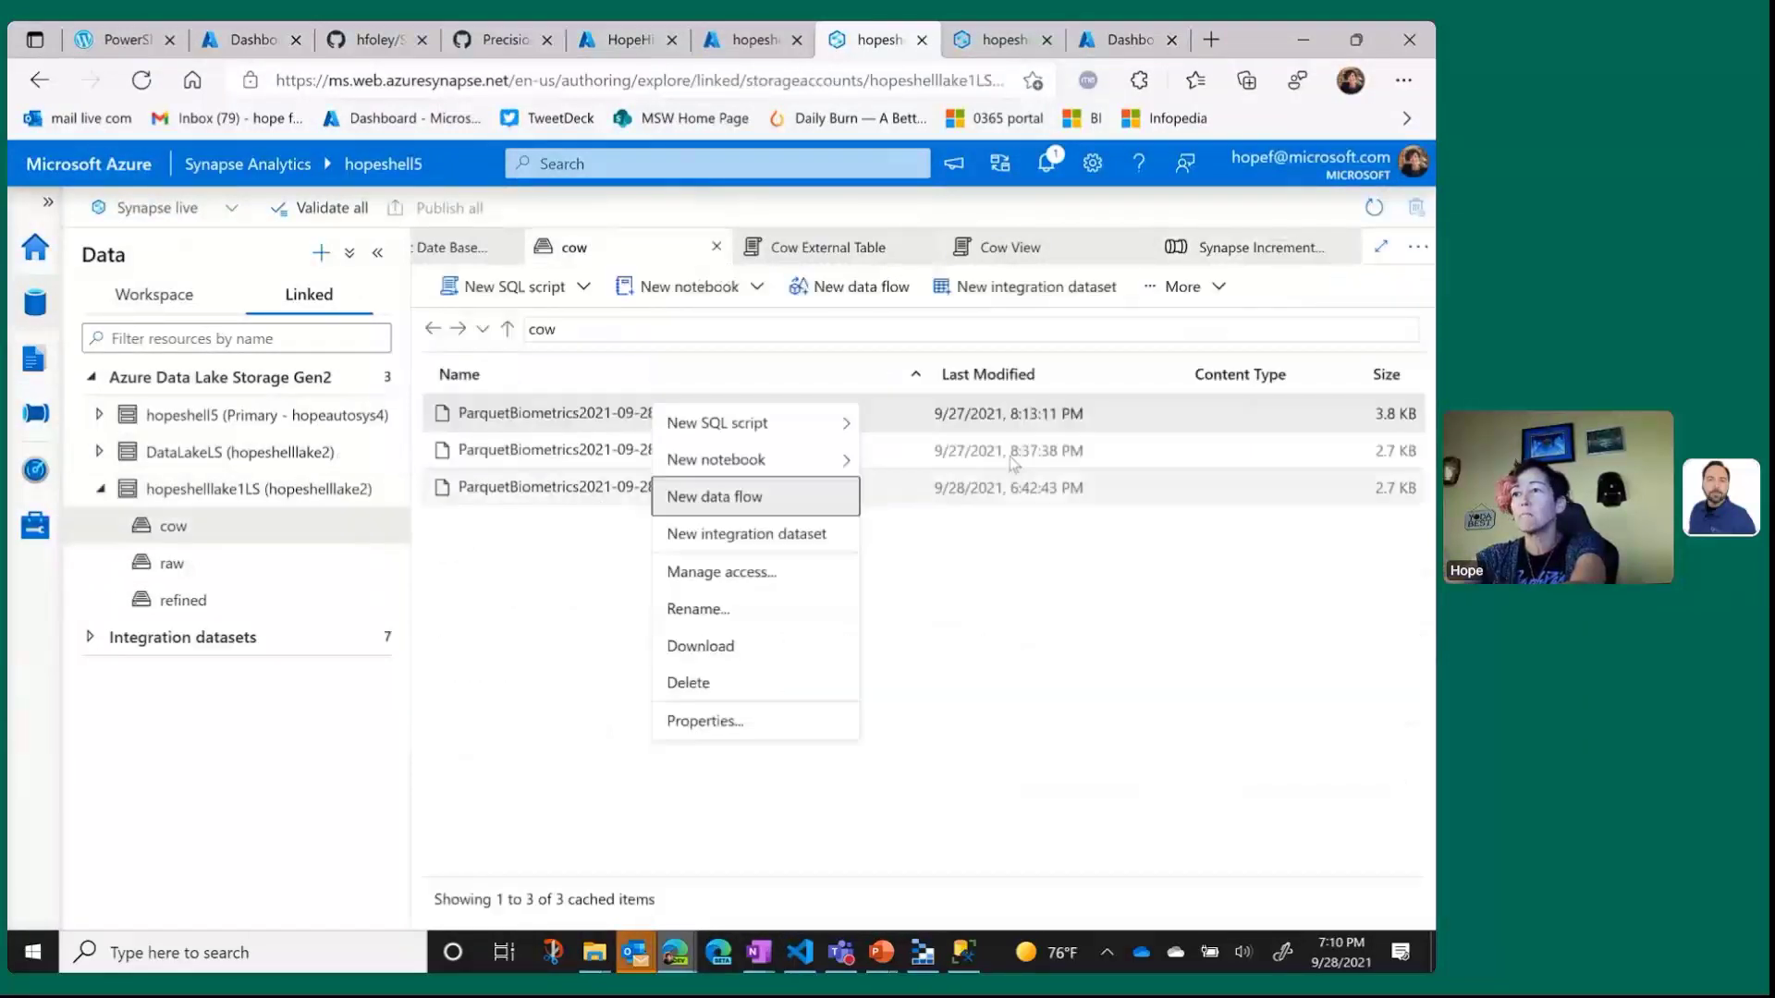
left_click(1220, 836)
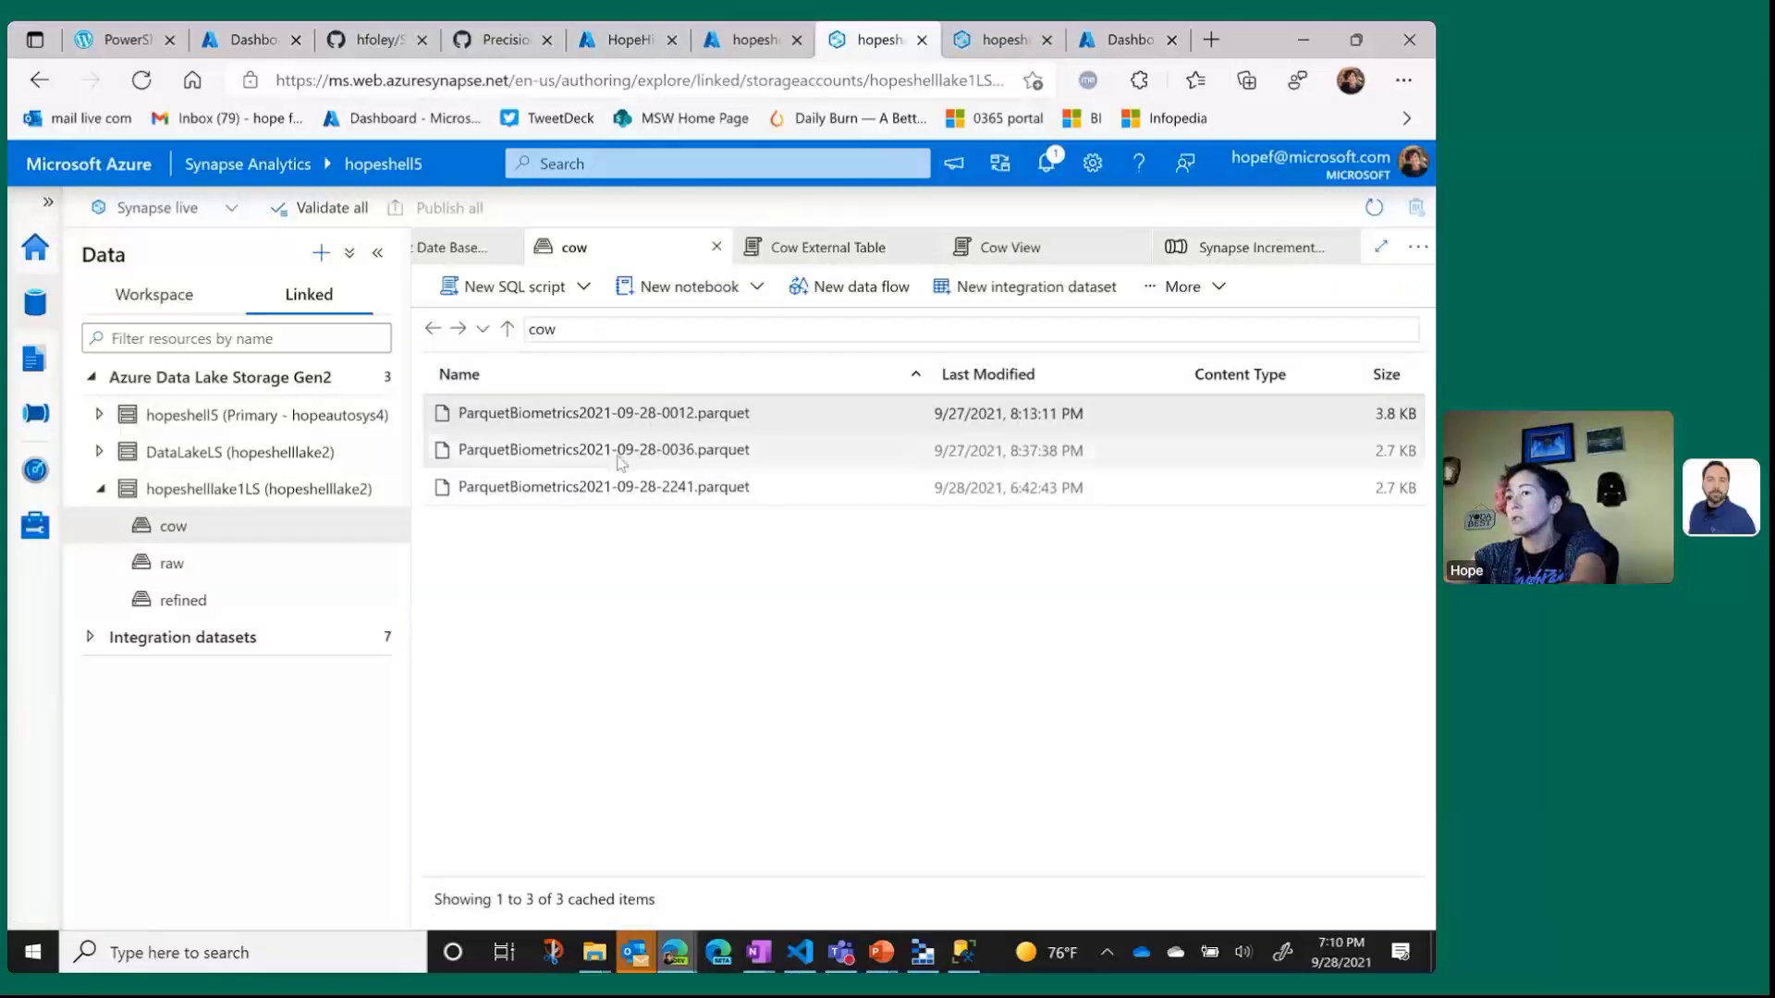
left_click(679, 496)
right_click(680, 495)
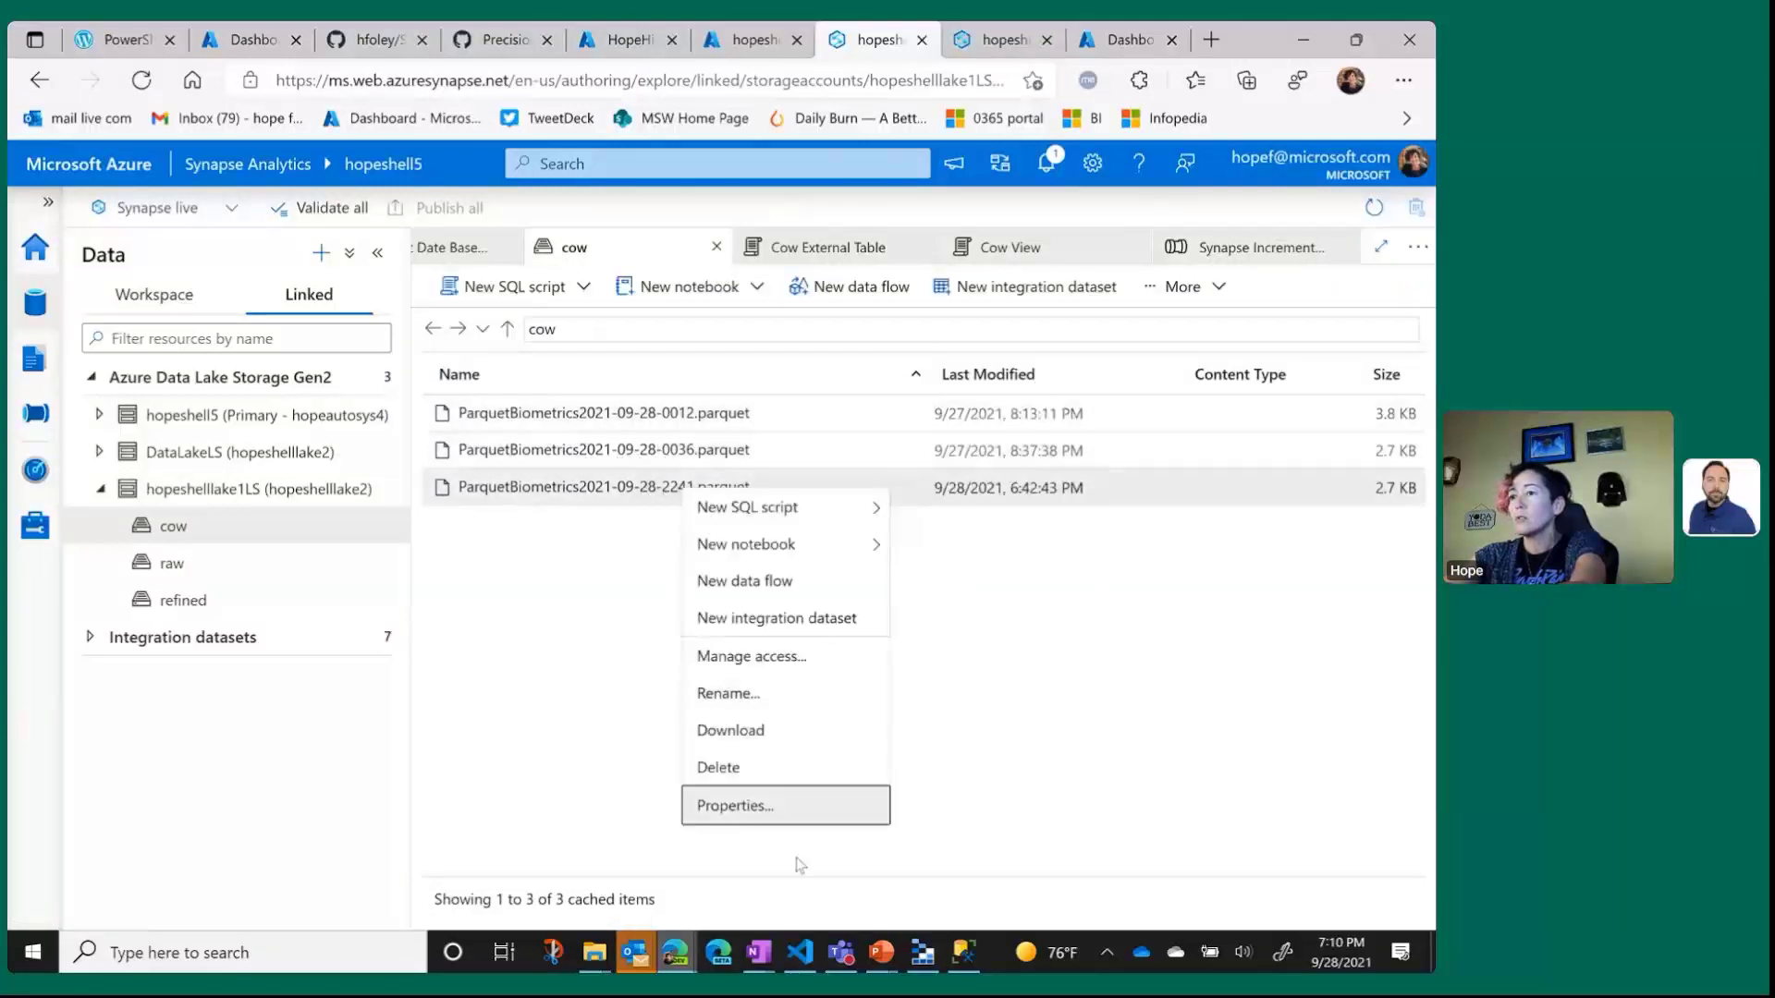
left_click(802, 807)
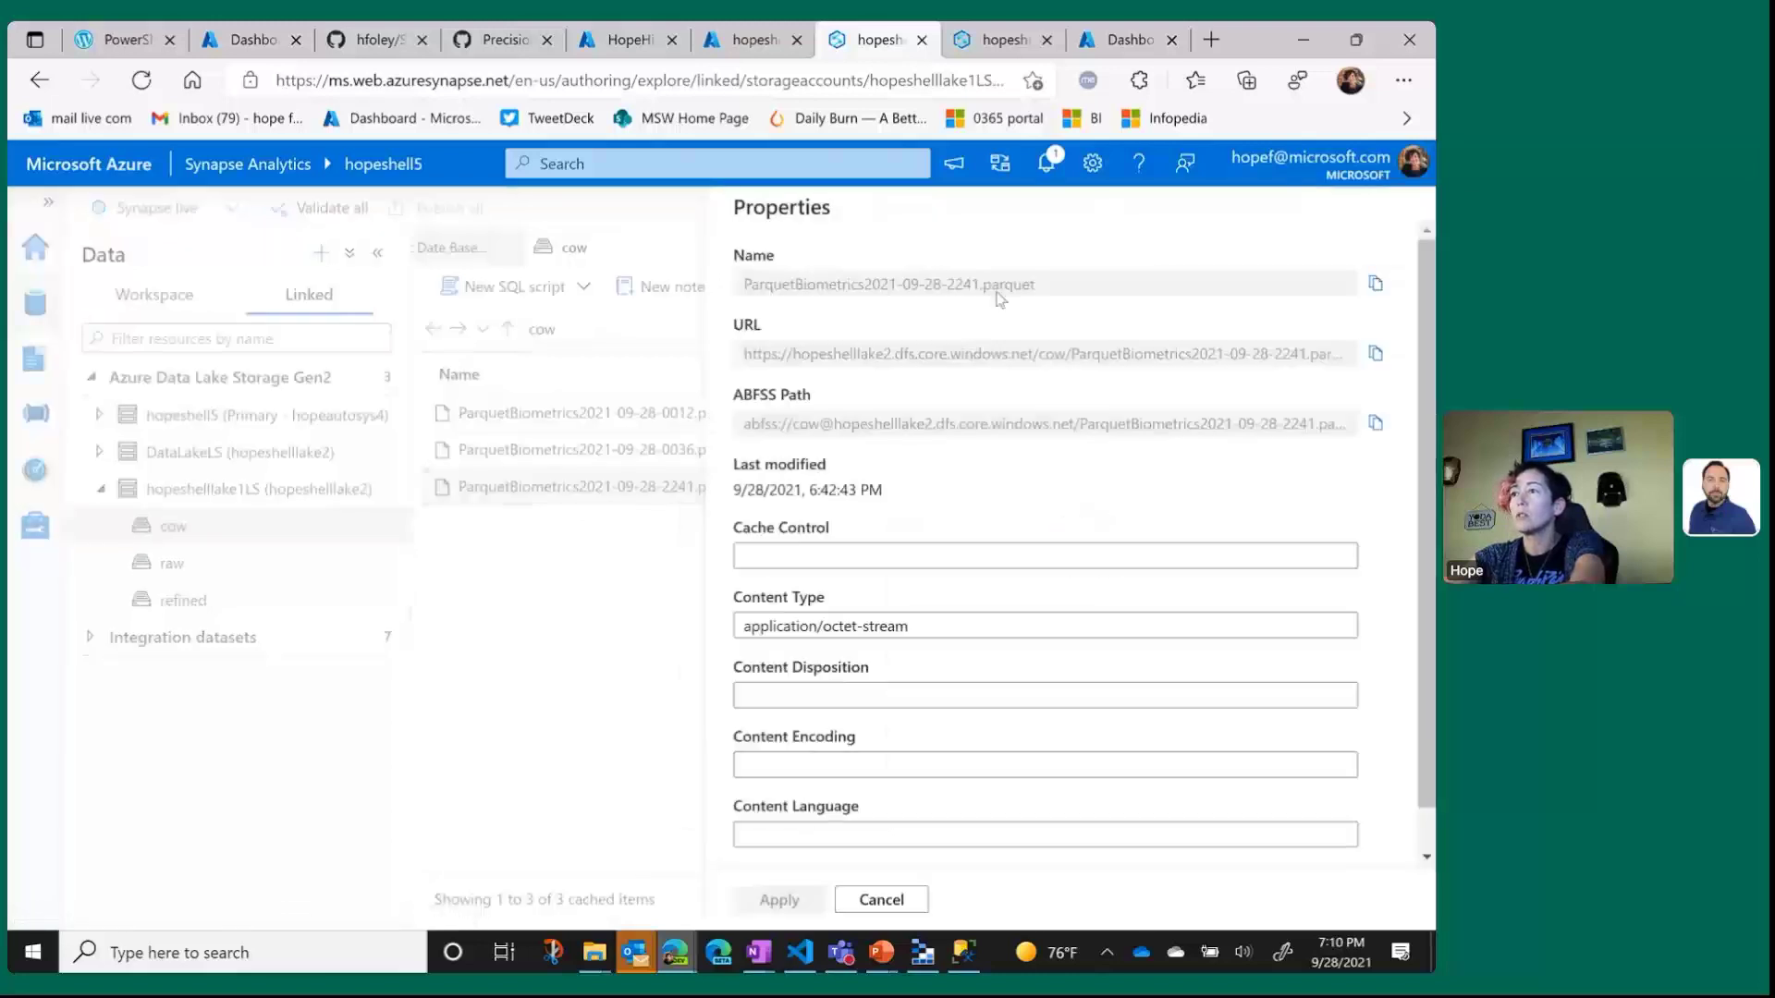
left_click(1377, 286)
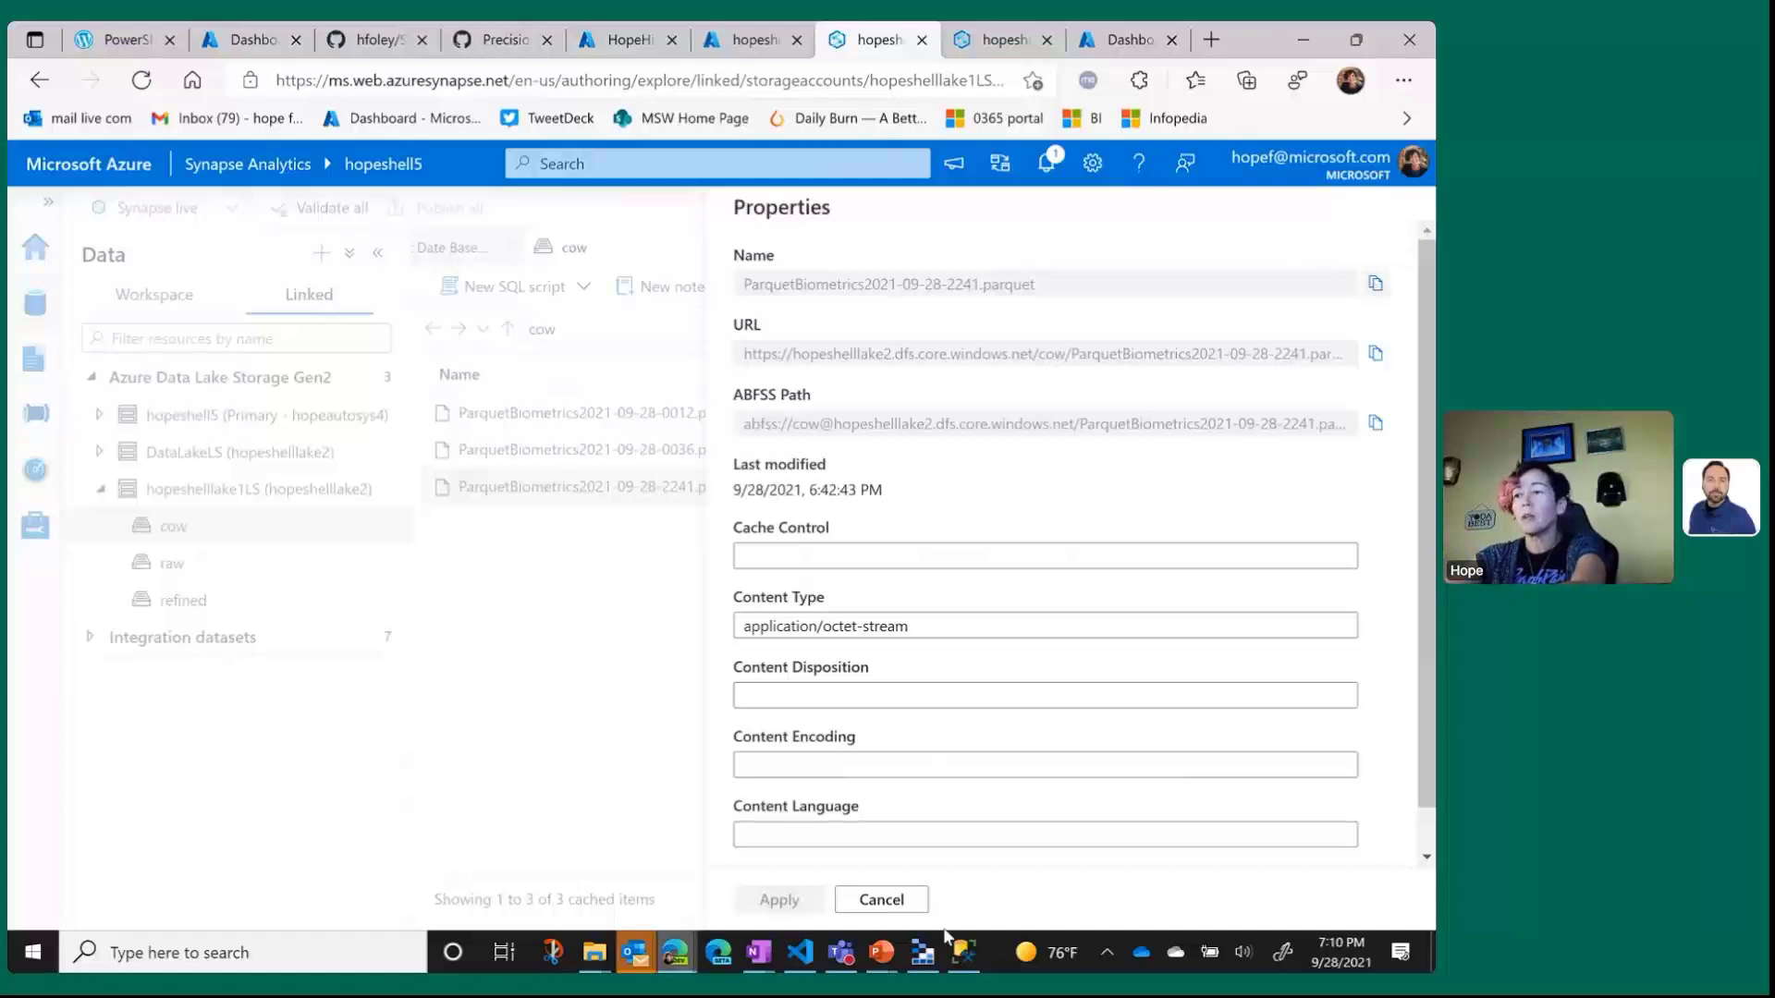
In SQL Server Management Studio, replace the MetadataLoad insert's file name value with ParquetBiometrics2021-09-28-2241.parquet.
left_click(963, 953)
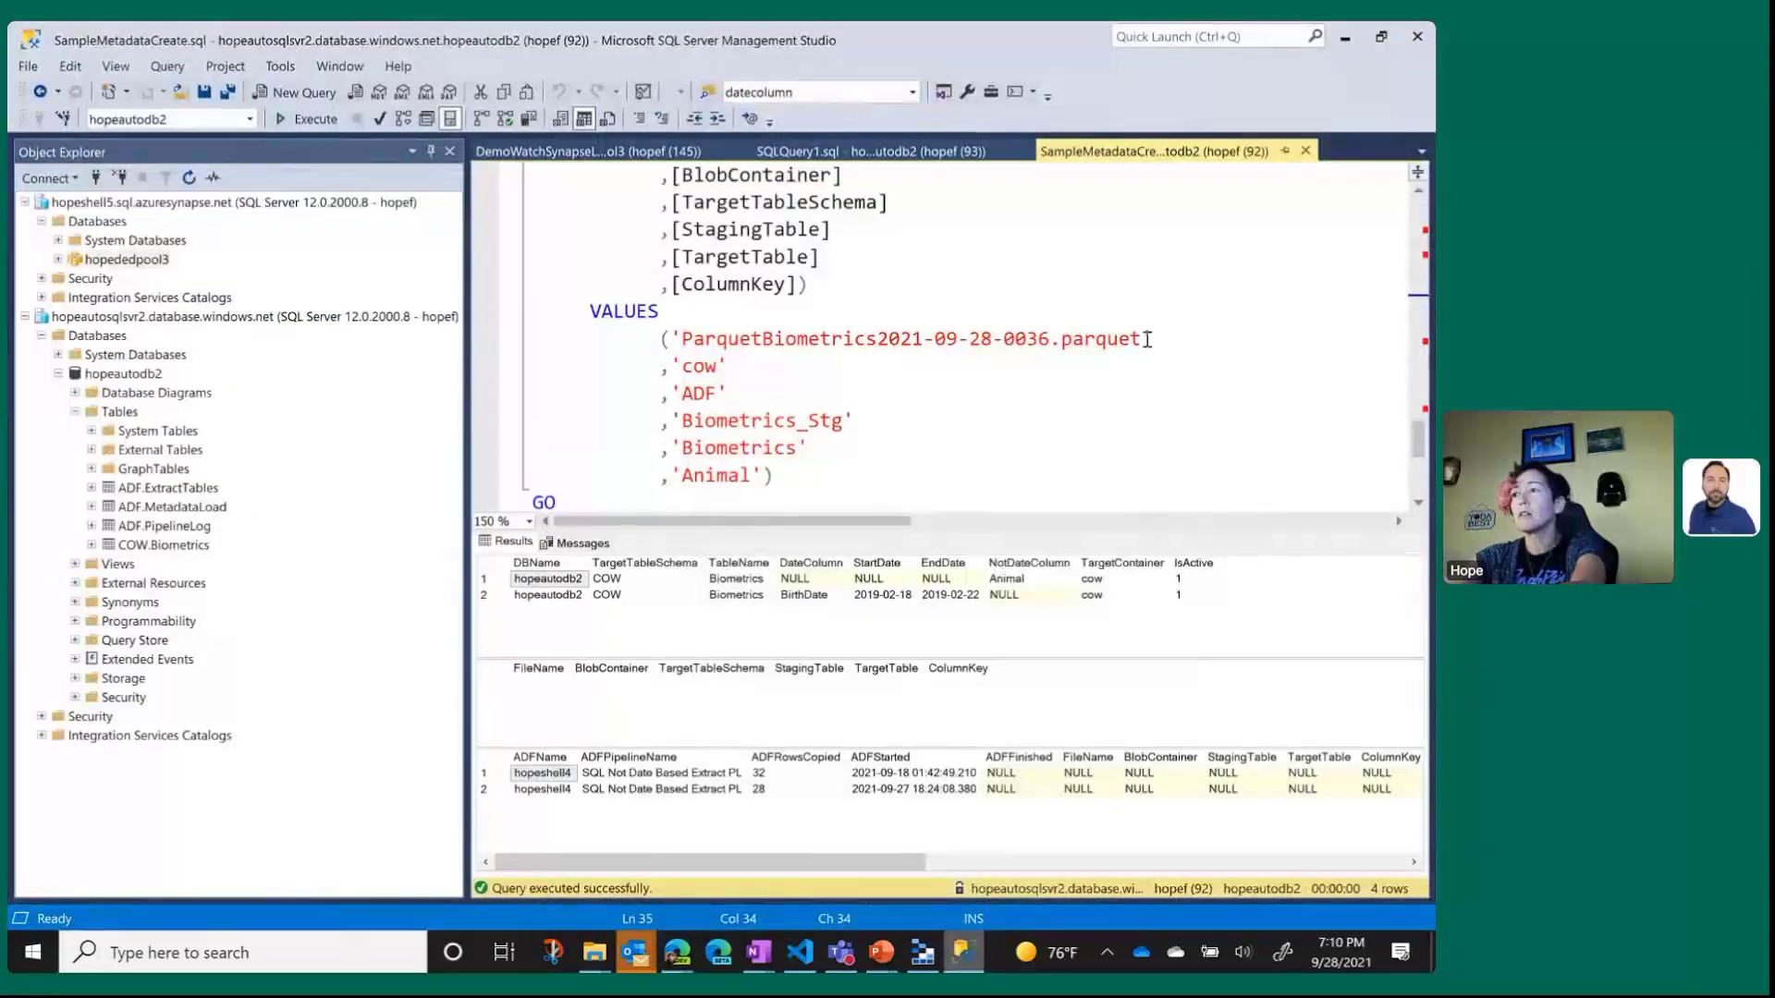
left_click_drag(1143, 340, 688, 342)
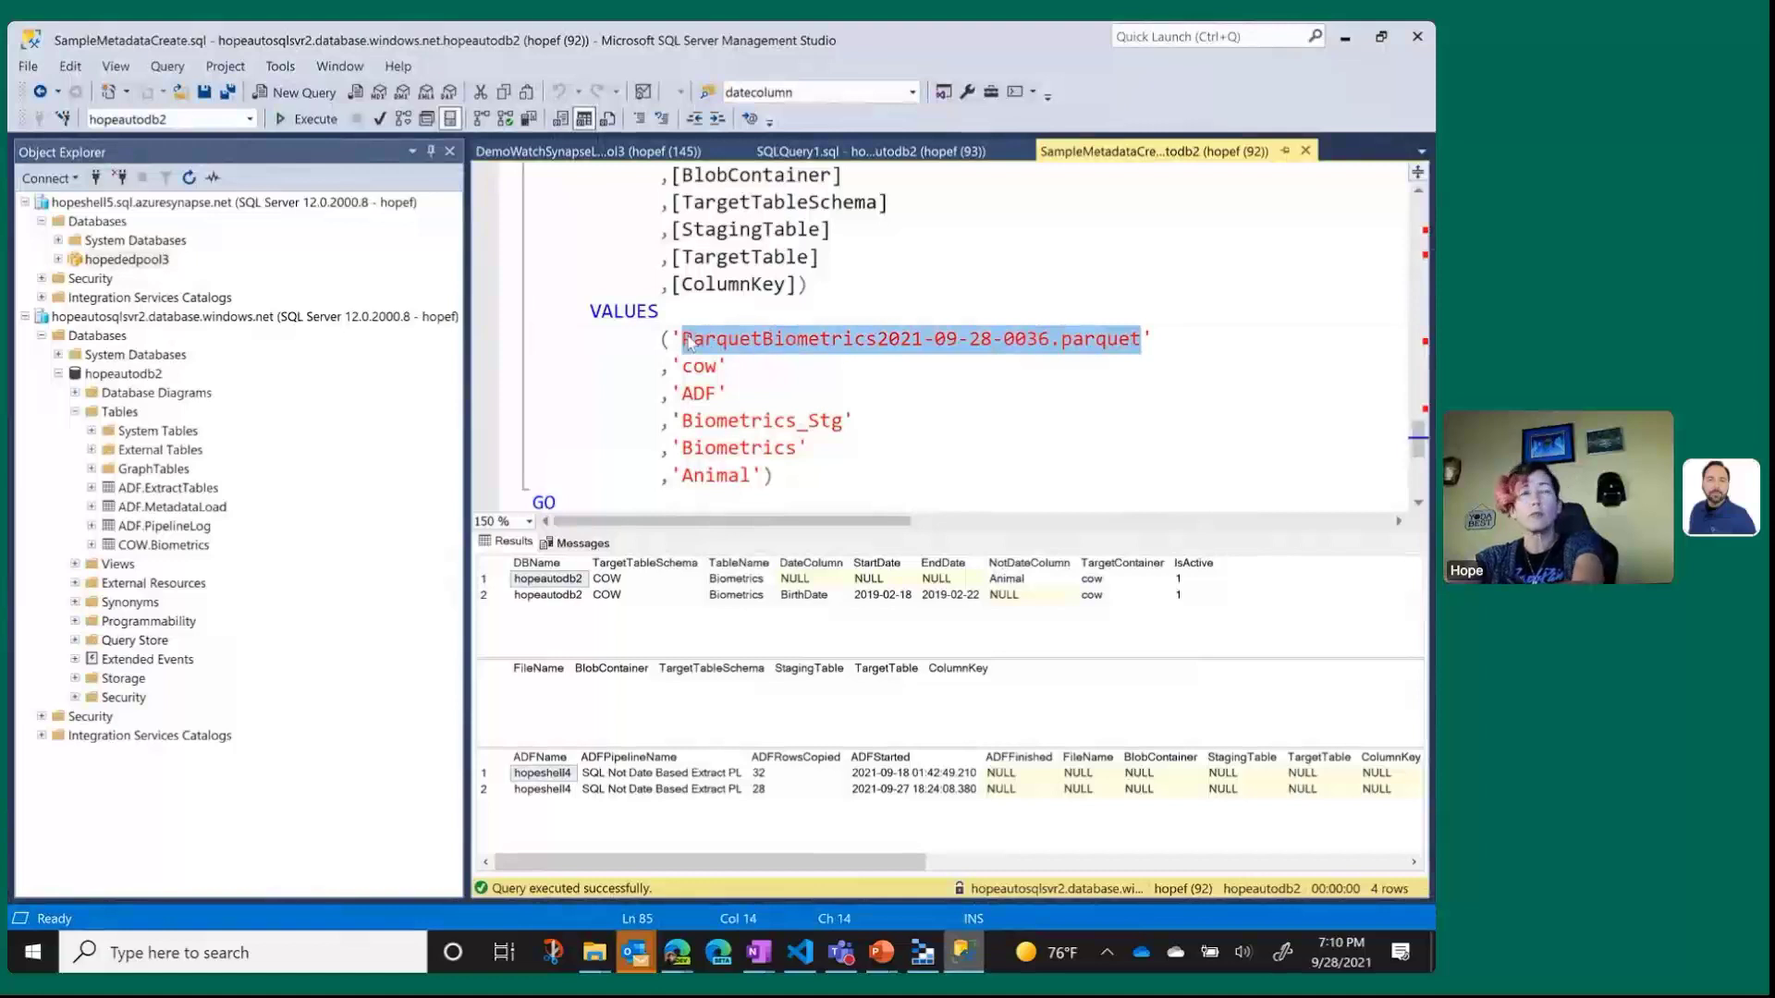
key("ctrl+v")
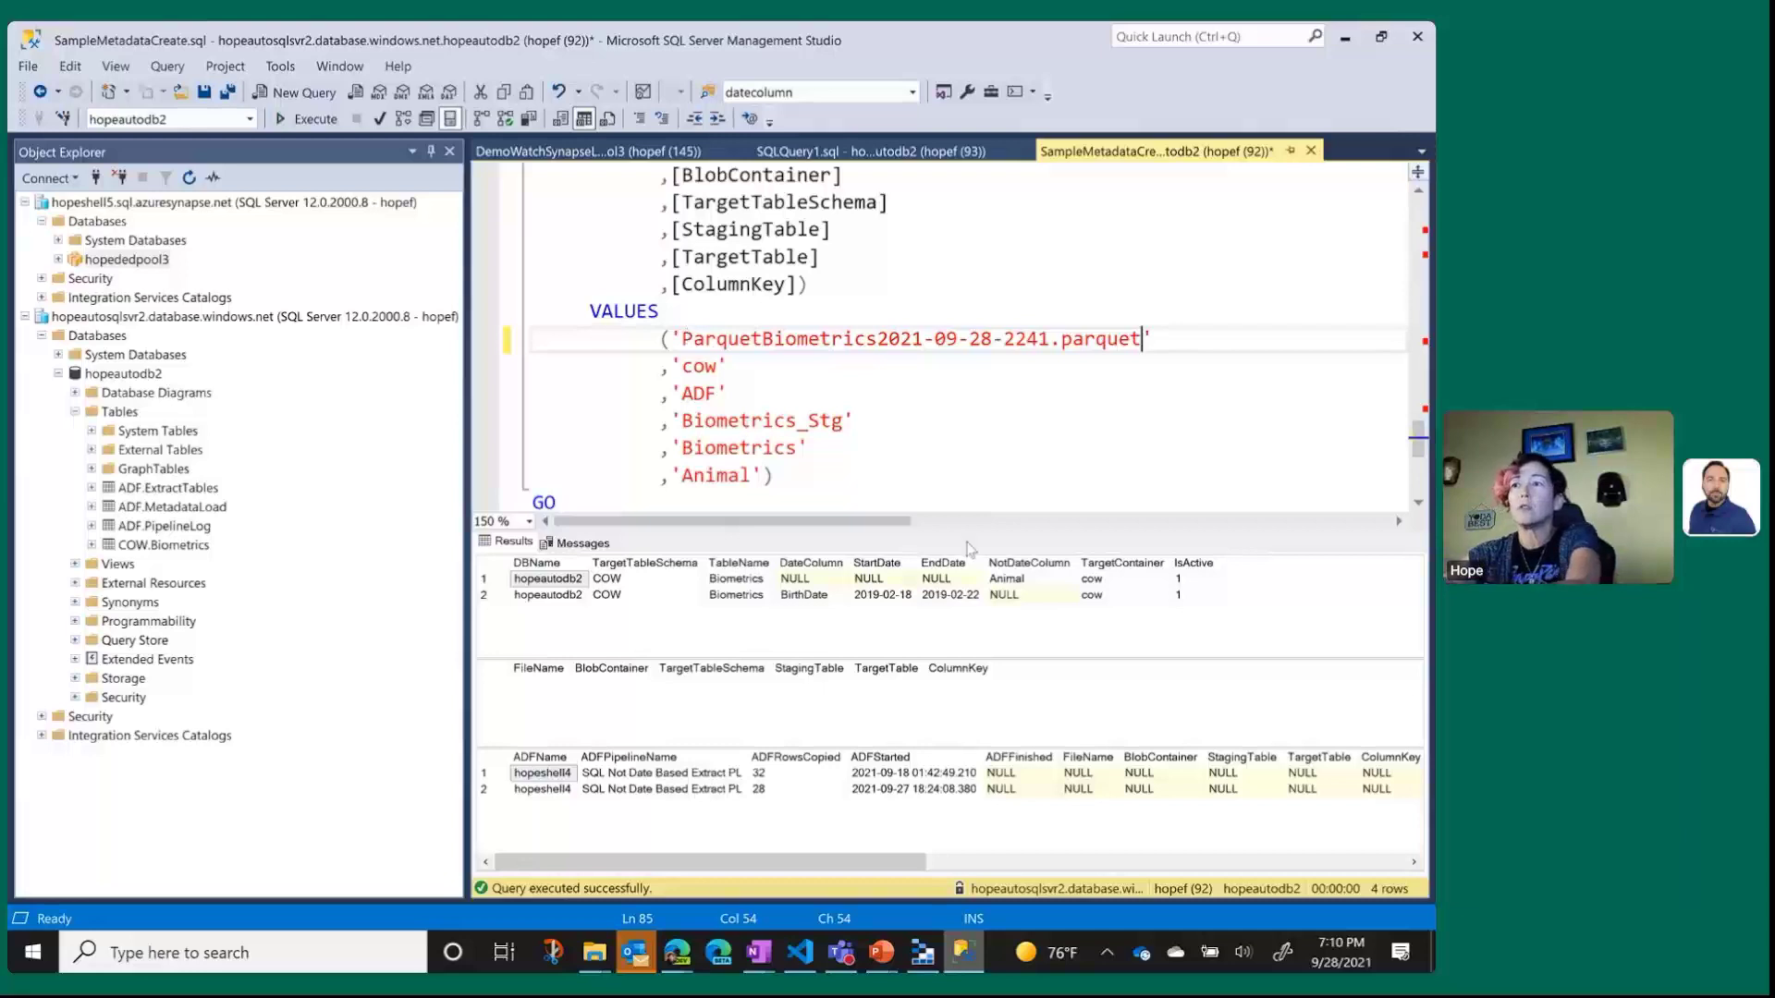
left_click(839, 421)
left_click(749, 449)
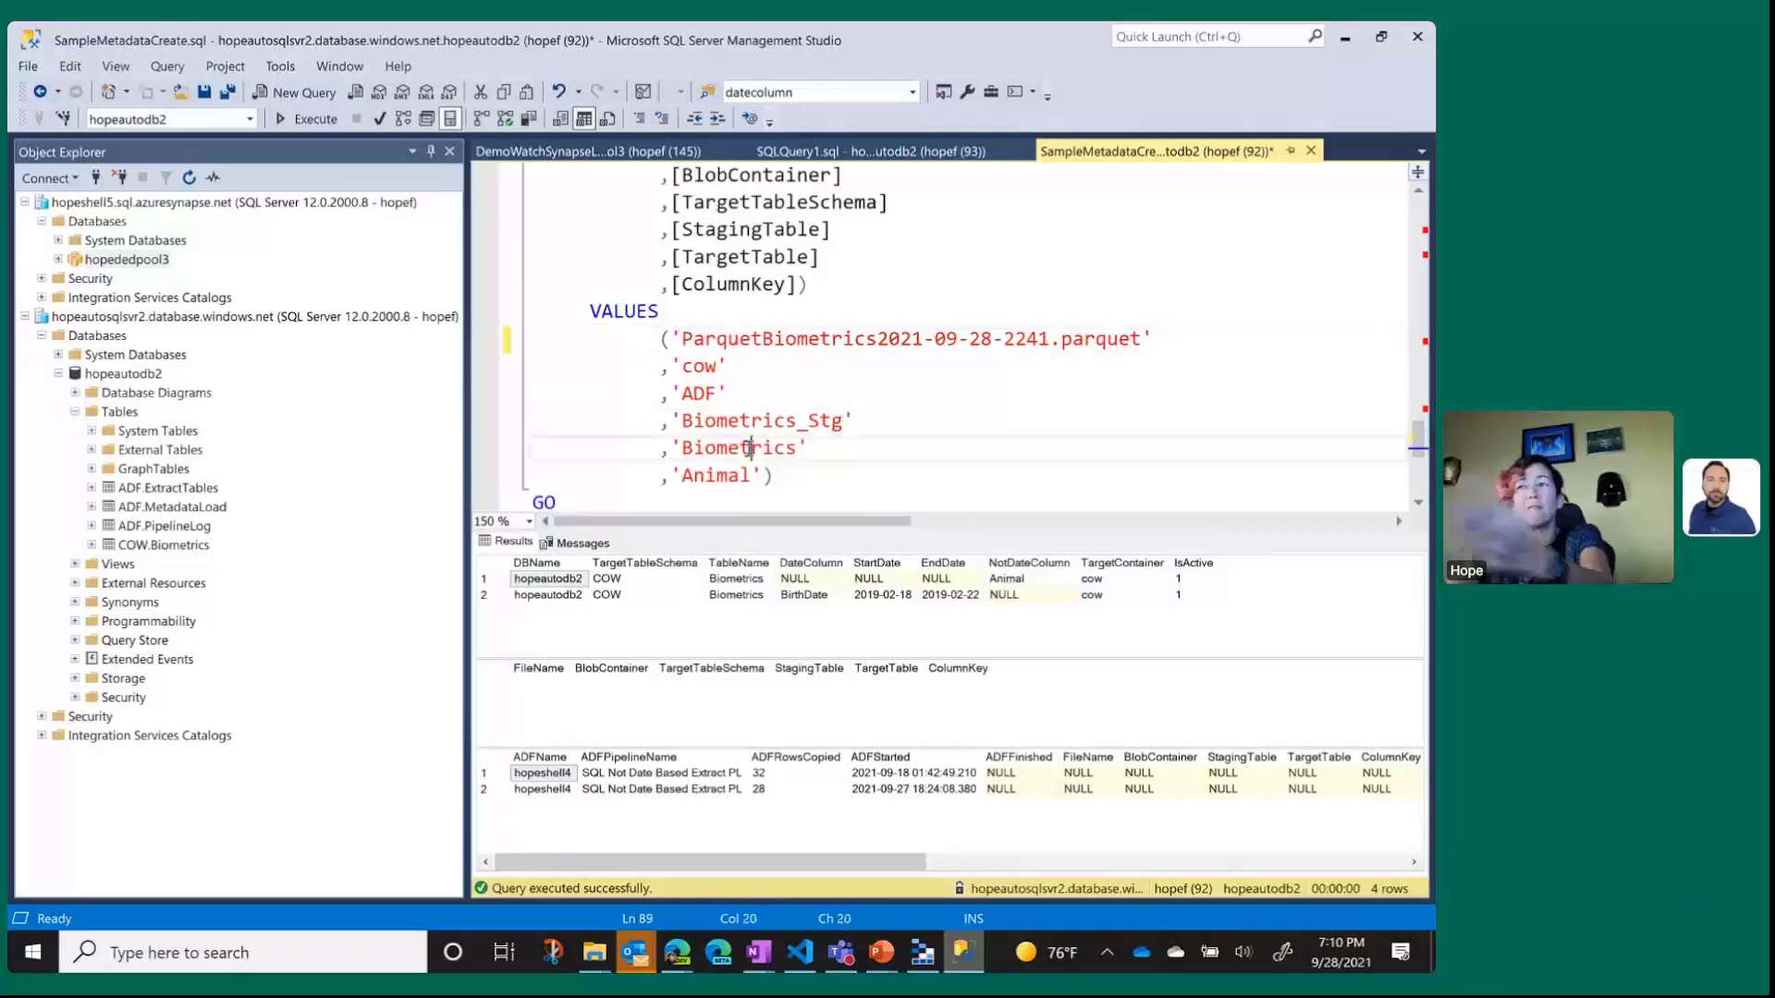
Execute only the INSERT INTO [ADF].[MetadataLoad] statement of the Biometrics sample, including its closing GO.
scroll(783, 445, "down", 1)
left_click(787, 446)
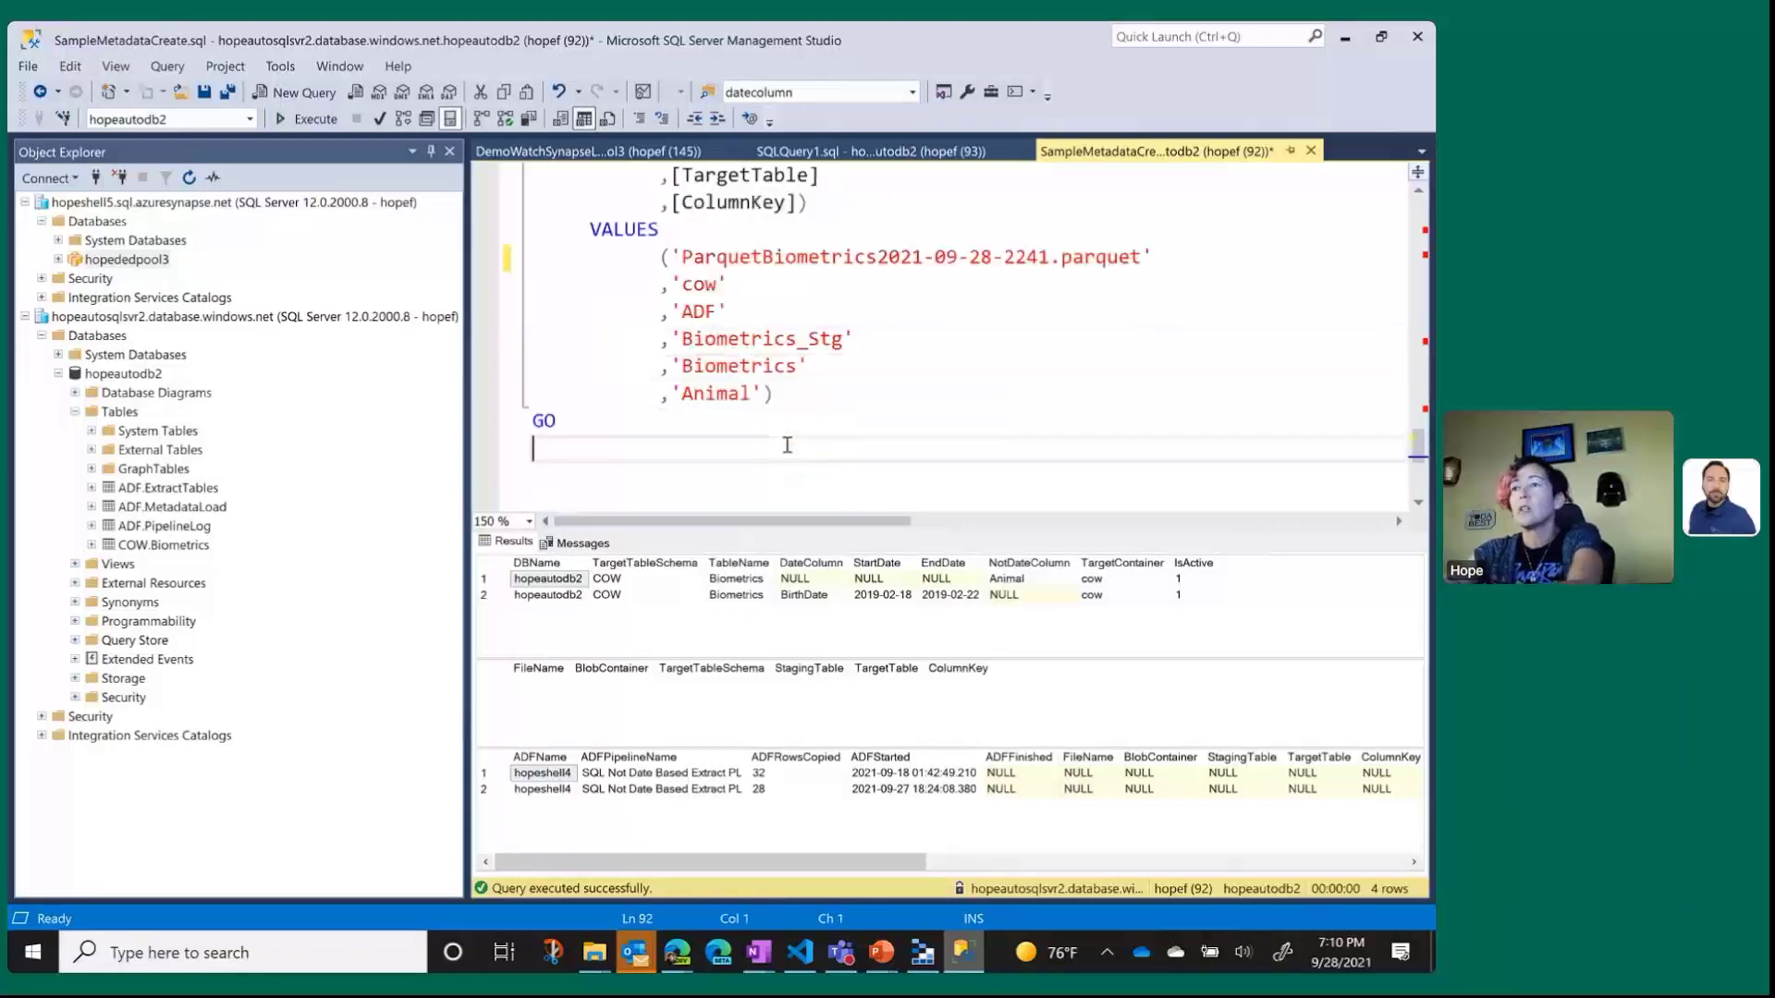
scroll(787, 445, "up", 2)
scroll(787, 446, "up", 1)
scroll(608, 351, "down", 3)
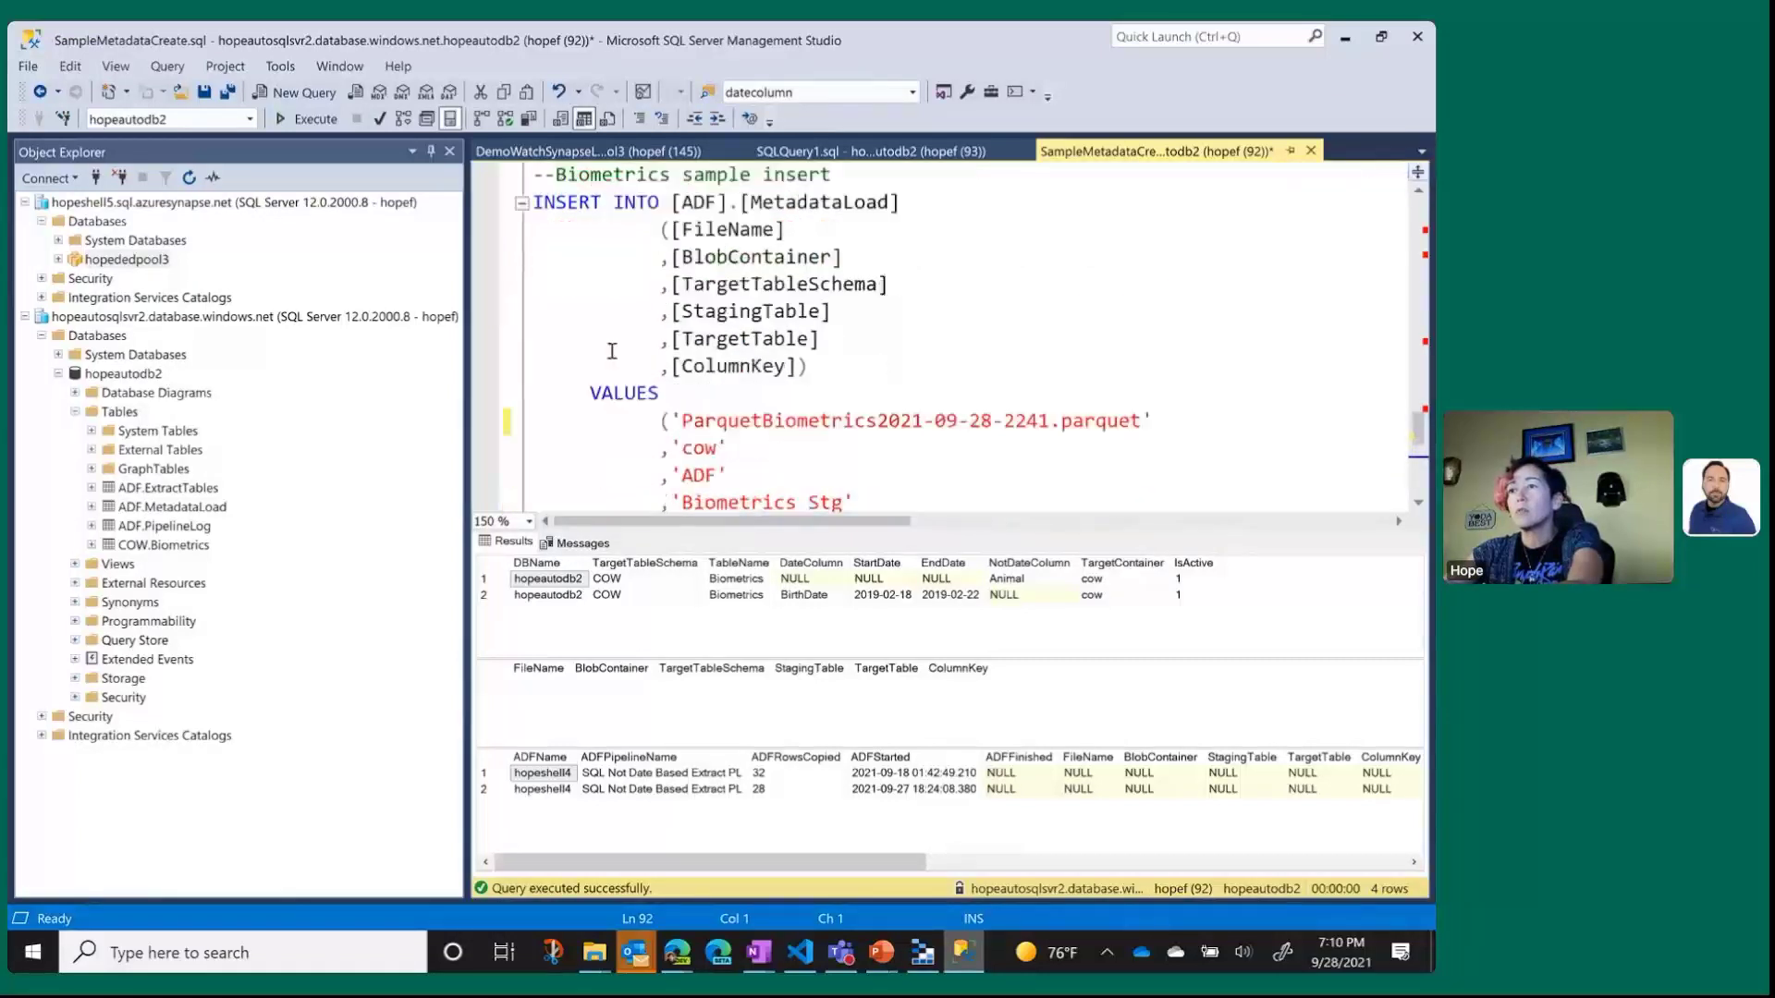
scroll(607, 350, "up", 3)
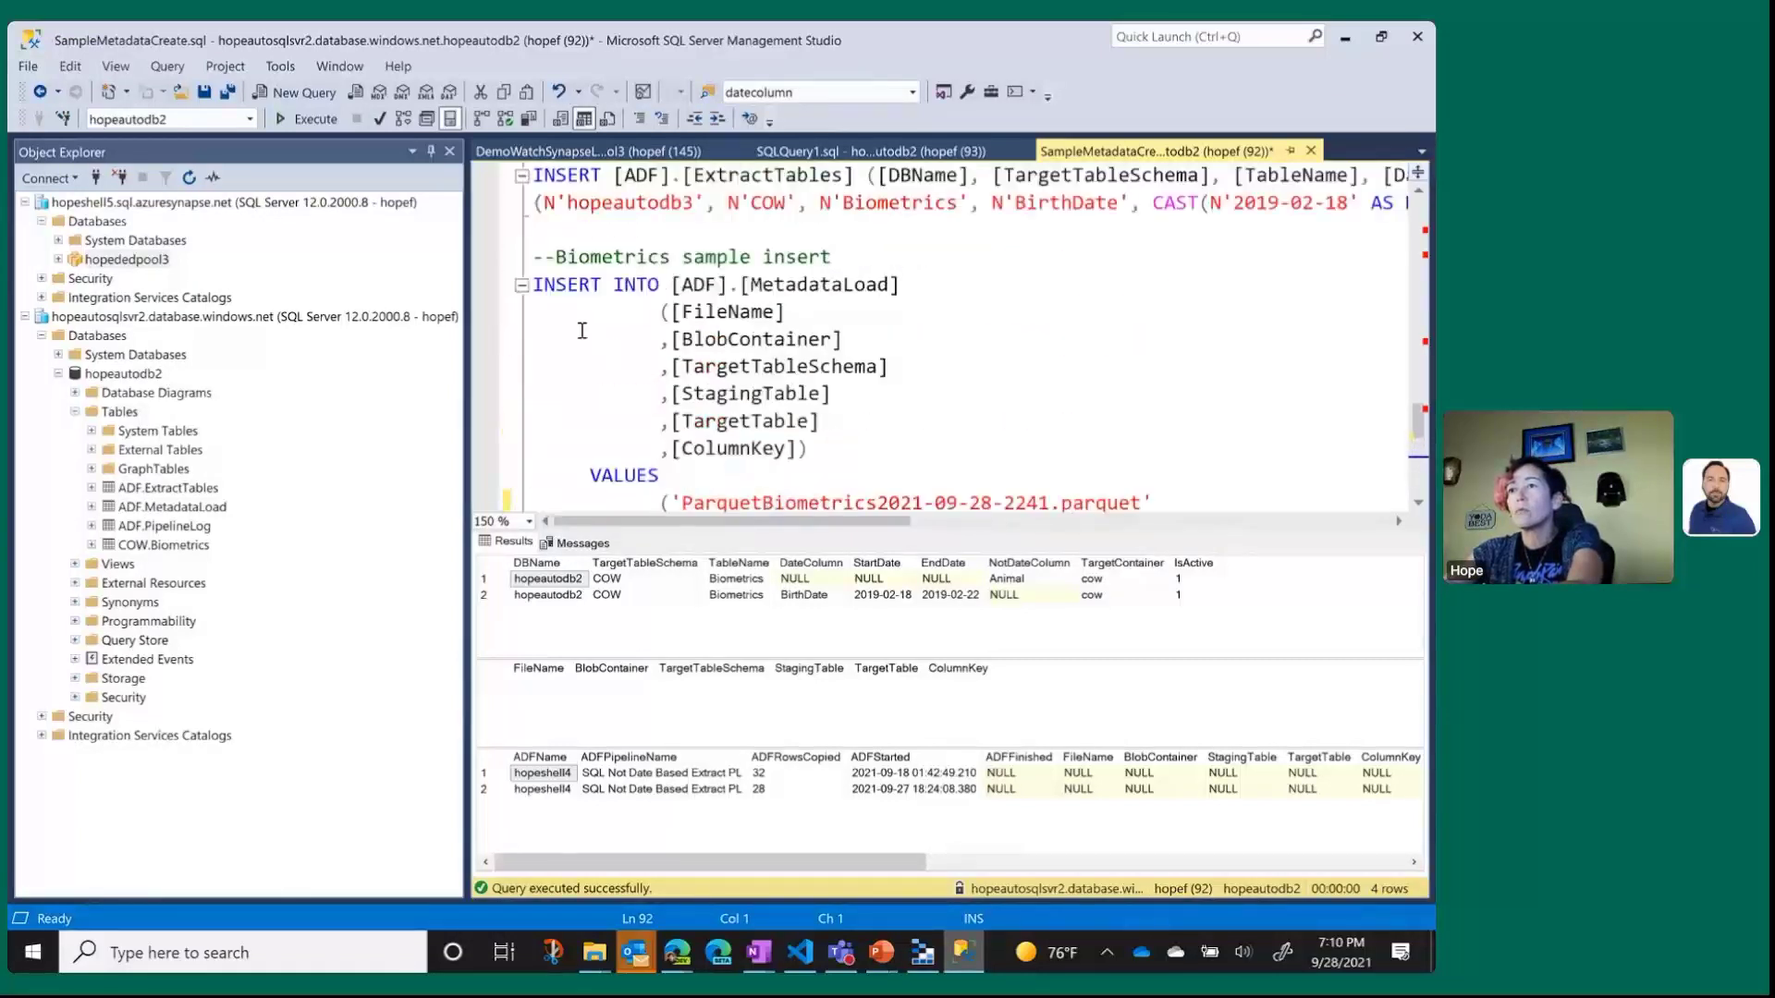
left_click(534, 284, "shift")
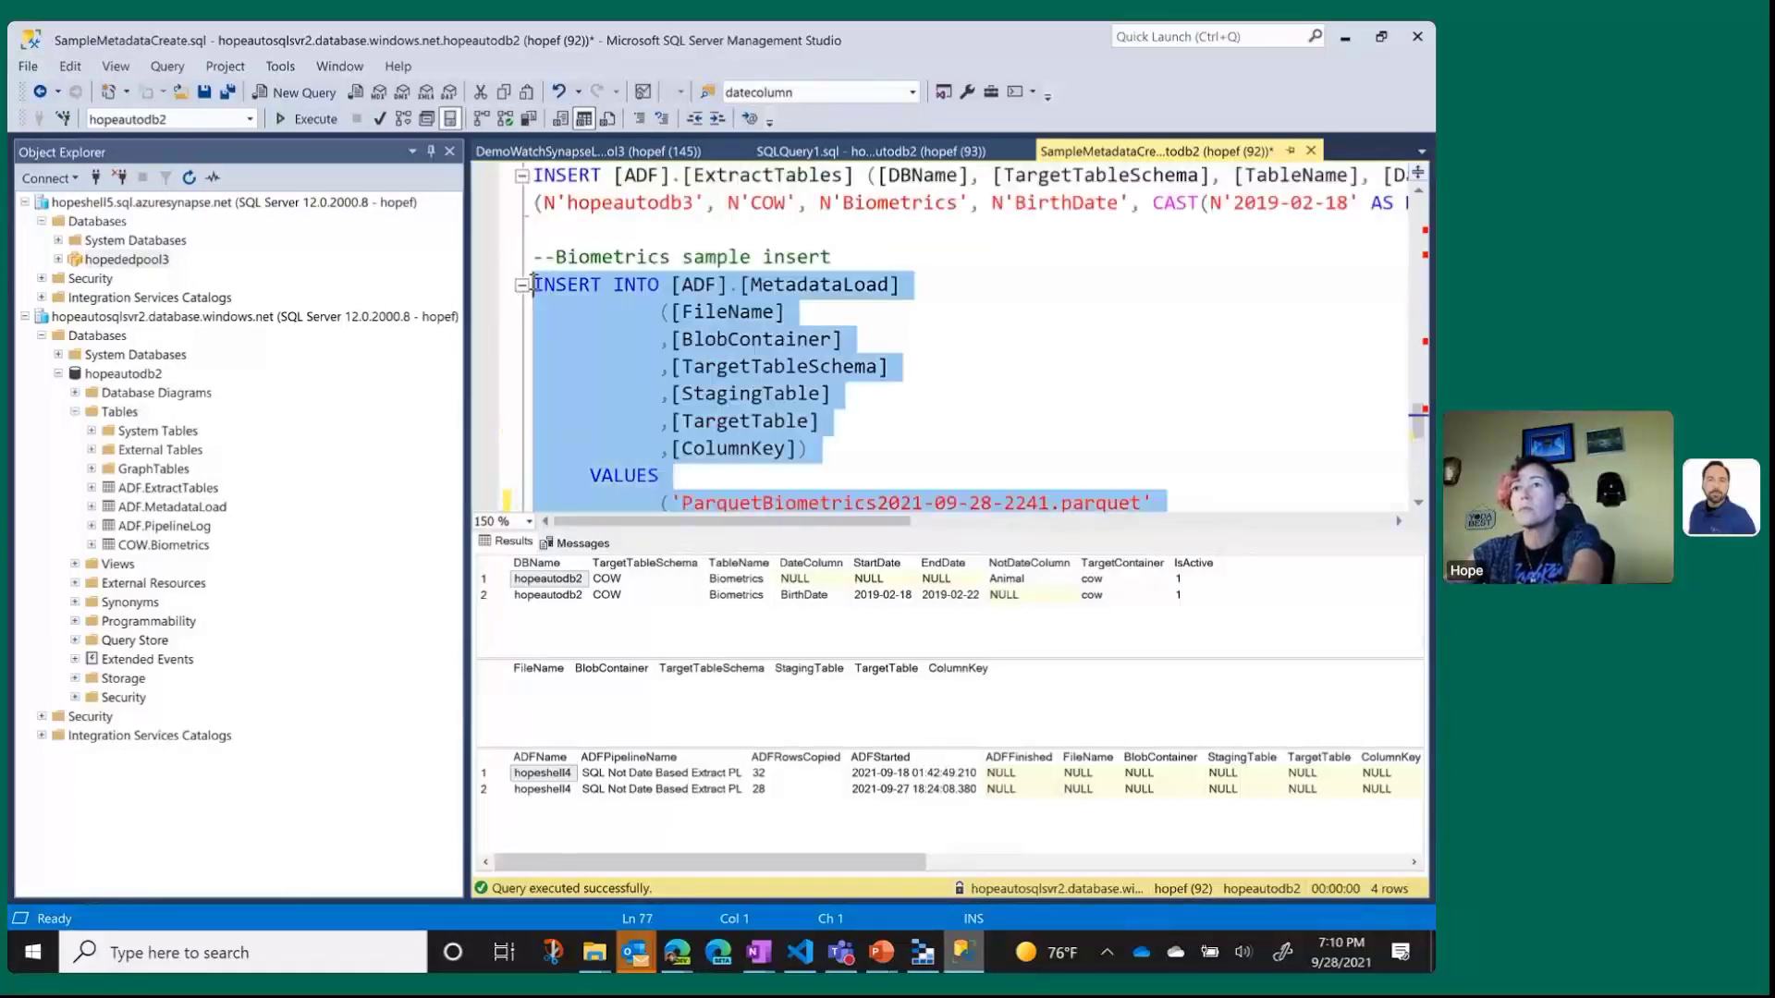
left_click(305, 118)
scroll(851, 327, "down", 4)
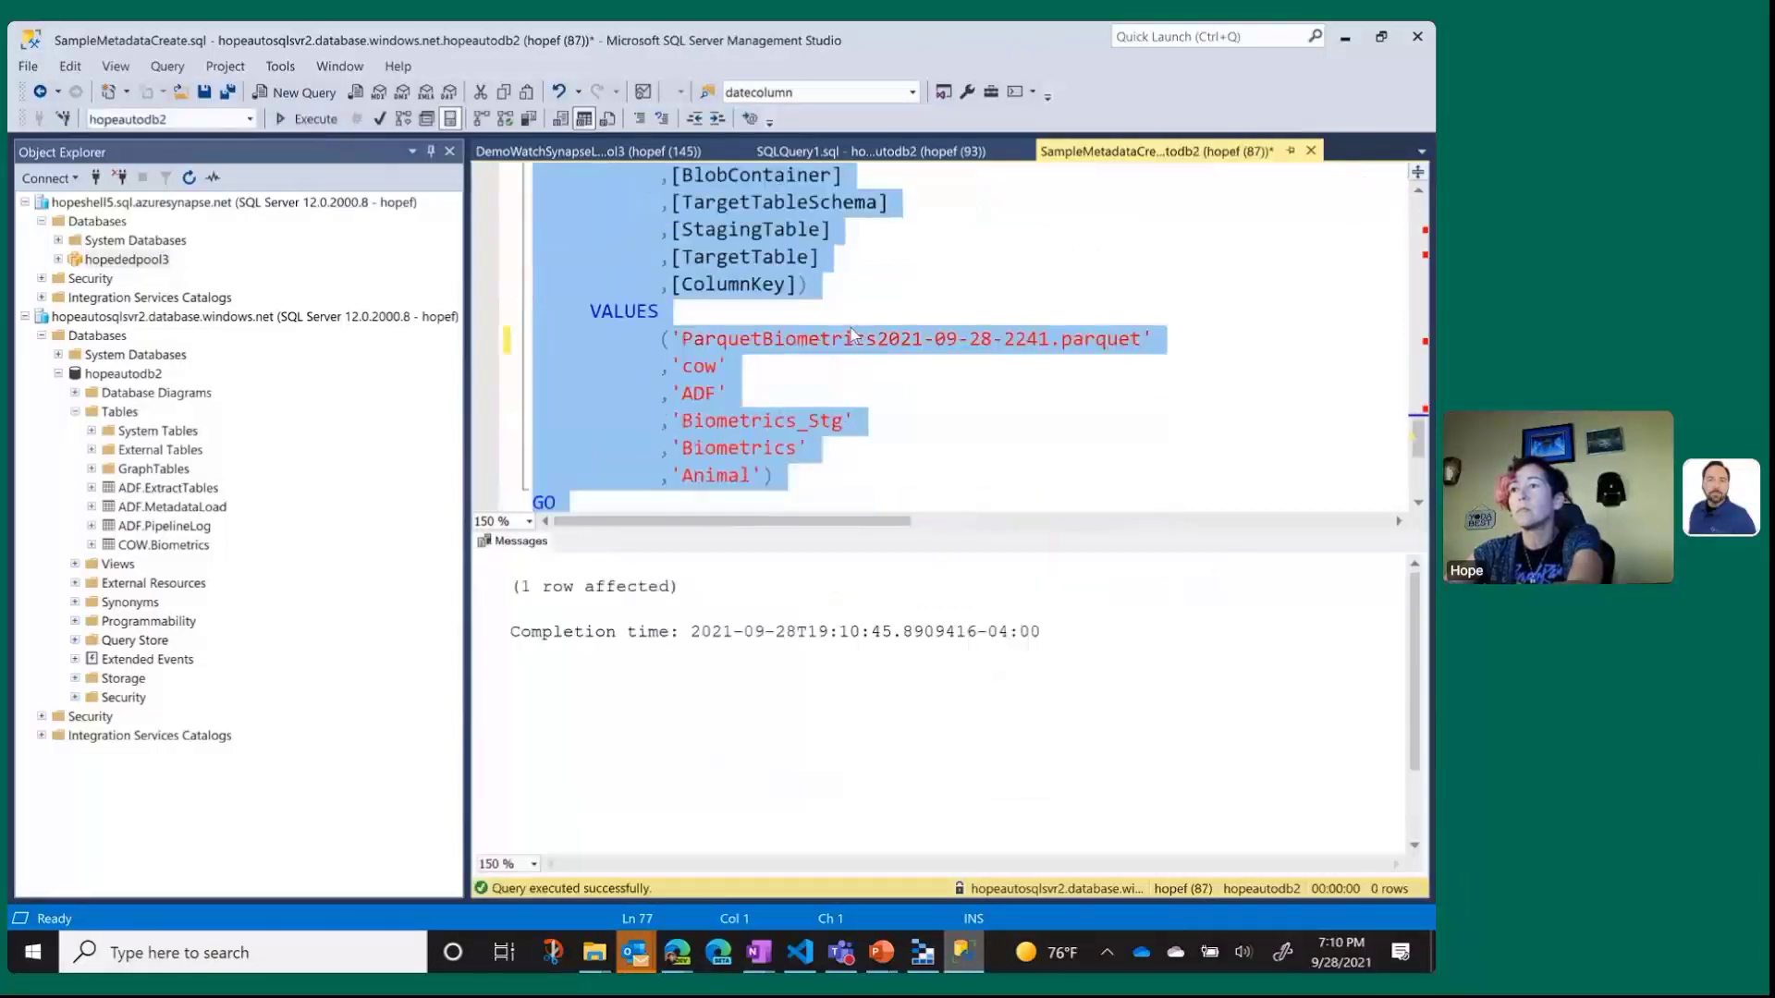
Run only the select * from [ADF].[MetadataLoad] query in SampleMetadataCreate.sql to check the inserted metadata.
scroll(852, 327, "up", 10)
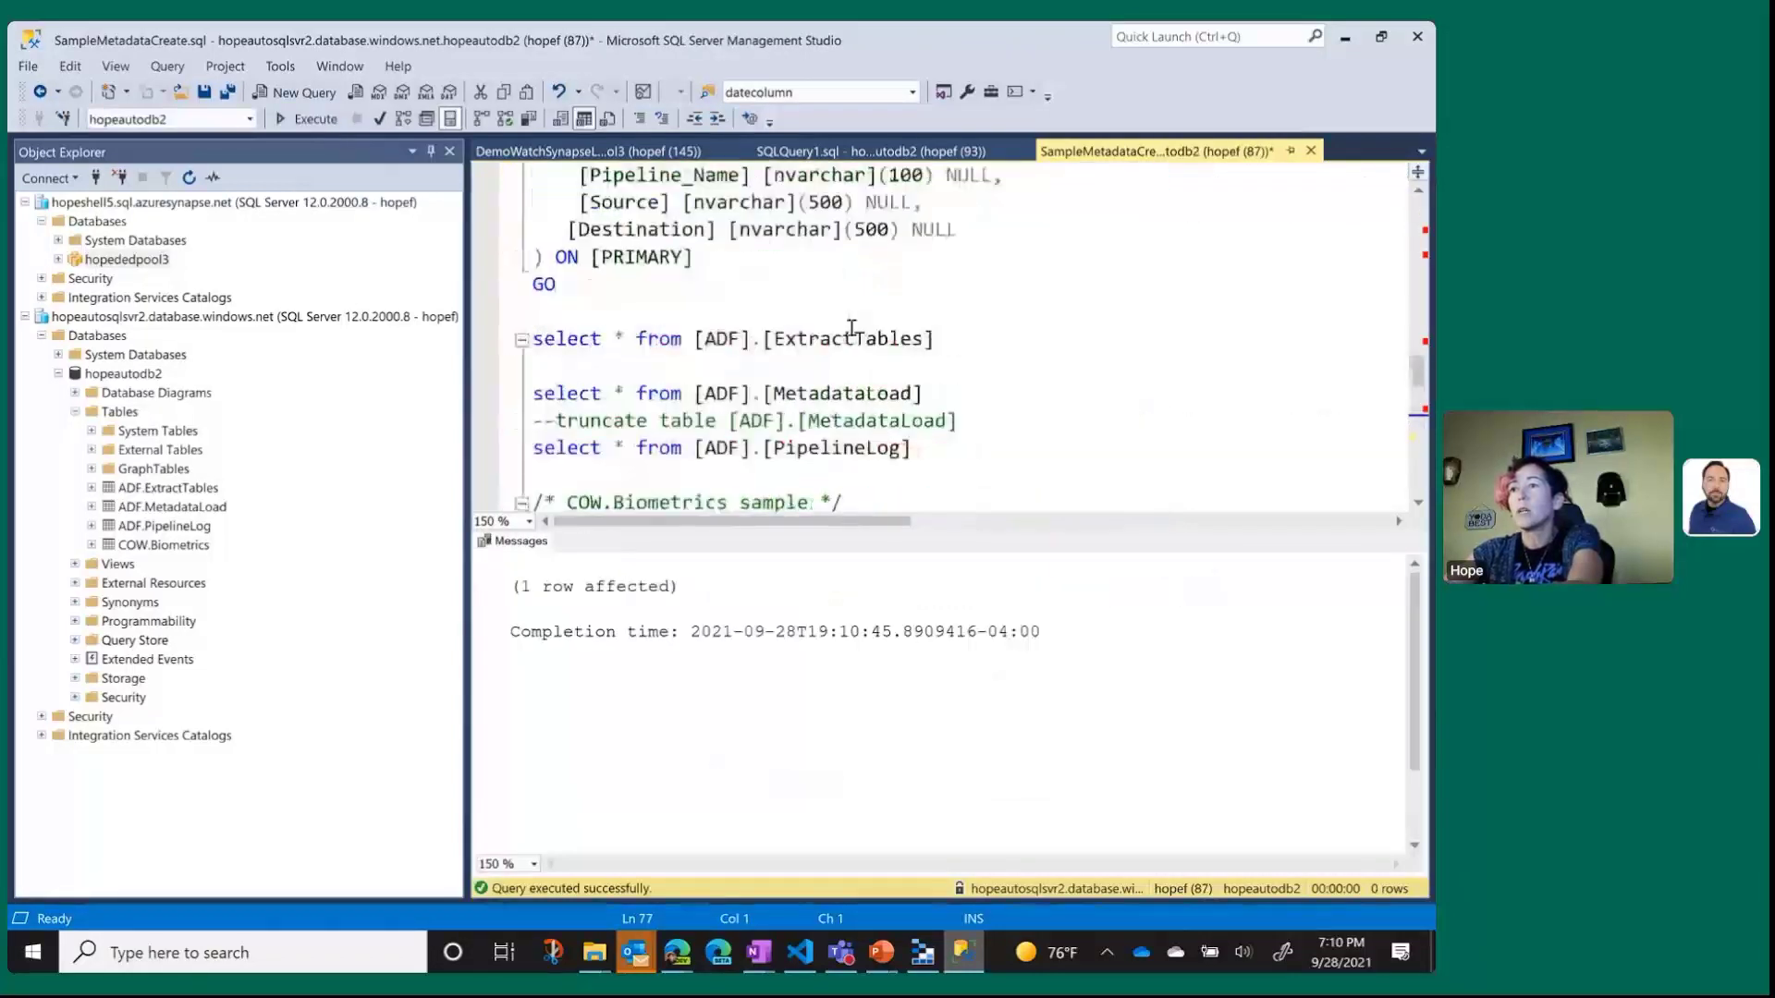
left_click_drag(959, 318, 378, 318)
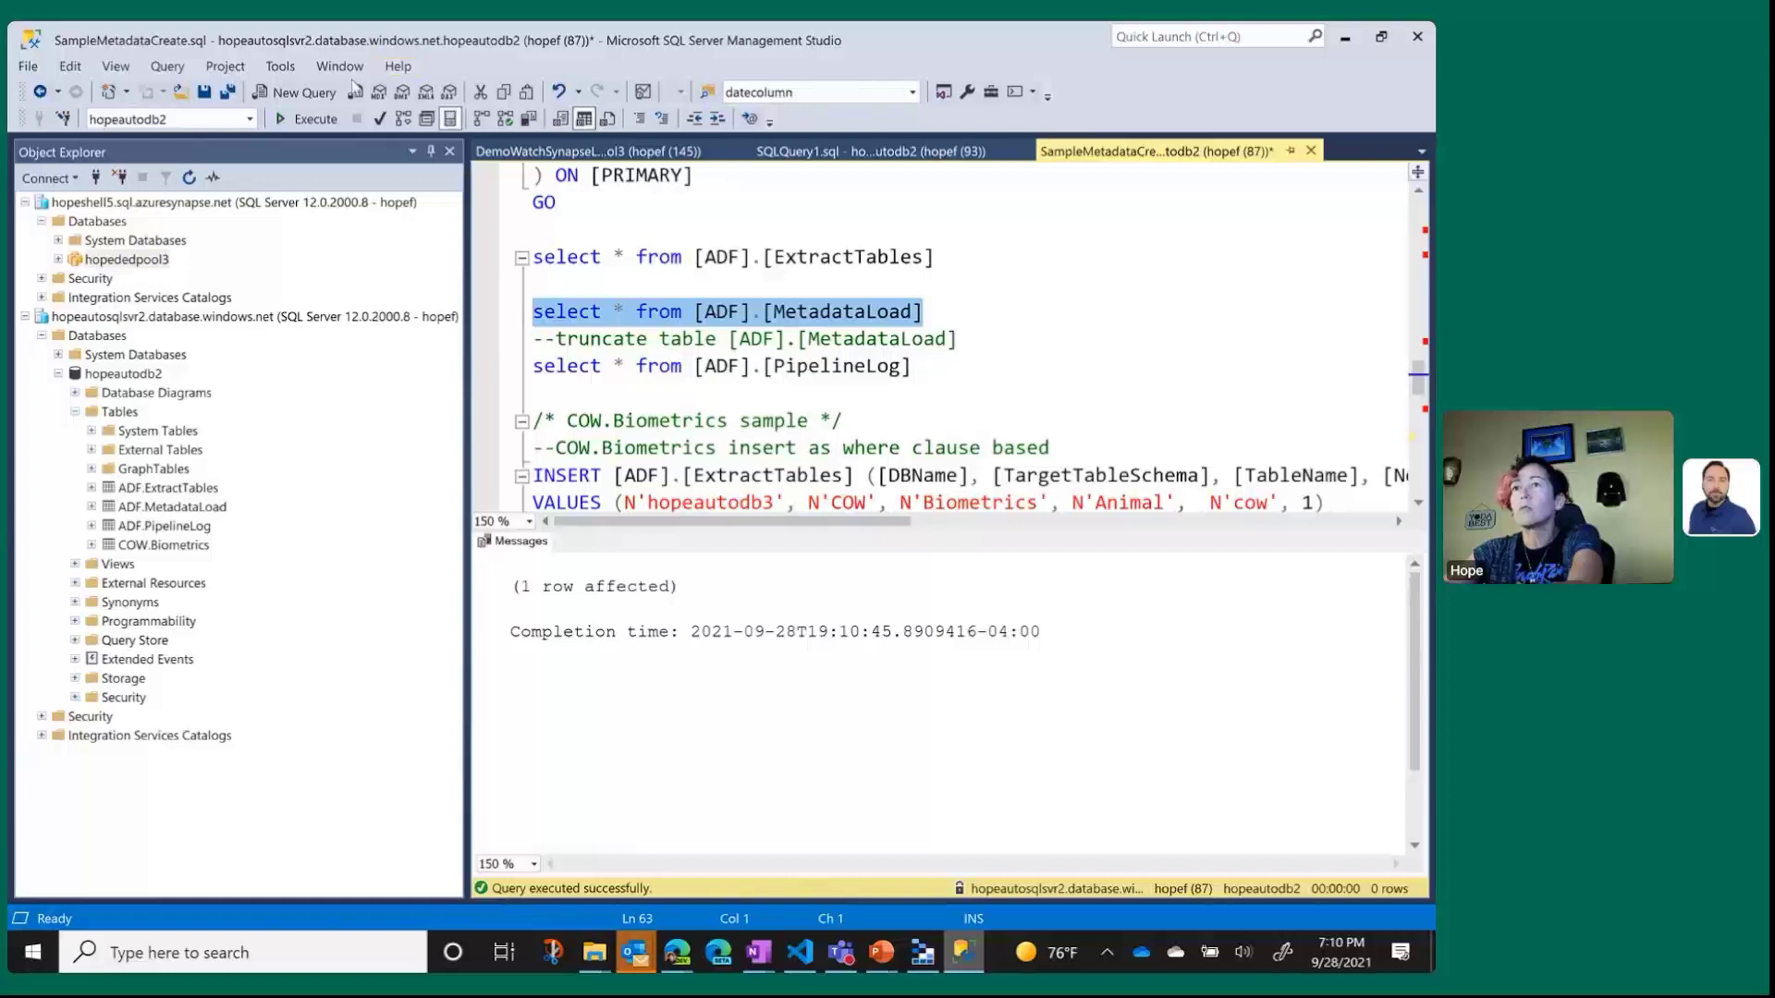
left_click(308, 120)
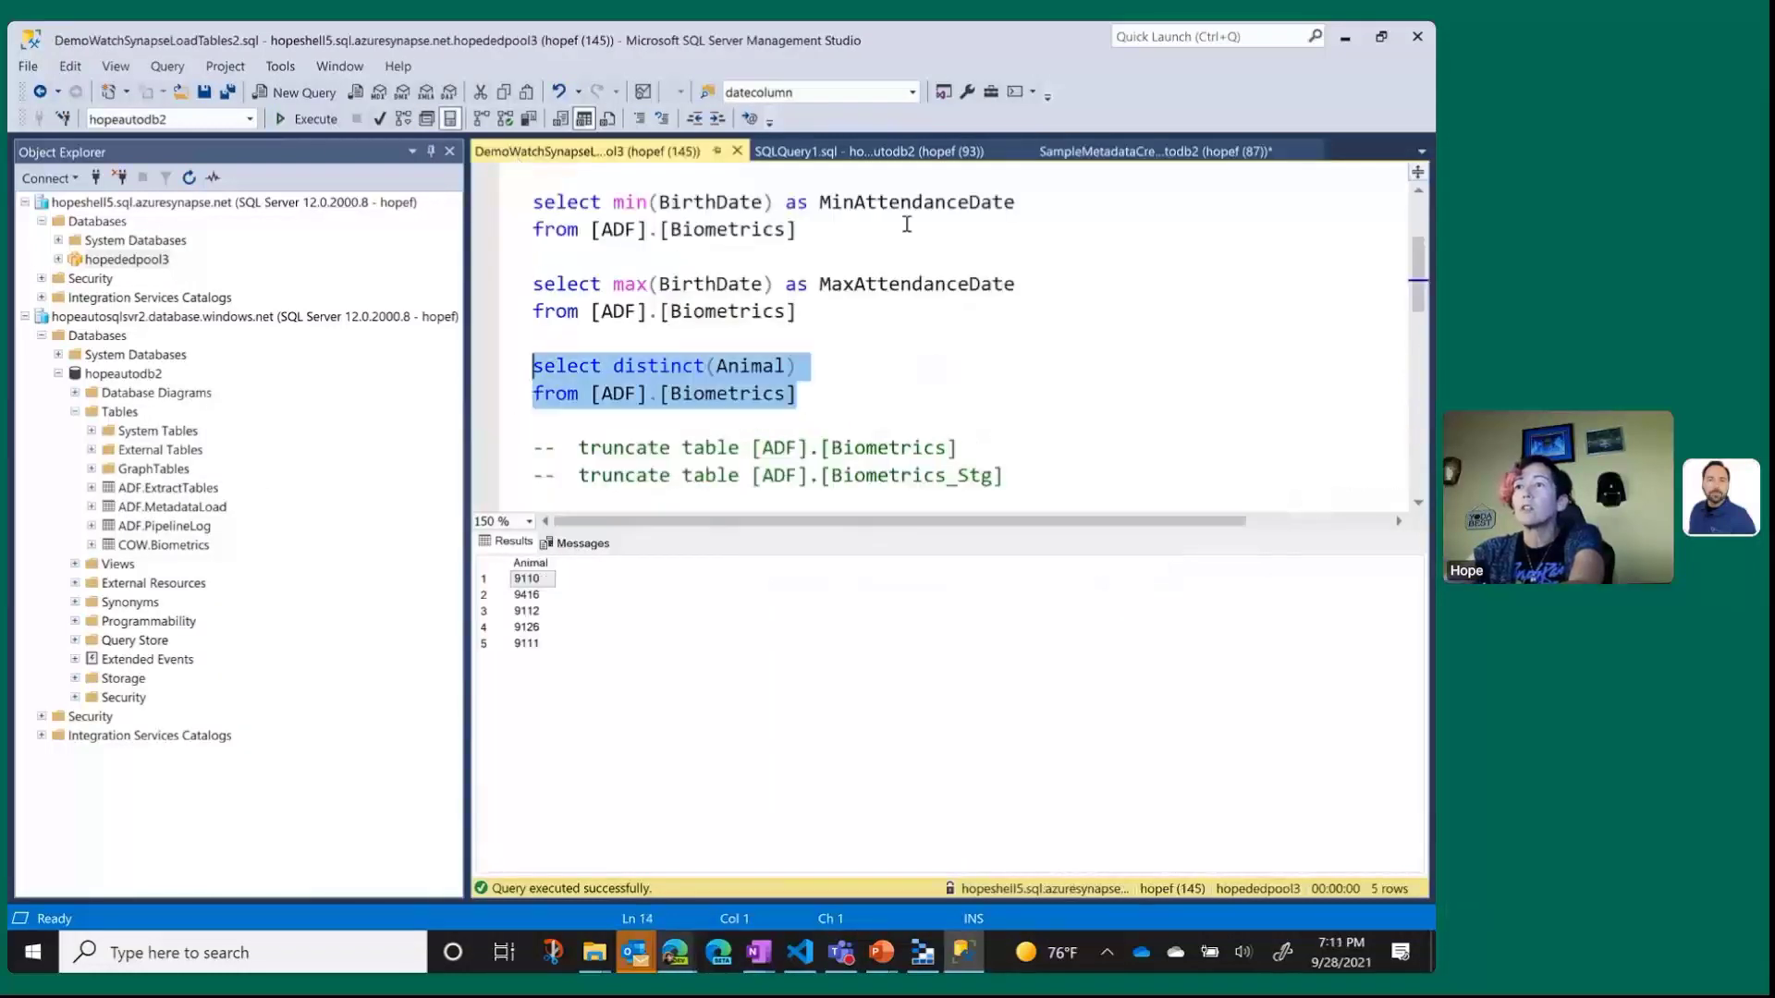
Run the row count queries for [ADF].[Biometrics] and [ADF].[Biometrics_Stg] in the DemoWatchSynapseLoadTables2.sql script on hopededpool3.
left_click(591, 151)
scroll(907, 226, "up", 2)
left_click_drag(1267, 230, 534, 174)
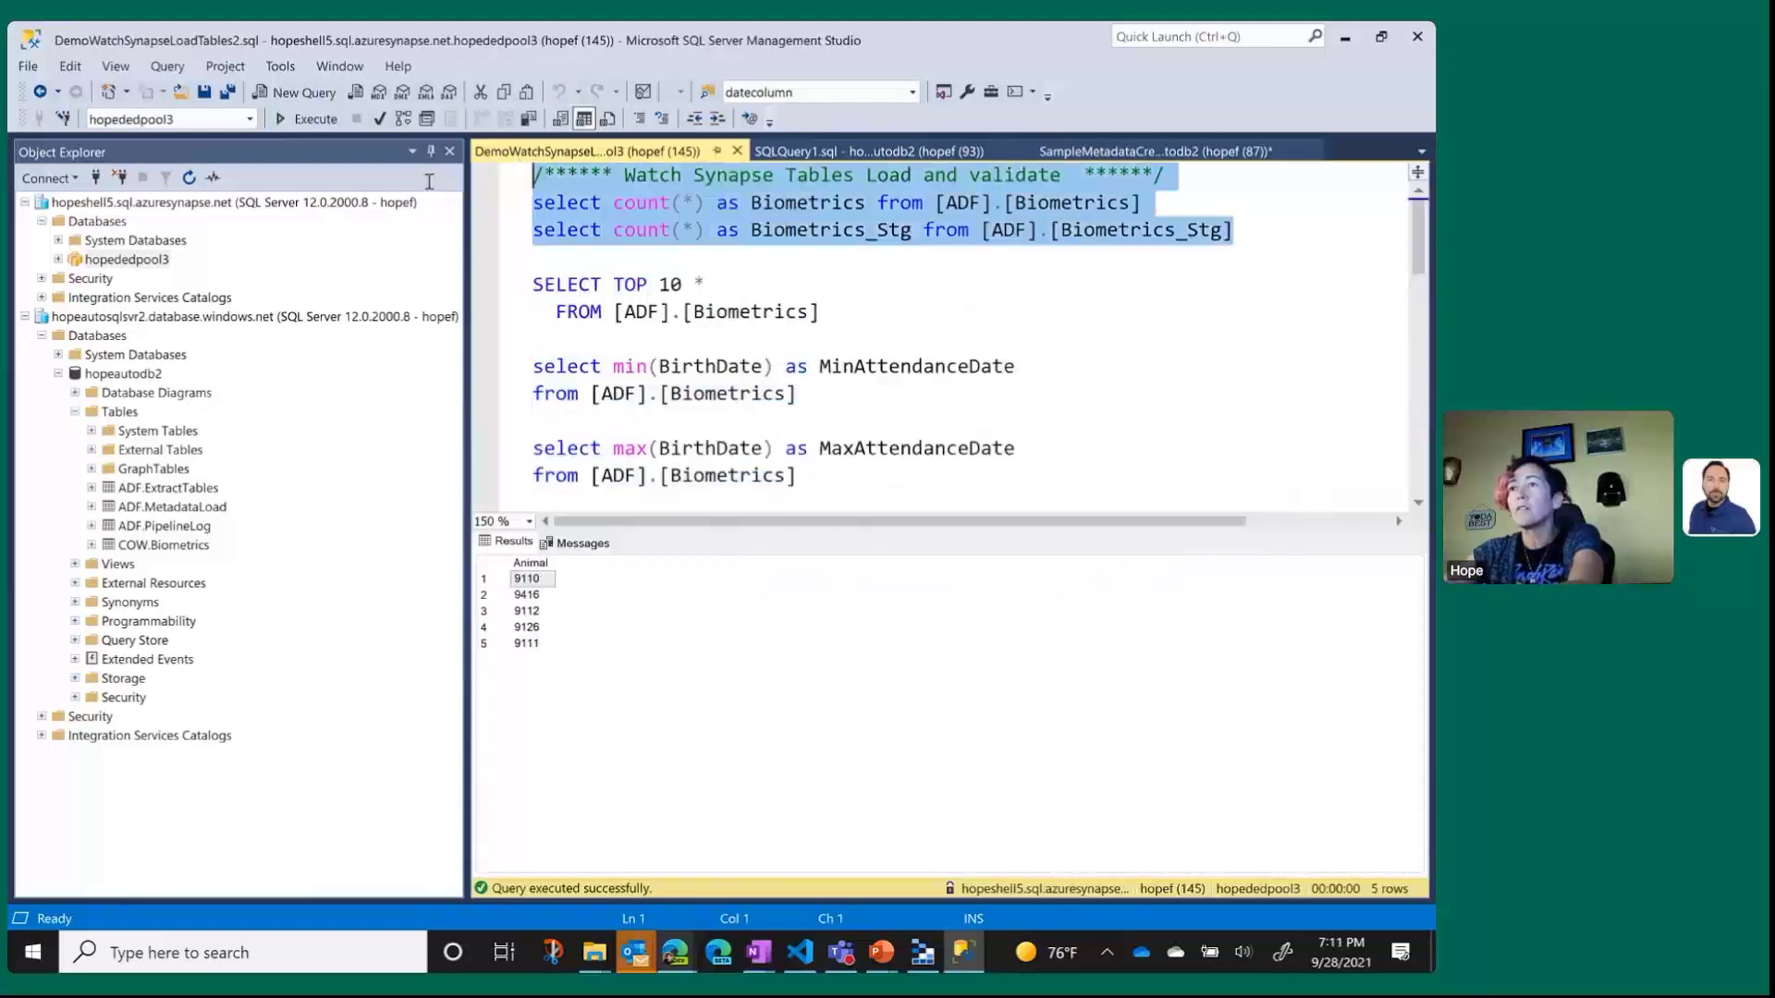
left_click(315, 120)
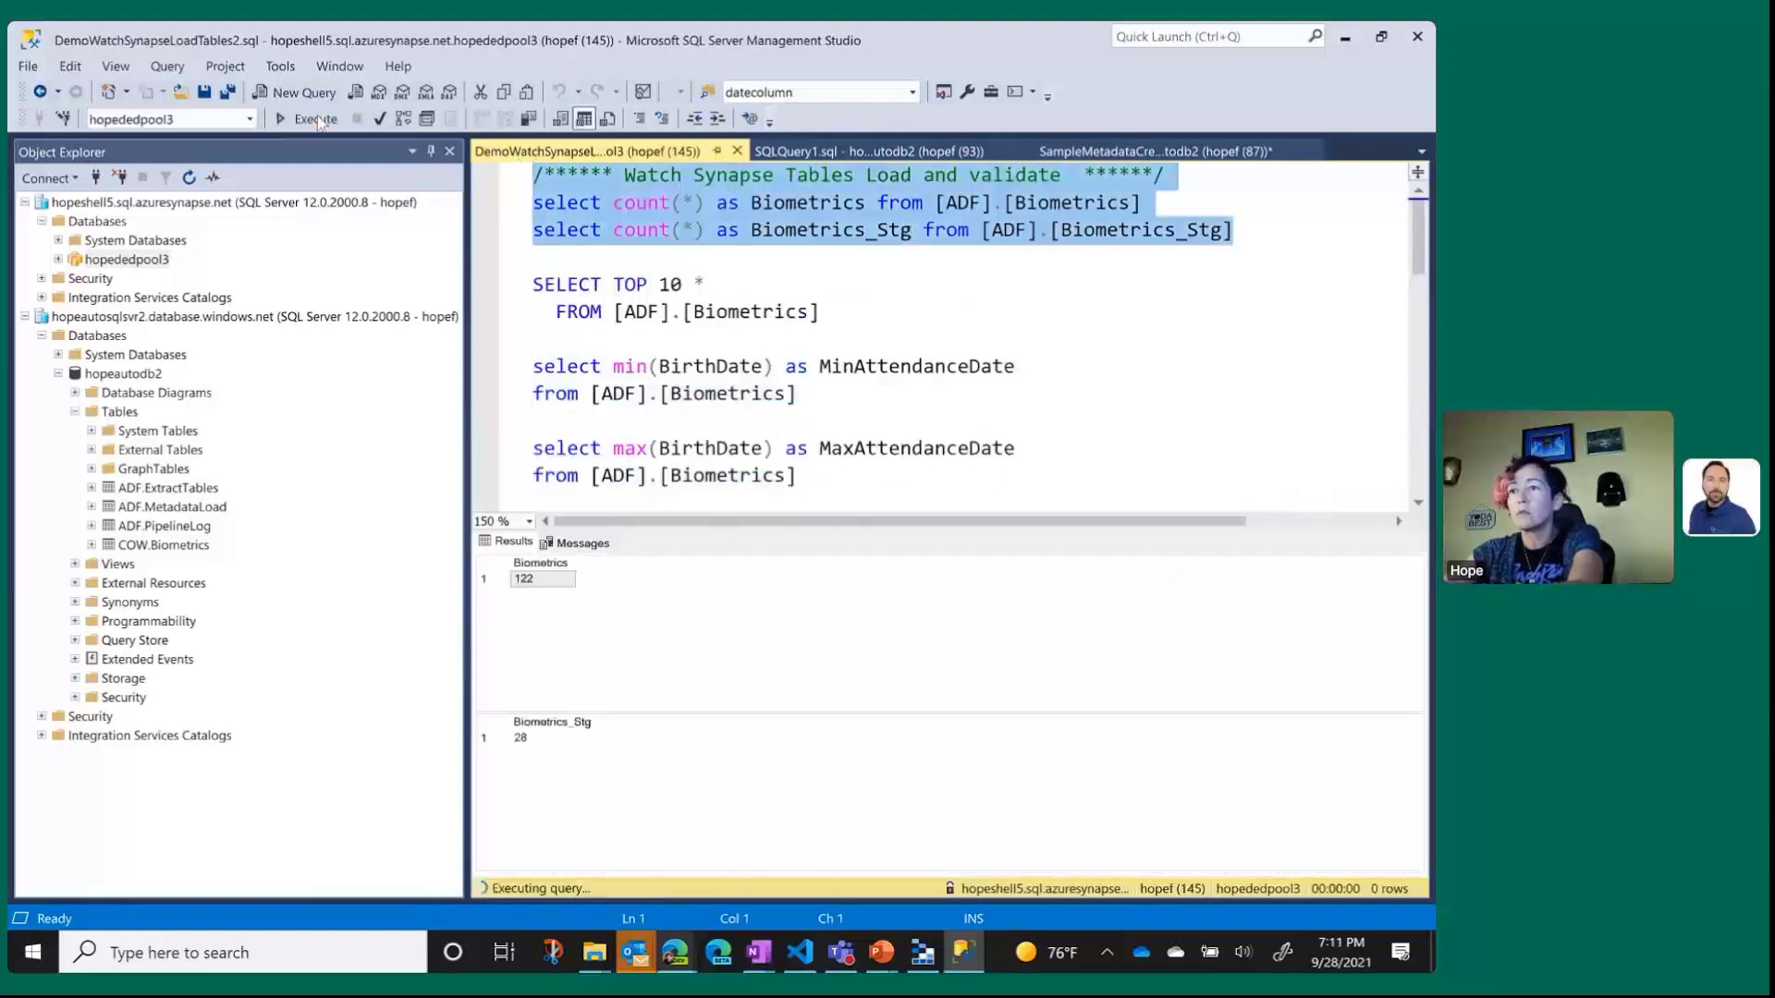
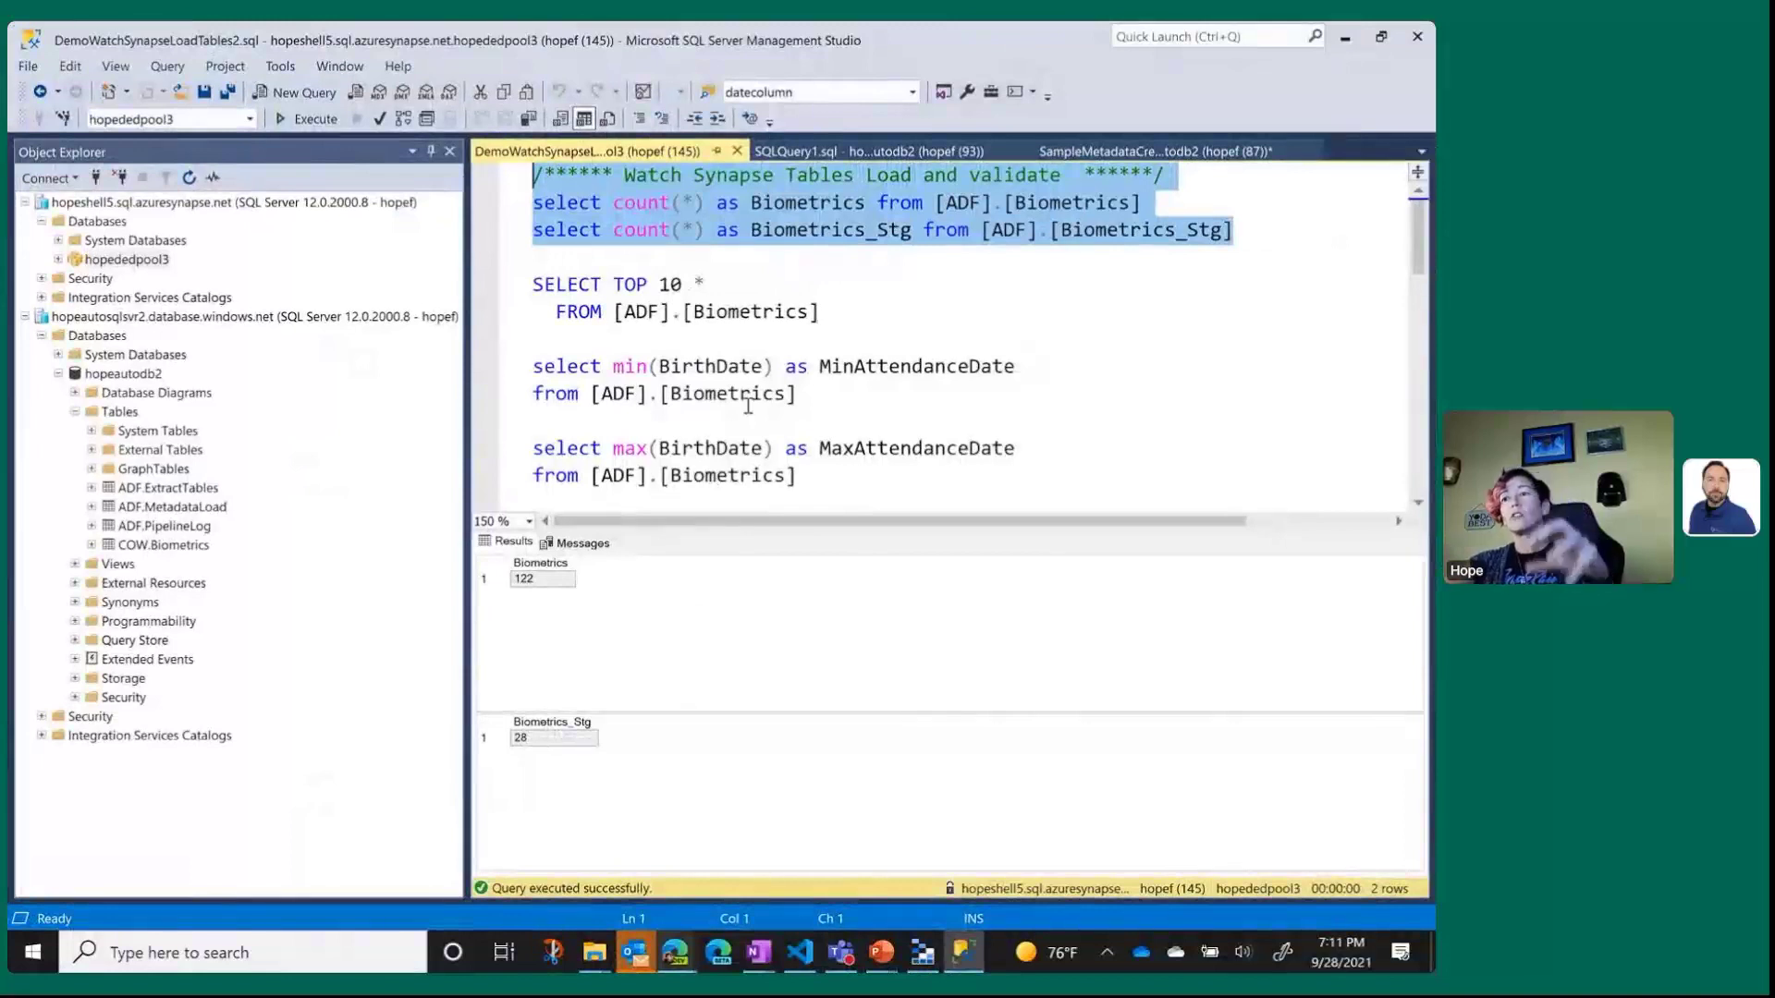
Run the select distinct(Animal) query against [ADF].[Biometrics] to list its animals.
scroll(859, 344, "down", 3)
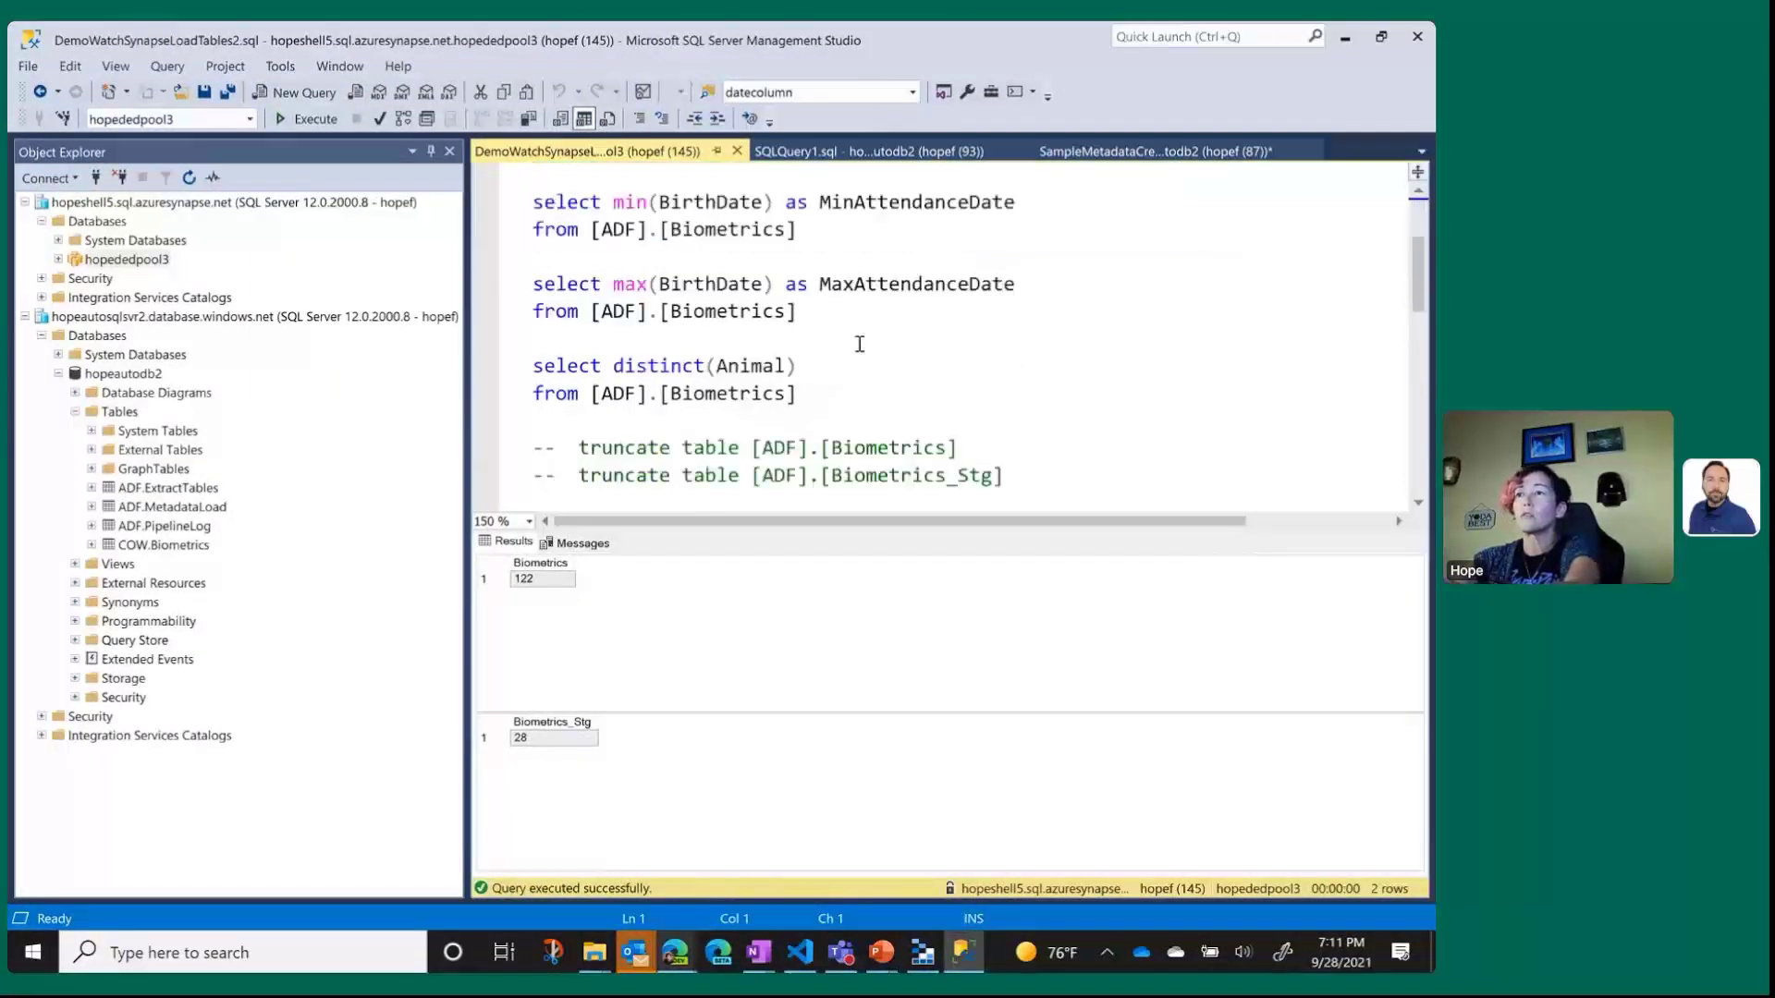
left_click_drag(930, 311, 409, 283)
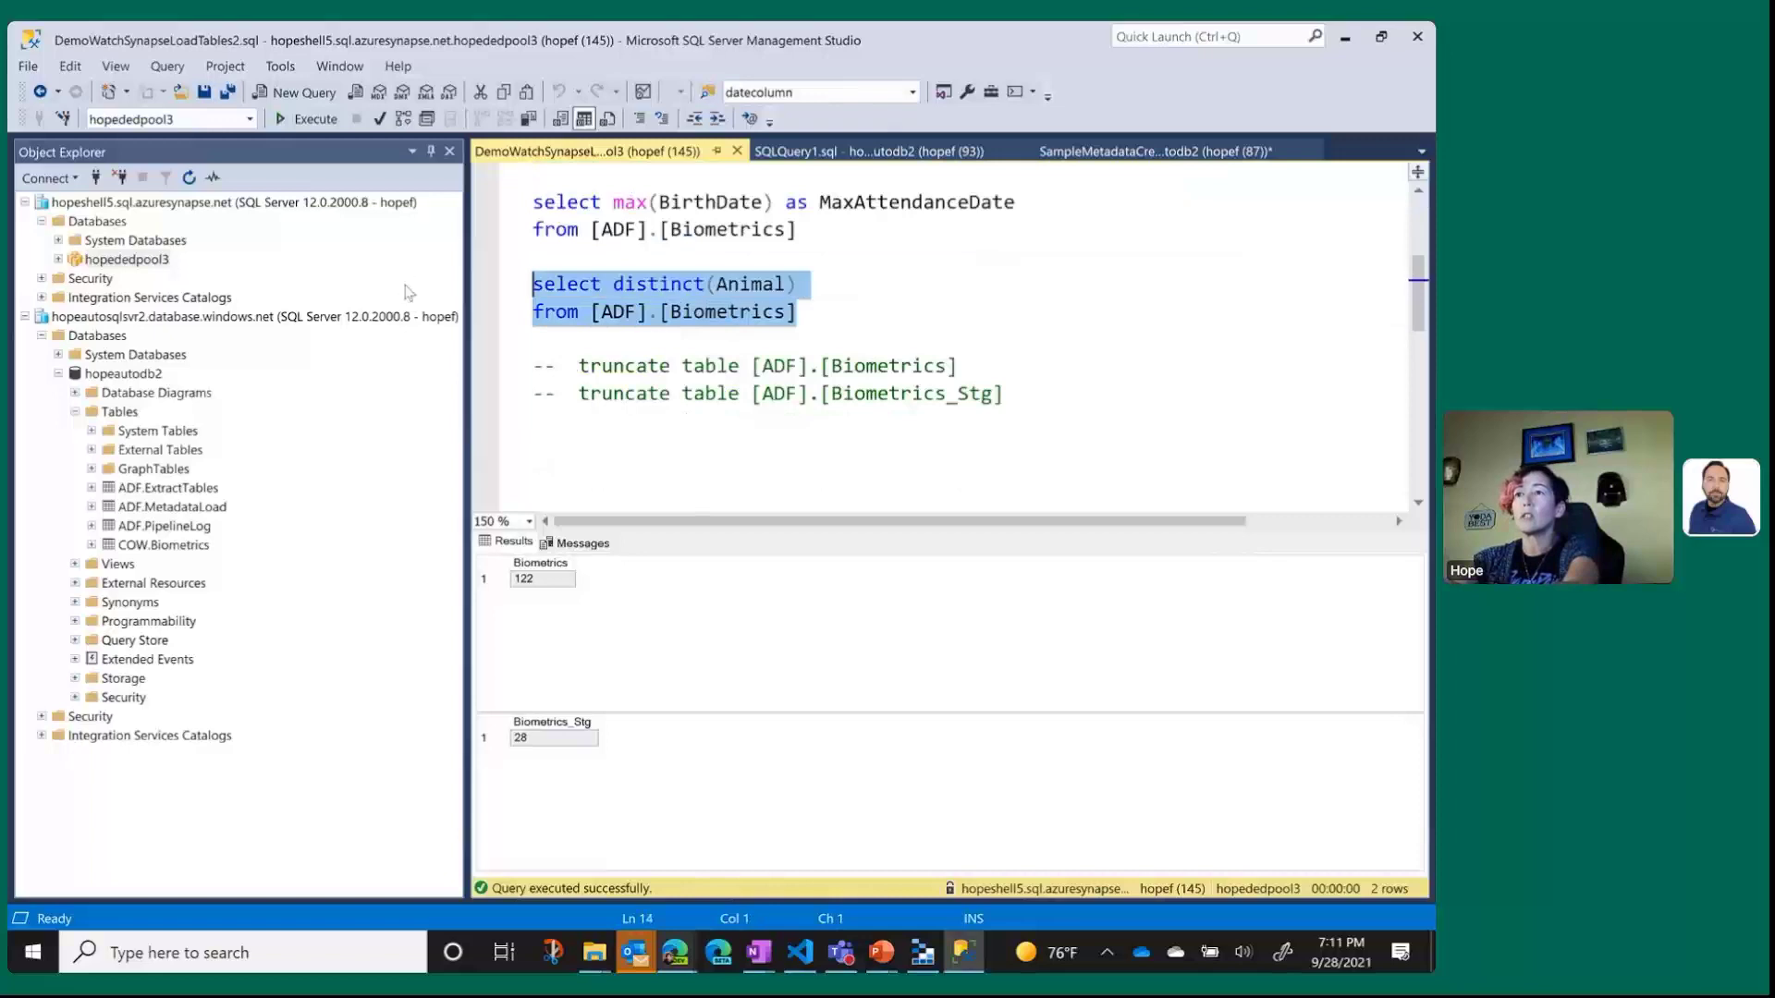
left_click(310, 118)
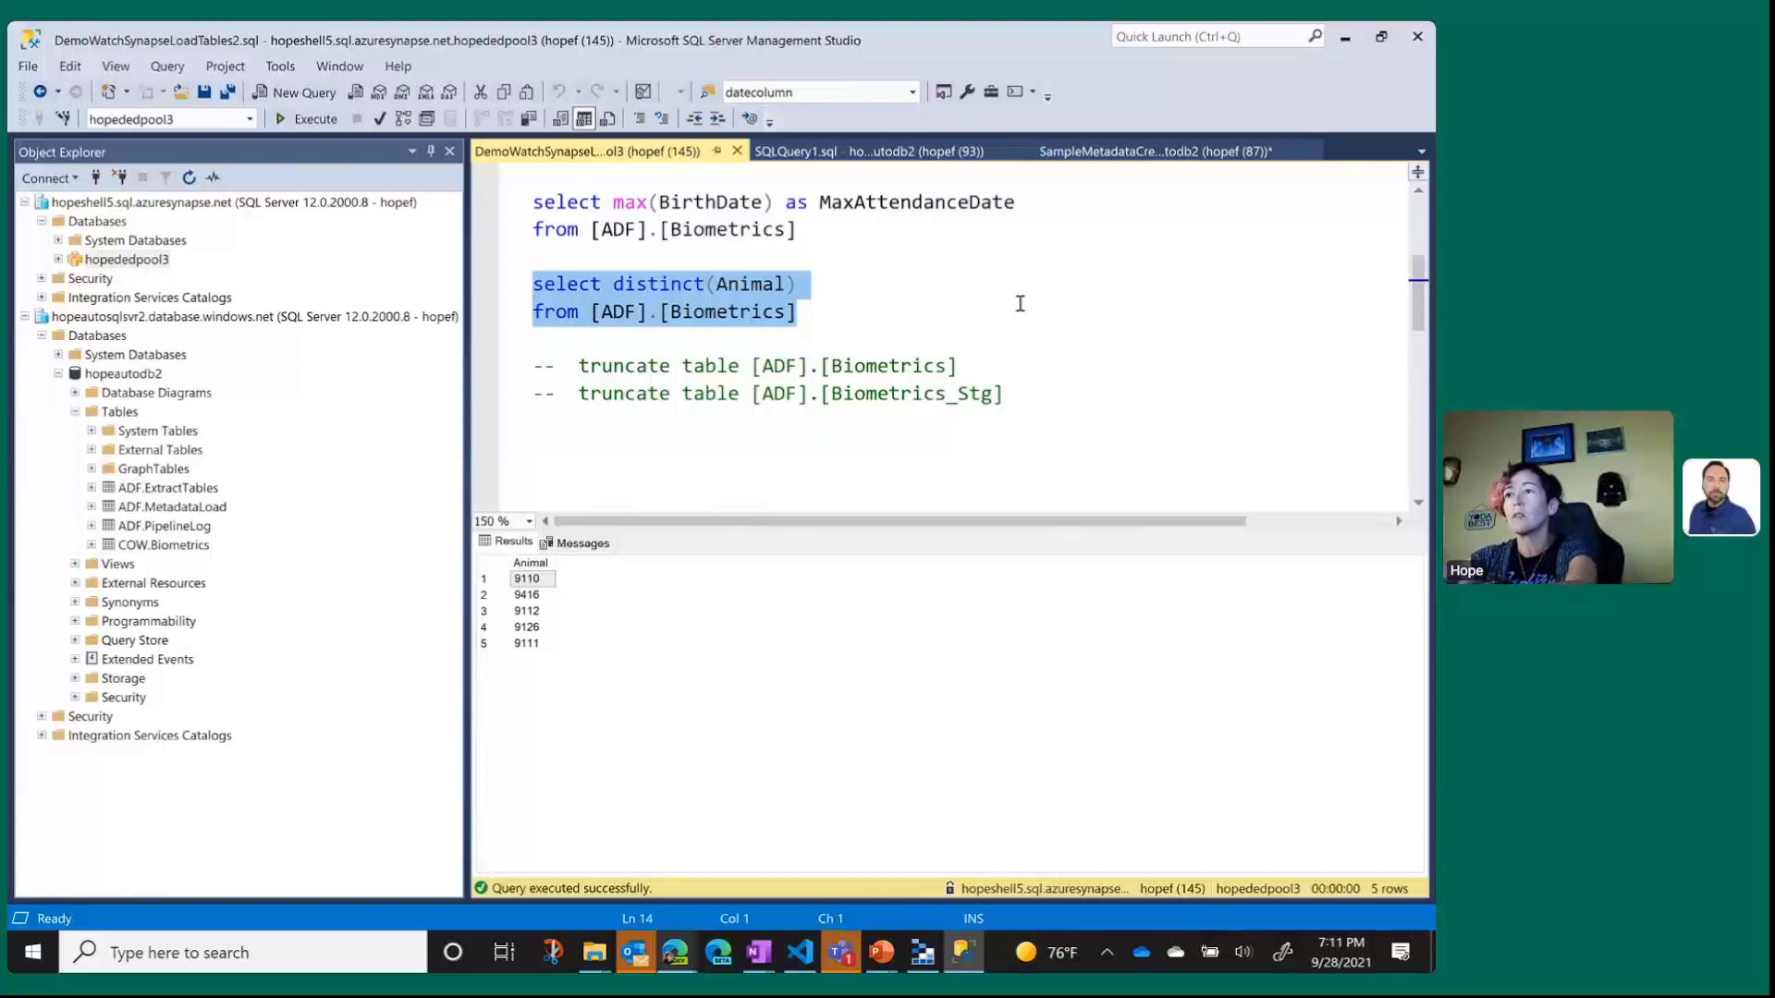
Switch to Synapse Studio in the browser, dismiss the parquet file's properties and open the Synapse Incremental Load pipeline.
left_click(674, 952)
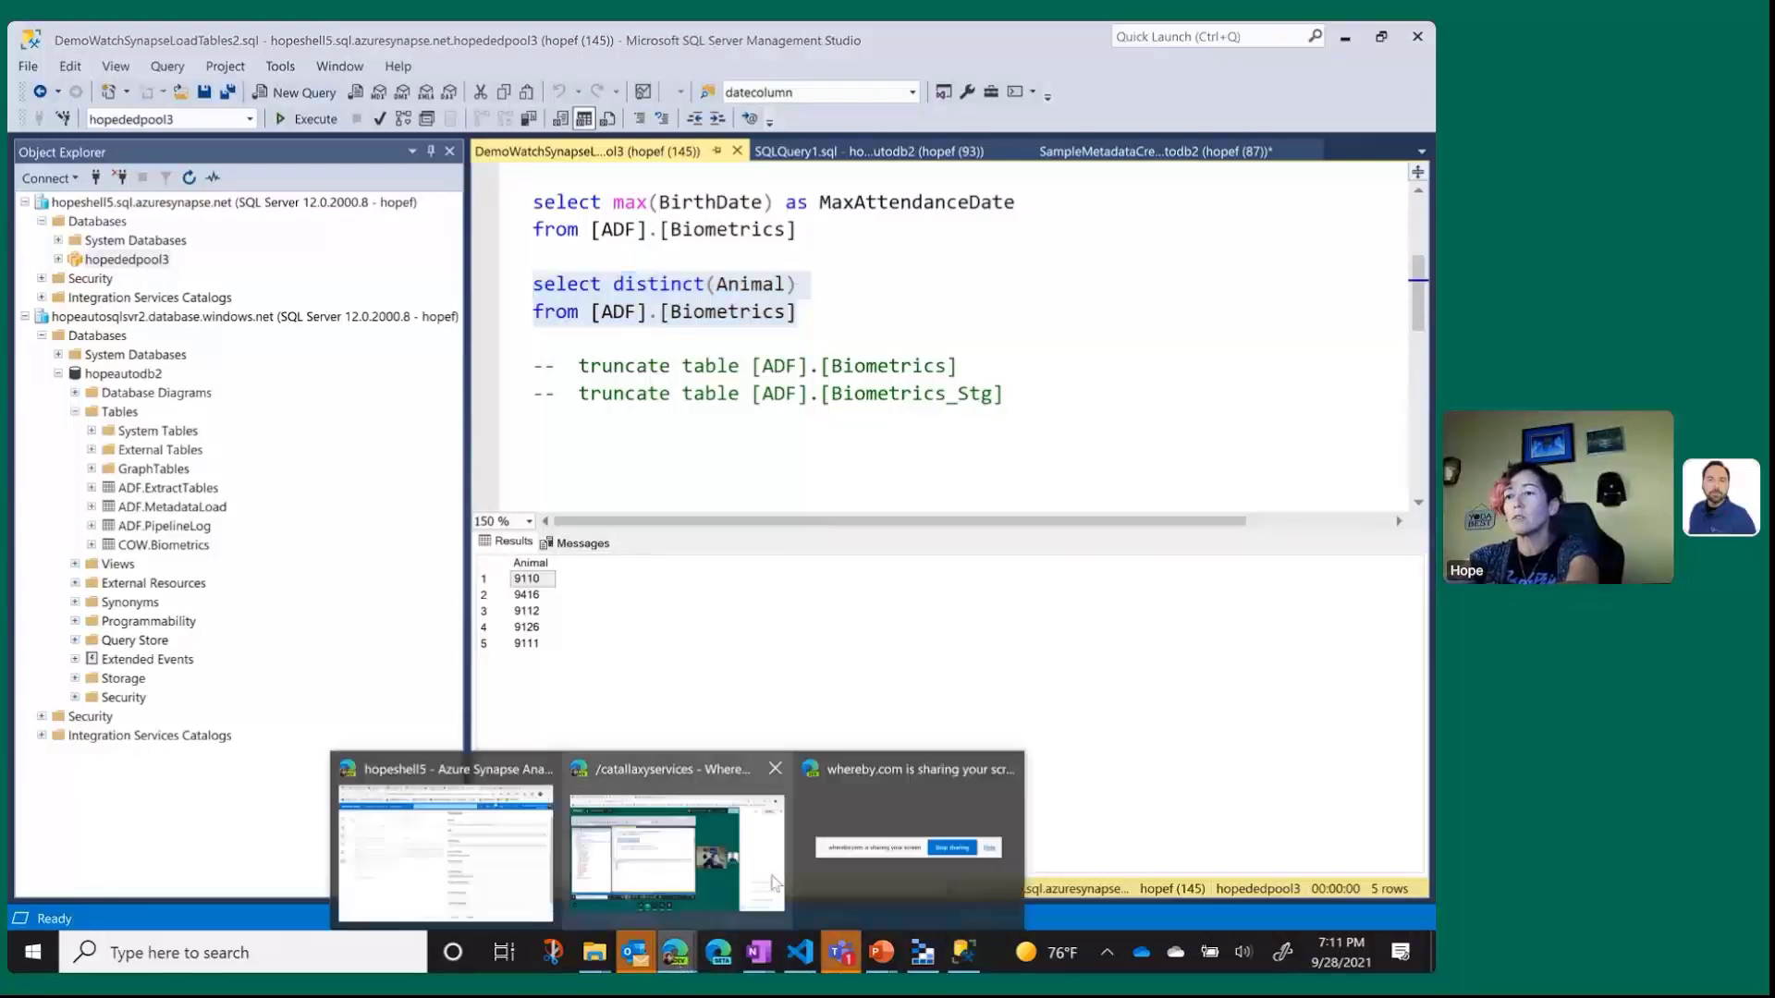
left_click(453, 786)
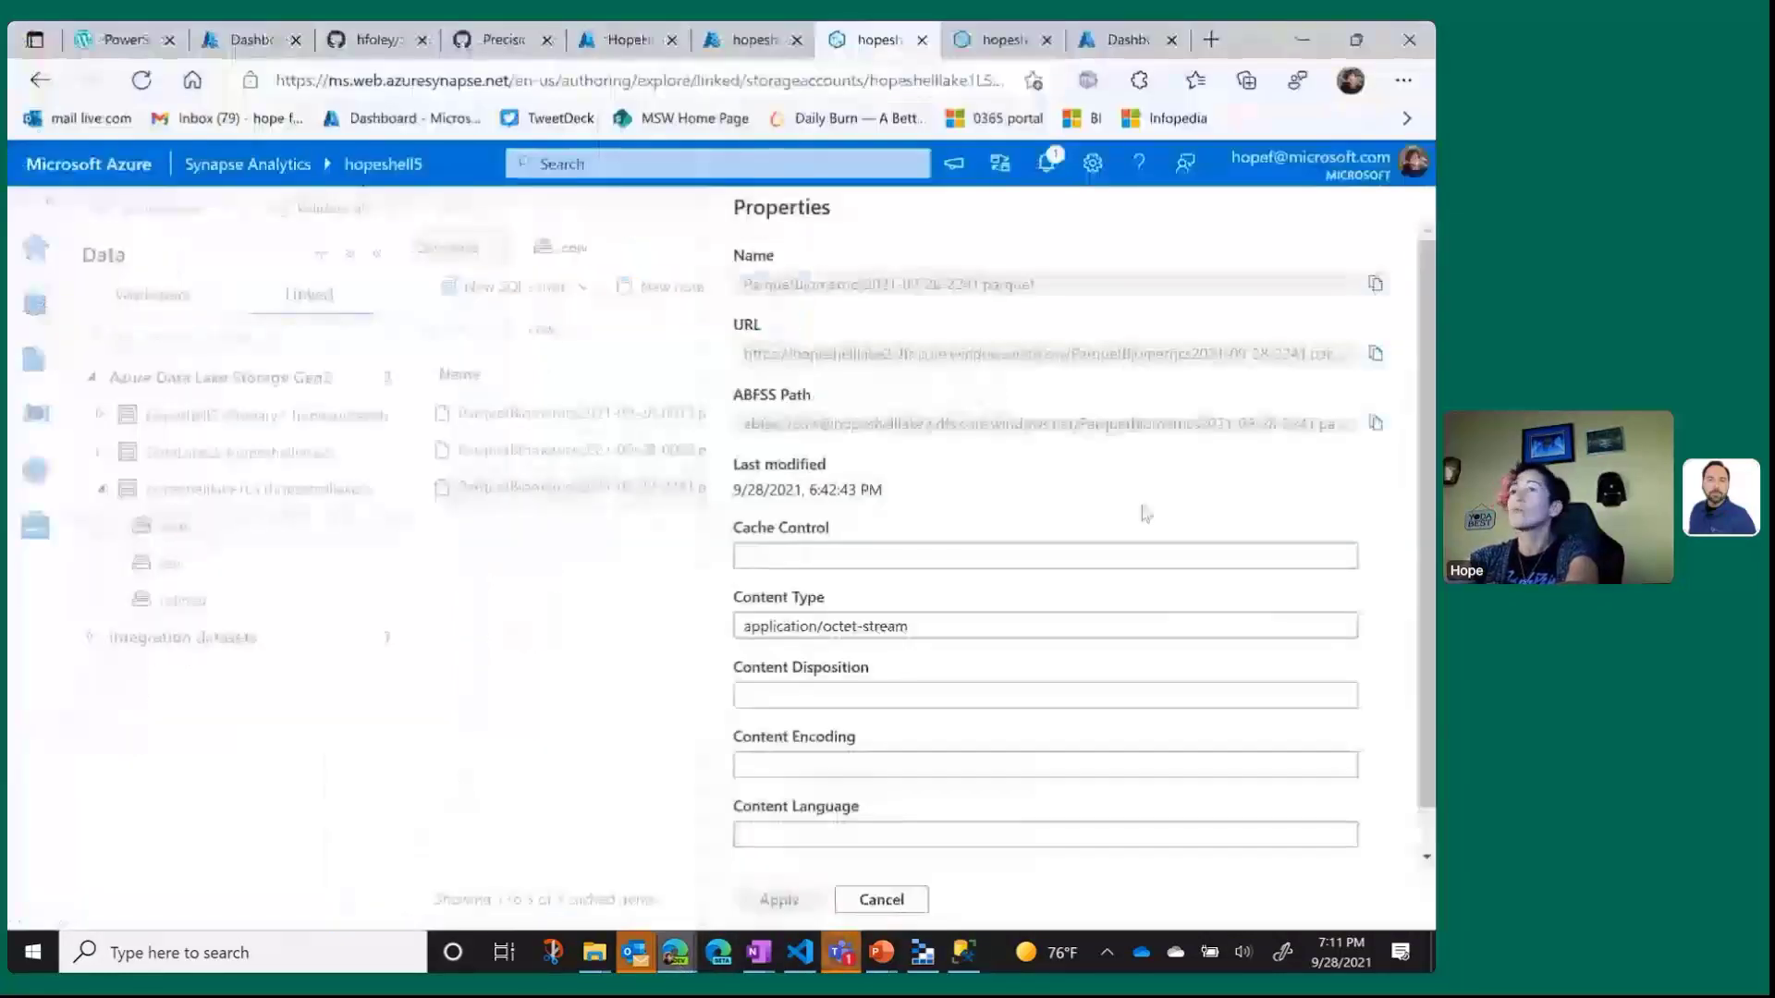
left_click(684, 827)
left_click(22, 417)
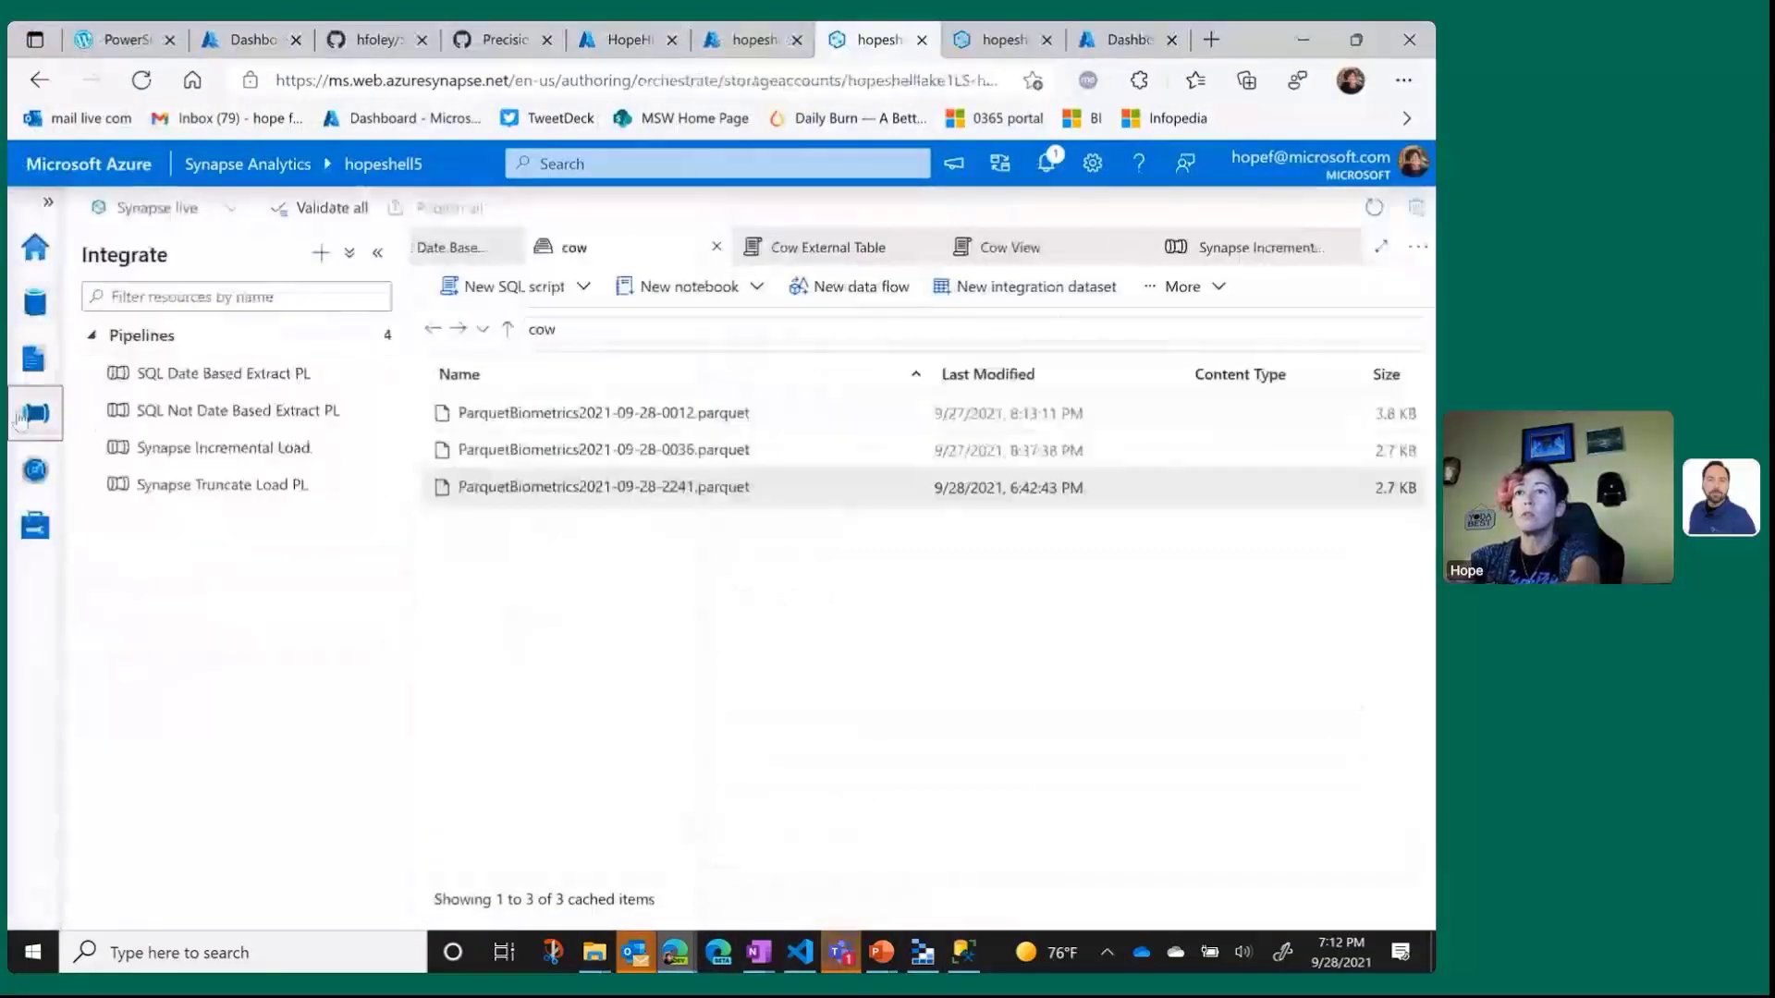
left_click(213, 447)
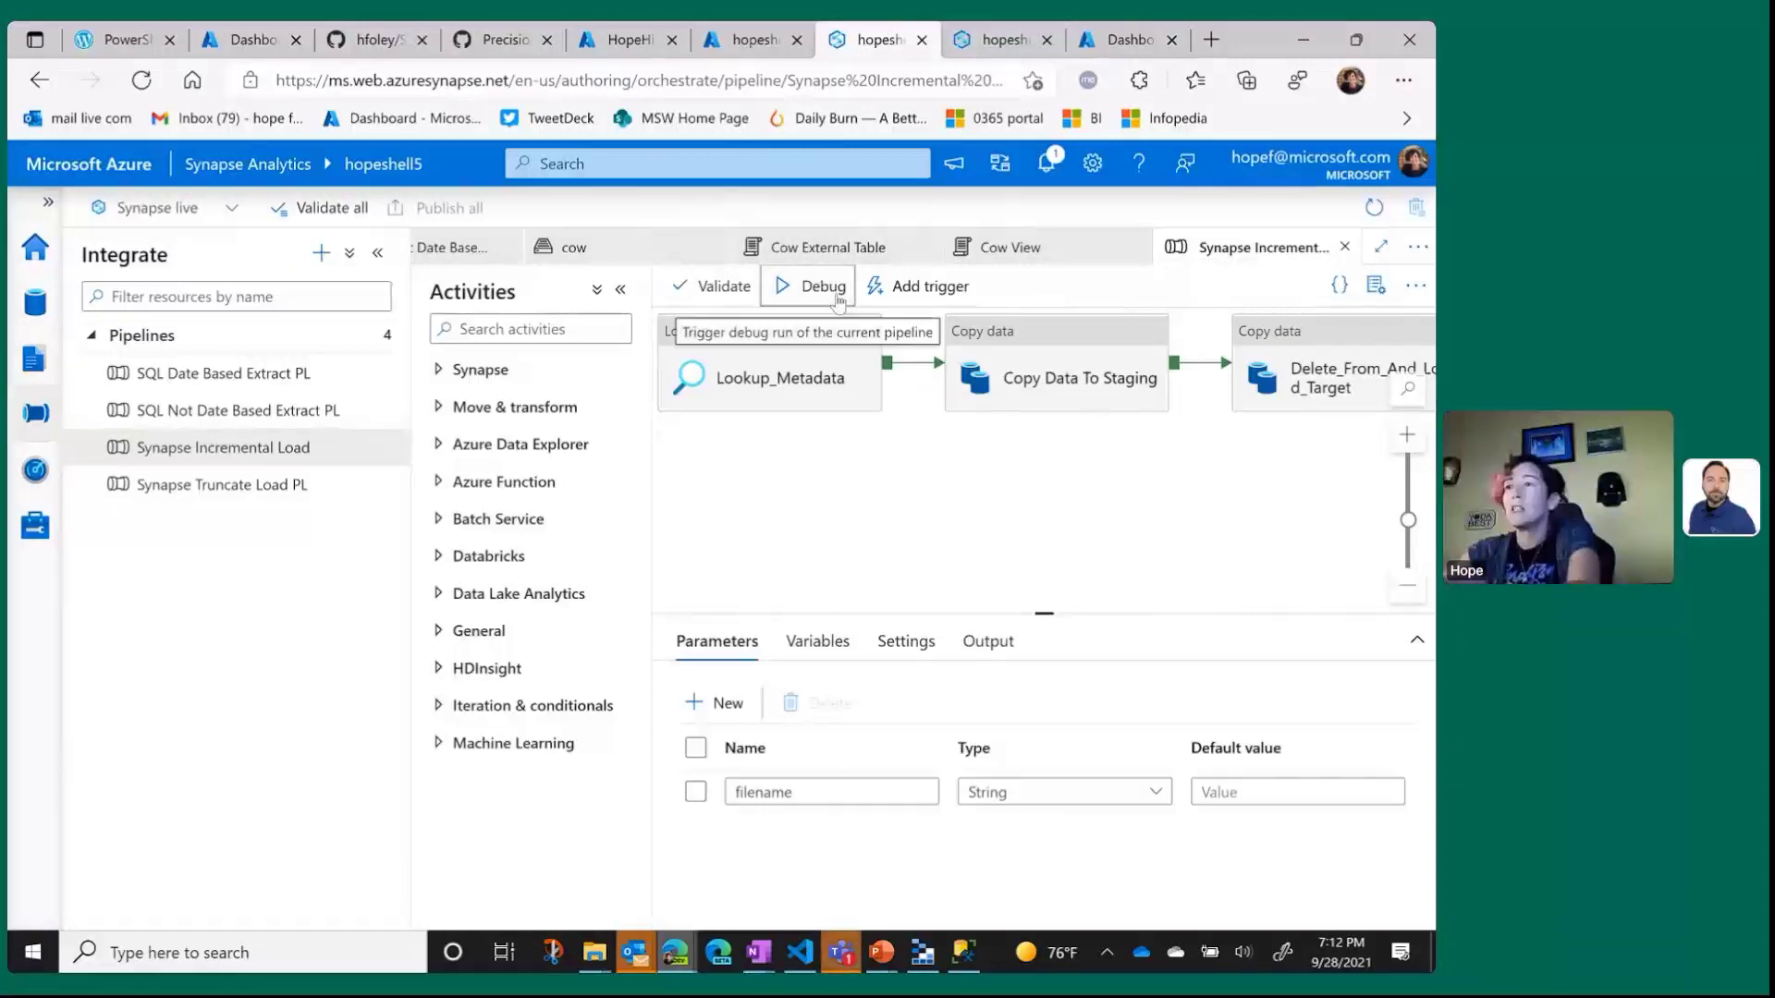
Debug the Synapse Incremental Load pipeline with filename ParquetBiometrics2021-09-28-2241.parquet and refresh its run output.
left_click(836, 294)
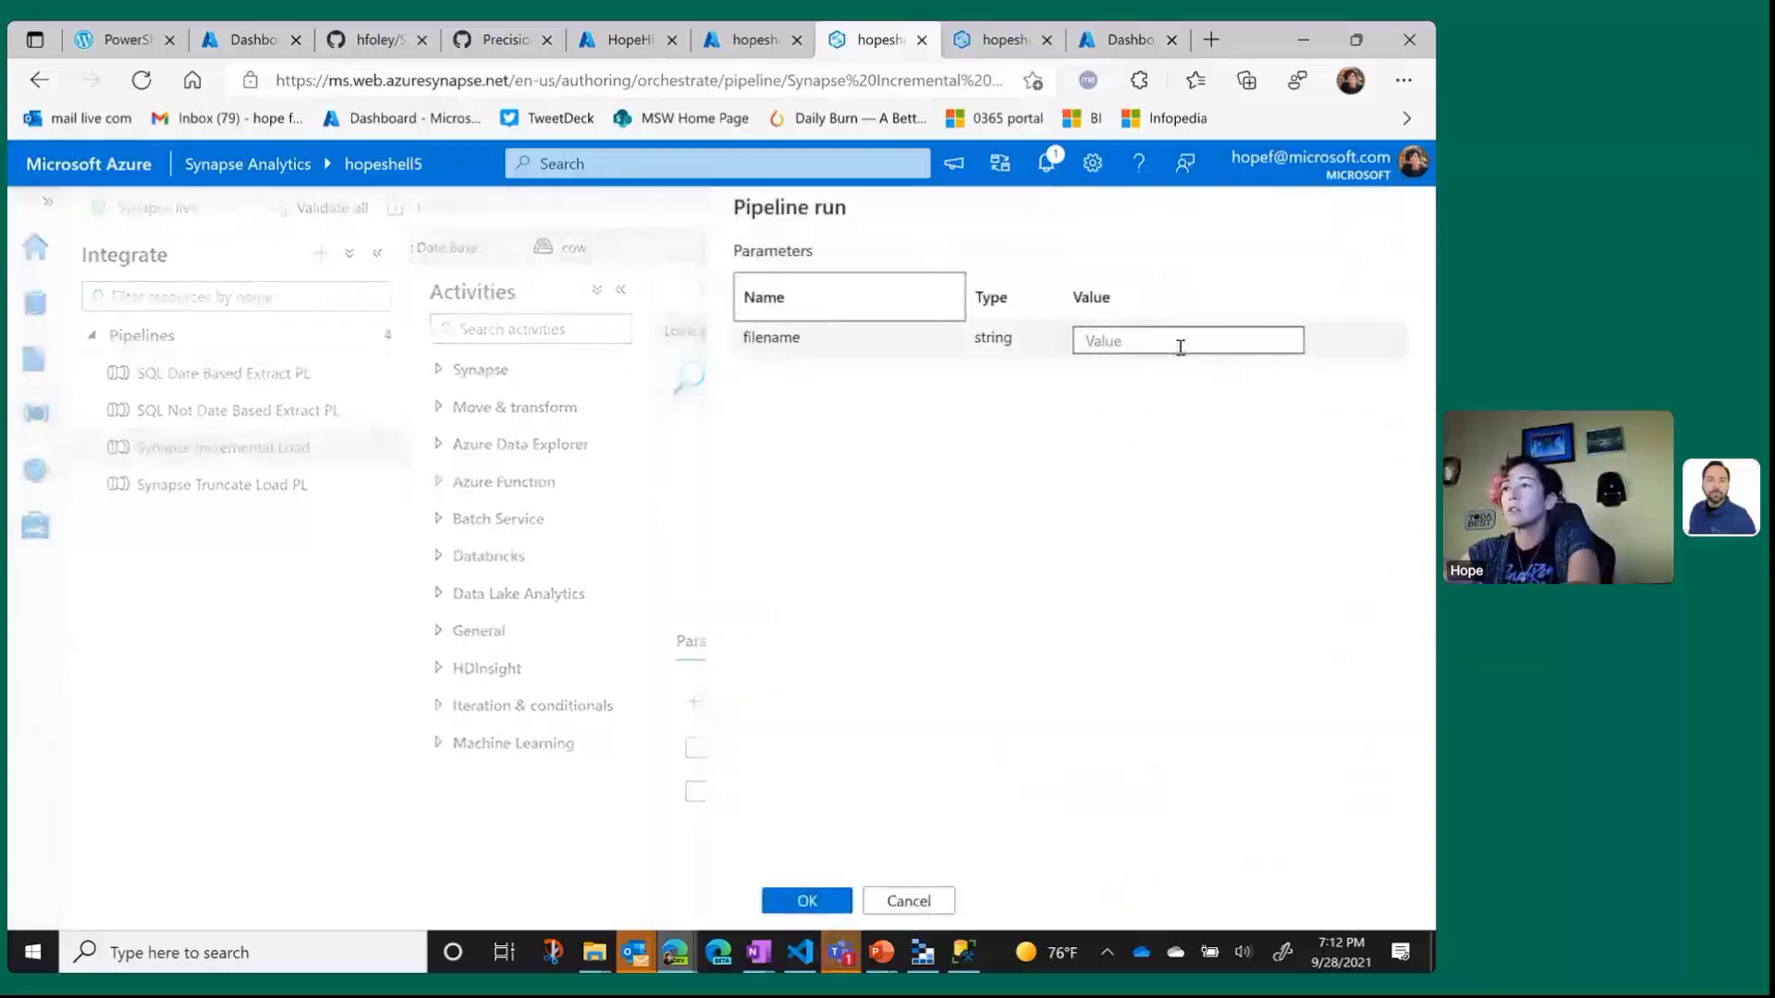
left_click(1180, 348)
type("ParquetBiometrics2021-09-28-2241.parquet")
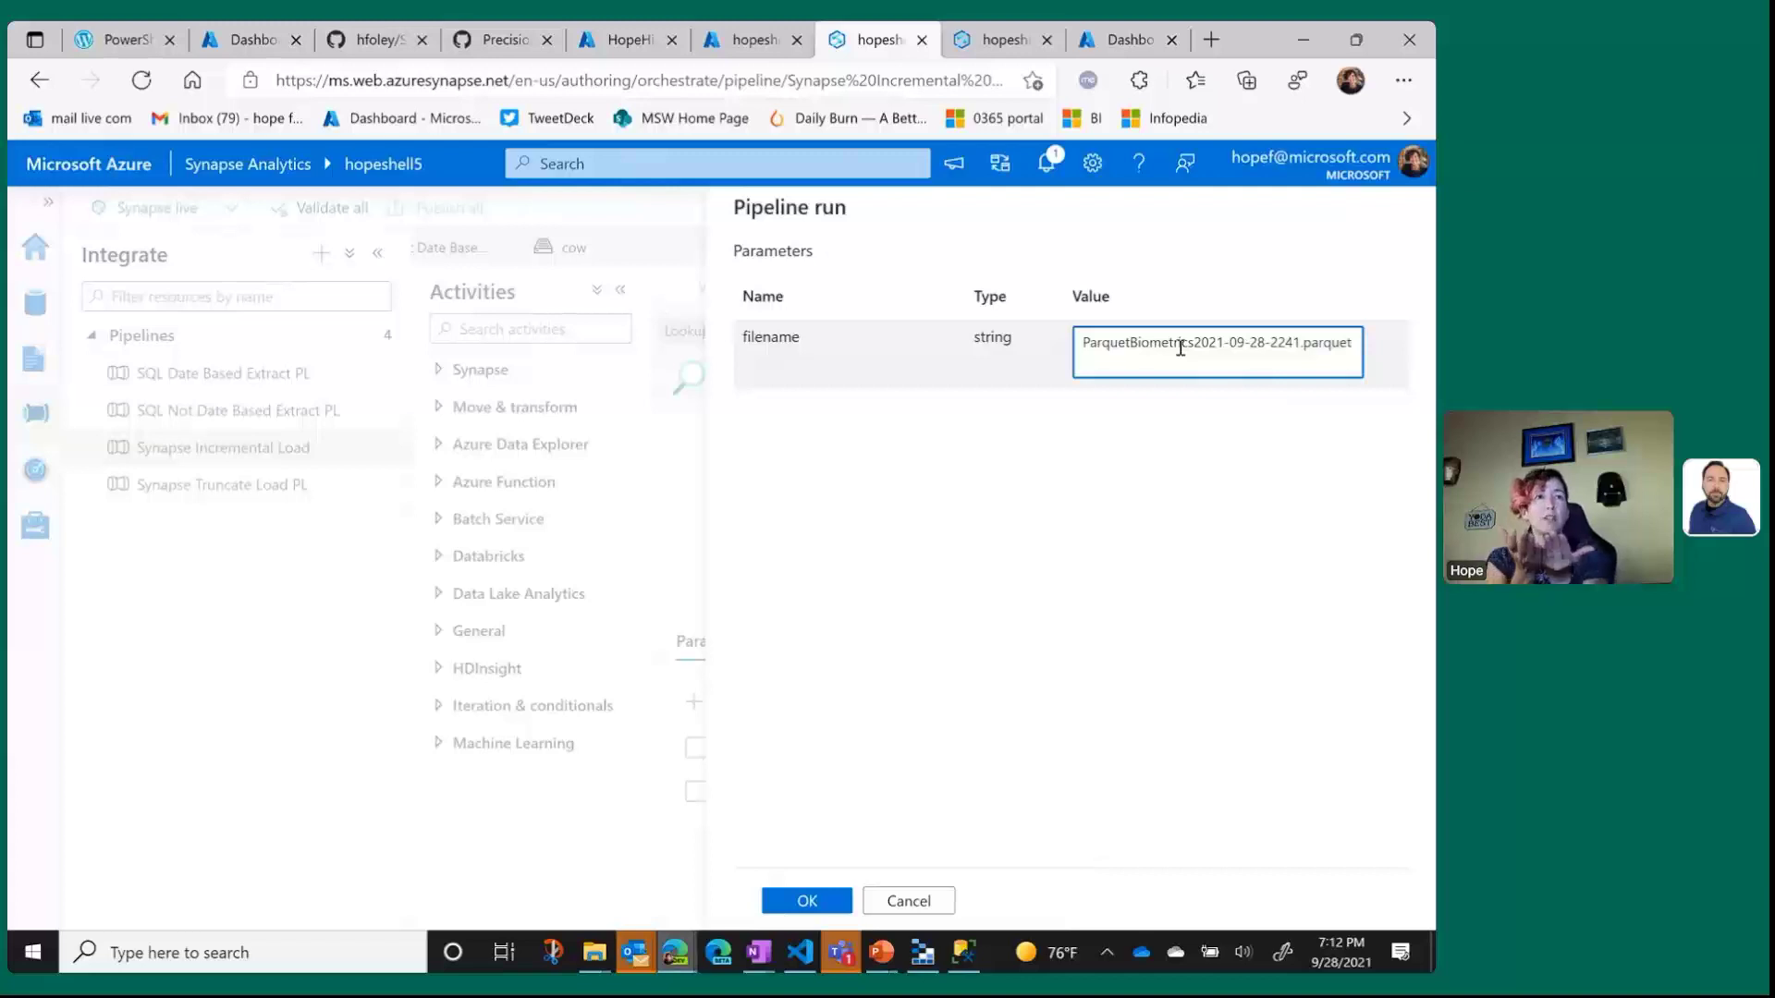
left_click(821, 901)
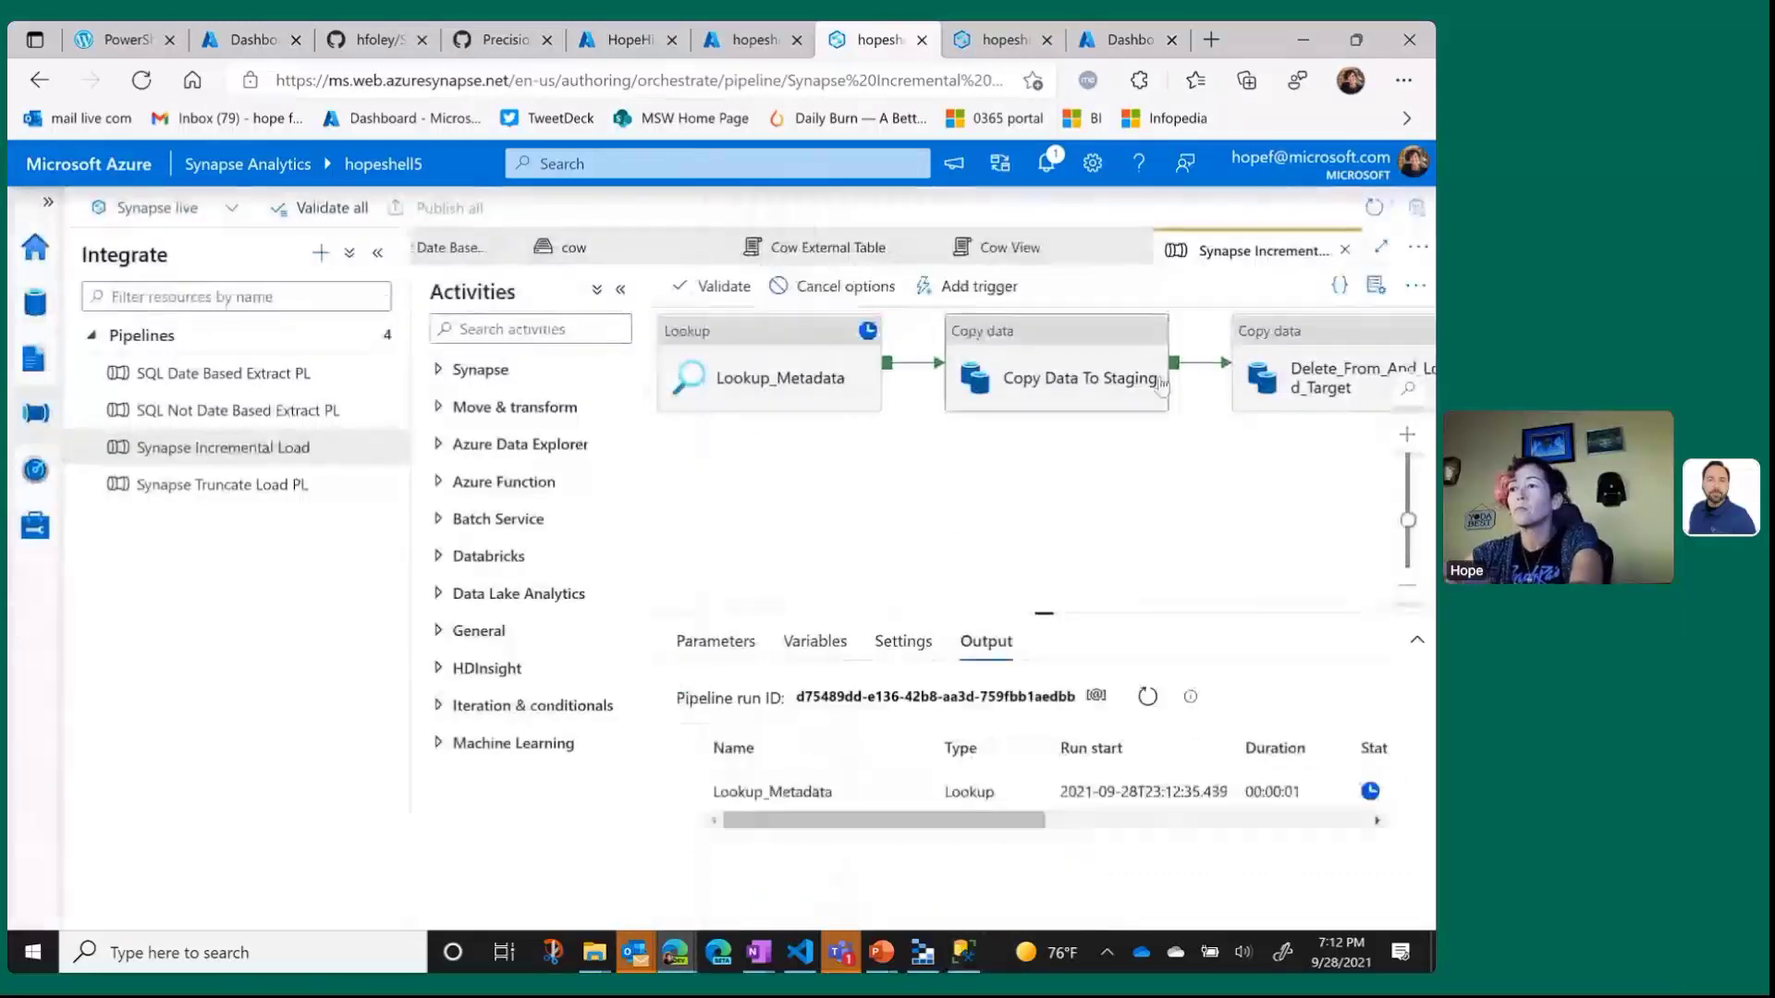
left_click(1147, 697)
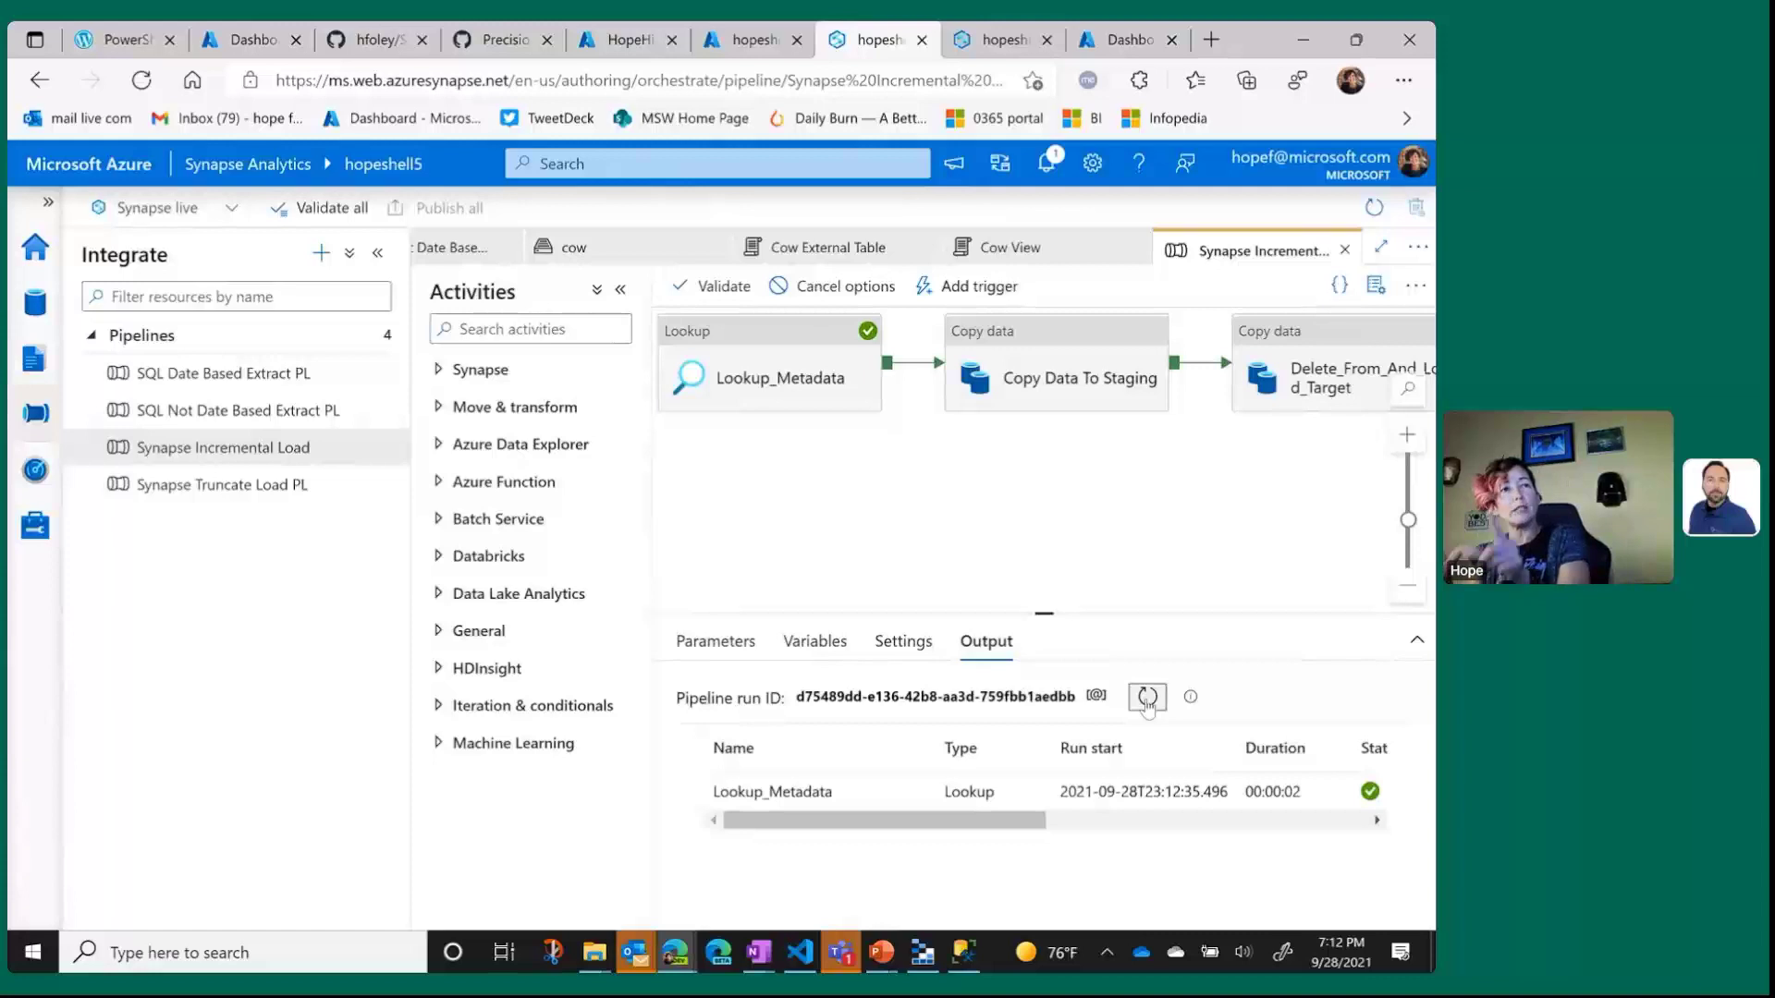
Switch to SQL Server Management Studio and rerun the row count queries for [ADF].[Biometrics] and [ADF].[Biometrics_Stg].
mouse_move(966, 952)
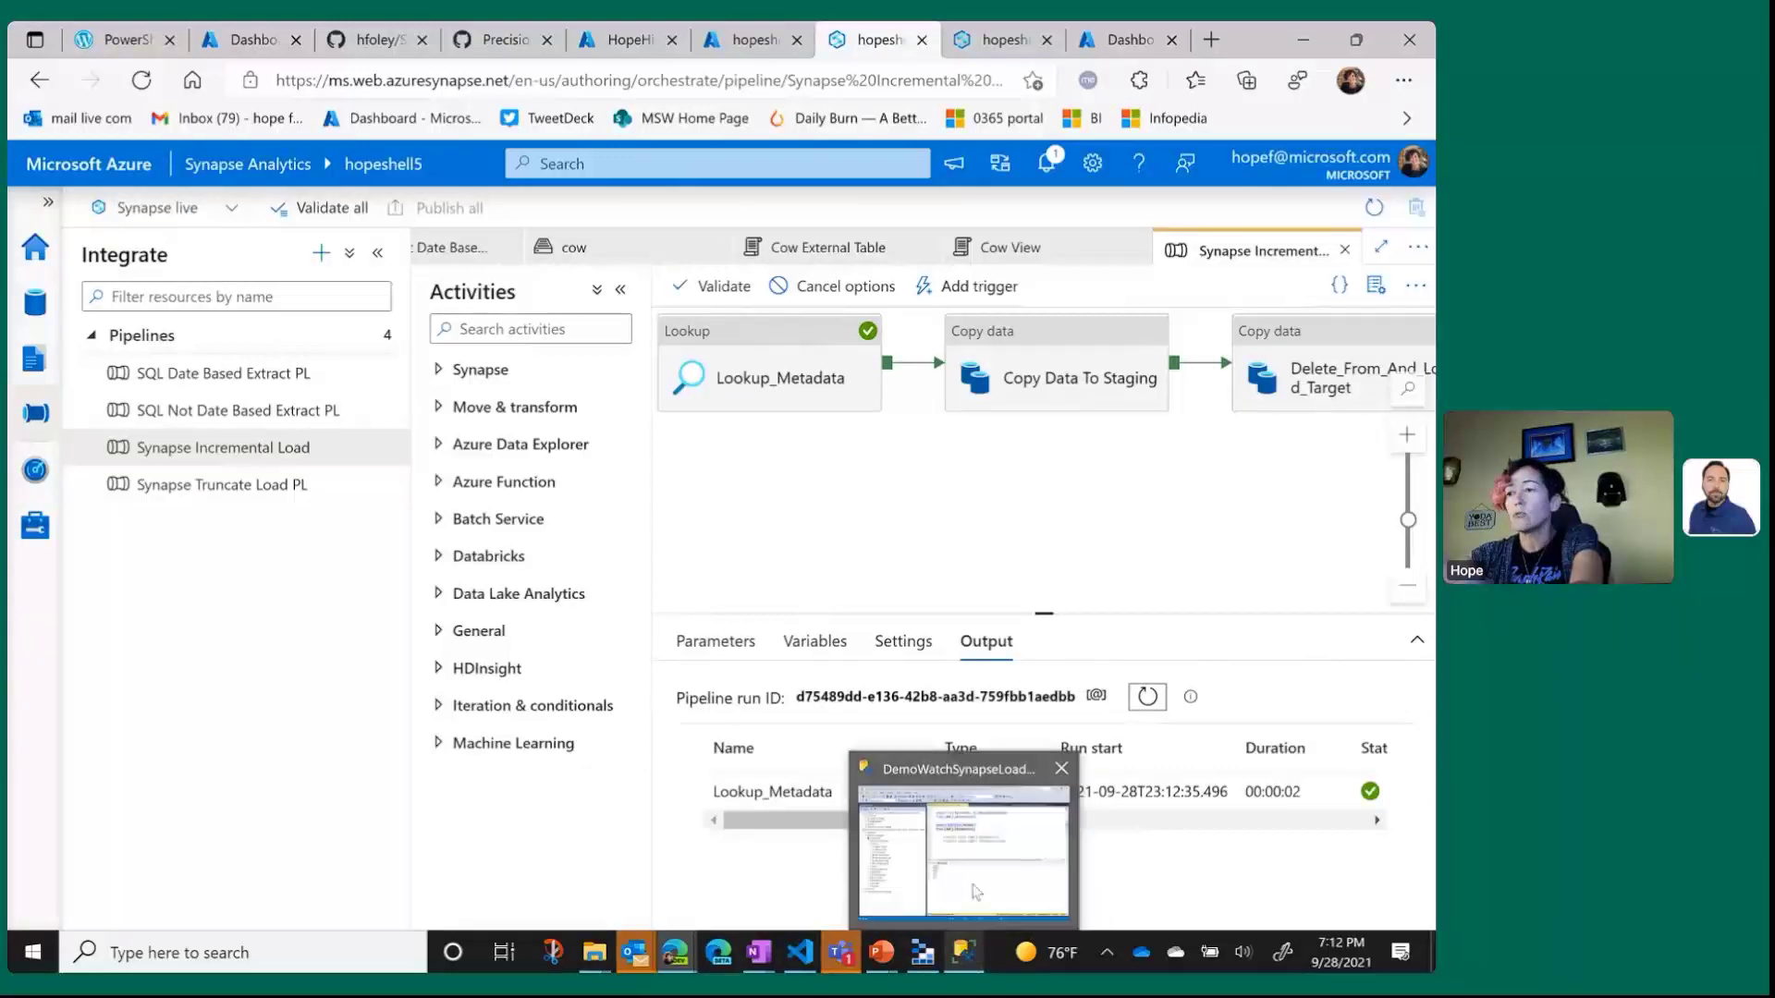
left_click(975, 902)
left_click(871, 335)
scroll(871, 330, "up", 3)
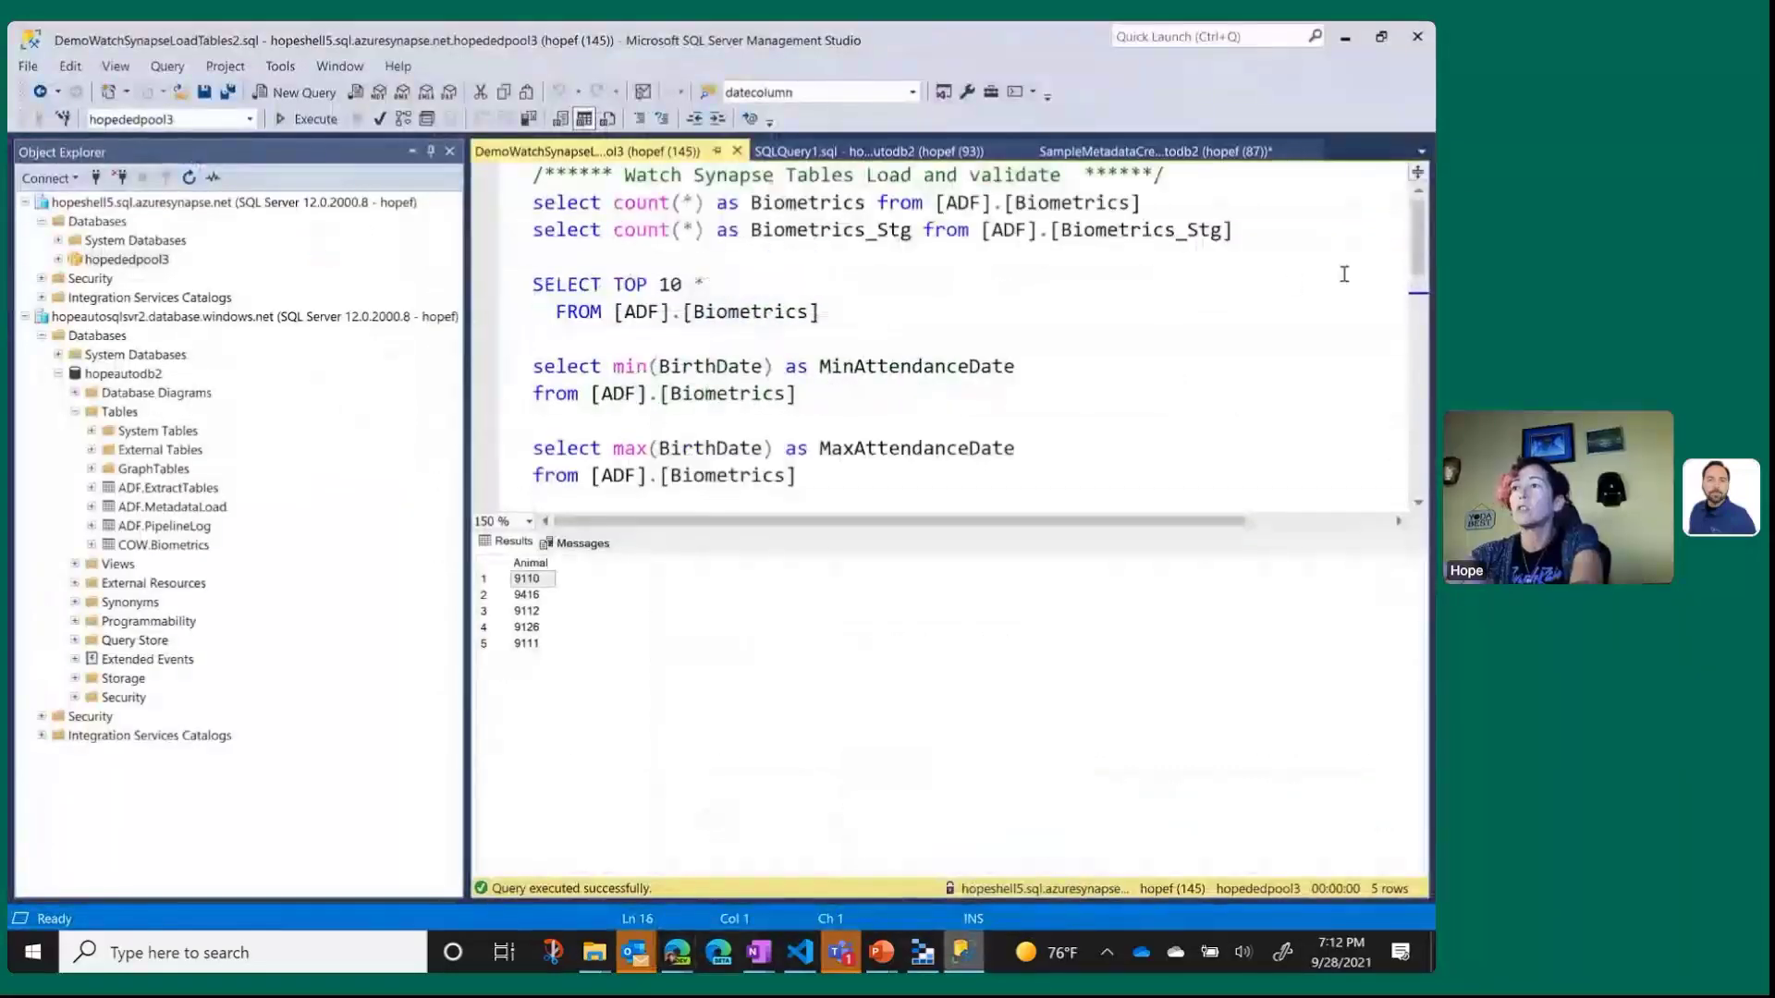
left_click_drag(1327, 230, 468, 180)
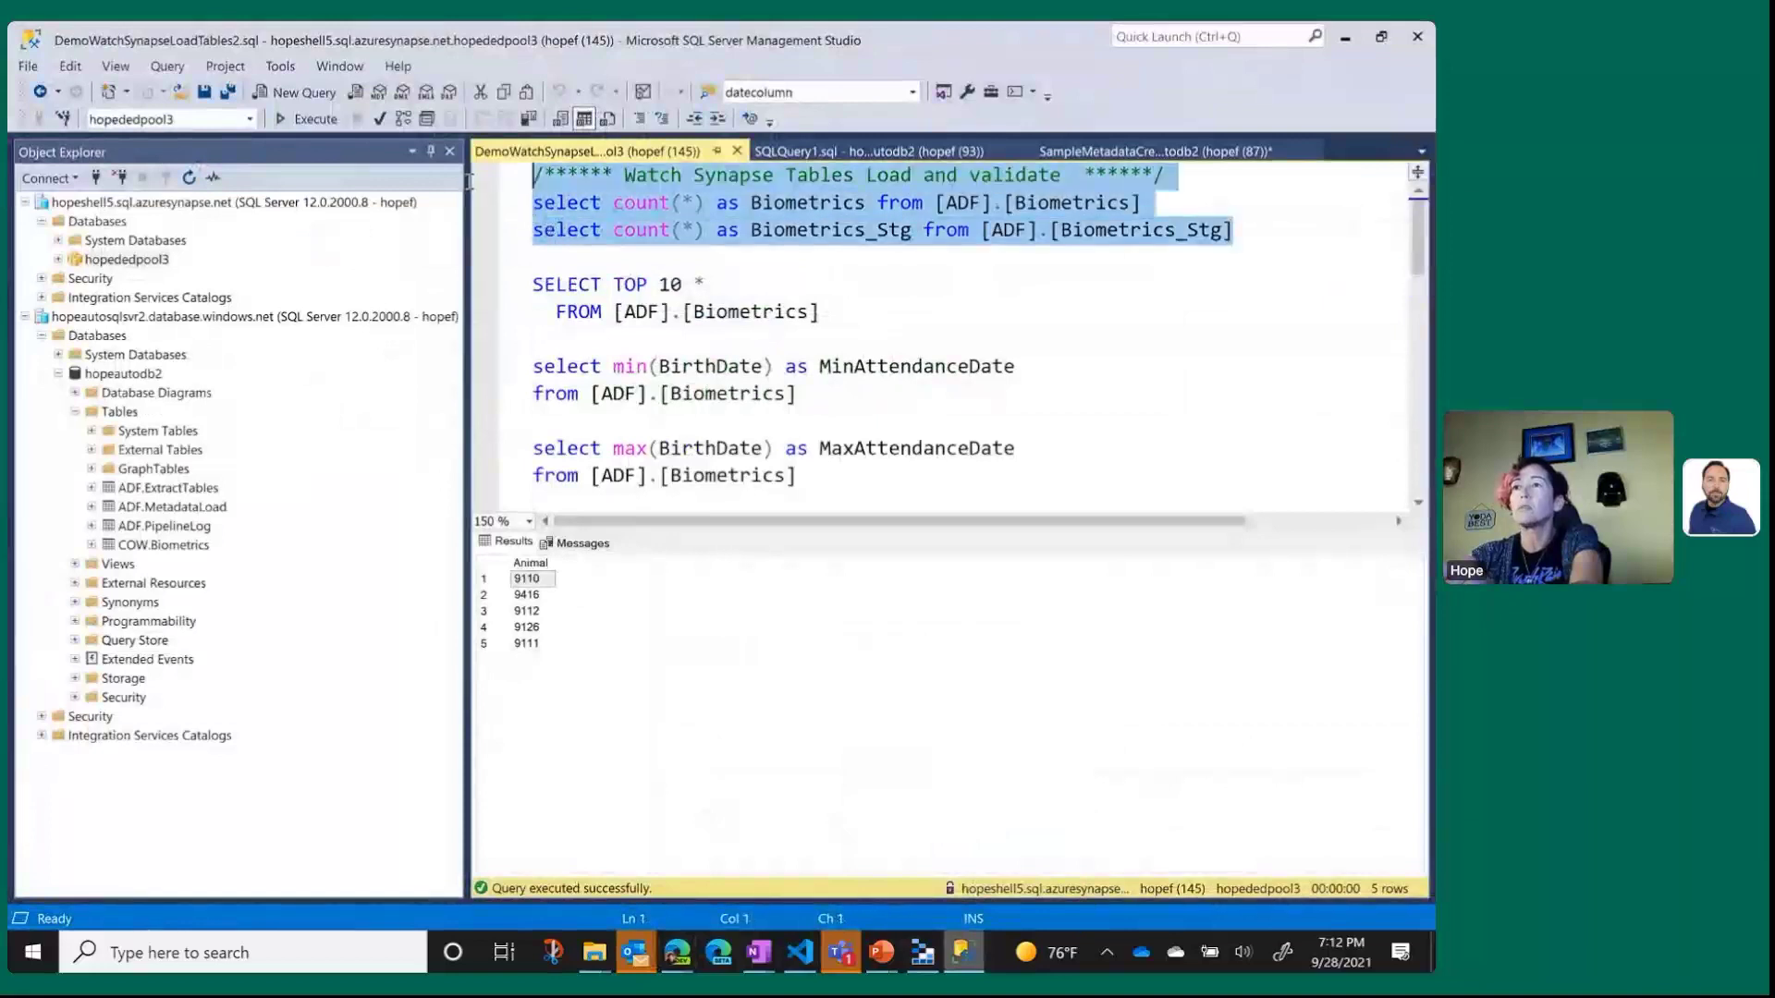
left_click(323, 119)
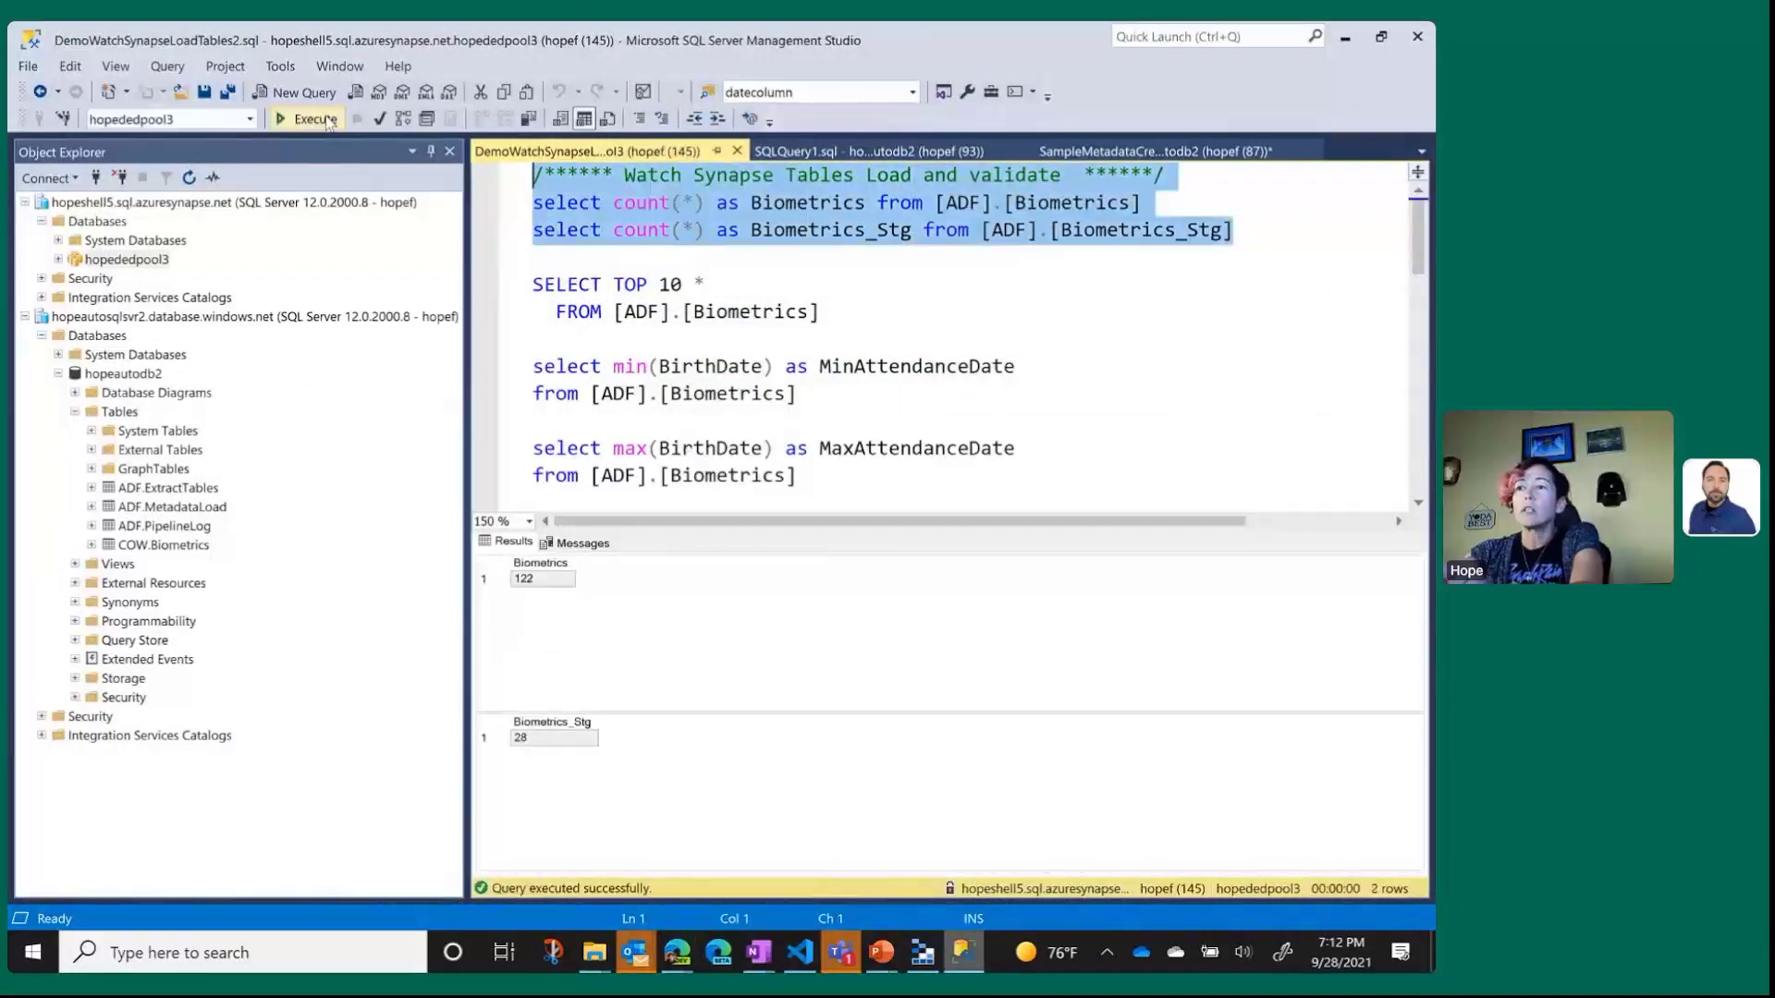
Return to Synapse Studio and read through the error details of the Copy Data To Staging activity, then close them.
mouse_move(674, 964)
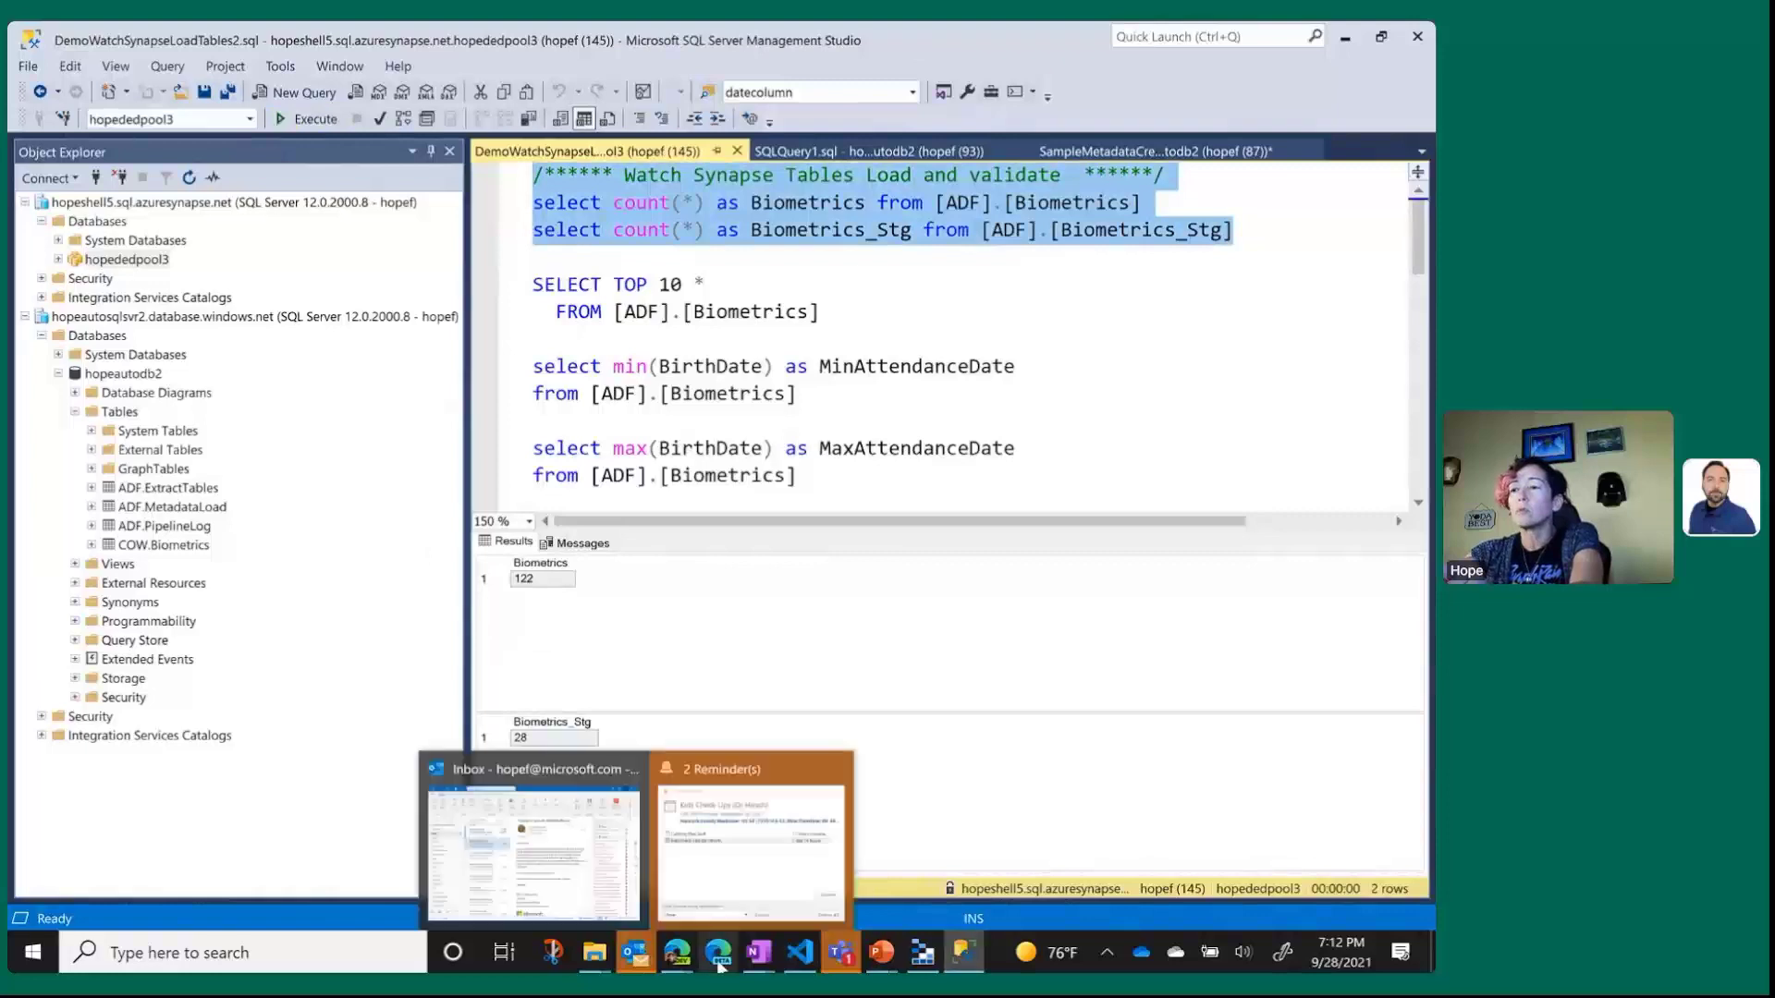
left_click(446, 851)
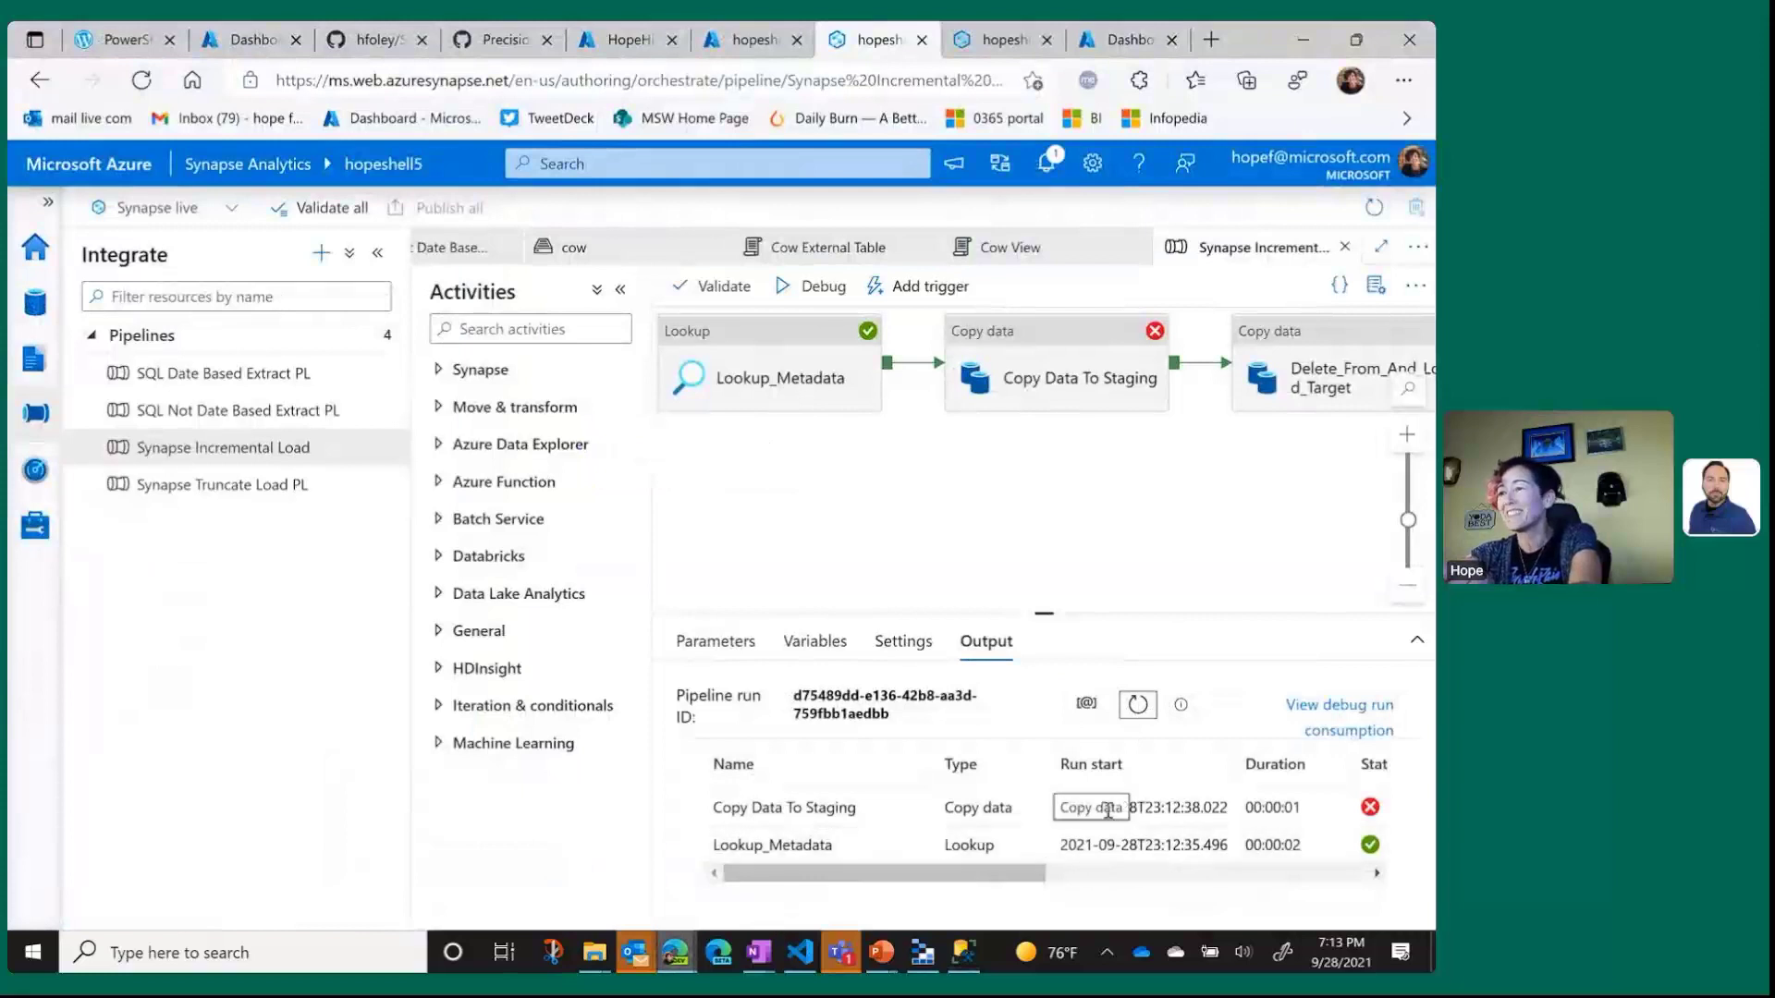
left_click(870, 807)
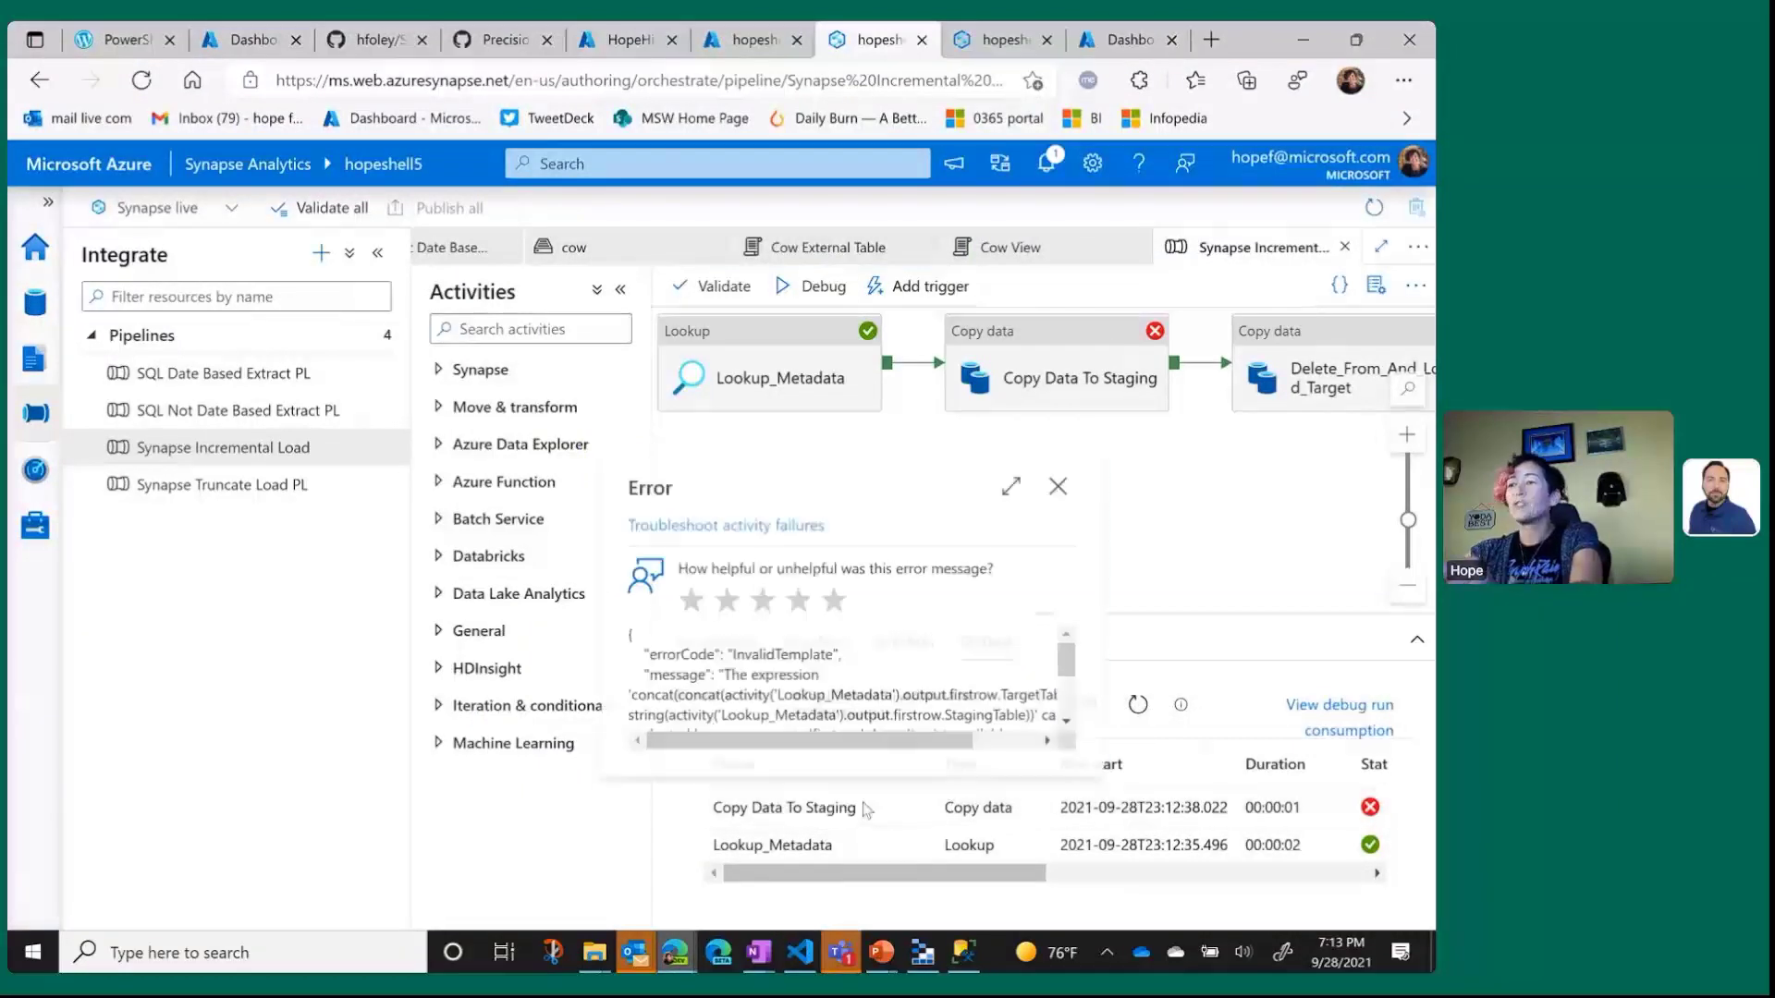
scroll(878, 679, "down", 2)
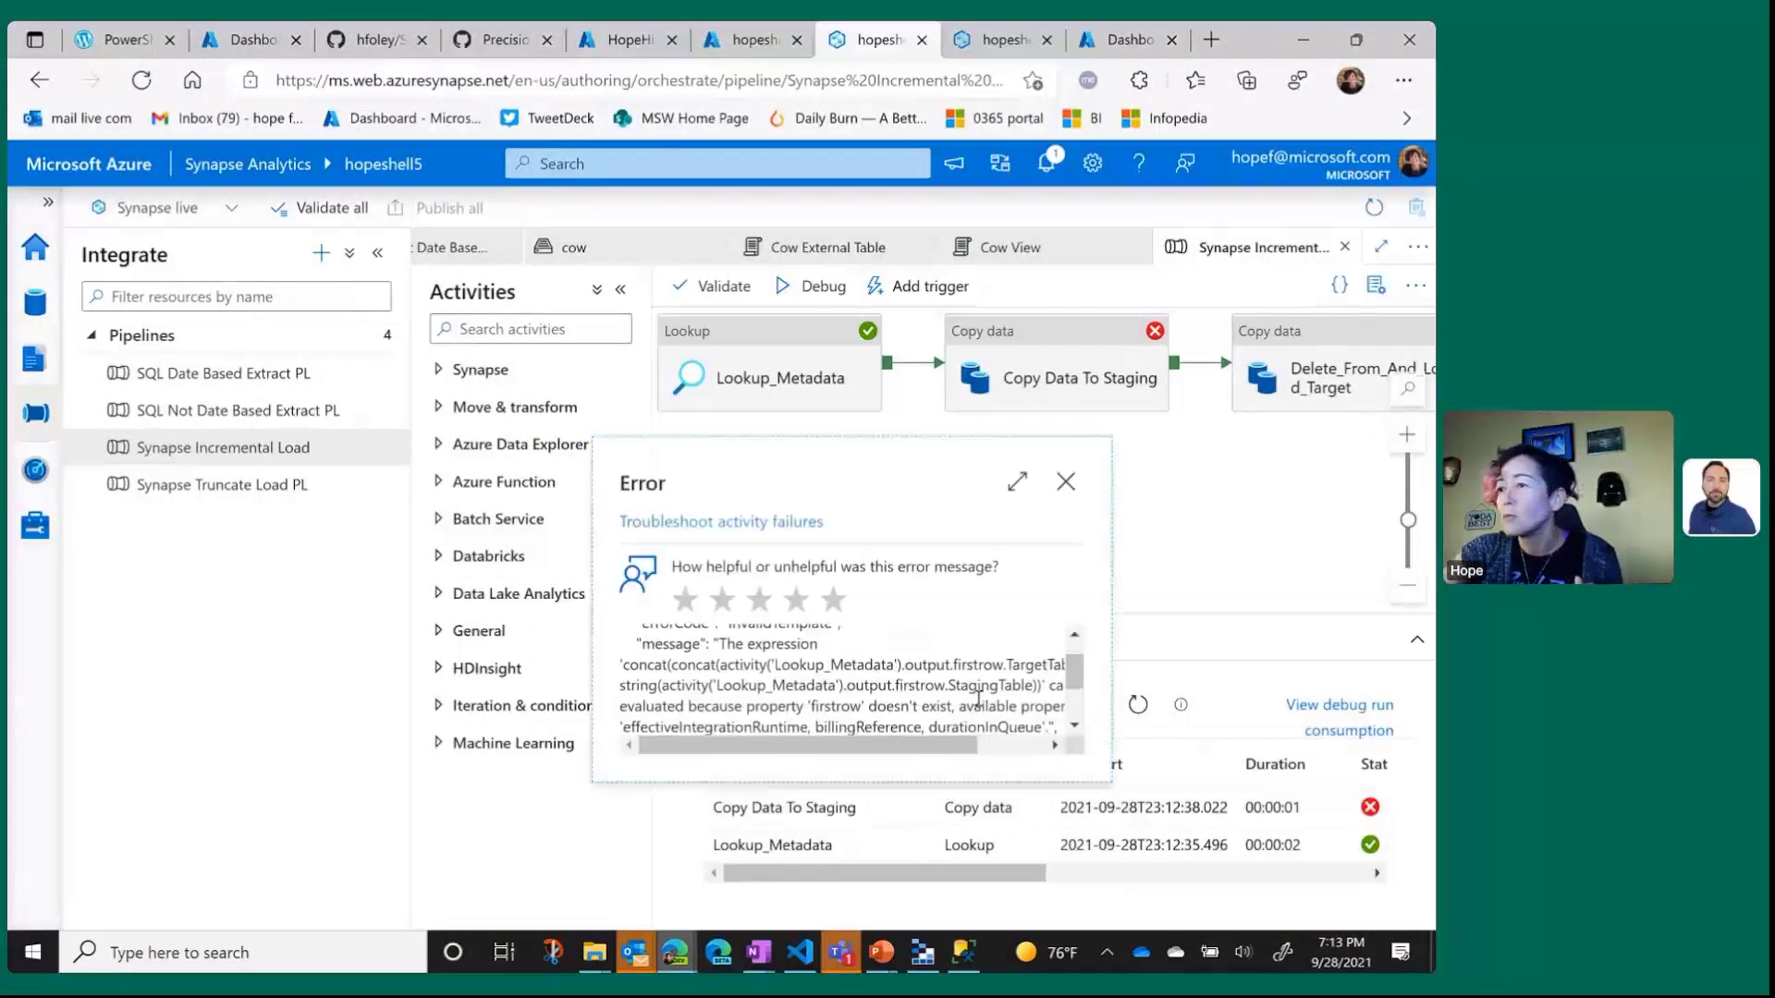
scroll(978, 697, "down", 1)
scroll(979, 698, "down", 1)
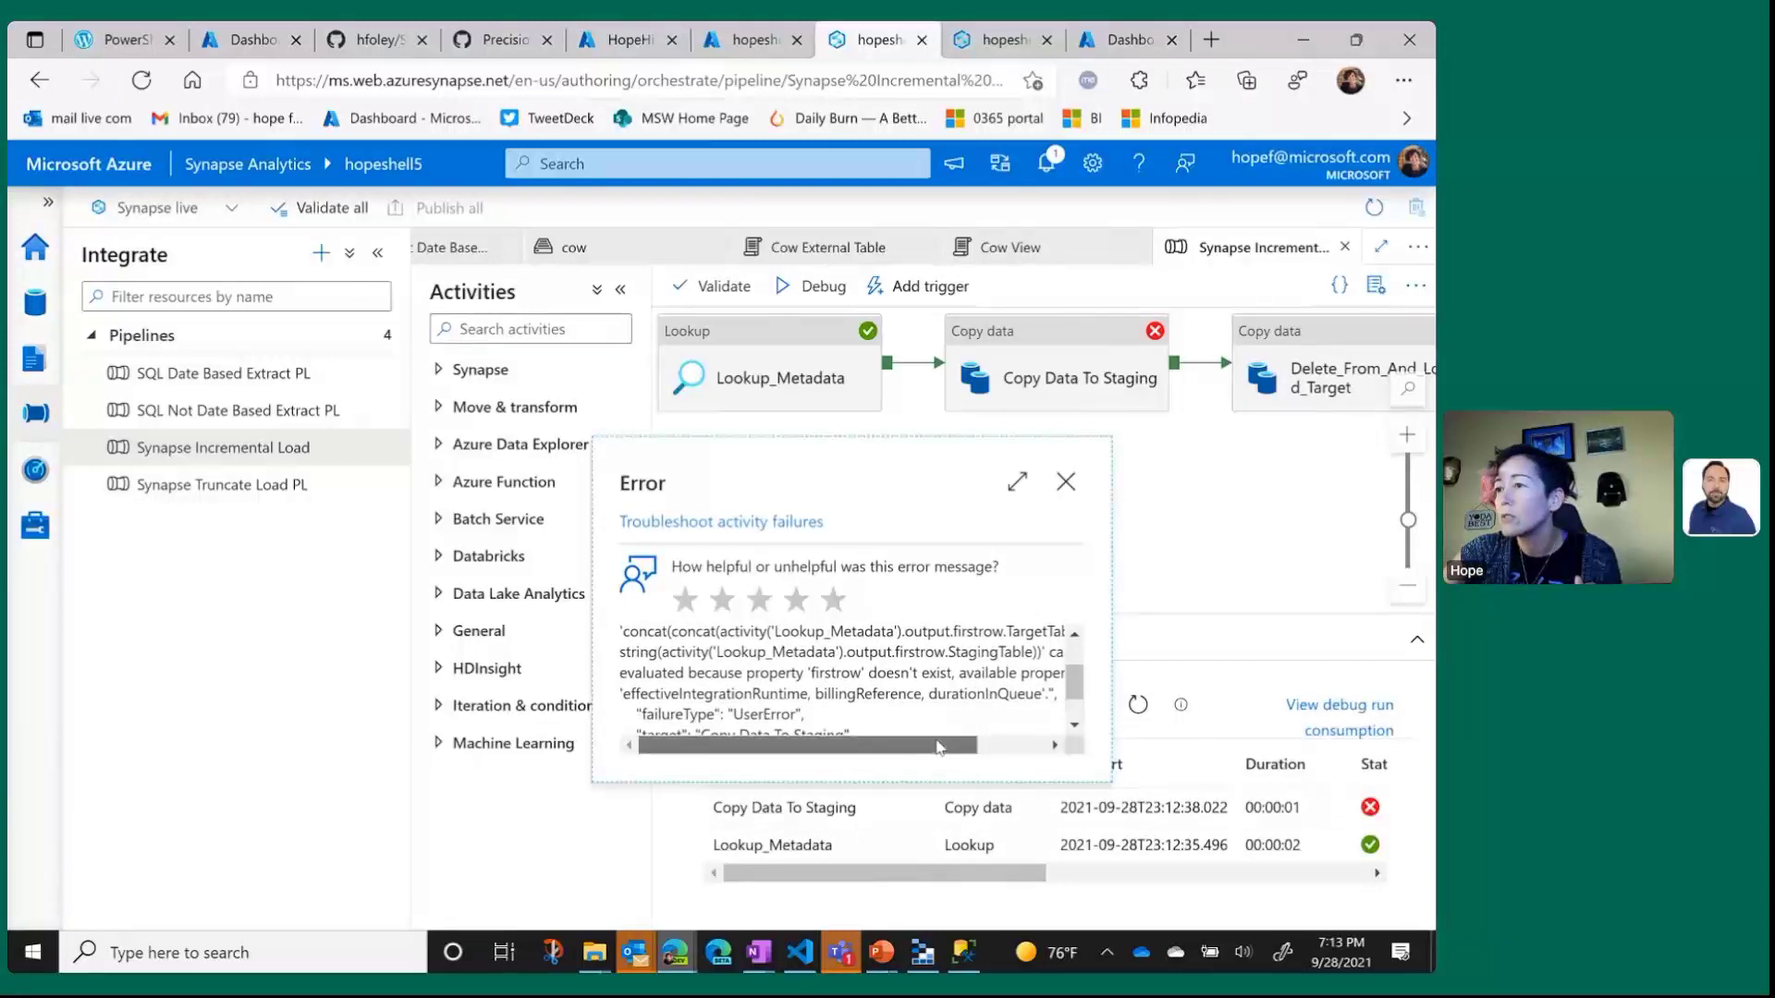
mouse_move(955, 745)
left_mouse_down()
mouse_move(1024, 743)
mouse_move(956, 743)
left_mouse_up()
scroll(820, 700, "down", 1)
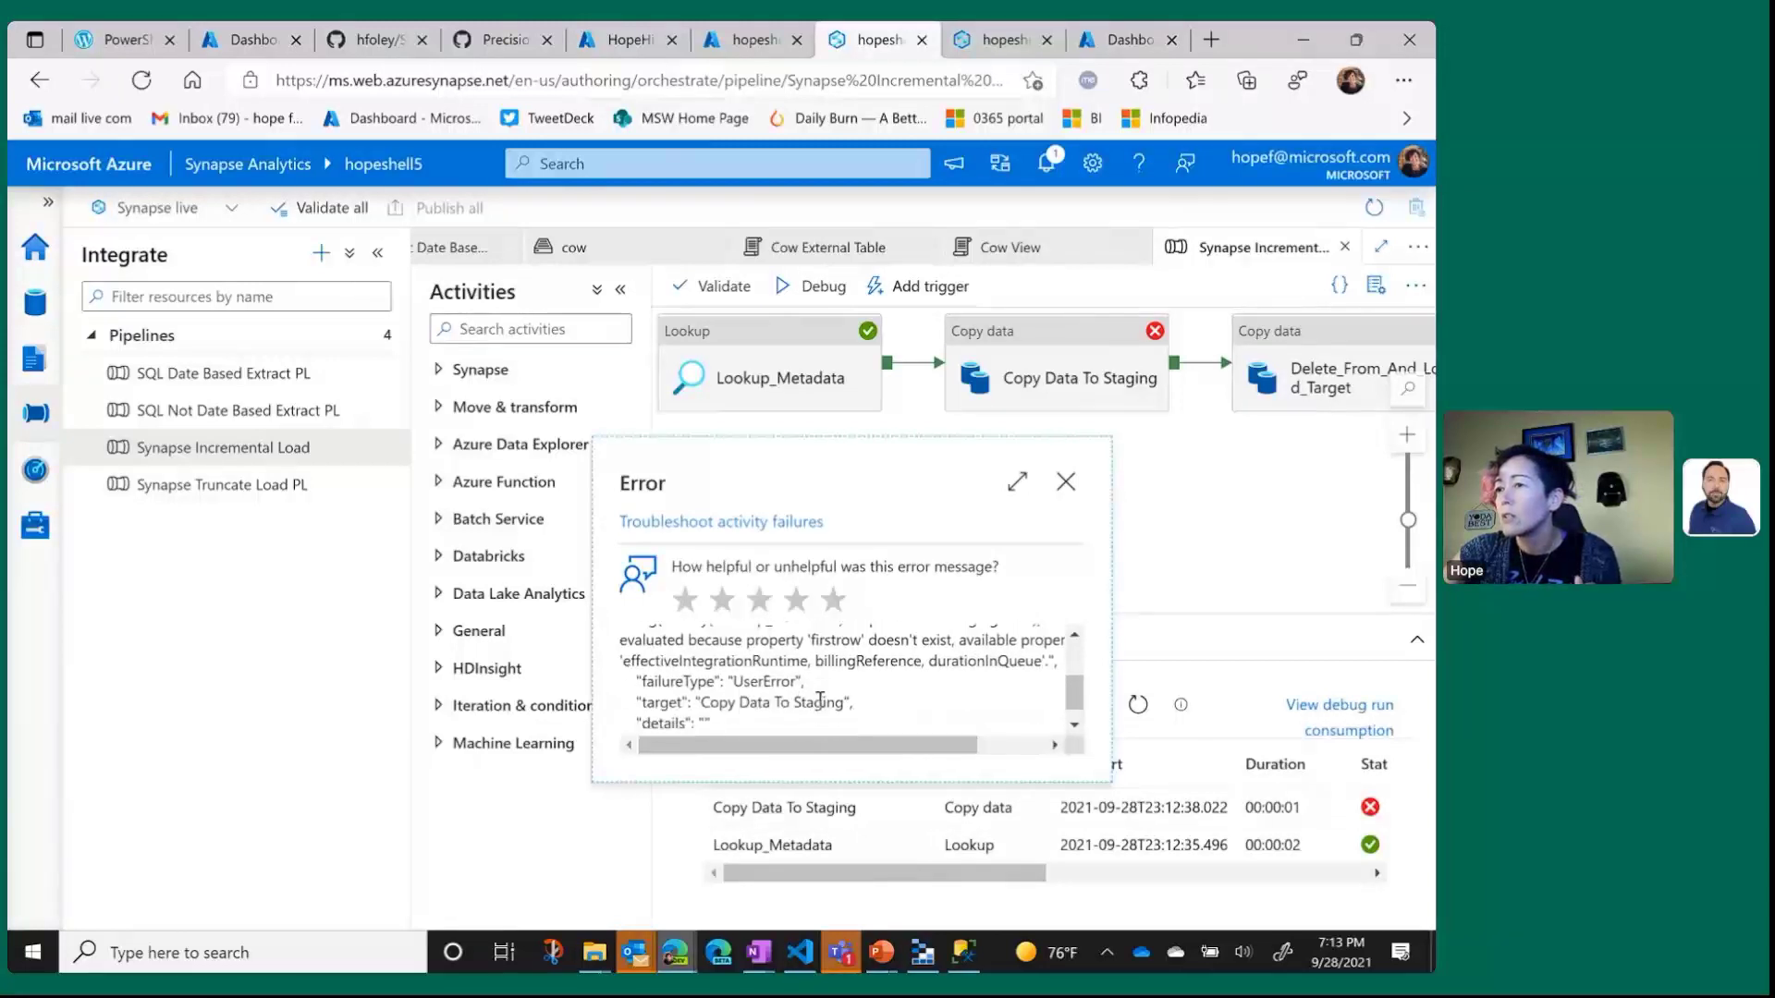
scroll(820, 700, "up", 1)
scroll(820, 700, "up", 1)
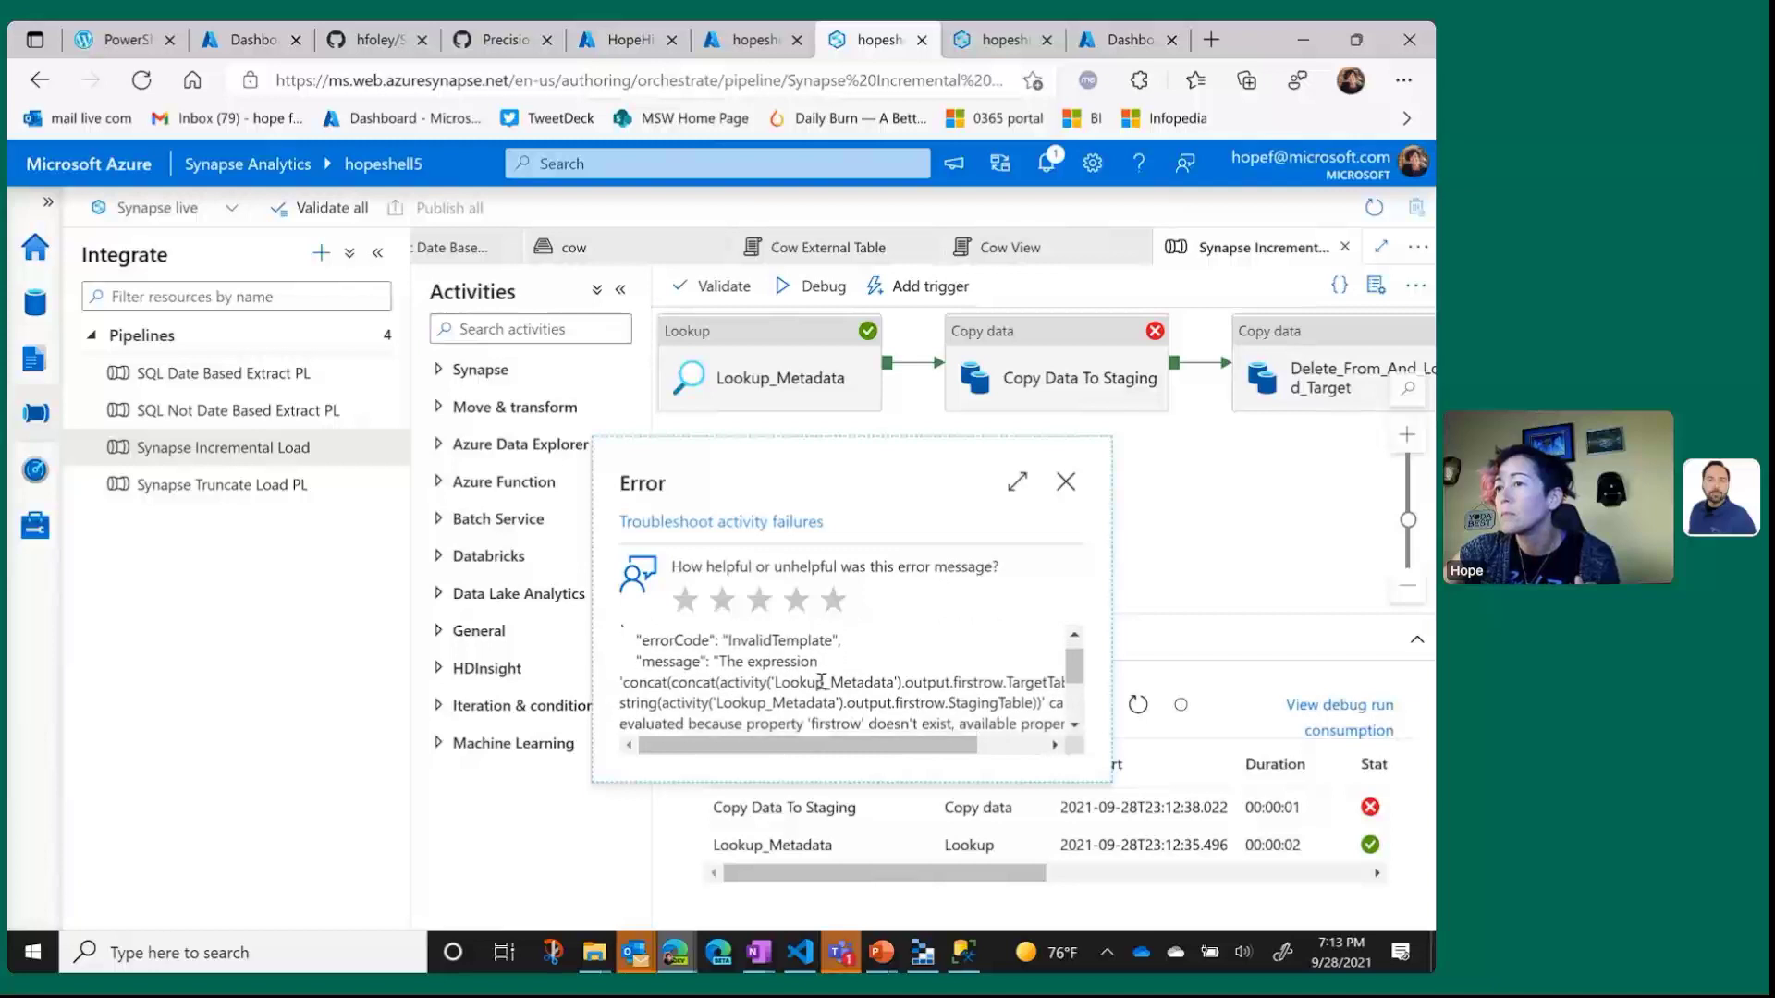
scroll(820, 682, "down", 1)
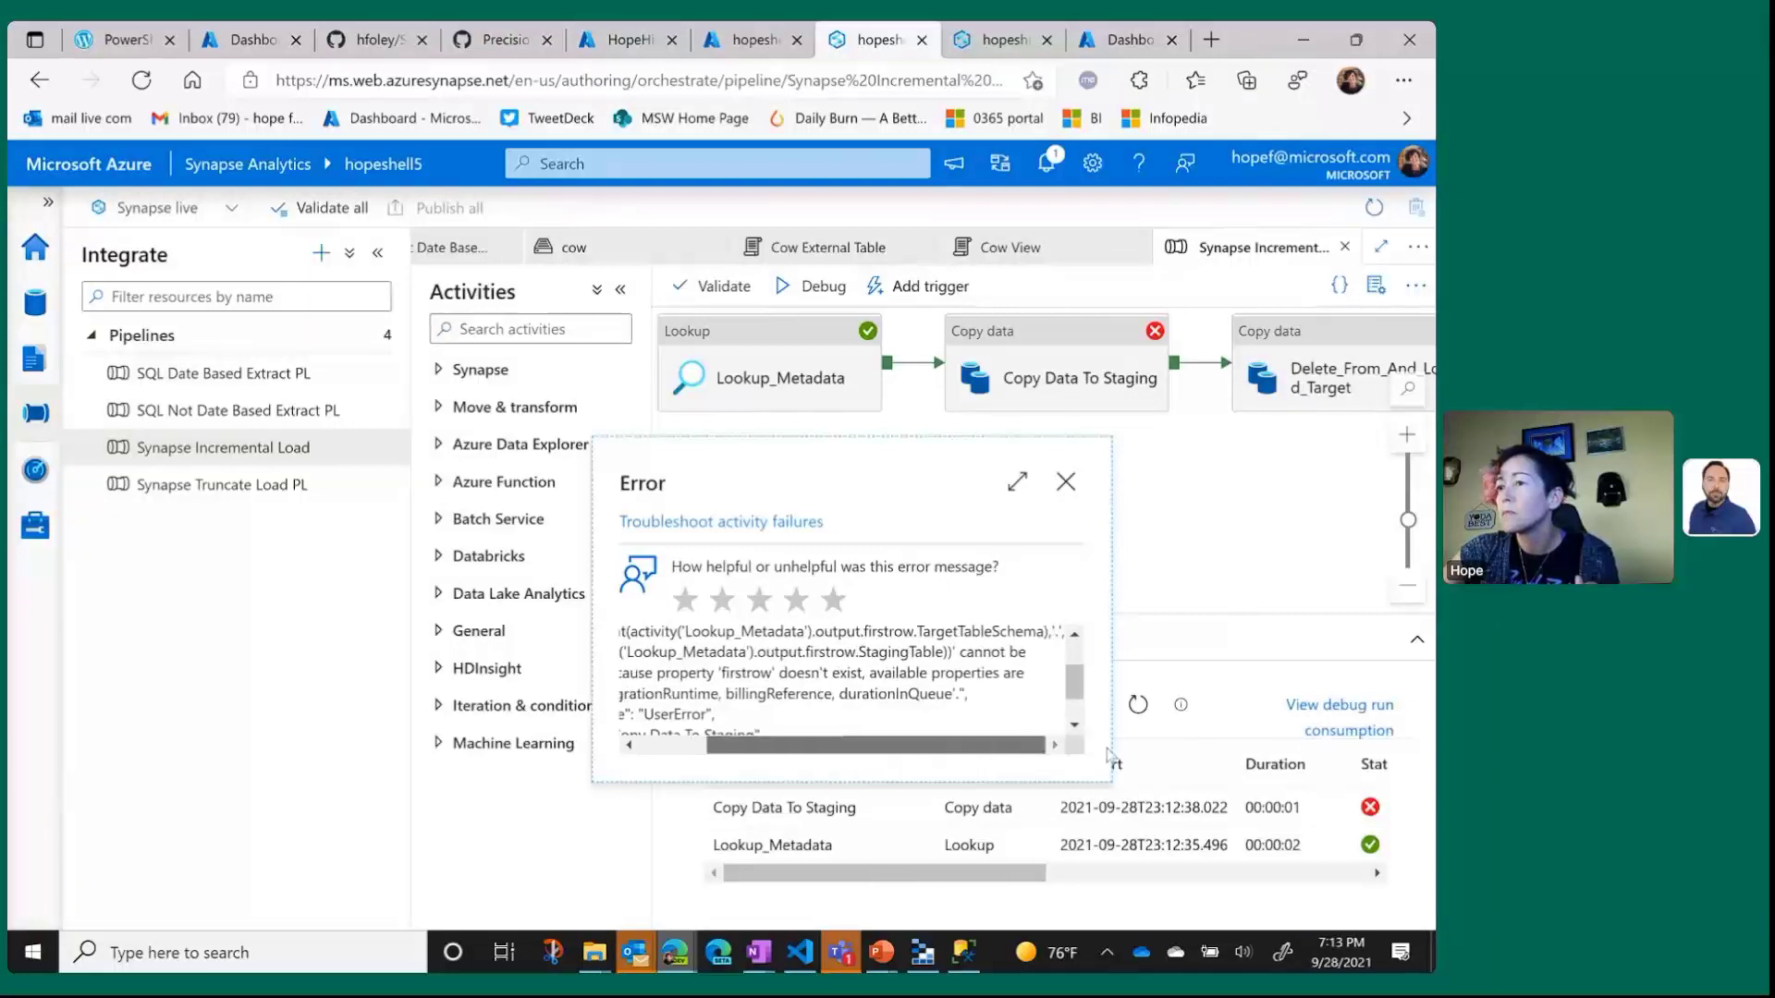
left_click(1238, 542)
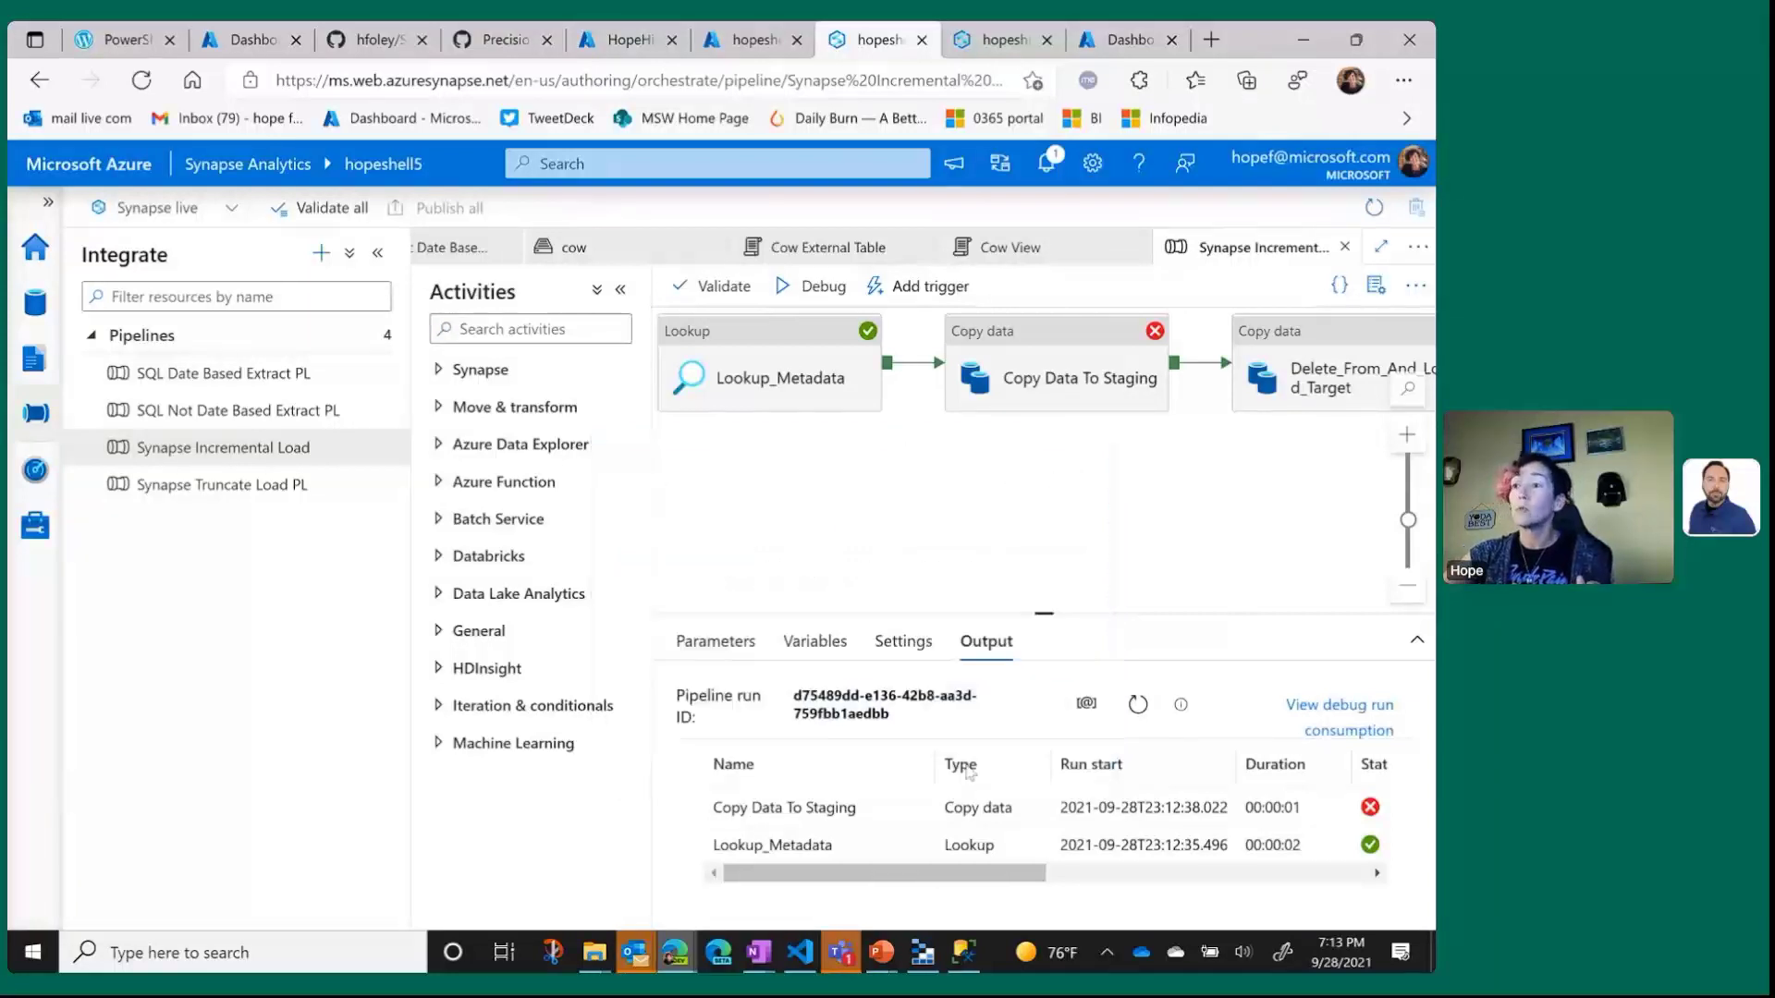
Examine the output of the Lookup_Metadata activity from the debug run and close it.
left_click(907, 845)
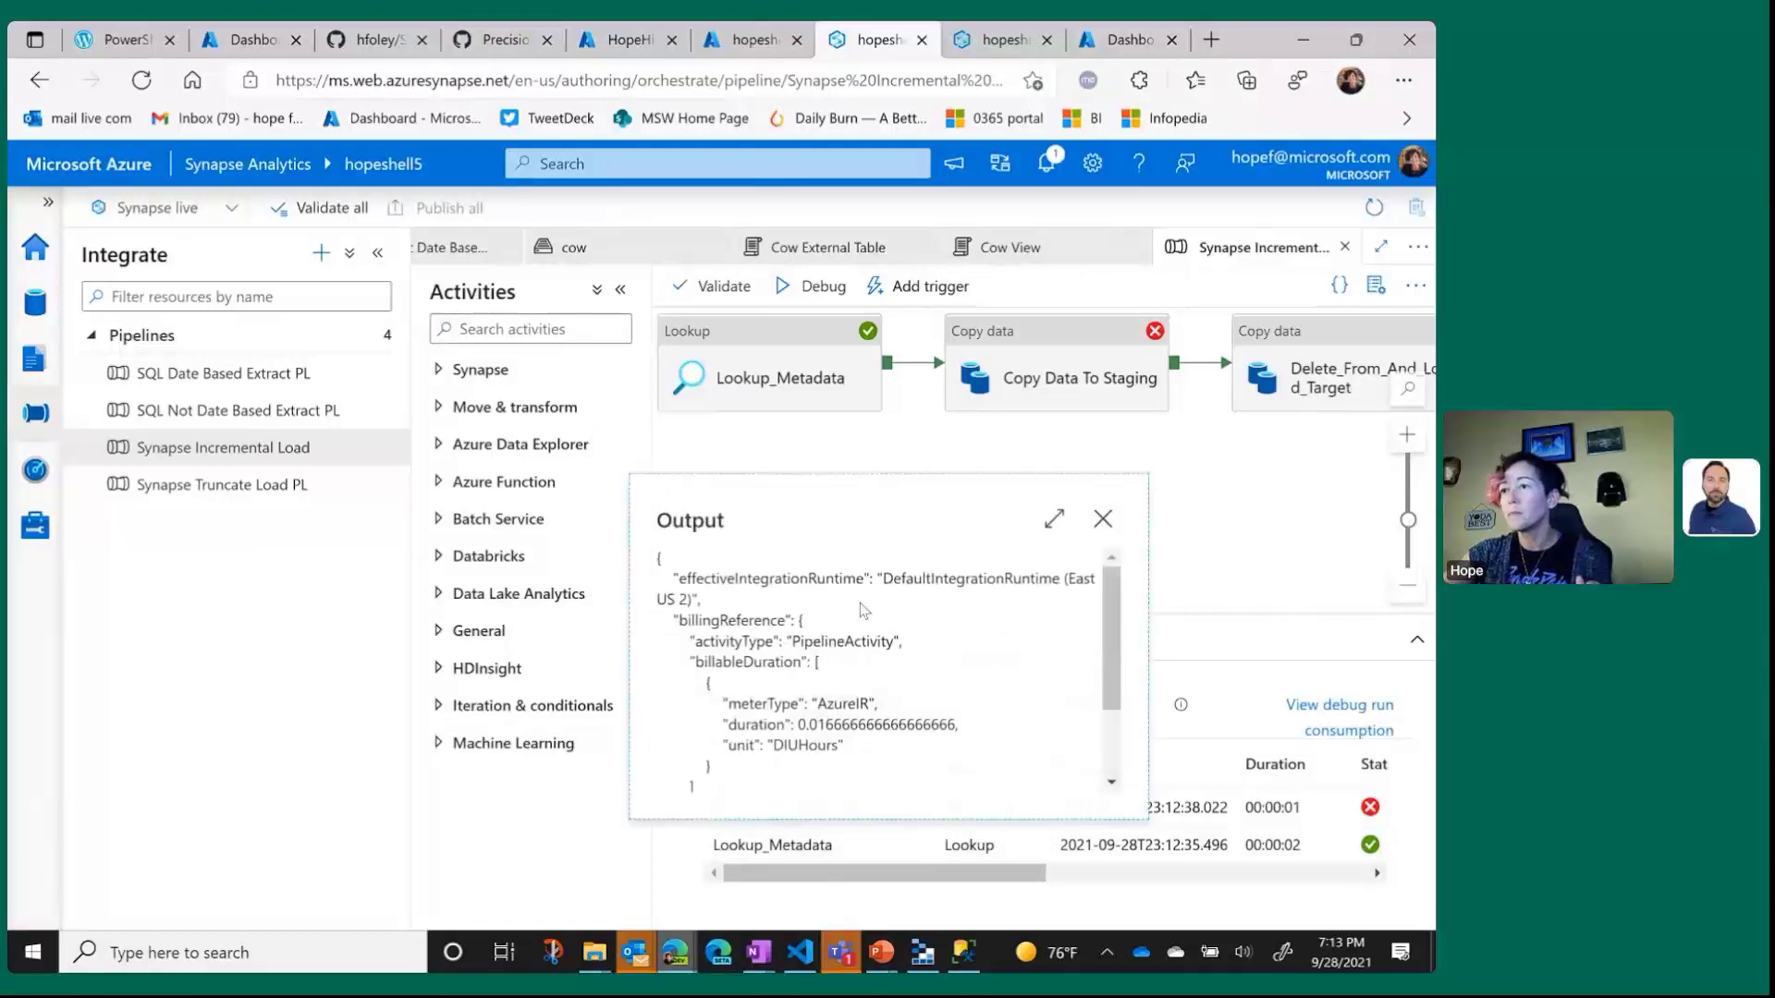
scroll(862, 610, "down", 2)
scroll(862, 610, "down", 2)
scroll(863, 610, "up", 4)
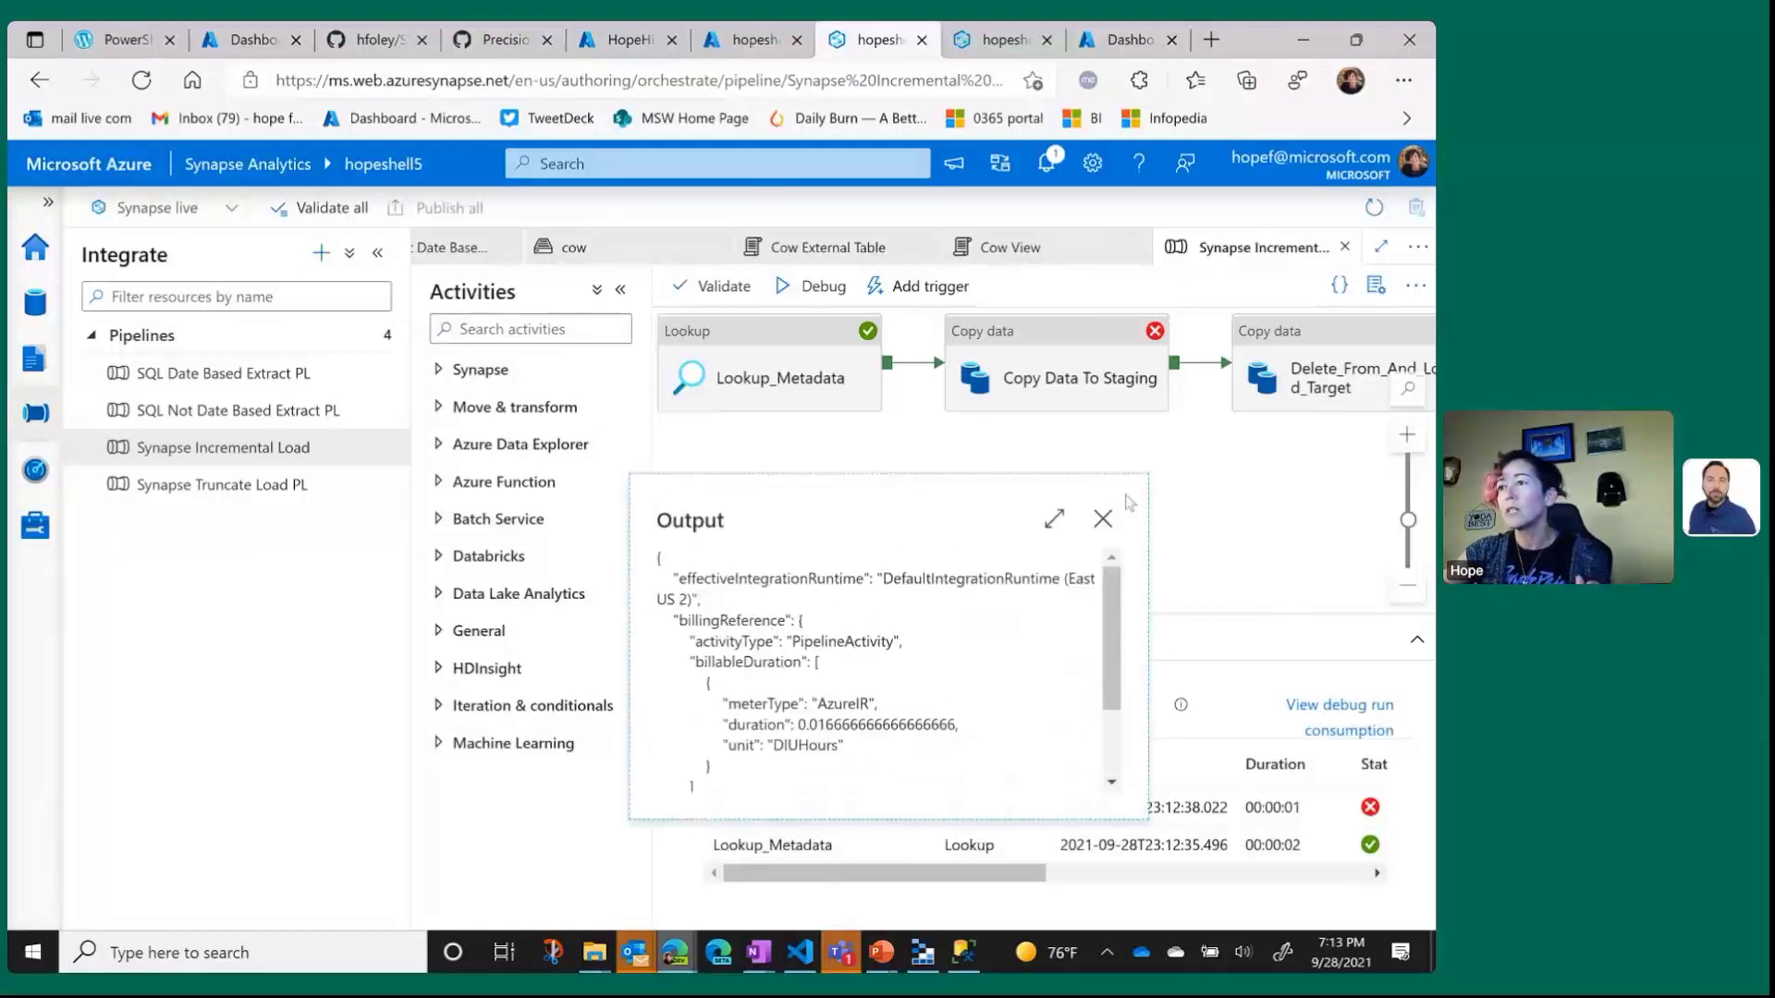
left_click(1191, 516)
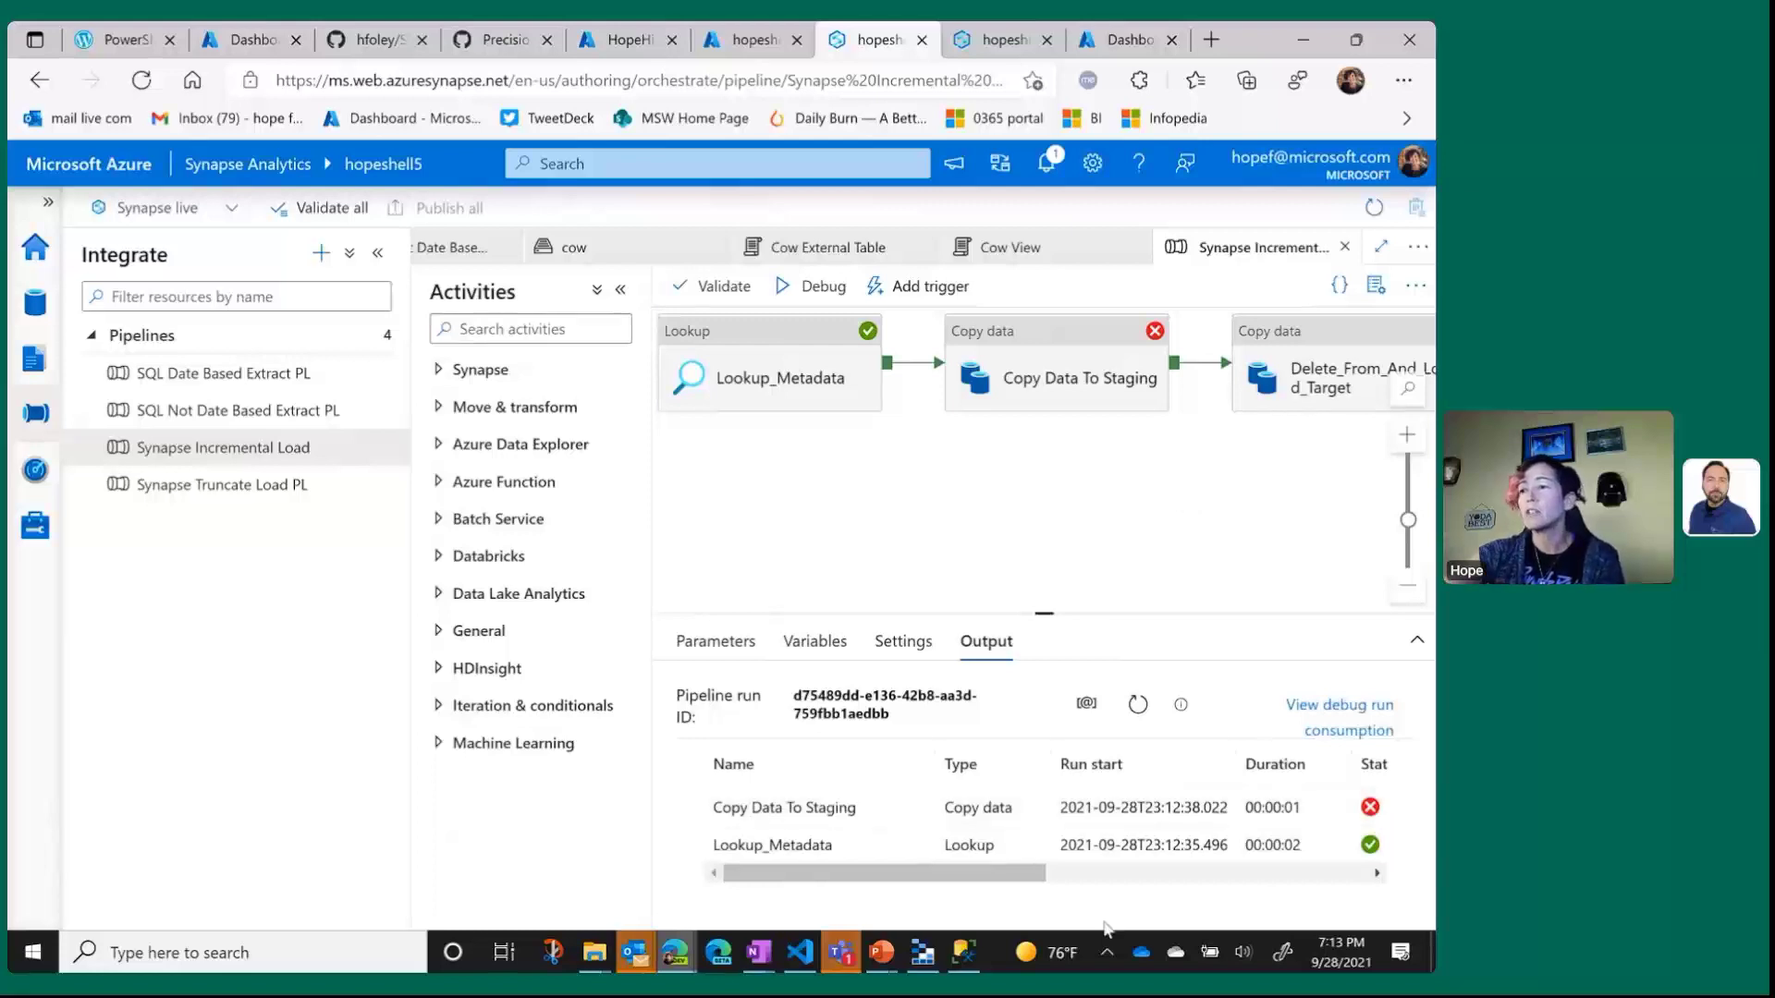
Switch to SampleMetadataCreate.sql in SQL Server Management Studio and copy the FileName value from the MetadataLoad query results.
left_click(924, 776)
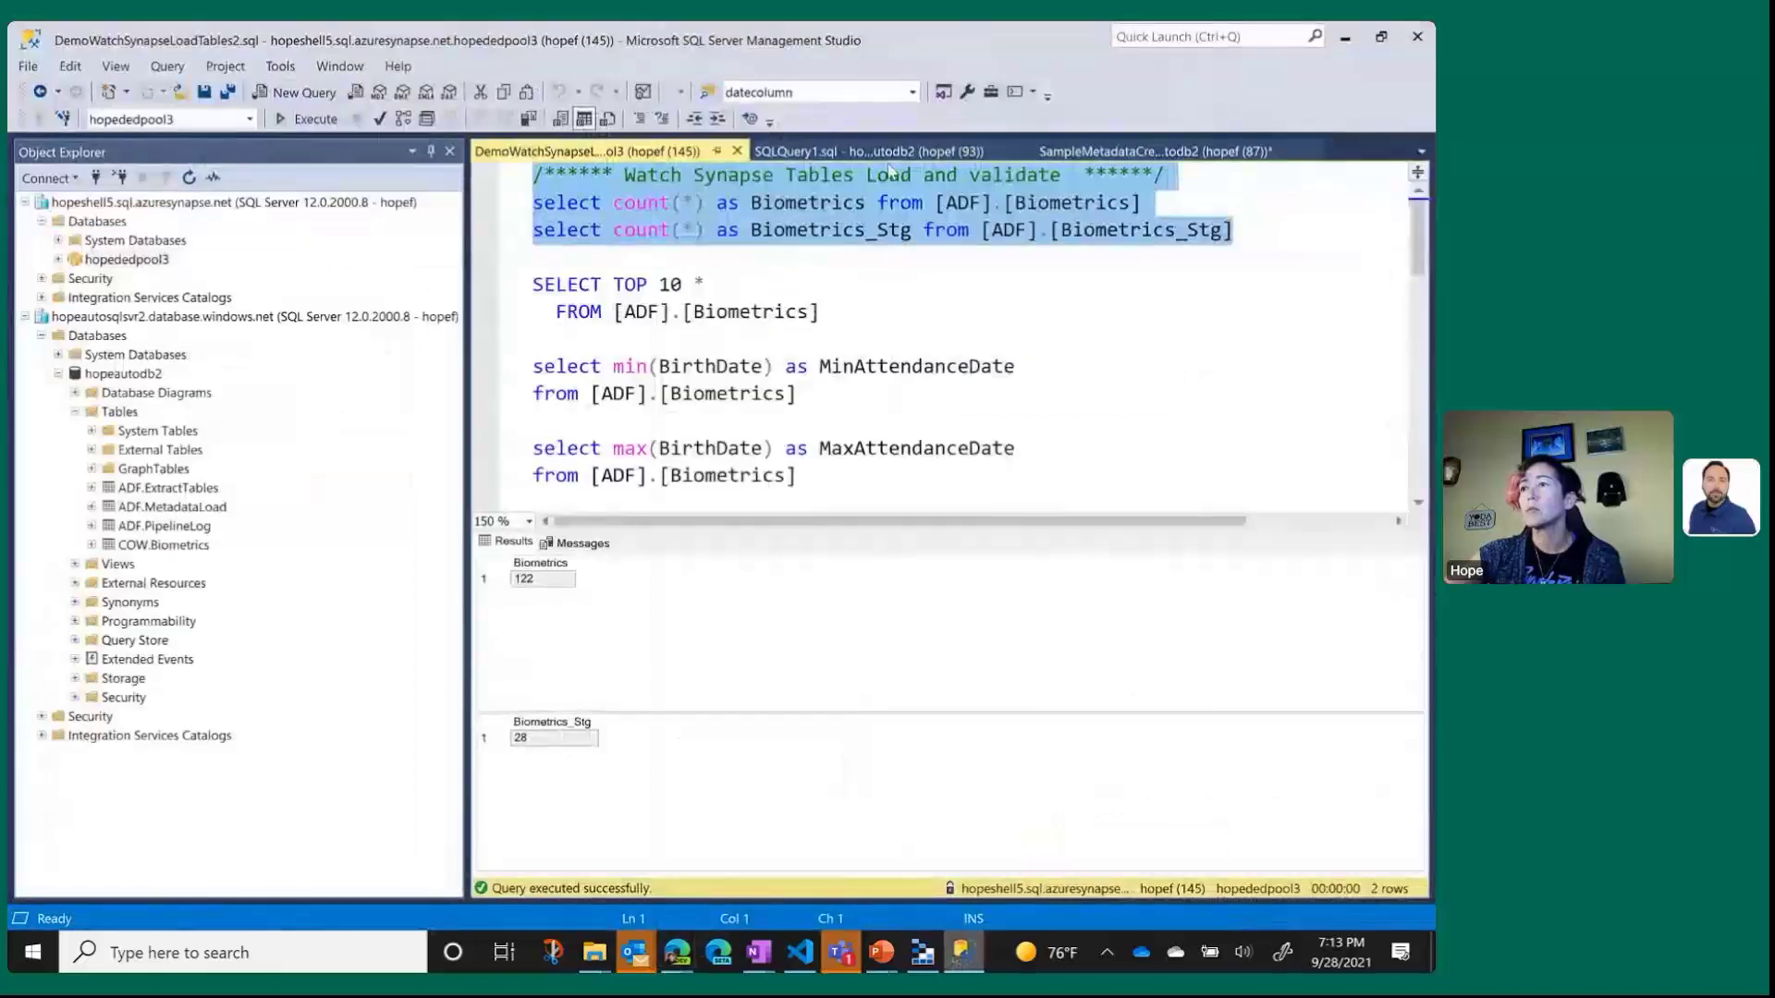
left_click(964, 151)
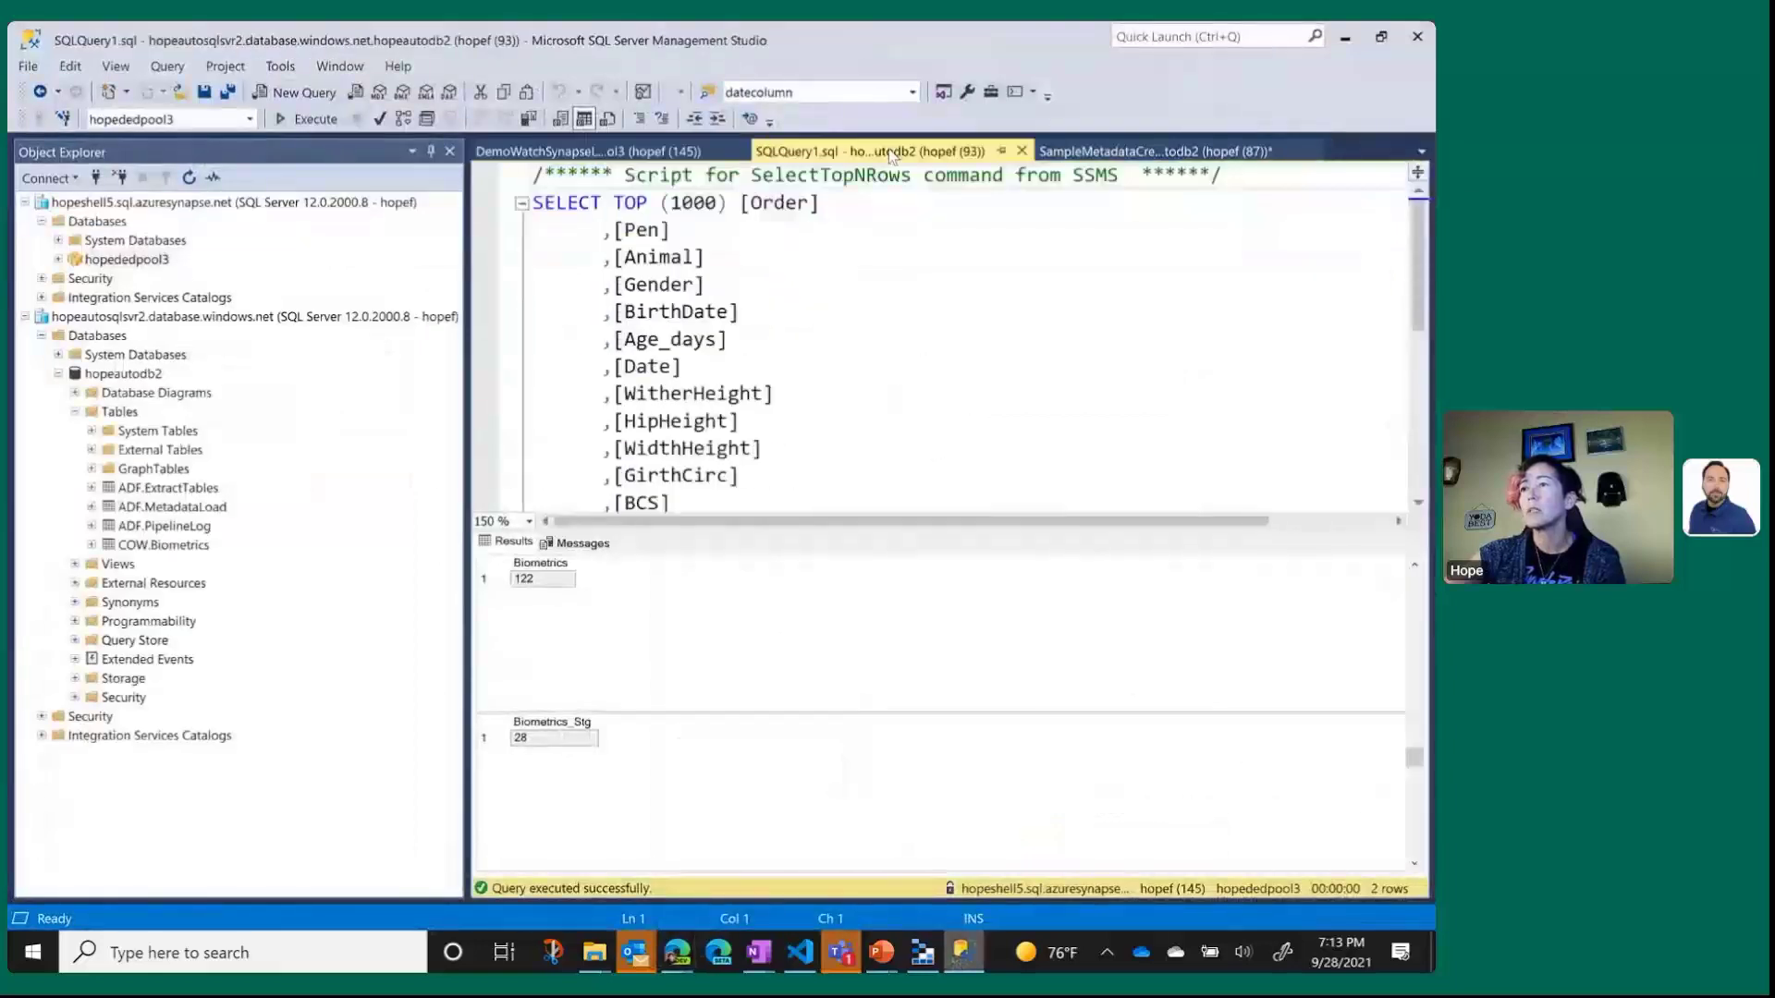
left_click(1114, 152)
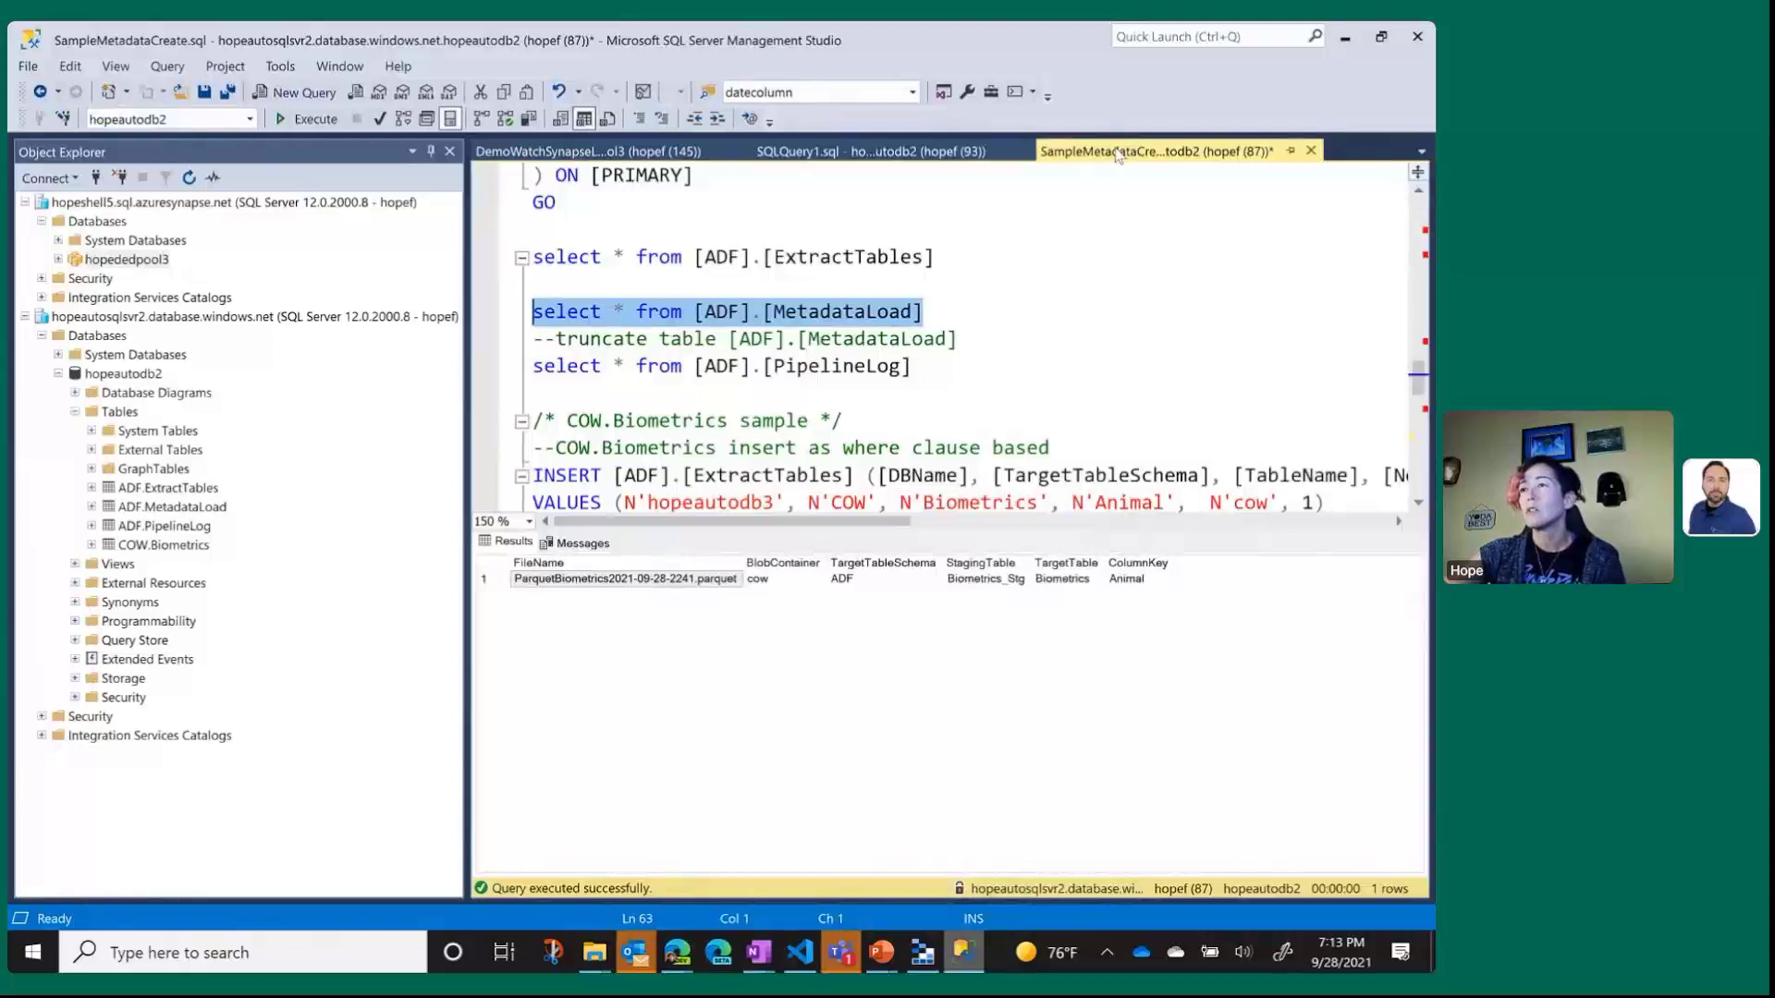
left_click(1010, 296)
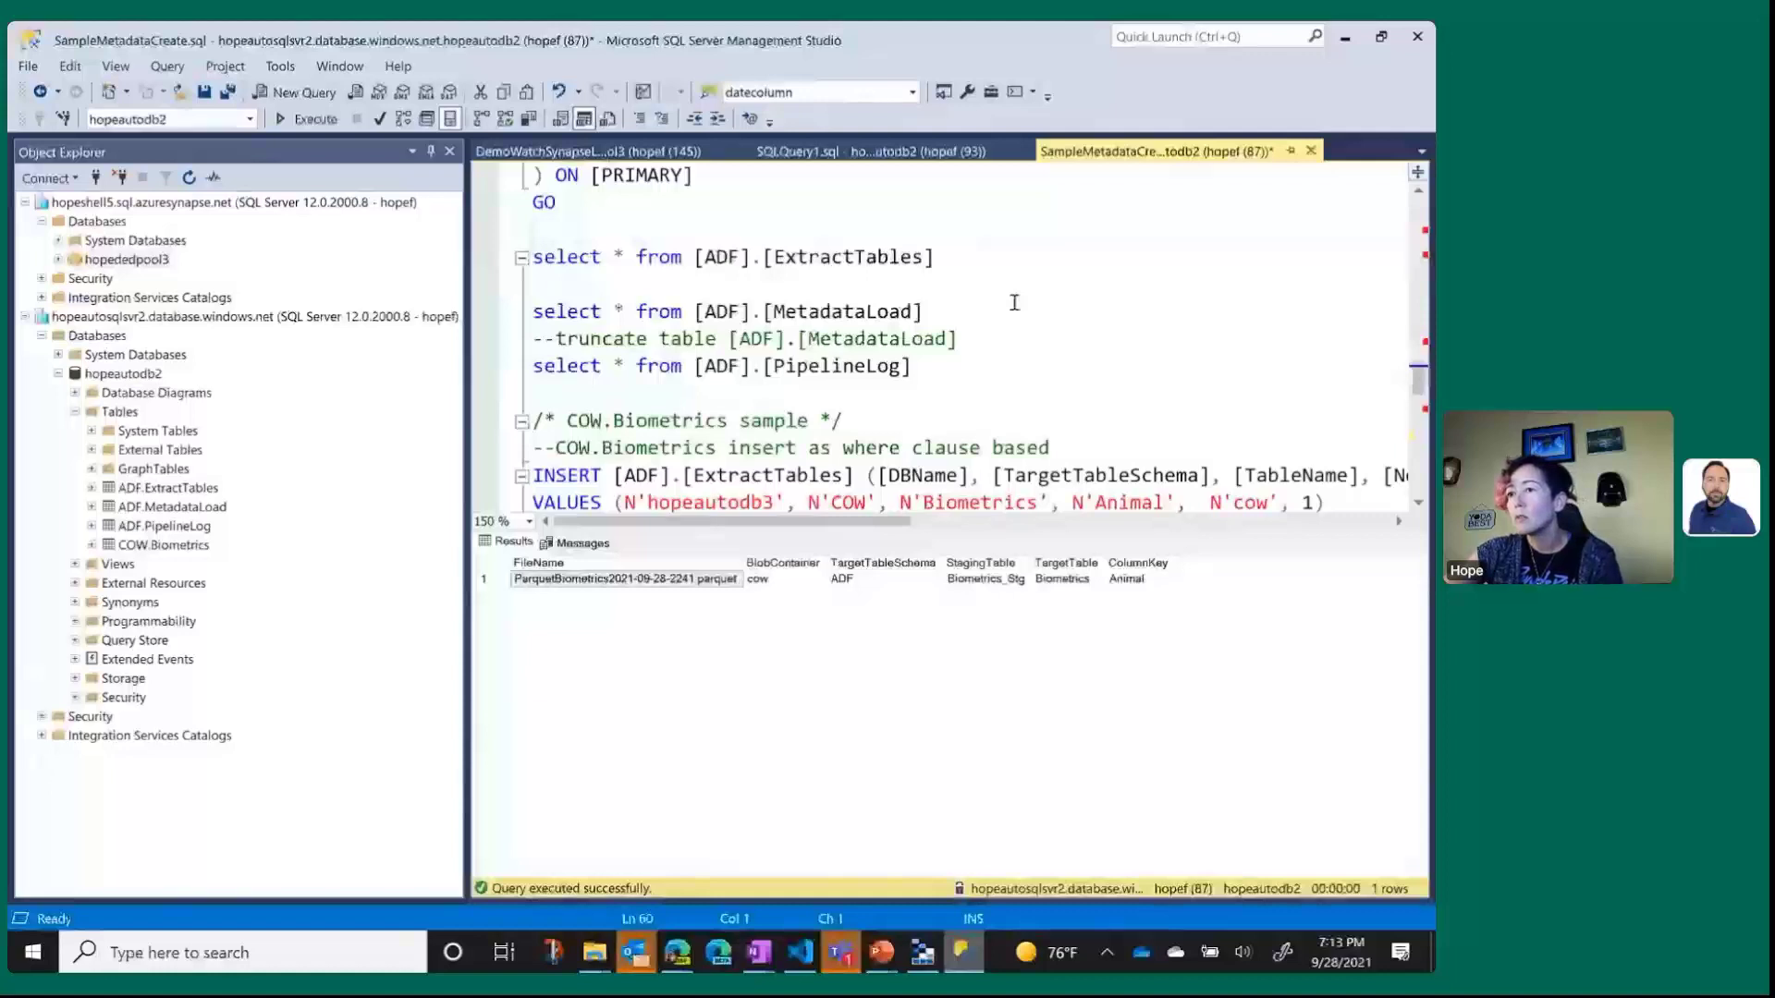
right_click(647, 582)
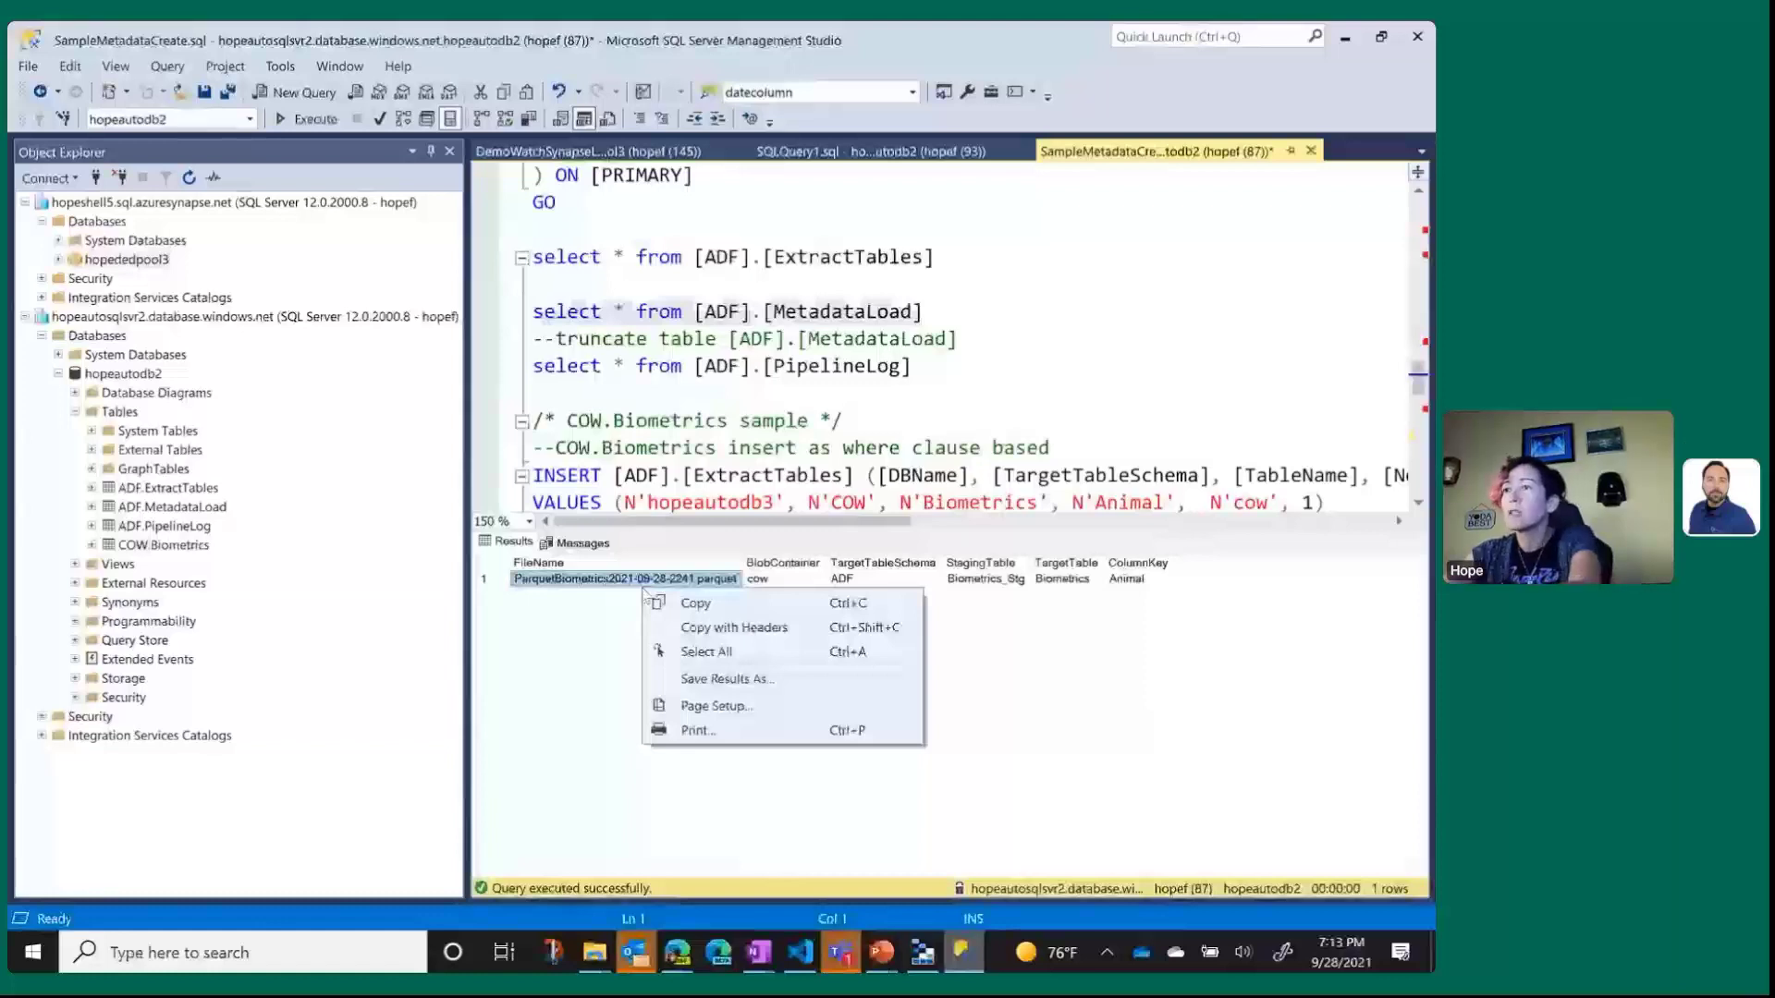
Back in Synapse Studio, debug the incremental load pipeline again for ParquetBiometrics2021-09-28-2241.parquet and refresh the activity status.
key("alt+Tab")
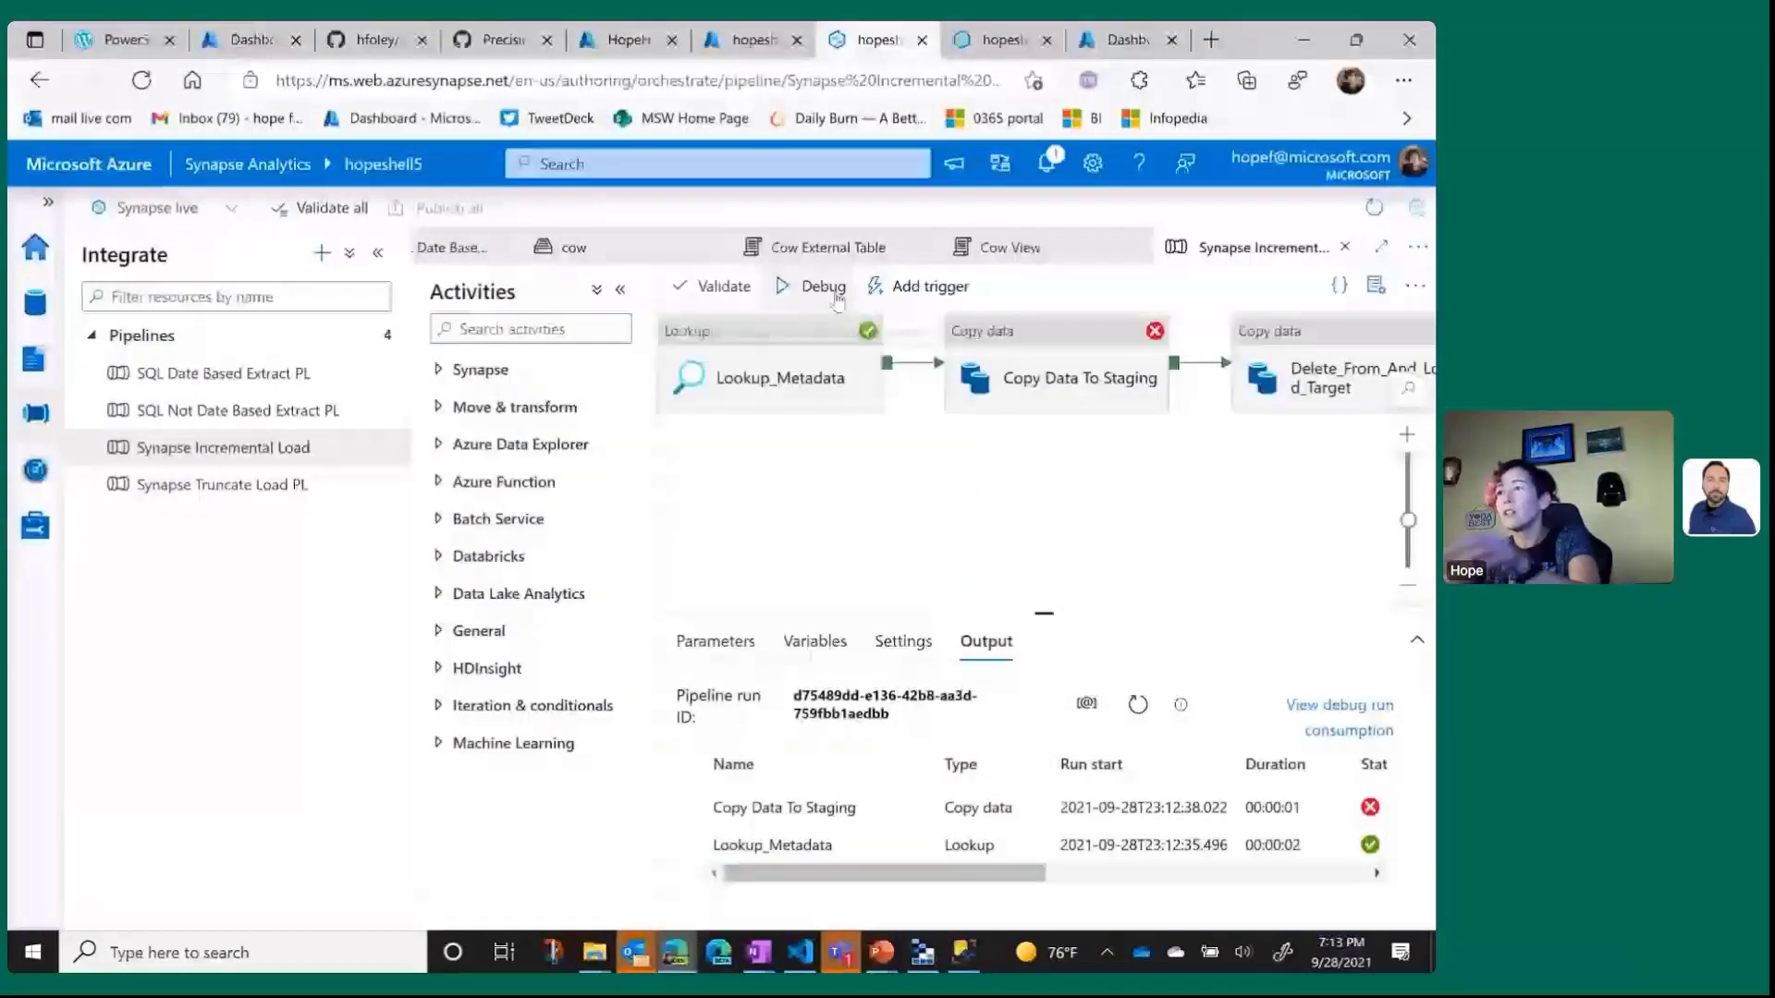
left_click(835, 293)
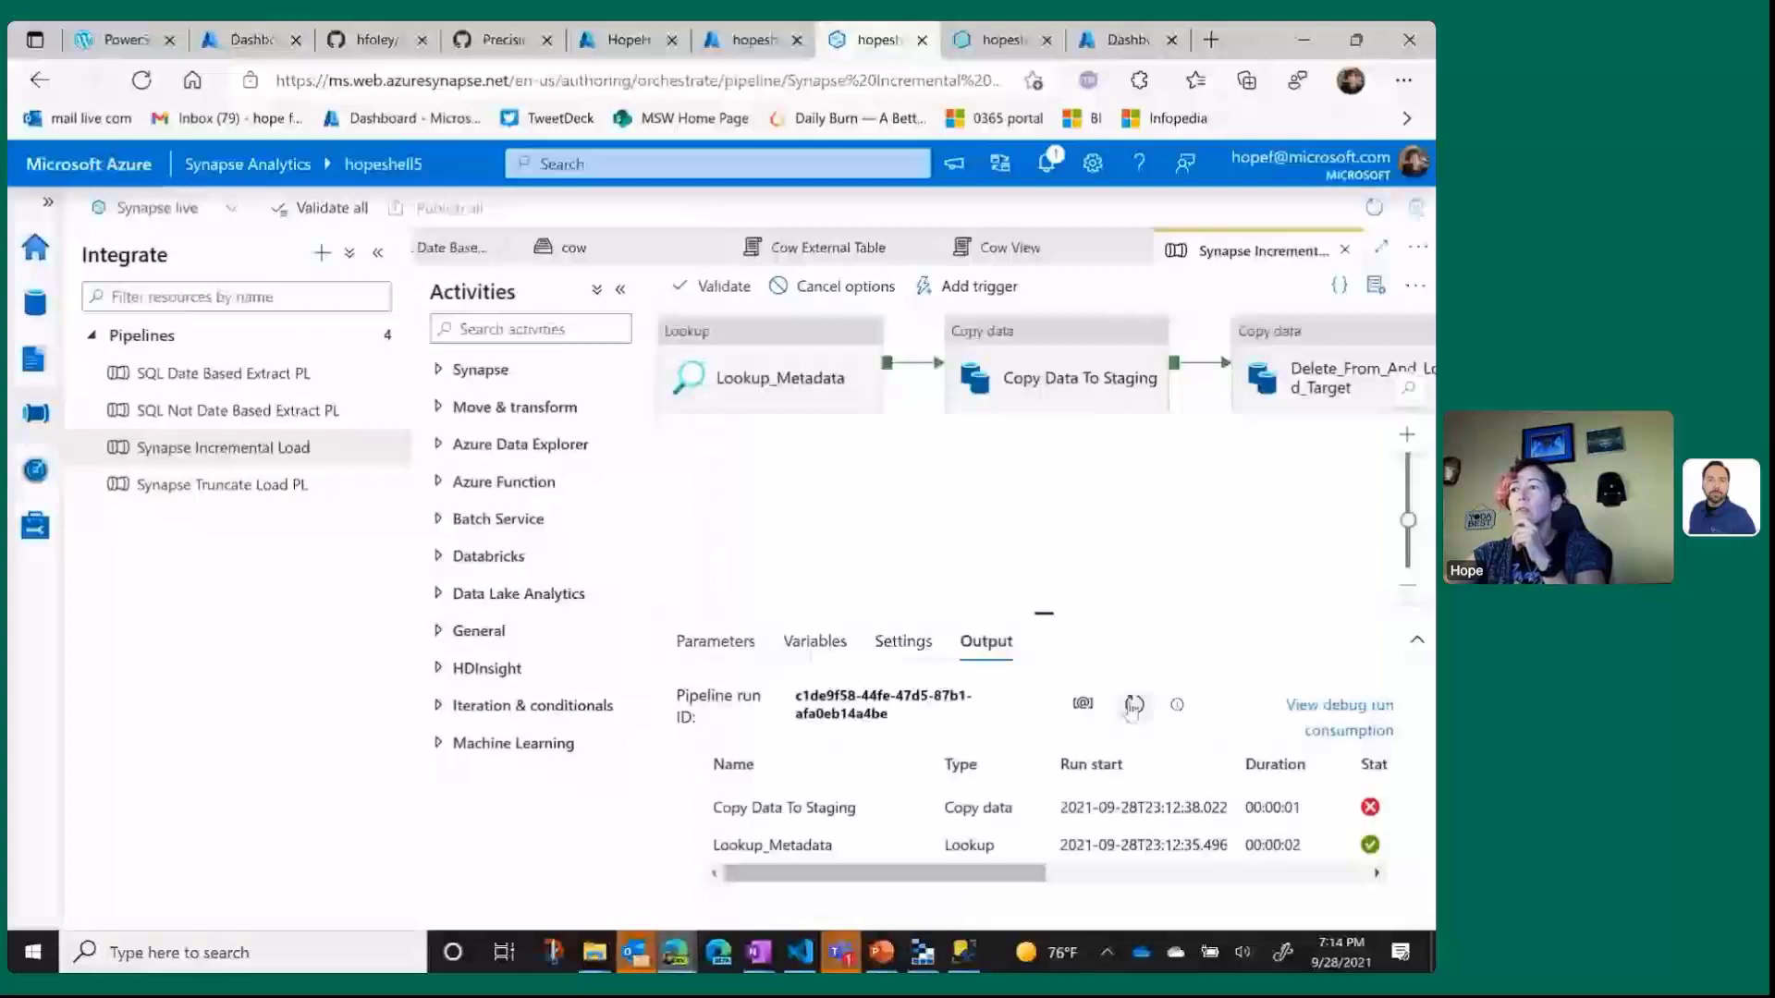
left_click(1133, 705)
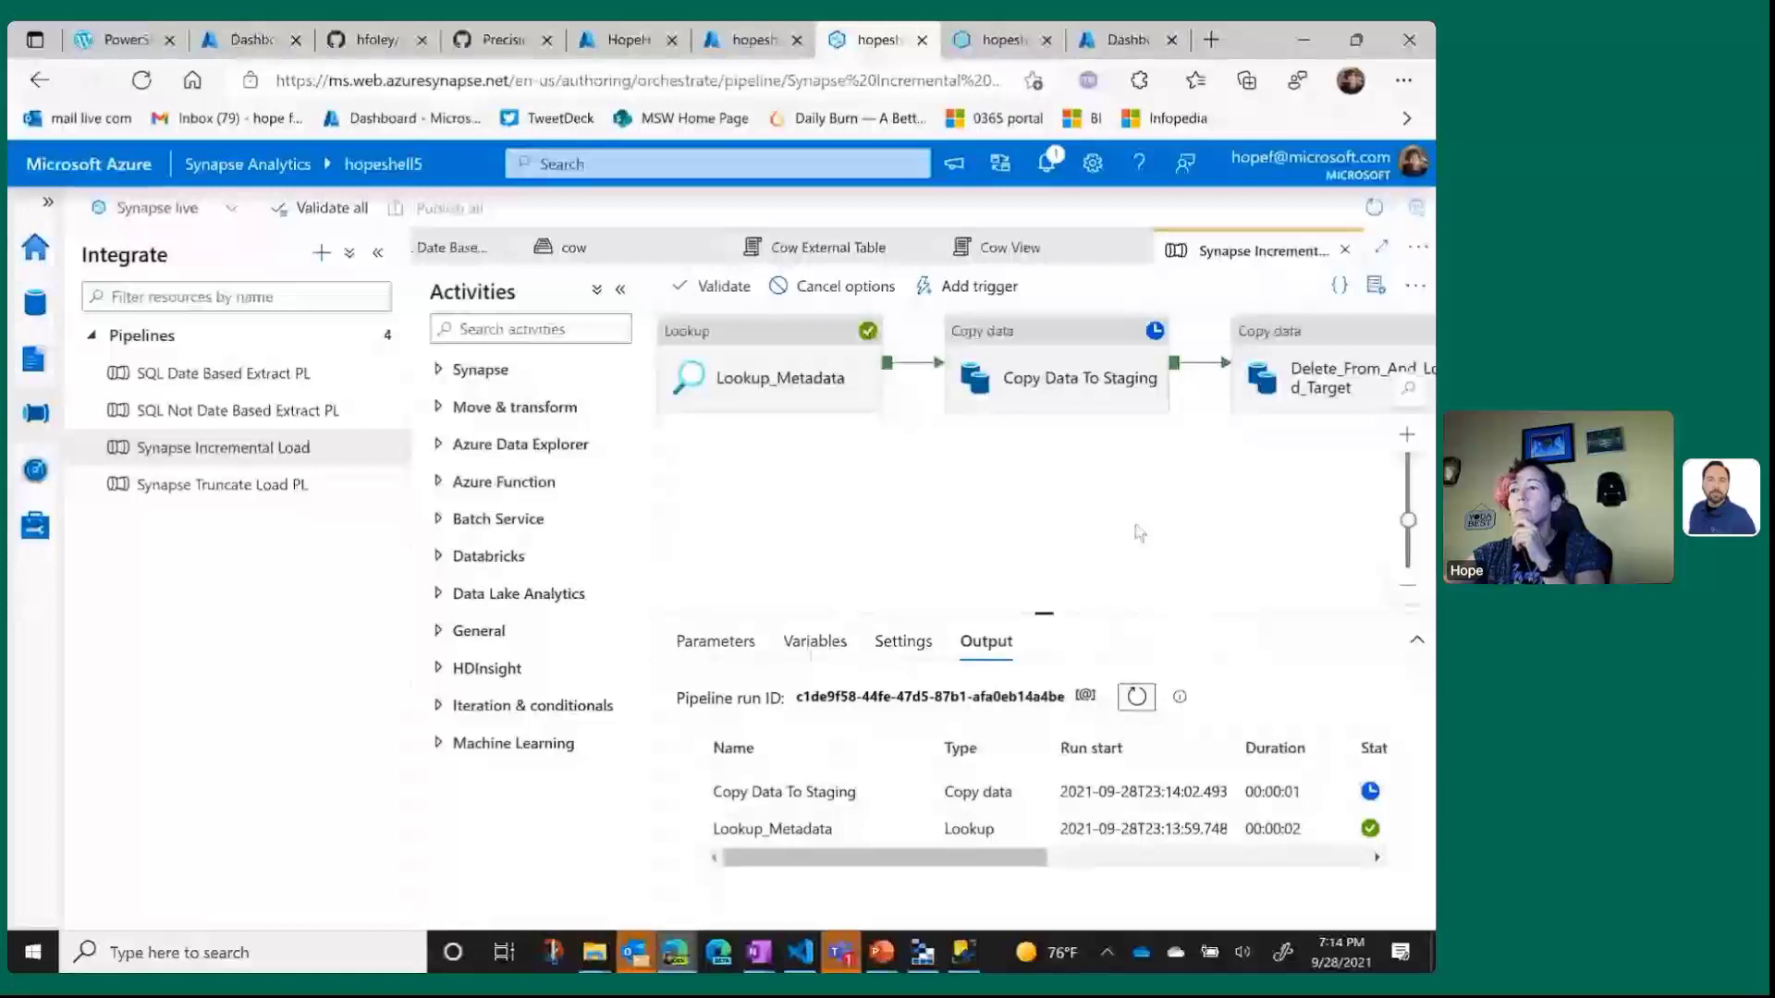
Inspect the output and input of the new run's Lookup_Metadata activity, including its SQL reader query and dataset reference.
left_click(892, 792)
scroll(825, 682, "down", 5)
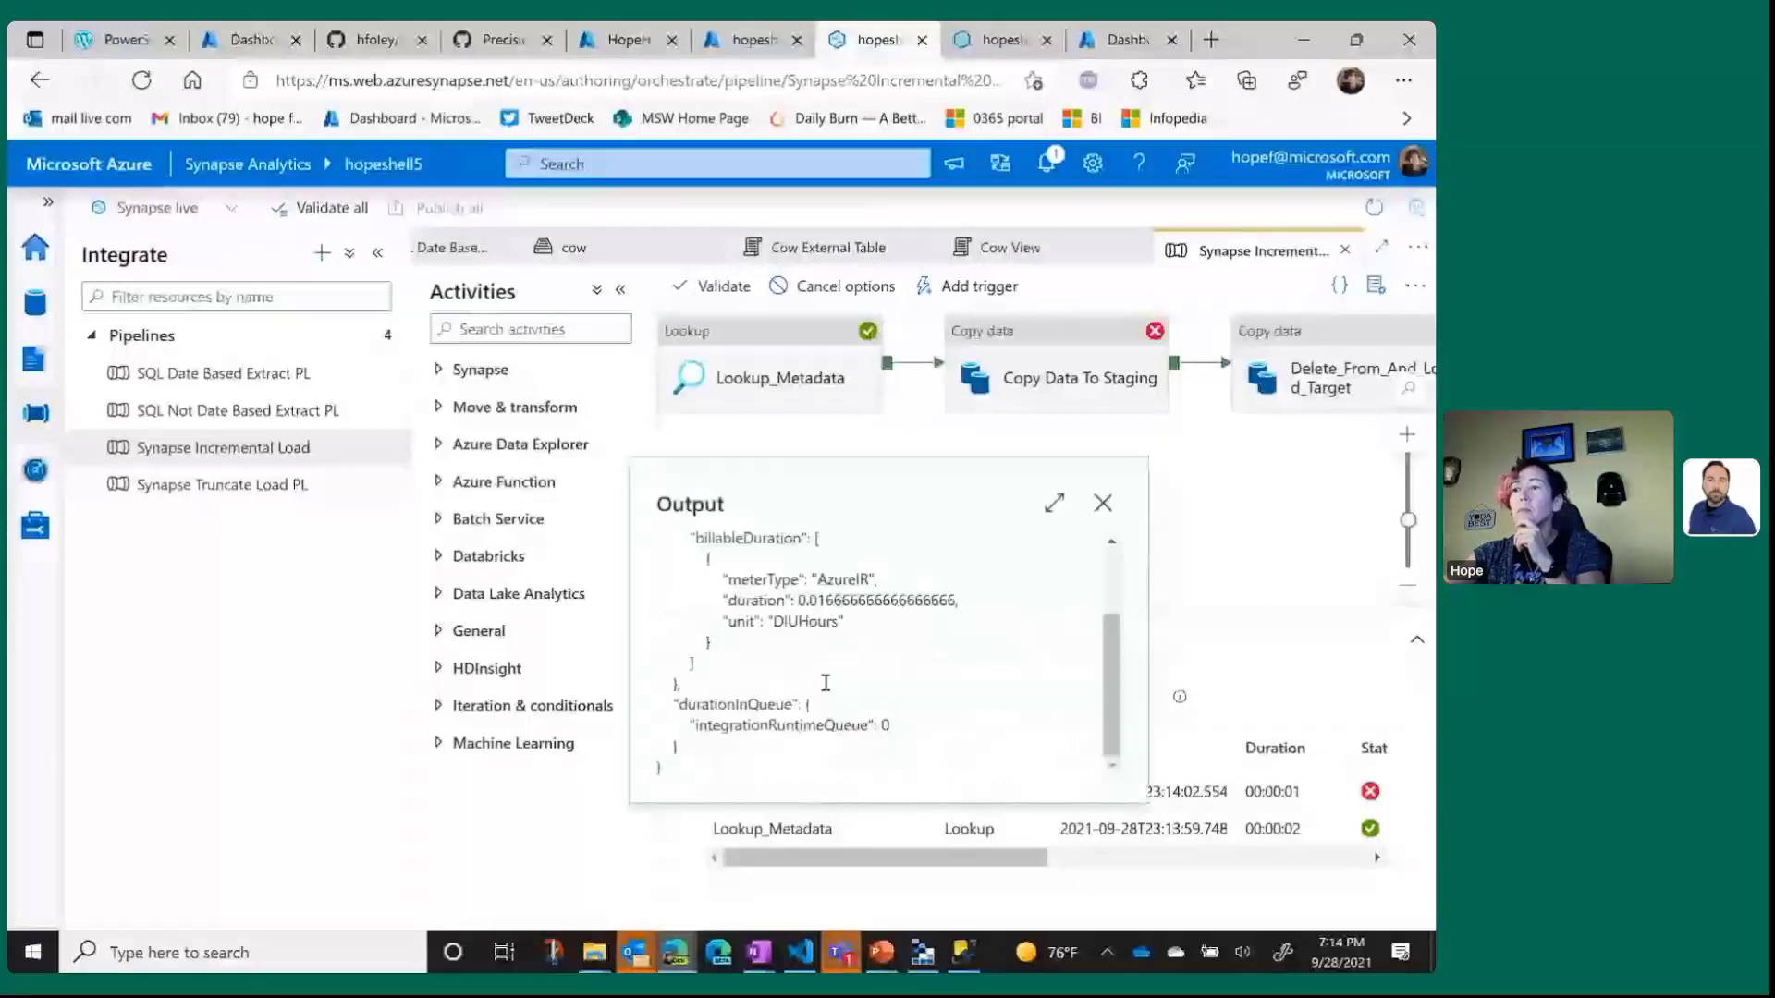
left_click(853, 830)
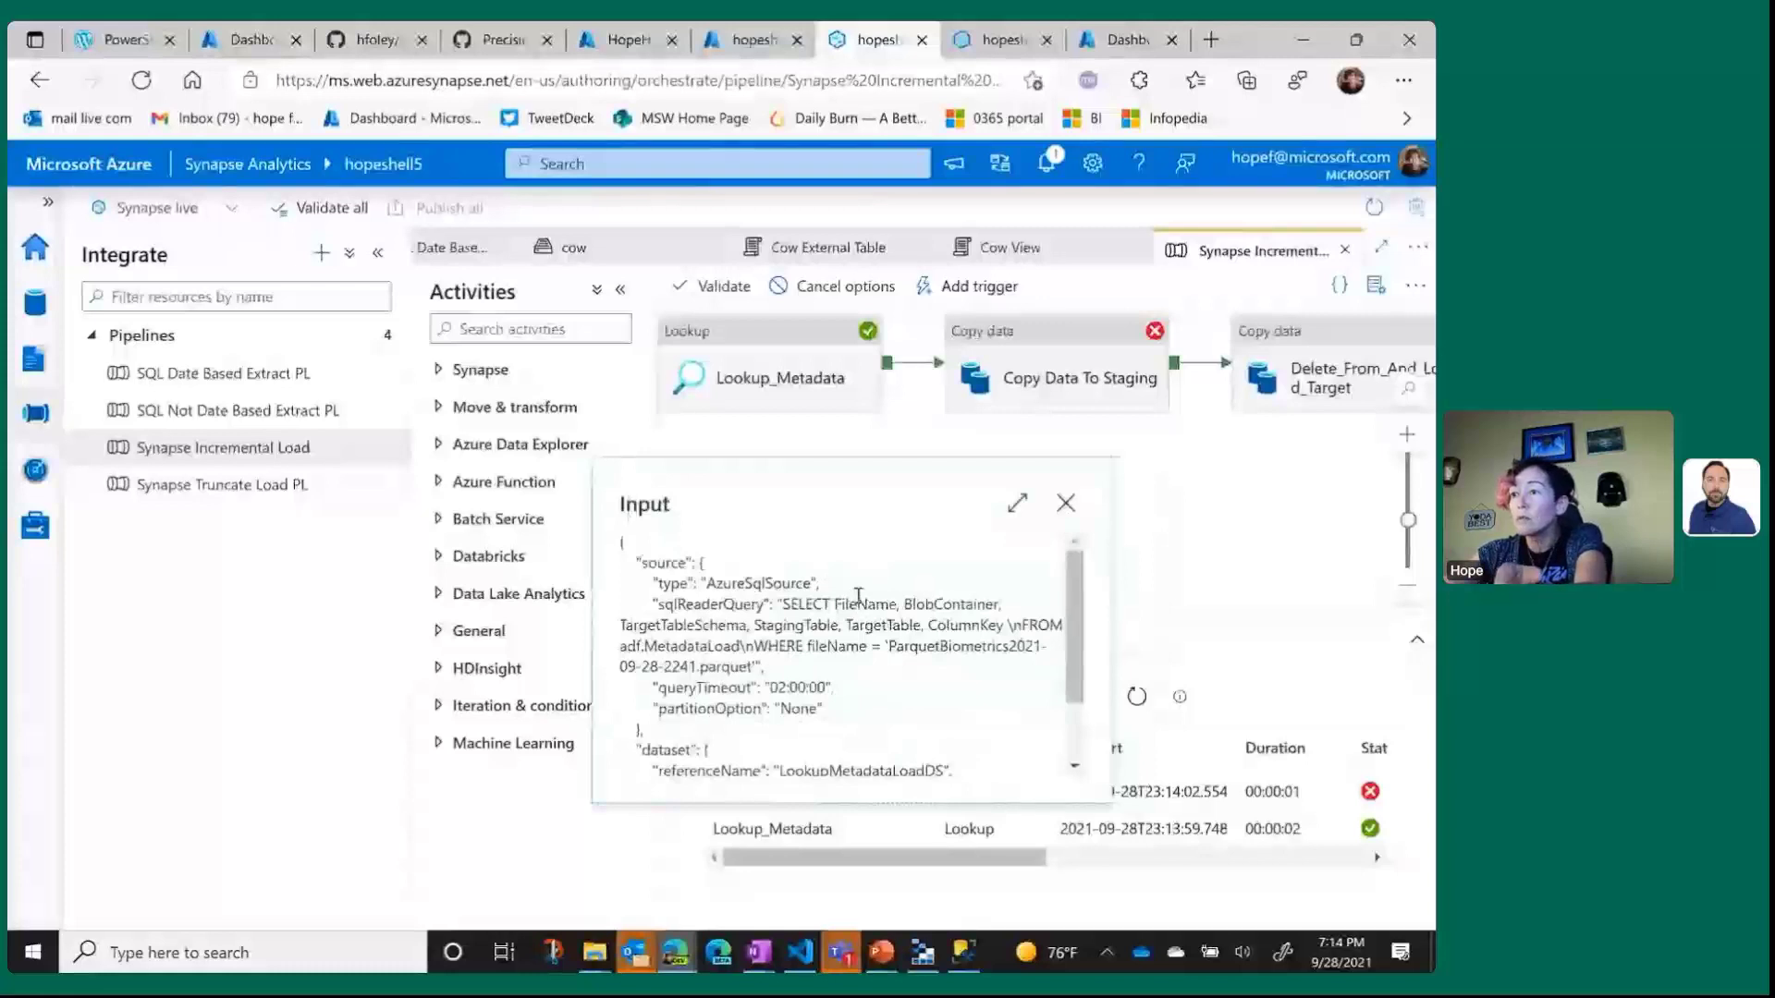
scroll(858, 596, "down", 2)
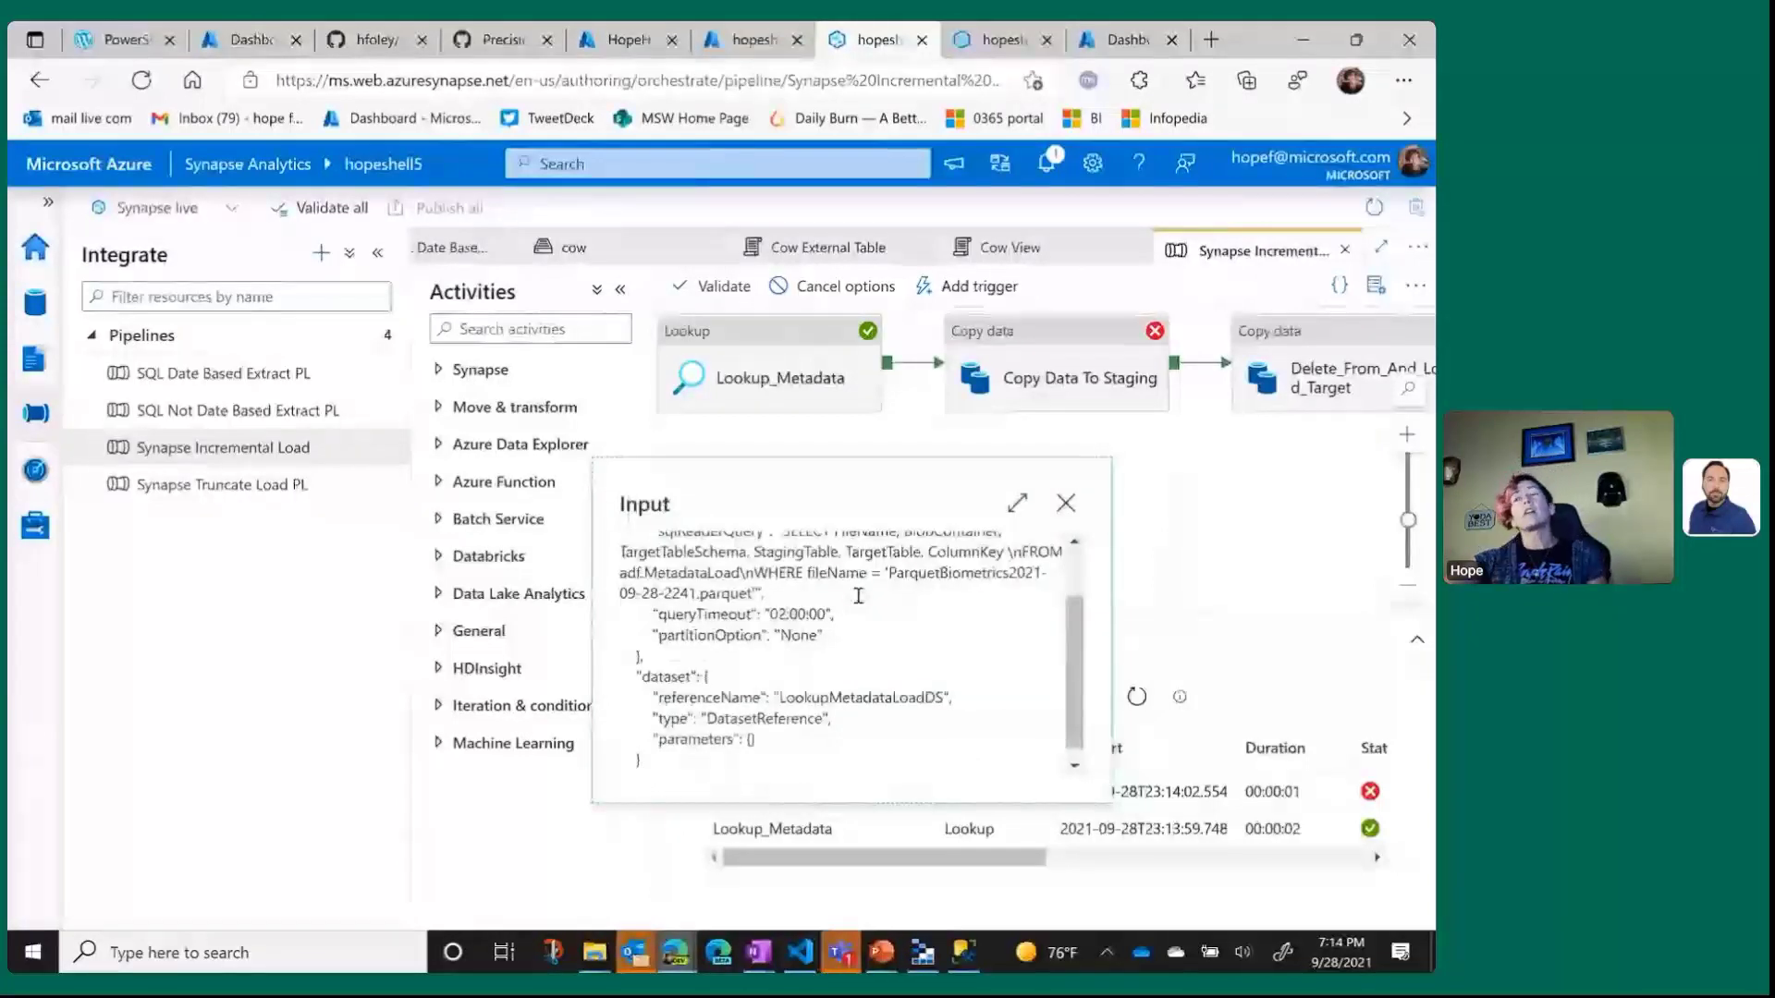
Close the Lookup_Metadata input, then view and close the error details of the Copy Data To Staging activity.
scroll(858, 596, "up", 3)
left_click(1065, 504)
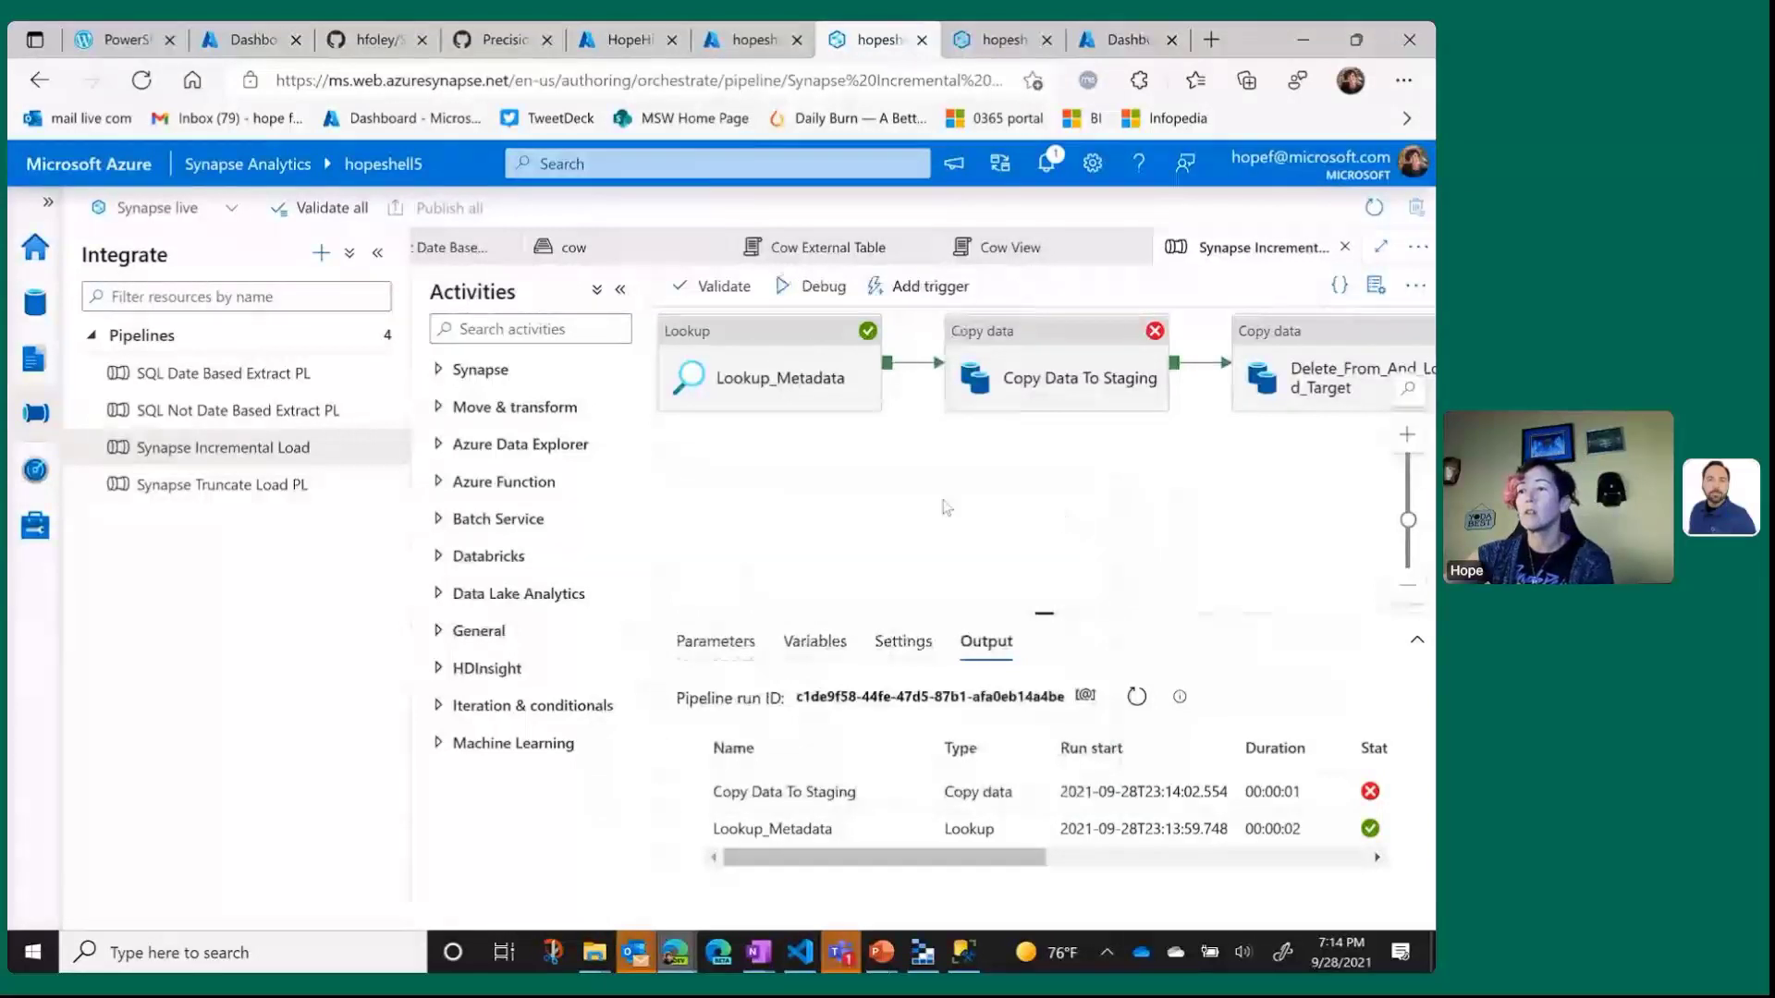
mouse_move(887, 812)
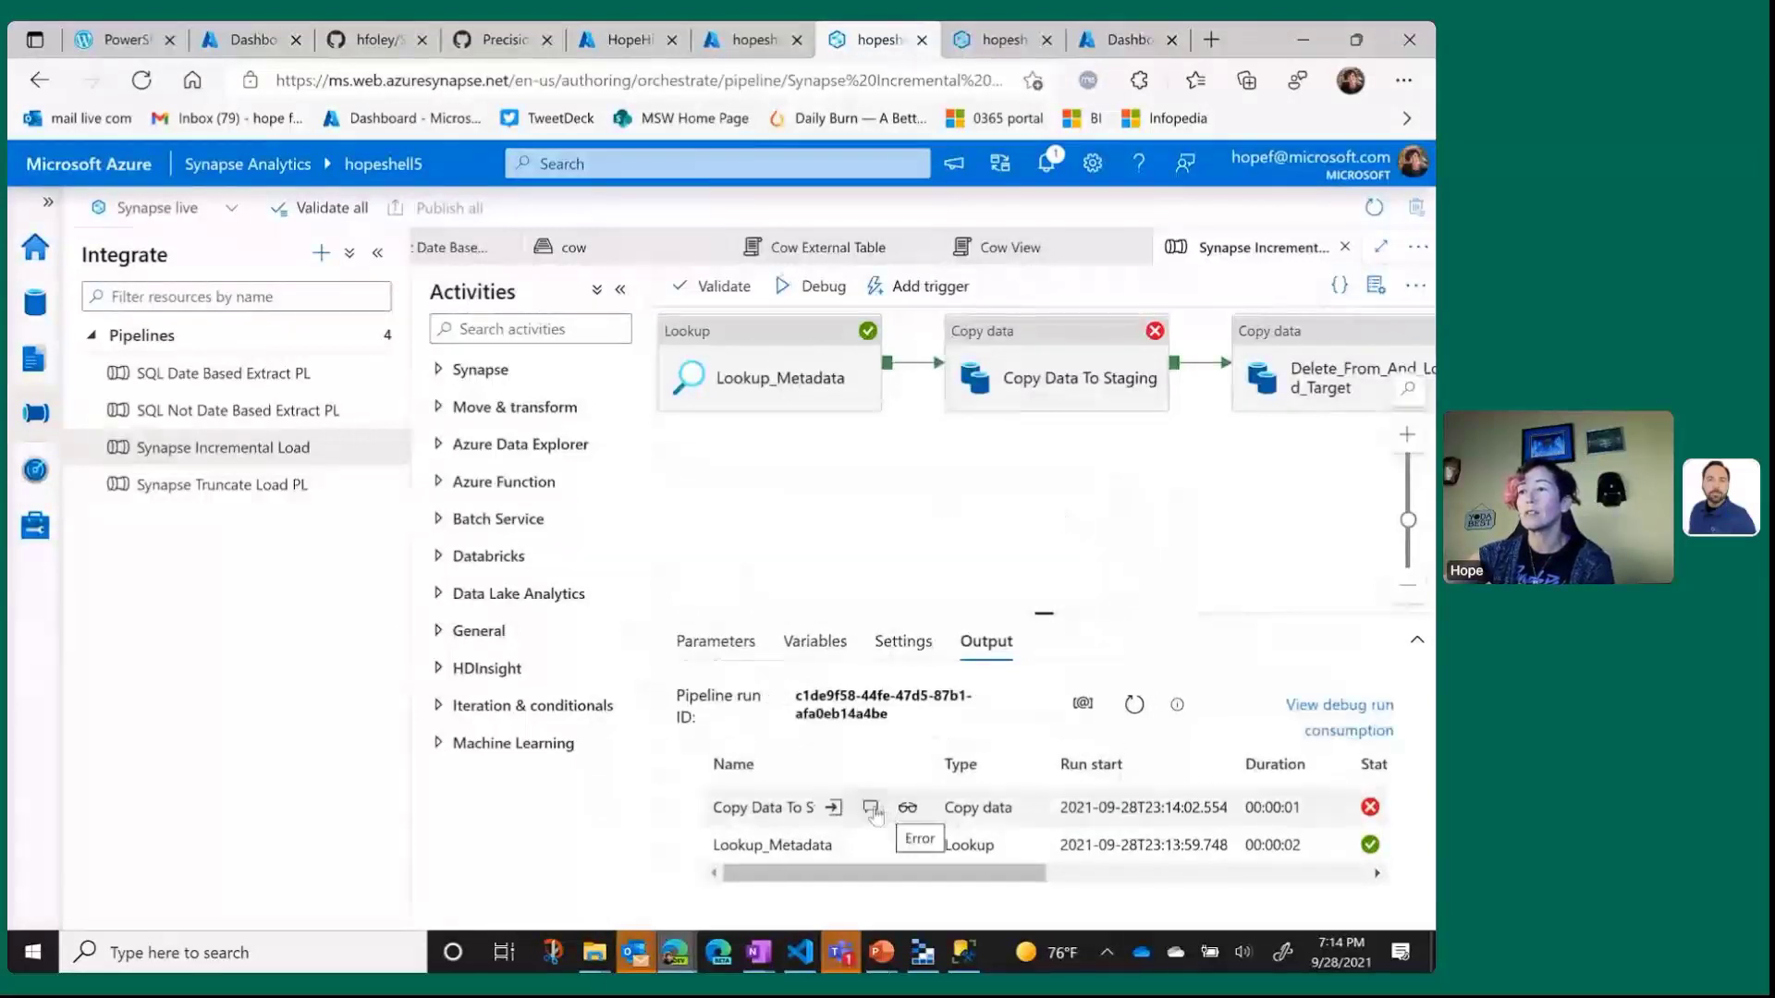
left_click(877, 811)
left_click(1045, 493)
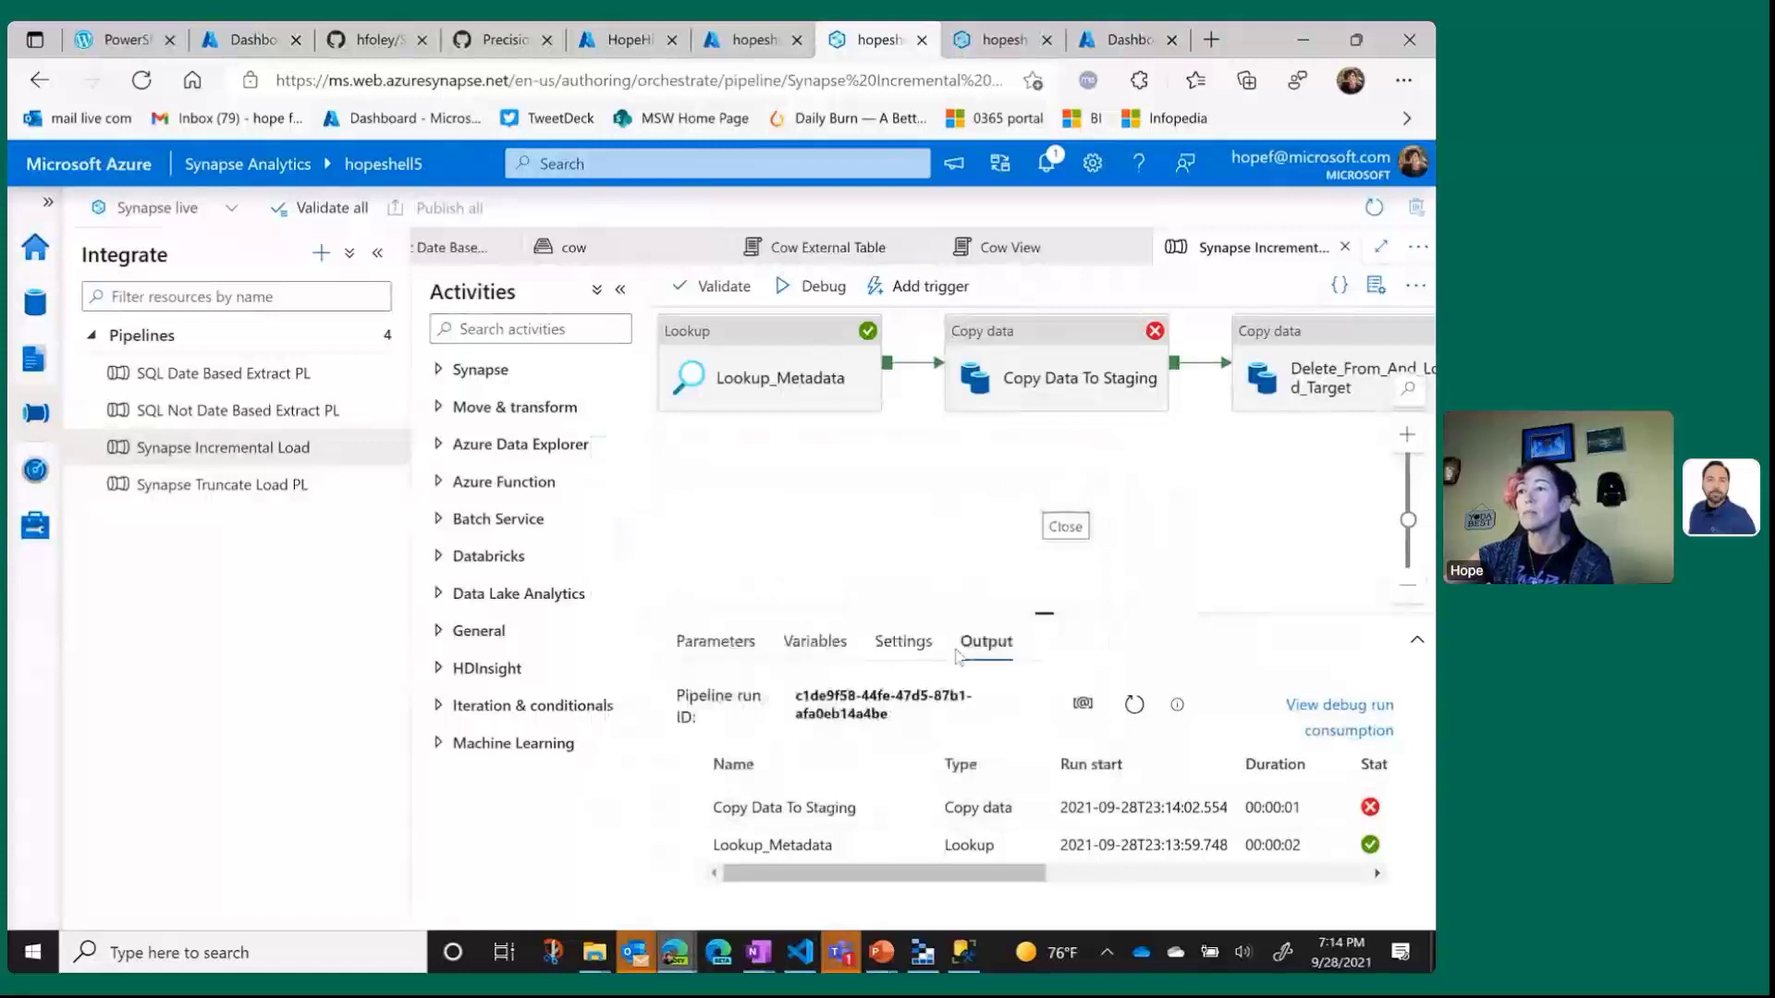
Examine the input of the Copy Data To Staging activity, including the sink's TRUNCATE TABLE preCopyScript, and close it.
mouse_move(869, 814)
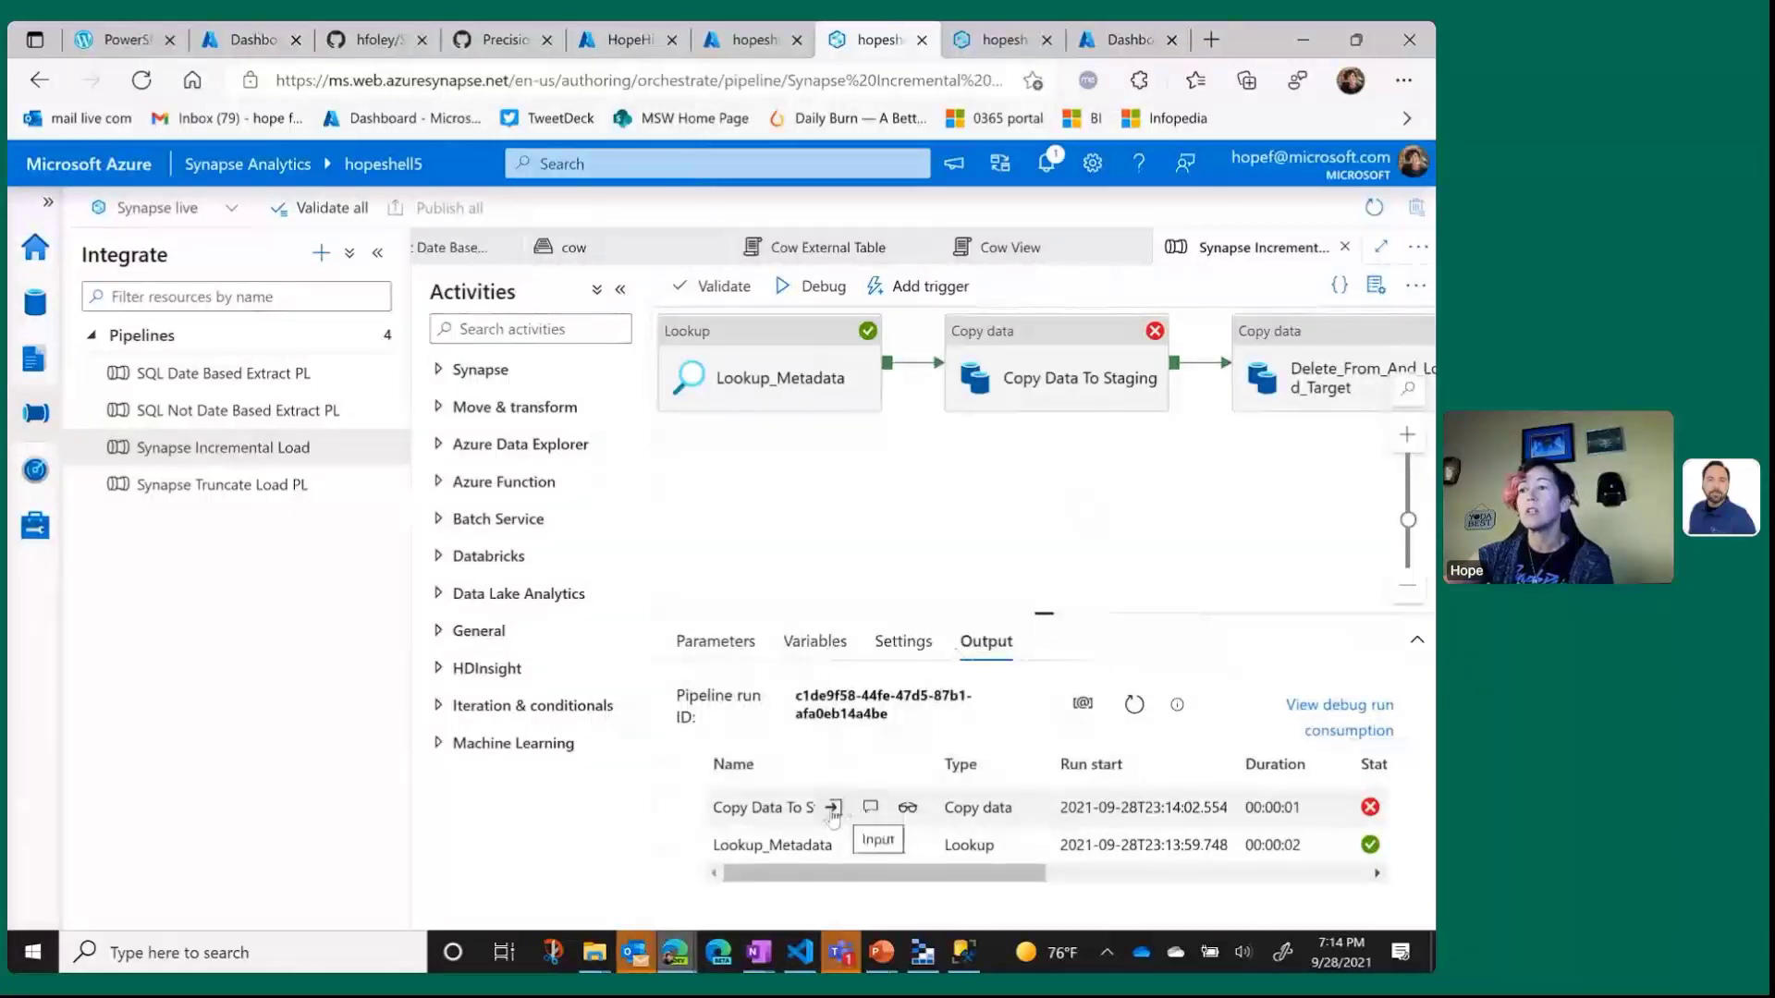
left_click(832, 808)
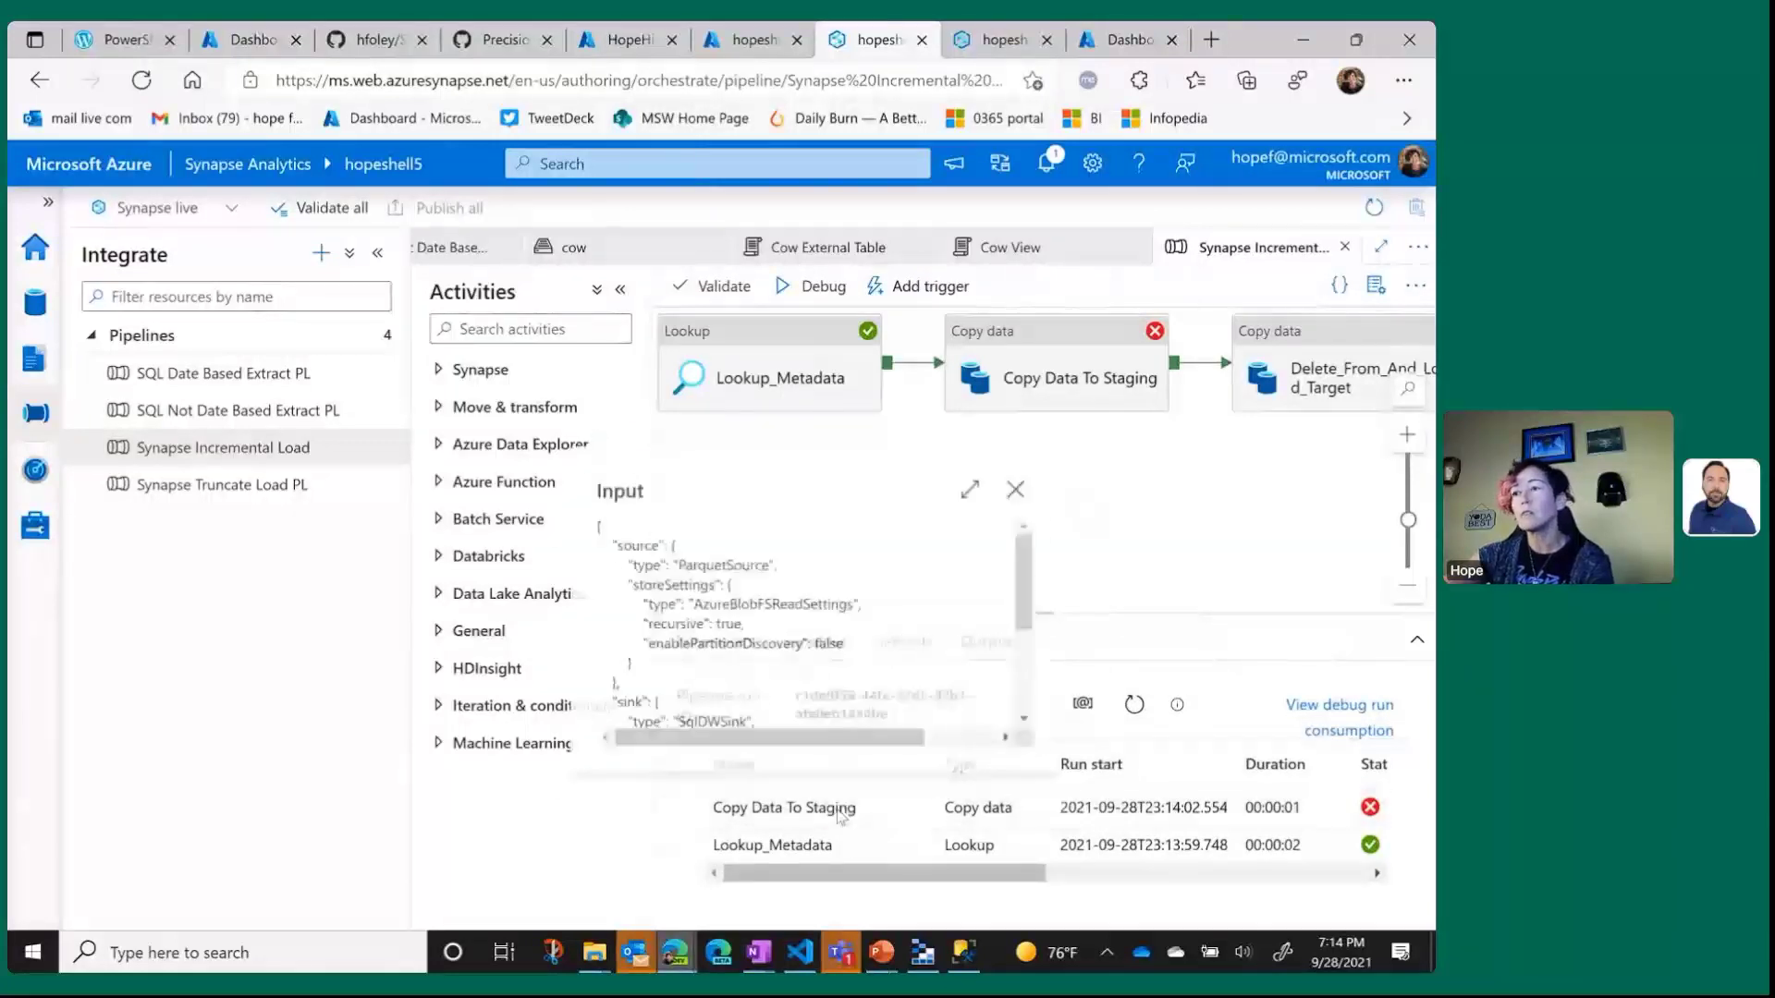
scroll(832, 678, "down", 1)
scroll(832, 678, "down", 4)
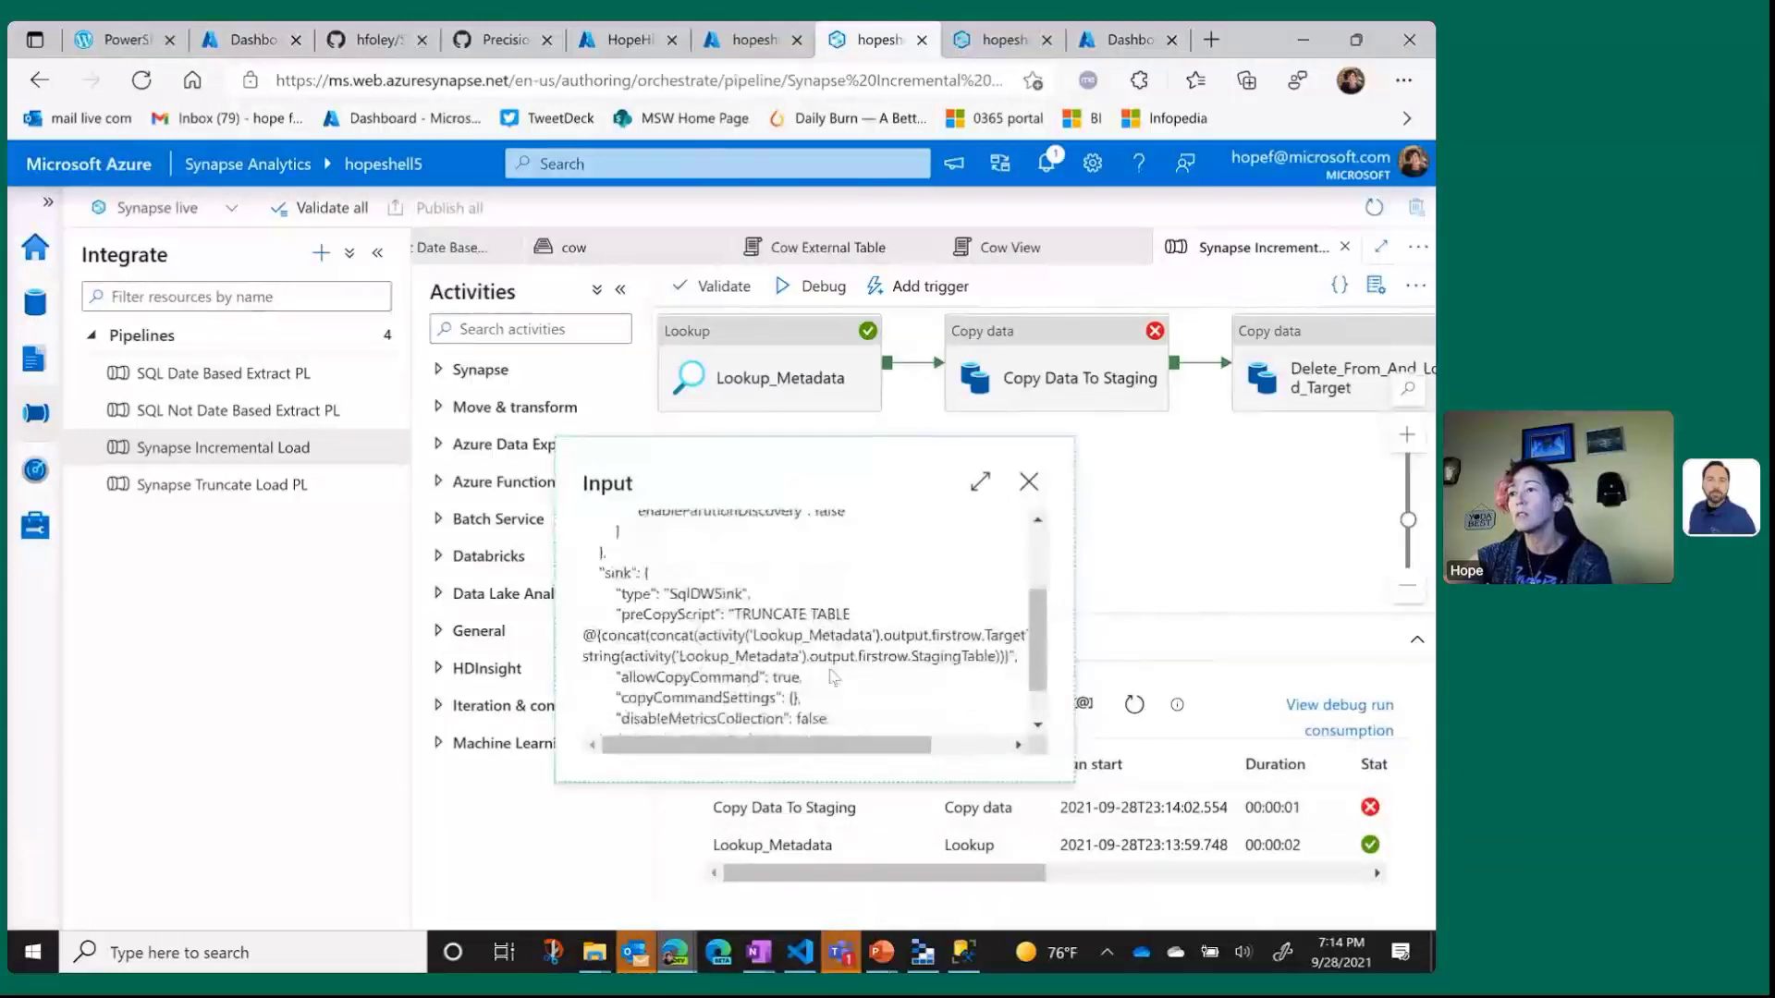
scroll(832, 677, "up", 1)
scroll(832, 677, "down", 1)
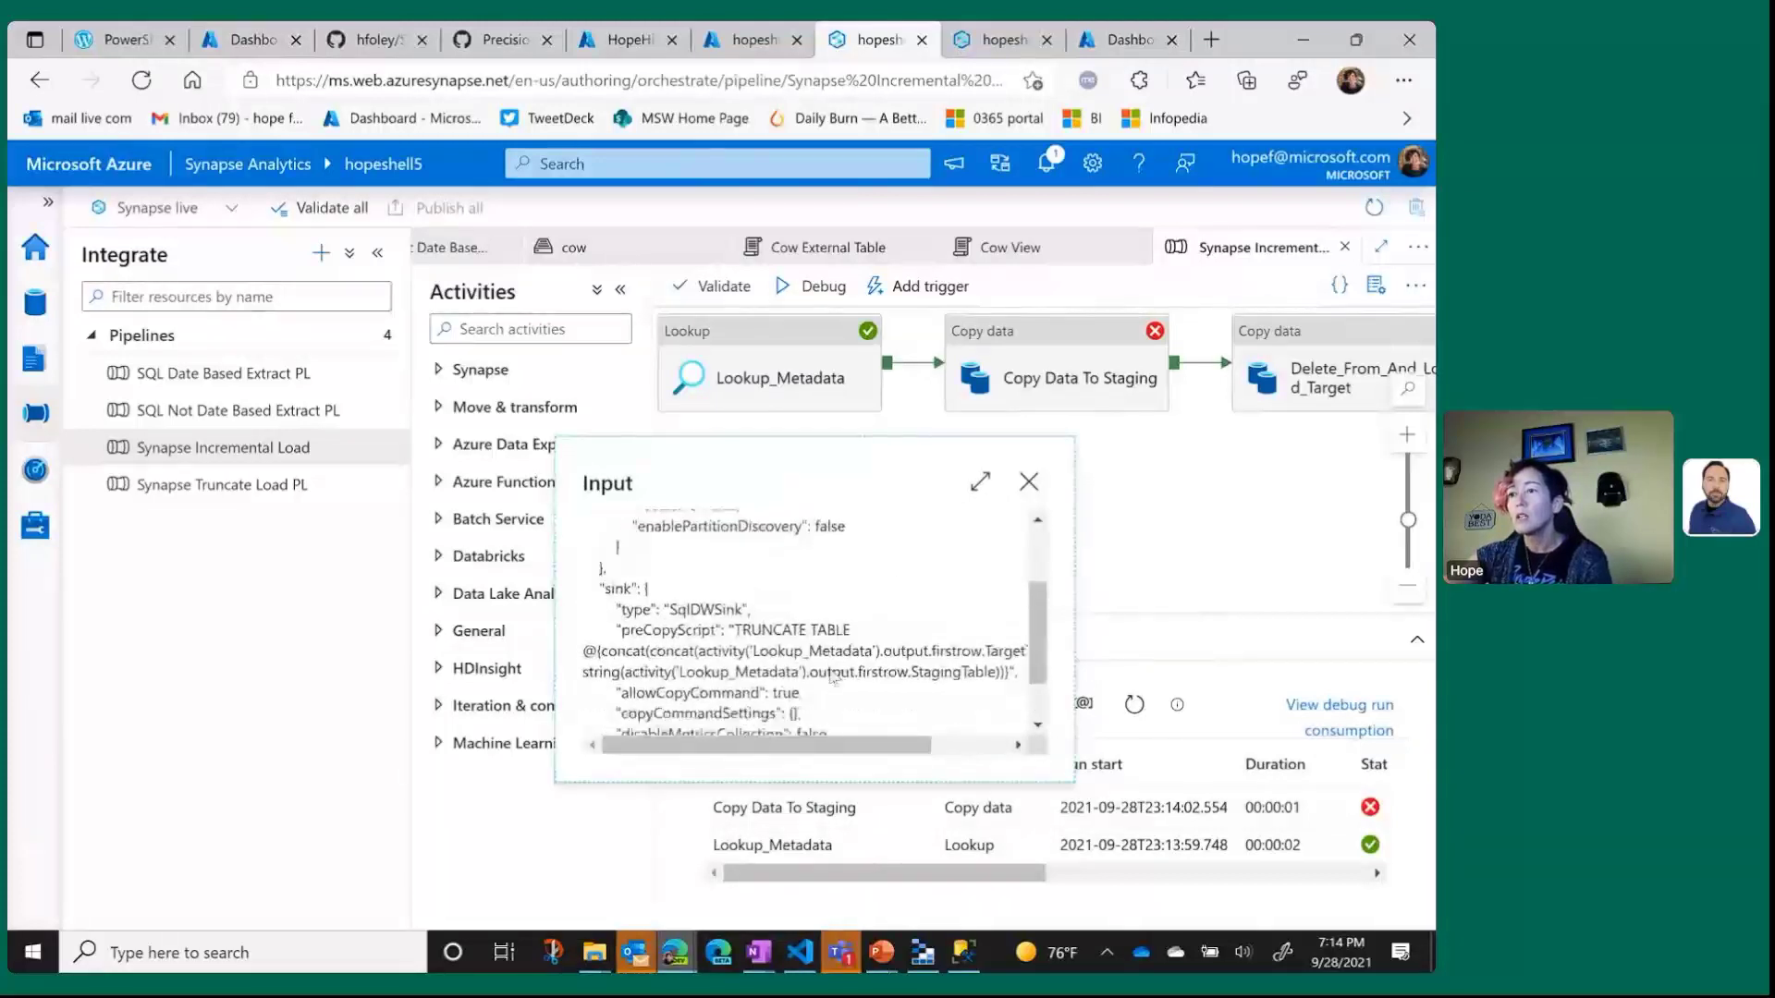
scroll(832, 675, "up", 1)
scroll(831, 670, "down", 2)
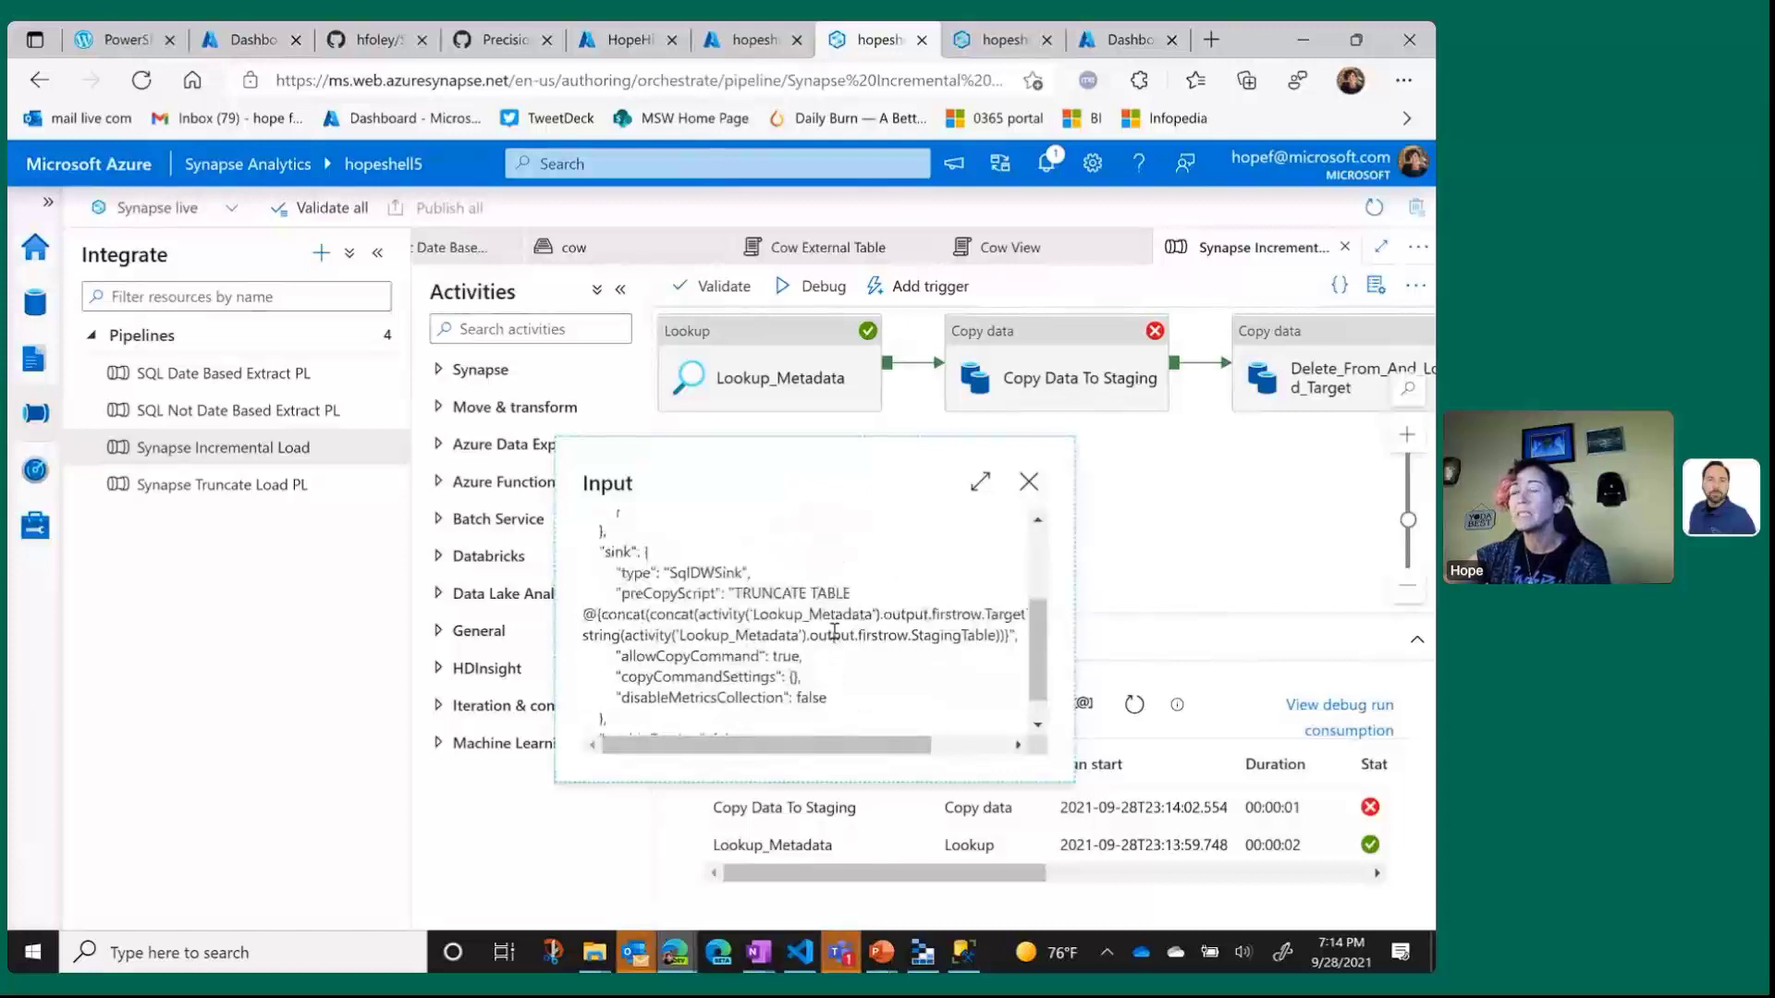
scroll(835, 631, "up", 3)
left_click(1205, 566)
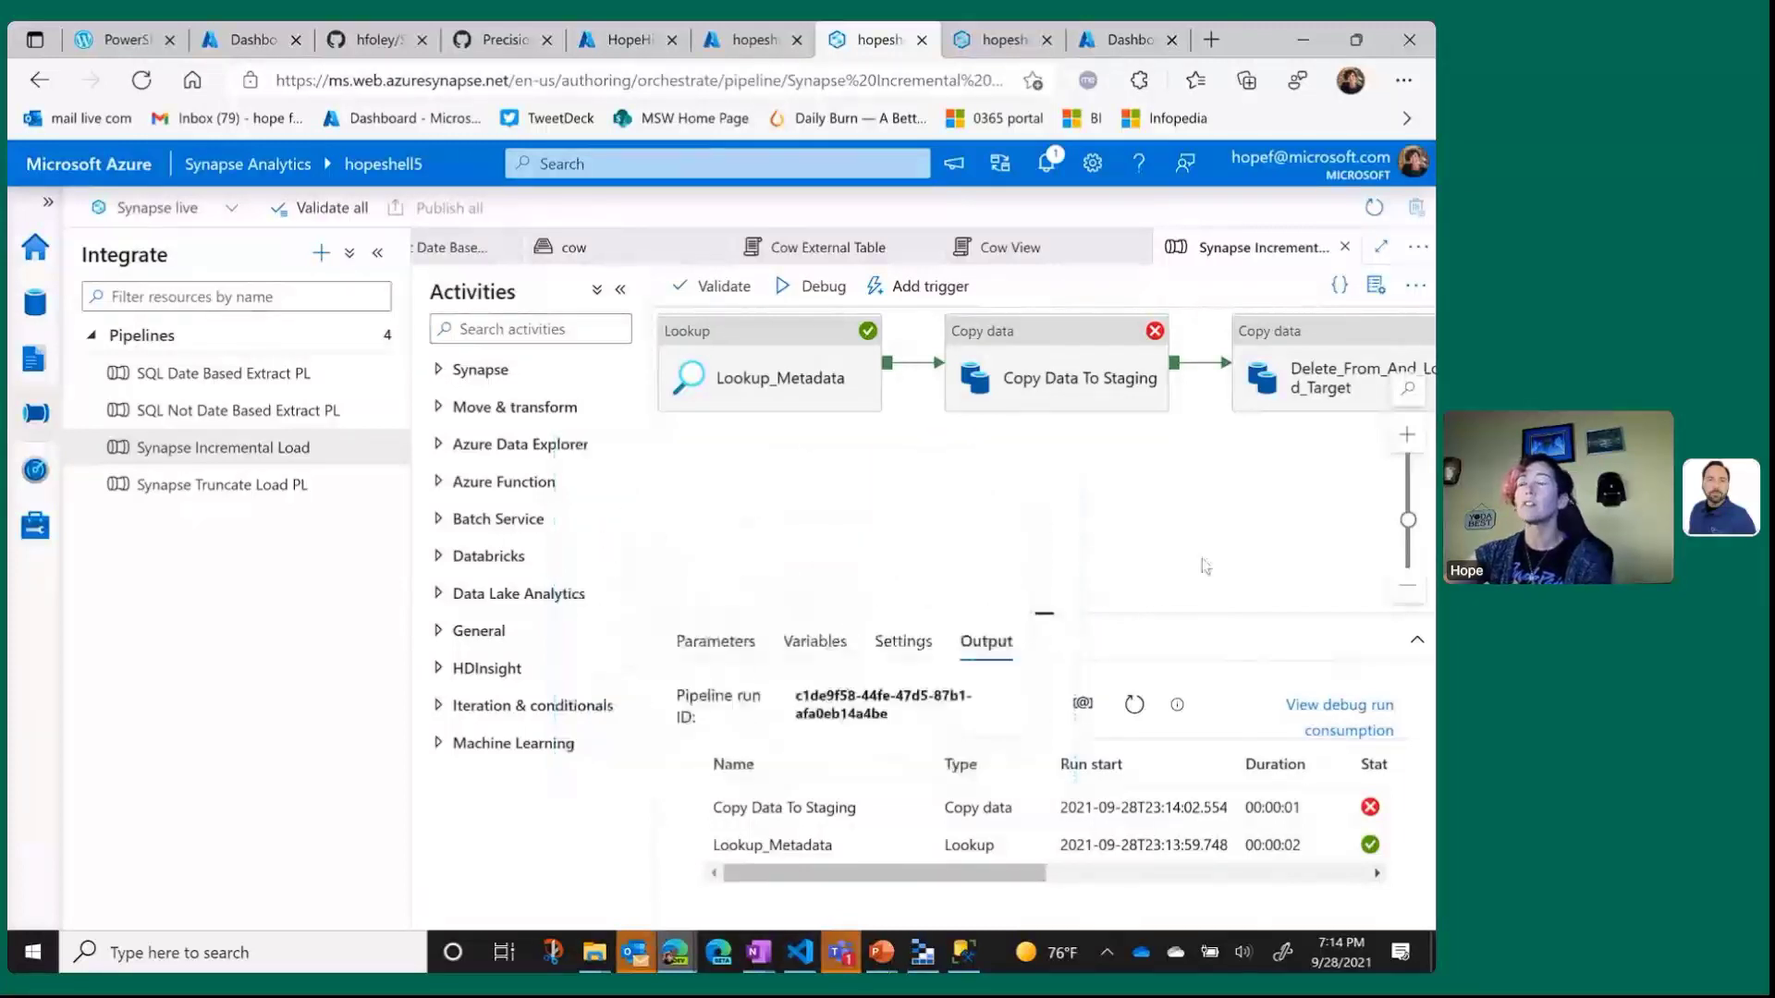
In the hopeshell4 Synapse workspace, open the beerme folder in the raw container of the linked DataLakeLS storage.
left_click(1006, 42)
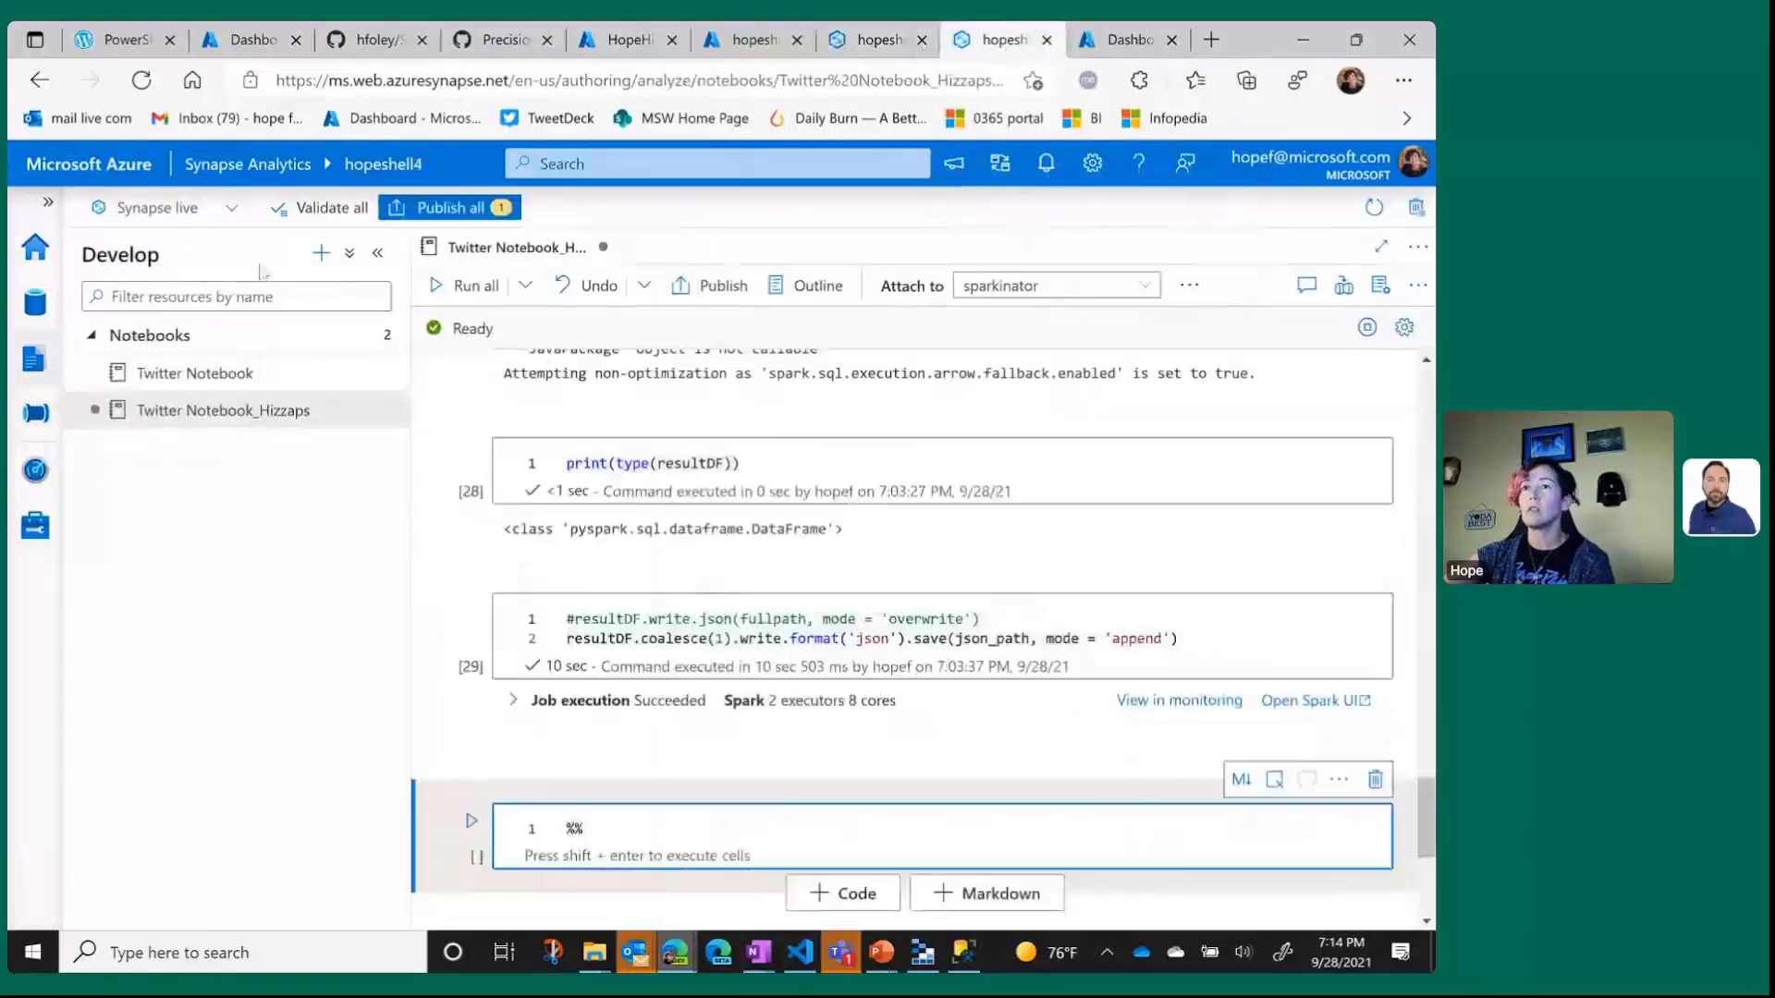
left_click(35, 302)
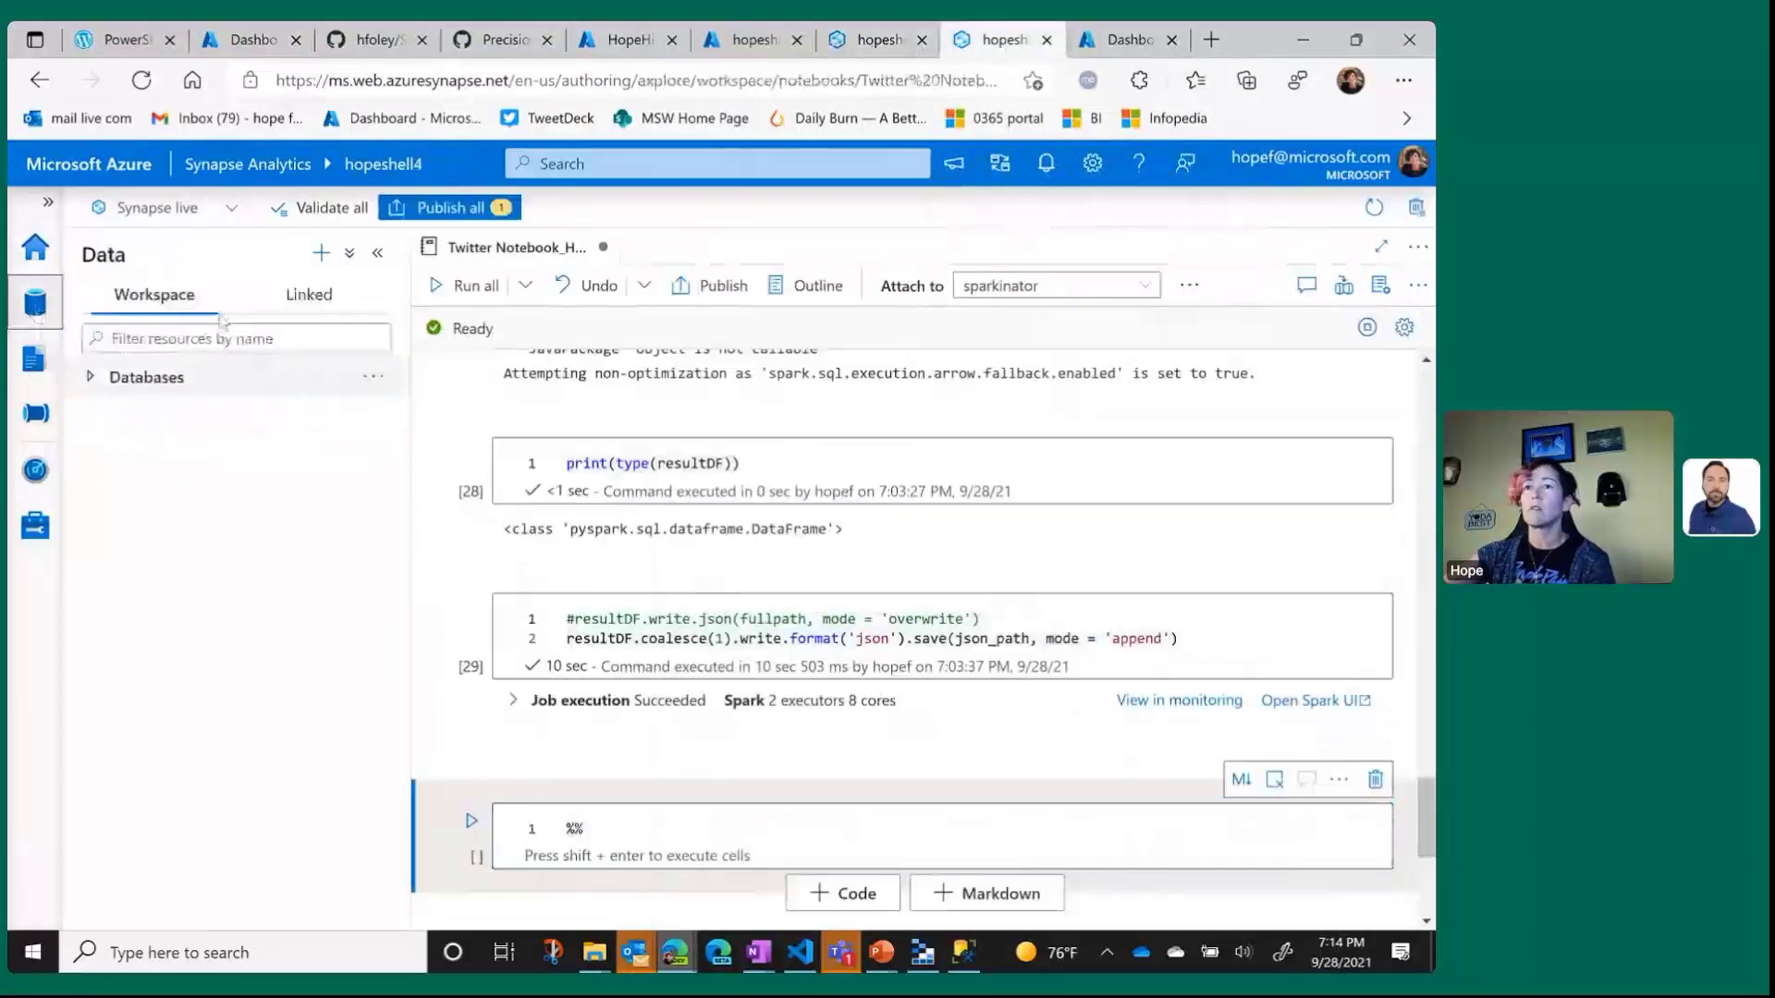
left_click(308, 295)
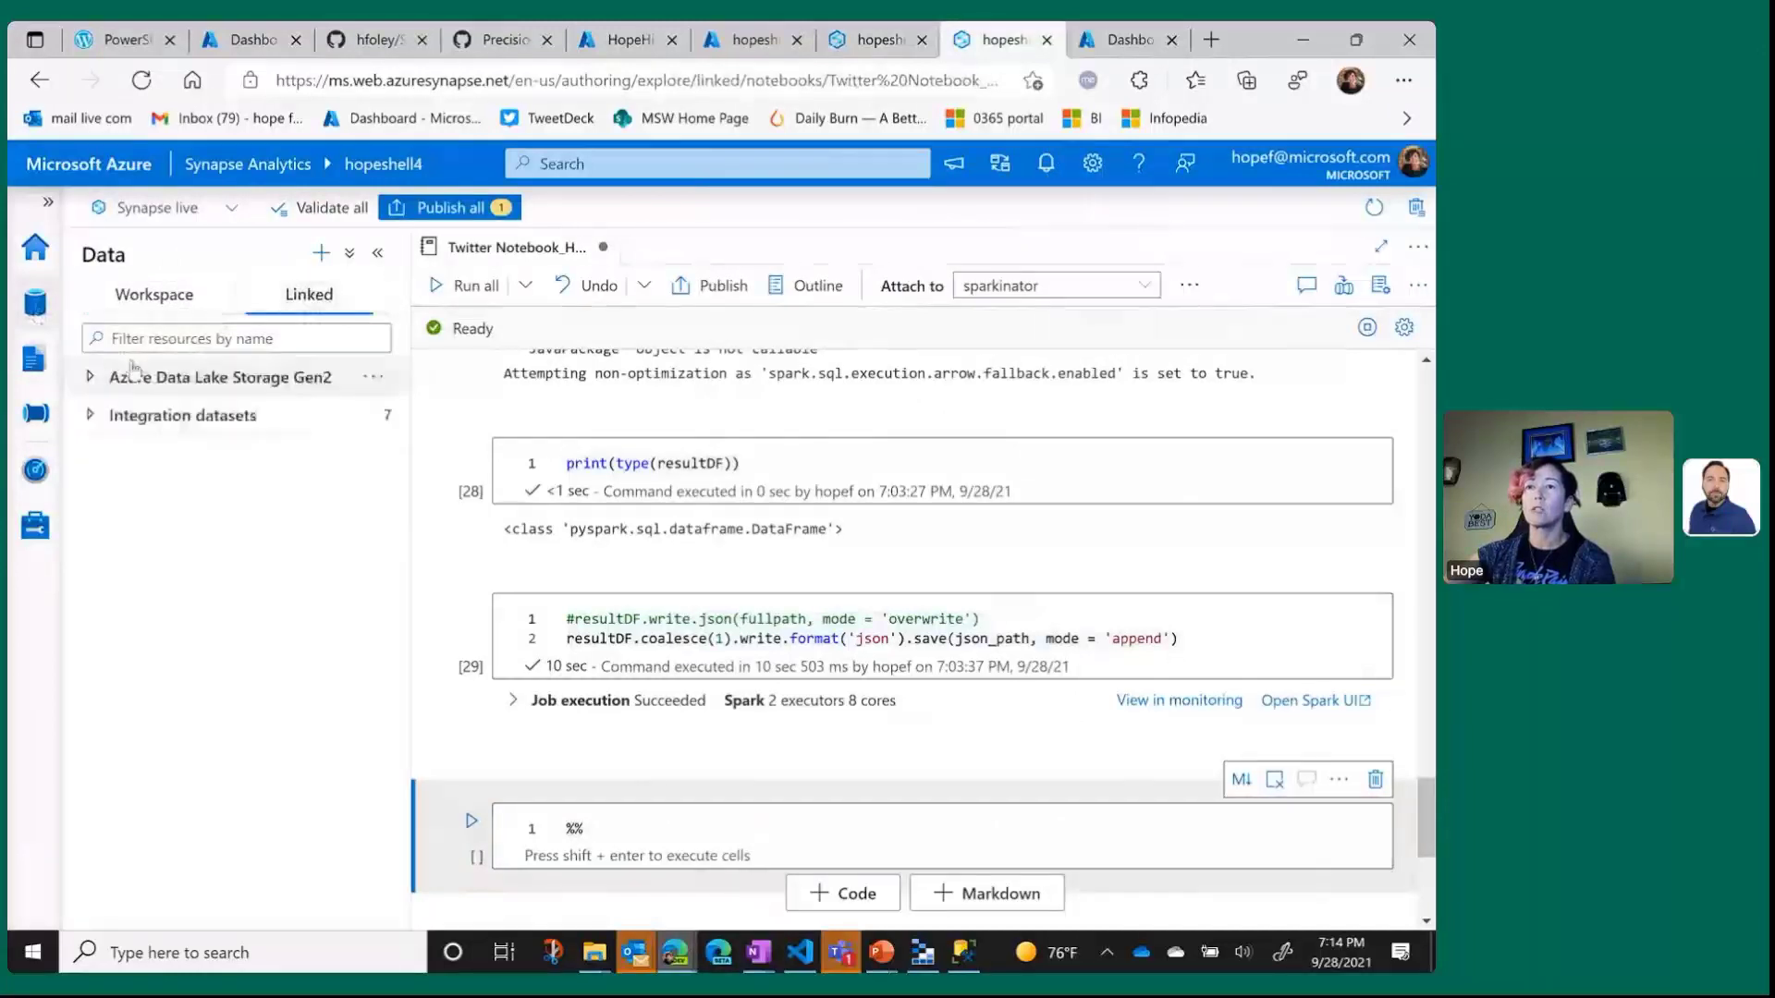
left_click(132, 372)
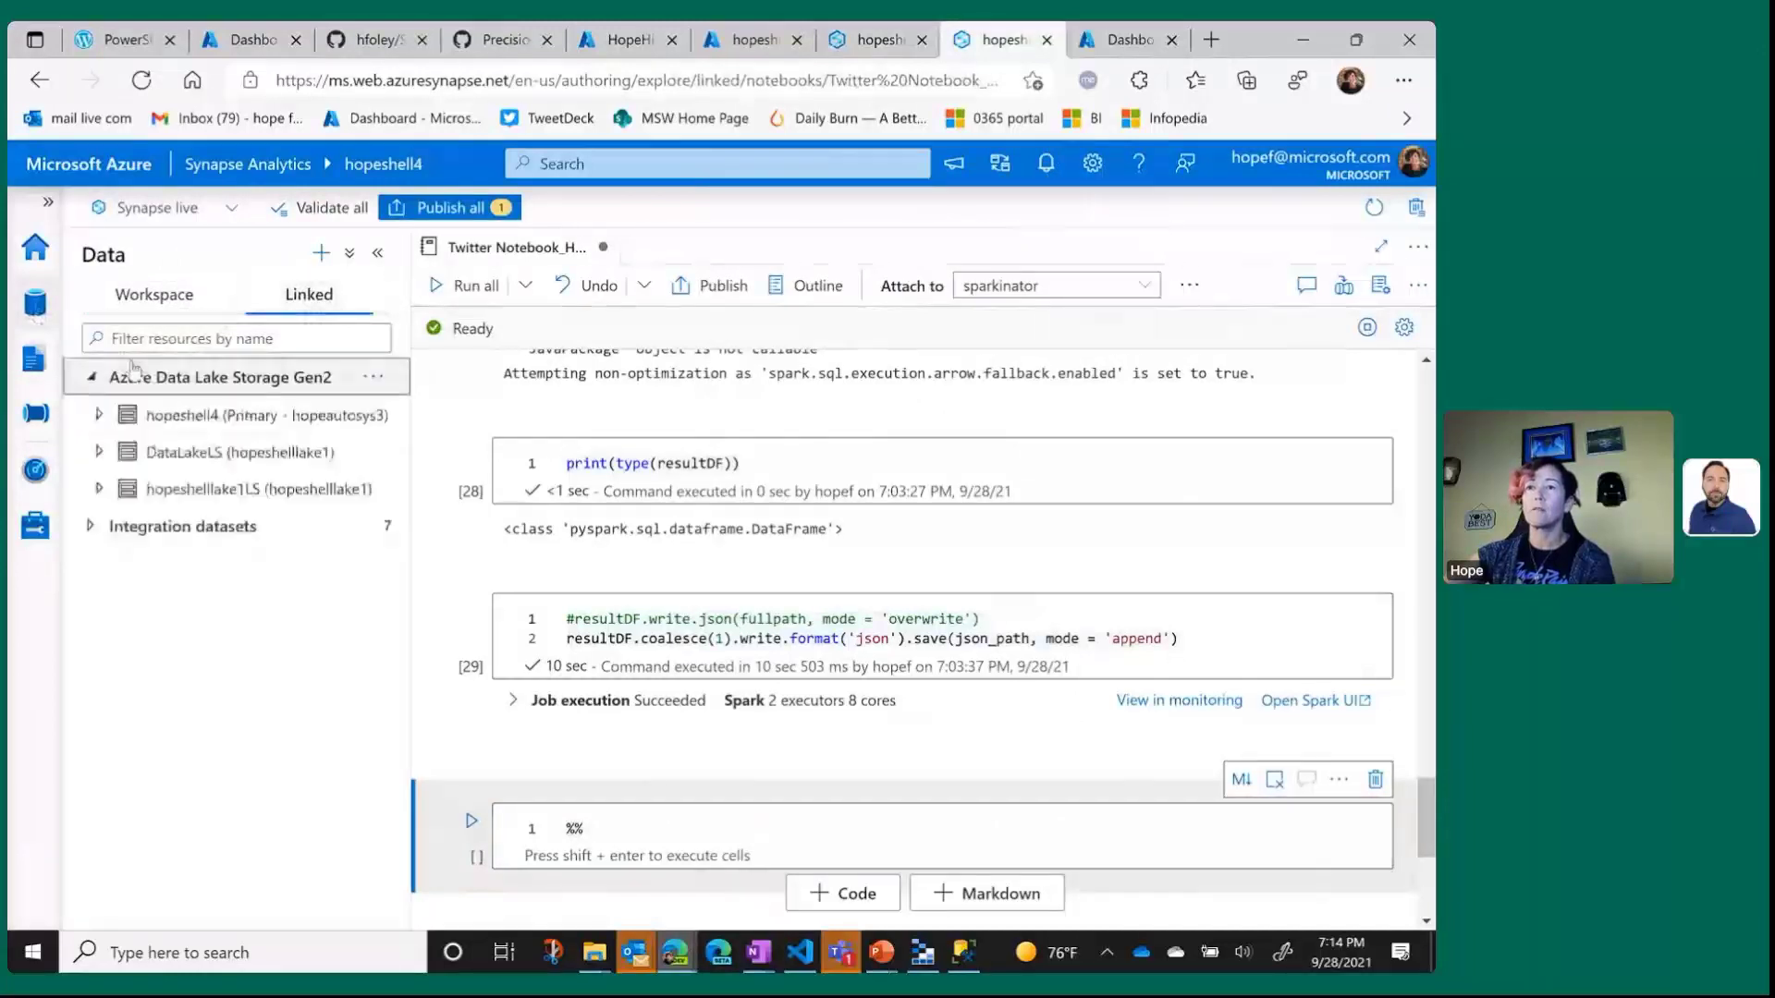
left_click(312, 455)
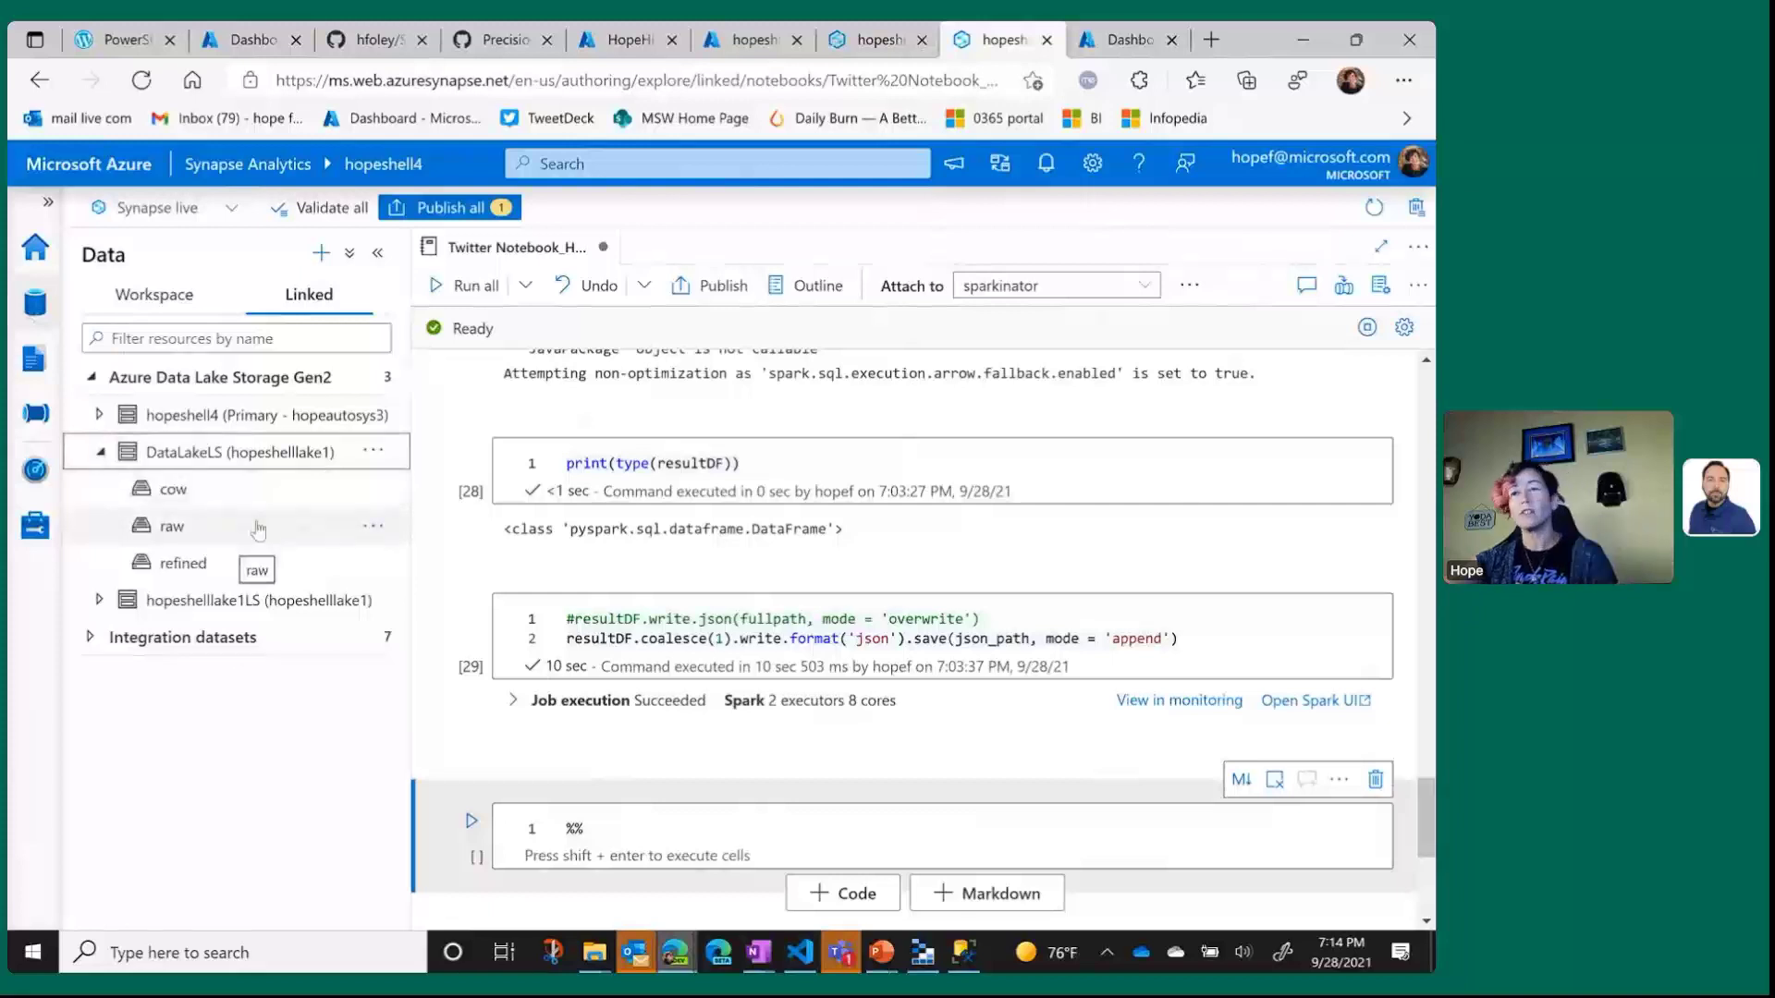
left_click(258, 527)
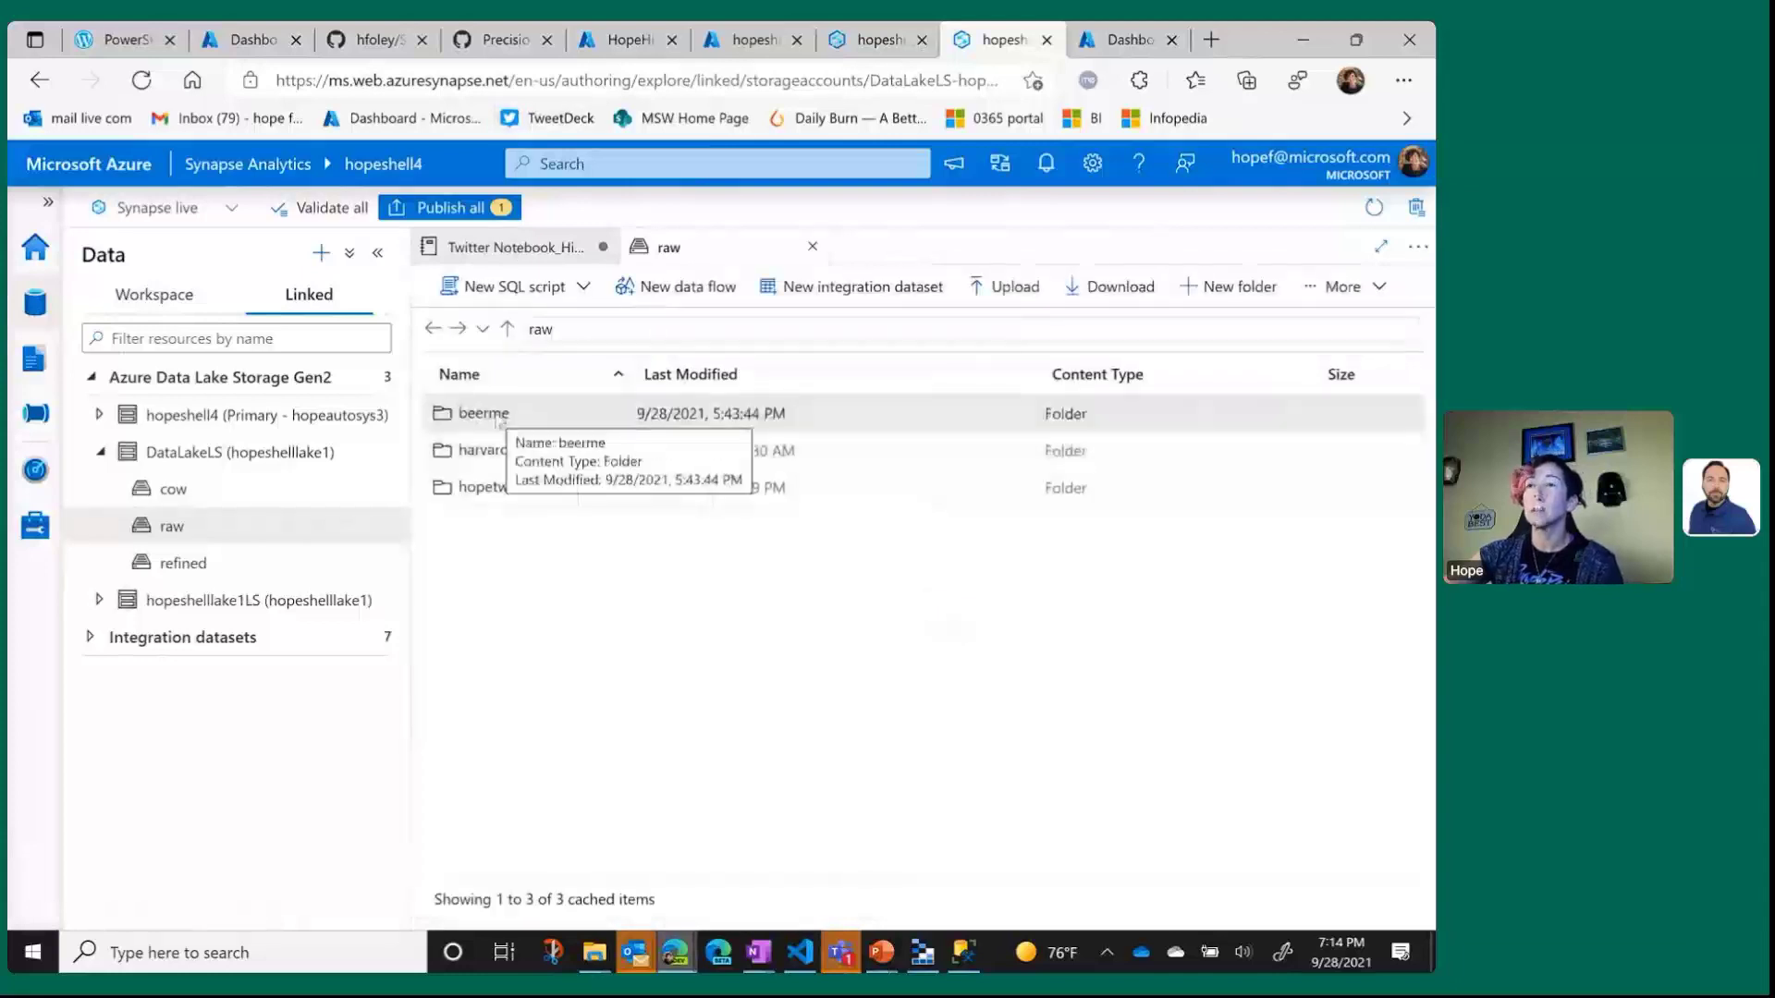
double_click(496, 416)
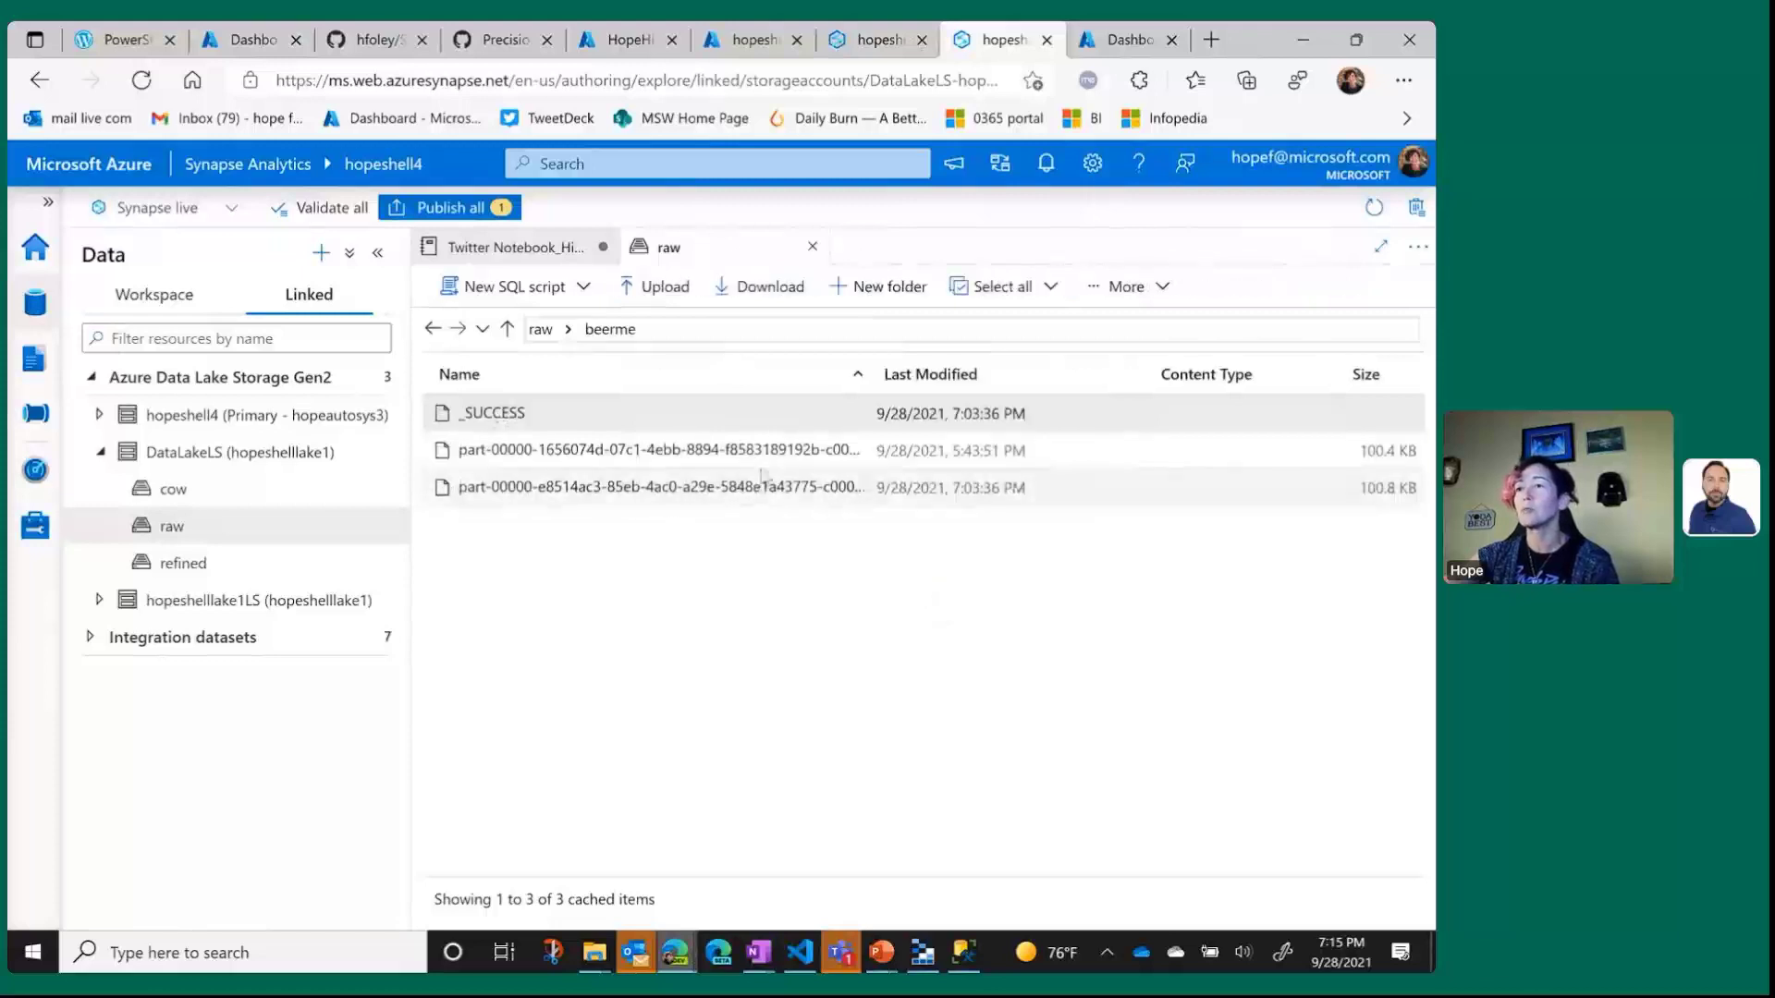
right_click(644, 467)
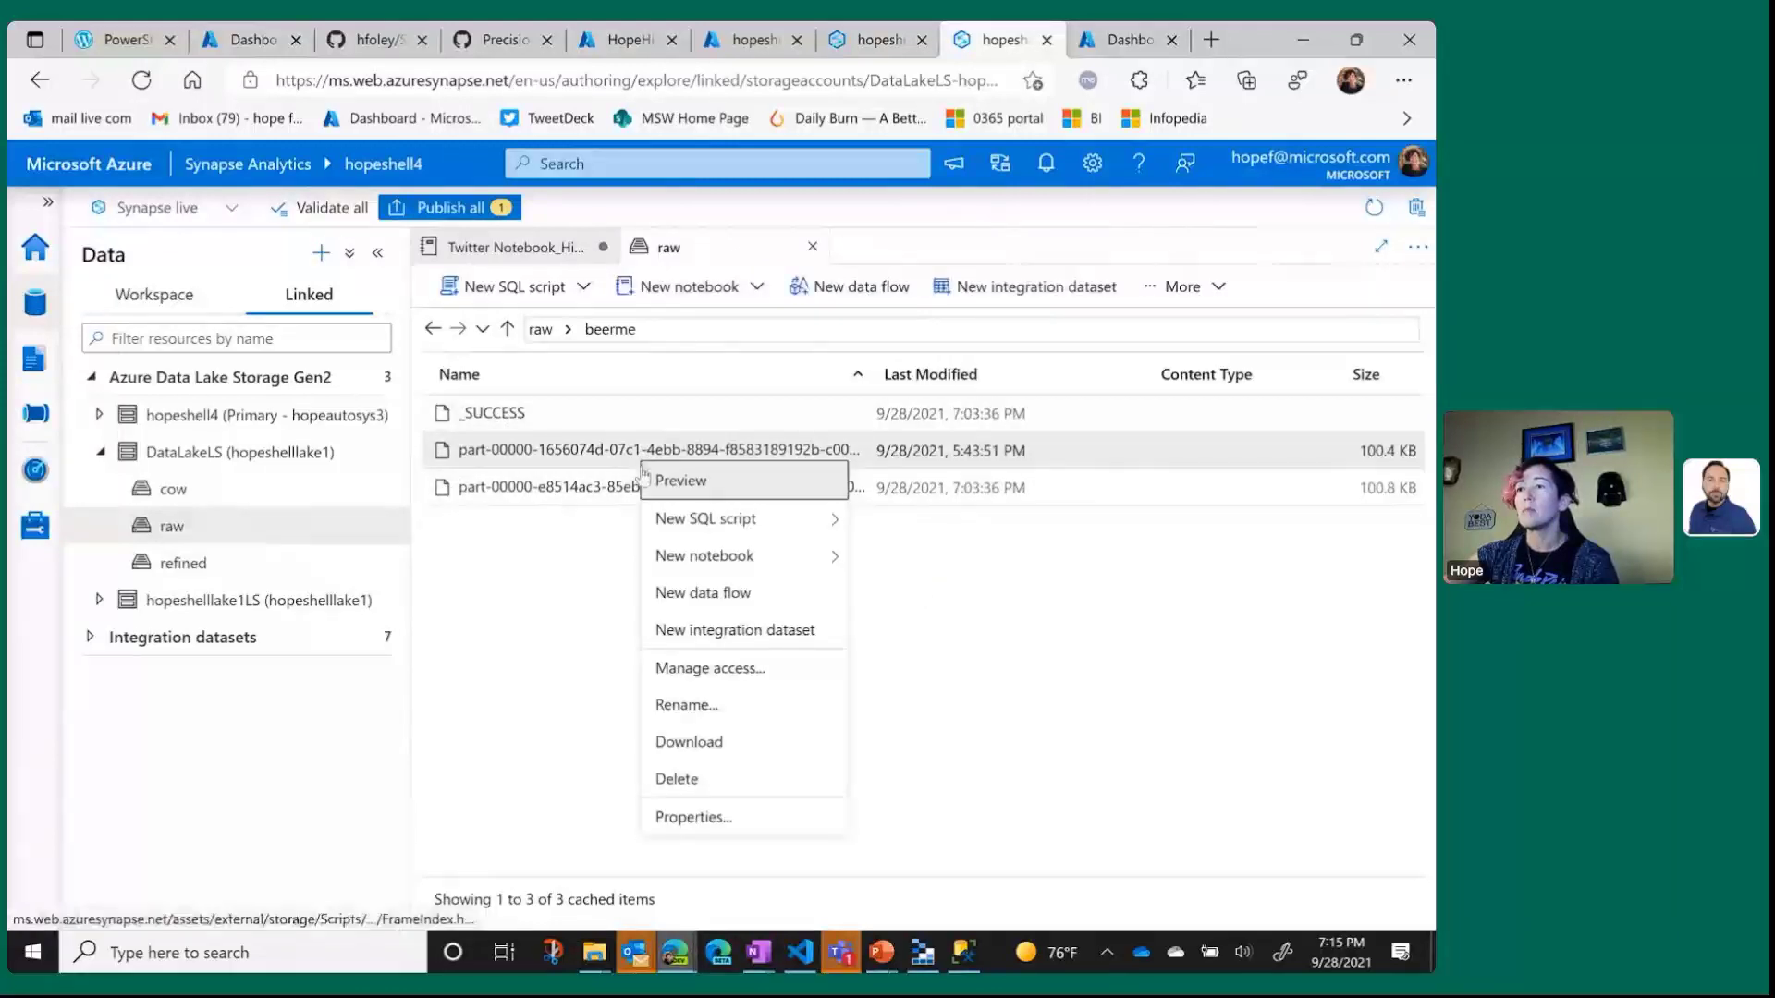
left_click(803, 495)
scroll(733, 559, "down", 1)
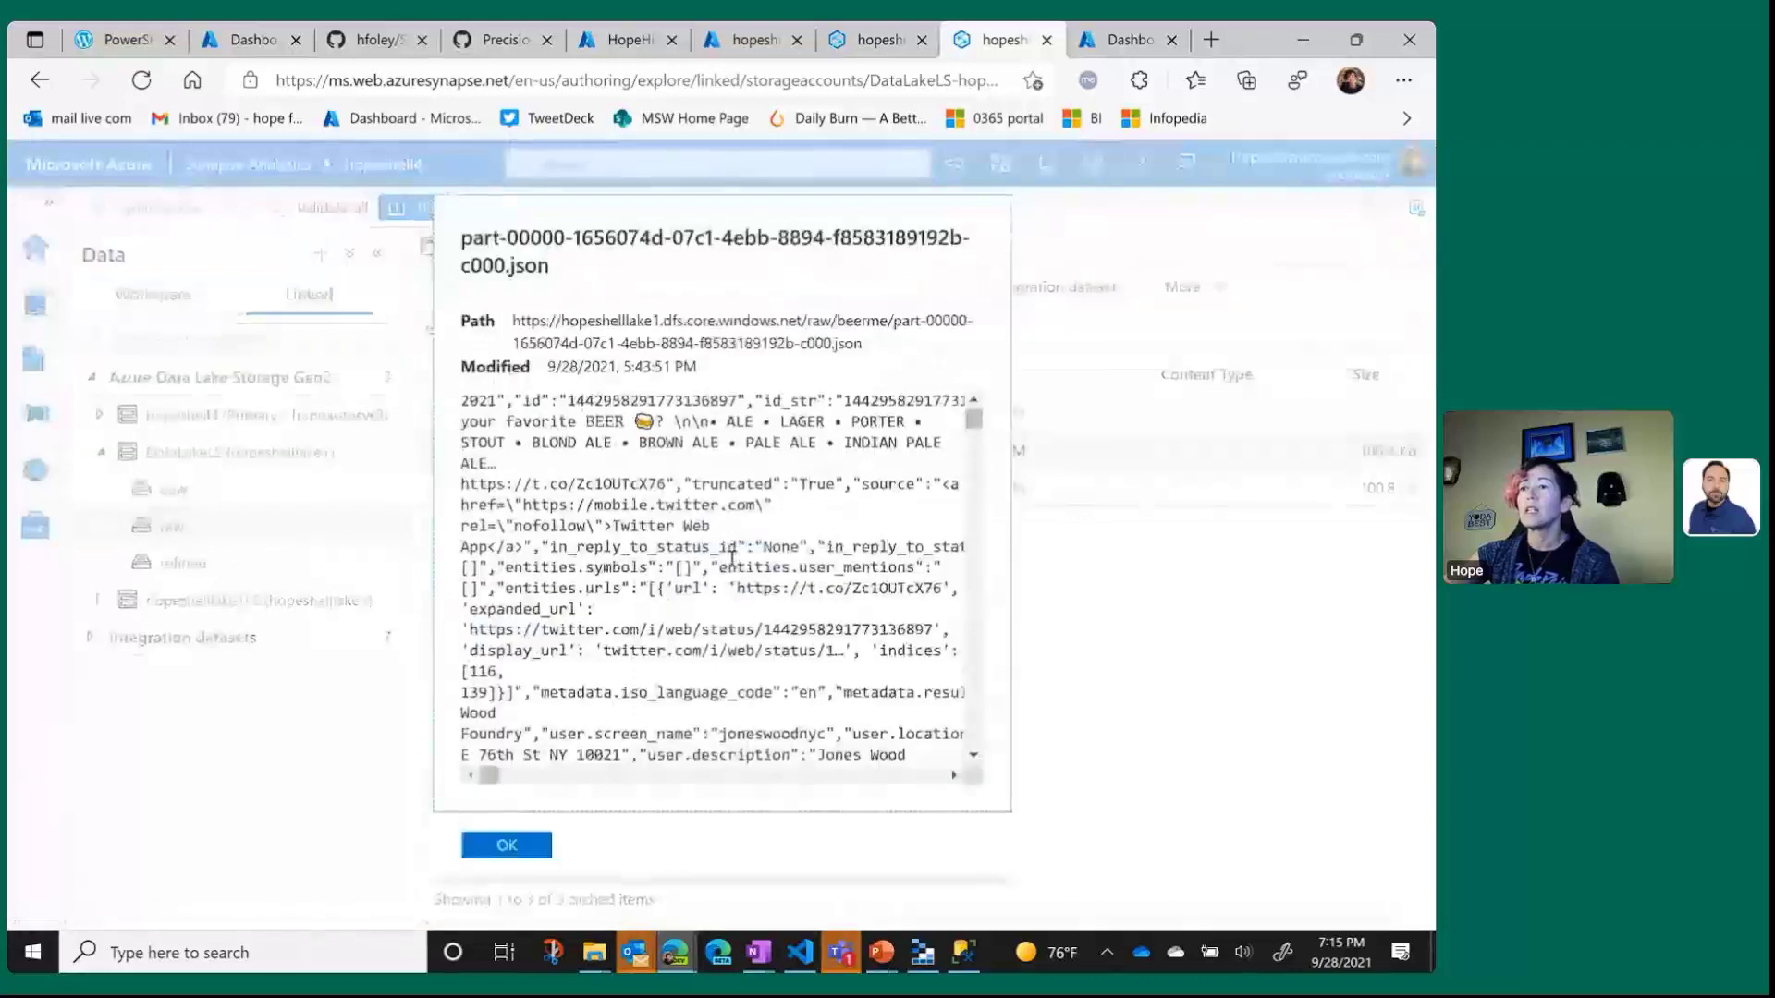
scroll(732, 559, "down", 1)
scroll(732, 559, "down", 3)
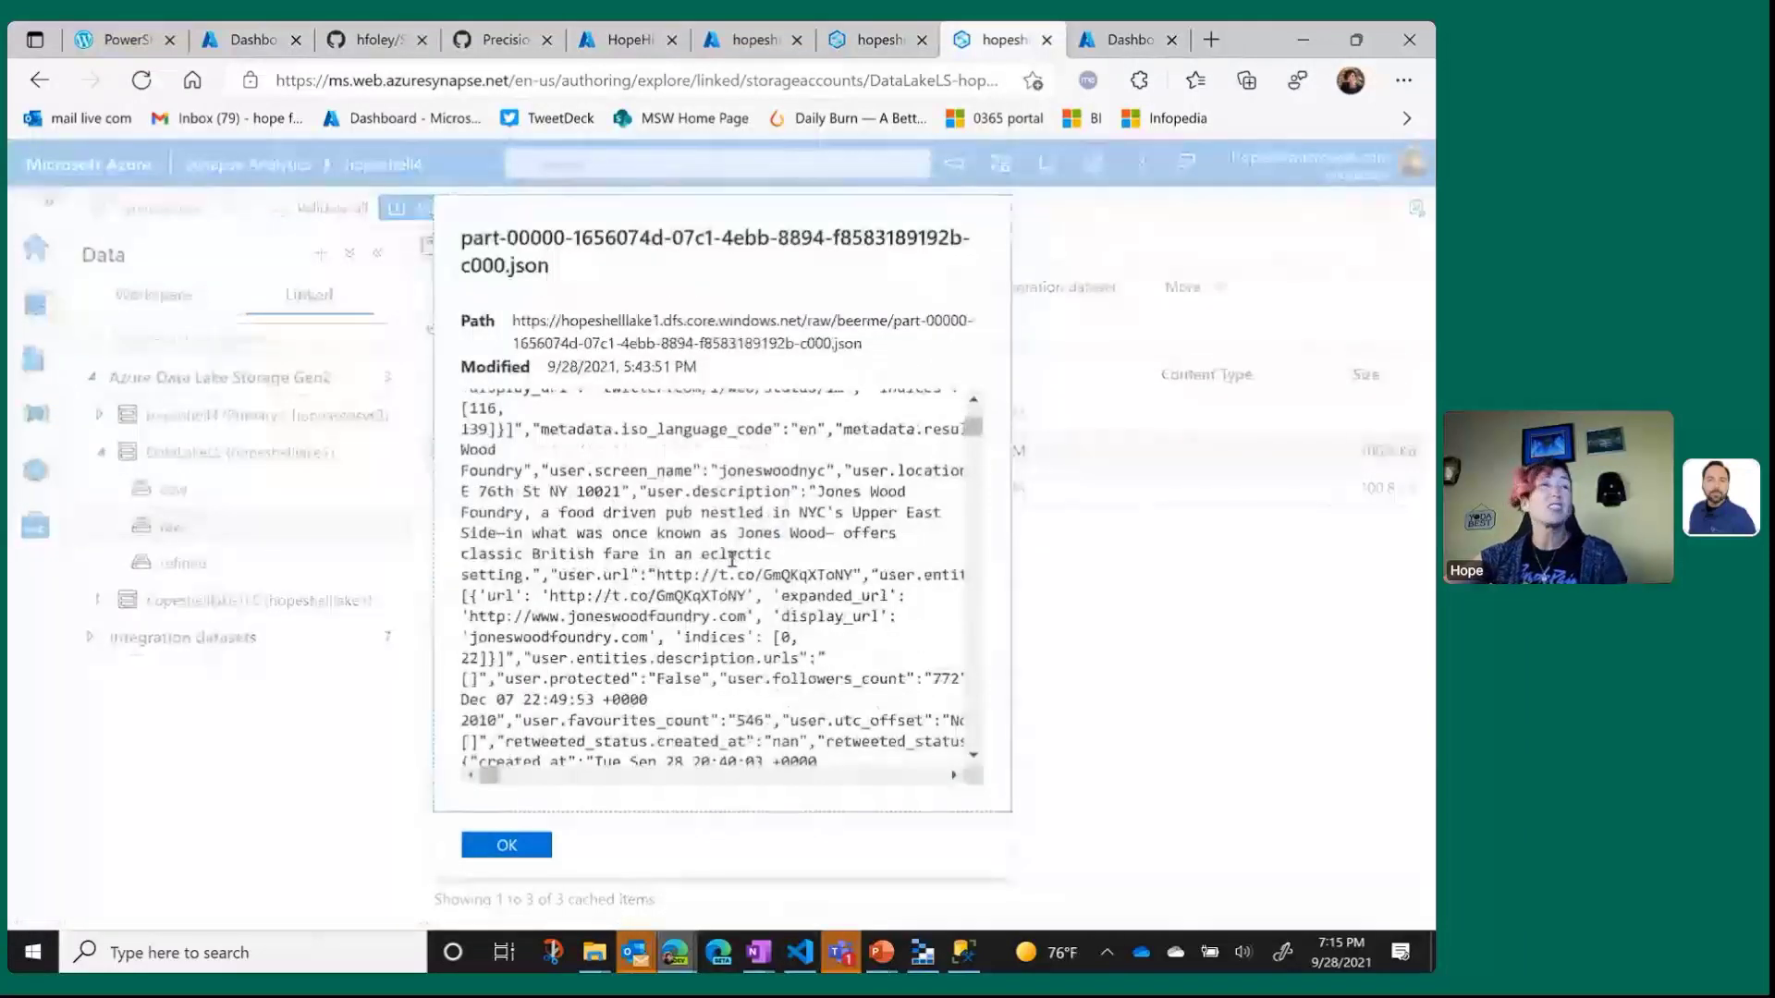
scroll(732, 559, "down", 2)
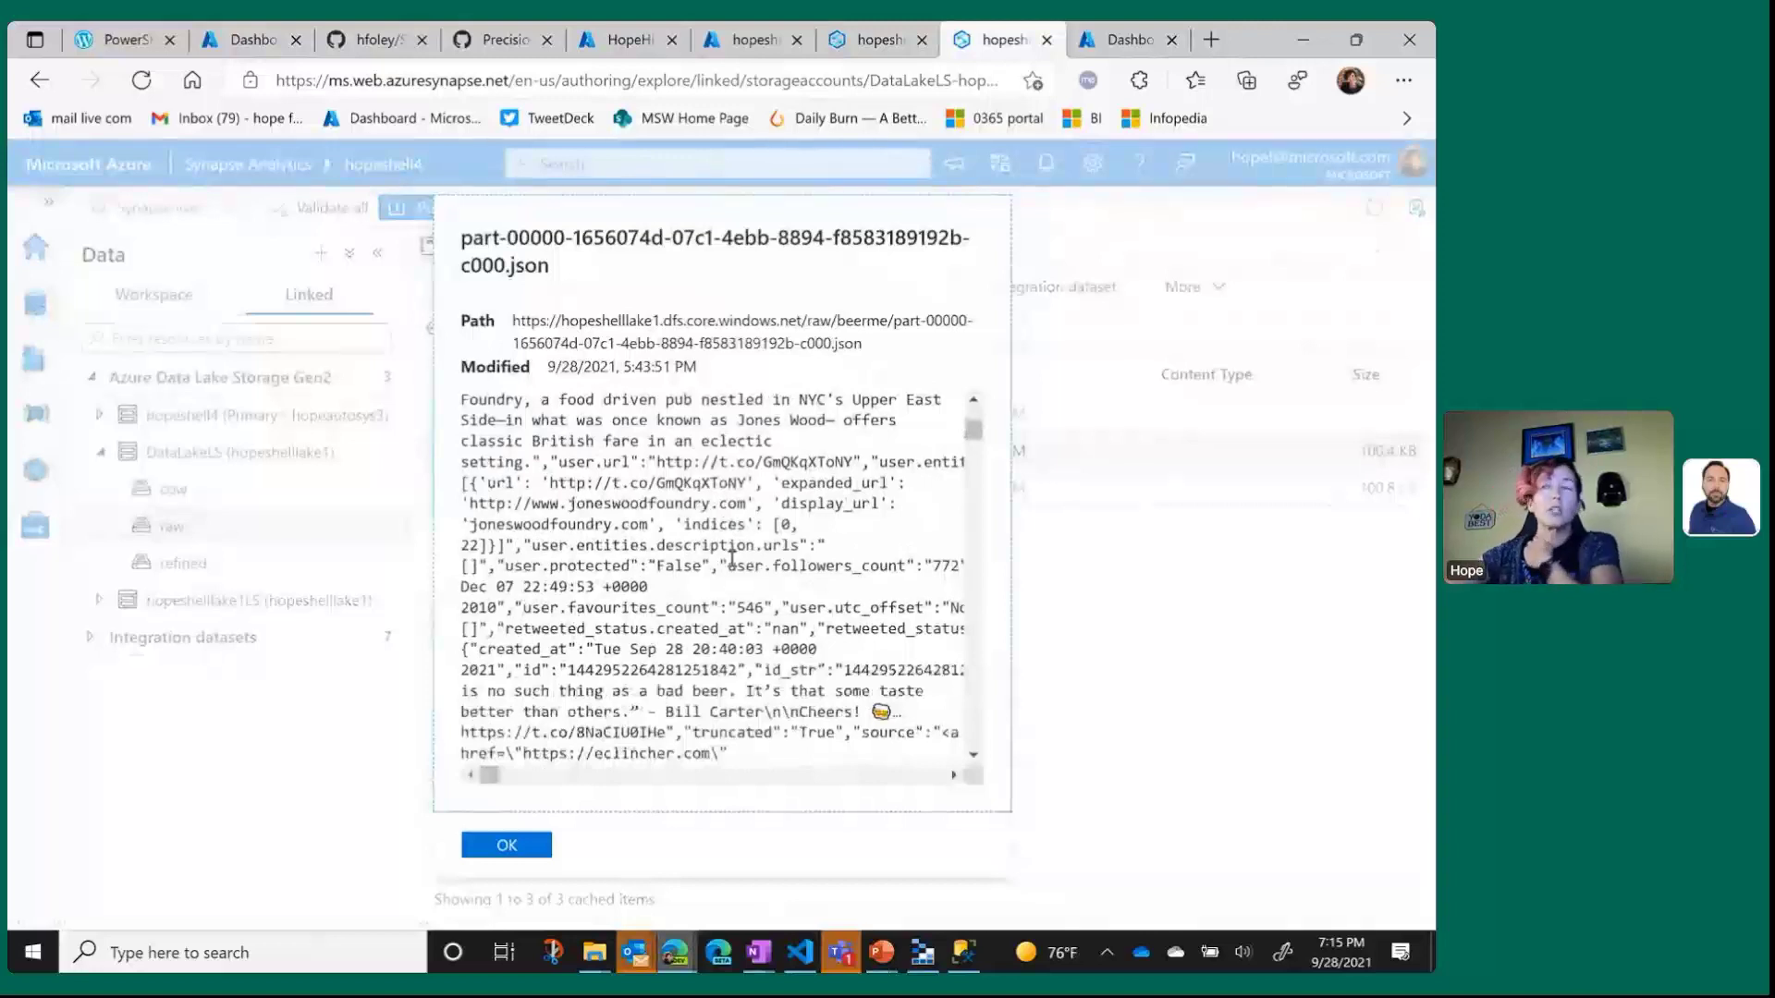
scroll(756, 528, "up", 2)
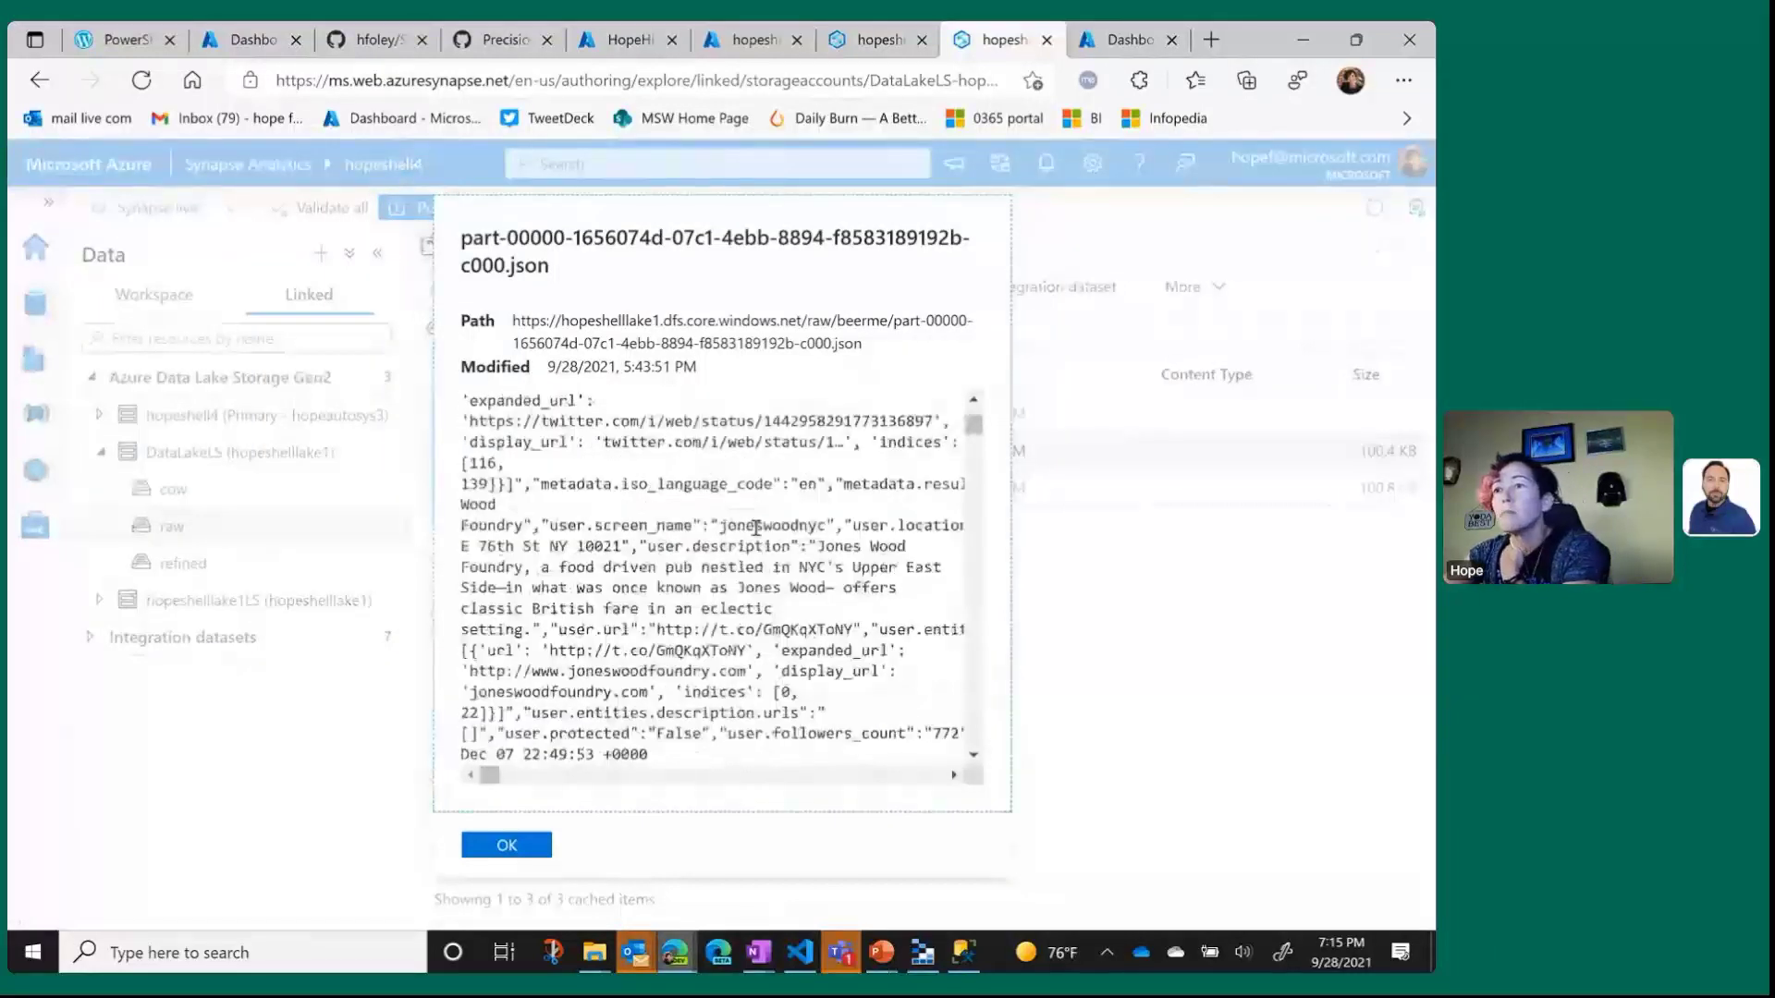
scroll(757, 528, "up", 3)
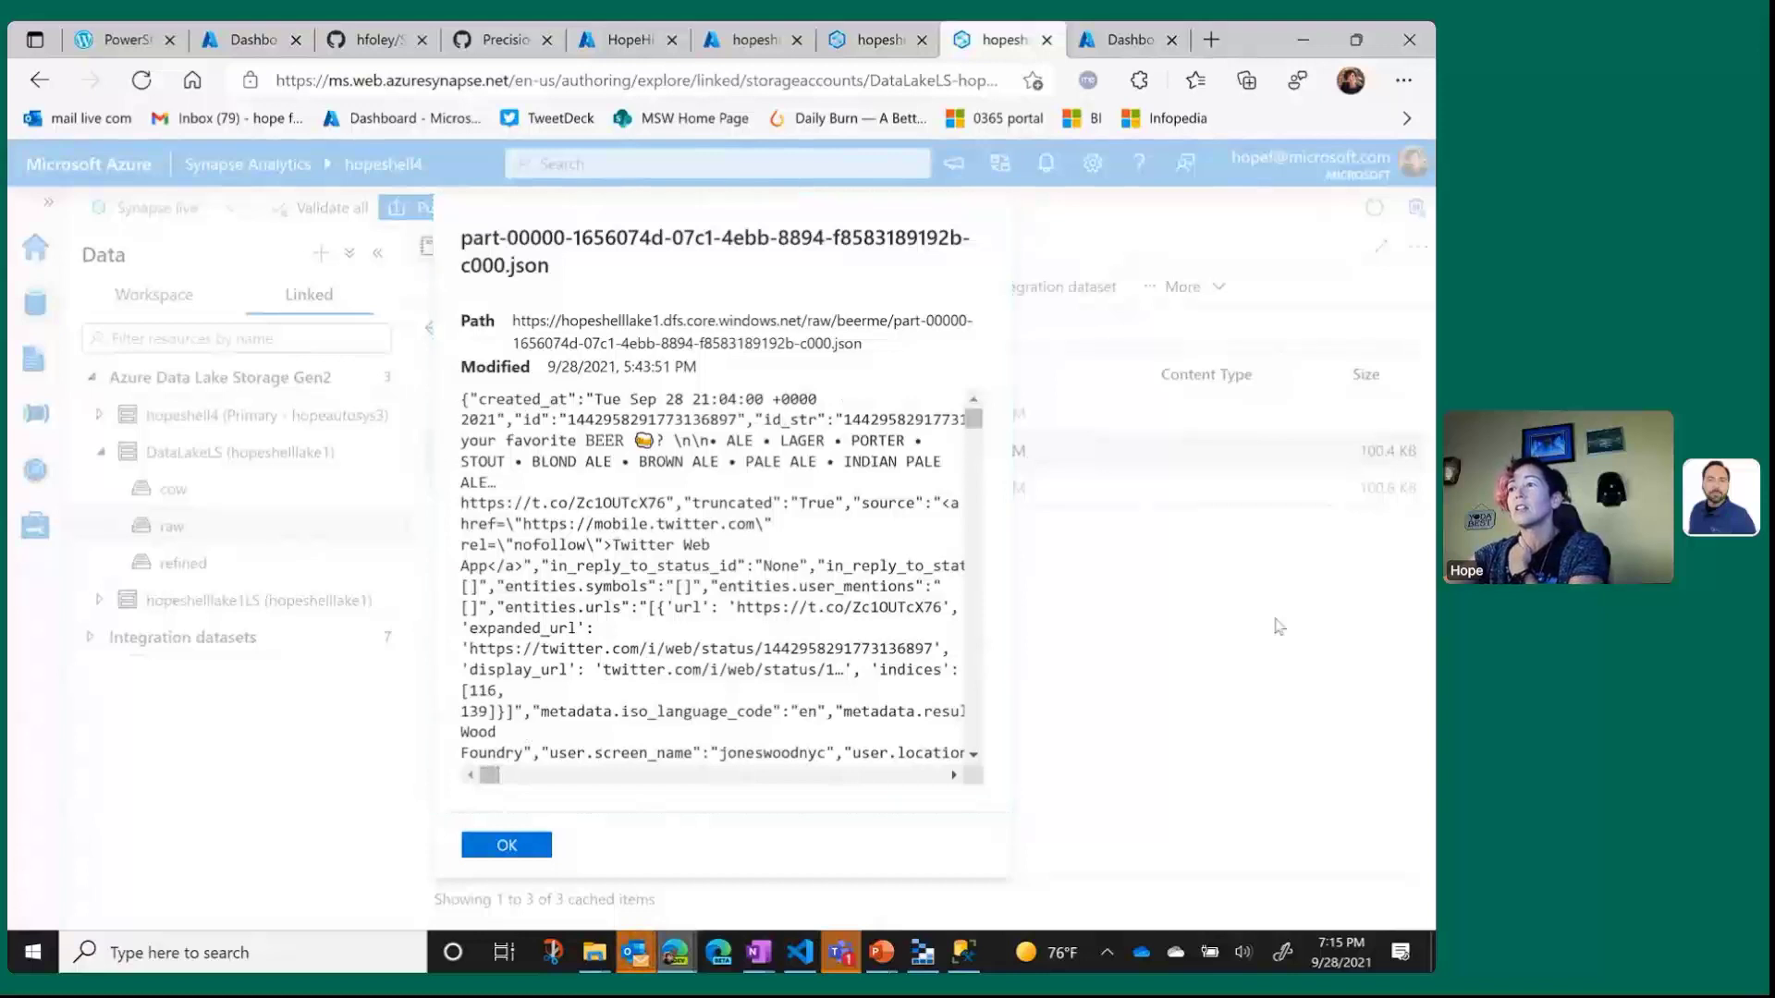
left_click(510, 845)
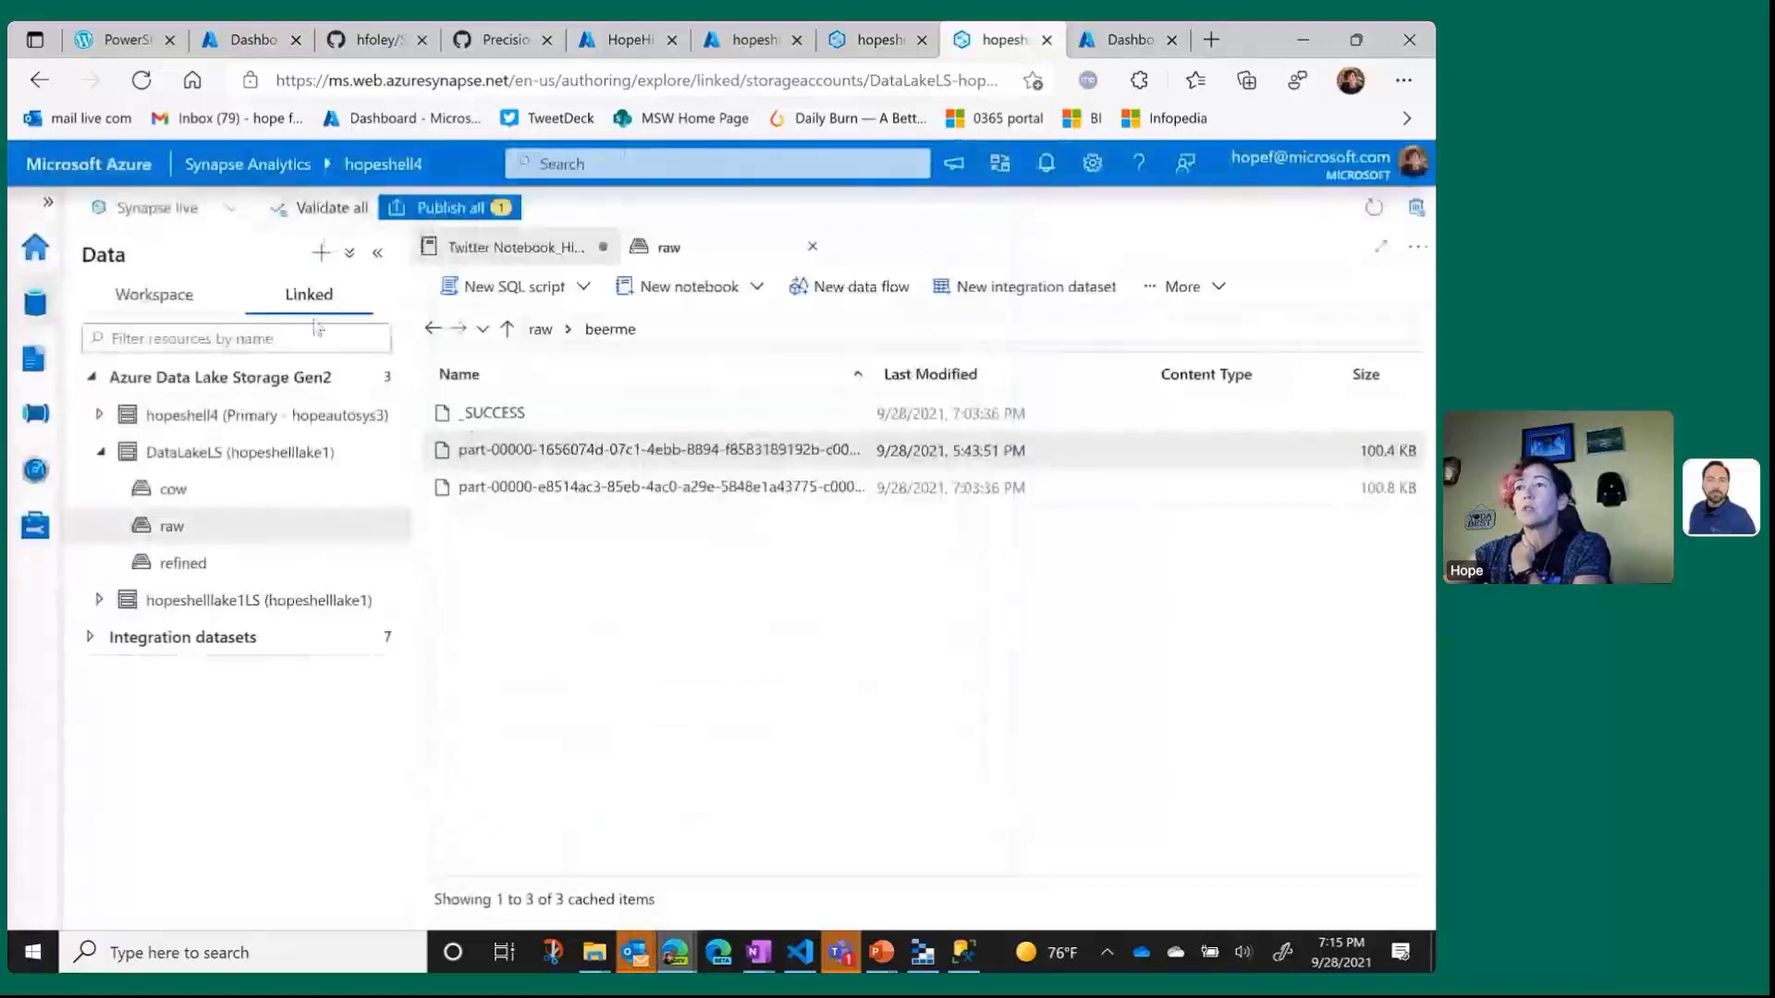
Look inside the hopetweets folder of the raw container, refresh its file list and return to the container root.
left_click(540, 329)
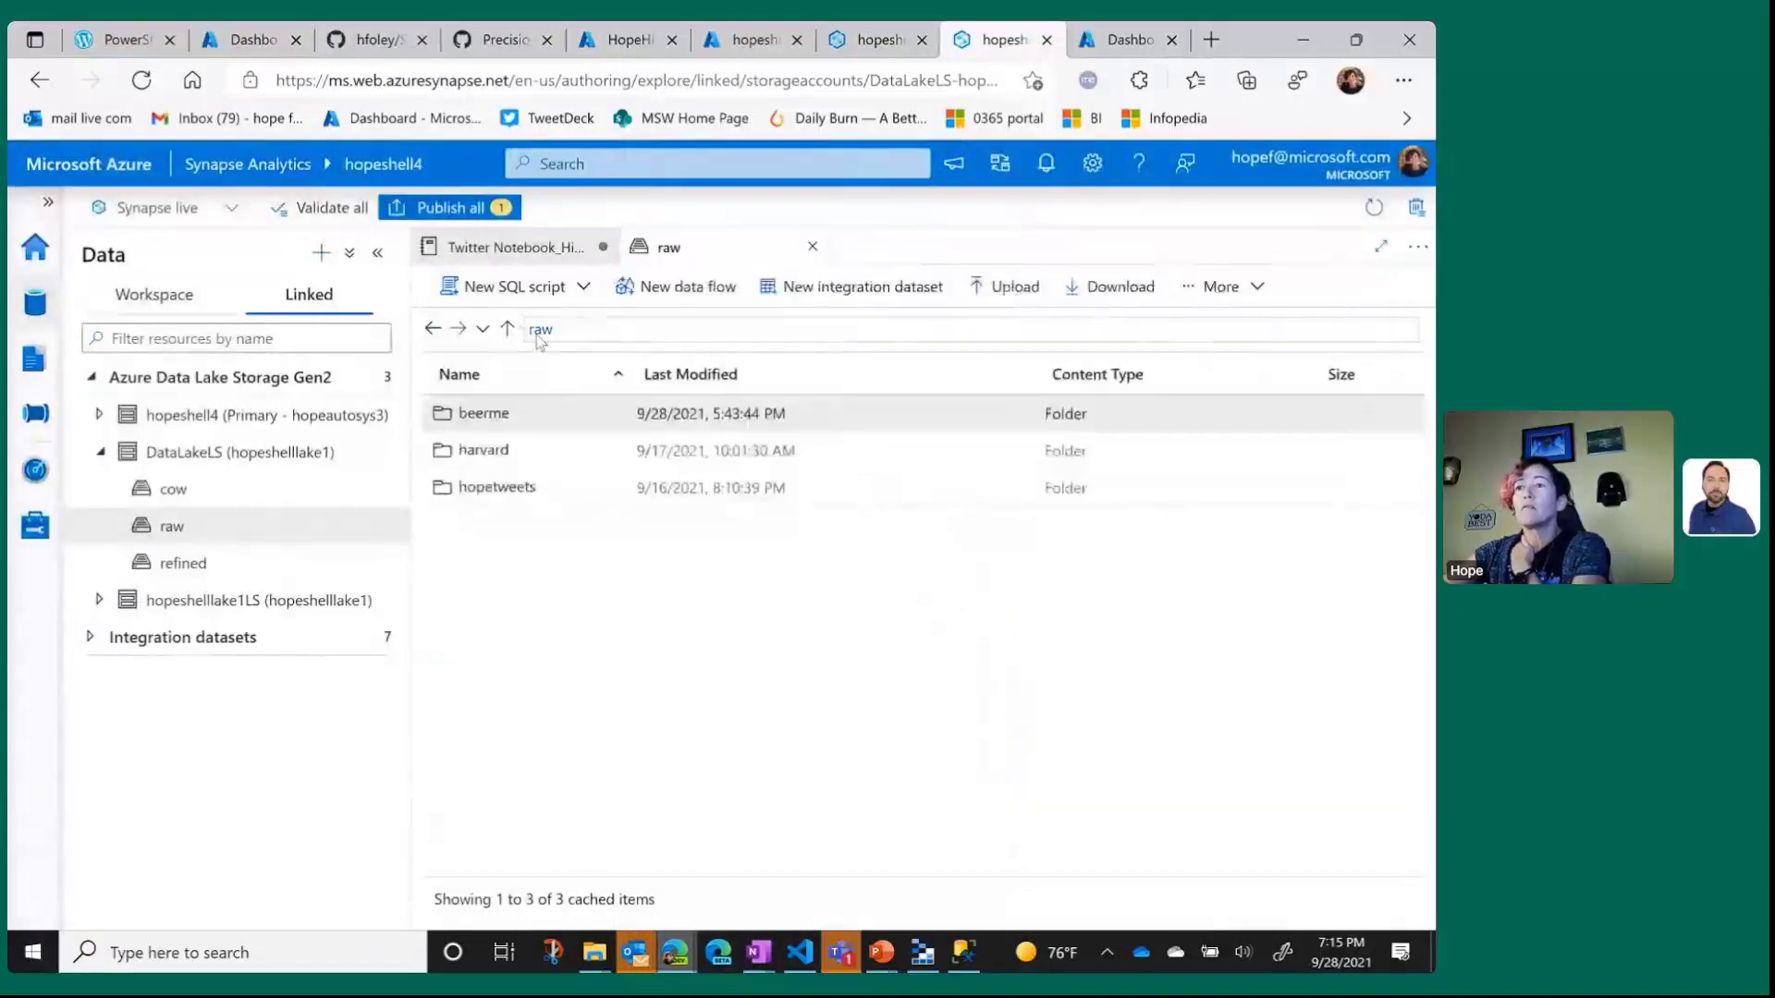
double_click(481, 492)
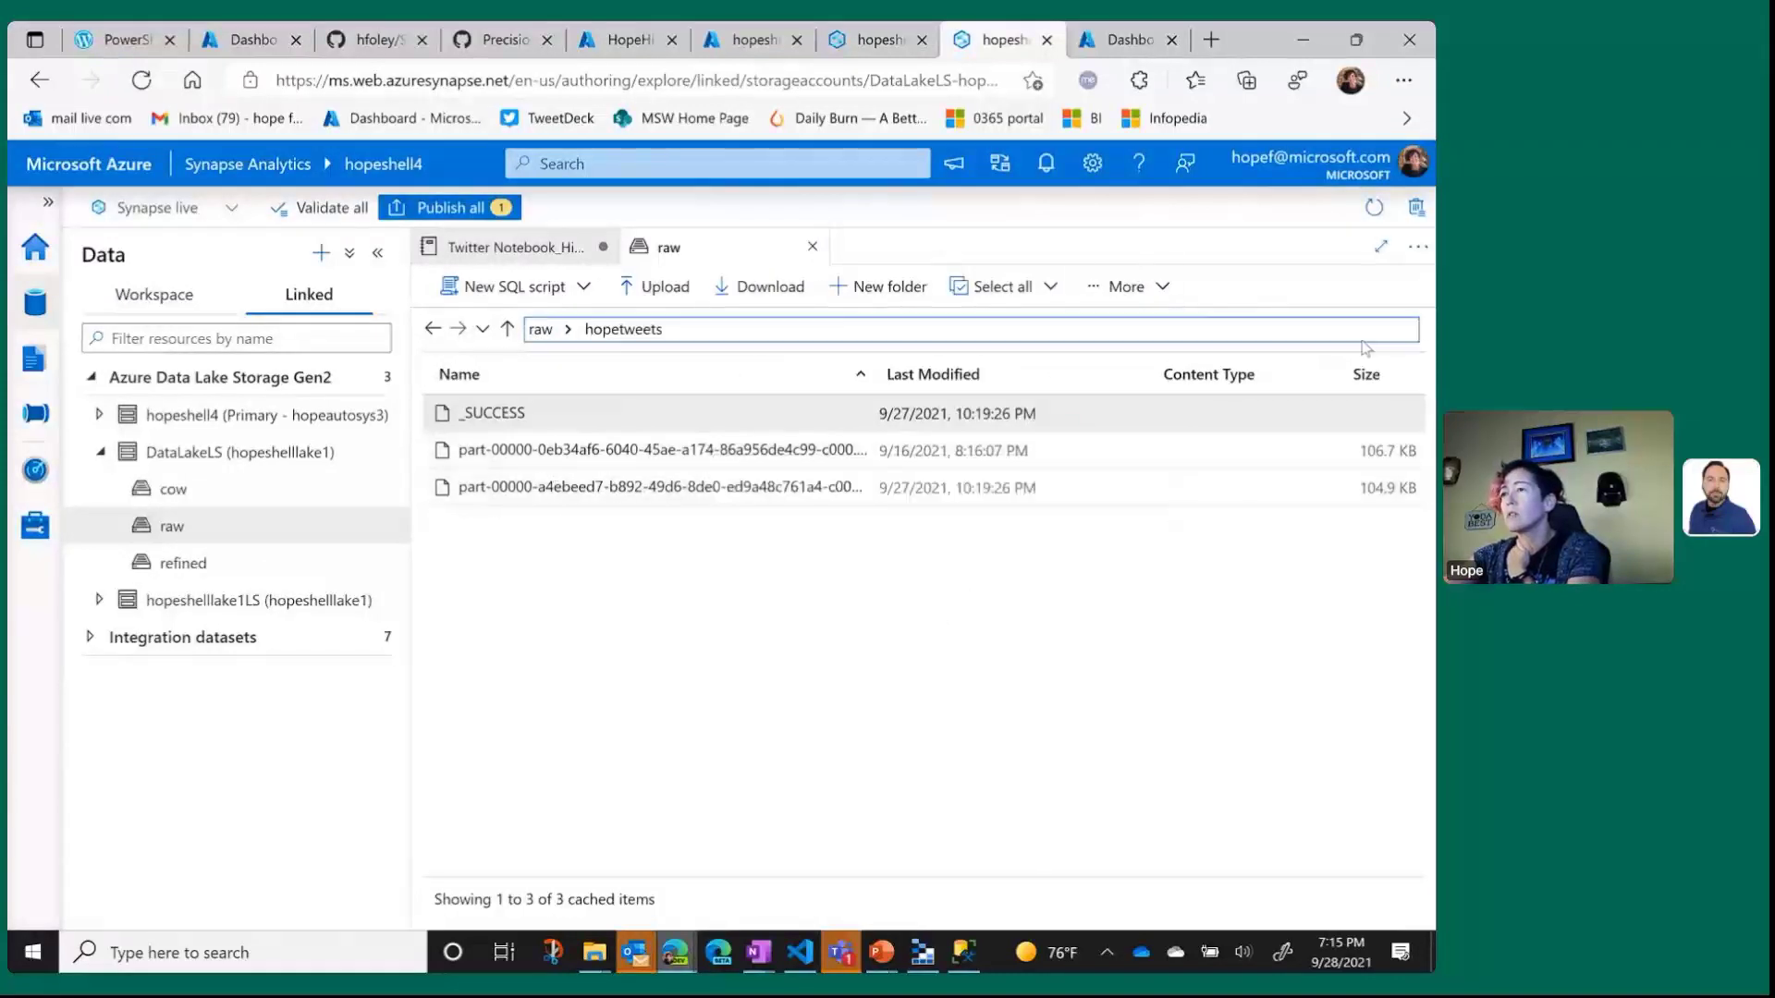
left_click(1126, 287)
left_click(1170, 477)
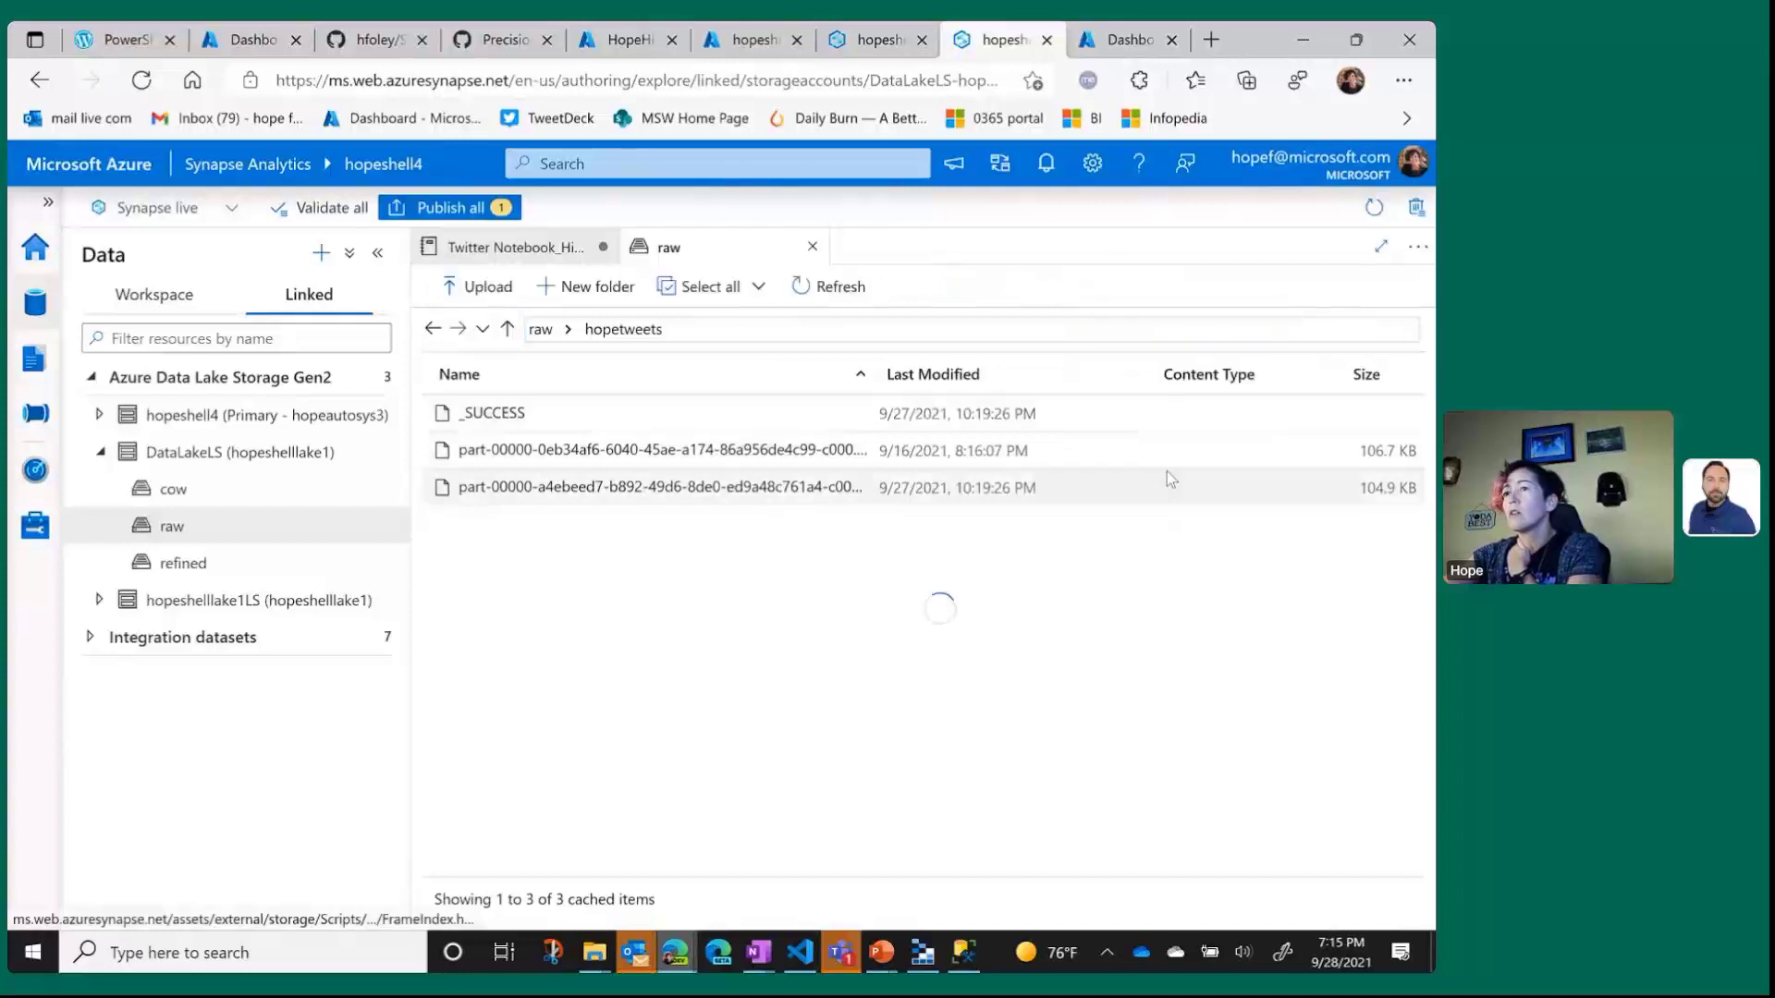
left_click(287, 541)
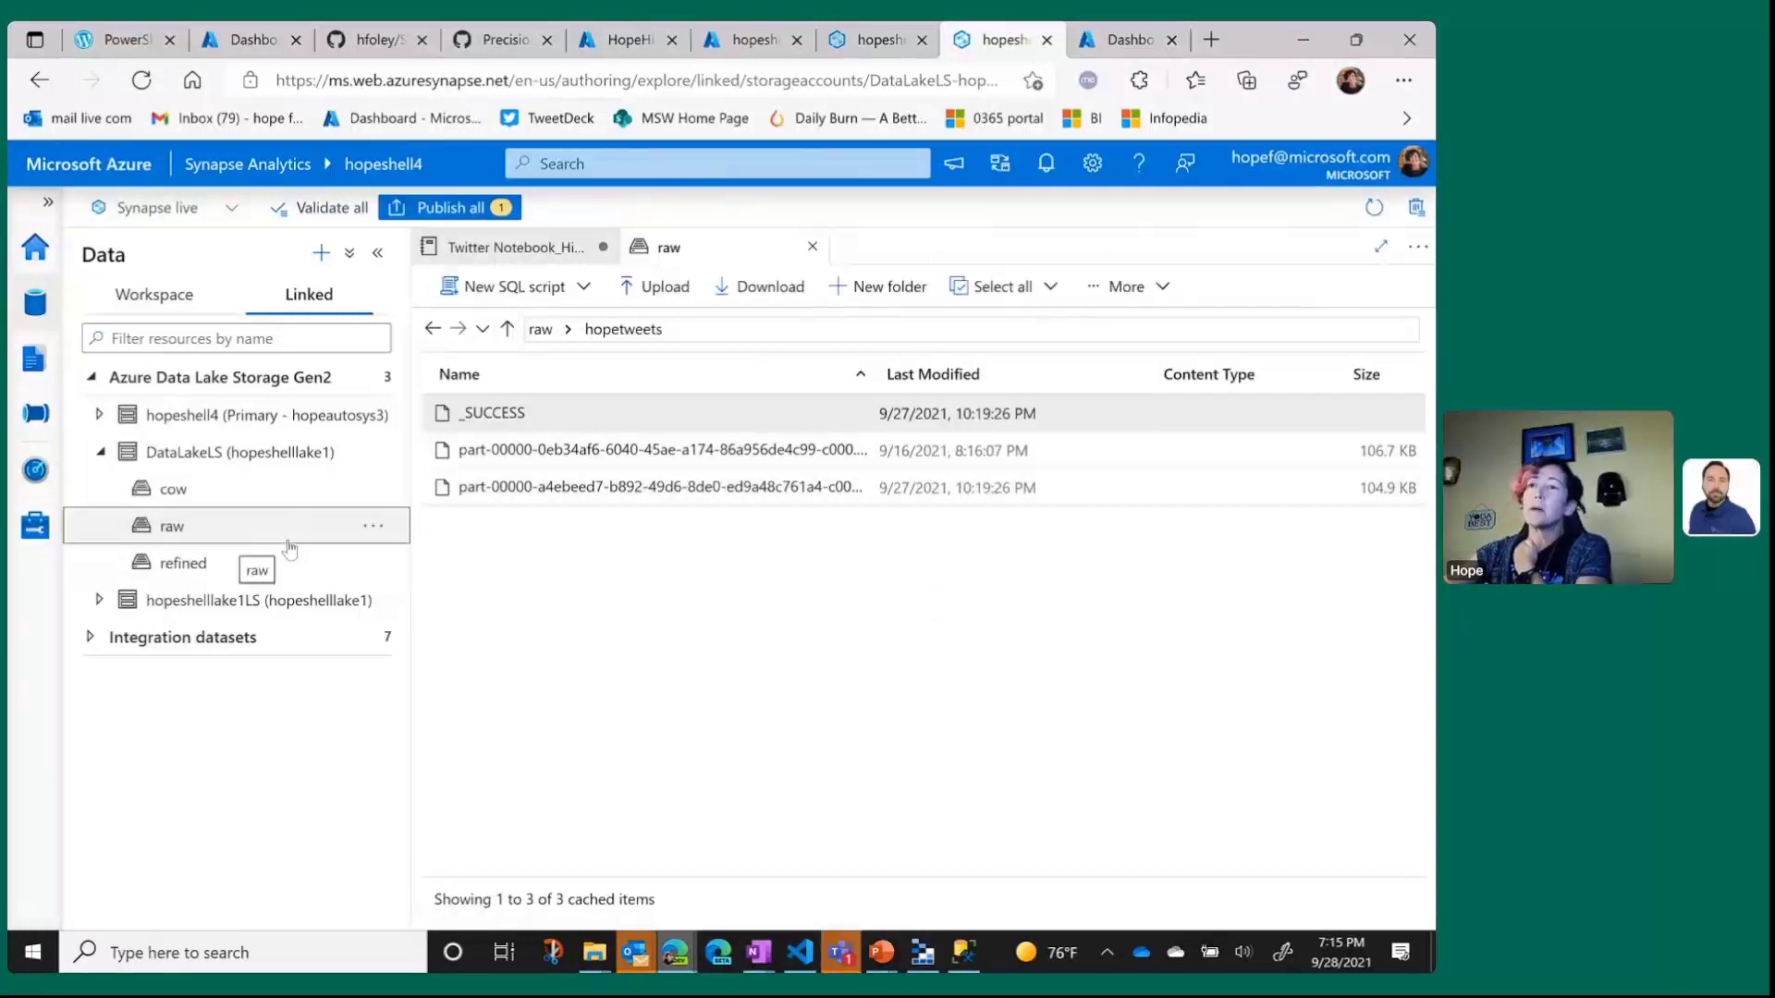
left_click(507, 329)
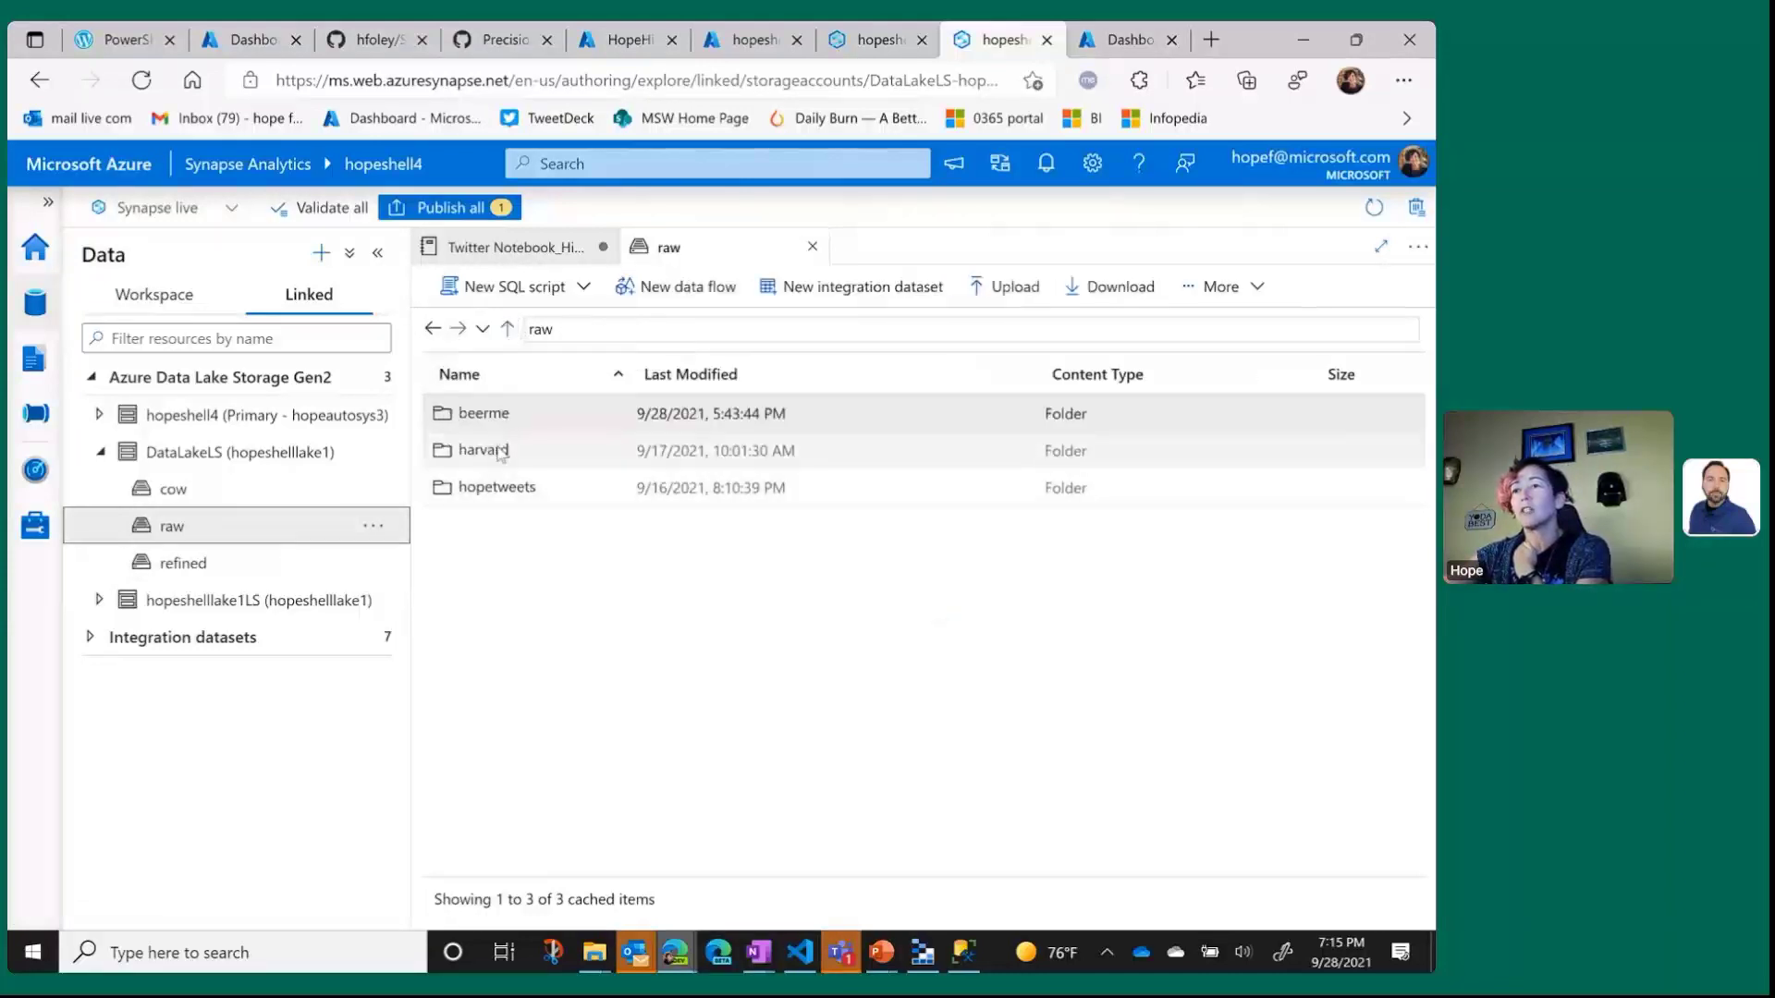
Preview part-00000-e8514ac3-85eb-4ac0-a29e-5848e1a43775-c000.json in the beerme folder and highlight the tweet text about the #TriPASS community session.
double_click(484, 413)
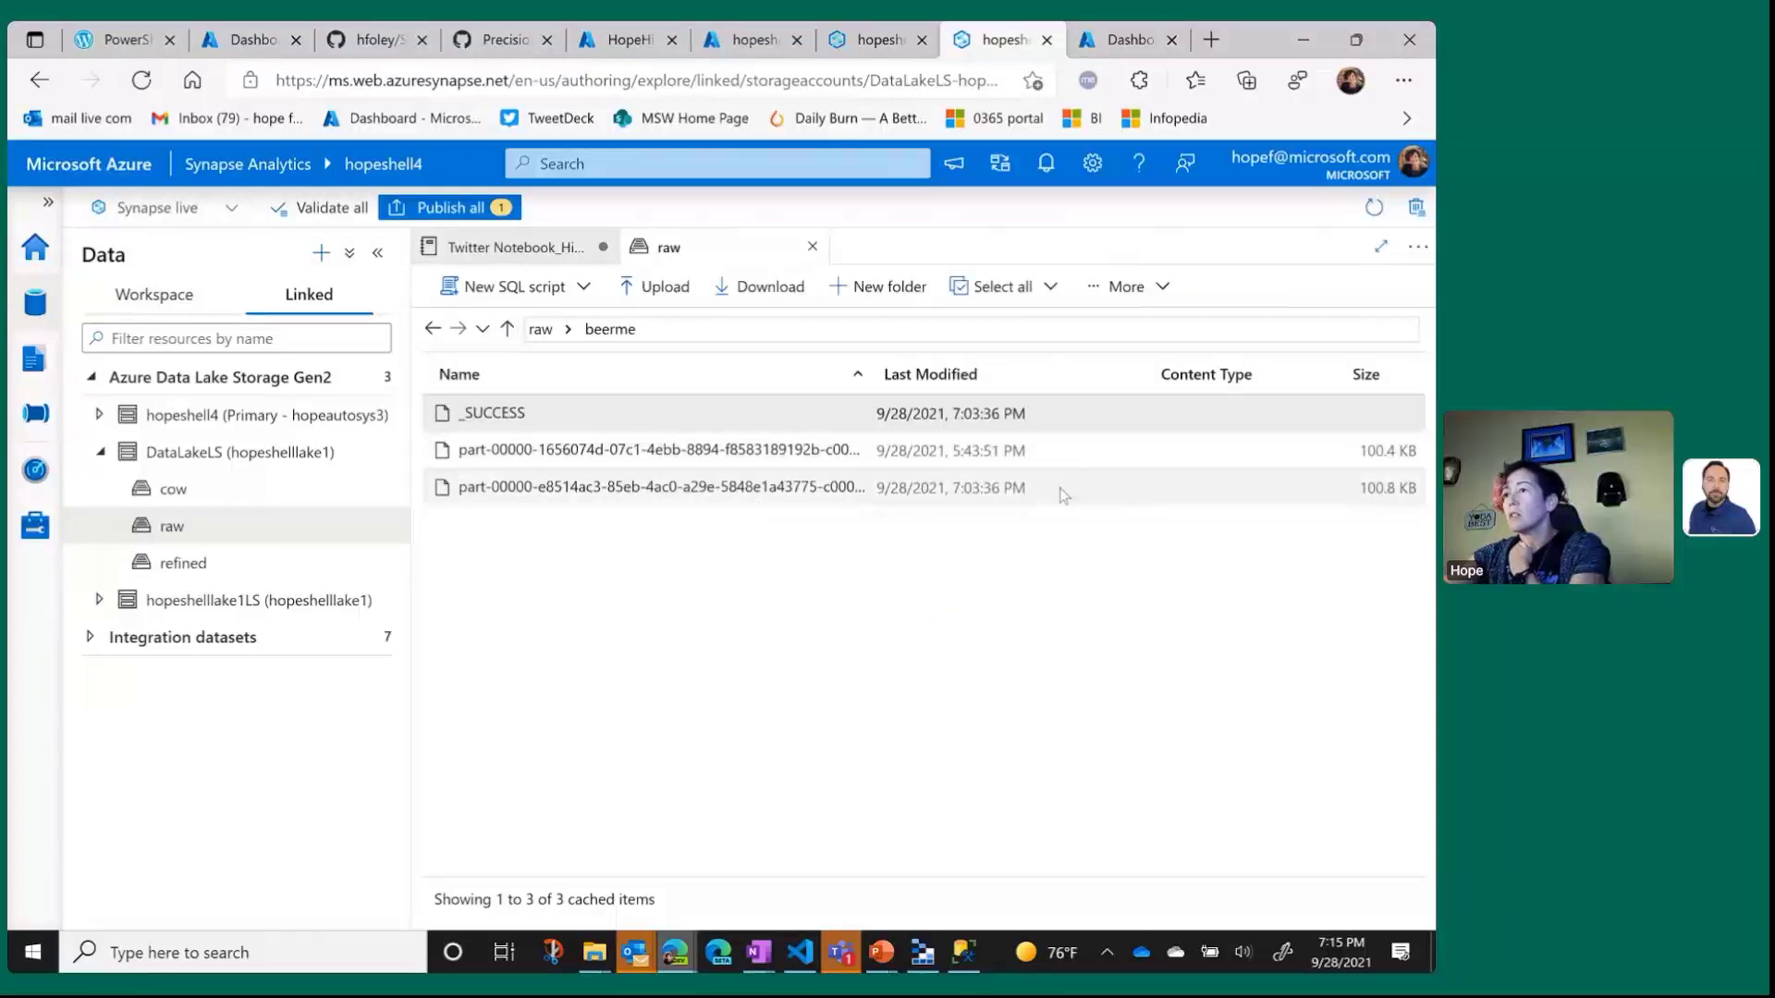
left_click(726, 500)
right_click(742, 499)
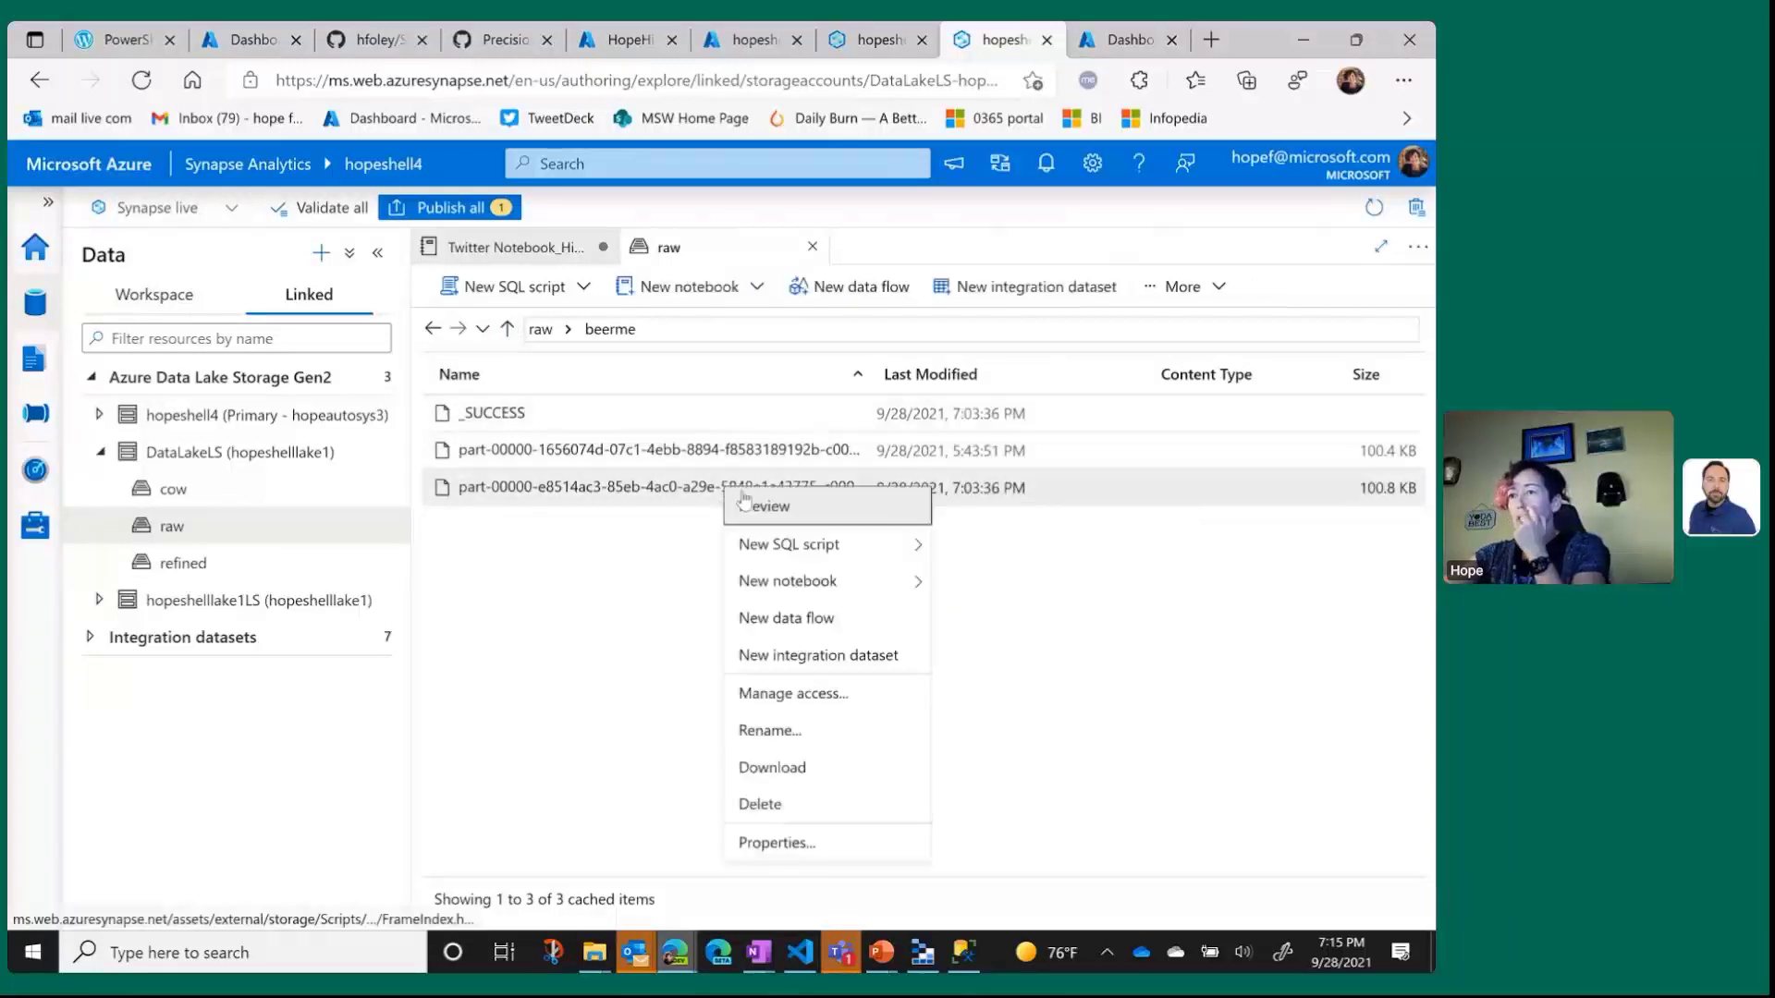
left_click(746, 505)
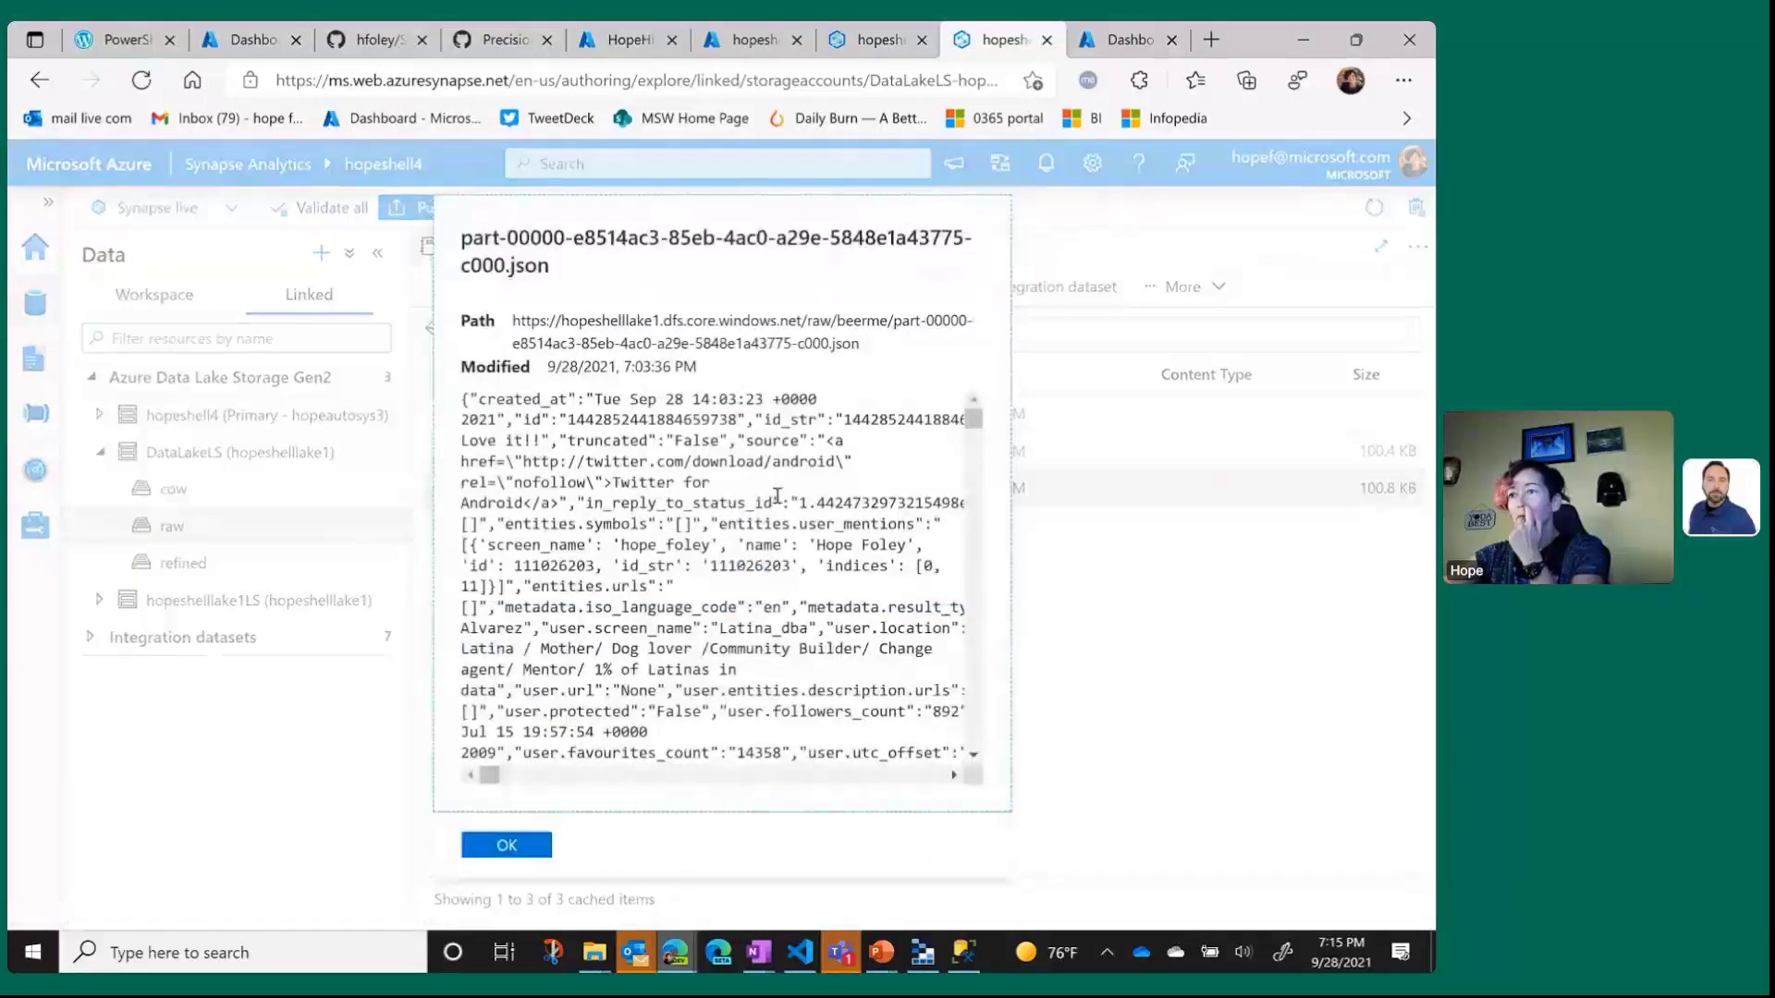
scroll(777, 497, "down", 1)
scroll(747, 505, "down", 1)
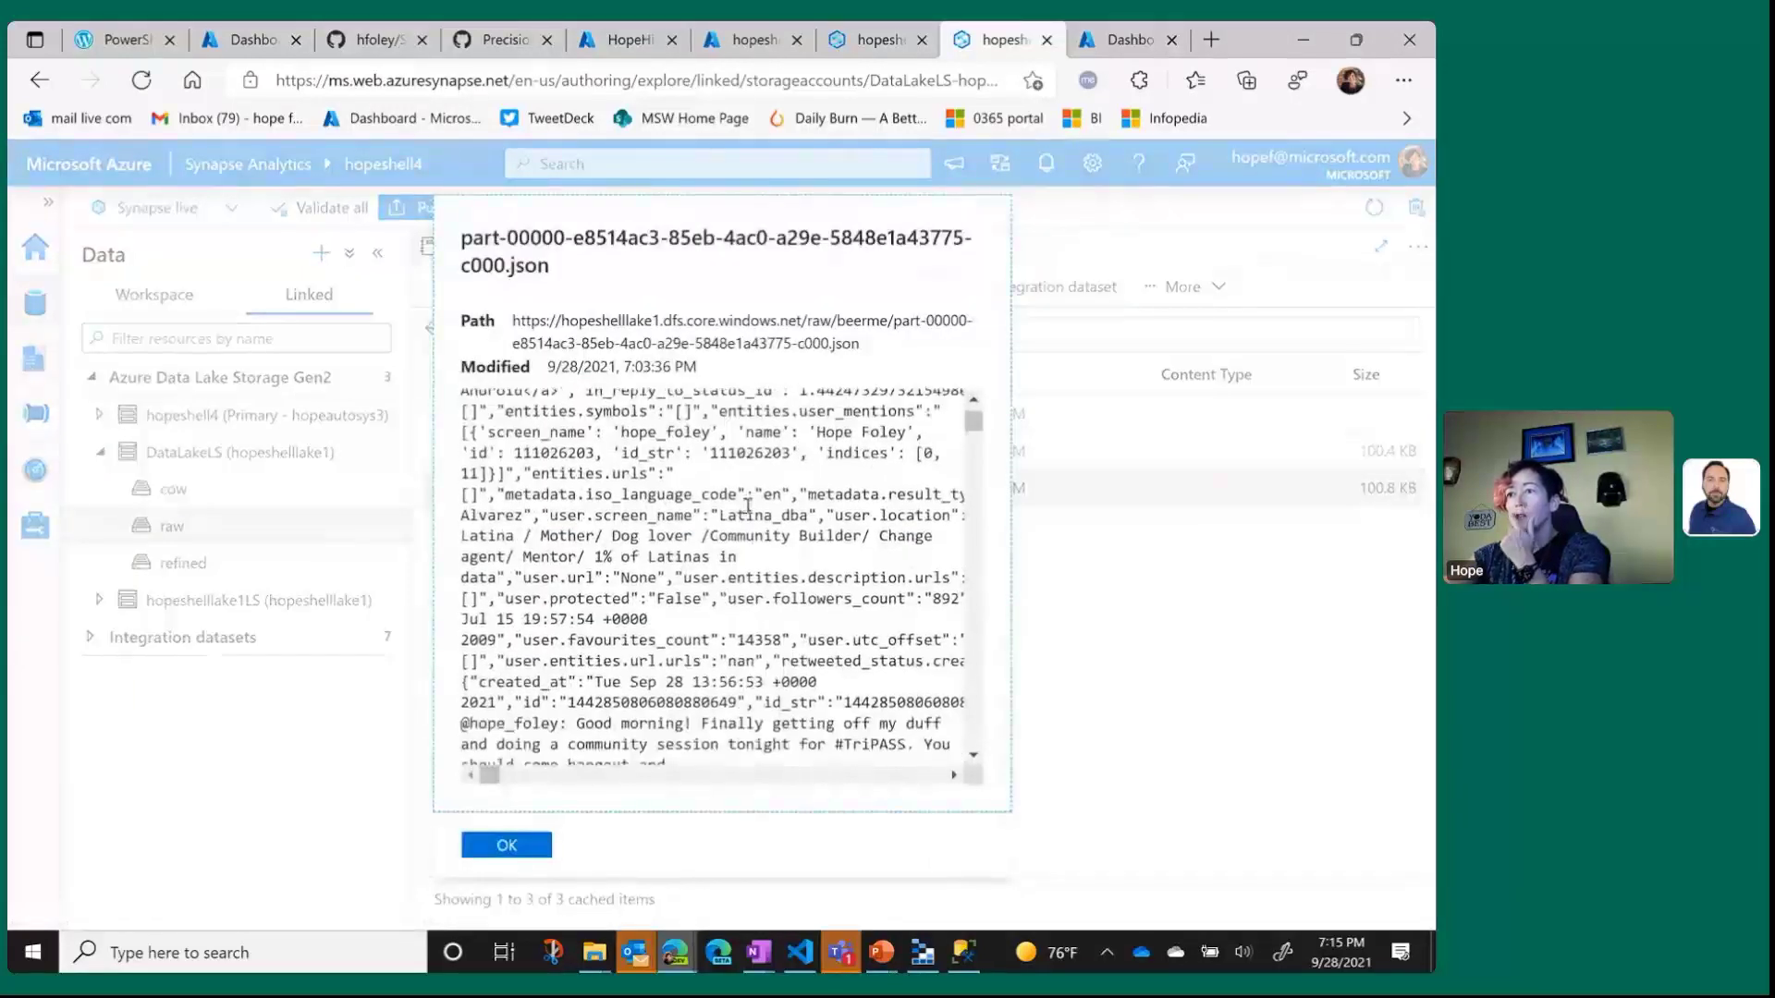
scroll(747, 506, "down", 3)
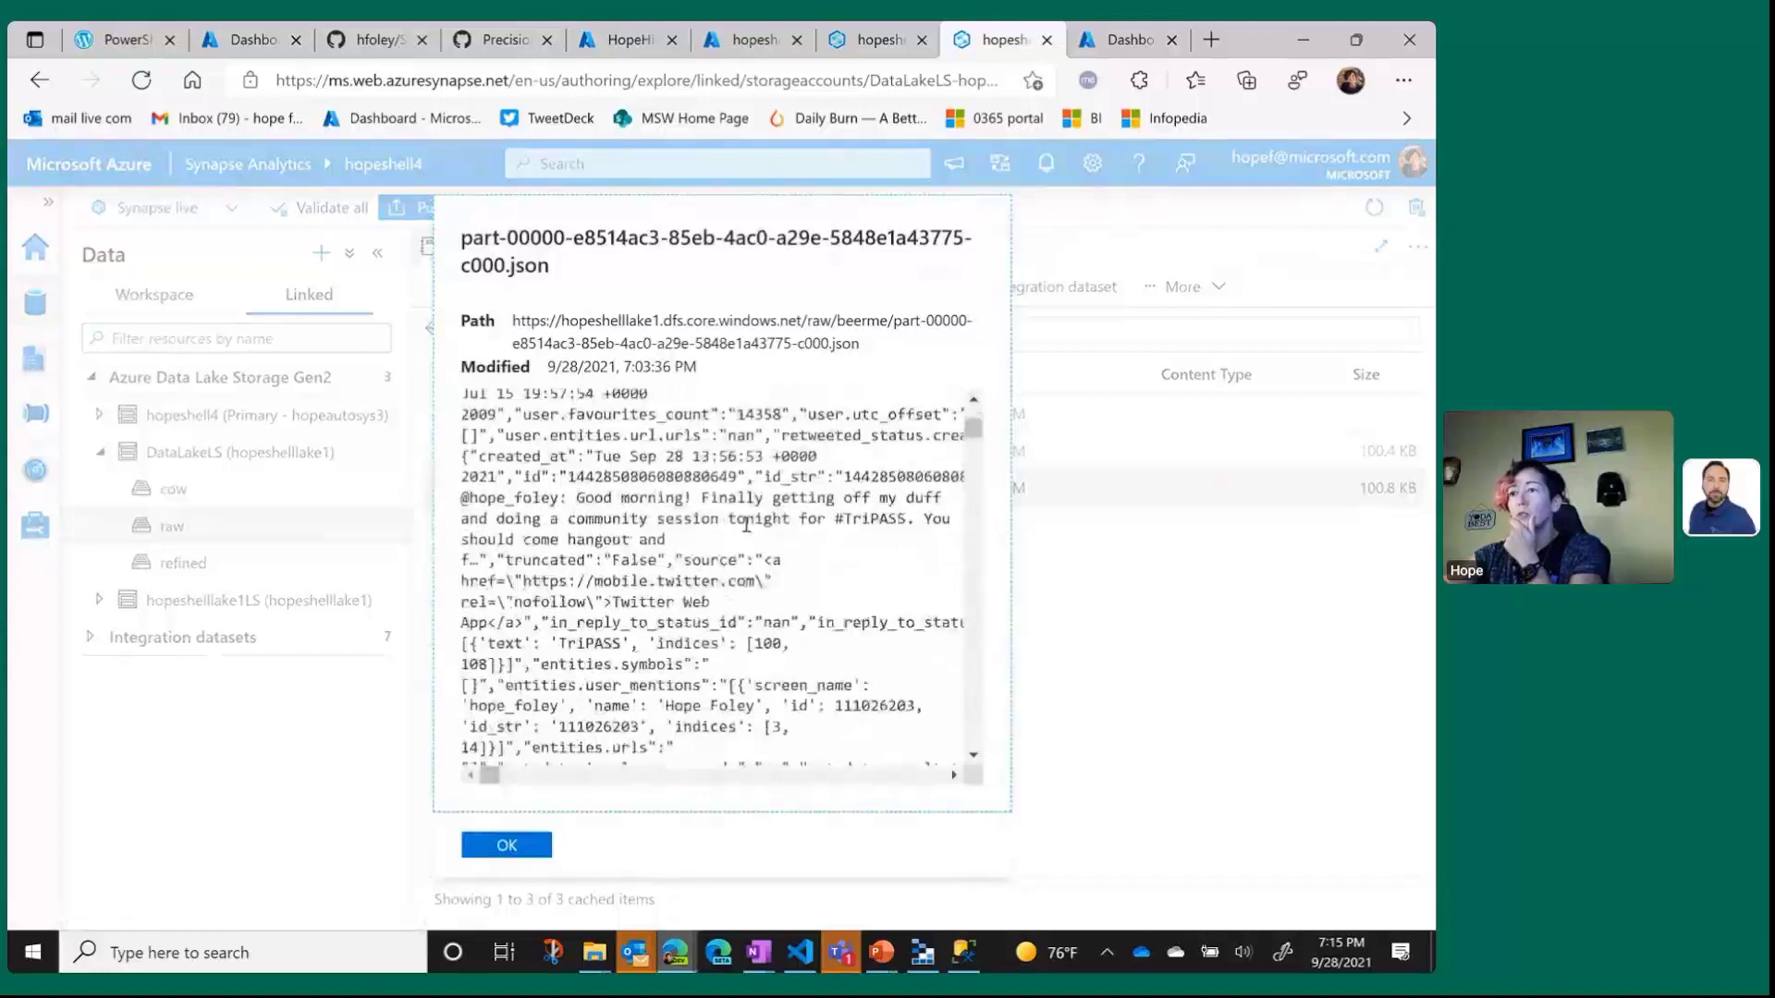
scroll(746, 524, "down", 1)
scroll(746, 524, "up", 4)
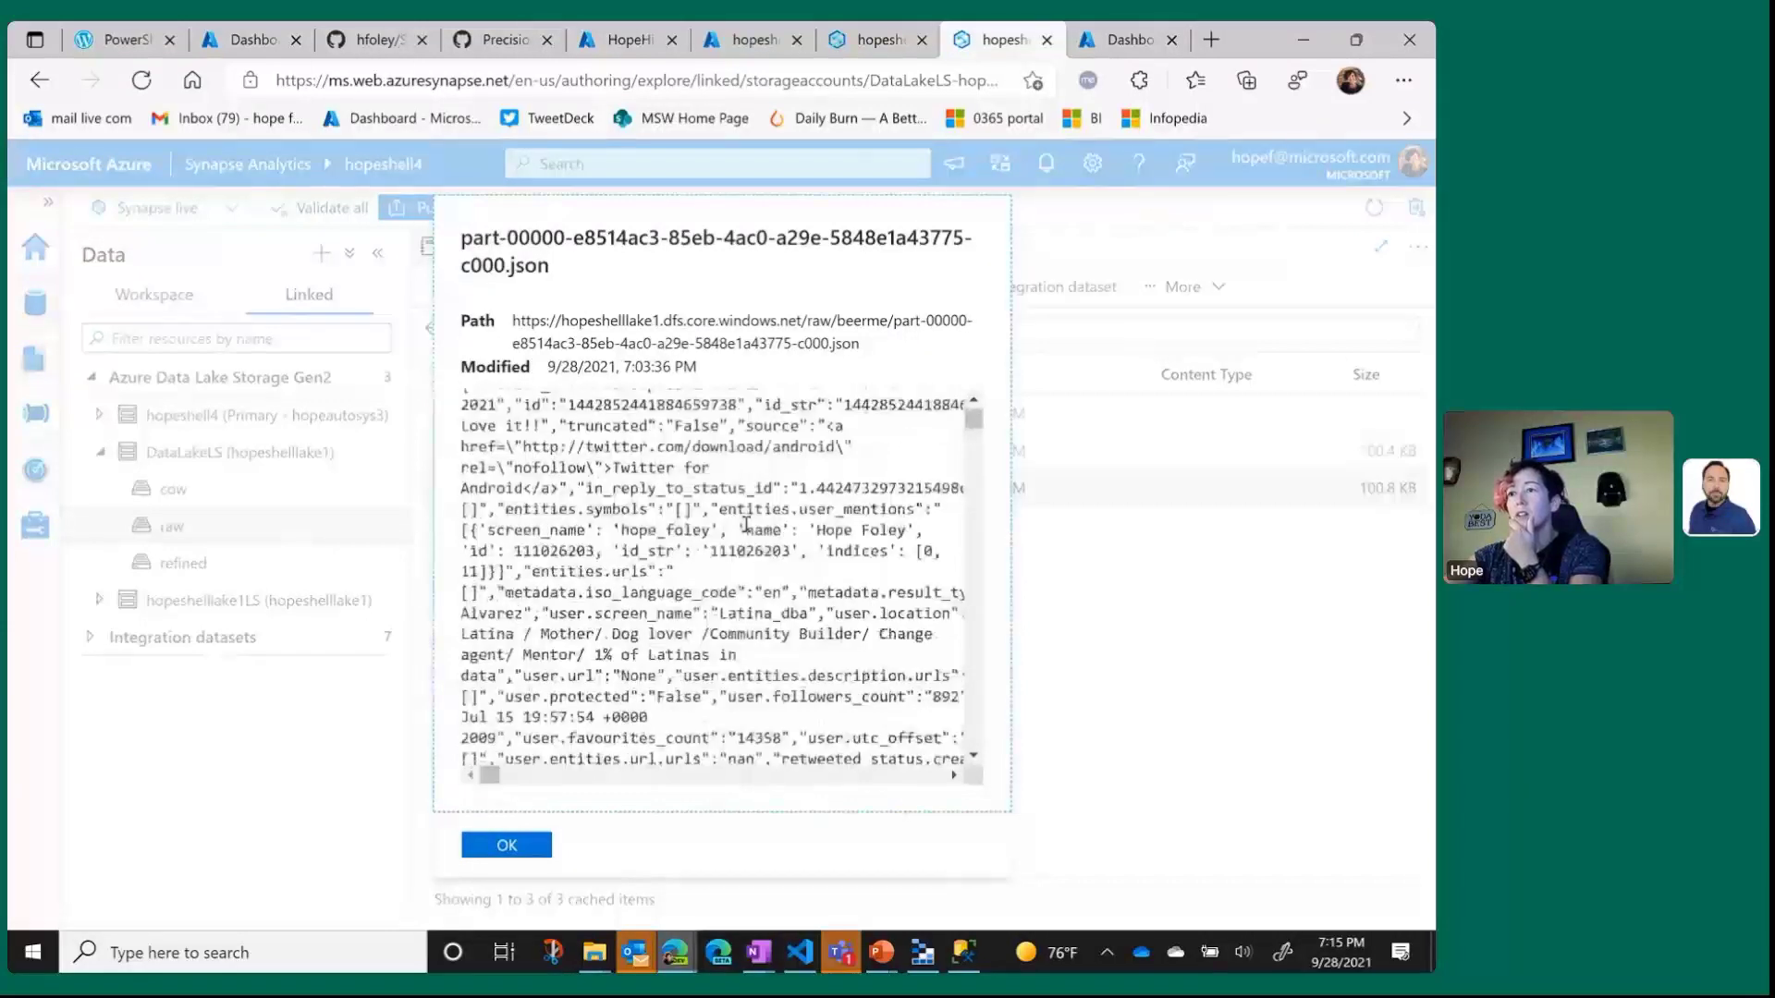
scroll(747, 524, "up", 1)
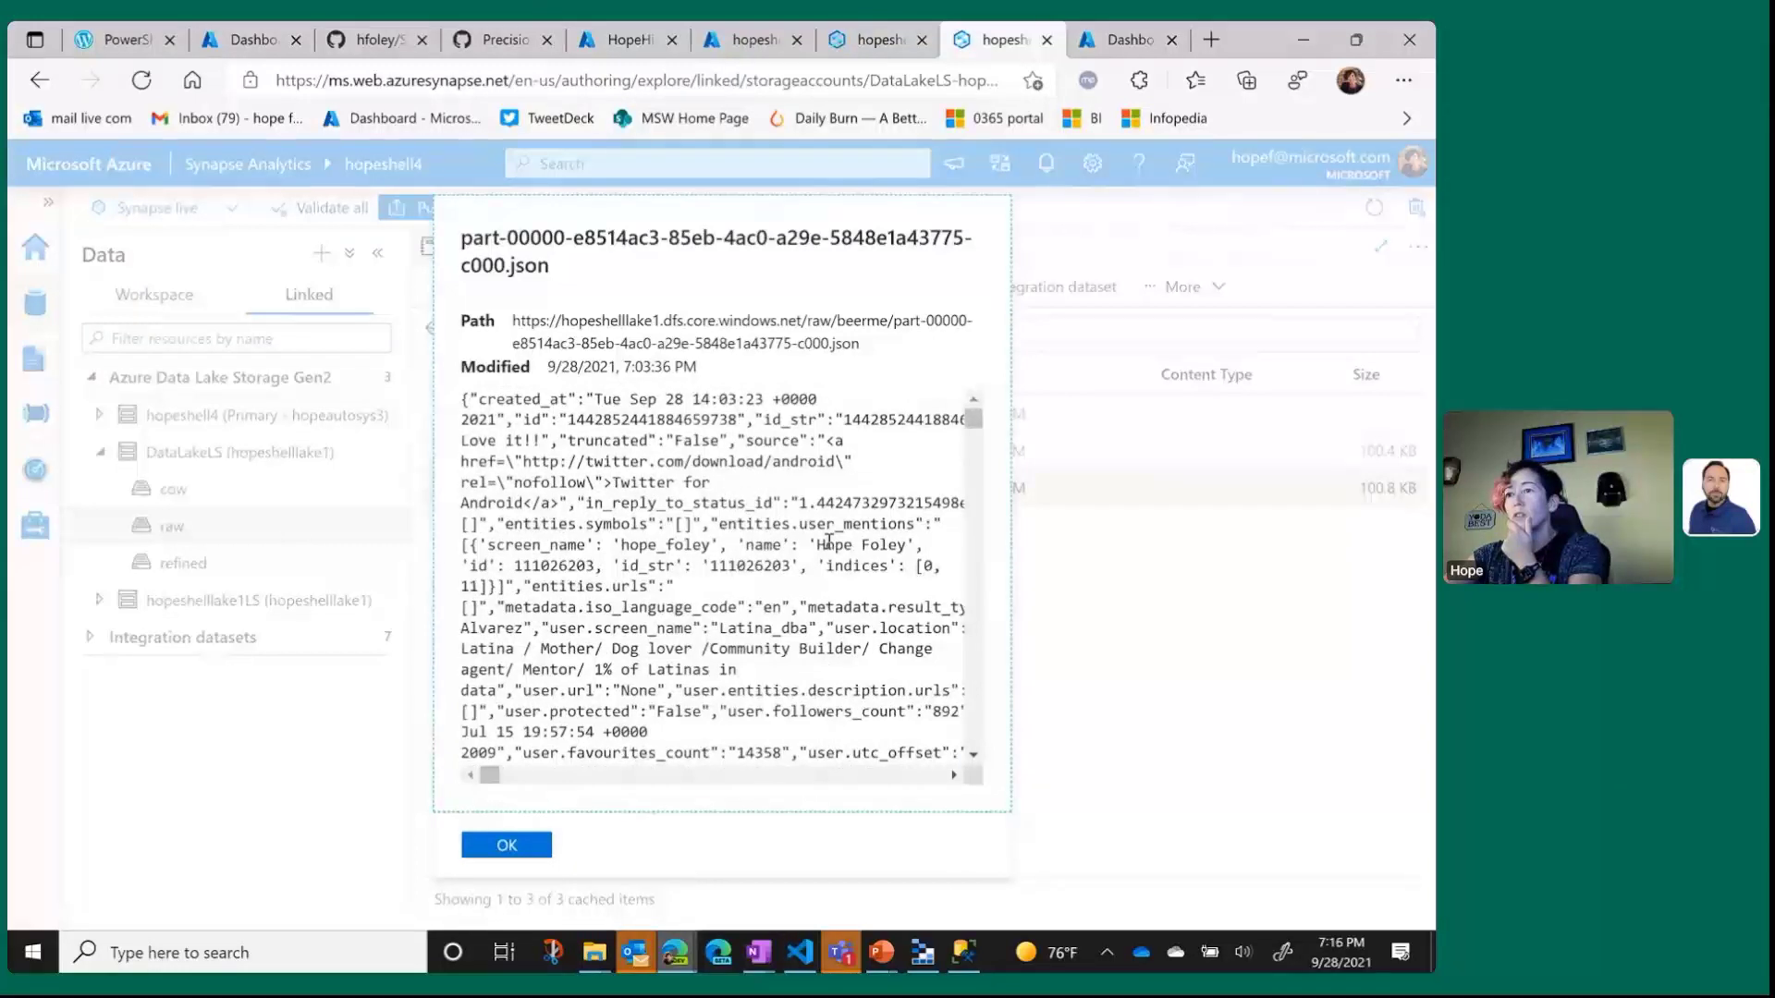
scroll(829, 541, "down", 2)
scroll(829, 545, "down", 4)
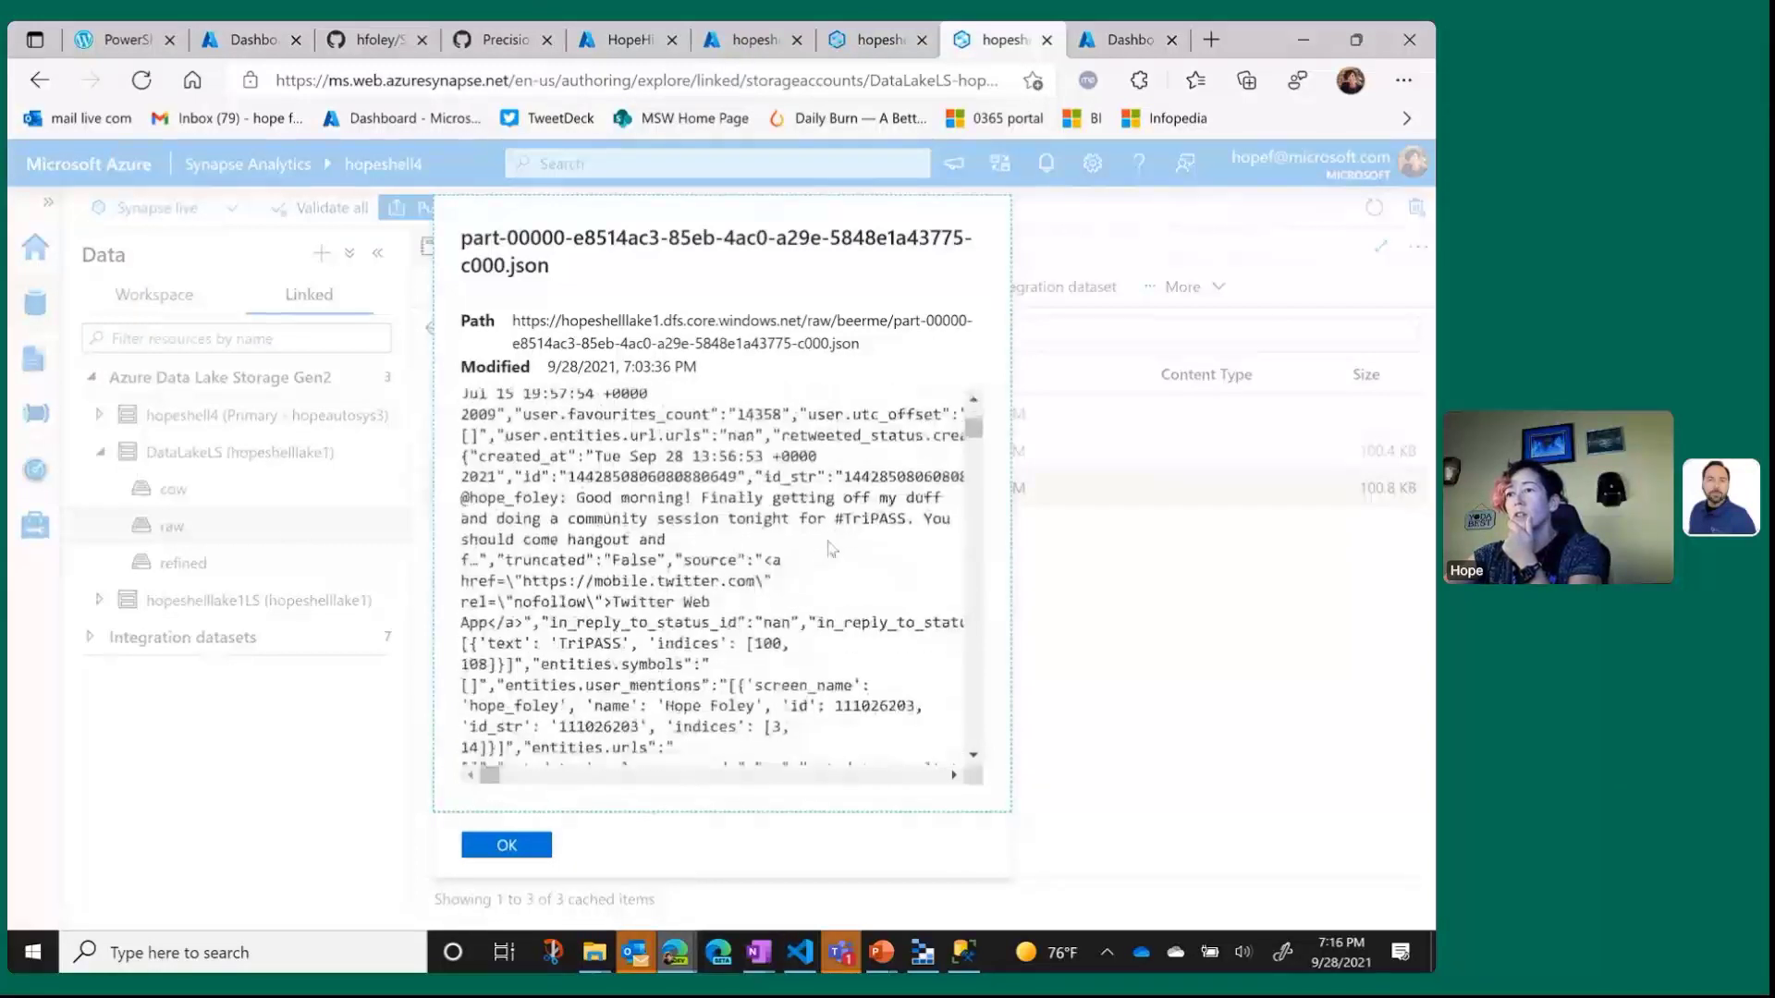
left_click_drag(578, 499, 812, 574)
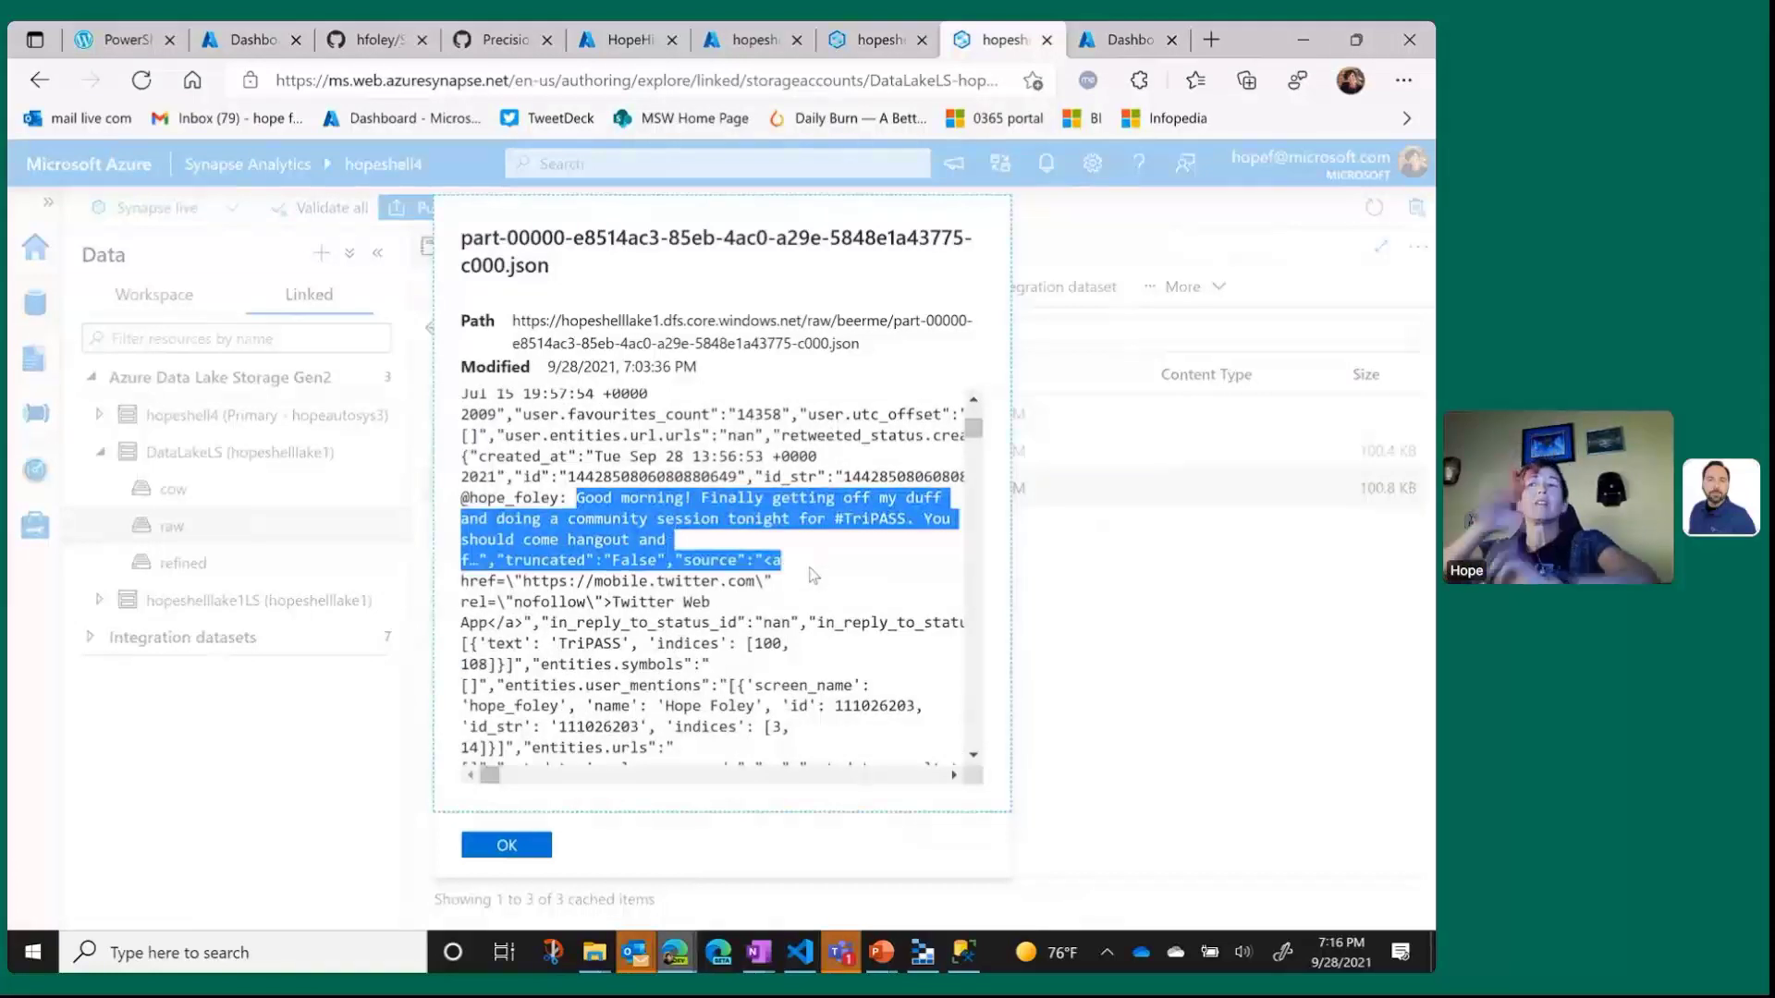
Switch to the running PowerPoint slide show and advance to the Thank You slide.
mouse_move(909, 965)
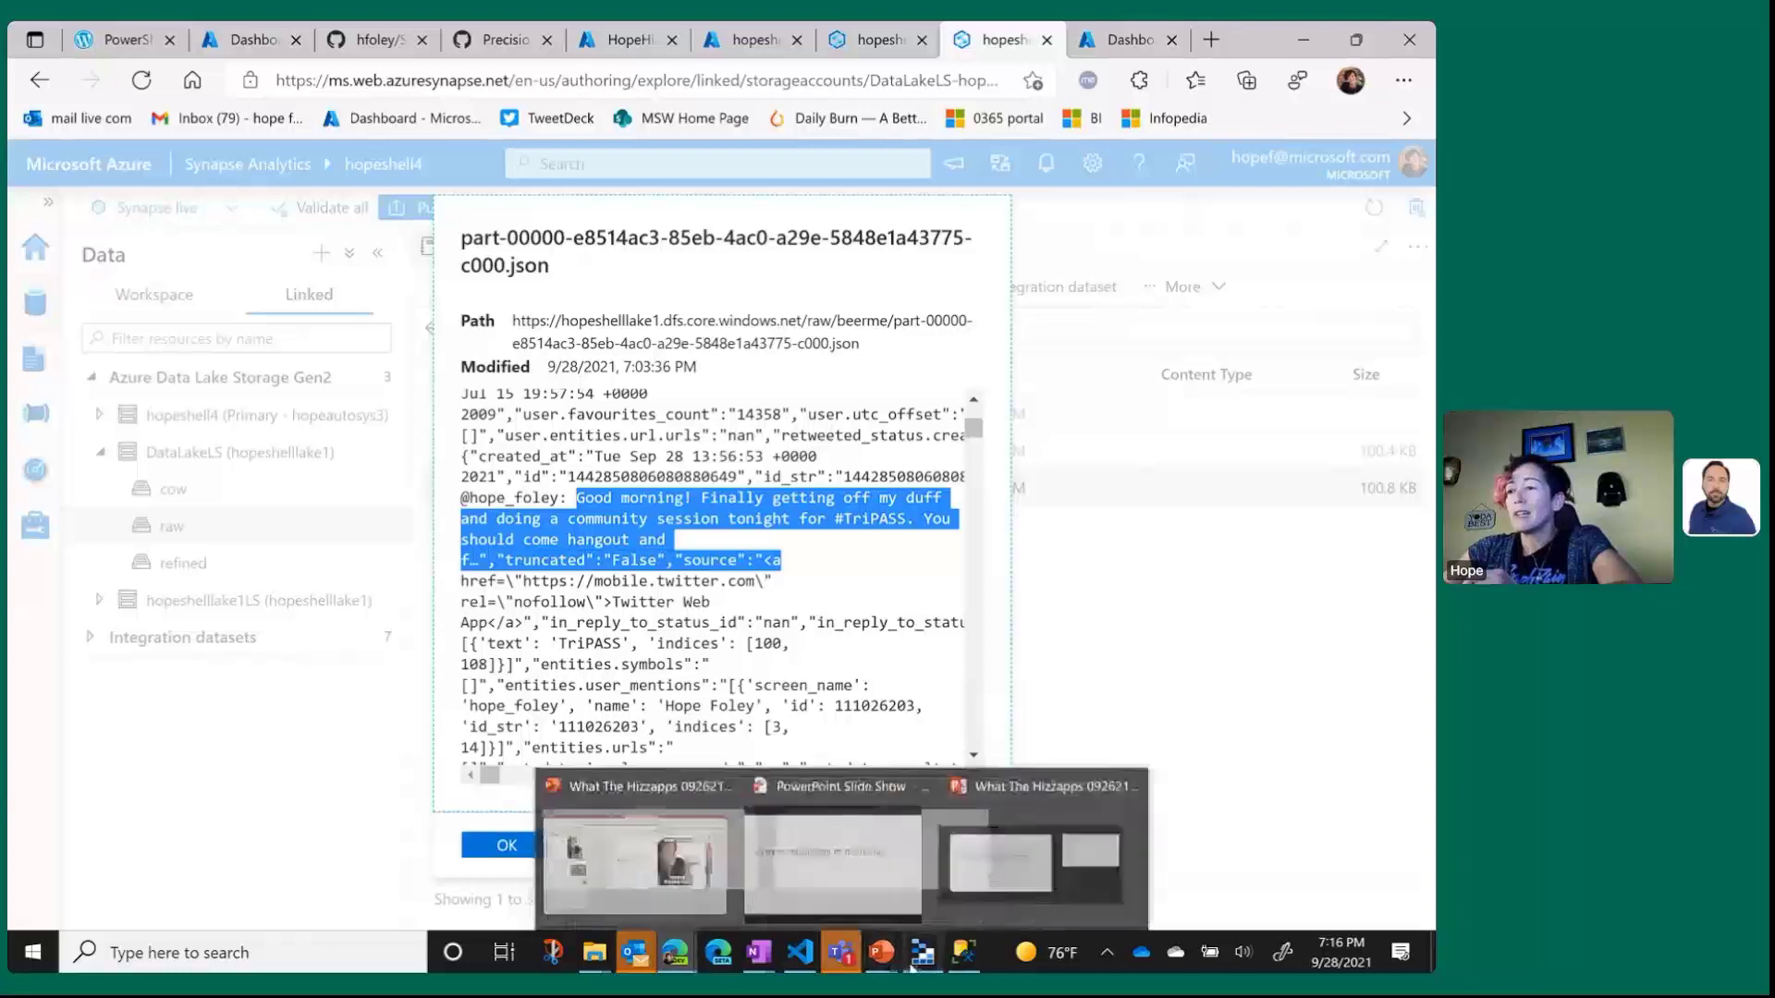
left_click(822, 837)
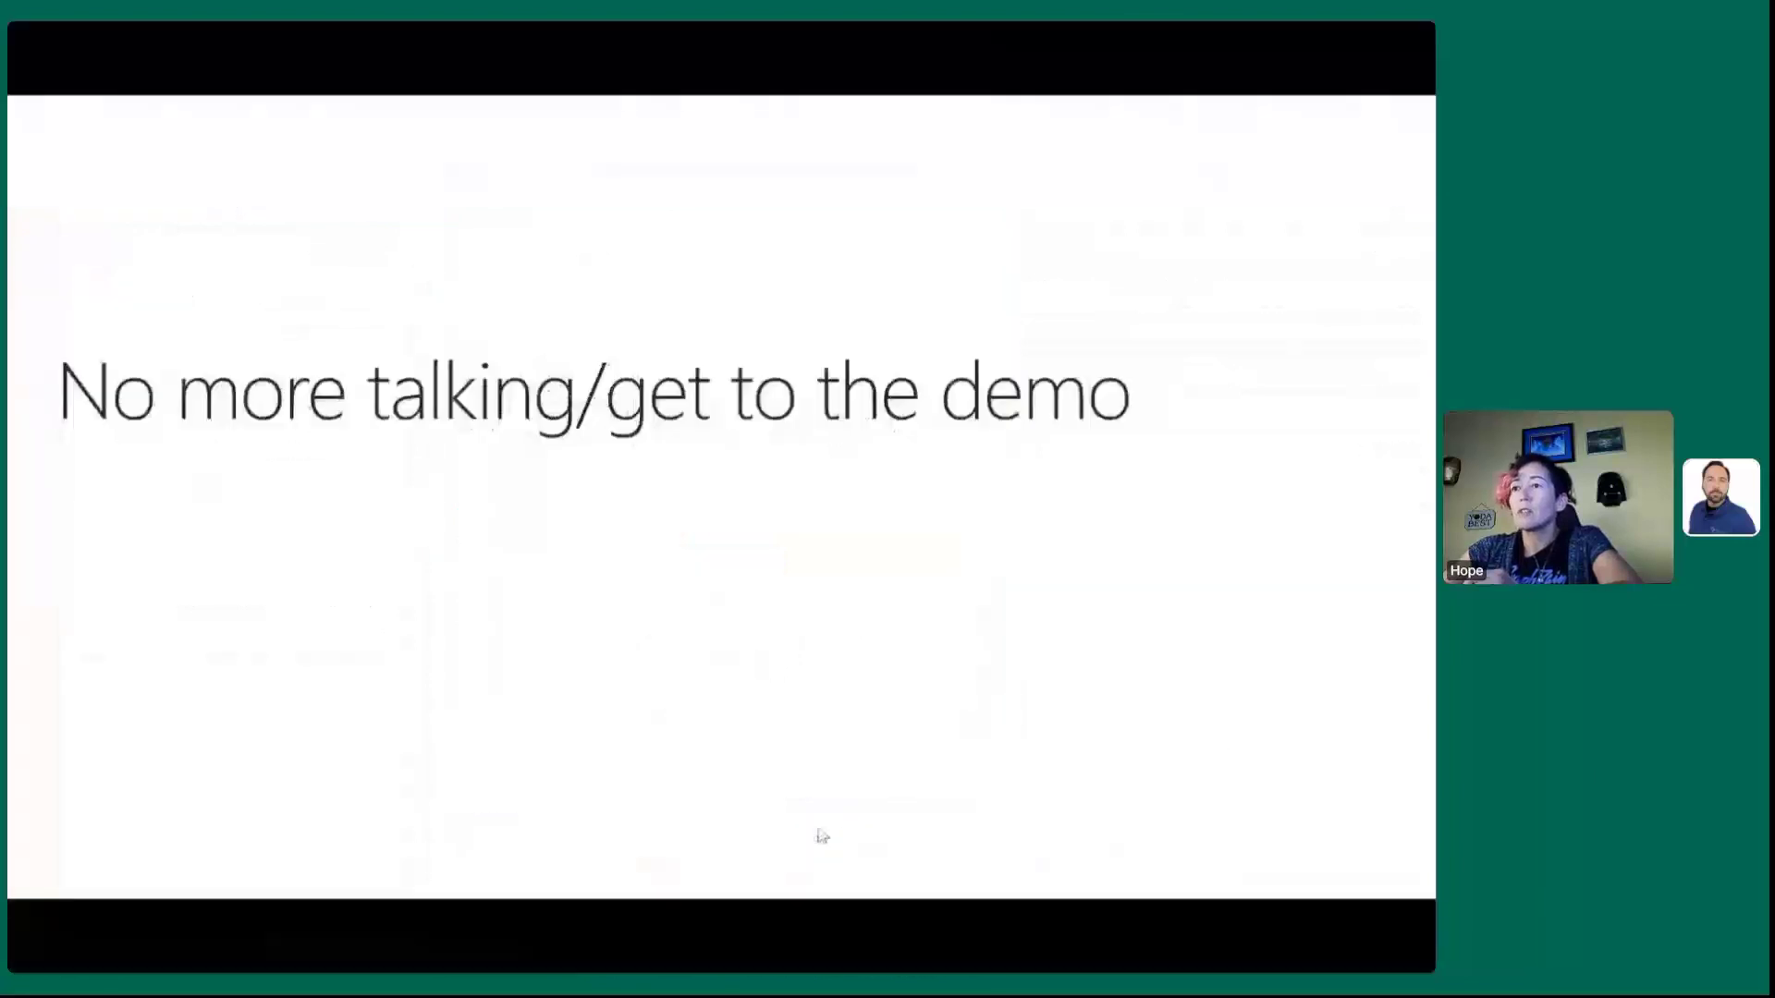
left_click(787, 499)
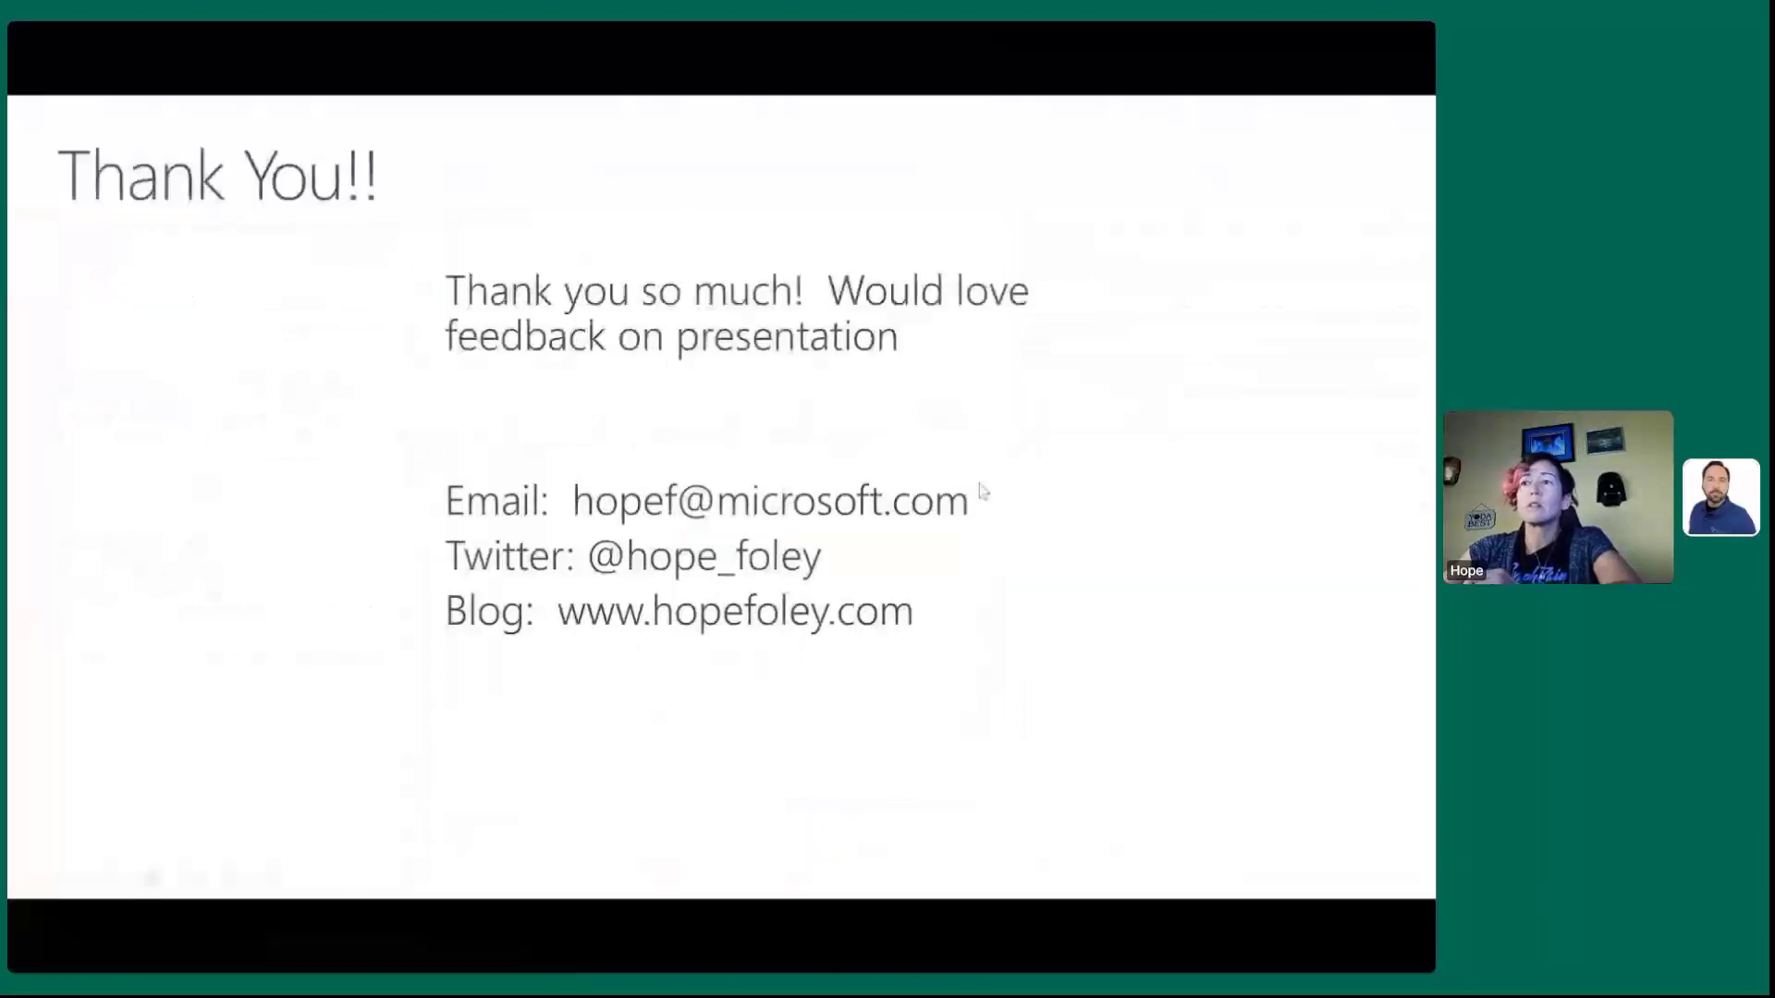